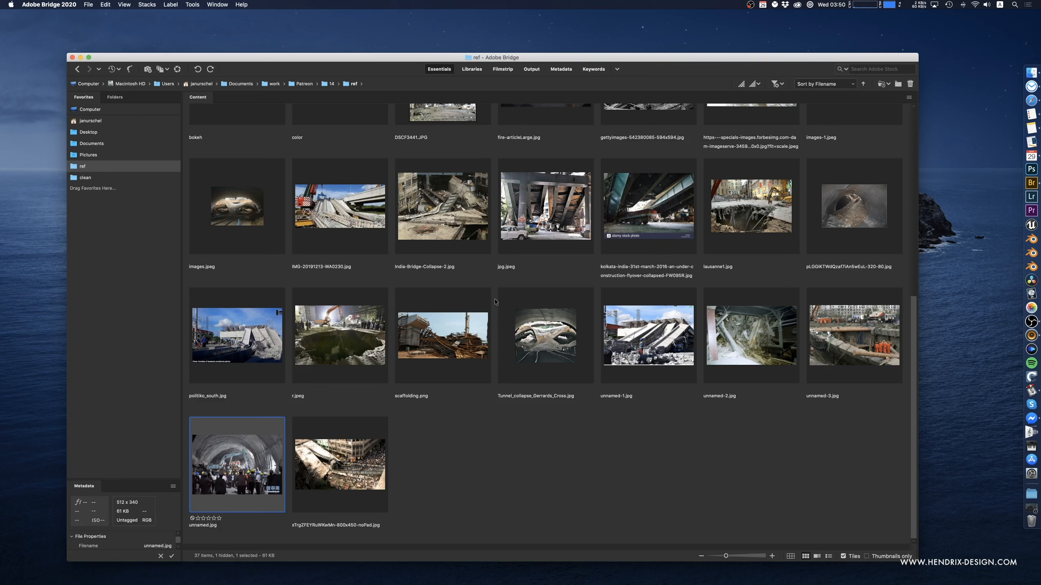
# - Preview the last image in the ref folder full screen, enlarge it to inspect the collapsed overpass, and close the preview
pyautogui.click(363, 454)
pyautogui.press('space')
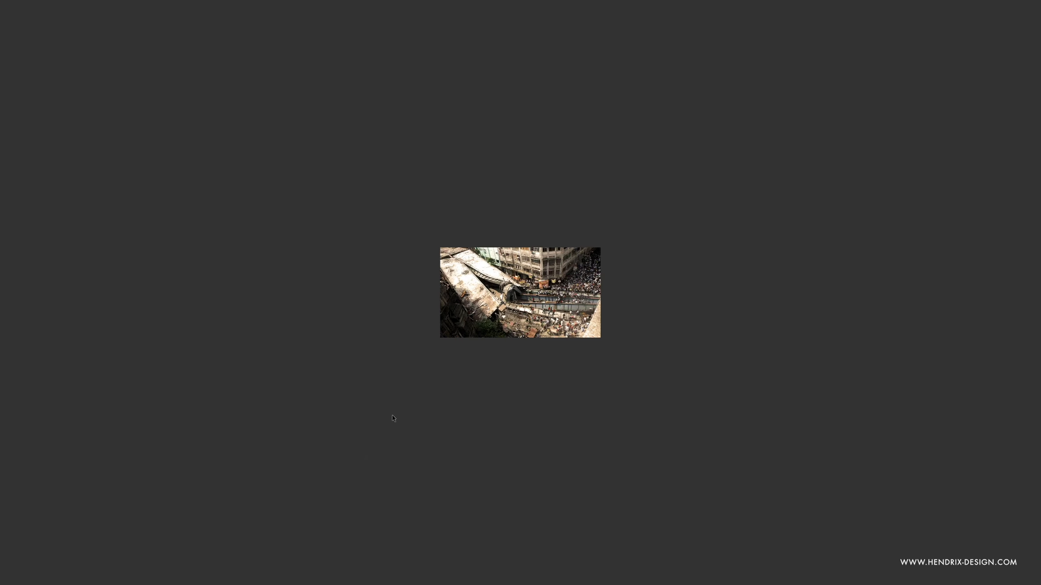
pyautogui.scroll(5, 510, 331)
pyautogui.scroll(-2, 509, 334)
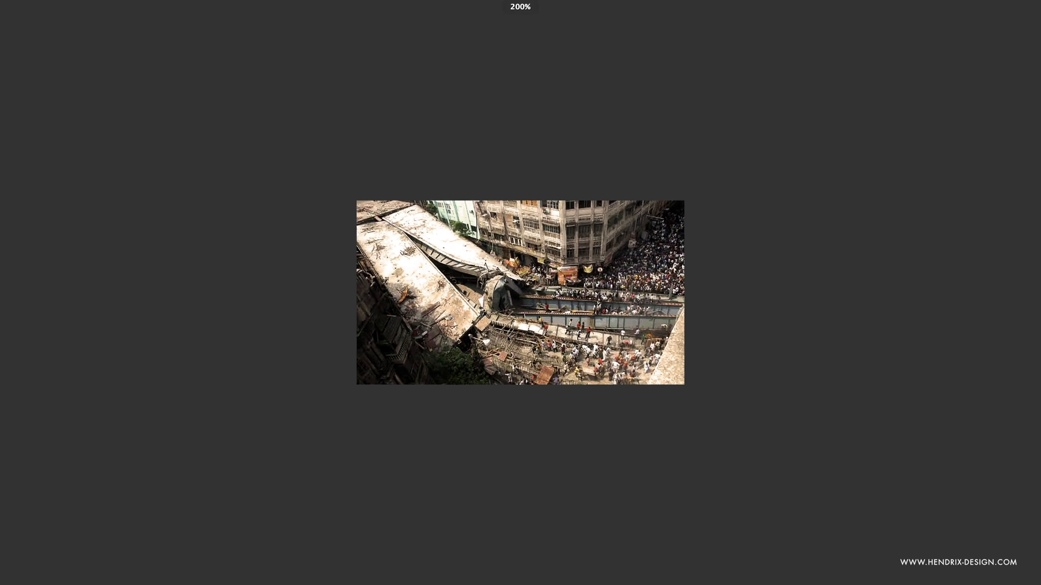
pyautogui.scroll(2, 496, 299)
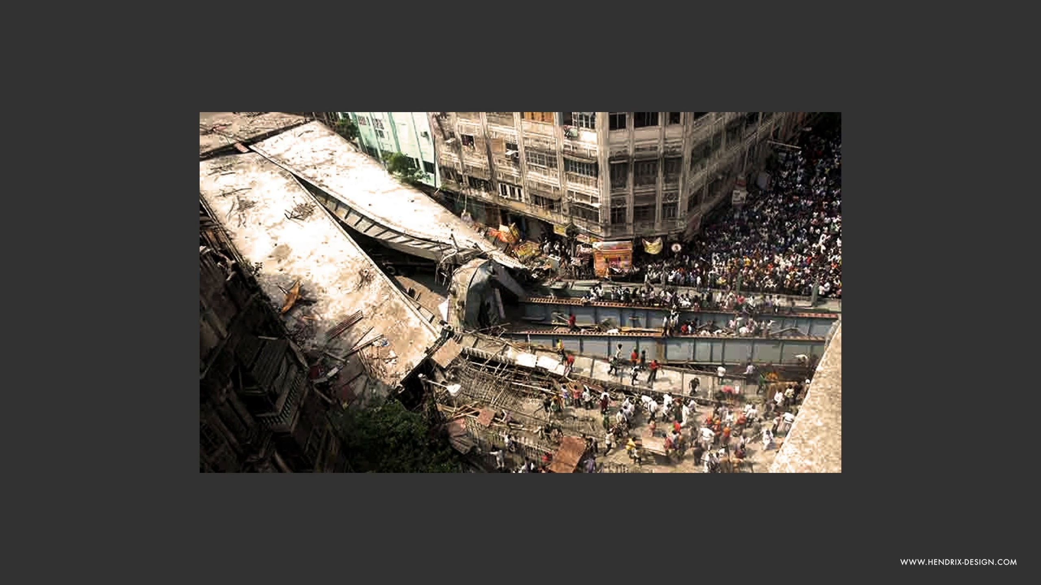
pyautogui.press('space')
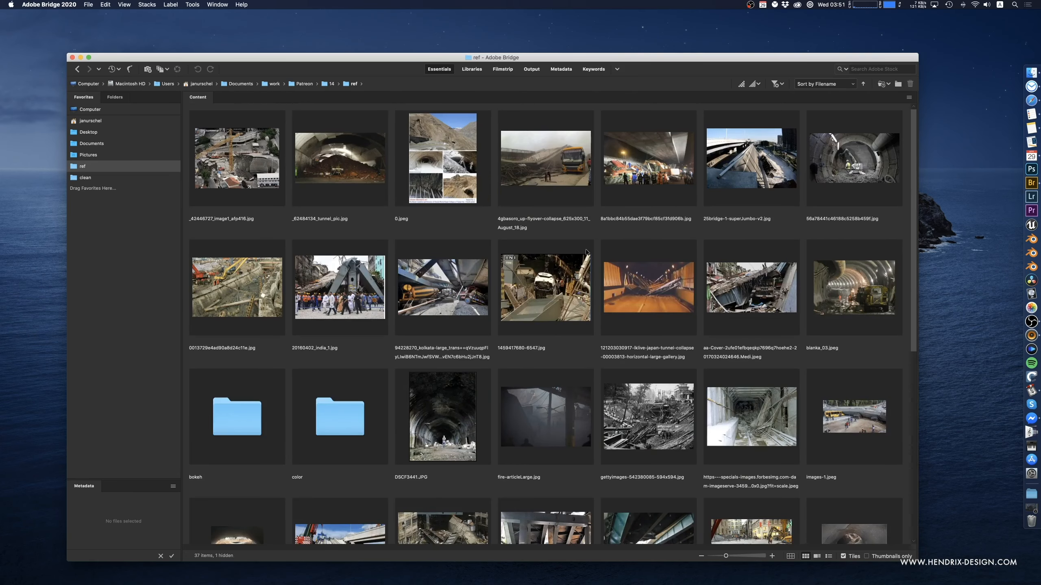
# - Switch to the ShotDeck page in Safari, then reposition and enlarge the browser window over the Bridge window
pyautogui.moveTo(643, 62); pyautogui.dragTo(625, 50)
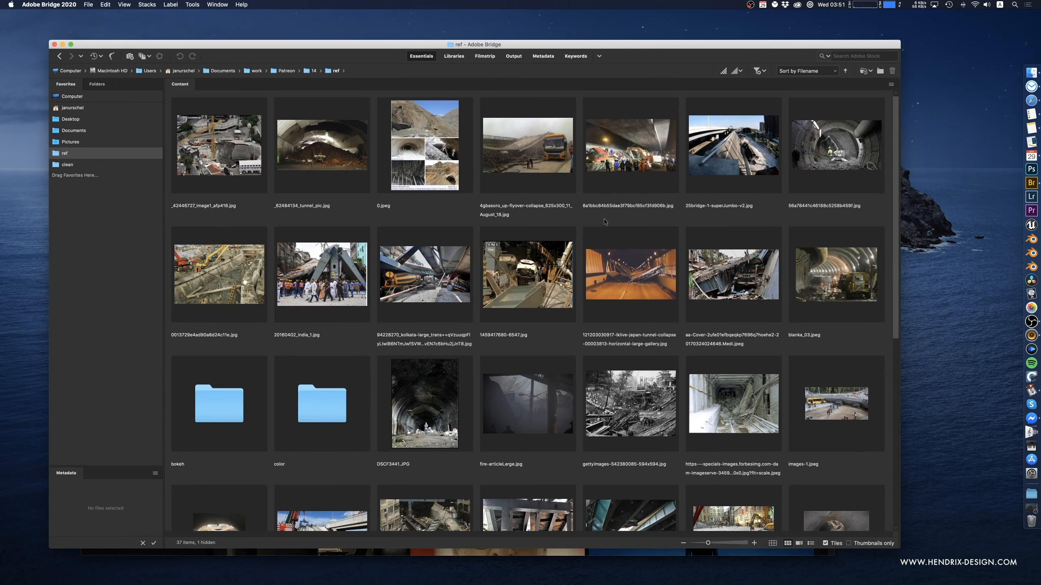
pyautogui.click(1032, 101)
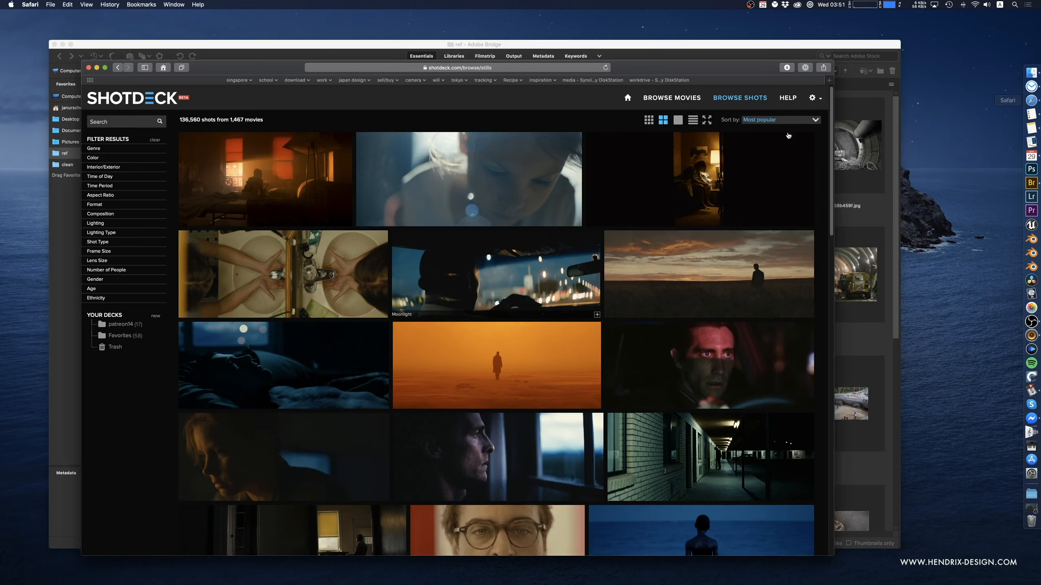
pyautogui.moveTo(633, 67); pyautogui.dragTo(641, 52)
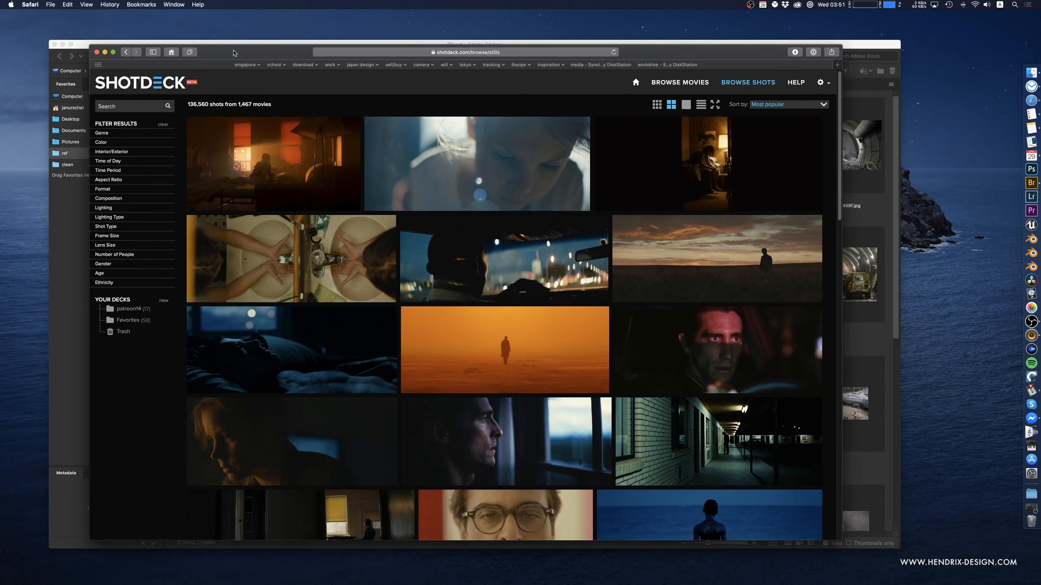
pyautogui.moveTo(233, 53); pyautogui.dragTo(245, 30)
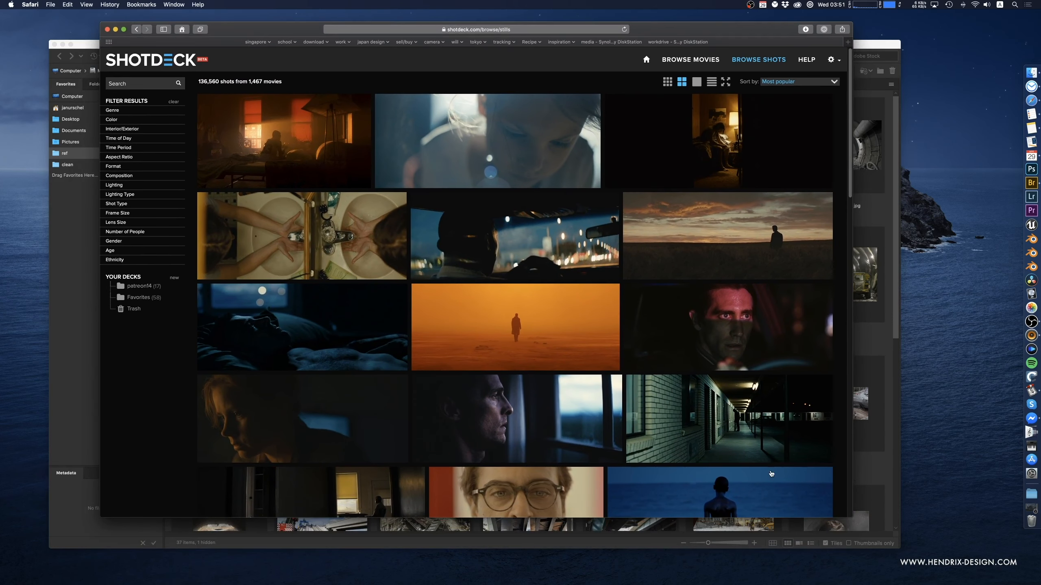
pyautogui.moveTo(852, 517); pyautogui.dragTo(883, 554)
pyautogui.moveTo(494, 366)
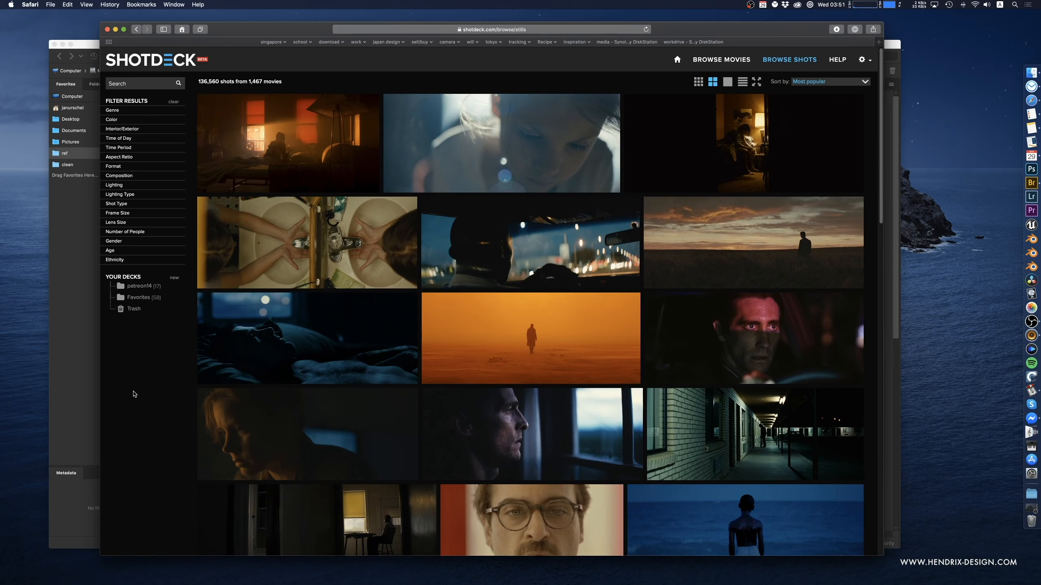
pyautogui.moveTo(206, 196)
pyautogui.moveTo(214, 253)
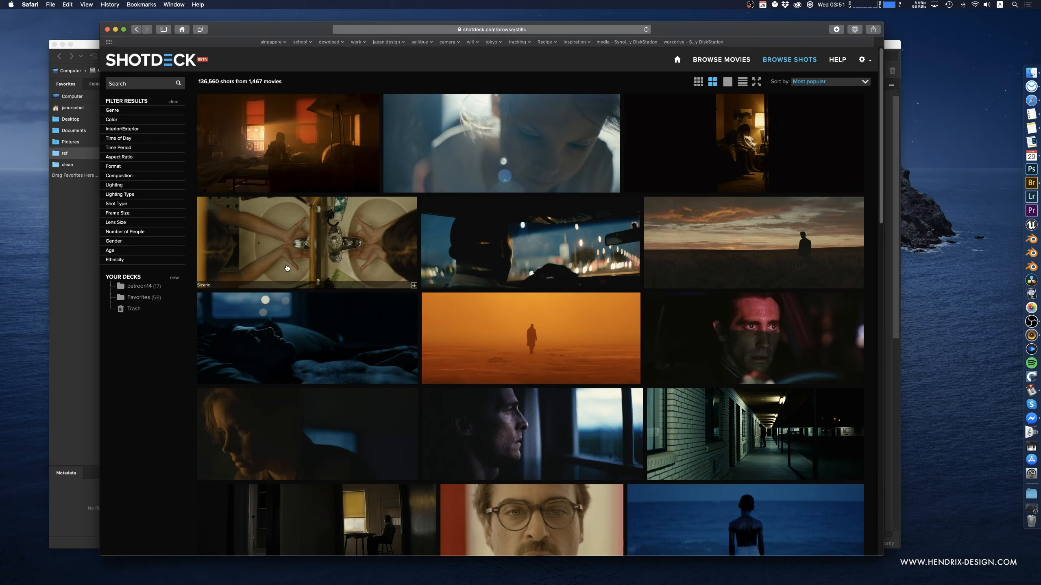
pyautogui.moveTo(388, 319)
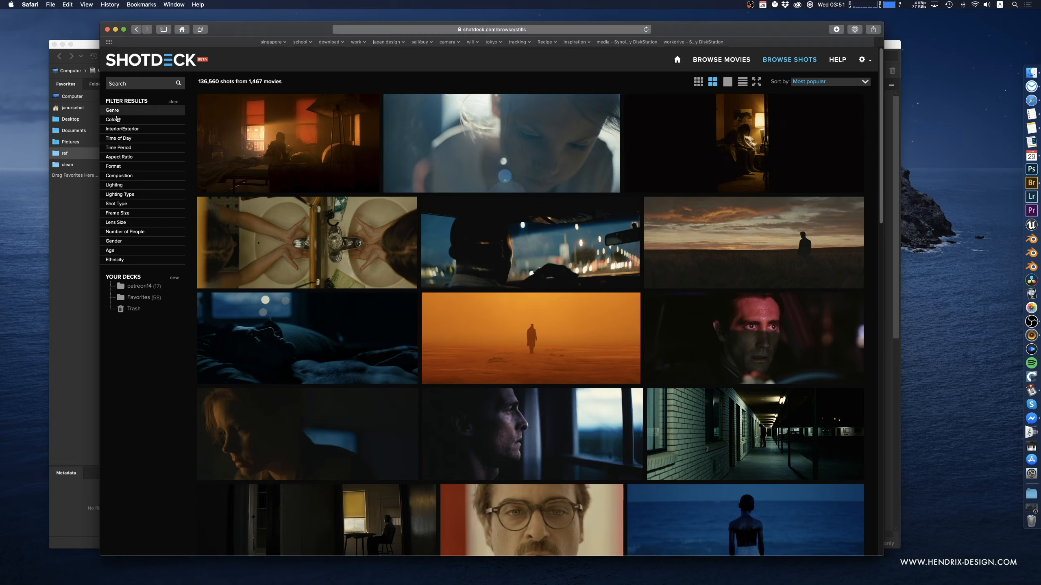
# - Open ShotDeck's movie listing and look through the alphabetical film titles
pyautogui.click(711, 60)
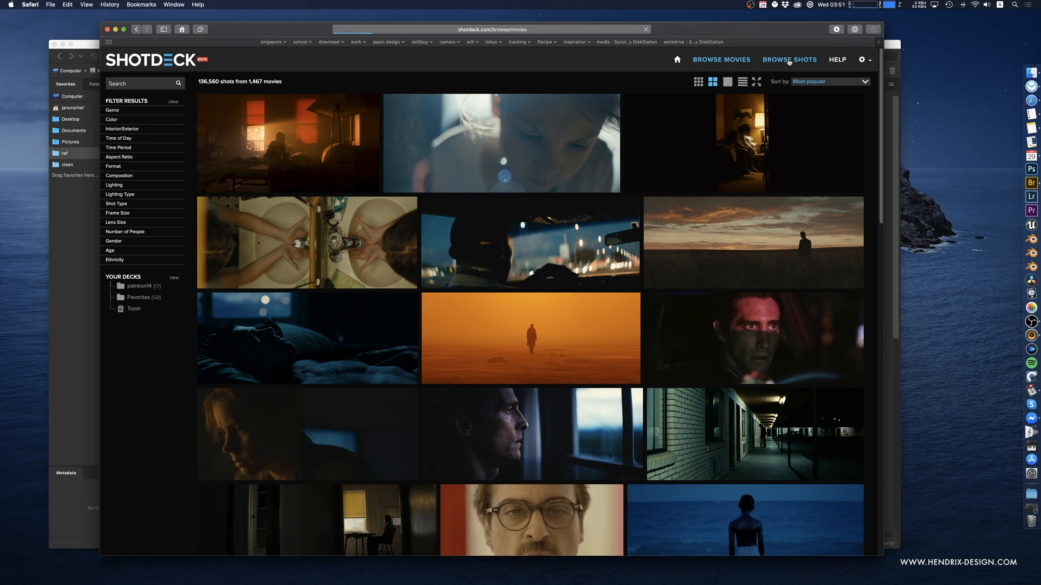
pyautogui.moveTo(754, 31)
pyautogui.mouseDown()
pyautogui.moveTo(733, 28)
pyautogui.moveTo(747, 28)
pyautogui.mouseUp()
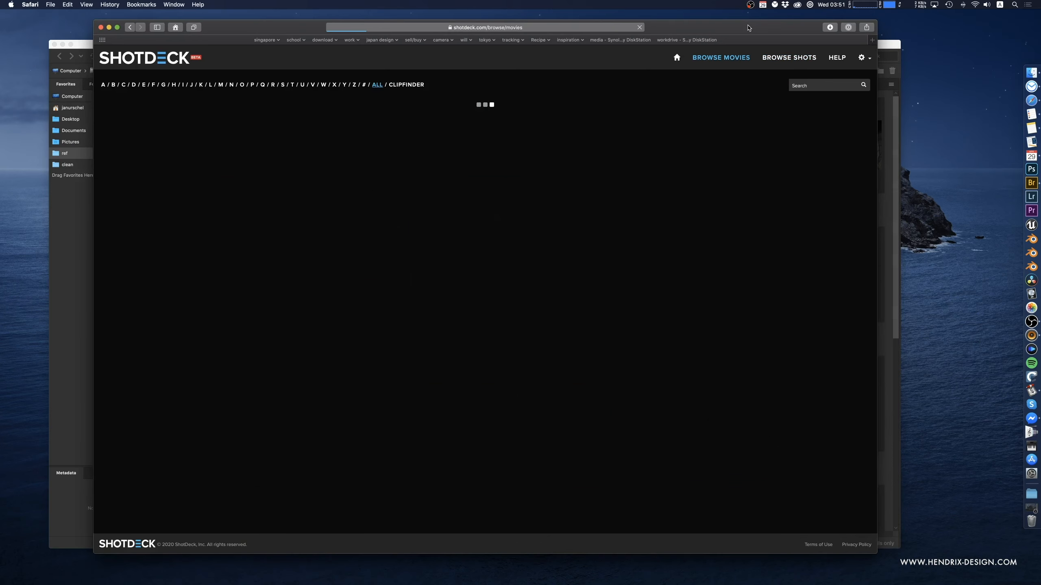
pyautogui.scroll(-10, 286, 247)
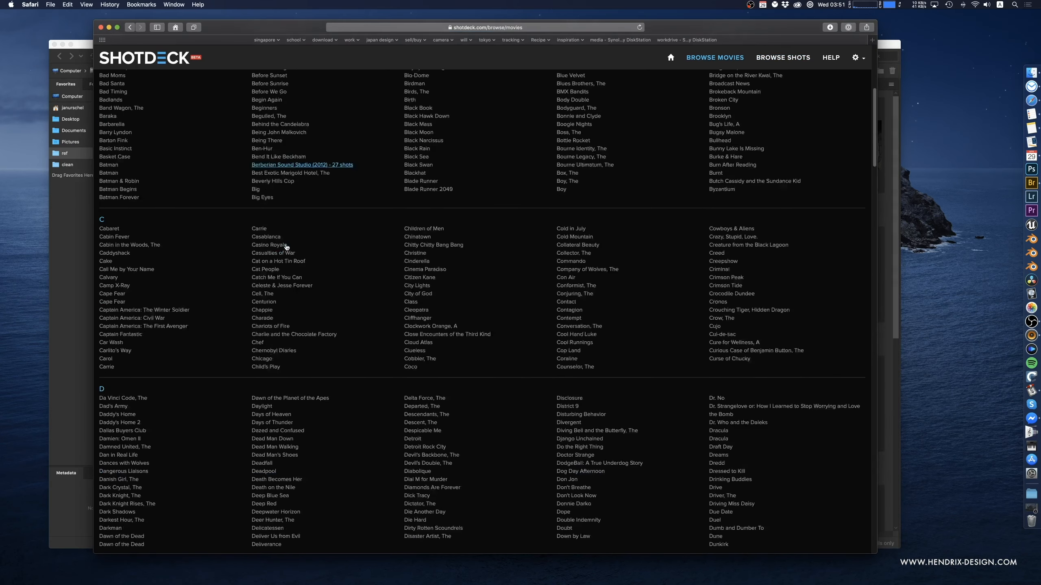
pyautogui.scroll(10, 286, 246)
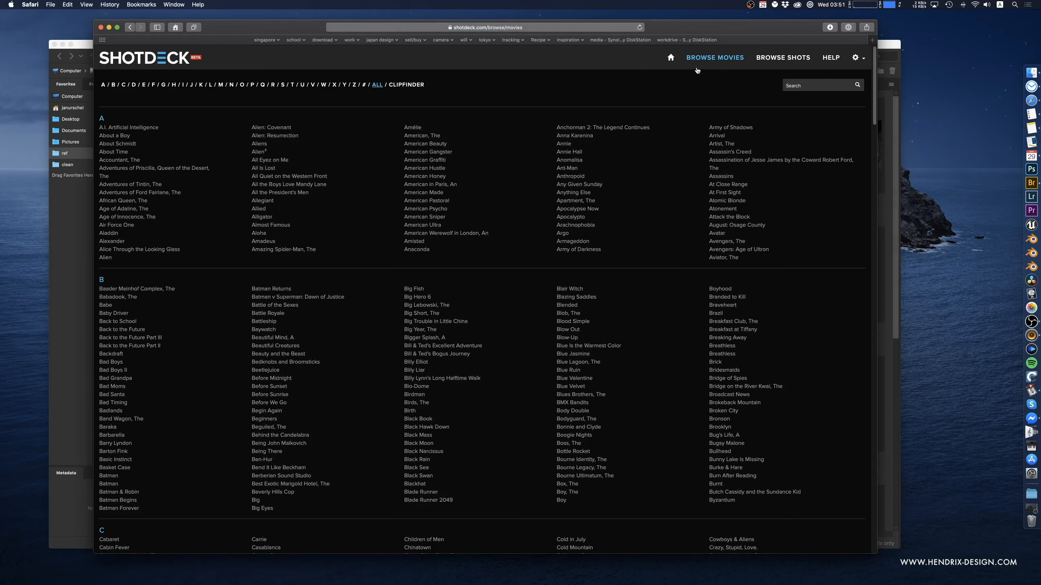
# - Return to the shots listing and examine the Lighting Type, Aspect Ratio, Time Period, Lens Size, Frame Size and Shot Type filter options
pyautogui.click(783, 58)
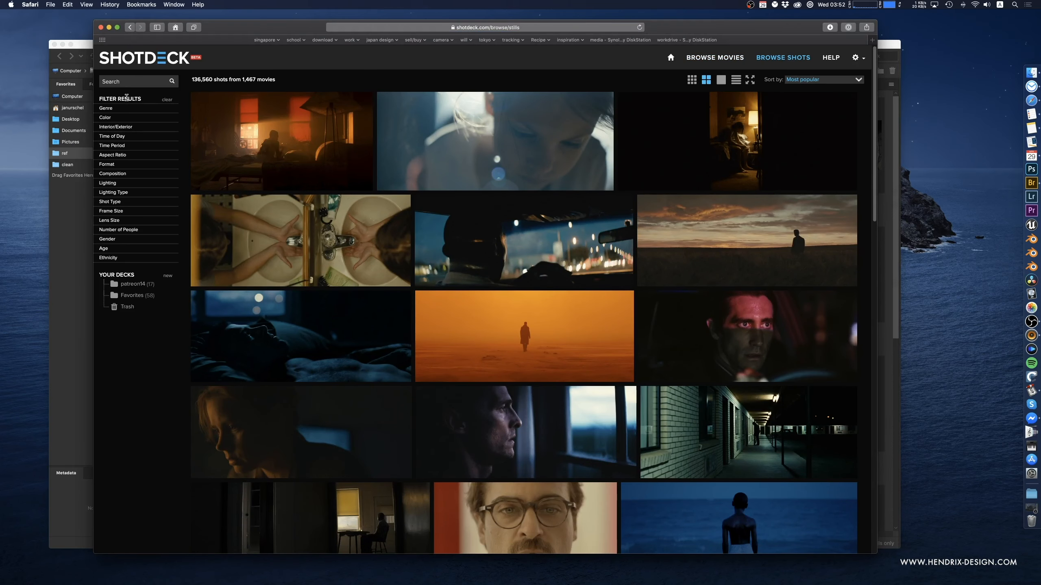
pyautogui.click(123, 192)
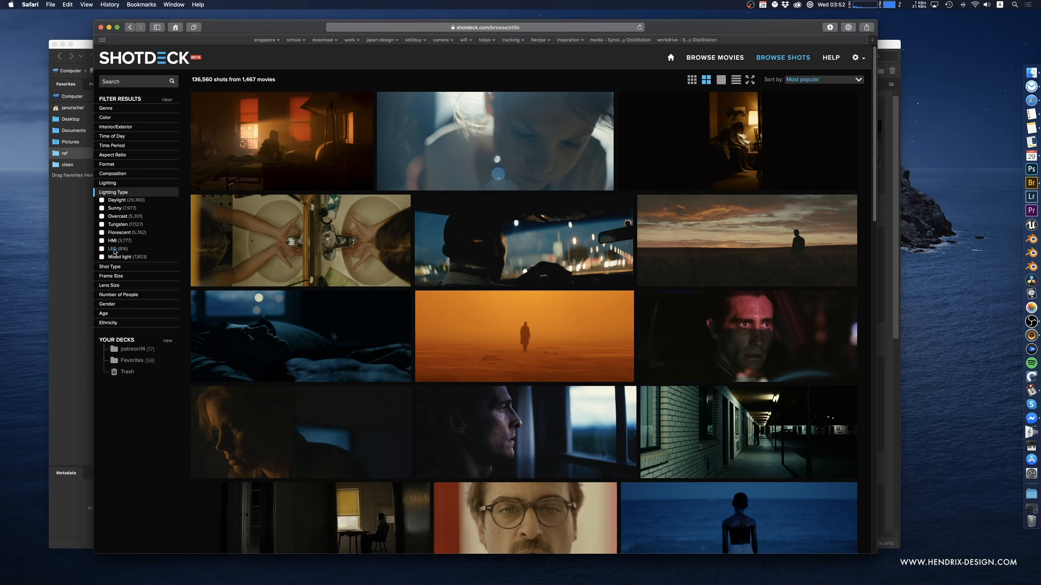
pyautogui.click(120, 155)
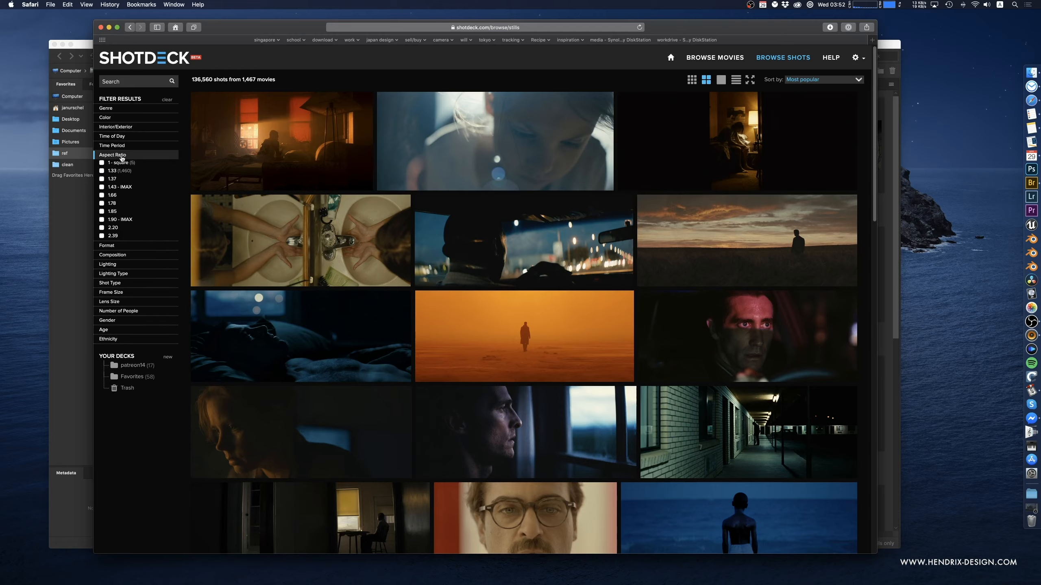
pyautogui.click(118, 145)
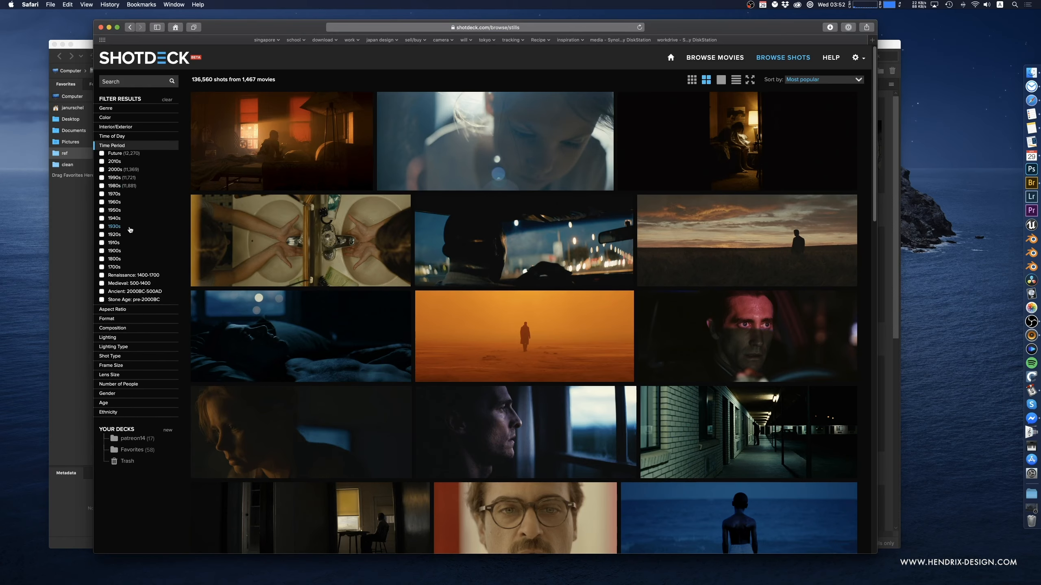
pyautogui.click(110, 374)
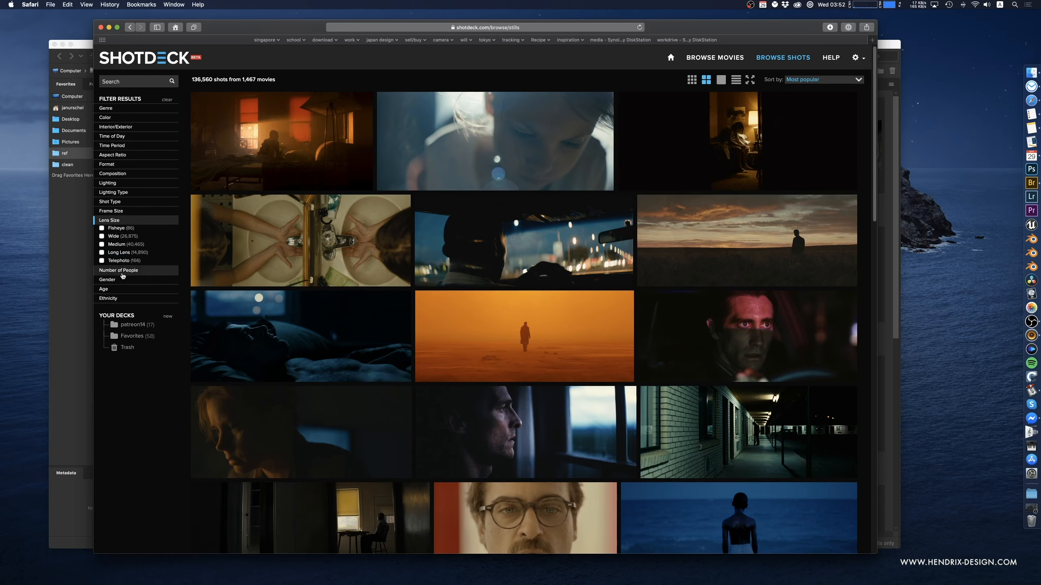
pyautogui.click(122, 212)
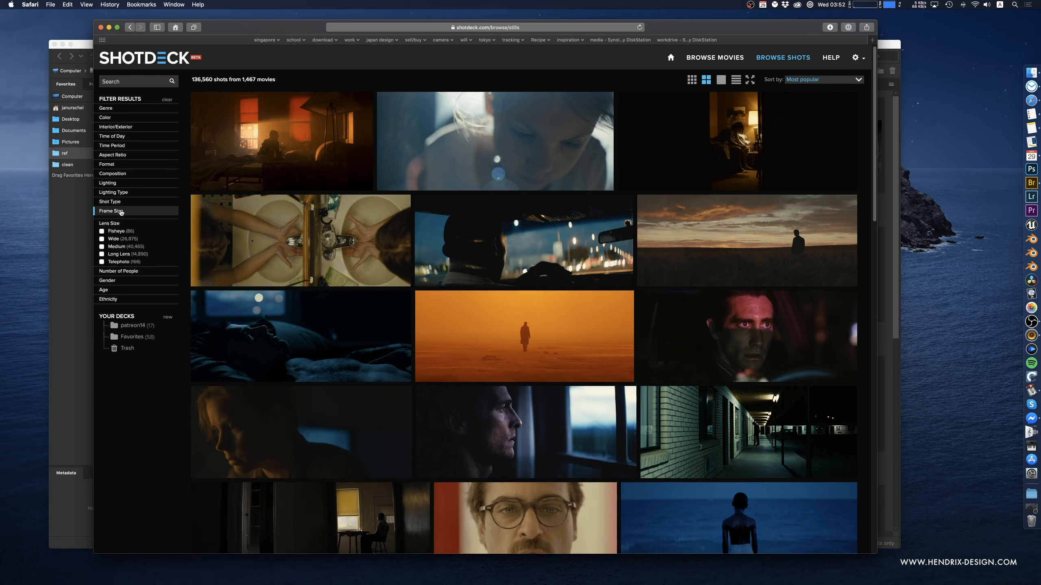
pyautogui.click(119, 203)
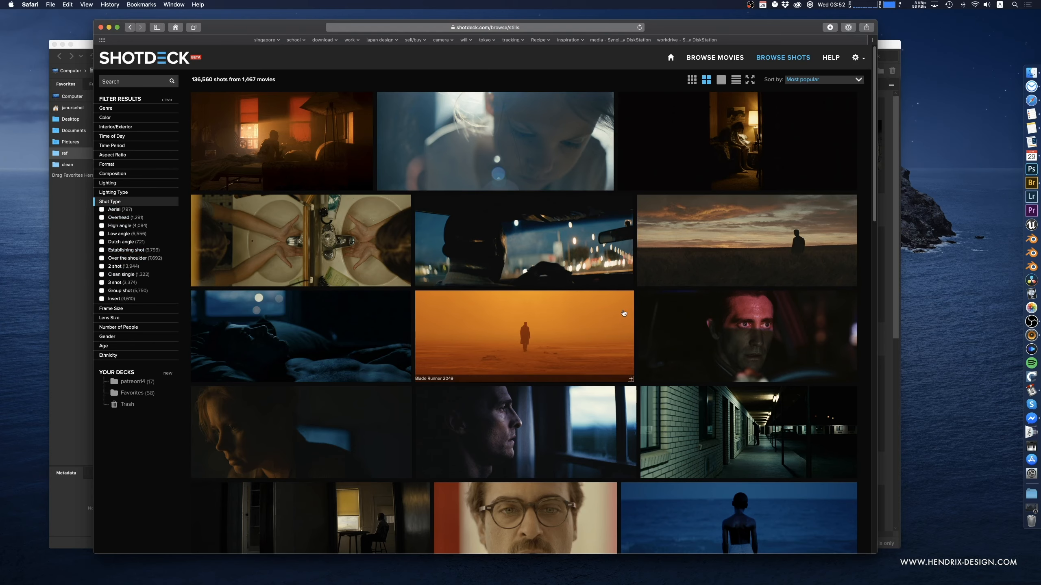
# - Review the details of the orange desert shot from Blade Runner 2049, view its full-size image, and close that image
pyautogui.scroll(-1, 615, 316)
pyautogui.scroll(-3, 615, 317)
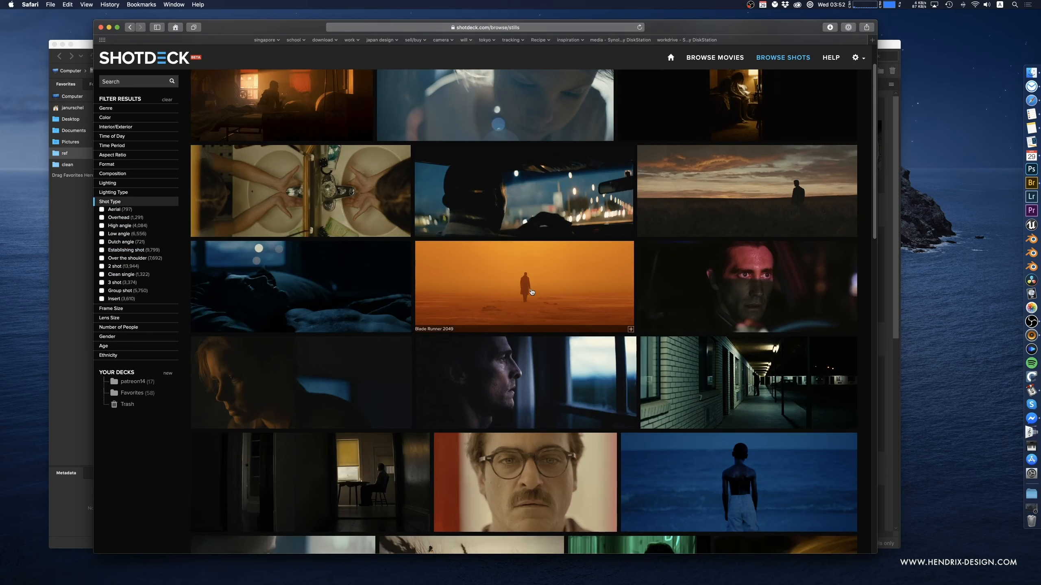
pyautogui.click(532, 292)
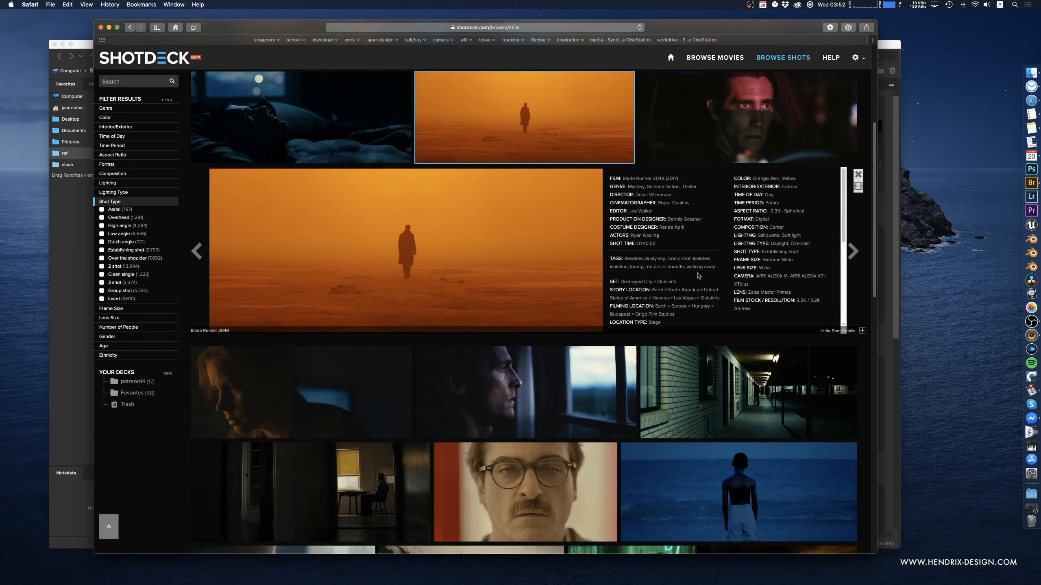
pyautogui.scroll(-1, 721, 272)
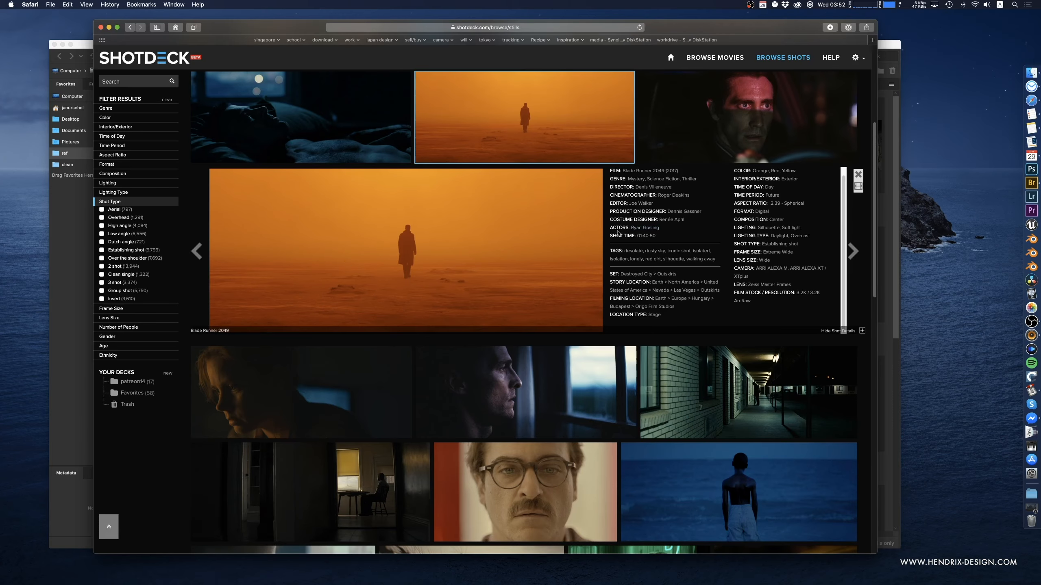
pyautogui.scroll(-2, 511, 256)
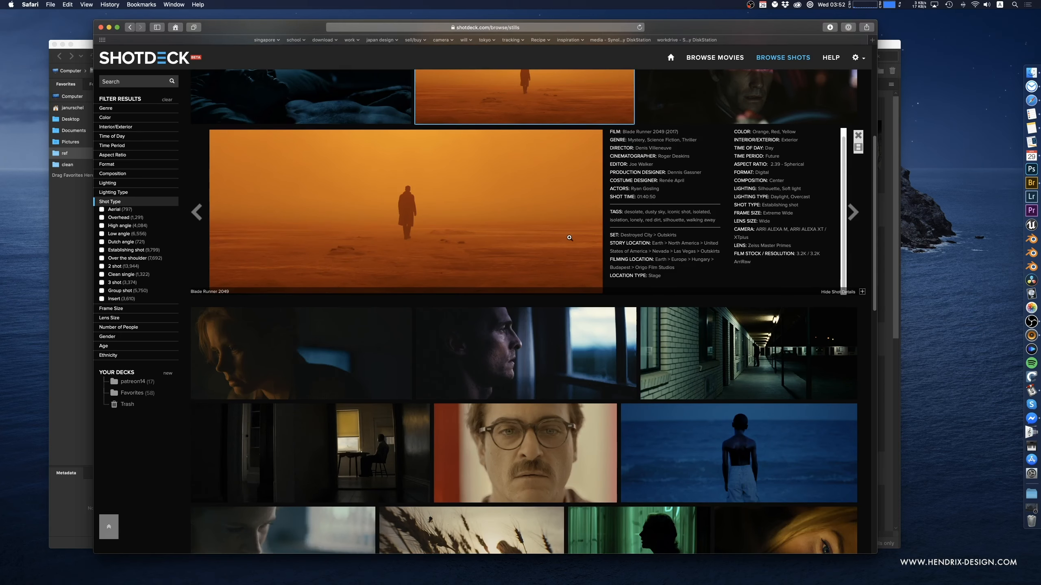
pyautogui.click(485, 226)
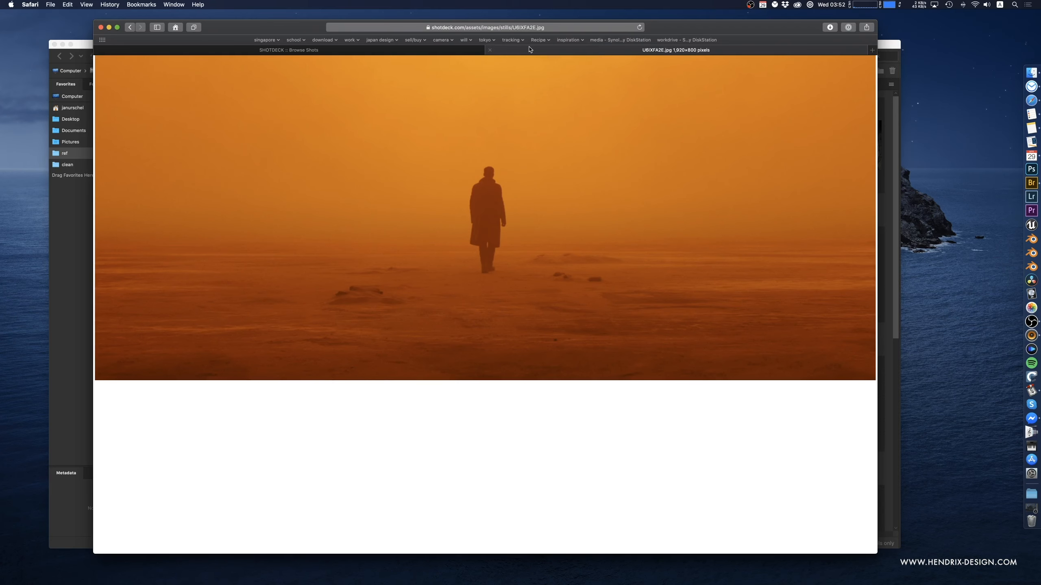
pyautogui.click(490, 50)
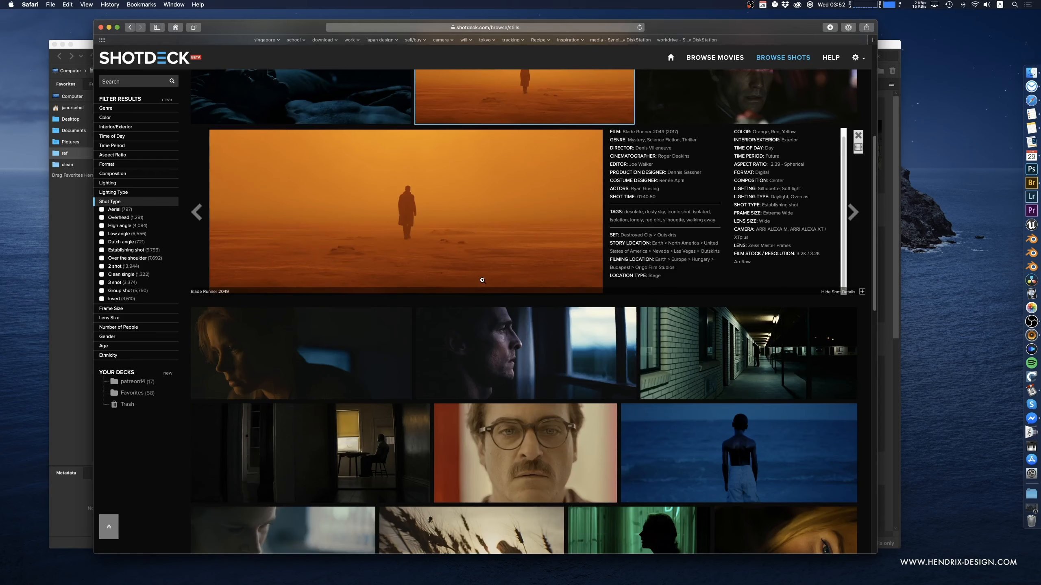
# - Browse further down the popular shots and open the details of the snowy night street shot from Blade Runner 2049
pyautogui.scroll(-10, 483, 283)
pyautogui.scroll(-3, 483, 283)
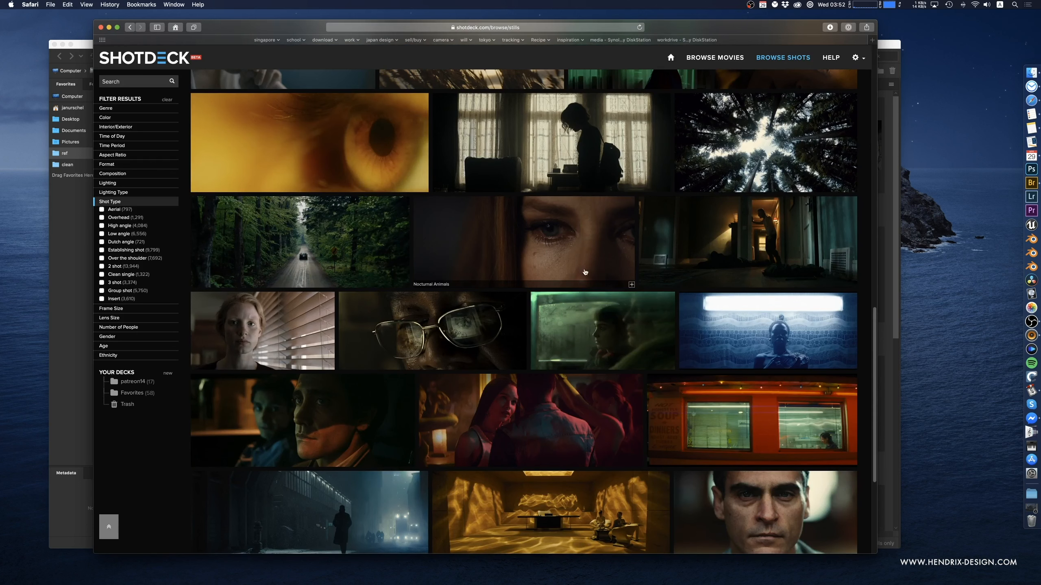
pyautogui.scroll(-5, 595, 291)
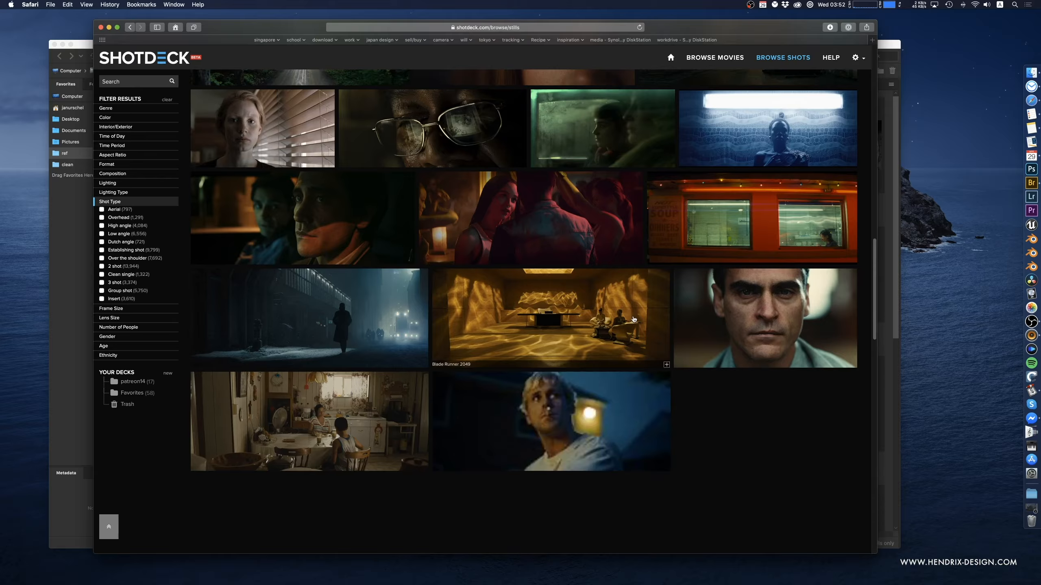
pyautogui.click(300, 306)
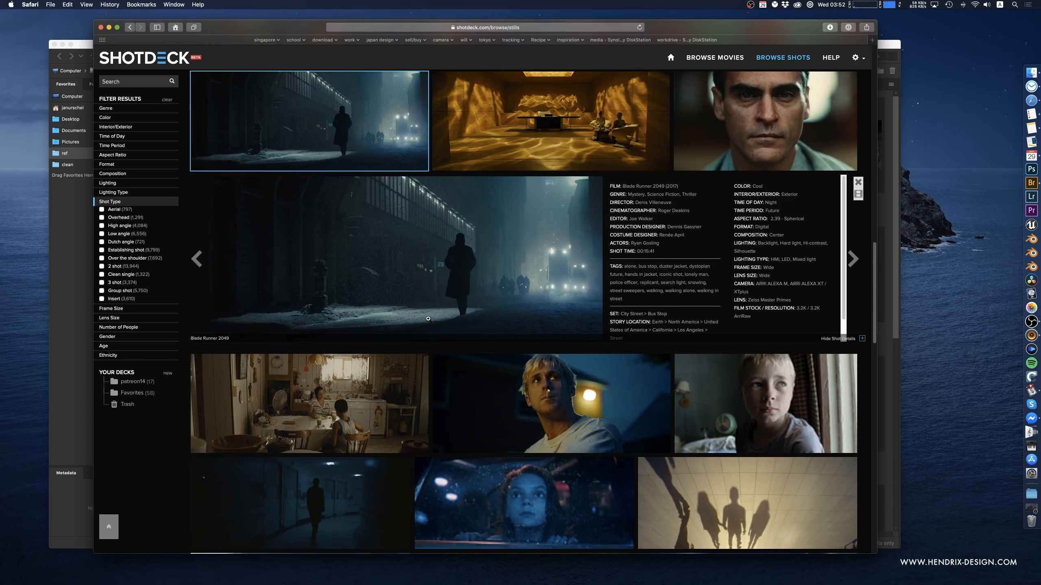
# - Open the dark bedroom shot from The American and continue browsing the stills below it
pyautogui.scroll(-2, 428, 319)
pyautogui.scroll(-4, 428, 322)
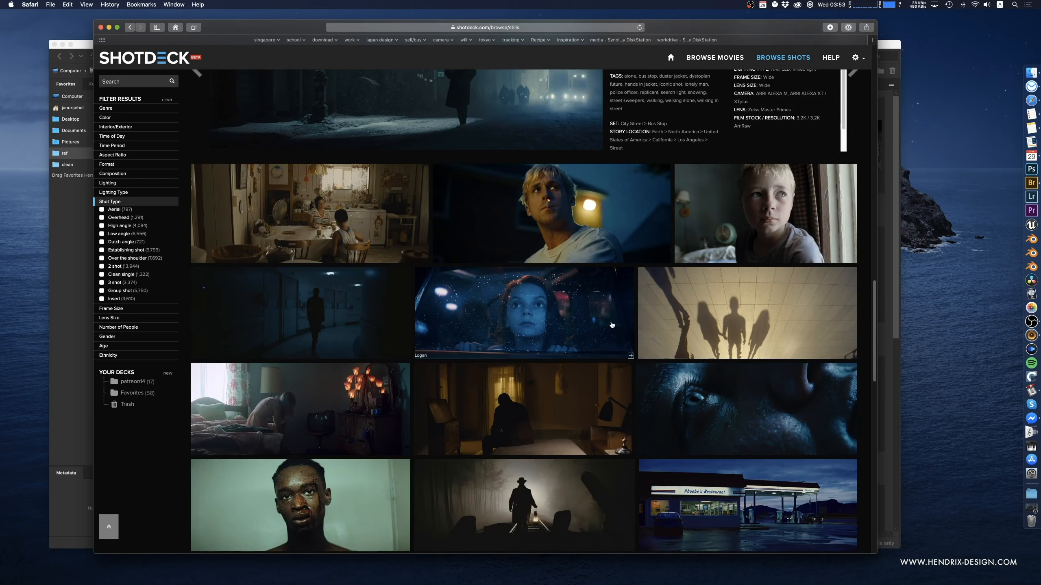
pyautogui.scroll(-6, 532, 320)
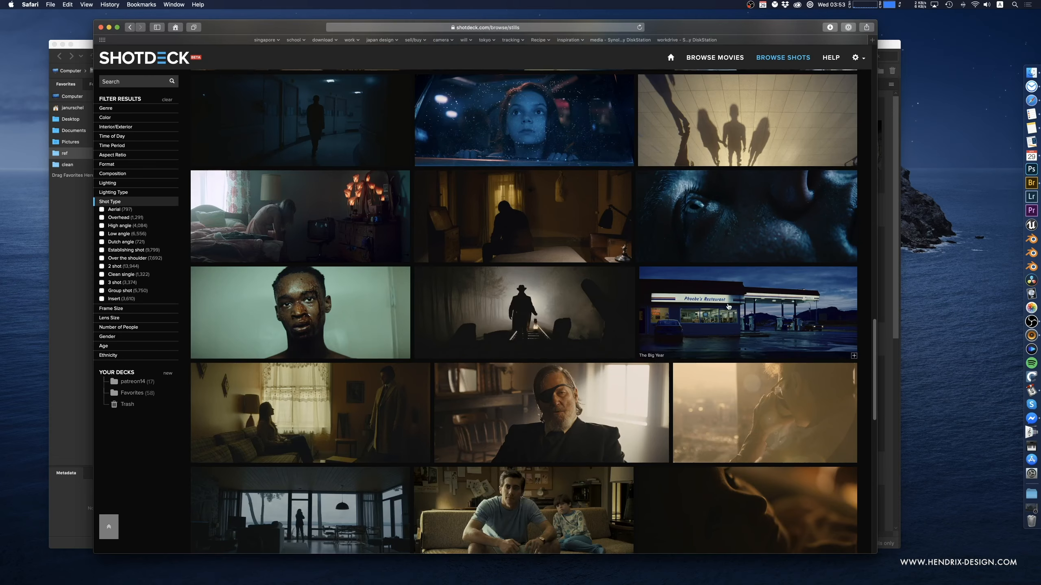
pyautogui.click(555, 223)
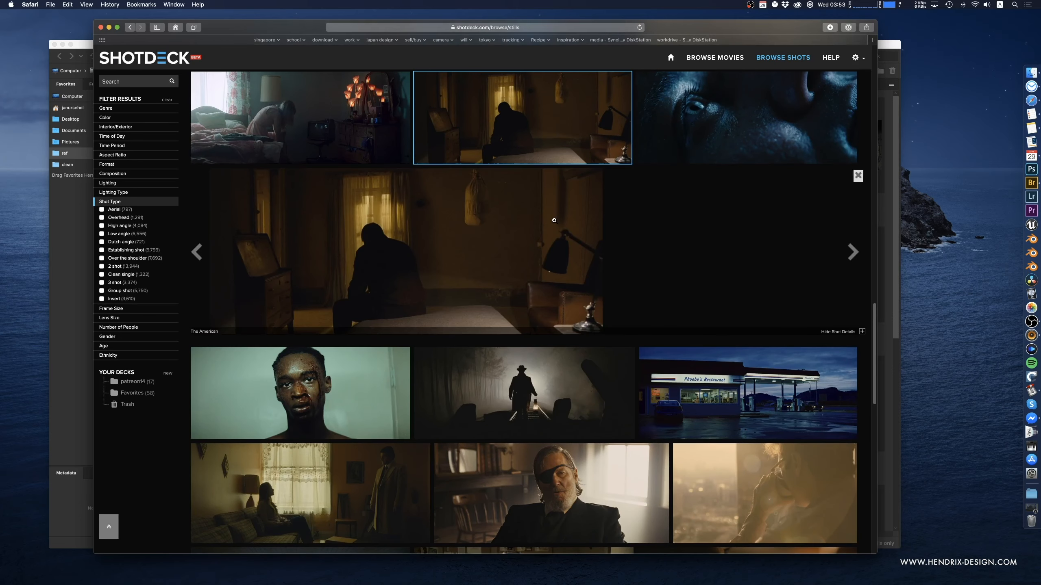
pyautogui.scroll(-12, 512, 284)
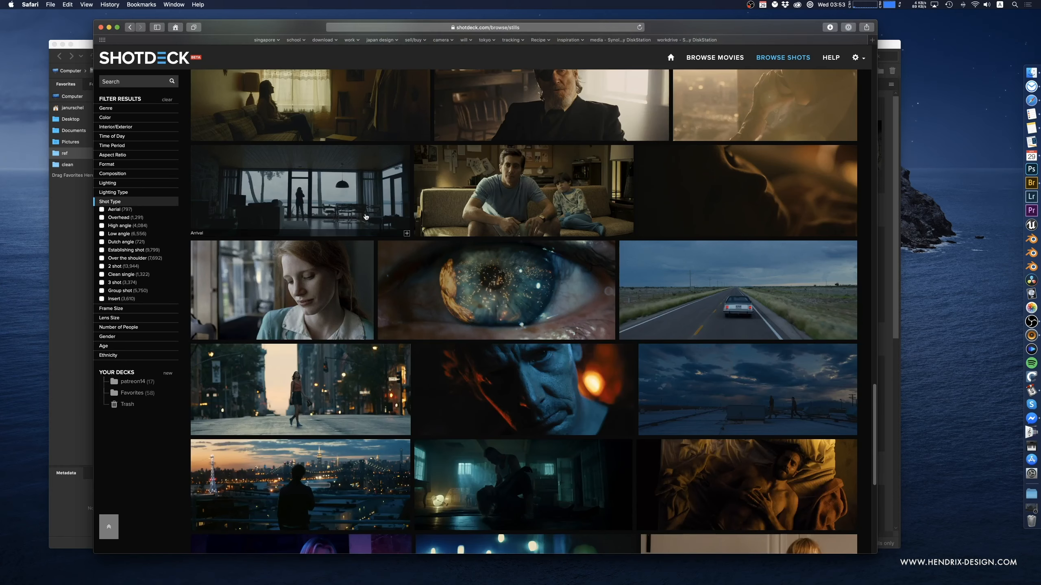
# - Open the dark teal interior shot from Don't Breathe and review its enlarged still and shot details
pyautogui.scroll(-2, 500, 296)
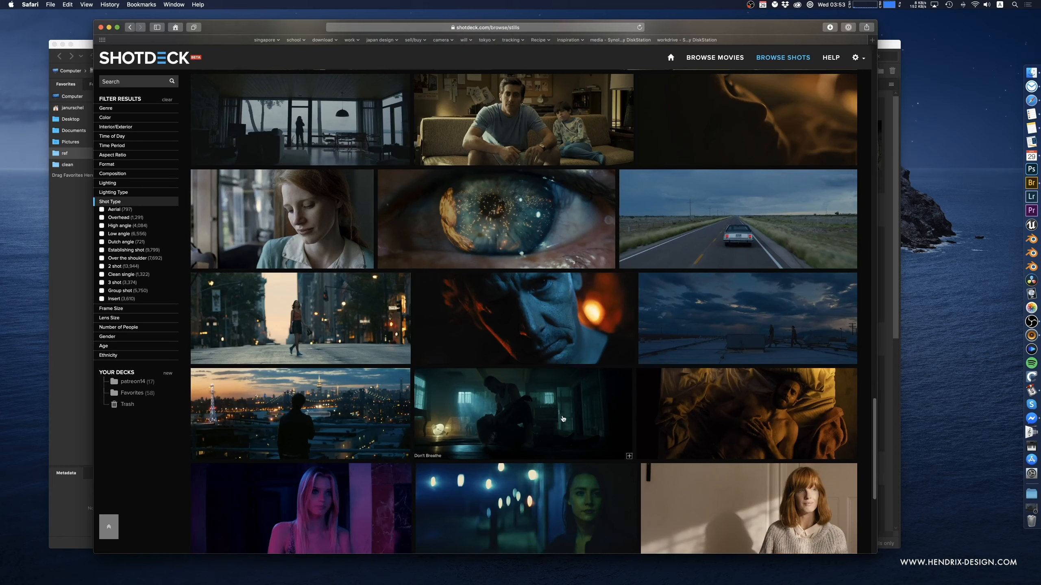
pyautogui.click(536, 428)
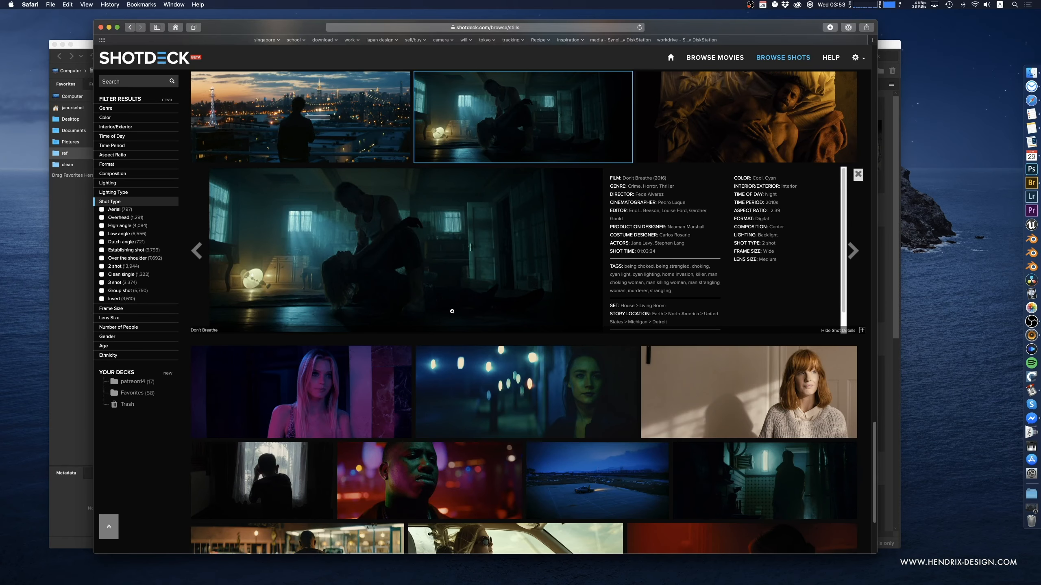
pyautogui.scroll(3, 436, 307)
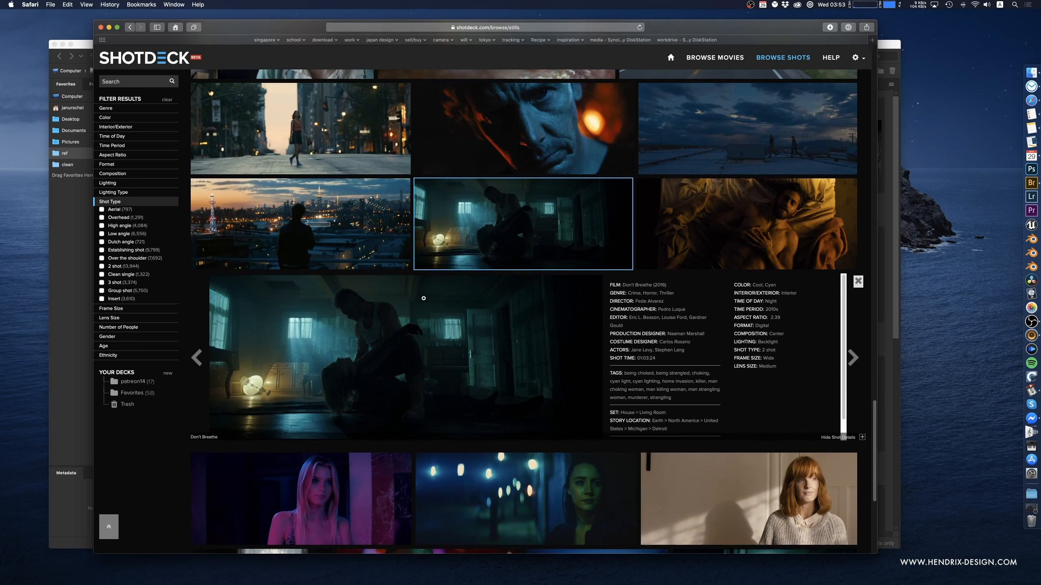
# - Browse further down the popular stills and review the details of the hazy blue interrogation room shot from Blade Runner
pyautogui.scroll(-10, 424, 298)
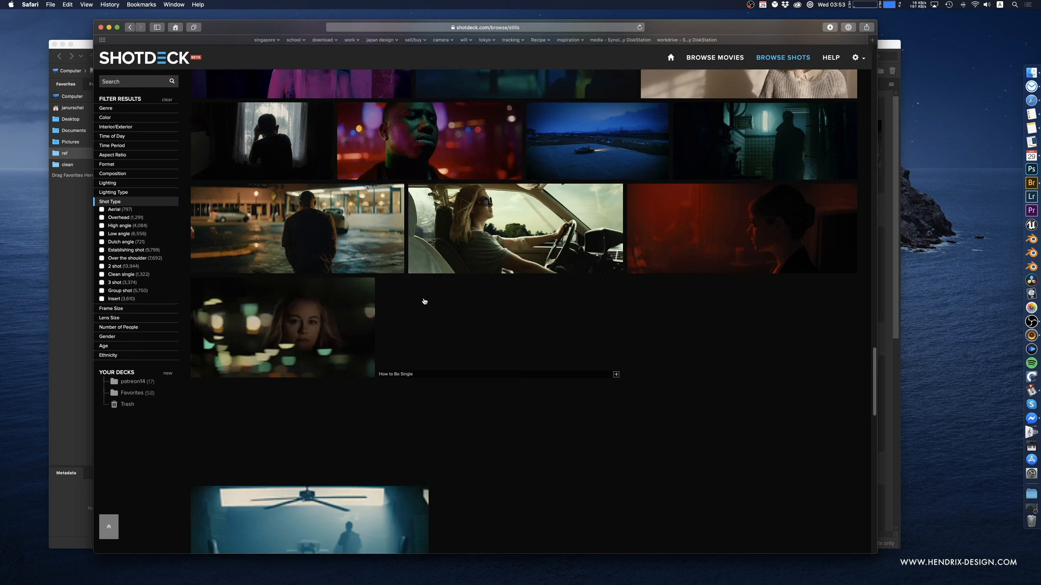
pyautogui.scroll(-2, 424, 301)
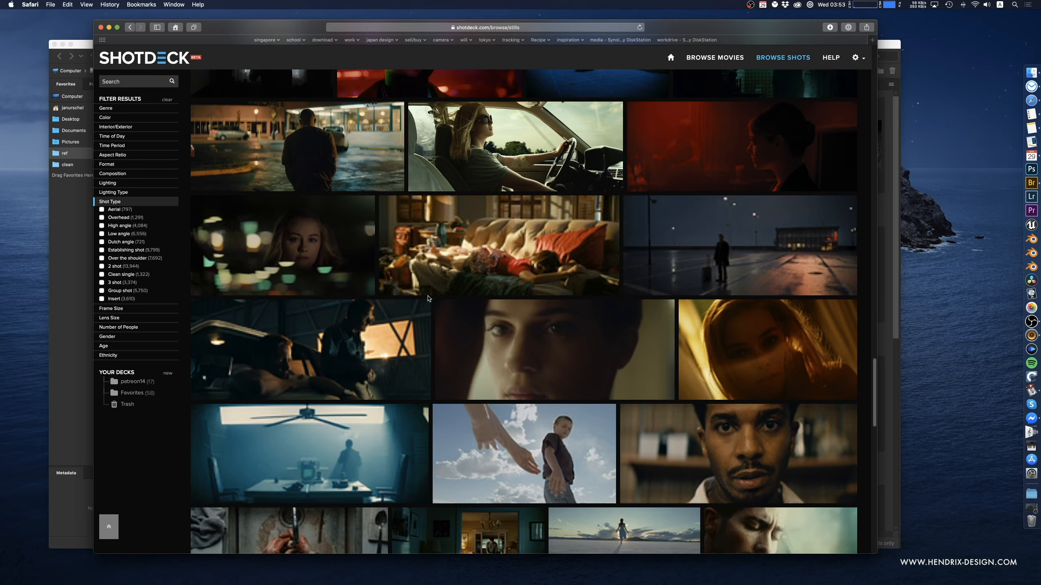
pyautogui.scroll(-3, 424, 302)
pyautogui.scroll(-2, 374, 293)
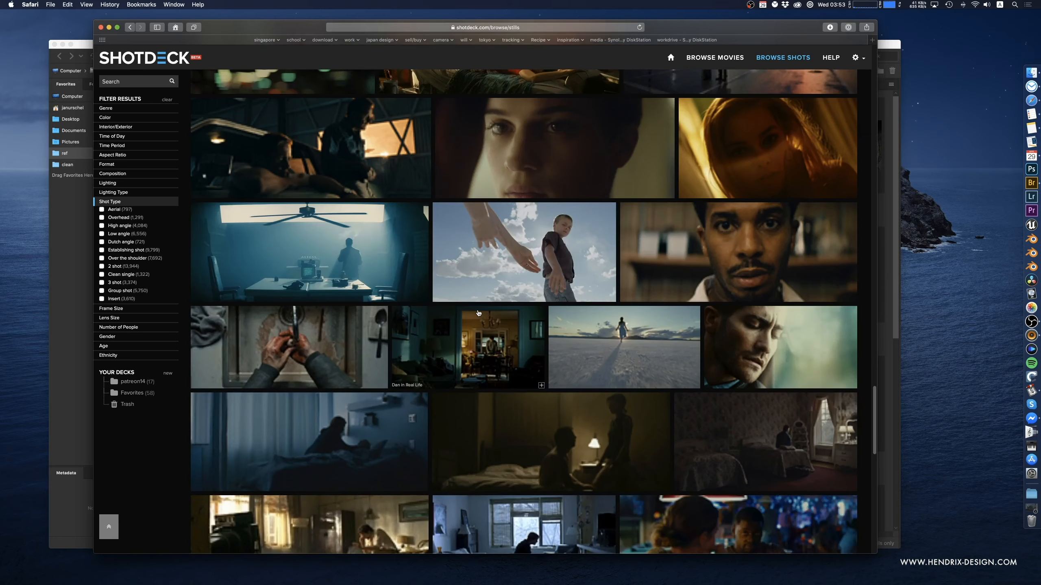
pyautogui.click(373, 294)
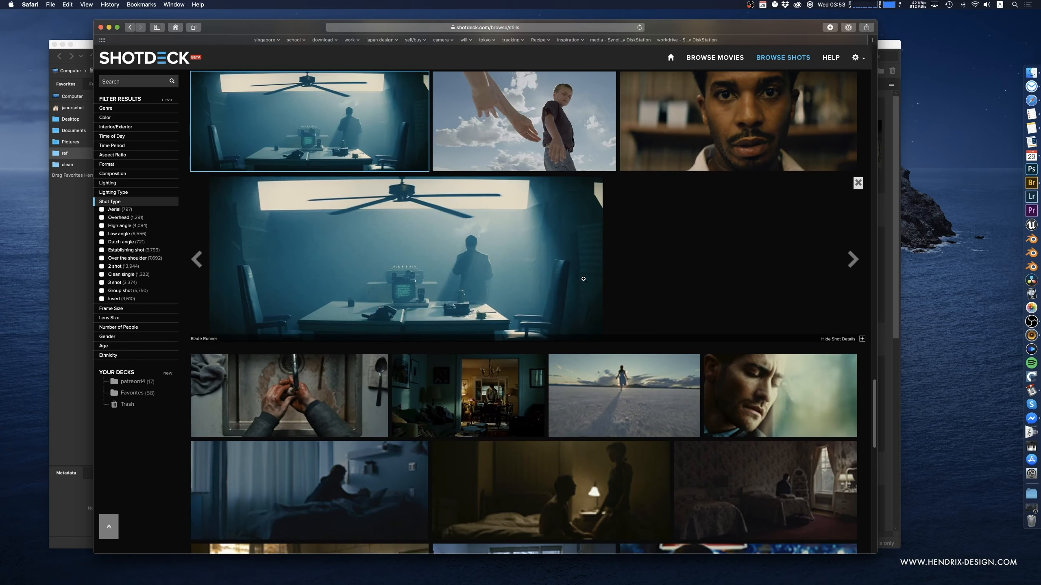
pyautogui.scroll(-4, 397, 255)
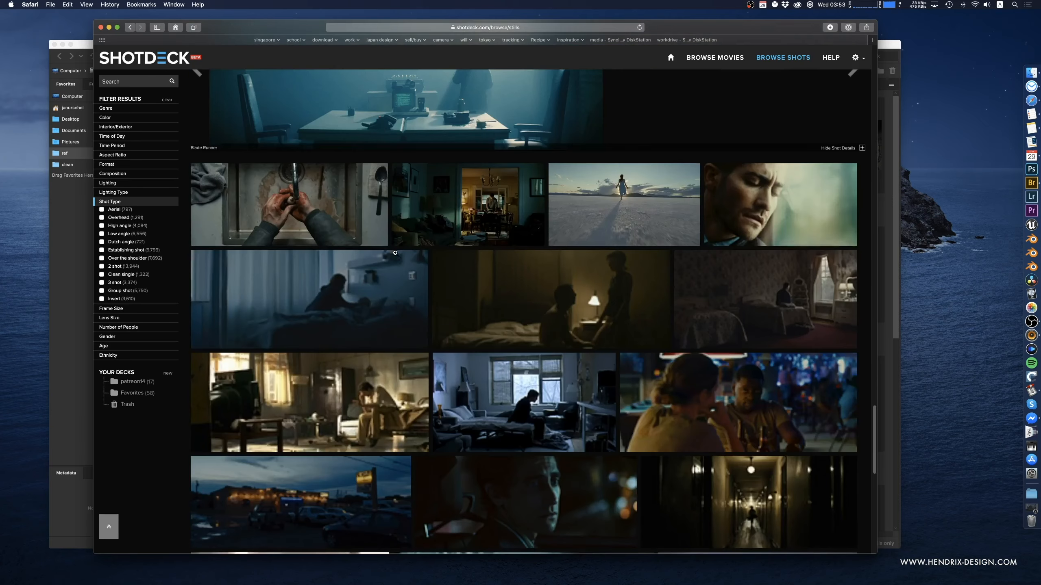
pyautogui.scroll(2, 444, 296)
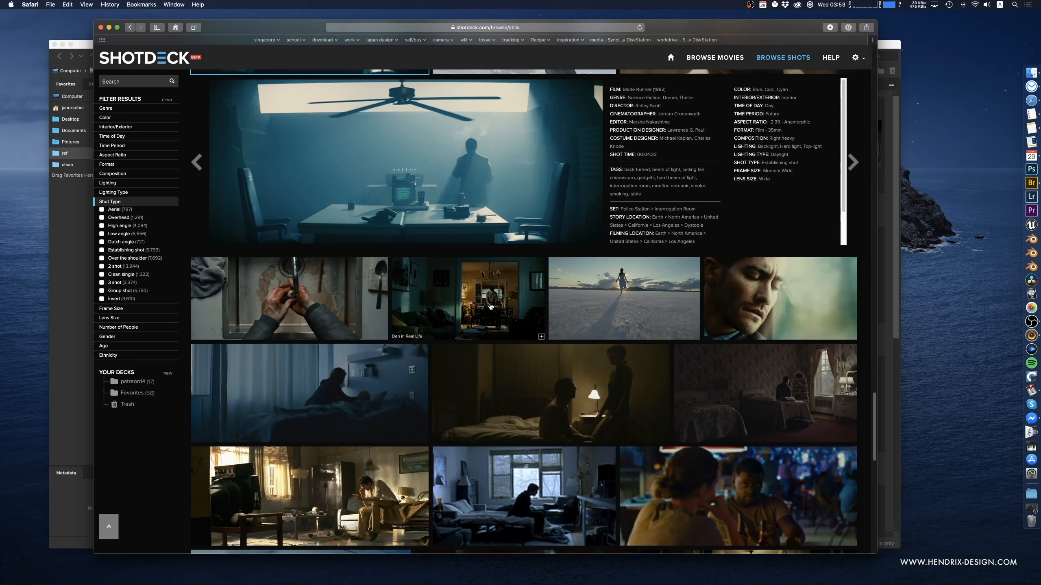
# - Browse further stills and review the details of the Se7en interrogation room shot and the neighbouring Birdman window close-up
pyautogui.scroll(-15, 457, 301)
pyautogui.scroll(-8, 490, 307)
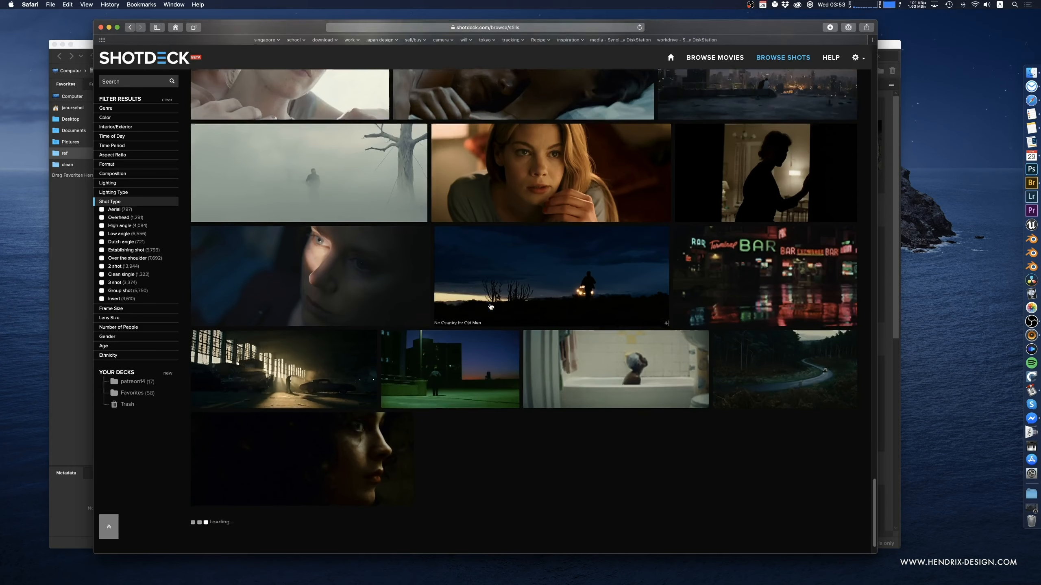
pyautogui.scroll(-7, 490, 306)
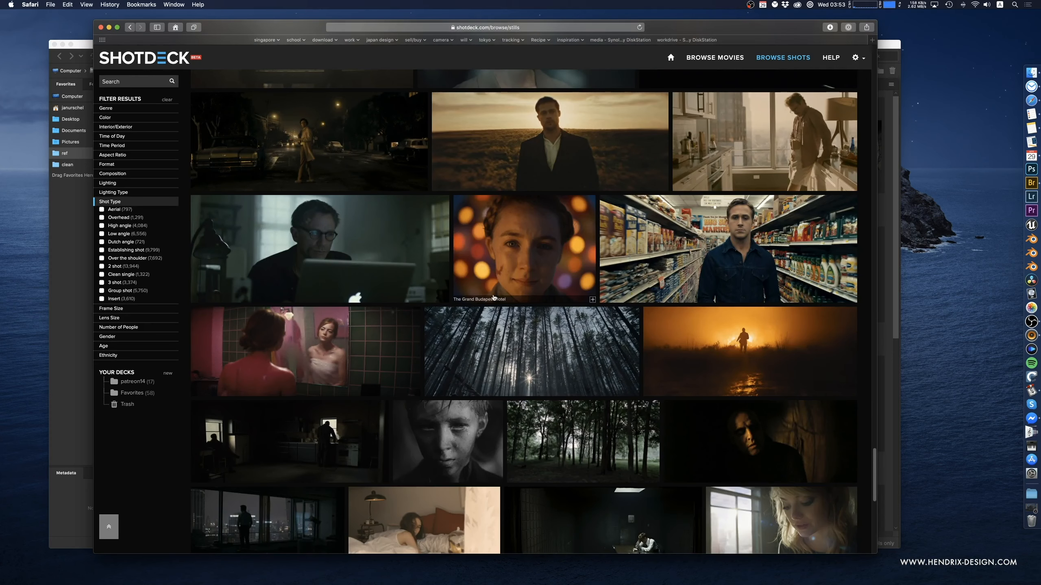
pyautogui.scroll(-5, 526, 306)
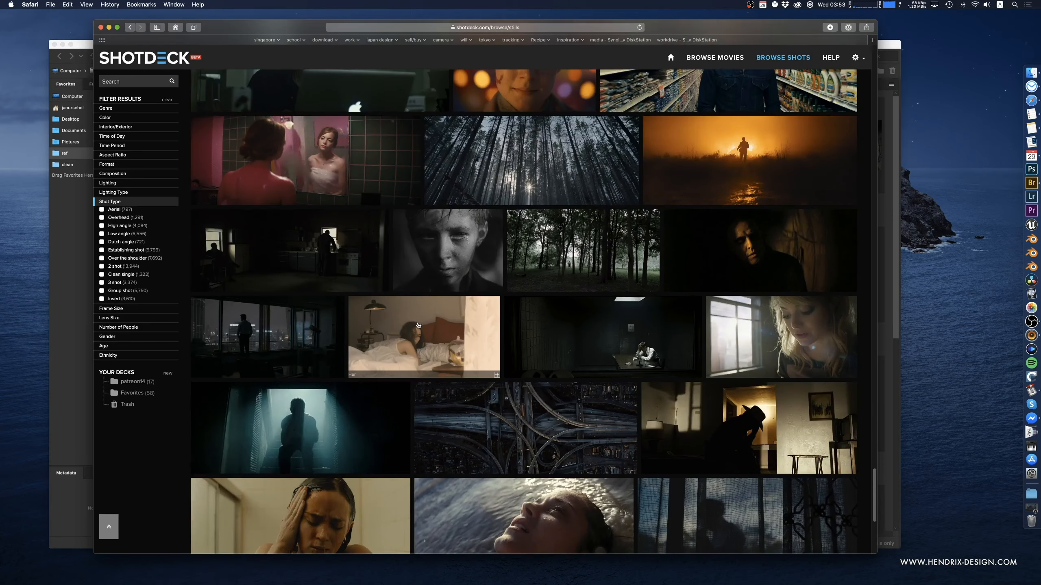
pyautogui.scroll(-3, 417, 325)
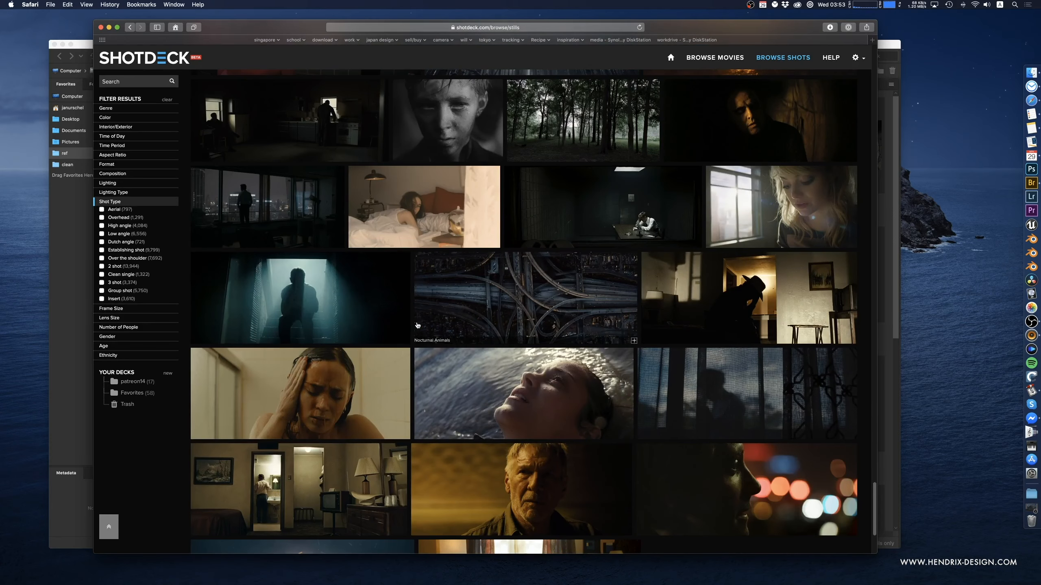
pyautogui.click(605, 214)
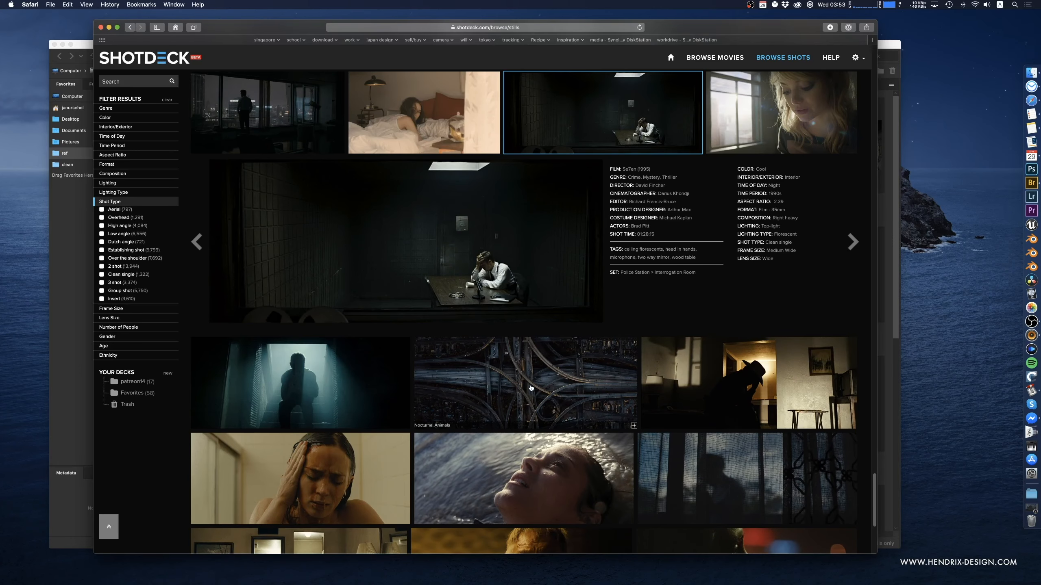
pyautogui.scroll(1, 410, 345)
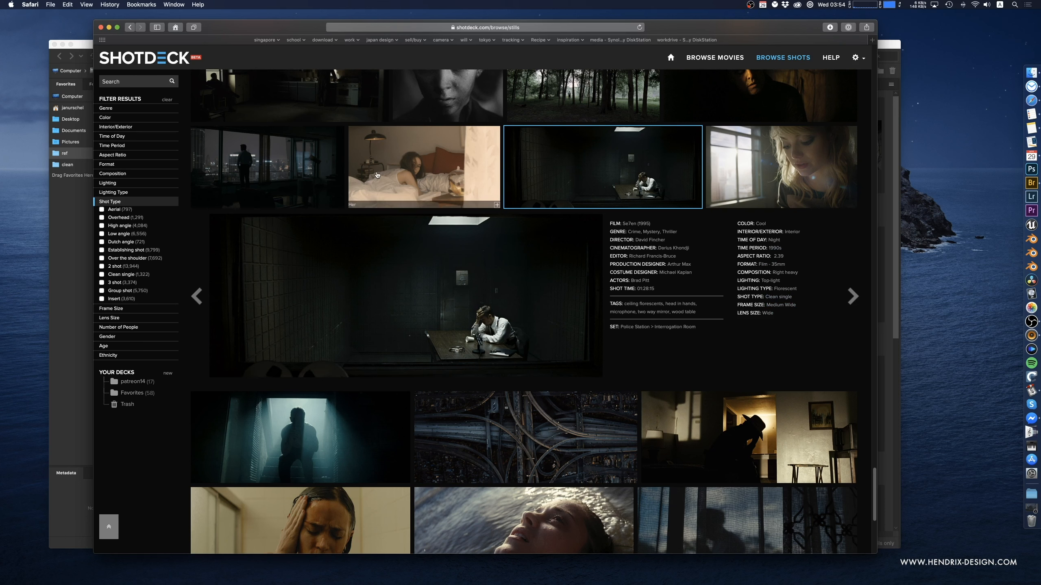
pyautogui.click(780, 168)
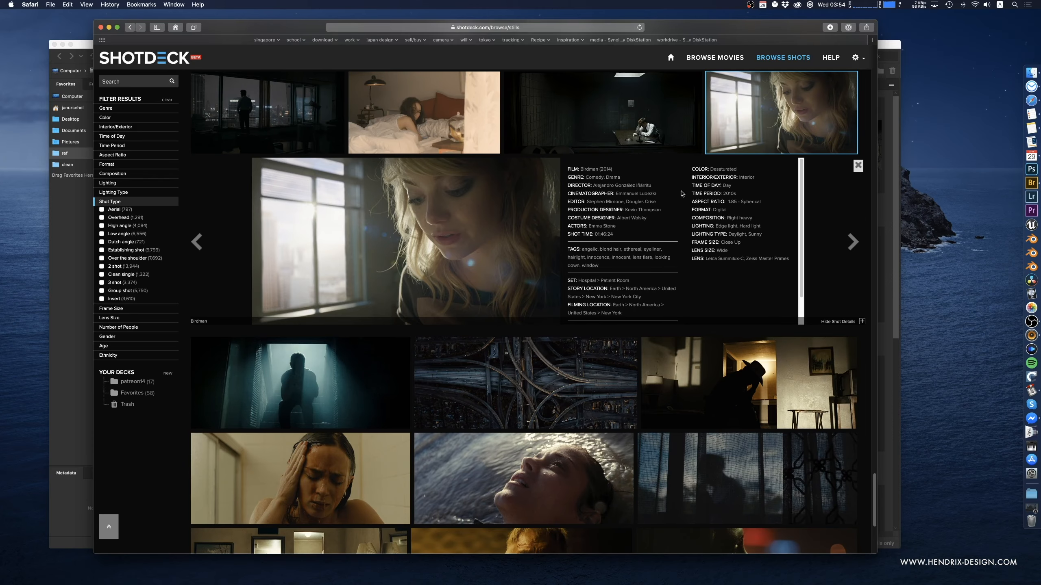
# - Browse on to the green night street silhouette shot from Blade Runner 2049 and review its shot details
pyautogui.scroll(-15, 392, 226)
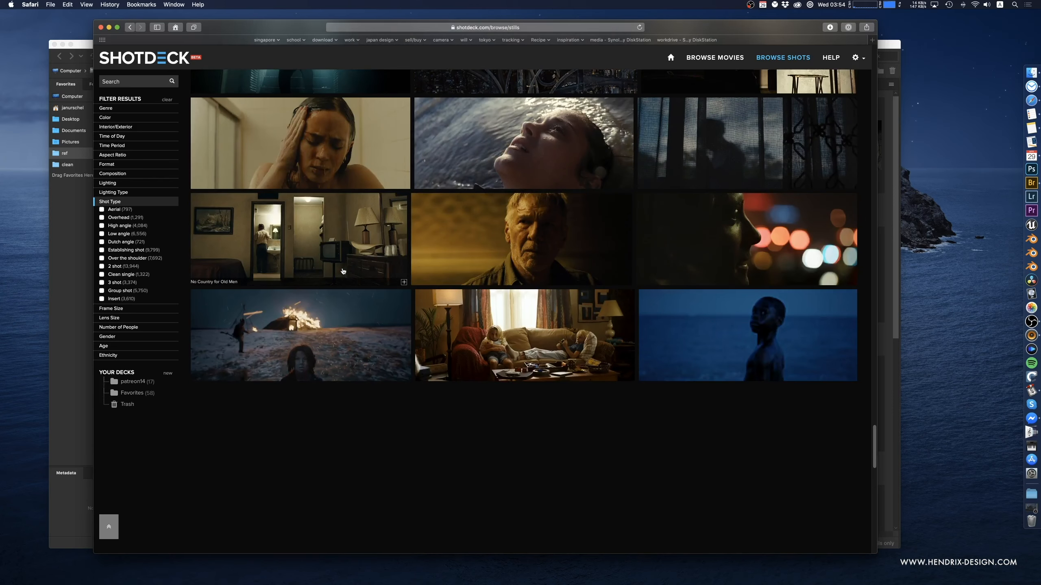
pyautogui.scroll(-10, 344, 271)
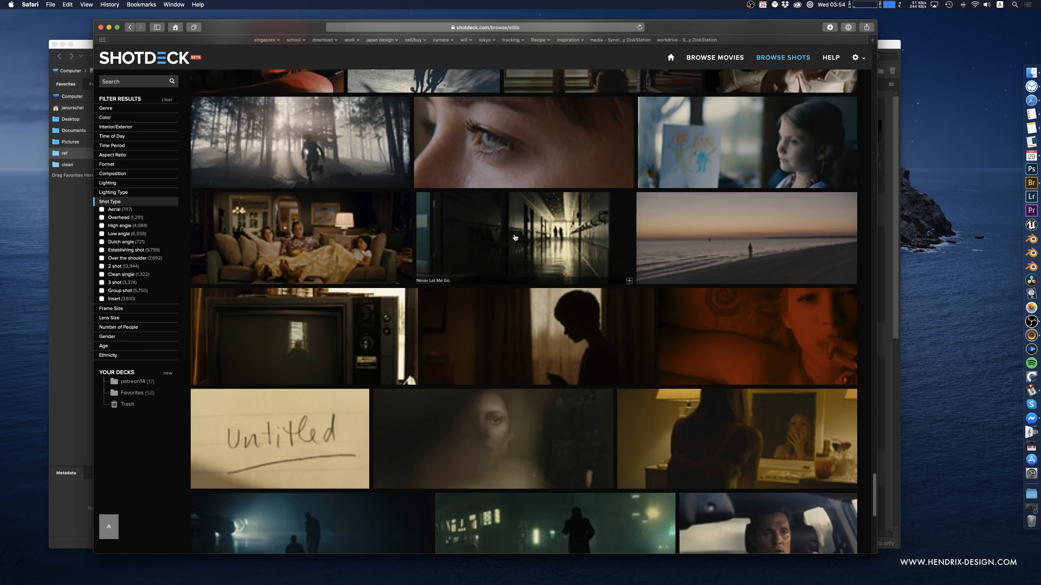
pyautogui.scroll(-4, 515, 237)
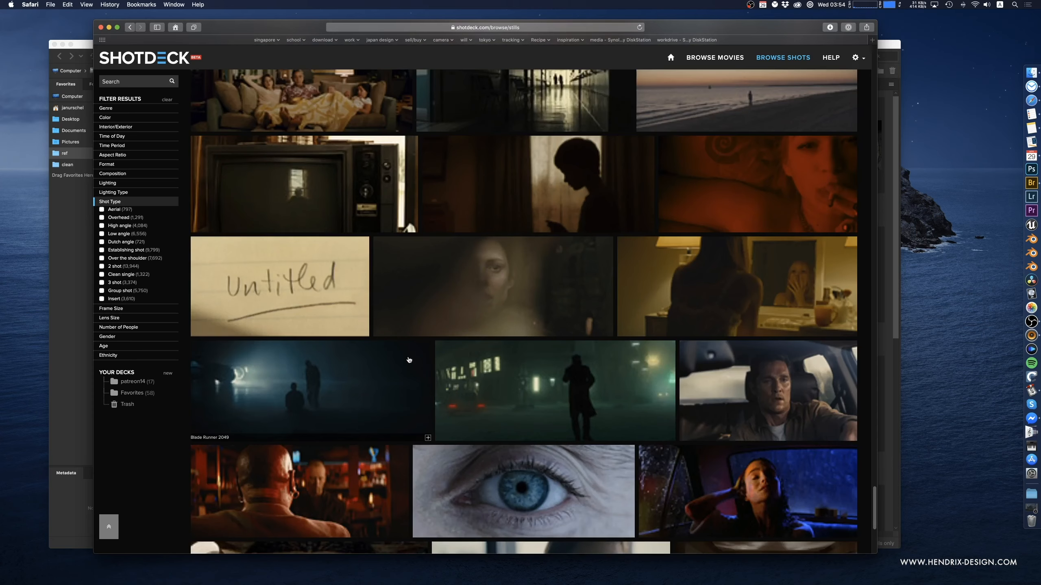
pyautogui.click(513, 383)
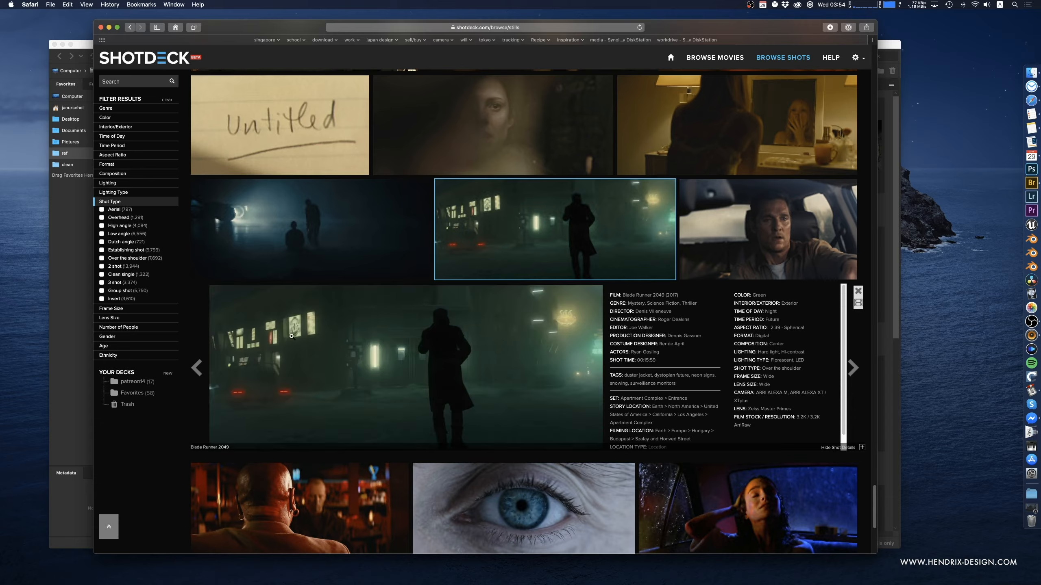
pyautogui.scroll(-5, 329, 363)
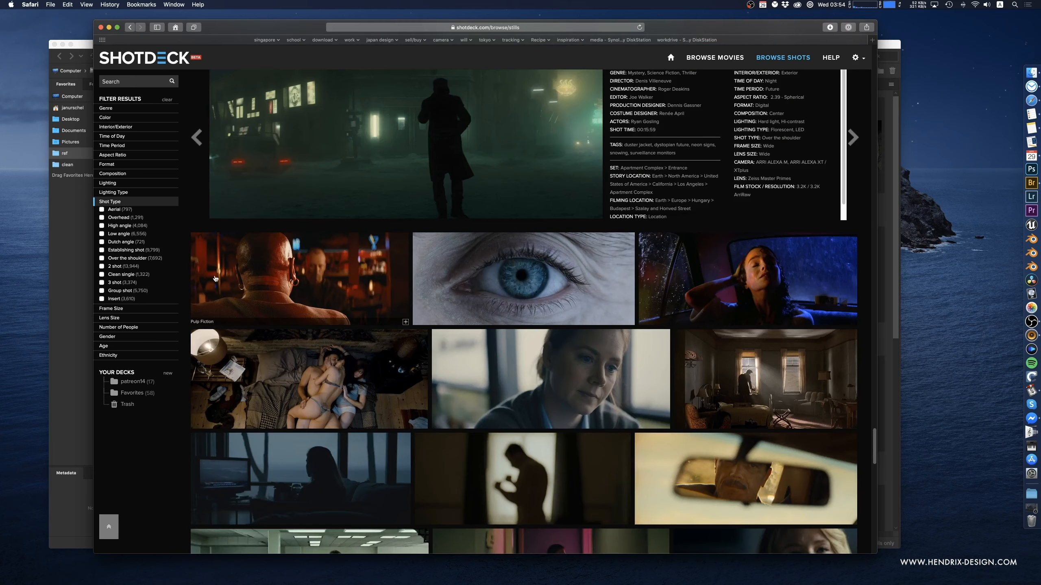
# - Filter the shots by the Low-contrast and Backlight lighting options
pyautogui.click(115, 182)
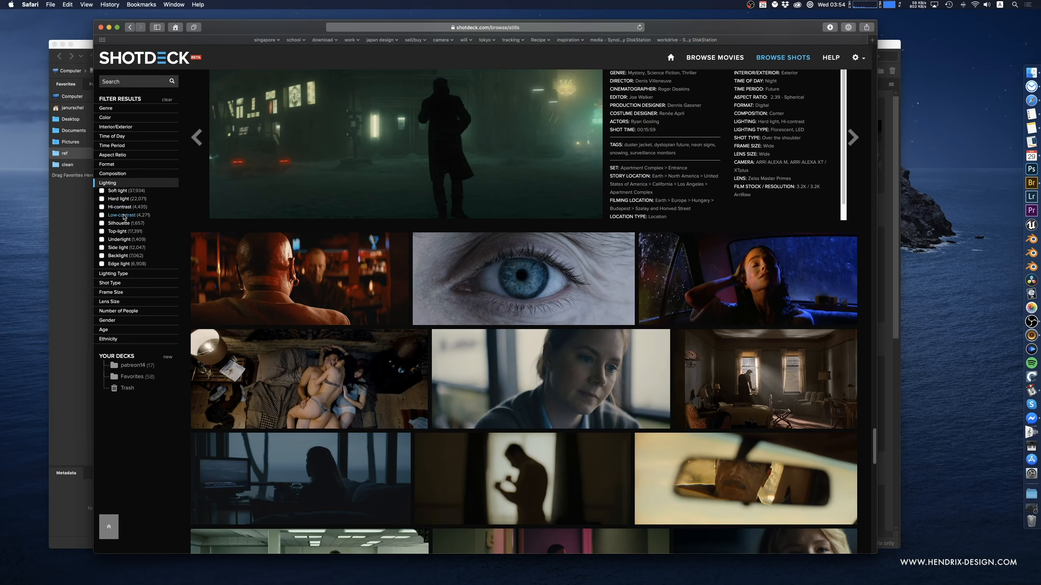
pyautogui.click(123, 216)
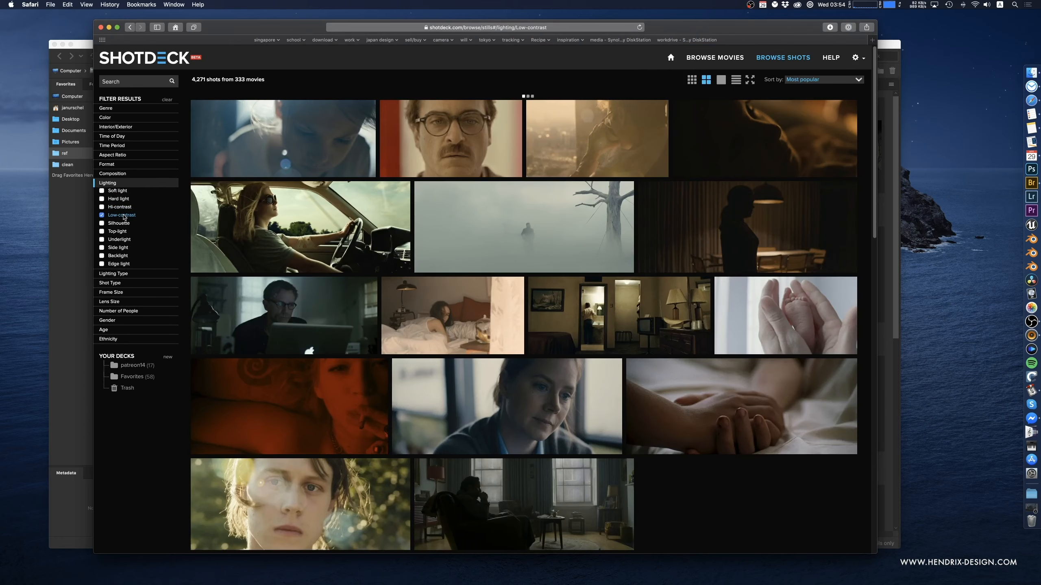
pyautogui.scroll(-20, 216, 244)
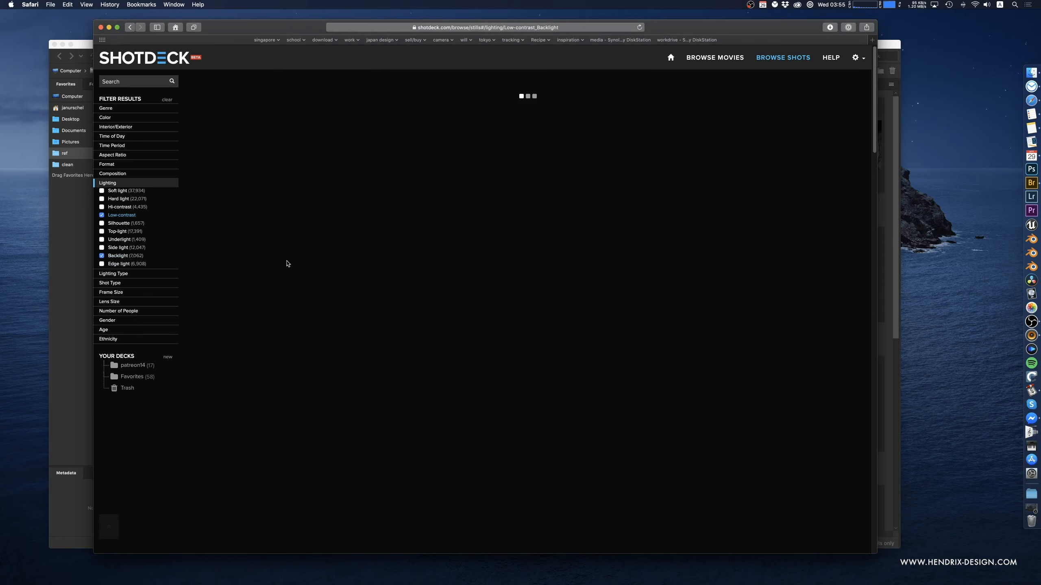
# - Look over the first filtered stills and review the details of the green-curtain silhouette shot from Vertigo
pyautogui.scroll(-5, 353, 263)
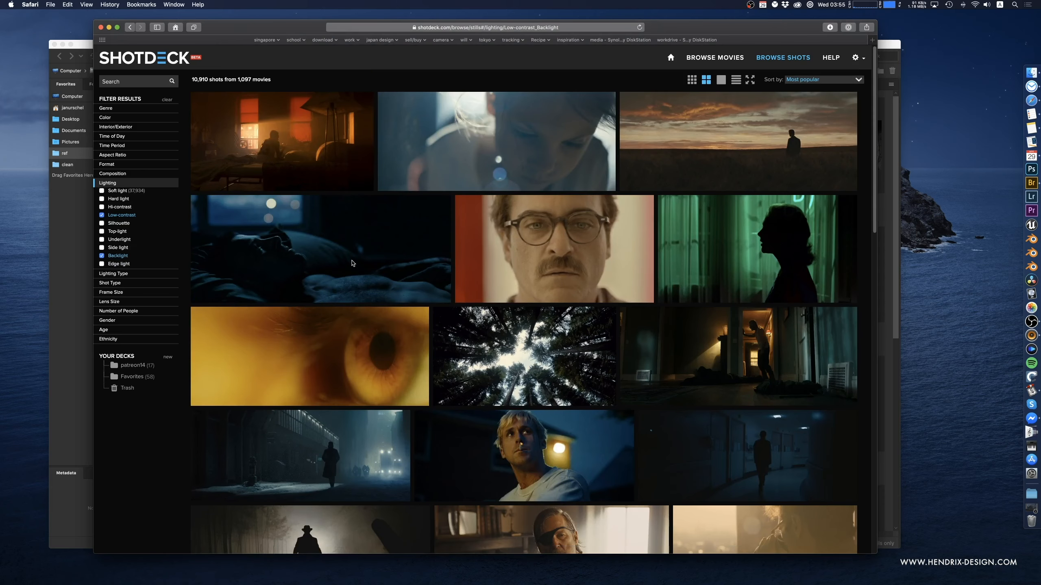
pyautogui.scroll(4, 352, 263)
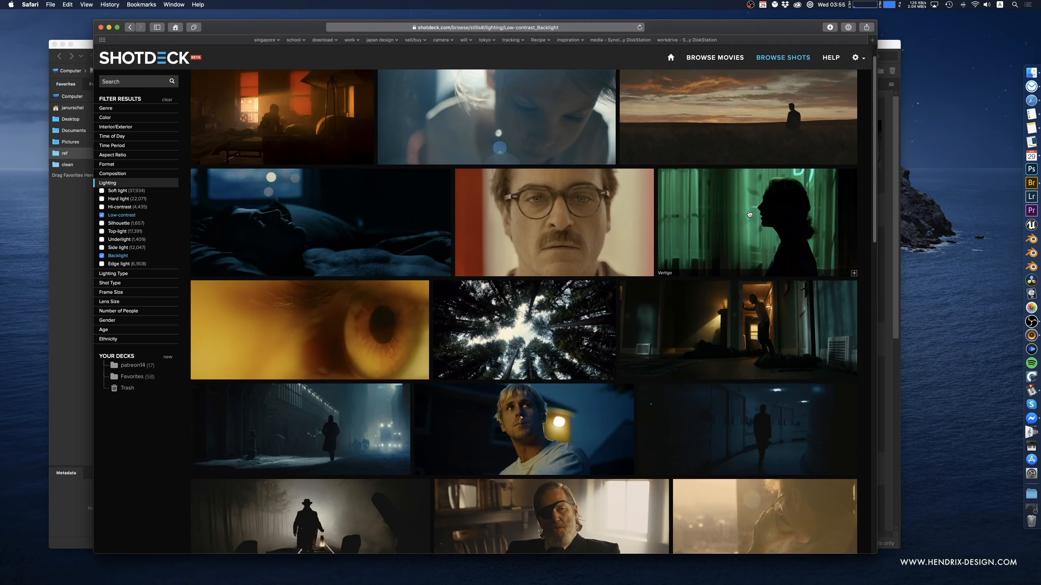
pyautogui.click(757, 221)
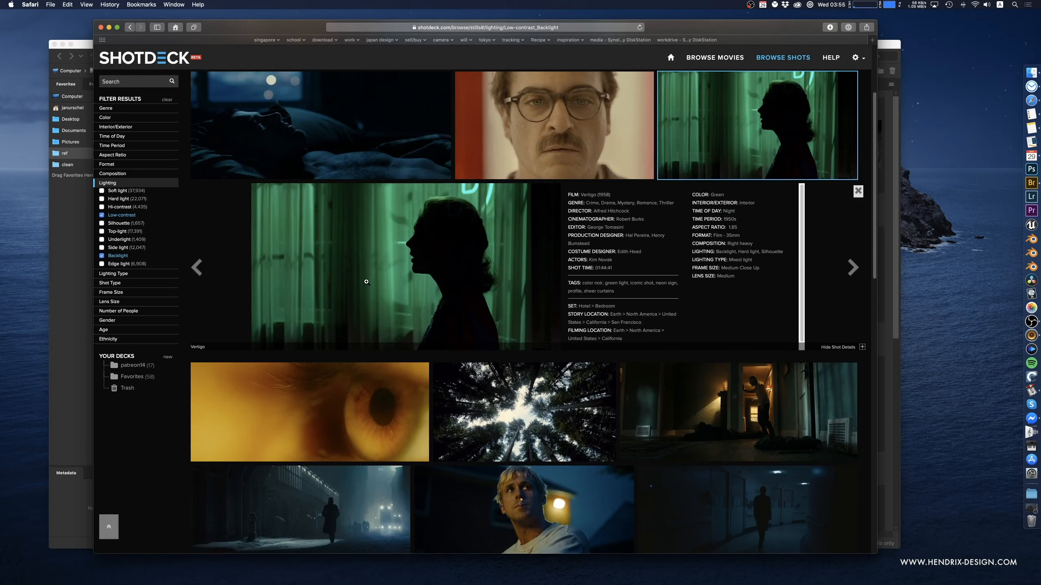
pyautogui.scroll(-5, 367, 282)
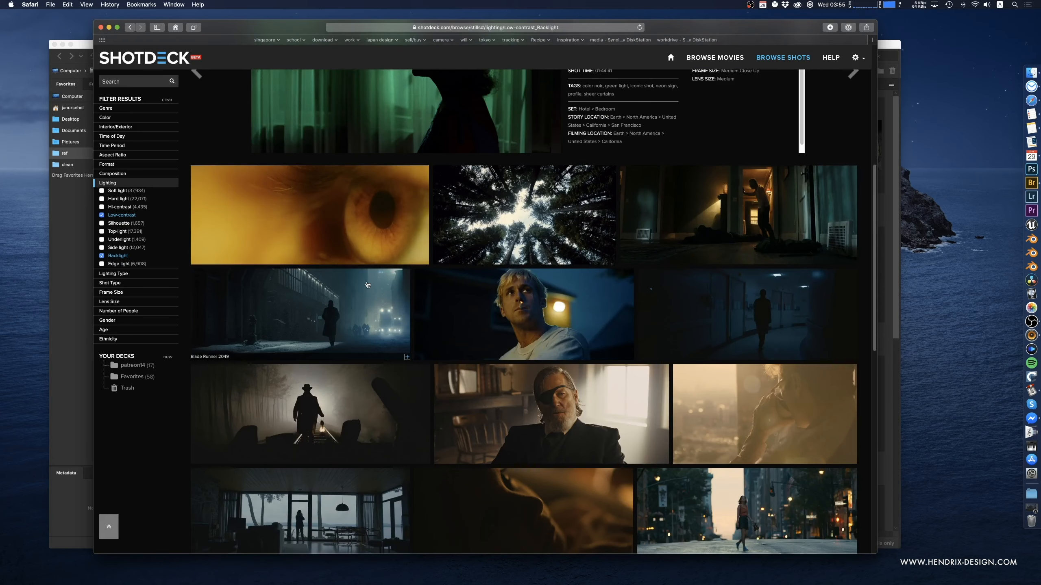
# - Browse down through the low-contrast and backlit stills to examine their lighting, silhouettes and mood
pyautogui.scroll(-3, 367, 285)
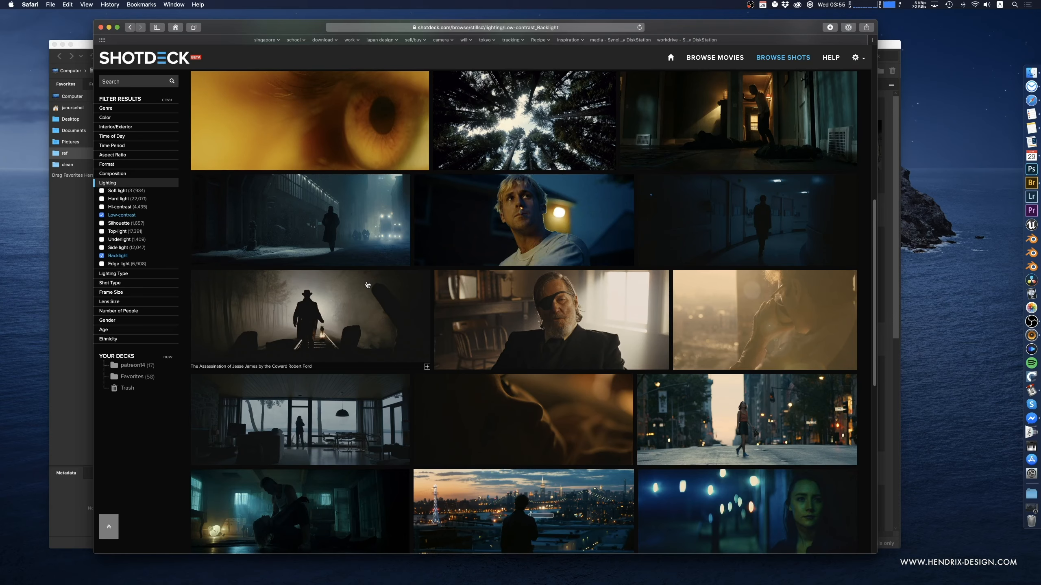
pyautogui.scroll(-4, 367, 285)
pyautogui.scroll(-4, 367, 285)
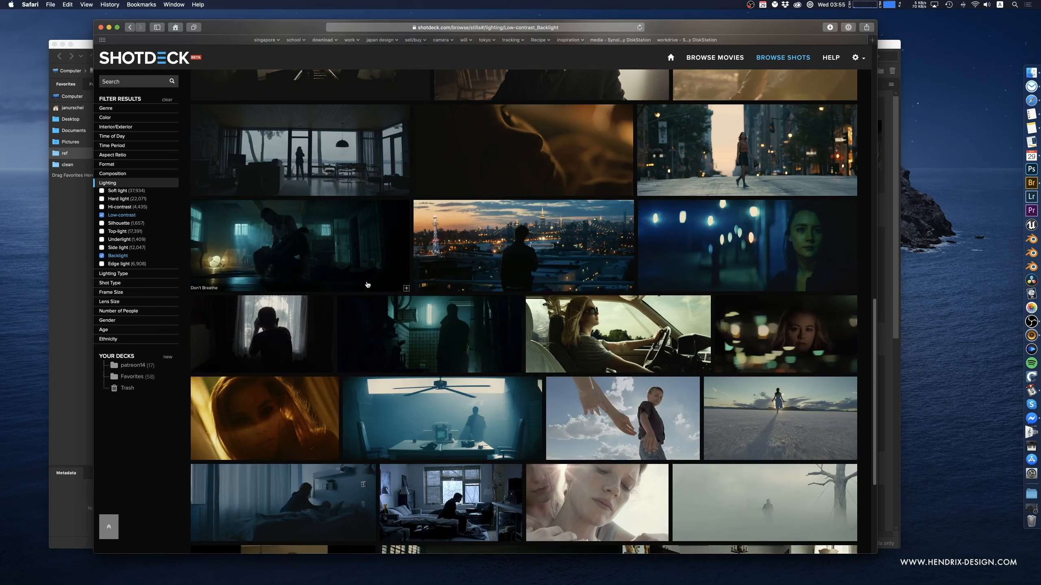
pyautogui.scroll(-12, 367, 284)
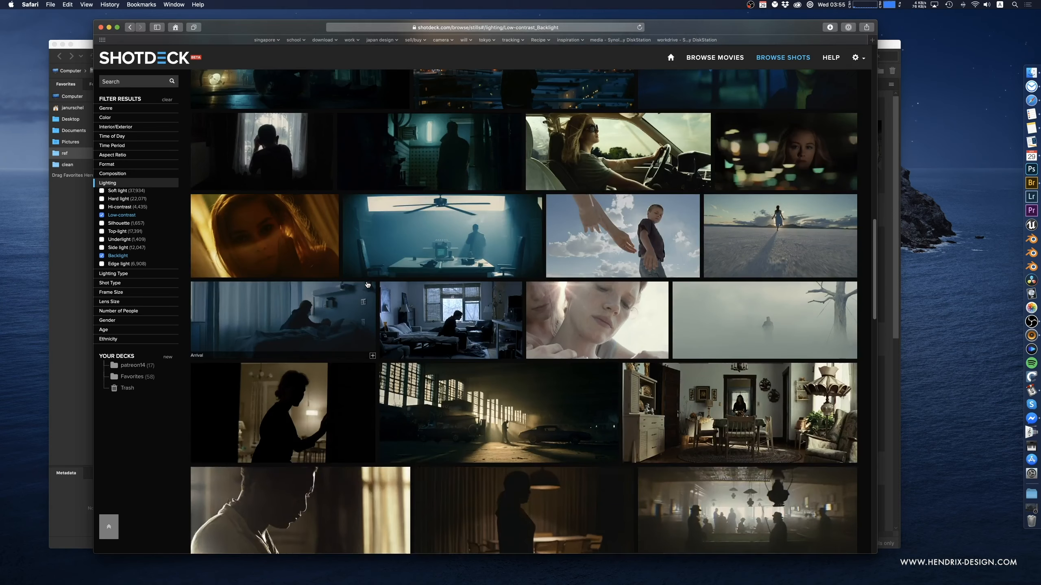
pyautogui.scroll(-6, 367, 284)
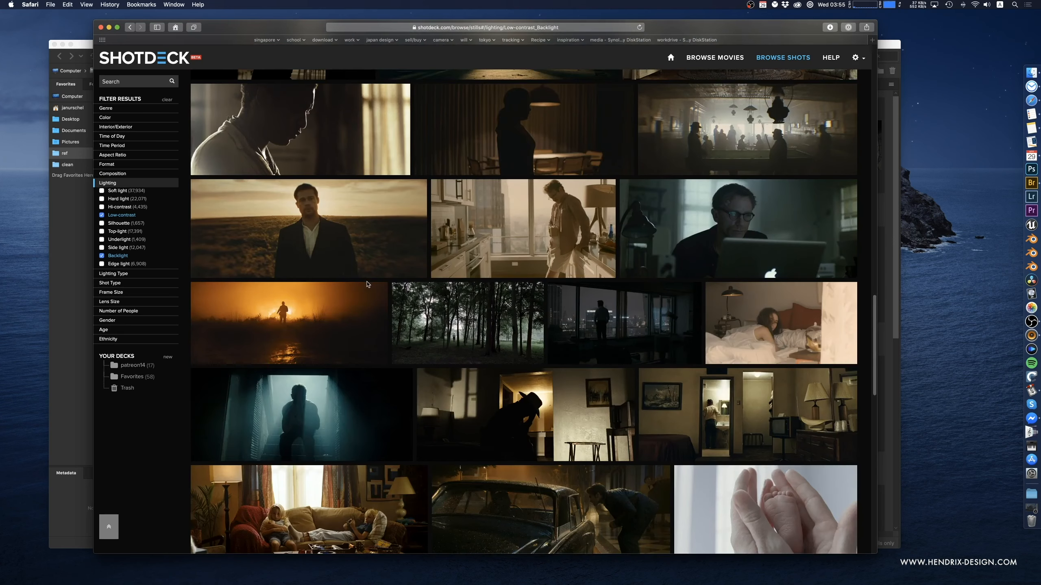
pyautogui.scroll(-10, 367, 285)
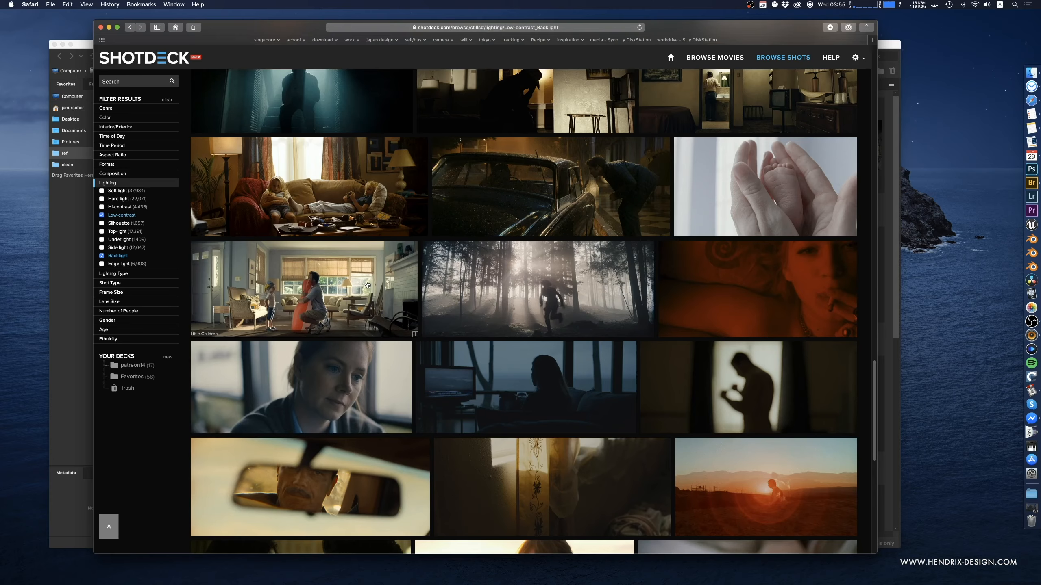
pyautogui.scroll(-13, 367, 285)
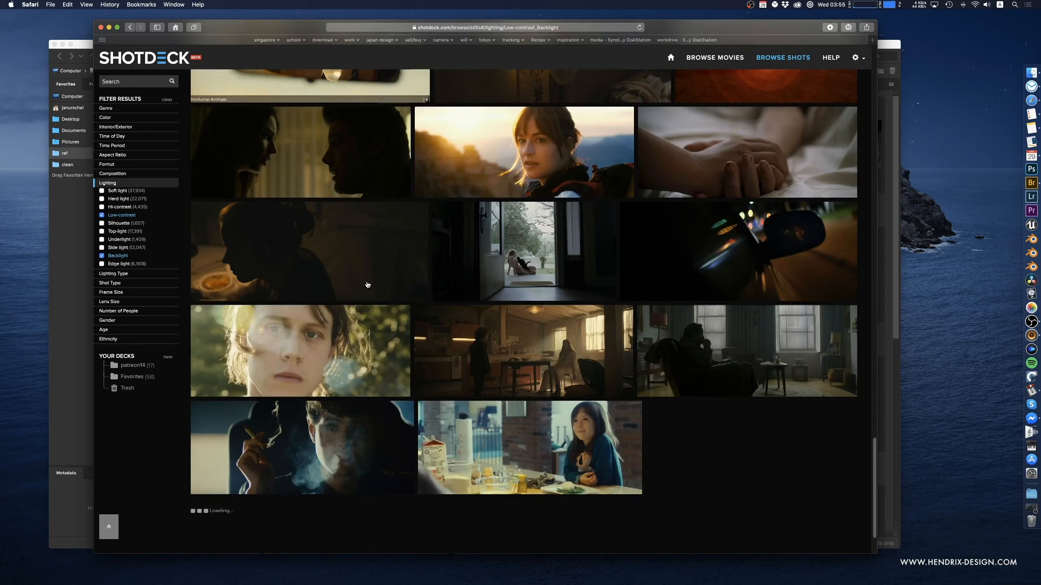
pyautogui.scroll(-4, 367, 285)
pyautogui.scroll(-4, 367, 285)
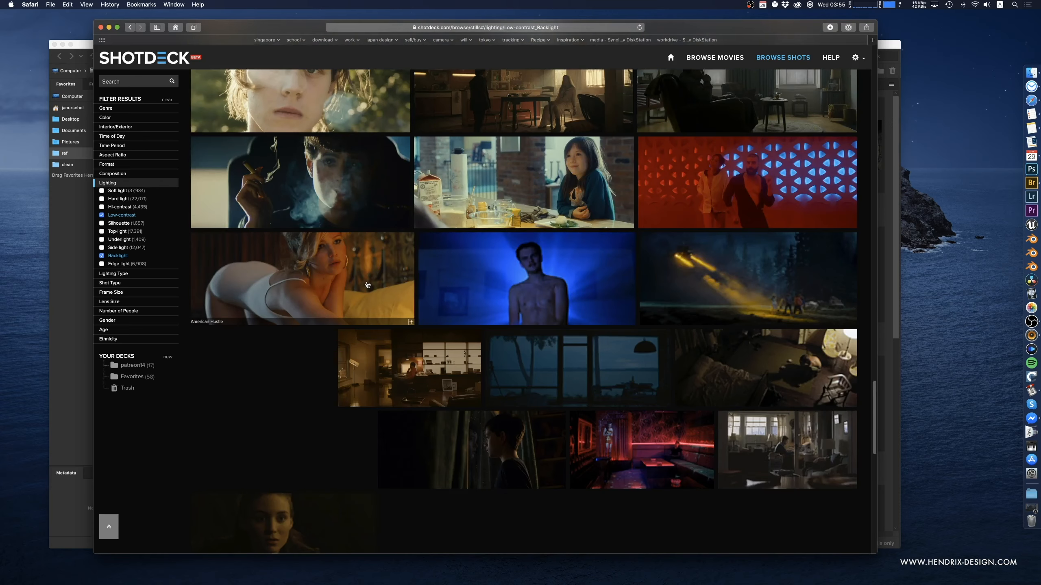
# - Browse on to the blue tunnel shot from Blade Runner, review its shot details and compare it with the surrounding stills
pyautogui.scroll(-4, 368, 284)
pyautogui.scroll(-7, 367, 284)
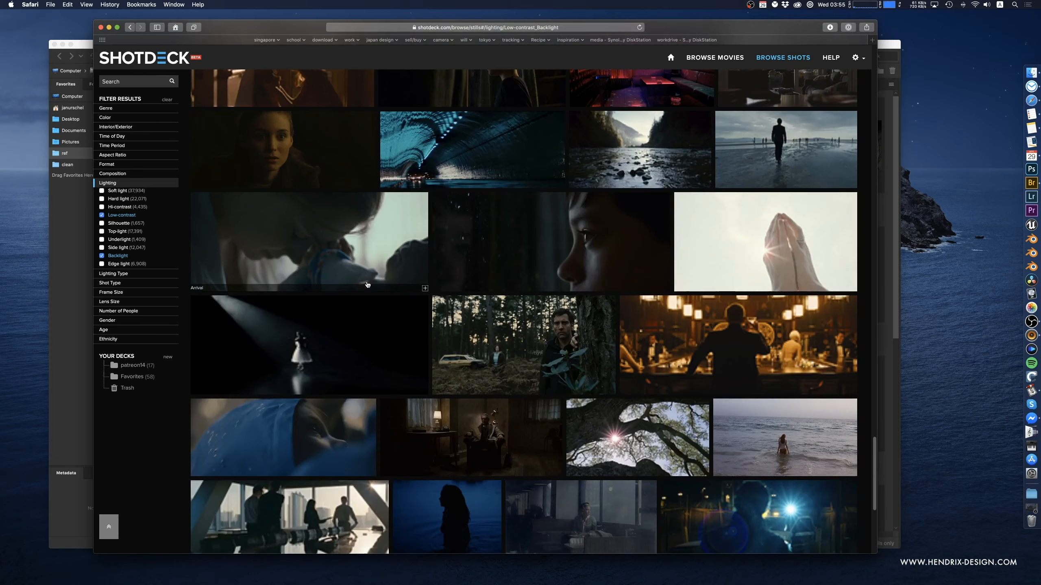
pyautogui.click(486, 146)
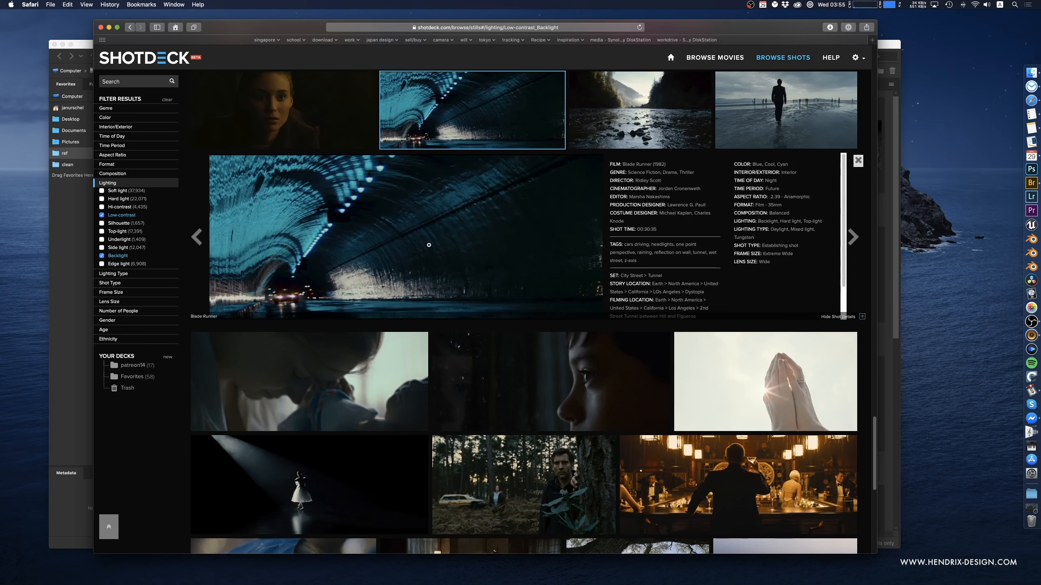
pyautogui.scroll(5, 385, 184)
pyautogui.scroll(3, 386, 184)
pyautogui.scroll(-3, 386, 184)
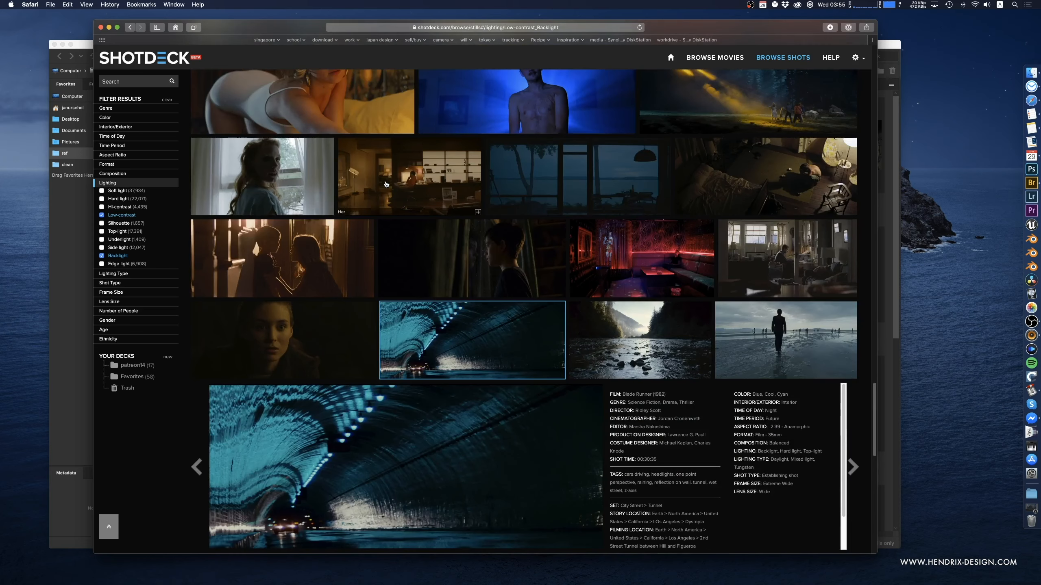
pyautogui.scroll(-4, 386, 184)
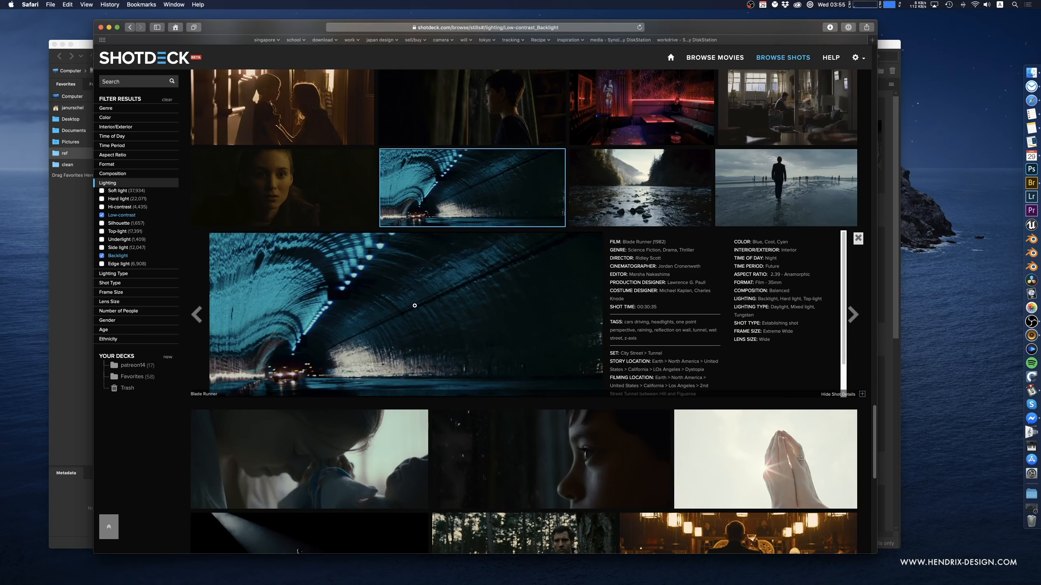
# - Browse on to the hazy blue silhouette shot with window blinds from Blade Runner and review its shot details
pyautogui.scroll(-15, 401, 333)
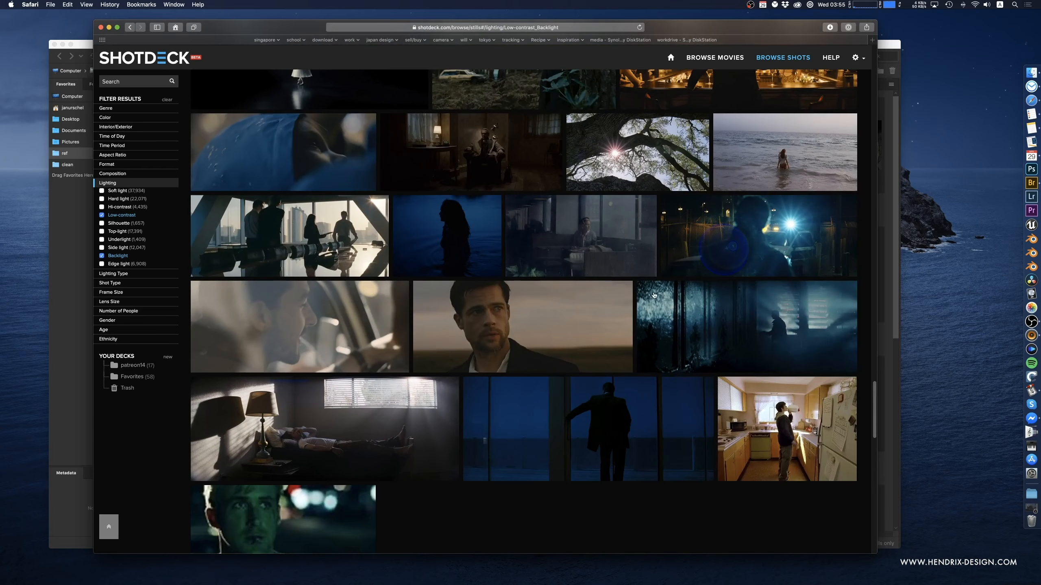
pyautogui.click(653, 295)
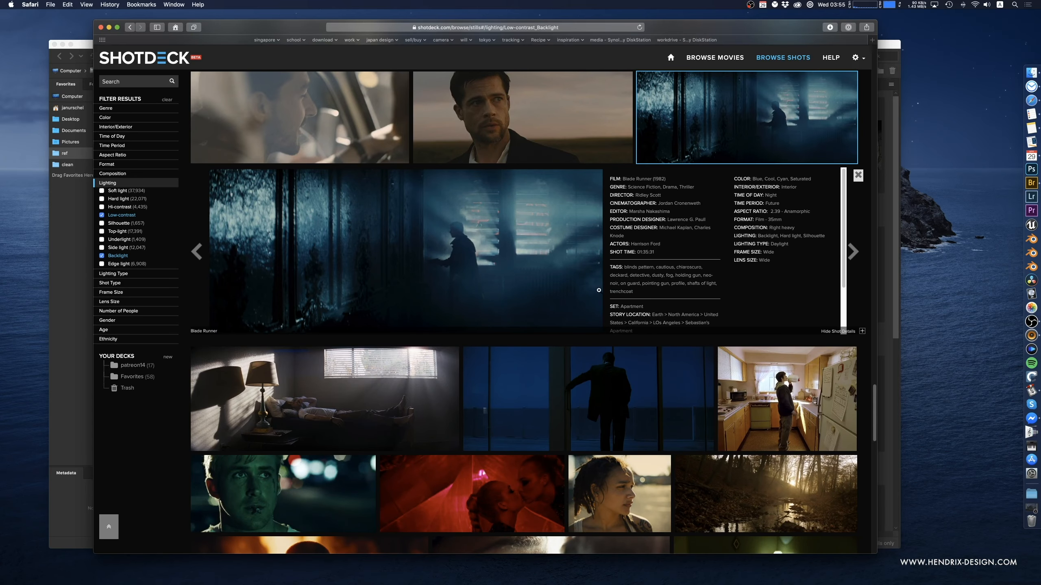
pyautogui.scroll(-3, 451, 304)
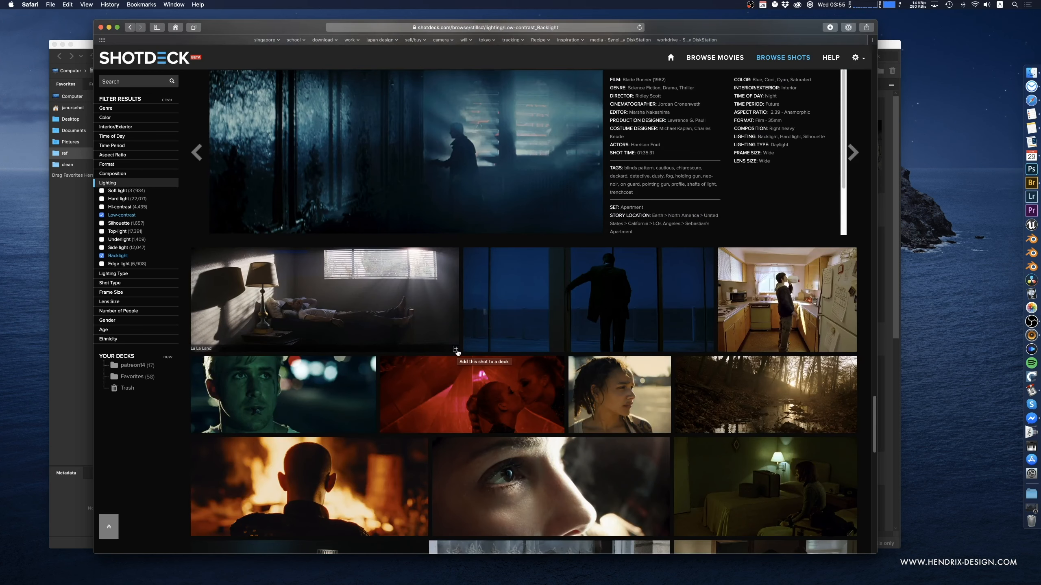
# - Show the deck choices for the La La Land bedroom shot, and review the details of the night motel shot from The Girl with the Dragon Tattoo
pyautogui.click(456, 349)
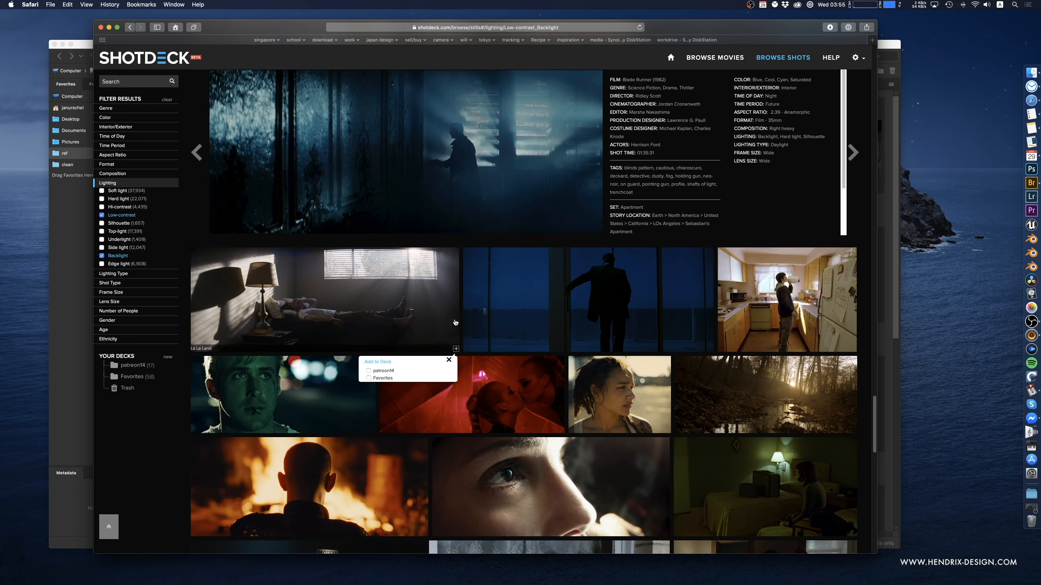
pyautogui.scroll(-5, 626, 312)
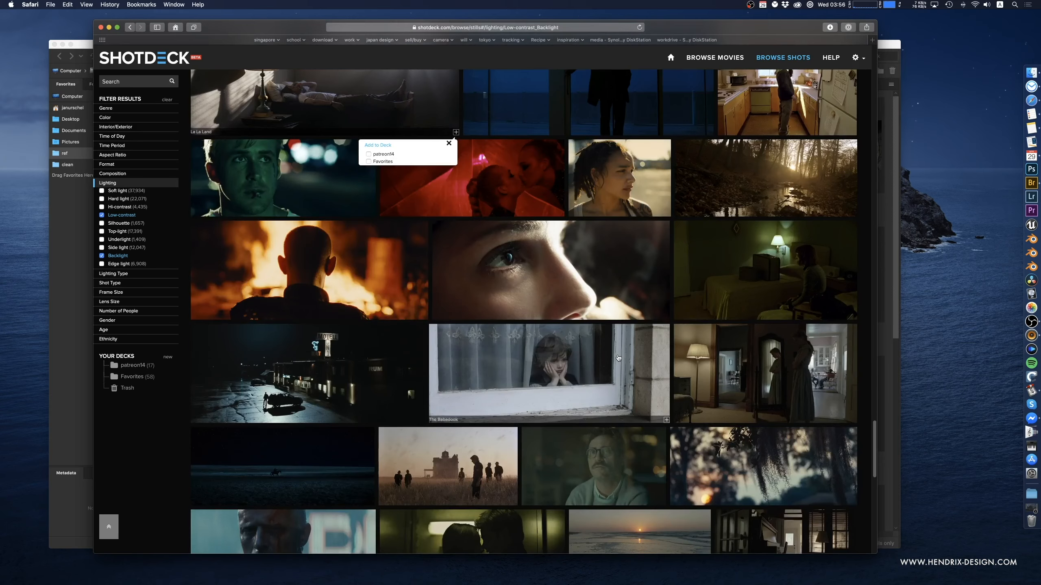
pyautogui.click(311, 385)
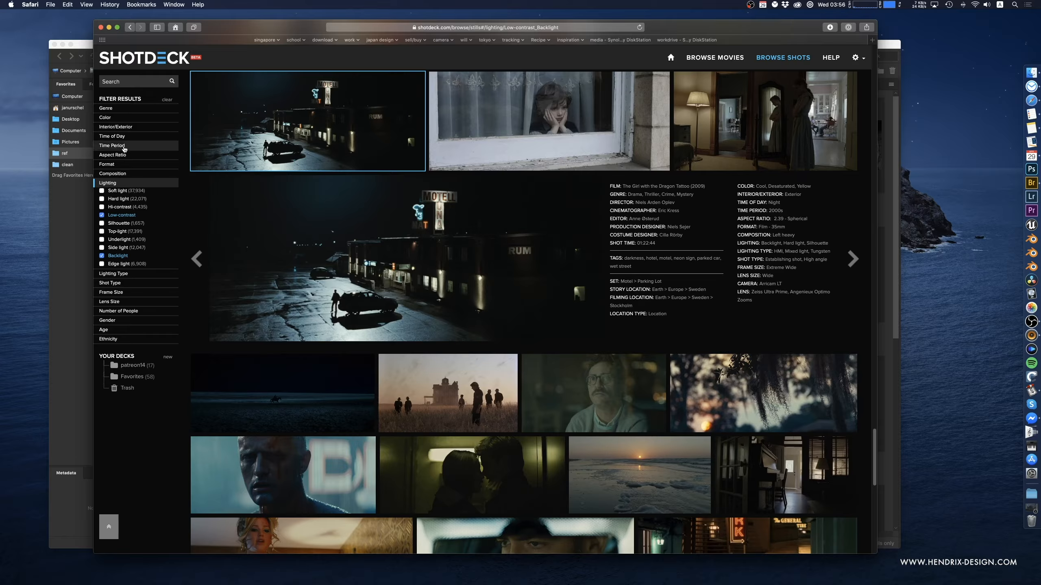
# - Remove the Low-contrast and Backlight lighting filters and filter the shots by the Cool color option
pyautogui.click(119, 129)
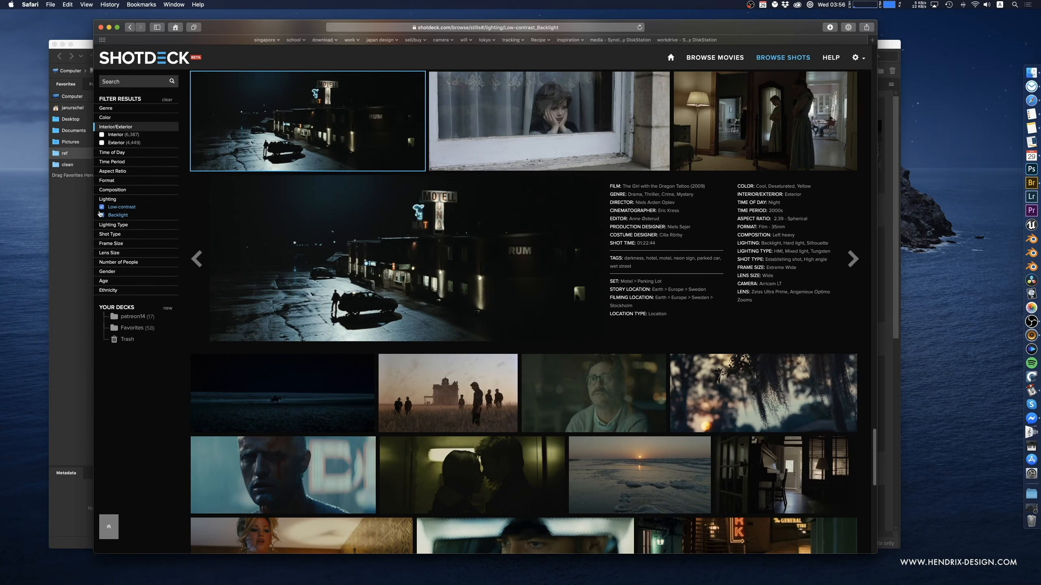
pyautogui.click(102, 207)
pyautogui.click(102, 216)
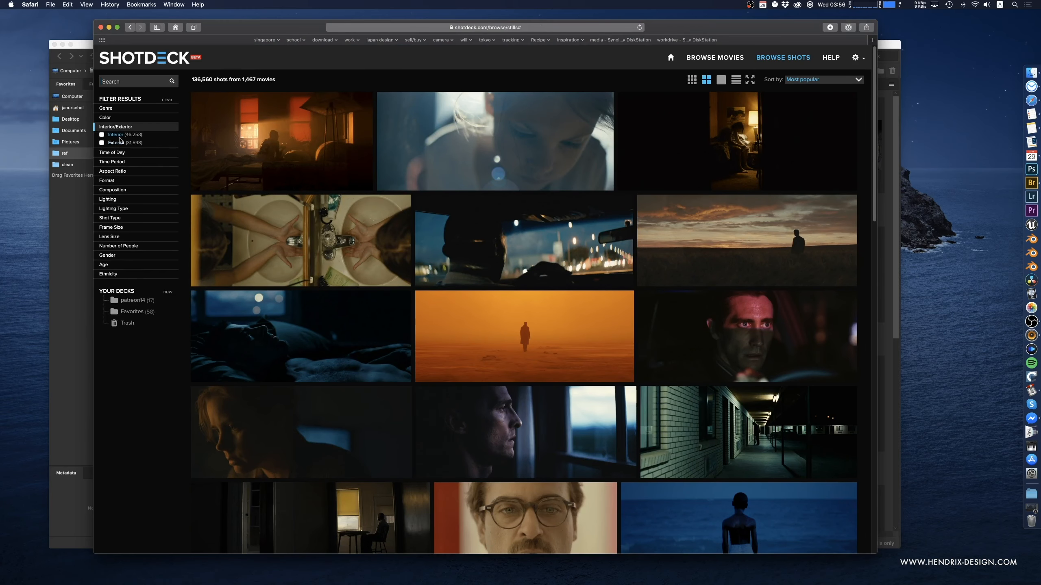
pyautogui.click(138, 119)
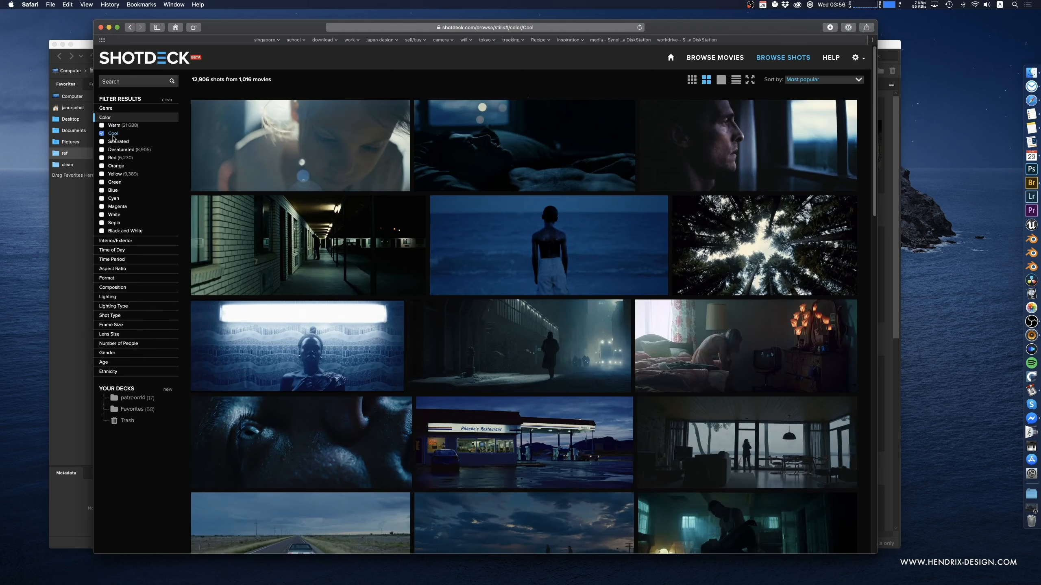
# - Browse down through the cool-colored stills to examine their palettes, night lighting and mood
pyautogui.scroll(-5, 414, 221)
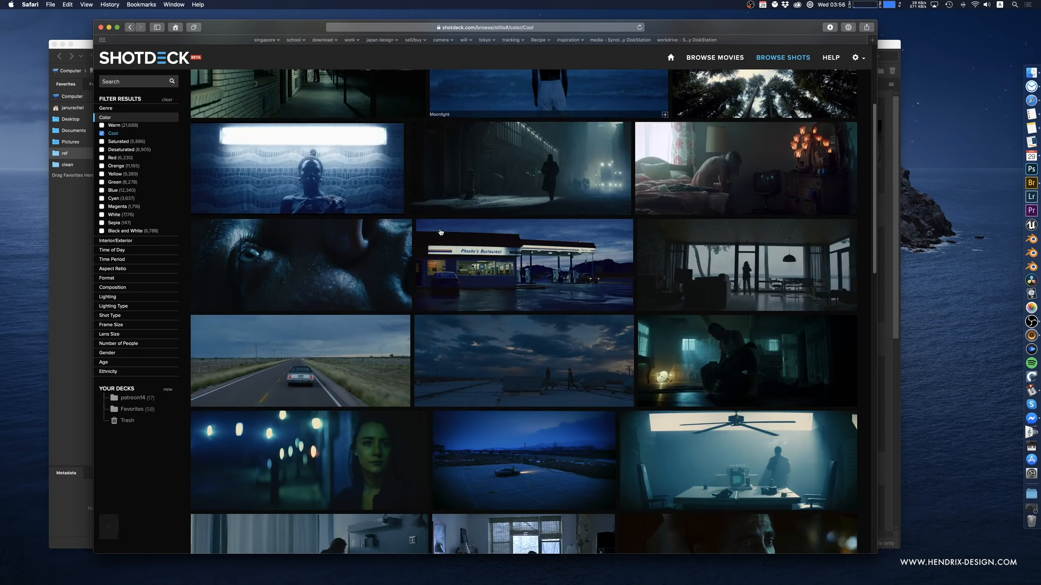
pyautogui.scroll(-10, 440, 232)
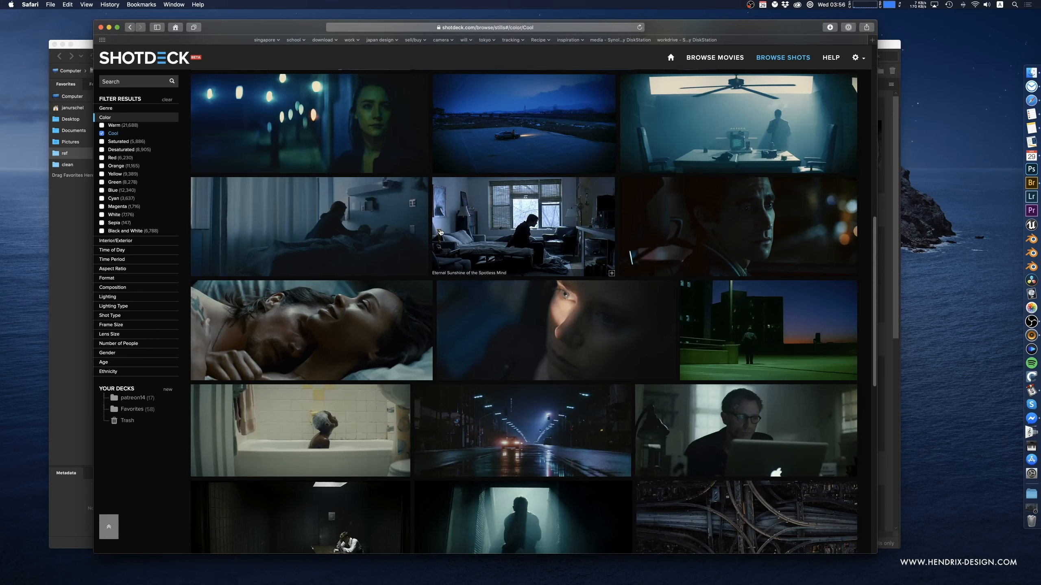
pyautogui.scroll(-8, 441, 233)
pyautogui.scroll(-5, 440, 233)
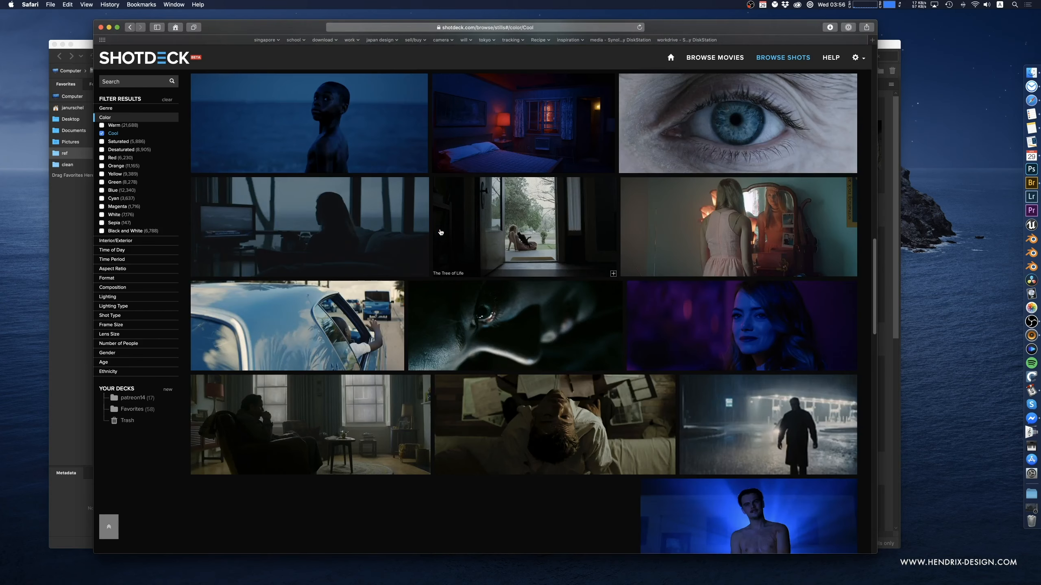
pyautogui.scroll(-3, 328, 245)
pyautogui.scroll(-3, 411, 278)
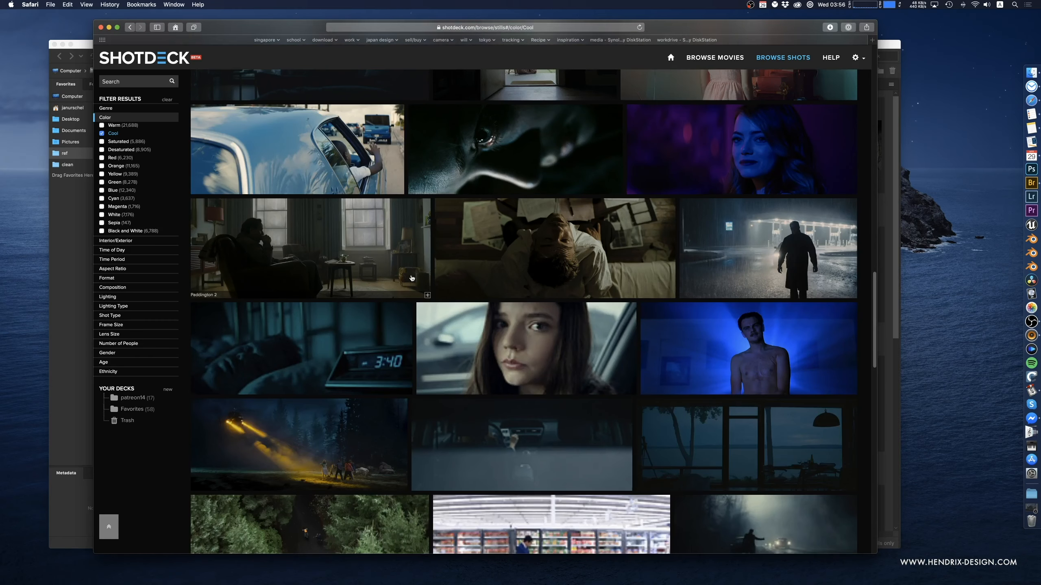
pyautogui.scroll(-5, 409, 274)
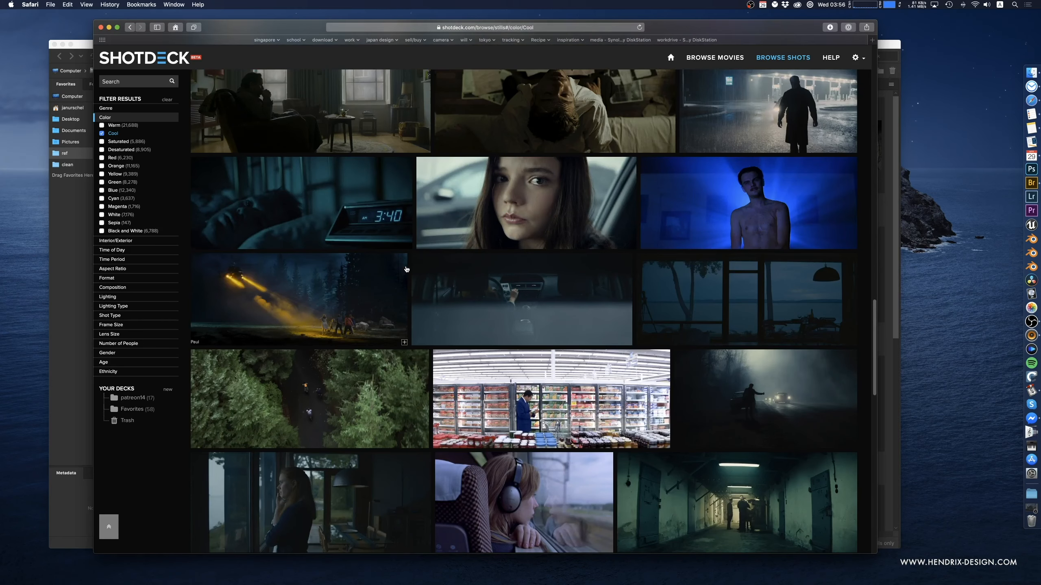
pyautogui.scroll(-8, 407, 269)
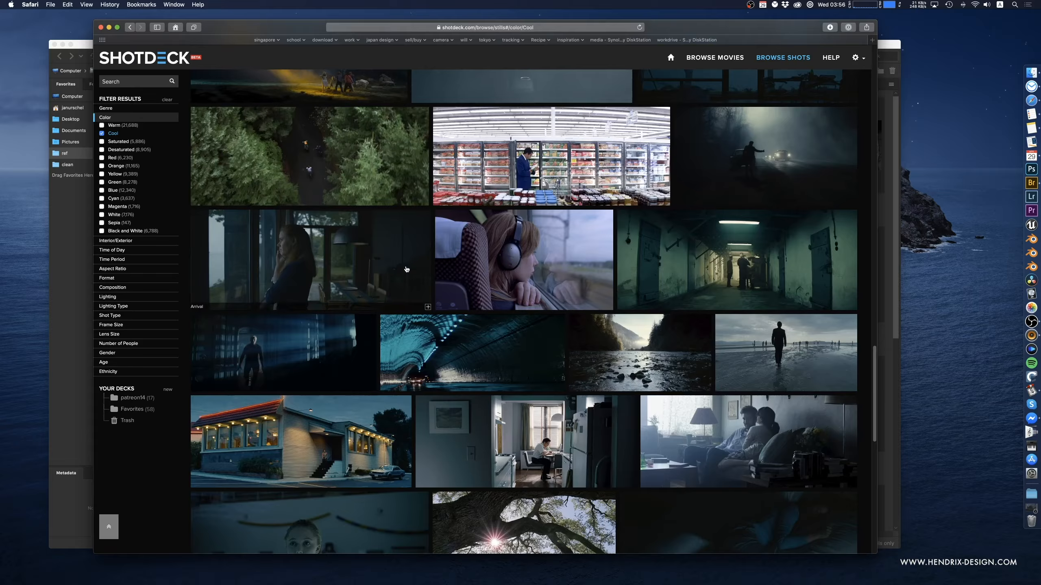
pyautogui.scroll(-14, 406, 269)
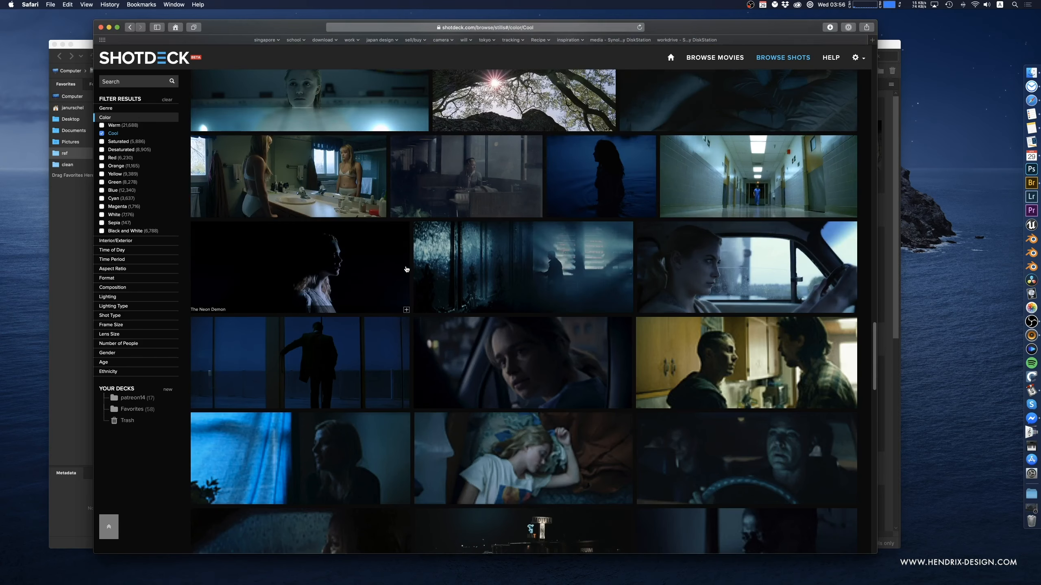
pyautogui.scroll(-6, 406, 269)
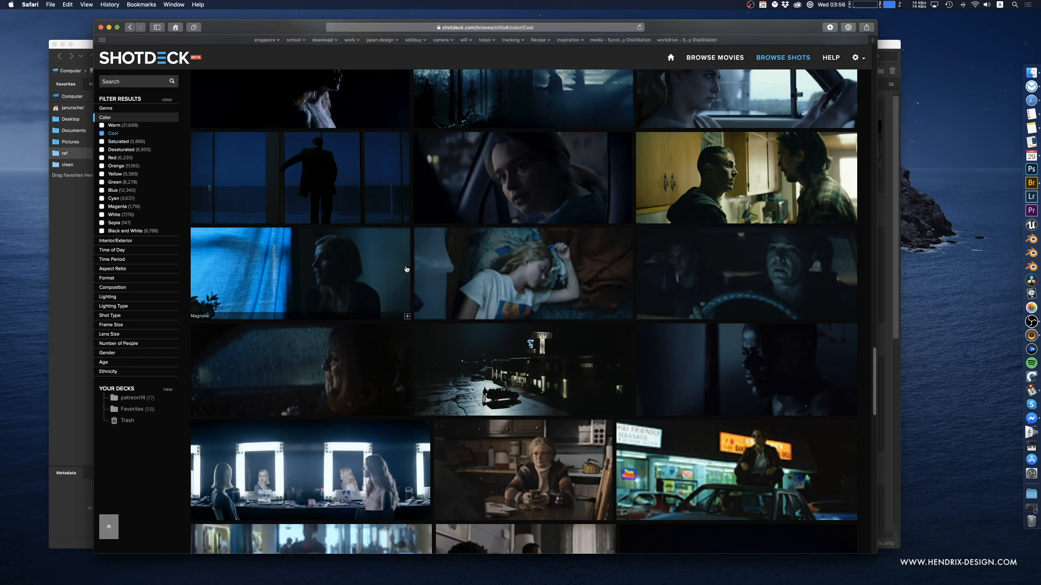
pyautogui.scroll(-6, 406, 269)
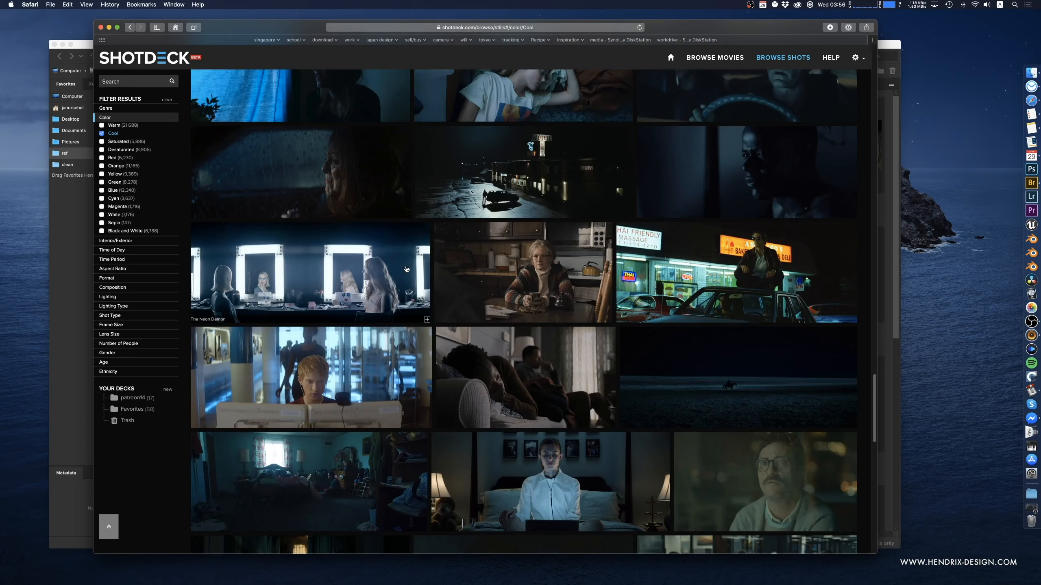
pyautogui.scroll(-6, 407, 269)
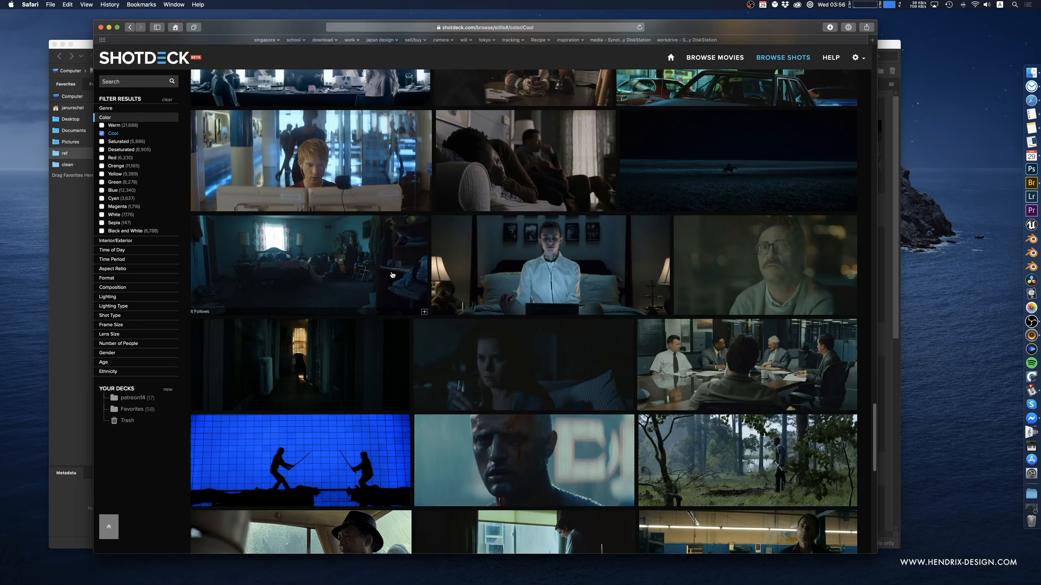
pyautogui.scroll(-8, 393, 276)
pyautogui.scroll(-6, 501, 276)
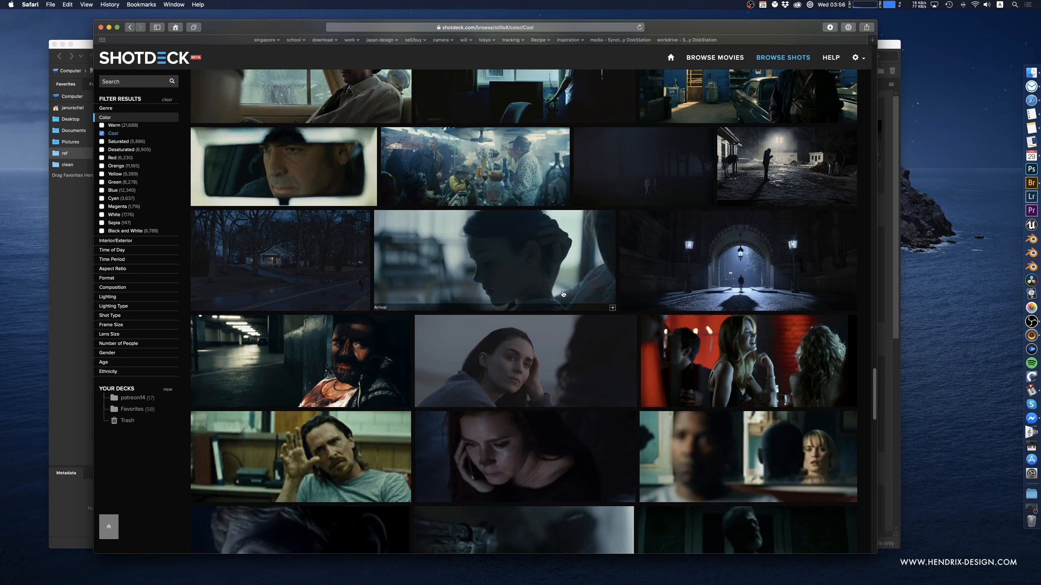
pyautogui.scroll(-5, 519, 272)
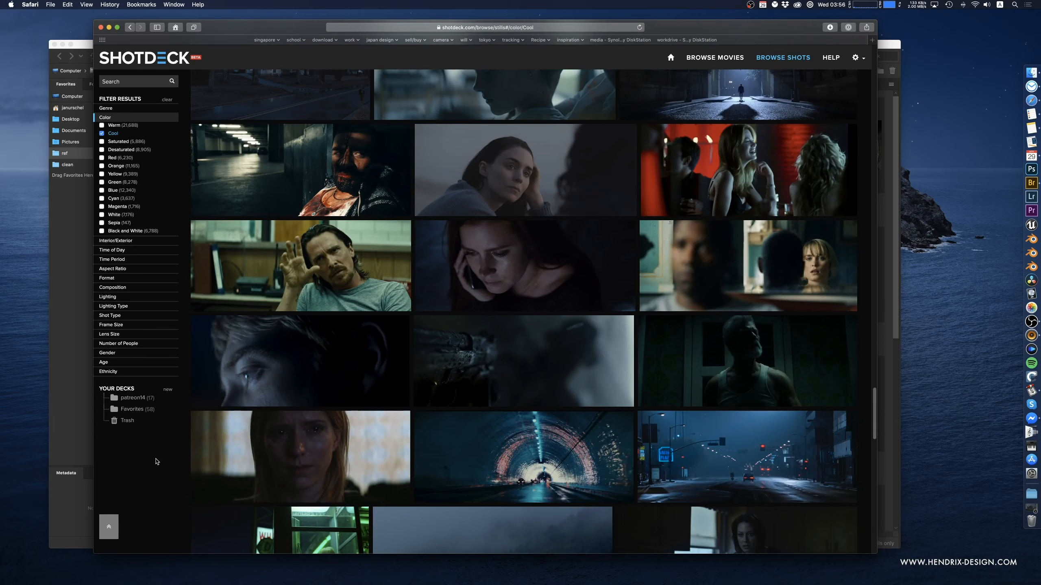
pyautogui.scroll(-9, 155, 459)
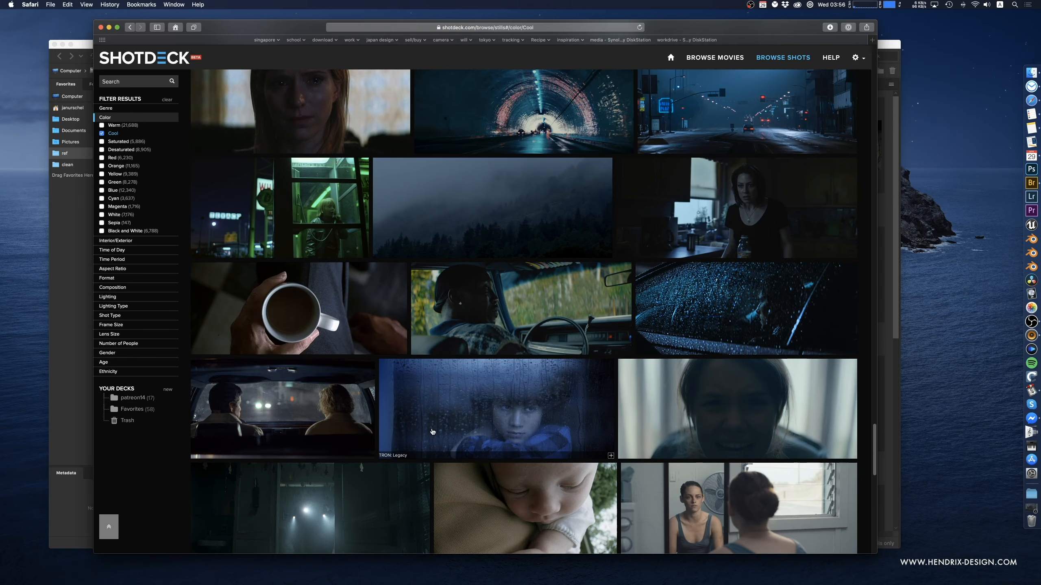
pyautogui.scroll(-5, 426, 422)
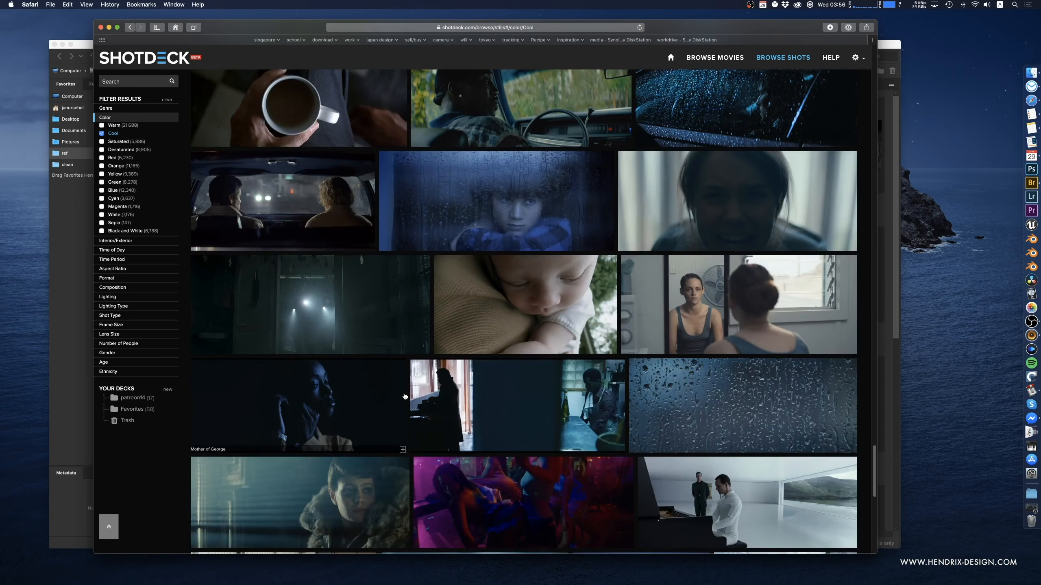
pyautogui.scroll(-10, 404, 396)
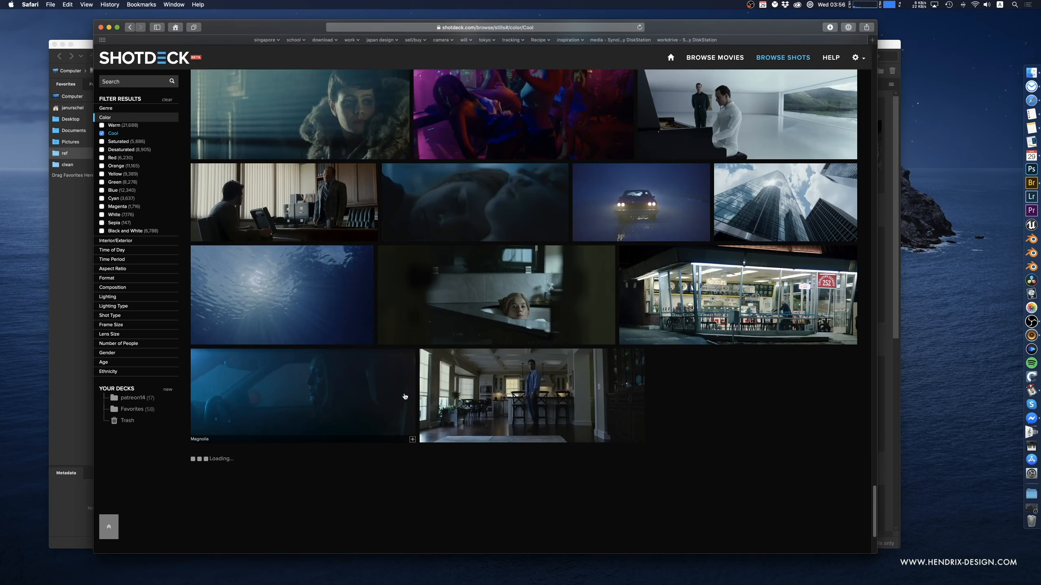
# - Open the patreon14 deck and look over its collected dark, blue-toned reference shots from start to end
pyautogui.click(131, 398)
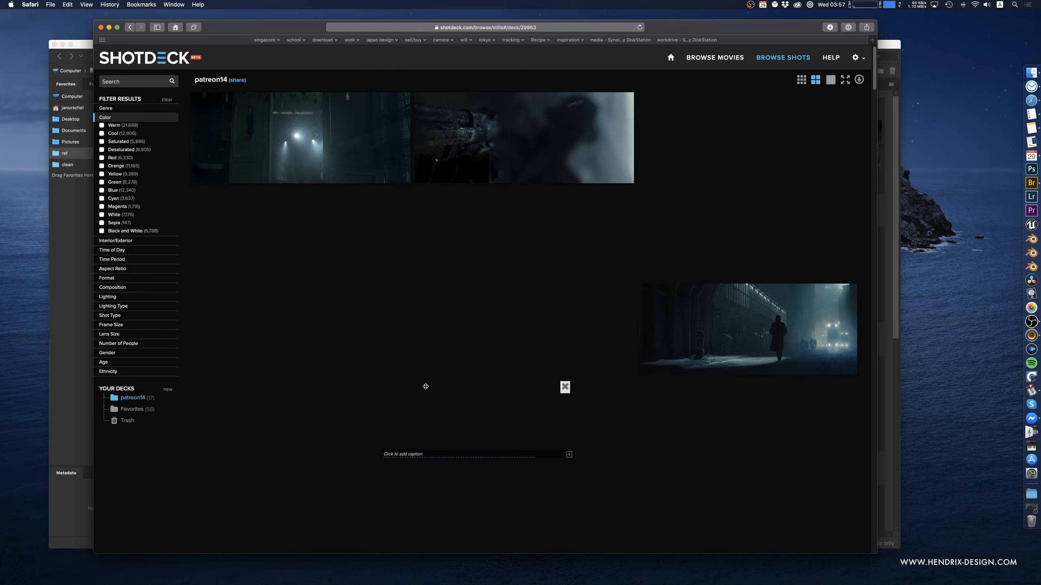
pyautogui.moveTo(425, 387); pyautogui.dragTo(656, 369)
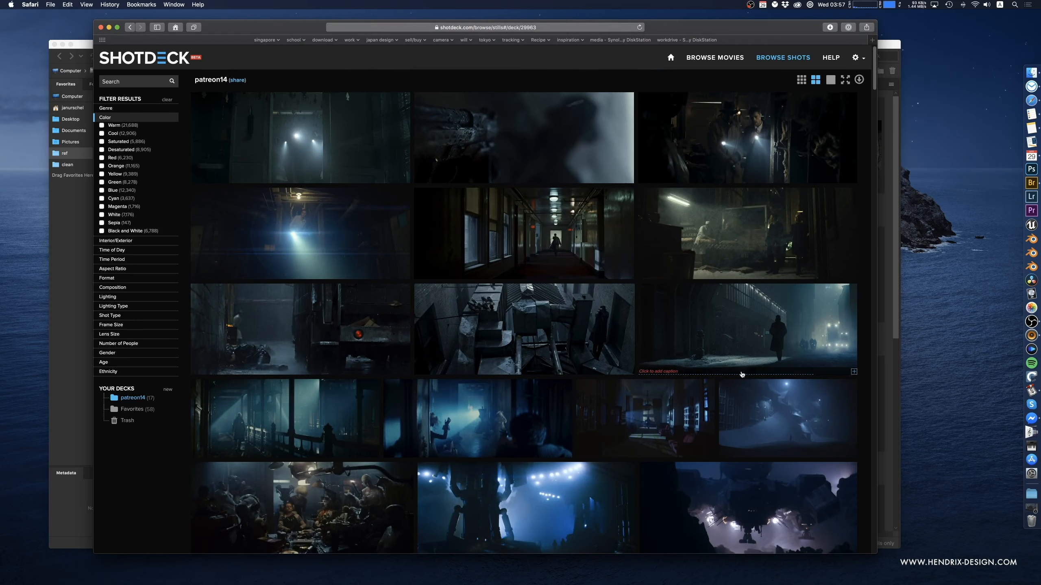
pyautogui.scroll(-3, 429, 342)
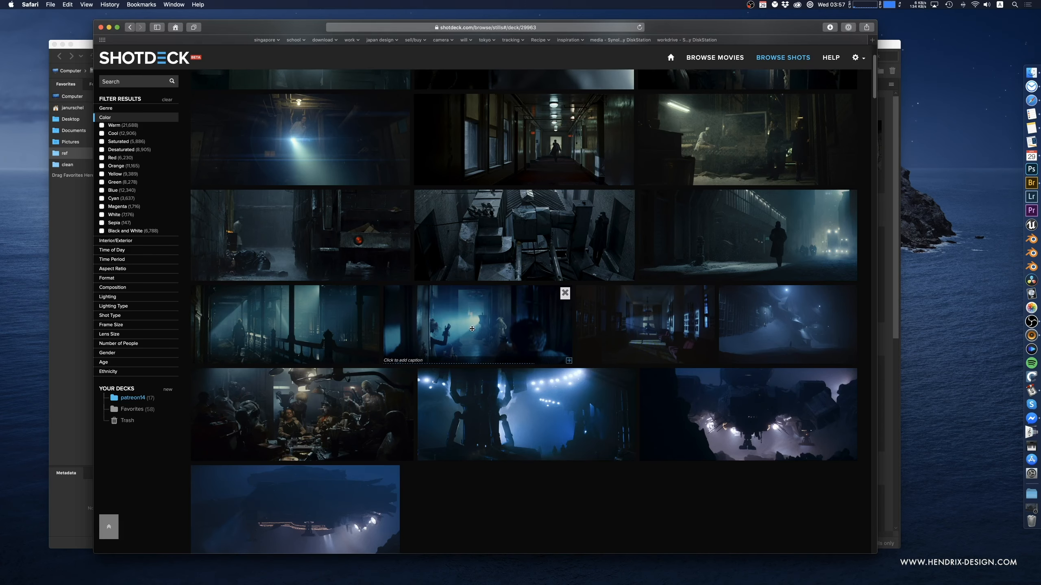
pyautogui.scroll(3, 344, 401)
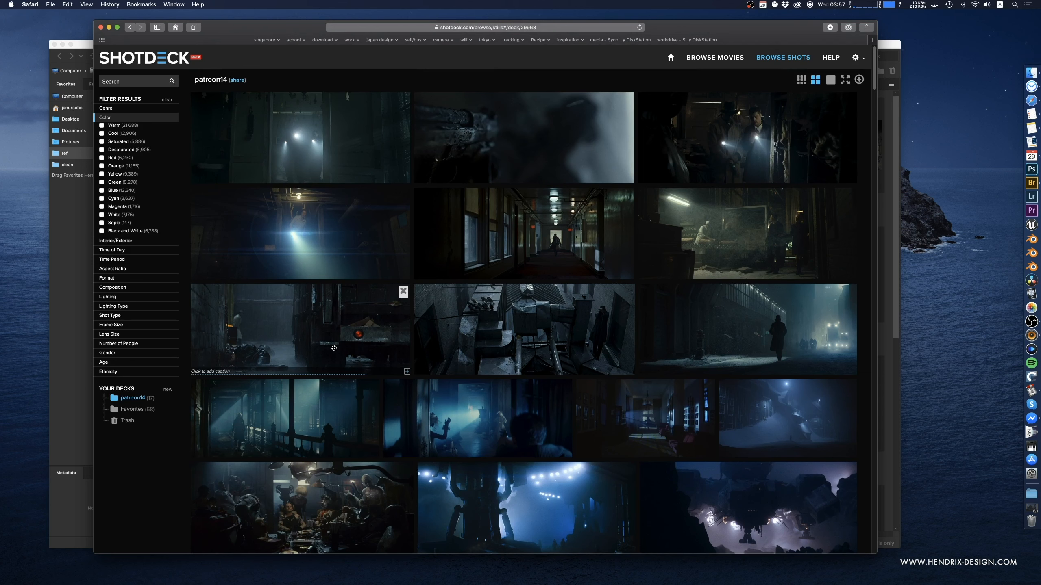
pyautogui.scroll(-5, 334, 348)
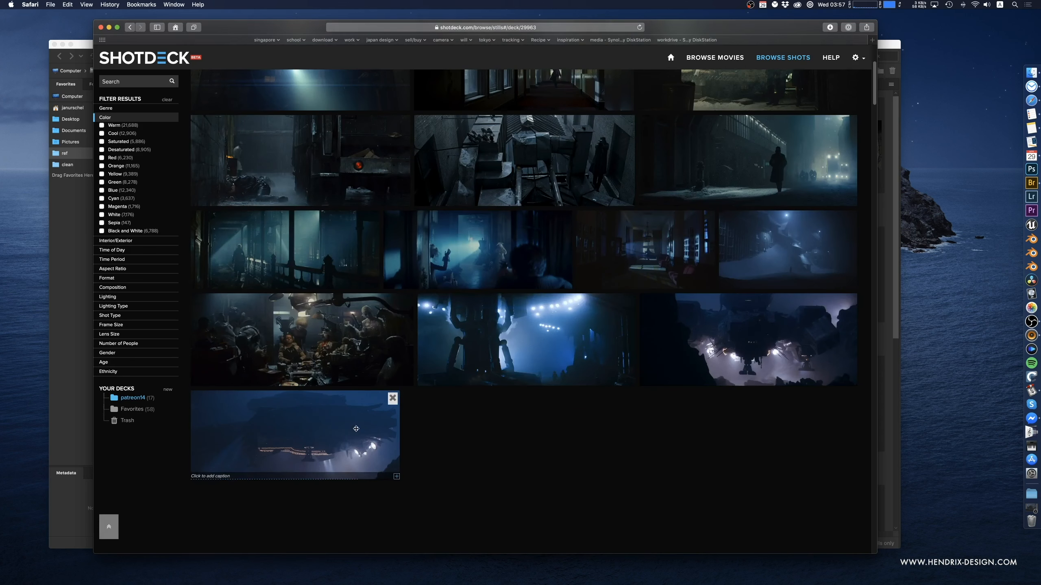
pyautogui.scroll(2, 695, 377)
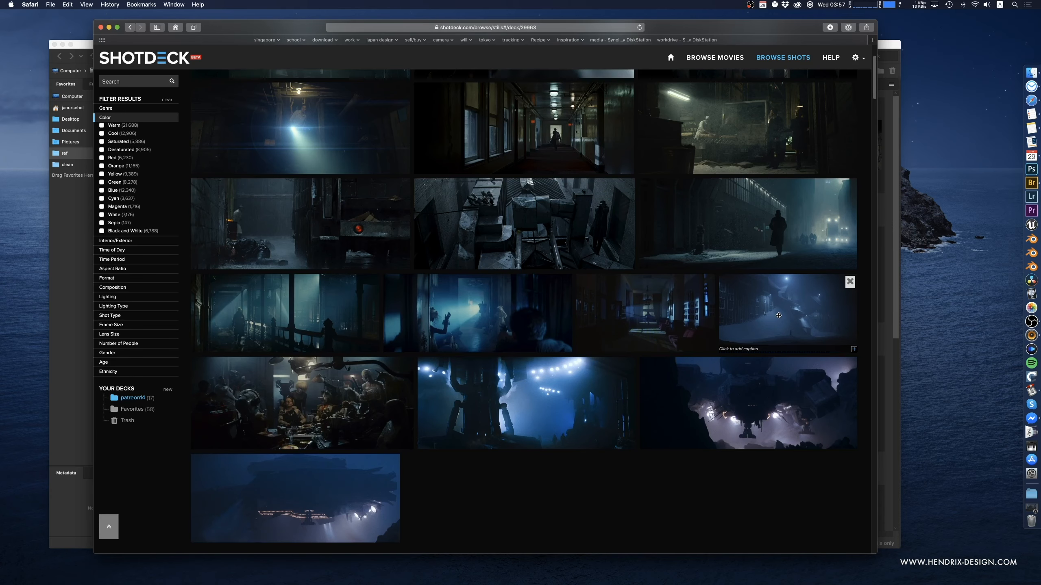
pyautogui.scroll(3, 432, 340)
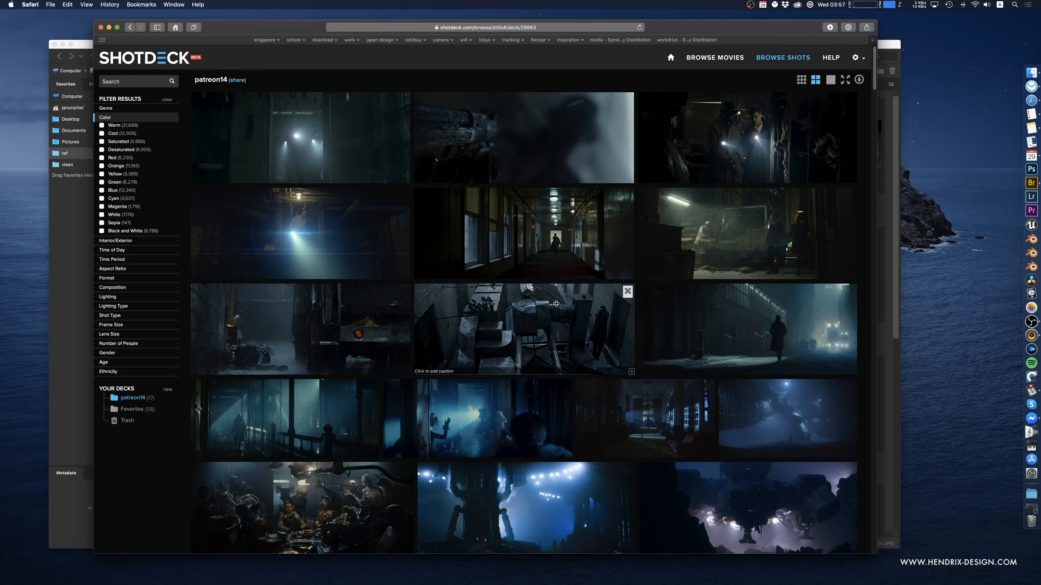
# - Look over the patreon14 deck's dark, foggy and backlit reference shots once more
pyautogui.scroll(-5, 493, 232)
pyautogui.scroll(2, 452, 323)
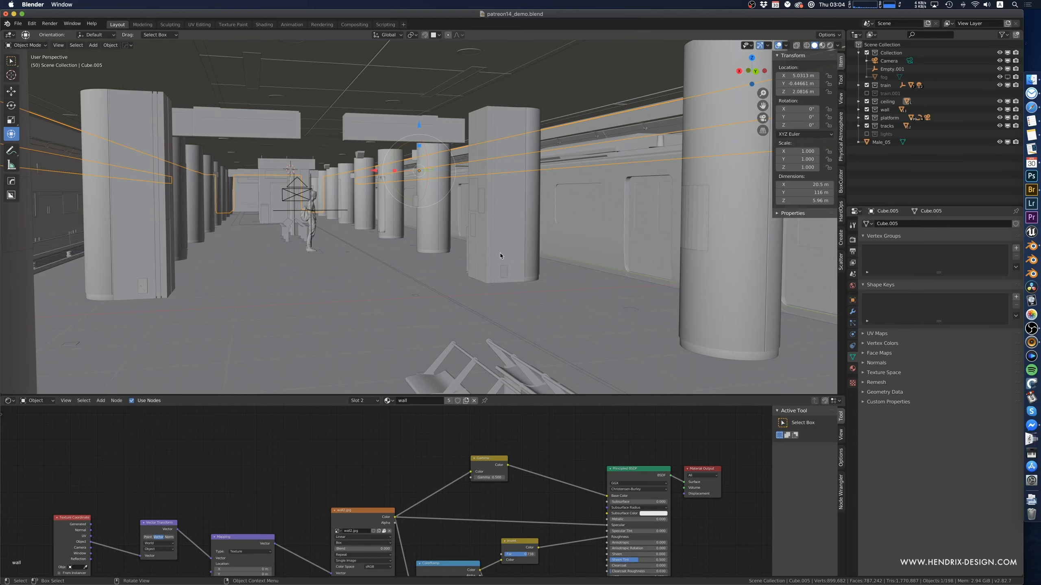
# - Switch to Blender and look around the subway platform at eye level, examining the pillars, the figure and the train alongside
pyautogui.moveTo(500, 255)
pyautogui.mouseDown(button='middle')
pyautogui.moveTo(524, 248)
pyautogui.moveTo(446, 246)
pyautogui.moveTo(509, 249)
pyautogui.moveTo(473, 241)
pyautogui.moveTo(471, 262)
pyautogui.moveTo(463, 249)
pyautogui.moveTo(390, 249)
pyautogui.moveTo(472, 257)
pyautogui.mouseUp(button='middle')
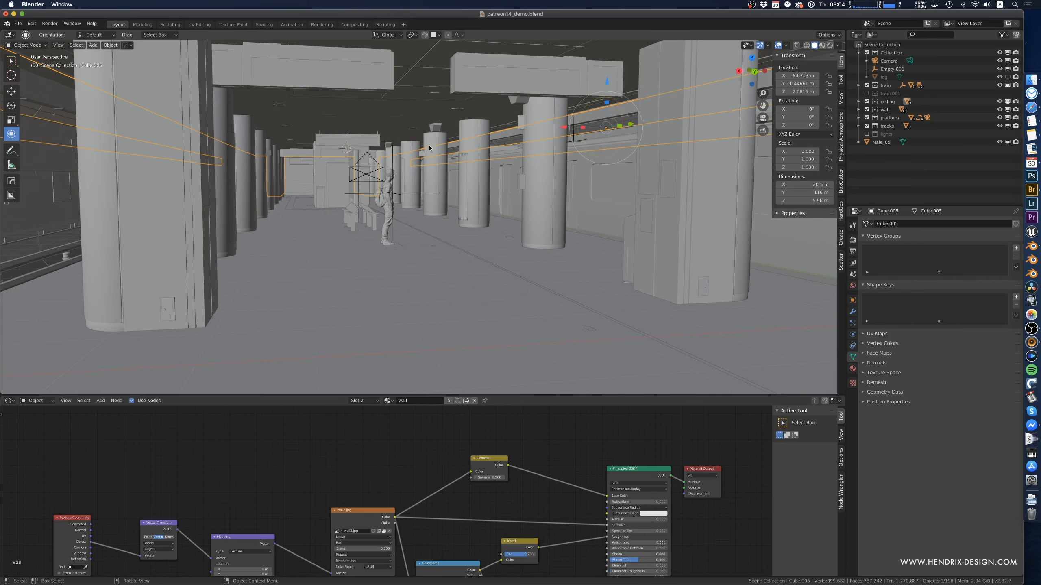
pyautogui.moveTo(493, 159); pyautogui.dragTo(463, 204, button='middle')
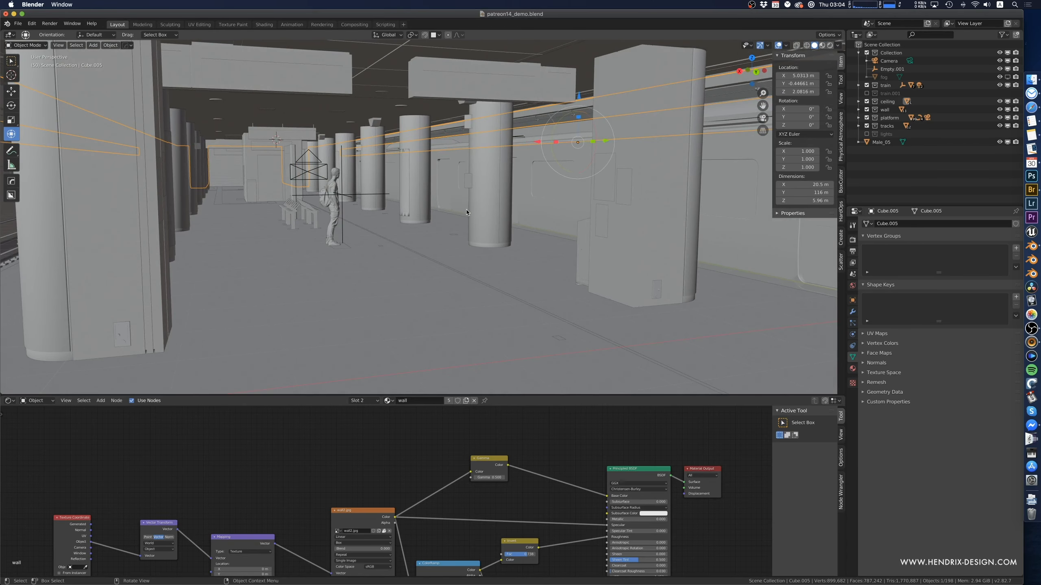
pyautogui.moveTo(466, 213); pyautogui.dragTo(434, 218, button='middle')
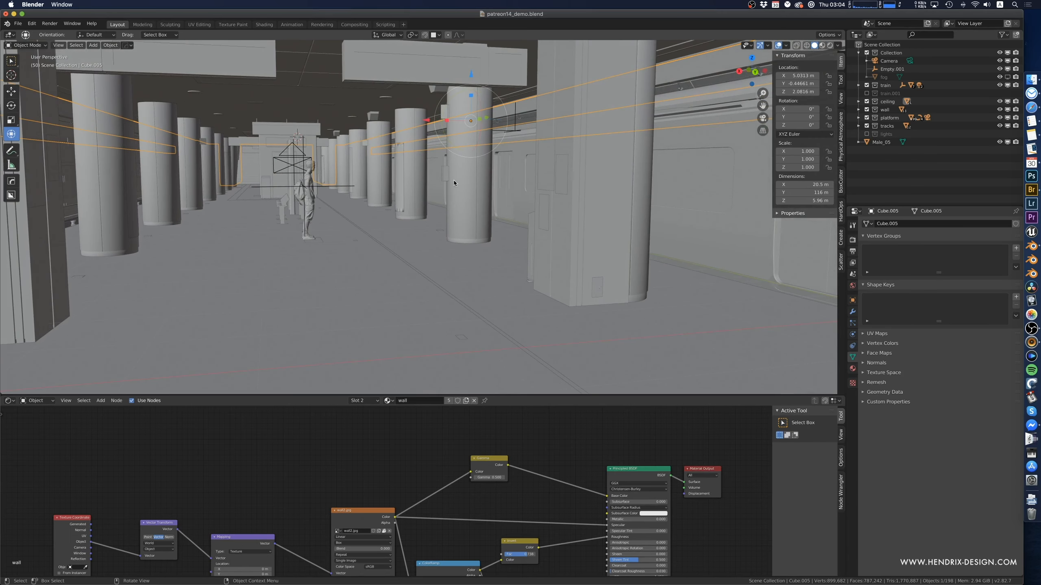
pyautogui.keyDown('shift'); pyautogui.moveTo(406, 227); pyautogui.dragTo(362, 237, button='middle'); pyautogui.keyUp('shift')
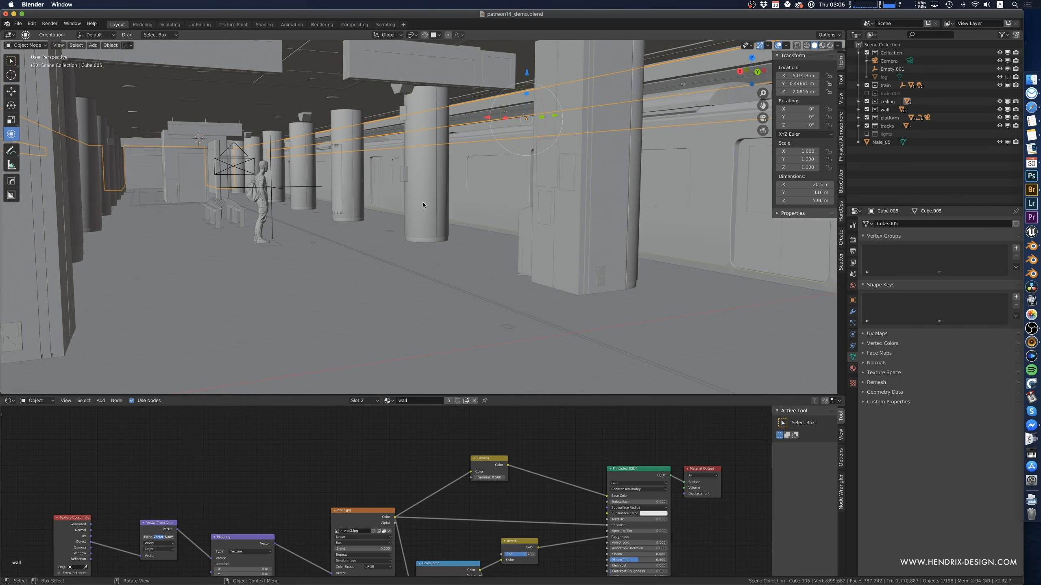
pyautogui.moveTo(407, 211); pyautogui.dragTo(476, 226, button='middle')
pyautogui.scroll(3, 461, 220)
pyautogui.click(676, 216)
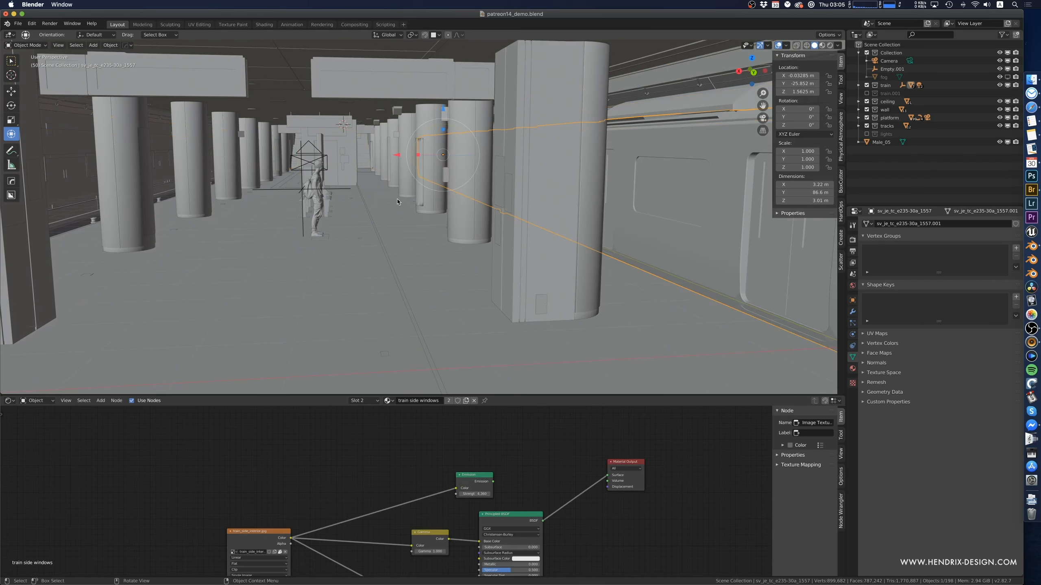
# - Examine the whole station model from above, selecting the ceiling and wall object to see its extent
pyautogui.moveTo(396, 198); pyautogui.dragTo(374, 246, button='middle')
pyautogui.scroll(-3, 382, 206)
pyautogui.scroll(-2, 388, 214)
pyautogui.scroll(4, 383, 232)
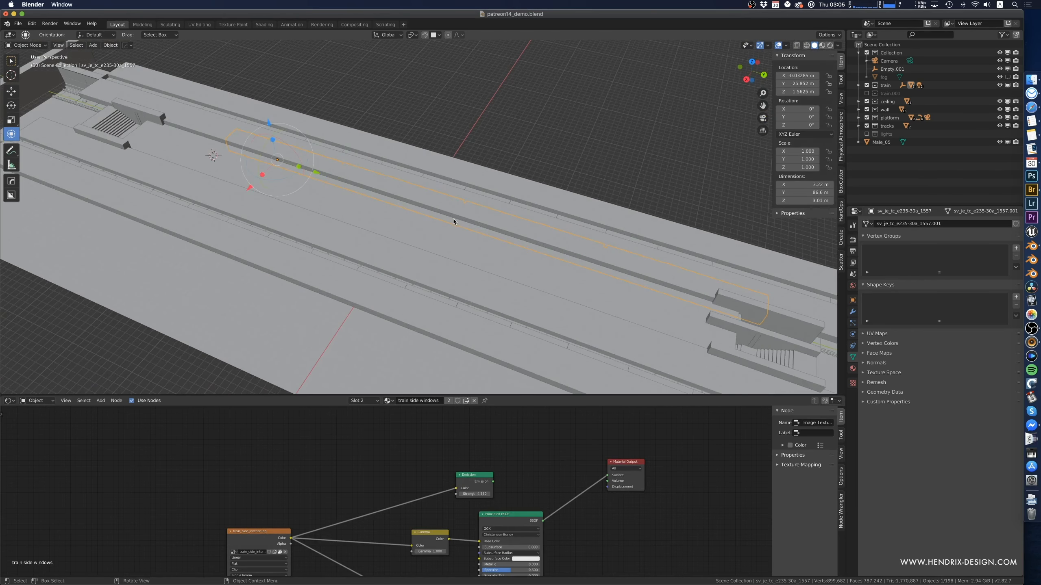
pyautogui.moveTo(453, 222); pyautogui.dragTo(396, 247, button='middle')
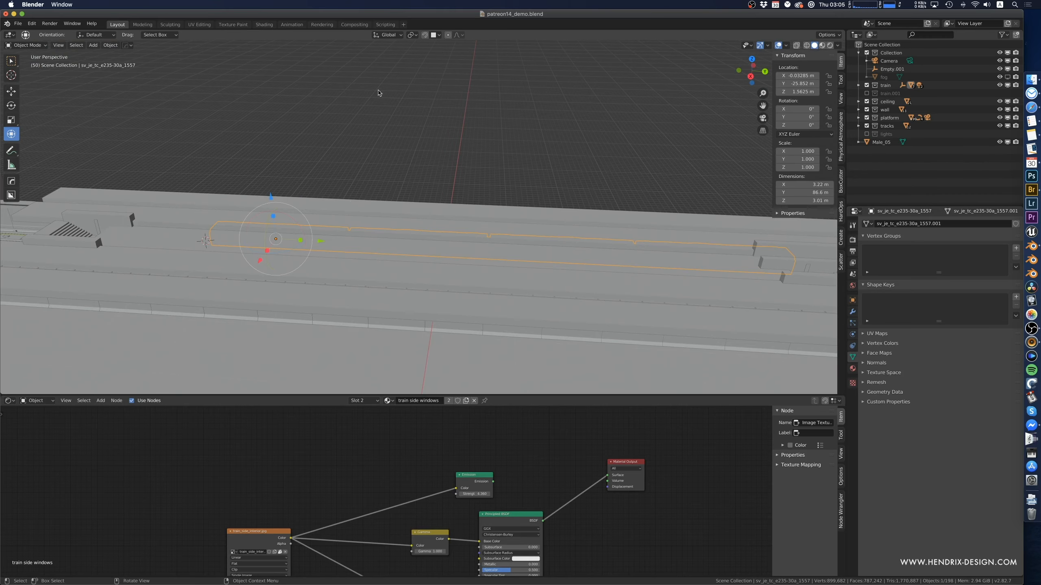
pyautogui.moveTo(387, 273); pyautogui.dragTo(320, 216, button='middle')
pyautogui.click(292, 217)
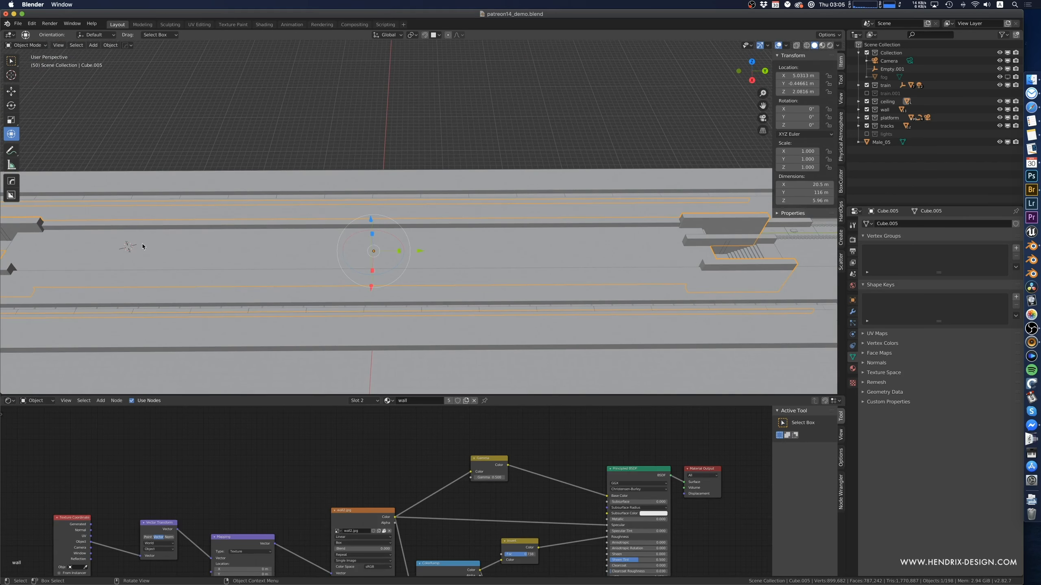
pyautogui.moveTo(388, 321); pyautogui.dragTo(473, 275, button='middle')
pyautogui.scroll(-4, 475, 275)
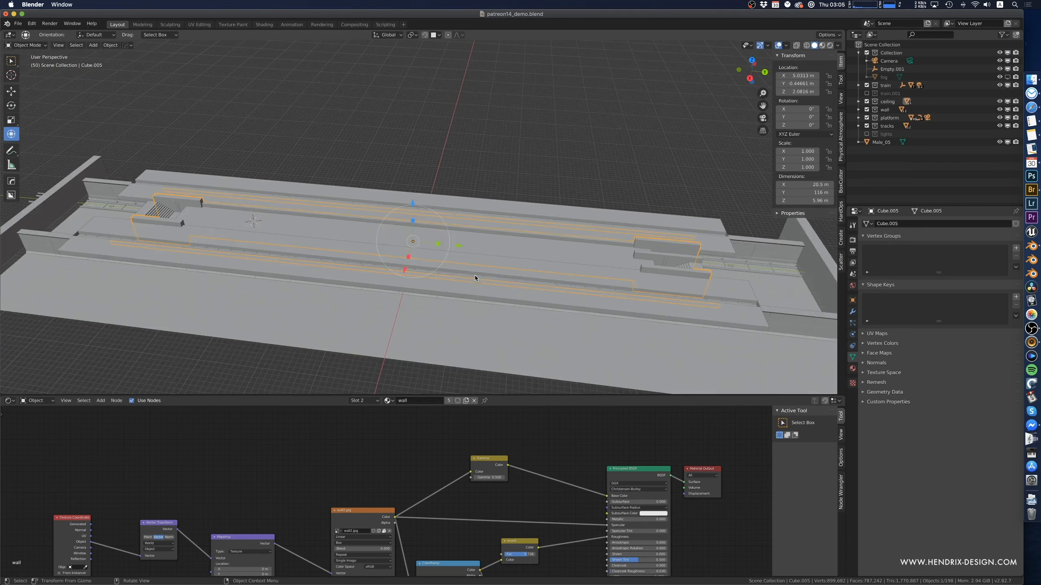
# - Select the row of round platform pillars as seen from the tracks and show the modifiers applied to them
pyautogui.click(459, 345)
pyautogui.click(259, 230)
pyautogui.moveTo(259, 230); pyautogui.dragTo(418, 256, button='middle')
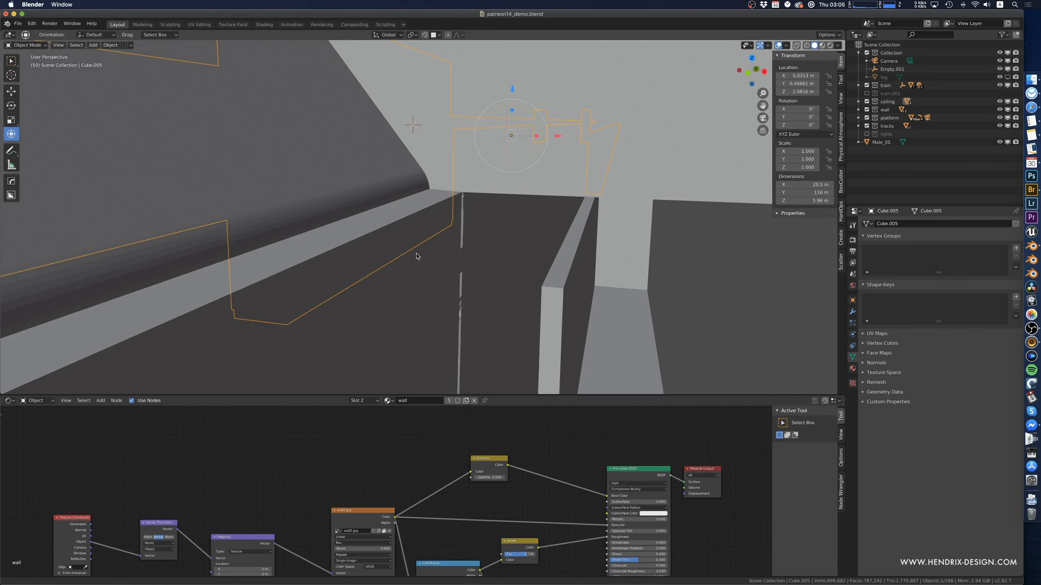
pyautogui.keyDown('shift'); pyautogui.moveTo(476, 202); pyautogui.dragTo(407, 224, button='middle'); pyautogui.keyUp('shift')
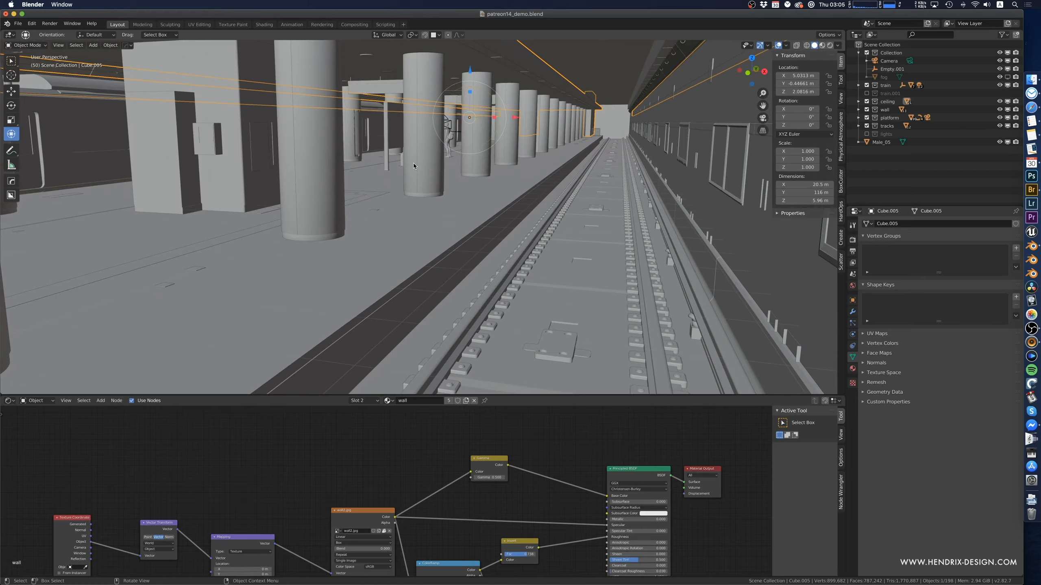
pyautogui.click(413, 162)
pyautogui.moveTo(450, 197); pyautogui.dragTo(446, 200, button='middle')
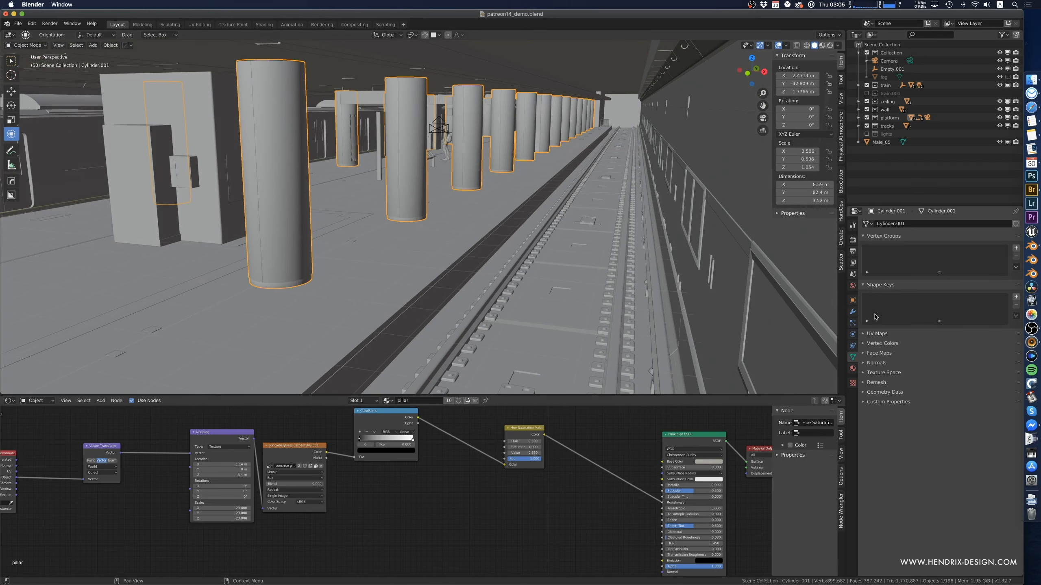
pyautogui.click(853, 312)
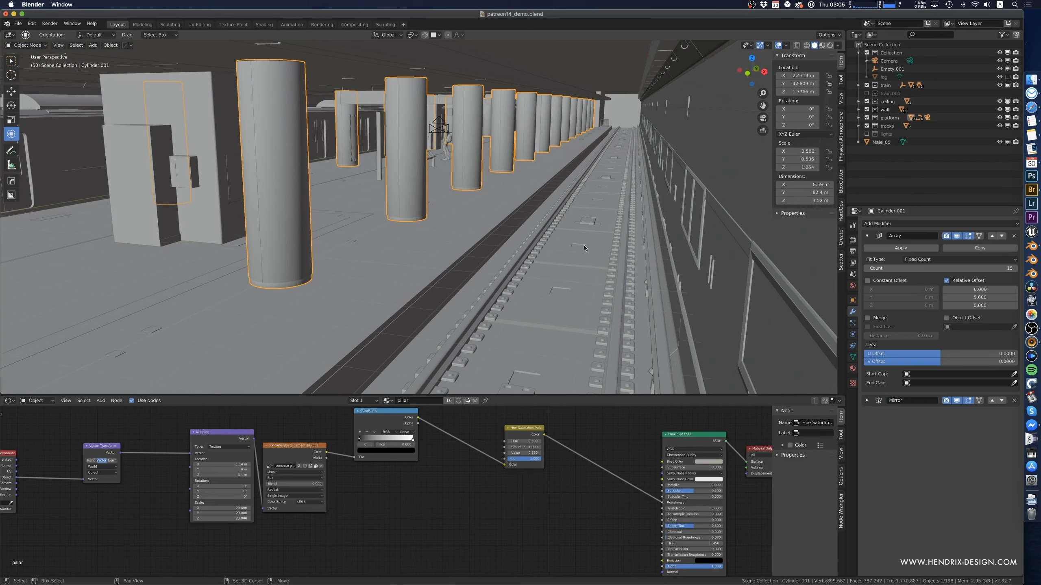
pyautogui.keyDown('shift'); pyautogui.moveTo(510, 237); pyautogui.dragTo(584, 241, button='middle'); pyautogui.keyUp('shift')
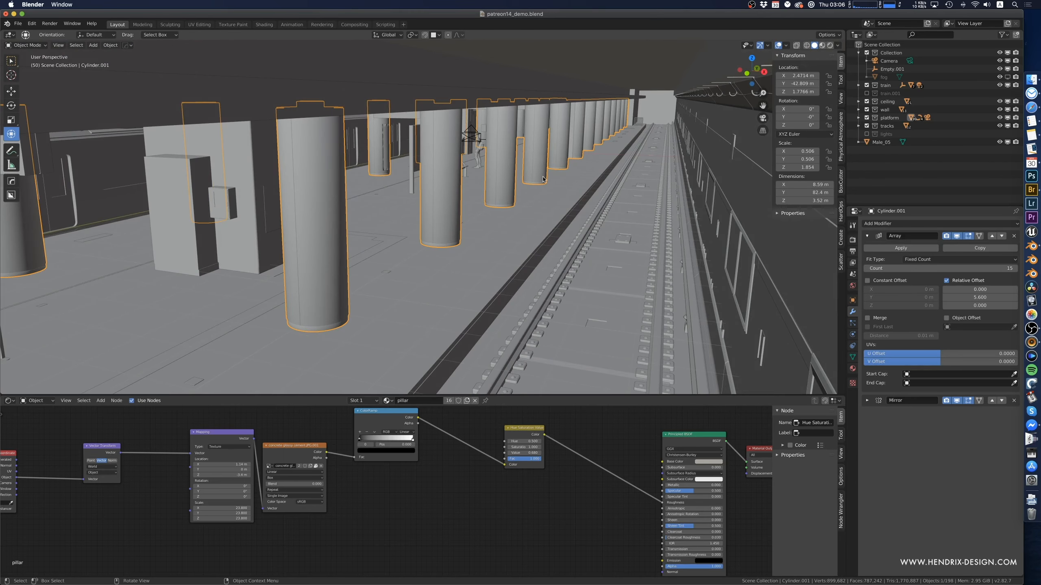
# - Examine the single source pillar of the array in Edit Mode with its whole mesh selected, and return to Object Mode
pyautogui.moveTo(543, 182)
pyautogui.mouseDown(button='middle')
pyautogui.moveTo(617, 176)
pyautogui.moveTo(559, 176)
pyautogui.mouseUp(button='middle')
pyautogui.press('Tab')
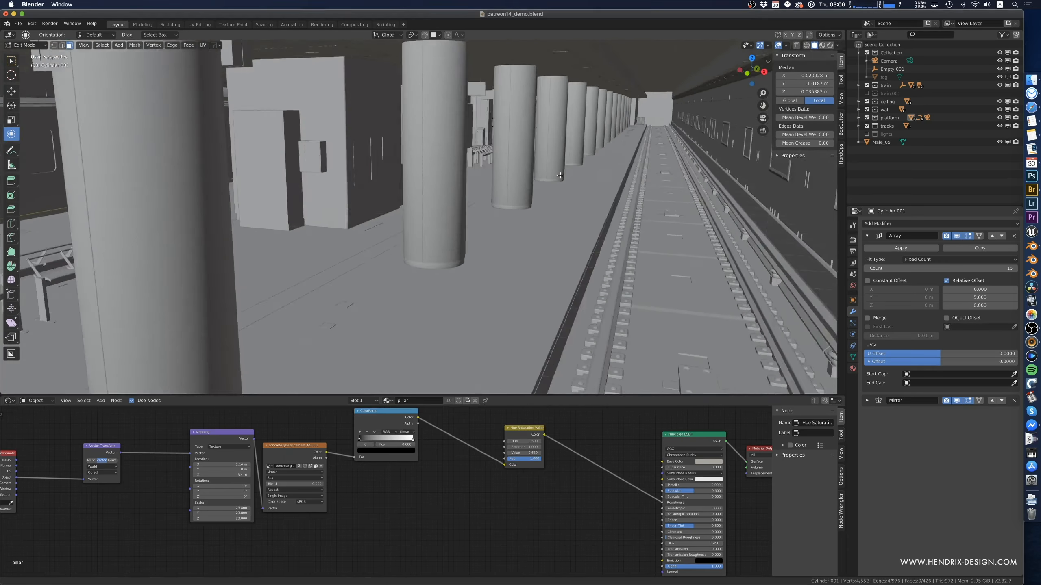
pyautogui.scroll(-14, 560, 175)
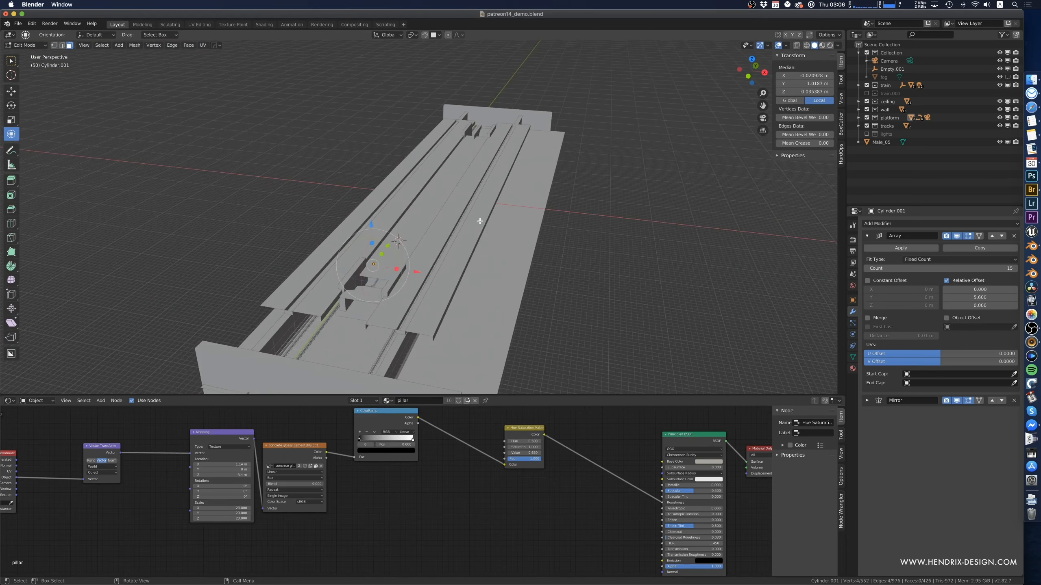
pyautogui.scroll(6, 363, 287)
pyautogui.press('KP_Decimal')
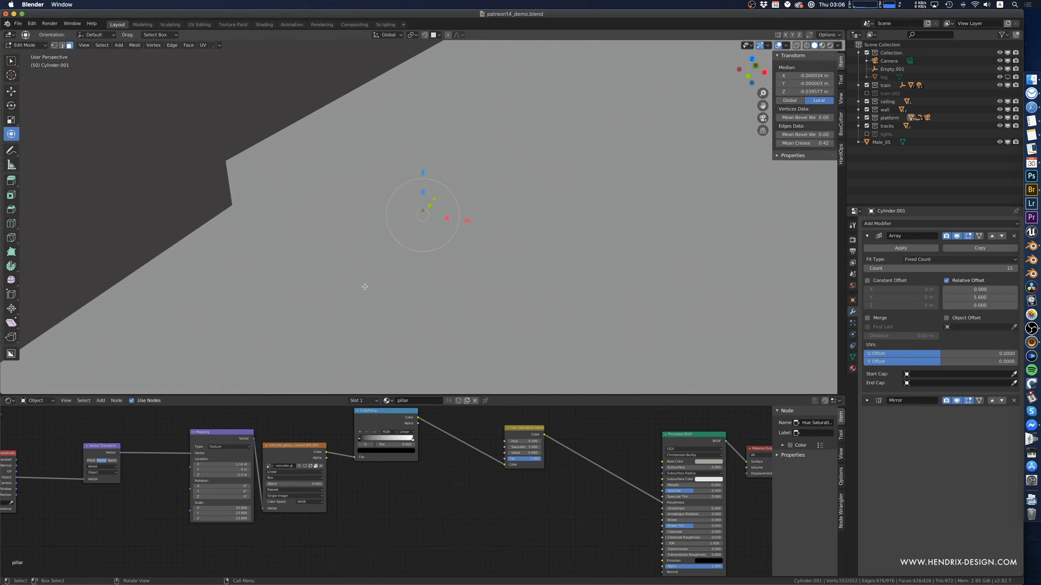
pyautogui.moveTo(365, 287); pyautogui.dragTo(392, 222, button='middle')
pyautogui.moveTo(485, 190)
pyautogui.mouseDown()
pyautogui.moveTo(499, 191)
pyautogui.moveTo(467, 192)
pyautogui.moveTo(513, 194)
pyautogui.moveTo(469, 197)
pyautogui.mouseUp()
pyautogui.moveTo(469, 196); pyautogui.dragTo(421, 218, button='middle')
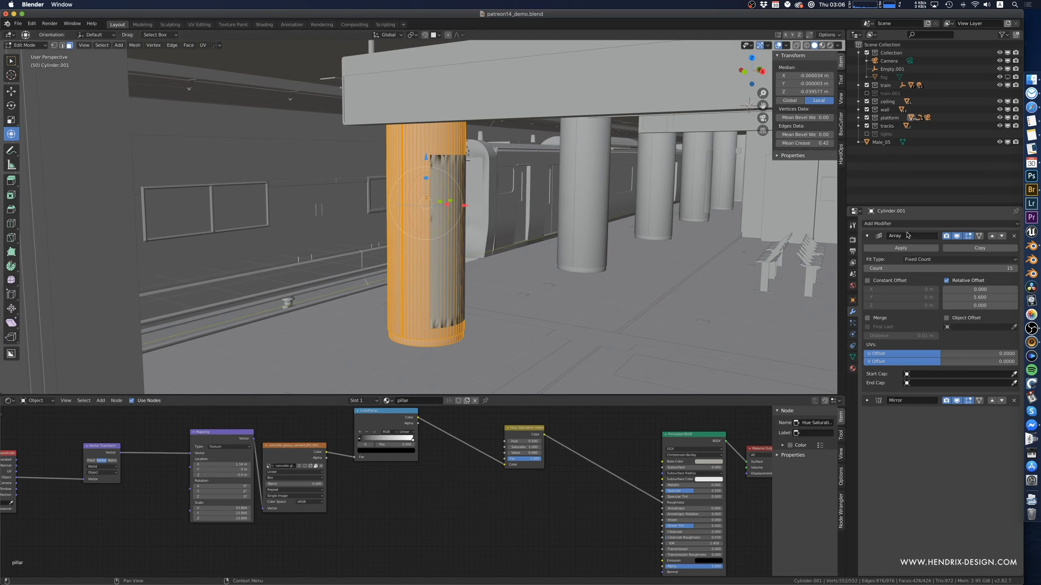
pyautogui.moveTo(606, 246); pyautogui.dragTo(483, 269, button='middle')
pyautogui.press('Tab')
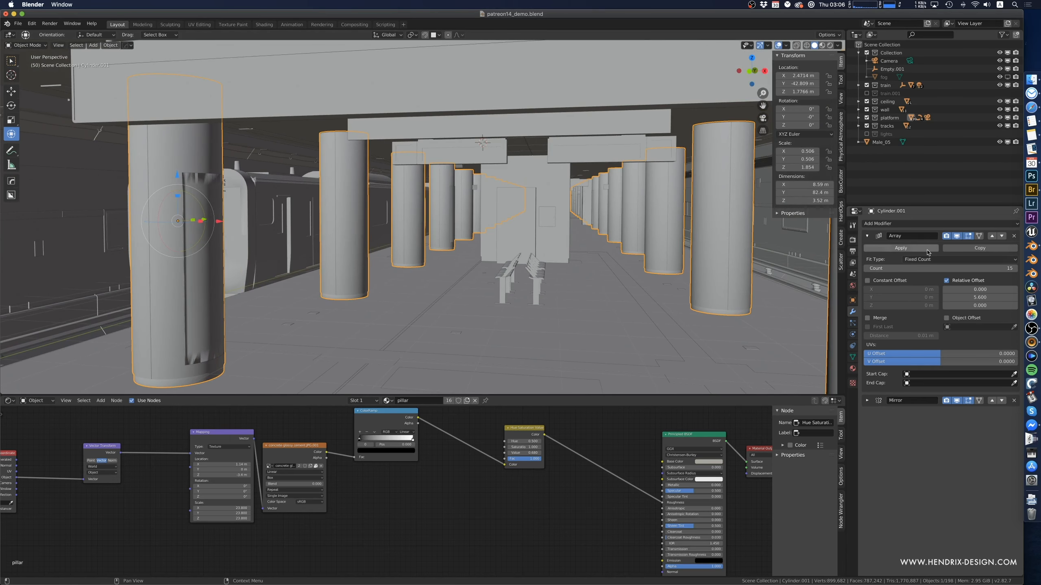
# - Select the combined ceiling and wall object and apply its Mirror modifier
pyautogui.moveTo(573, 274); pyautogui.dragTo(507, 337, button='middle')
pyautogui.click(475, 250)
pyautogui.moveTo(500, 284); pyautogui.dragTo(373, 266, button='middle')
pyautogui.press('Tab')
pyautogui.press('3')
pyautogui.press('Tab')
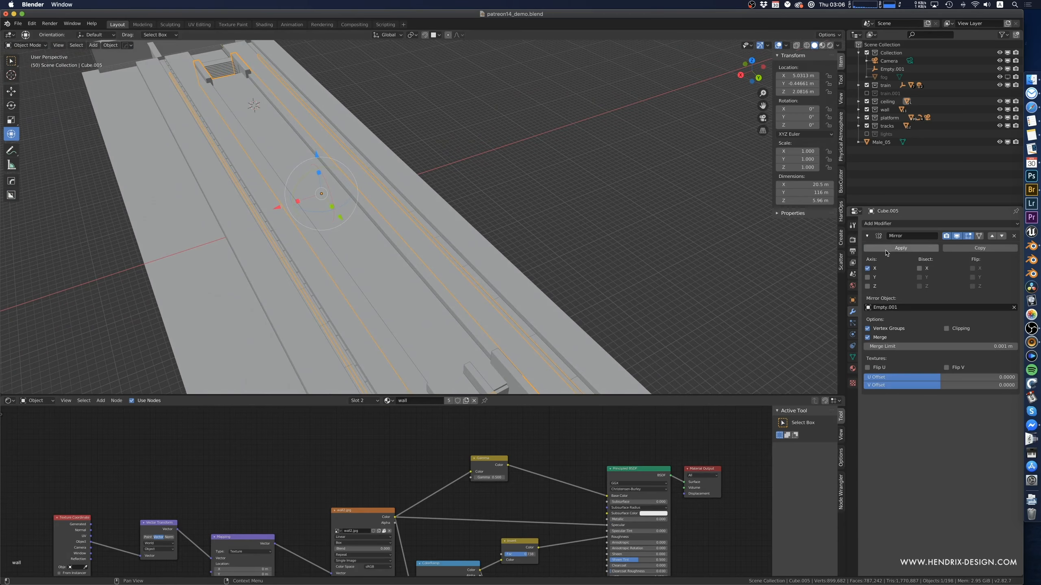
pyautogui.click(900, 248)
# - Select all linked faces of the ceiling's long central section in Edit Mode and scale it to 0.322 along Y
pyautogui.moveTo(507, 244); pyautogui.dragTo(357, 257, button='middle')
pyautogui.press('Tab')
pyautogui.click(295, 232)
pyautogui.keyDown('shift'); pyautogui.click(328, 233); pyautogui.keyUp('shift')
pyautogui.hotkey('ctrl', 'l')
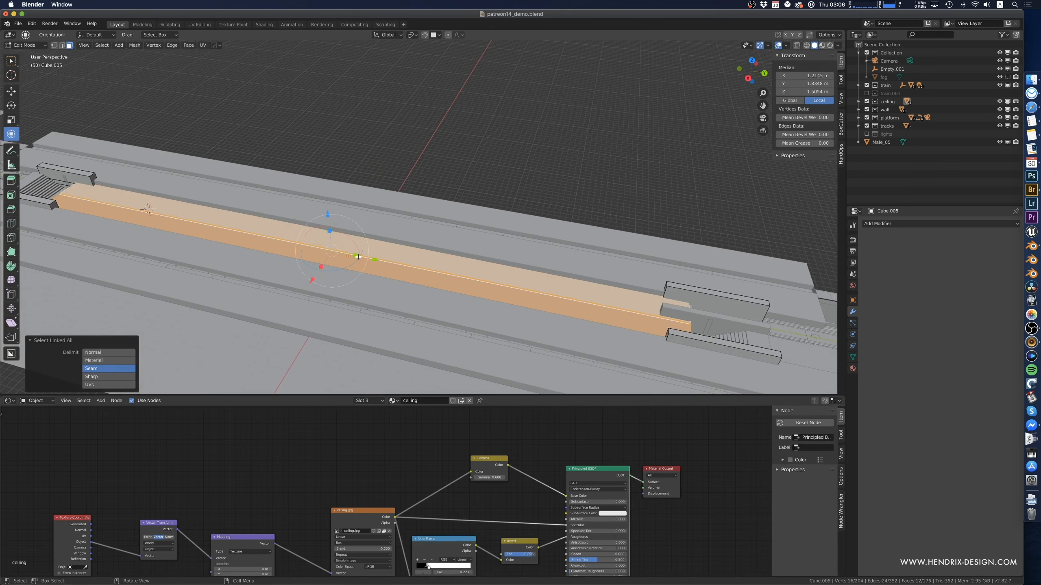
pyautogui.moveTo(358, 257); pyautogui.dragTo(341, 253)
pyautogui.moveTo(365, 258); pyautogui.dragTo(378, 291, button='middle')
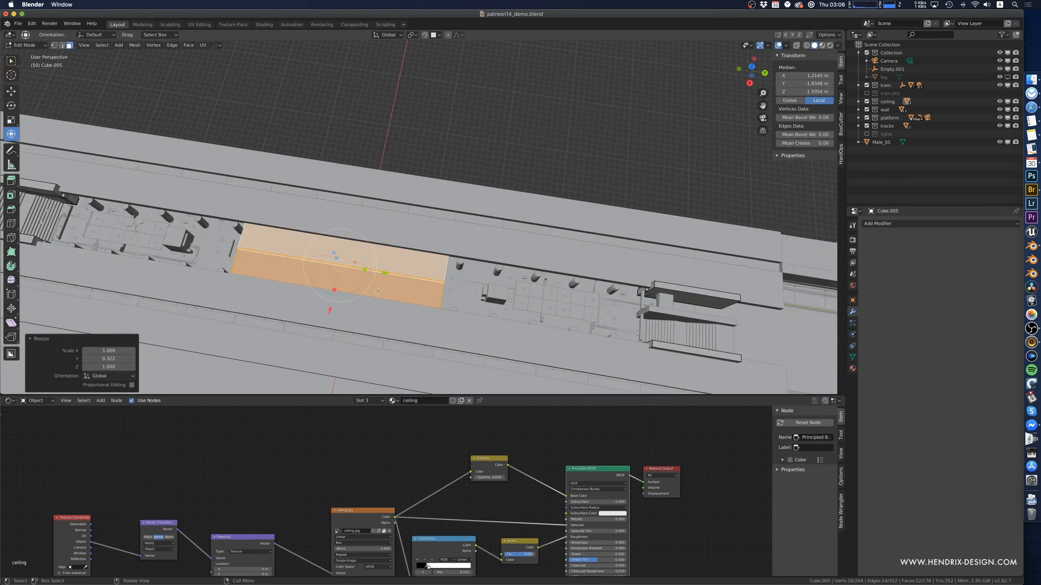
# - Move the shortened ceiling section 30.8 m along Y toward the far stairs and scale it to 0.937 along Y
pyautogui.moveTo(380, 276); pyautogui.dragTo(523, 296)
pyautogui.click(591, 308)
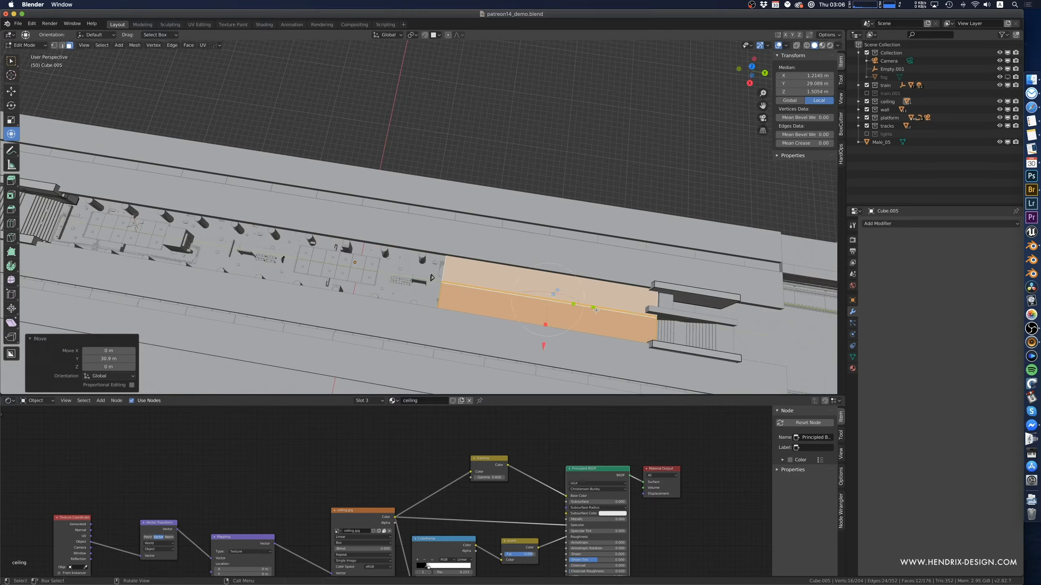
pyautogui.moveTo(590, 309); pyautogui.dragTo(571, 277, button='middle')
pyautogui.press('s')
pyautogui.press('y')
pyautogui.click(602, 232)
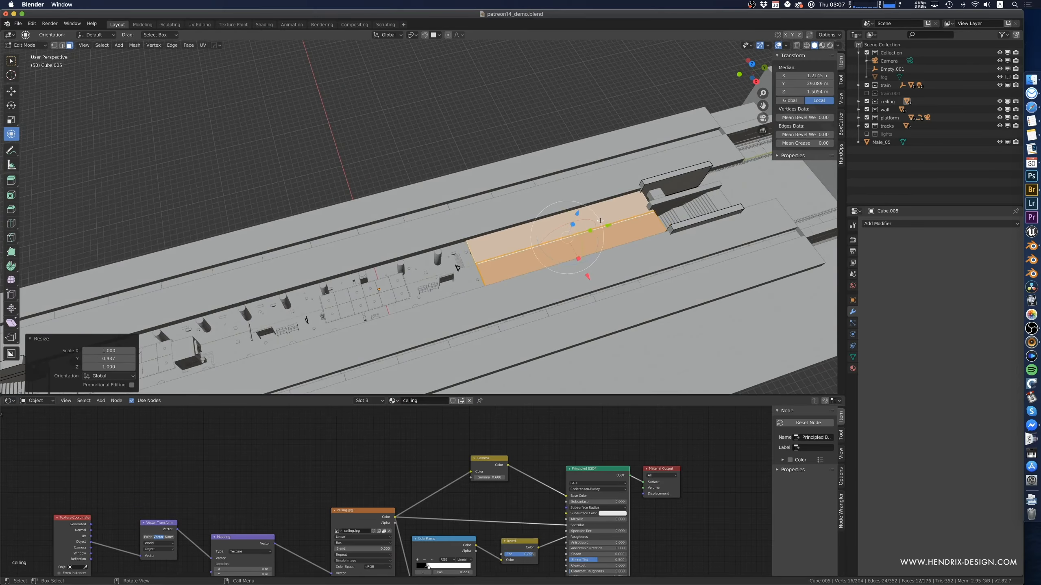
# - Shift the ceiling section another 2.01 m along Y and place a duplicate −65.6 m along Y by the opposite stairs
pyautogui.press('g')
pyautogui.press('y')
pyautogui.click(625, 225)
pyautogui.moveTo(625, 225); pyautogui.dragTo(627, 256, button='middle')
pyautogui.press('g')
pyautogui.press('y')
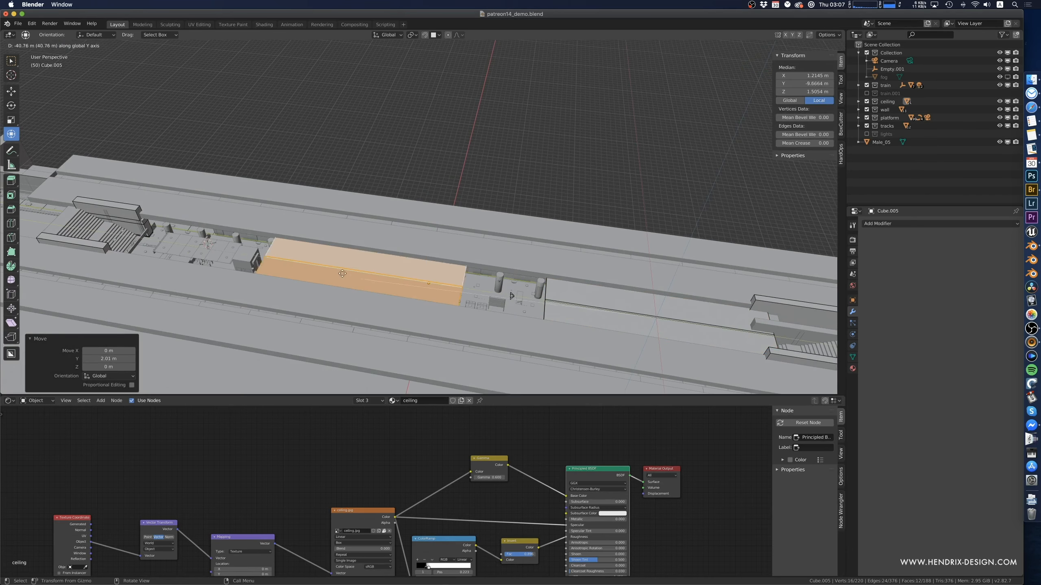
pyautogui.click(205, 255)
pyautogui.moveTo(206, 256); pyautogui.dragTo(285, 291, button='middle')
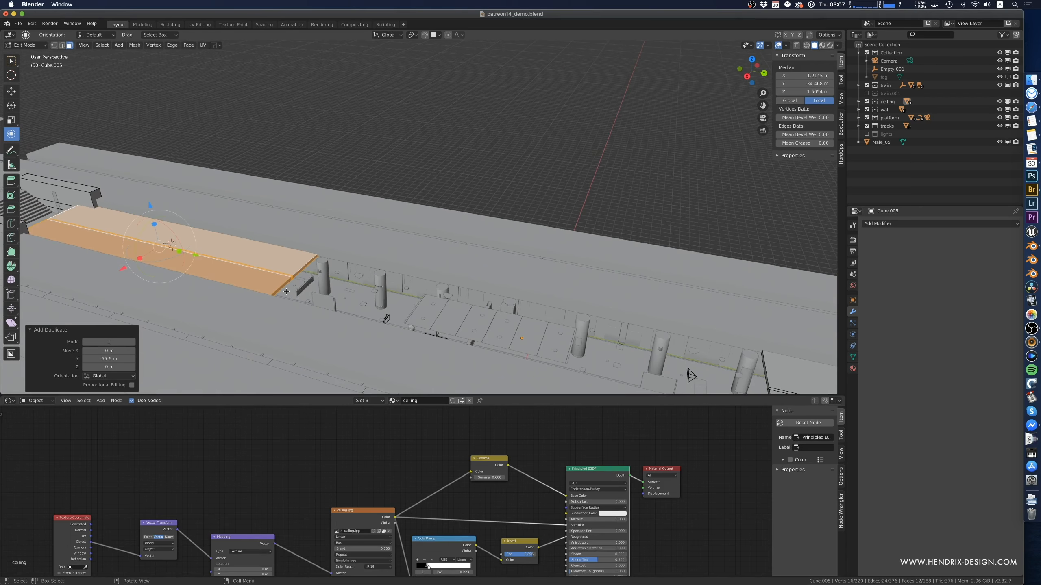
# - Select the end faces of the duplicated ceiling section that face the platform's middle and move them −6.9 m along Y
pyautogui.hotkey('alt', 'a')
pyautogui.click(306, 279)
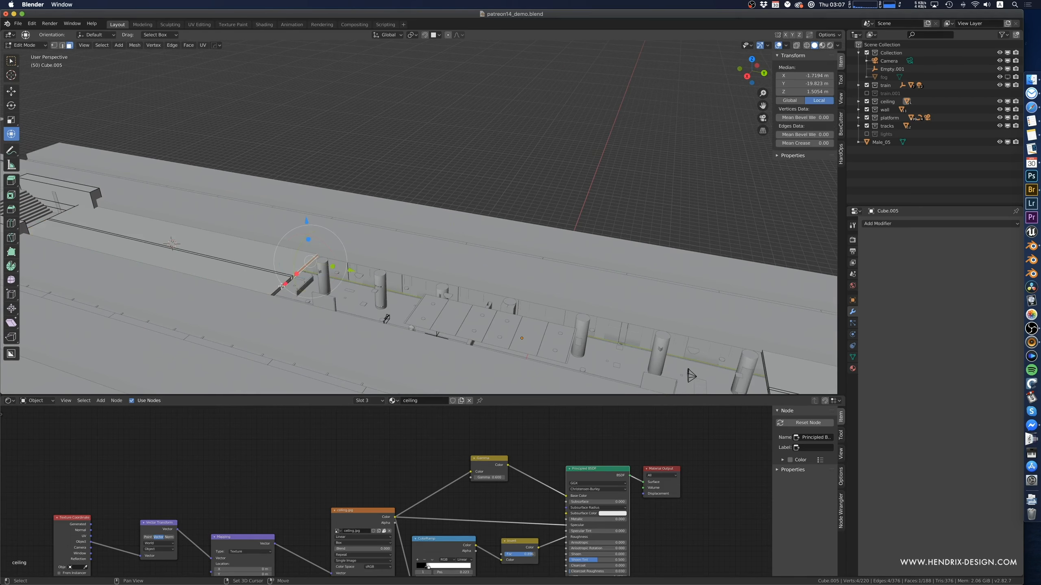
pyautogui.press('g')
pyautogui.press('y')
pyautogui.click(261, 276)
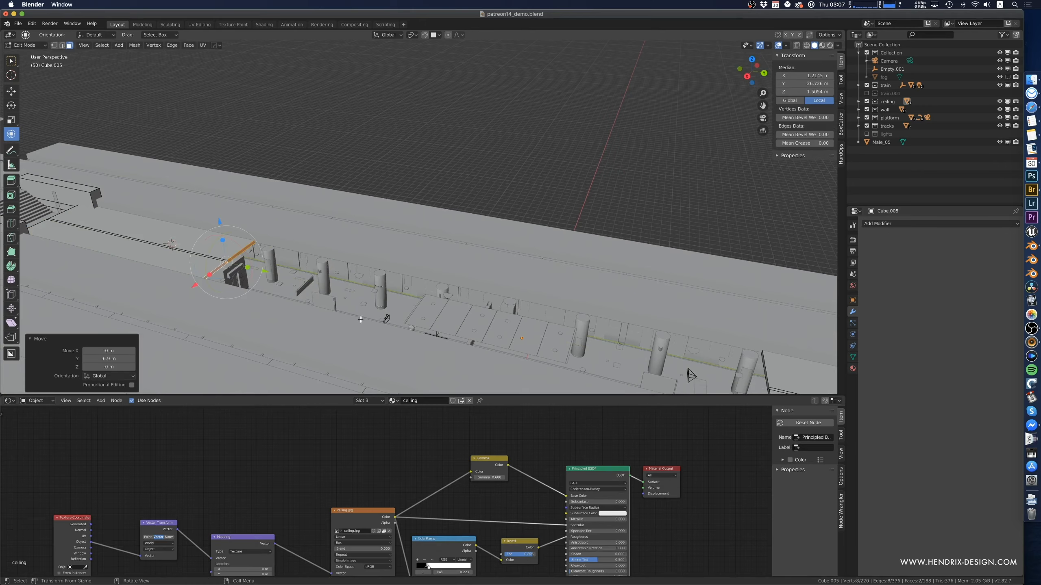
# - Move the same end faces a further −6.8 m along Y and lower them by 0.647 m
pyautogui.moveTo(361, 320); pyautogui.dragTo(315, 277, button='middle')
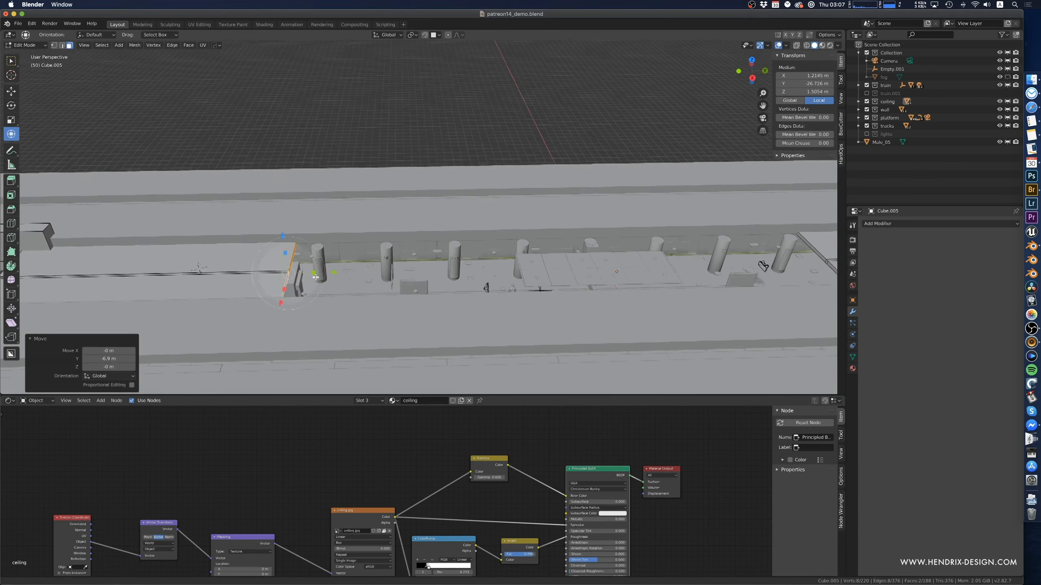
pyautogui.moveTo(316, 277); pyautogui.dragTo(237, 276)
pyautogui.moveTo(237, 276); pyautogui.dragTo(234, 171, button='middle')
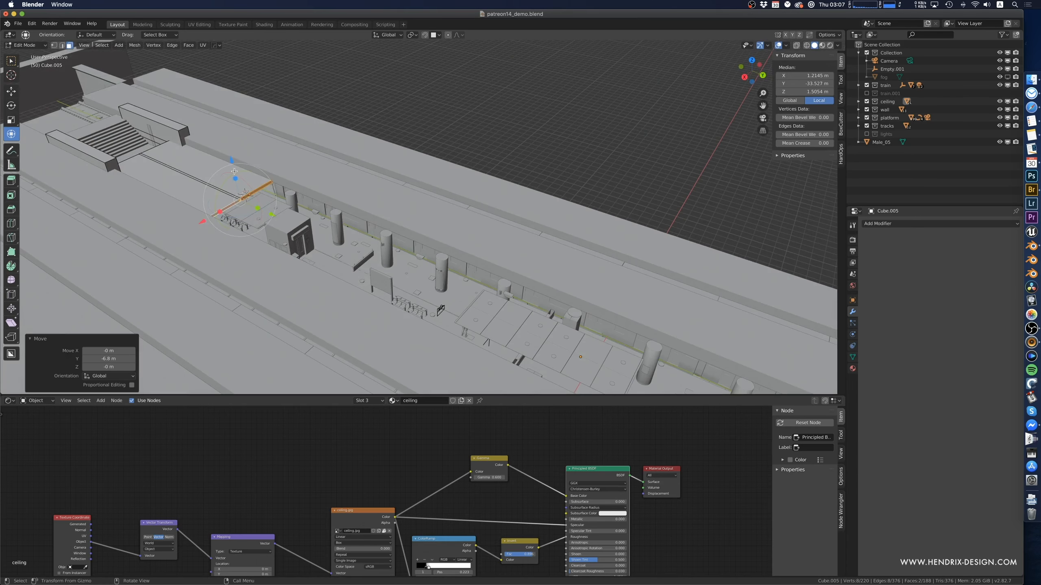
pyautogui.moveTo(234, 171); pyautogui.dragTo(208, 193)
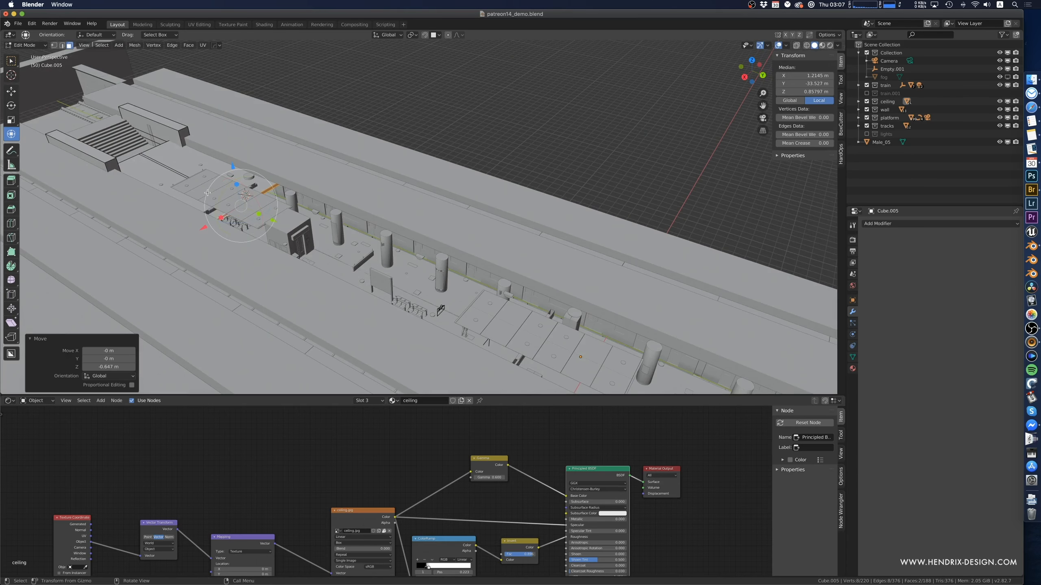
# - Select the whole linked, sloped ceiling section and duplicate it 20.7 m along Y toward the platform's middle
pyautogui.press('l')
pyautogui.hotkey('shift', 'd')
pyautogui.press('y')
pyautogui.click(367, 257)
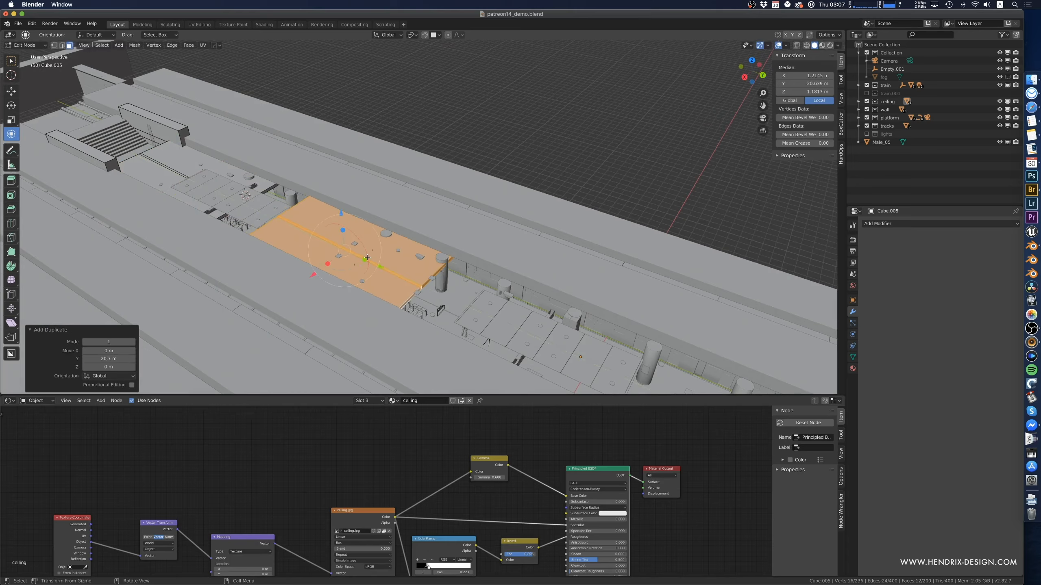
# - Lower the new ceiling section slightly, move it −5.21 m along Y, and check it through the scene camera
pyautogui.moveTo(367, 258); pyautogui.dragTo(370, 250, button='middle')
pyautogui.moveTo(344, 230); pyautogui.dragTo(343, 248)
pyautogui.moveTo(376, 289); pyautogui.dragTo(324, 274)
pyautogui.moveTo(323, 274); pyautogui.dragTo(435, 344, button='middle')
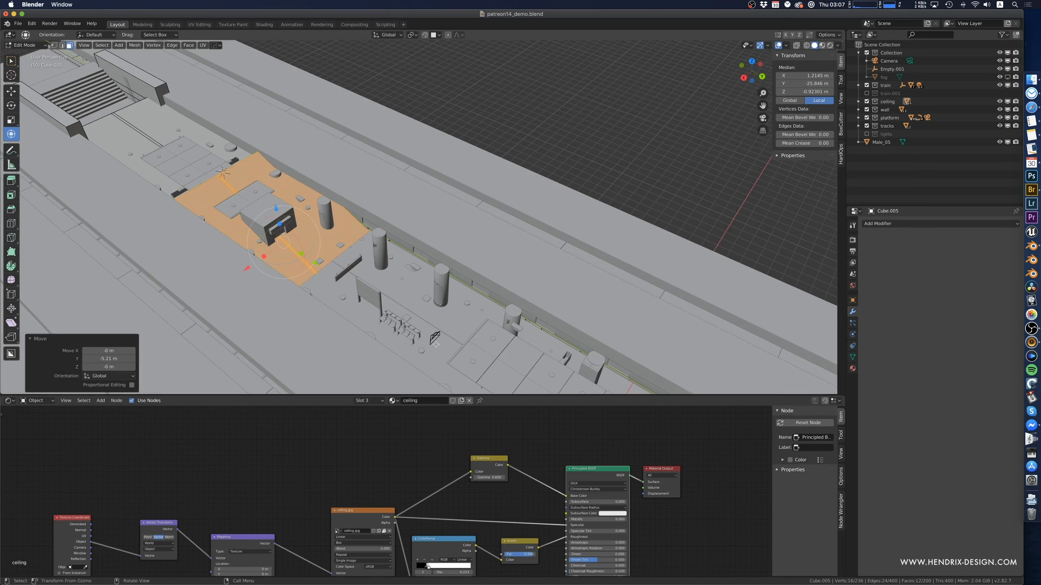
pyautogui.press('KP_0')
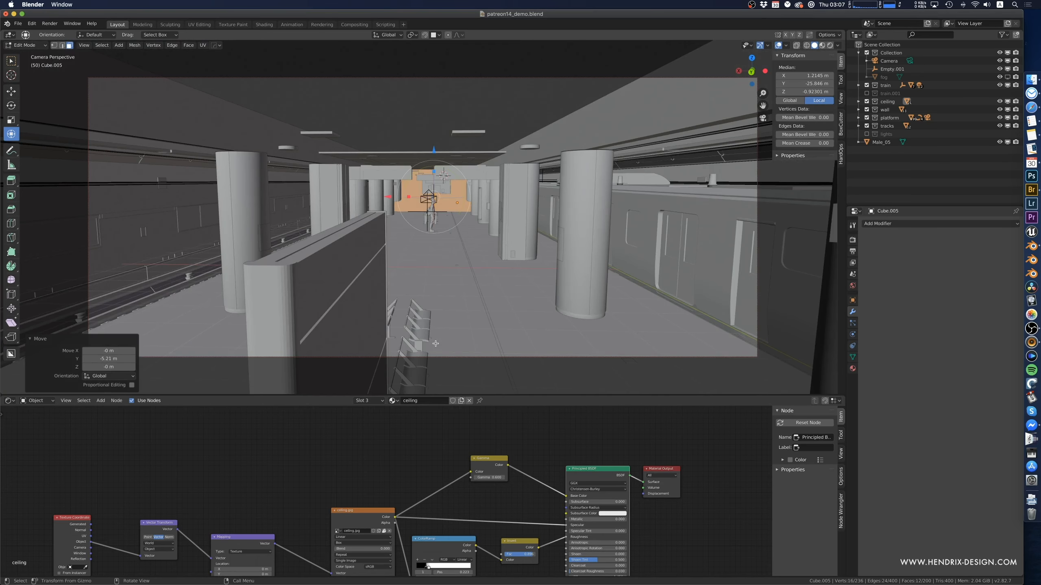
# - Leave mesh editing, select the standing man on the platform and move him 1.64 m along X and −0.769 m along Y
pyautogui.scroll(6, 511, 283)
pyautogui.press('Tab')
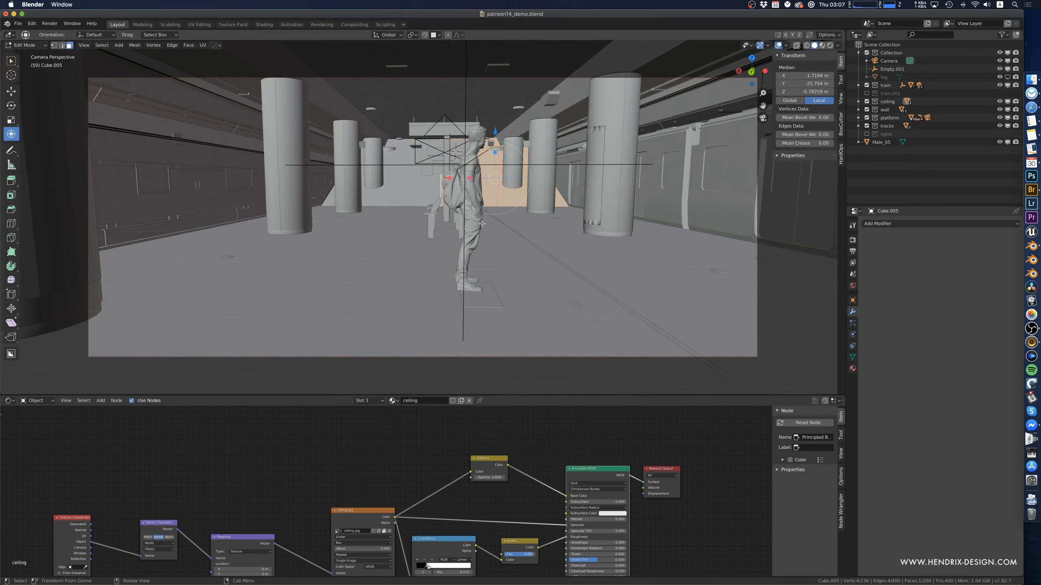
pyautogui.click(477, 222)
pyautogui.press('KP_Decimal')
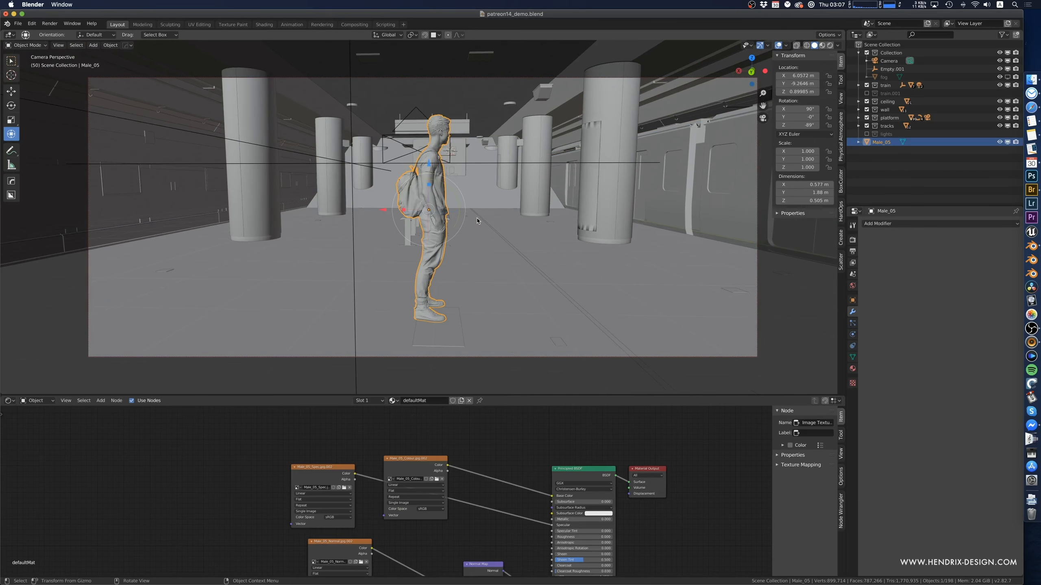
pyautogui.moveTo(471, 221); pyautogui.dragTo(431, 209, button='middle')
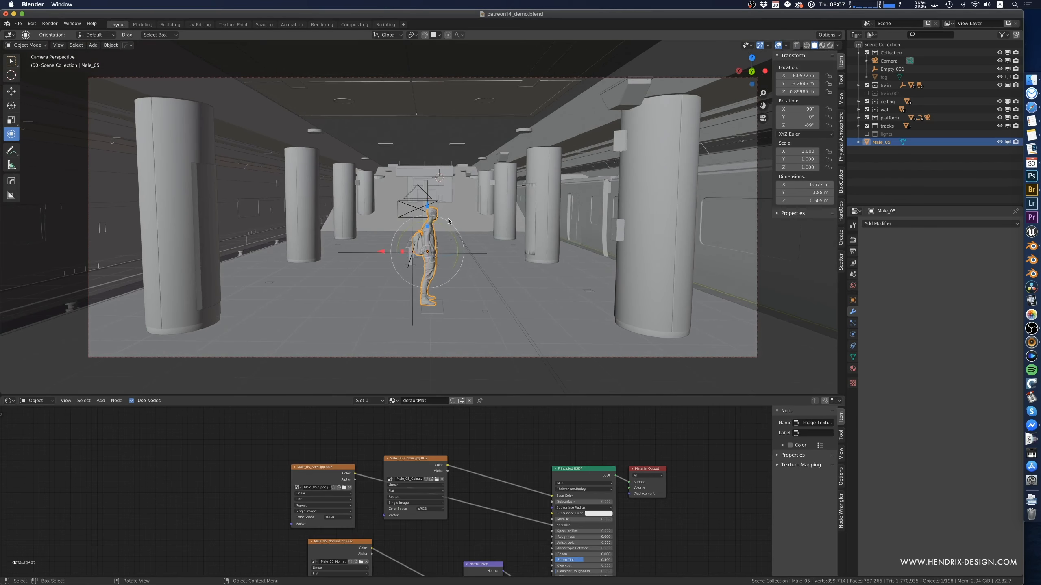
pyautogui.moveTo(430, 209); pyautogui.dragTo(346, 207)
pyautogui.moveTo(346, 207); pyautogui.dragTo(371, 273, button='middle')
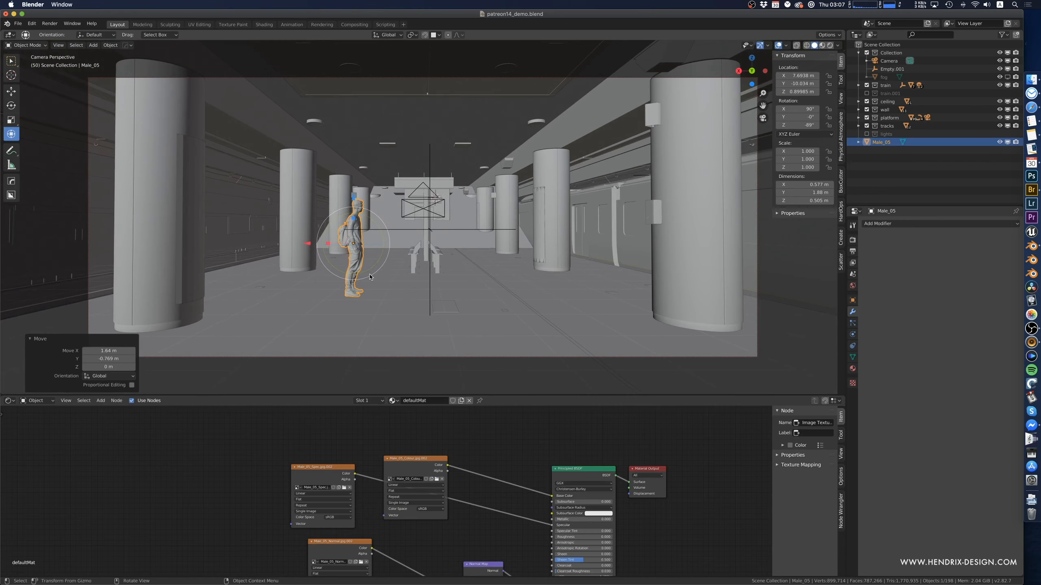
# - Rotate the man 88.1° about the Z axis so his back faces the camera
pyautogui.press('r')
pyautogui.press('z')
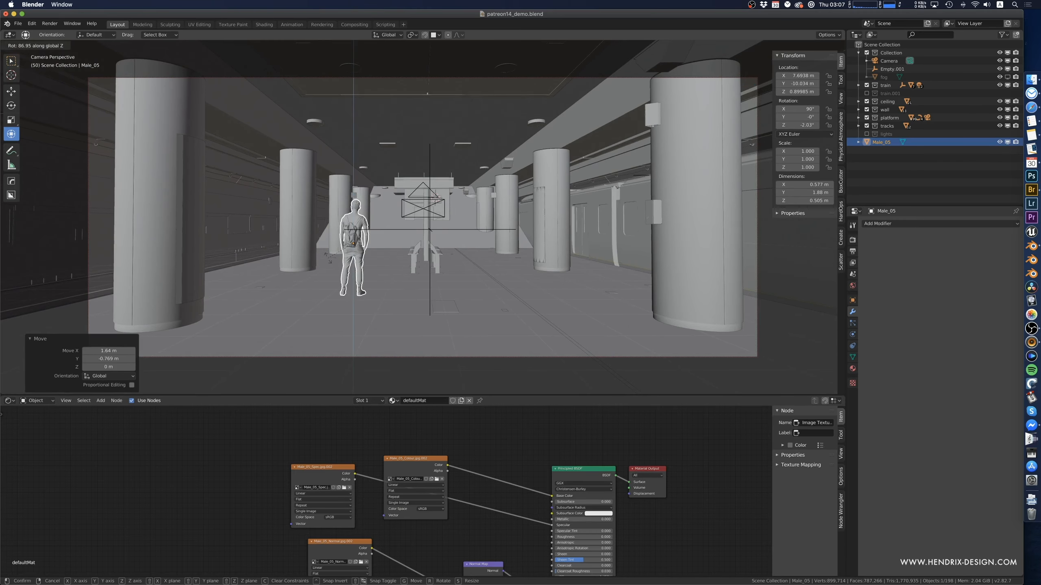
pyautogui.click(393, 262)
pyautogui.moveTo(392, 261); pyautogui.dragTo(427, 267, button='middle')
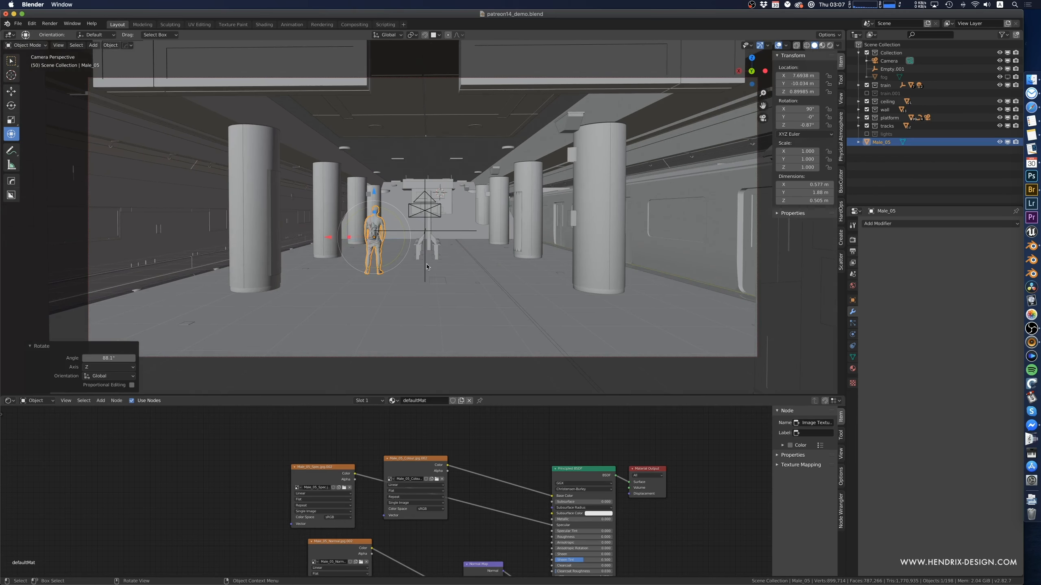
pyautogui.scroll(5, 461, 267)
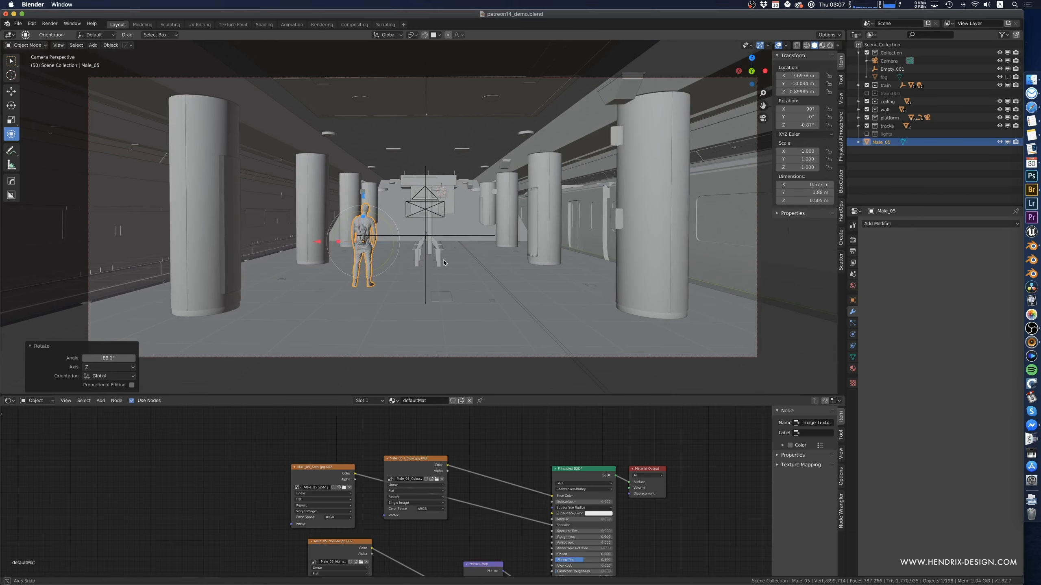
pyautogui.moveTo(446, 261); pyautogui.dragTo(448, 260, button='middle')
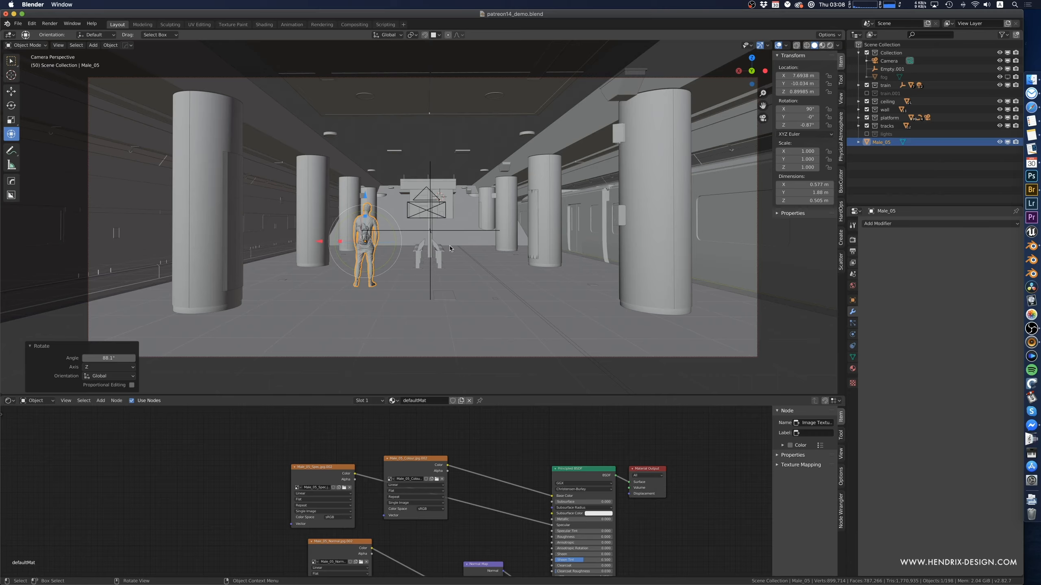
# - Select the whole linked sloped ceiling section behind the man and move it 3.77 m along X
pyautogui.click(432, 235)
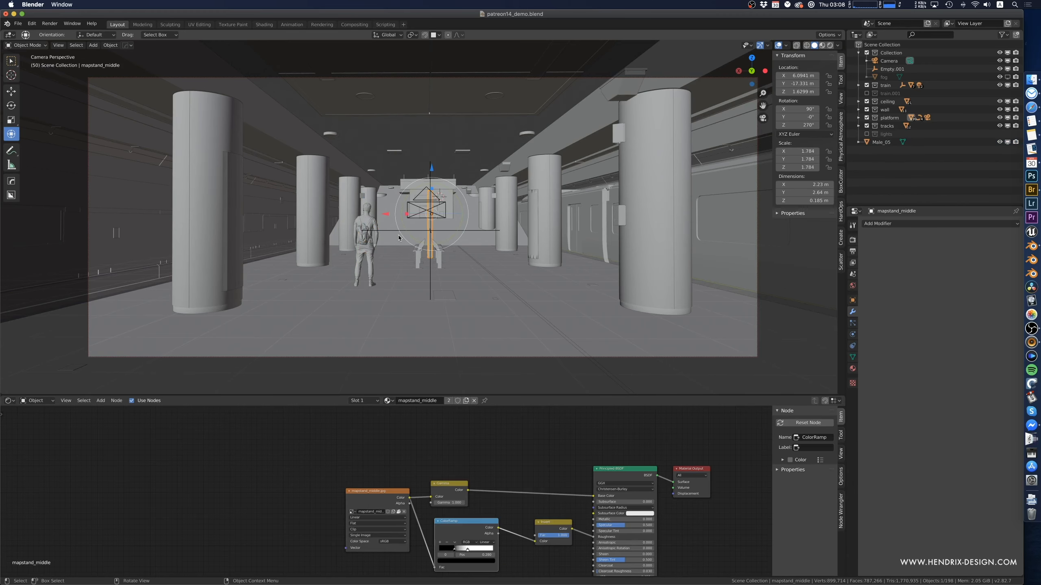
pyautogui.click(396, 237)
pyautogui.press('Tab')
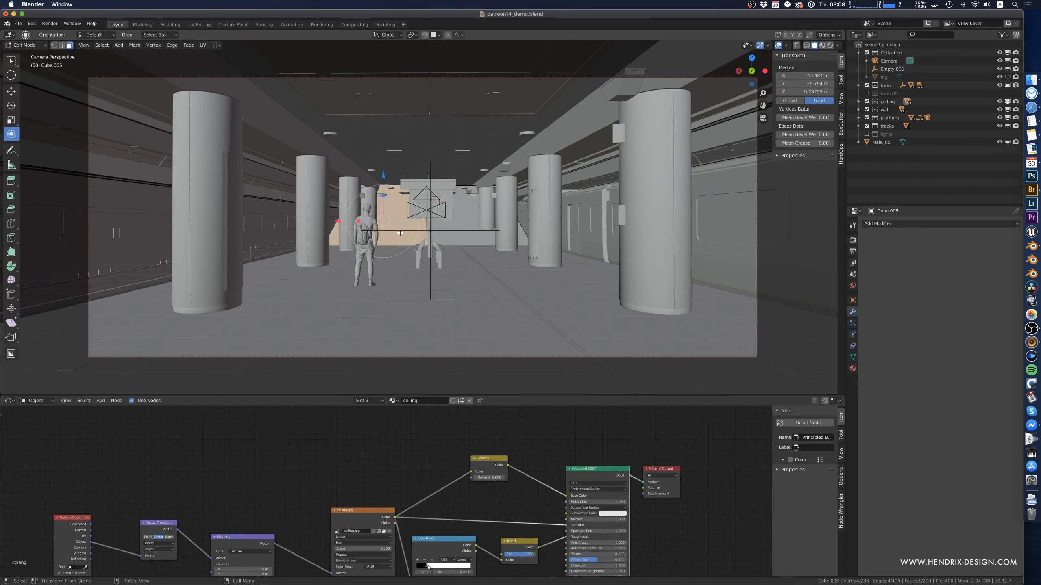
pyautogui.hotkey('ctrl', 'l')
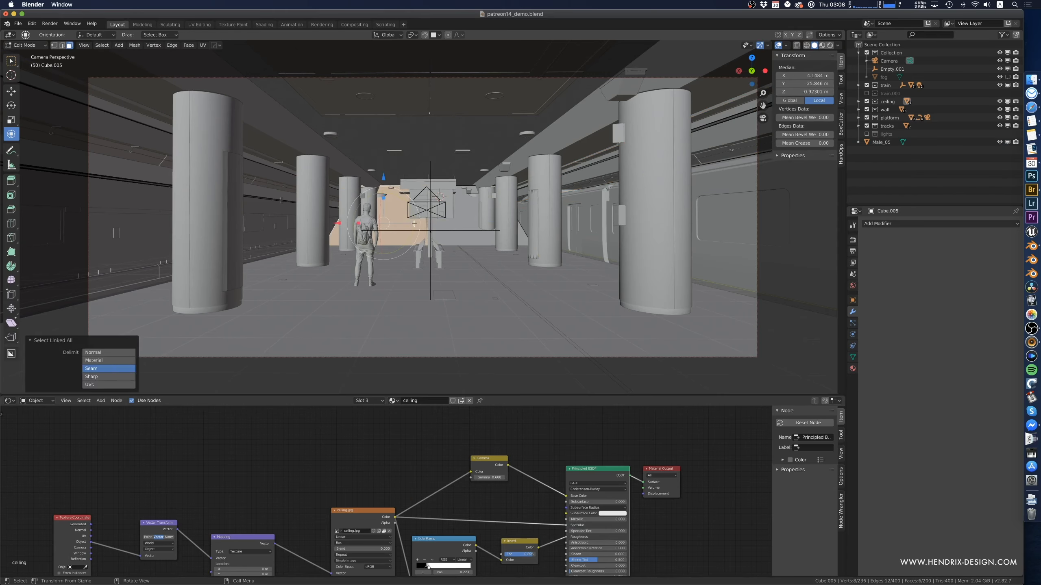
pyautogui.press('g')
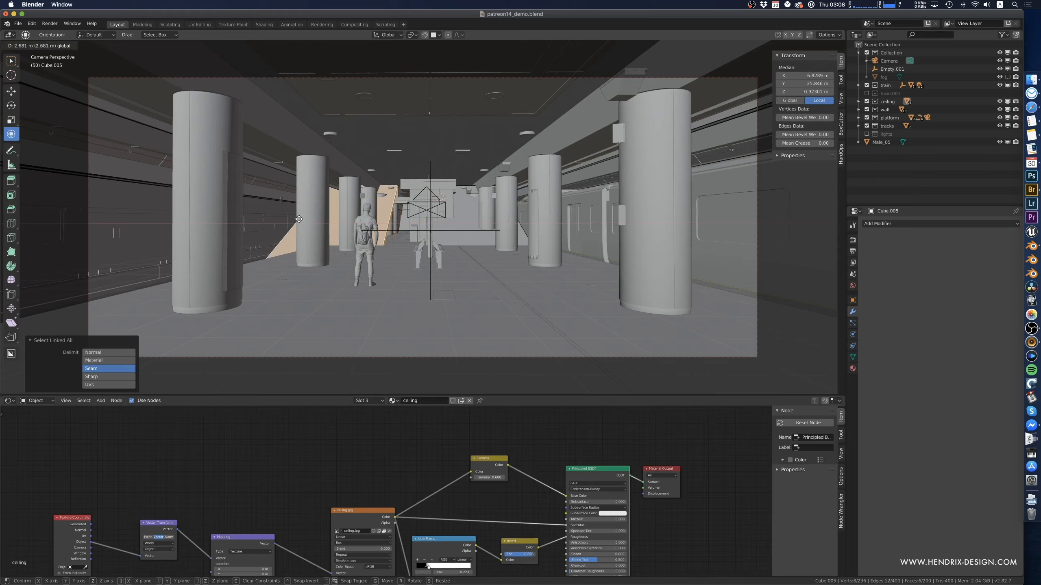
pyautogui.click(348, 209)
# - Rotate that ceiling section slightly and raise it 0.162 m
pyautogui.press('r')
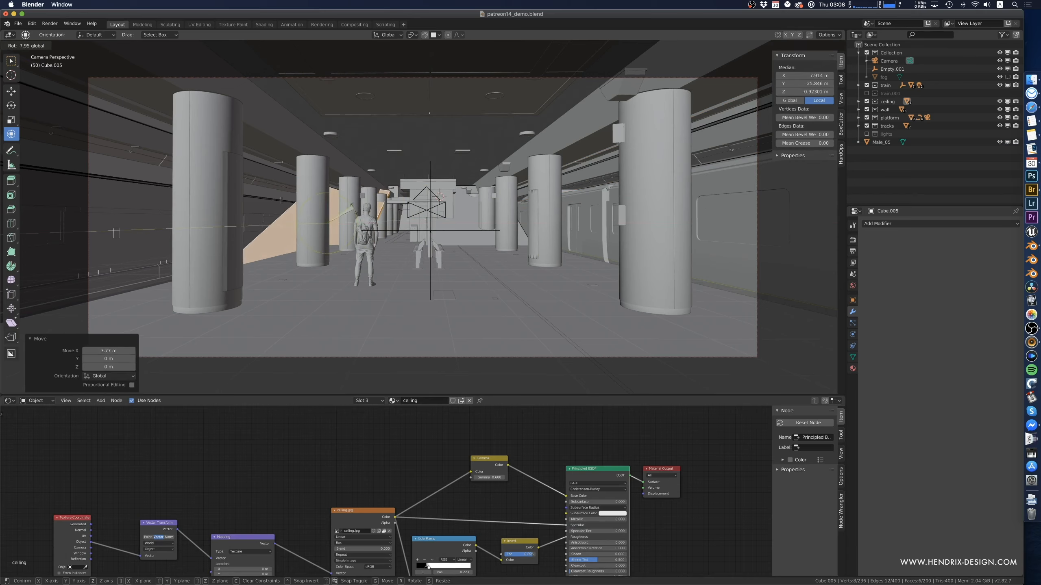
pyautogui.click(353, 208)
pyautogui.moveTo(327, 181); pyautogui.dragTo(328, 178)
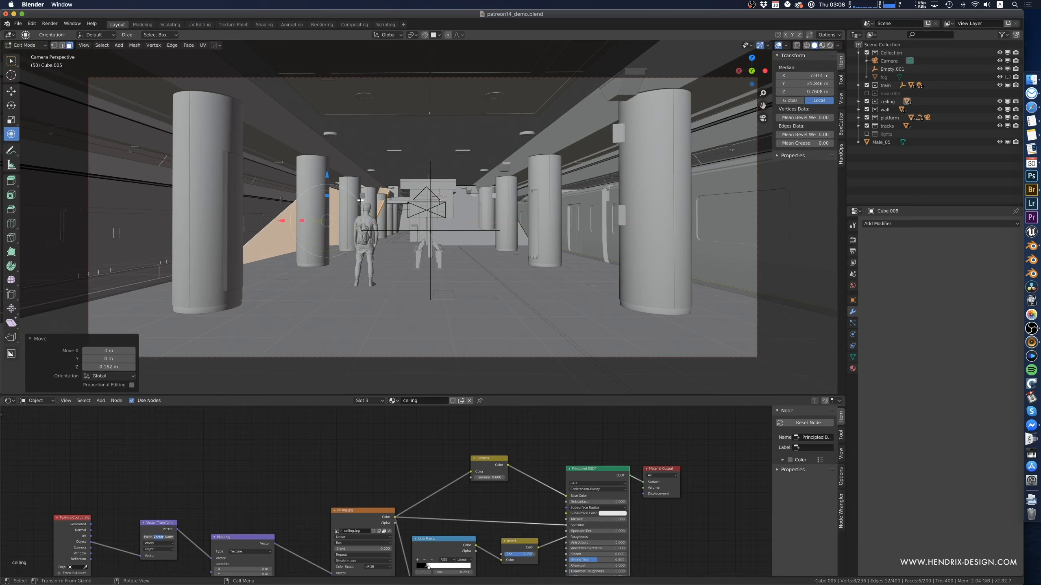
# - Select the opposite linked sloped ceiling section, move it −1.72 m along X and rotate it 12.6° about the Z axis
pyautogui.click(455, 231)
pyautogui.hotkey('ctrl', 'l')
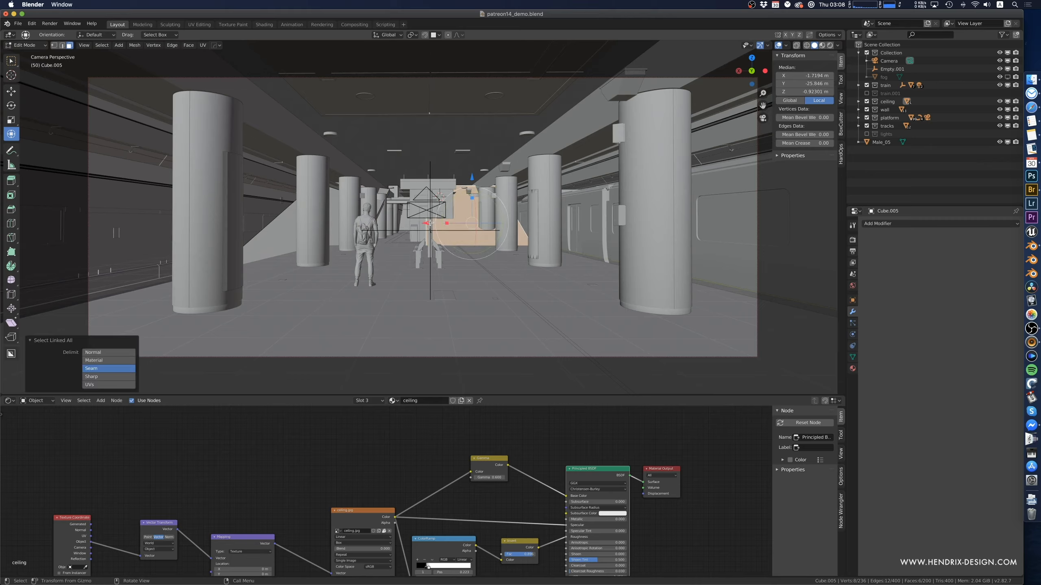
pyautogui.moveTo(426, 223); pyautogui.dragTo(453, 224)
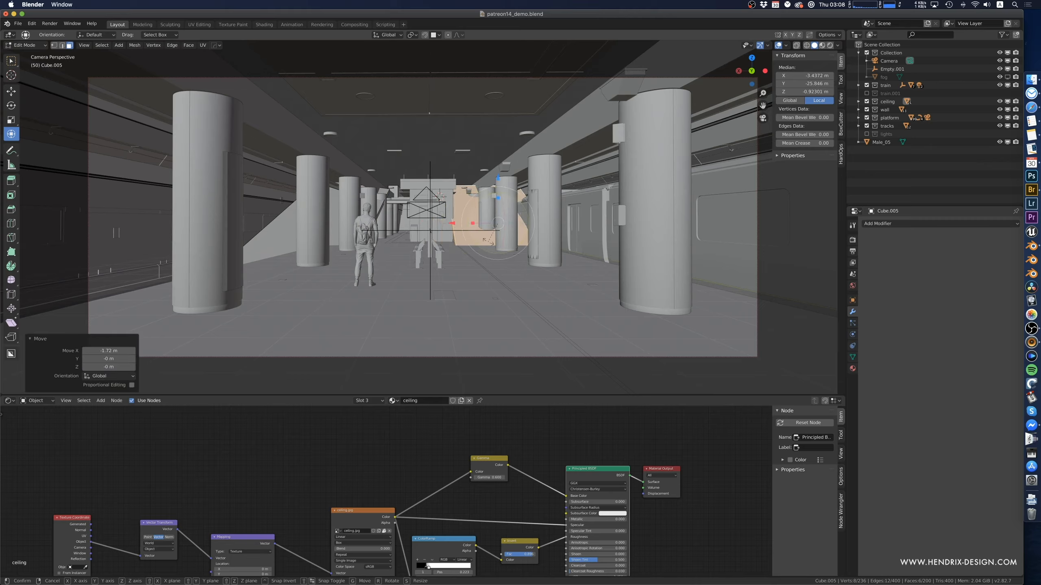
pyautogui.press('r')
pyautogui.press('z')
pyautogui.click(484, 239)
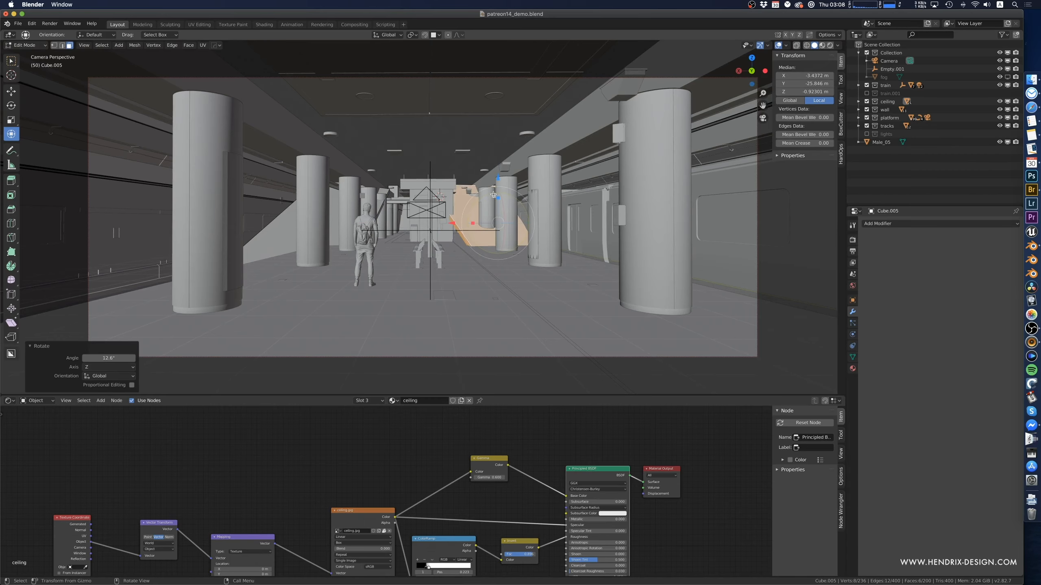
# - Nudge the rotated section slightly further in the negative X direction and leave mesh editing
pyautogui.press('g')
pyautogui.press('x')
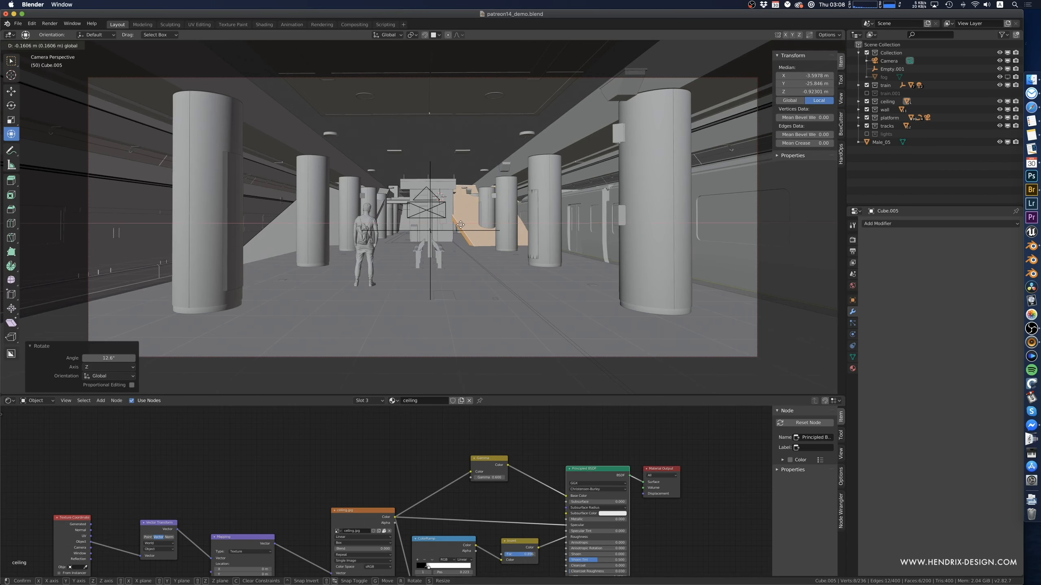
pyautogui.click(381, 166)
pyautogui.press('Tab')
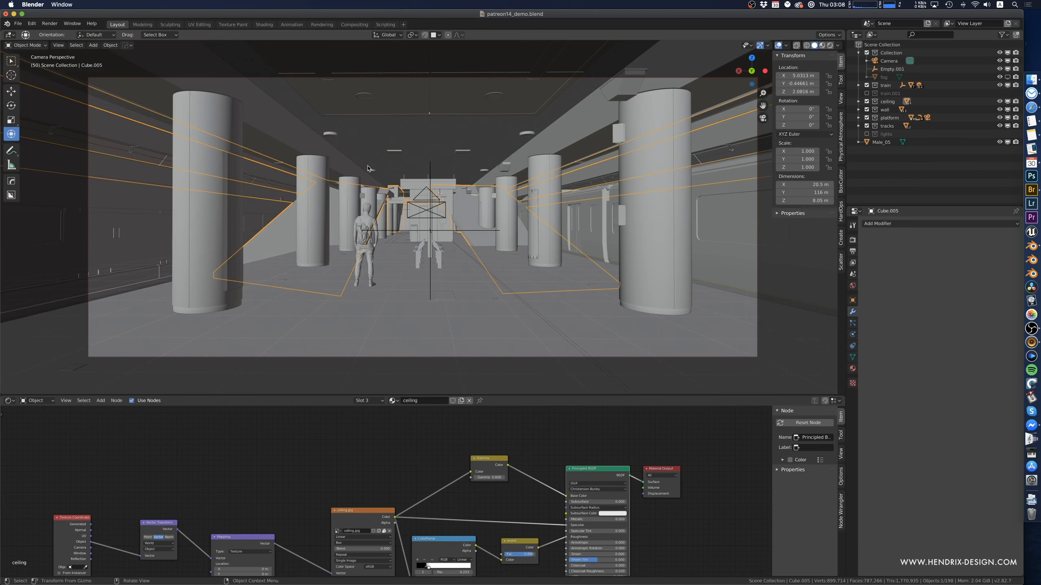
# - Reselect the whole linked ceiling section on the man's side and move it −0.733 m along X
pyautogui.keyDown('ctrl'); pyautogui.moveTo(384, 184); pyautogui.dragTo(398, 212, button='middle'); pyautogui.keyUp('ctrl')
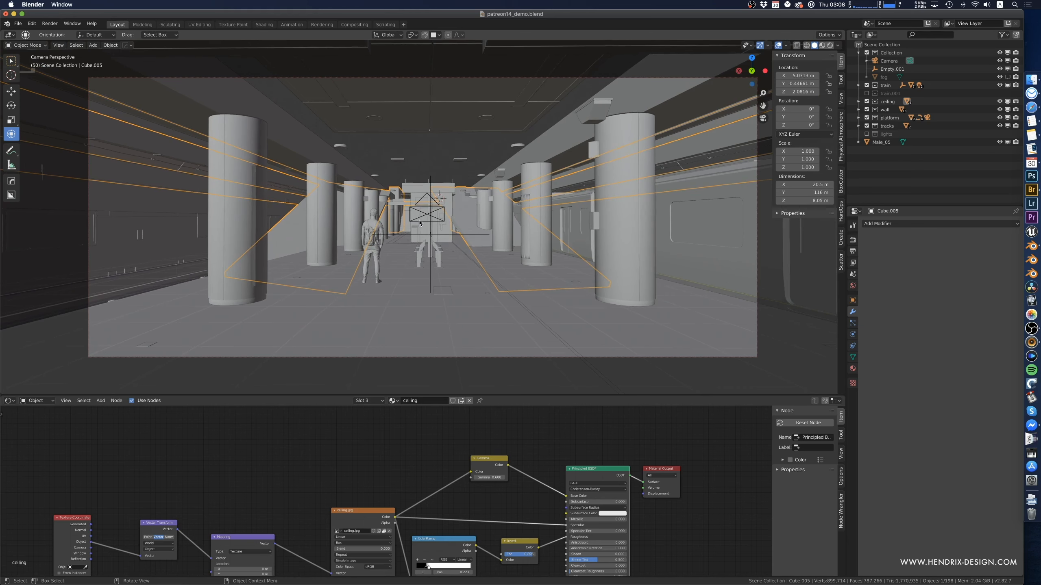
pyautogui.click(309, 234)
pyautogui.click(285, 234)
pyautogui.press('Tab')
pyautogui.click(290, 232)
pyautogui.hotkey('ctrl', 'l')
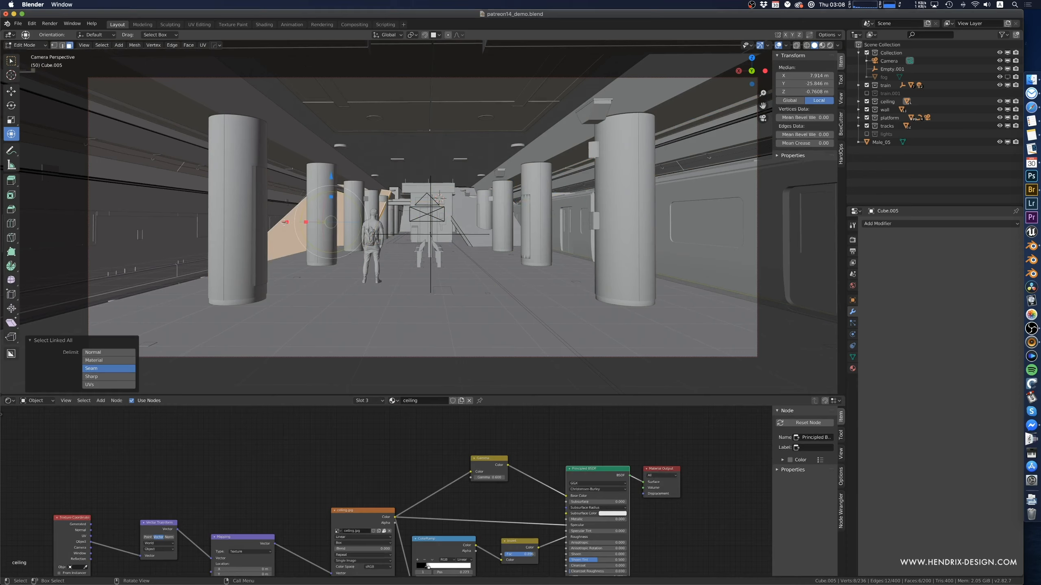
pyautogui.press('g')
pyautogui.press('x')
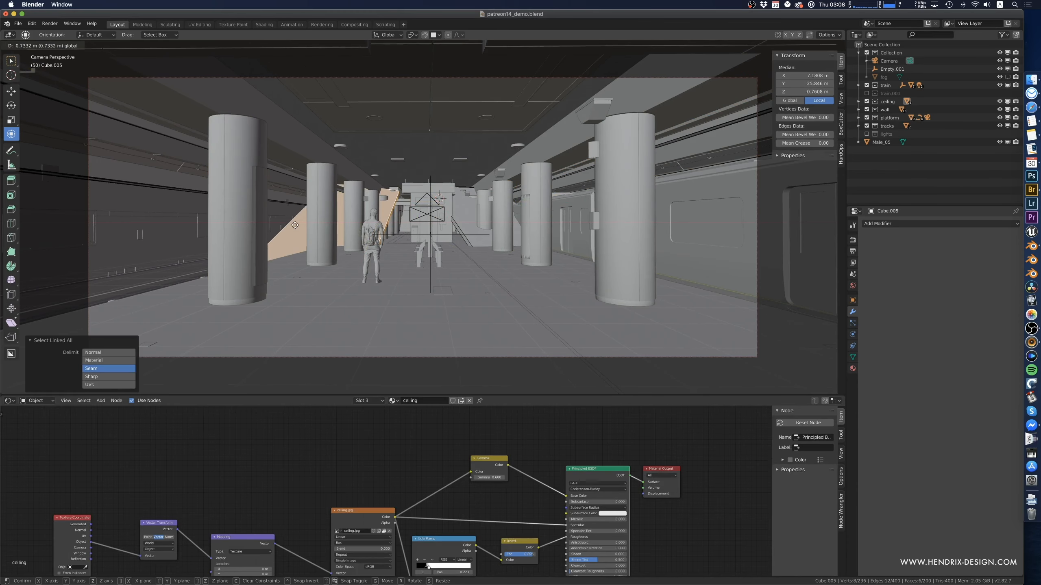
pyautogui.click(393, 225)
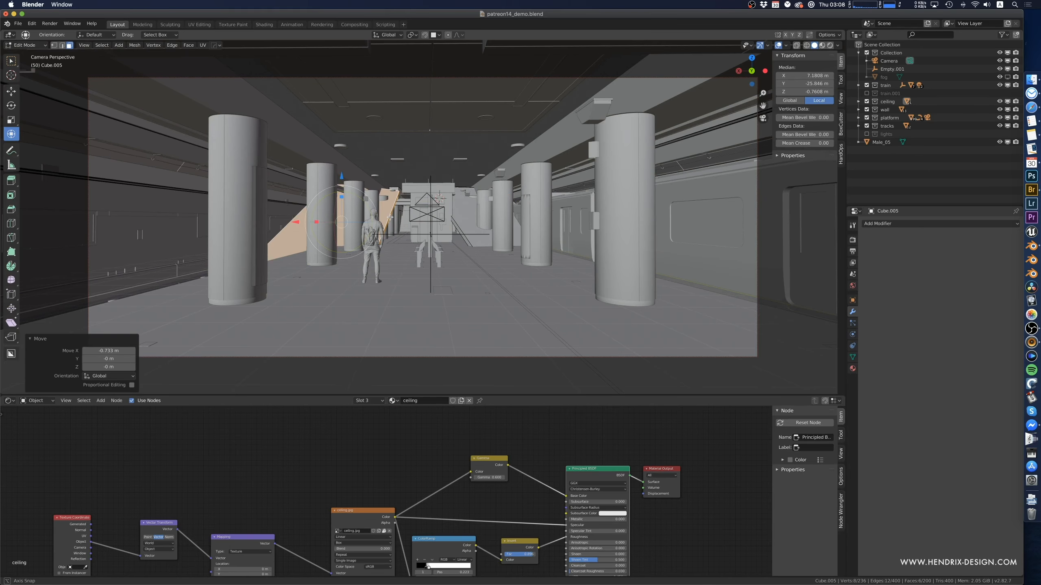
pyautogui.moveTo(388, 216); pyautogui.dragTo(390, 225, button='middle')
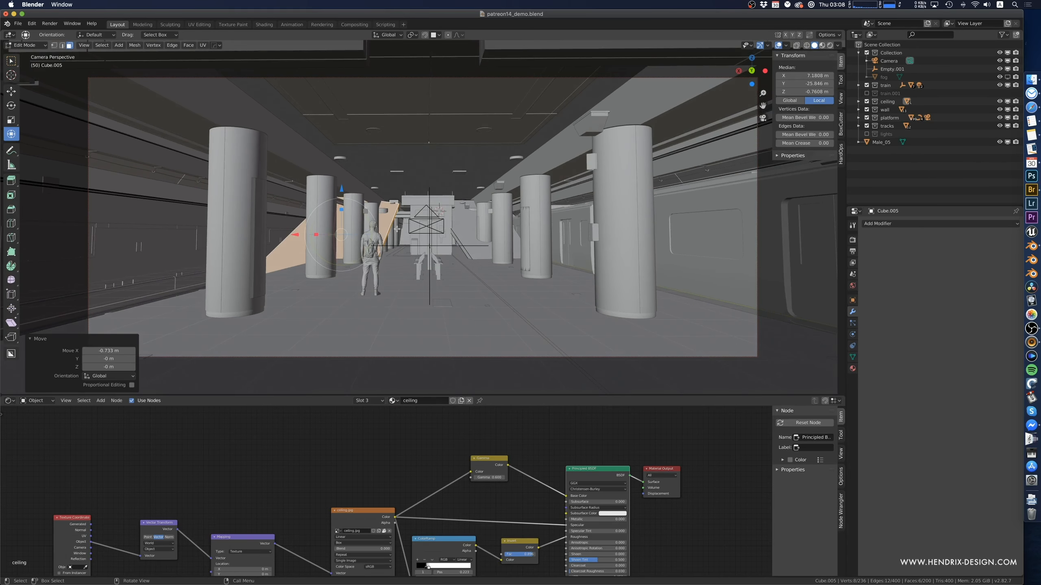
# - Leave mesh editing and move the man −0.296 m along X and 2.51 m along Y, closer to the camera
pyautogui.press('Tab')
pyautogui.click(380, 262)
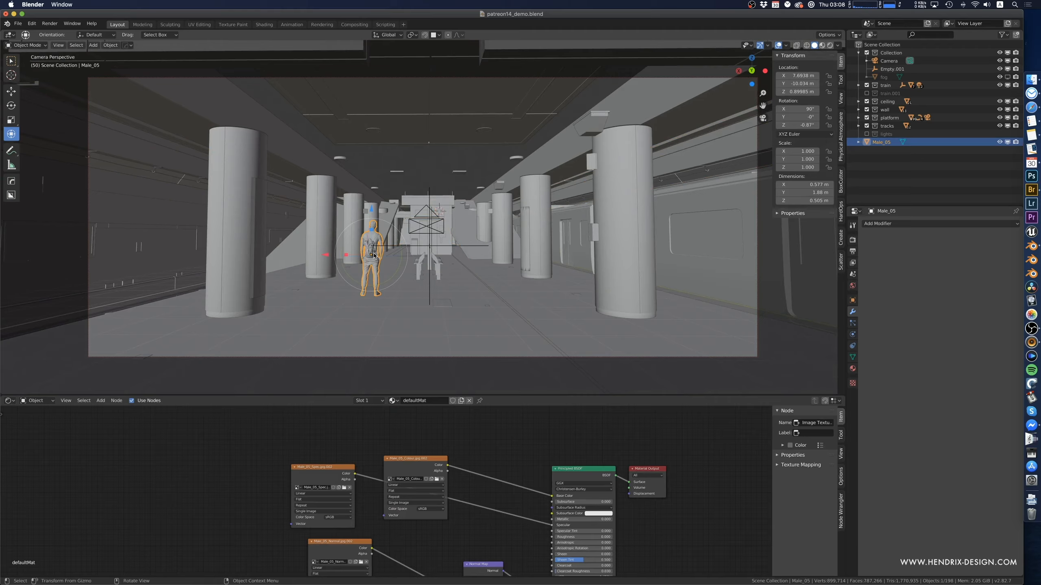
pyautogui.press('g')
pyautogui.click(366, 221)
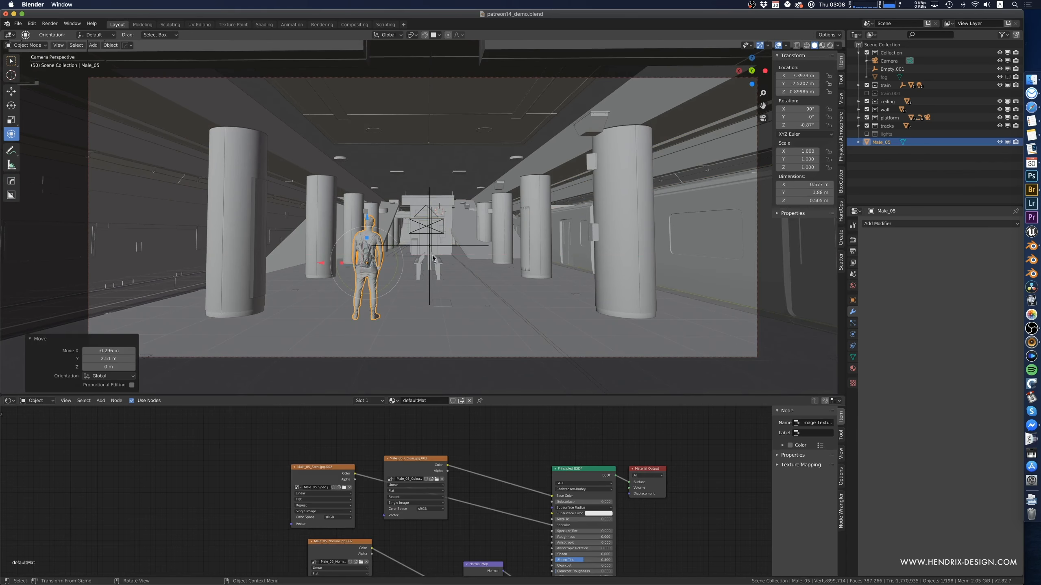
pyautogui.keyDown('shift'); pyautogui.moveTo(435, 257); pyautogui.dragTo(564, 264, button='middle'); pyautogui.keyUp('shift')
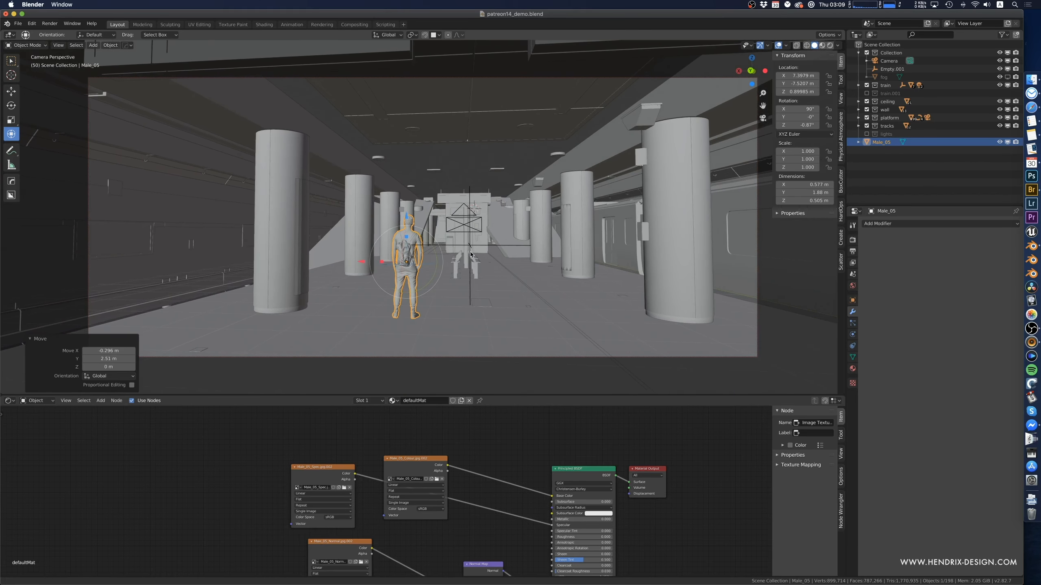
# - Apply both Array modifiers and the Mirror modifier on the overhead ceiling panels object, Cube.003
pyautogui.click(463, 224)
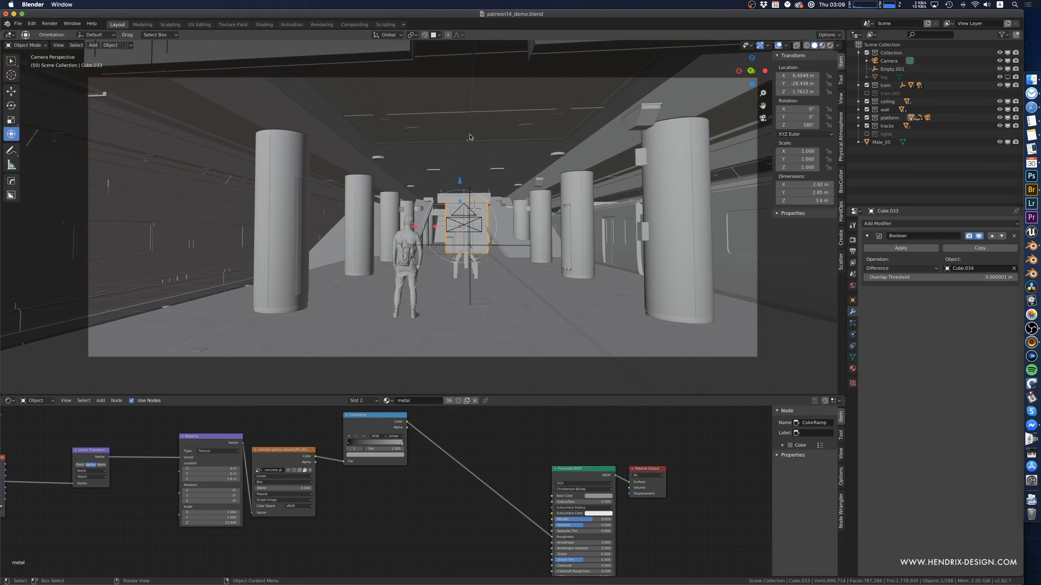
pyautogui.click(389, 192)
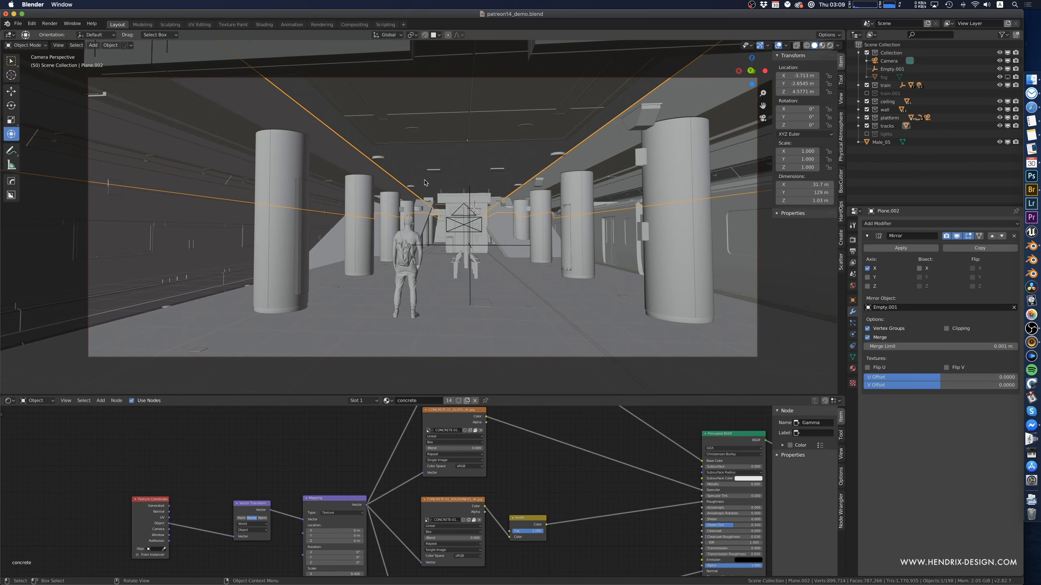
pyautogui.click(440, 125)
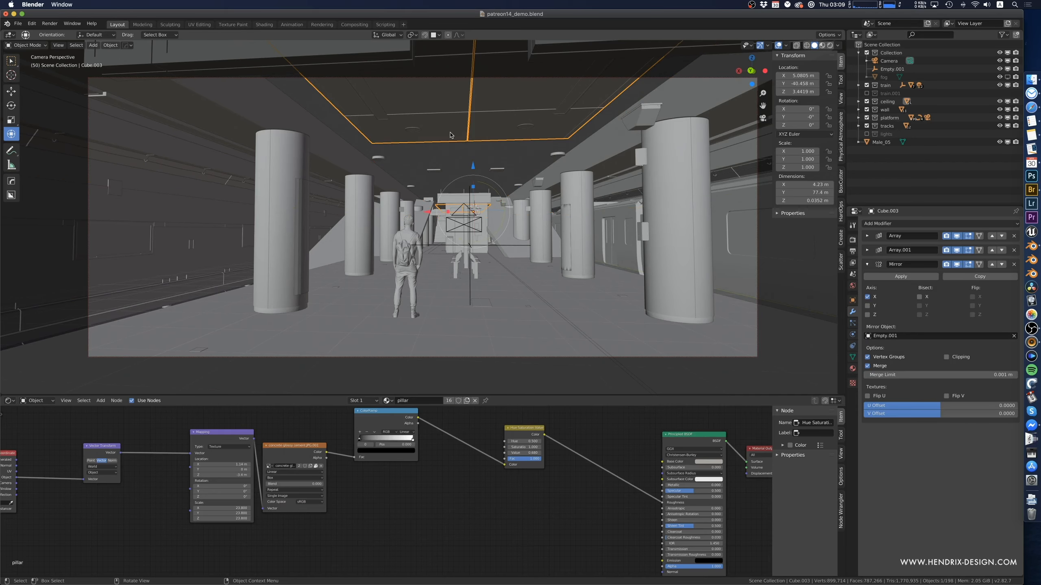
pyautogui.press('Tab')
pyautogui.press('Tab')
pyautogui.click(866, 237)
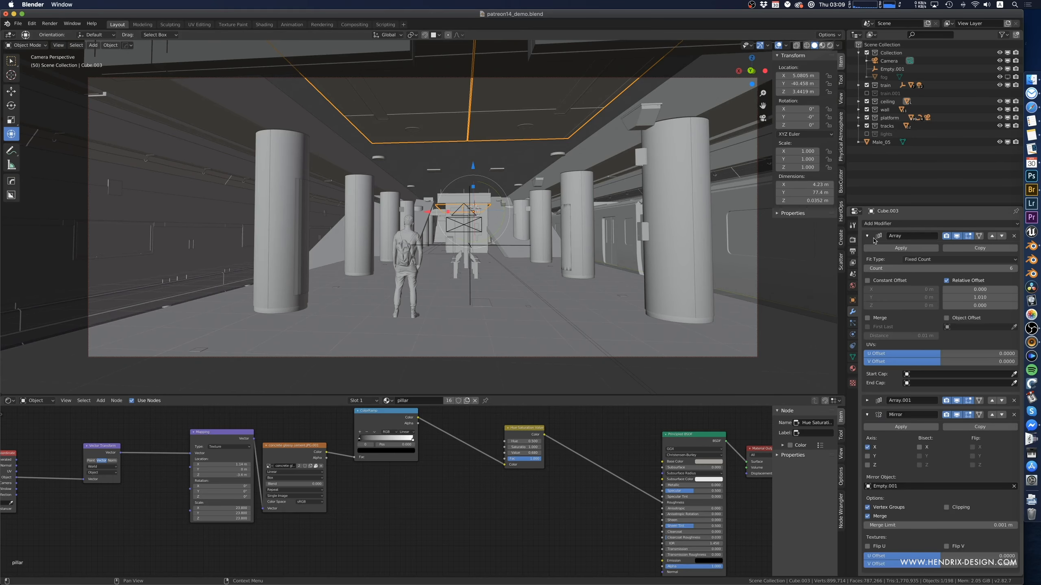
pyautogui.click(914, 248)
pyautogui.click(866, 238)
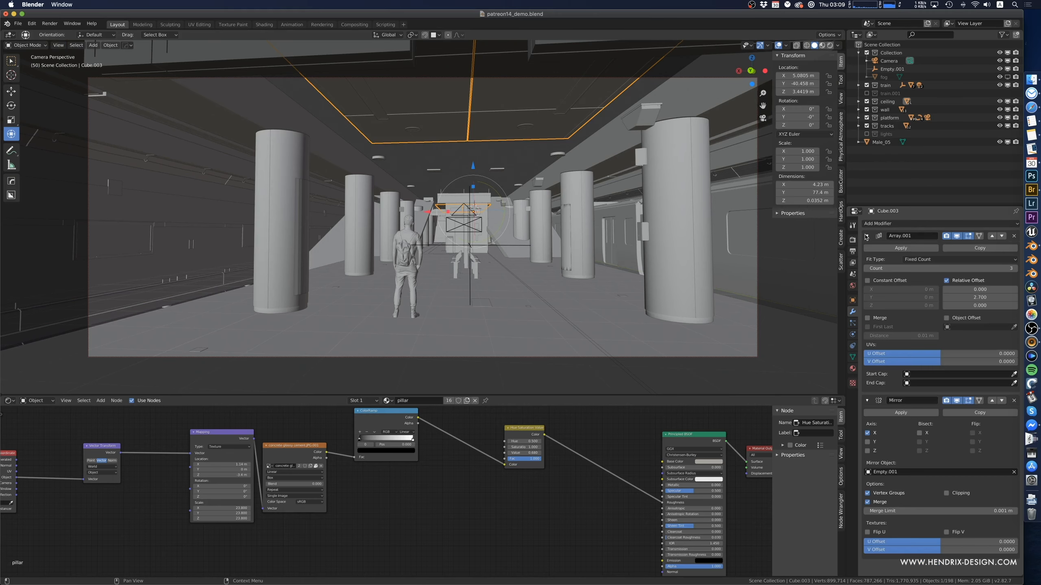
pyautogui.click(911, 248)
pyautogui.click(914, 250)
# - Enter mesh editing on the ceiling panels and select one entire linked panel ahead of the camera
pyautogui.press('Tab')
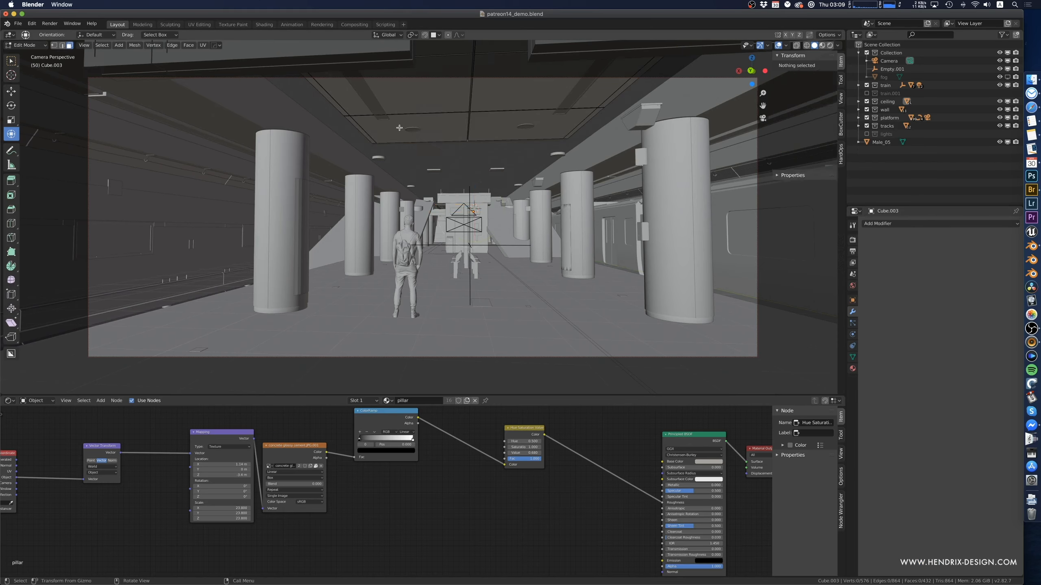
pyautogui.click(428, 128)
pyautogui.hotkey('ctrl', 'l')
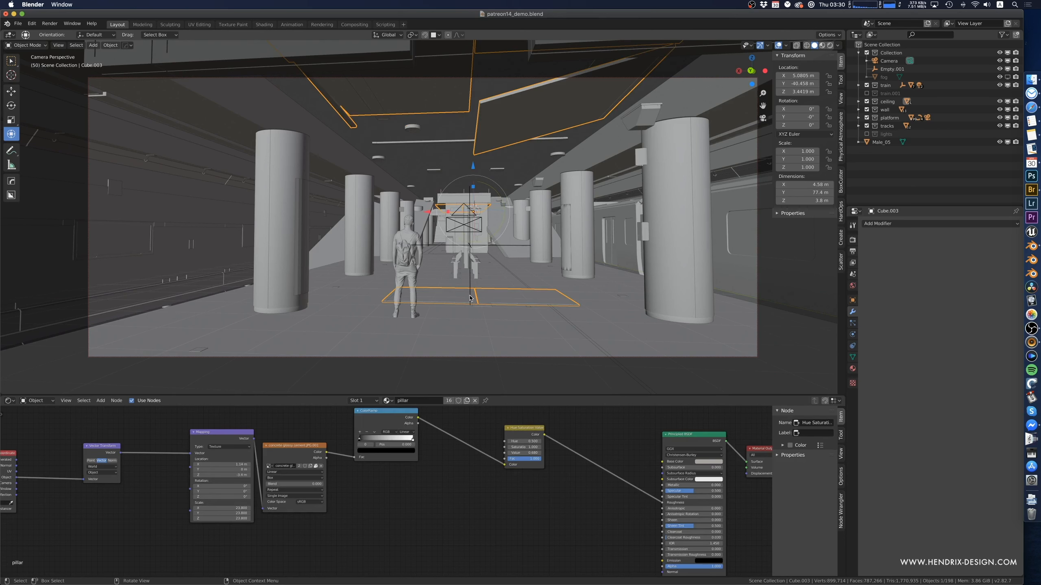
# - Enter mesh editing on Cube.003 and select both linked halves of the panel lying on the platform floor beside the man
pyautogui.press('Tab')
pyautogui.click(484, 296)
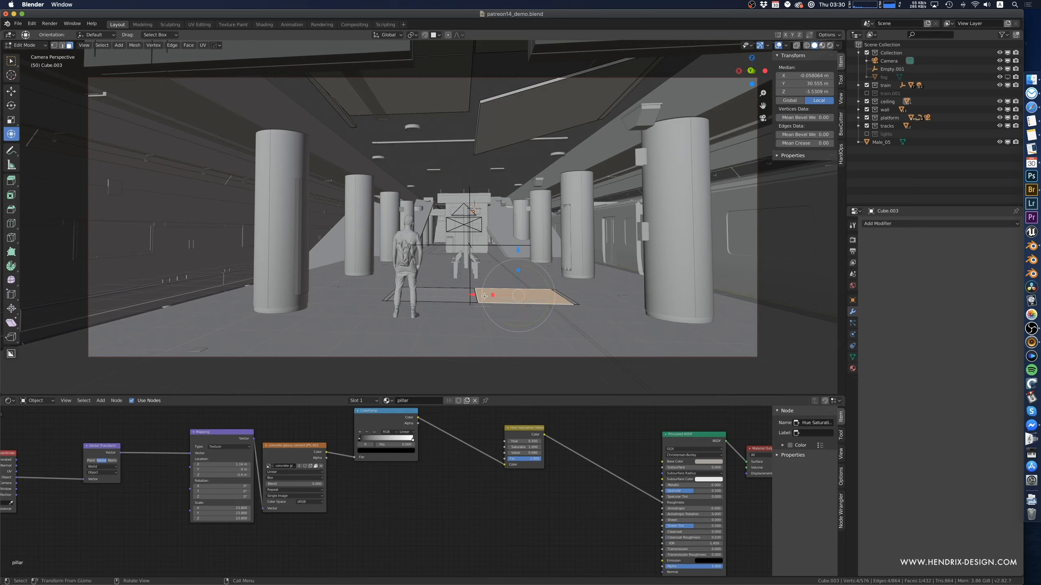
pyautogui.hotkey('ctrl', 'l')
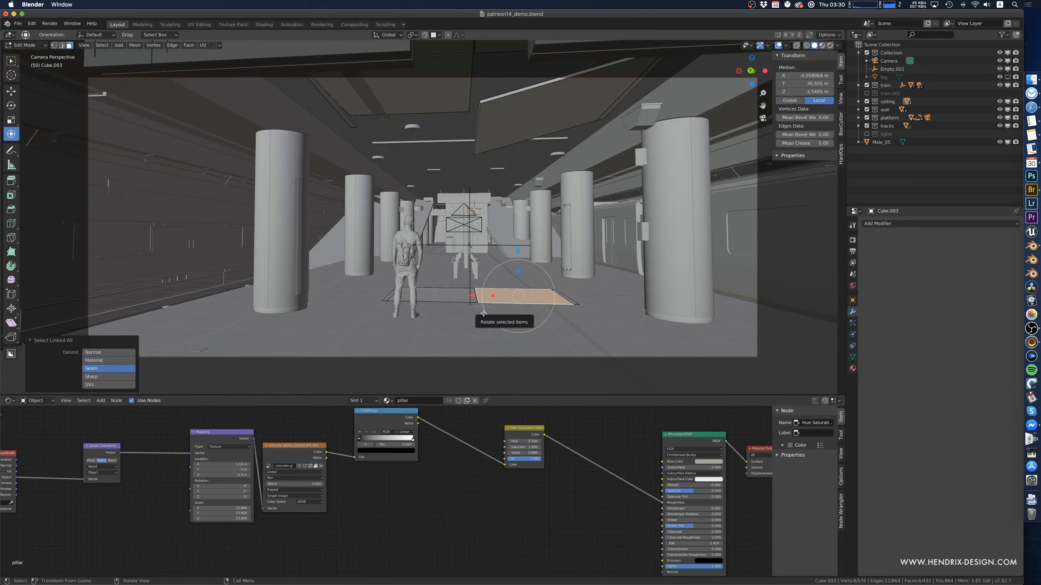
pyautogui.press('b')
pyautogui.moveTo(366, 280); pyautogui.dragTo(595, 319)
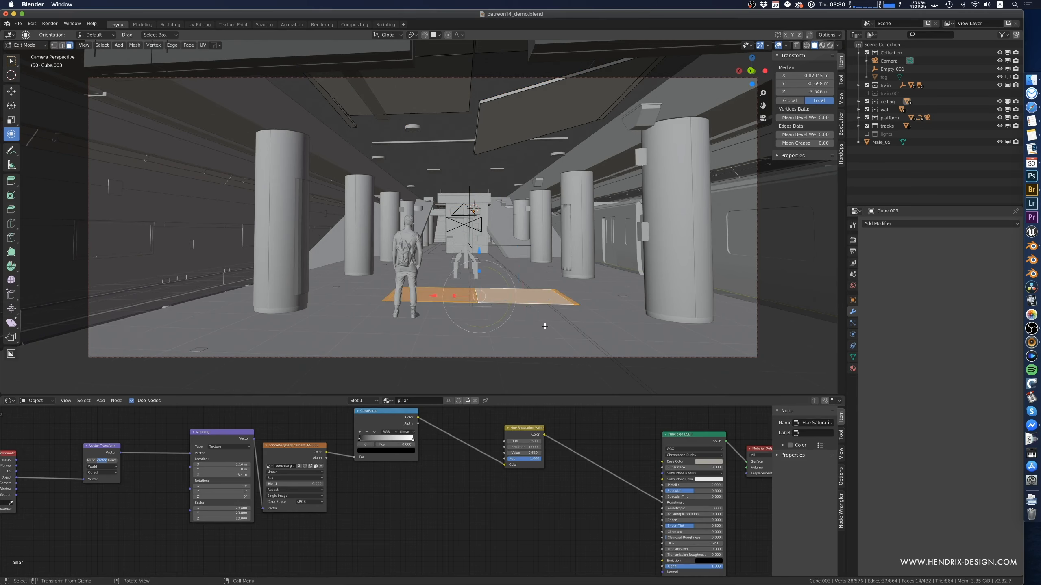
pyautogui.hotkey('ctrl', 'l')
# - Raise the fallen floor panel 0.133 m along Z and rotate it 14.7° about Z
pyautogui.press('g')
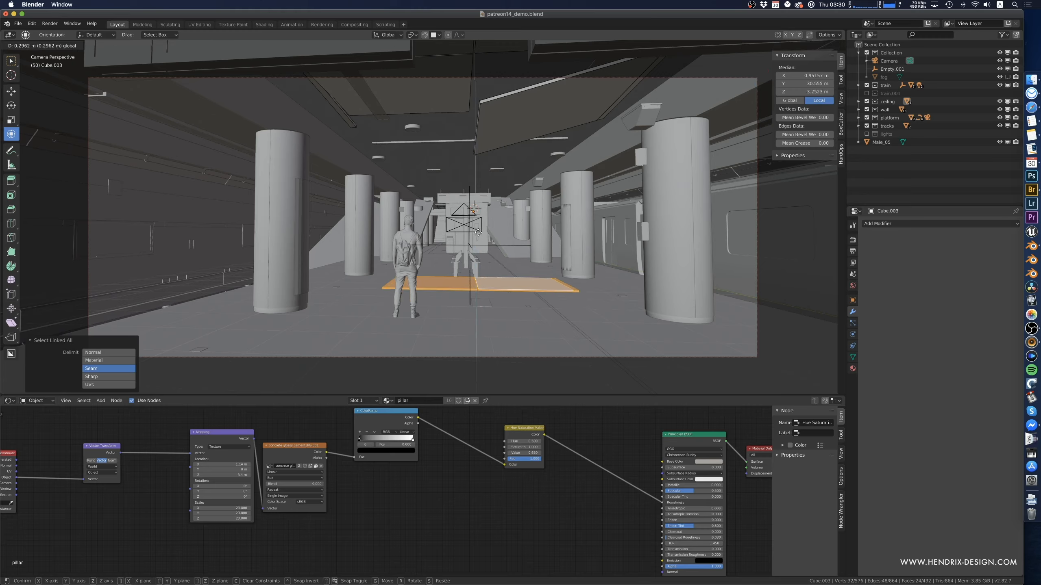
pyautogui.click(477, 254)
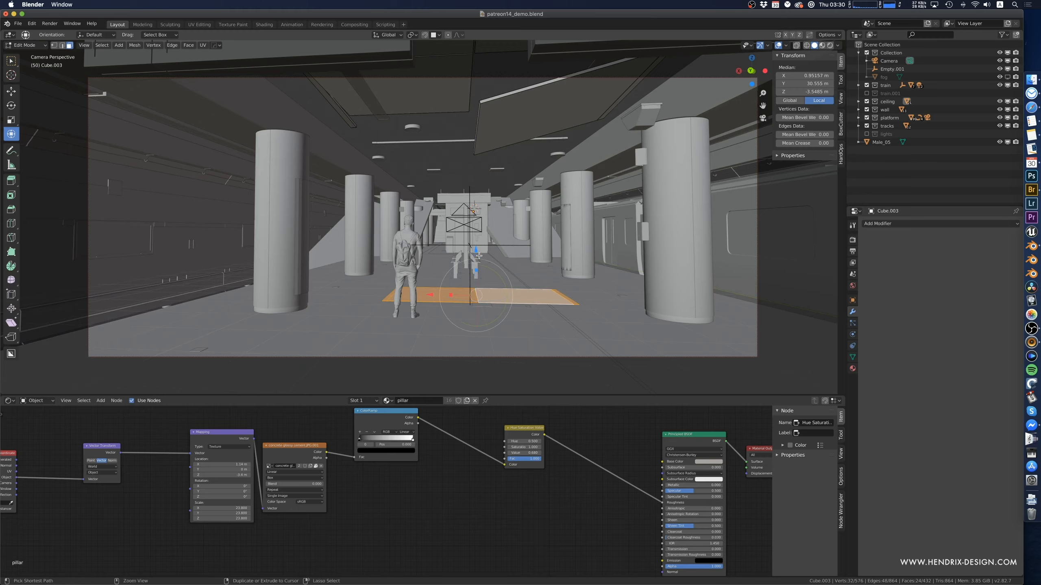
pyautogui.press('g')
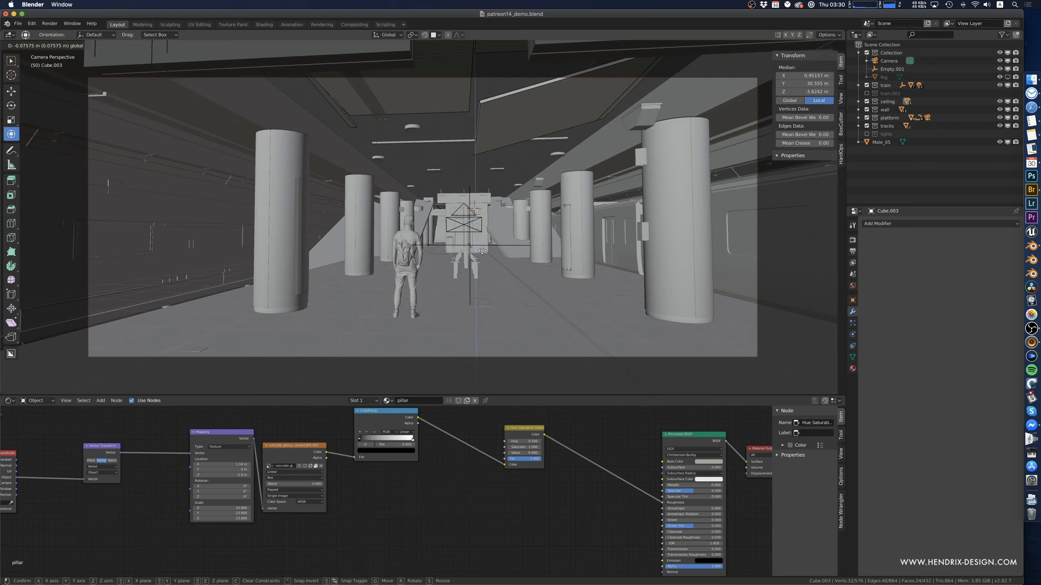
pyautogui.click(478, 271)
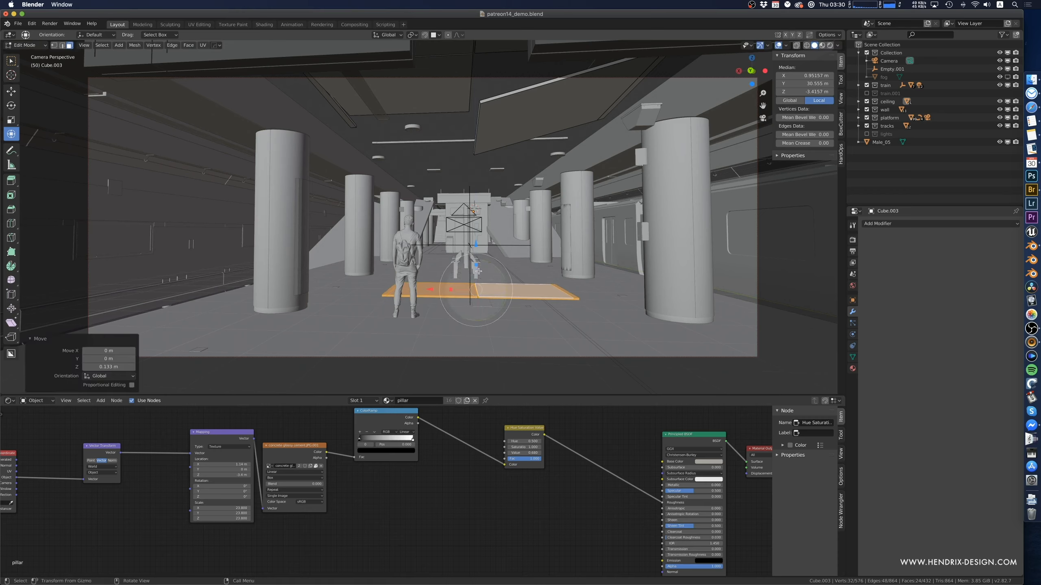
pyautogui.press('r')
pyautogui.press('z')
pyautogui.click(476, 244)
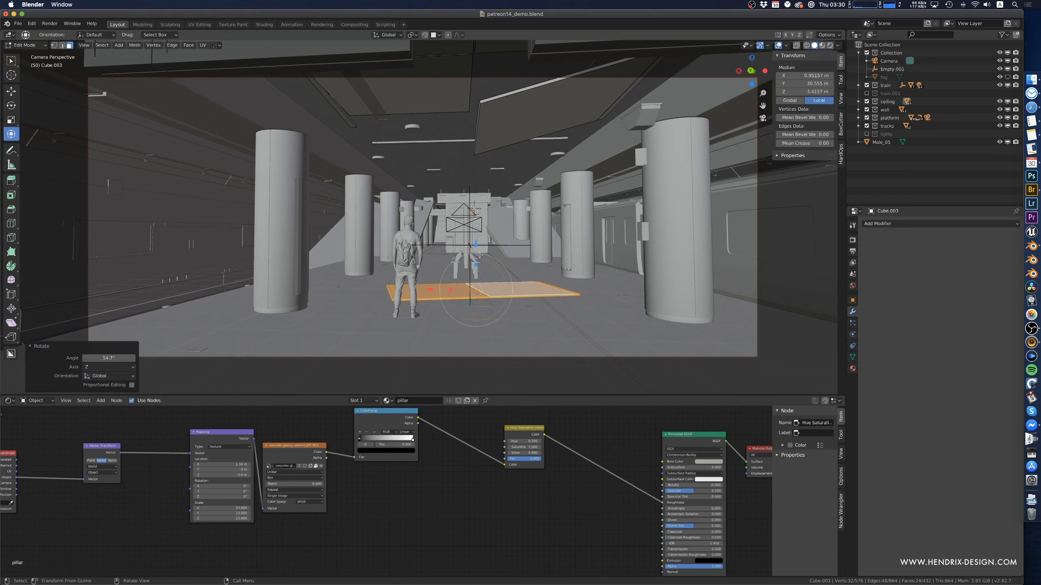
# - Move the fallen panel −0.655 m along X and 2.84 m along Y towards the camera, and lower it 0.0716 m
pyautogui.press('g')
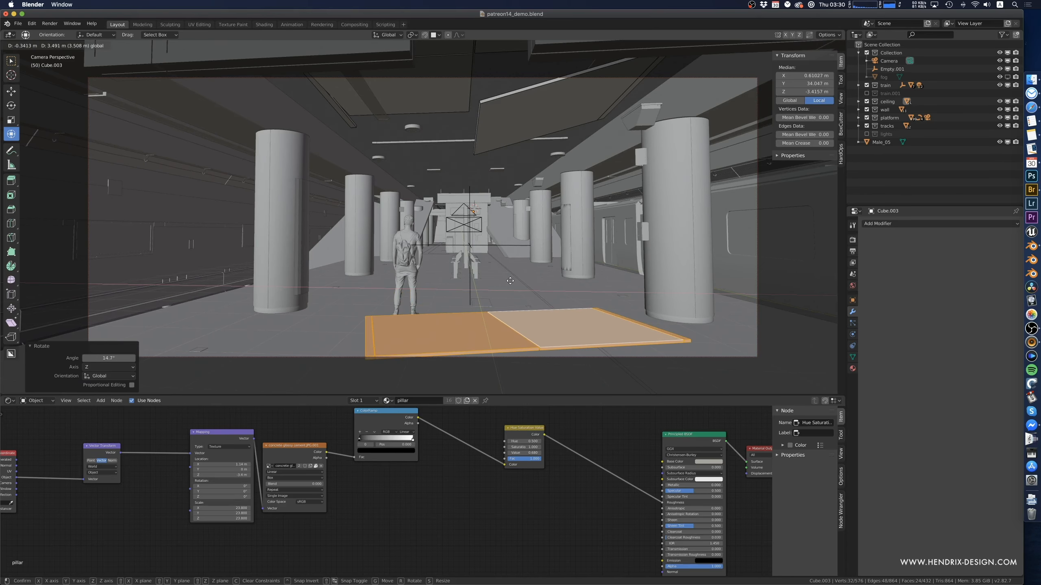
pyautogui.click(545, 287)
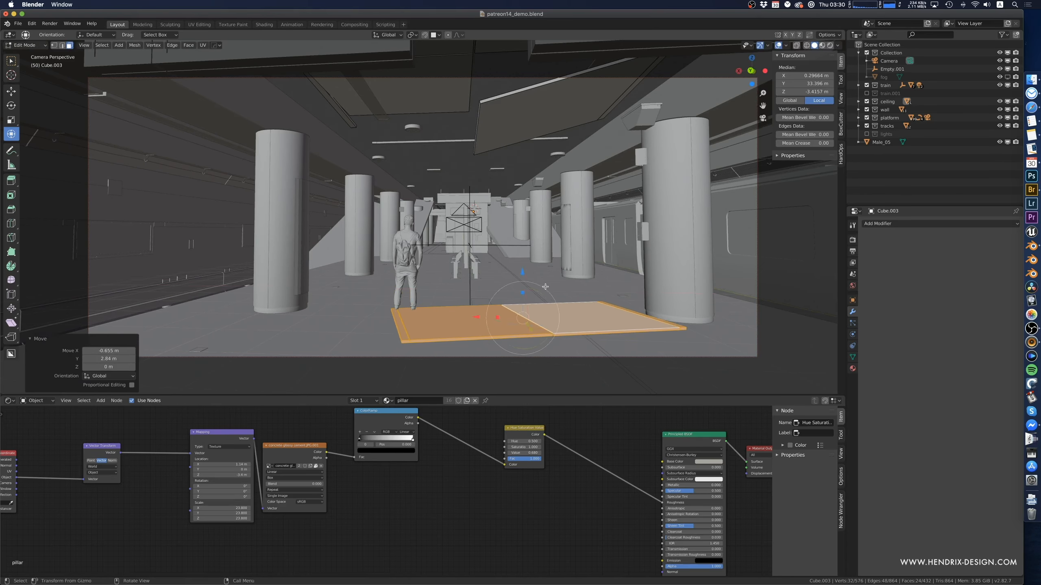
pyautogui.moveTo(526, 274); pyautogui.dragTo(525, 280)
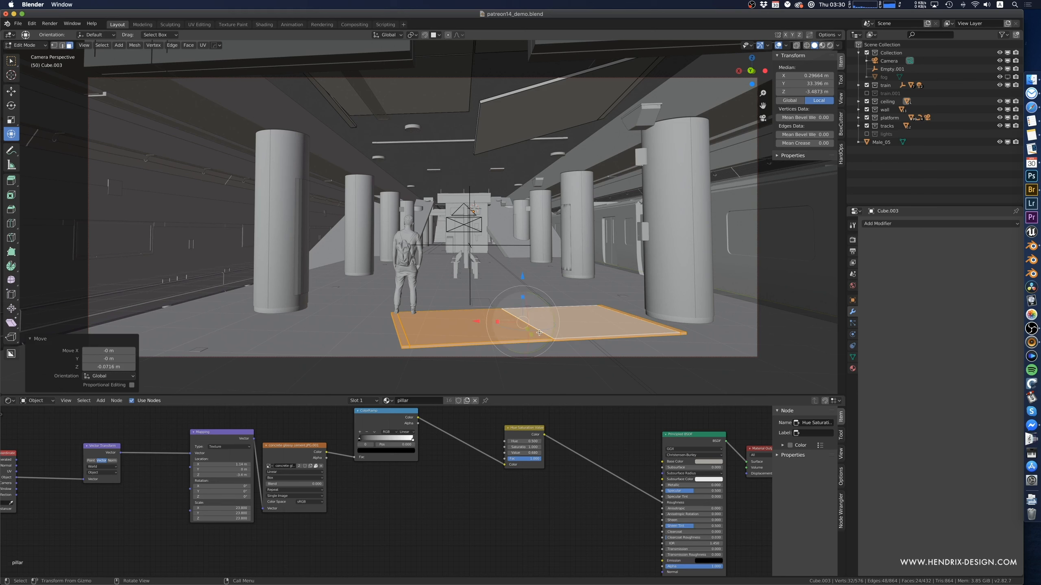
# - Select only the linked half of the fallen panel nearer the large pillar and tilt it 41.6° about Y
pyautogui.click(575, 327)
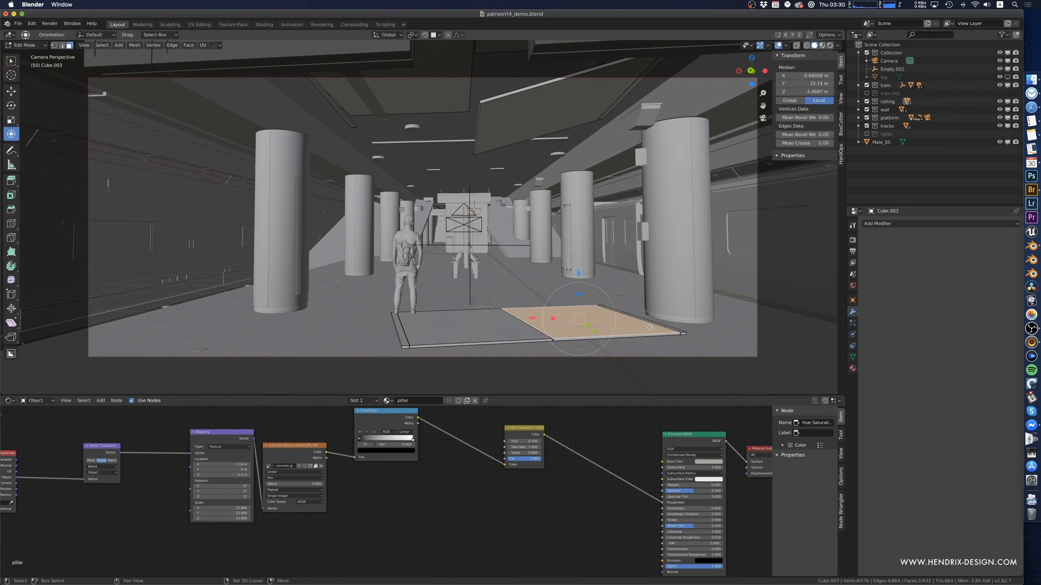
pyautogui.keyDown('shift'); pyautogui.click(666, 326); pyautogui.keyUp('shift')
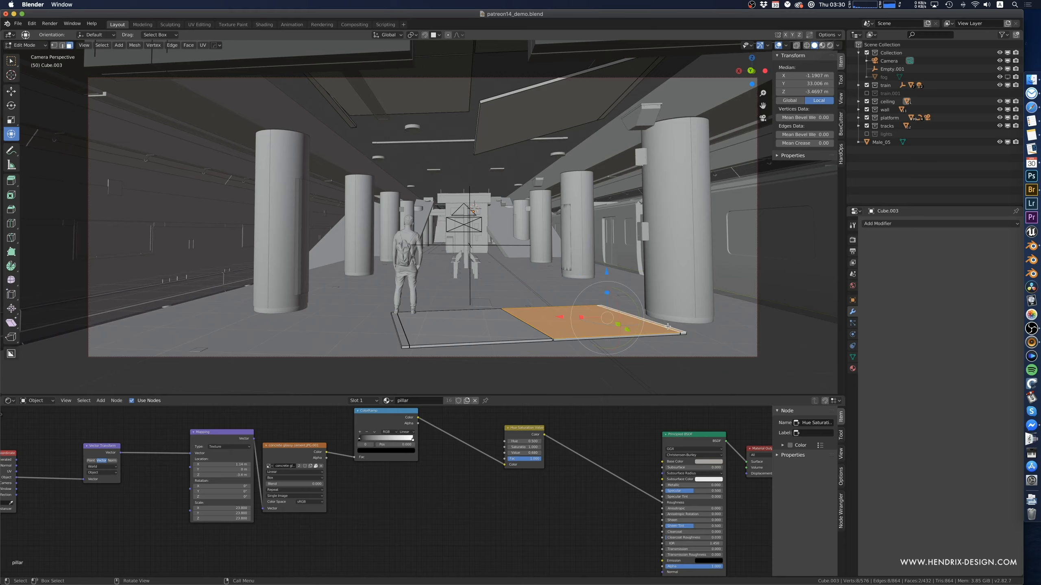
pyautogui.hotkey('ctrl', 'l')
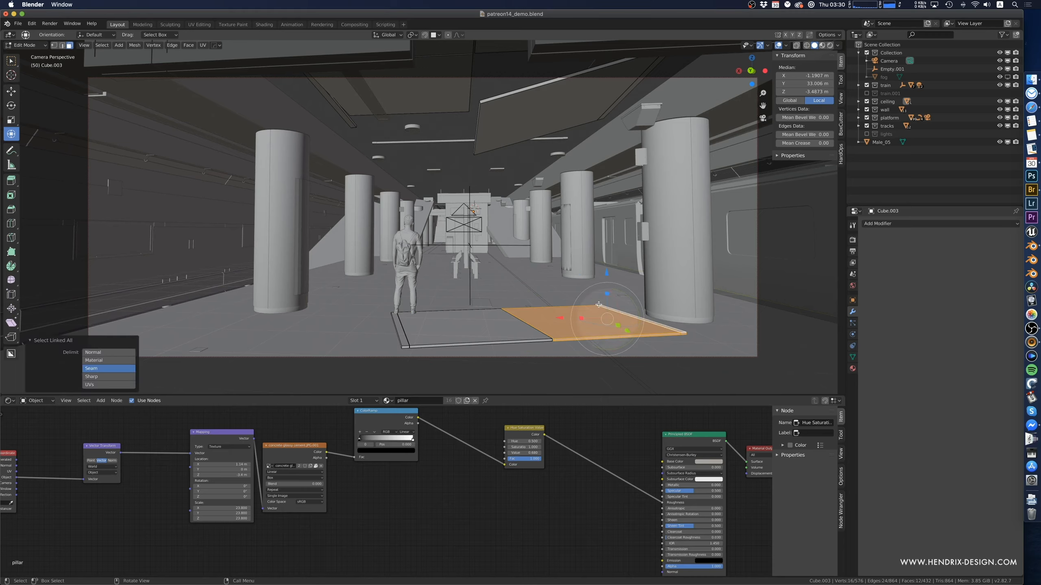
pyautogui.press('r')
pyautogui.press('r')
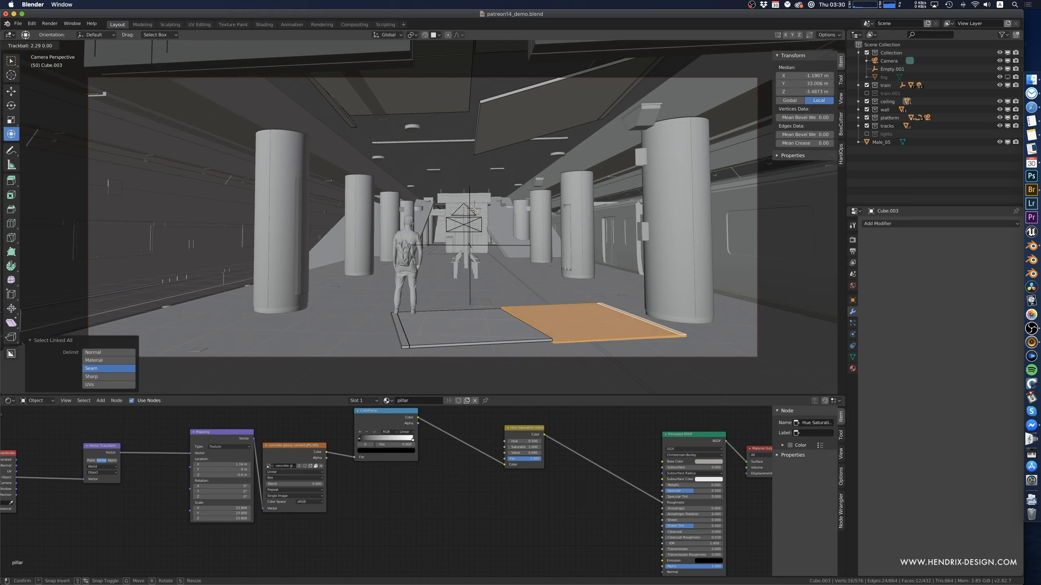
pyautogui.click(601, 308)
pyautogui.press('r')
pyautogui.press('y')
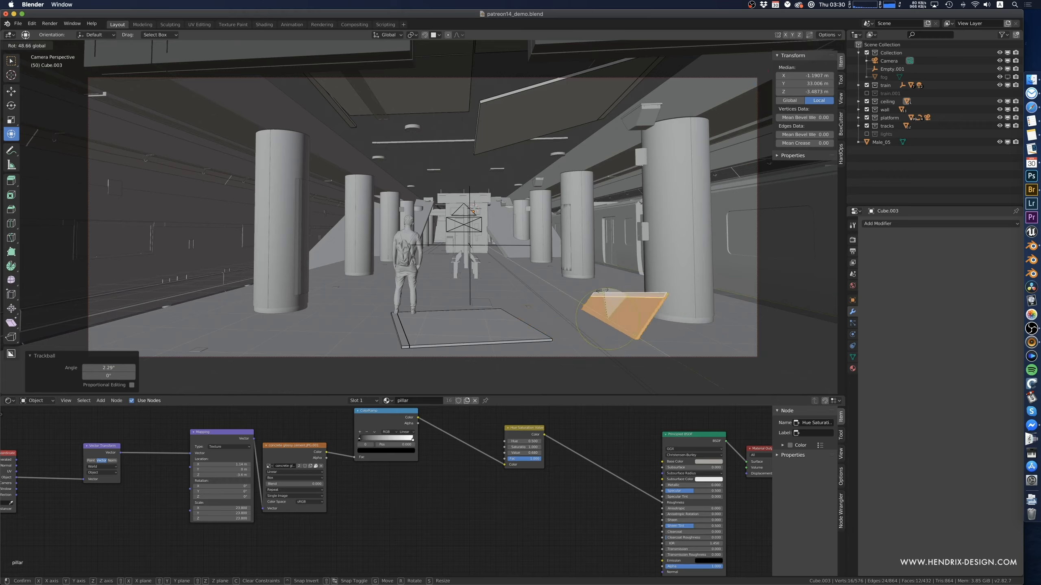
pyautogui.click(606, 273)
# - Raise the tilted panel 0.752 m along Z and shift it −0.408 m along X and 0.0744 m along Y towards the pillar
pyautogui.press('g')
pyautogui.press('z')
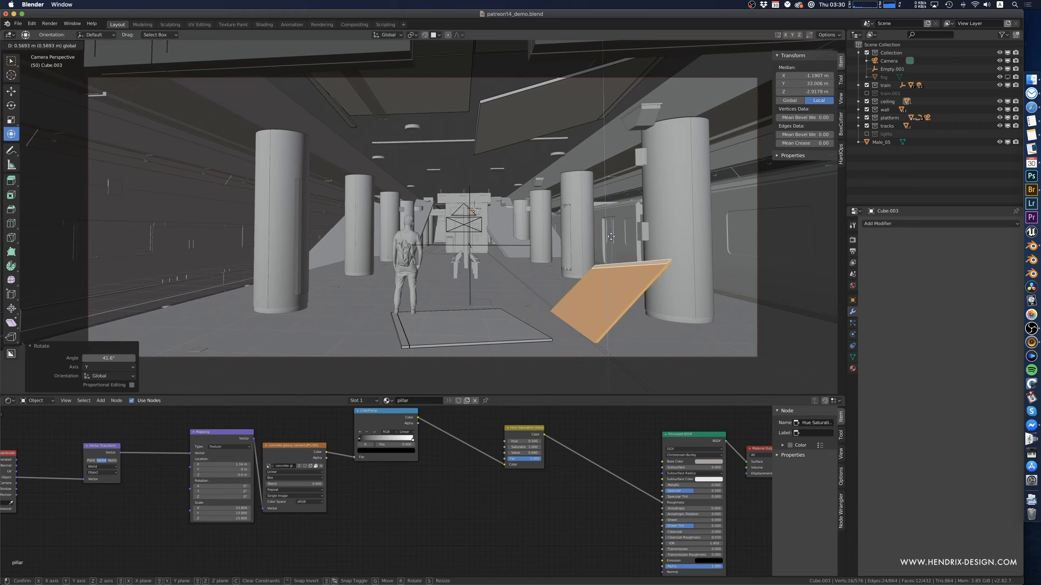
pyautogui.click(611, 233)
pyautogui.press('g')
pyautogui.hotkey('shift', 'z')
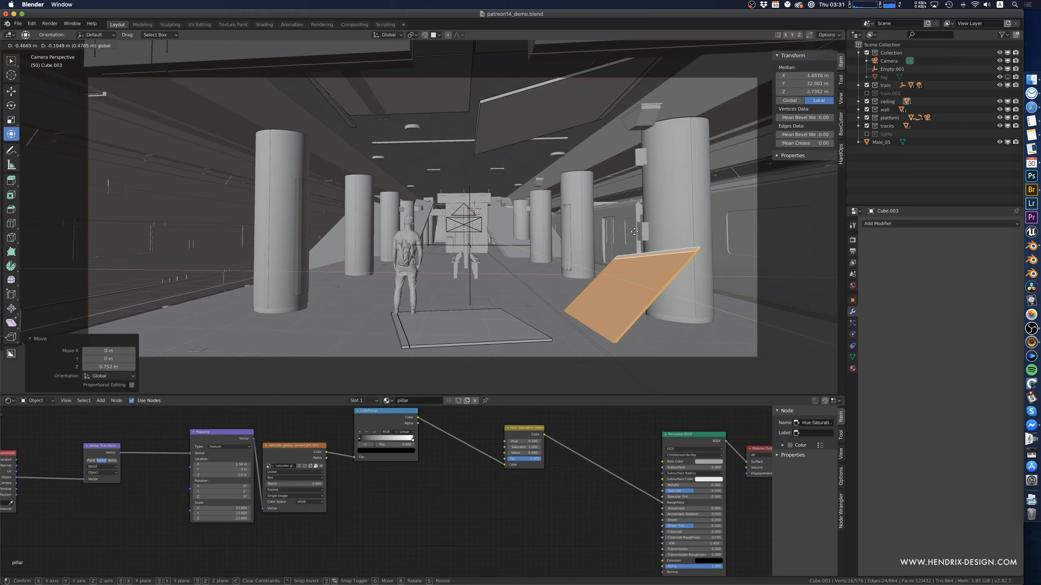
pyautogui.click(629, 339)
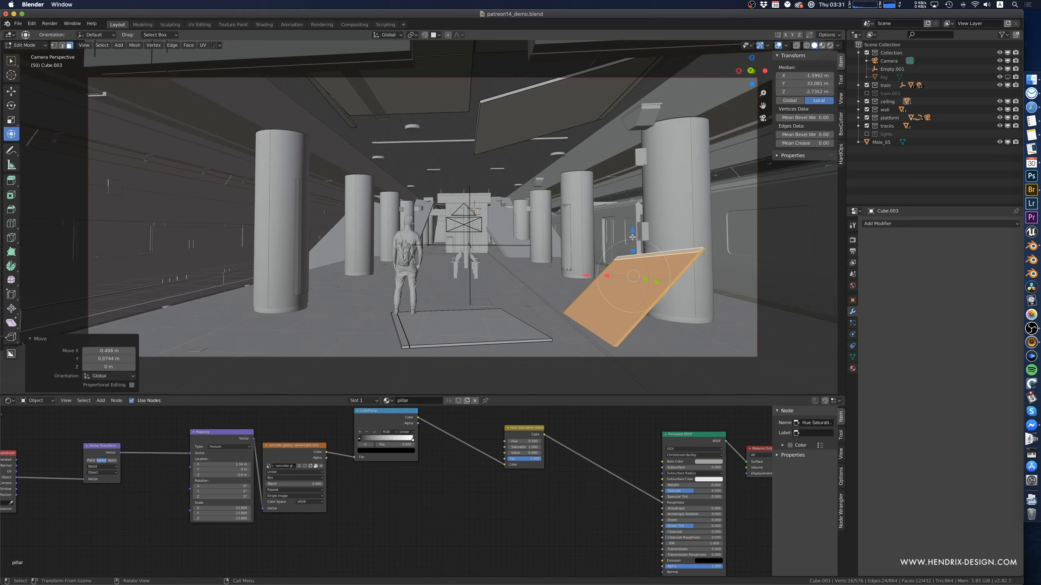
pyautogui.press('g')
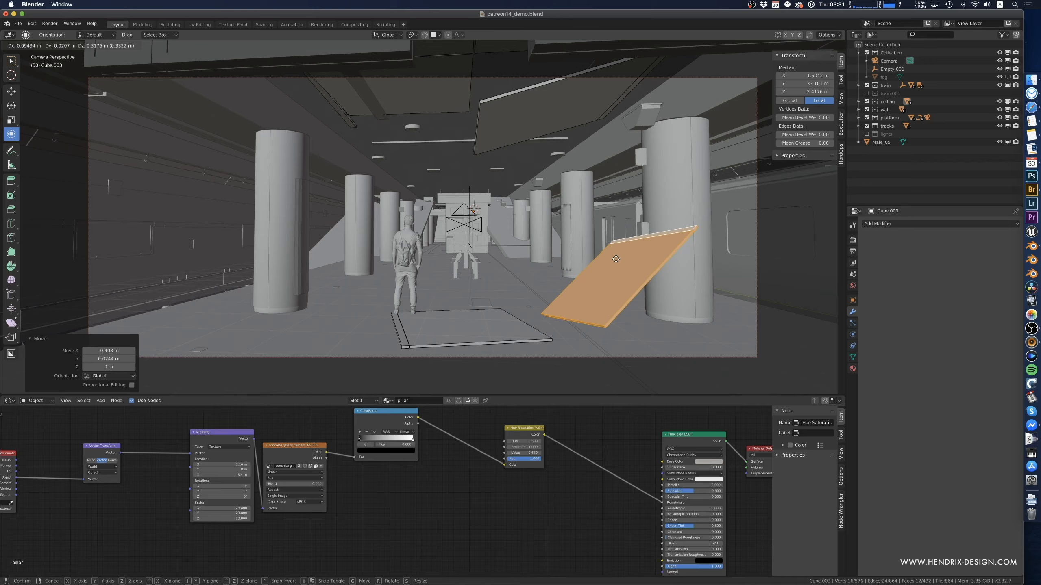
pyautogui.press('z')
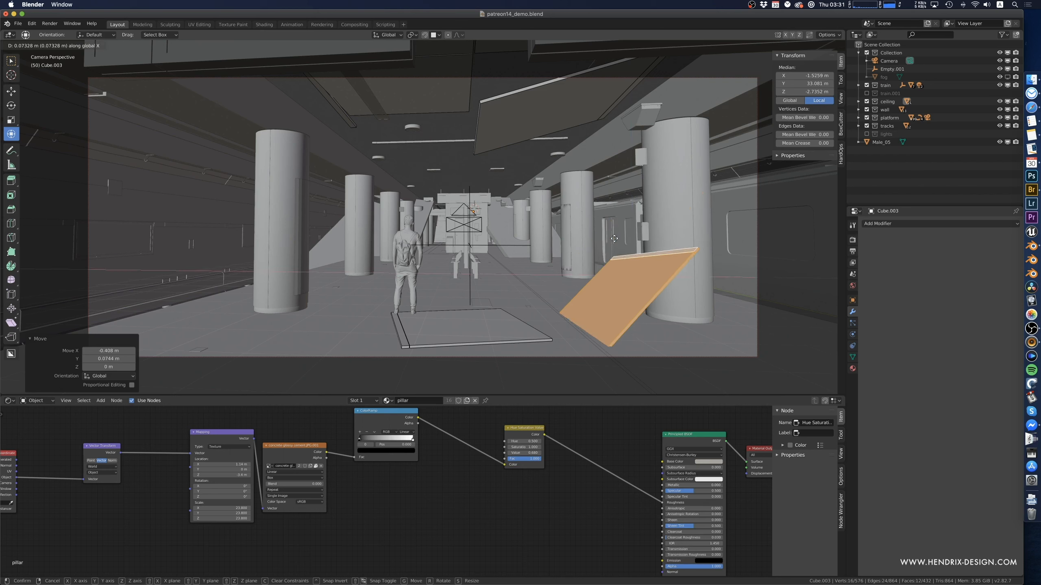
pyautogui.press('x')
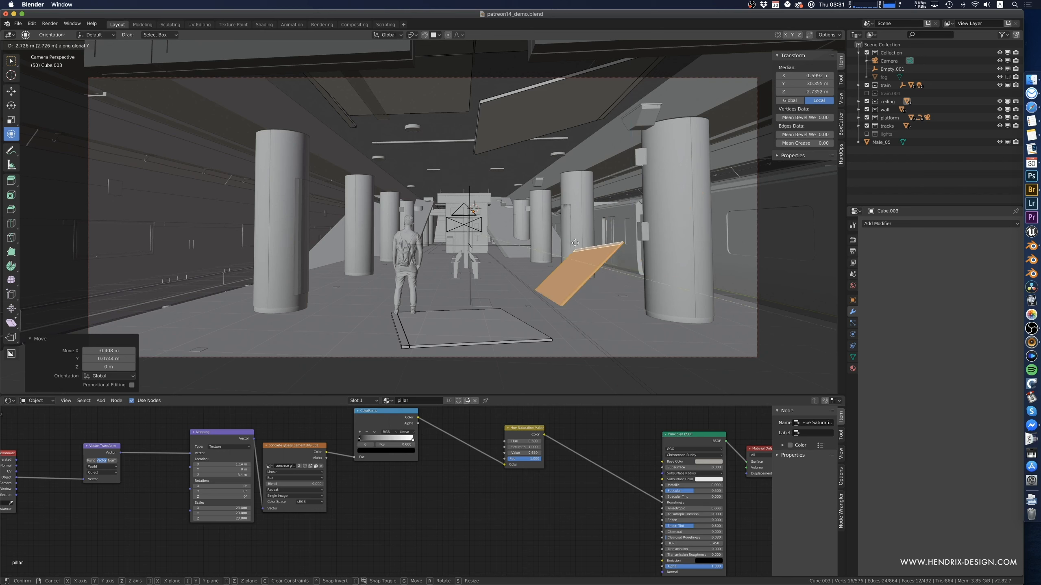
pyautogui.press('y')
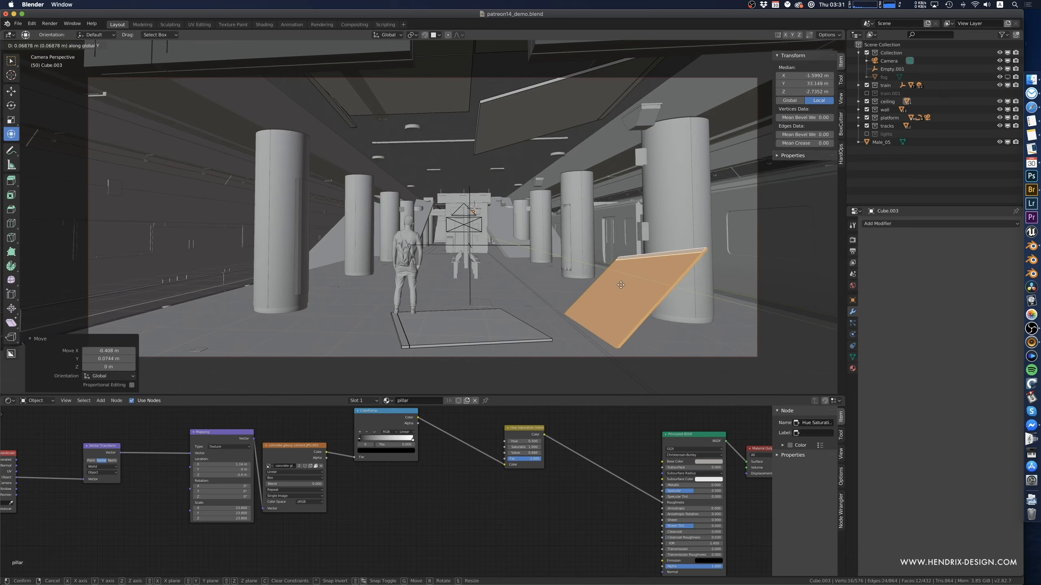
pyautogui.click(618, 285)
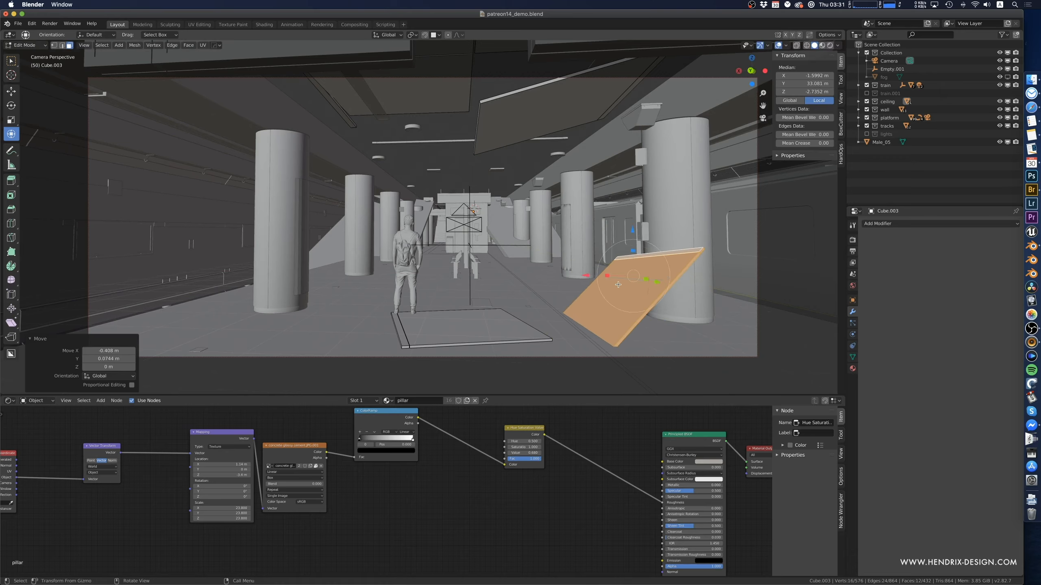
# - Rotate the tilted panel about Z and raise it 0.253 m
pyautogui.press('r')
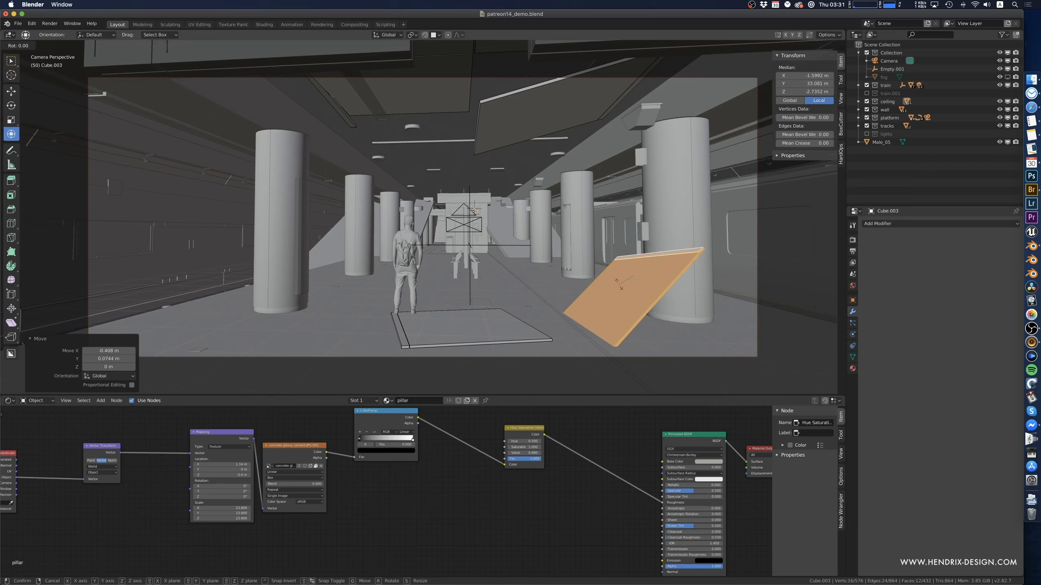
pyautogui.press('z')
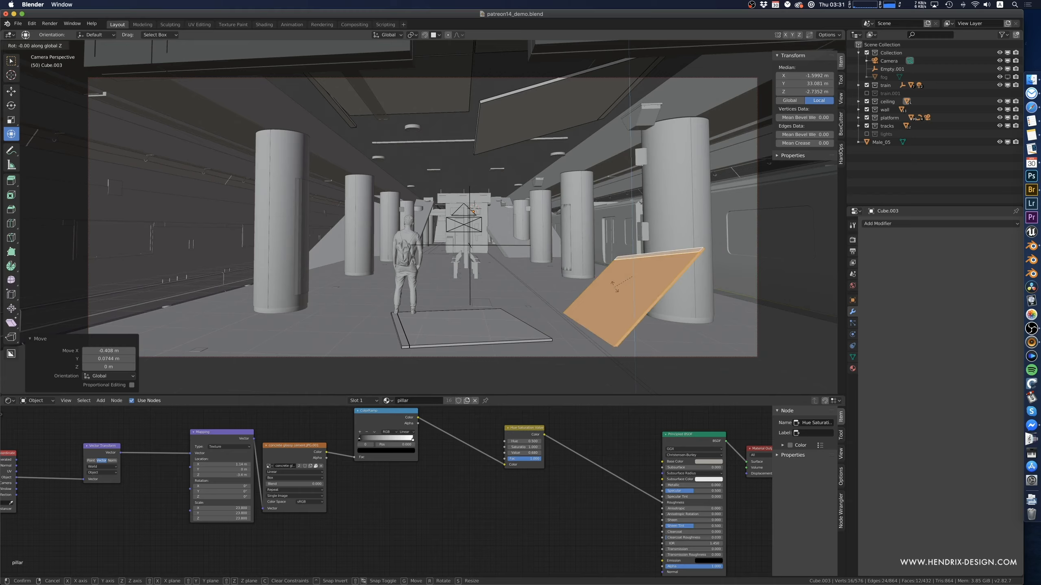
pyautogui.click(578, 301)
pyautogui.moveTo(635, 234)
pyautogui.mouseDown()
pyautogui.moveTo(636, 222)
pyautogui.moveTo(636, 234)
pyautogui.mouseUp()
# - Move the tilted panel −0.366 m along X and −0.482 m along Y against the pillar, and rotate it 2.58° about Y
pyautogui.press('g')
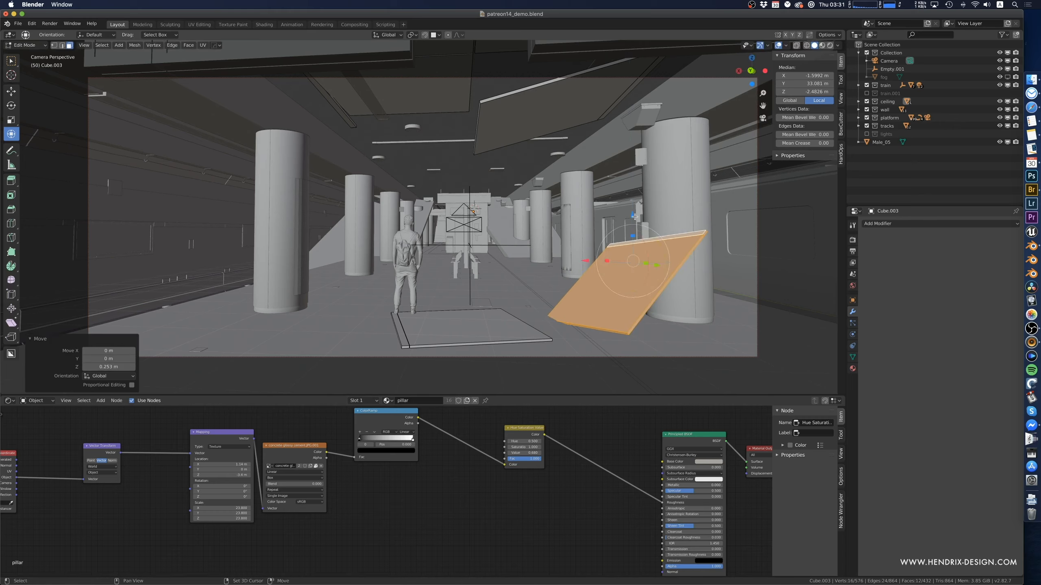
pyautogui.click(635, 250)
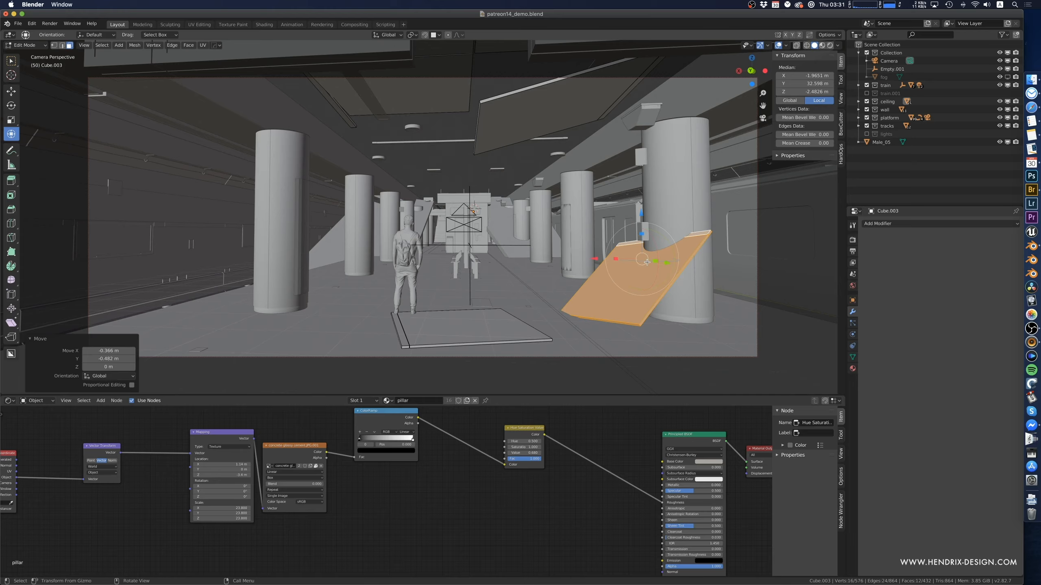
pyautogui.press('r')
pyautogui.press('y')
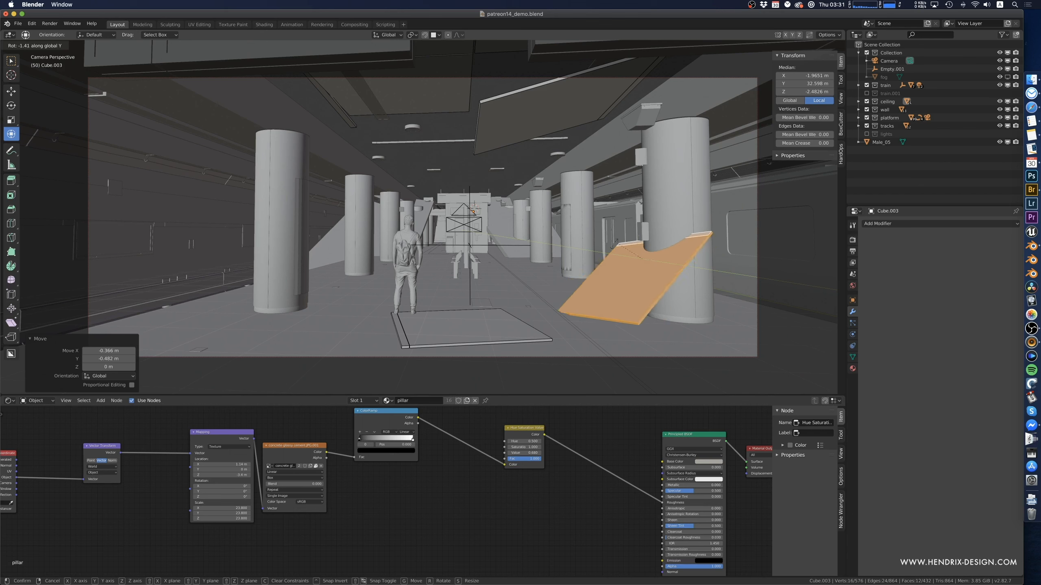
pyautogui.click(639, 295)
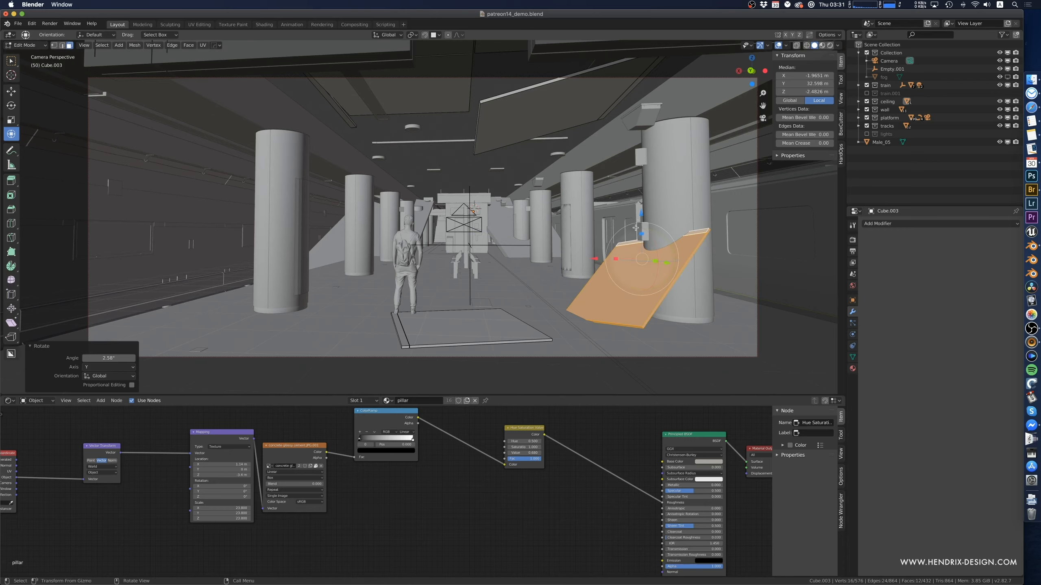
# - Leave mesh editing, select the long ceiling vents object, vent_long.001, and apply its Mirror and Array modifiers
pyautogui.click(397, 113)
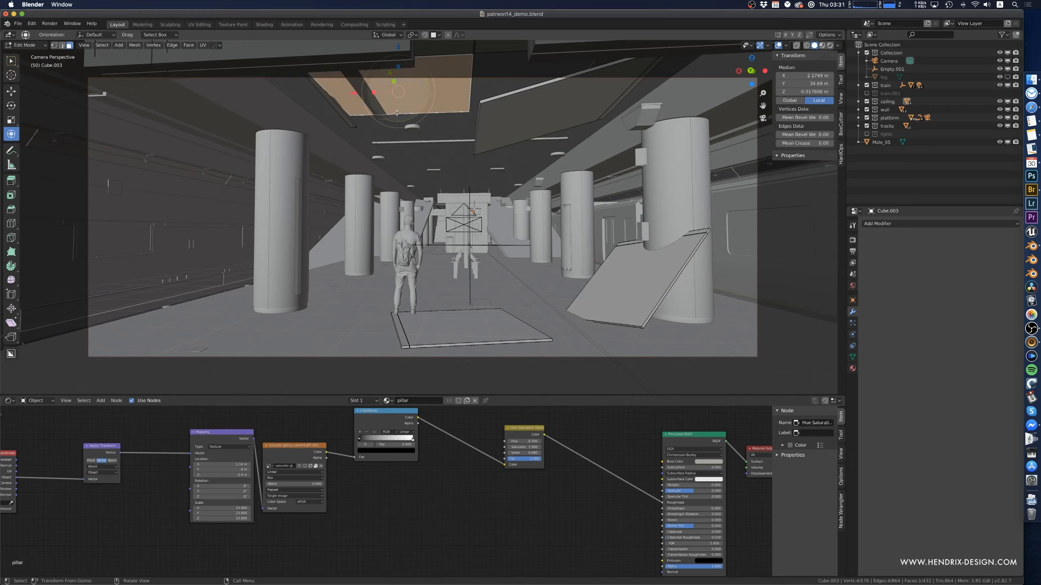
pyautogui.press('Tab')
pyautogui.click(383, 120)
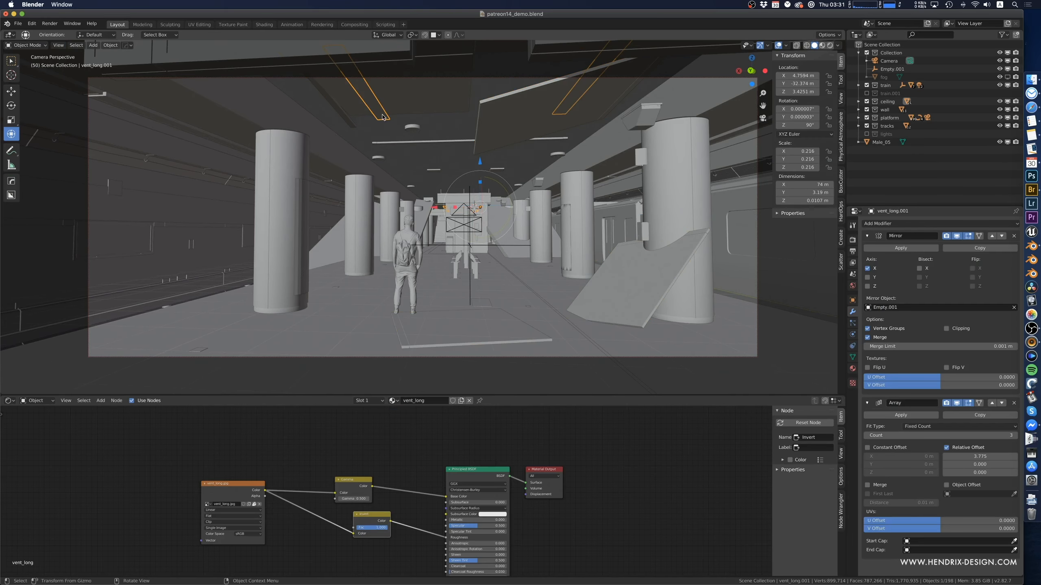
pyautogui.click(904, 249)
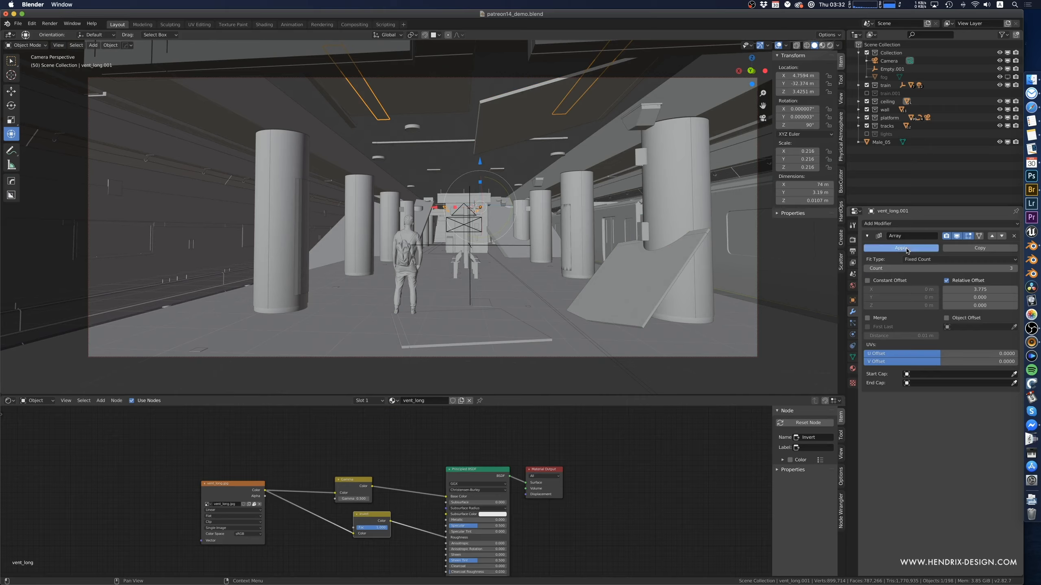
pyautogui.click(900, 248)
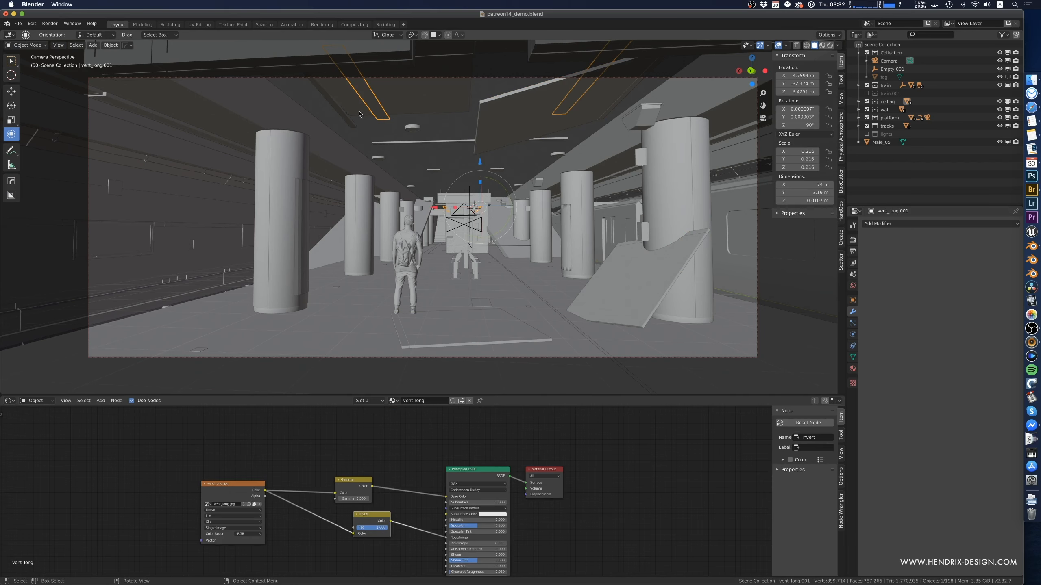
# - Edit the vent_long.001 mesh: rotate the whole near-left ceiling vent 17.7° about X and lower it 0.293 m along Z
pyautogui.press('Tab')
pyautogui.click(373, 110)
pyautogui.hotkey('ctrl', 'l')
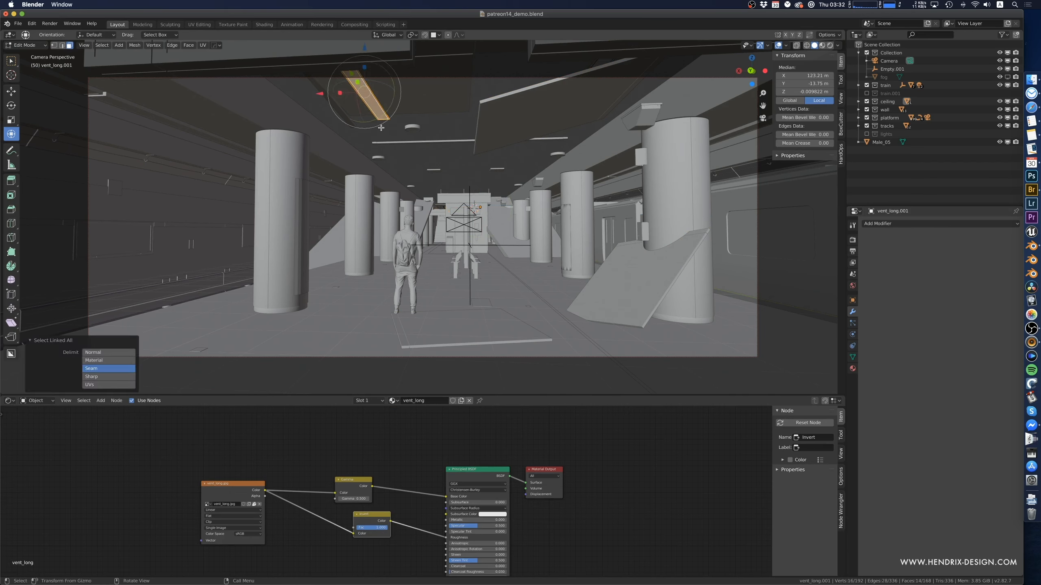
pyautogui.press('r')
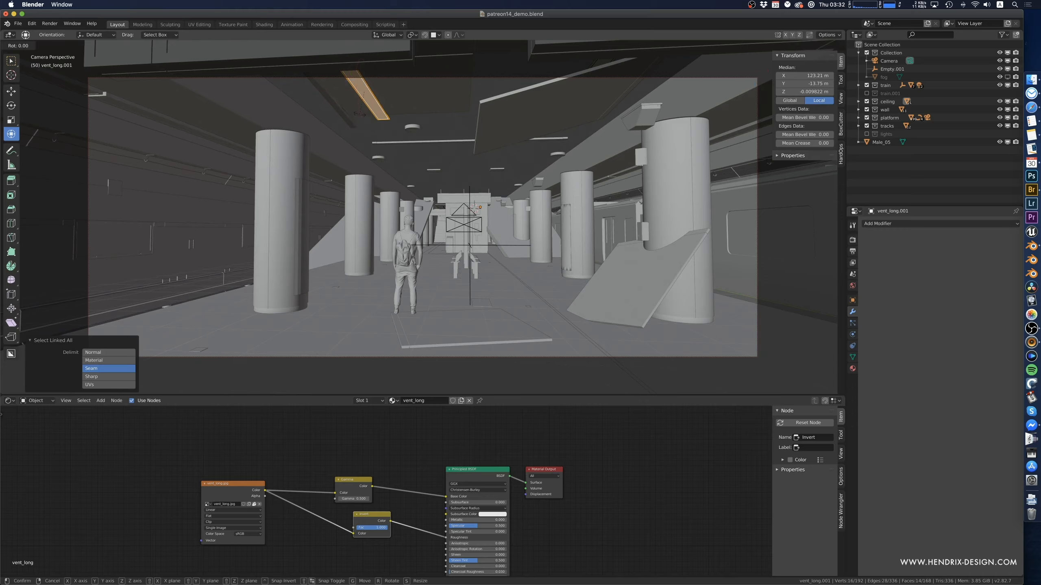
pyautogui.press('x')
pyautogui.click(371, 49)
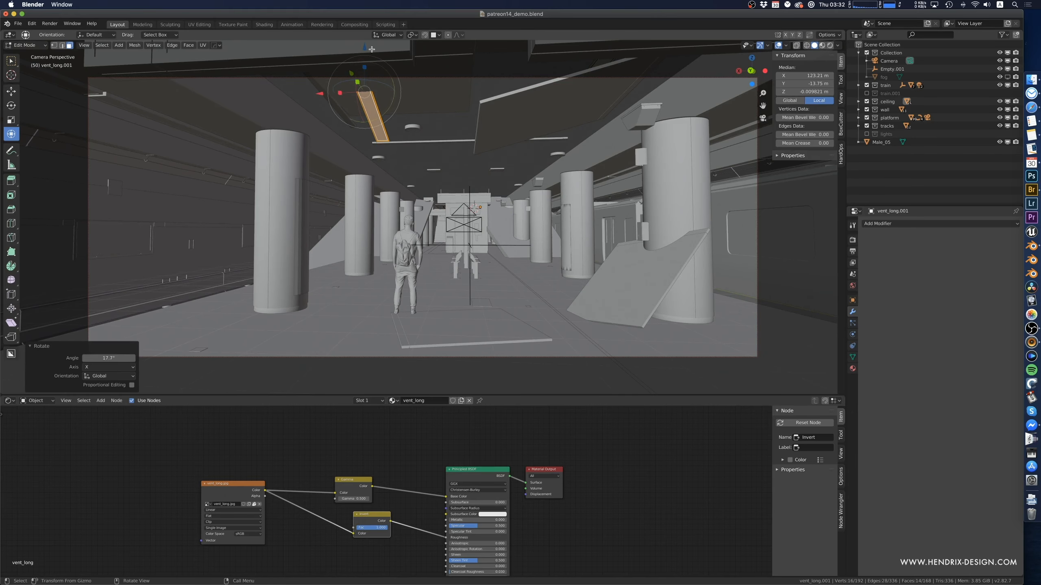
pyautogui.press('g')
pyautogui.press('z')
pyautogui.click(601, 128)
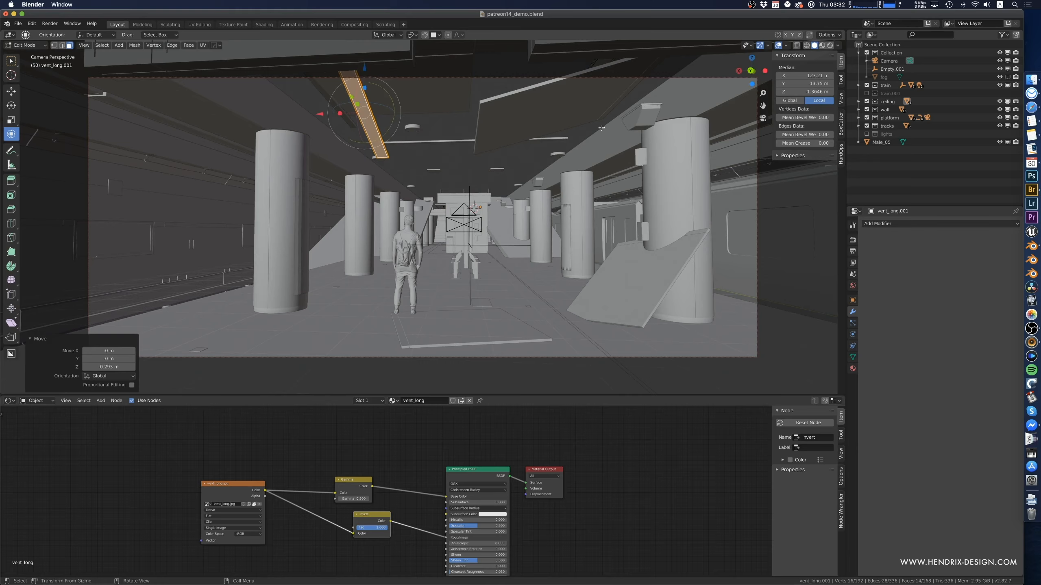
# - Lower the opposite ceiling vent 0.34 m along Z, trackball-rotate it by −11.5° and 4.58°, and leave mesh editing
pyautogui.click(594, 83)
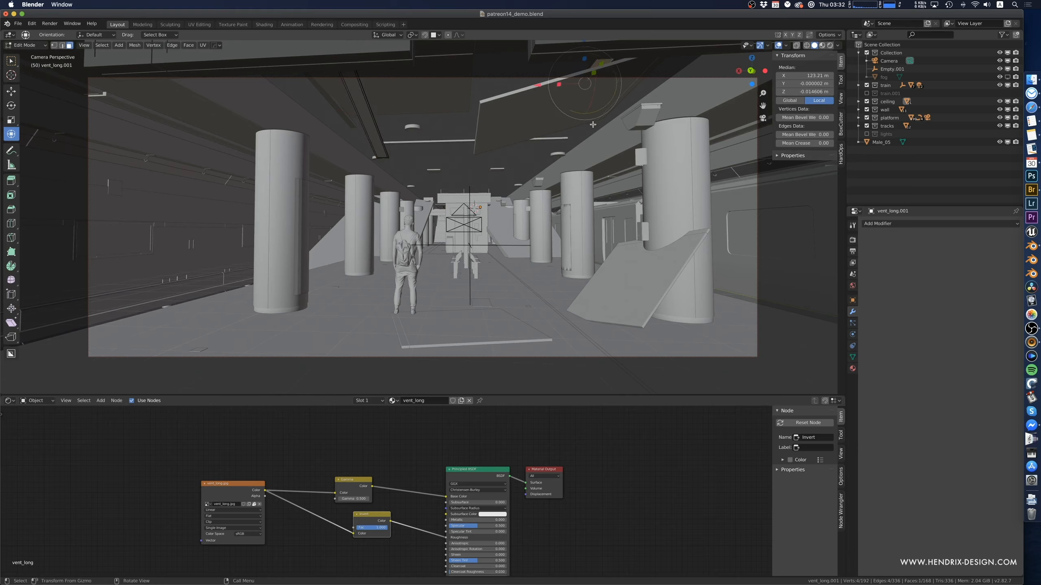
pyautogui.hotkey('ctrl', 'l')
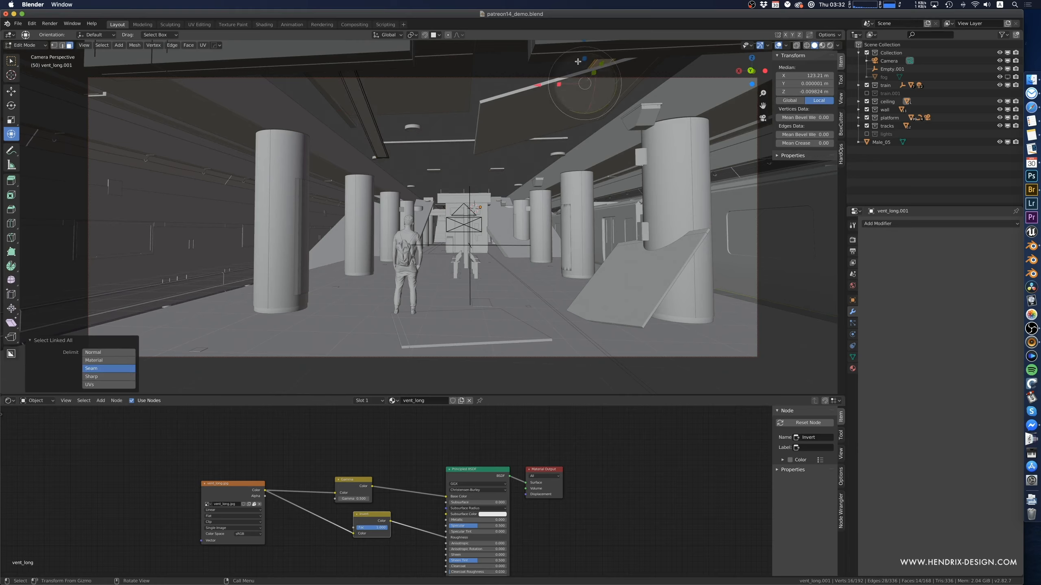
pyautogui.press('g')
pyautogui.press('z')
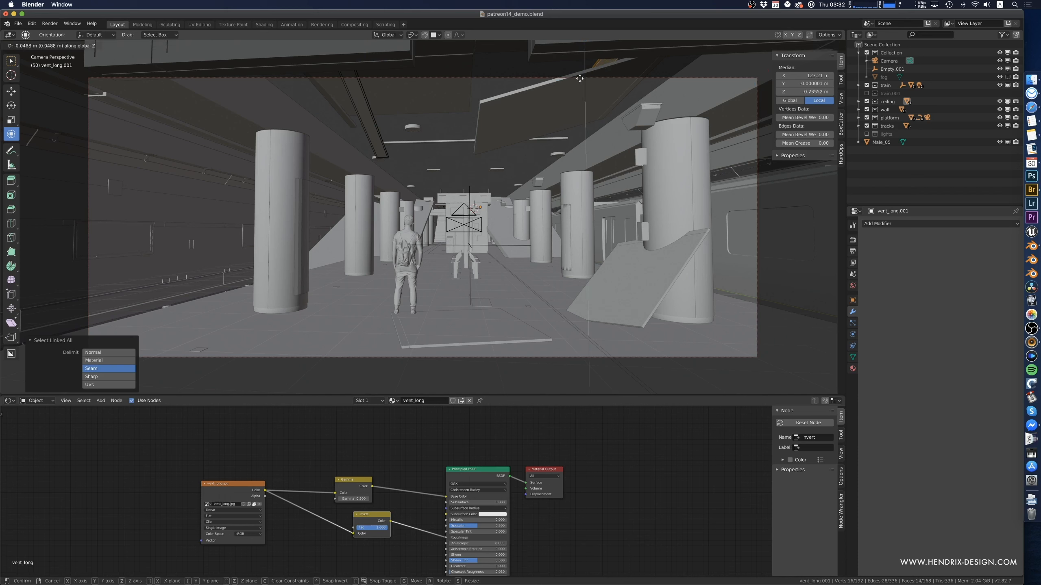
pyautogui.click(582, 97)
pyautogui.press('r')
pyautogui.press('r')
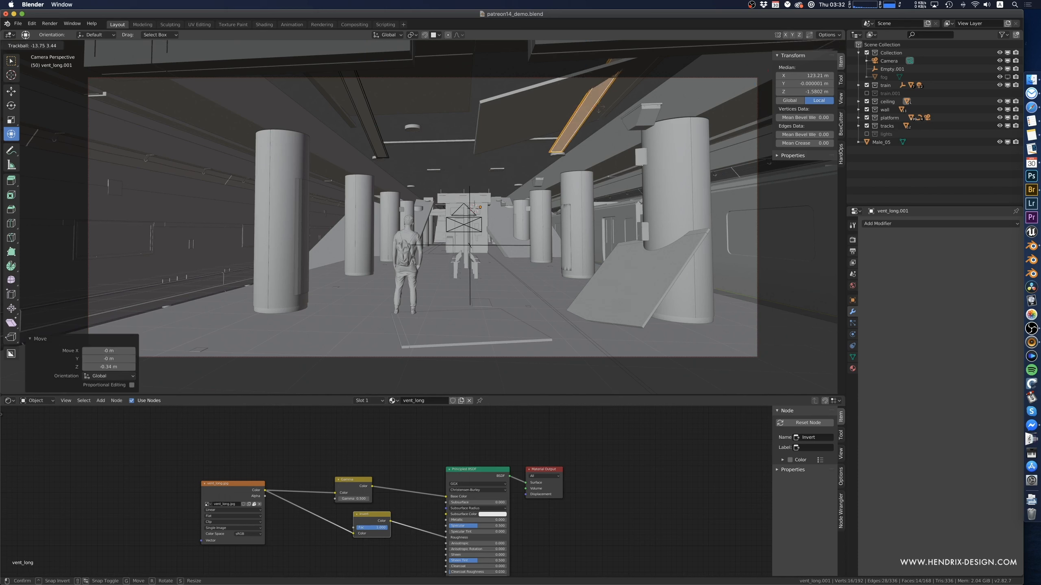
pyautogui.click(582, 82)
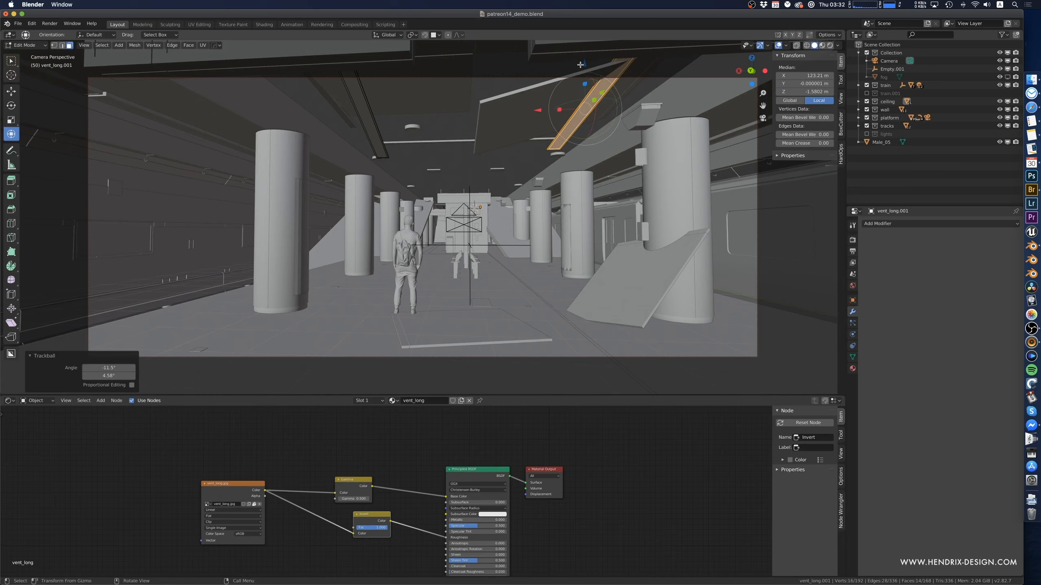
pyautogui.press('g')
pyautogui.press('Escape')
pyautogui.press('Tab')
# - Select the round ceiling lights object, Cylinder.005, and open its mesh for editing
pyautogui.click(412, 128)
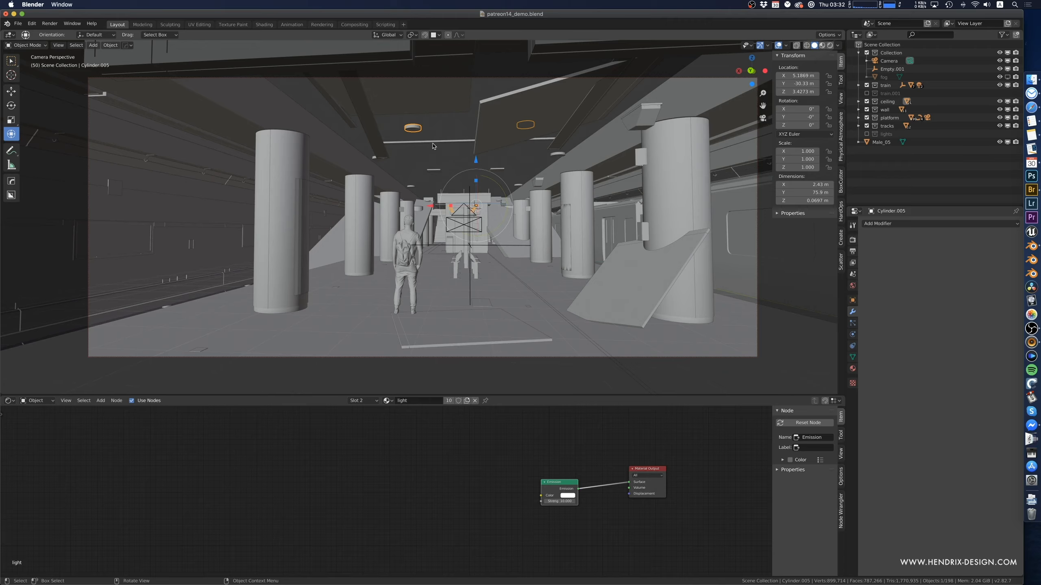
pyautogui.press('Tab')
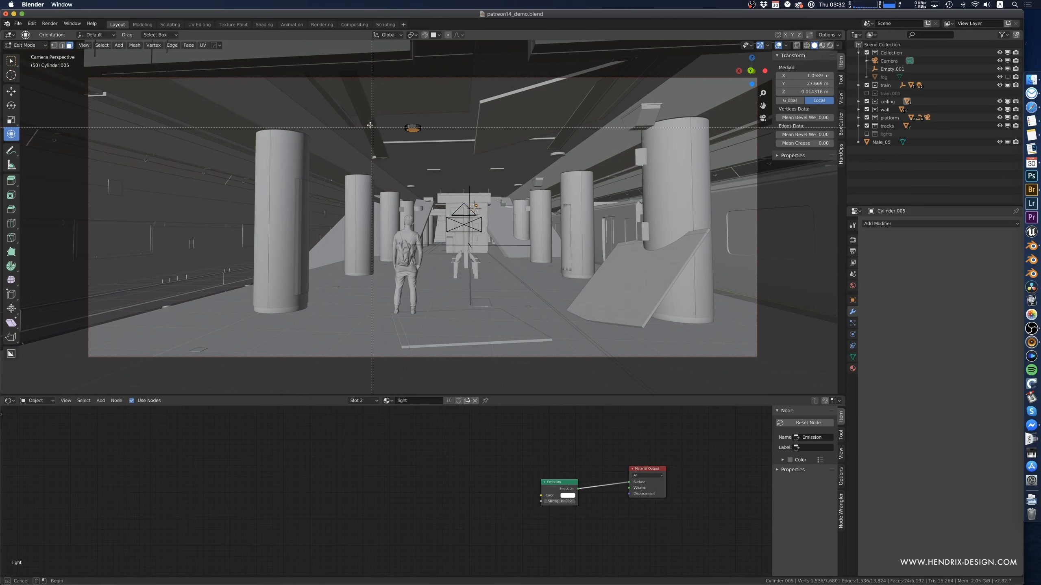
pyautogui.press('l')
pyautogui.press('x')
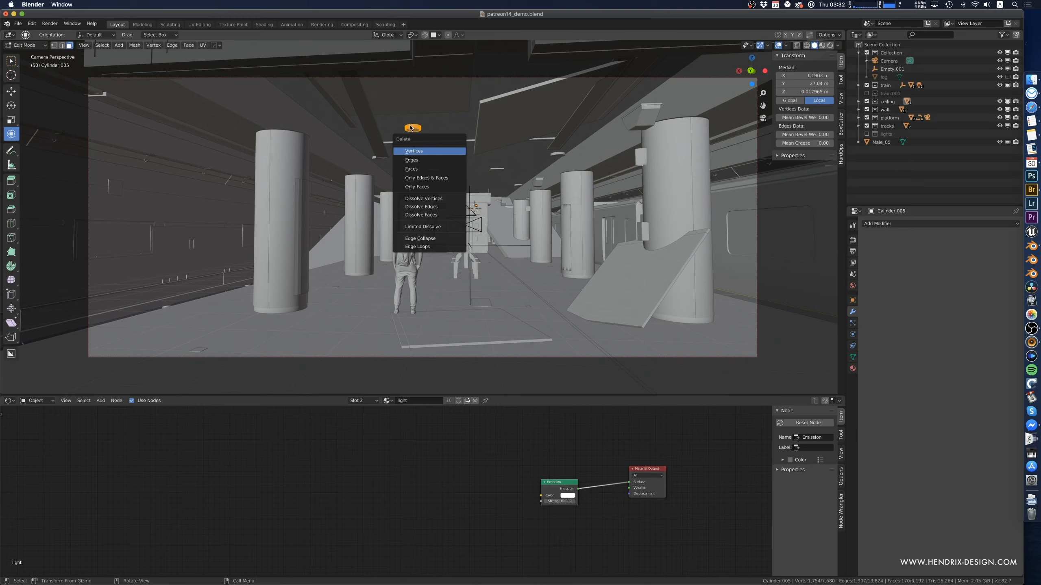
pyautogui.press('Escape')
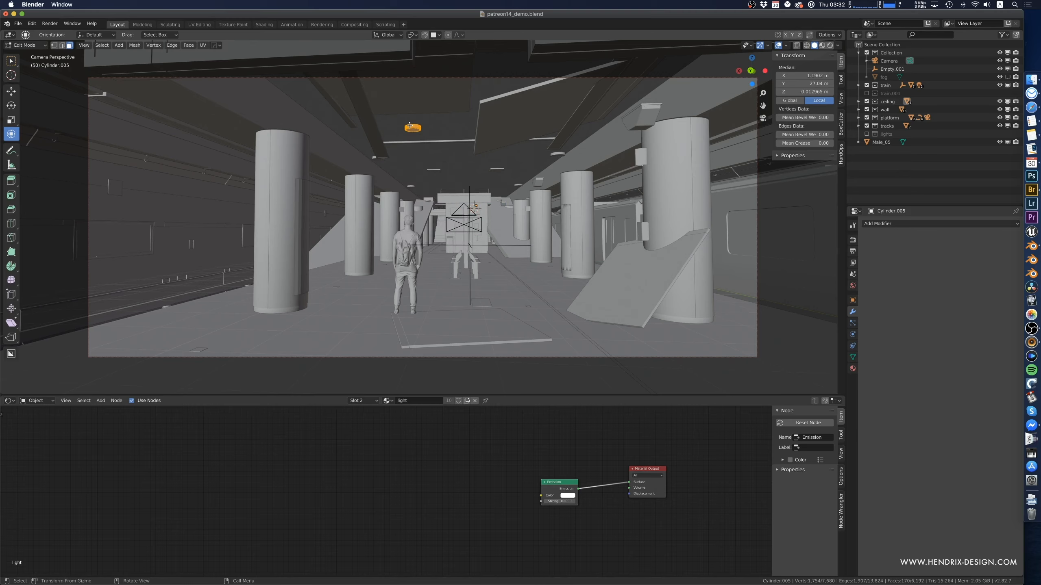
pyautogui.press('g')
pyautogui.press('z')
pyautogui.press('Escape')
pyautogui.hotkey('alt', 'a')
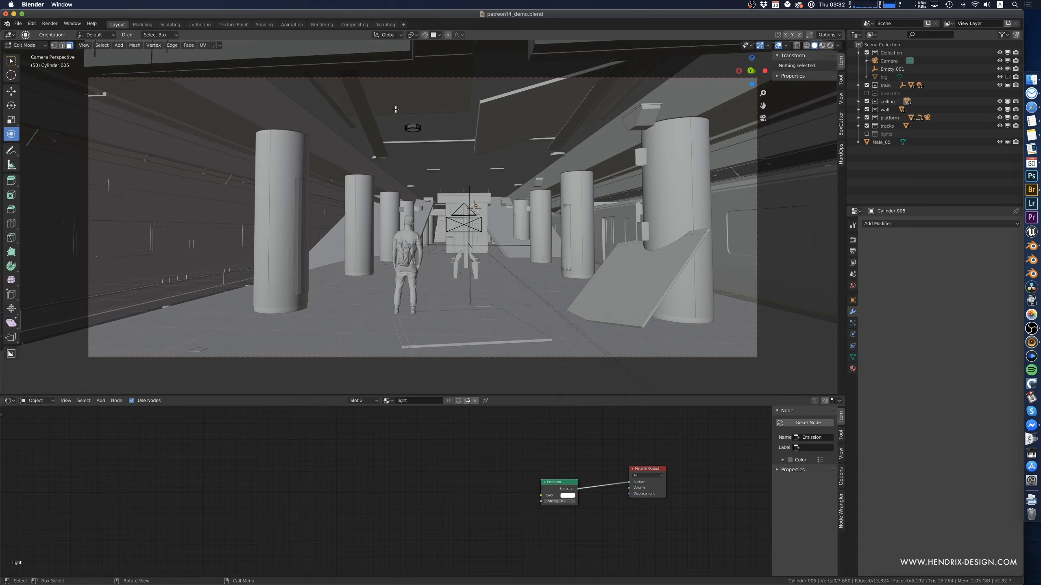
# - Drop the nearest round ceiling light −3.44 m along Z to the floor and shift it −0.582 m along X and 0.255 m along Y
pyautogui.click(412, 128)
pyautogui.hotkey('ctrl', 'l')
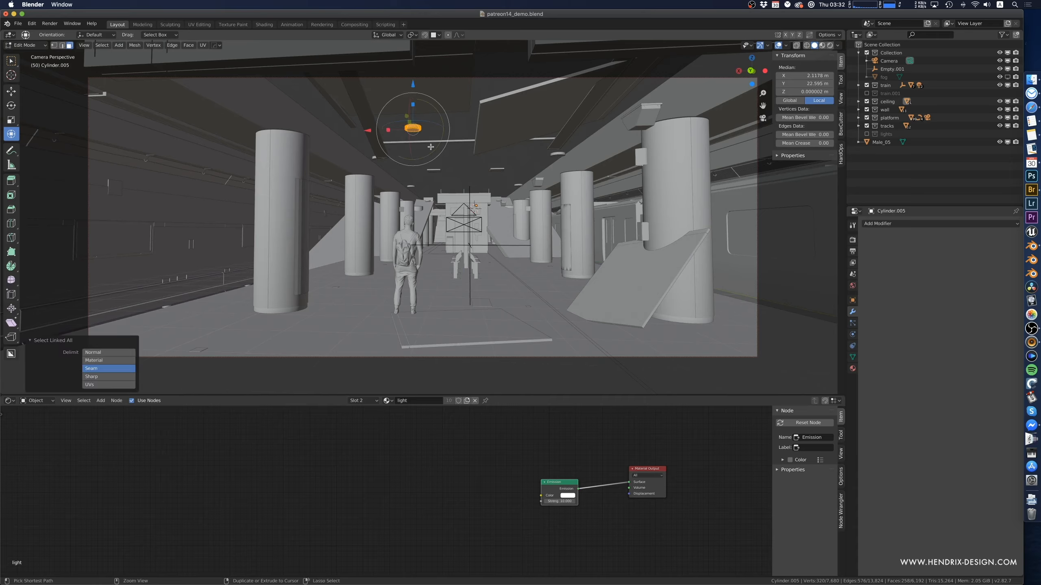
pyautogui.press('g')
pyautogui.press('z')
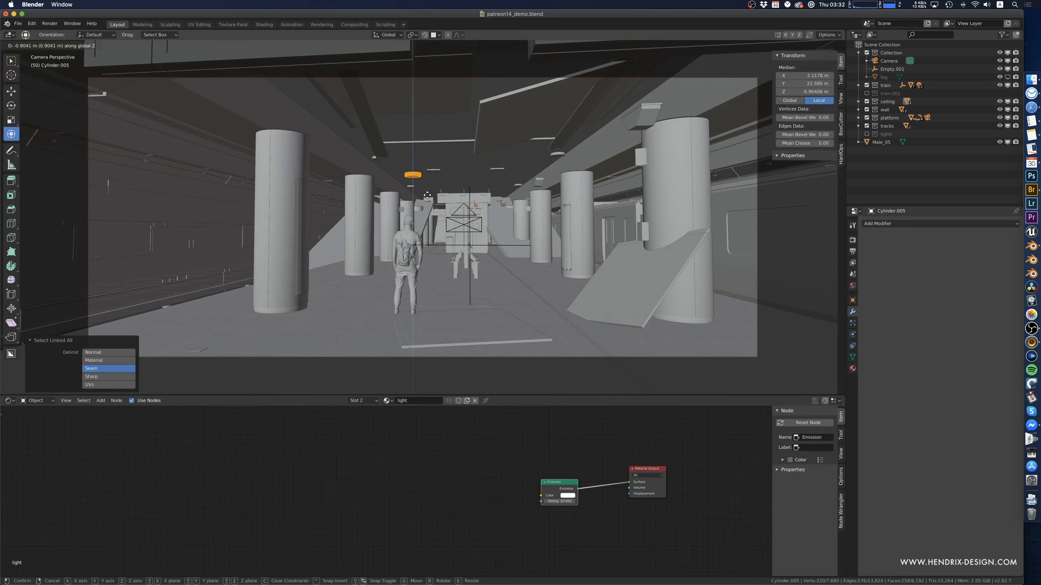
pyautogui.click(462, 329)
pyautogui.press('g')
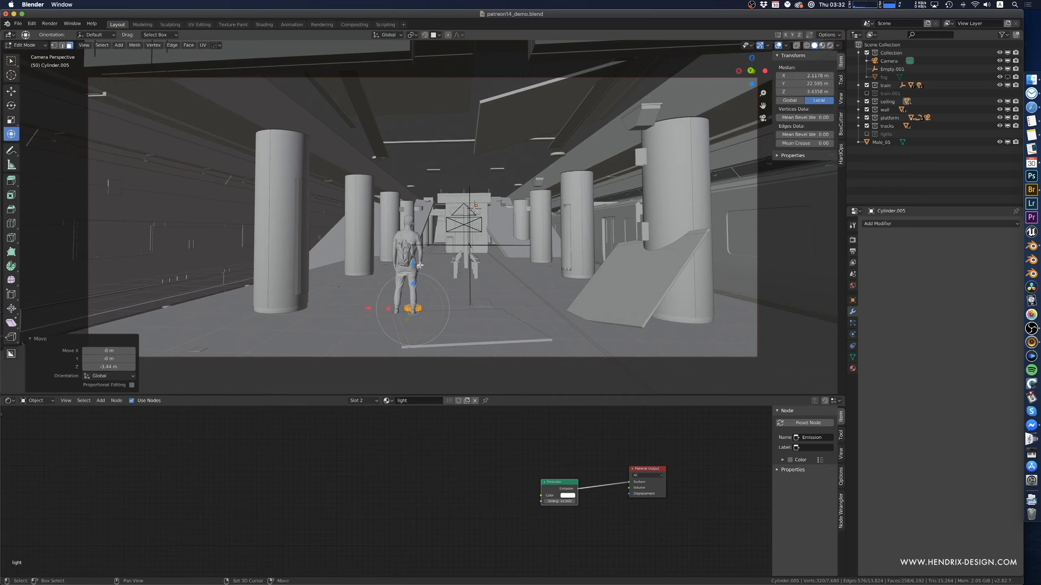
pyautogui.click(443, 278)
# - Rotate the fallen light 196° about Y so it lies tilted on the floor, and leave mesh editing
pyautogui.press('r')
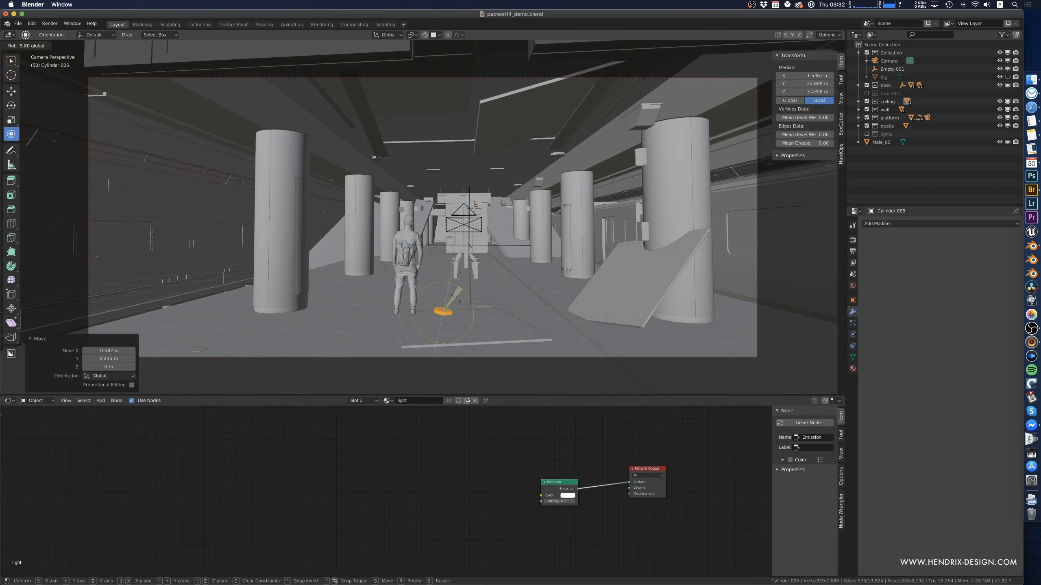
pyautogui.click(432, 313)
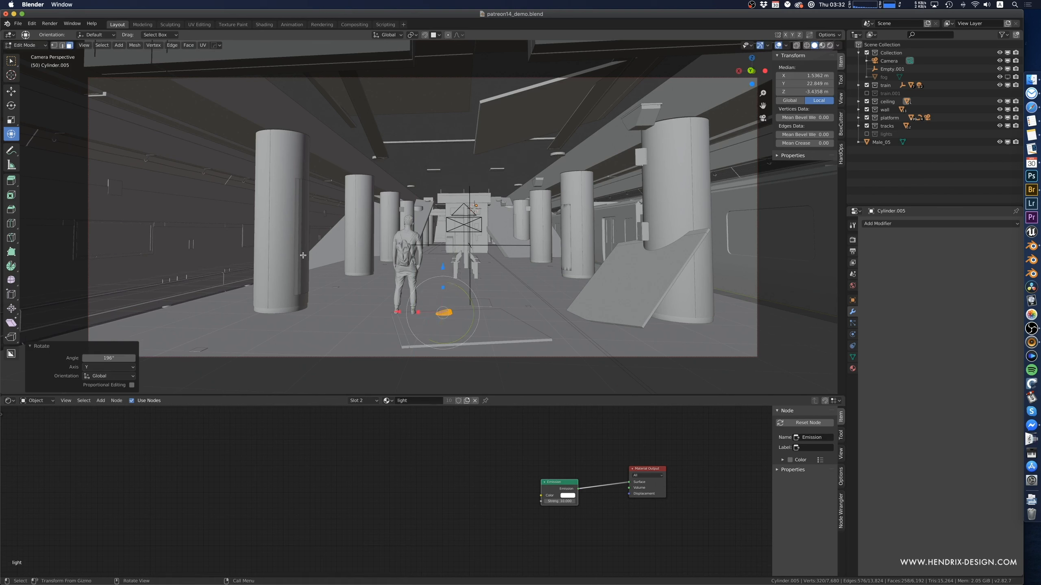
pyautogui.press('Tab')
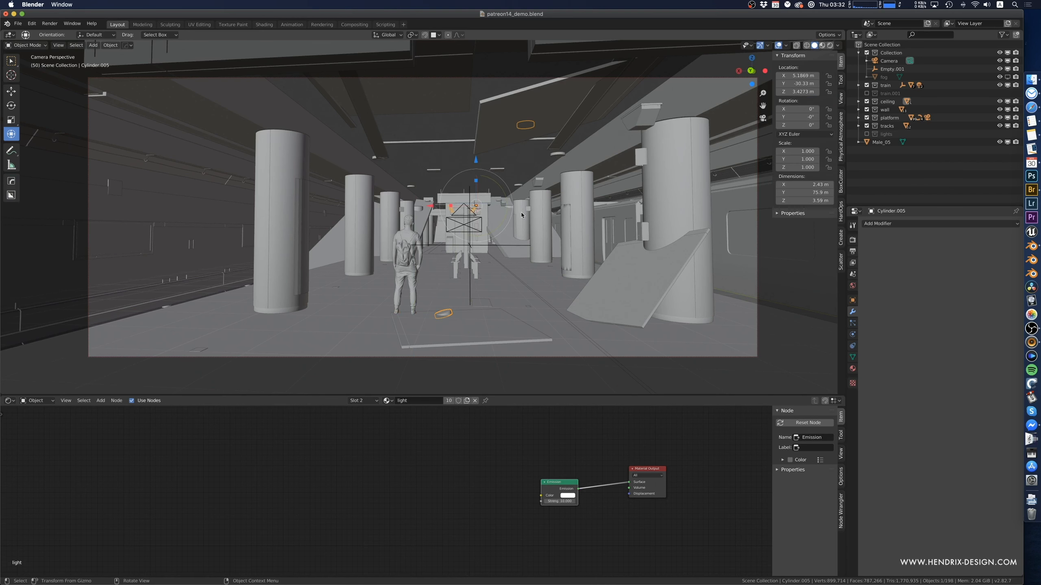
# - In the Cube.005 ceiling mesh, duplicate the whole slanted panel behind the left pillars and move the copy −4.47 m along X
pyautogui.click(424, 227)
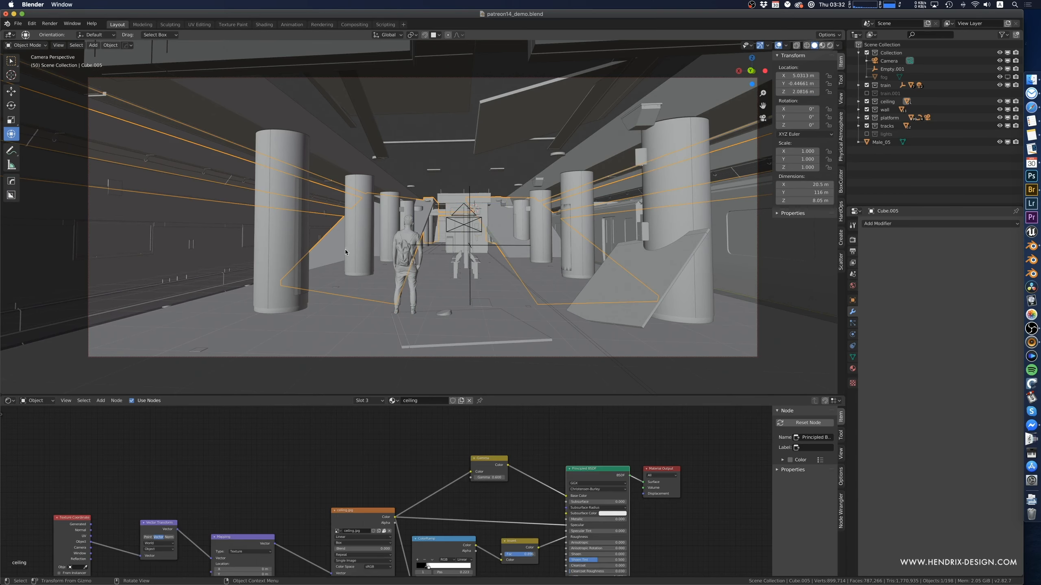
pyautogui.press('Tab')
pyautogui.hotkey('ctrl', 'l')
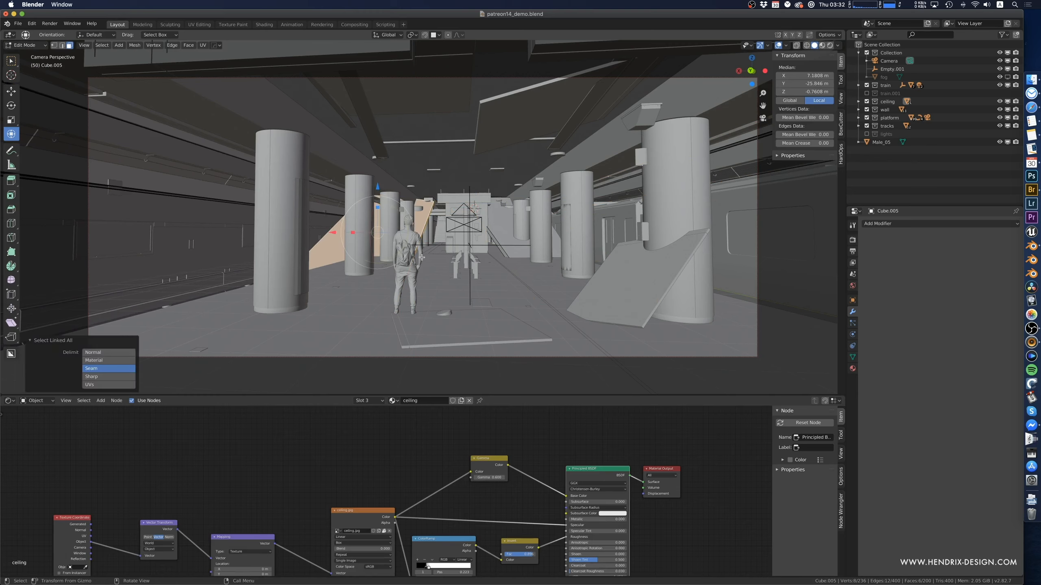
pyautogui.press('s')
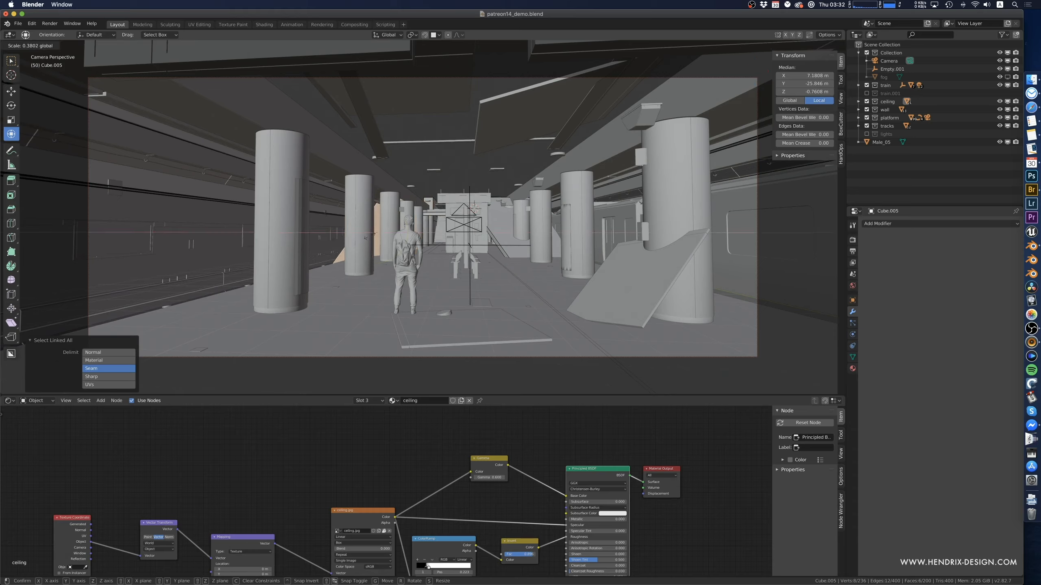
pyautogui.press('Escape')
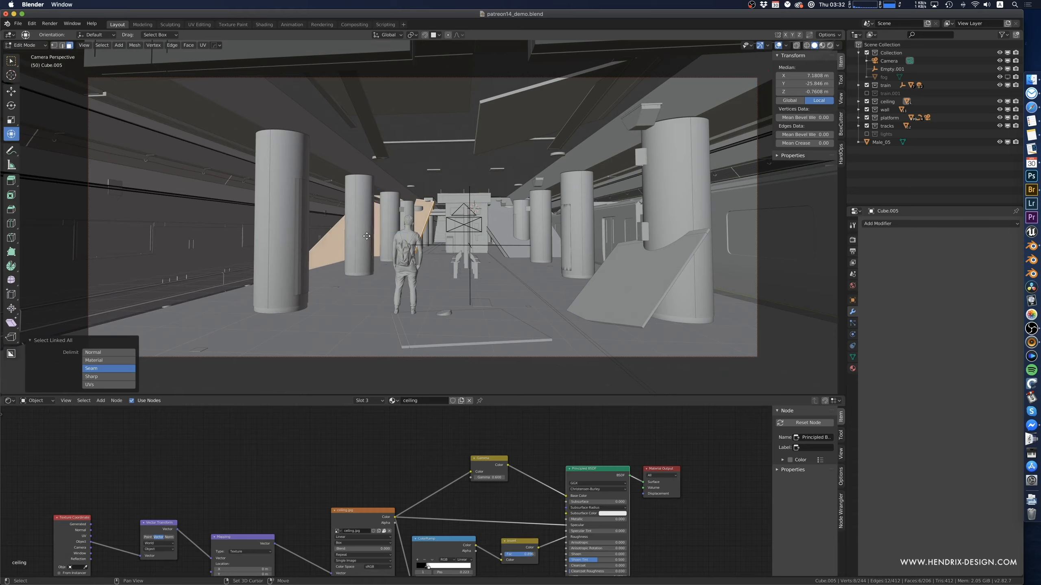
pyautogui.hotkey('shift', 'd')
pyautogui.press('x')
pyautogui.click(437, 243)
# - Scale the duplicated panel to 0.438 along X and rotate it −2.17° about X
pyautogui.press('s')
pyautogui.press('x')
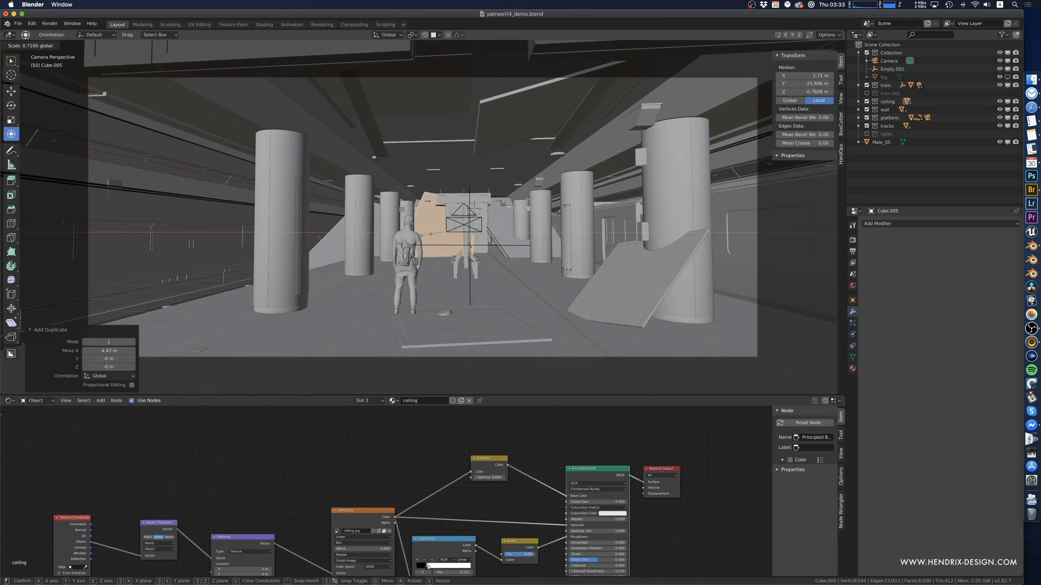
pyautogui.click(449, 235)
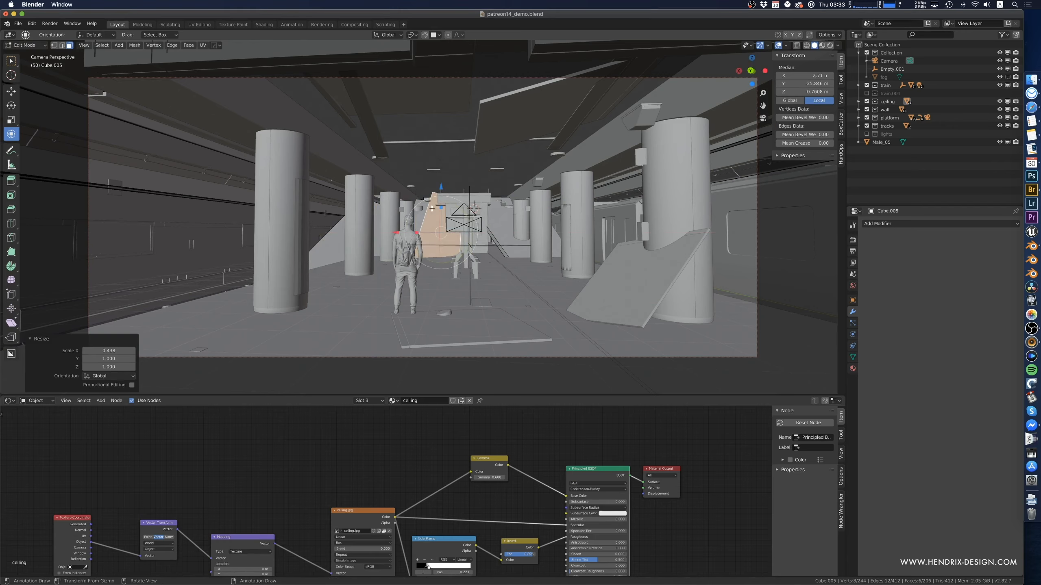
pyautogui.press('r')
pyautogui.press('x')
pyautogui.click(439, 191)
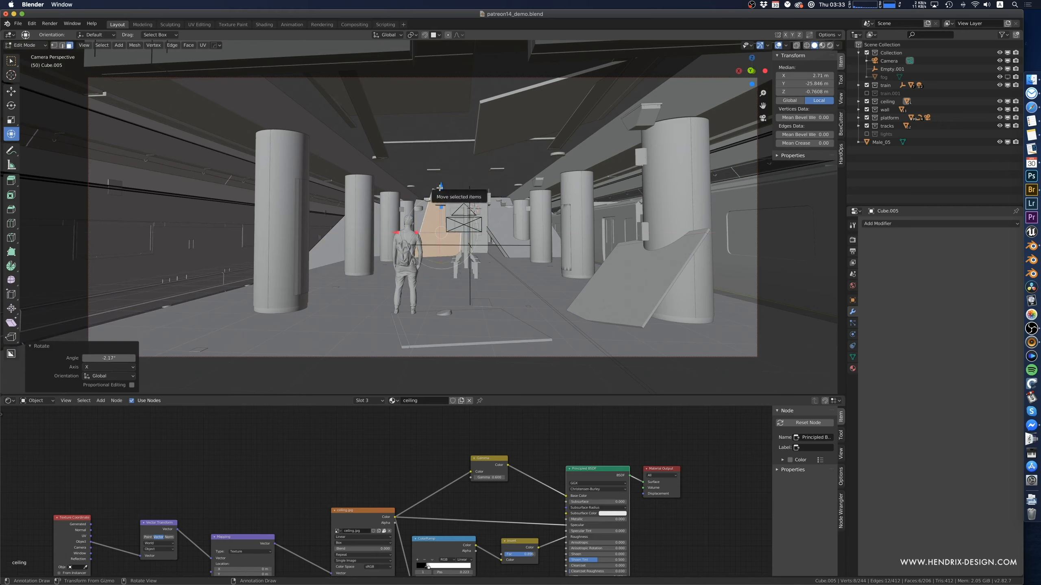
# - Raise the duplicated panel 0.559 m along Z and move it 1.24 m along X and 4.53 m along Y
pyautogui.moveTo(439, 187); pyautogui.dragTo(440, 177)
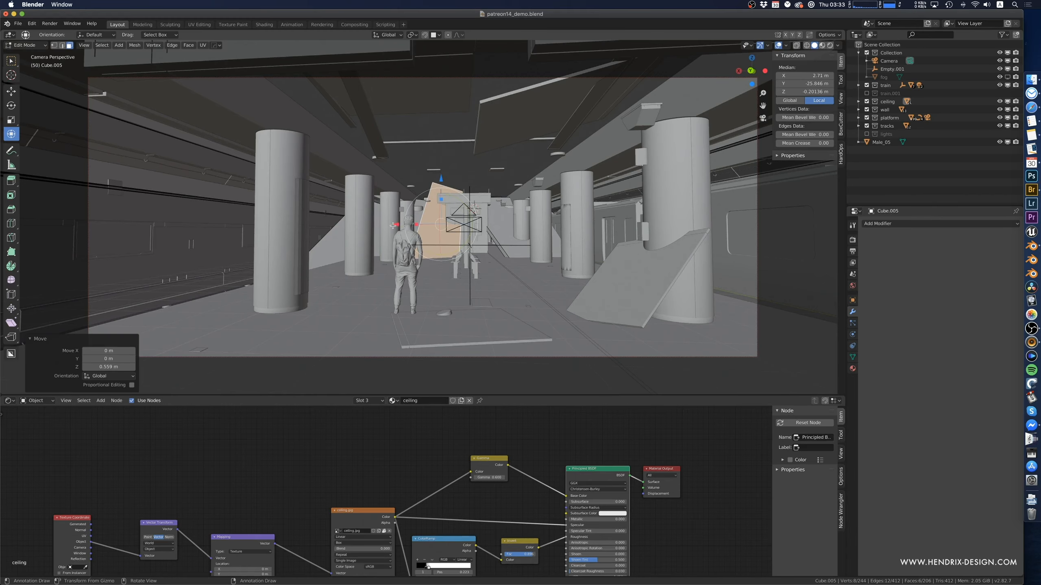
pyautogui.moveTo(393, 226); pyautogui.dragTo(375, 226)
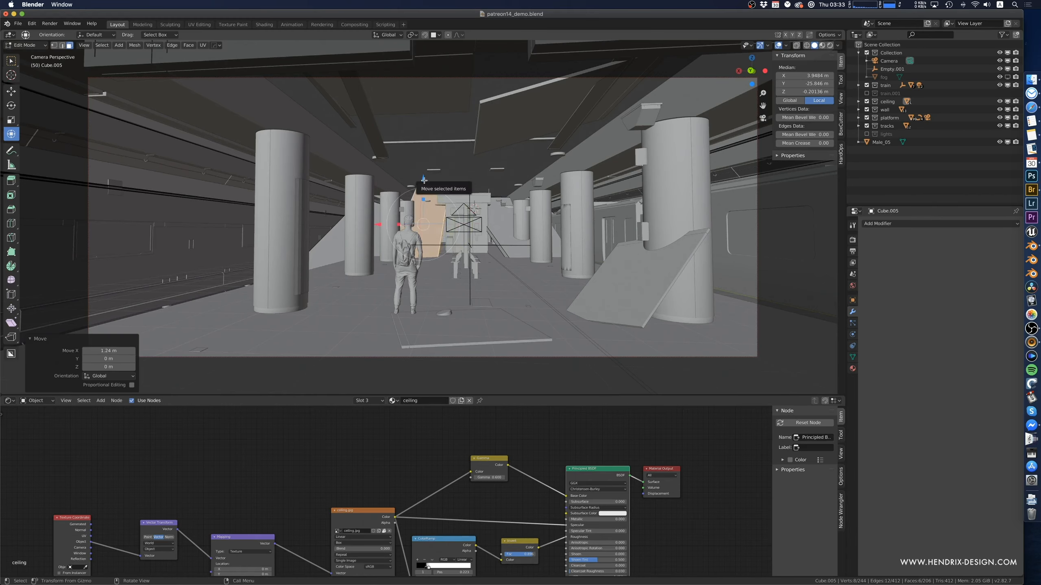
pyautogui.press('g')
pyautogui.press('y')
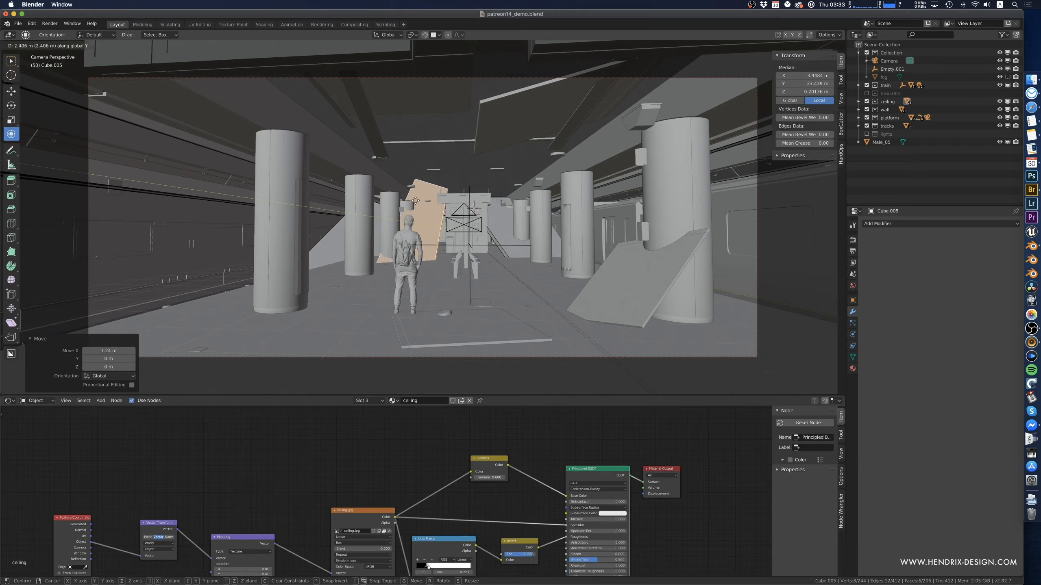
pyautogui.click(413, 199)
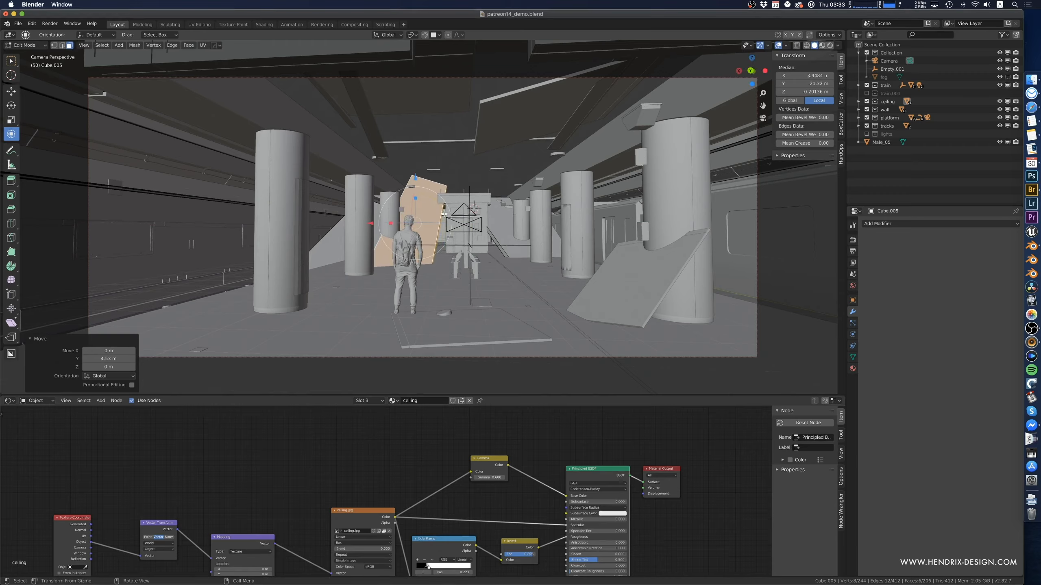
# - Rotate the duplicated panel 42.6° about Y and move it −5.57 m along X to the right-hand pillars
pyautogui.press('r')
pyautogui.press('y')
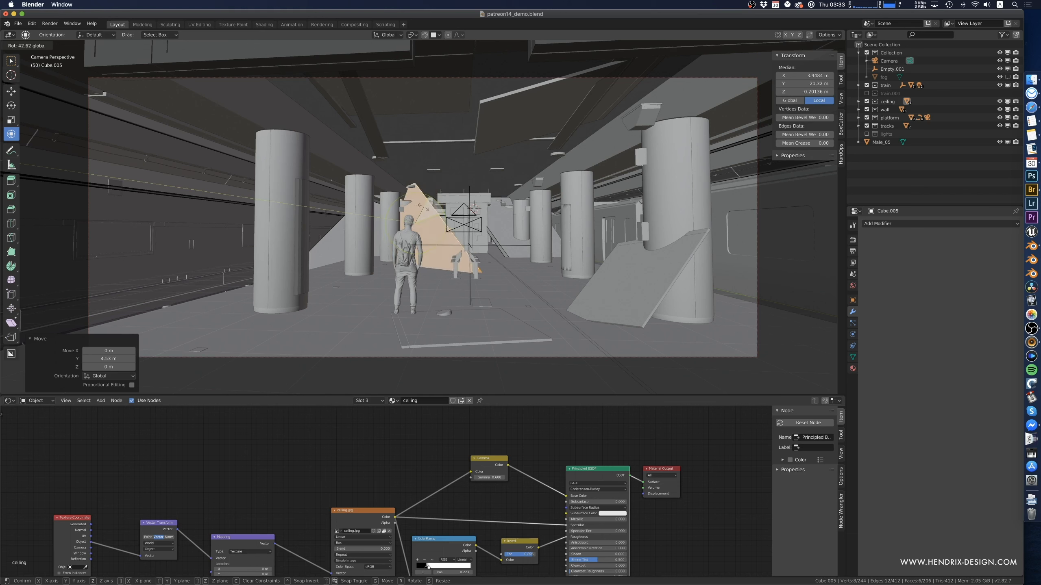
pyautogui.click(424, 206)
pyautogui.press('g')
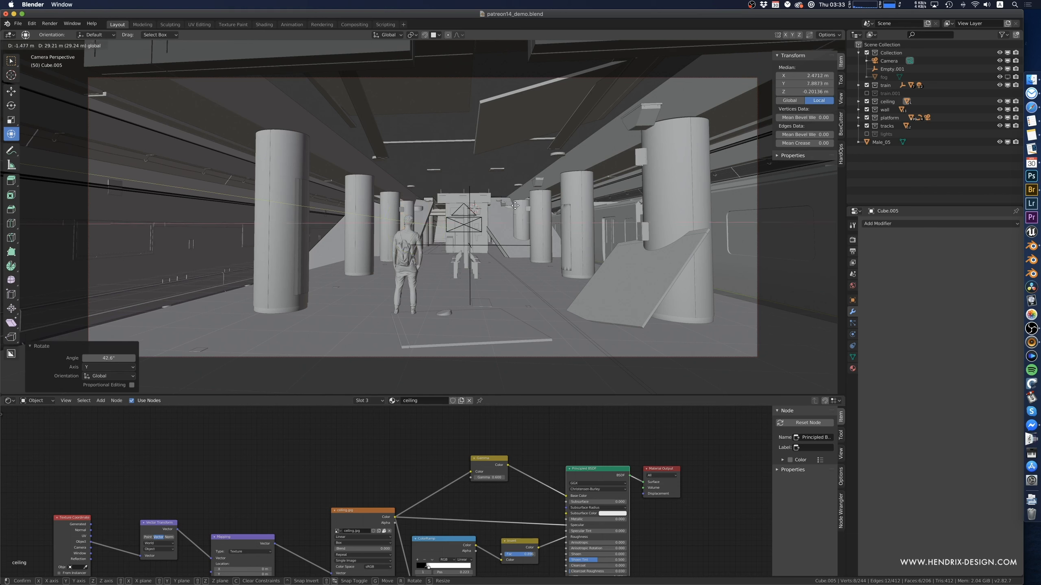
pyautogui.press('Escape')
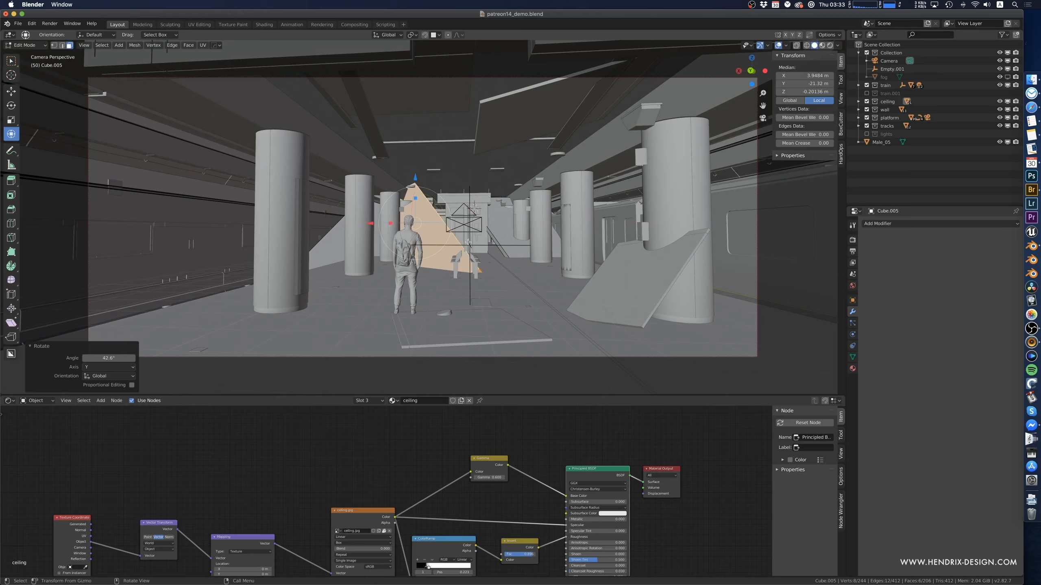
pyautogui.moveTo(384, 226); pyautogui.dragTo(565, 233)
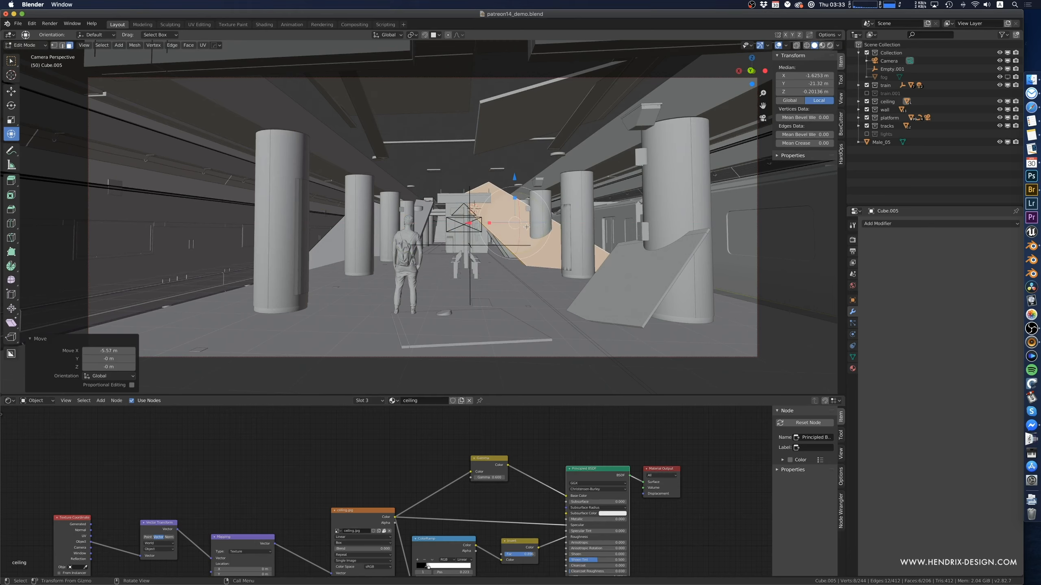
# - Rotate the duplicated panel −15.1° about Z, then move it 0.458 m along X and 3.1 m along Y
pyautogui.press('r')
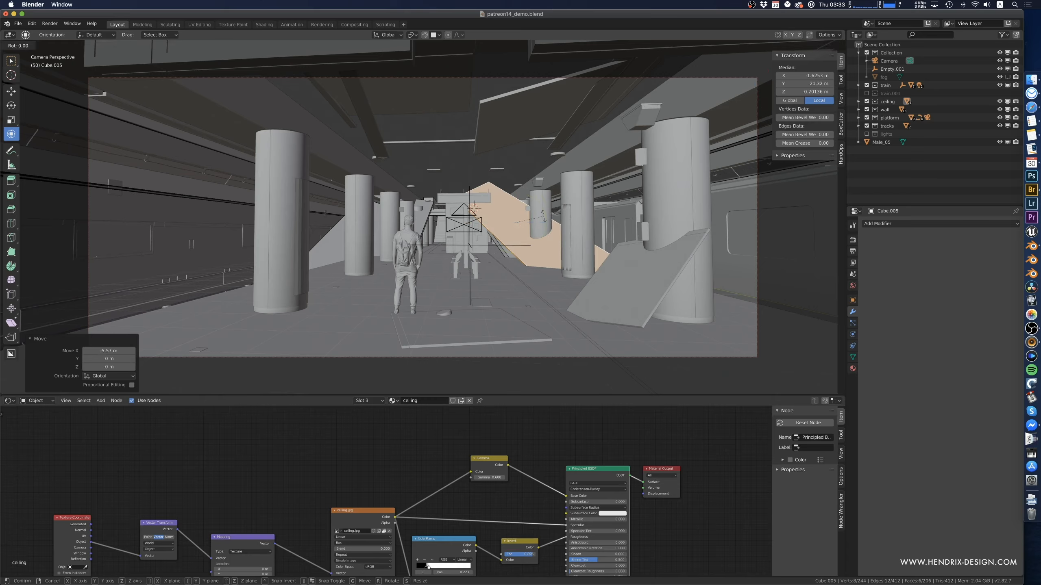
pyautogui.press('z')
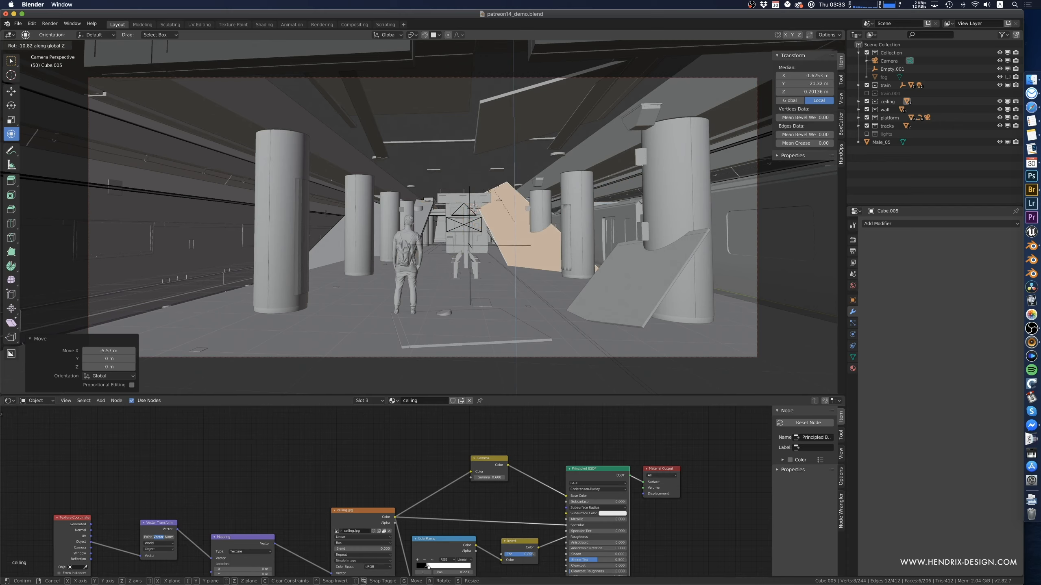
pyautogui.click(511, 238)
pyautogui.press('g')
pyautogui.hotkey('shift', 'z')
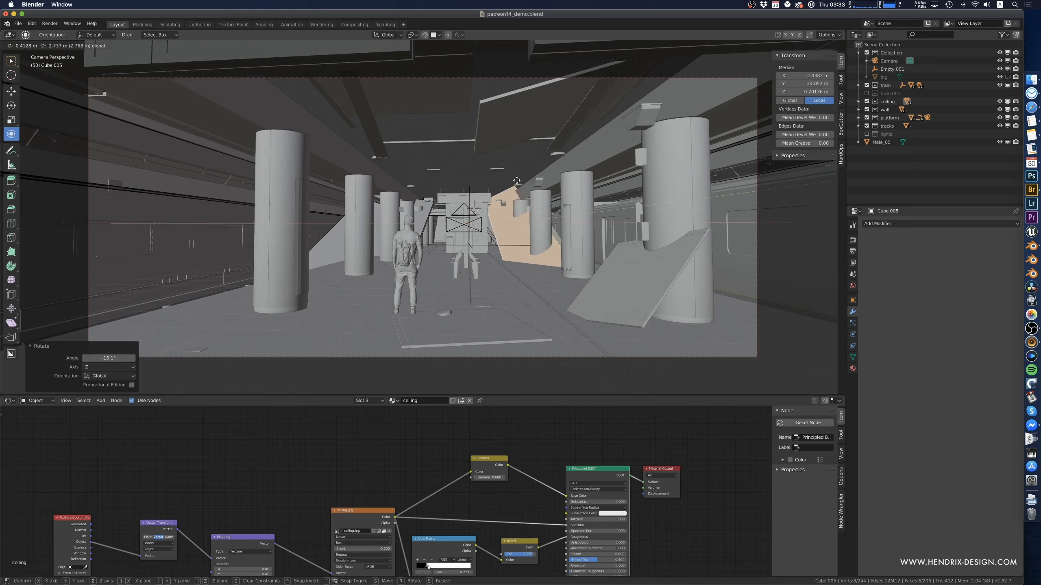
pyautogui.click(545, 223)
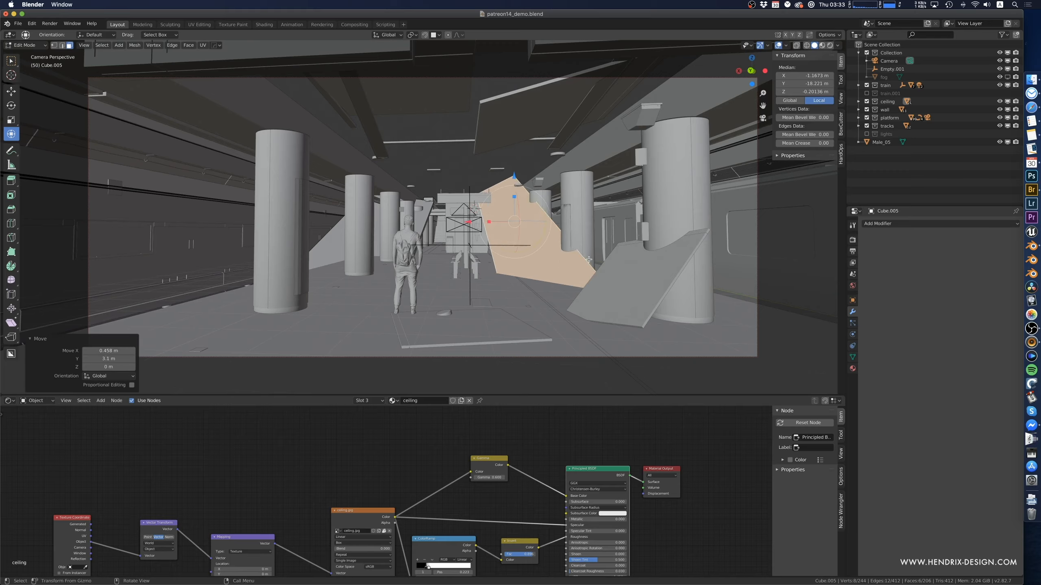
pyautogui.press('Tab')
# - Apply the Mirror, Mirror.001 and Array modifiers of the thin ceiling strips, Cube.004
pyautogui.click(422, 143)
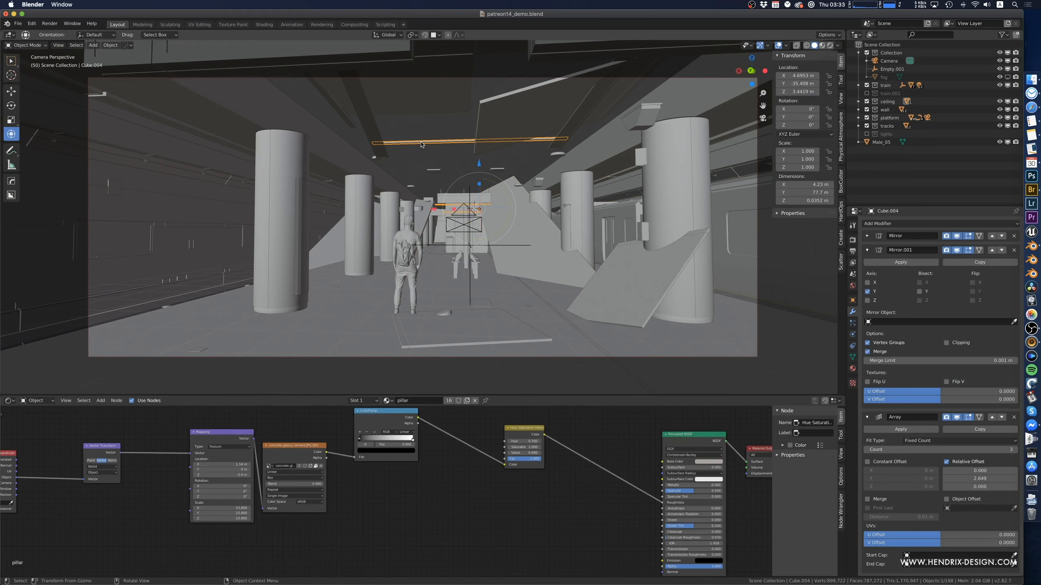
pyautogui.click(867, 236)
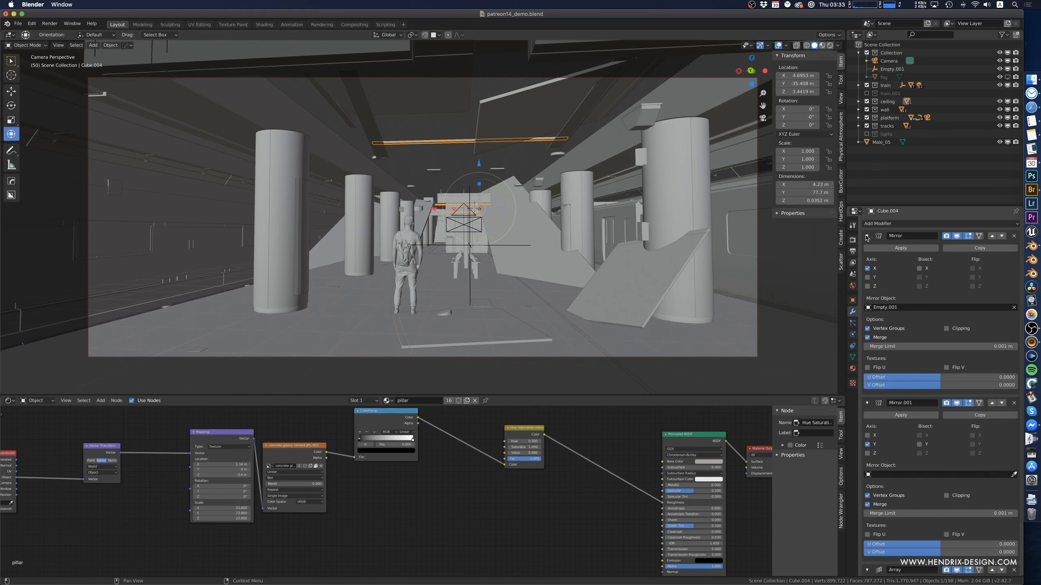
pyautogui.click(889, 248)
pyautogui.click(889, 248)
pyautogui.click(889, 249)
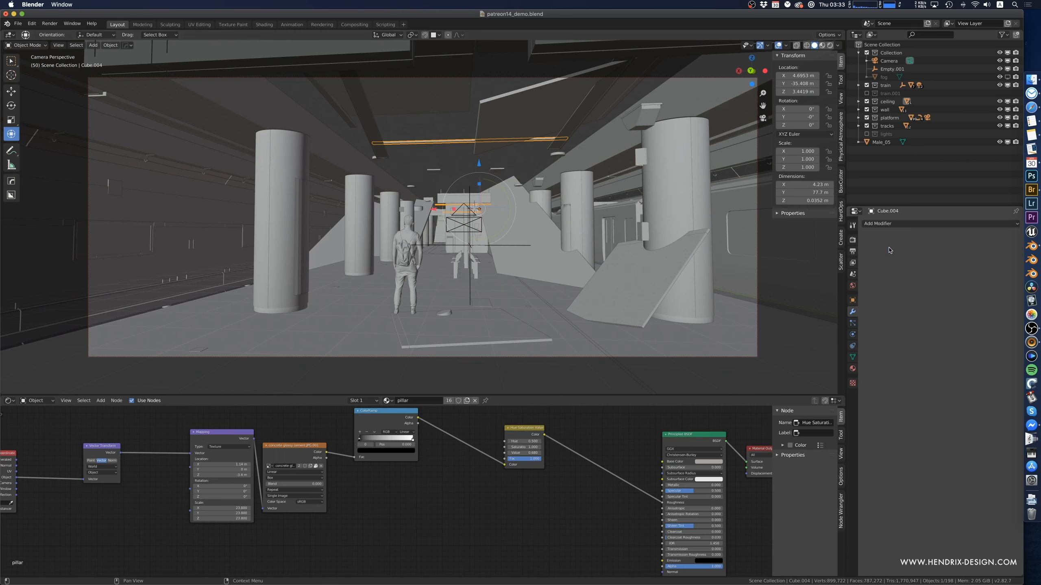
# - Lower the Cube.004 strips 3.6 m along Z so they lie near the platform floor
pyautogui.press('g')
pyautogui.press('z')
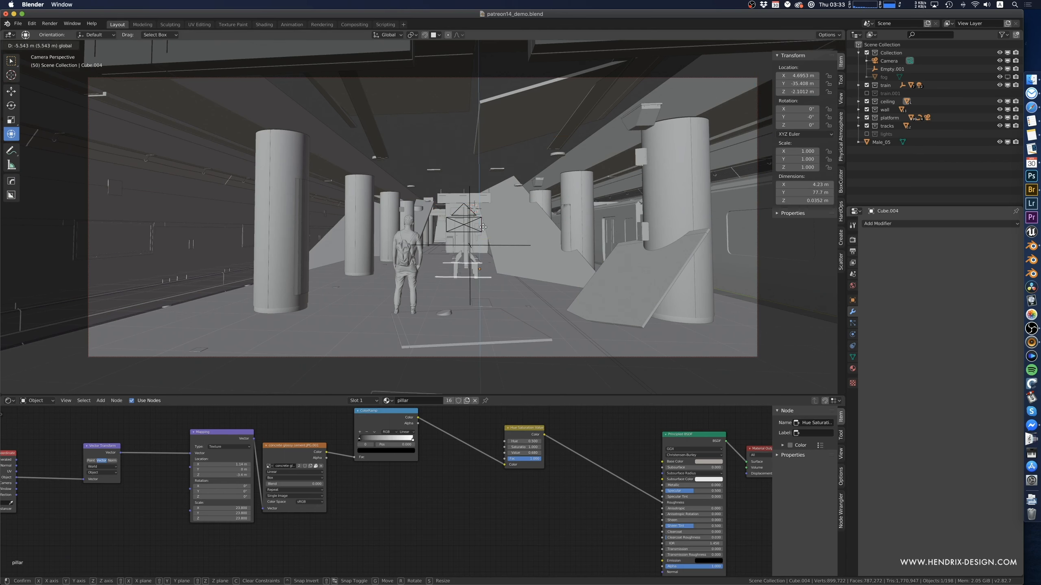
pyautogui.click(492, 203)
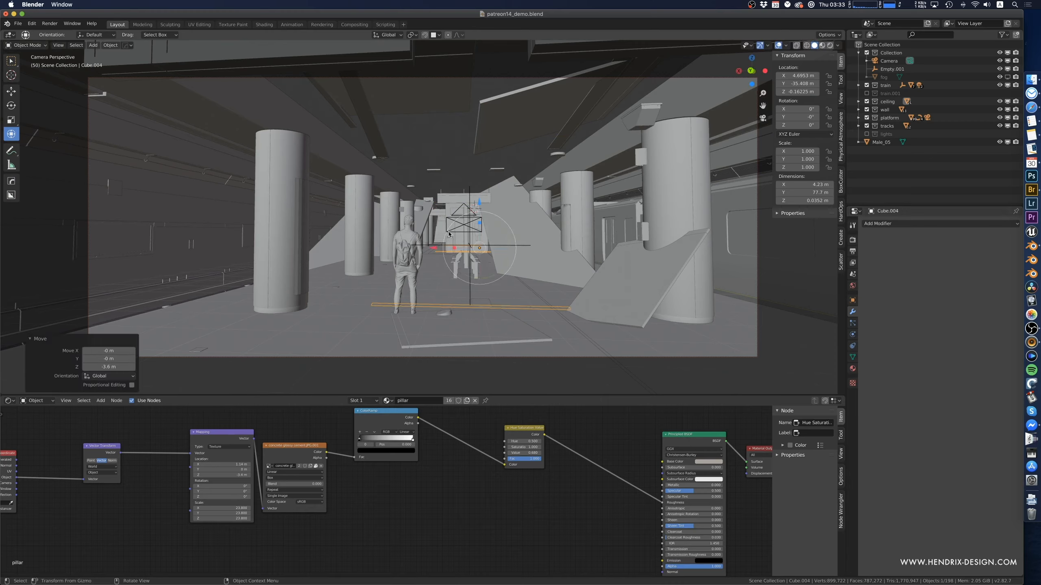
# - Move the recycling bin behind the man 2.58 m along X and 19.3 m along Y to the nearest left pillar
pyautogui.click(463, 239)
pyautogui.click(452, 249)
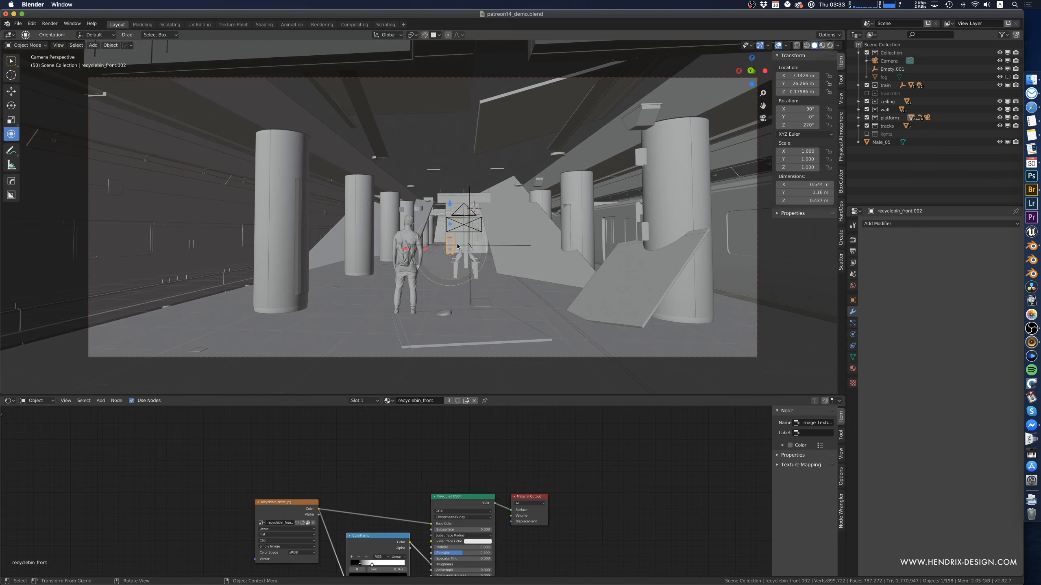
pyautogui.press('g')
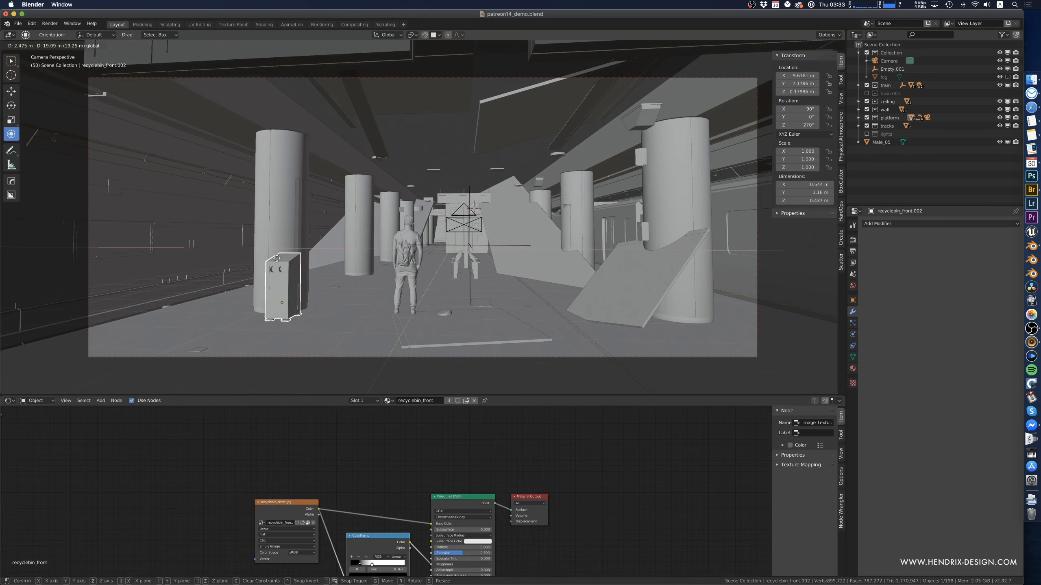
pyautogui.click(344, 269)
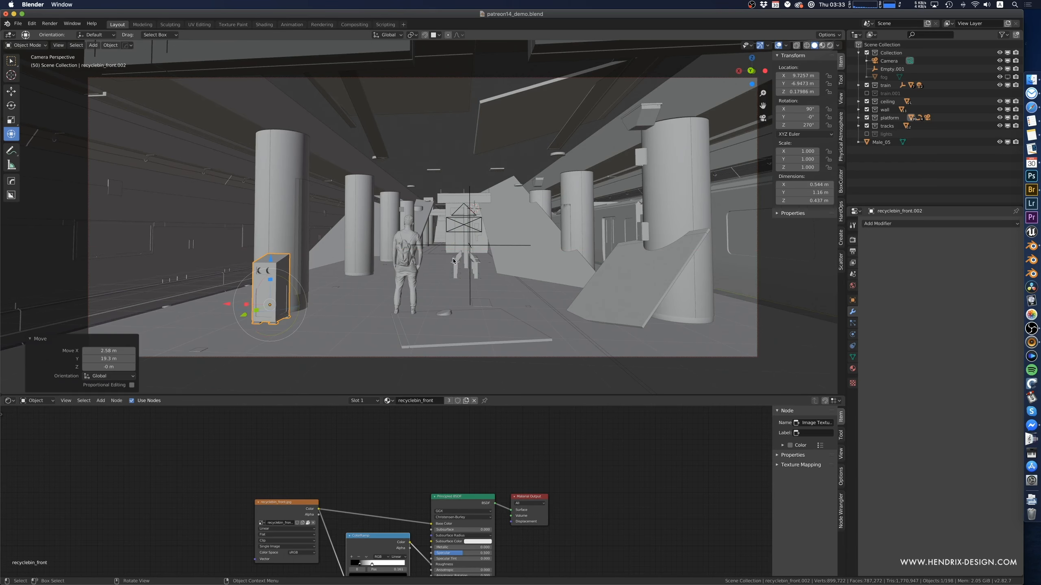
# - Apply the Mirror modifier of Plane.002, the concrete ceiling slab above the tracks
pyautogui.click(299, 223)
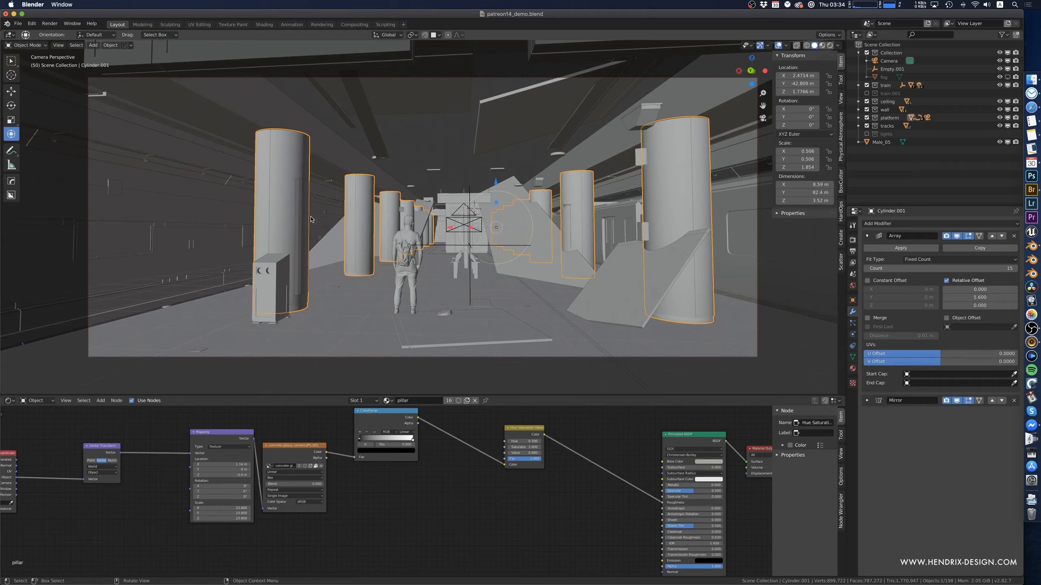
pyautogui.moveTo(316, 222); pyautogui.dragTo(489, 226, button='middle')
pyautogui.click(407, 194)
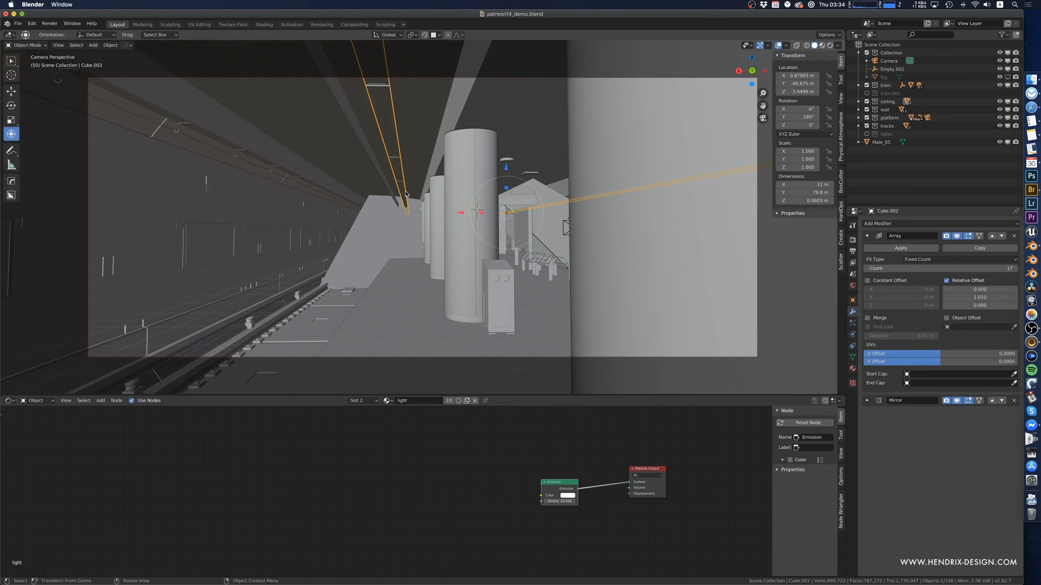
pyautogui.click(354, 175)
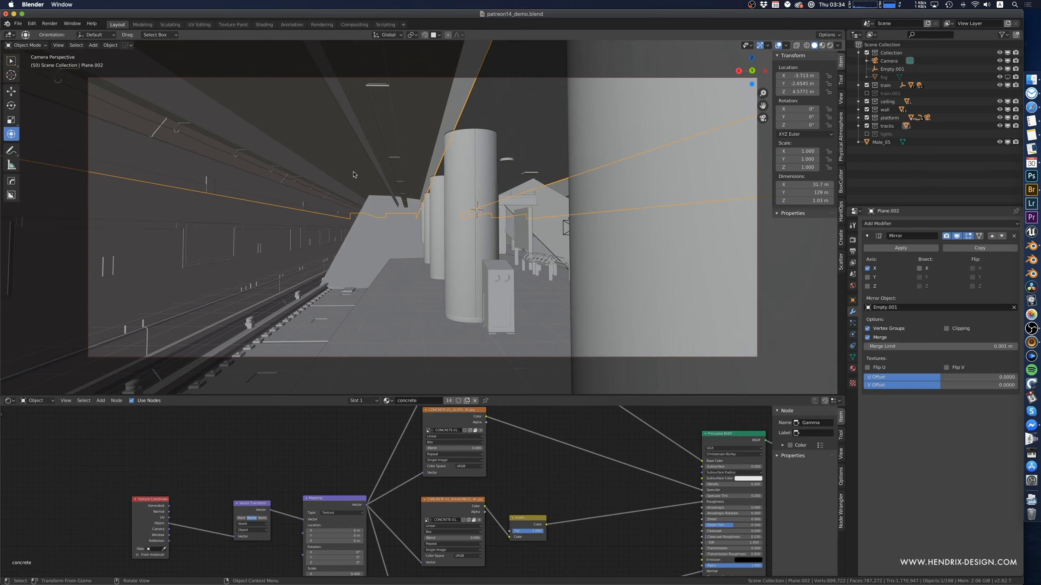
pyautogui.click(900, 248)
# - In the Plane.002 mesh, select the entire slab over the left track and shrink it along Y by a factor of 0.252
pyautogui.press('Tab')
pyautogui.click(409, 161)
pyautogui.moveTo(409, 161); pyautogui.dragTo(414, 185, button='middle')
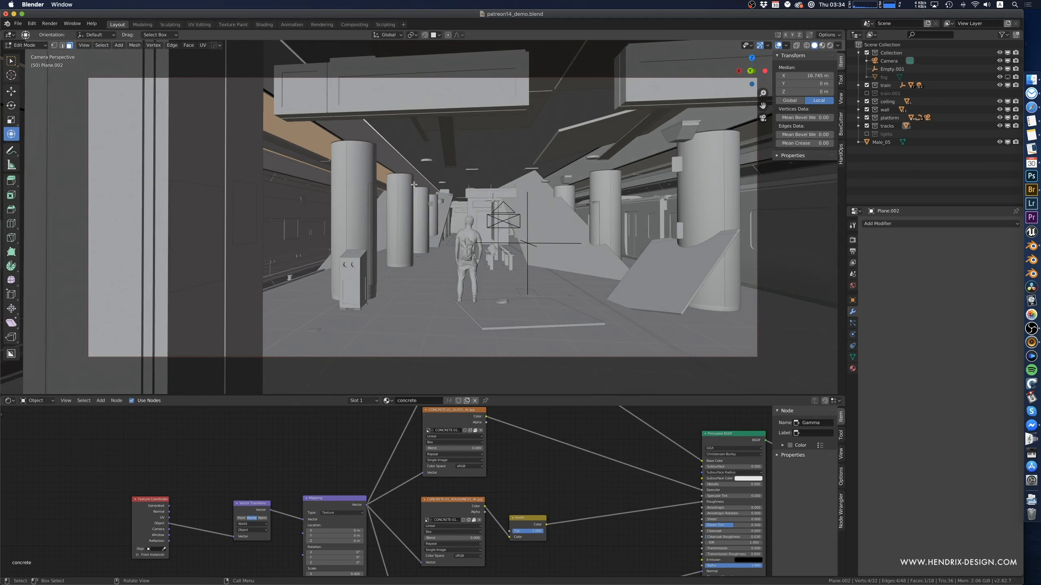
pyautogui.press('KP_0')
pyautogui.scroll(-10, 372, 218)
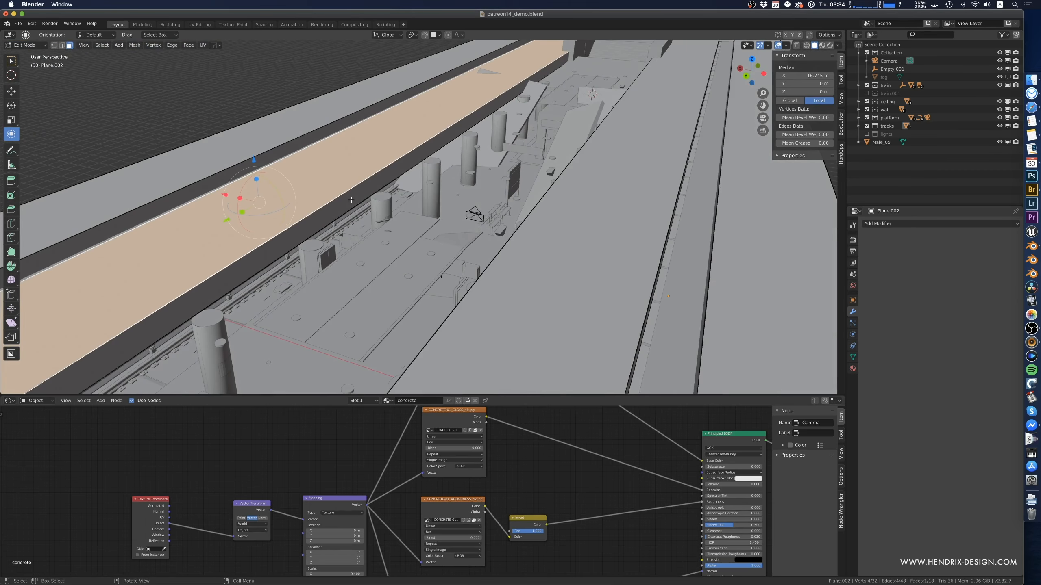
pyautogui.hotkey('ctrl', 'l')
pyautogui.moveTo(350, 199); pyautogui.dragTo(355, 233, button='middle')
pyautogui.press('s')
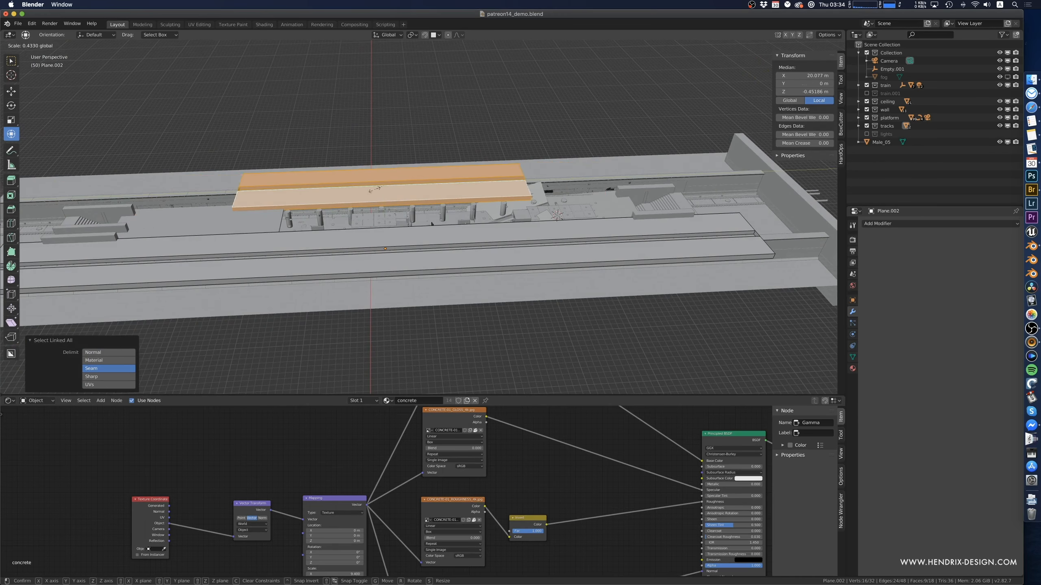
pyautogui.click(384, 190)
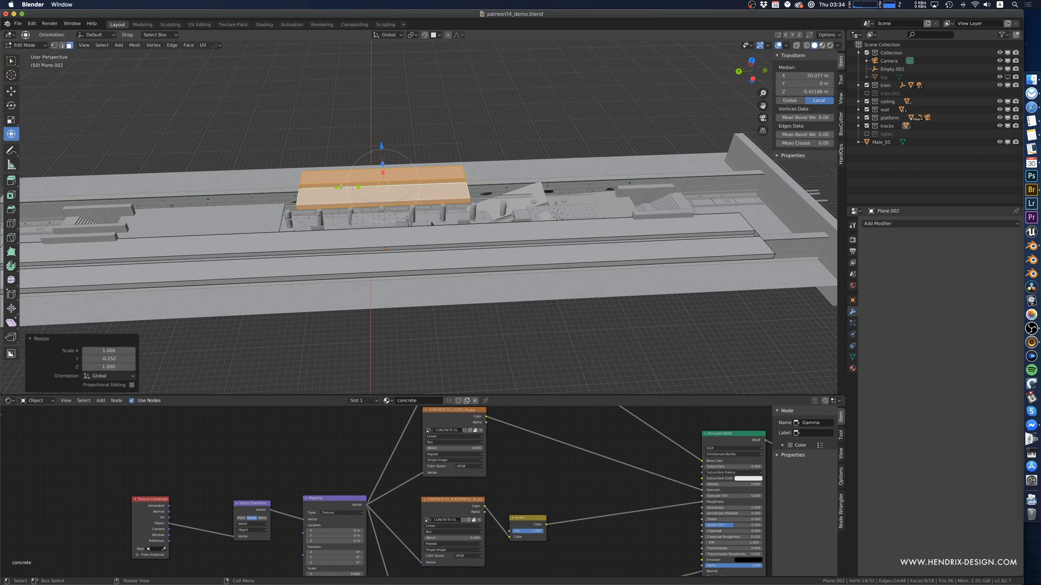
# - Move the shortened slab −67.2 m along Y and place a copy 27.3 m along Y from it, tilted and lowered 1.42 m
pyautogui.moveTo(342, 188); pyautogui.dragTo(589, 188)
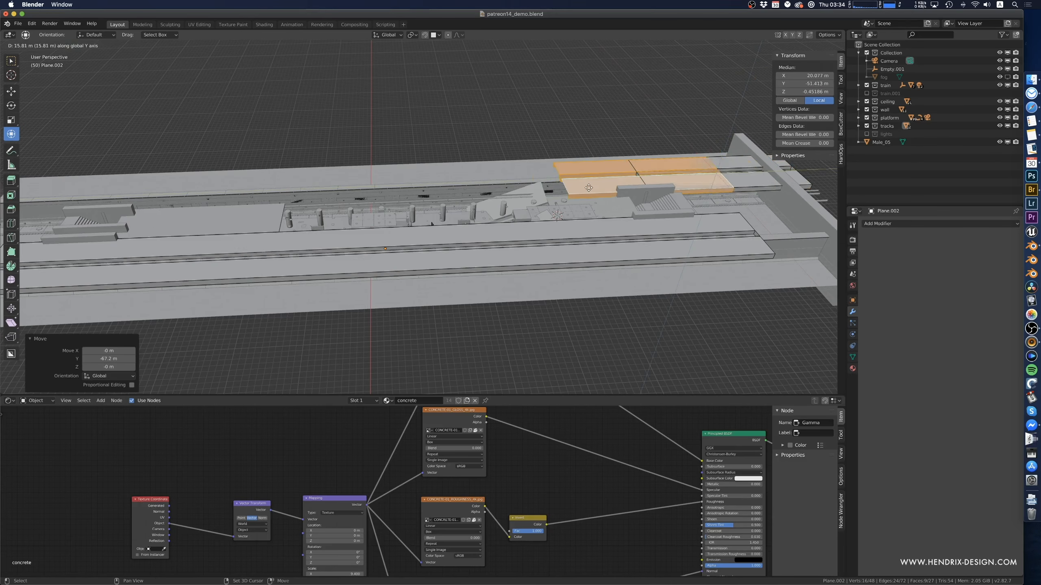
pyautogui.click(545, 190)
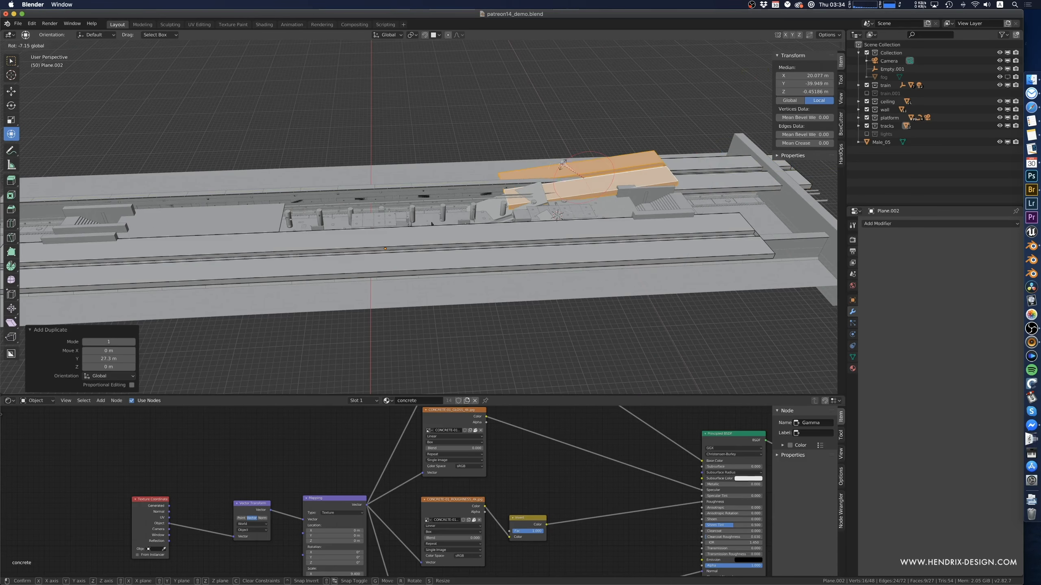
pyautogui.moveTo(590, 139); pyautogui.dragTo(587, 155)
# - Duplicate the tilted slab 30.8 m along Y, then tilt the copy sideways and lower it 2.99 m
pyautogui.hotkey('shift', 'd')
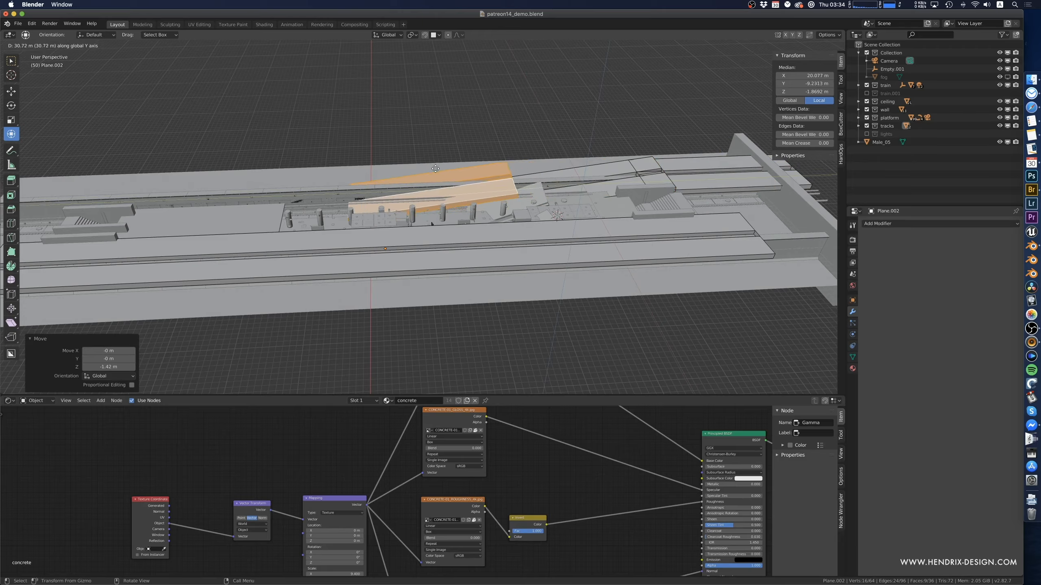
pyautogui.click(538, 155)
pyautogui.moveTo(539, 155); pyautogui.dragTo(372, 217, button='middle')
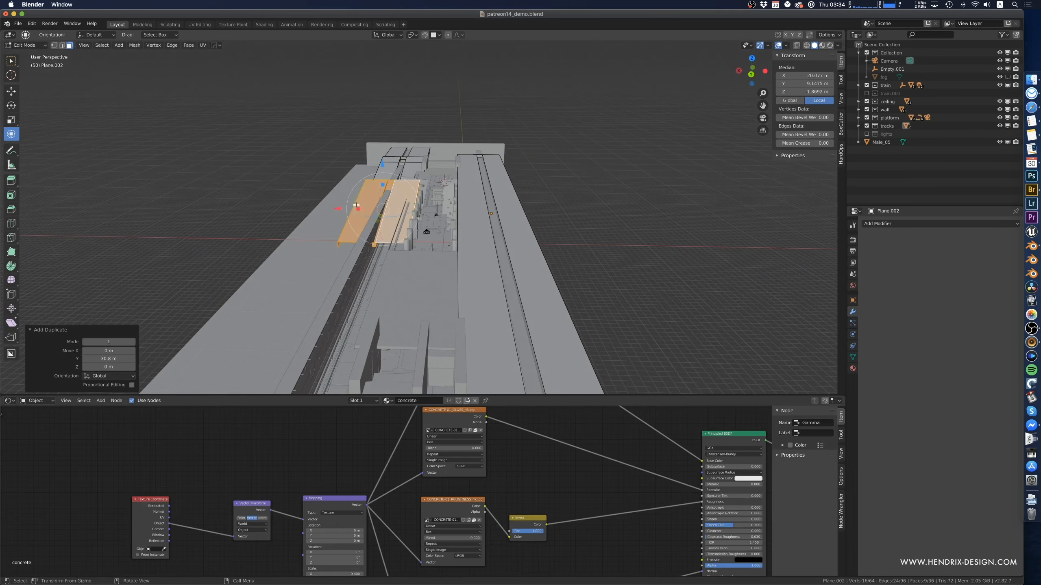
pyautogui.moveTo(354, 199); pyautogui.dragTo(403, 190)
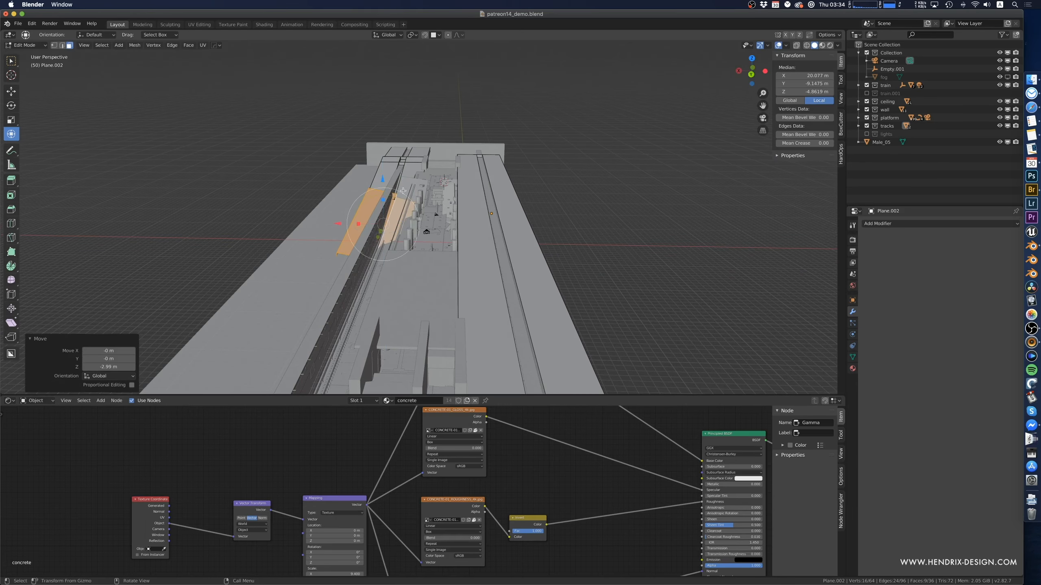
# - Duplicate the lowered slab 45.1 m along Y and rotate the copy 20.8° about X
pyautogui.moveTo(402, 190); pyautogui.dragTo(488, 214, button='middle')
pyautogui.hotkey('shift', 'd')
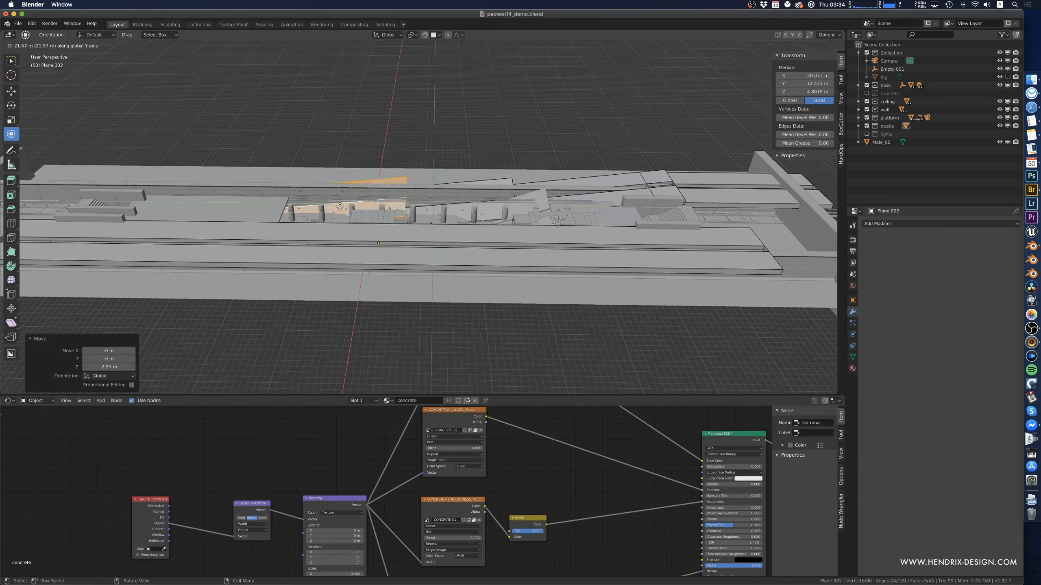
pyautogui.press('y')
pyautogui.click(266, 201)
pyautogui.moveTo(227, 181); pyautogui.dragTo(230, 178)
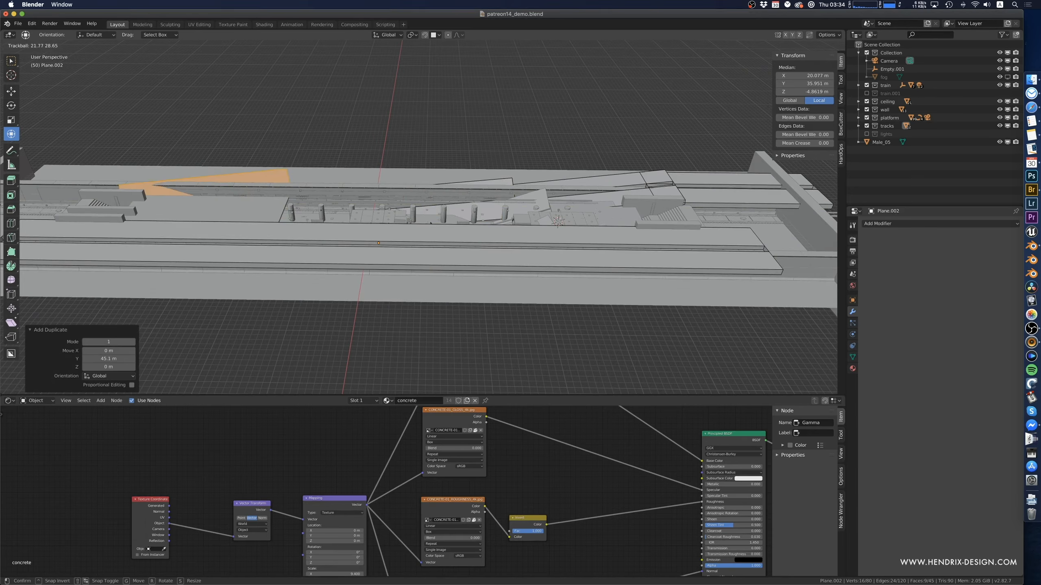
pyautogui.press('Escape')
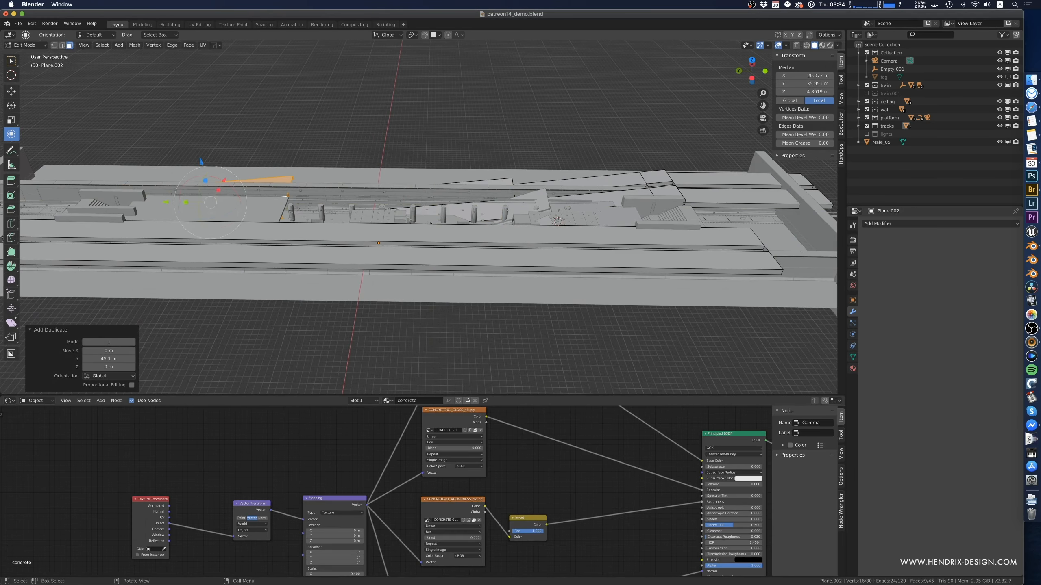
pyautogui.moveTo(218, 190); pyautogui.dragTo(229, 197)
# - Move the newest slab copy −20.1 m along Y and raise it 0.876 m along Z
pyautogui.moveTo(246, 193); pyautogui.dragTo(298, 259, button='middle')
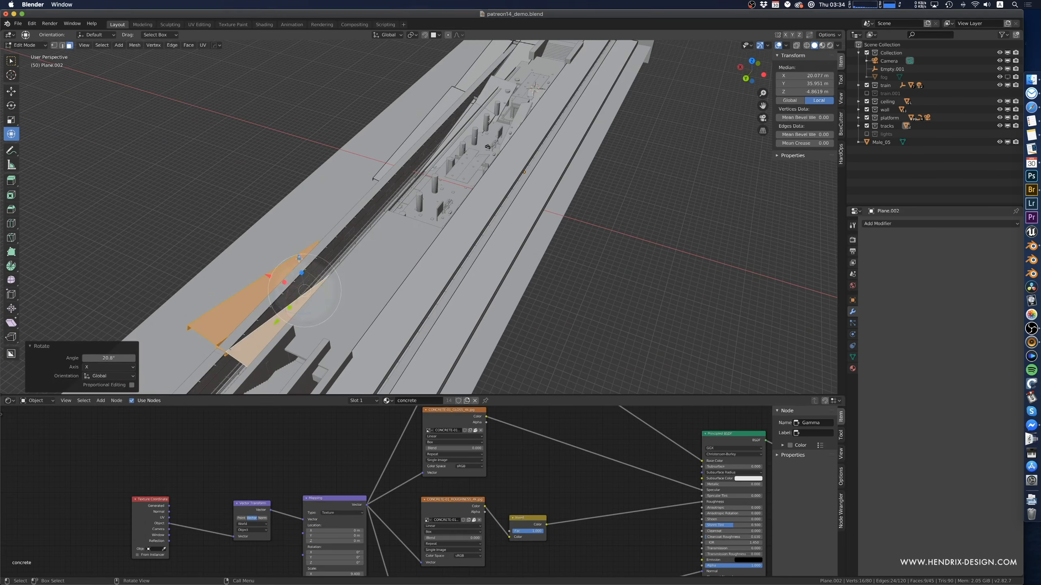
pyautogui.moveTo(299, 259); pyautogui.dragTo(369, 201)
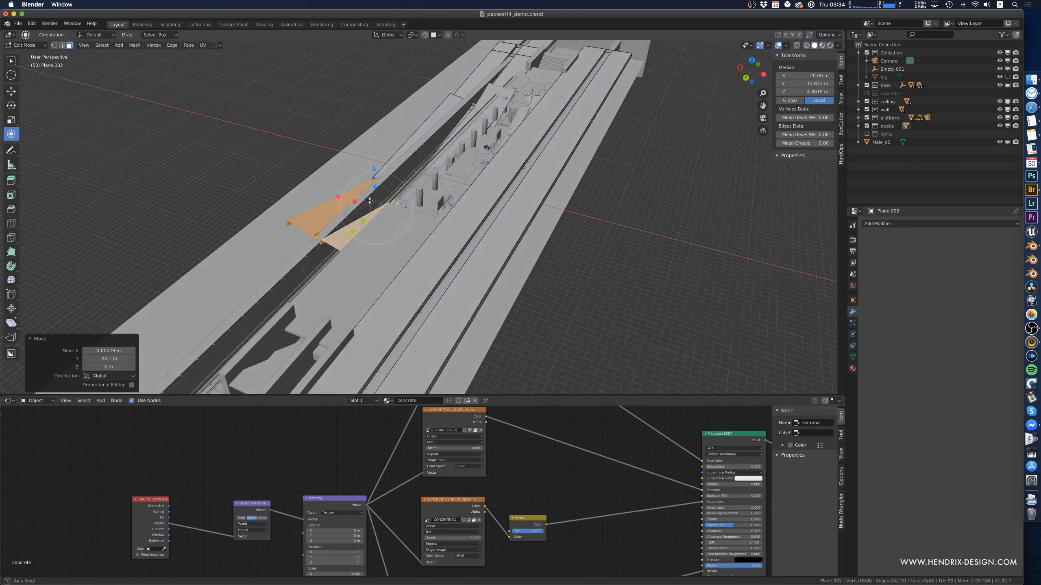
pyautogui.moveTo(370, 200); pyautogui.dragTo(375, 167, button='middle')
pyautogui.moveTo(379, 150); pyautogui.dragTo(380, 139)
pyautogui.moveTo(379, 139); pyautogui.dragTo(344, 173, button='middle')
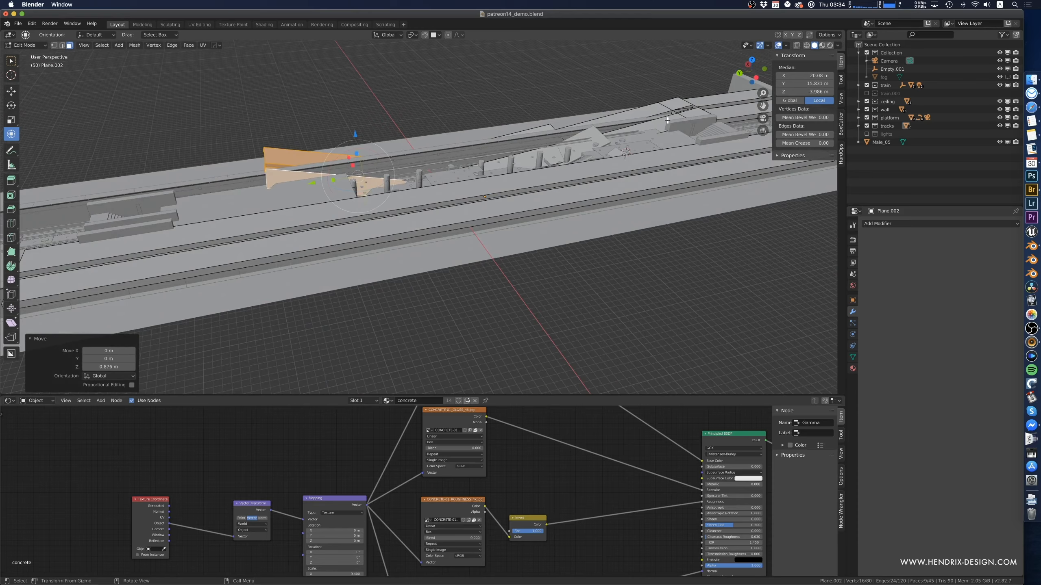
# - Duplicate the entire level slab at the far end 116 m along Y and check the result through the camera
pyautogui.click(725, 113)
pyautogui.hotkey('ctrl', 'l')
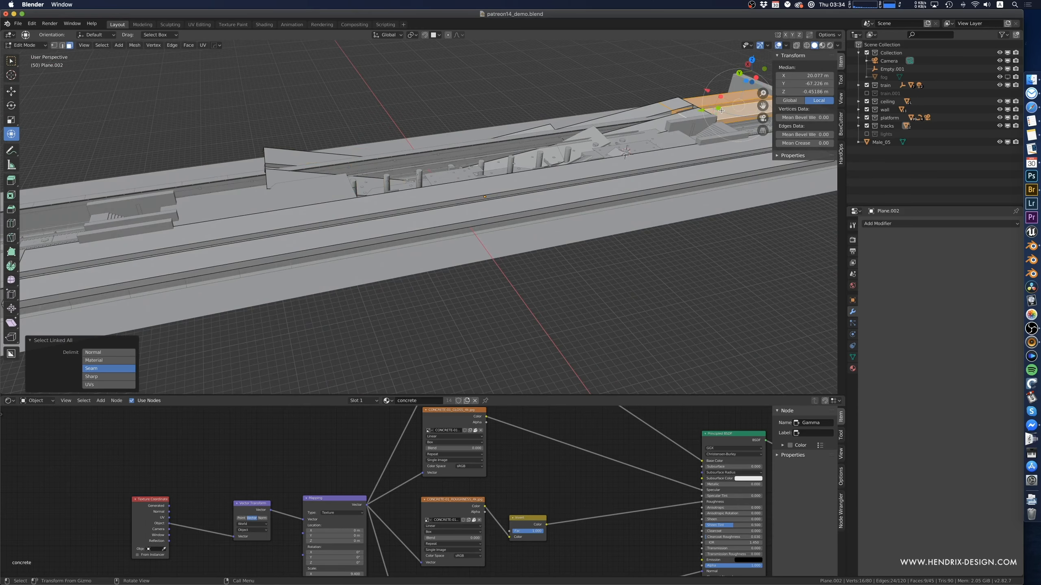
pyautogui.hotkey('shift', 'd')
pyautogui.press('y')
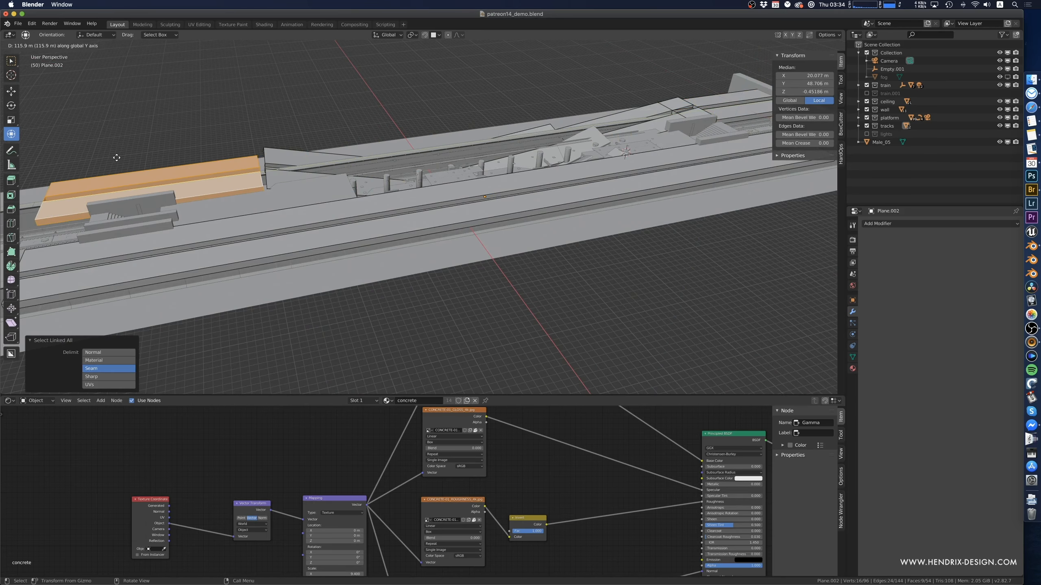
pyautogui.click(320, 173)
pyautogui.moveTo(320, 174); pyautogui.dragTo(348, 233, button='middle')
pyautogui.press('KP_0')
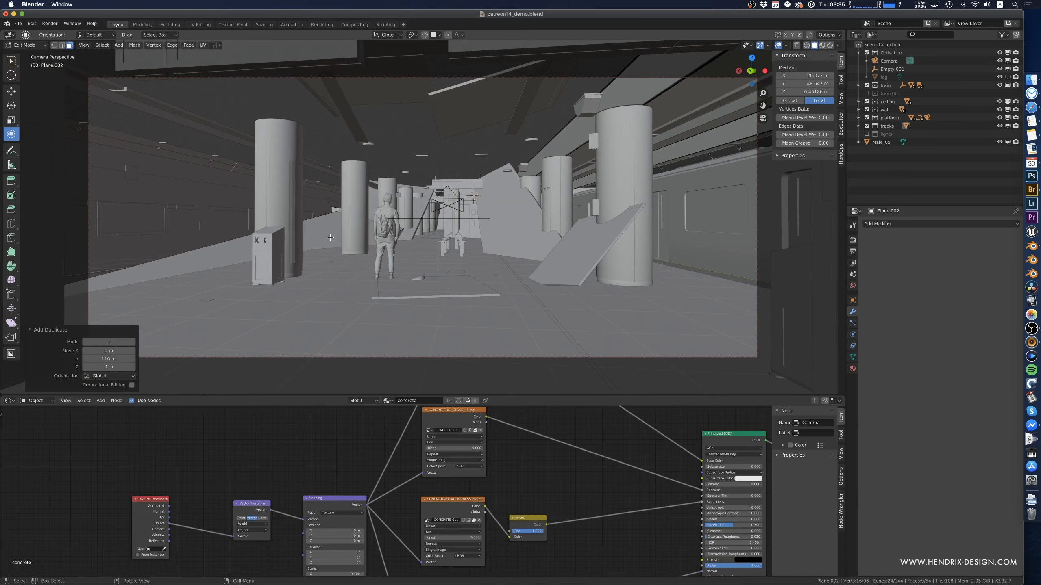
# - Leave mesh editing and apply the Solidify and Mirror modifiers of the train object sv_je_tc_e235-30a_1557
pyautogui.press('KP_0')
pyautogui.moveTo(373, 230); pyautogui.dragTo(377, 206, button='middle')
pyautogui.press('Tab')
pyautogui.click(378, 206)
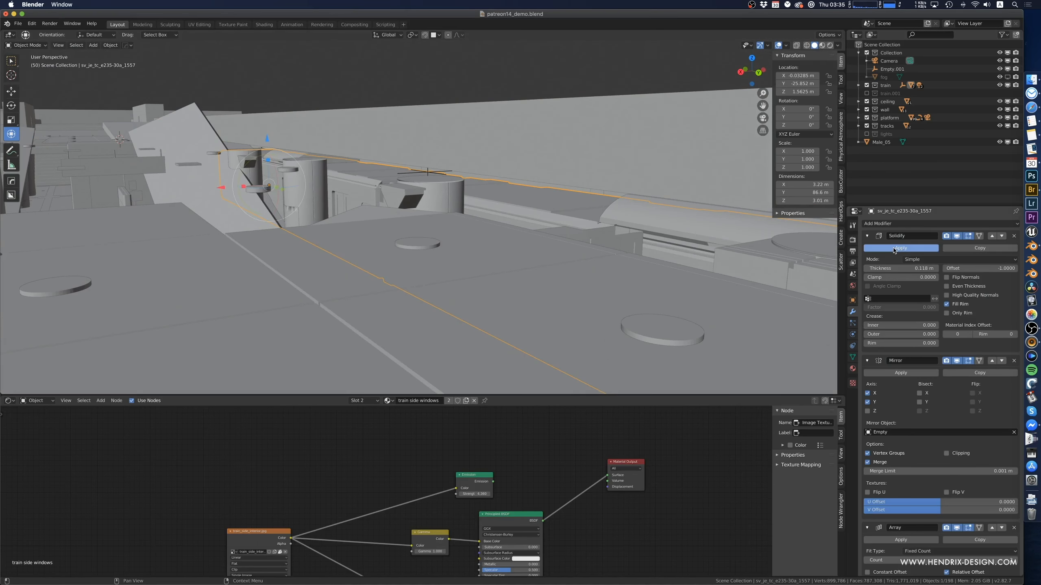
pyautogui.click(894, 249)
pyautogui.click(894, 248)
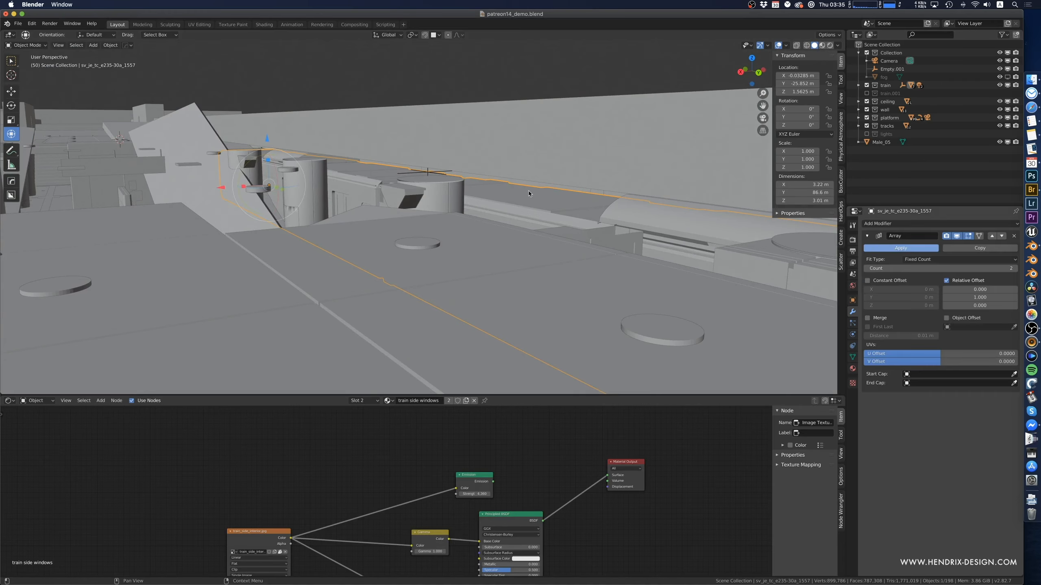
# - Rotate the train 17° about Z and move it 5.61 m along X and 0.645 m along Y
pyautogui.moveTo(529, 194); pyautogui.dragTo(471, 181, button='middle')
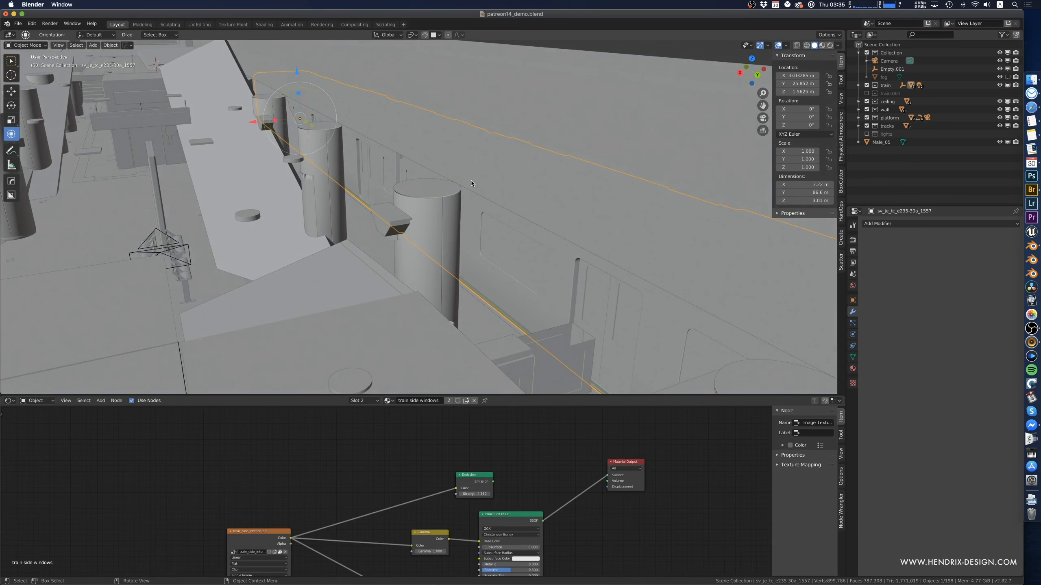
pyautogui.moveTo(288, 126); pyautogui.dragTo(246, 110)
pyautogui.moveTo(246, 111); pyautogui.dragTo(282, 179, button='middle')
pyautogui.moveTo(287, 181); pyautogui.dragTo(287, 176)
pyautogui.rightClick(287, 175)
# - Set the train's origin to its geometry using the median center
pyautogui.rightClick(410, 206)
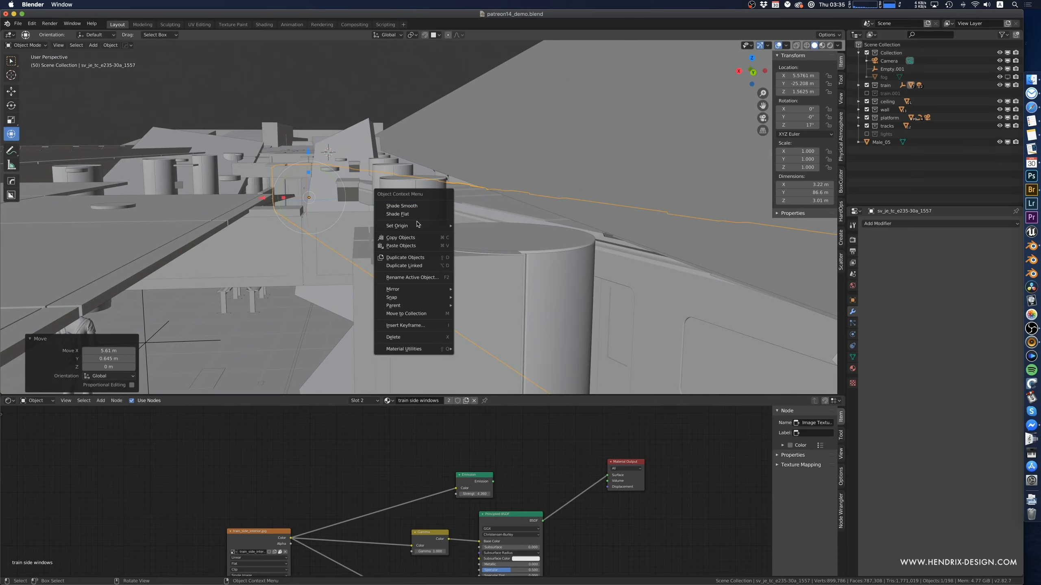
pyautogui.moveTo(418, 224)
pyautogui.click(519, 233)
pyautogui.press('KP_Decimal')
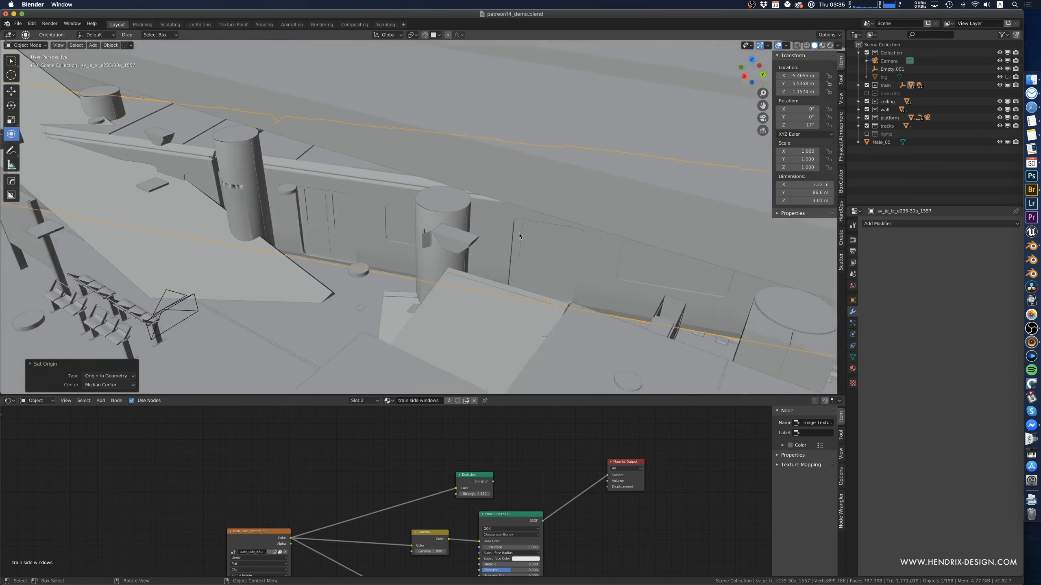
# - Tilt the train to rotations of −4.95°, −15.8° and 17.7°, then reposition it at X −4.4828, Y 7.6387, Z −1.4418 m
pyautogui.moveTo(519, 235); pyautogui.dragTo(518, 247, button='middle')
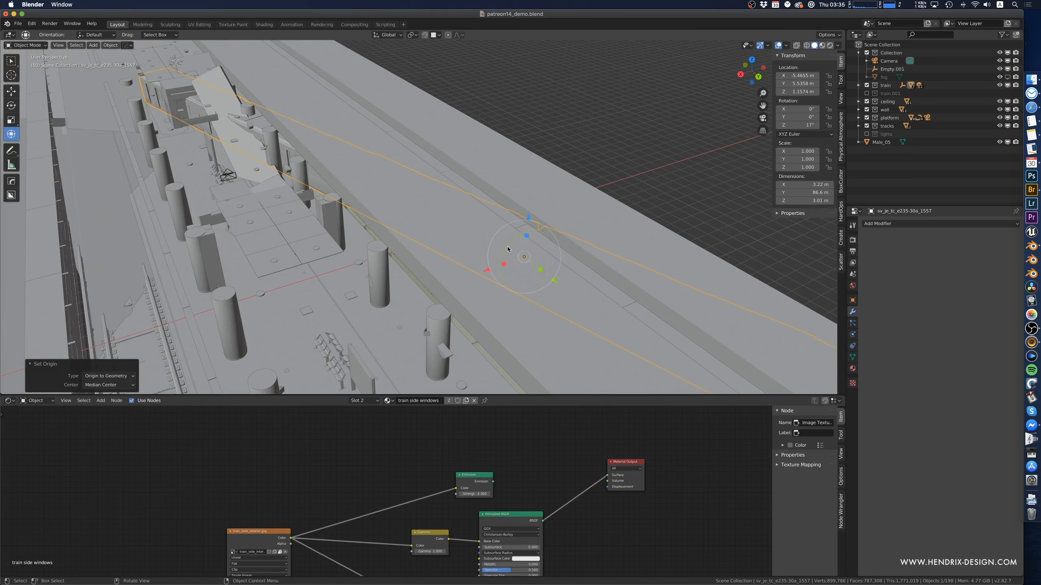
pyautogui.moveTo(507, 248); pyautogui.dragTo(532, 250)
pyautogui.moveTo(532, 250); pyautogui.dragTo(522, 242, button='middle')
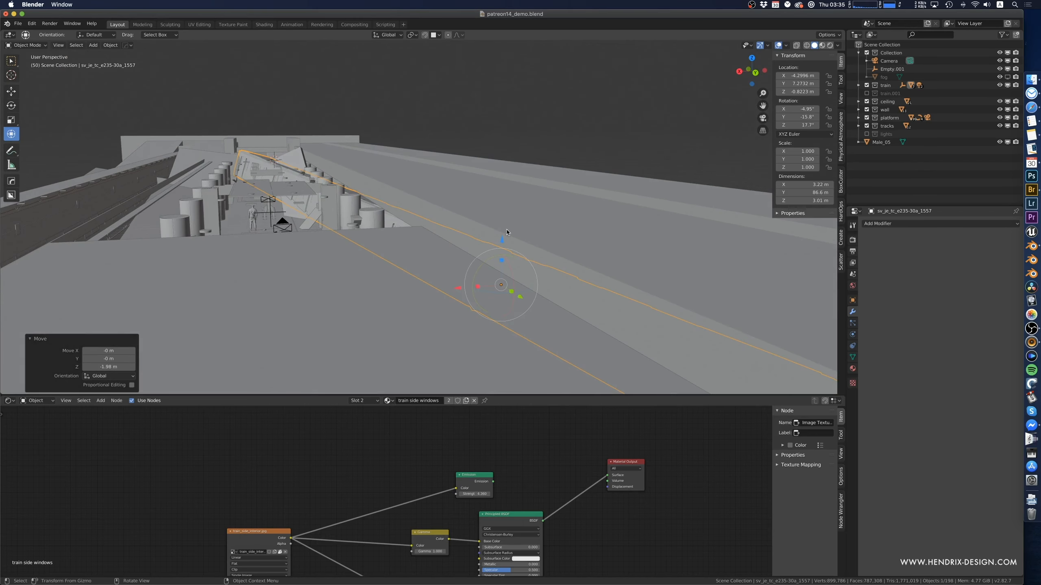
pyautogui.keyDown('shift'); pyautogui.moveTo(504, 244); pyautogui.dragTo(515, 257); pyautogui.keyUp('shift')
pyautogui.press('KP_0')
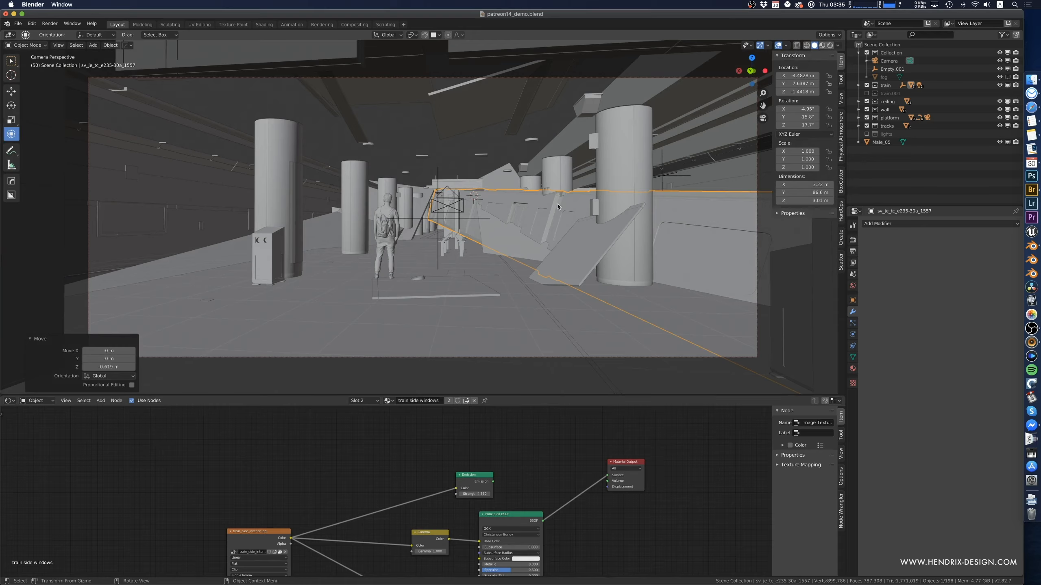
# - In the train's mesh, select the linked geometry of the far car section and rotate it about 14° about global Z
pyautogui.press('Tab')
pyautogui.moveTo(395, 182); pyautogui.dragTo(521, 252)
pyautogui.hotkey('ctrl', 'l')
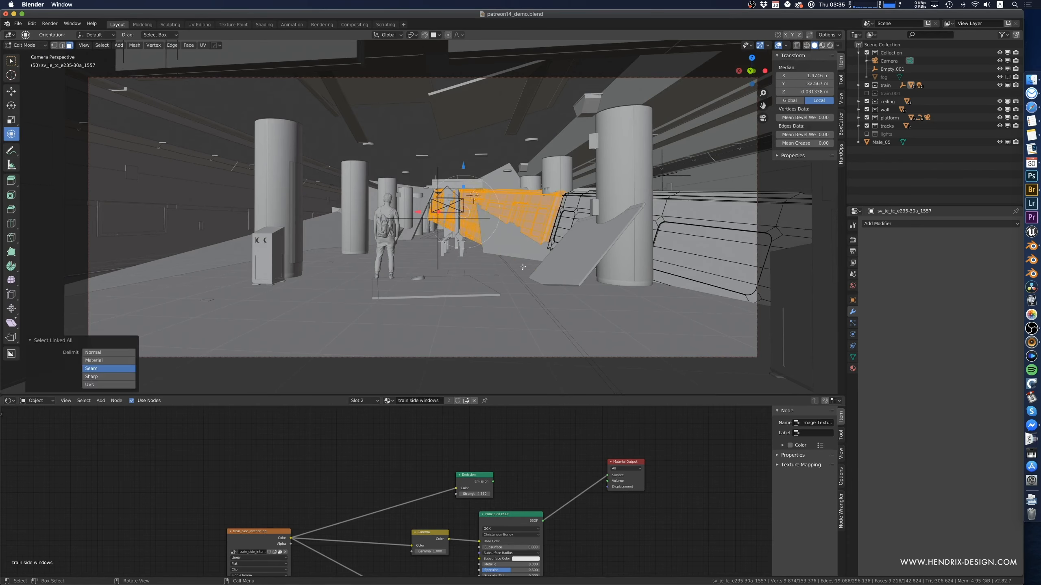
pyautogui.press('r')
pyautogui.press('z')
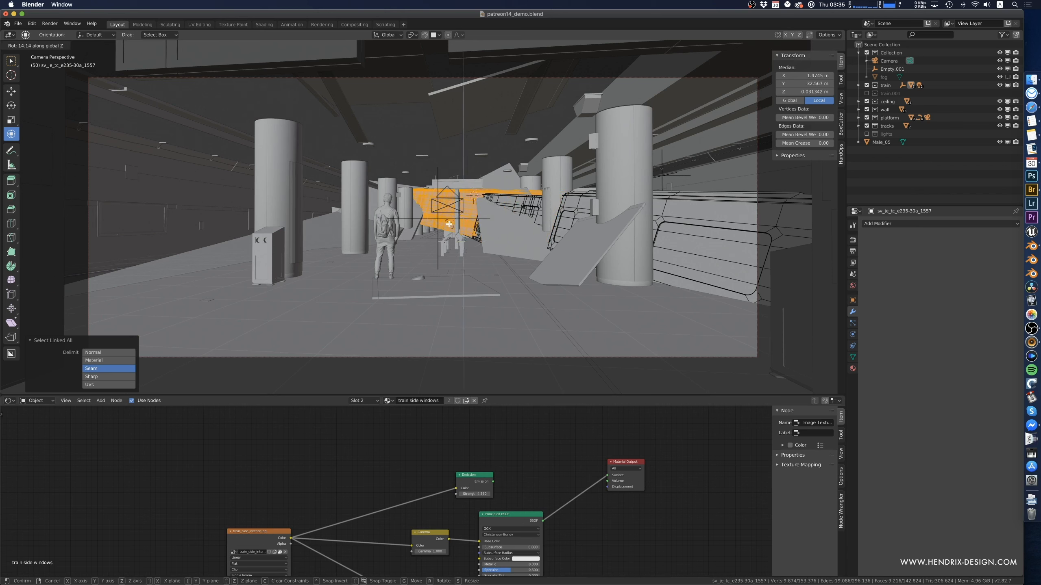
pyautogui.click(449, 224)
pyautogui.click(519, 202)
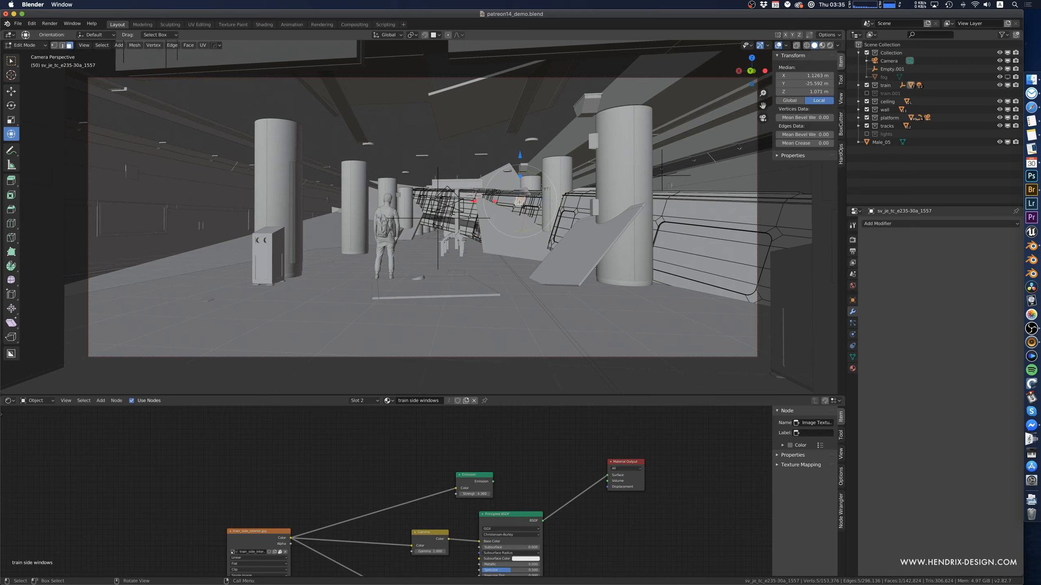
pyautogui.hotkey('ctrl', 'l')
pyautogui.press('x')
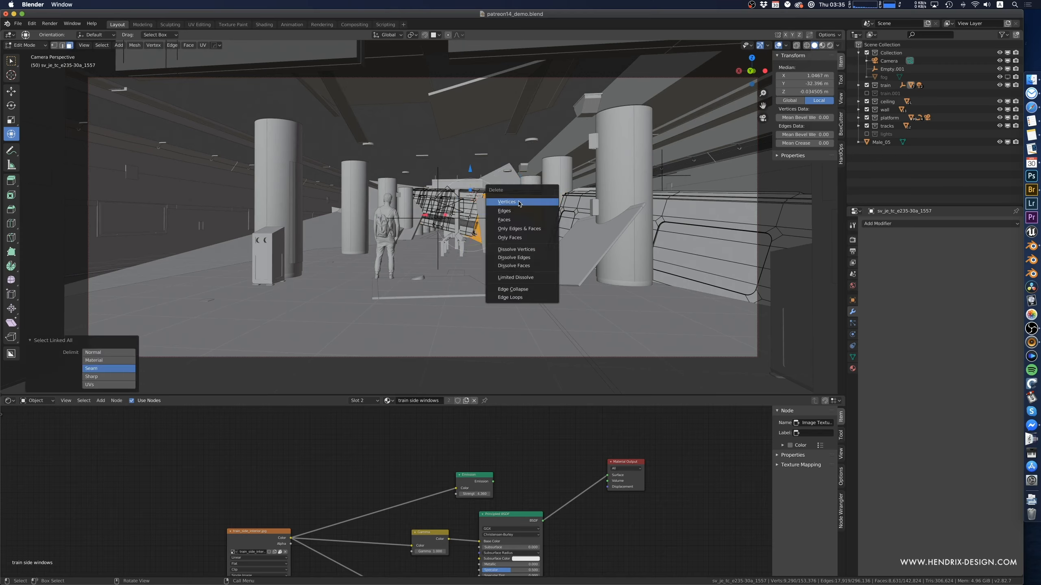
pyautogui.click(465, 209)
pyautogui.click(504, 200)
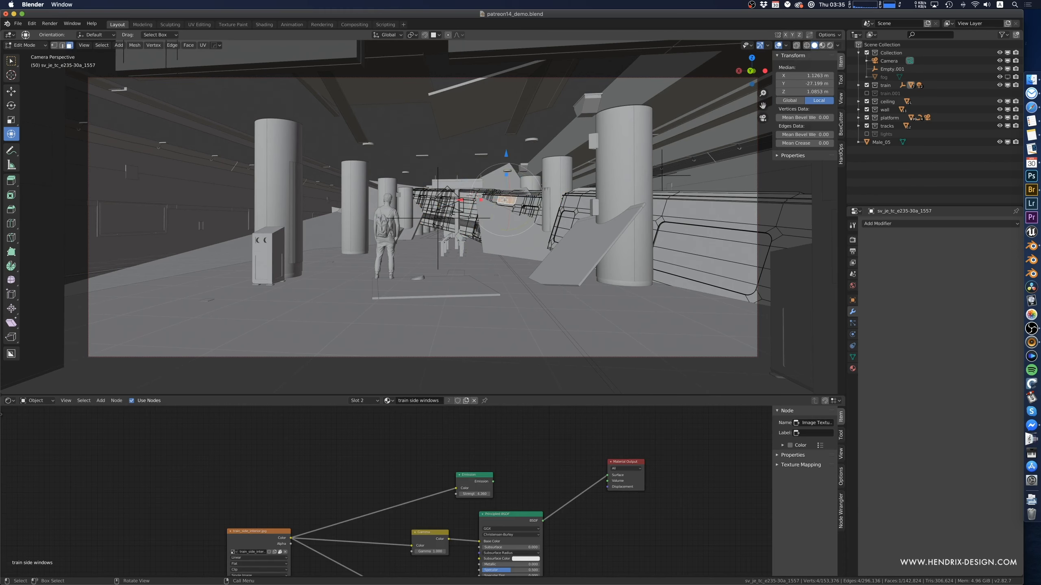
pyautogui.hotkey('ctrl', 'l')
pyautogui.press('c')
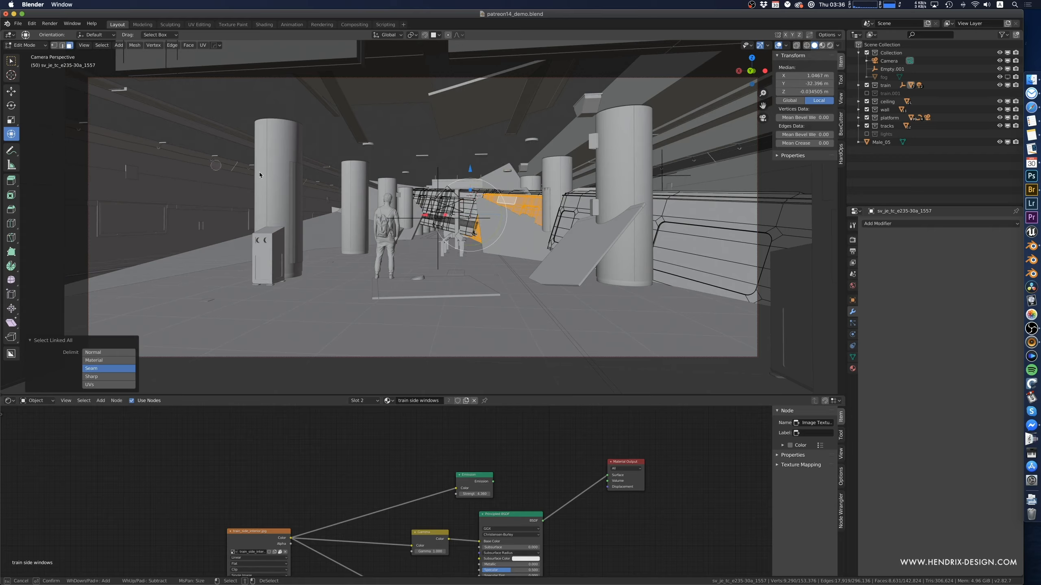
pyautogui.press('Escape')
# - Select the linked geometry of the rotated far car section and lower it 0.428 m, plus another 0.151 m, along Z
pyautogui.click(470, 205)
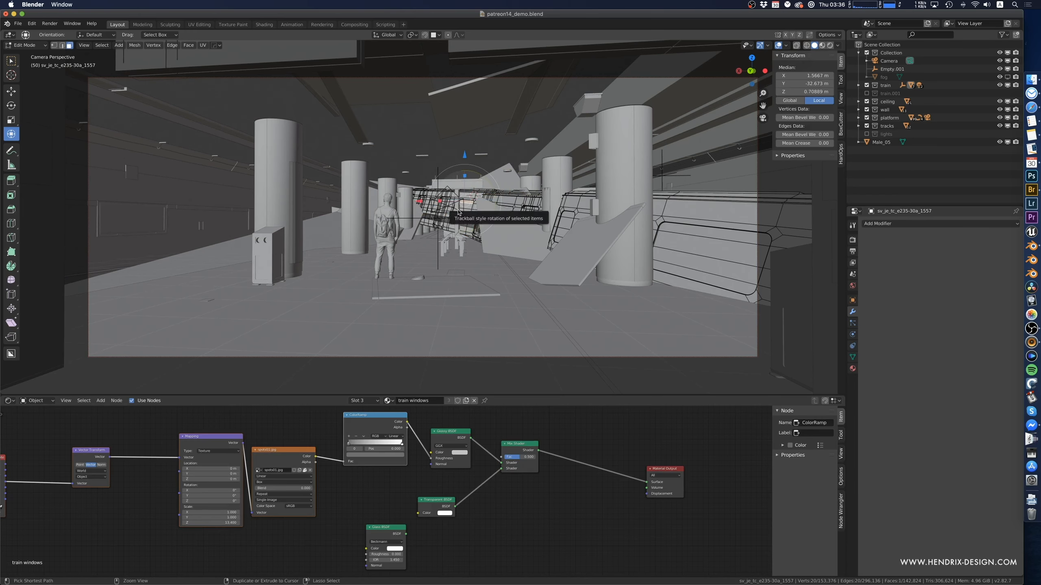
pyautogui.hotkey('ctrl', 'l')
pyautogui.moveTo(462, 166); pyautogui.dragTo(467, 177)
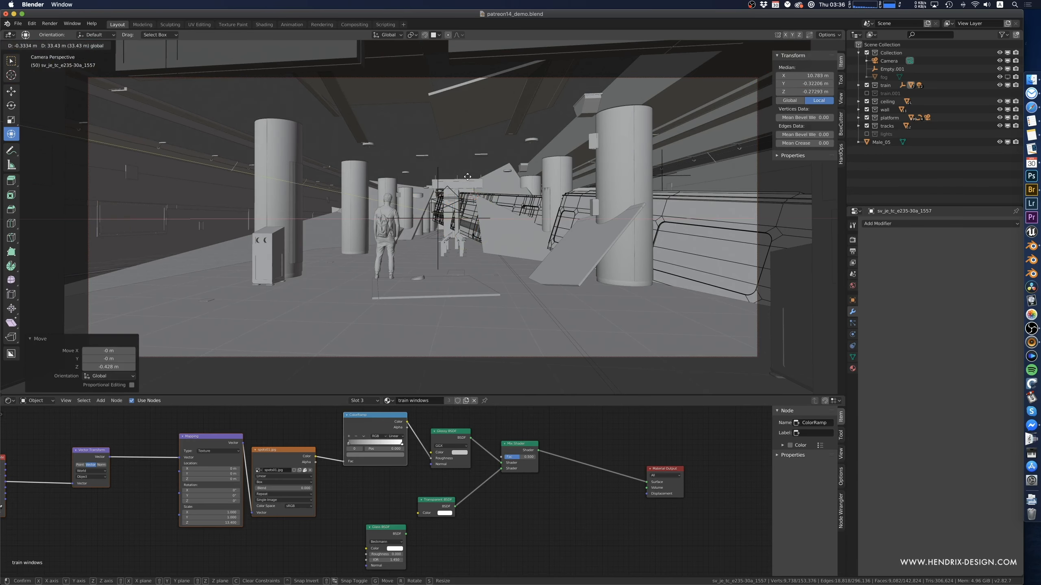
pyautogui.press('g')
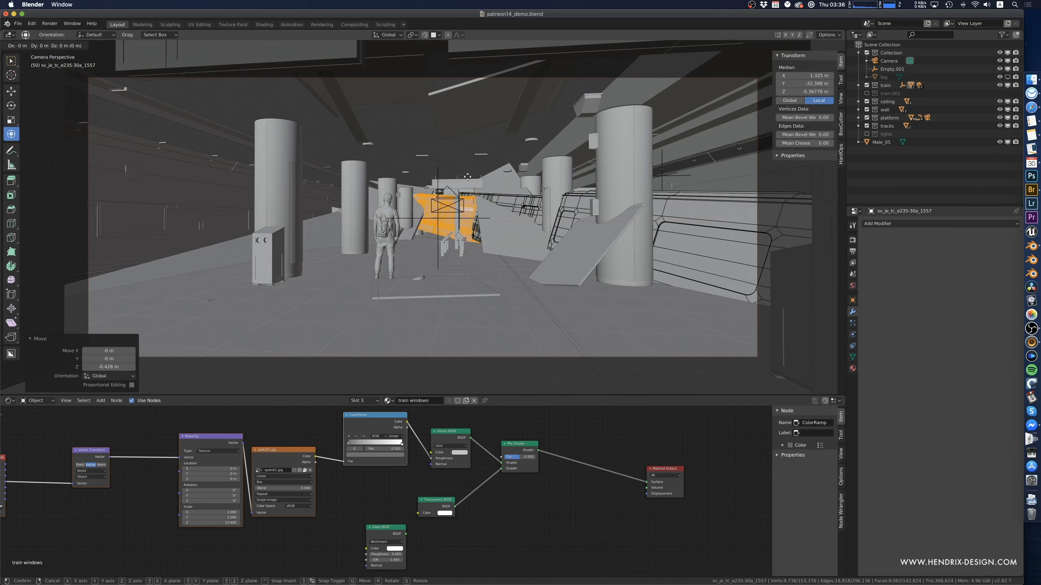
pyautogui.press('z')
pyautogui.click(466, 179)
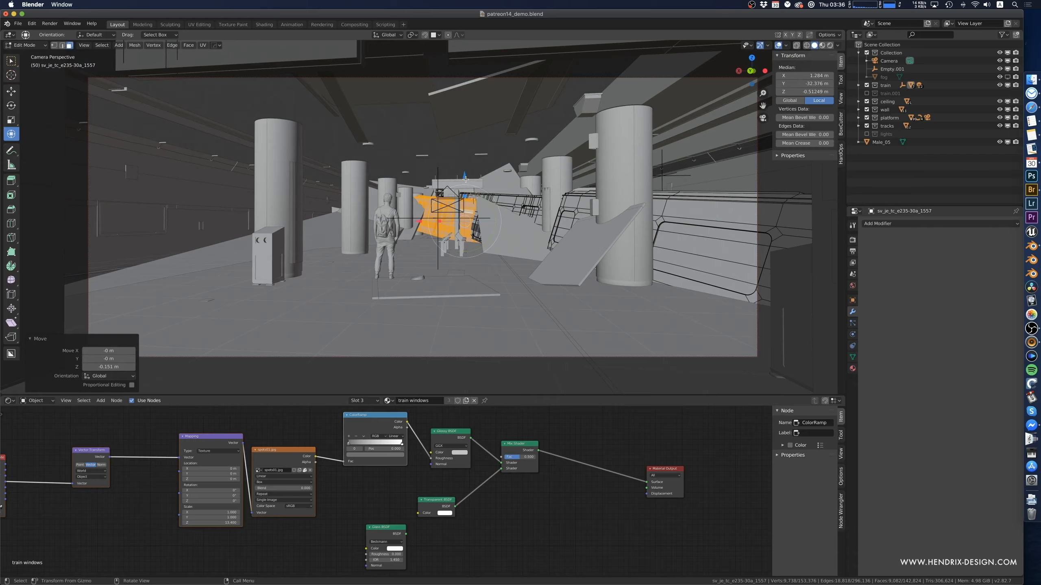
# - Move the rotated car section 10.1 m along global Y toward the camera
pyautogui.press('g')
pyautogui.press('y')
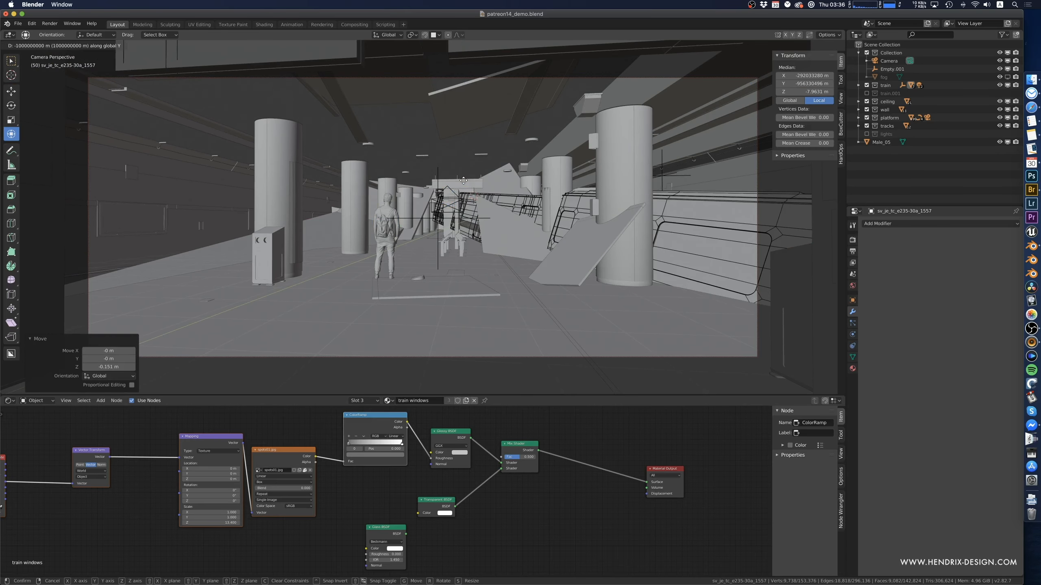
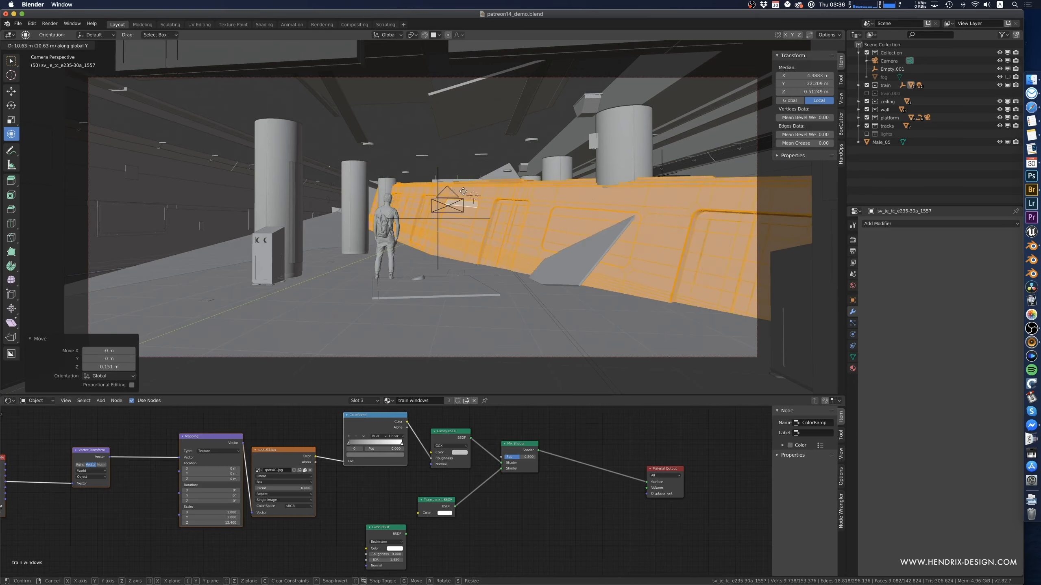
pyautogui.click(461, 195)
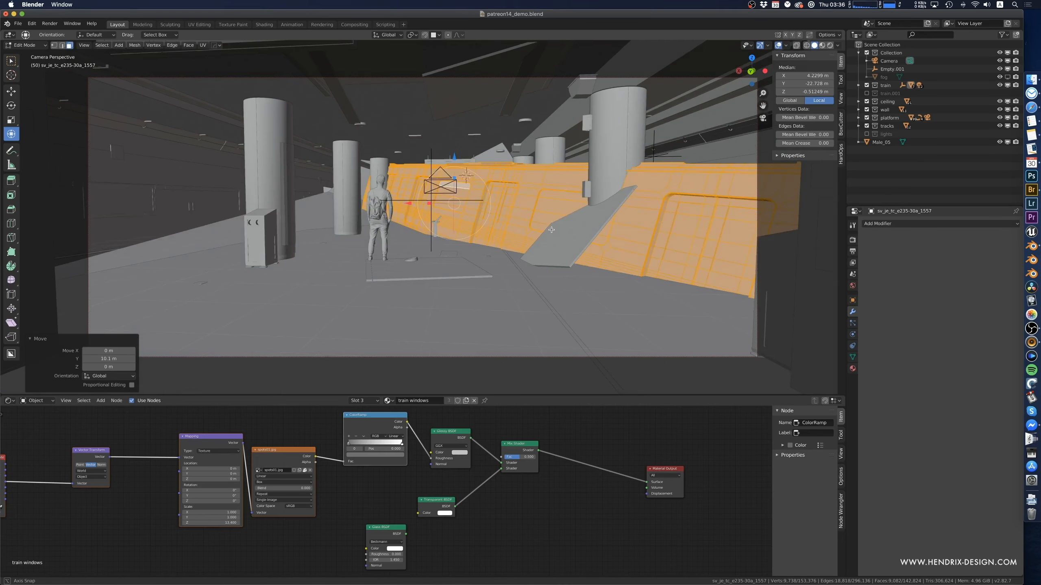
# - Rotate the car section 35.4° about Z and shift it −1.53 m along X and −2.97 m along Y
pyautogui.moveTo(461, 196); pyautogui.dragTo(551, 228, button='middle')
pyautogui.scroll(-10, 551, 228)
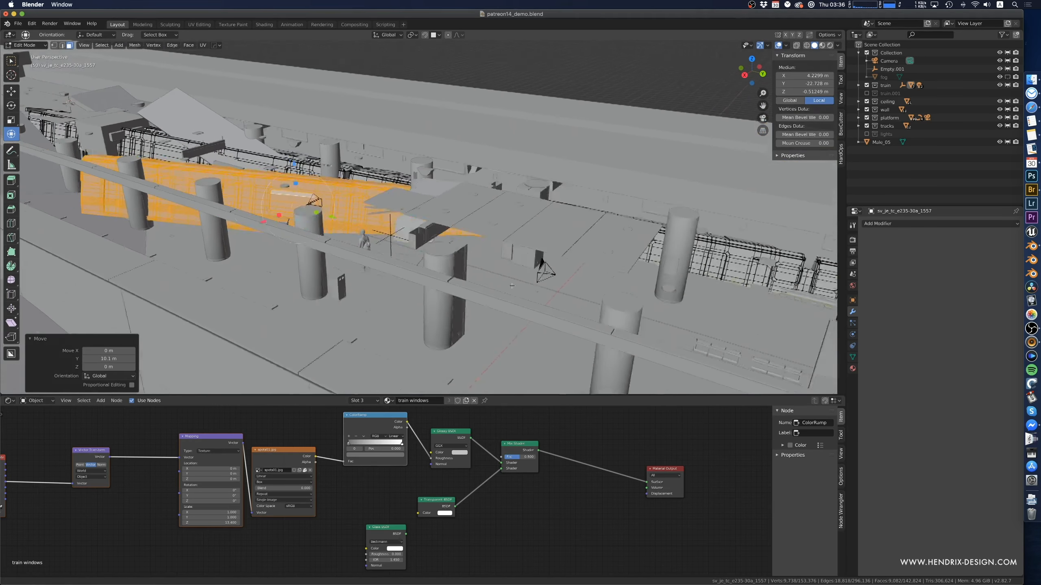
pyautogui.moveTo(511, 286); pyautogui.dragTo(434, 272, button='middle')
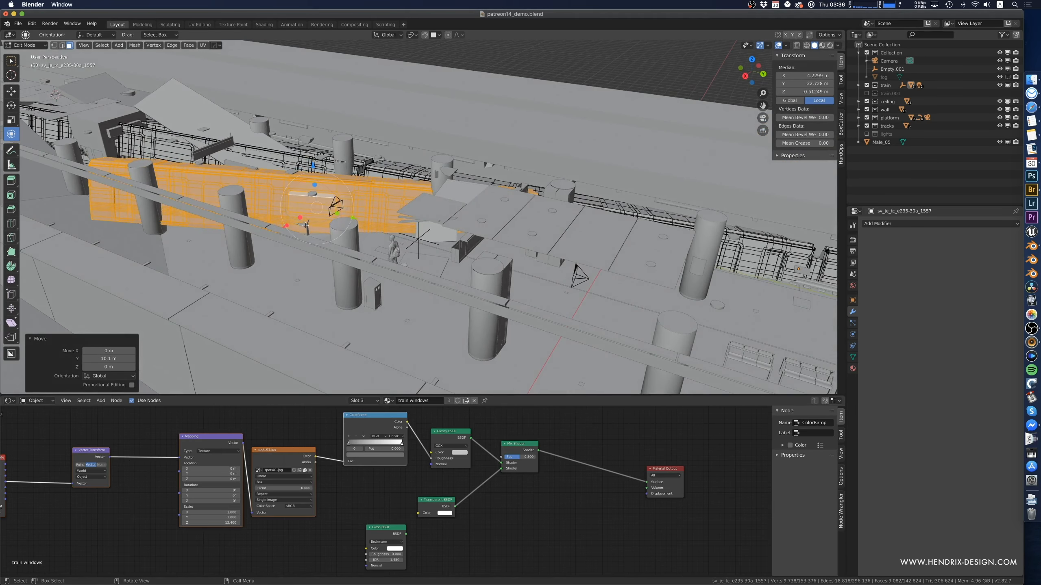
pyautogui.moveTo(313, 223); pyautogui.dragTo(324, 223)
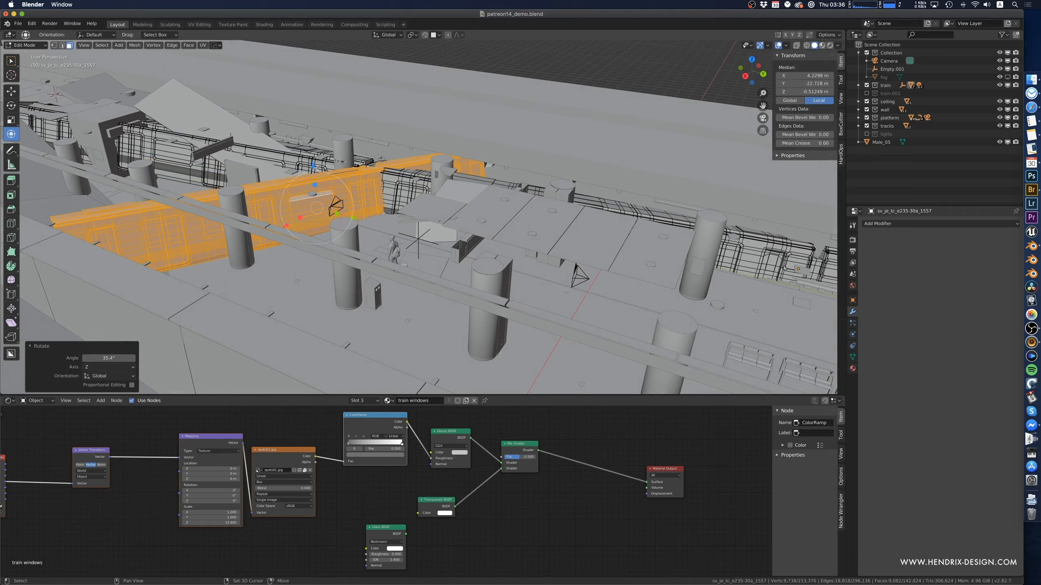
pyautogui.keyDown('shift'); pyautogui.moveTo(312, 165); pyautogui.dragTo(284, 142); pyautogui.keyUp('shift')
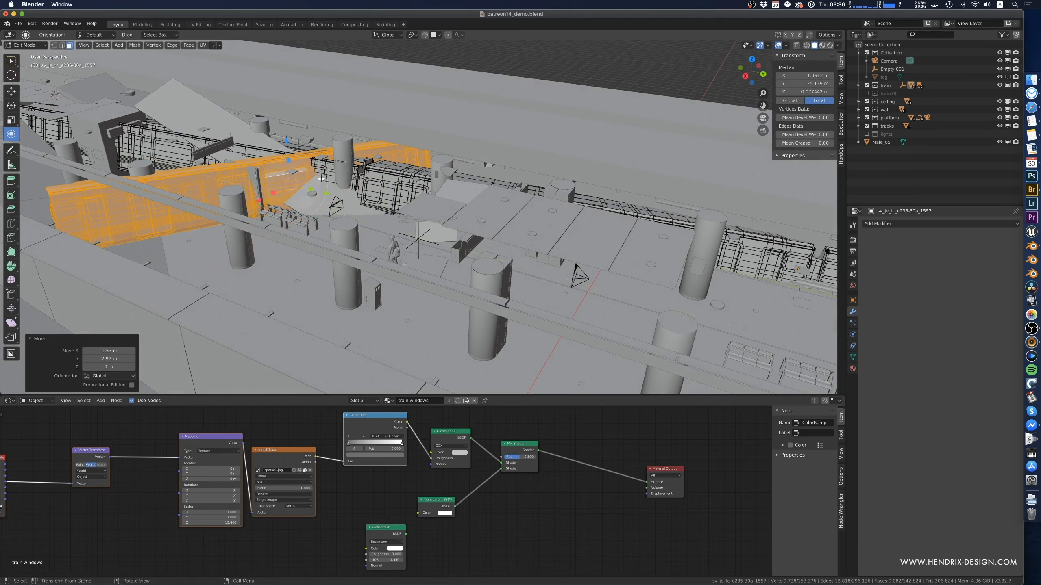
pyautogui.moveTo(324, 179); pyautogui.dragTo(307, 172, button='middle')
# - Delete the faces of the leftover linked train piece behind the moved car section and check the camera view
pyautogui.click(371, 177)
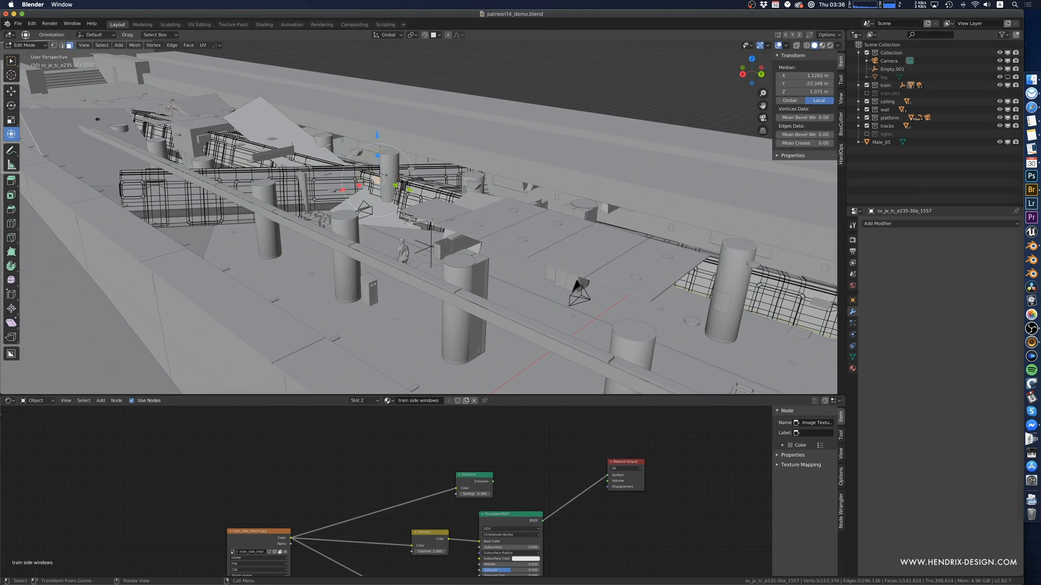
pyautogui.hotkey('ctrl', 'l')
pyautogui.press('x')
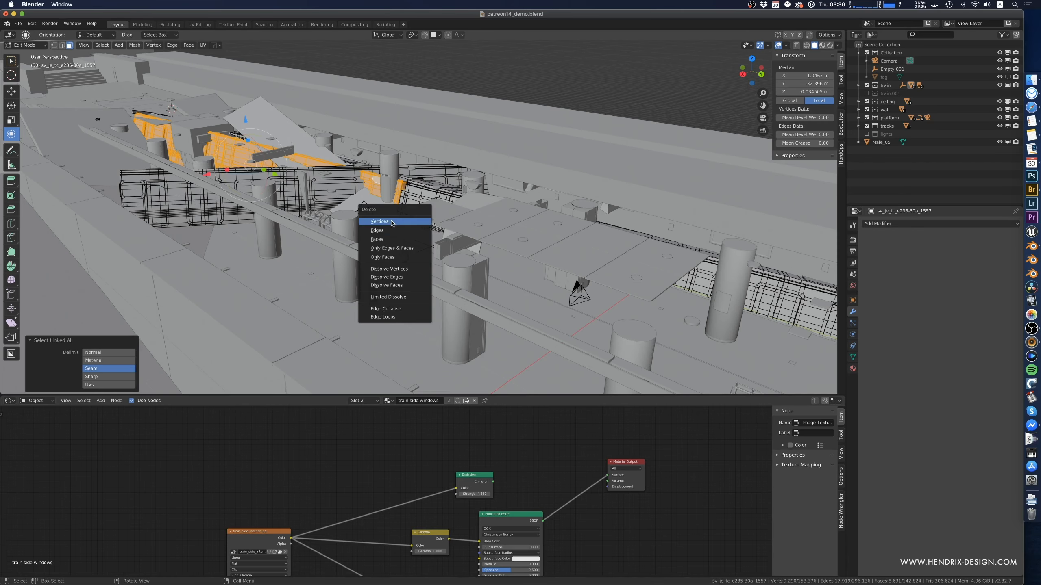
pyautogui.click(387, 237)
pyautogui.moveTo(388, 237); pyautogui.dragTo(376, 191, button='middle')
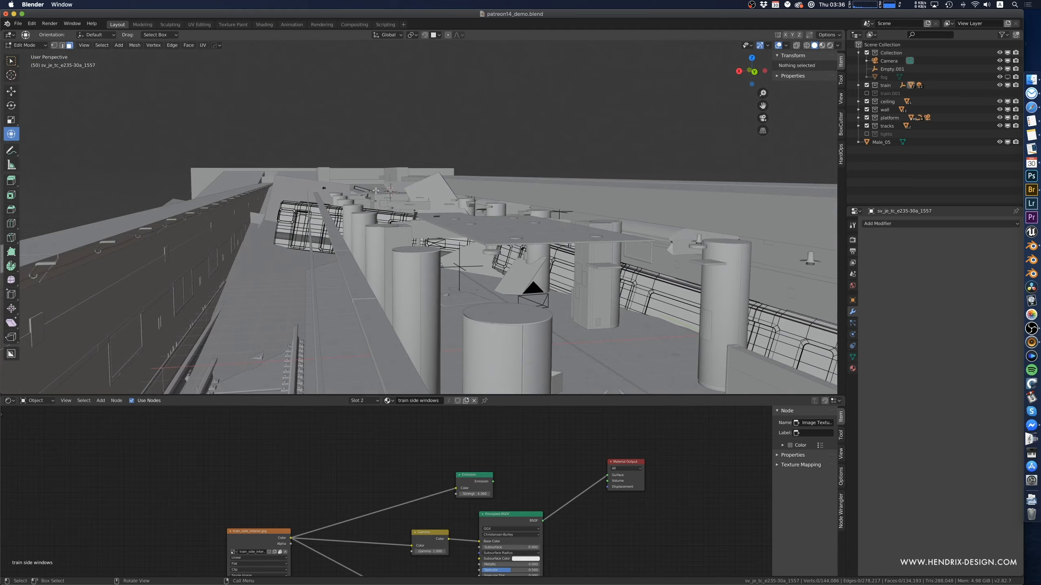
pyautogui.press('KP_0')
pyautogui.press('KP_0')
# - Select the crosswise car section's linked geometry and move it −3.54 m along X and −2.27 m along Y
pyautogui.moveTo(376, 191); pyautogui.dragTo(400, 224, button='middle')
pyautogui.click(311, 137)
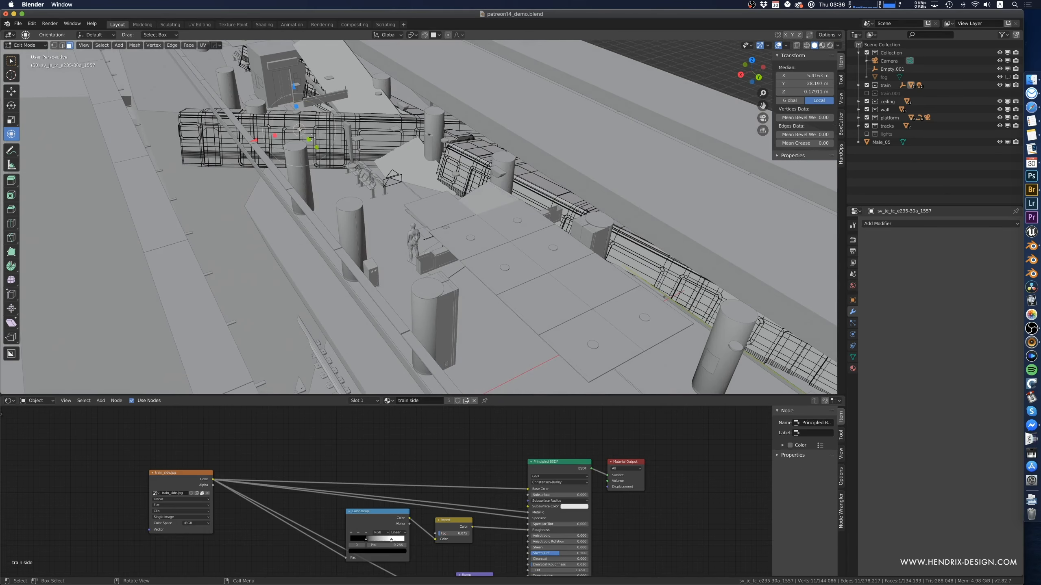
pyautogui.hotkey('ctrl', 'l')
pyautogui.keyDown('shift'); pyautogui.moveTo(345, 133); pyautogui.dragTo(351, 245, button='middle'); pyautogui.keyUp('shift')
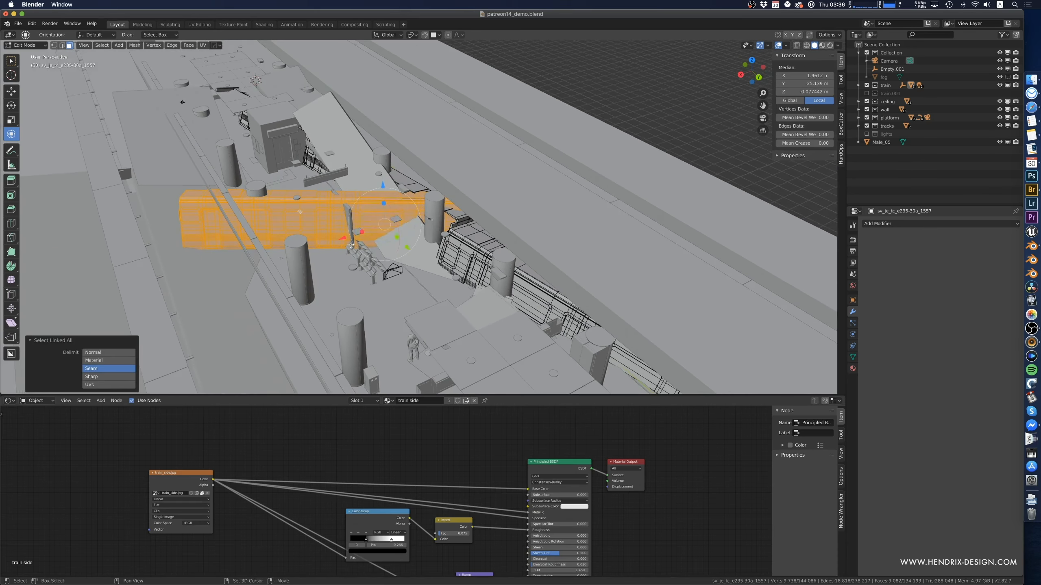
pyautogui.press('g')
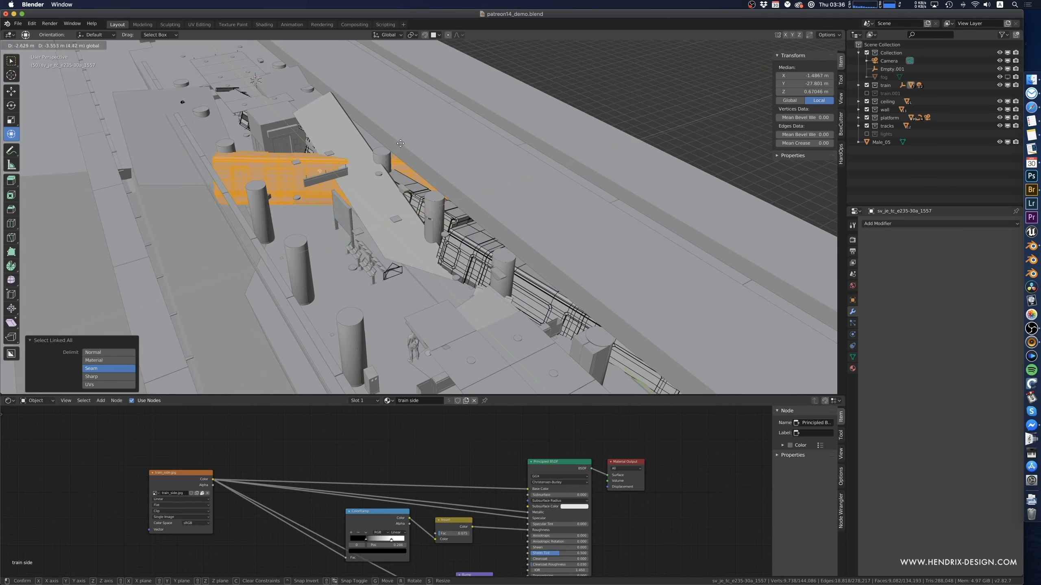
pyautogui.click(414, 150)
pyautogui.moveTo(383, 275)
pyautogui.mouseDown(button='middle')
pyautogui.moveTo(344, 205)
pyautogui.moveTo(436, 249)
pyautogui.moveTo(391, 267)
pyautogui.mouseUp(button='middle')
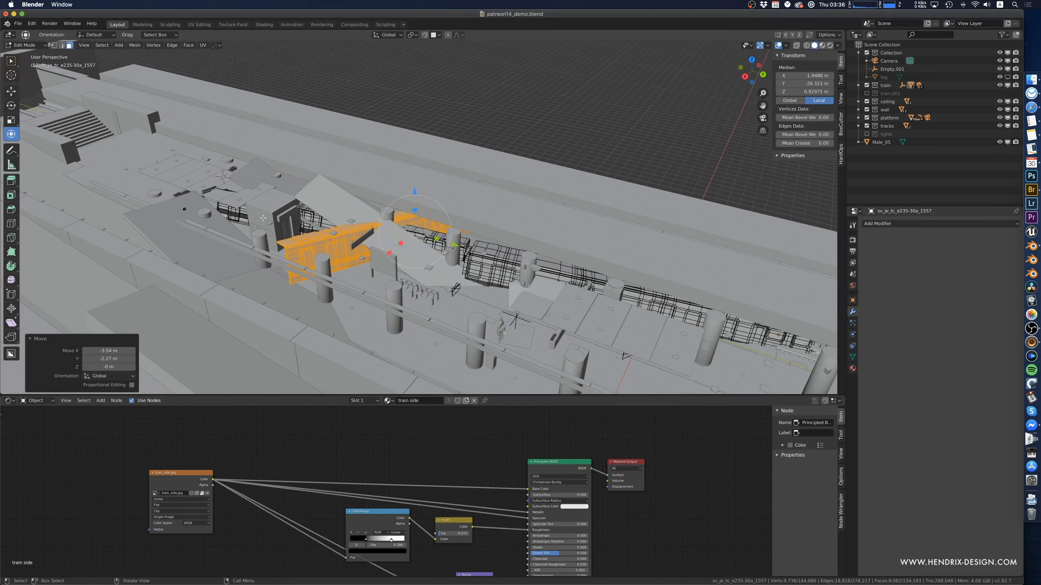
# - Leave the train's mesh editing and select the elevator's outer block, Cube.033
pyautogui.press('Tab')
pyautogui.click(282, 224)
pyautogui.moveTo(283, 229); pyautogui.dragTo(322, 256, button='middle')
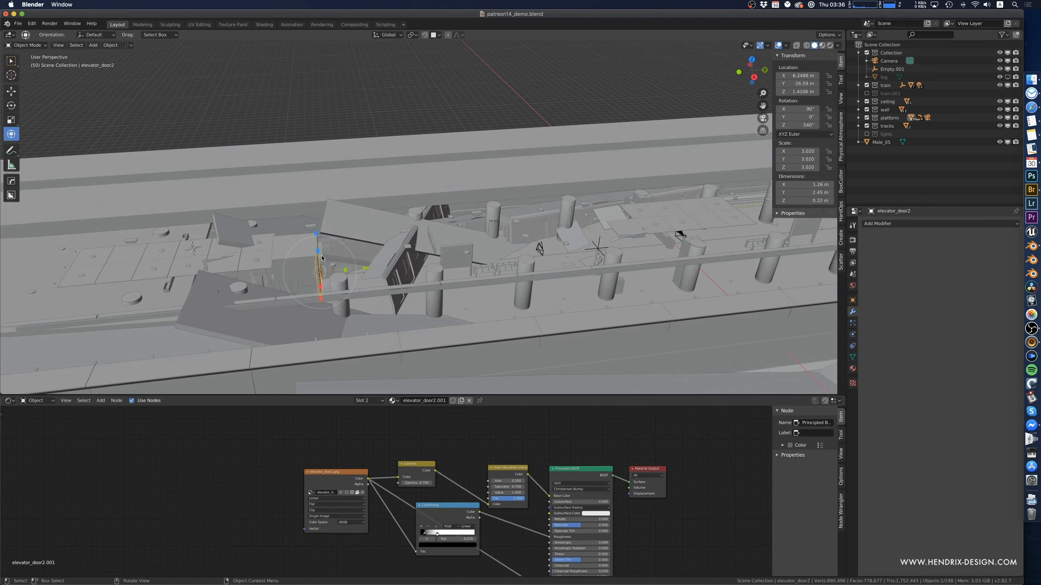
pyautogui.click(287, 285)
pyautogui.keyDown('shift'); pyautogui.moveTo(287, 286); pyautogui.dragTo(299, 256, button='middle'); pyautogui.keyUp('shift')
pyautogui.scroll(4, 327, 250)
pyautogui.click(239, 201)
pyautogui.moveTo(239, 201); pyautogui.dragTo(219, 193, button='middle')
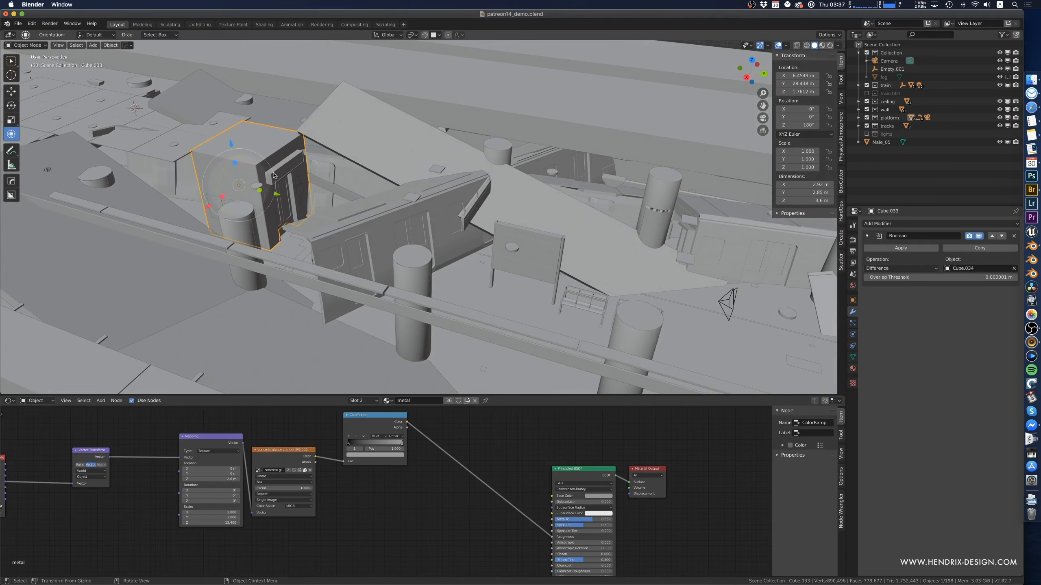
# - Lower the top face of the elevator block Cube.033 by 0.988 m along Z and return to object mode
pyautogui.click(281, 182)
pyautogui.moveTo(283, 127); pyautogui.dragTo(297, 183)
pyautogui.click(267, 187)
pyautogui.moveTo(295, 186); pyautogui.dragTo(304, 157, button='middle')
pyautogui.press('Tab')
pyautogui.click(306, 148)
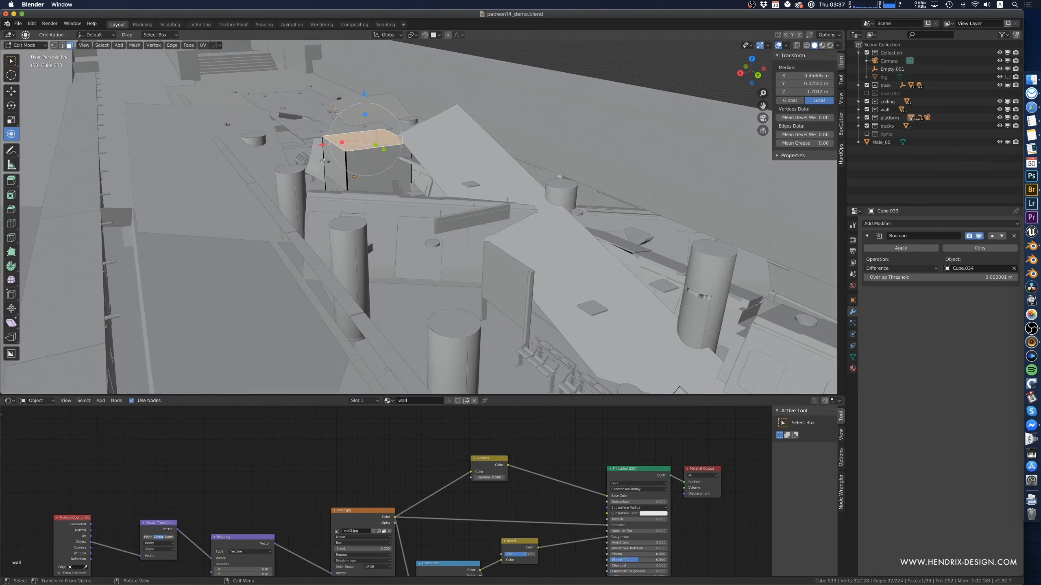
pyautogui.moveTo(358, 108); pyautogui.dragTo(391, 196)
pyautogui.press('KP_0')
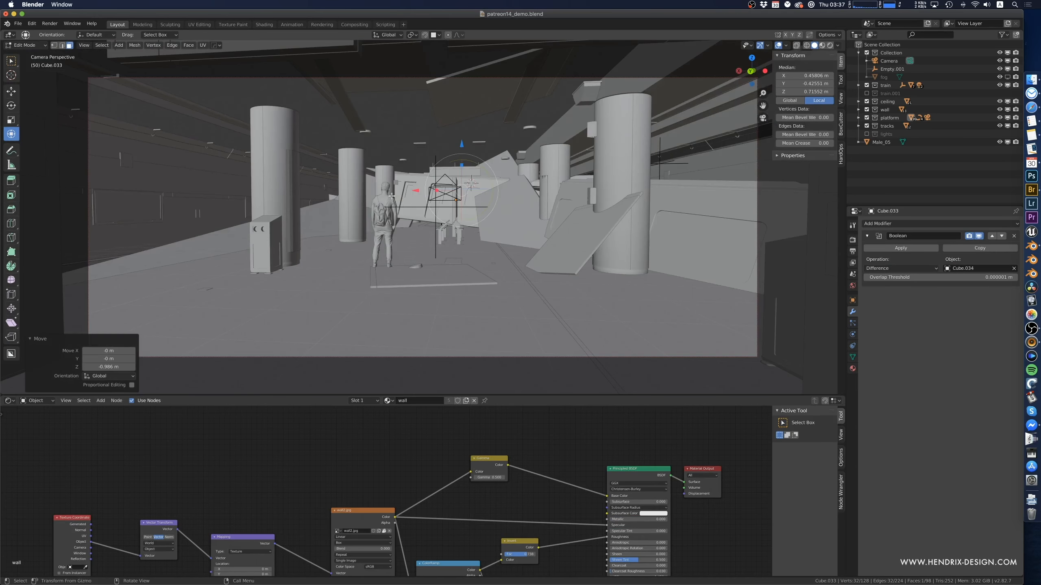
pyautogui.press('Tab')
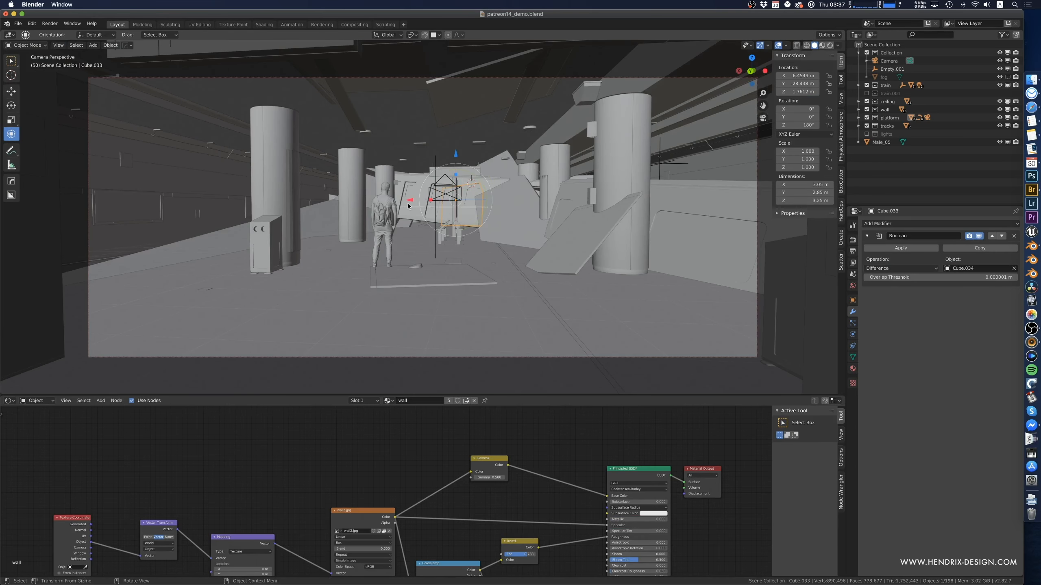
# - Select the derailed train mesh and shift it horizontally −1.23 m along X and −0.031 m along Y
pyautogui.click(421, 210)
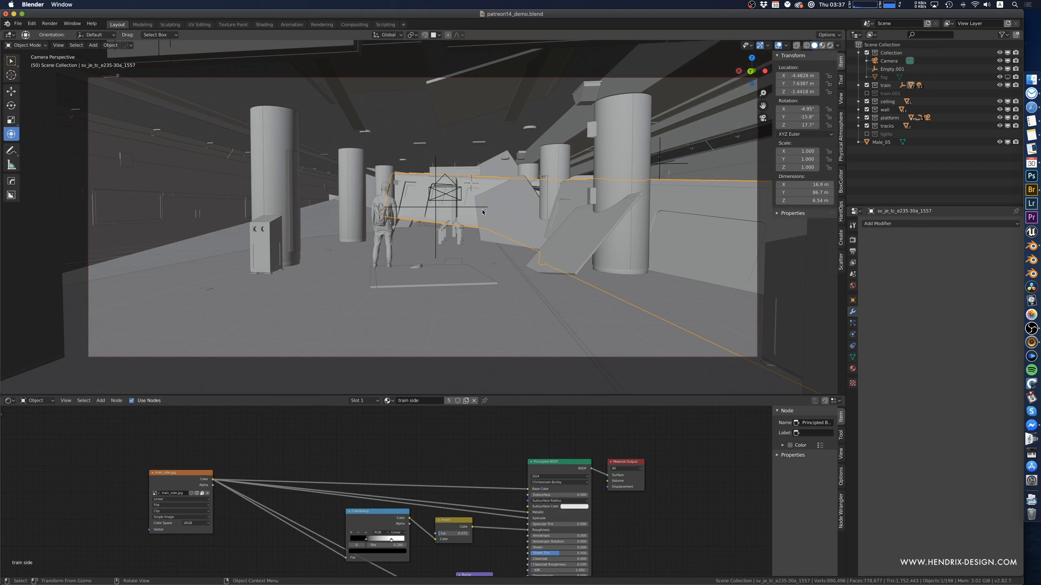
pyautogui.press('g')
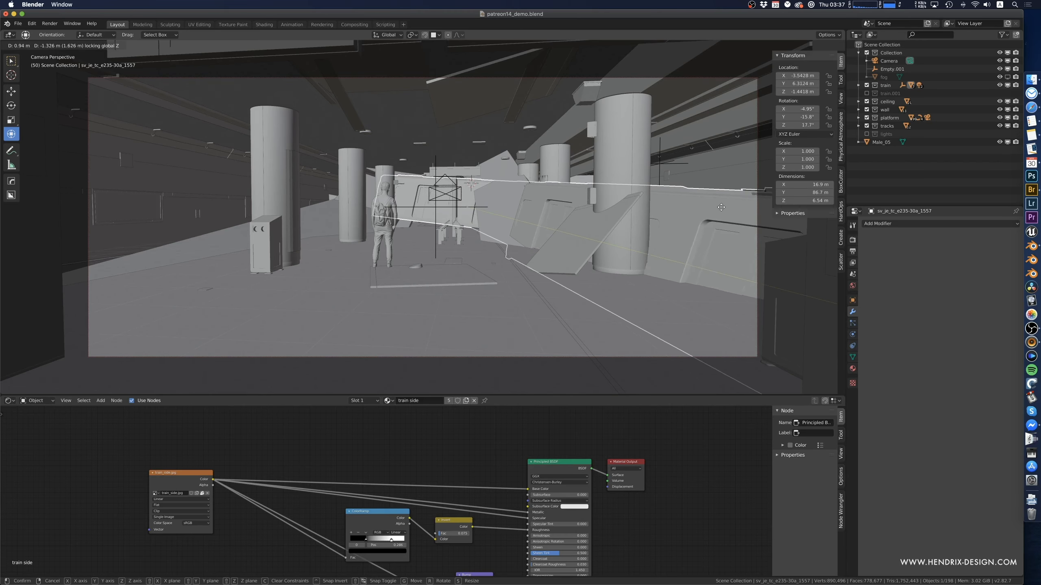
pyautogui.click(623, 211)
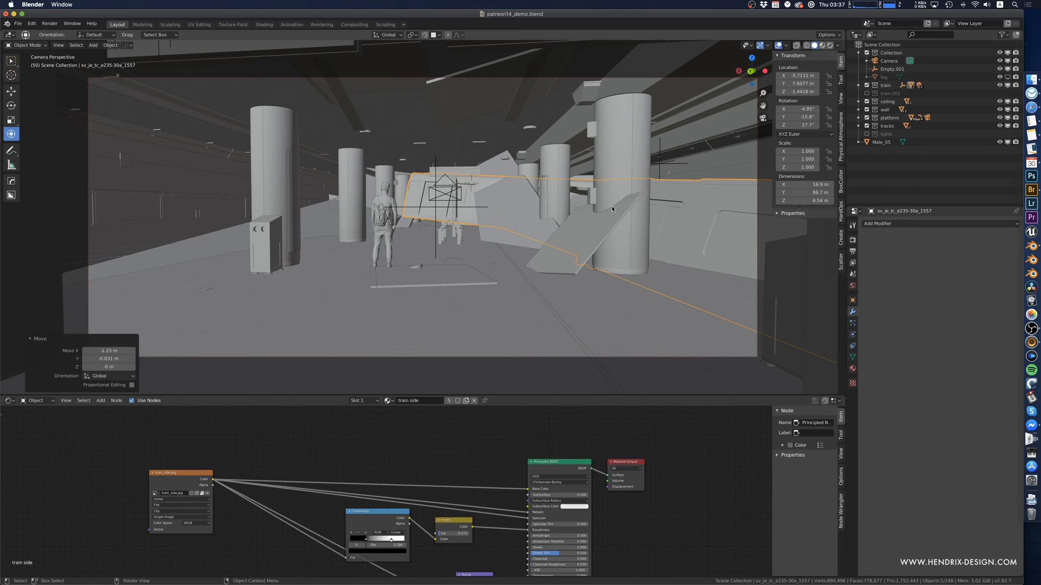
# - Select the map stand near the benches, tilt it −32.4° about global Y and lower it 0.888 m along Z
pyautogui.moveTo(498, 201); pyautogui.dragTo(546, 283, button='middle')
pyautogui.click(522, 276)
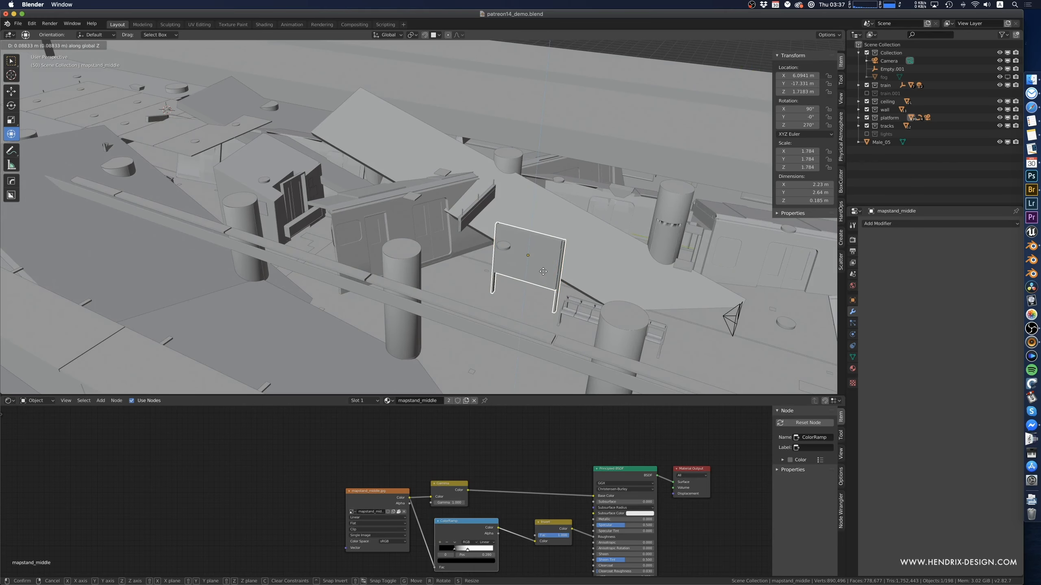
pyautogui.hotkey('shift', 'z')
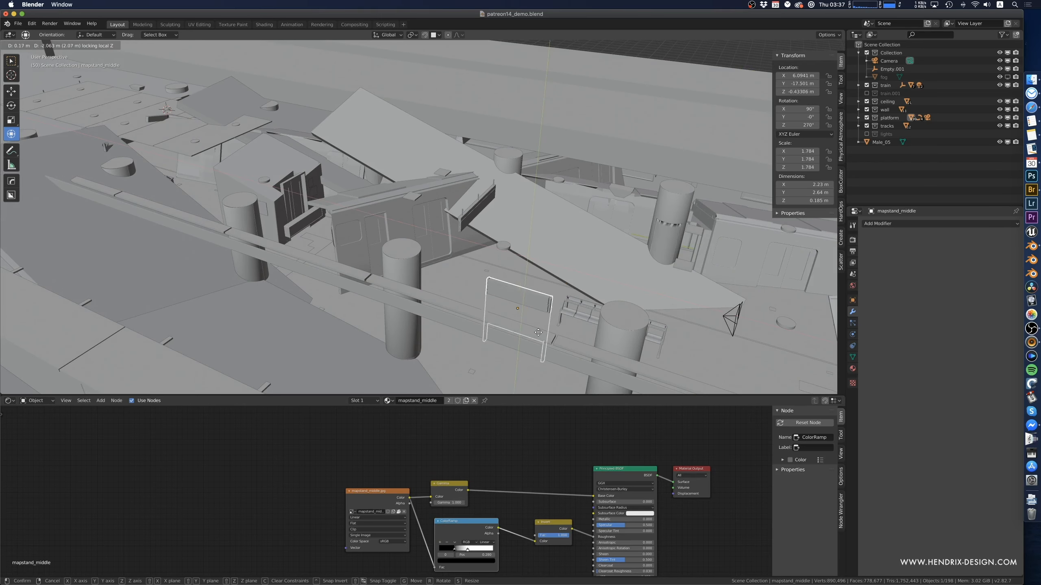
pyautogui.click(543, 315)
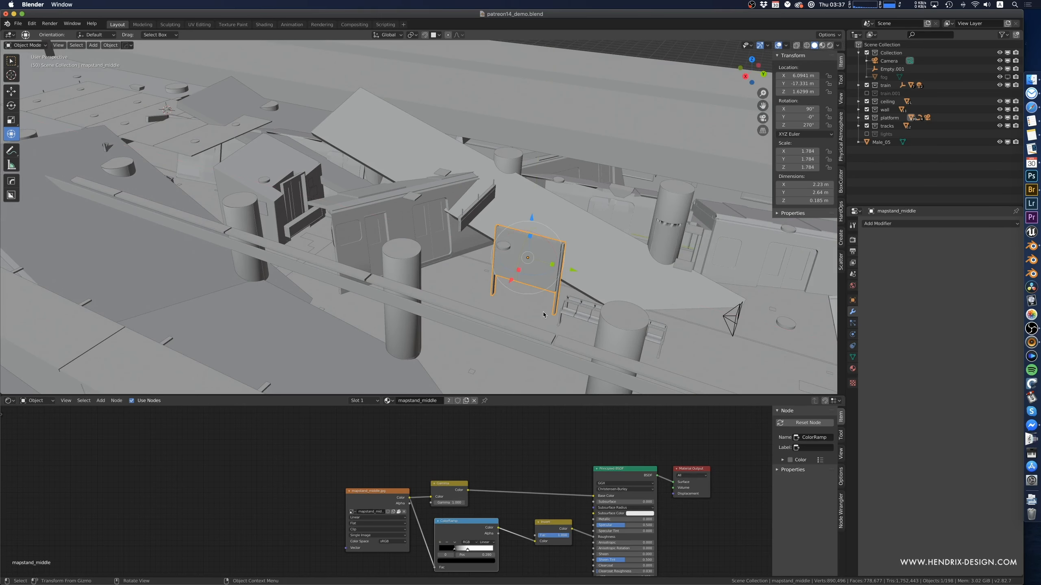
pyautogui.moveTo(542, 315); pyautogui.dragTo(483, 261, button='middle')
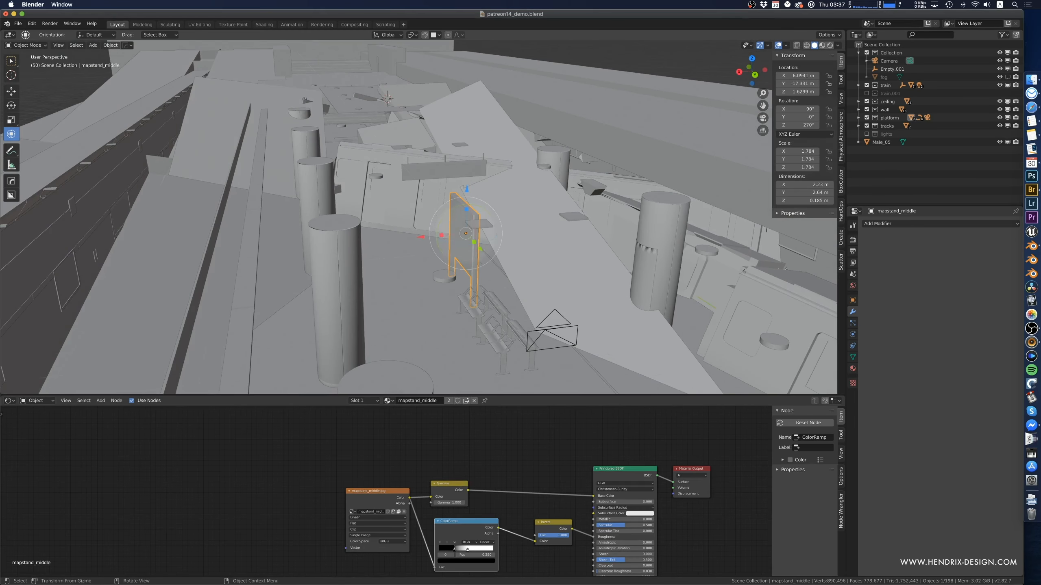
pyautogui.press('r')
pyautogui.press('y')
pyautogui.press('Return')
pyautogui.press('g')
pyautogui.press('z')
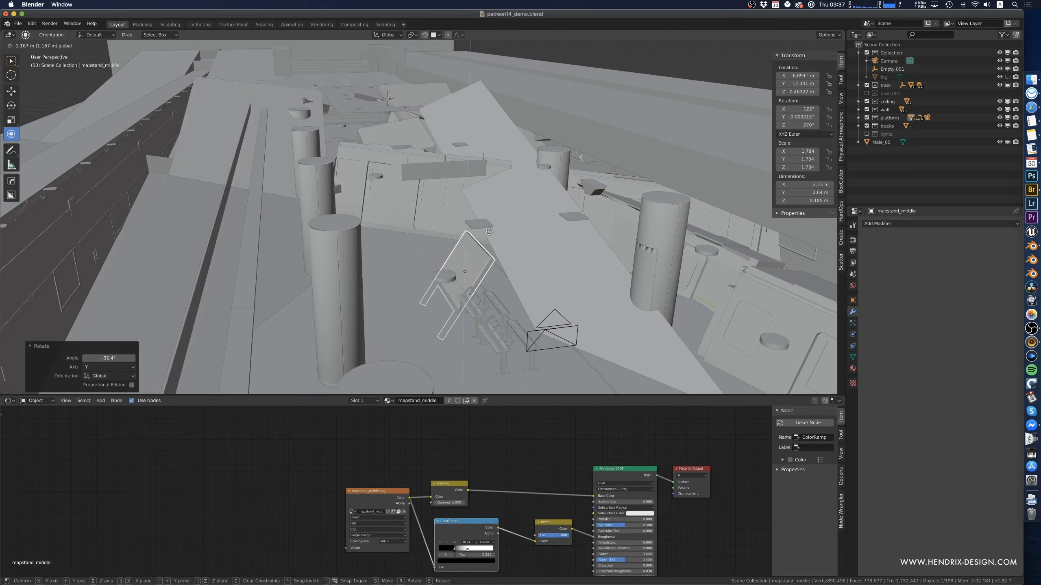
pyautogui.press('Return')
# - Slide the tilted map stand horizontally to about X 5.26 m, Y −17.38 m and lower it 0.692 m along Z
pyautogui.press('g')
pyautogui.hotkey('shift', 'z')
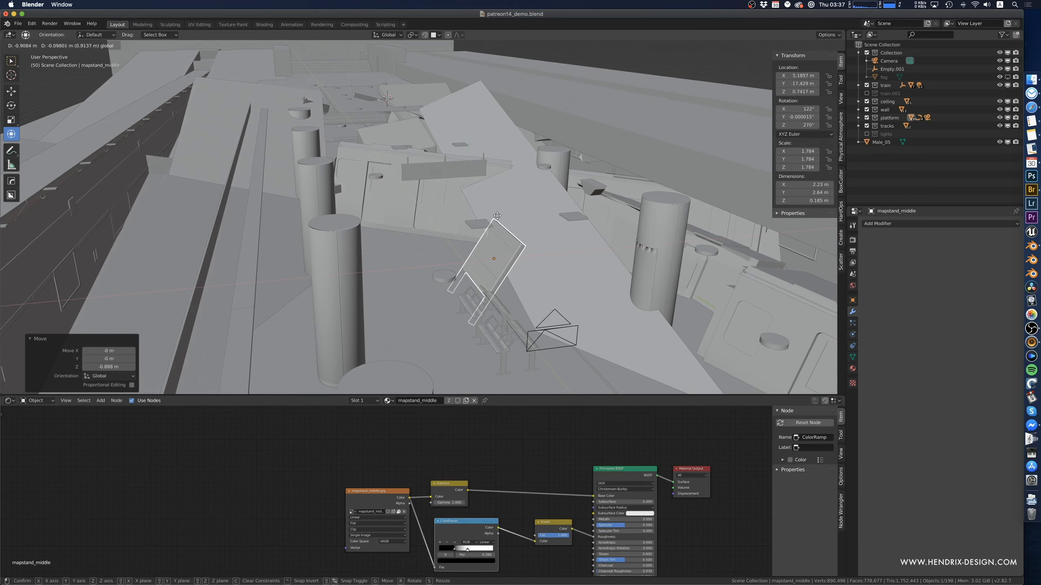
pyautogui.press('Return')
pyautogui.press('g')
pyautogui.press('z')
pyautogui.press('Return')
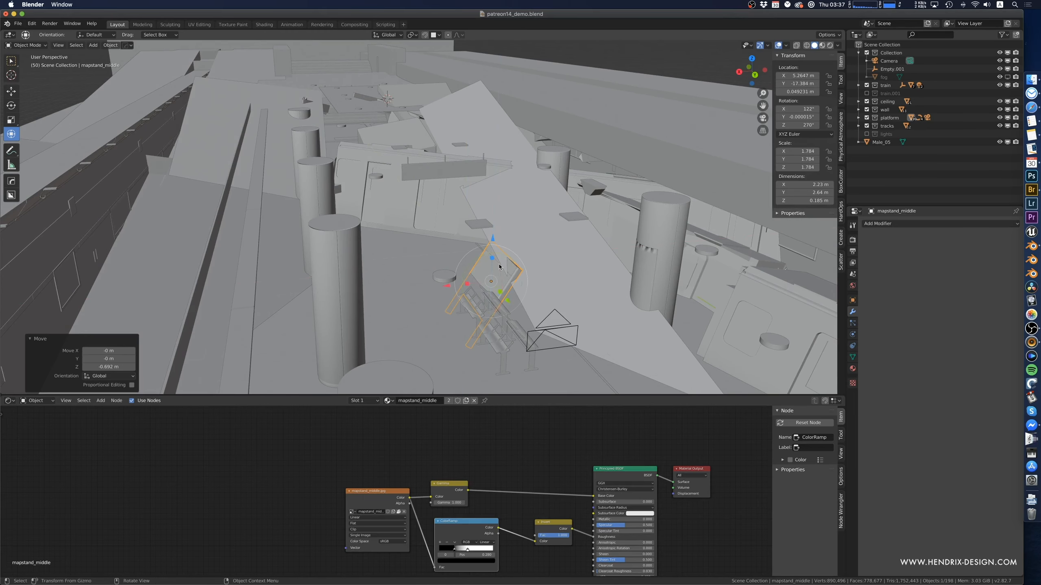
# - Rotate the map stand a further −31.6° about global Y and adjust its height along Z
pyautogui.press('r')
pyautogui.press('y')
pyautogui.press('Return')
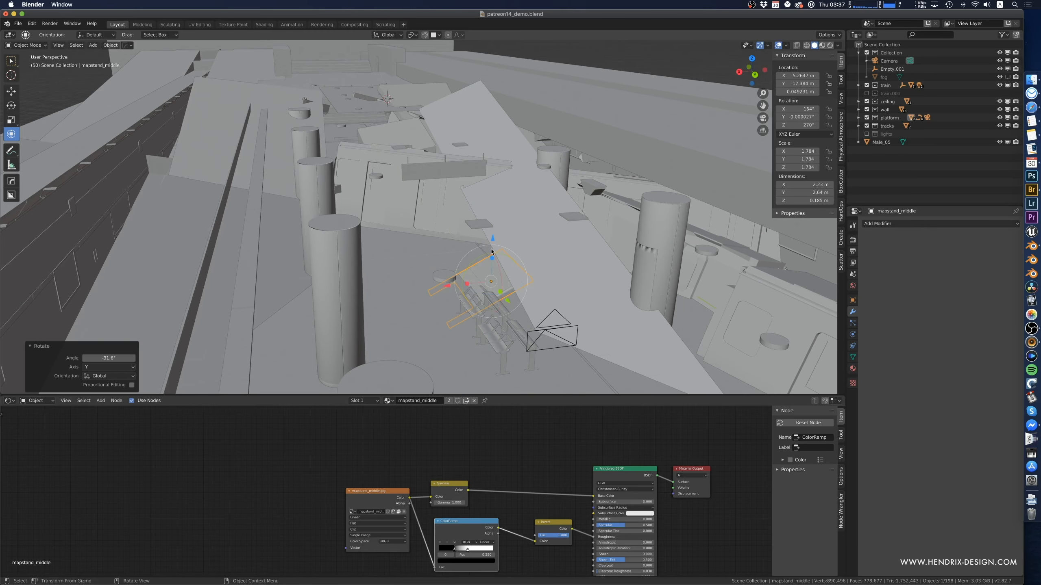
pyautogui.press('g')
pyautogui.press('z')
pyautogui.press('Return')
# - Select the hanging directions_horizontal_blue sign, lower it 1.38 m along Z and rotate it 67.5° about global Y
pyautogui.moveTo(496, 228); pyautogui.dragTo(463, 193, button='middle')
pyautogui.click(417, 190)
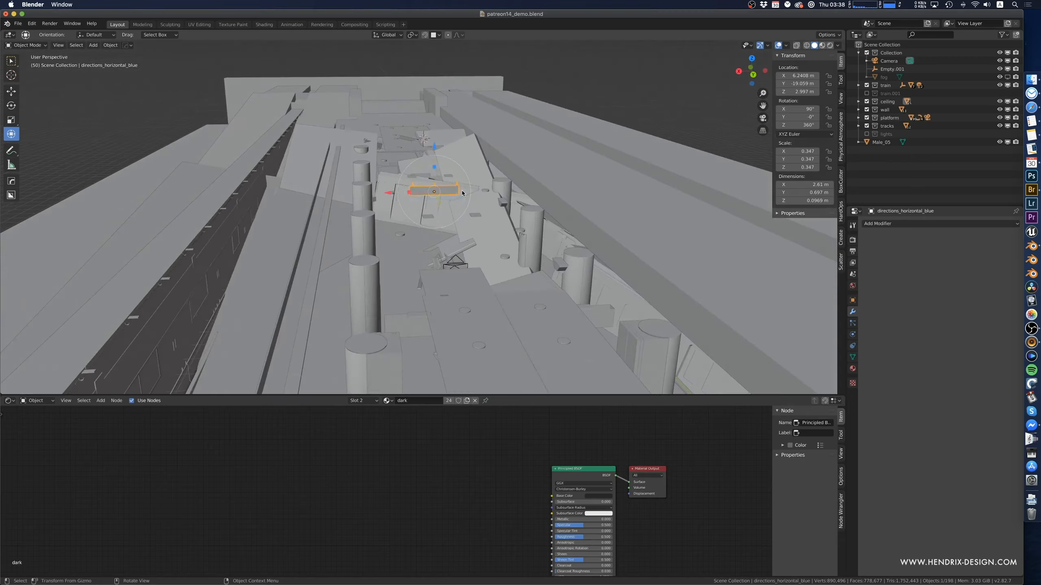
pyautogui.moveTo(433, 173); pyautogui.dragTo(432, 198)
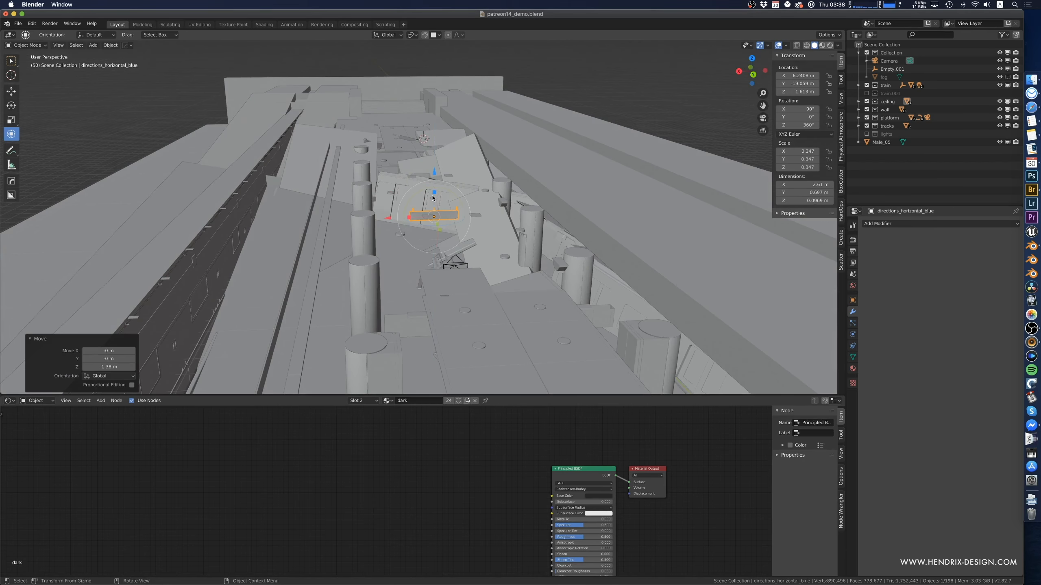
pyautogui.press('r')
pyautogui.press('y')
pyautogui.click(425, 192)
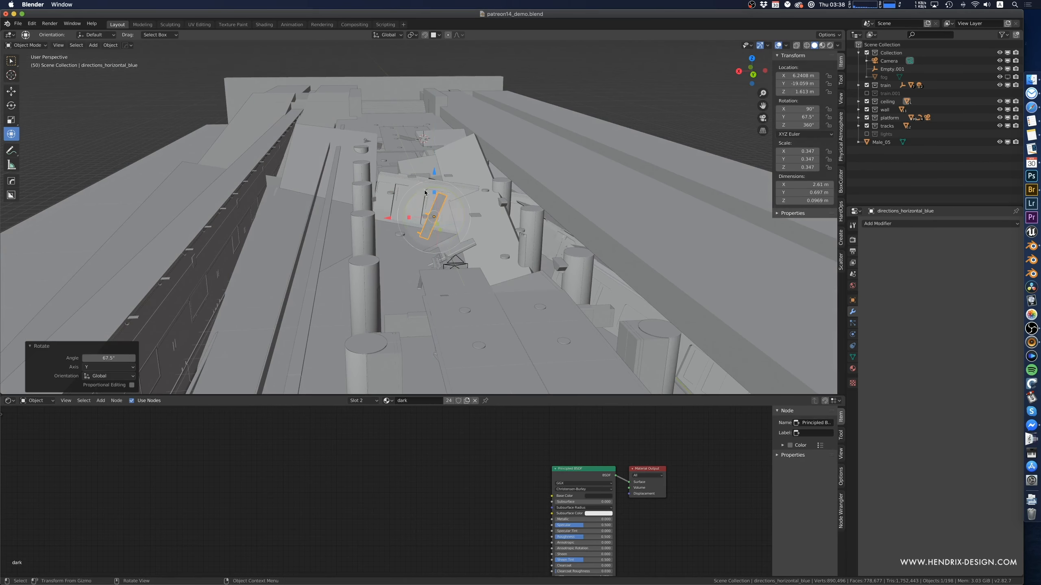
# - Move the blue direction sign −0.68 m along X and 0.607 m along Y, and lower it 0.775 m along Z
pyautogui.press('g')
pyautogui.hotkey('shift', 'z')
pyautogui.click(450, 184)
pyautogui.moveTo(450, 184); pyautogui.dragTo(482, 188, button='middle')
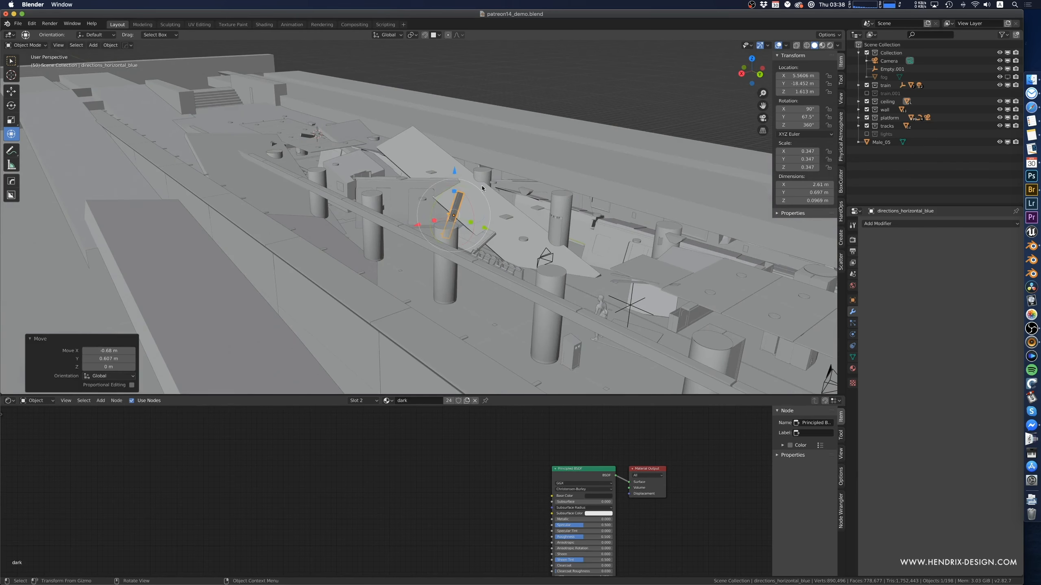
pyautogui.moveTo(456, 175); pyautogui.dragTo(455, 213)
# - Select the vending machine and move it horizontally along the platform to about X 7.59 m, Y −10.12 m, near the man
pyautogui.moveTo(455, 213); pyautogui.dragTo(680, 201, button='middle')
pyautogui.scroll(10, 575, 235)
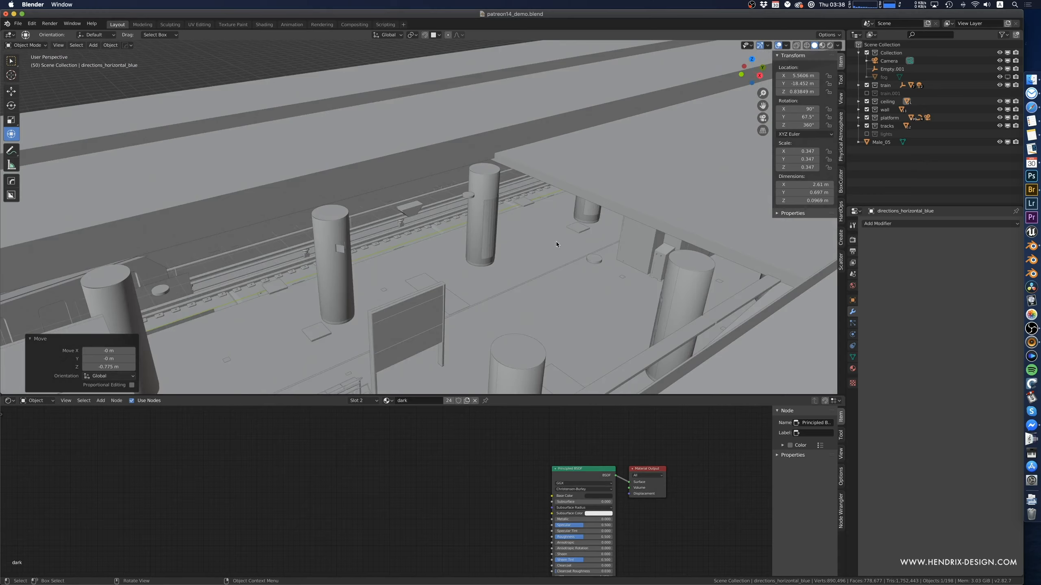
pyautogui.click(659, 207)
pyautogui.moveTo(659, 206); pyautogui.dragTo(620, 218, button='middle')
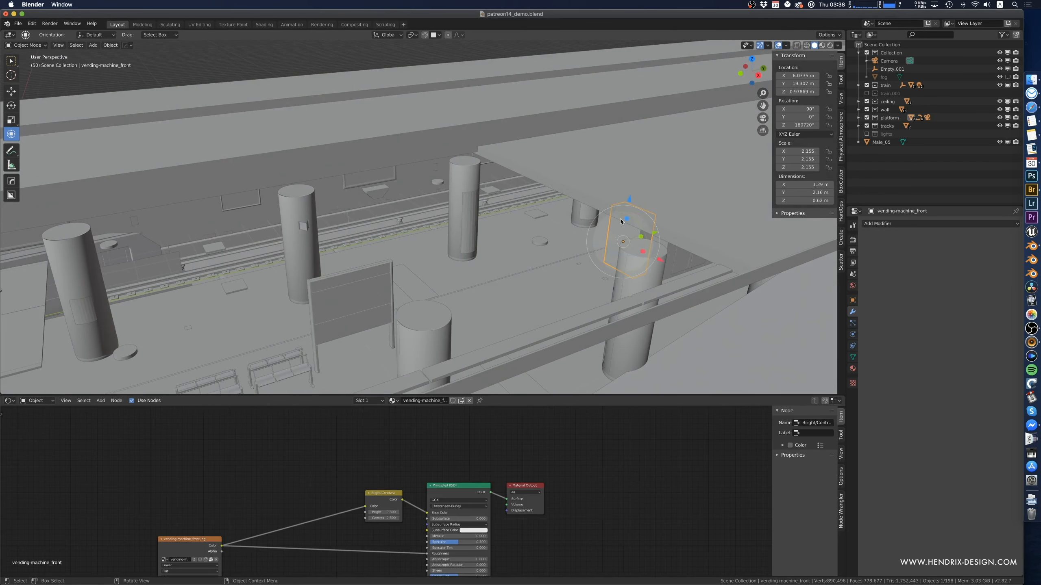
pyautogui.keyDown('shift'); pyautogui.moveTo(627, 198); pyautogui.dragTo(262, 295); pyautogui.keyUp('shift')
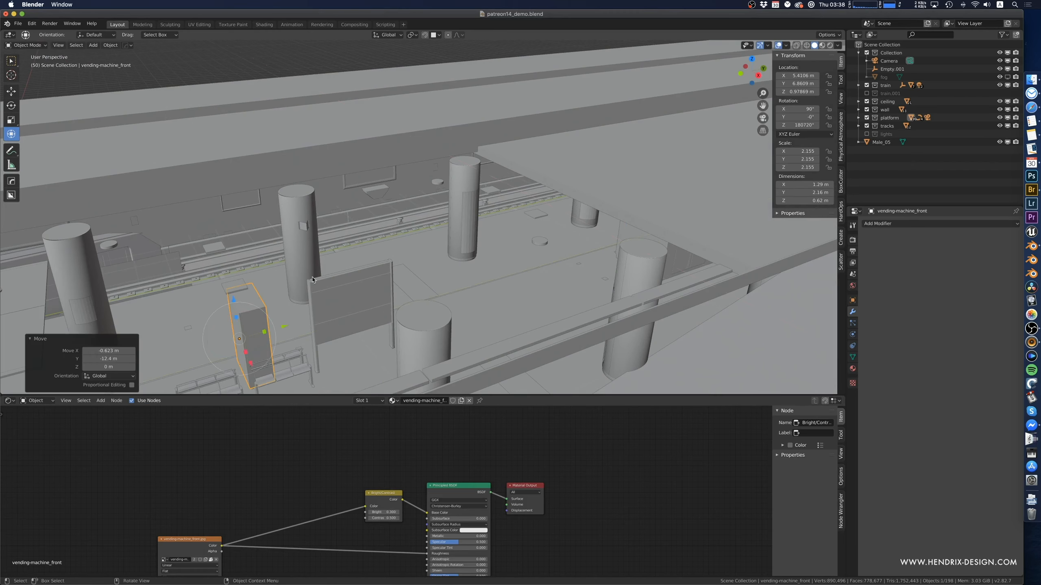
pyautogui.keyDown('shift'); pyautogui.moveTo(262, 295); pyautogui.dragTo(408, 276, button='middle'); pyautogui.keyUp('shift')
pyautogui.press('g')
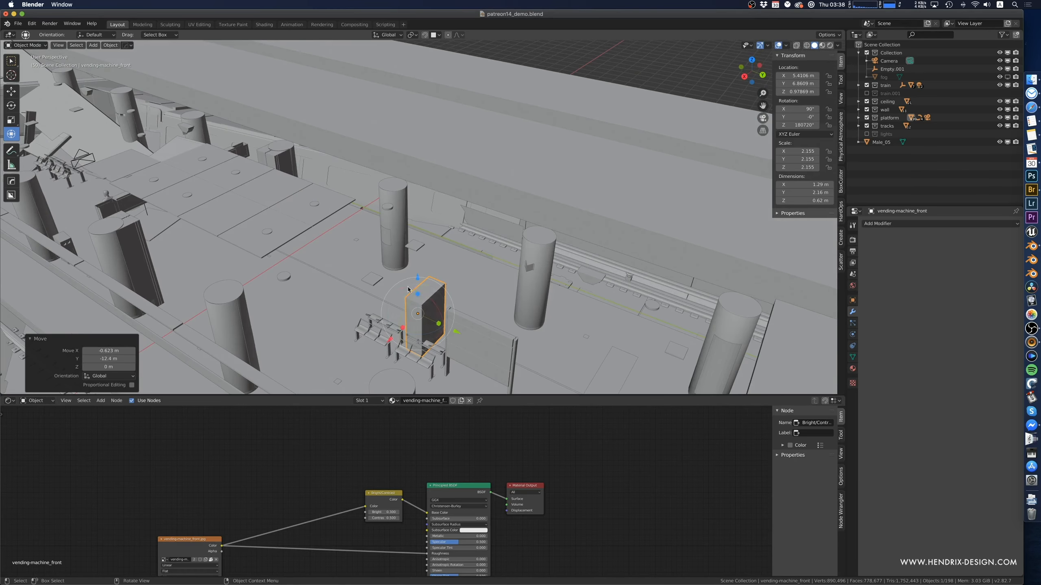
pyautogui.click(117, 178)
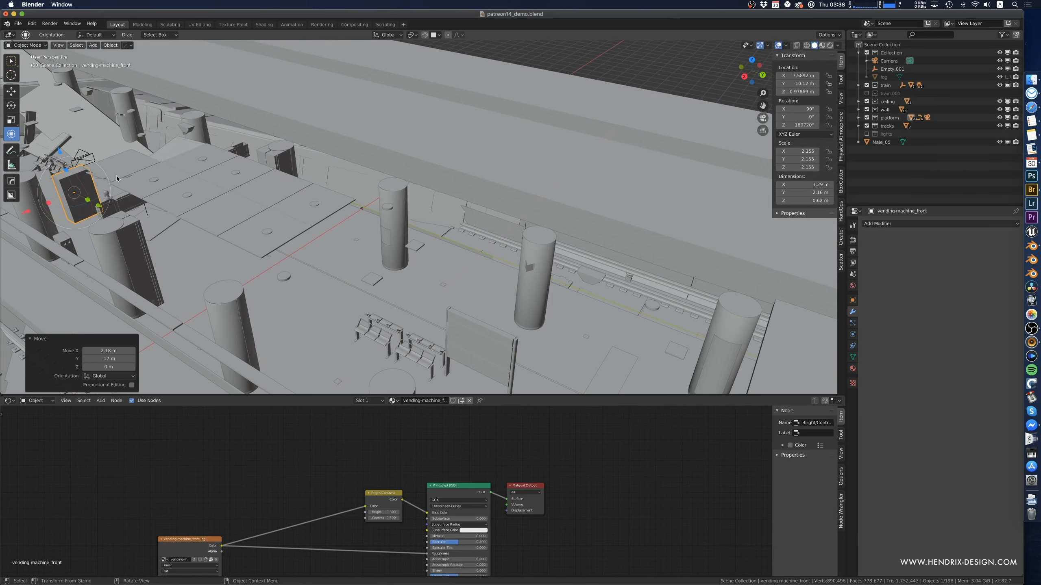
# - Tip the vending machine over to about 19.7° in X and 10.9° in Y, and lower it 0.19 m
pyautogui.press('KP_Decimal')
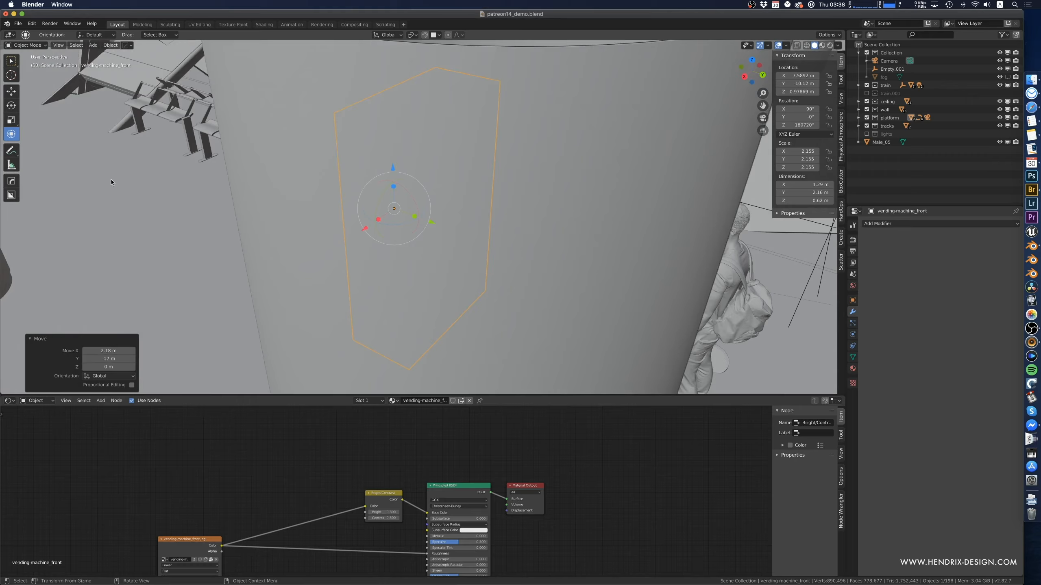
pyautogui.scroll(-6, 301, 186)
pyautogui.moveTo(284, 214); pyautogui.dragTo(429, 189, button='middle')
pyautogui.press('r')
pyautogui.click(408, 189)
pyautogui.moveTo(418, 200); pyautogui.dragTo(428, 182)
pyautogui.click(429, 177)
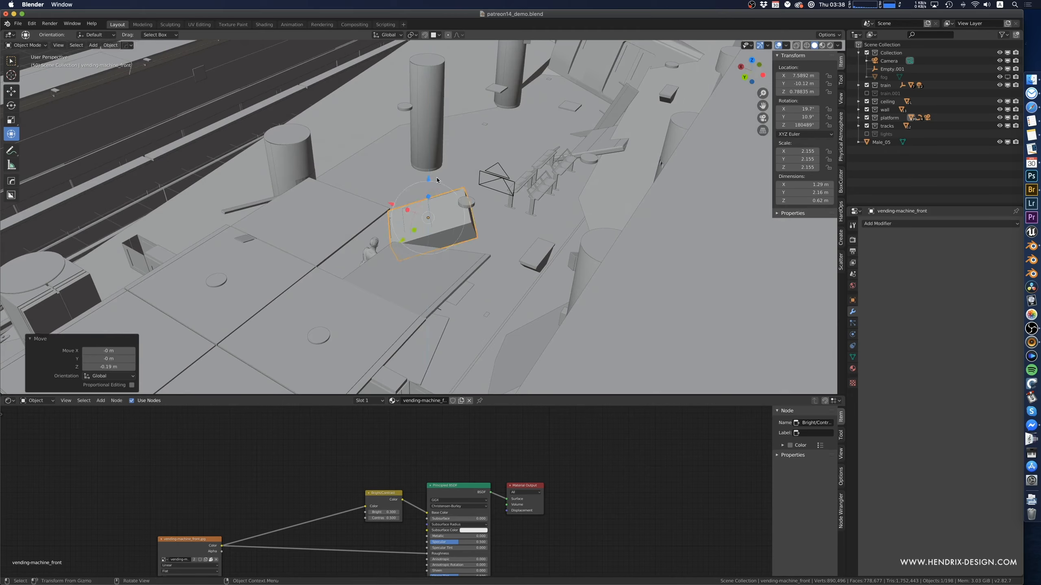
# - Through the camera view, move the toppled vending machine −2.79 m along X and −3.87 m along Y
pyautogui.press('KP_0')
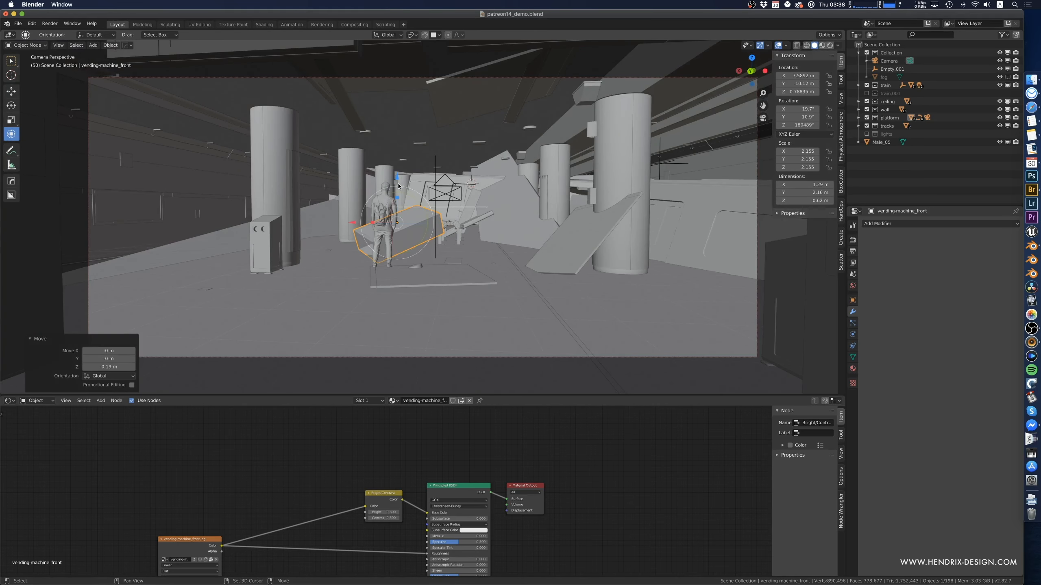
pyautogui.press('g')
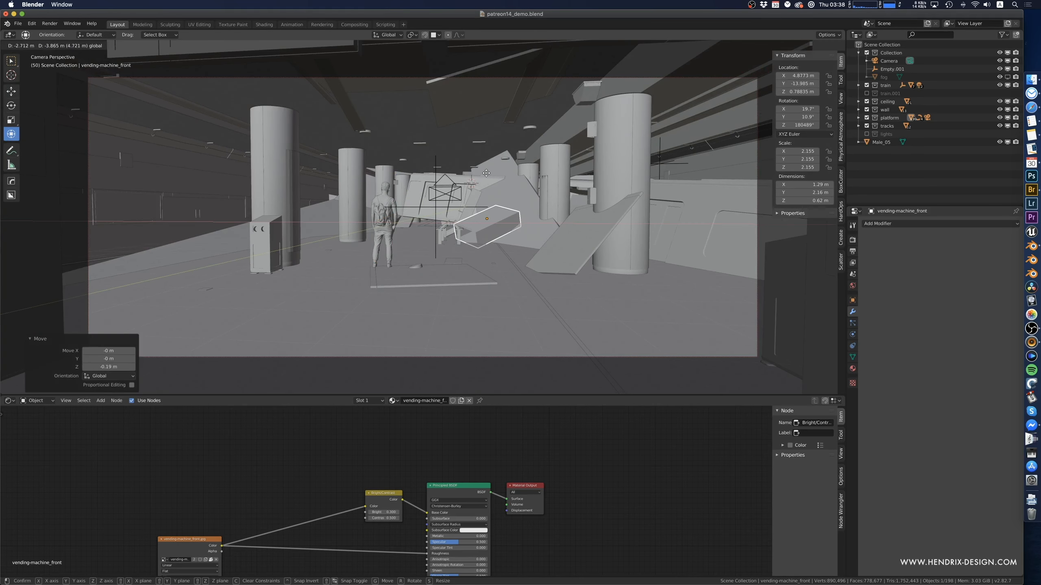
pyautogui.click(495, 181)
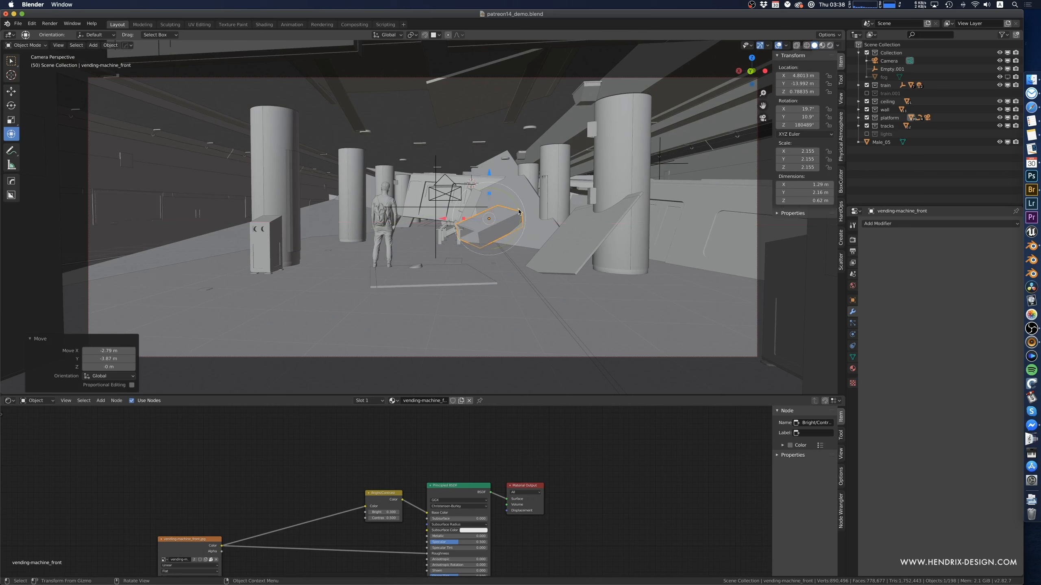
# - Select the bench object behind the man and apply its Mirror, Array and Array.001 modifiers
pyautogui.click(485, 271)
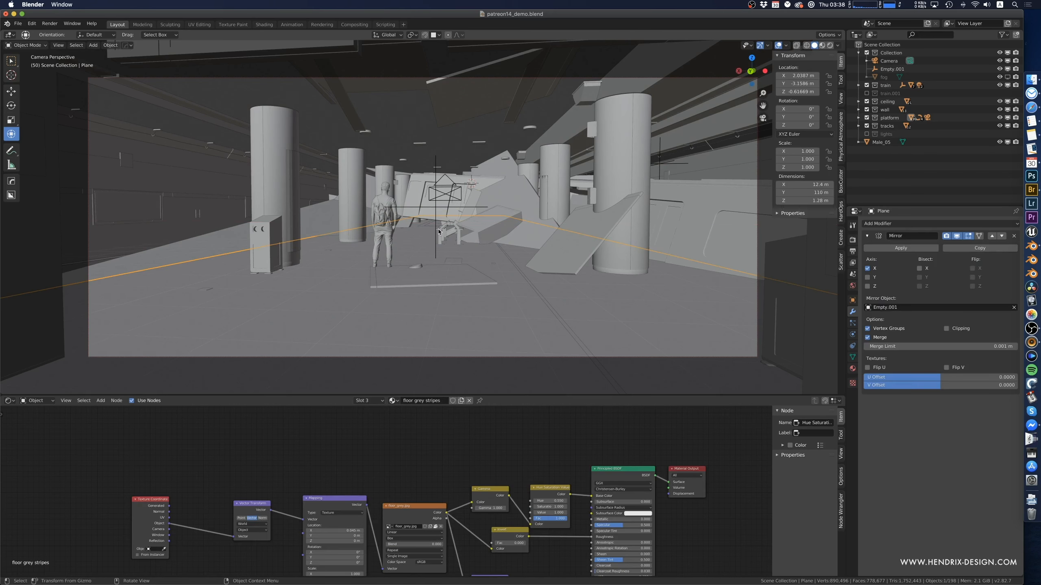
pyautogui.click(447, 240)
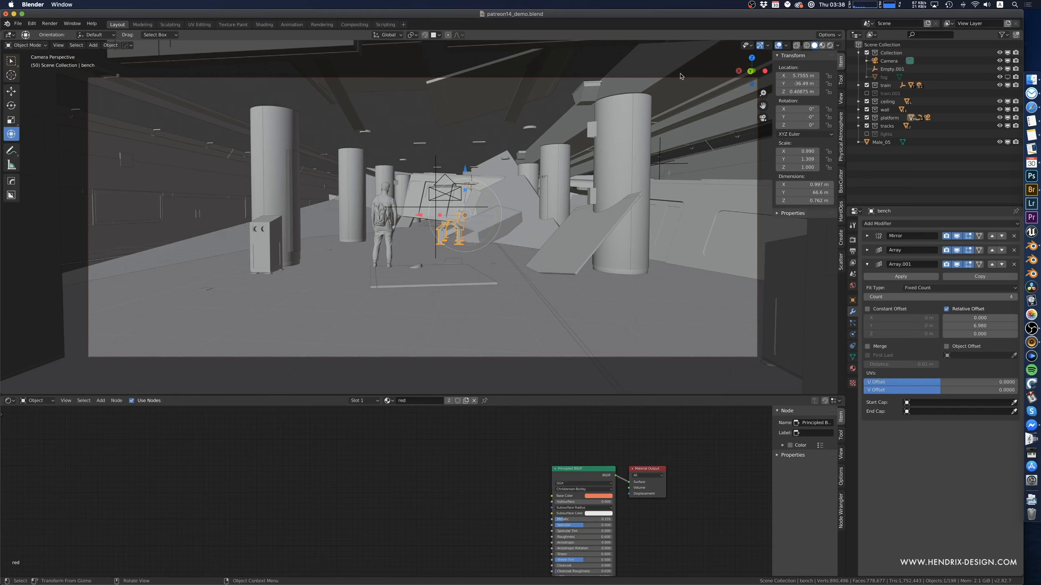
pyautogui.click(867, 236)
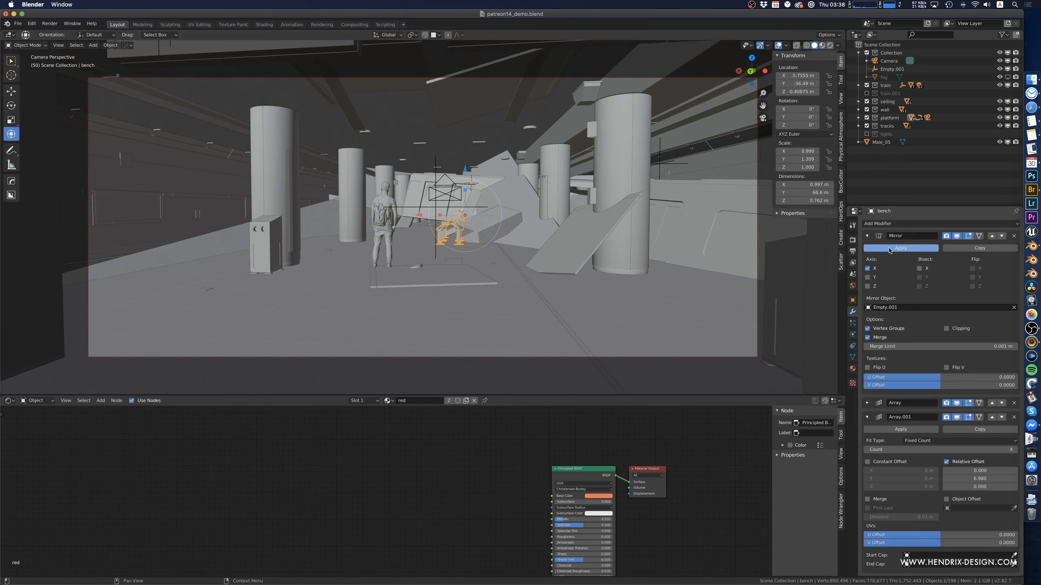
pyautogui.click(889, 249)
pyautogui.click(901, 248)
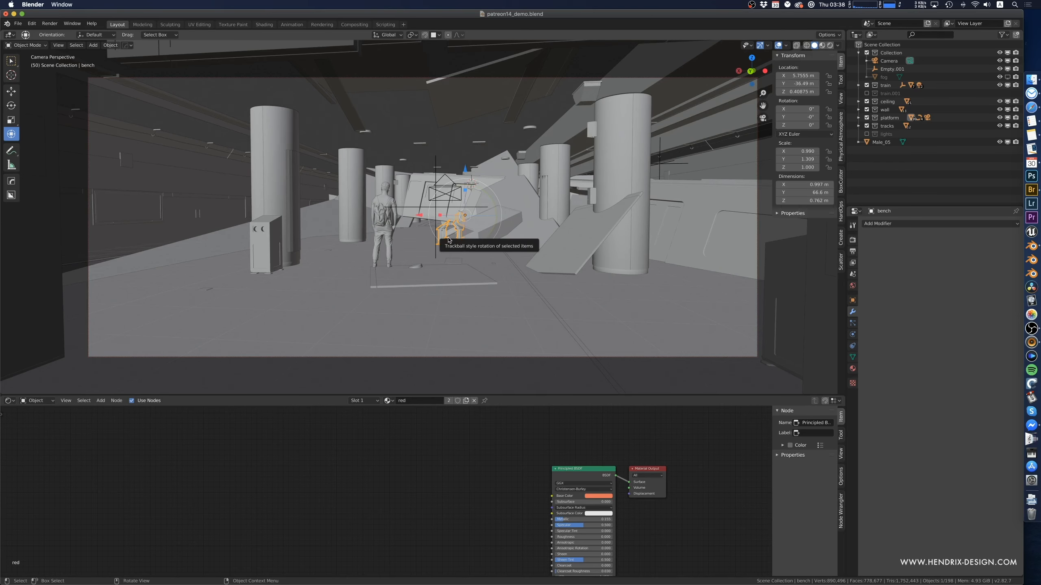
# - Open the bench object's mesh for editing with the benches near the man in view
pyautogui.moveTo(448, 240); pyautogui.dragTo(447, 236, button='middle')
pyautogui.scroll(-8, 448, 245)
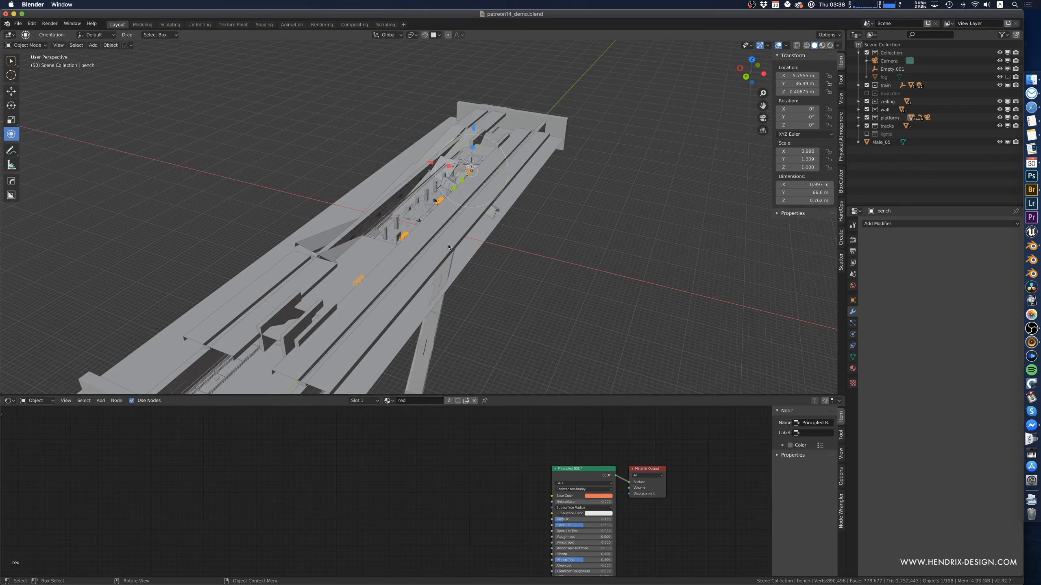
pyautogui.scroll(10, 448, 244)
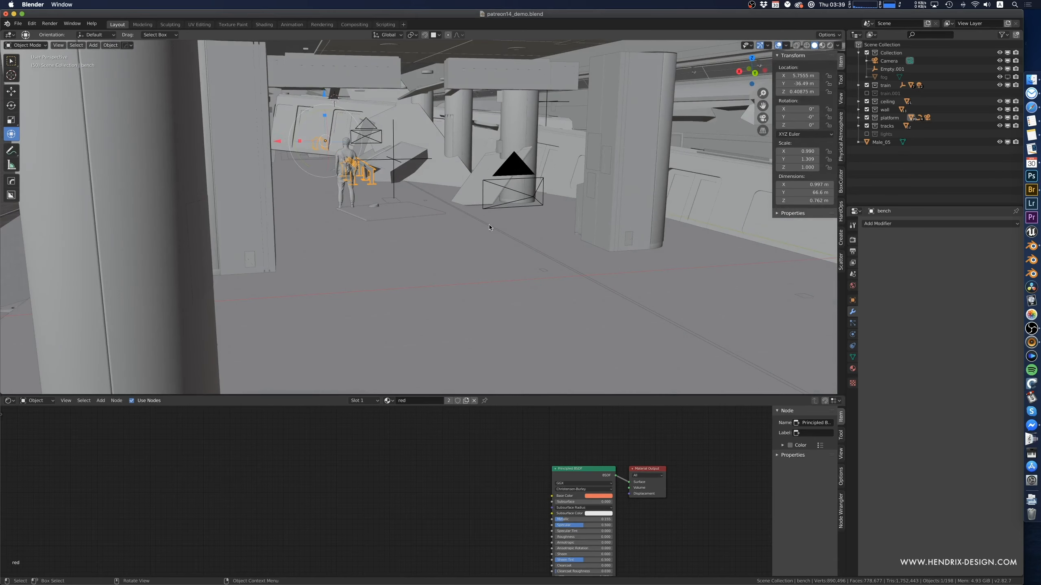
pyautogui.scroll(6, 489, 228)
pyautogui.keyDown('shift'); pyautogui.moveTo(489, 228); pyautogui.dragTo(586, 305, button='middle'); pyautogui.keyUp('shift')
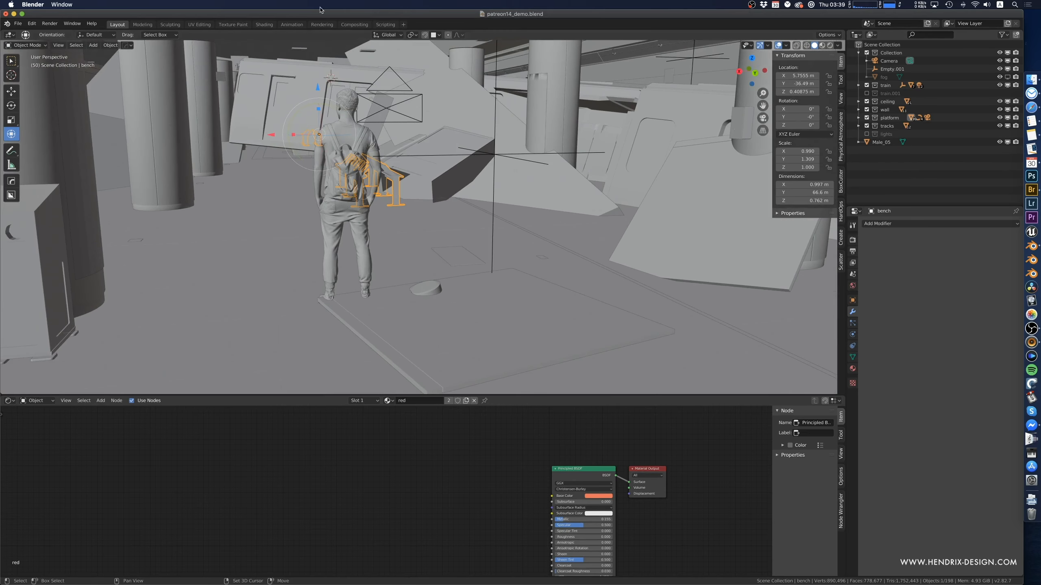
pyautogui.moveTo(303, 140); pyautogui.dragTo(766, 134, button='middle')
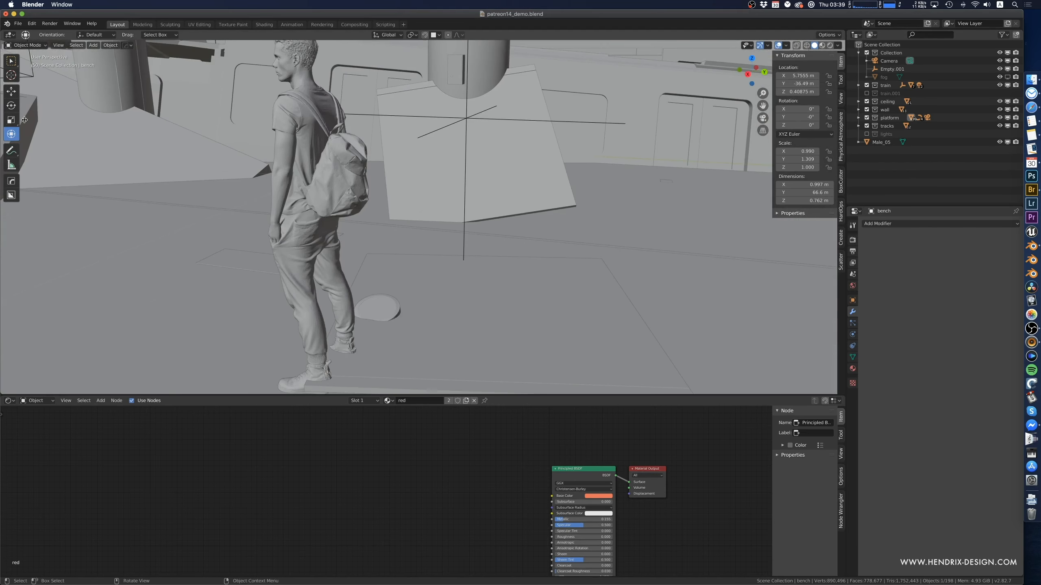
pyautogui.keyDown('shift'); pyautogui.moveTo(365, 181); pyautogui.dragTo(697, 154, button='middle'); pyautogui.keyUp('shift')
pyautogui.press('Tab')
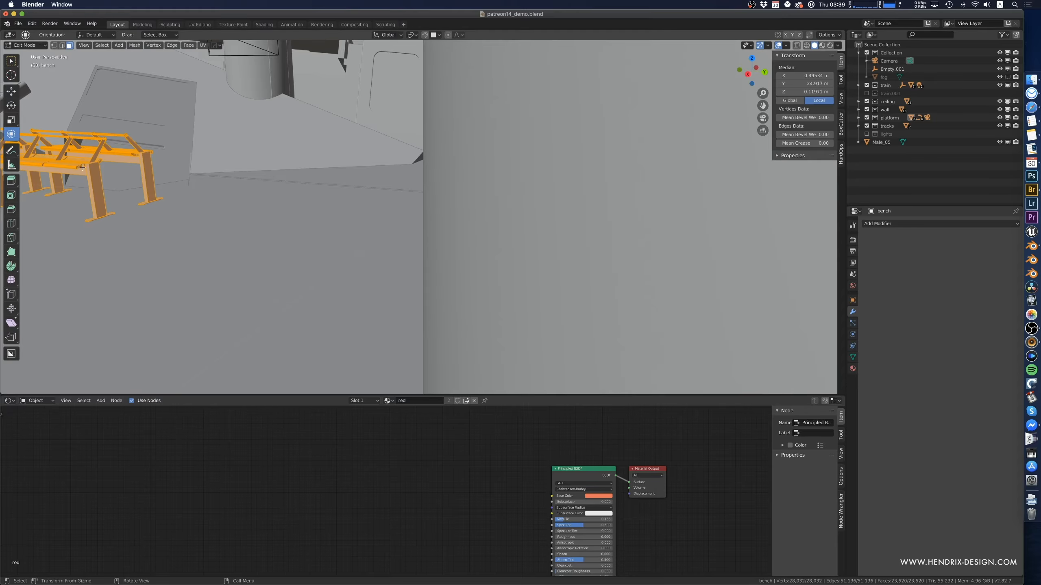
# - Turn on proportional editing and pull down the near end of the front bench seats to bend them smoothly
pyautogui.click(97, 182)
pyautogui.press('KP_Decimal')
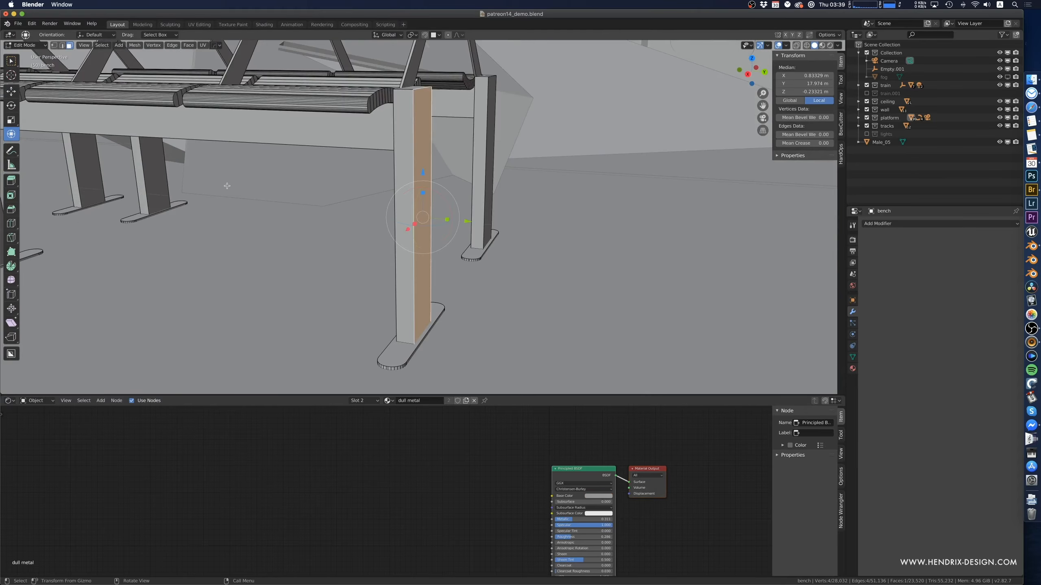
pyautogui.scroll(-10, 365, 175)
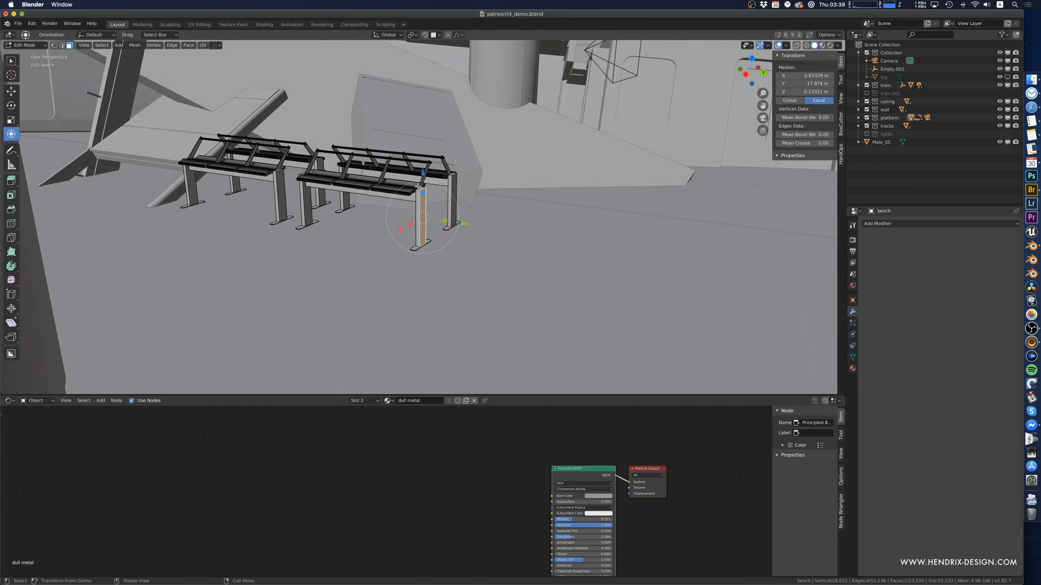
pyautogui.click(418, 187)
pyautogui.click(418, 188)
pyautogui.moveTo(418, 189); pyautogui.dragTo(375, 145, button='middle')
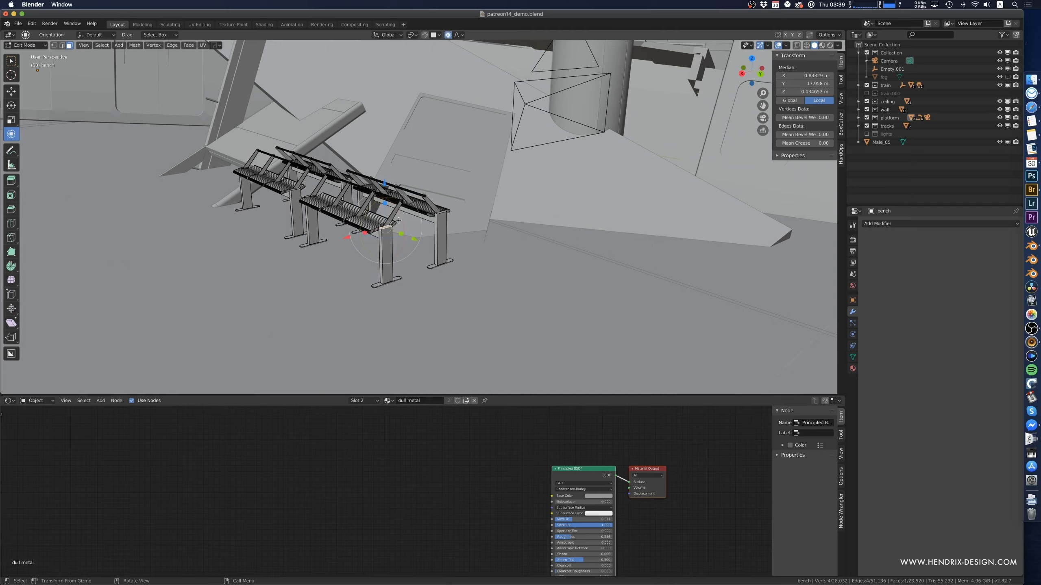
pyautogui.moveTo(384, 197); pyautogui.dragTo(406, 206)
pyautogui.scroll(-7, 397, 200)
pyautogui.scroll(6, 398, 200)
# - Bend the bench further by lowering its middle seat 0.446 m, rotating it freely and pulling down the far-end seat
pyautogui.click(294, 191)
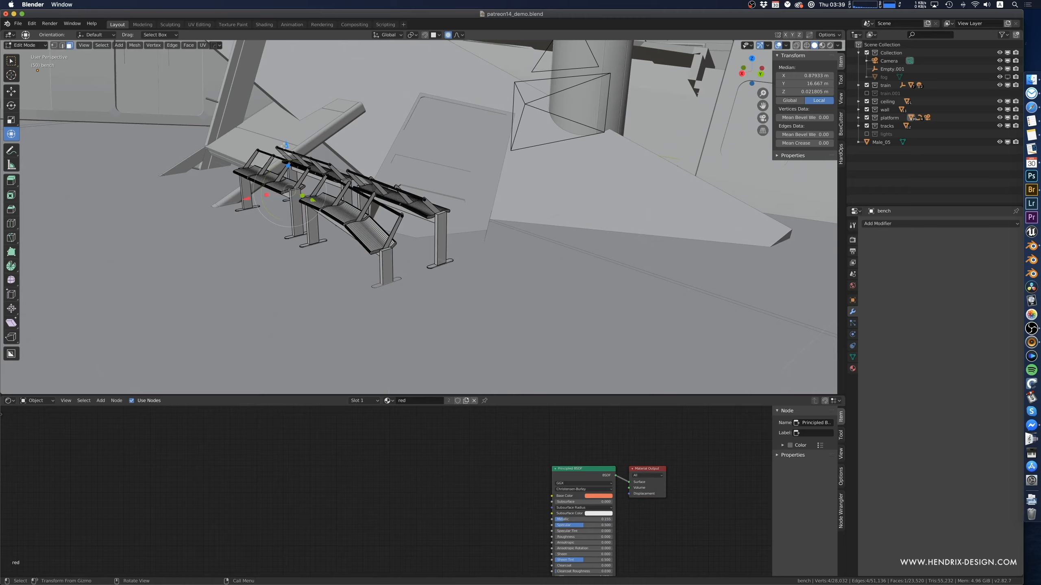
pyautogui.moveTo(291, 149); pyautogui.dragTo(316, 180)
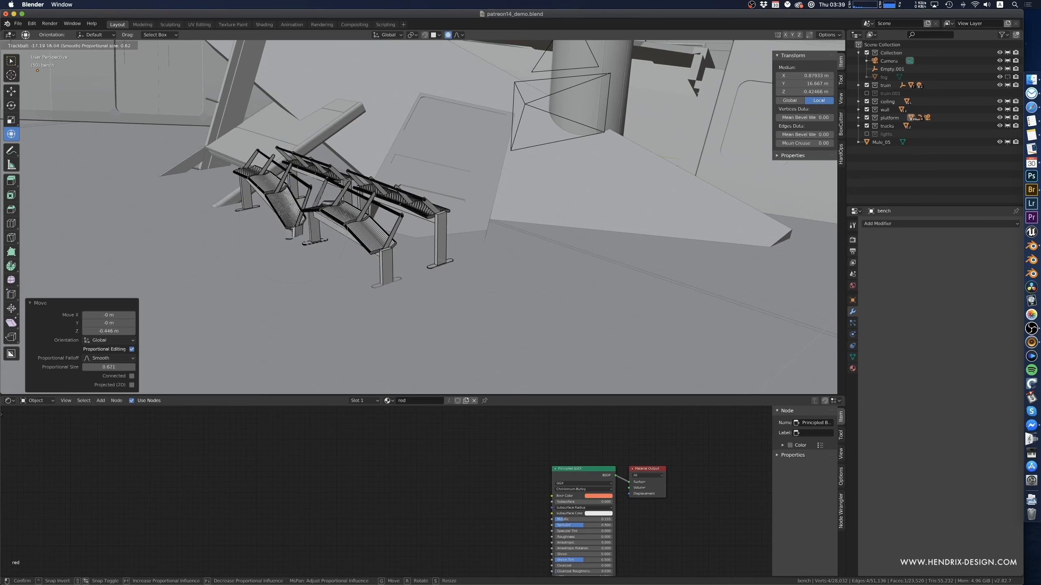
pyautogui.click(237, 172)
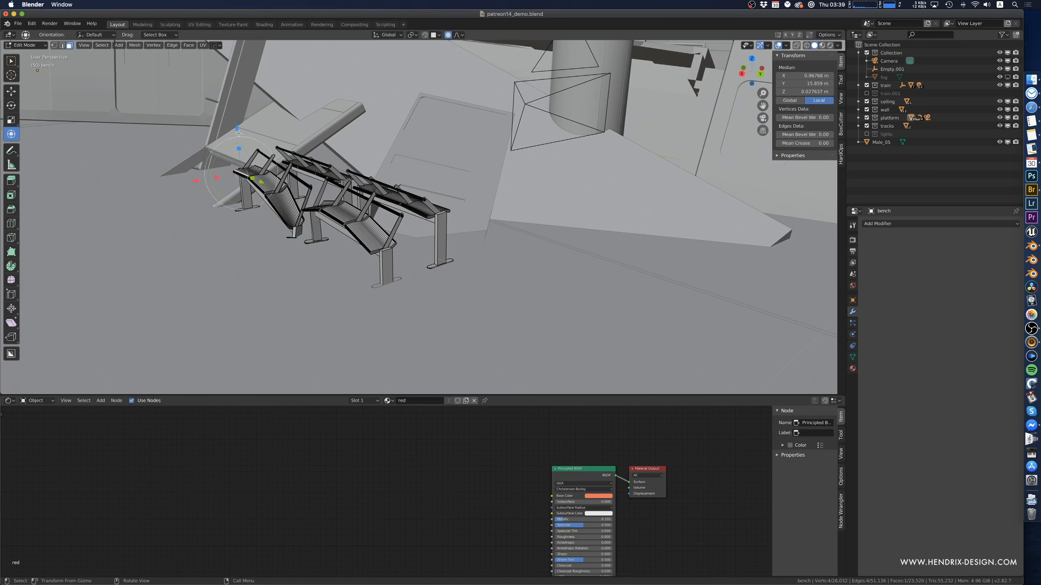
pyautogui.moveTo(239, 133); pyautogui.dragTo(269, 182)
# - Shift part of the bench's backrest 0.178 m along X, lower the opposite row's near seat 0.257 m and finish mesh editing
pyautogui.click(331, 133)
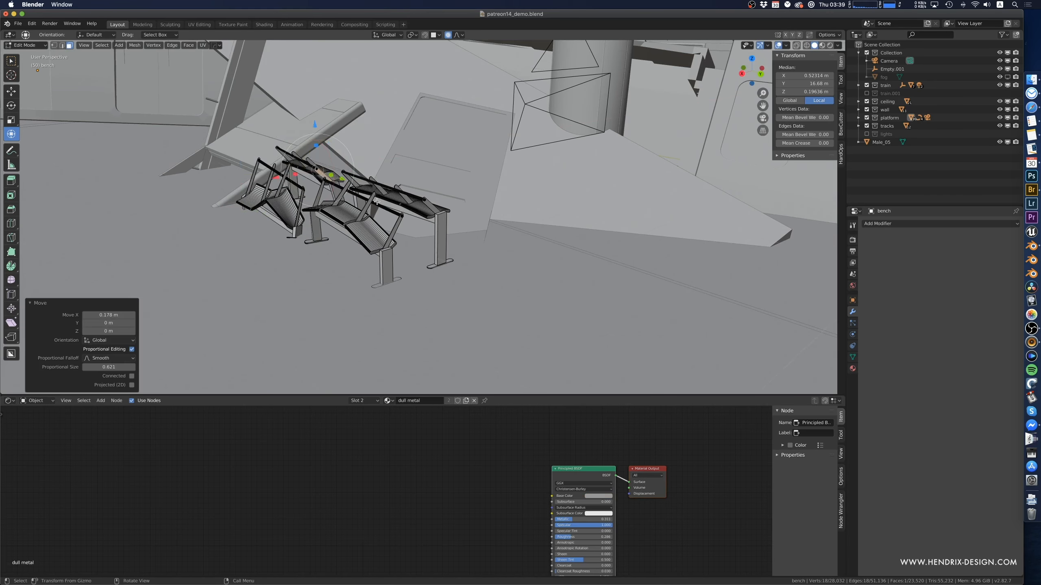
pyautogui.moveTo(404, 193); pyautogui.dragTo(333, 195, button='middle')
pyautogui.click(463, 216)
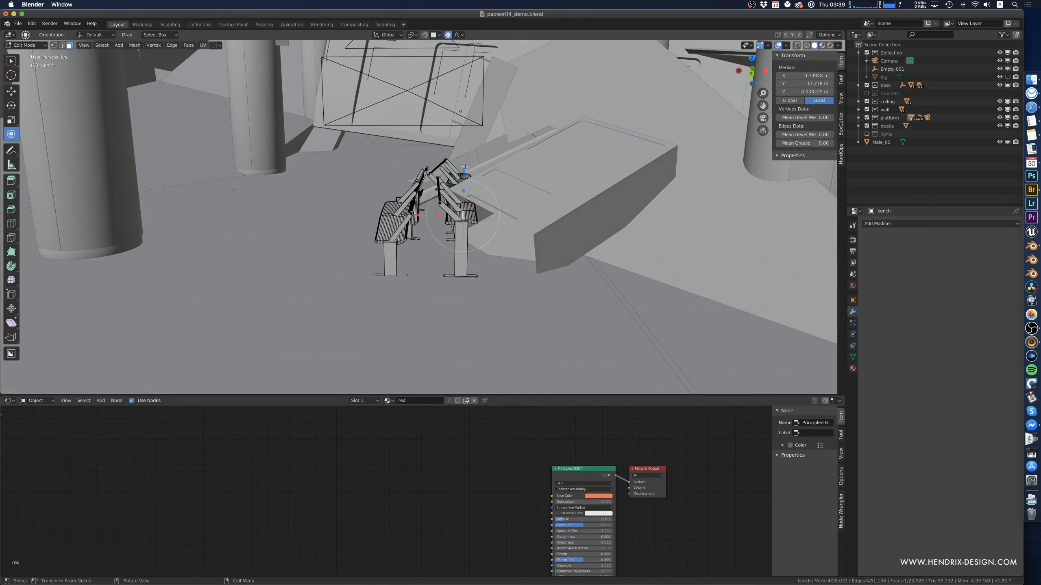
pyautogui.moveTo(465, 167); pyautogui.dragTo(465, 182)
pyautogui.moveTo(465, 182); pyautogui.dragTo(497, 228, button='middle')
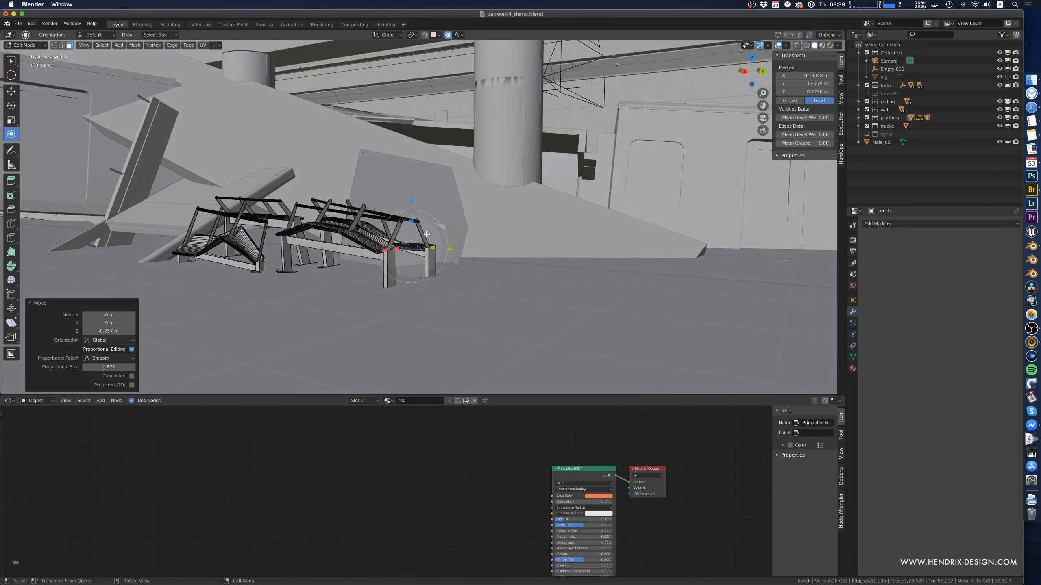
pyautogui.press('Tab')
# - Select the overhead arrival displays hanging between the pillars and apply their modifier
pyautogui.moveTo(427, 235); pyautogui.dragTo(452, 159, button='middle')
pyautogui.scroll(-3, 341, 221)
pyautogui.click(409, 112)
pyautogui.moveTo(475, 119); pyautogui.dragTo(484, 158, button='middle')
pyautogui.click(878, 250)
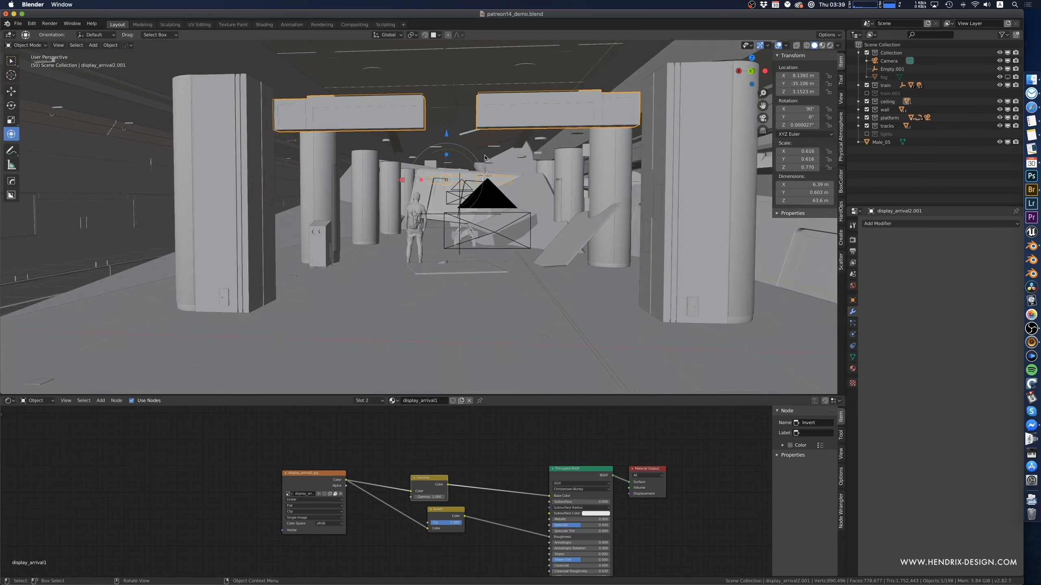
# - From the camera view, select the whole left overhead display, rotate it 1.54° about Y and lower it slightly
pyautogui.press('KP_0')
pyautogui.keyDown('ctrl'); pyautogui.moveTo(510, 141); pyautogui.dragTo(448, 222, button='middle'); pyautogui.keyUp('ctrl')
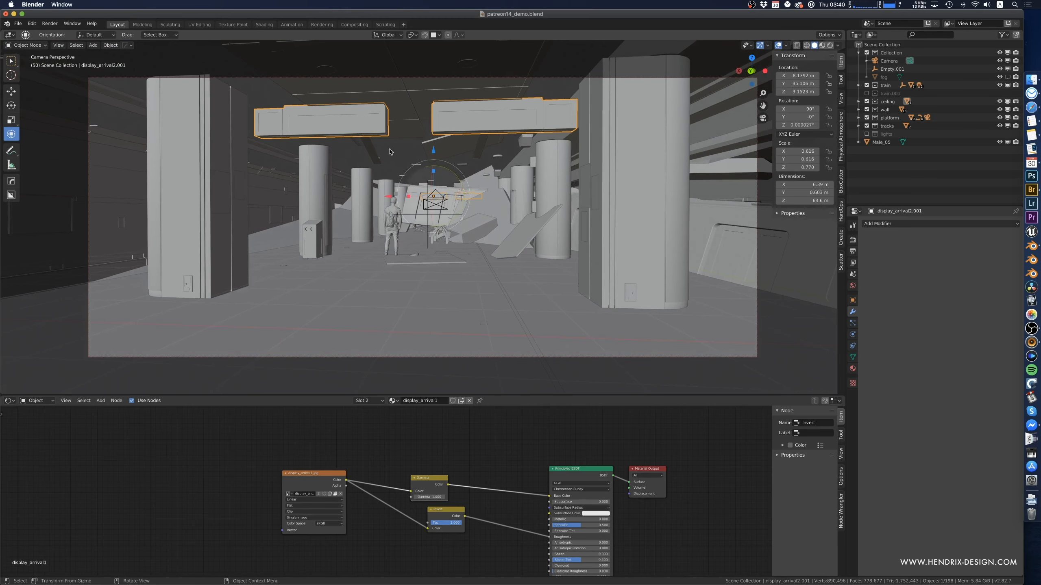
pyautogui.click(363, 132)
pyautogui.press('Tab')
pyautogui.click(351, 118)
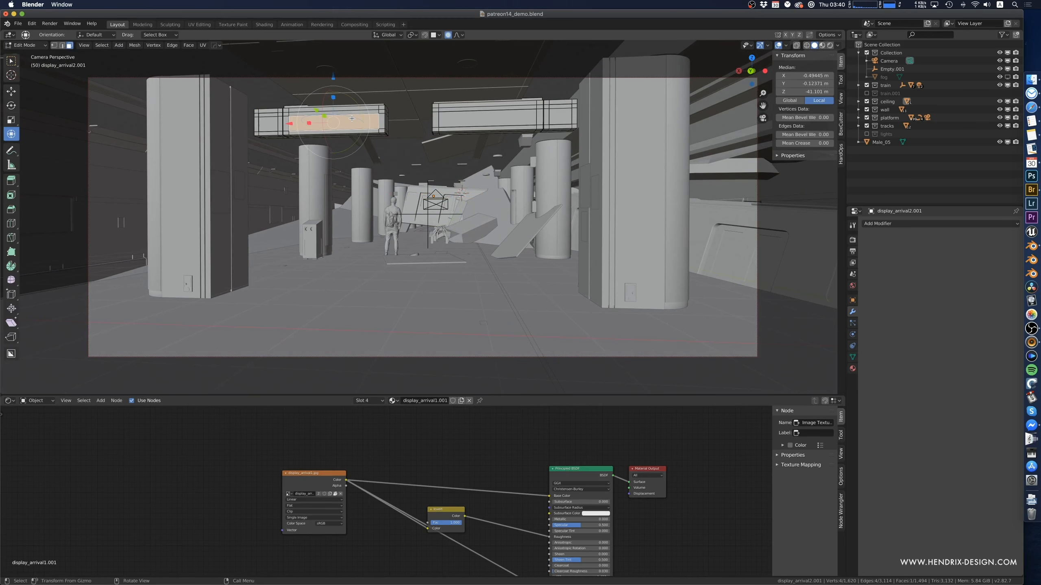
pyautogui.hotkey('ctrl', 'l')
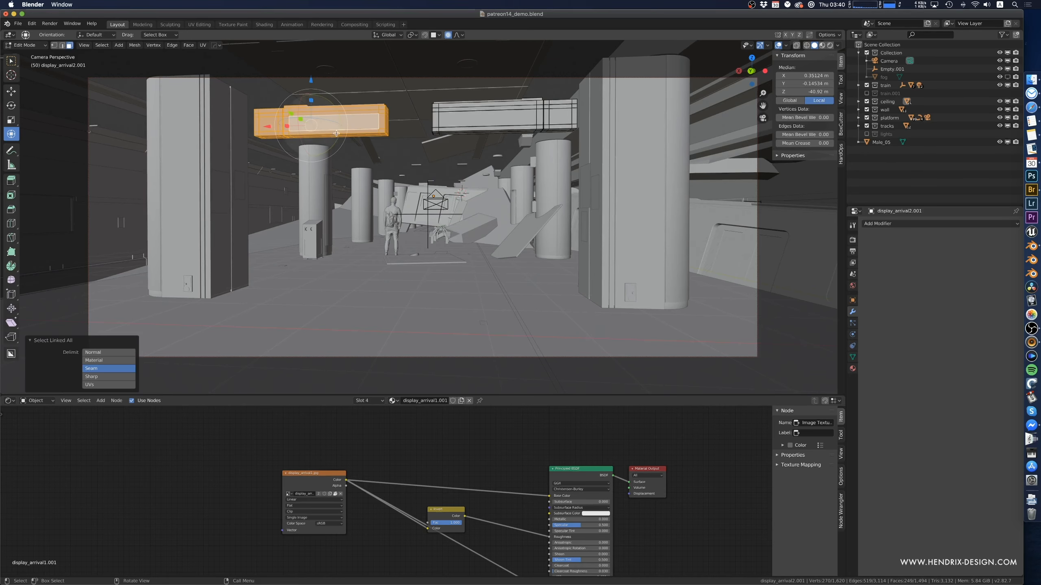
pyautogui.moveTo(337, 137); pyautogui.dragTo(334, 129)
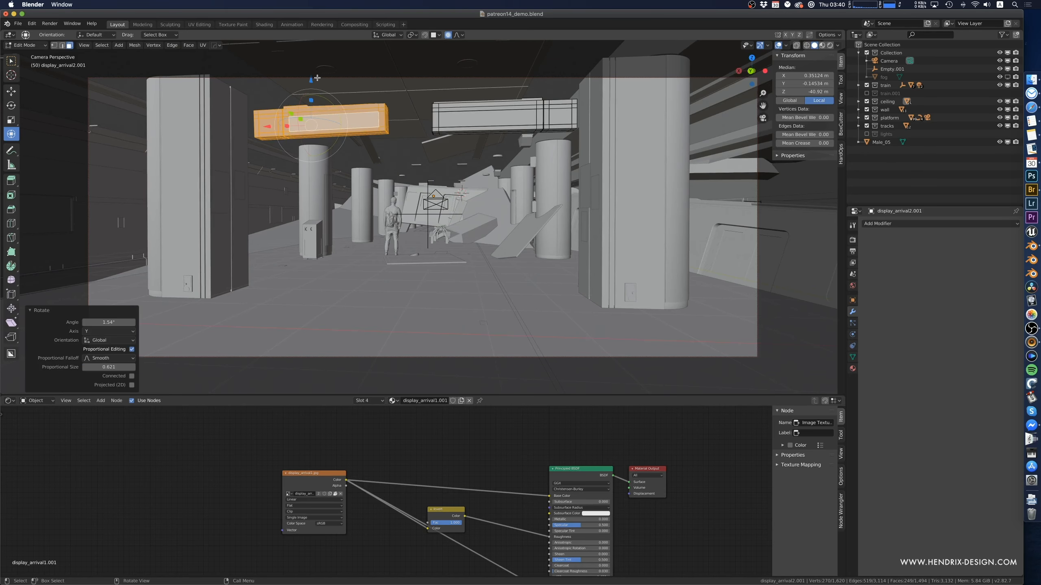
pyautogui.moveTo(312, 79)
pyautogui.mouseDown()
pyautogui.moveTo(315, 98)
pyautogui.moveTo(314, 89)
pyautogui.mouseUp()
# - Select the whole right overhead display, tilt it steeply, lower it 0.47 m and rotate it -6.9° about Z
pyautogui.click(473, 115)
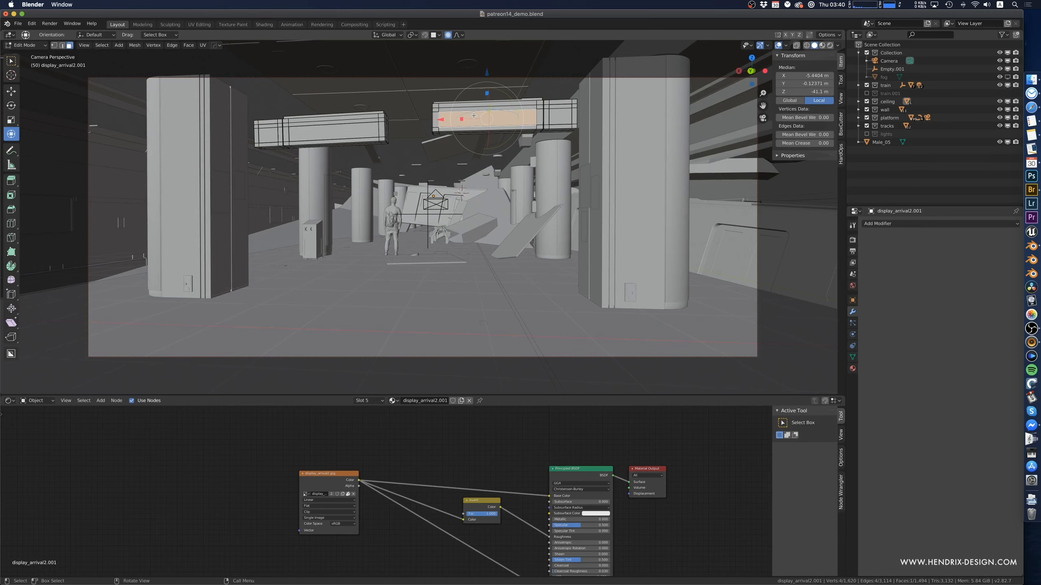
pyautogui.hotkey('ctrl', 'l')
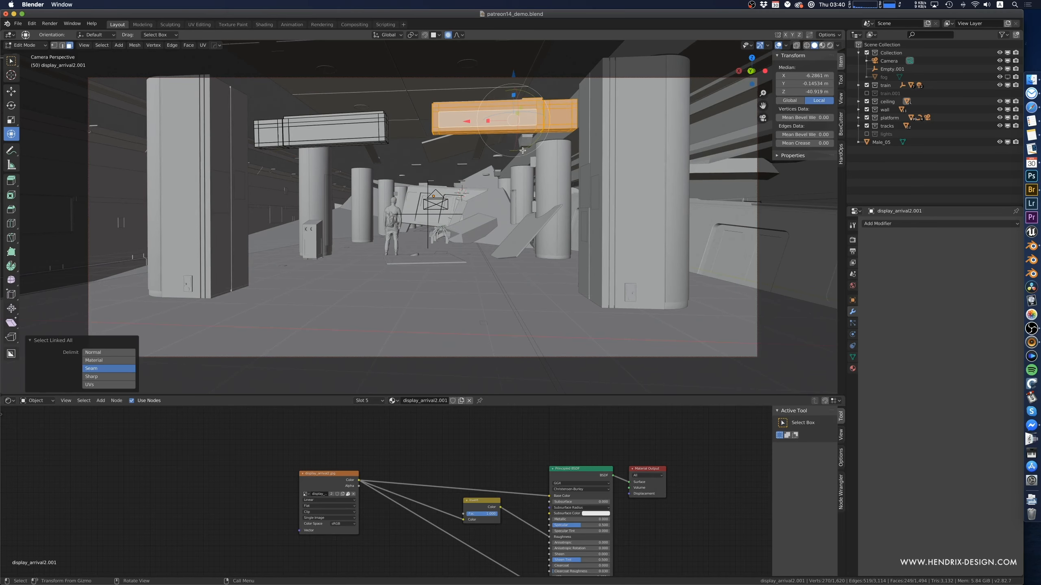
pyautogui.moveTo(522, 149); pyautogui.dragTo(509, 148)
pyautogui.moveTo(515, 76); pyautogui.dragTo(520, 101)
pyautogui.moveTo(532, 135); pyautogui.dragTo(565, 124, button='middle')
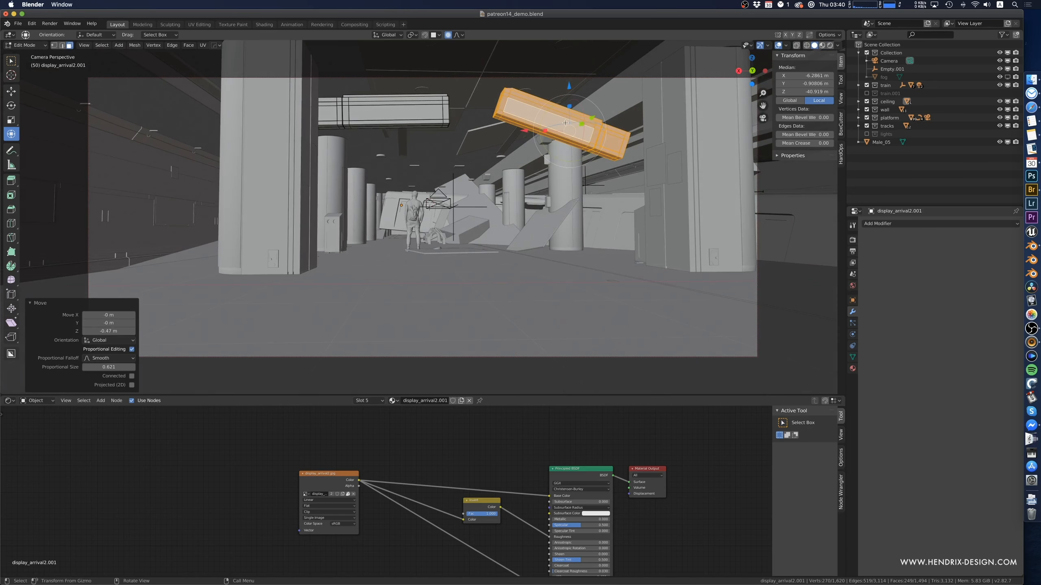
pyautogui.moveTo(564, 124); pyautogui.dragTo(566, 123)
# - Examine the two tilted displays from different angles, ending in the camera view
pyautogui.moveTo(565, 123); pyautogui.dragTo(554, 128, button='middle')
pyautogui.moveTo(294, 157); pyautogui.dragTo(334, 178, button='middle')
pyautogui.scroll(3, 333, 178)
pyautogui.scroll(-18, 334, 179)
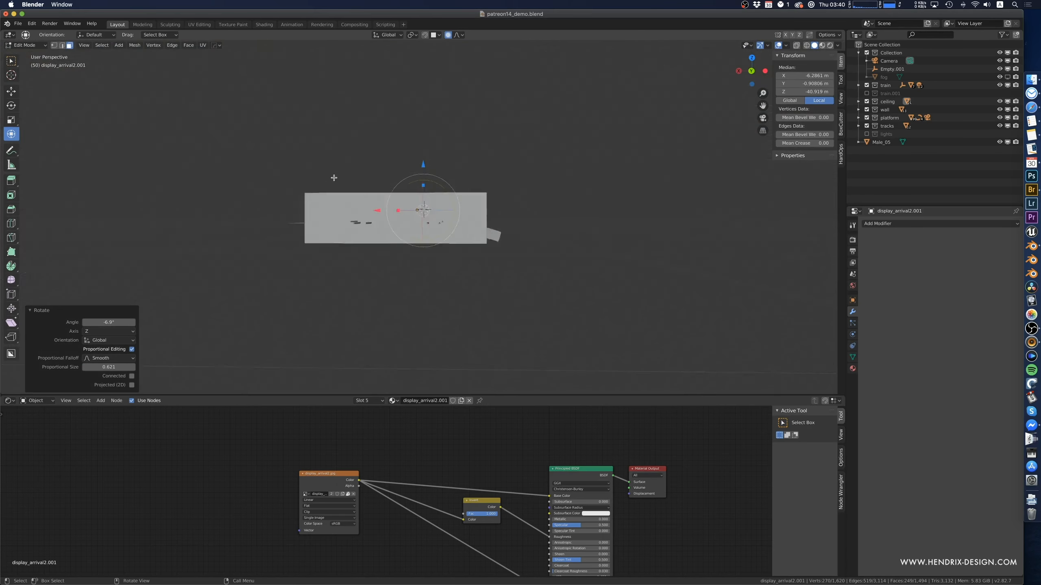
pyautogui.press('KP_0')
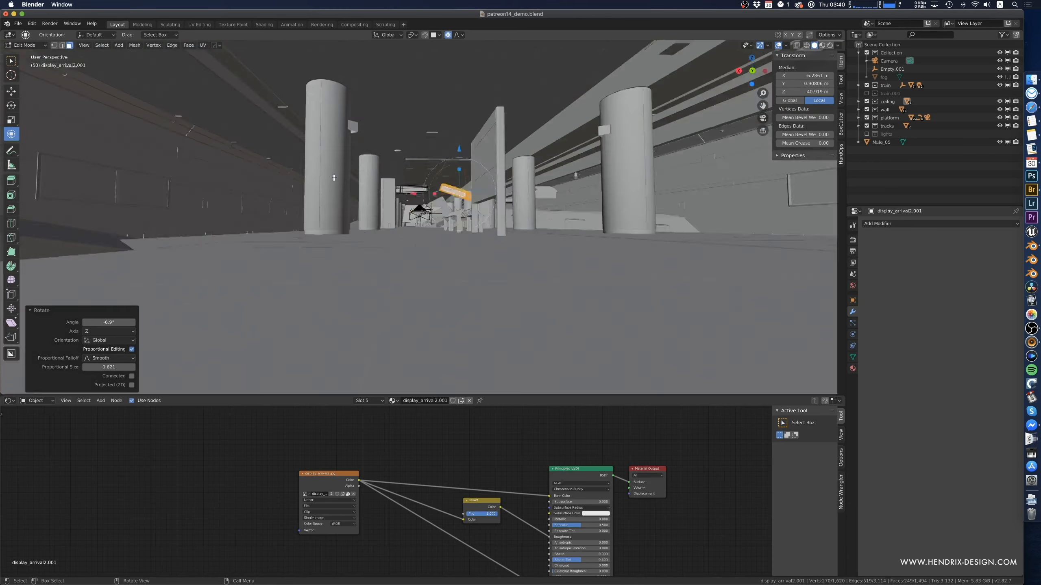
pyautogui.moveTo(318, 203); pyautogui.dragTo(277, 265, button='middle')
pyautogui.moveTo(253, 177); pyautogui.dragTo(384, 187, button='middle')
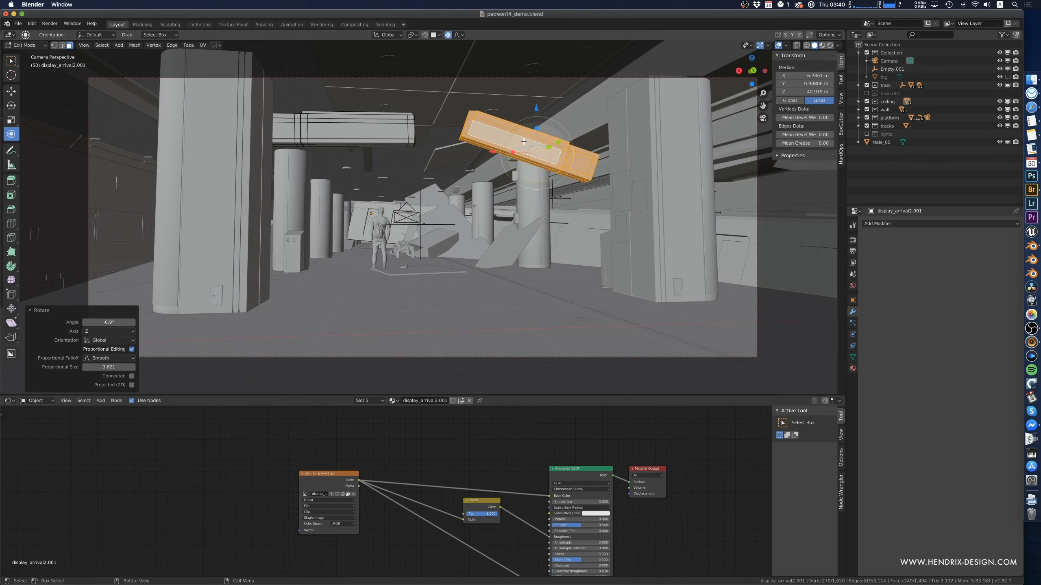
pyautogui.click(374, 136)
pyautogui.moveTo(369, 138); pyautogui.dragTo(353, 145, button='middle')
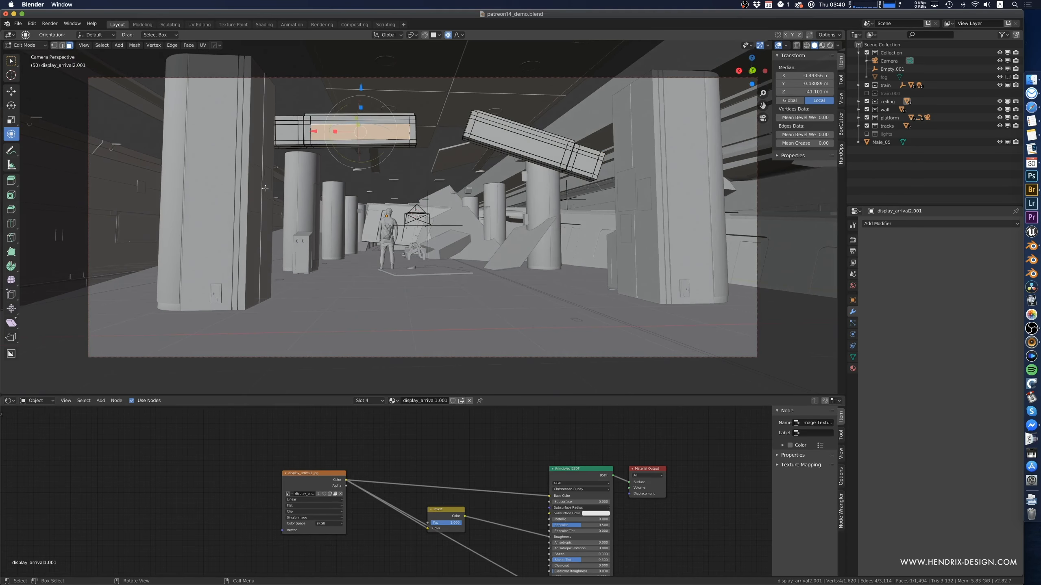
pyautogui.press('Tab')
# - Apply the Mirror modifier of the flat panelled sections on the two foreground pillars
pyautogui.click(238, 196)
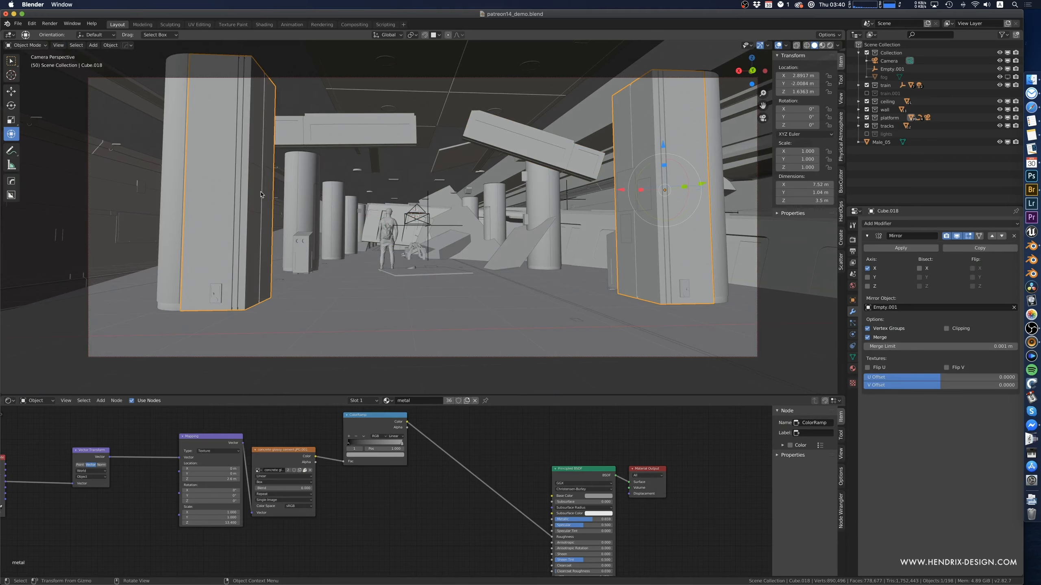
pyautogui.click(901, 248)
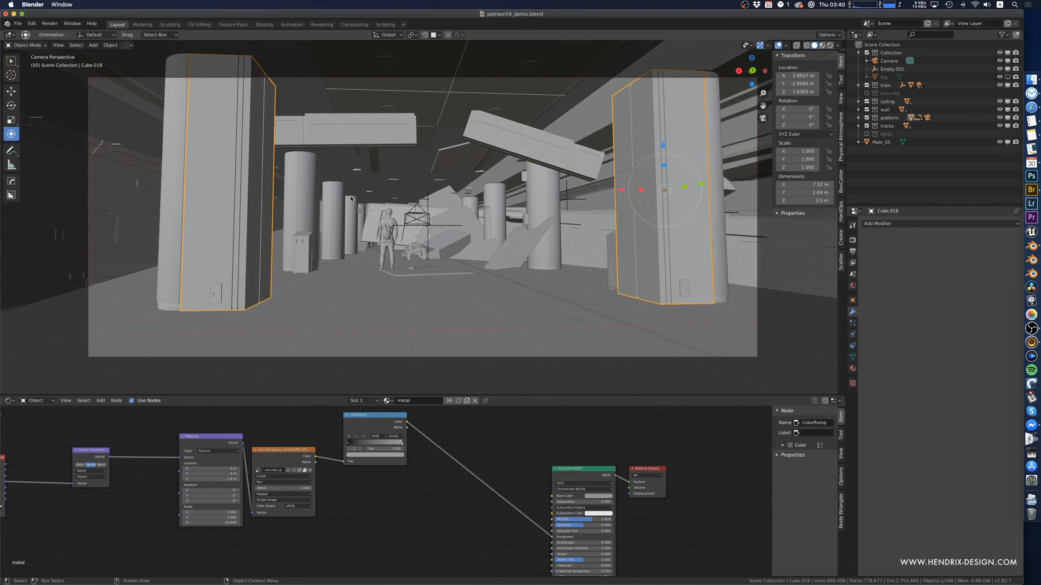
pyautogui.moveTo(263, 165); pyautogui.dragTo(281, 178, button='middle')
pyautogui.press('Tab')
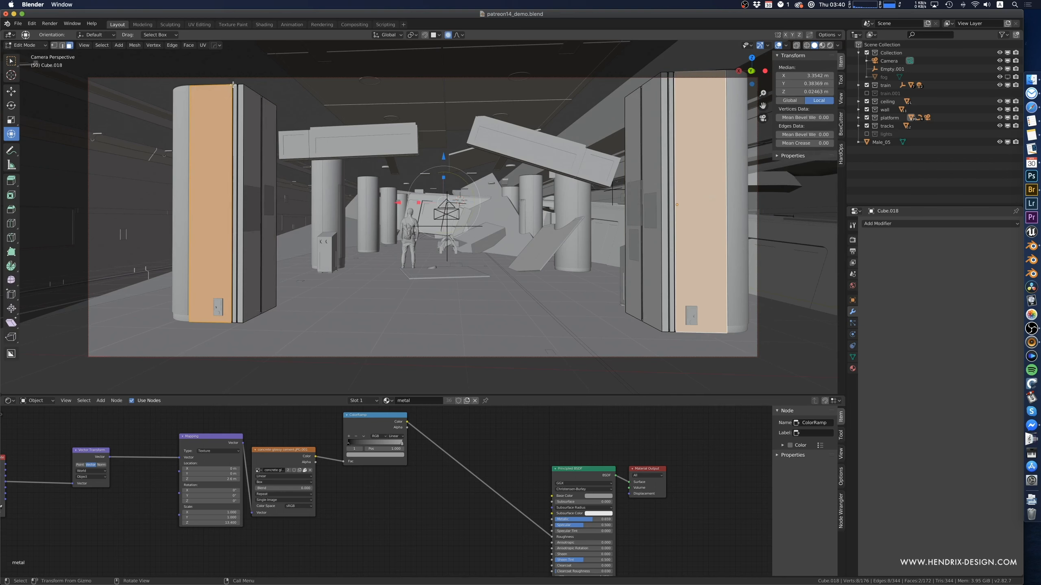
pyautogui.press('Tab')
# - Apply the Array and Mirror modifiers of the cylindrical platform pillars
pyautogui.click(179, 108)
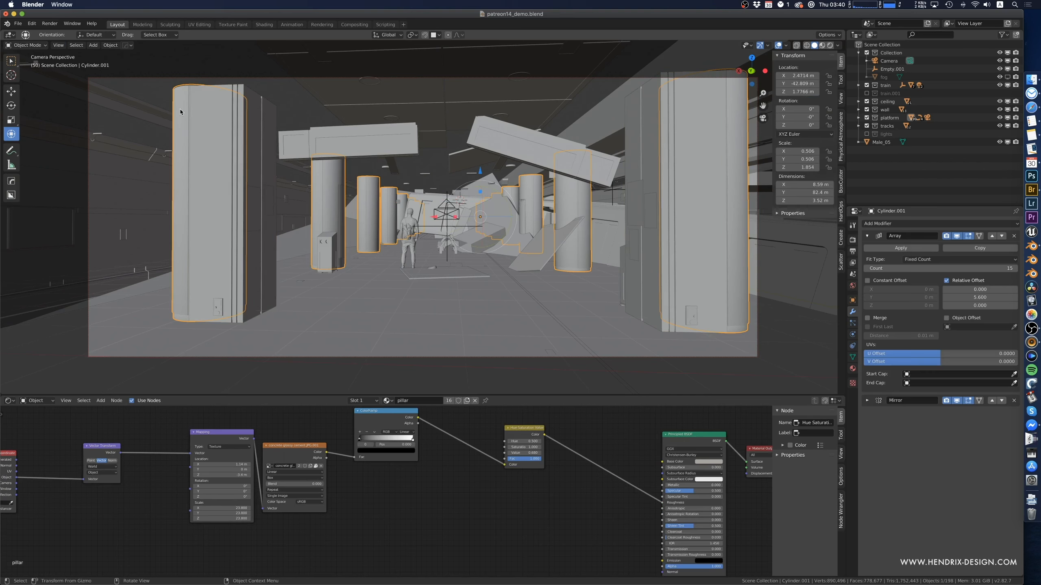
pyautogui.press('Tab')
pyautogui.press('Tab')
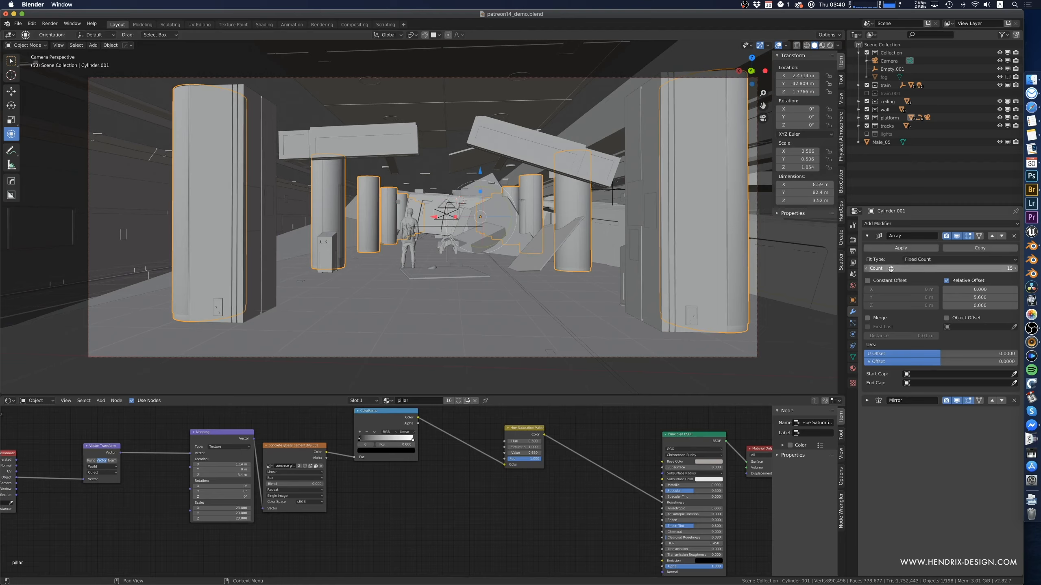
pyautogui.click(893, 248)
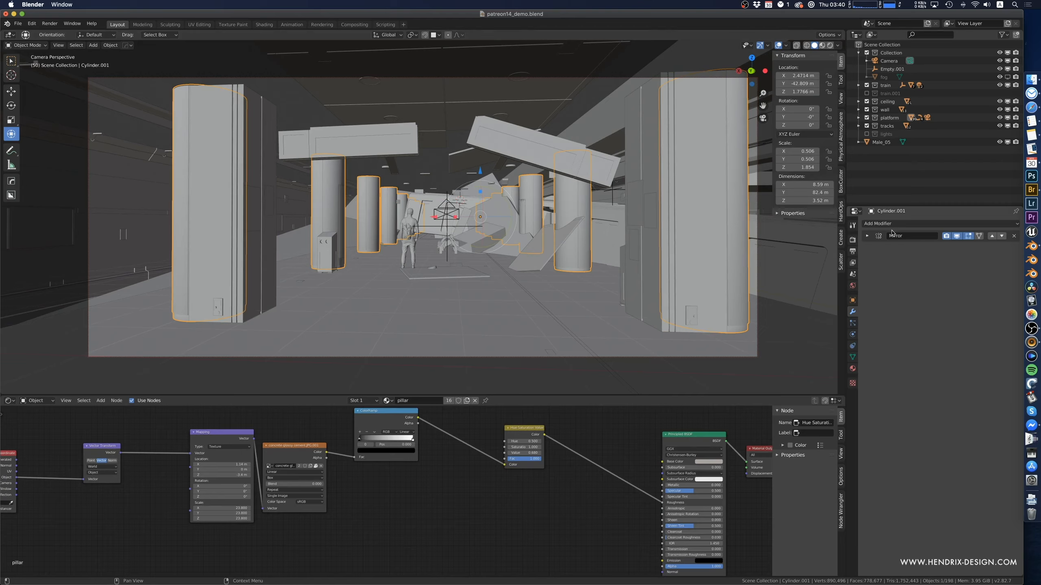
pyautogui.click(868, 236)
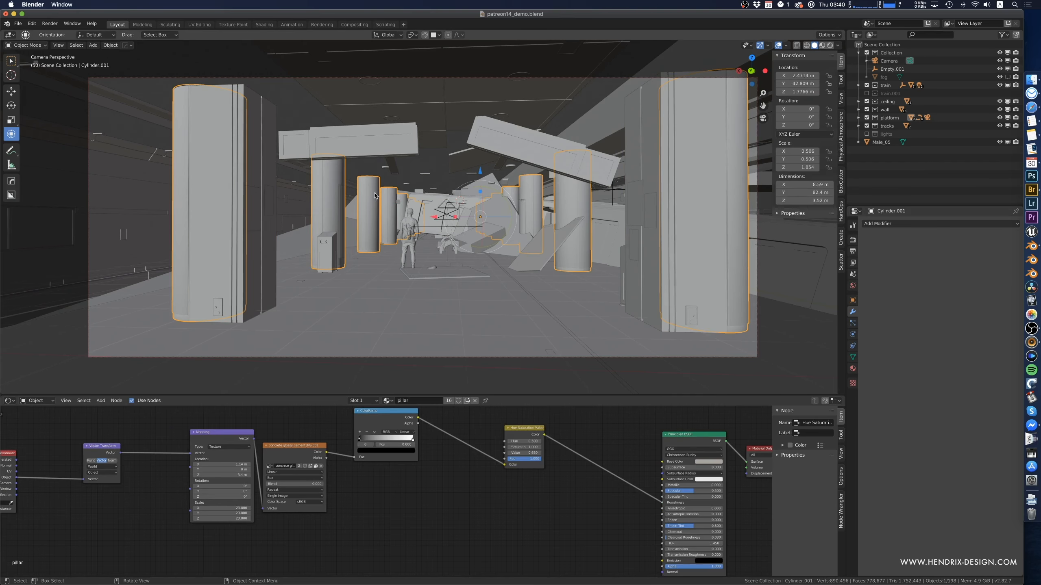
# - Select the complete cylindrical pillar just left of the standing figure and tip it -33.6° about Y
pyautogui.scroll(3, 399, 200)
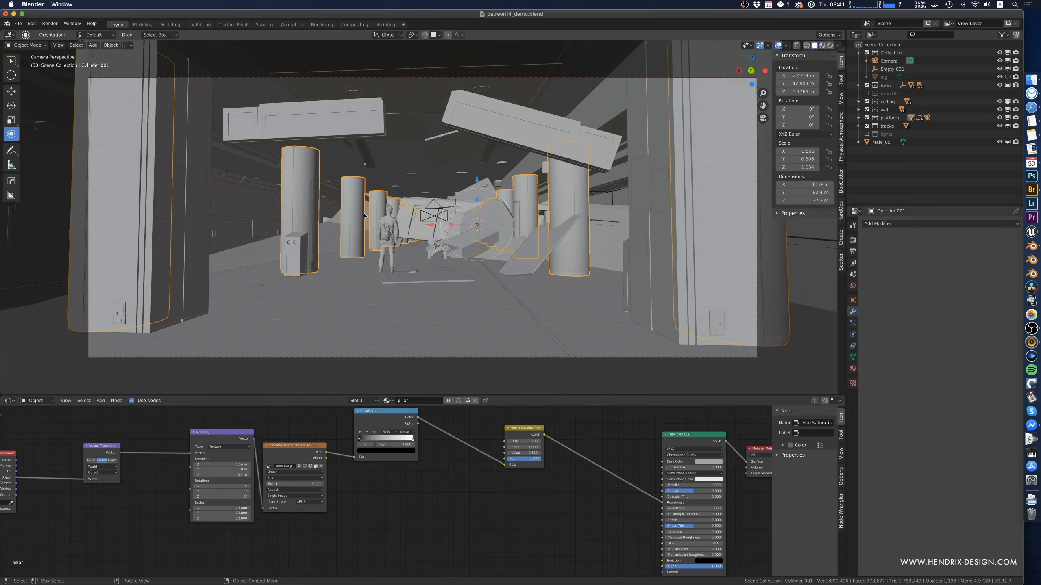
pyautogui.press('Tab')
pyautogui.click(355, 200)
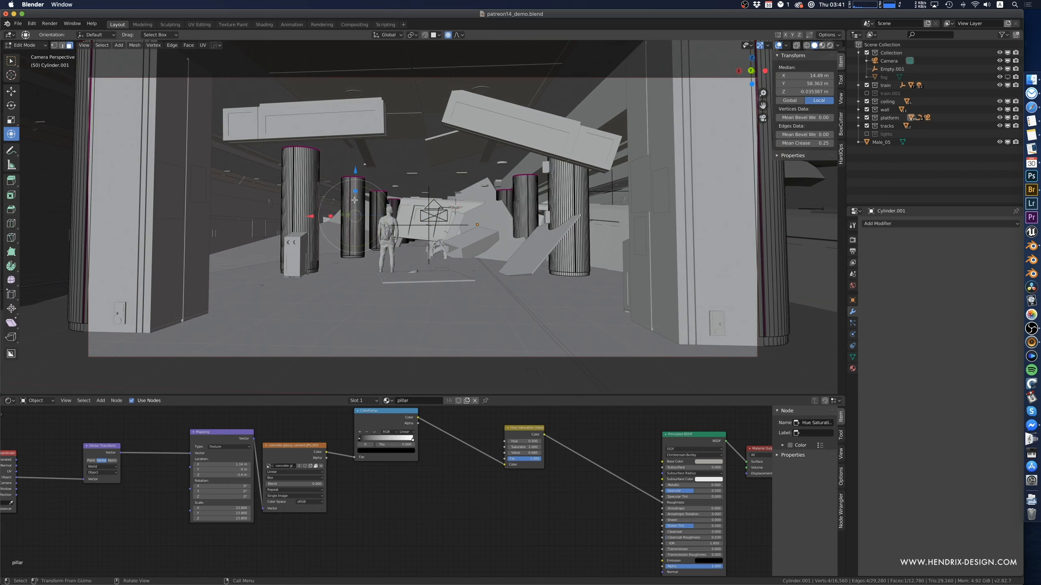
pyautogui.hotkey('ctrl', 'l')
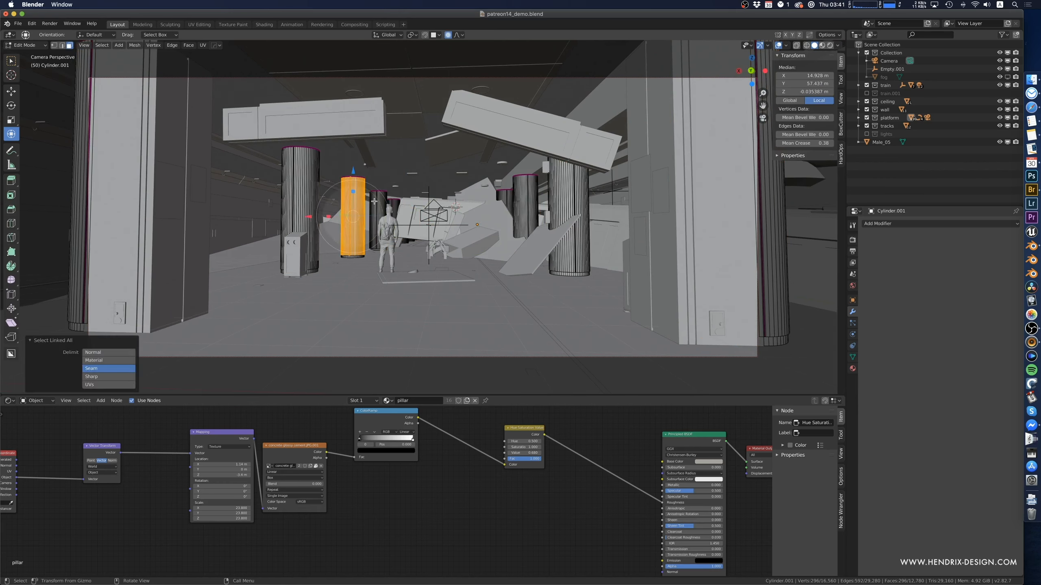
pyautogui.moveTo(374, 201); pyautogui.dragTo(364, 188)
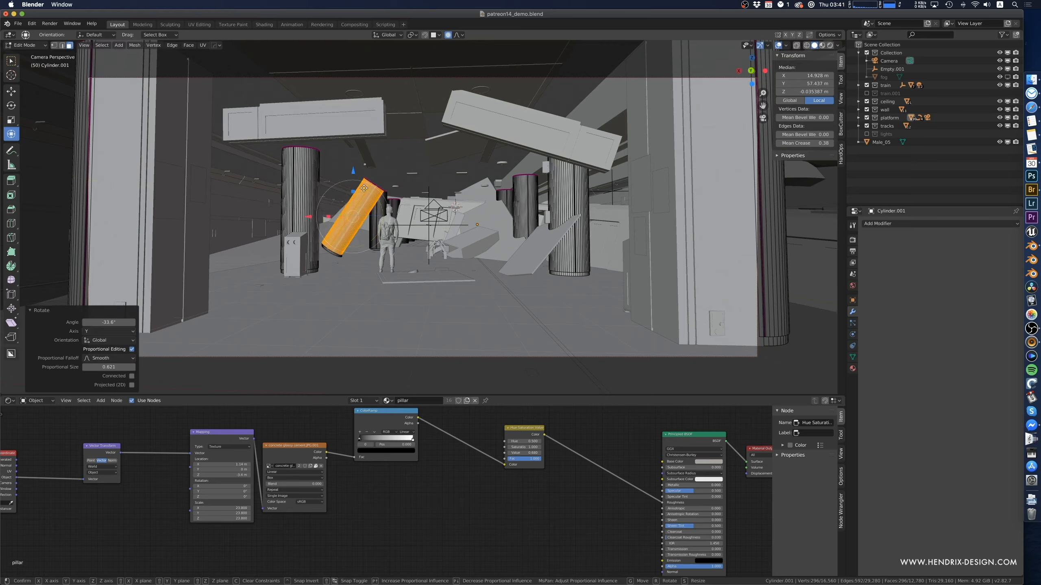
# - Sink the tipped pillar 1.12 m into the floor and trackball-rotate it by -16° and 27.5°
pyautogui.press('g')
pyautogui.press('z')
pyautogui.click(360, 213)
pyautogui.press('r')
pyautogui.press('r')
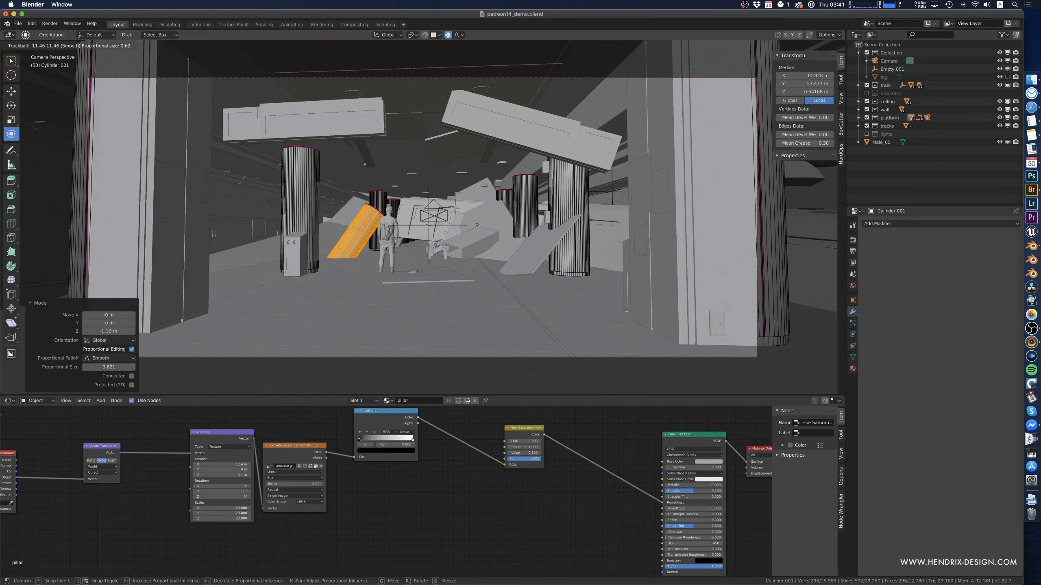
pyautogui.click(379, 225)
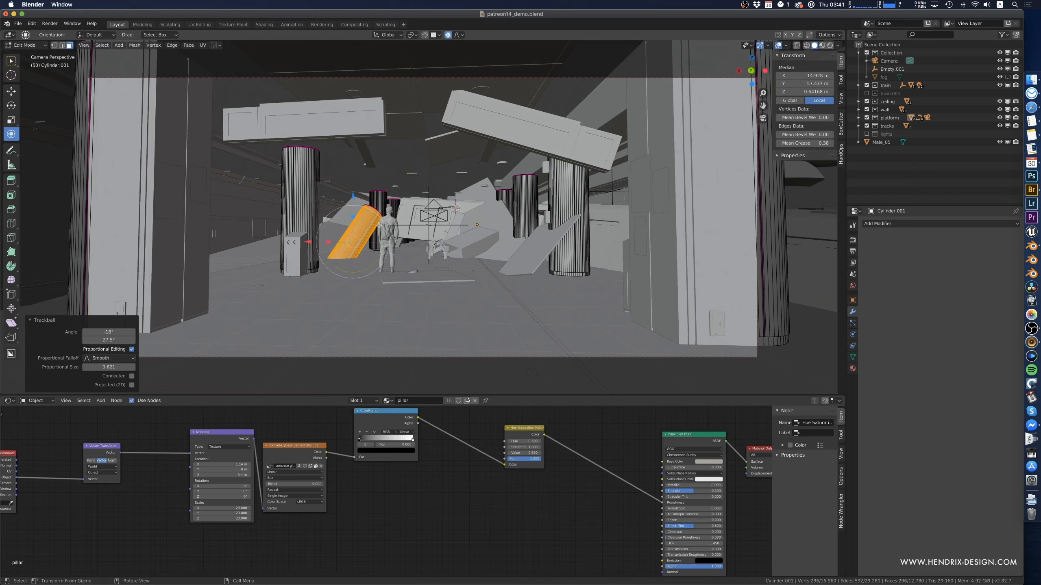
# - Add five evenly spaced loop cuts around the standing cylindrical pillar behind the small machine, without sliding them
pyautogui.click(302, 201)
pyautogui.hotkey('ctrl', 'r')
pyautogui.scroll(4, 304, 195)
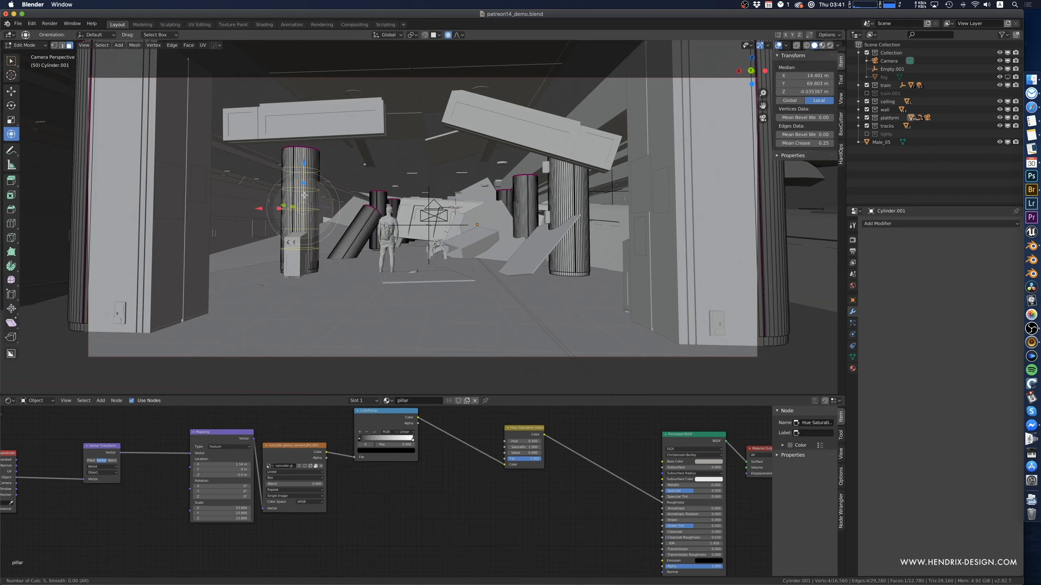
pyautogui.click(305, 195)
pyautogui.rightClick(304, 196)
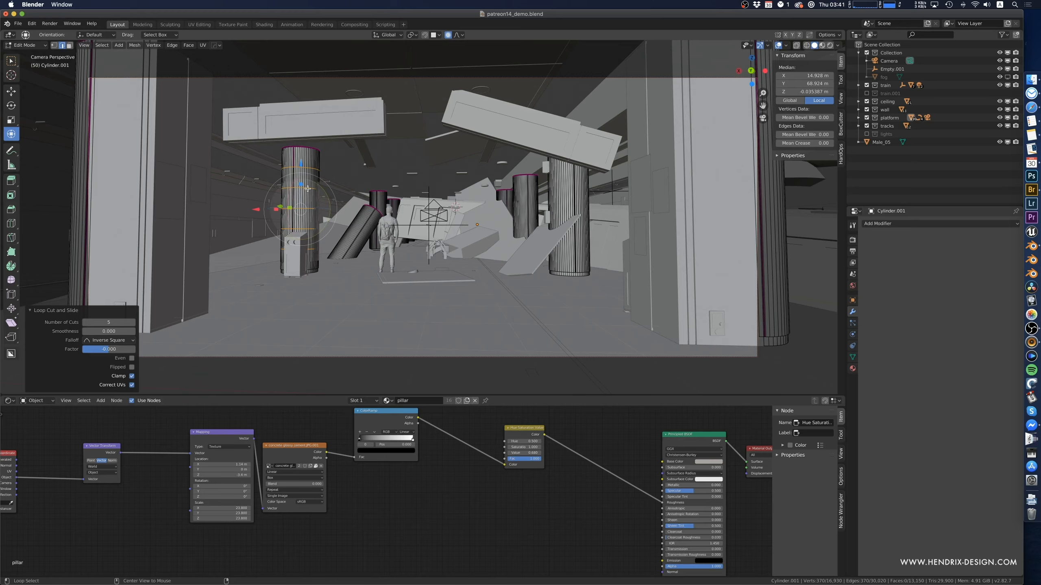
# - Bulge the pillar's upper-middle ring by moving it 0.0982 m along X, and again by 0.00932 m in X and -0.109 m in Y
pyautogui.keyDown('alt'); pyautogui.click(307, 188); pyautogui.keyUp('alt')
pyautogui.press('g')
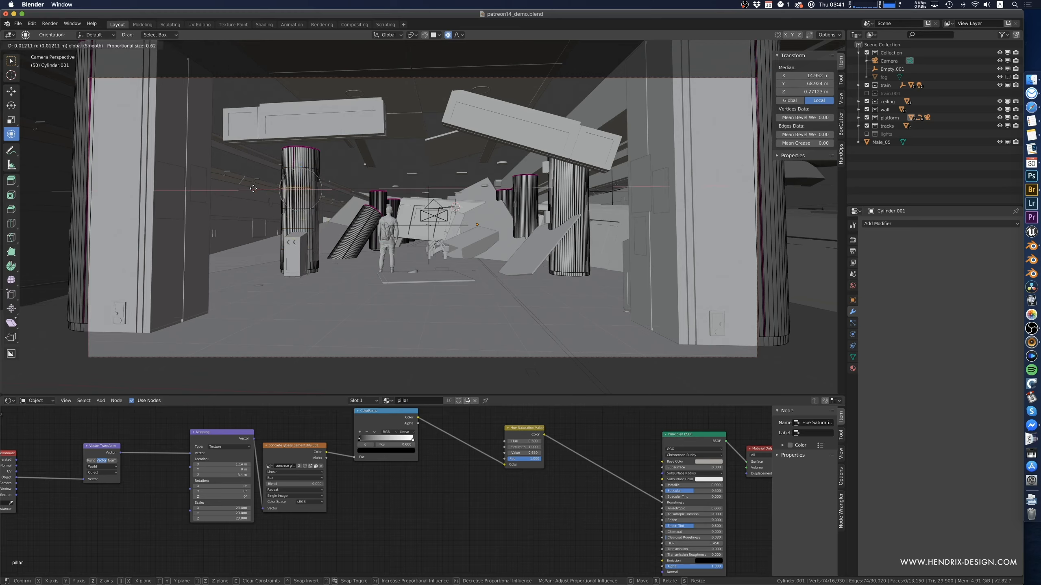
pyautogui.click(267, 189)
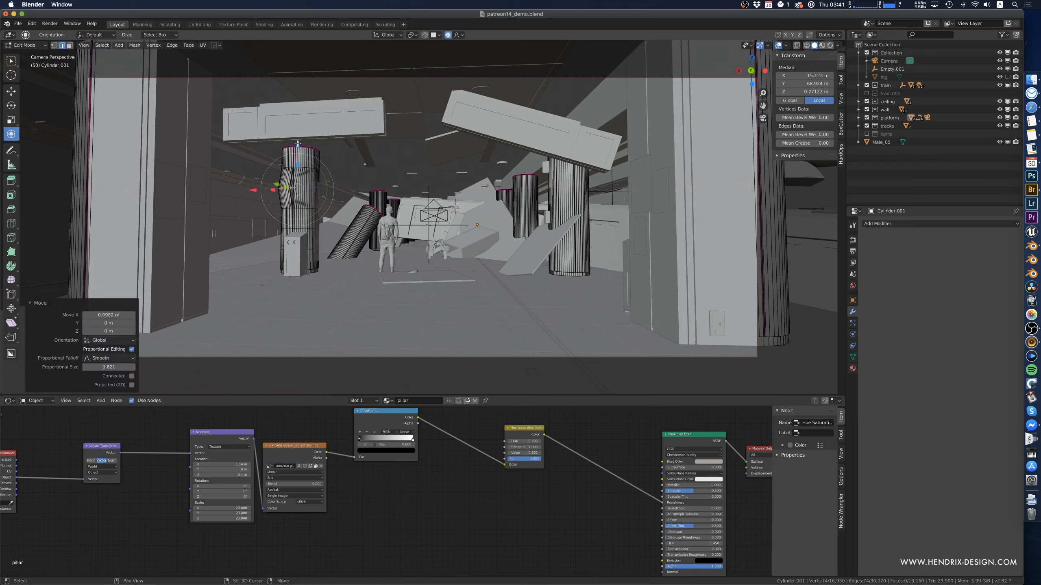
pyautogui.press('g')
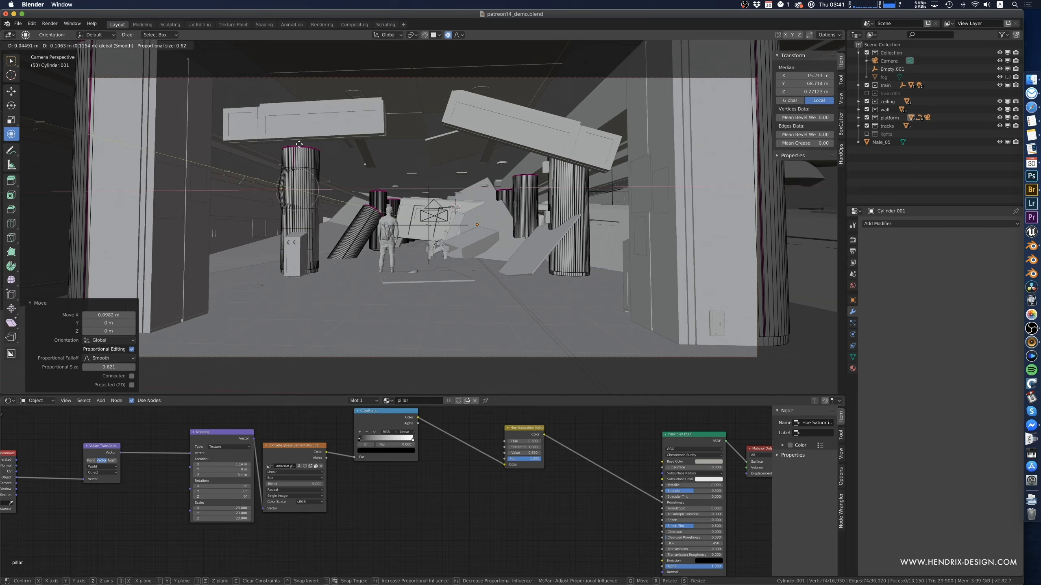
pyautogui.click(301, 143)
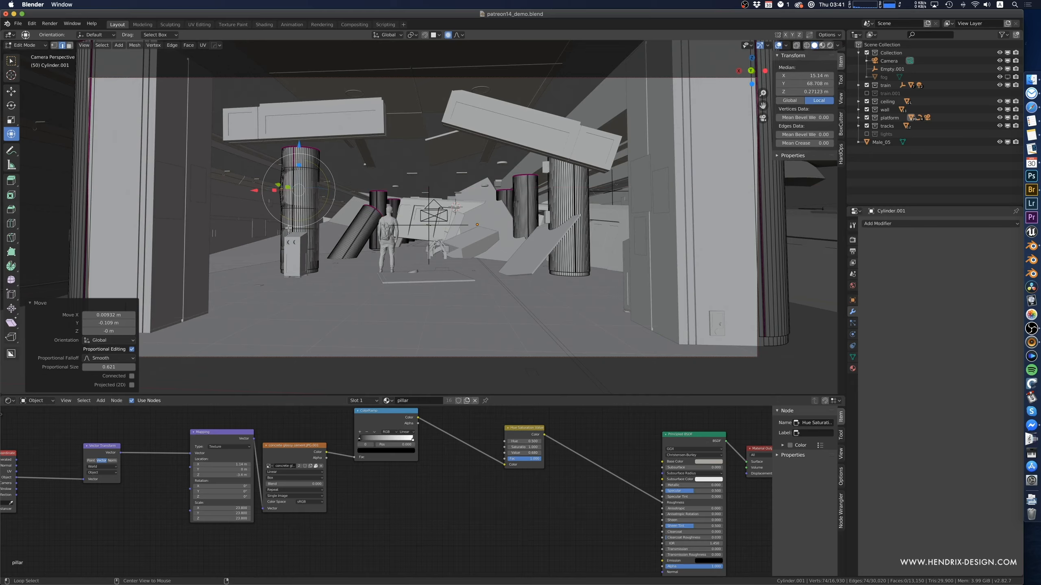
# - Pull one edge of the pillar's top rim down 1 m along Z, with a proportional size of 1.21
pyautogui.keyDown('alt'); pyautogui.click(294, 216); pyautogui.keyUp('alt')
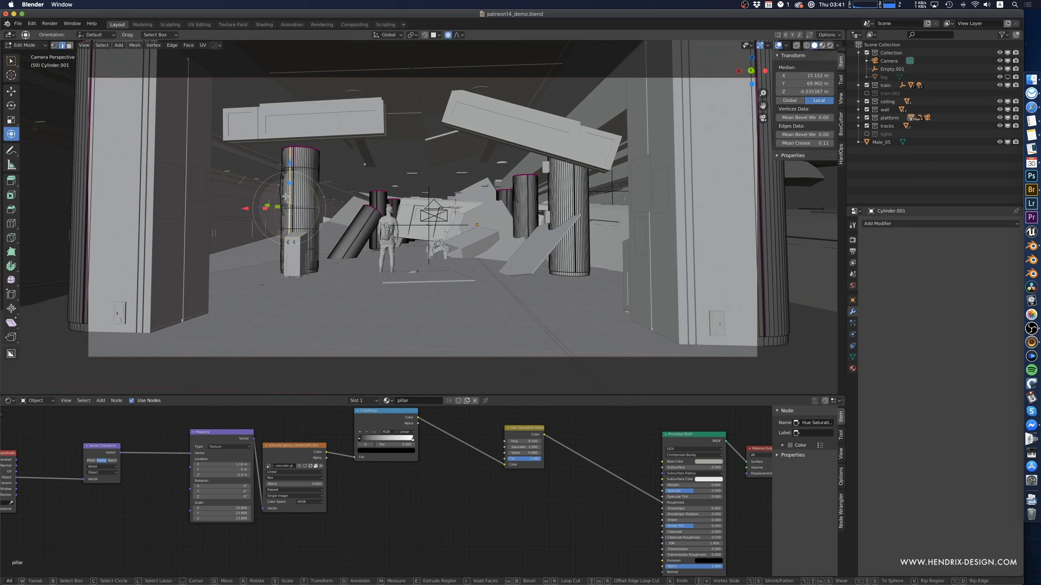
pyautogui.hotkey('shift', 'e')
pyautogui.press('Return')
pyautogui.keyDown('alt'); pyautogui.click(313, 150); pyautogui.keyUp('alt')
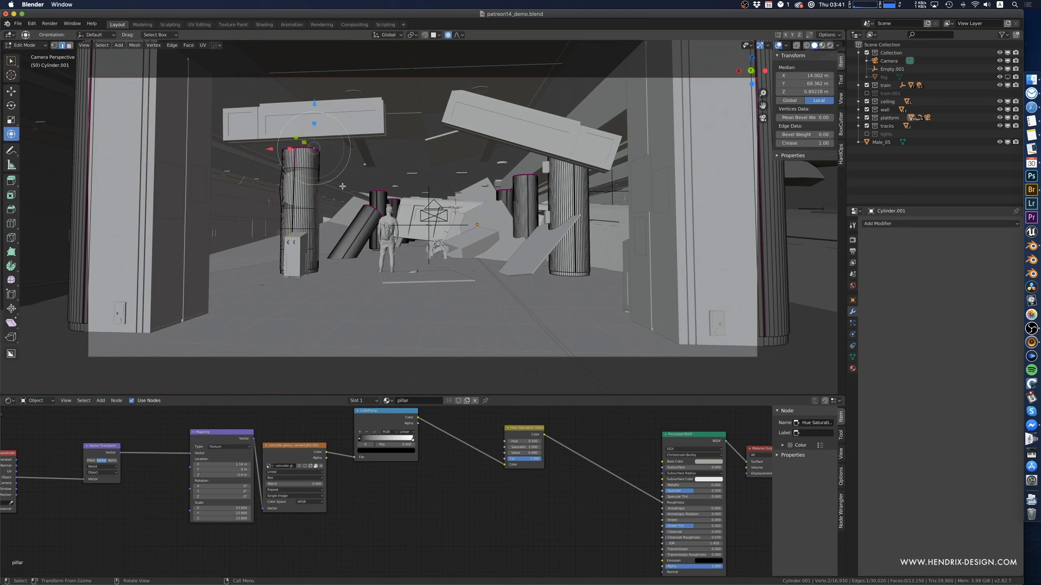
pyautogui.press('g')
pyautogui.press('z')
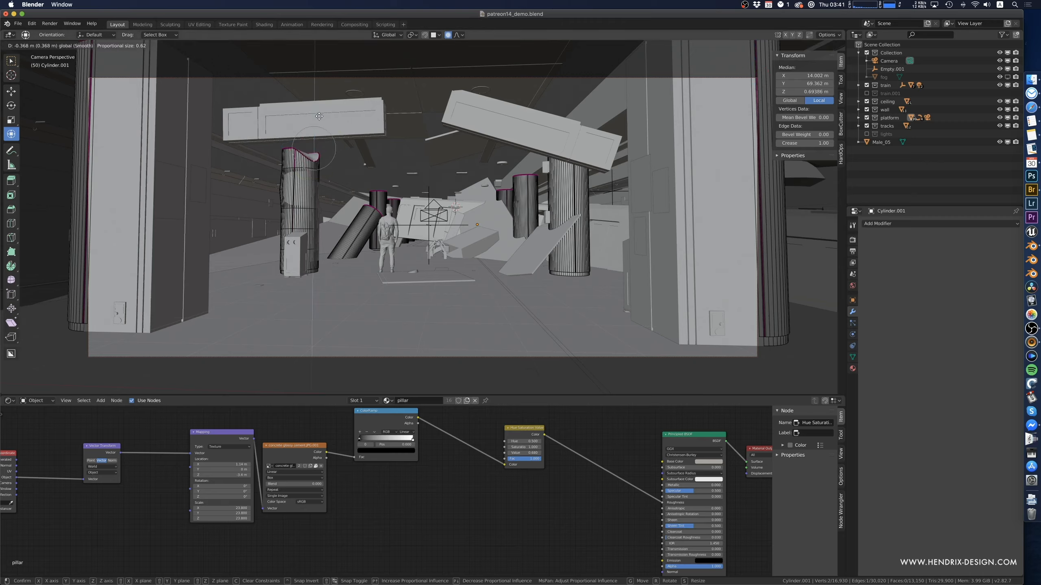
pyautogui.scroll(-5, 318, 136)
pyautogui.write('-1')
pyautogui.press('Return')
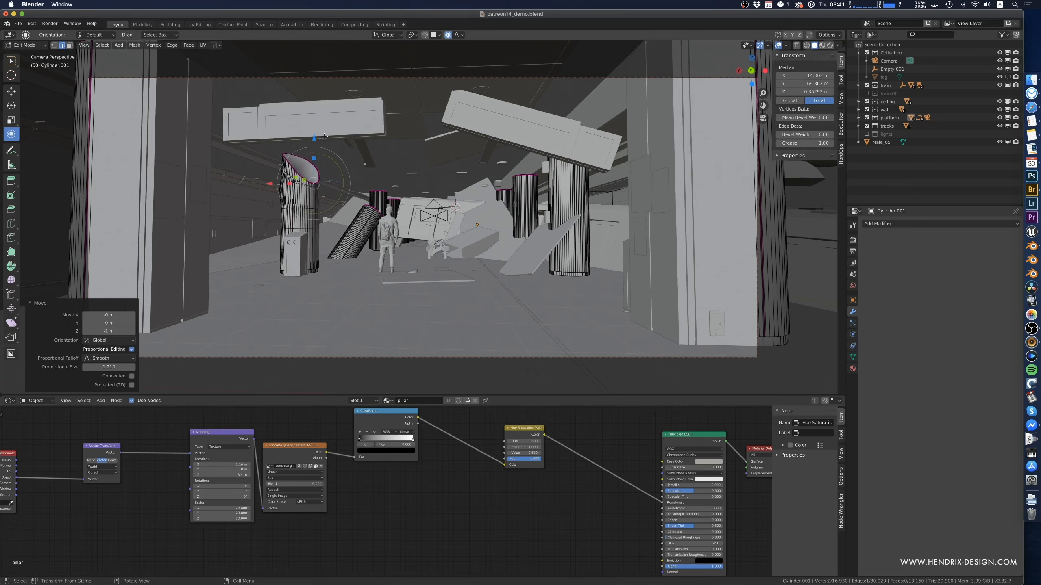
# - Lower the pillar's top cap face by 0.156 m along Z, with a proportional size of 0.751
pyautogui.click(306, 164)
pyautogui.press('g')
pyautogui.press('z')
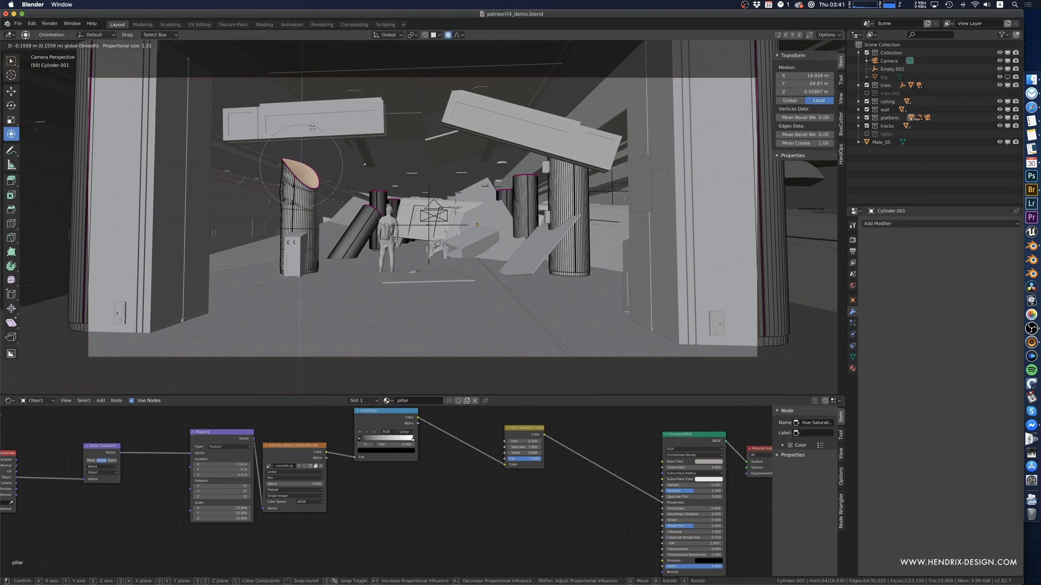
pyautogui.scroll(5, 312, 127)
pyautogui.click(313, 127)
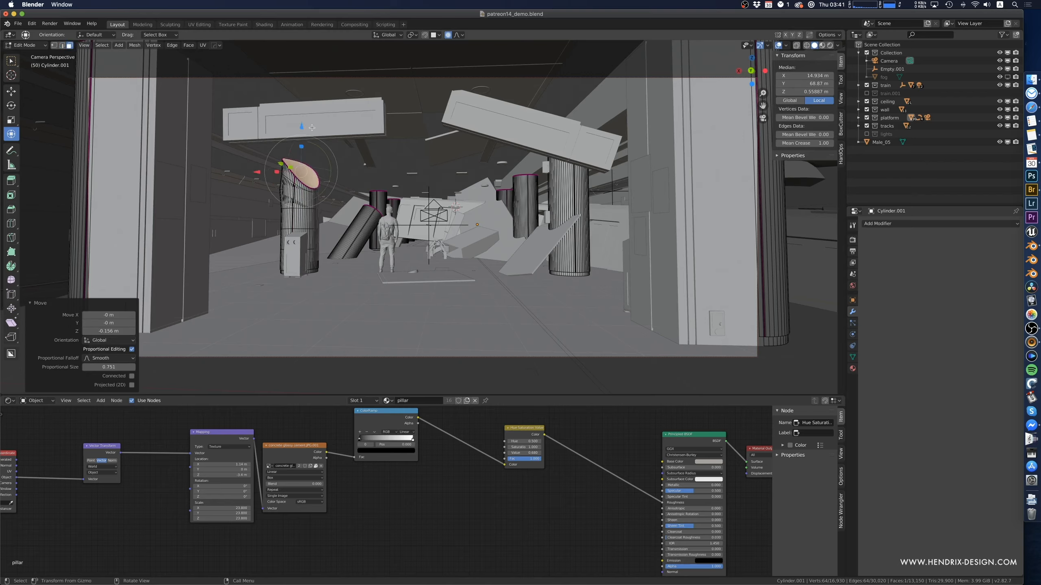
# - Delete the pillar's slanted cap face and a vertical strip of its side faces, and leave mesh editing
pyautogui.press('x')
pyautogui.click(313, 128)
pyautogui.click(315, 196)
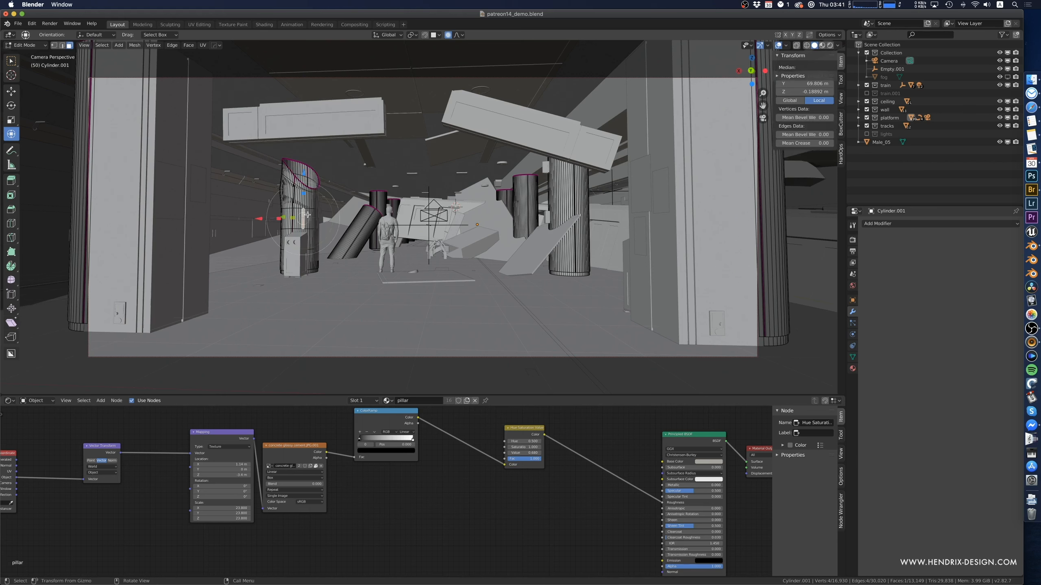
pyautogui.keyDown('alt'); pyautogui.click(311, 193); pyautogui.keyUp('alt')
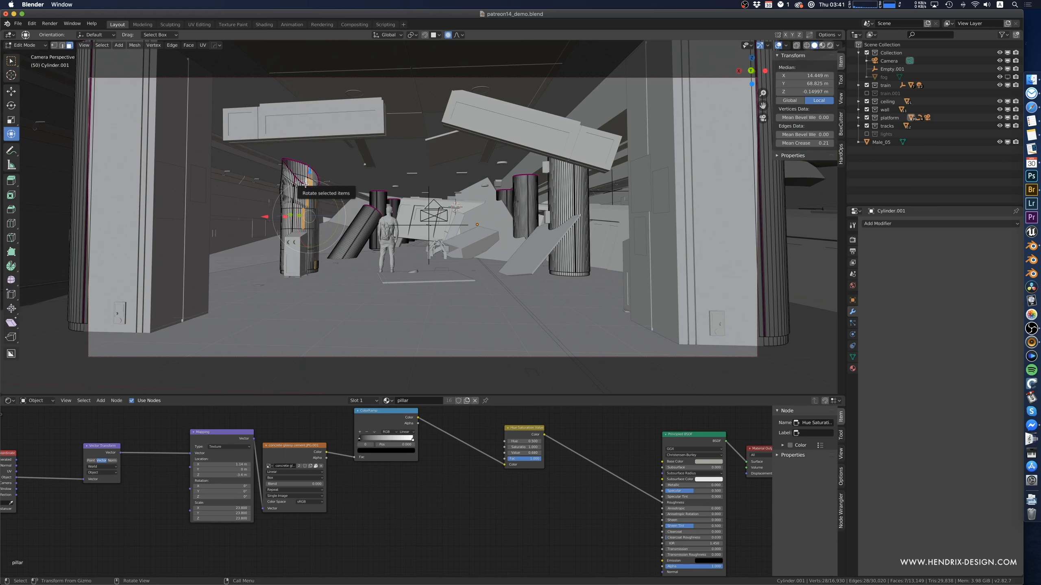
pyautogui.press('x')
pyautogui.click(311, 191)
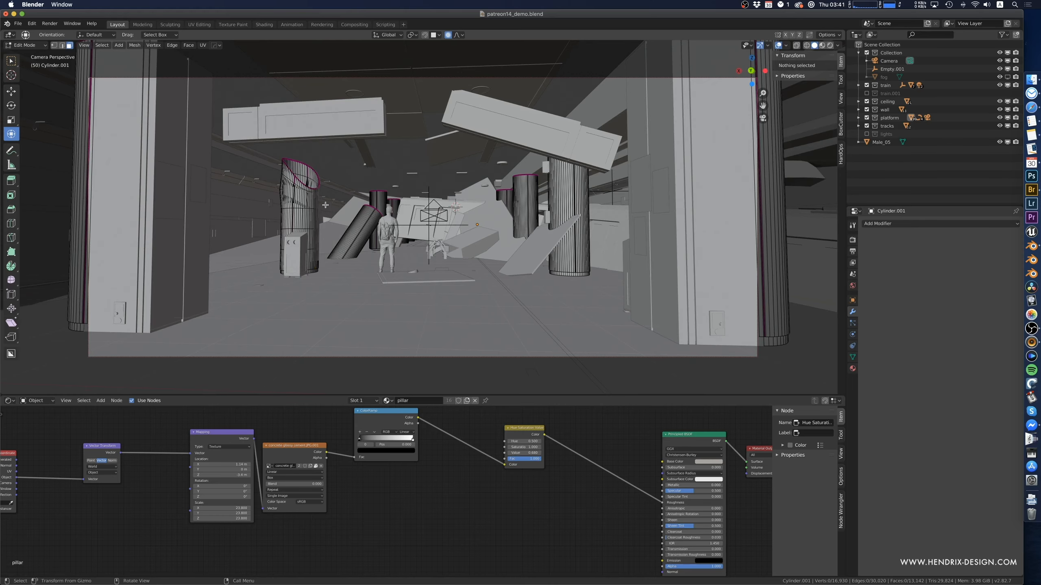
pyautogui.moveTo(314, 204); pyautogui.dragTo(254, 241, button='middle')
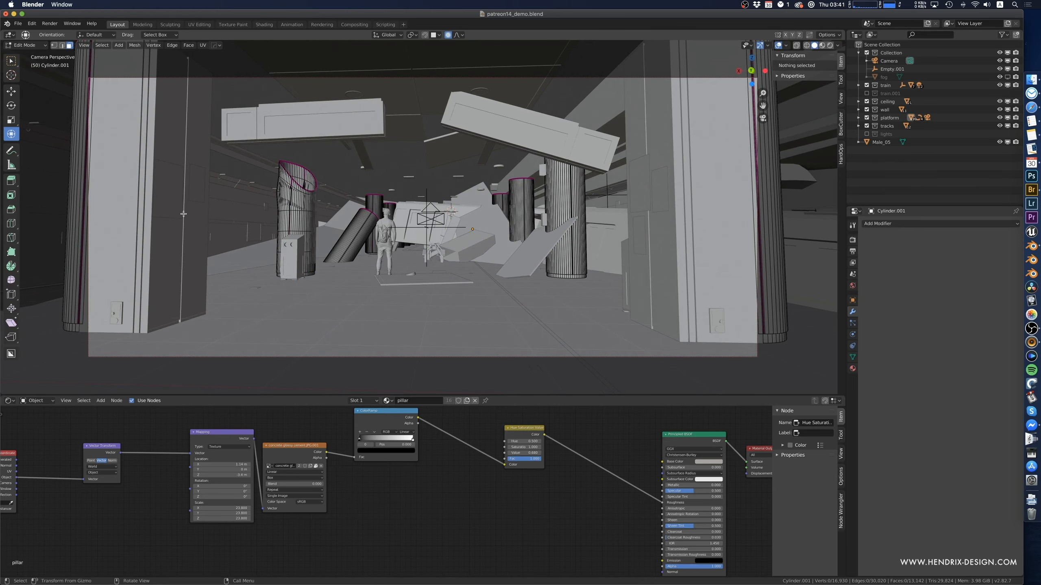
pyautogui.click(378, 203)
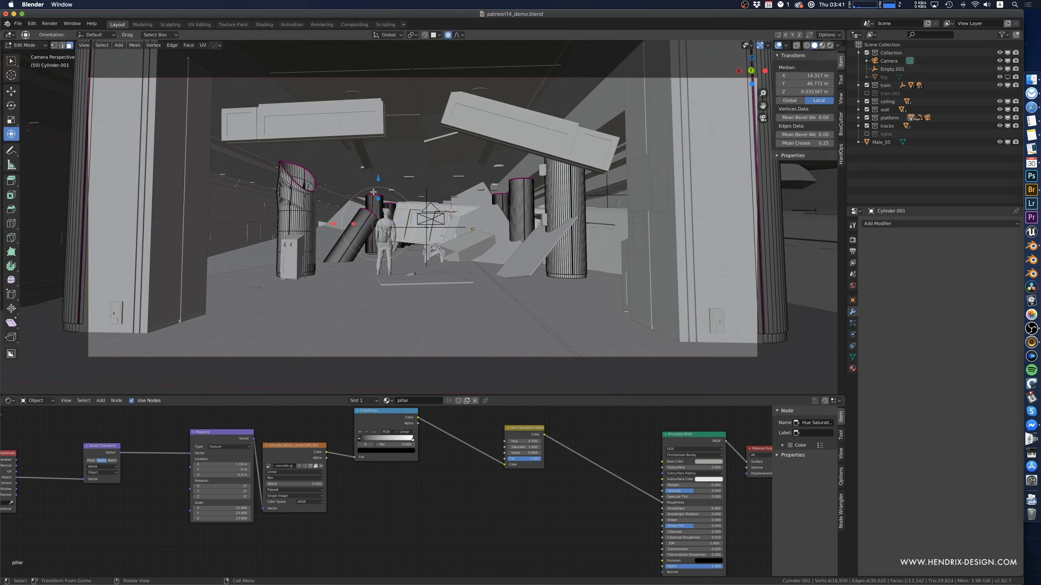
pyautogui.moveTo(374, 222); pyautogui.dragTo(432, 242, button='middle')
pyautogui.press('Tab')
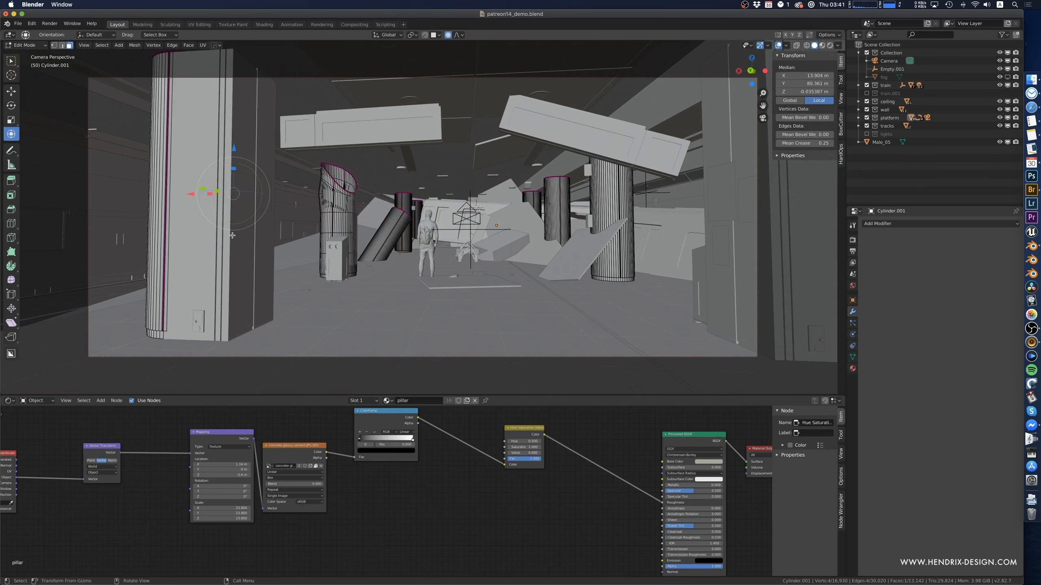
# - Select the entire linked panelled section of the left foreground pillar, tilt it about Y and lower it slightly
pyautogui.click(225, 223)
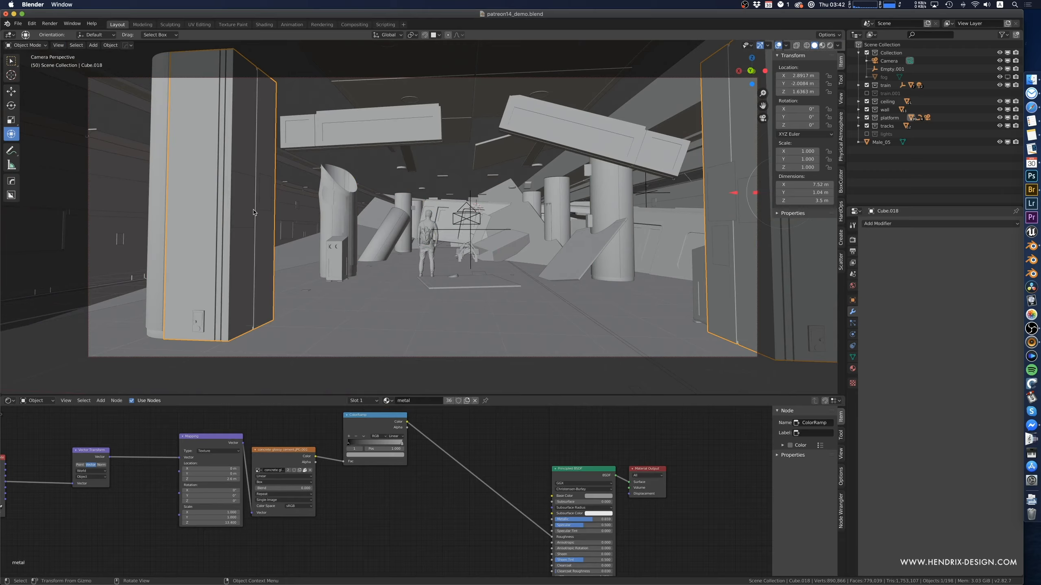
pyautogui.press('Tab')
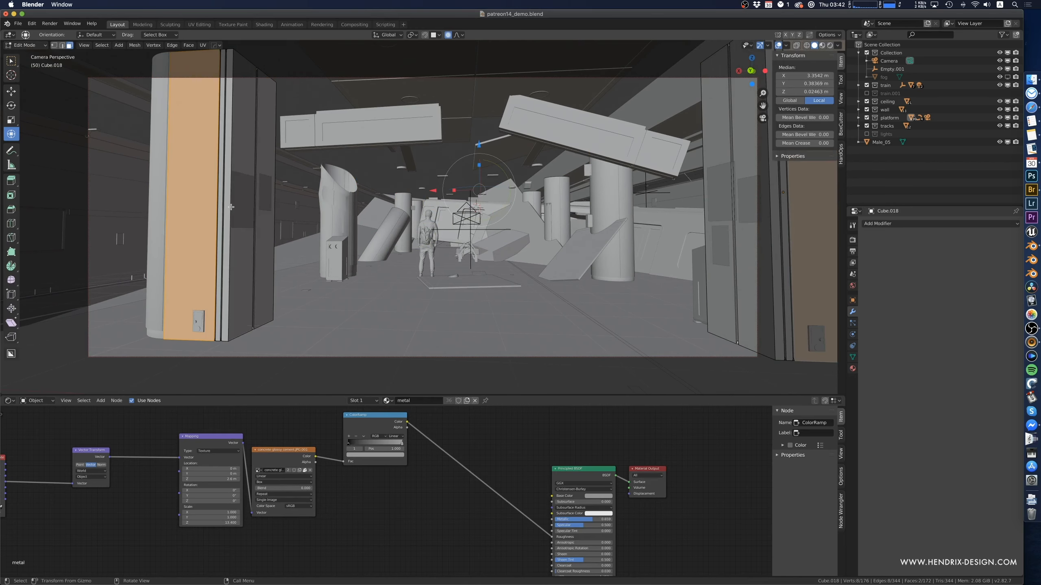
pyautogui.click(245, 206)
pyautogui.keyDown('shift'); pyautogui.click(192, 205); pyautogui.keyUp('shift')
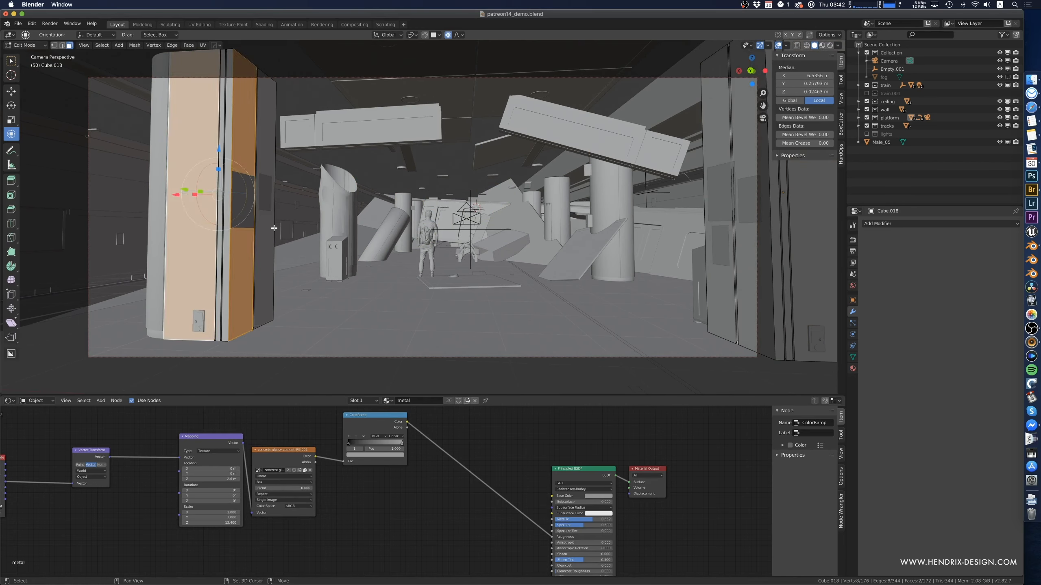
pyautogui.hotkey('ctrl', 'l')
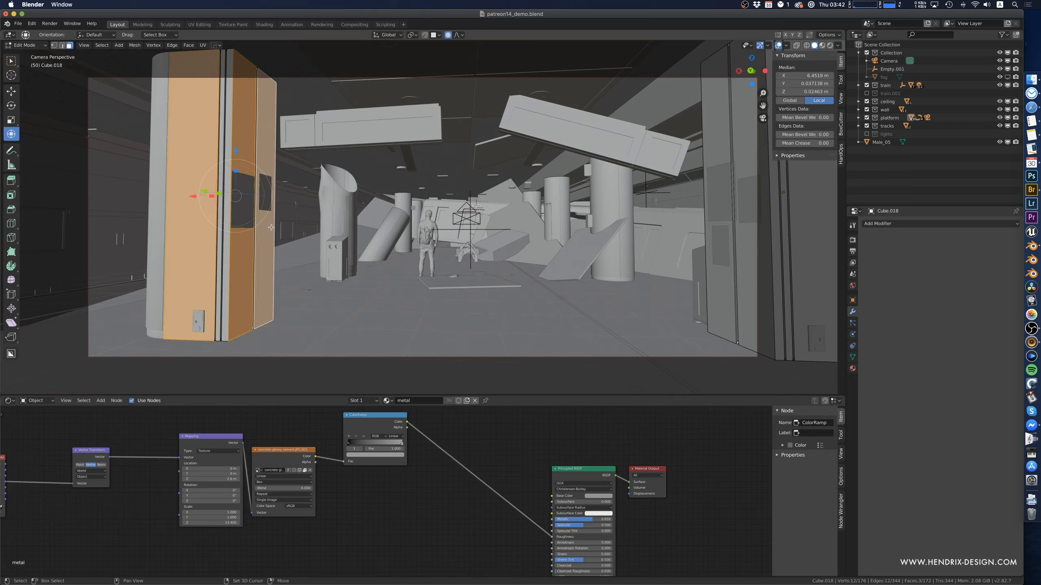
pyautogui.press('r')
pyautogui.press('y')
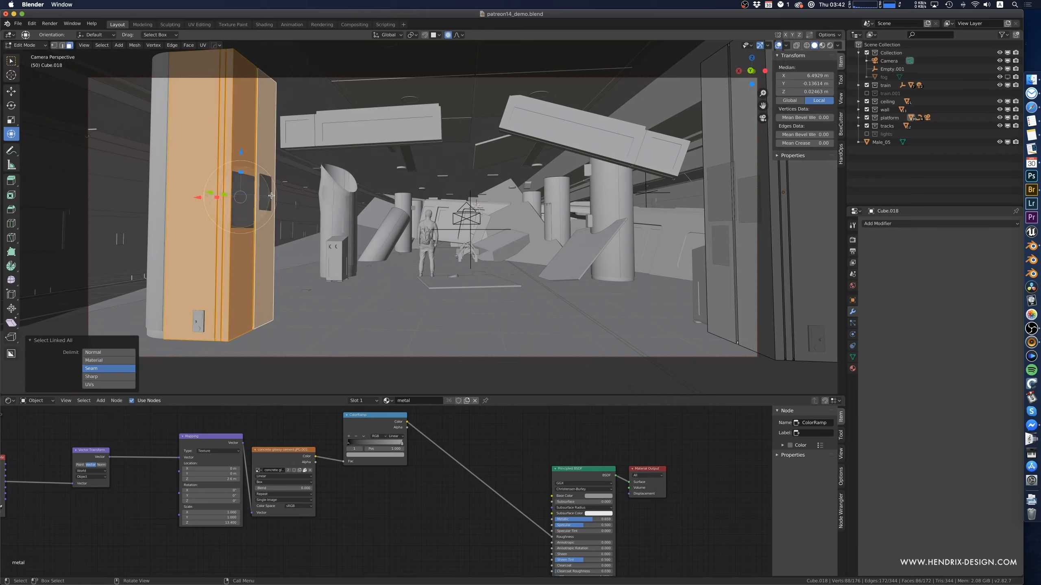
pyautogui.click(248, 111)
pyautogui.moveTo(243, 151); pyautogui.dragTo(250, 154)
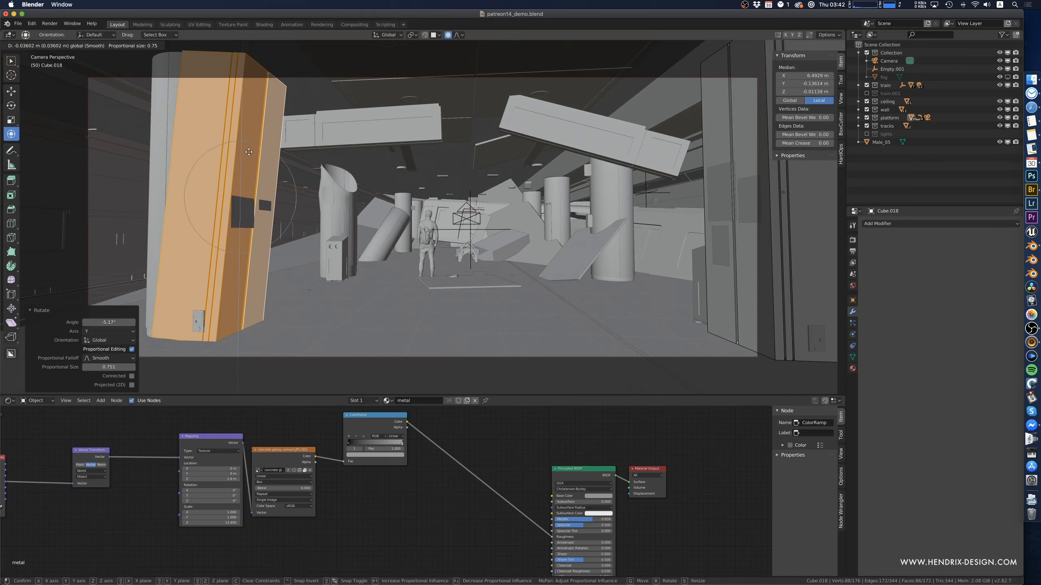
# - Shift the narrow front trim face of the tilted pillar -0.0256 m along X, rotate it 3.15° about Y and lower it 0.0815 m
pyautogui.click(246, 55)
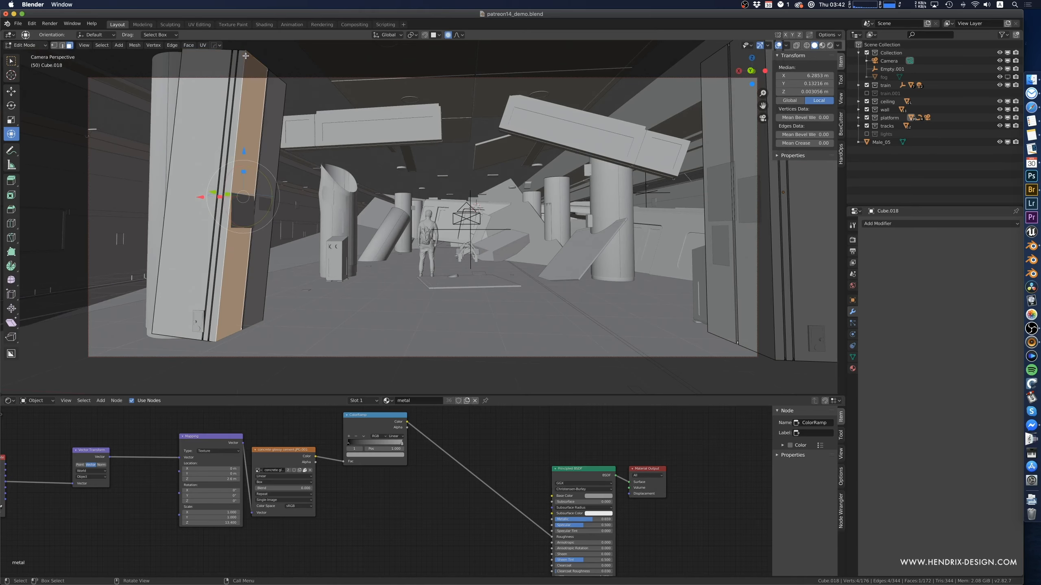
pyautogui.click(235, 97)
pyautogui.press('g')
pyautogui.press('x')
pyautogui.click(241, 158)
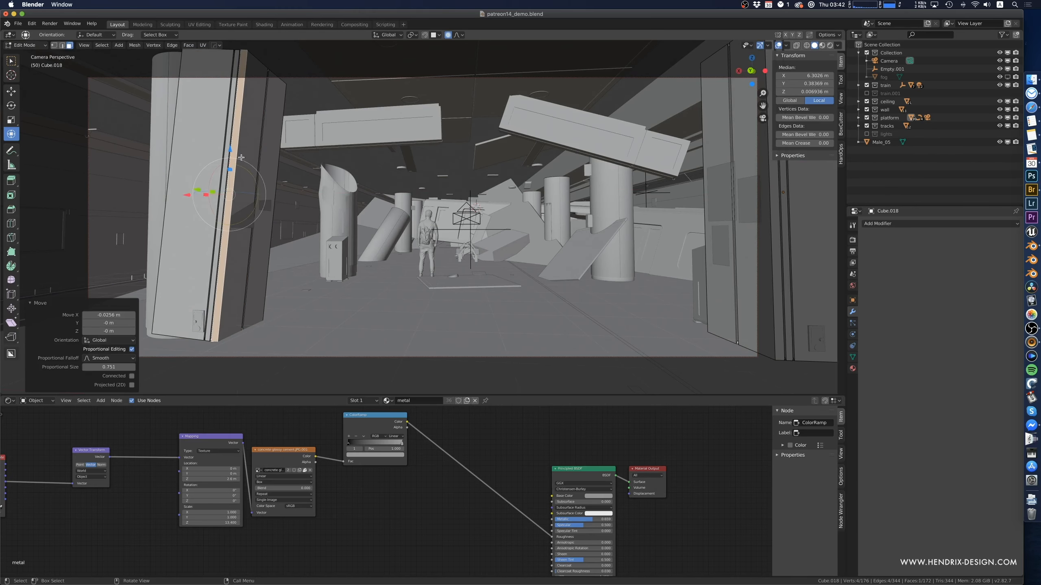
pyautogui.press('r')
pyautogui.press('y')
pyautogui.click(269, 157)
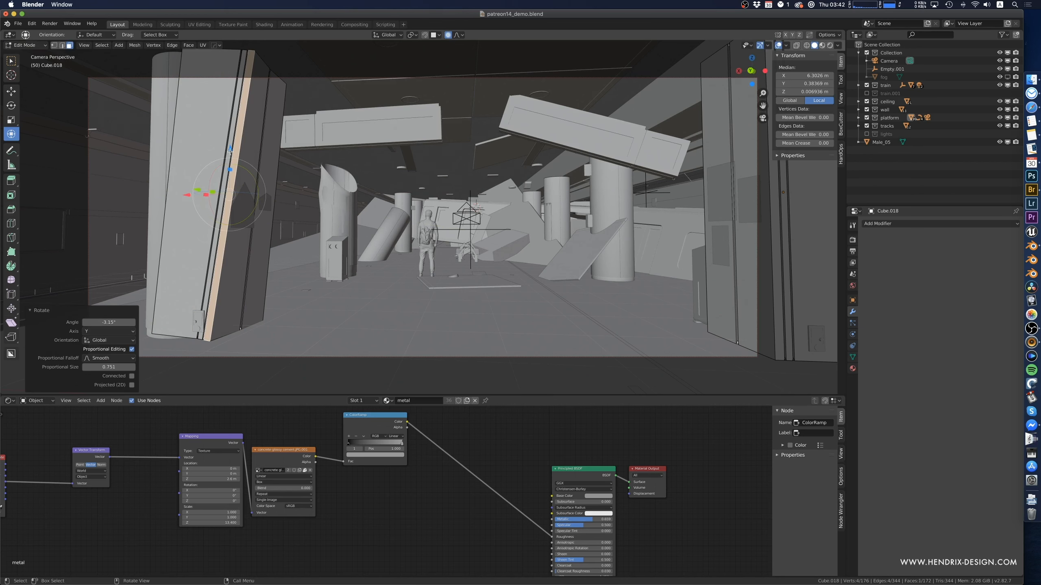
pyautogui.moveTo(211, 179); pyautogui.dragTo(231, 156)
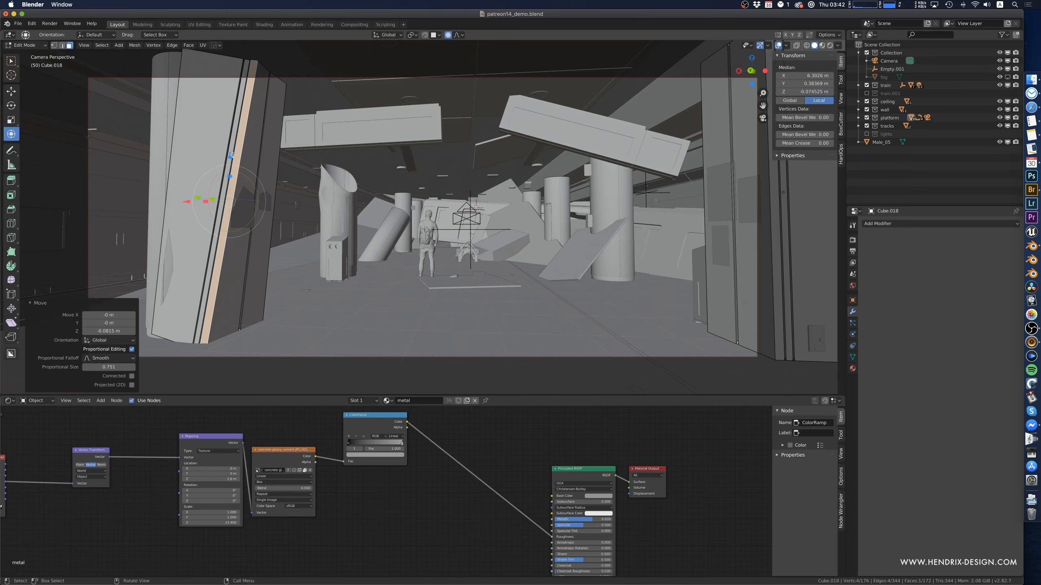
pyautogui.keyDown('shift'); pyautogui.moveTo(381, 202); pyautogui.dragTo(353, 190, button='middle'); pyautogui.keyUp('shift')
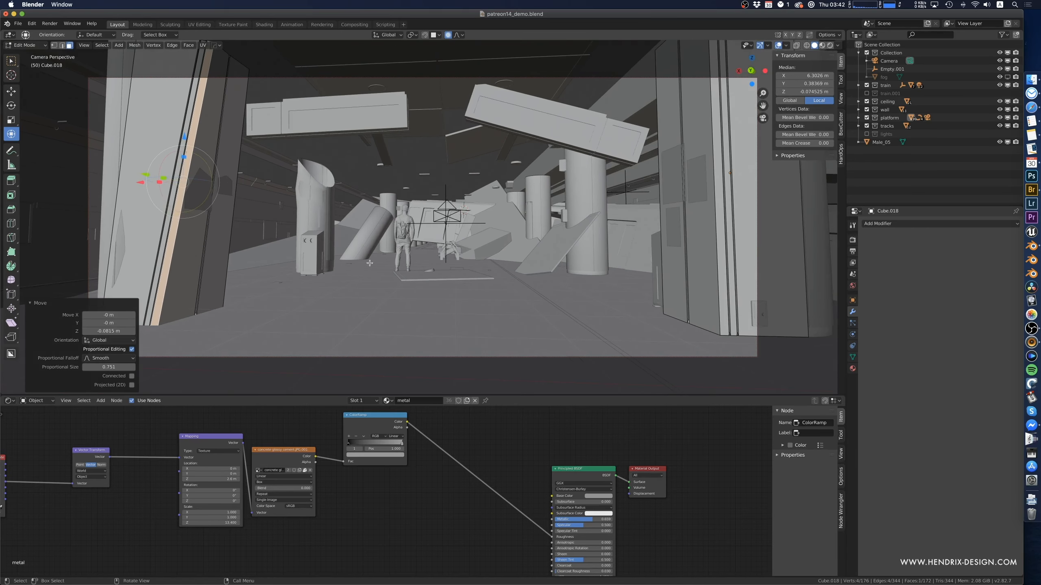
pyautogui.press('Tab')
# - Select the linked collapsed ceiling slab beyond the standing figure and duplicate it 0.142 m higher along Z
pyautogui.click(509, 221)
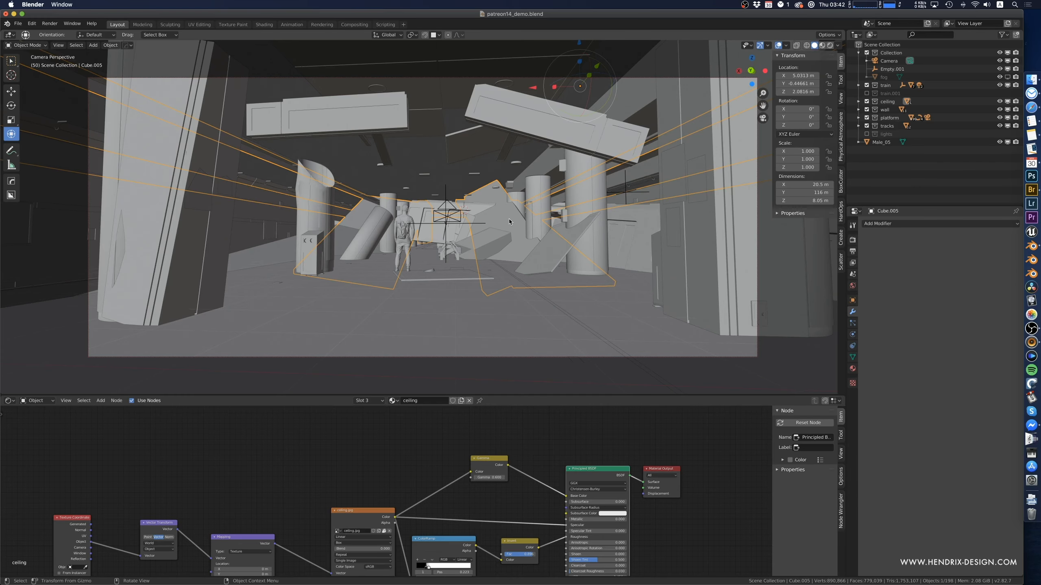
pyautogui.press('KP_0')
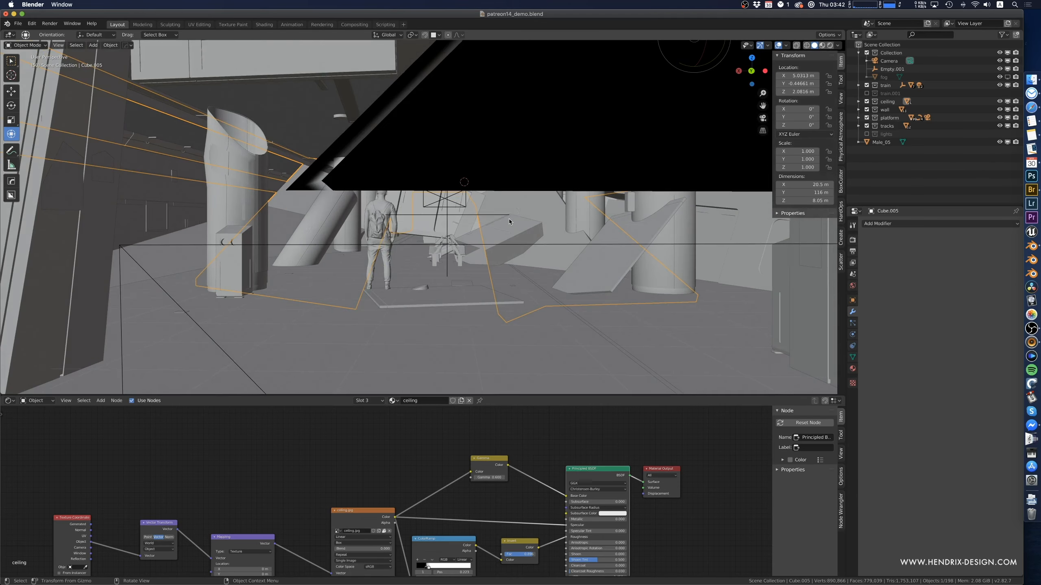
pyautogui.keyDown('shift'); pyautogui.moveTo(509, 219); pyautogui.dragTo(529, 348, button='middle'); pyautogui.keyUp('shift')
pyautogui.scroll(-1, 486, 253)
pyautogui.moveTo(336, 234); pyautogui.dragTo(397, 279, button='middle')
pyautogui.scroll(2, 369, 217)
pyautogui.moveTo(368, 216); pyautogui.dragTo(525, 256, button='middle')
pyautogui.moveTo(413, 245); pyautogui.dragTo(516, 266, button='middle')
pyautogui.moveTo(373, 258); pyautogui.dragTo(356, 260, button='middle')
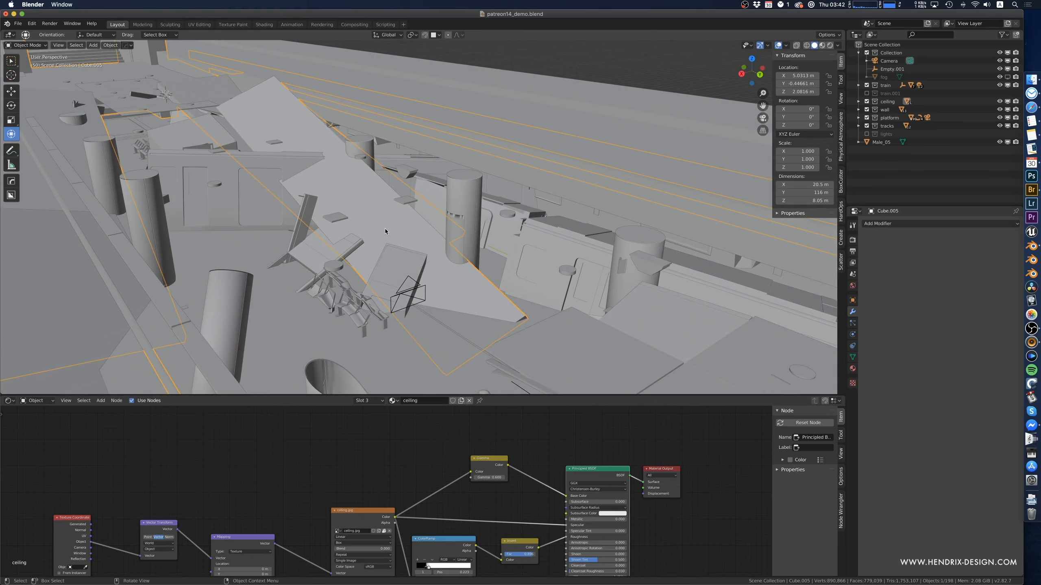
pyautogui.press('Tab')
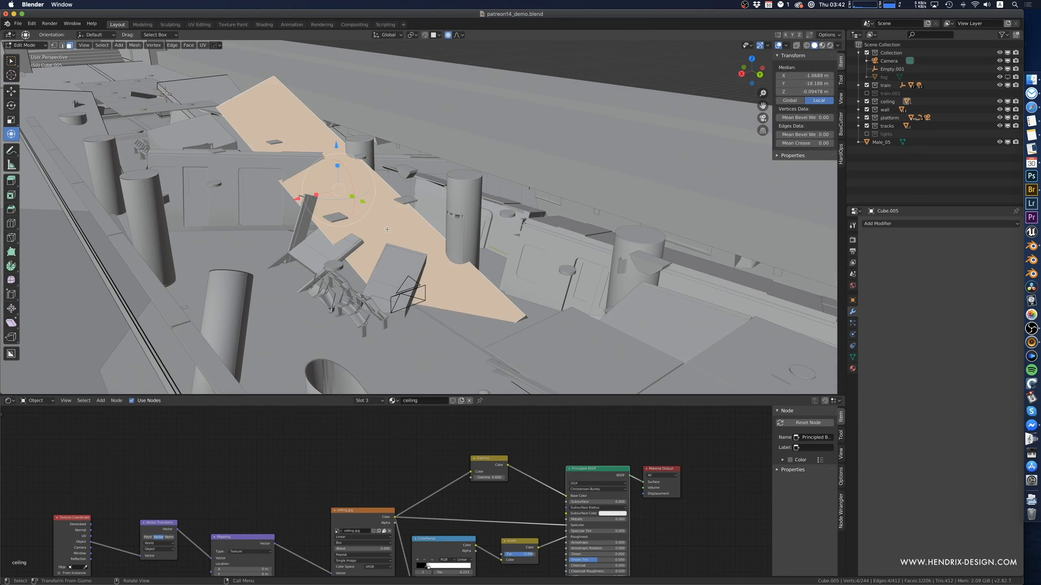
pyautogui.hotkey('ctrl', 'l')
pyautogui.moveTo(386, 229); pyautogui.dragTo(358, 244, button='middle')
pyautogui.hotkey('shift', 'd')
pyautogui.press('z')
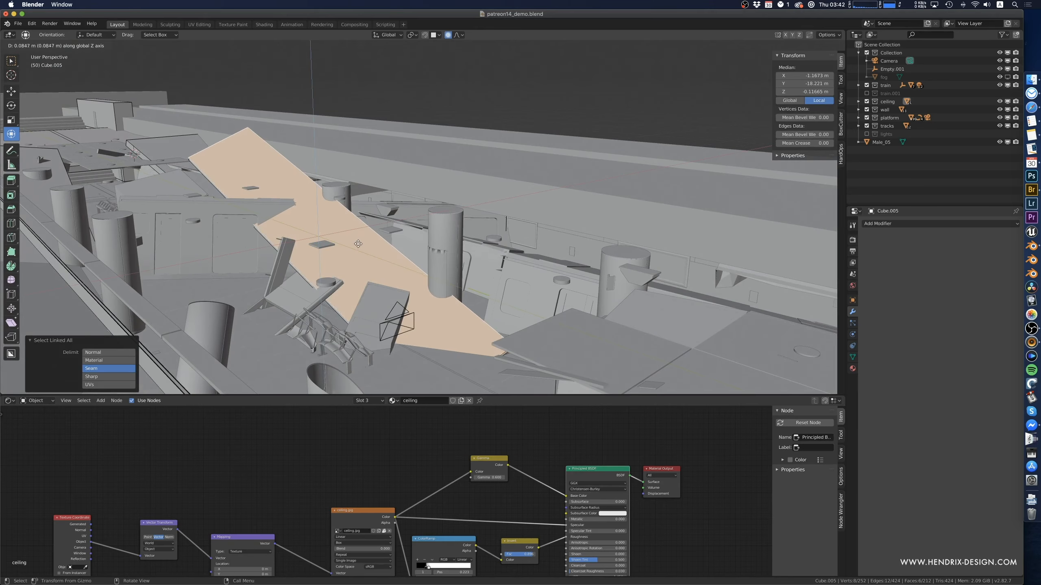
pyautogui.click(359, 243)
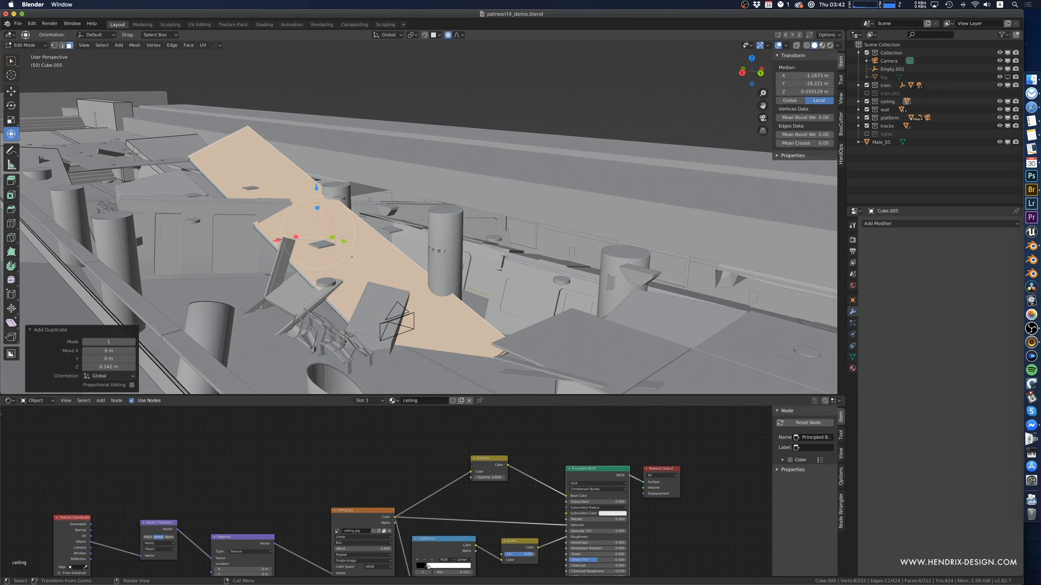
# - Add three loop cuts to the lower of the two stacked collapsed ceiling slabs, without sliding them
pyautogui.moveTo(359, 243); pyautogui.dragTo(360, 254, button='middle')
pyautogui.click(402, 257)
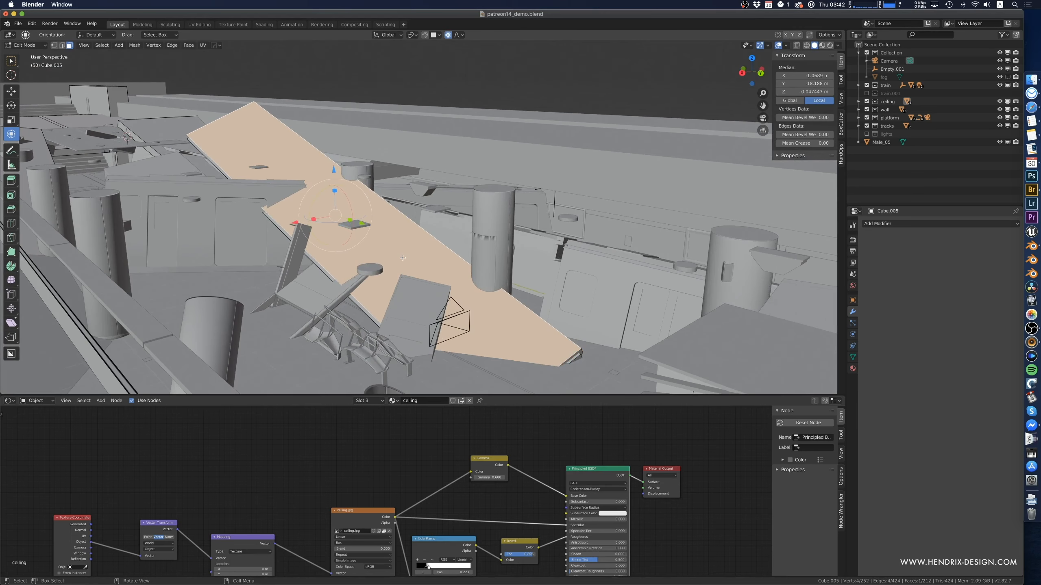
pyautogui.hotkey('ctrl', 'r')
pyautogui.scroll(2, 350, 245)
pyautogui.click(298, 250)
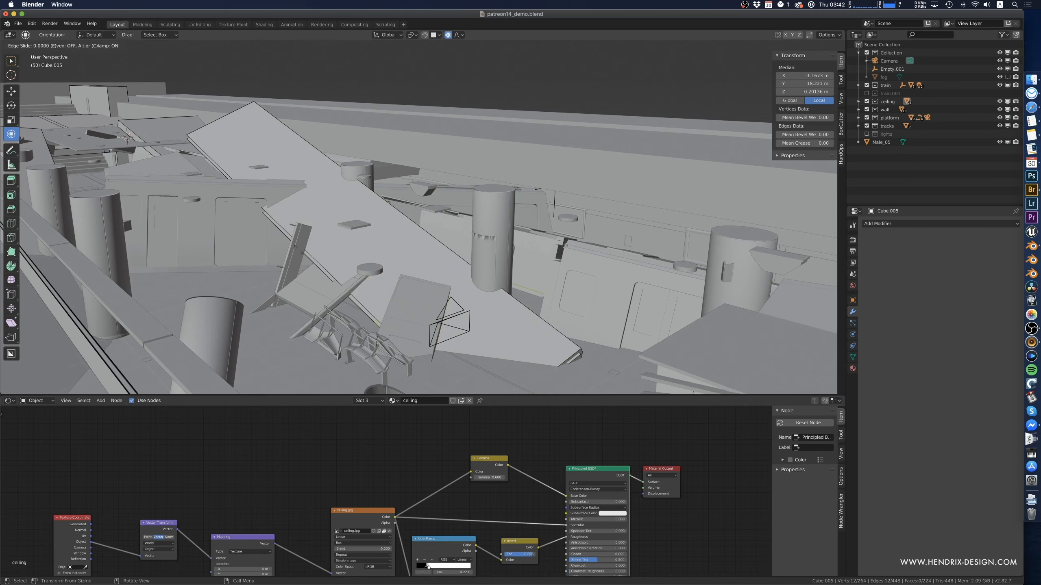
pyautogui.rightClick(299, 249)
pyautogui.click(343, 259)
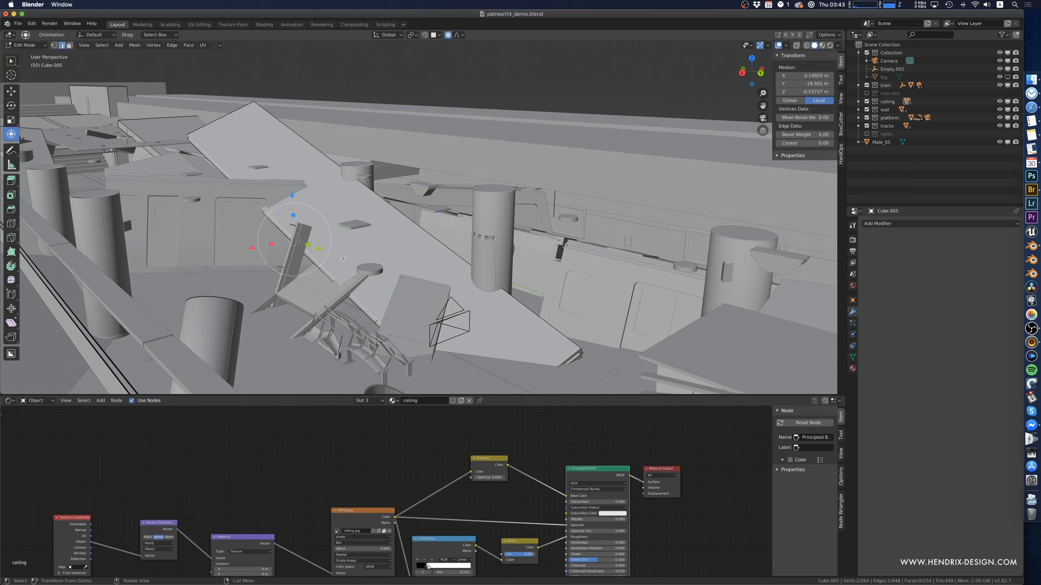
# - Select the entire linked upper slab and raise it 0.876 m along Z with smooth proportional editing
pyautogui.moveTo(349, 255); pyautogui.dragTo(309, 255, button='middle')
pyautogui.press('3')
pyautogui.click(345, 237)
pyautogui.hotkey('ctrl', 'l')
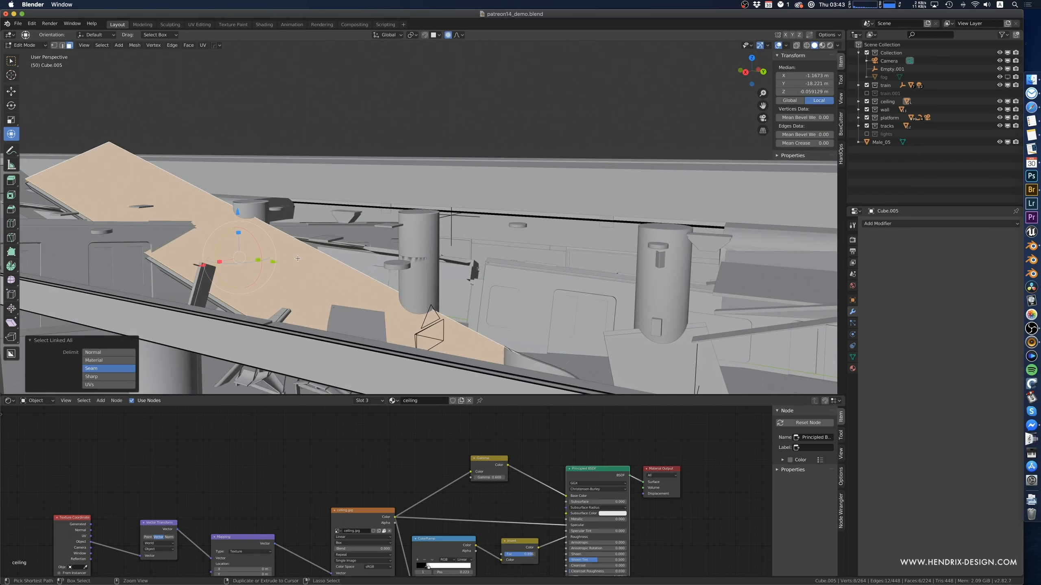
pyautogui.press('g')
pyautogui.press('z')
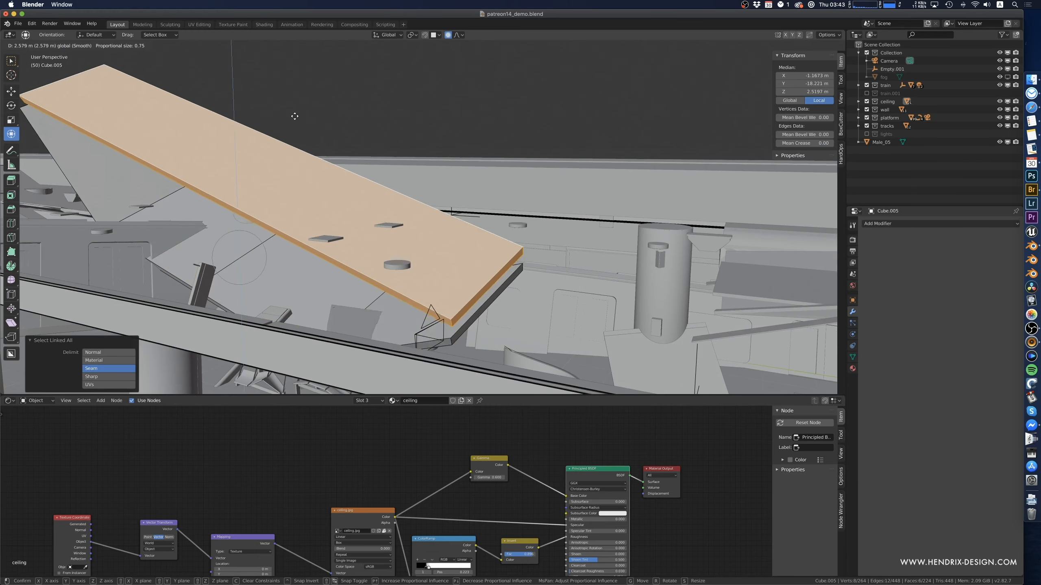
pyautogui.click(293, 176)
# - Turn off proportional editing and lower the selected upper slab 0.46 m along Z
pyautogui.click(449, 36)
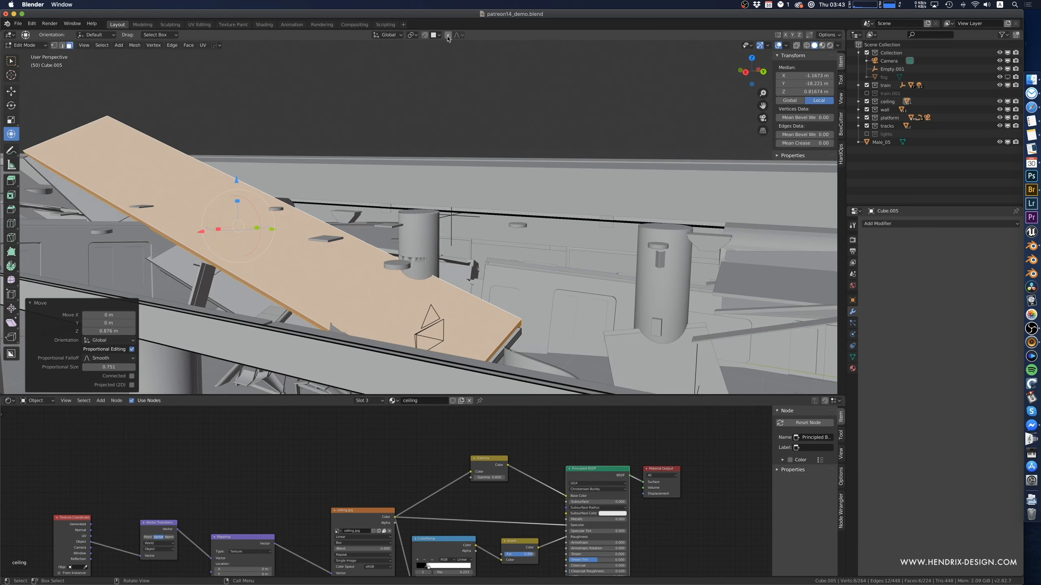
pyautogui.press('g')
pyautogui.press('z')
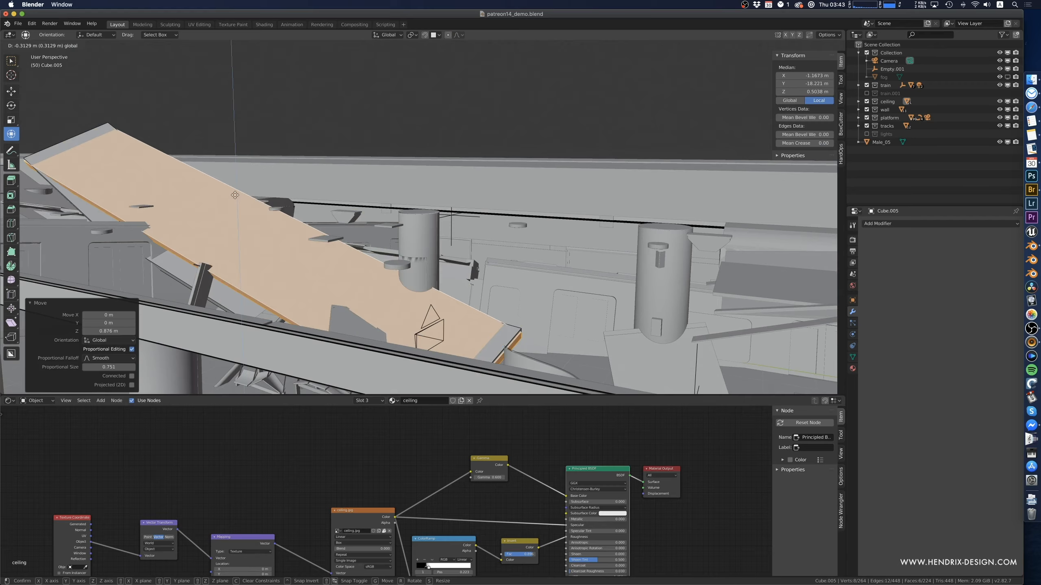
pyautogui.click(233, 204)
# - Add five evenly spaced loop cuts across the length of the upper slab
pyautogui.hotkey('ctrl', 'r')
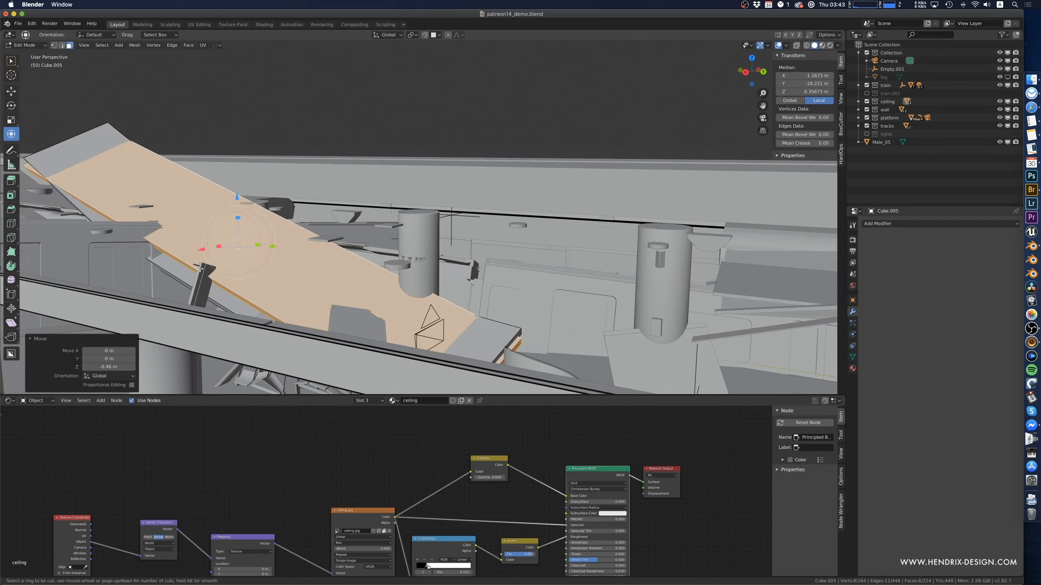
pyautogui.scroll(3, 183, 262)
pyautogui.click(183, 263)
pyautogui.rightClick(183, 263)
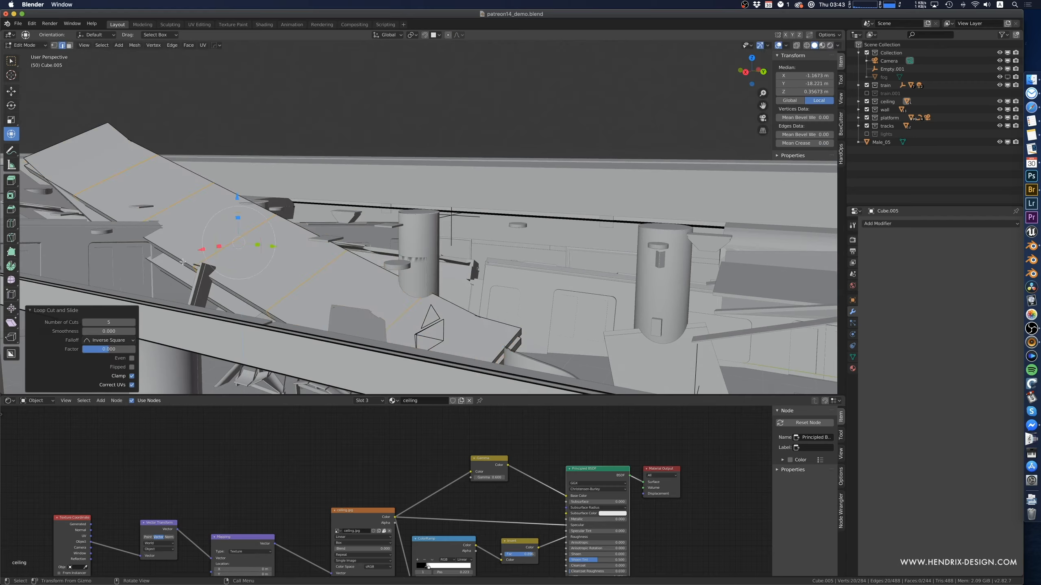
# - Select the face loop around the slab's middle segment and lower it 0.299 m along Z
pyautogui.press('3')
pyautogui.click(223, 293)
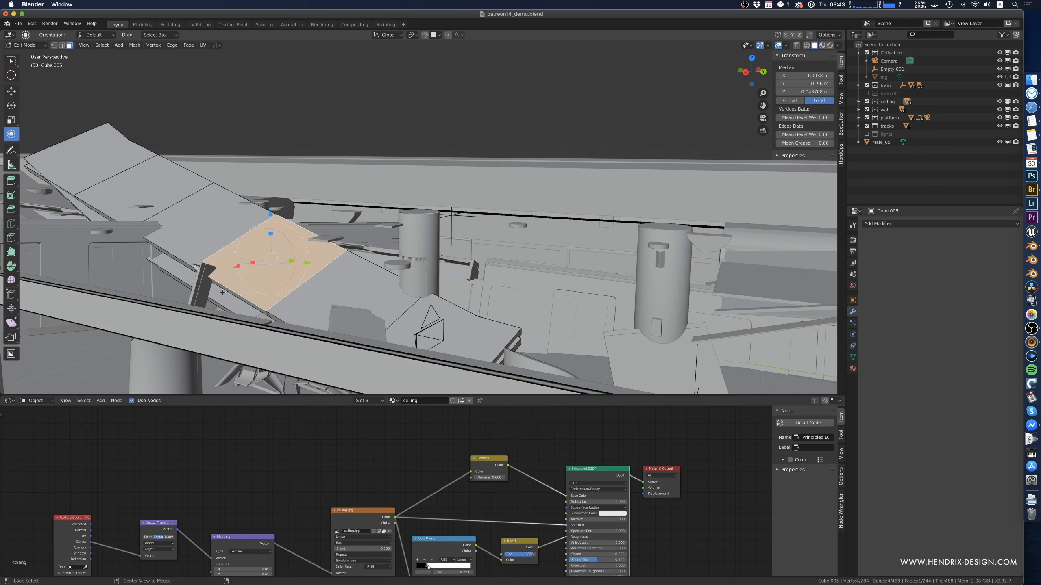
pyautogui.keyDown('alt'); pyautogui.click(226, 290); pyautogui.keyUp('alt')
pyautogui.press('g')
pyautogui.press('z')
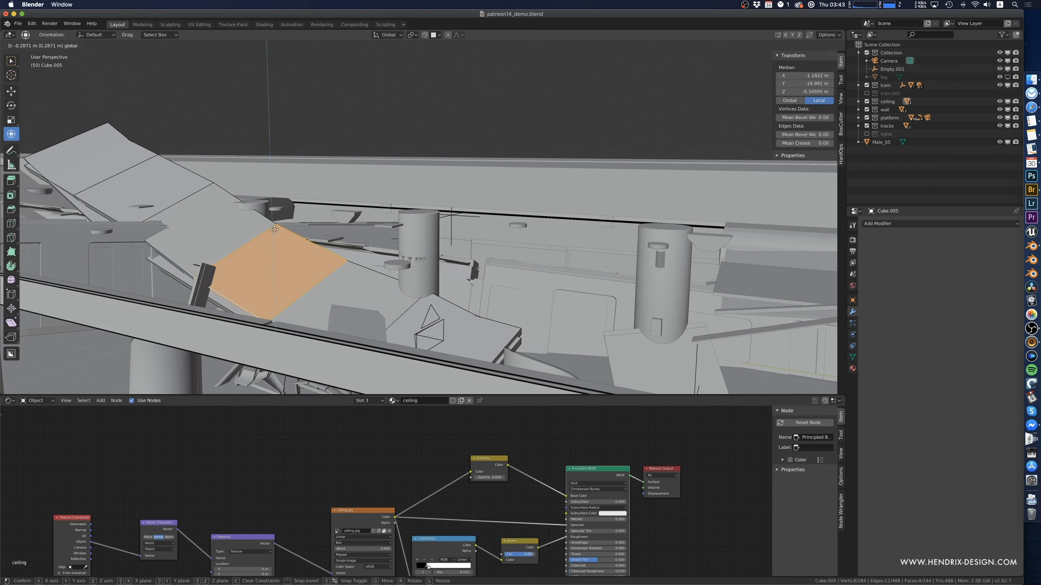
pyautogui.click(275, 230)
# - Add four evenly spaced lengthwise loop cuts to the bent upper slab
pyautogui.moveTo(275, 230); pyautogui.dragTo(248, 240, button='middle')
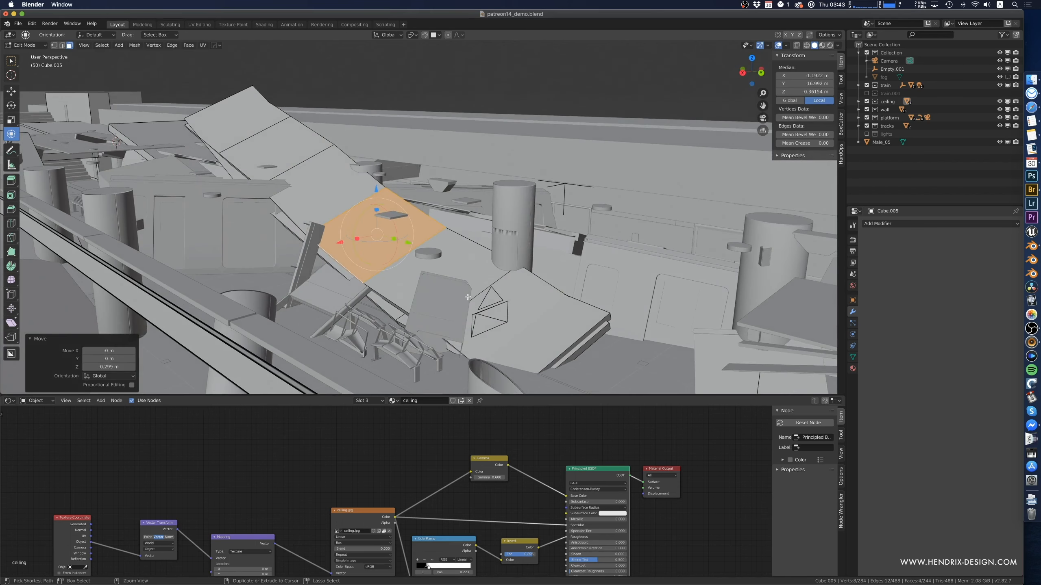
pyautogui.hotkey('ctrl', 'r')
pyautogui.scroll(3, 383, 262)
pyautogui.click(383, 262)
pyautogui.rightClick(383, 262)
# - Select two lengthwise edges near the slab's near side and raise them 0.0877 m along Z
pyautogui.click(375, 275)
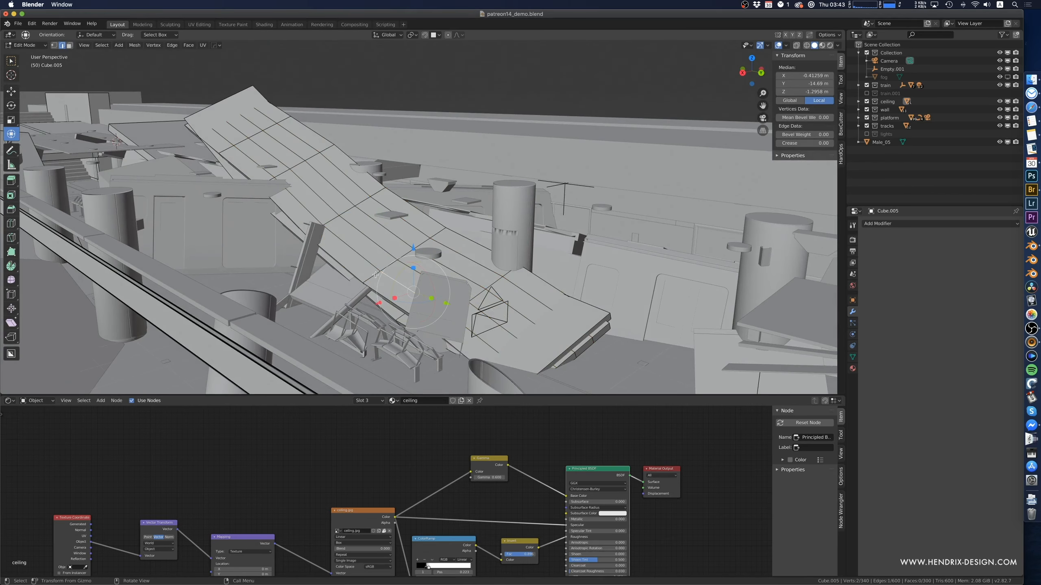
pyautogui.keyDown('shift'); pyautogui.click(352, 246); pyautogui.keyUp('shift')
pyautogui.press('g')
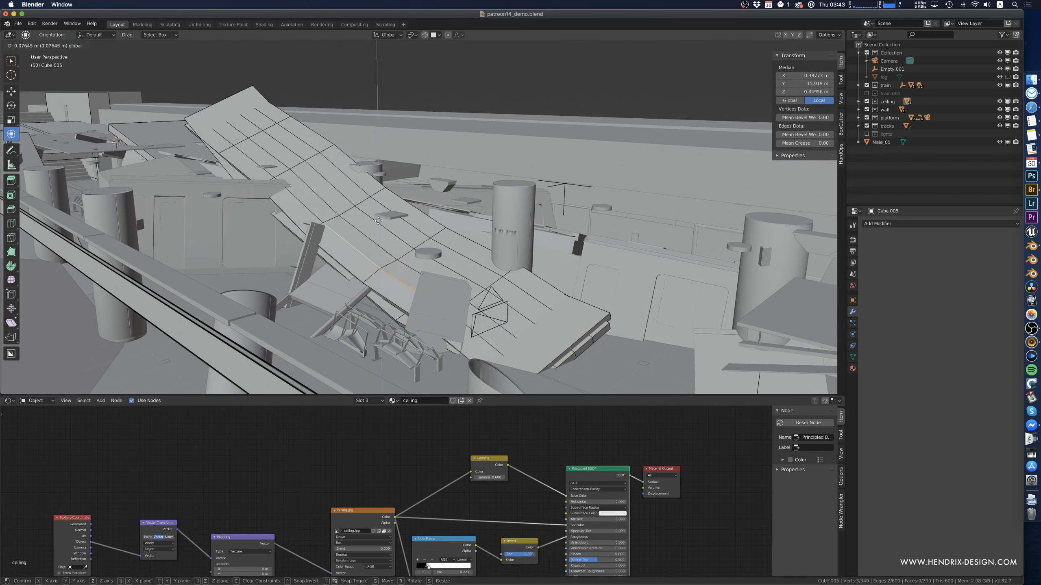
pyautogui.moveTo(377, 221); pyautogui.dragTo(378, 221)
# - Randomly select 50% of the ceiling mesh's vertices and raise them 0.0777 m along Z
pyautogui.moveTo(377, 221); pyautogui.dragTo(371, 329, button='middle')
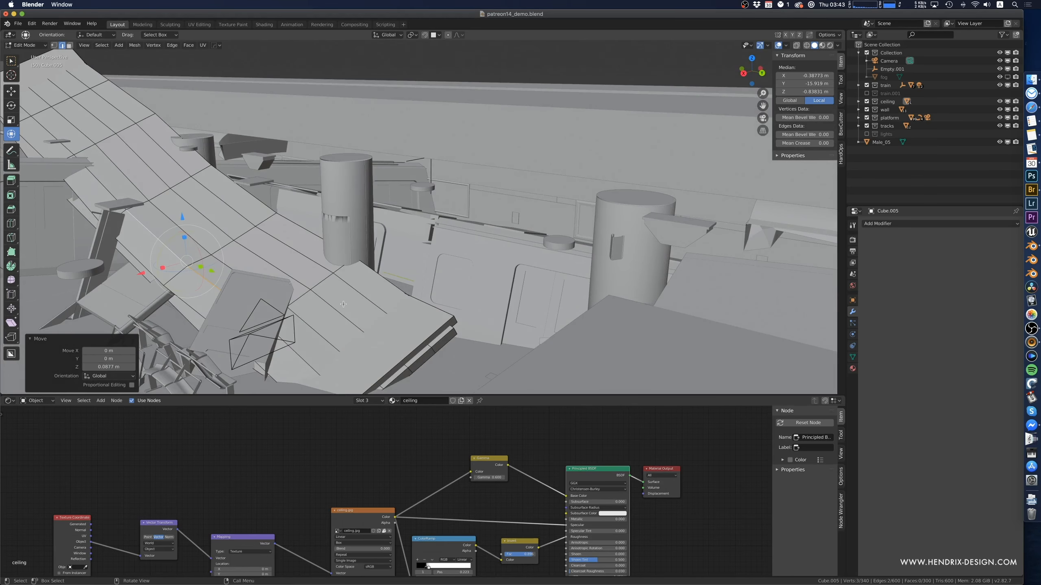
pyautogui.moveTo(329, 302); pyautogui.dragTo(237, 252, button='middle')
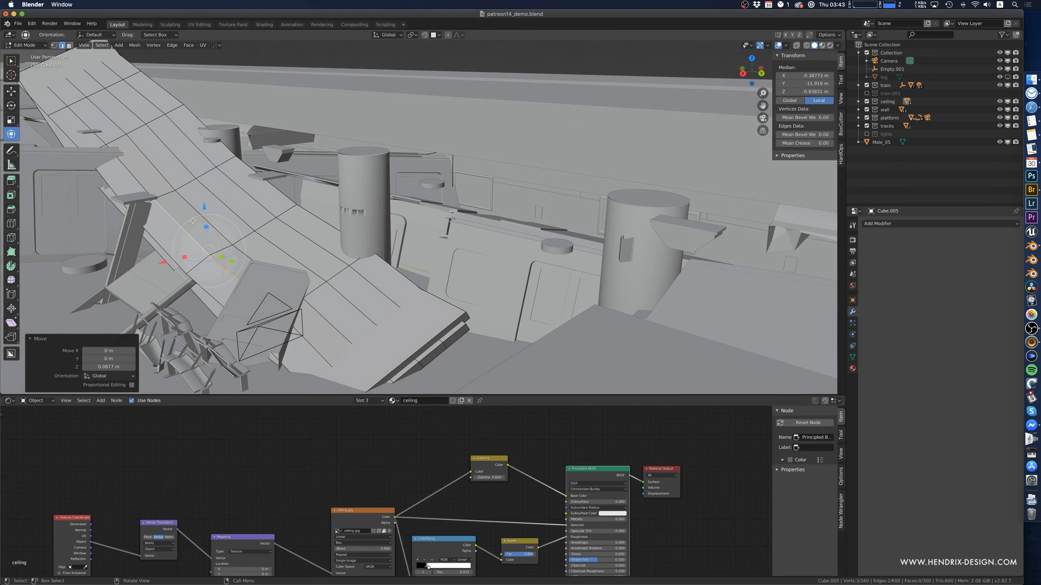
pyautogui.press('1')
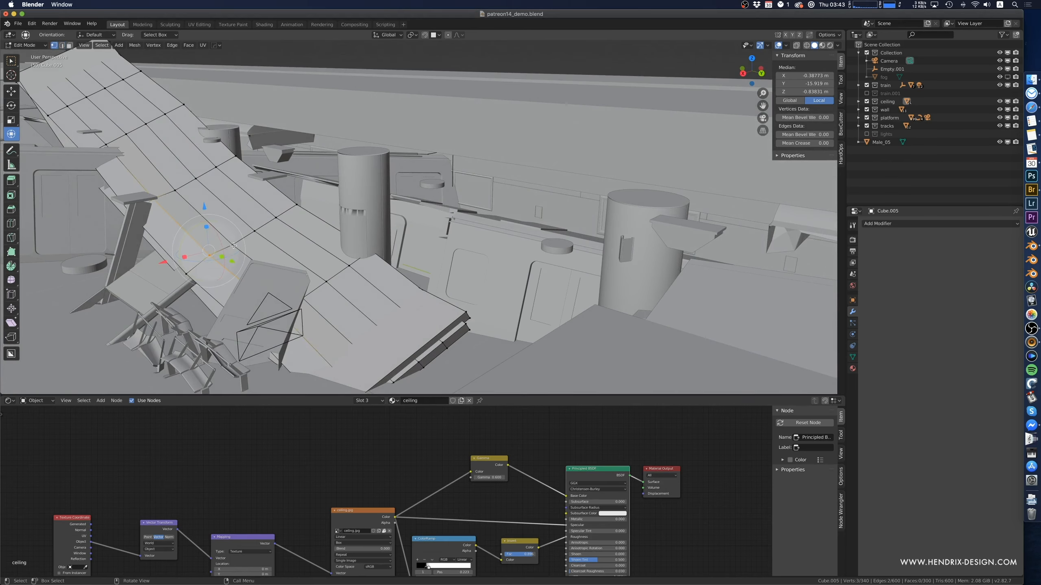
pyautogui.click(233, 246)
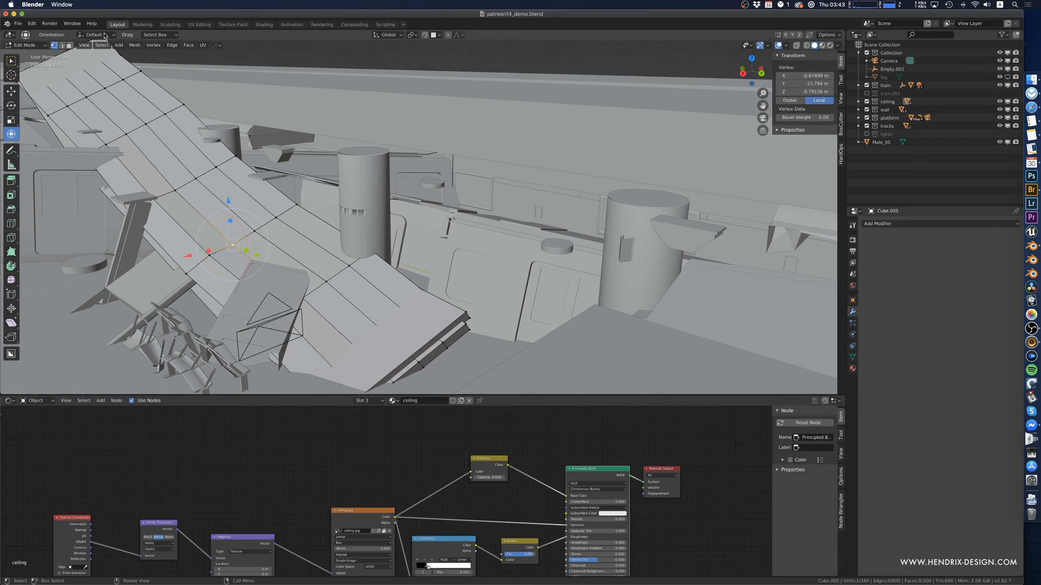
pyautogui.click(101, 45)
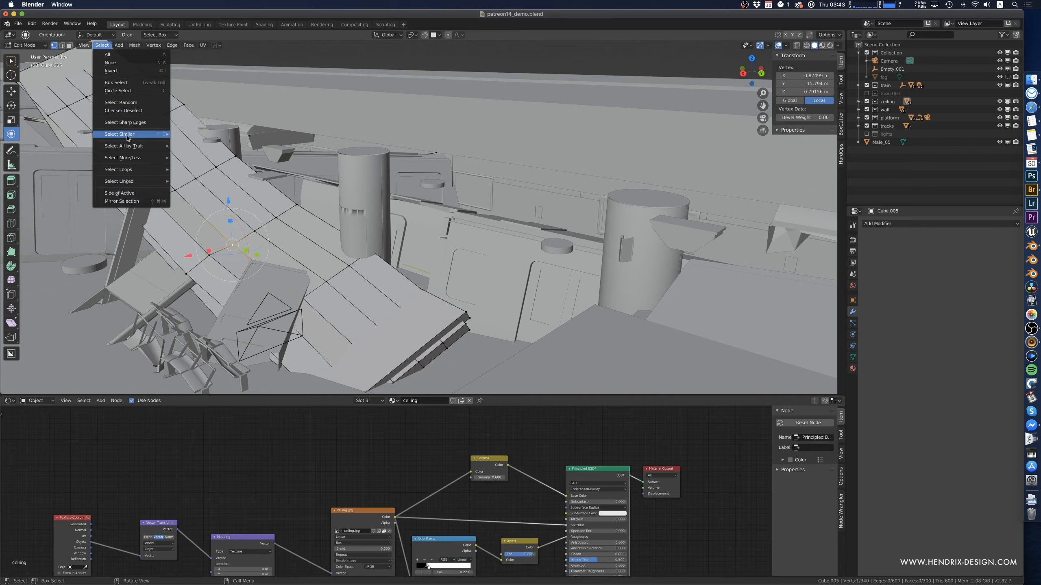
pyautogui.click(122, 102)
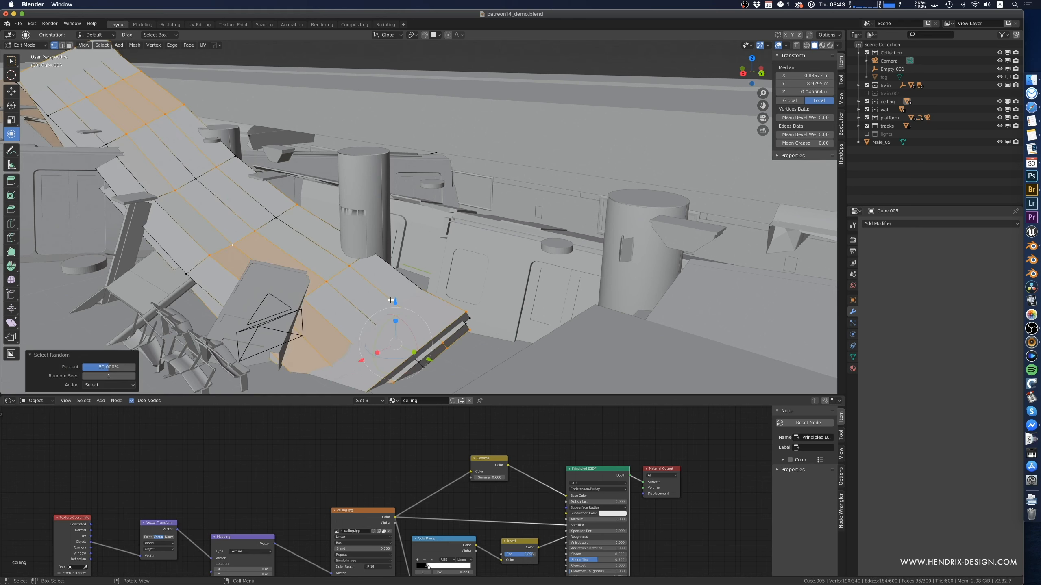
pyautogui.moveTo(390, 301); pyautogui.dragTo(397, 298)
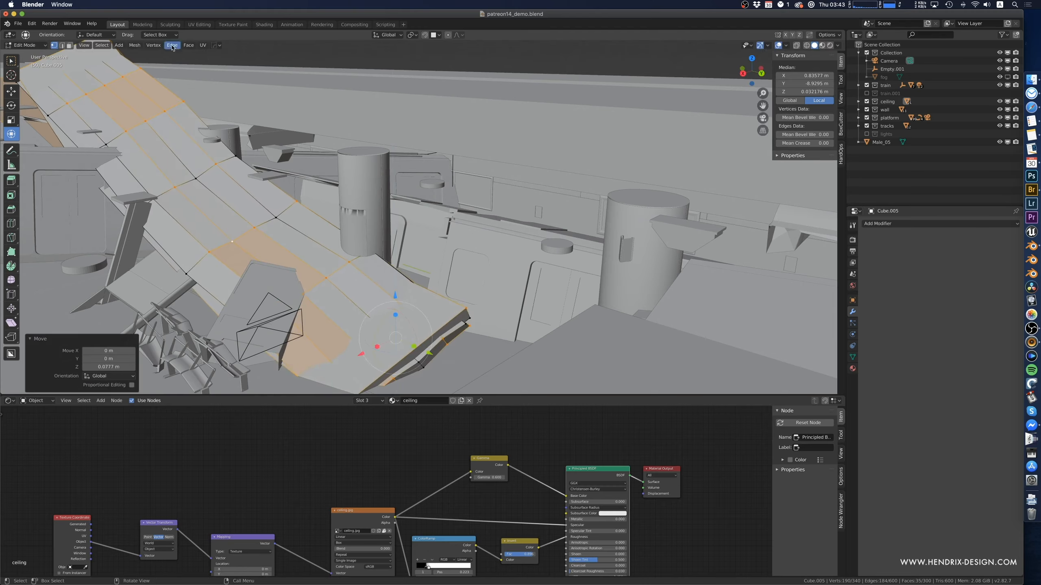
# - Raise one middle slab vertex 0.142 m along Z using proportional editing with Random falloff and a size of 3.452
pyautogui.click(196, 178)
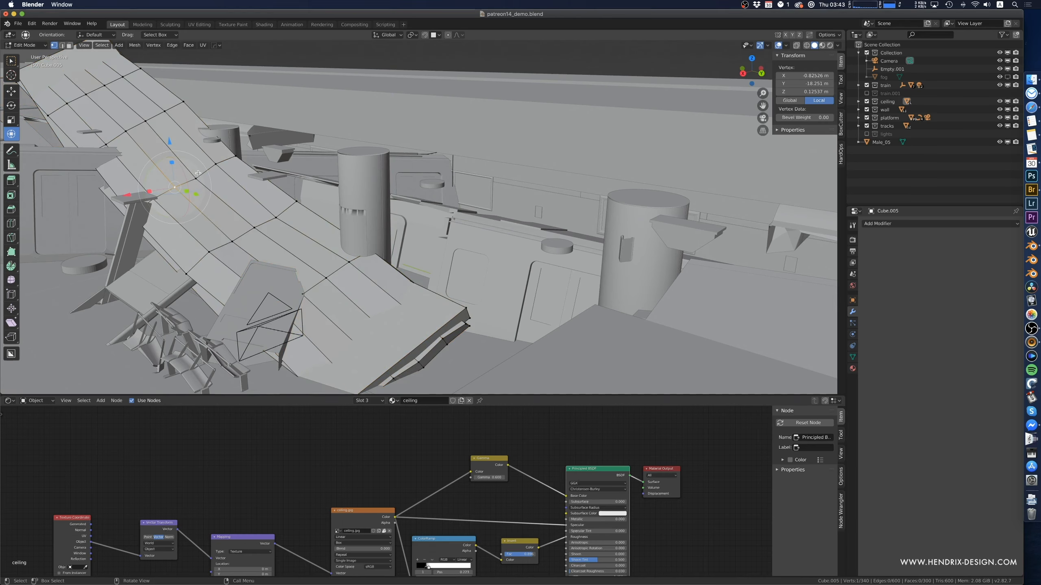
pyautogui.click(457, 37)
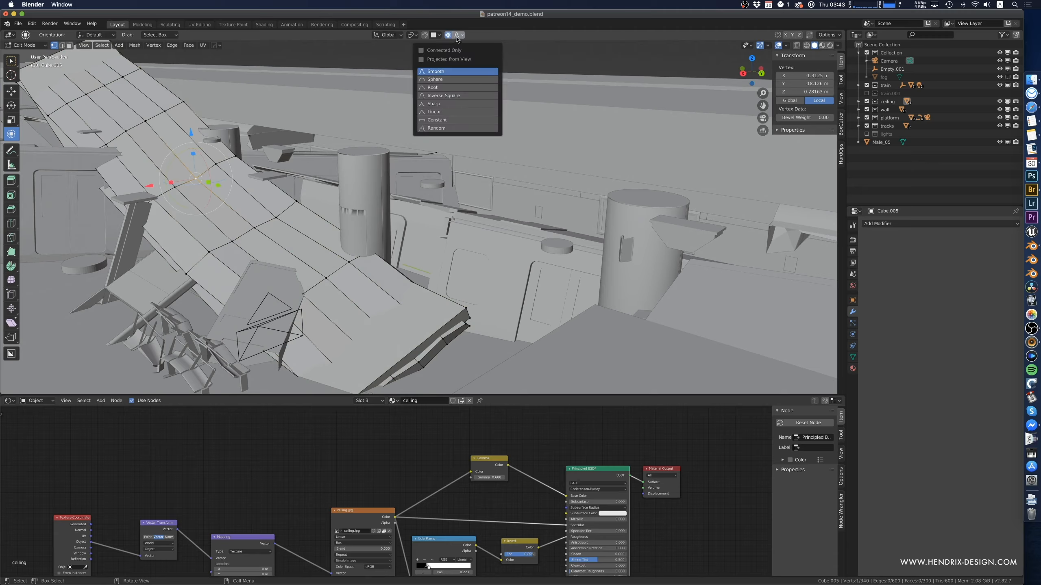
pyautogui.click(437, 128)
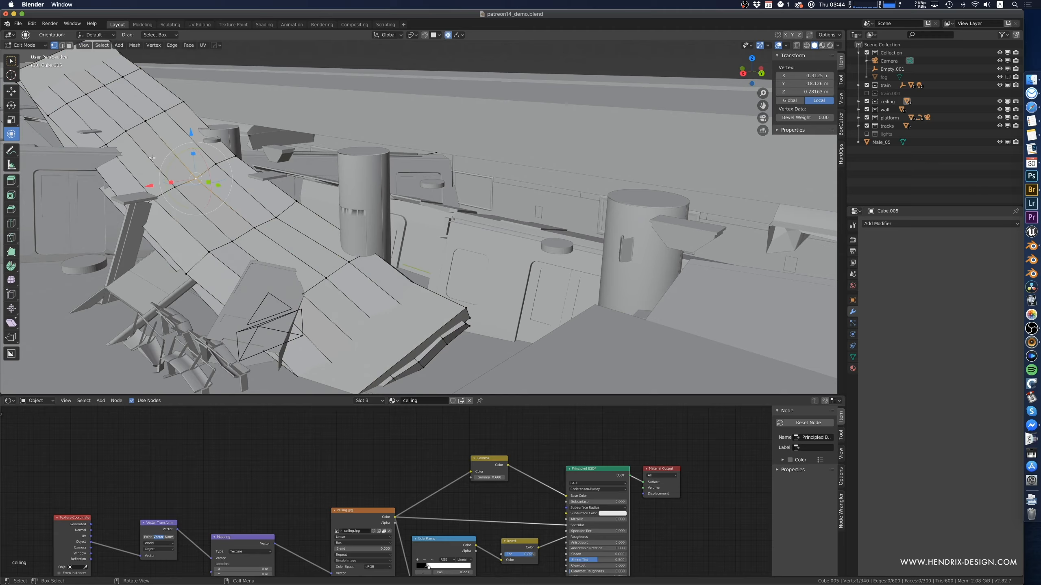
pyautogui.moveTo(191, 134); pyautogui.dragTo(209, 146)
pyautogui.scroll(-3, 197, 136)
pyautogui.scroll(3, 196, 141)
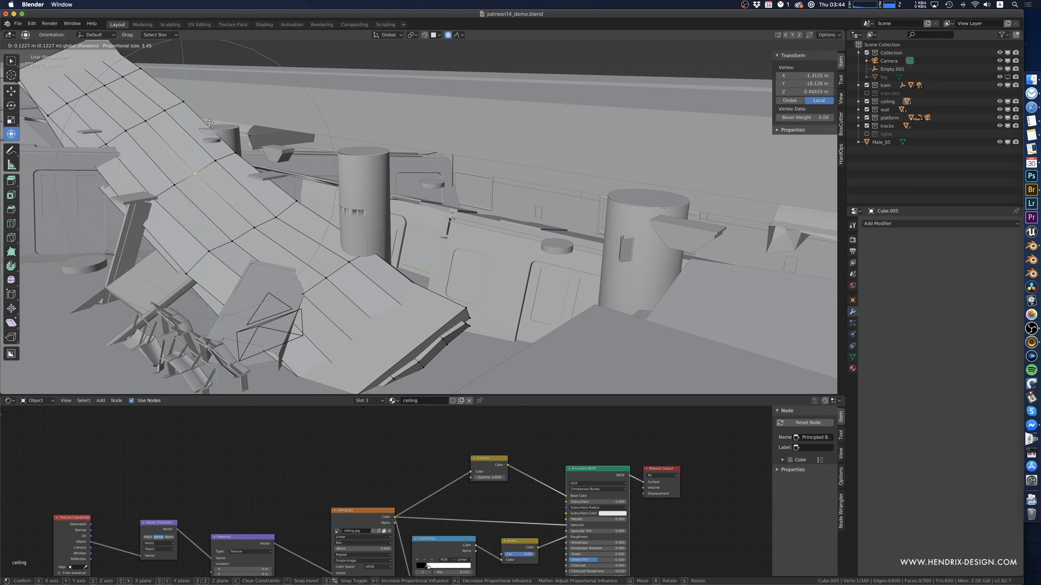
pyautogui.click(209, 123)
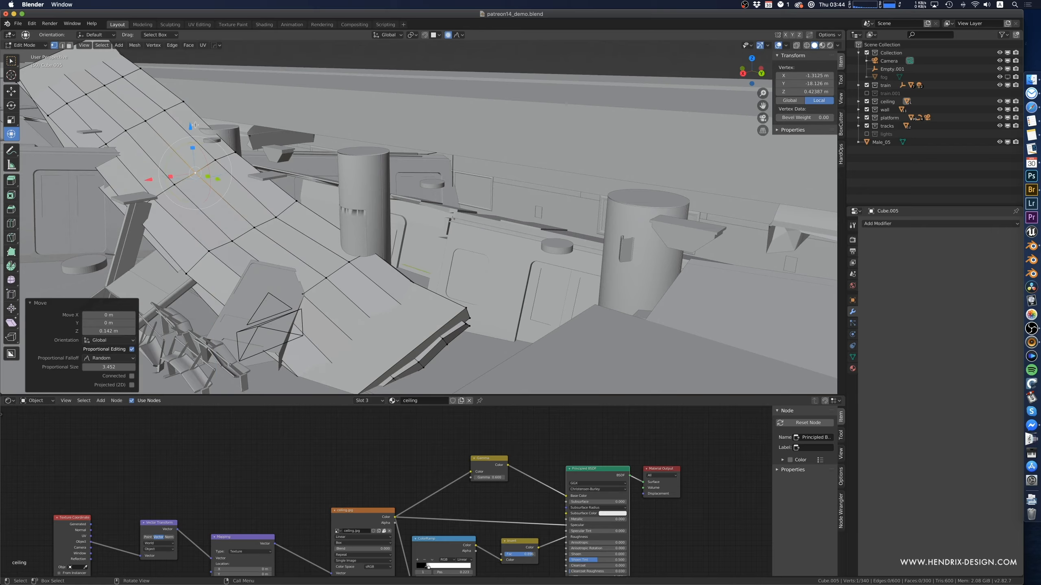
# - Lower the vertex 0.0355 m along Z, then move it 0.0193, -0.118 and 0.239 m in X, Y and Z at proportional size 4.595
pyautogui.press('g')
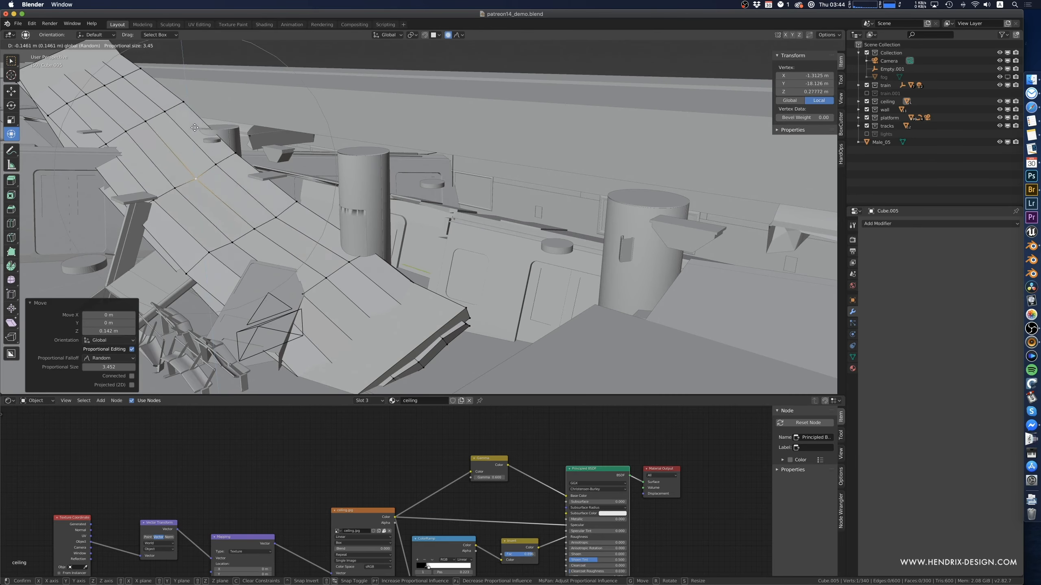
pyautogui.click(194, 127)
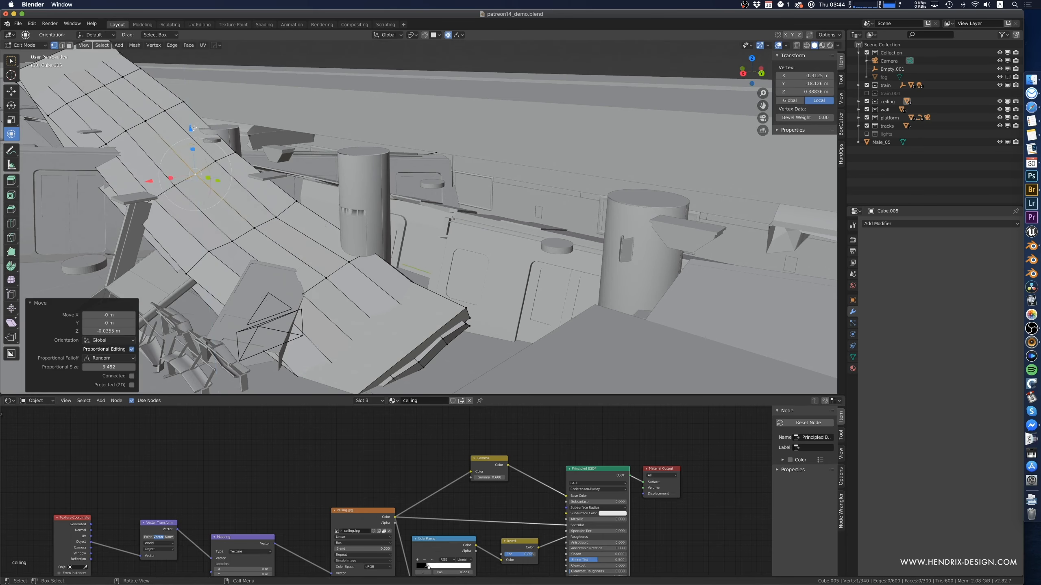
pyautogui.press('g')
pyautogui.scroll(4, 180, 128)
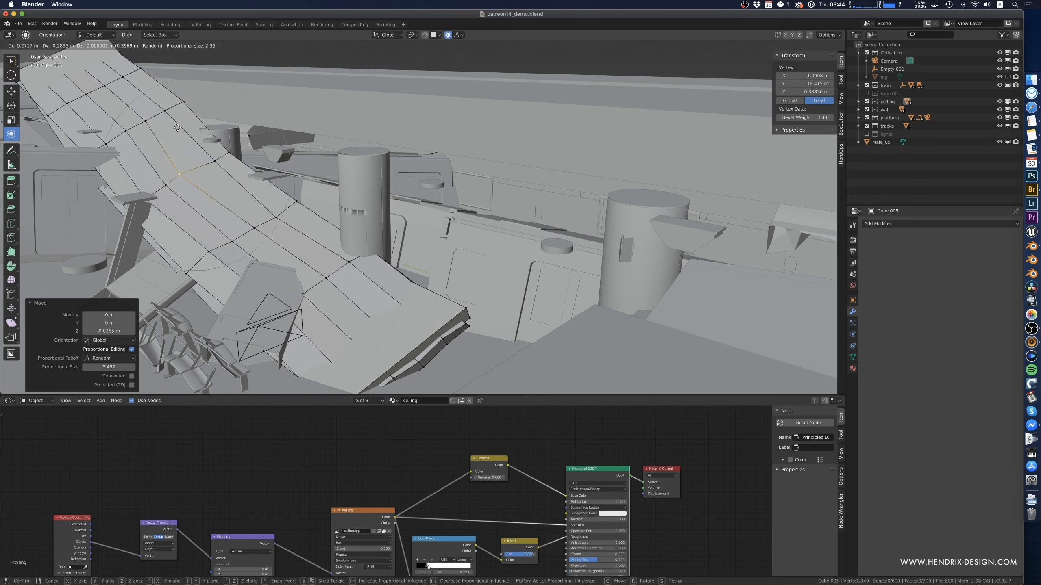
pyautogui.scroll(-7, 185, 127)
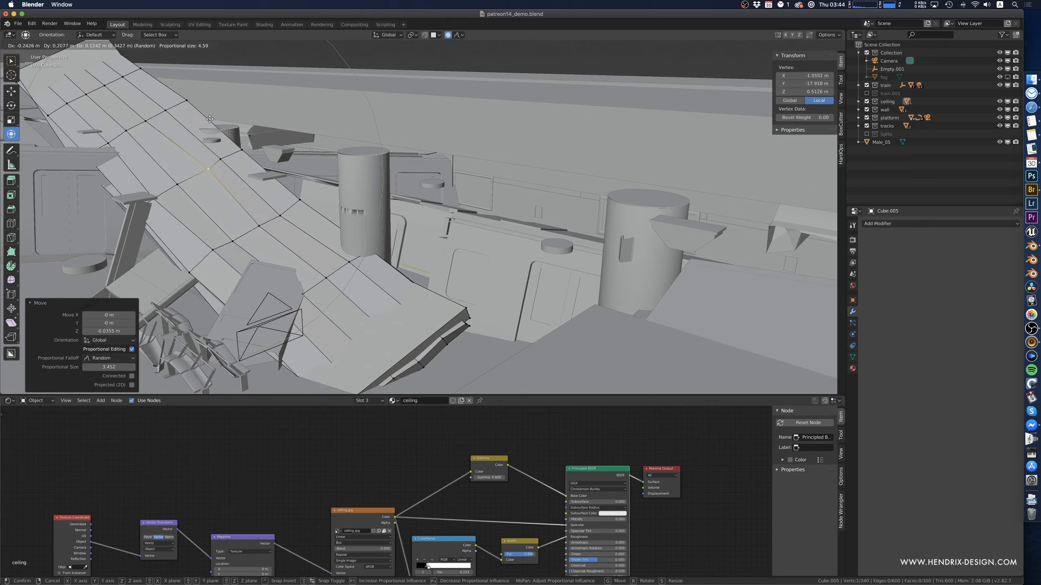
pyautogui.click(189, 117)
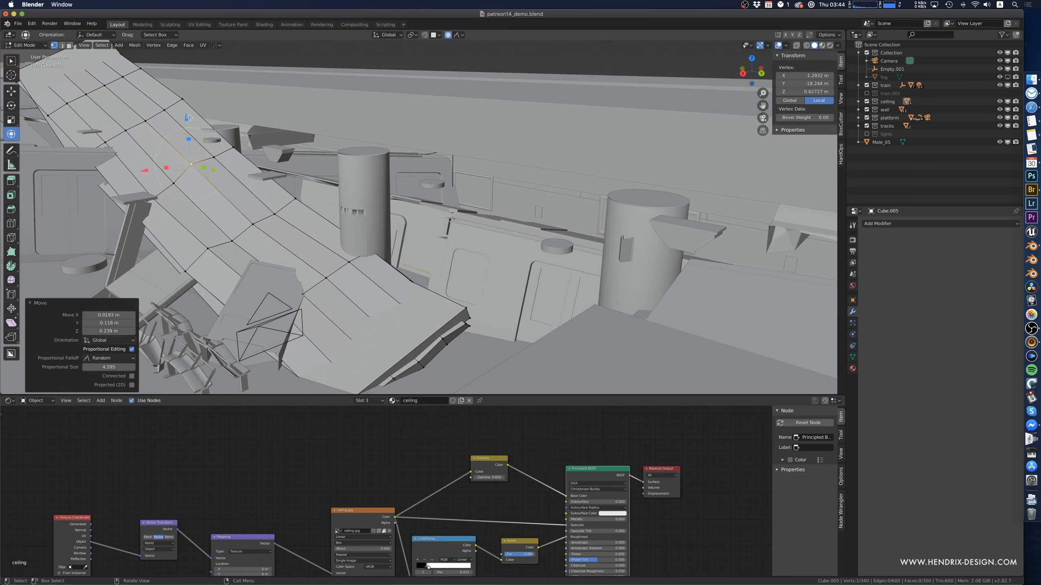
# - Add outer-edge slab vertices to the selection and lower them 0.0218 m along Z with Random falloff
pyautogui.keyDown('shift'); pyautogui.moveTo(189, 118); pyautogui.dragTo(246, 180, button='middle'); pyautogui.keyUp('shift')
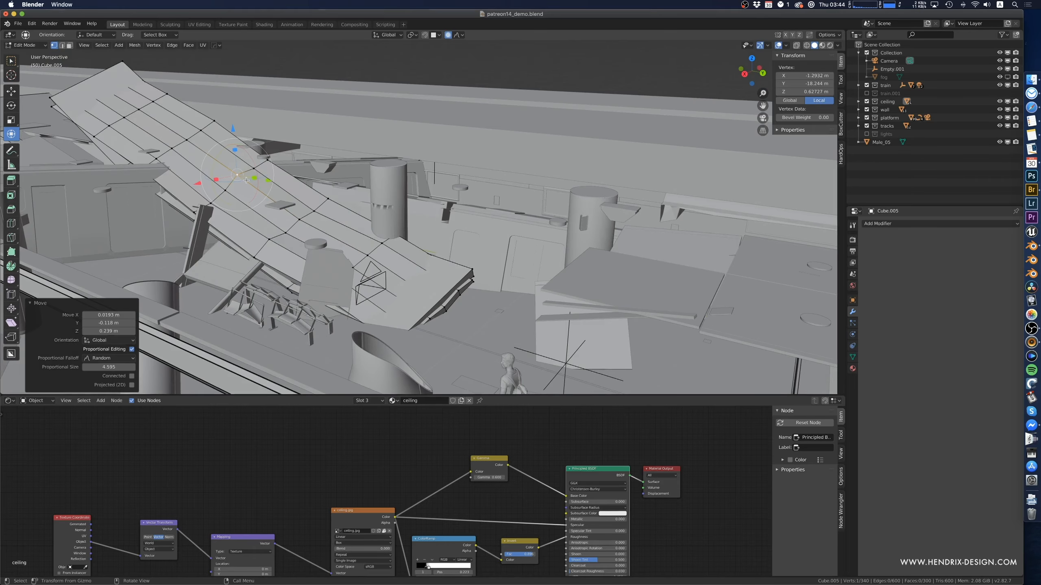
pyautogui.keyDown('shift'); pyautogui.click(98, 137); pyautogui.keyUp('shift')
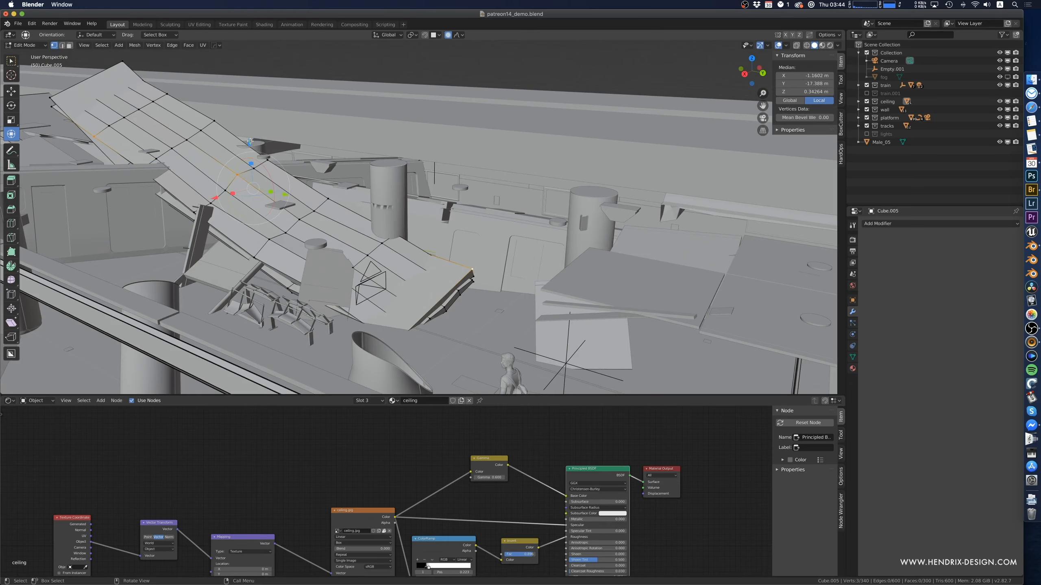
pyautogui.press('g')
pyautogui.press('z')
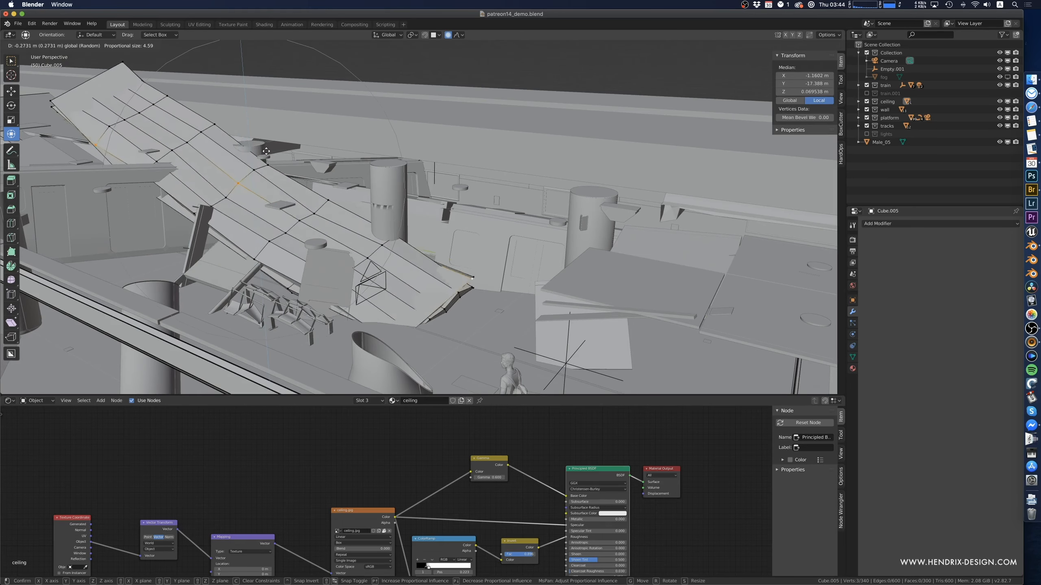
pyautogui.click(267, 164)
pyautogui.moveTo(267, 164); pyautogui.dragTo(270, 200, button='middle')
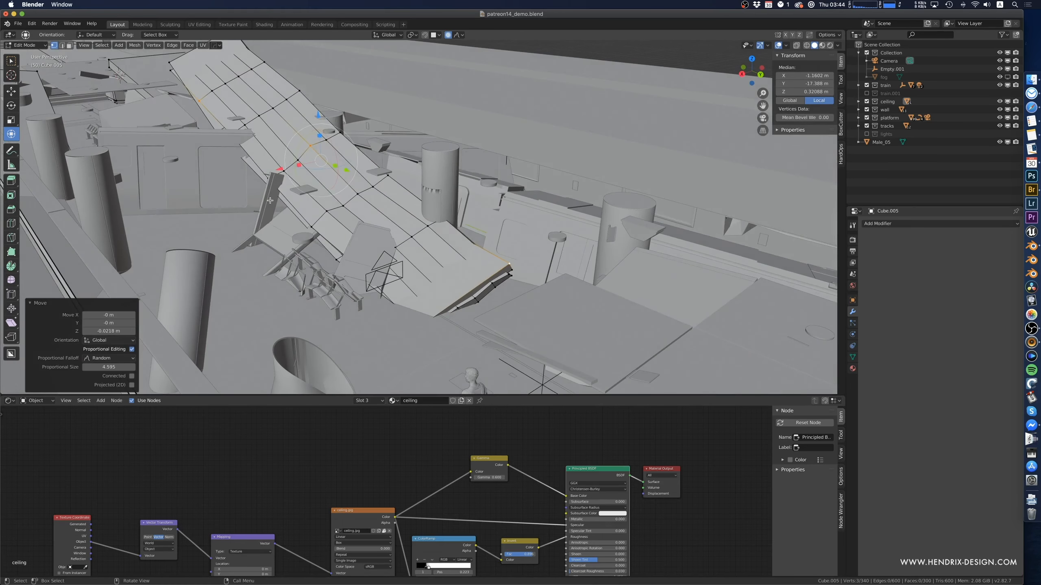
# - Duplicate the fallen ceiling slab's linked faces and raise the copy 0.37 m along Z
pyautogui.moveTo(383, 203); pyautogui.dragTo(284, 214, button='middle')
pyautogui.press('Tab')
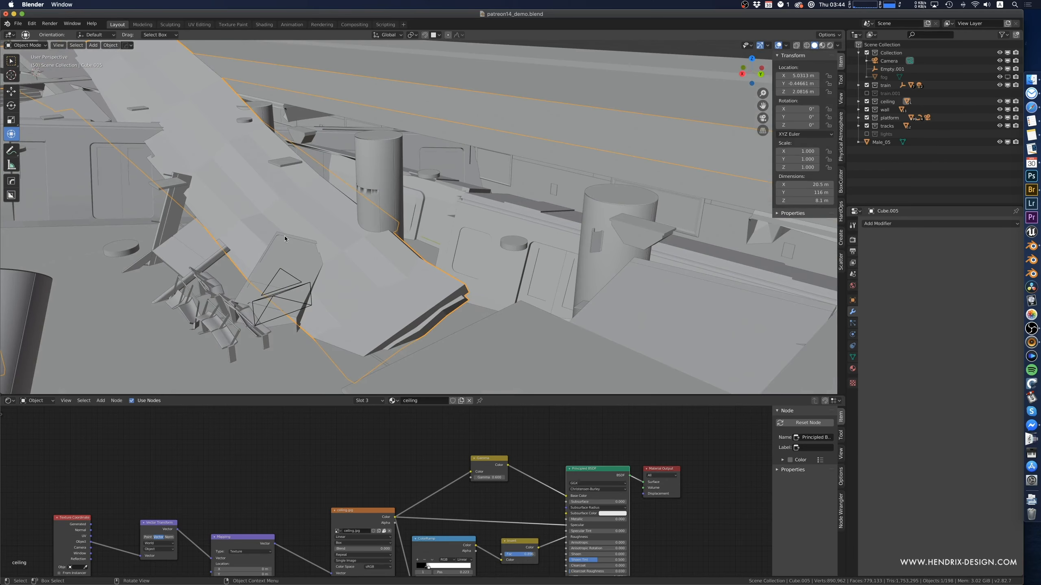
pyautogui.keyDown('shift'); pyautogui.moveTo(284, 235); pyautogui.dragTo(319, 240, button='middle'); pyautogui.keyUp('shift')
pyautogui.press('Tab')
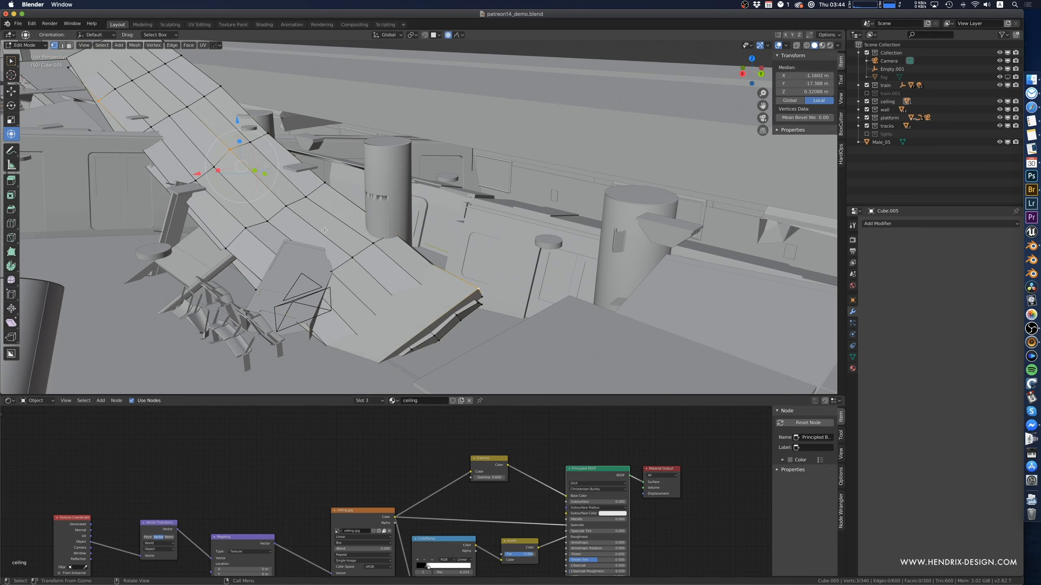
pyautogui.press('3')
pyautogui.click(326, 228)
pyautogui.hotkey('ctrl', 'l')
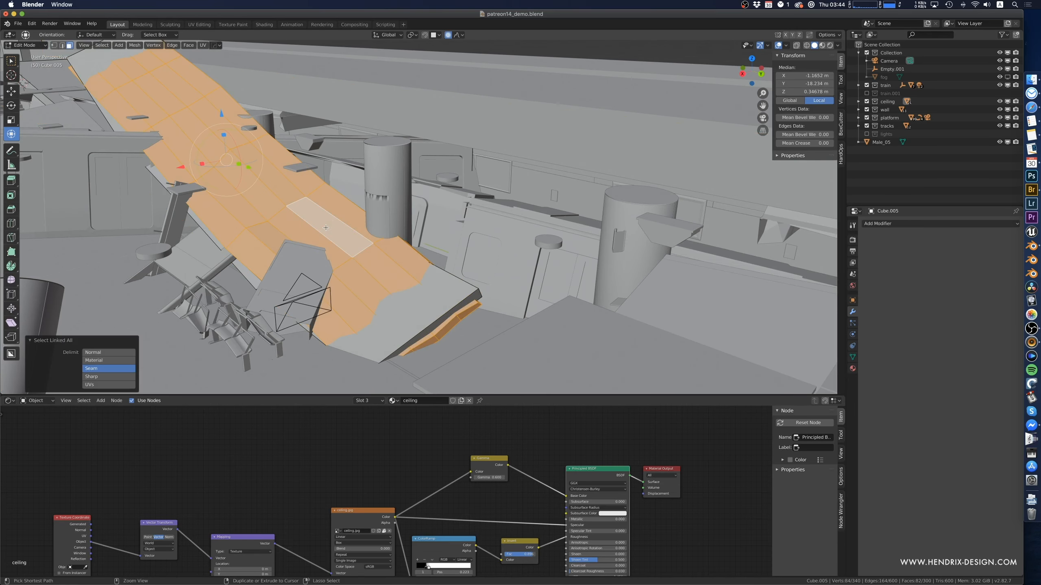
pyautogui.moveTo(326, 227); pyautogui.dragTo(318, 236, button='middle')
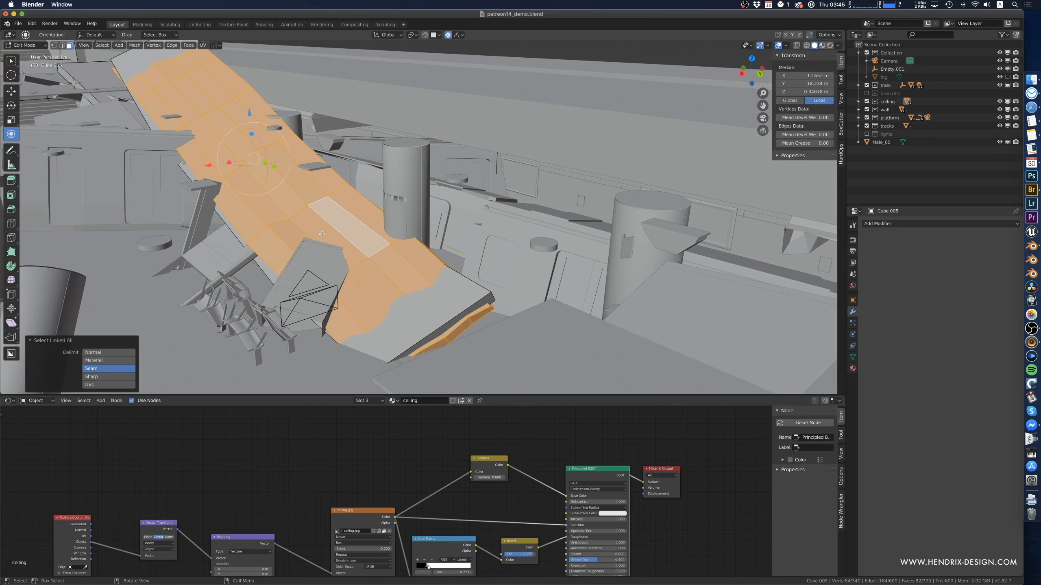
pyautogui.moveTo(317, 239); pyautogui.dragTo(397, 263, button='middle')
pyautogui.hotkey('shift', 'd')
pyautogui.press('z')
pyautogui.click(402, 249)
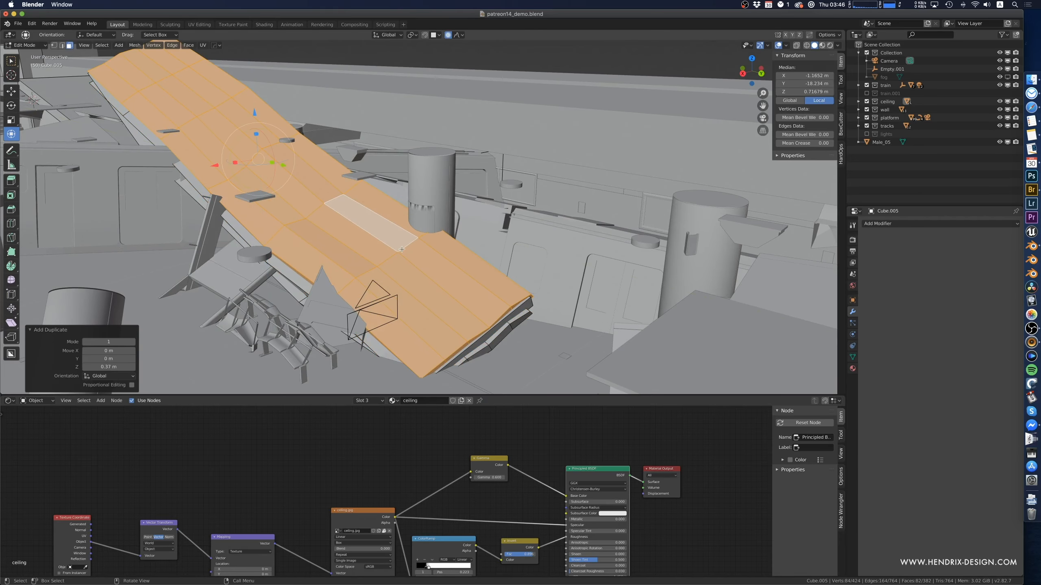
# - Separate the duplicated slab faces into their own object and select that object
pyautogui.press('p')
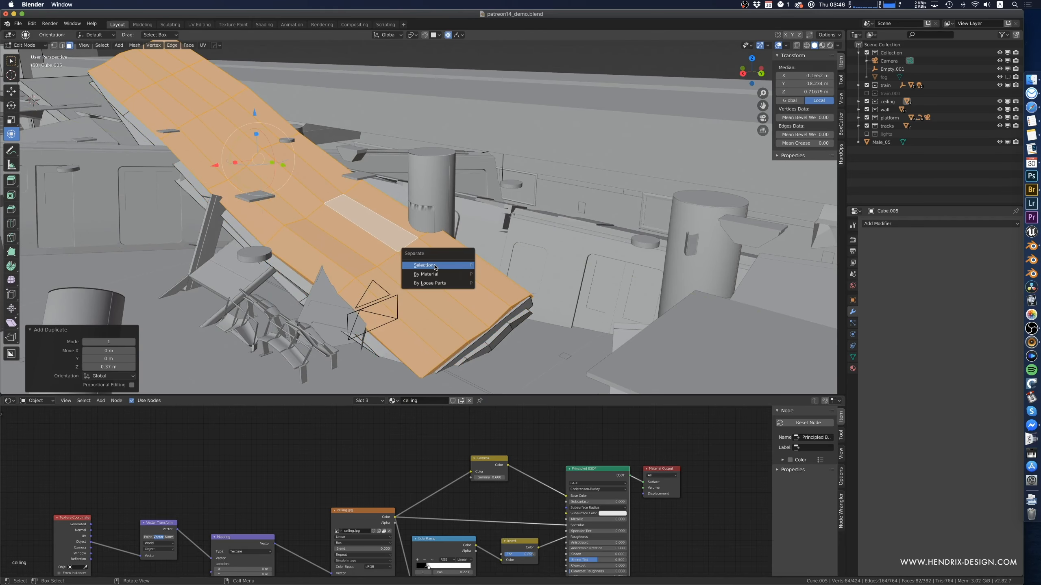
pyautogui.click(434, 265)
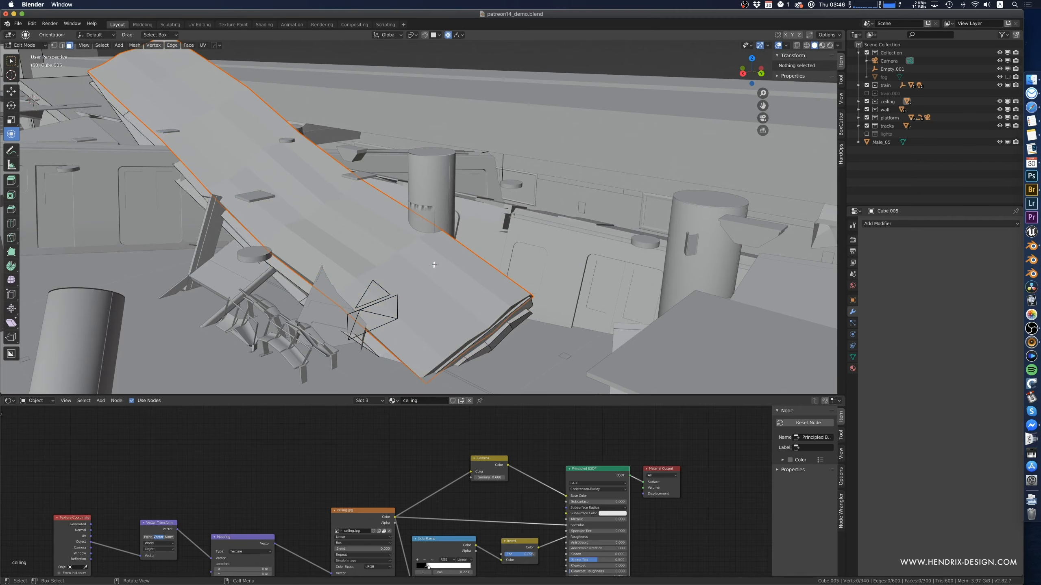
pyautogui.press('Tab')
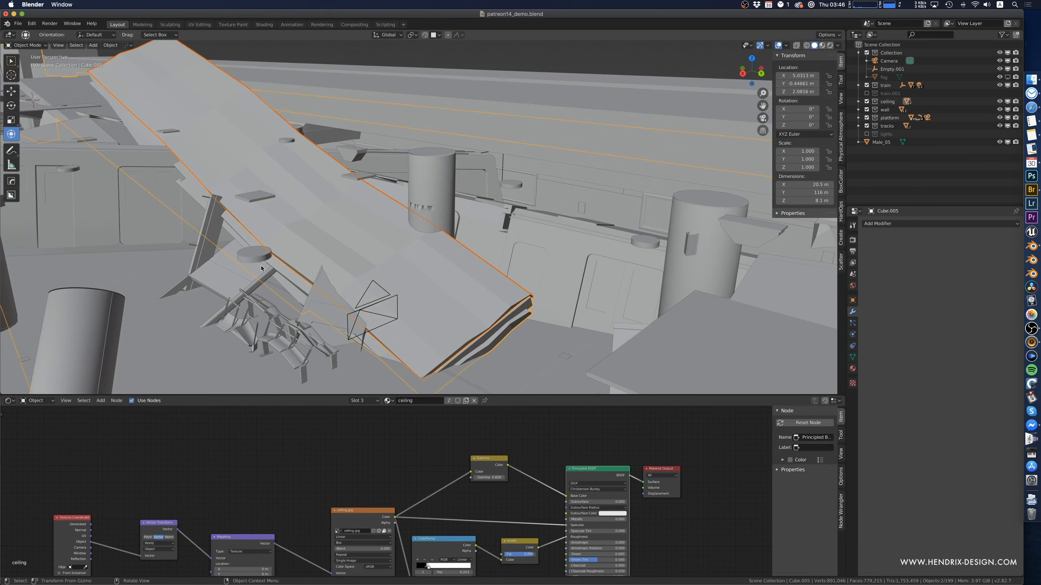
pyautogui.click(365, 272)
pyautogui.keyDown('shift'); pyautogui.moveTo(330, 247); pyautogui.dragTo(388, 270, button='middle'); pyautogui.keyUp('shift')
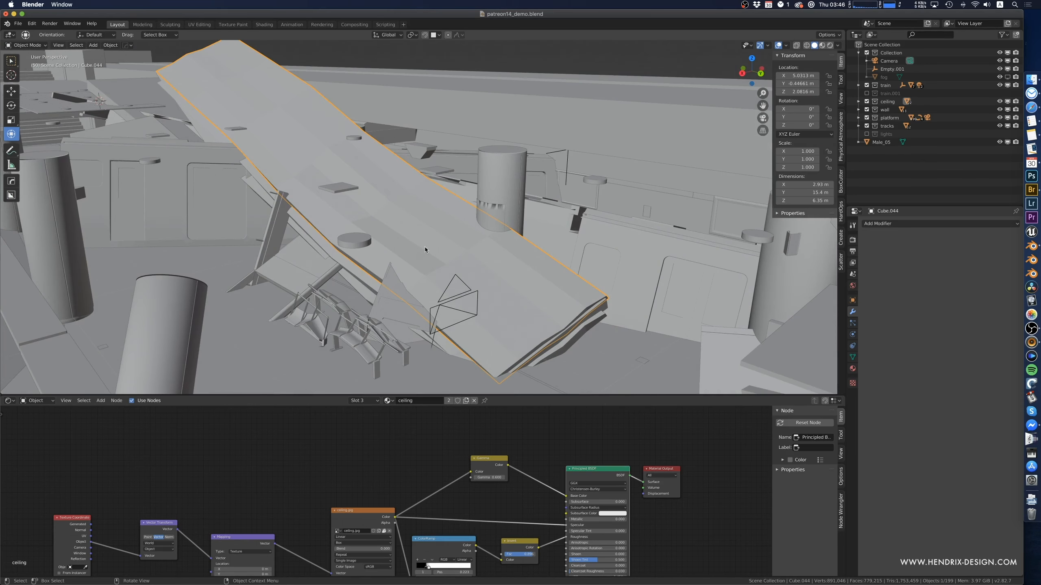
# - Set the separated slab's origin to its geometry and raise the slab 0.0322 m along Z
pyautogui.rightClick(424, 236)
pyautogui.moveTo(425, 237)
pyautogui.click(486, 246)
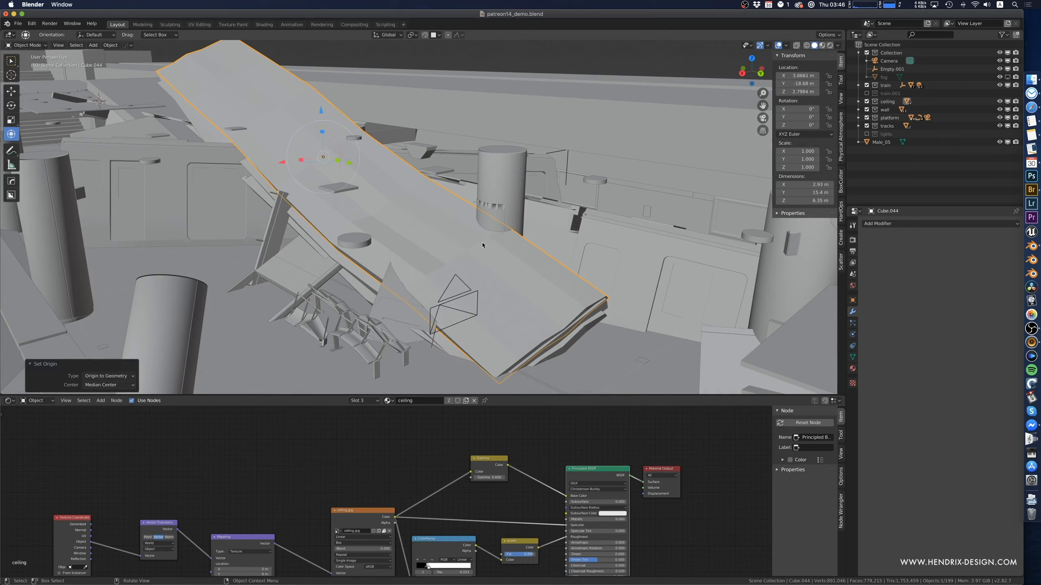
pyautogui.moveTo(322, 110); pyautogui.dragTo(322, 106)
pyautogui.moveTo(322, 107); pyautogui.dragTo(389, 185, button='middle')
# - Add Wireframe and Triangulate modifiers to the separated slab, placing Triangulate above Wireframe
pyautogui.click(928, 226)
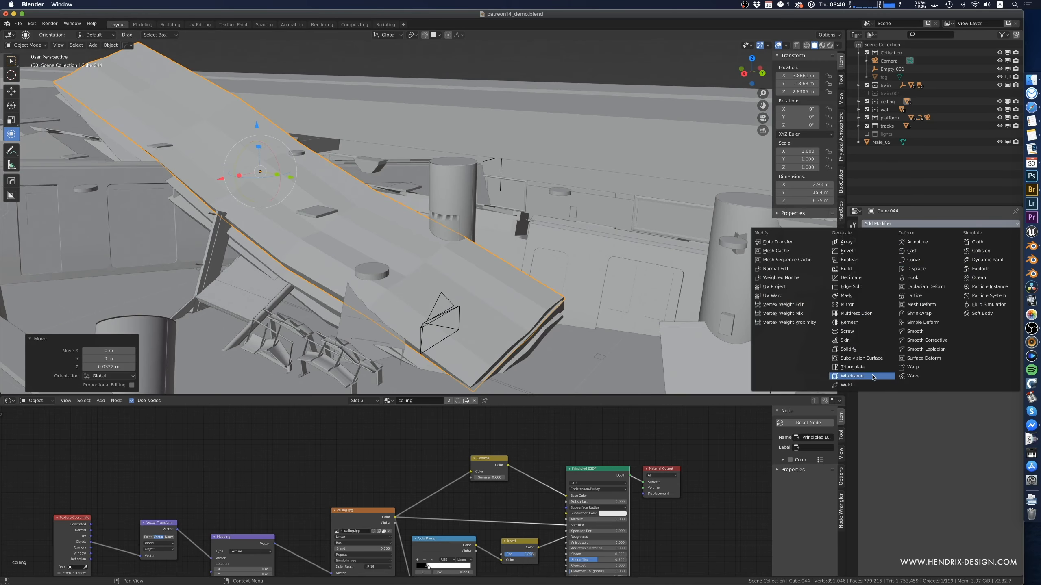
pyautogui.click(851, 376)
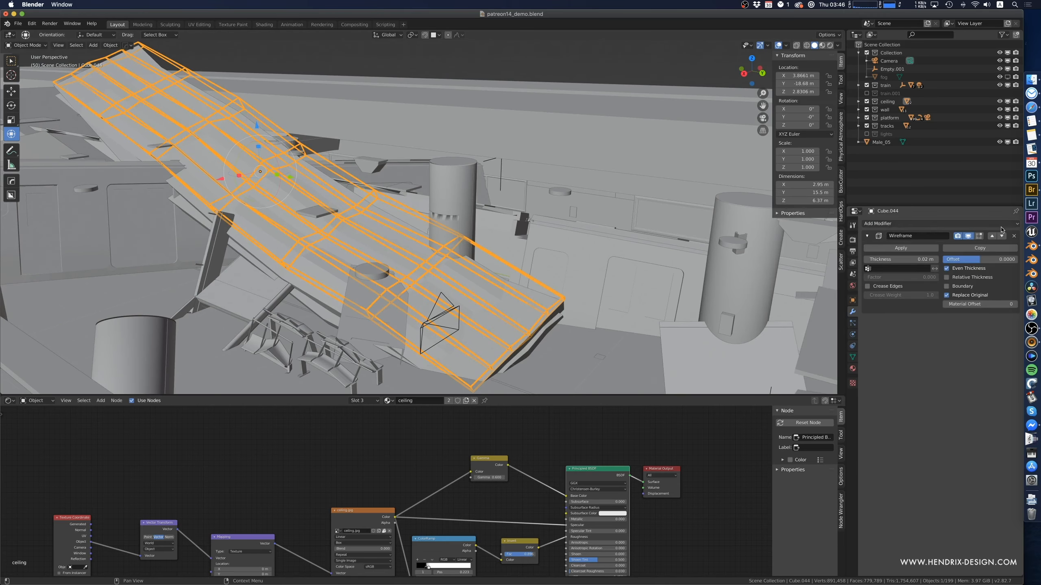
pyautogui.click(926, 226)
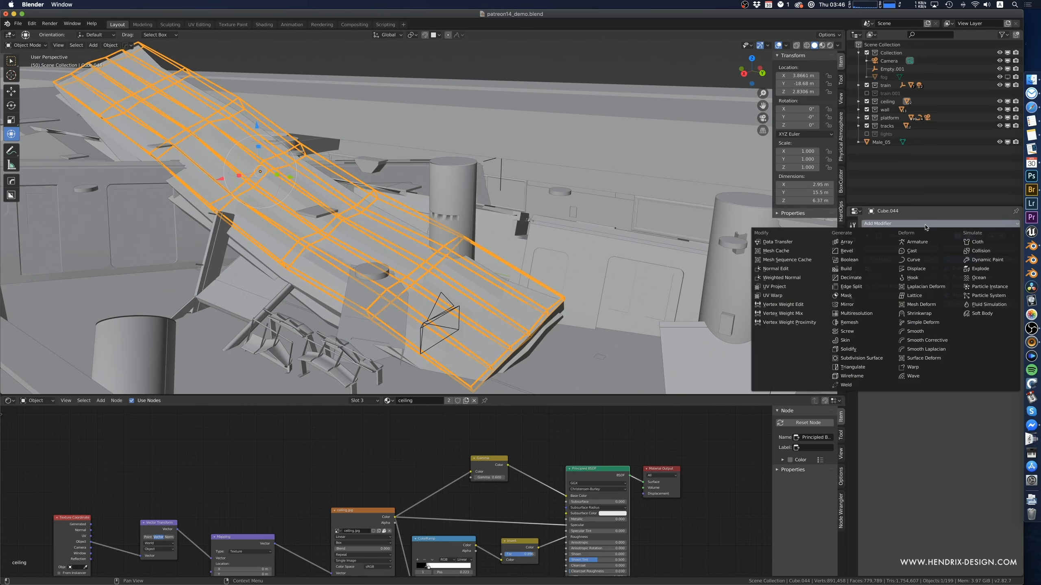
pyautogui.click(873, 367)
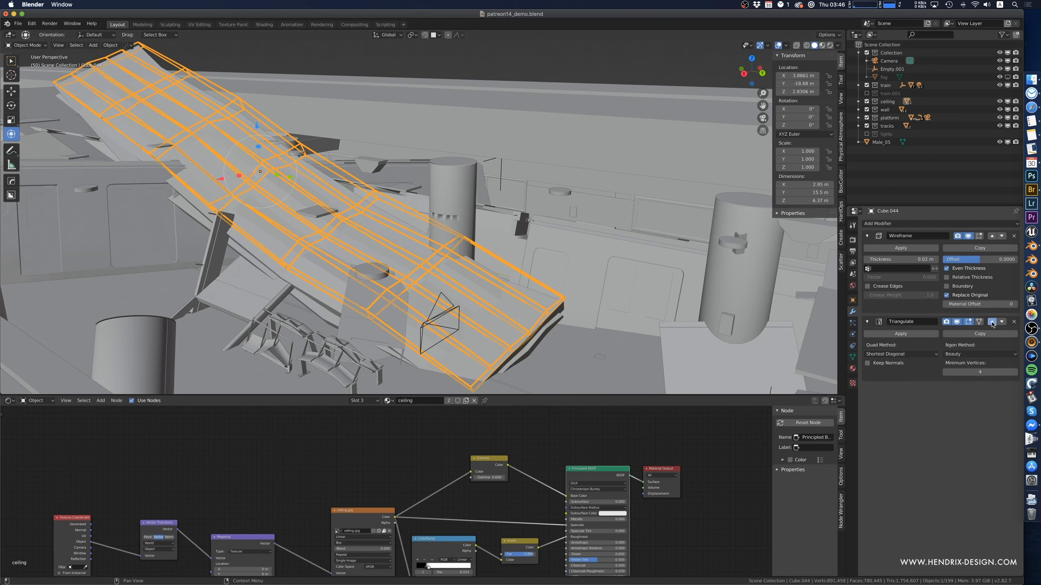
pyautogui.click(992, 322)
pyautogui.moveTo(498, 282); pyautogui.dragTo(614, 308, button='middle')
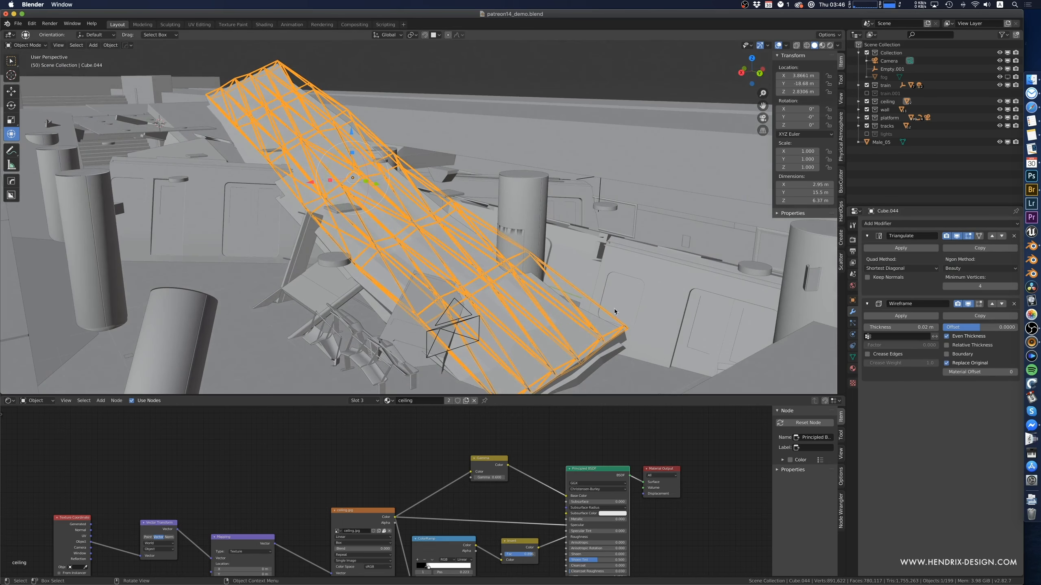
# - Apply the slab's rotation and scale and set the Wireframe thickness to 0.0986 m
pyautogui.hotkey('ctrl', 'a')
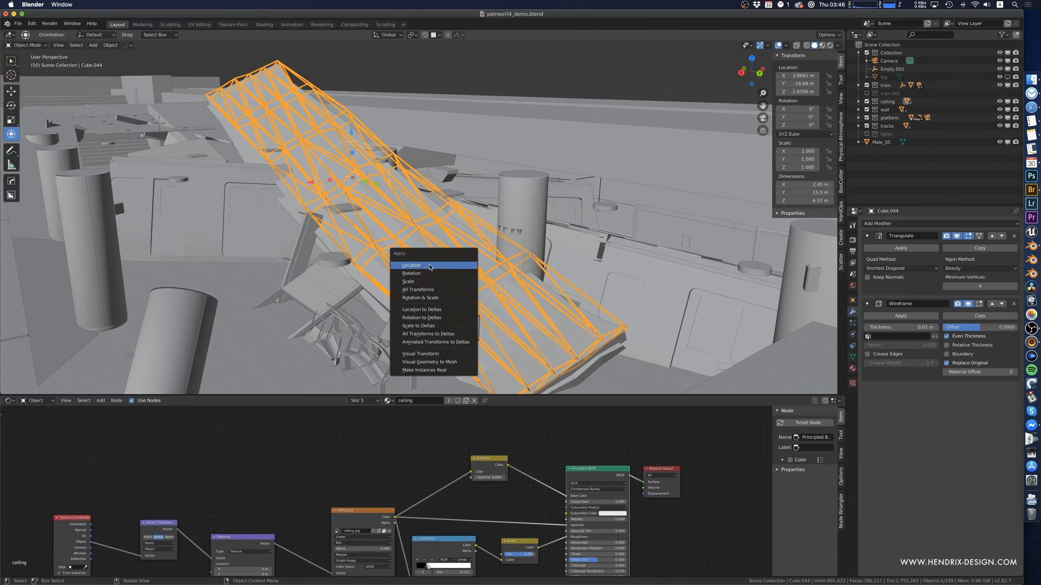
pyautogui.click(451, 299)
pyautogui.keyDown('shift'); pyautogui.moveTo(470, 298); pyautogui.dragTo(426, 296, button='middle'); pyautogui.keyUp('shift')
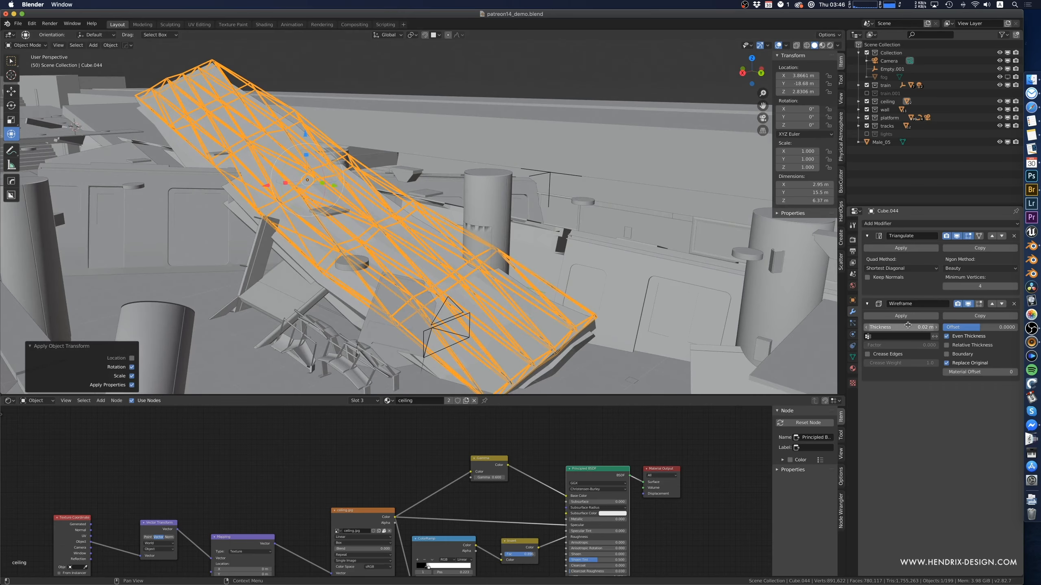
pyautogui.moveTo(906, 327); pyautogui.dragTo(936, 327)
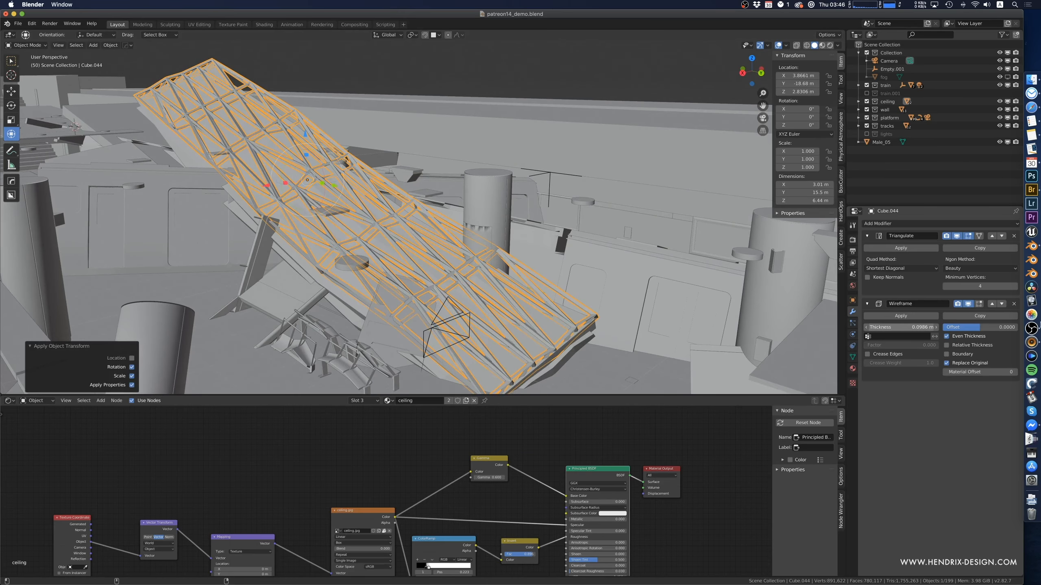
pyautogui.moveTo(460, 255)
pyautogui.mouseDown(button='middle')
pyautogui.moveTo(465, 271)
pyautogui.moveTo(477, 264)
pyautogui.mouseUp(button='middle')
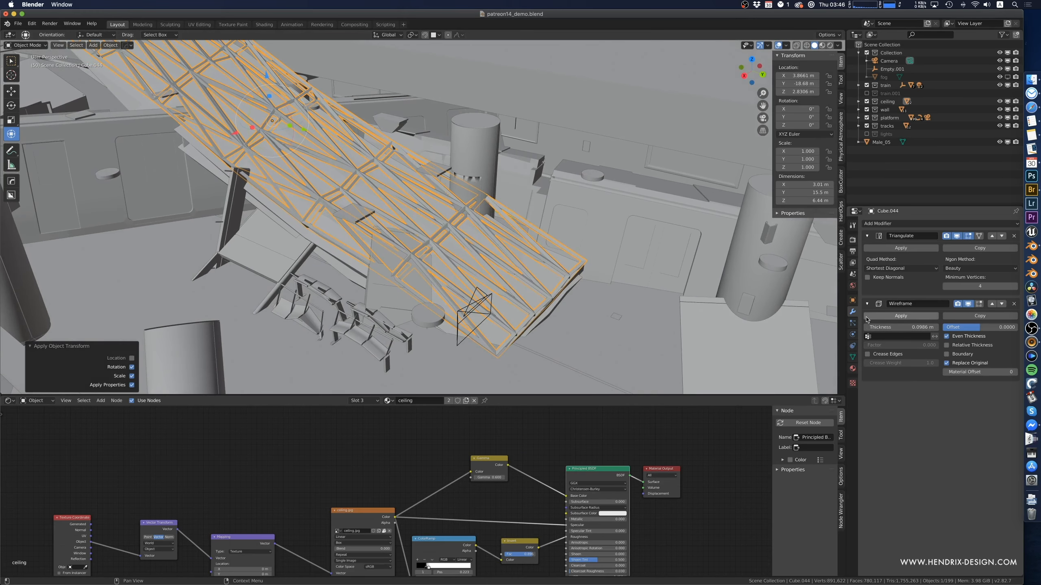
# - Lower the wireframe slab about 0.05 m along Z and check it through the scene camera
pyautogui.moveTo(398, 246); pyautogui.dragTo(426, 264, button='middle')
pyautogui.press('KP_0')
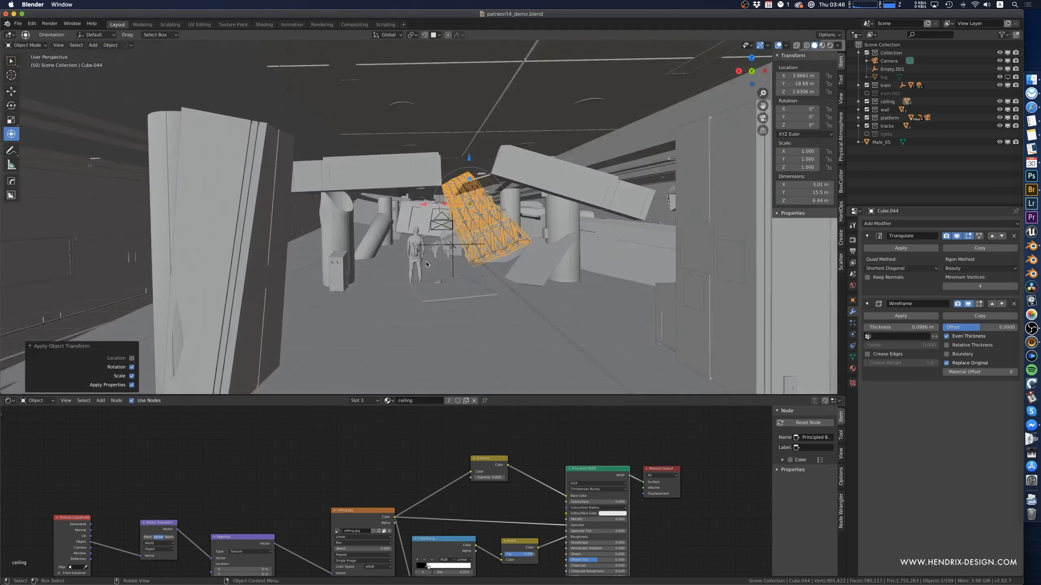
pyautogui.moveTo(492, 157)
pyautogui.mouseDown()
pyautogui.moveTo(493, 167)
pyautogui.moveTo(498, 158)
pyautogui.mouseUp()
pyautogui.click(451, 264)
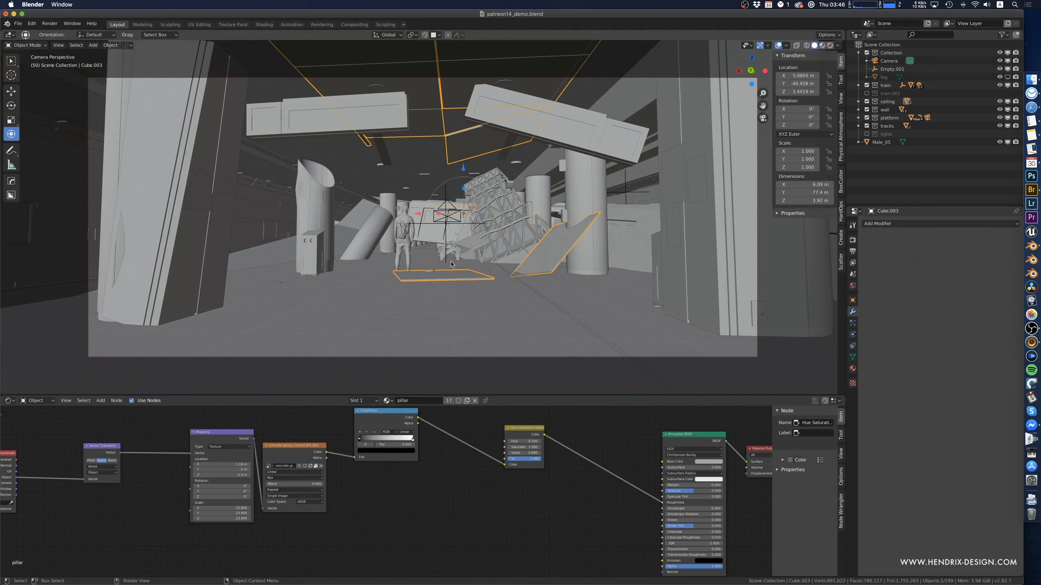
pyautogui.click(508, 226)
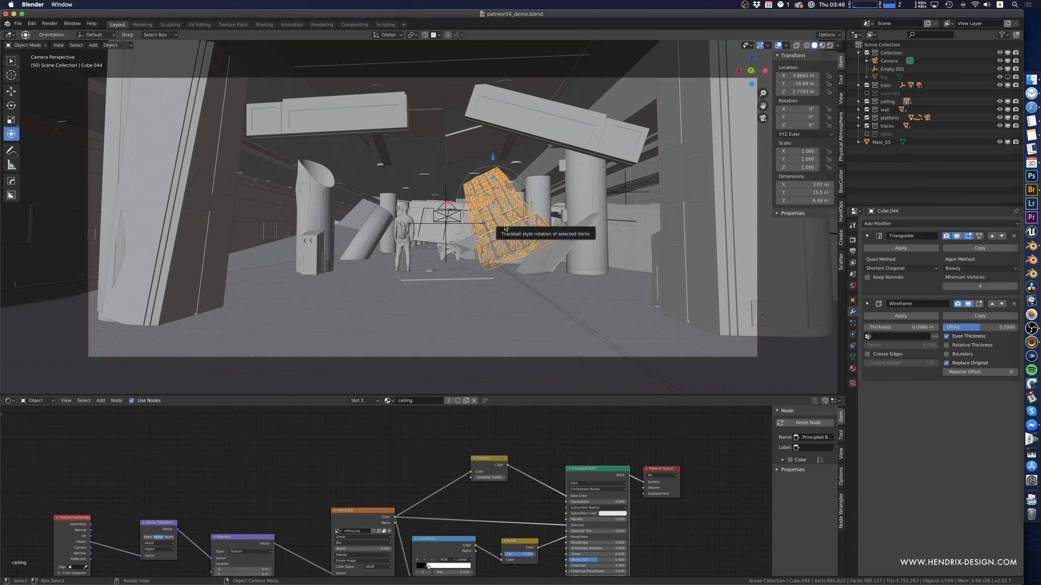
pyautogui.press('KP_Decimal')
pyautogui.moveTo(504, 225); pyautogui.dragTo(429, 294, button='middle')
# - Duplicate the wireframe slab 0.314 m upward along Z and remove the copy's Triangulate and Wireframe modifiers
pyautogui.click(299, 268)
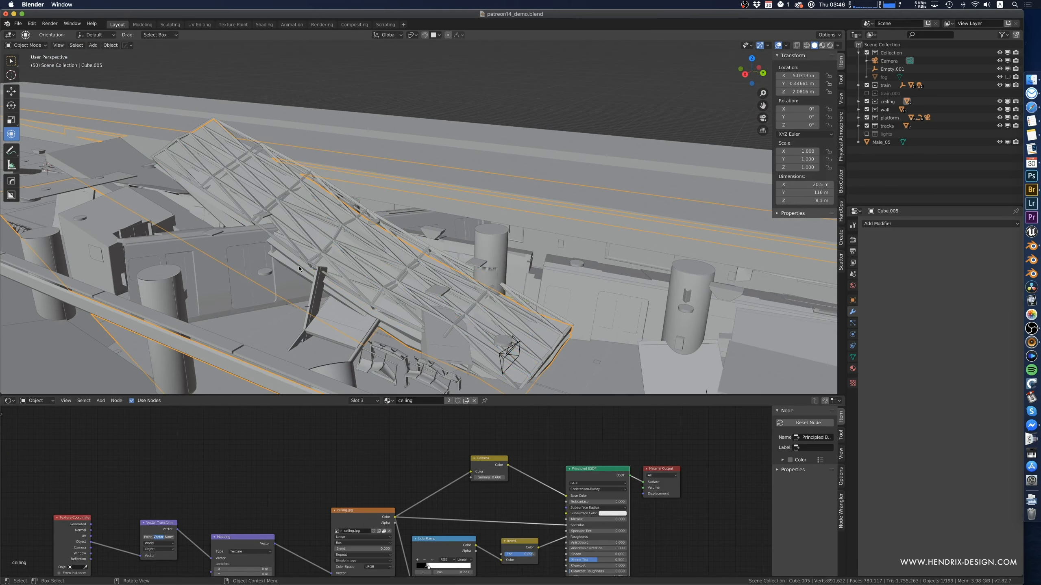
pyautogui.click(327, 258)
pyautogui.hotkey('shift', 'd')
pyautogui.press('z')
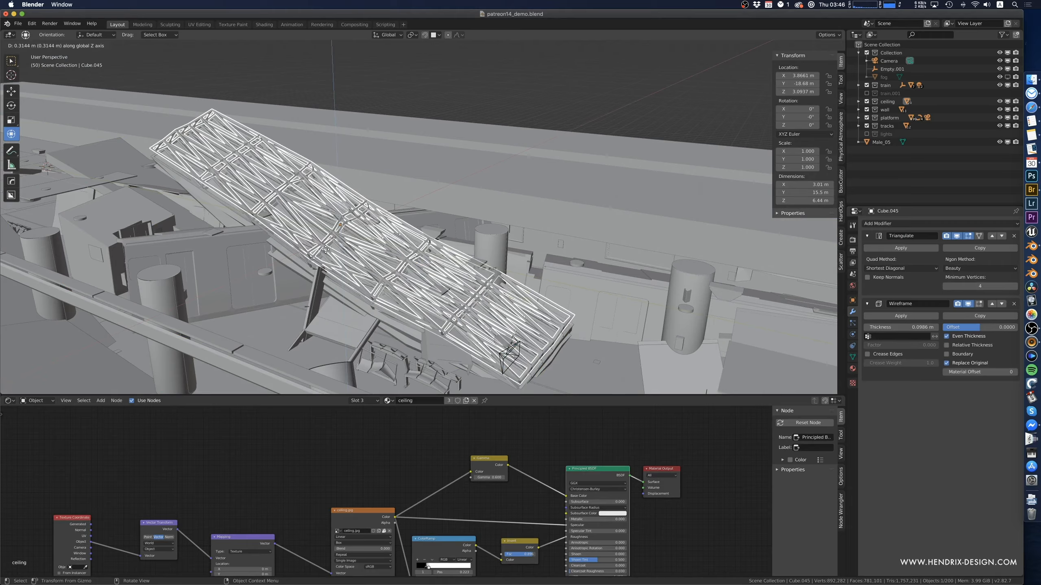
pyautogui.click(325, 249)
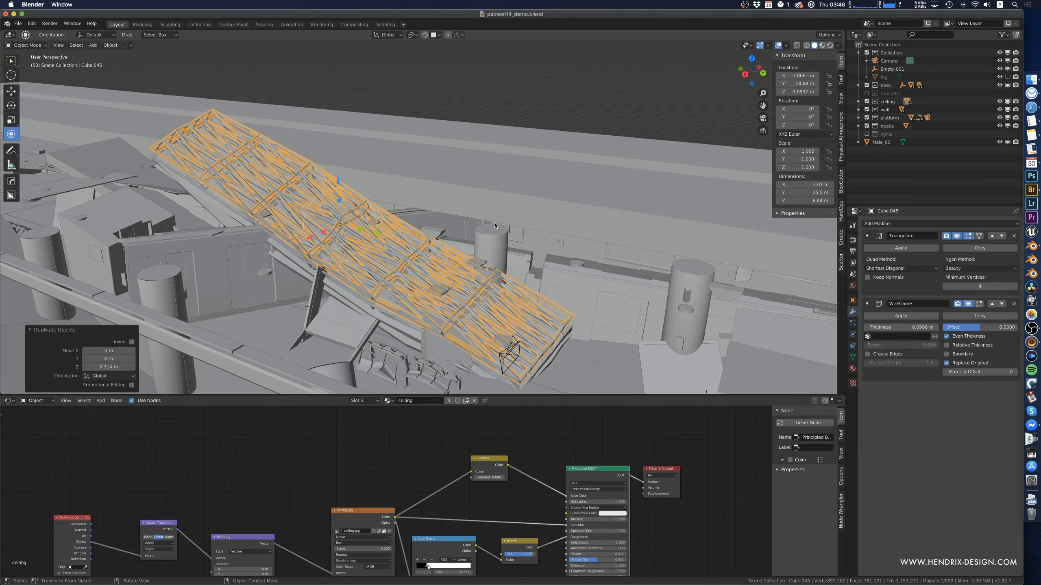
pyautogui.click(1014, 236)
pyautogui.click(1014, 237)
pyautogui.moveTo(423, 242); pyautogui.dragTo(496, 253, button='middle')
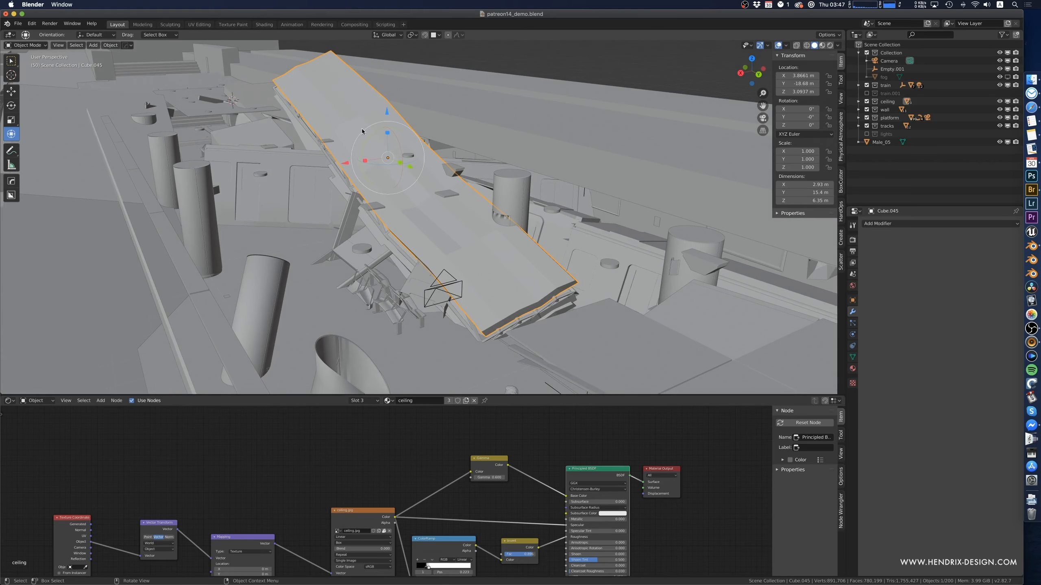
# - Tilt the solid slab copy -5.23° about X, flatten it to a Z scale of 0.818 and adjust its height slightly
pyautogui.moveTo(387, 133)
pyautogui.mouseDown()
pyautogui.moveTo(380, 118)
pyautogui.moveTo(395, 136)
pyautogui.moveTo(387, 114)
pyautogui.mouseUp()
pyautogui.moveTo(387, 114); pyautogui.dragTo(385, 194, button='middle')
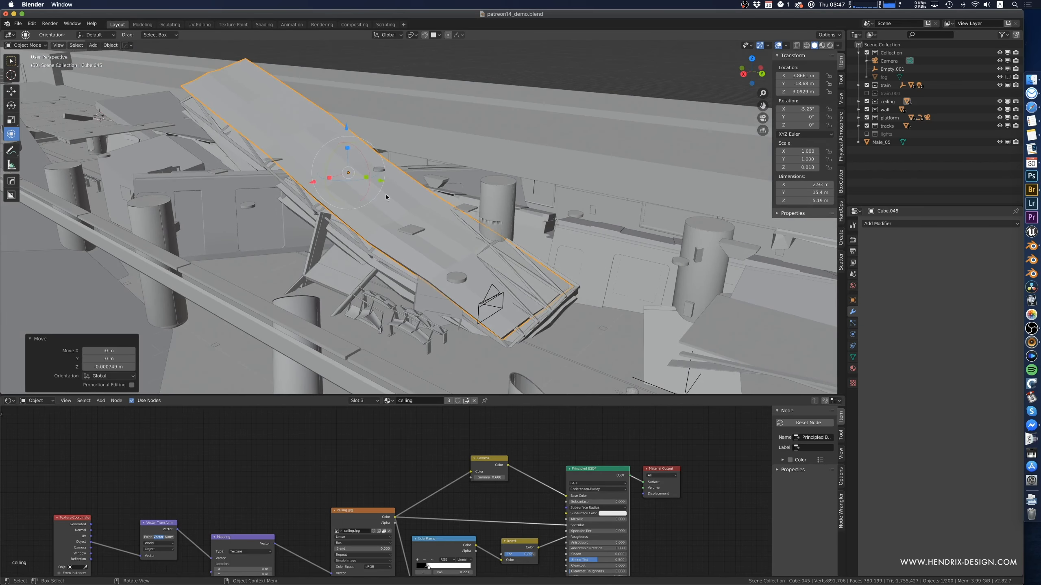
# - Select most of the solid slab copy's top faces, leaving gaps along one edge, and extrude them 1.24 m along their normal
pyautogui.press('Tab')
pyautogui.moveTo(219, 107); pyautogui.dragTo(287, 78)
pyautogui.keyDown('shift'); pyautogui.moveTo(299, 170); pyautogui.dragTo(385, 175); pyautogui.keyUp('shift')
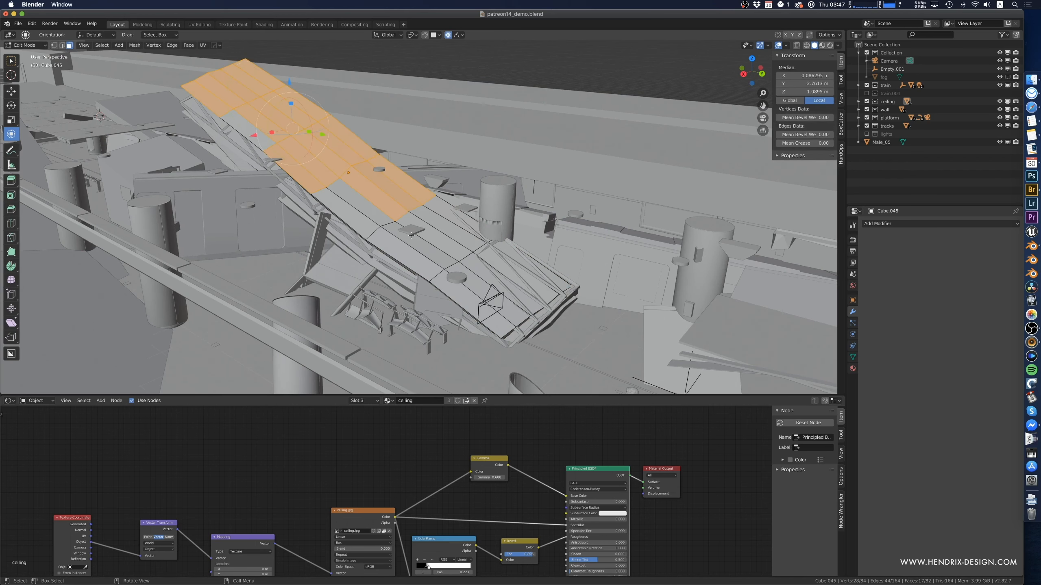
pyautogui.keyDown('shift'); pyautogui.moveTo(399, 248); pyautogui.dragTo(445, 237); pyautogui.keyUp('shift')
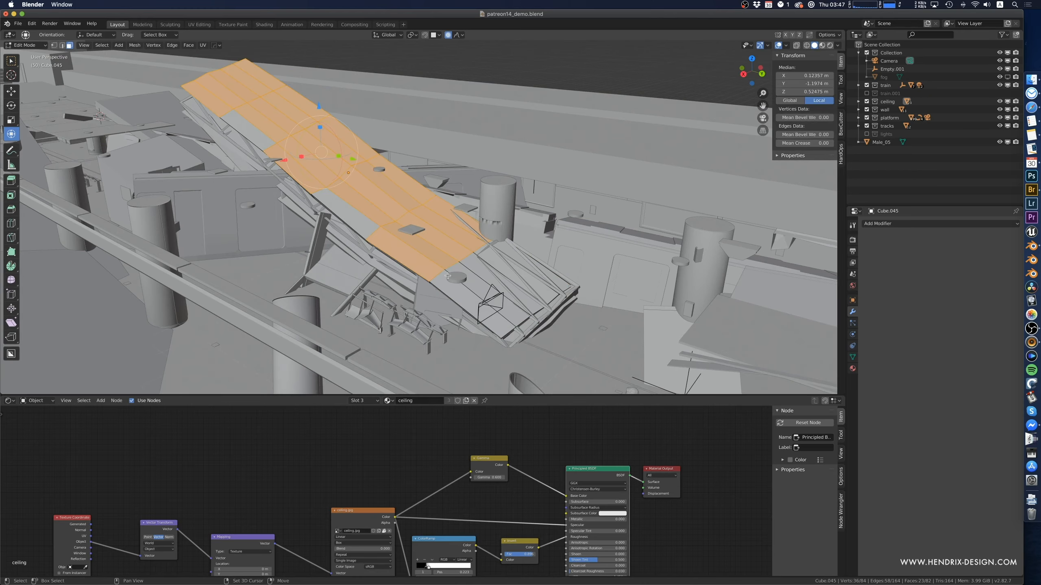
pyautogui.keyDown('shift'); pyautogui.moveTo(448, 276); pyautogui.dragTo(496, 242); pyautogui.keyUp('shift')
pyautogui.moveTo(465, 239); pyautogui.dragTo(467, 241, button='middle')
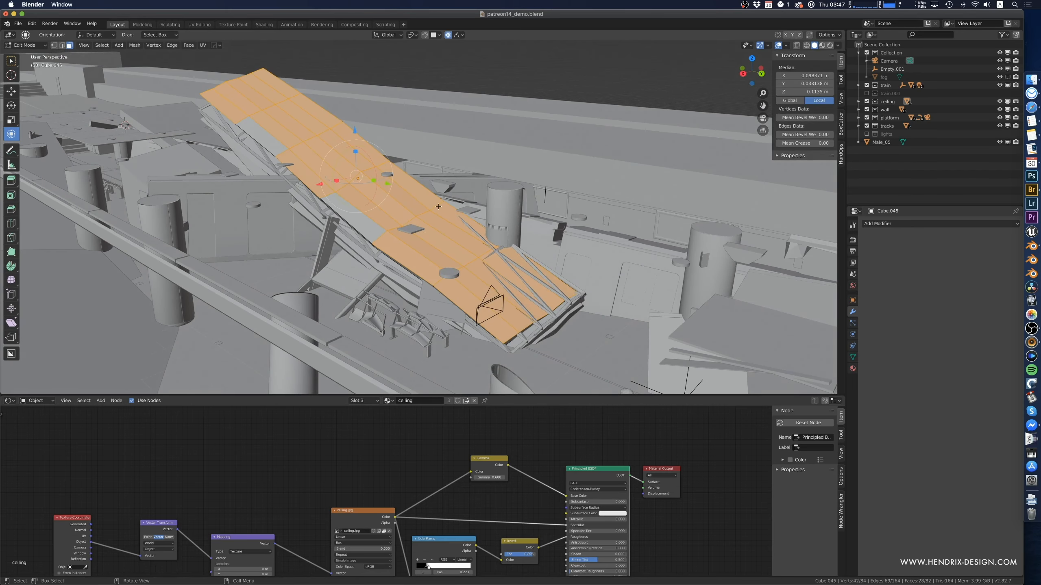
pyautogui.press('e')
pyautogui.click(456, 203)
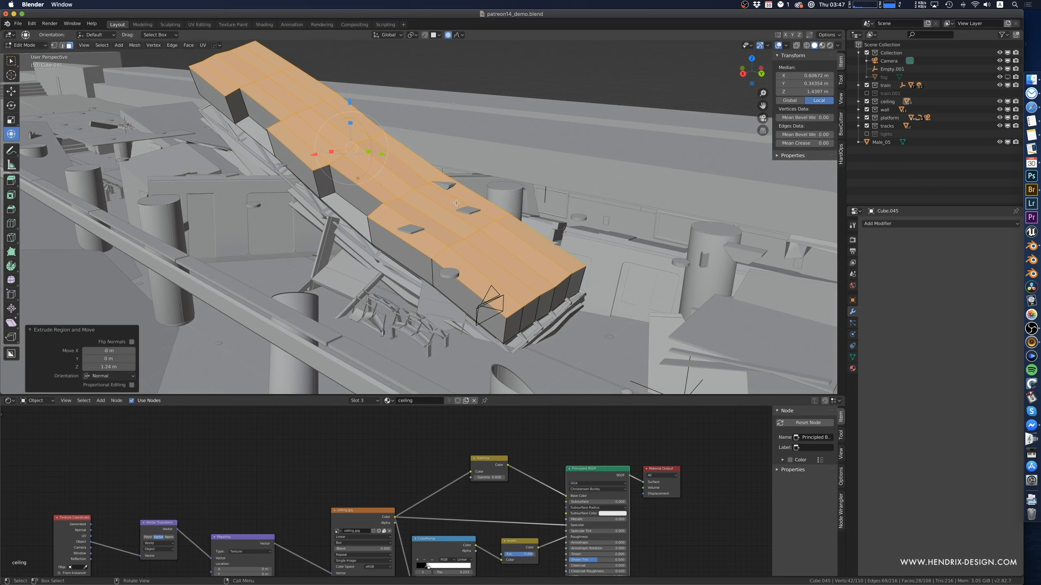
pyautogui.moveTo(456, 203); pyautogui.dragTo(522, 244, button='middle')
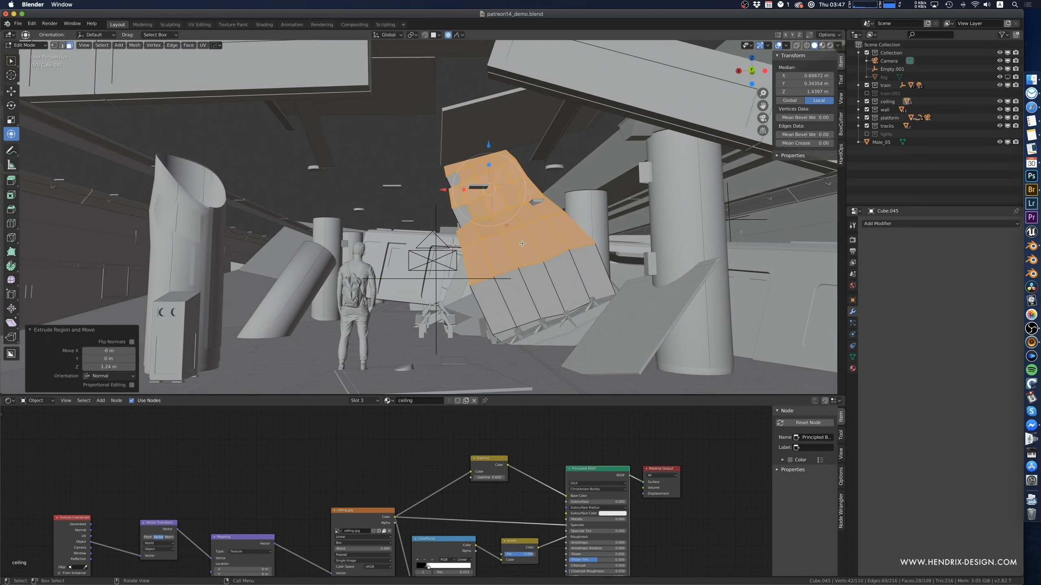
# - Add an edge loop near the broken end of the solid slab copy and bevel it 0.0781 m into a band of faces
pyautogui.hotkey('ctrl', 'r')
pyautogui.click(488, 316)
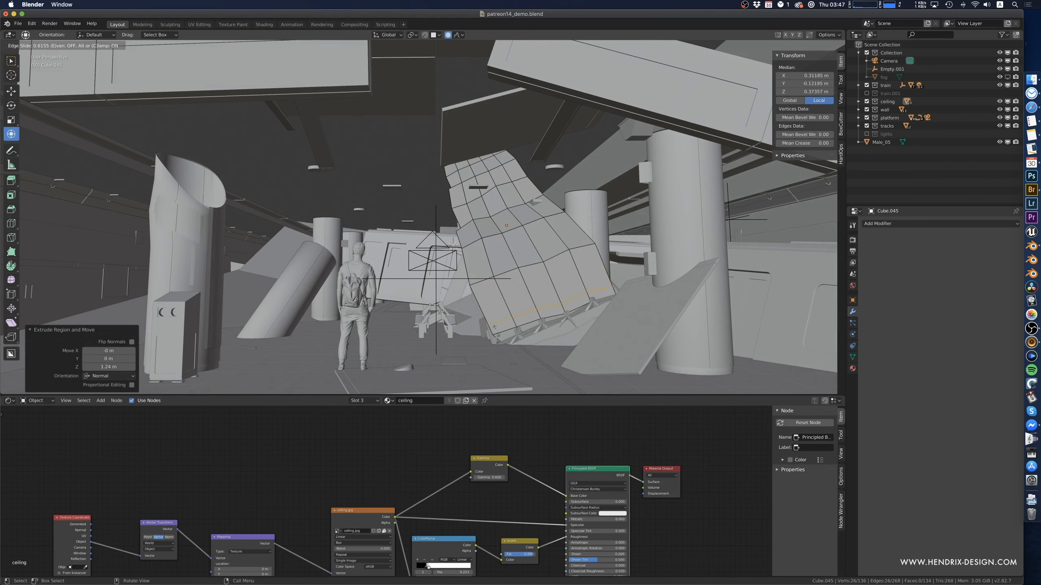
pyautogui.click(494, 327)
pyautogui.hotkey('ctrl', 'b')
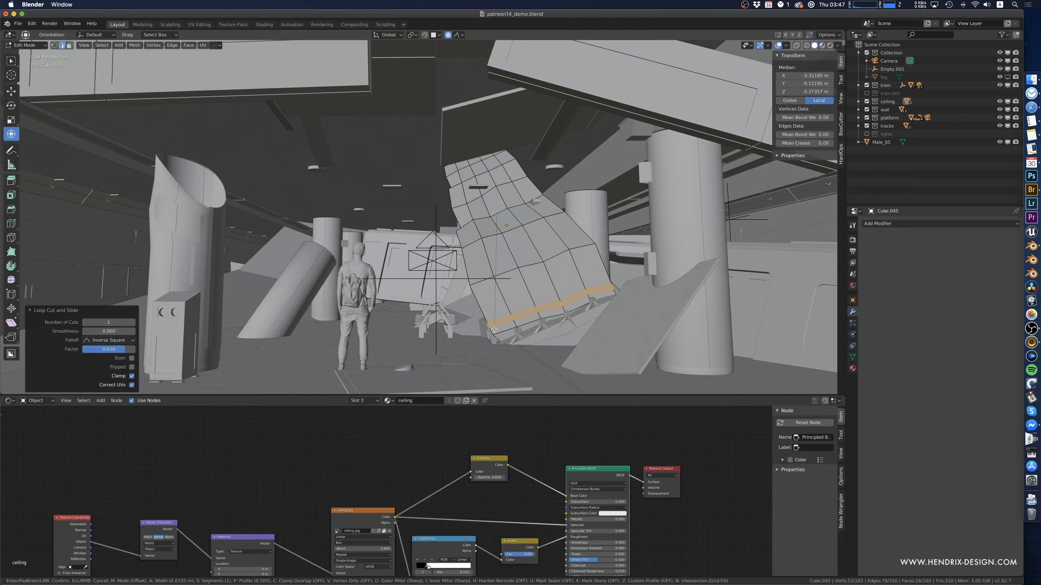
pyautogui.click(493, 329)
pyautogui.hotkey('ctrl', 'b')
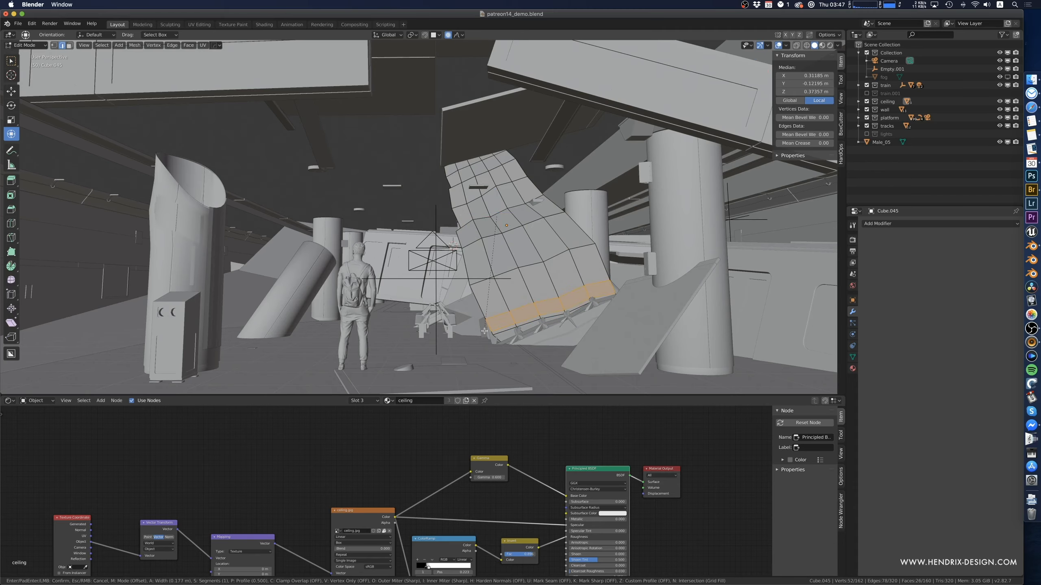
pyautogui.click(483, 331)
# - Extrude the beveled band of faces 0.137 m along its normals and return to Object Mode
pyautogui.hotkey('alt', 'e')
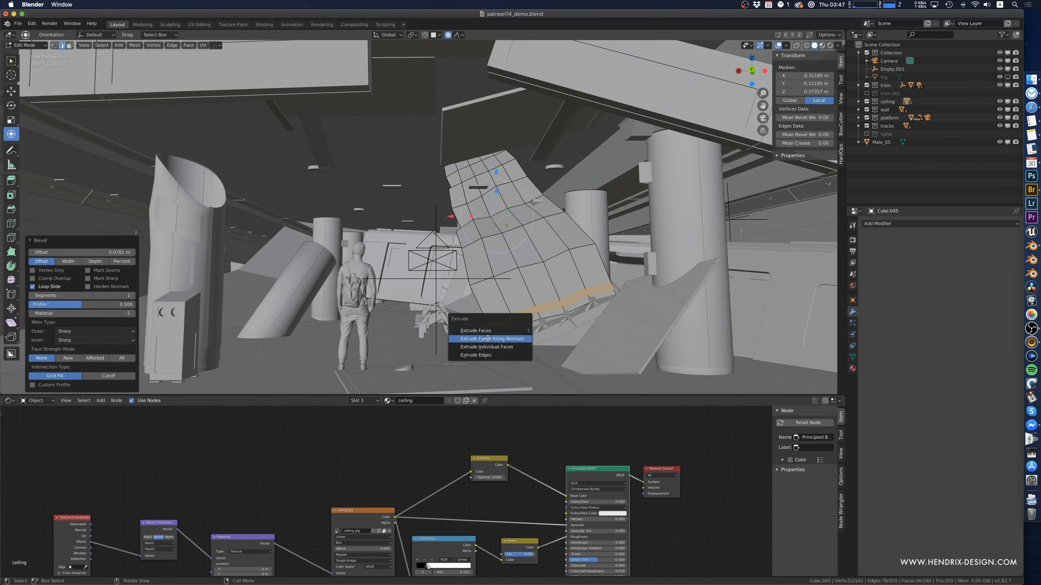
pyautogui.click(487, 339)
pyautogui.click(479, 337)
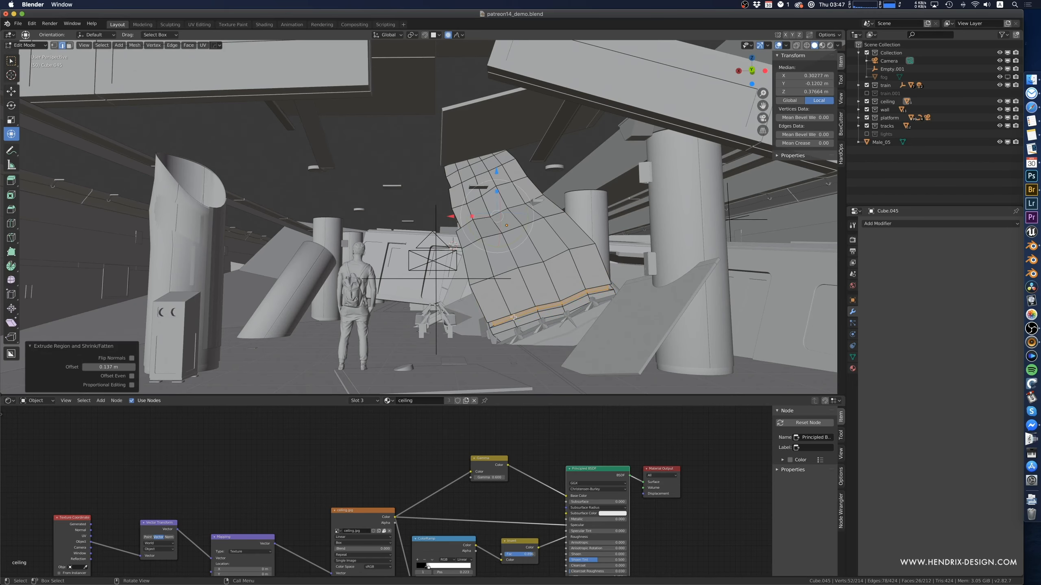
pyautogui.press('Tab')
# - Duplicate the solid slab and its wireframe slab together and place the copies about 7.58 m away along X
pyautogui.moveTo(514, 317); pyautogui.dragTo(501, 334, button='middle')
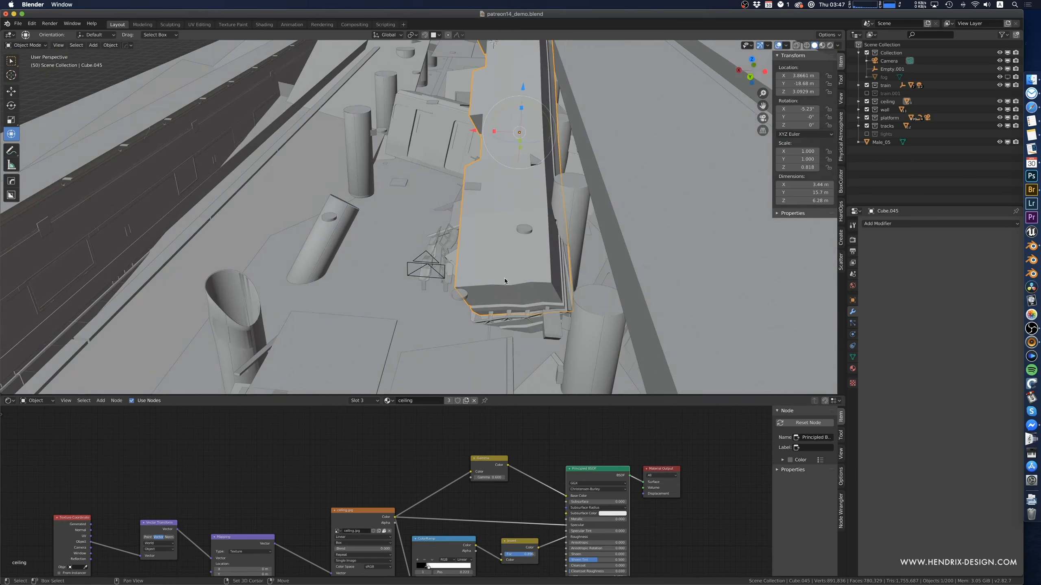
pyautogui.moveTo(505, 278); pyautogui.dragTo(345, 190, button='middle')
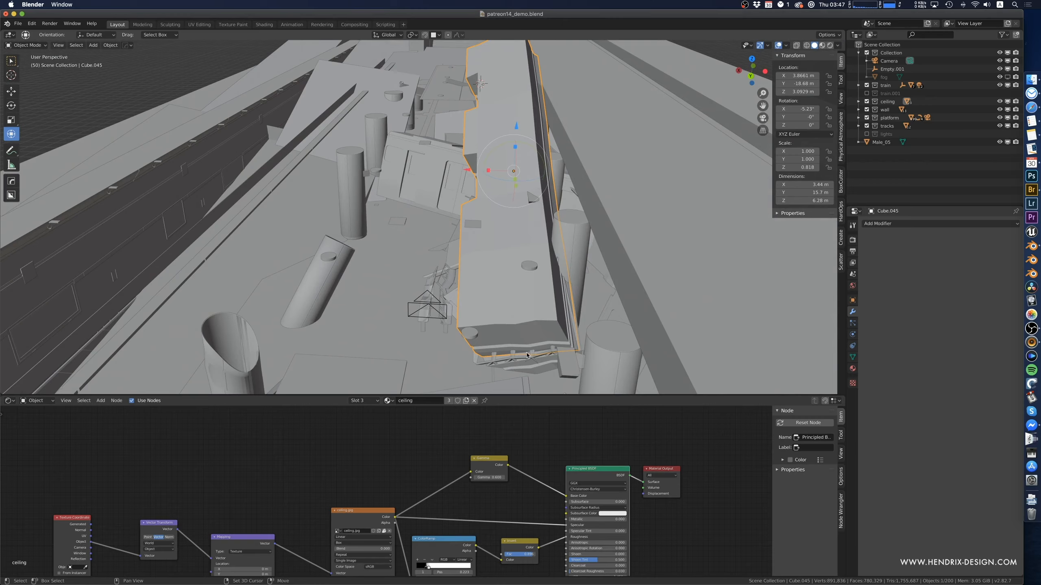
pyautogui.keyDown('shift'); pyautogui.click(495, 360); pyautogui.keyUp('shift')
pyautogui.hotkey('shift', 'd')
pyautogui.press('x')
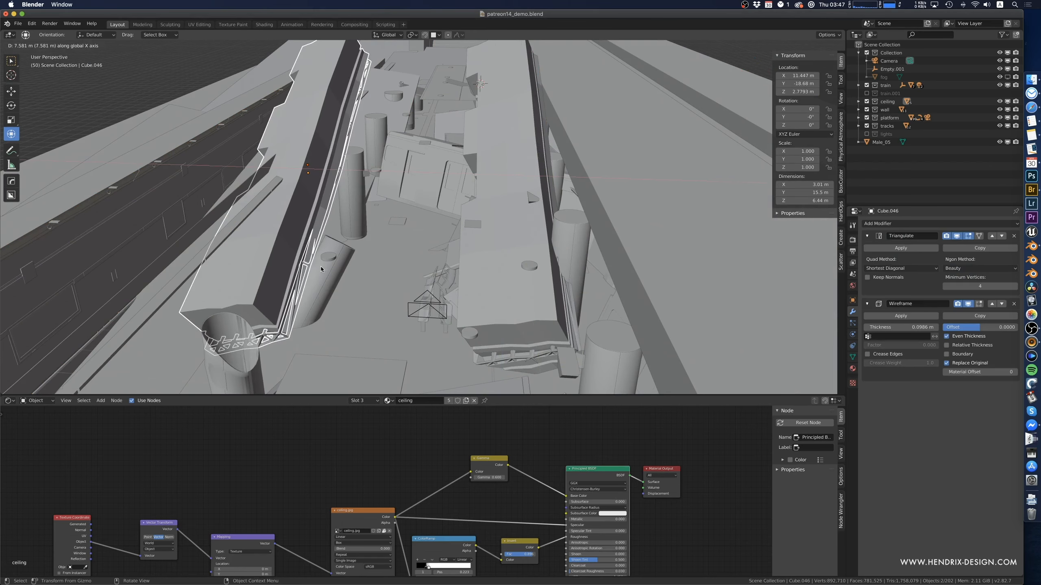
pyautogui.click(321, 266)
# - Rotate the copied slab pair -31° about Y, widen it to an X scale of 1.253 and lower it 1.02 m along Z
pyautogui.moveTo(325, 147); pyautogui.dragTo(270, 174)
pyautogui.moveTo(271, 175); pyautogui.dragTo(248, 174, button='middle')
pyautogui.moveTo(253, 191); pyautogui.dragTo(274, 201)
# - Through the scene camera, shift the copied slab pair horizontally behind the broken standing pillar and lower it about 0.25 m
pyautogui.press('KP_0')
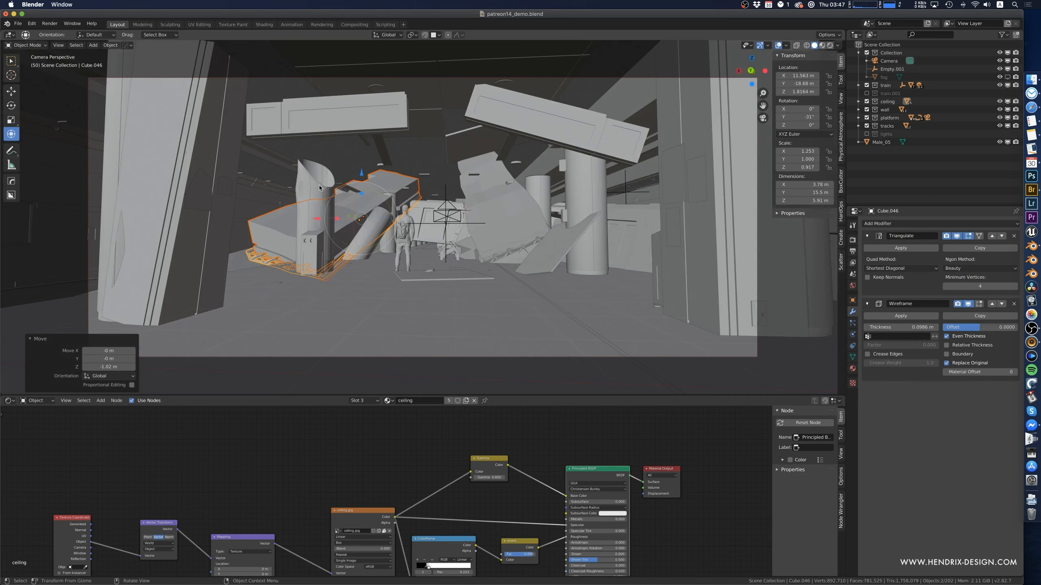
pyautogui.press('g')
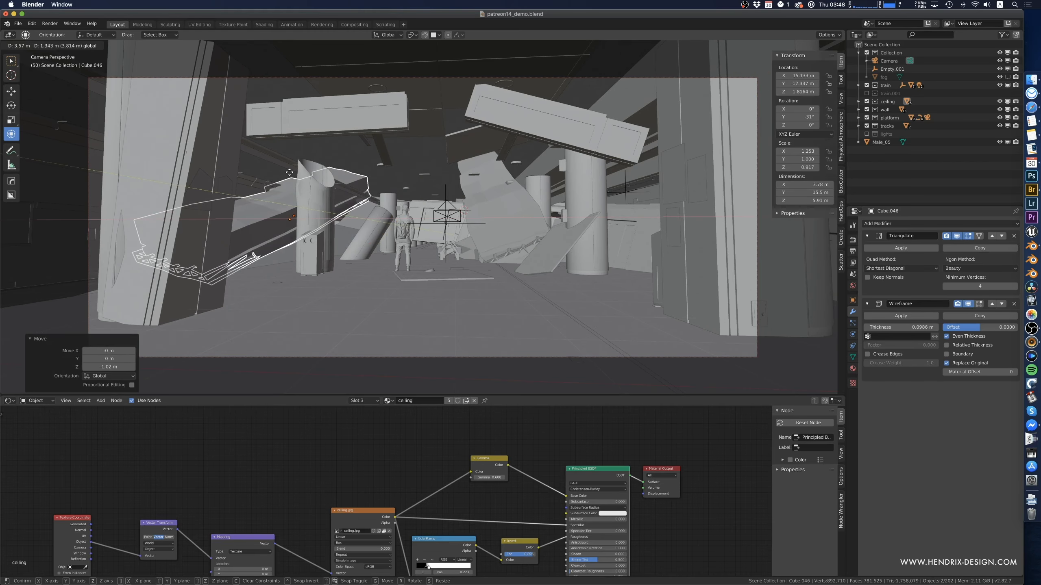
pyautogui.click(293, 176)
pyautogui.moveTo(295, 169); pyautogui.dragTo(251, 284)
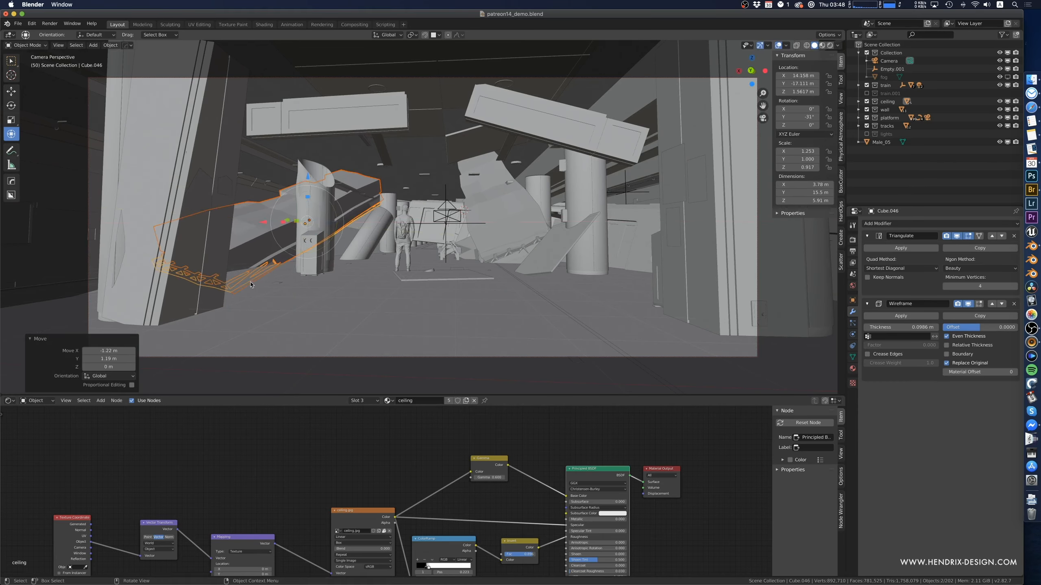
# - Scale the original wireframe slab uniformly by 1.088 so its structure sticks out beyond the solid slab
pyautogui.click(510, 254)
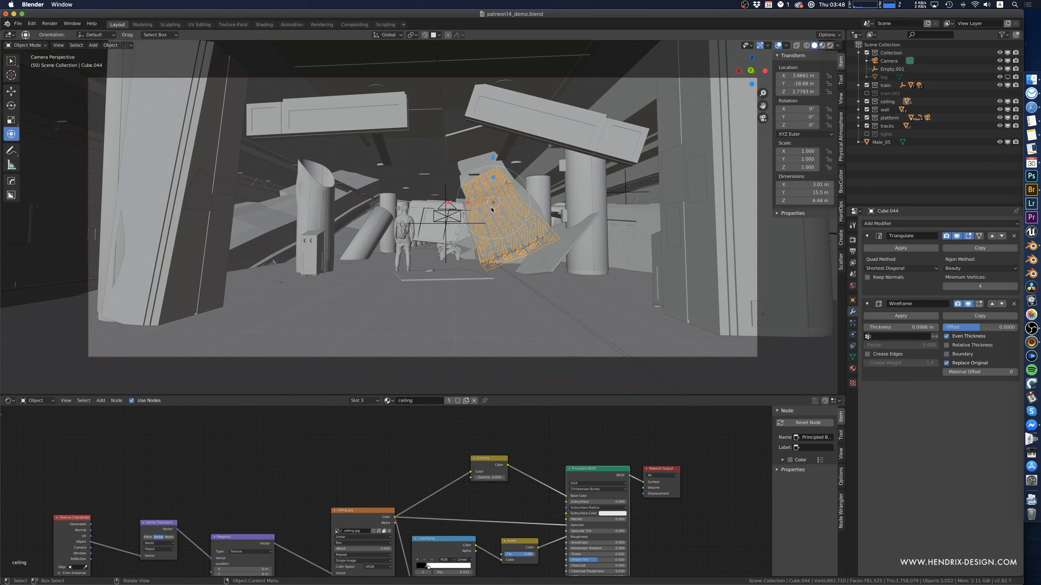
pyautogui.press('s')
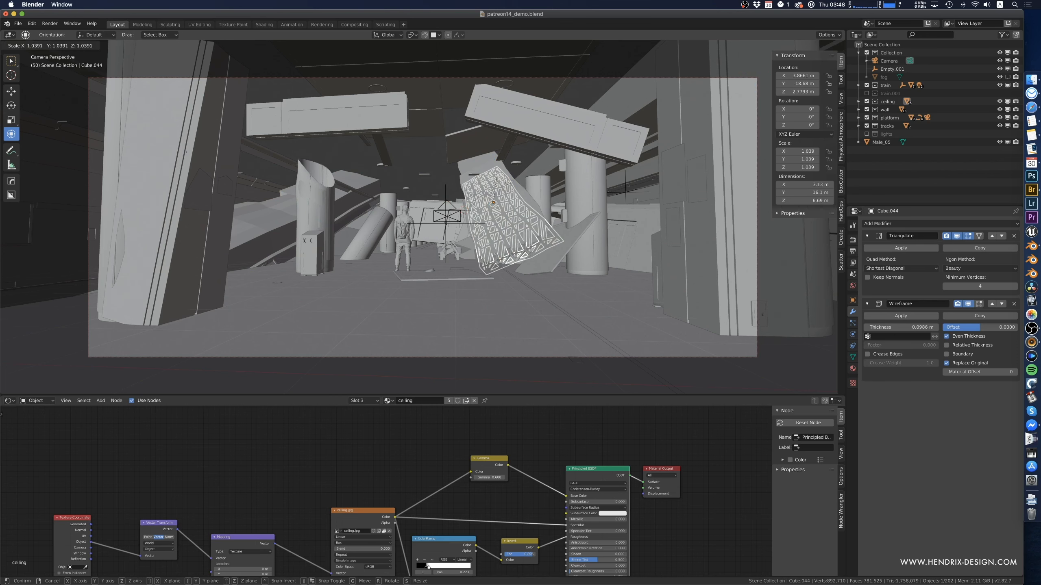
pyautogui.click(497, 178)
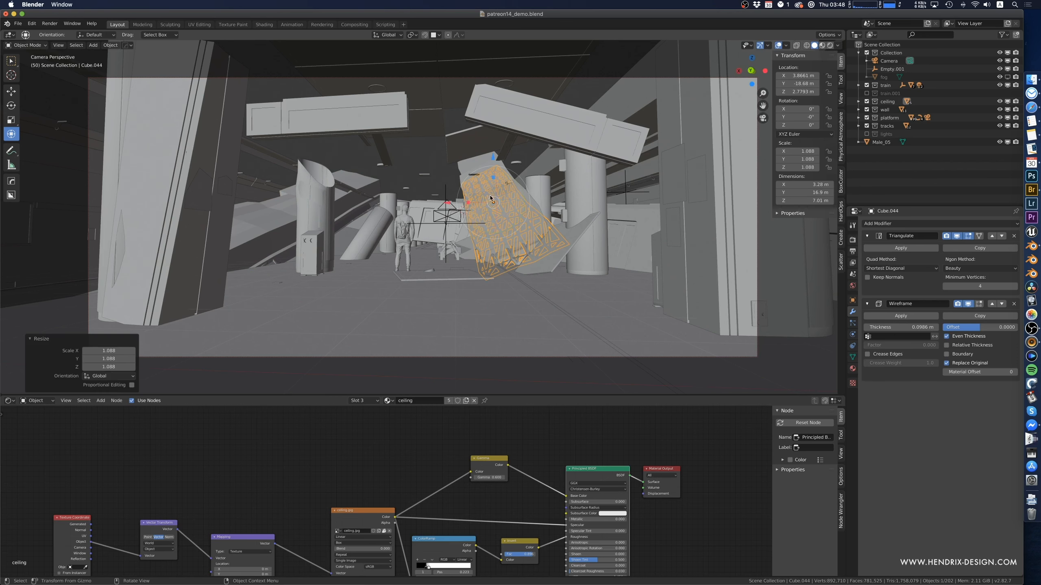
pyautogui.click(436, 267)
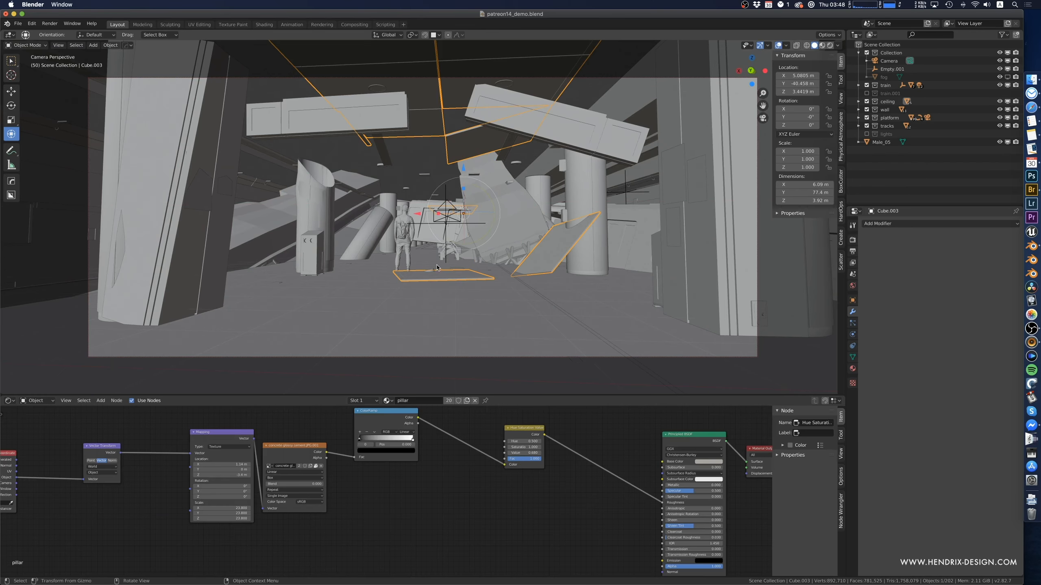
pyautogui.click(506, 230)
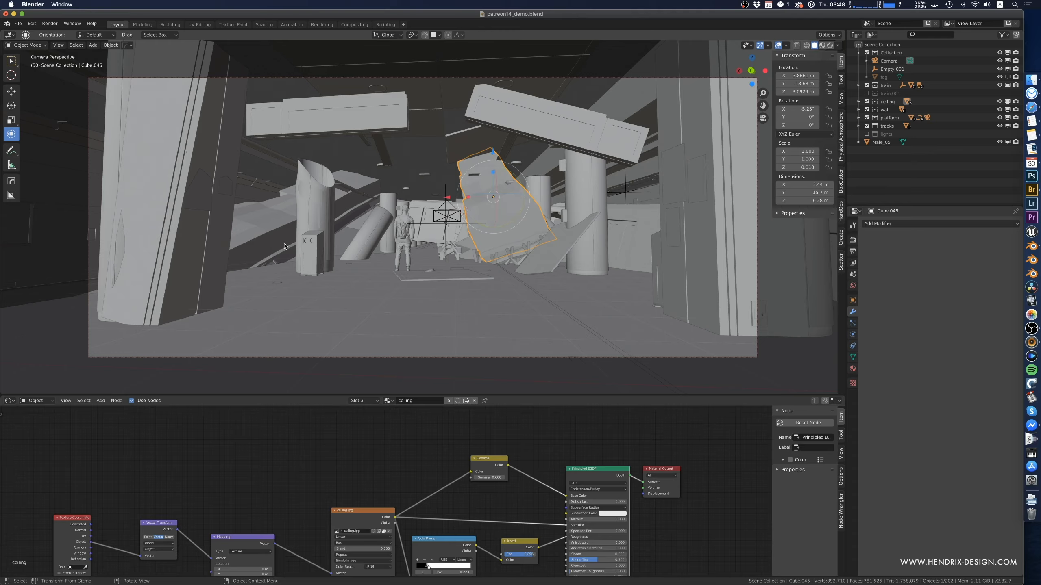
# - Rotate the copied solid slab -2.9° about Z and move it 0.9 m along X and -2.35 m along Y
pyautogui.click(358, 214)
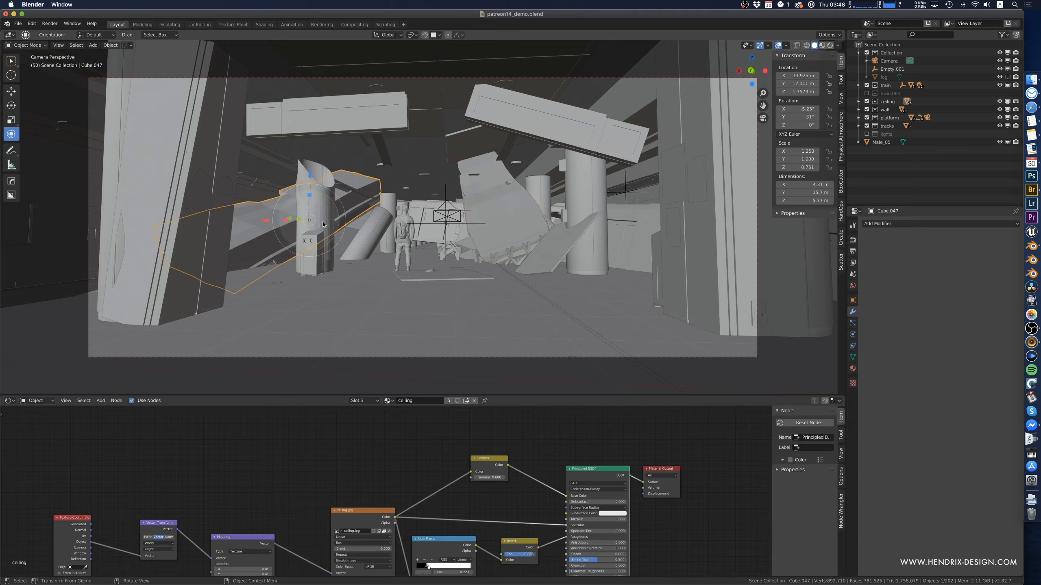
pyautogui.moveTo(322, 224); pyautogui.dragTo(326, 204)
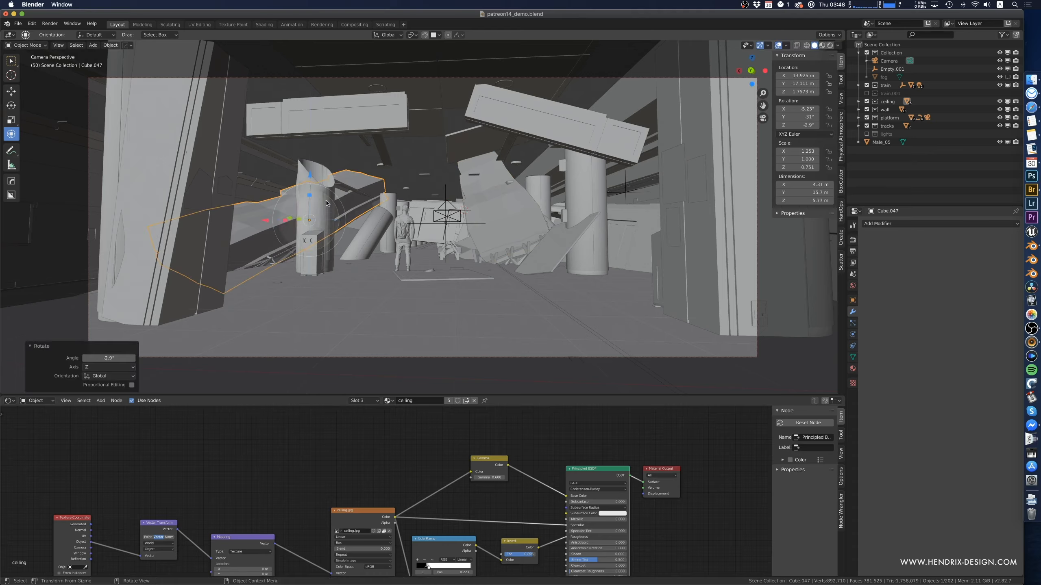
pyautogui.press('g')
pyautogui.hotkey('shift', 'z')
pyautogui.click(282, 239)
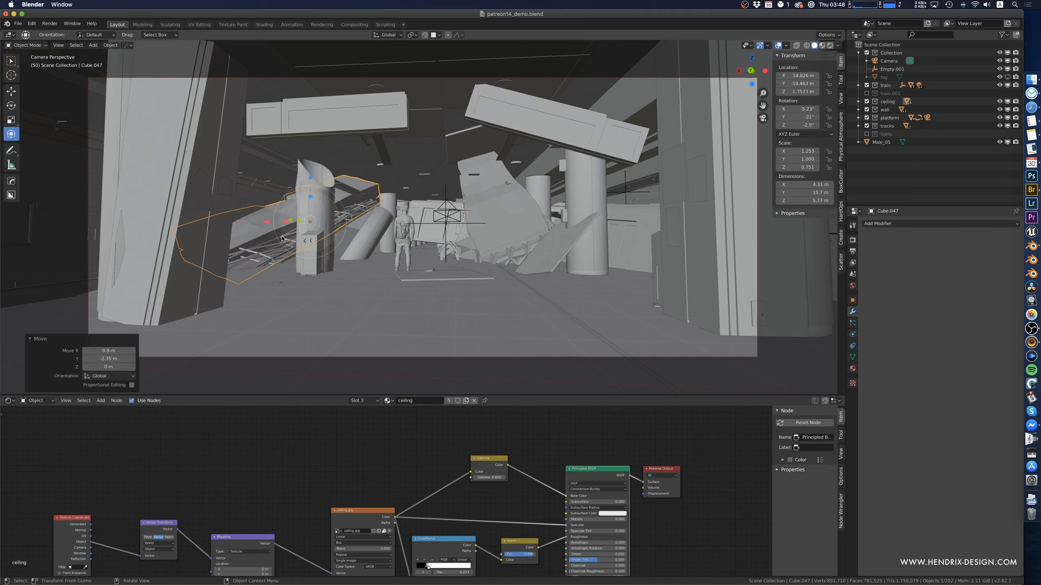
# - Nudge the copied wireframe slab upward, then widen the original wireframe slab to an X scale of 1.156 and raise it slightly
pyautogui.click(267, 256)
pyautogui.moveTo(305, 182); pyautogui.dragTo(307, 179)
pyautogui.click(513, 258)
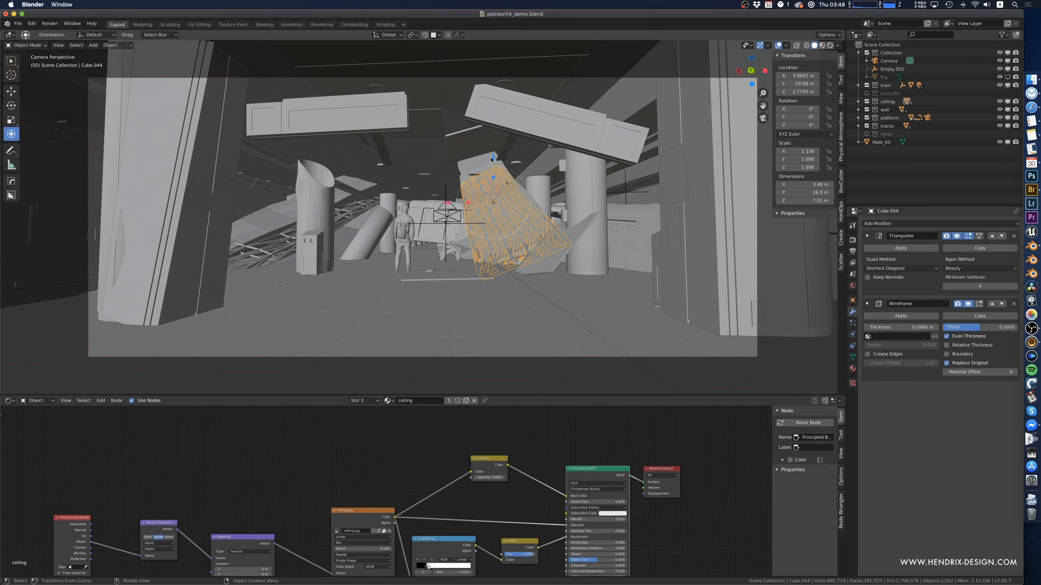
pyautogui.moveTo(492, 159)
pyautogui.mouseDown()
pyautogui.moveTo(493, 124)
pyautogui.moveTo(489, 162)
pyautogui.moveTo(482, 151)
pyautogui.mouseUp()
pyautogui.click(438, 259)
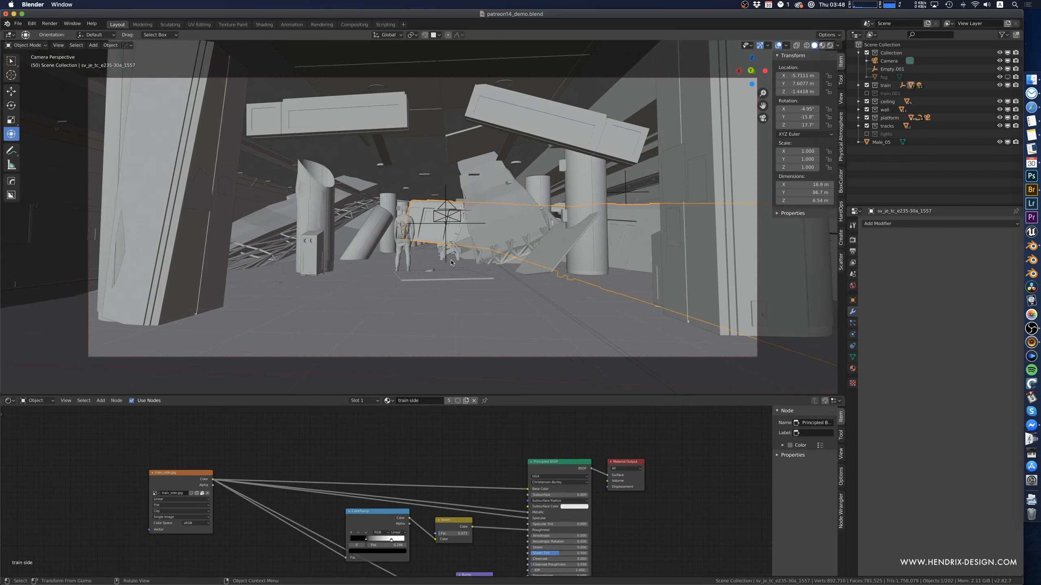
# - Edit the concrete tunnel plane beside the tracks, select its two long top faces and extrude them 10.1 m upward
pyautogui.scroll(-10, 451, 263)
pyautogui.scroll(-10, 442, 281)
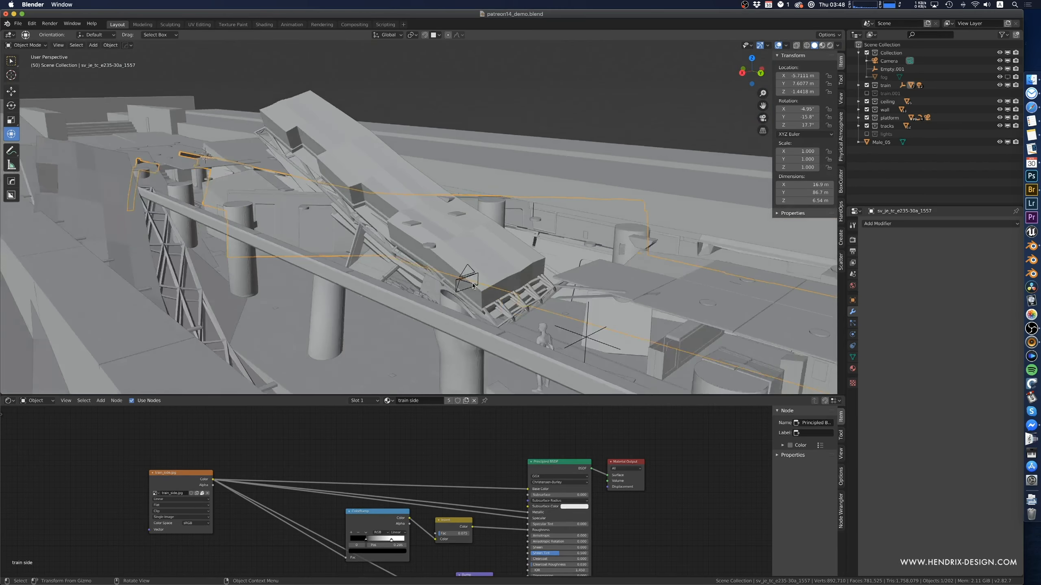
pyautogui.scroll(-5, 387, 284)
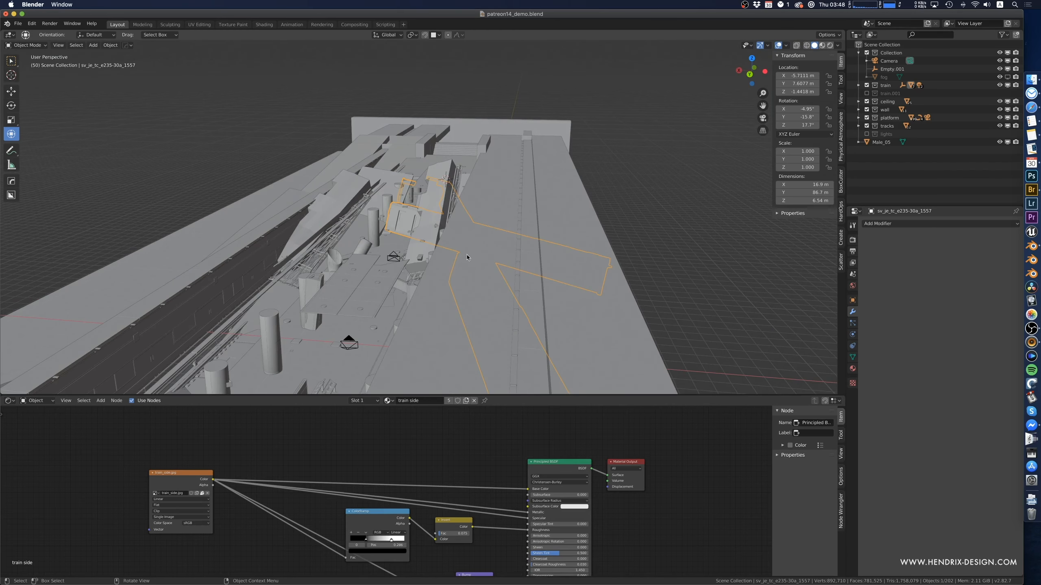
pyautogui.click(527, 204)
pyautogui.press('Tab')
pyautogui.hscroll(-5, 506, 213)
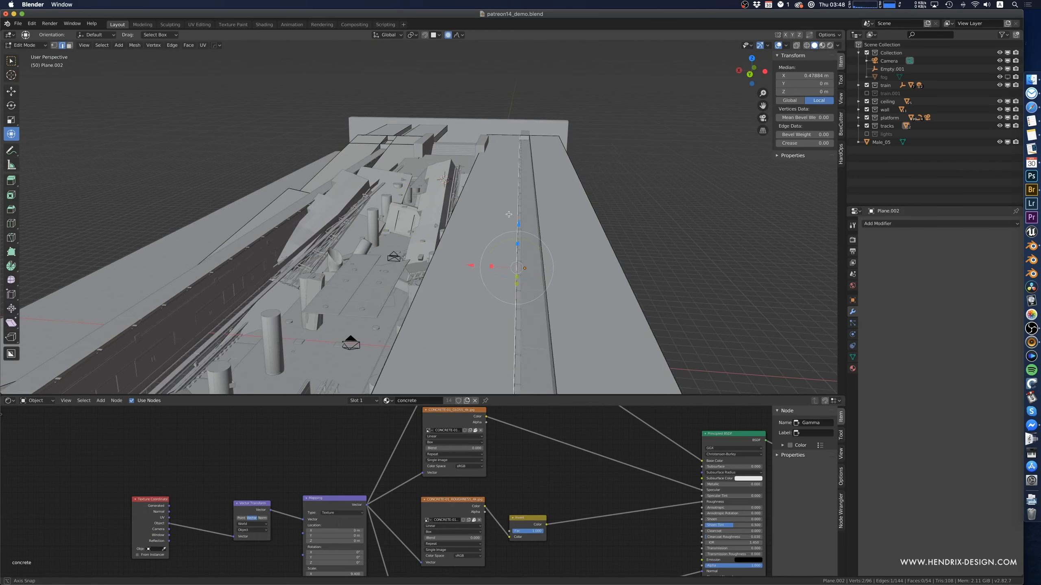
pyautogui.press('3')
pyautogui.click(577, 211)
pyautogui.keyDown('shift'); pyautogui.click(577, 211); pyautogui.keyUp('shift')
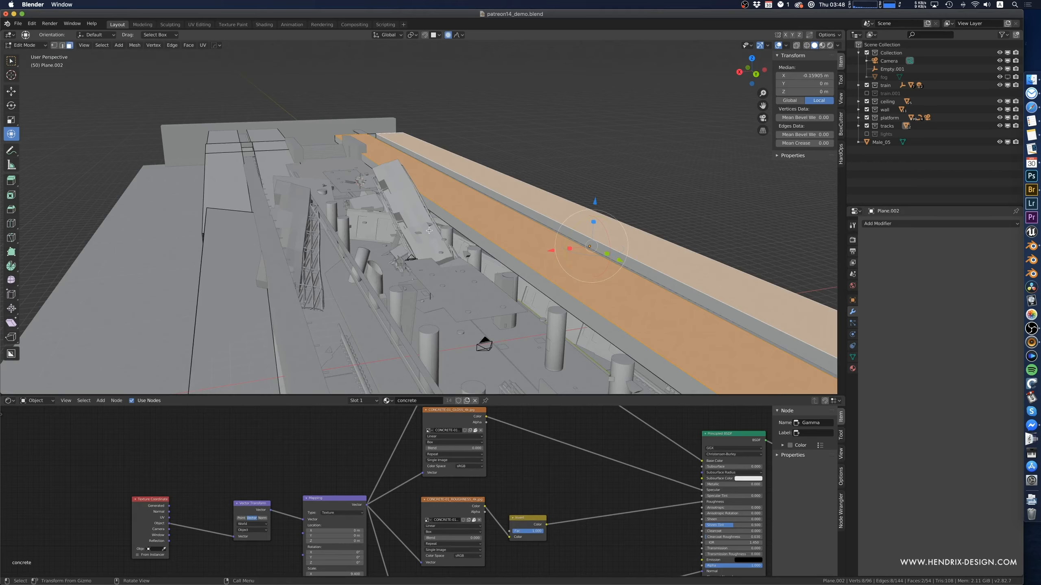
pyautogui.scroll(-5, 238, 218)
pyautogui.press('e')
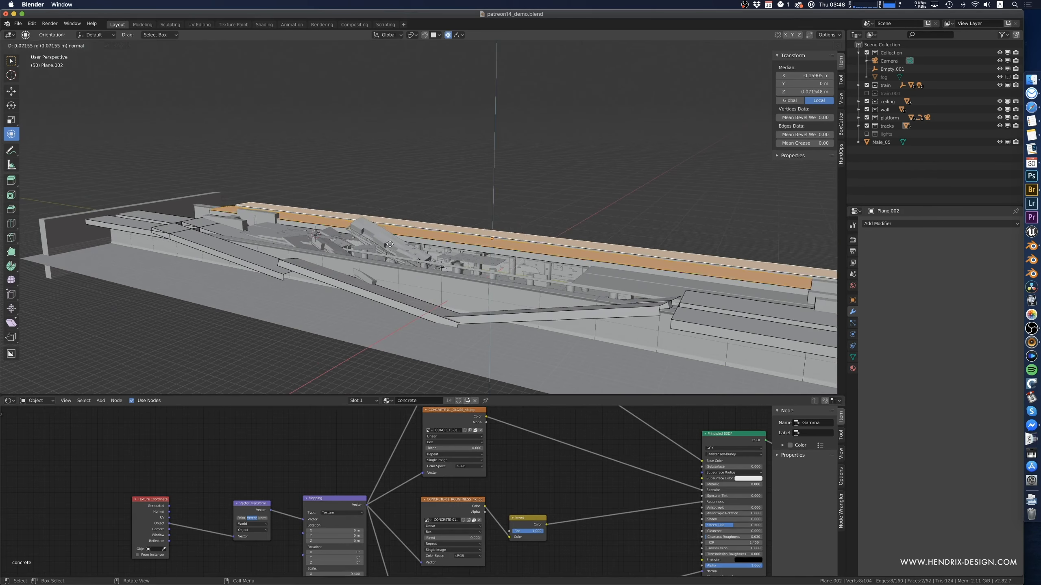
pyautogui.click(397, 201)
pyautogui.moveTo(397, 201); pyautogui.dragTo(388, 247, button='middle')
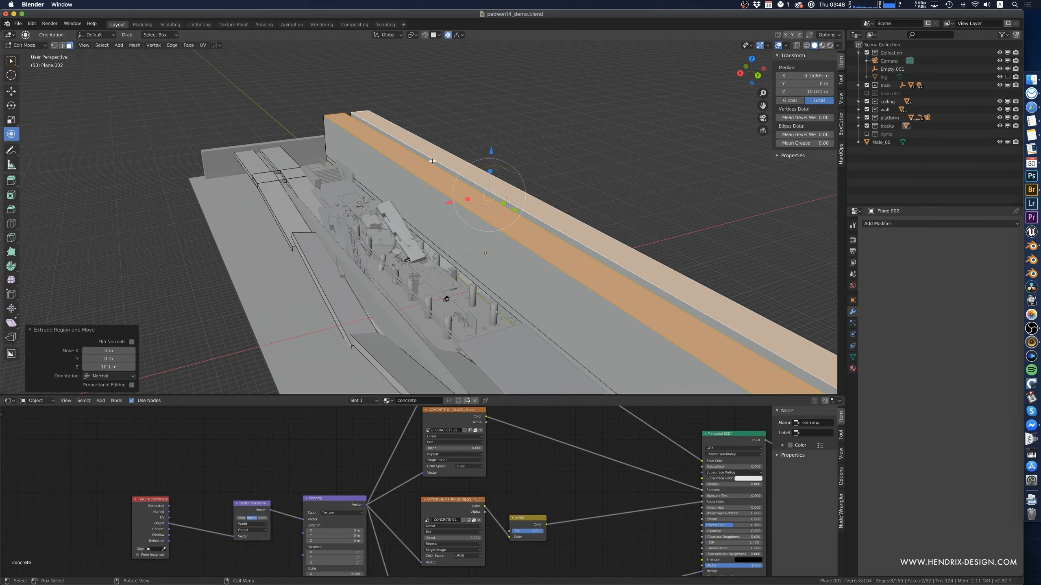
# - Select the inner extruded wall's top face and lower it along Z below the outer wall
pyautogui.moveTo(499, 188); pyautogui.dragTo(501, 181, button='middle')
pyautogui.click(487, 234)
pyautogui.moveTo(468, 154); pyautogui.dragTo(464, 189)
pyautogui.moveTo(464, 188); pyautogui.dragTo(422, 186, button='middle')
# - Extrude the two top faces at the far end of the opposite concrete strips -14.3 m along their normal and leave Edit Mode
pyautogui.click(217, 177)
pyautogui.press('e')
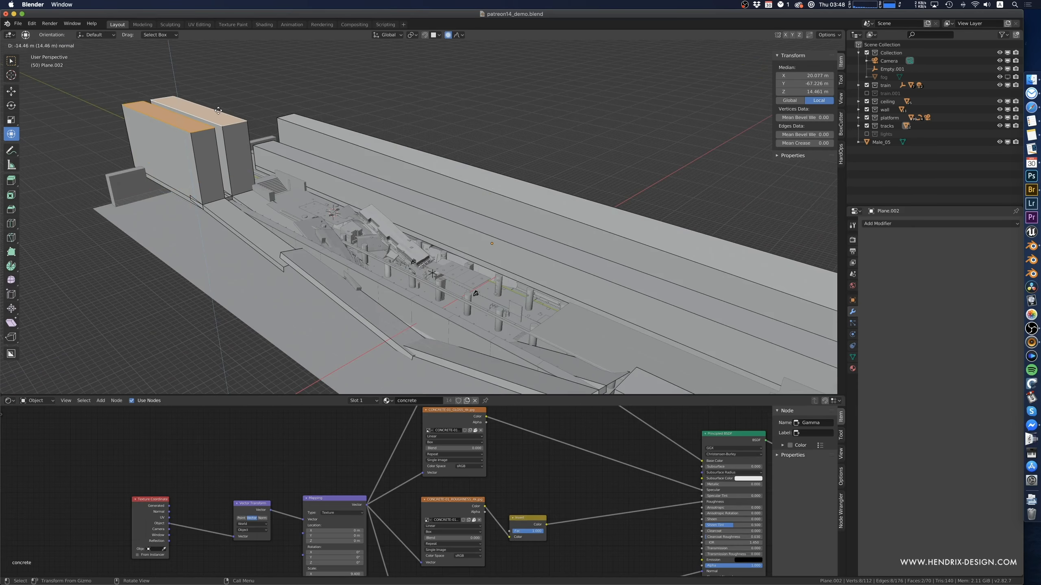
pyautogui.click(221, 110)
pyautogui.moveTo(222, 111); pyautogui.dragTo(319, 106, button='middle')
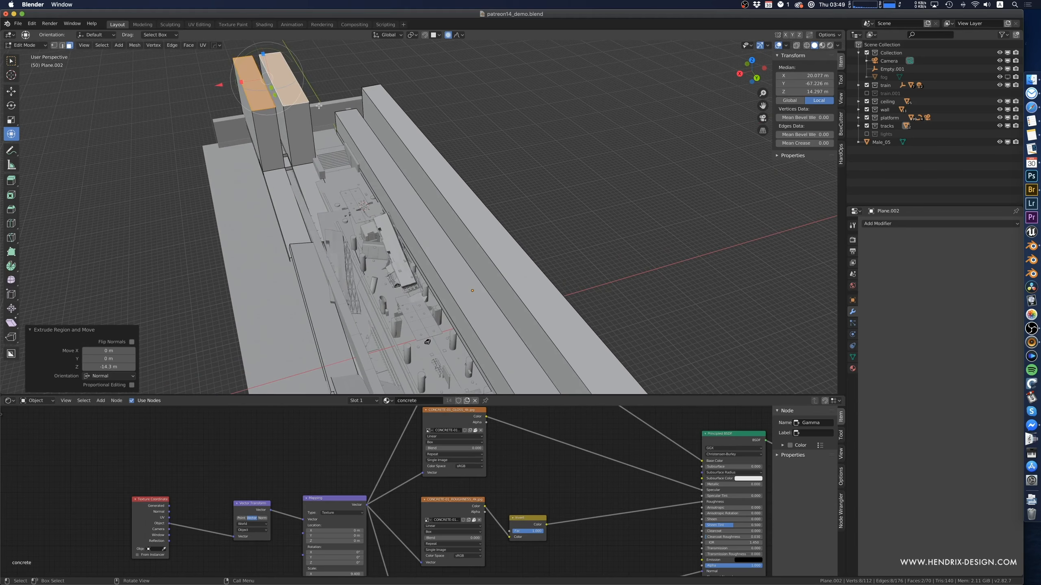
pyautogui.press('Tab')
# - Edit the concrete wall closing the far end of the tunnel and extrude its top face 14.9 m upward
pyautogui.click(325, 109)
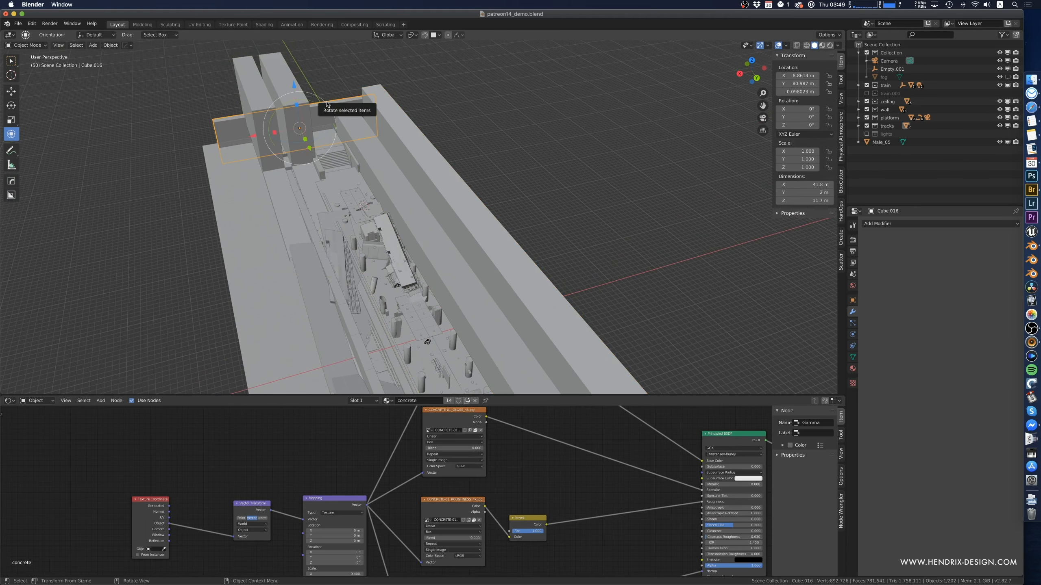
pyautogui.press('Tab')
pyautogui.click(324, 103)
pyautogui.press('e')
pyautogui.click(335, 64)
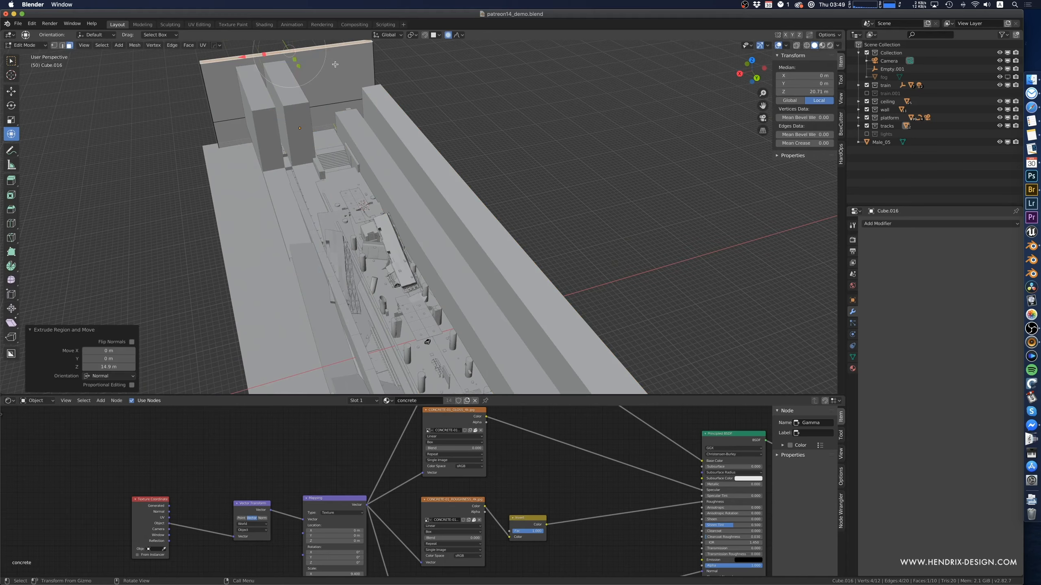
# - Extrude one side of the end wall 1.68 m outward, then extrude its inward-facing faces along the tracks into a long side wall
pyautogui.moveTo(335, 64); pyautogui.dragTo(366, 82, button='middle')
pyautogui.click(72, 218)
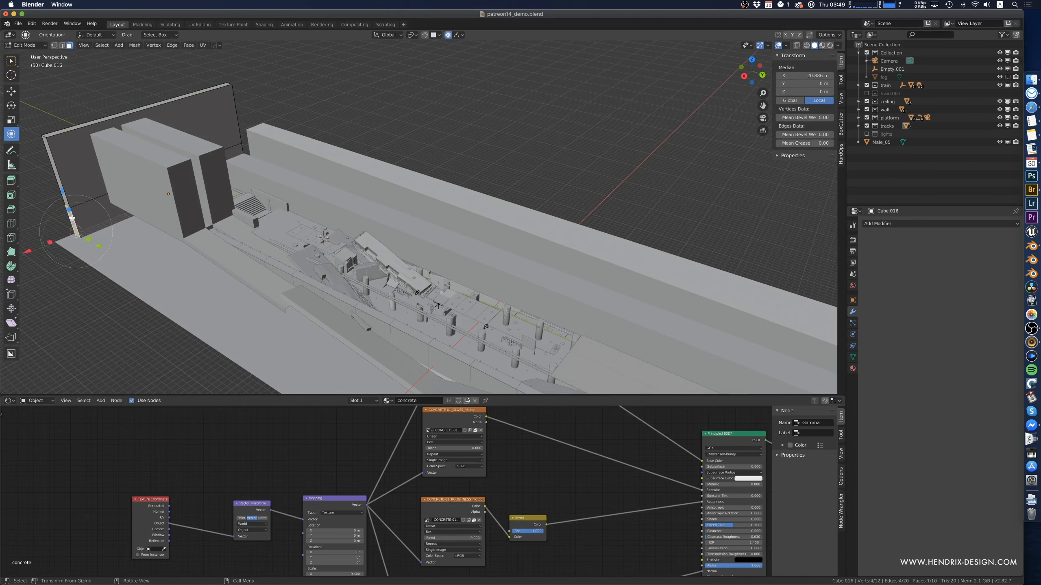
pyautogui.hotkey('ctrl', 'r')
pyautogui.click(64, 192)
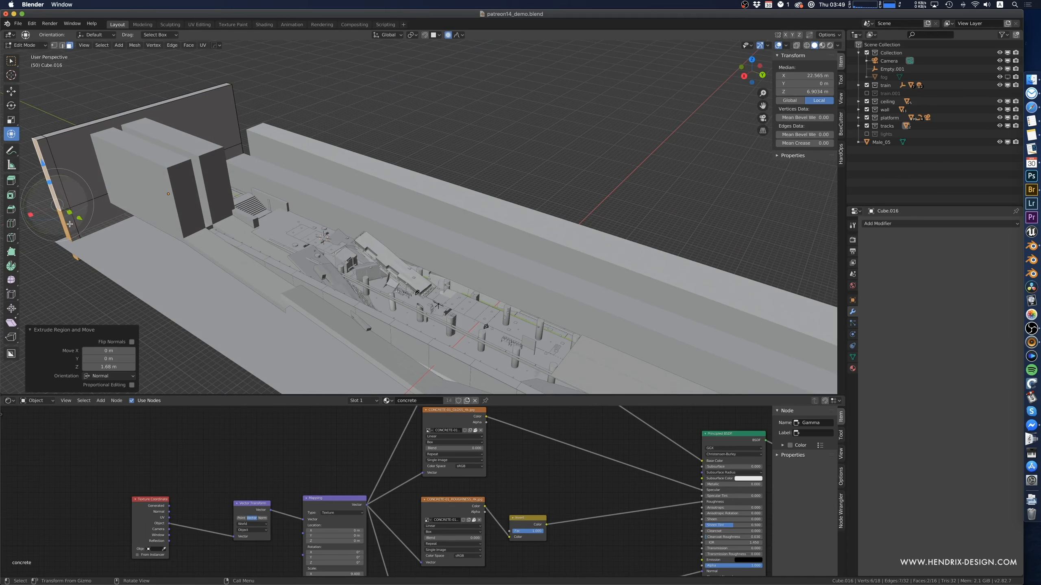
pyautogui.click(62, 191)
pyautogui.press('e')
pyautogui.click(279, 229)
# - Extrude the end wall's opposite side outward, then extrude its inward-facing faces about 56 m along the tracks into a matching side wall
pyautogui.moveTo(278, 230); pyautogui.dragTo(397, 177, button='middle')
pyautogui.keyDown('ctrl'); pyautogui.hscroll(5, 539, 156); pyautogui.keyUp('ctrl')
pyautogui.click(527, 175)
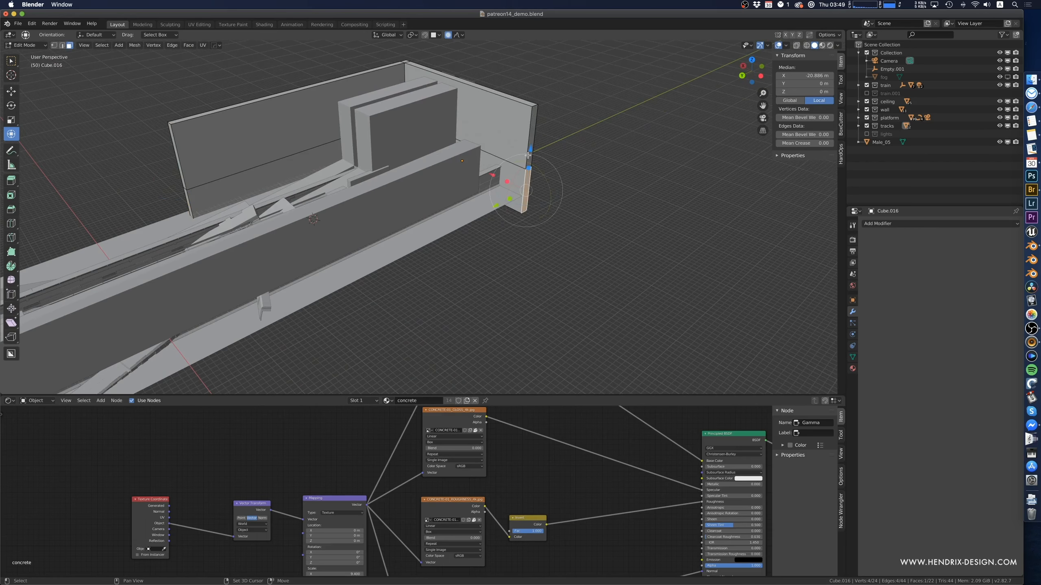
pyautogui.press('e')
pyautogui.click(533, 168)
pyautogui.click(535, 163)
pyautogui.press('e')
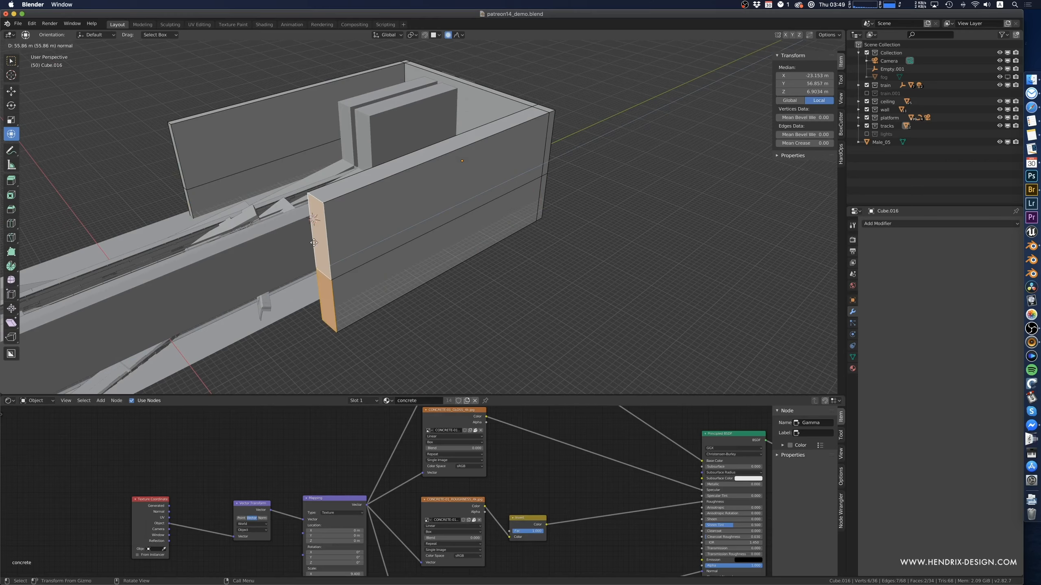
pyautogui.click(303, 193)
pyautogui.moveTo(304, 193); pyautogui.dragTo(166, 206, button='middle')
pyautogui.press('Tab')
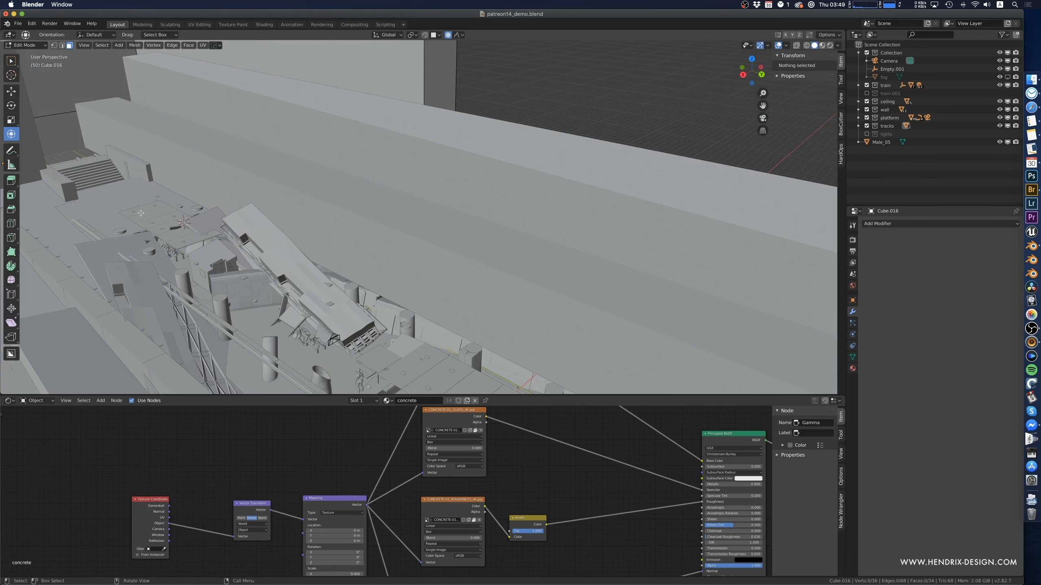
# - Edit the ceiling panel mesh near the stairs and extrude its selected tile faces upward into tall blocks, then leave Edit Mode
pyautogui.click(134, 214)
pyautogui.press('Tab')
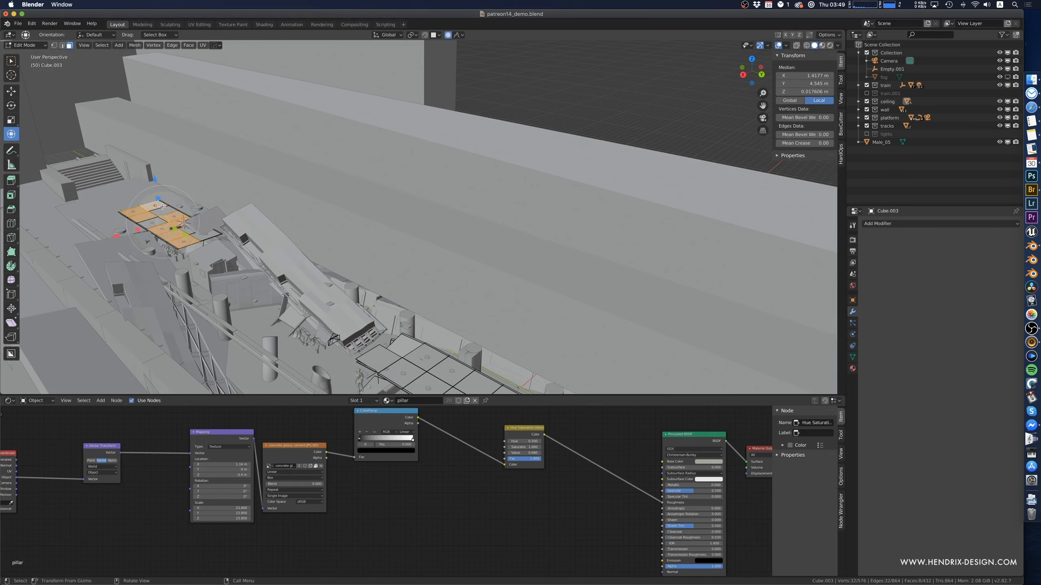
pyautogui.press('e')
pyautogui.click(160, 148)
pyautogui.moveTo(159, 148); pyautogui.dragTo(262, 181, button='middle')
pyautogui.press('Tab')
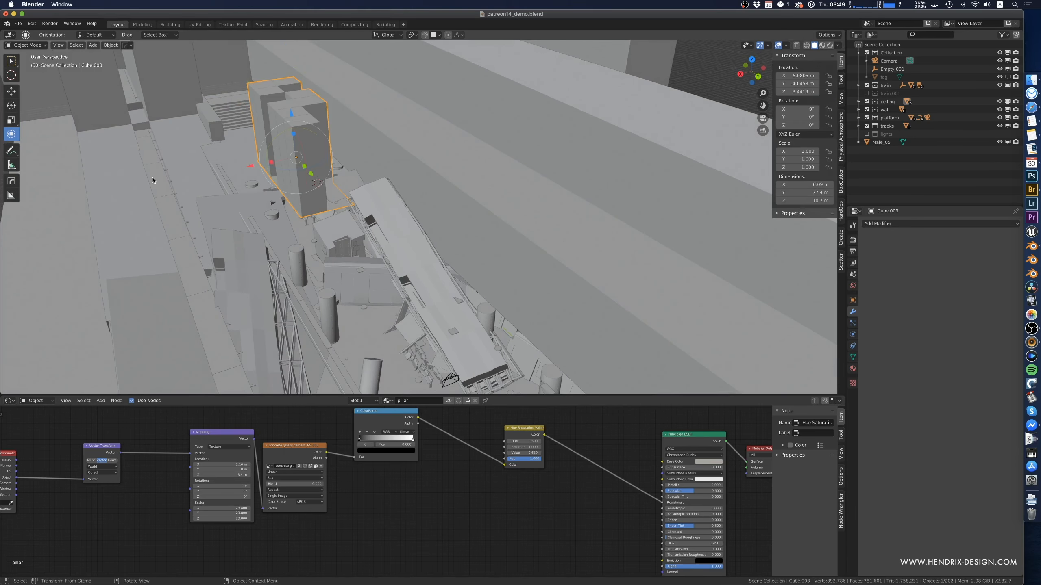
# - In the concrete strips mesh, select the linked tall blocks at the far end and duplicate them 27.6 m along Y
pyautogui.click(152, 177)
pyautogui.moveTo(152, 178); pyautogui.dragTo(251, 200, button='middle')
pyautogui.press('Tab')
pyautogui.click(260, 120)
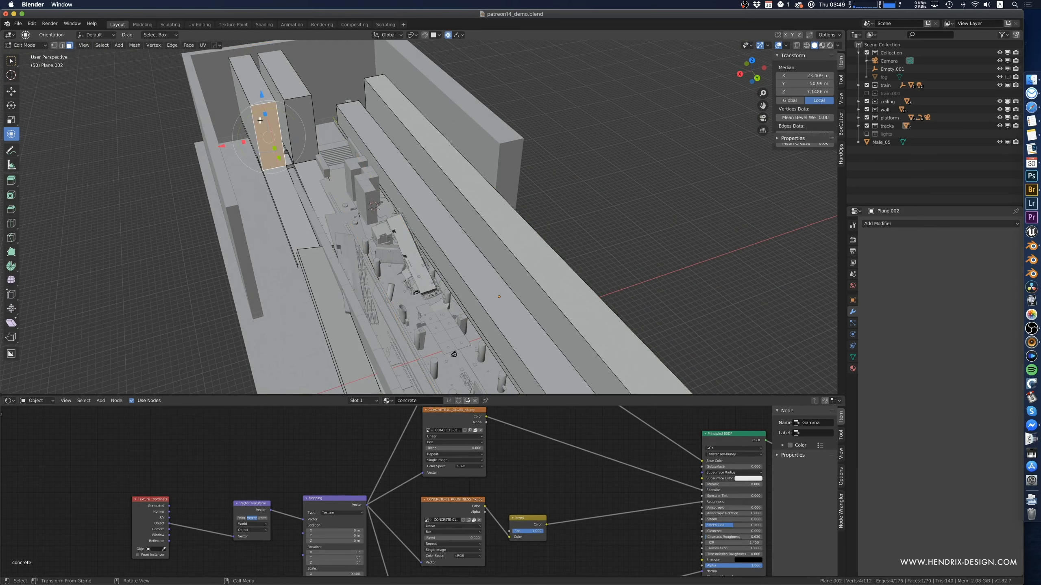
pyautogui.hotkey('ctrl', 'l')
pyautogui.moveTo(260, 121); pyautogui.dragTo(279, 140, button='middle')
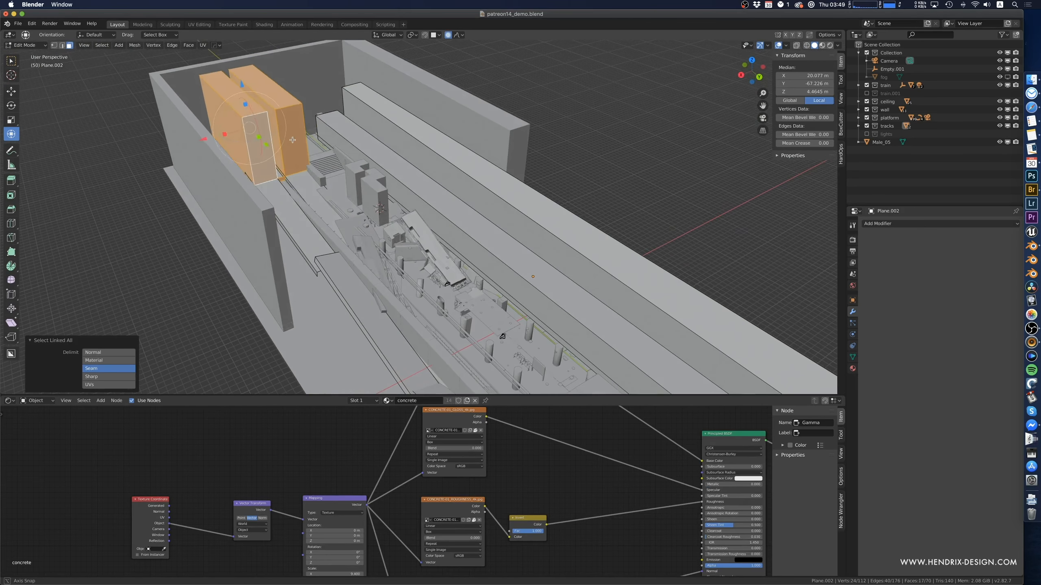
pyautogui.hotkey('shift', 'd')
pyautogui.press('y')
pyautogui.click(340, 197)
# - Scale the duplicated blocks by 1.742 along X, then shrink them along Y by 0.452 and again by 0.371 without proportional editing
pyautogui.press('s')
pyautogui.press('x')
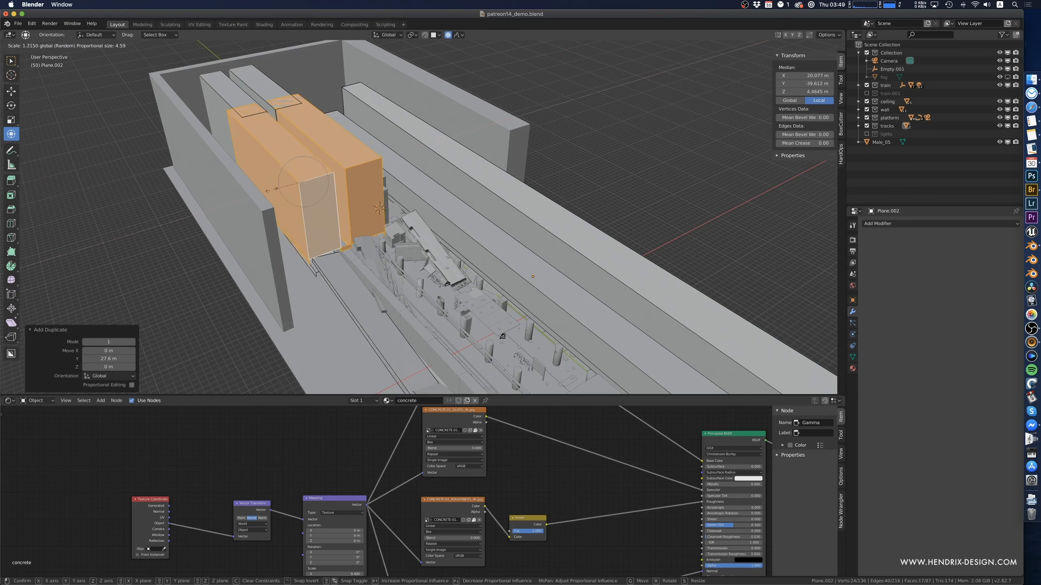
pyautogui.click(309, 209)
pyautogui.press('s')
pyautogui.press('y')
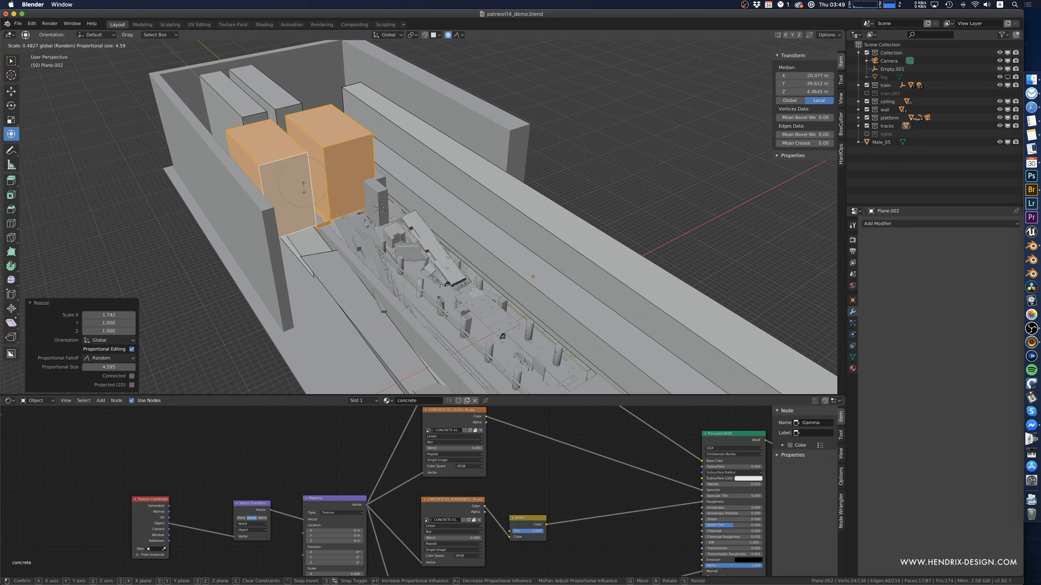
pyautogui.click(308, 186)
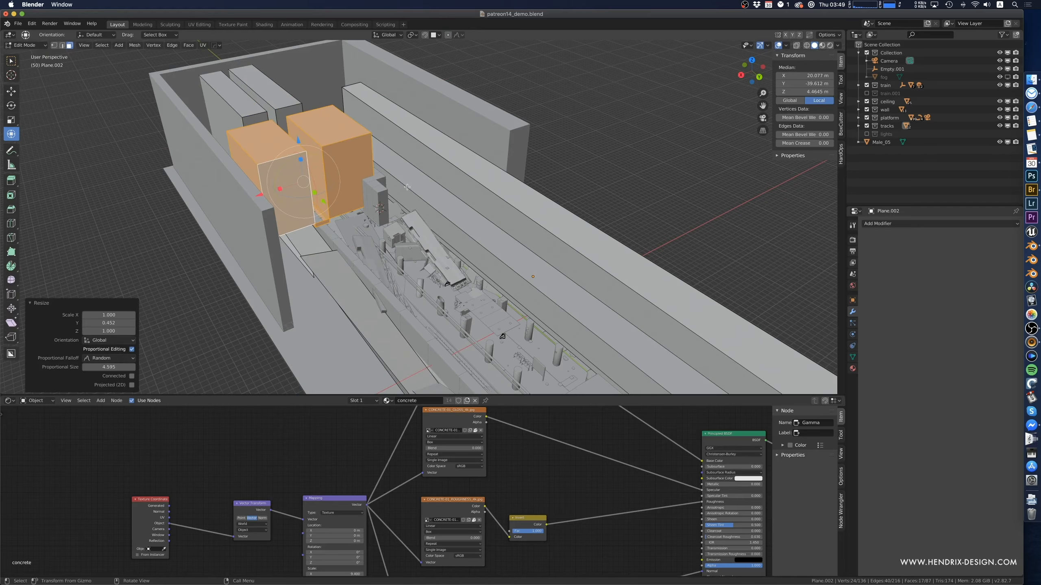
pyautogui.press('s')
pyautogui.press('y')
pyautogui.click(311, 191)
# - Move the resized blocks 1.82 m along X and -3.16 m along Y, and return to the camera view
pyautogui.moveTo(311, 191); pyautogui.dragTo(309, 159, button='middle')
pyautogui.press('g')
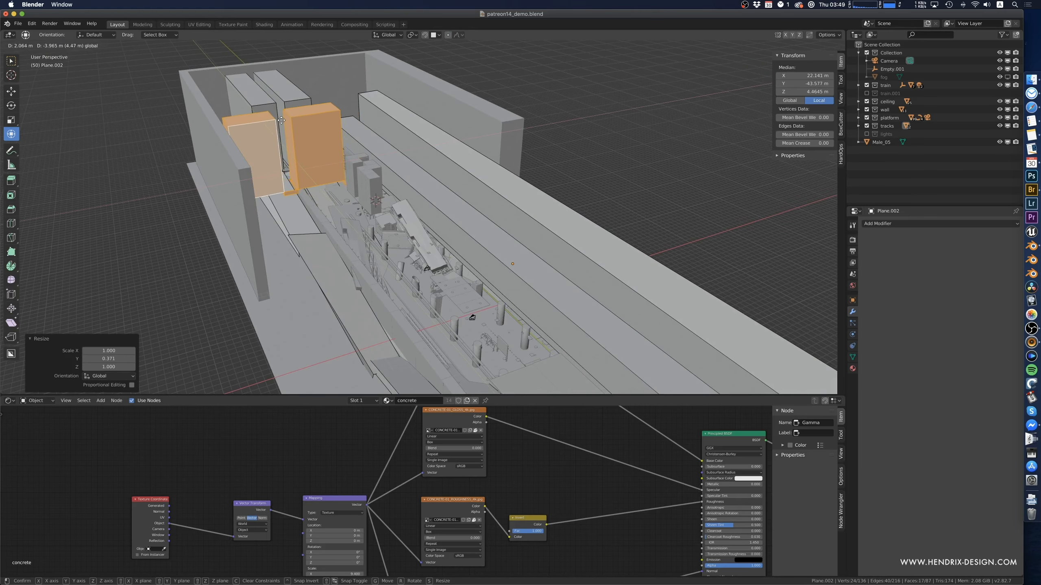
pyautogui.click(283, 123)
pyautogui.press('KP_0')
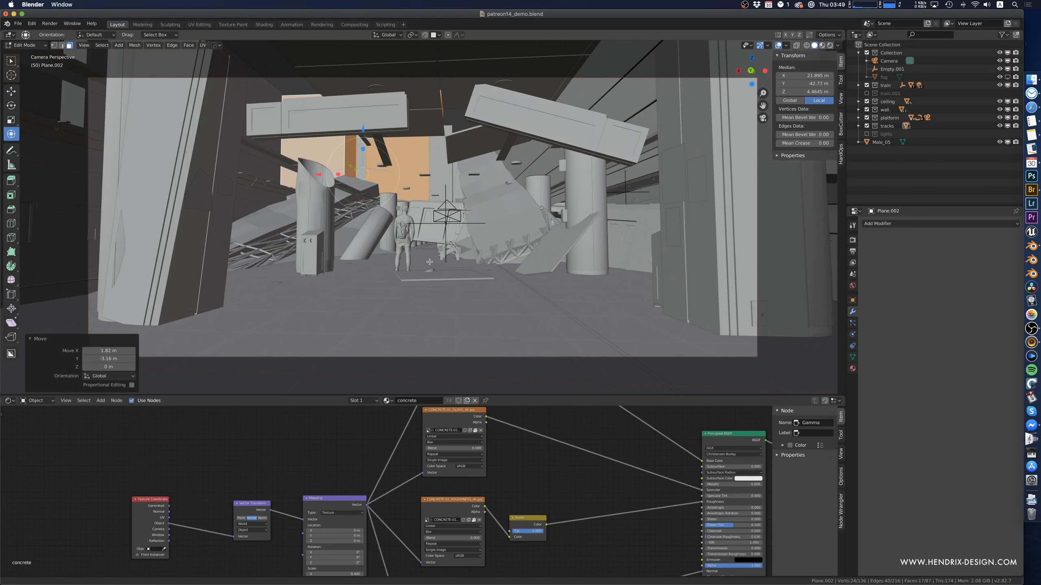
# - Leave Edit Mode and examine the destroyed station from the tracks, the platform and around the standing male figure
pyautogui.moveTo(429, 261); pyautogui.dragTo(487, 269, button='middle')
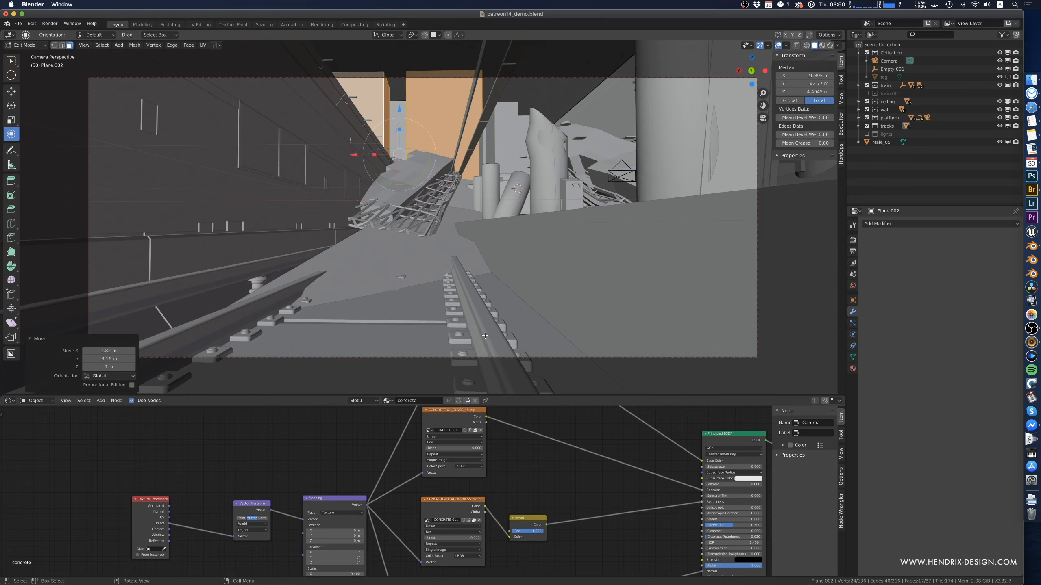
pyautogui.keyDown('ctrl'); pyautogui.moveTo(463, 242); pyautogui.dragTo(434, 263, button='middle'); pyautogui.keyUp('ctrl')
pyautogui.keyDown('shift'); pyautogui.moveTo(513, 272); pyautogui.dragTo(465, 264, button='middle'); pyautogui.keyUp('shift')
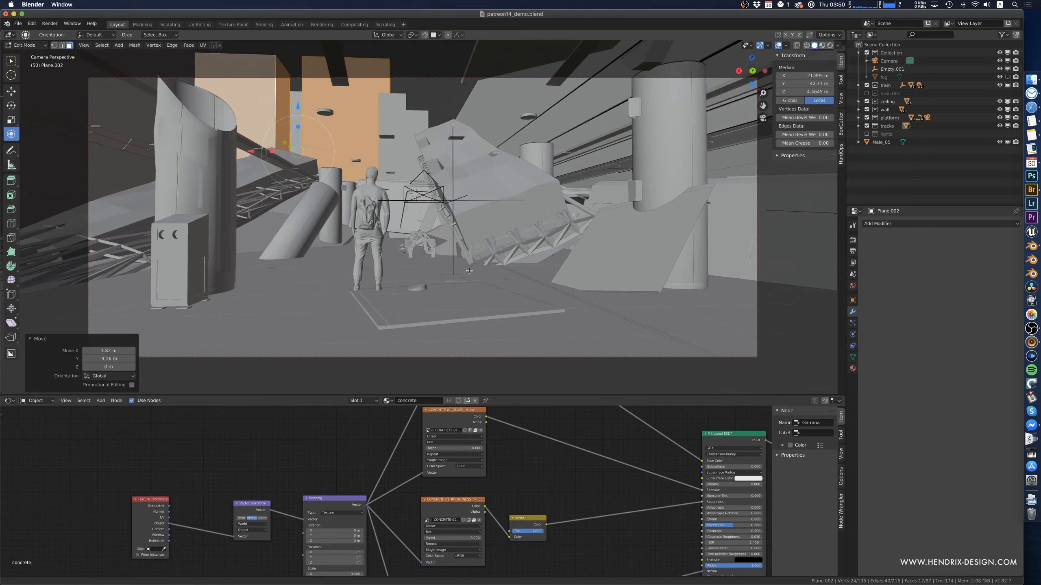
pyautogui.scroll(1, 465, 263)
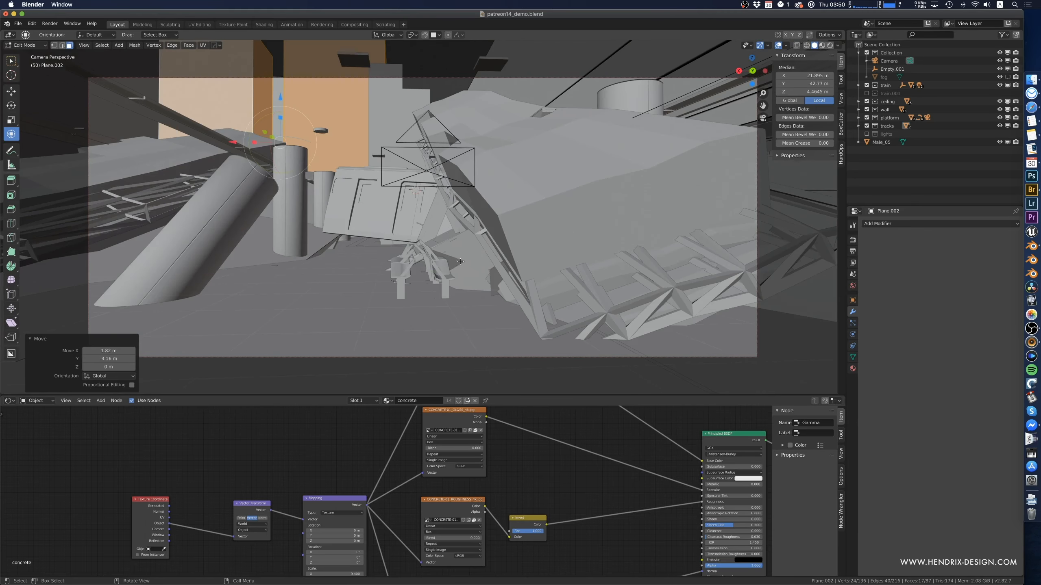
pyautogui.scroll(-2, 460, 262)
pyautogui.press('Tab')
pyautogui.click(373, 235)
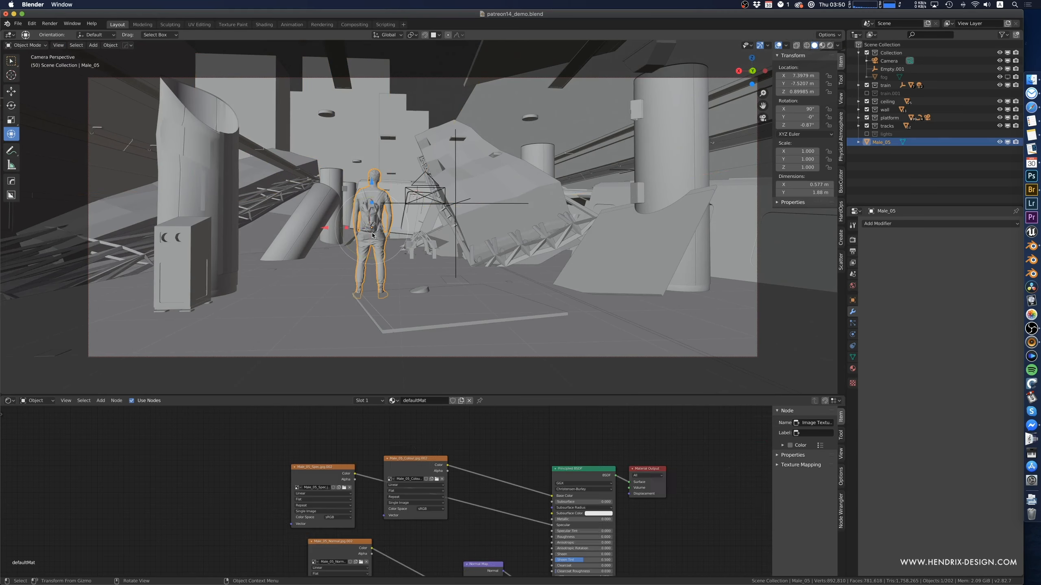
pyautogui.moveTo(372, 236); pyautogui.dragTo(549, 266, button='middle')
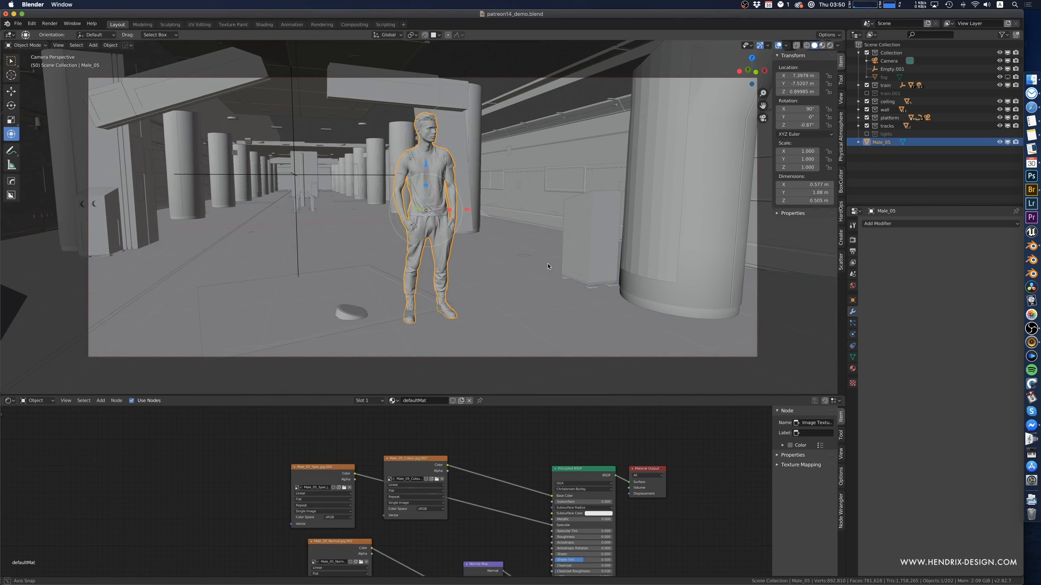
pyautogui.moveTo(548, 267); pyautogui.dragTo(432, 286, button='middle')
pyautogui.scroll(-3, 447, 272)
pyautogui.scroll(-3, 455, 300)
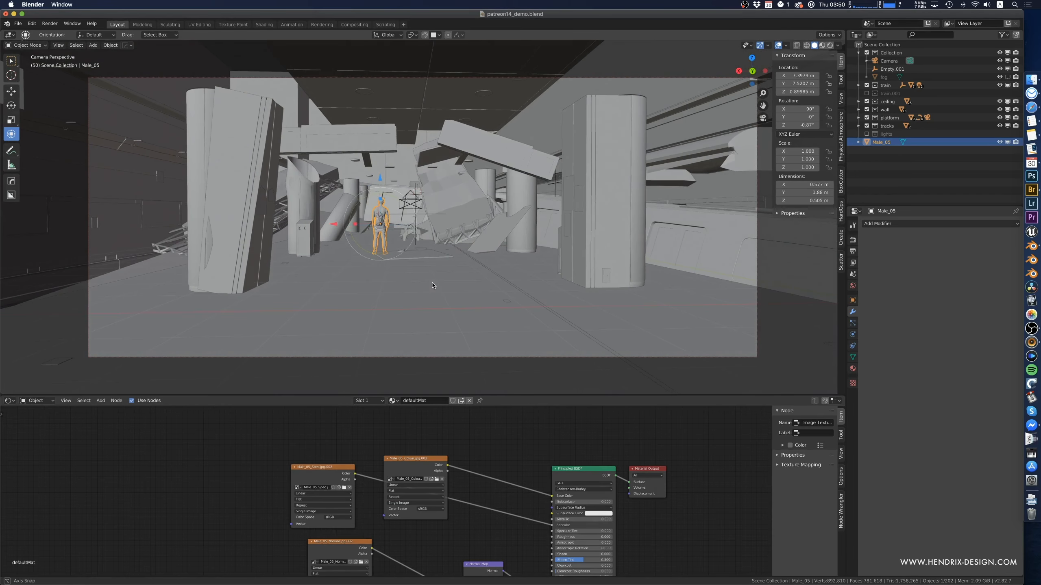
pyautogui.scroll(3, 426, 303)
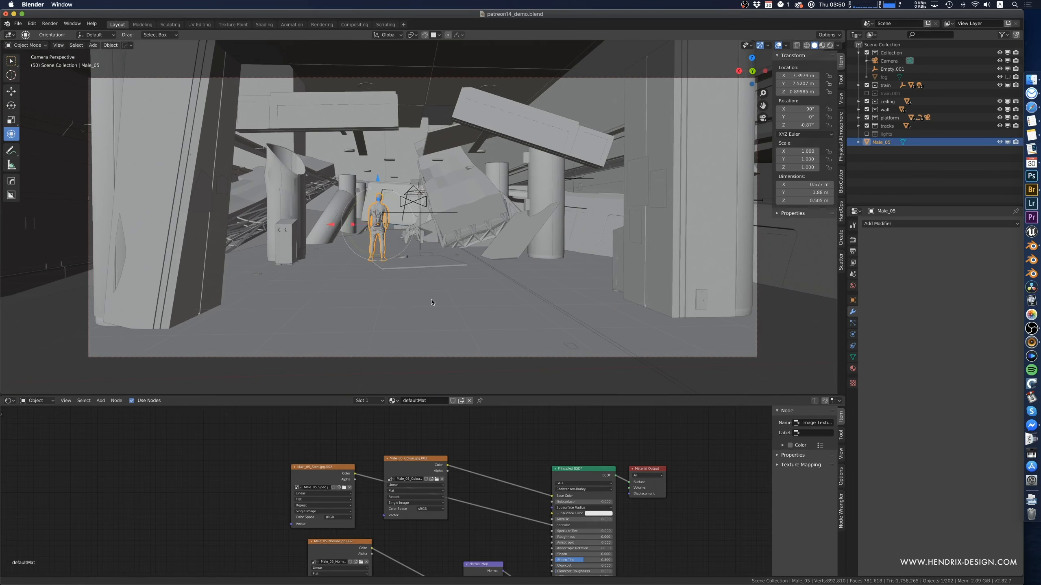
# - Edit the collapsed ceiling slab behind the male figure and extrude the faces along its side edge 1.75 m along their normal
pyautogui.click(472, 197)
pyautogui.press('Tab')
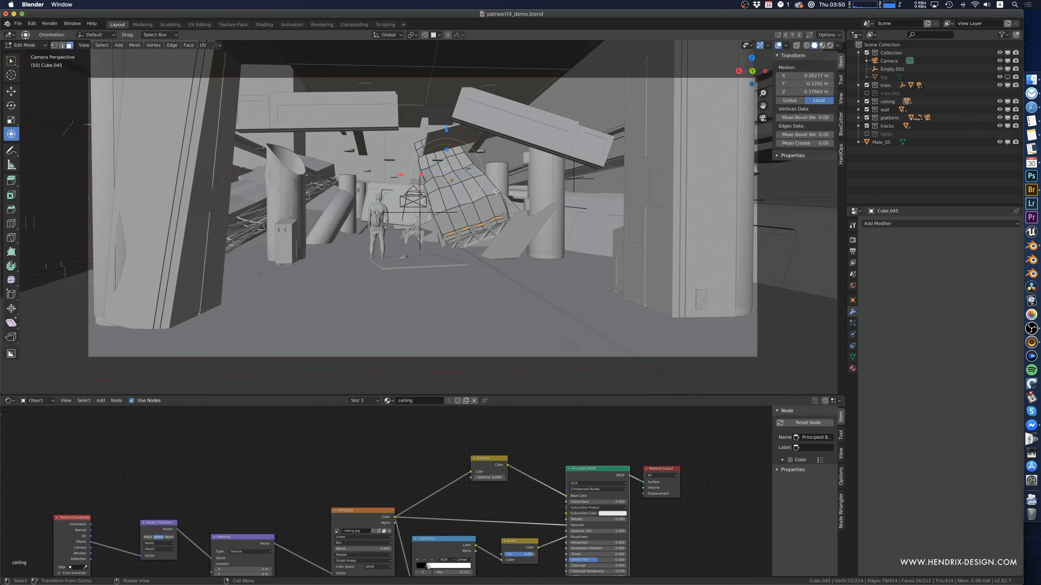
pyautogui.moveTo(497, 192); pyautogui.dragTo(594, 203, button='middle')
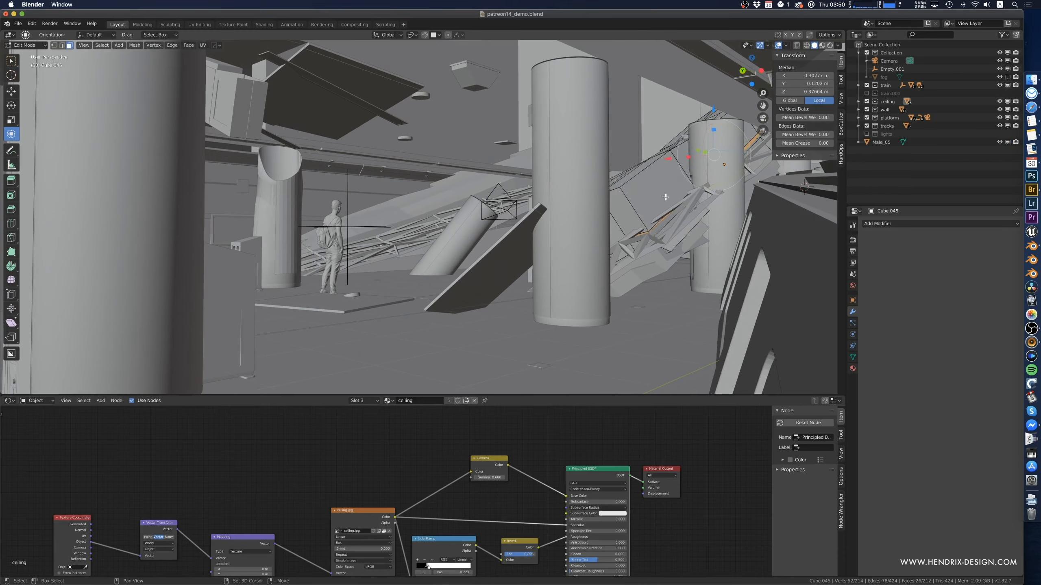
pyautogui.click(656, 189)
pyautogui.keyDown('shift'); pyautogui.click(681, 160); pyautogui.keyUp('shift')
pyautogui.keyDown('shift'); pyautogui.click(741, 133); pyautogui.keyUp('shift')
pyautogui.moveTo(706, 167); pyautogui.dragTo(435, 70, button='middle')
pyautogui.keyDown('shift'); pyautogui.click(437, 88); pyautogui.keyUp('shift')
pyautogui.press('e')
pyautogui.click(507, 135)
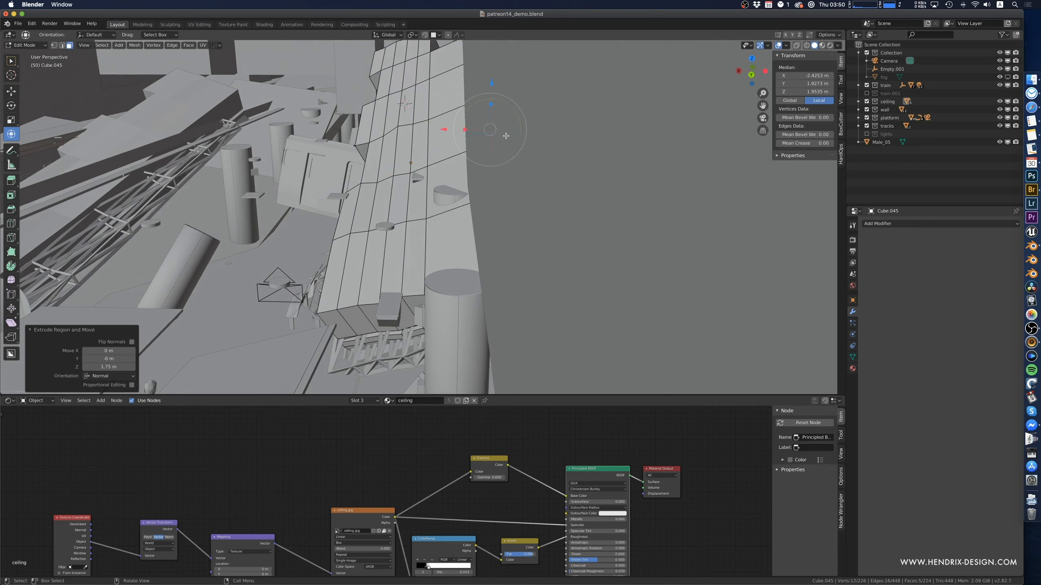
# - Lower two adjacent faces near the collapsed slab's lower end along Z, then leave Edit Mode and return to the camera view
pyautogui.moveTo(507, 135); pyautogui.dragTo(379, 270, button='middle')
pyautogui.click(379, 270)
pyautogui.keyDown('shift'); pyautogui.click(361, 280); pyautogui.keyUp('shift')
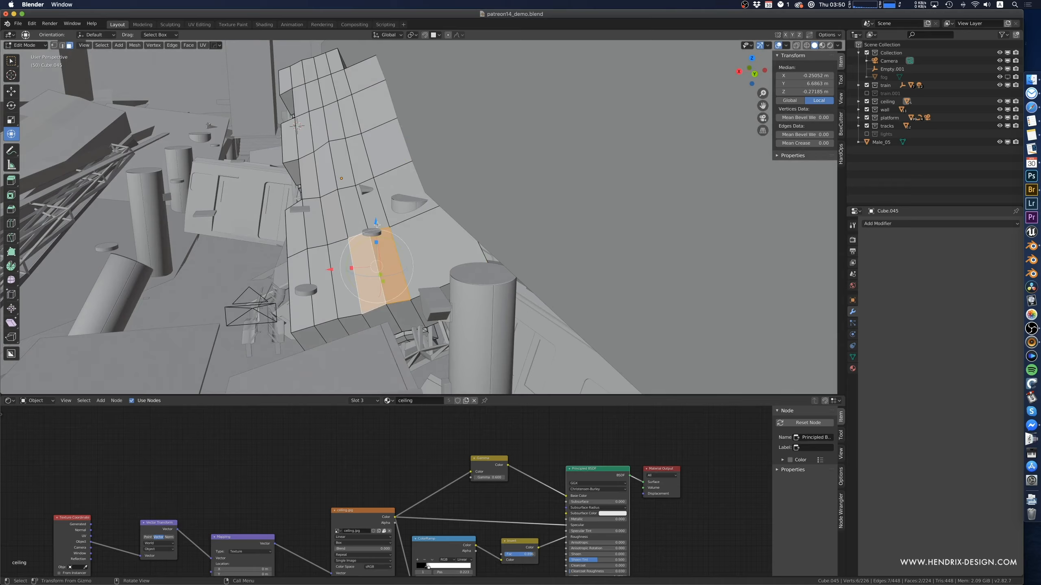
pyautogui.moveTo(376, 224); pyautogui.dragTo(377, 263)
pyautogui.moveTo(377, 264); pyautogui.dragTo(439, 275, button='middle')
pyautogui.press('KP_0')
pyautogui.press('Tab')
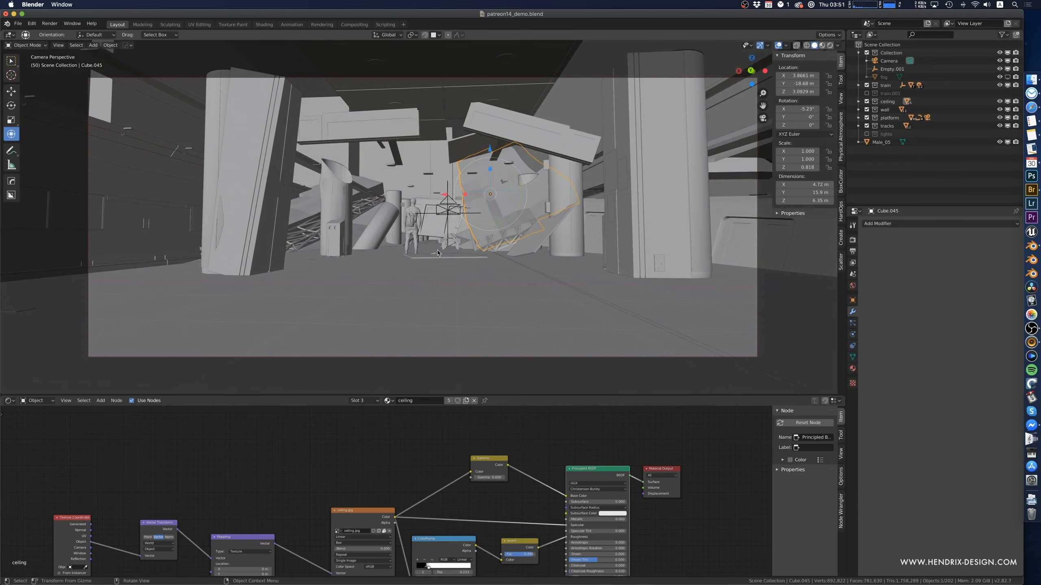
# - Lower the mirrored row of round ceiling fixtures about 3.8 m along Z
pyautogui.click(427, 205)
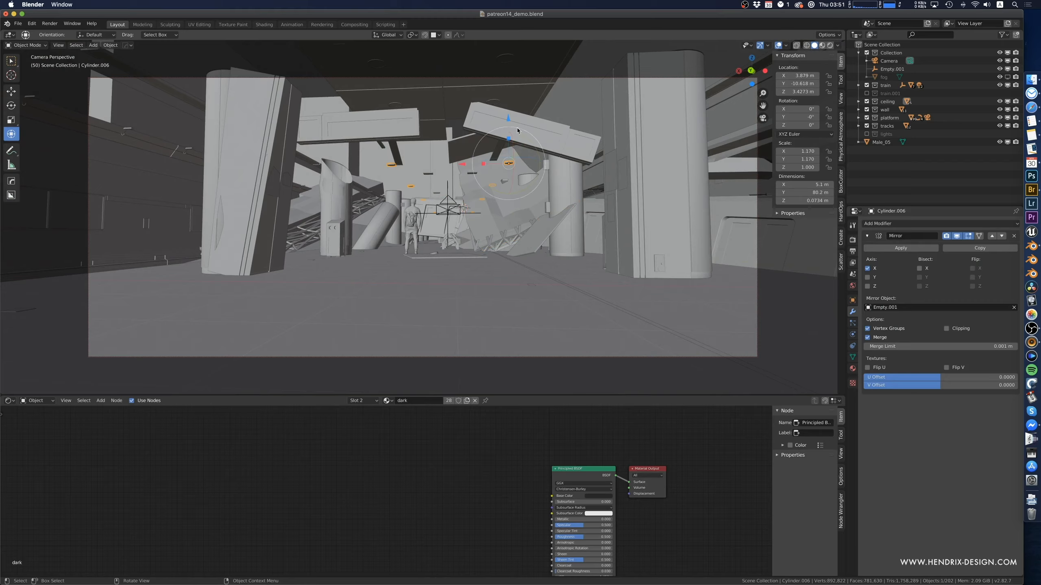
pyautogui.moveTo(508, 119); pyautogui.dragTo(515, 153)
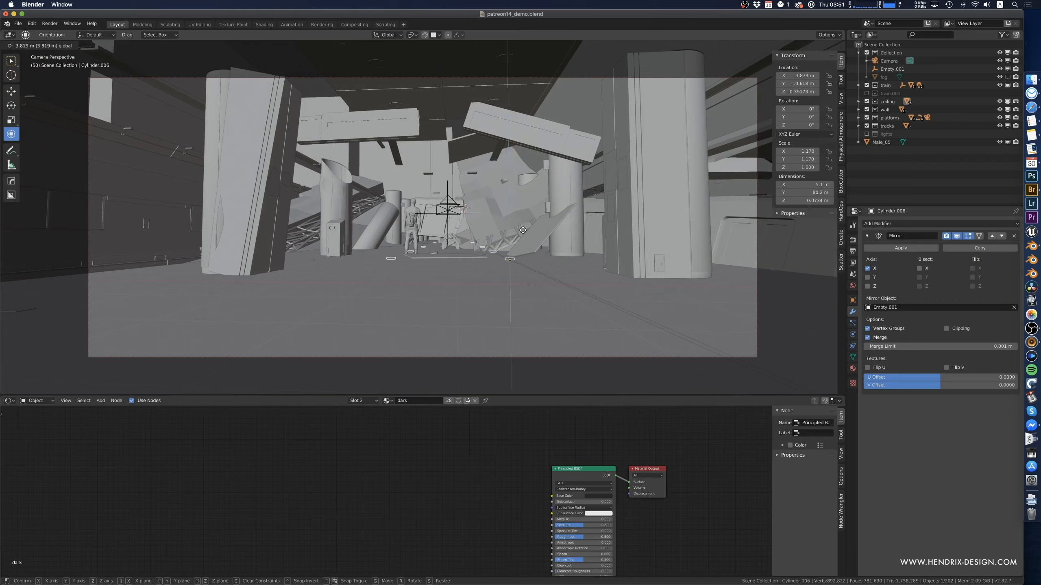
pyautogui.moveTo(523, 234); pyautogui.dragTo(517, 237)
# - Apply the Mirror modifier to the square ceiling vents and lower them 3.62 m along Z
pyautogui.click(426, 184)
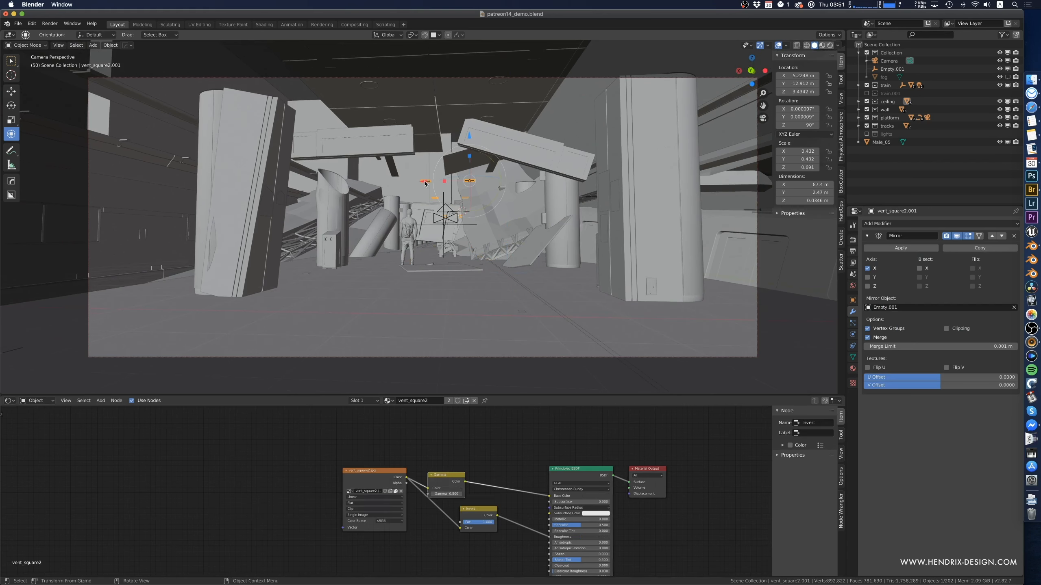
pyautogui.click(901, 248)
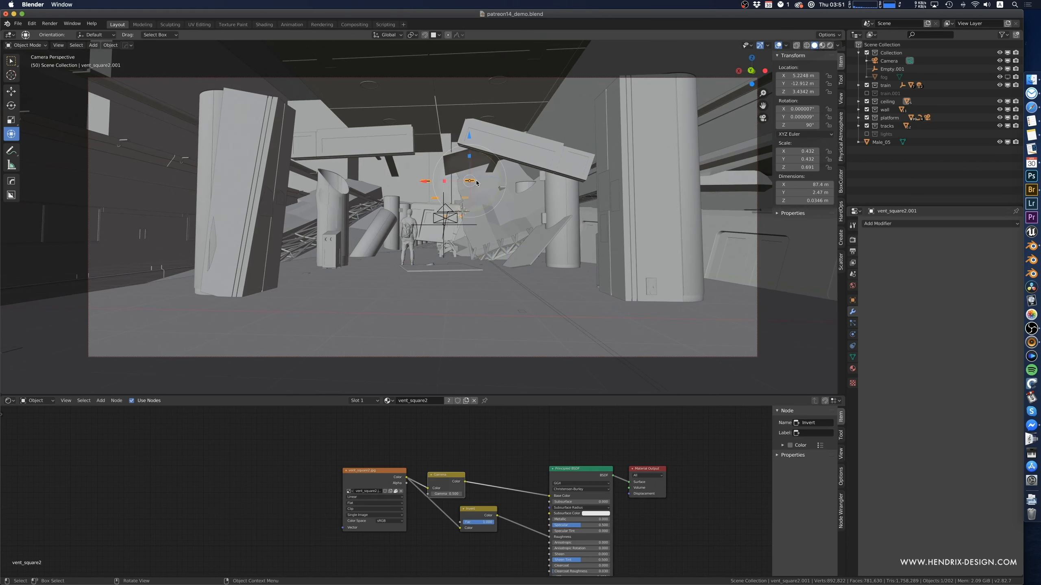
pyautogui.moveTo(461, 139); pyautogui.dragTo(472, 168)
pyautogui.moveTo(480, 211); pyautogui.dragTo(481, 213)
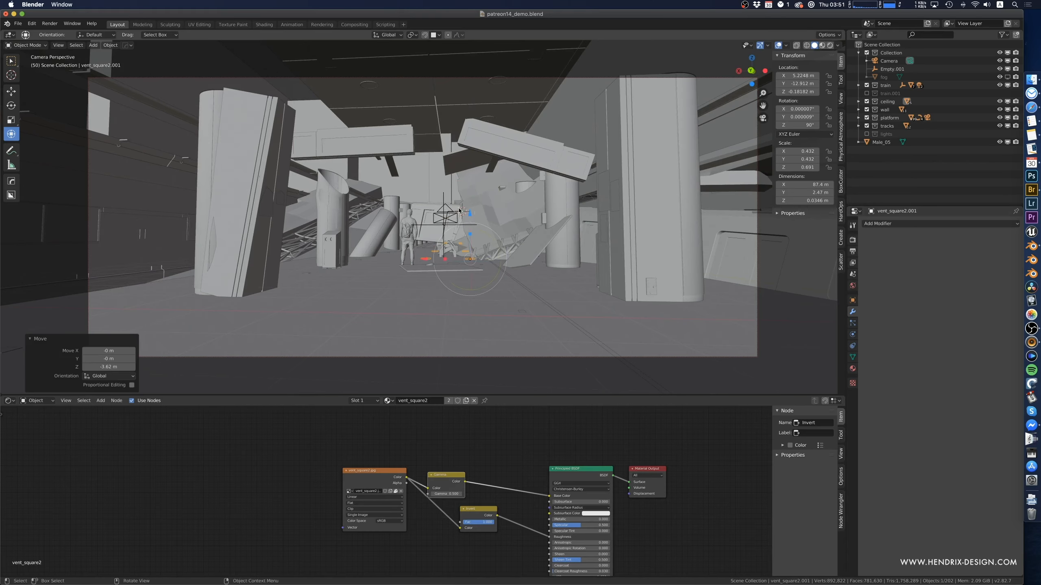
pyautogui.moveTo(439, 228)
pyautogui.mouseDown(button='middle')
pyautogui.moveTo(465, 213)
pyautogui.moveTo(451, 223)
pyautogui.mouseUp(button='middle')
pyautogui.scroll(2, 445, 221)
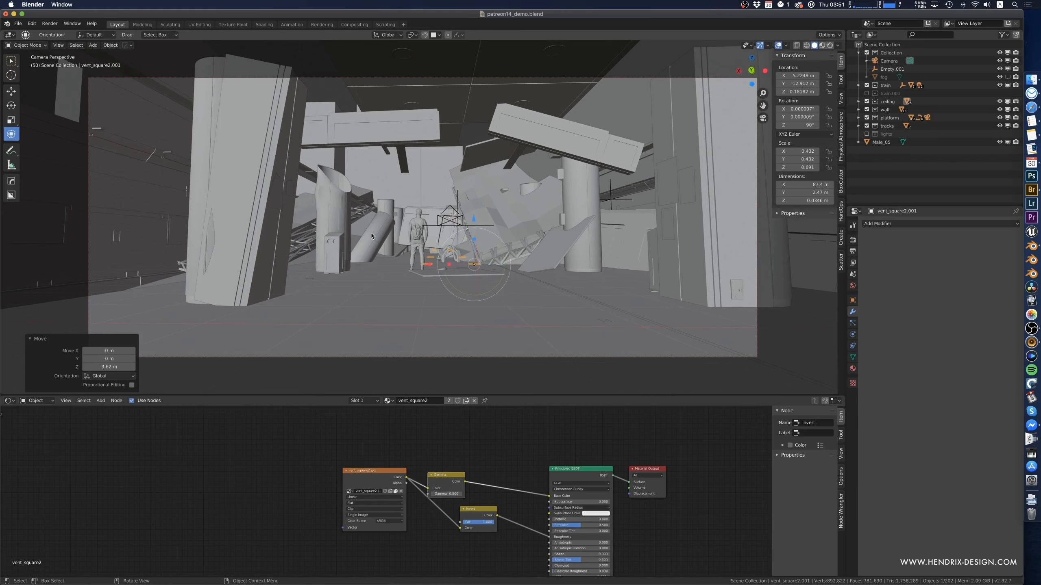
# - Move the standing male figure 0.243 m along X and 4 m along Y, closer to the camera
pyautogui.click(420, 235)
pyautogui.scroll(1, 422, 226)
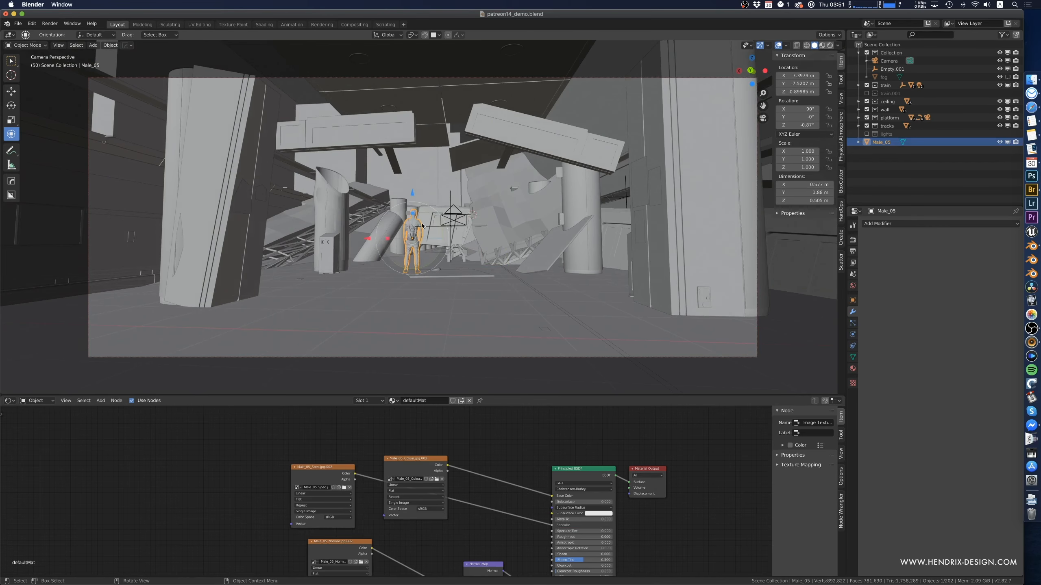
pyautogui.press('g')
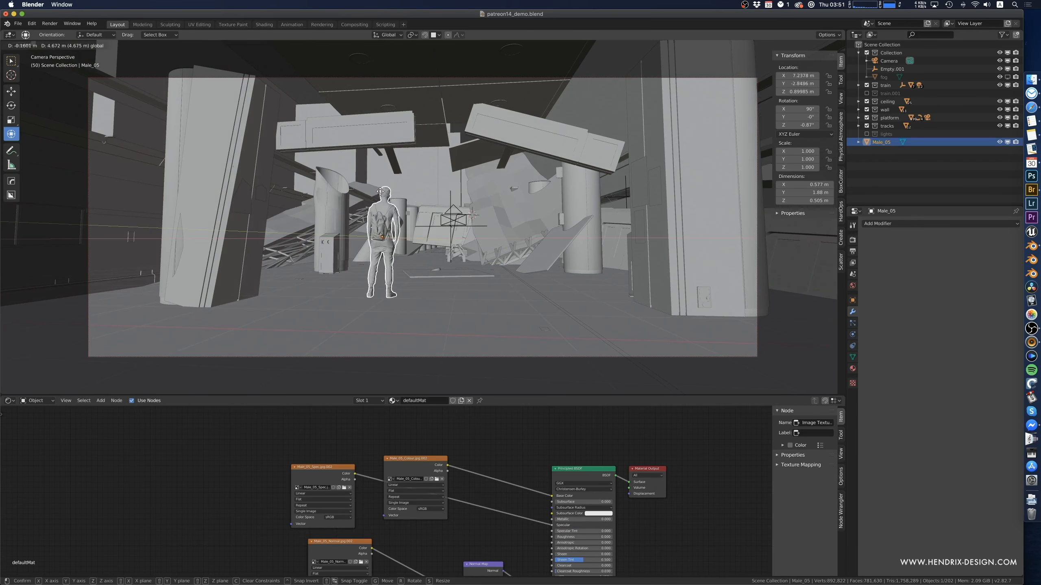
pyautogui.click(333, 281)
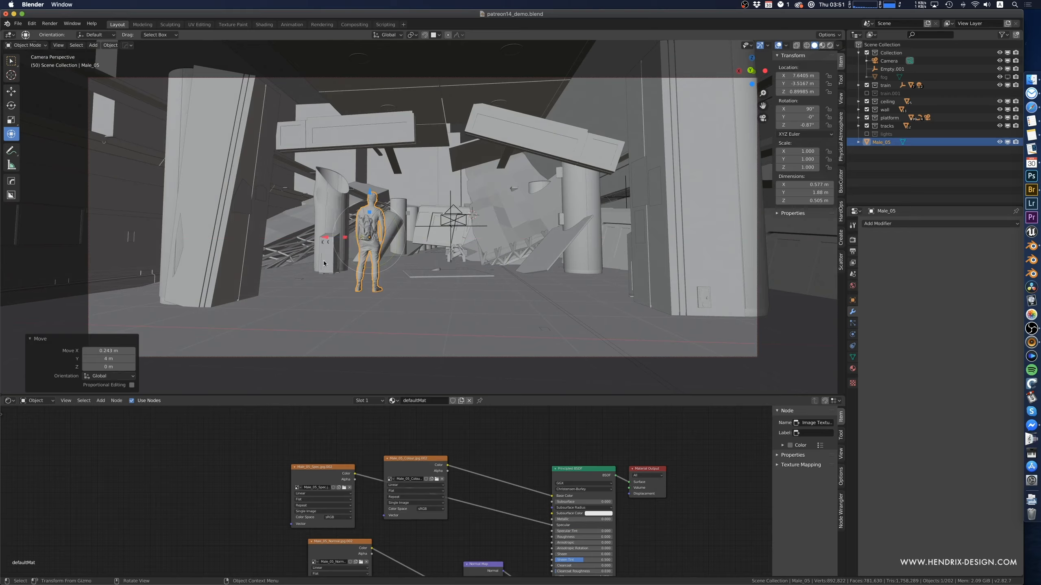
# - Rotate the recycling bin by the broken pillar about 94° around X so it lies on its side
pyautogui.click(323, 263)
pyautogui.press('r')
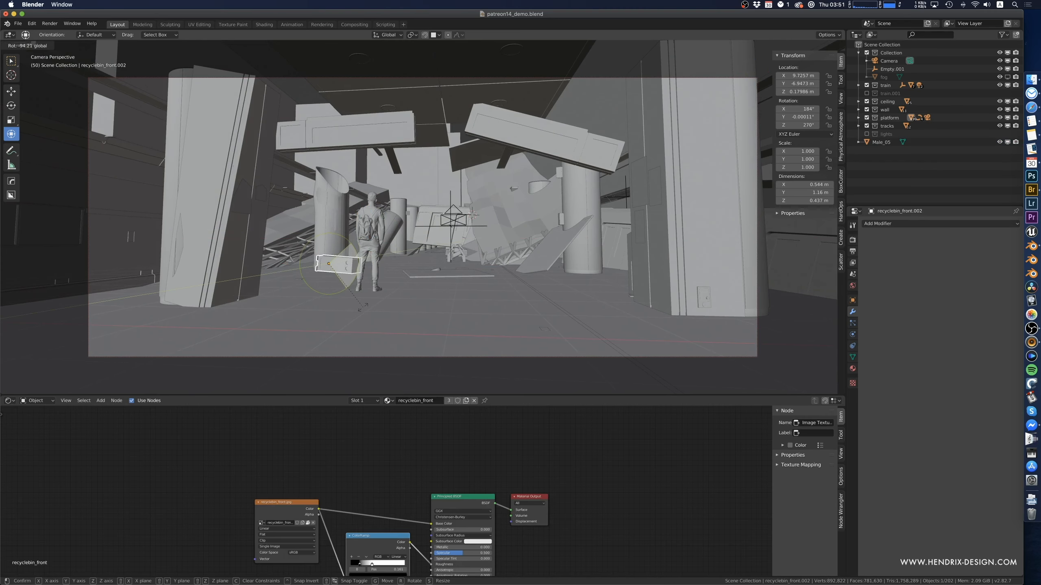
pyautogui.click(362, 307)
pyautogui.moveTo(326, 215); pyautogui.dragTo(326, 218)
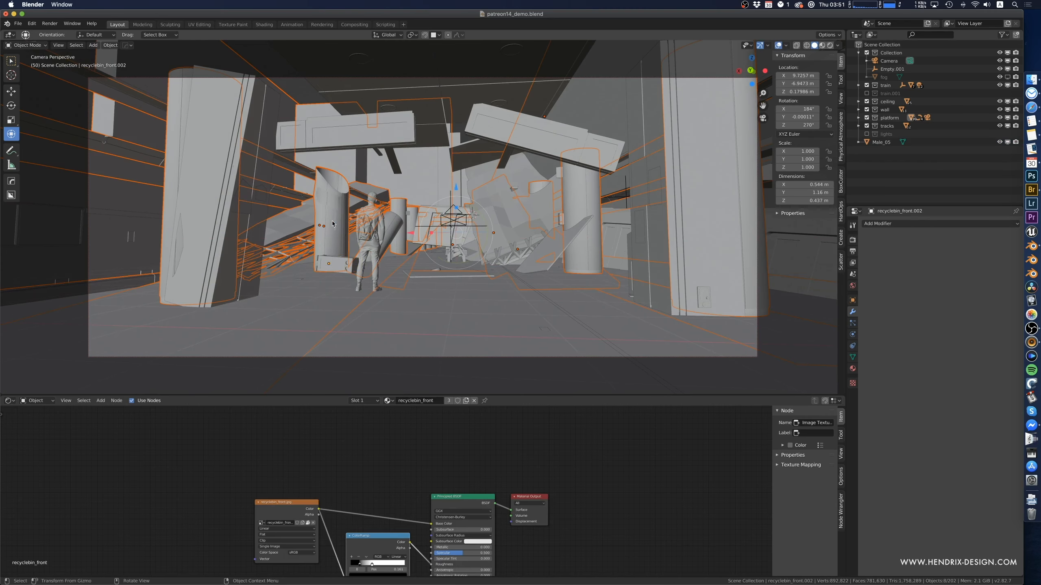
# - Move the toppled recycling bin -0.239 m along X and 6.1 m along Y, beside the large foreground pillar
pyautogui.click(343, 266)
pyautogui.press('g')
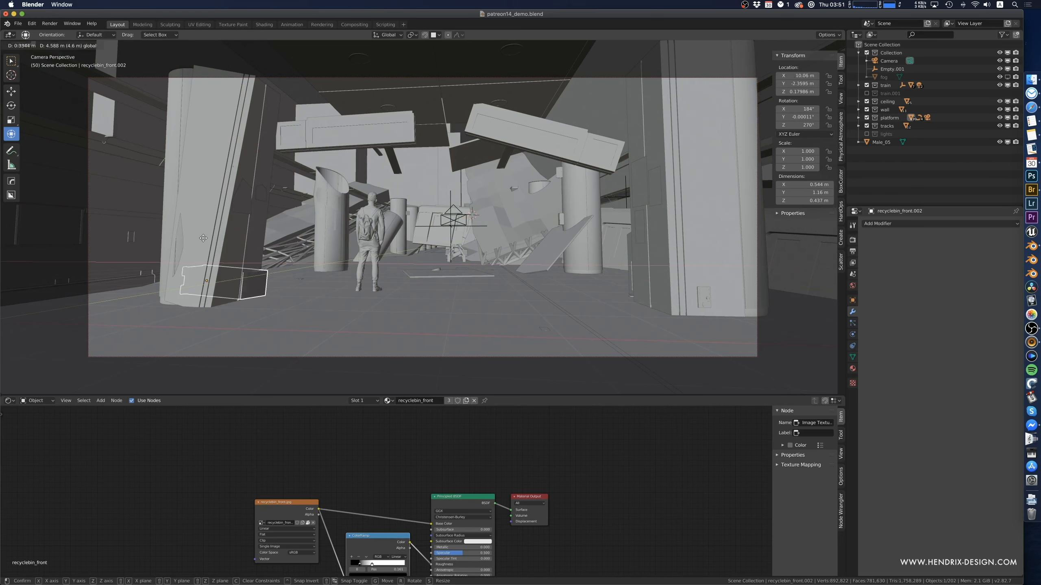
pyautogui.click(163, 252)
pyautogui.moveTo(426, 289); pyautogui.dragTo(441, 292, button='middle')
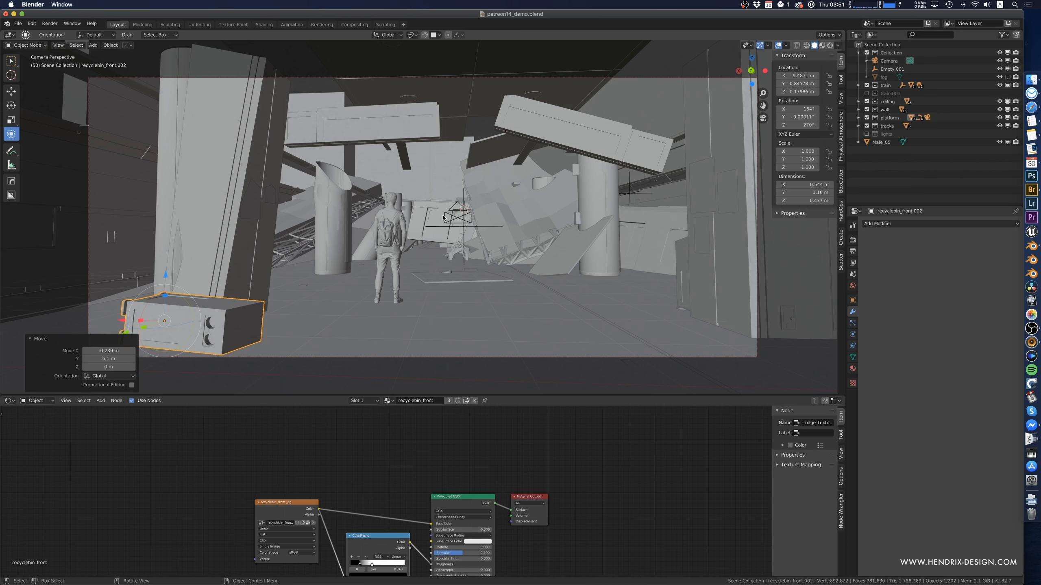
pyautogui.keyDown('shift'); pyautogui.moveTo(432, 223); pyautogui.dragTo(426, 215, button='middle'); pyautogui.keyUp('shift')
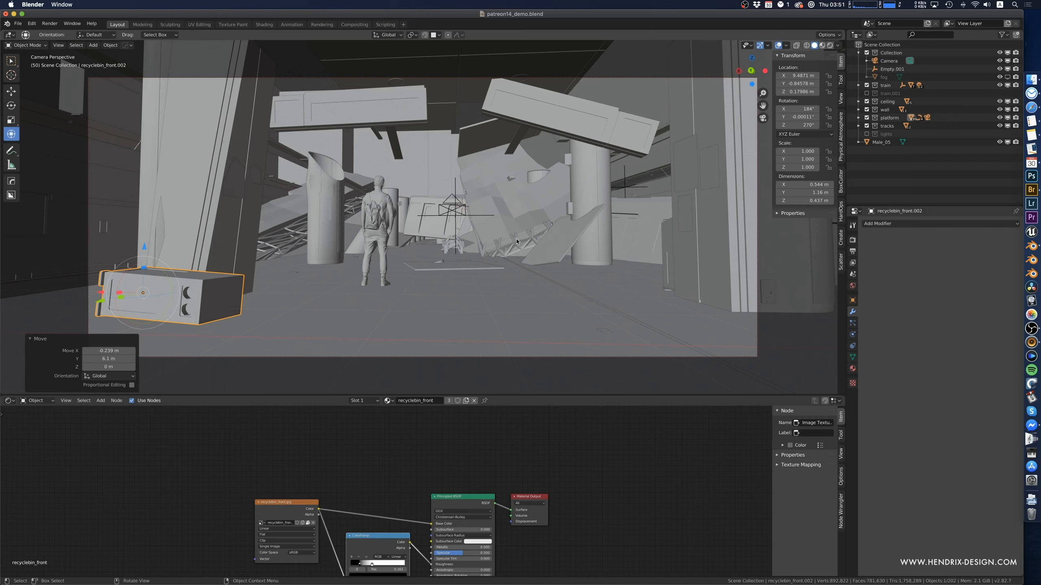
# - Bevel several lengthwise edge loops of the collapsed ceiling slab right of the figure with an offset of 0.0371 m
pyautogui.click(498, 231)
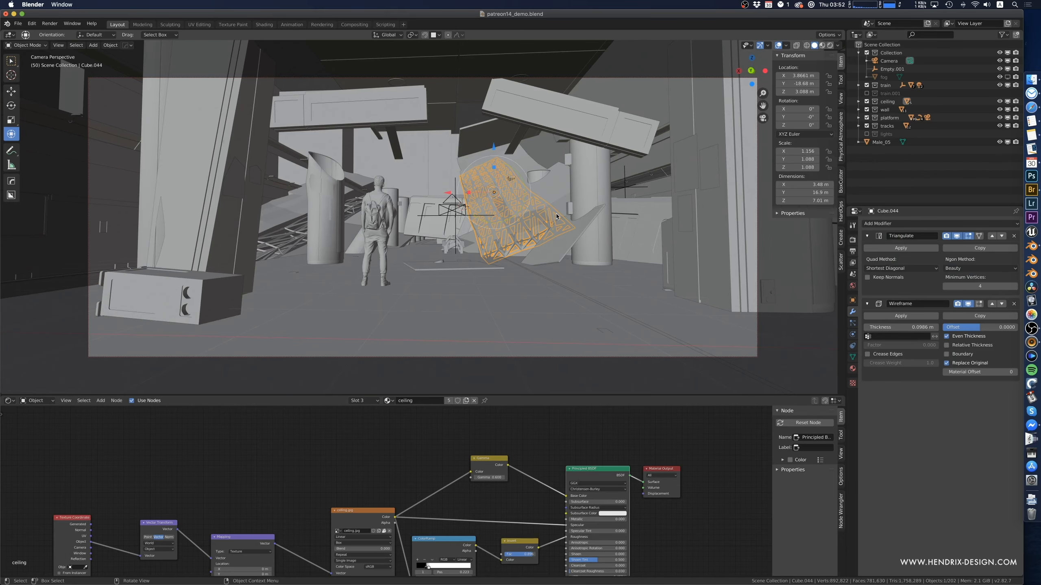
pyautogui.click(515, 204)
pyautogui.press('Tab')
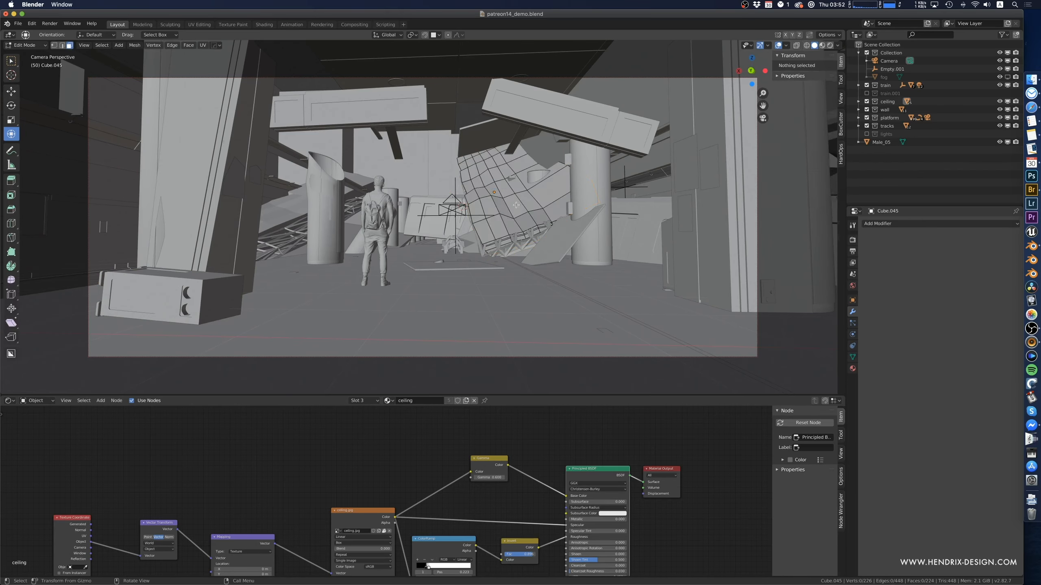
pyautogui.keyDown('alt'); pyautogui.click(488, 226); pyautogui.keyUp('alt')
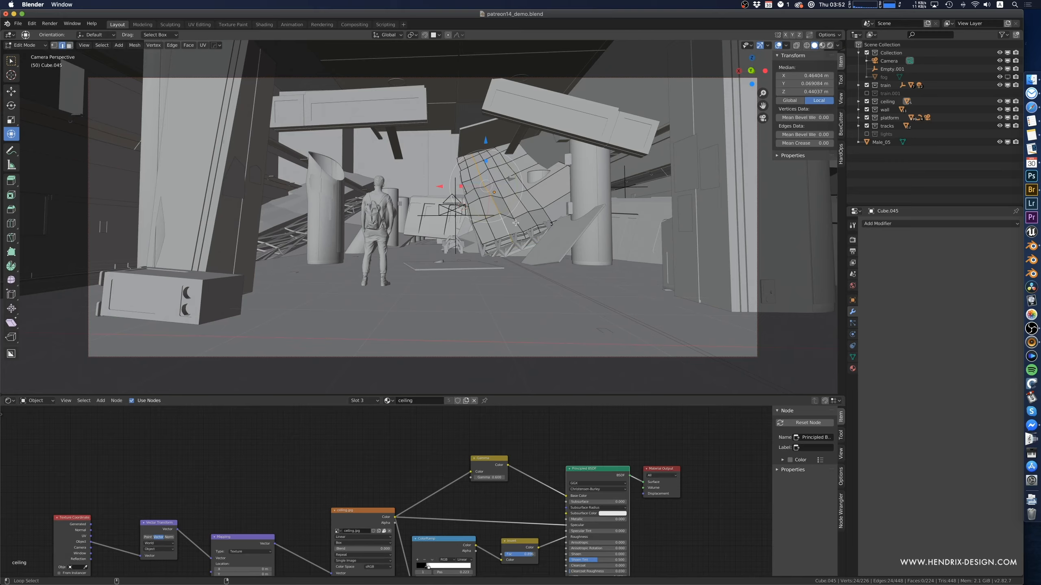
pyautogui.keyDown('alt'); pyautogui.keyDown('shift'); pyautogui.click(501, 226); pyautogui.keyUp('shift'); pyautogui.keyUp('alt')
pyautogui.keyDown('alt'); pyautogui.keyDown('shift'); pyautogui.click(484, 227); pyautogui.keyUp('shift'); pyautogui.keyUp('alt')
pyautogui.hotkey('ctrl', 'b')
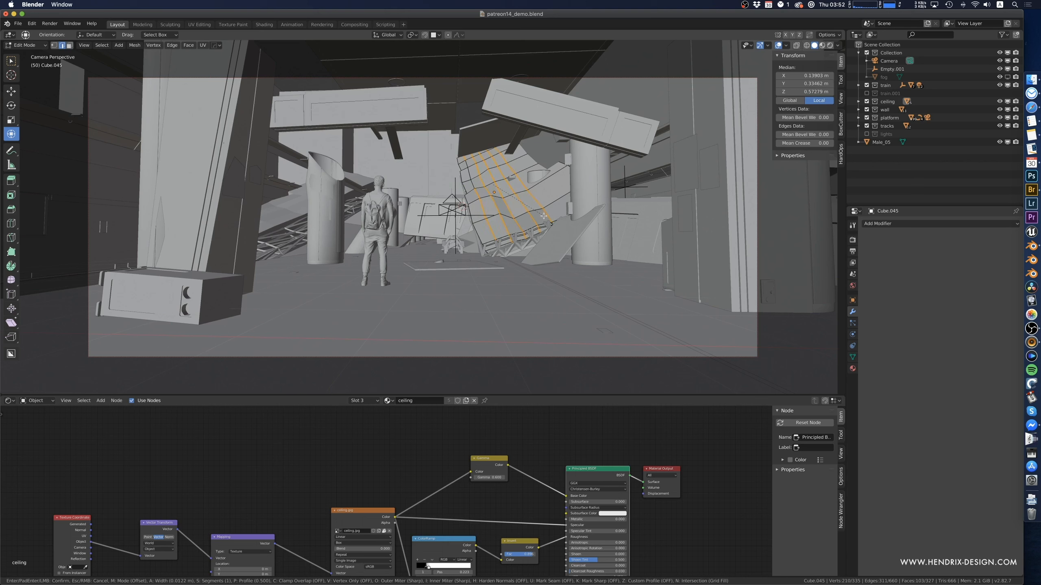
pyautogui.click(546, 216)
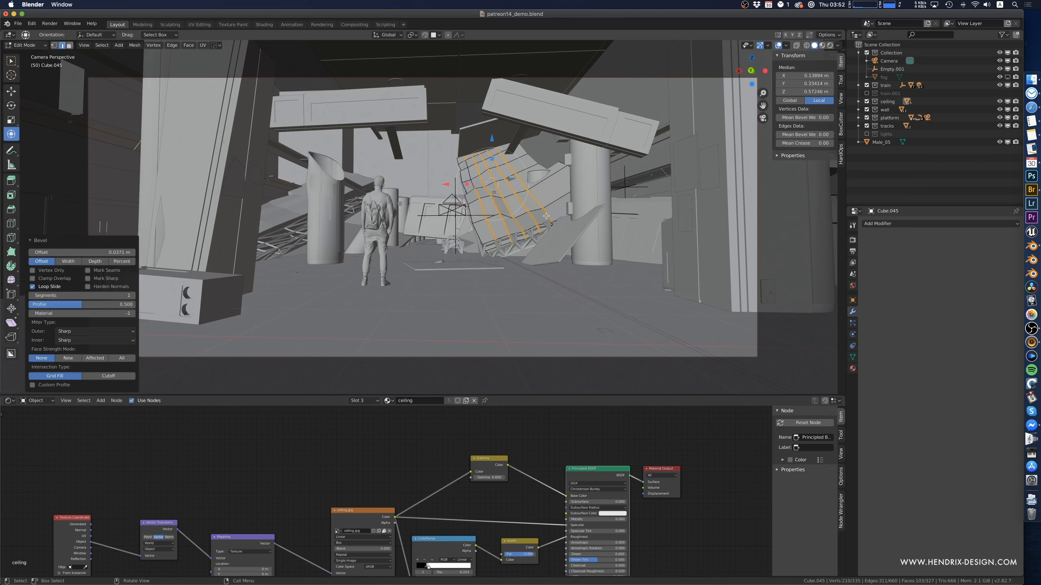
# - Extrude the beveled strips of the right collapsed slab along their normals with an offset of -0.32 m
pyautogui.hotkey('alt', 'e')
pyautogui.click(537, 211)
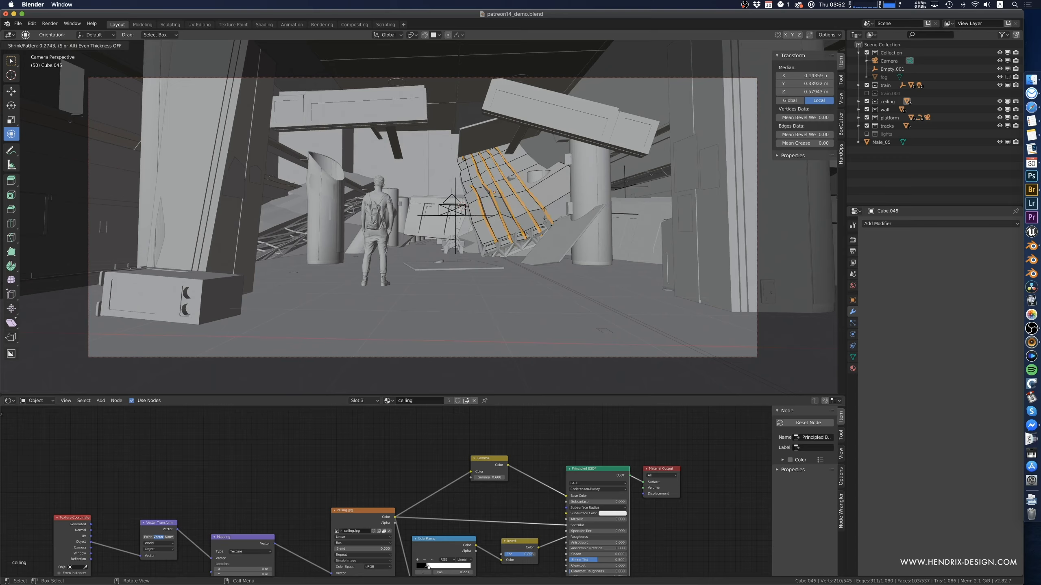
pyautogui.click(519, 260)
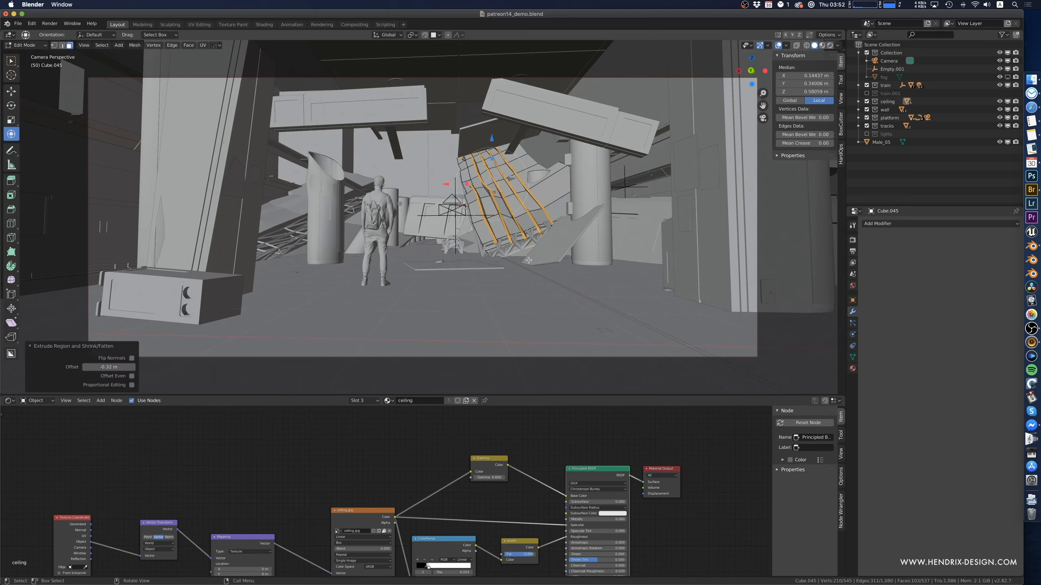
pyautogui.press('Tab')
pyautogui.click(498, 226)
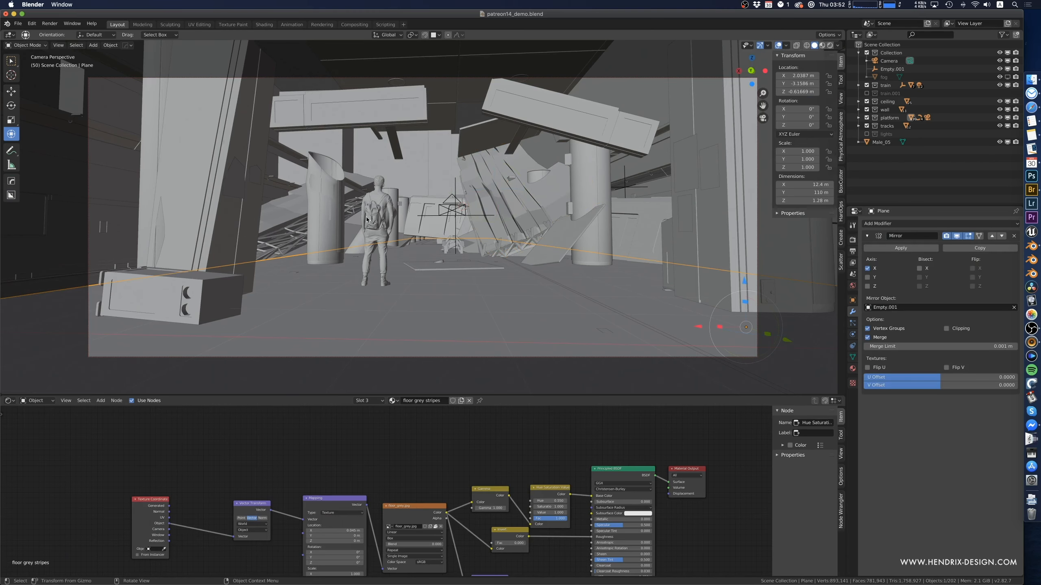
# - Bevel several lengthwise edge loops of the collapsed slab behind the broken left pillar with a 0.045 m offset
pyautogui.click(270, 215)
pyautogui.press('Tab')
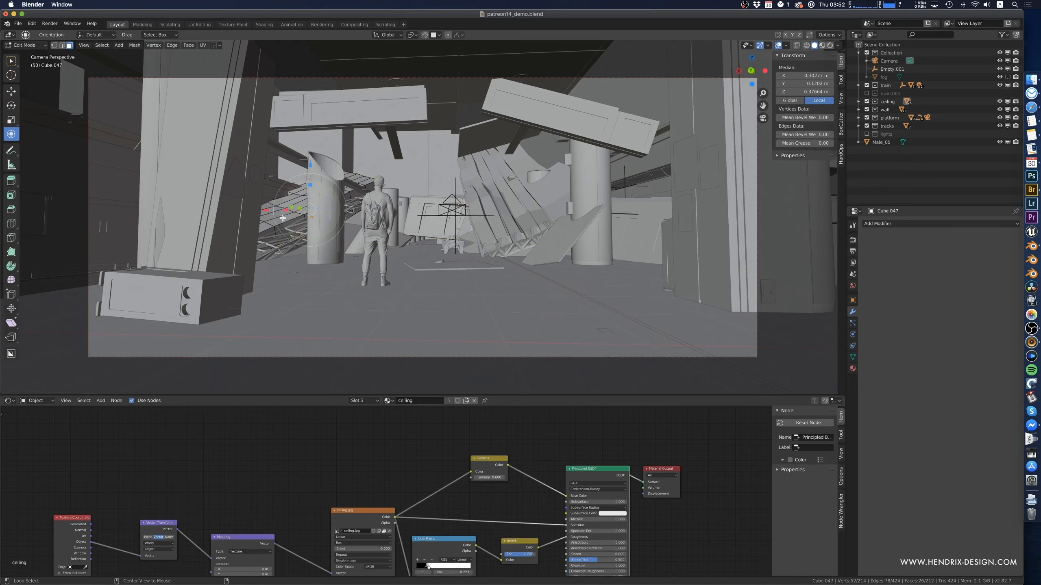
pyautogui.keyDown('alt'); pyautogui.click(282, 216); pyautogui.keyUp('alt')
pyautogui.press('2')
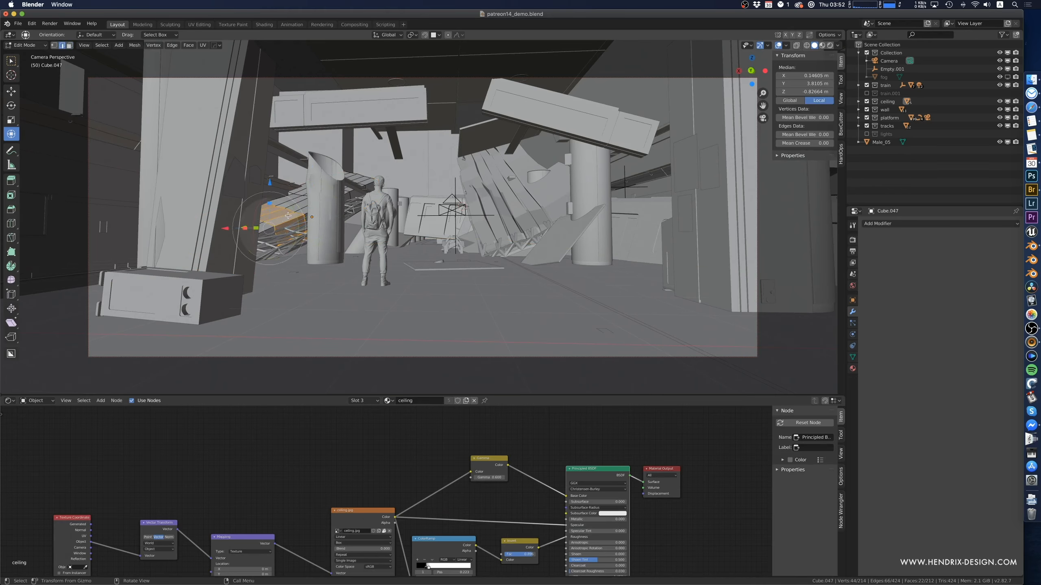
pyautogui.click(285, 215)
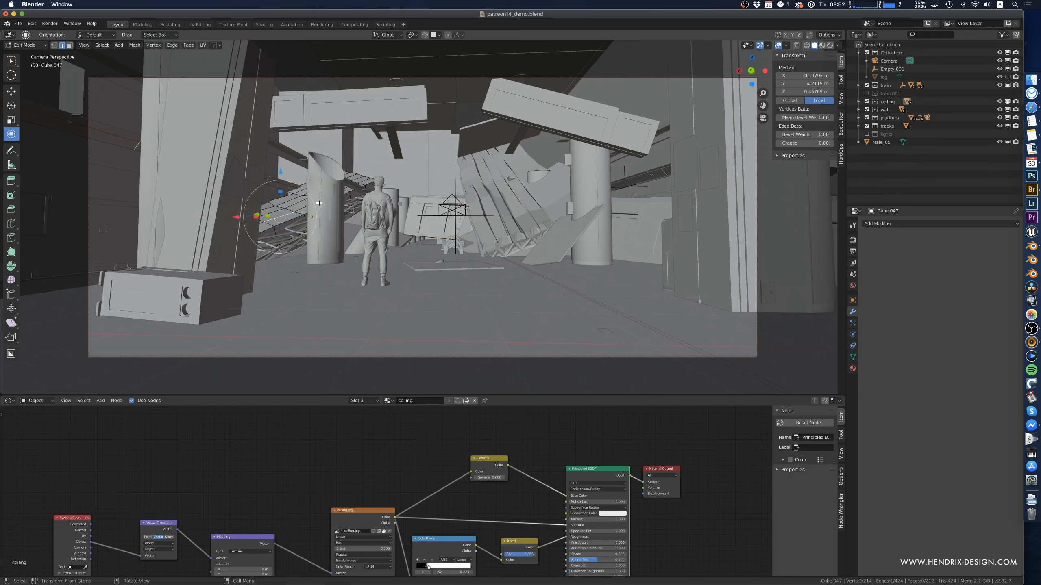
pyautogui.keyDown('alt'); pyautogui.click(289, 214); pyautogui.keyUp('alt')
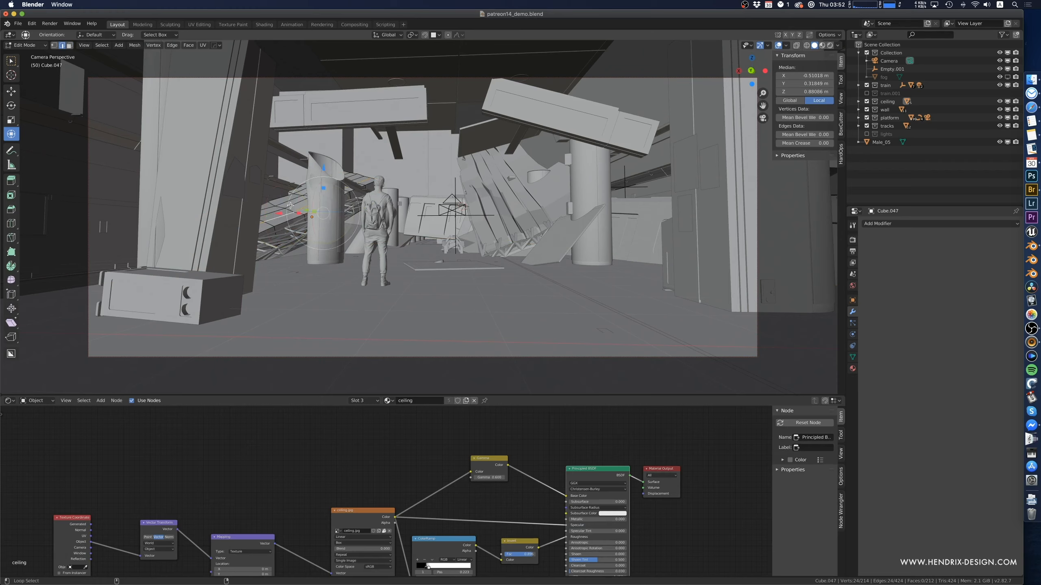
pyautogui.keyDown('alt'); pyautogui.keyDown('shift'); pyautogui.click(290, 202); pyautogui.keyUp('shift'); pyautogui.keyUp('alt')
pyautogui.keyDown('alt'); pyautogui.keyDown('shift'); pyautogui.click(295, 193); pyautogui.keyUp('shift'); pyautogui.keyUp('alt')
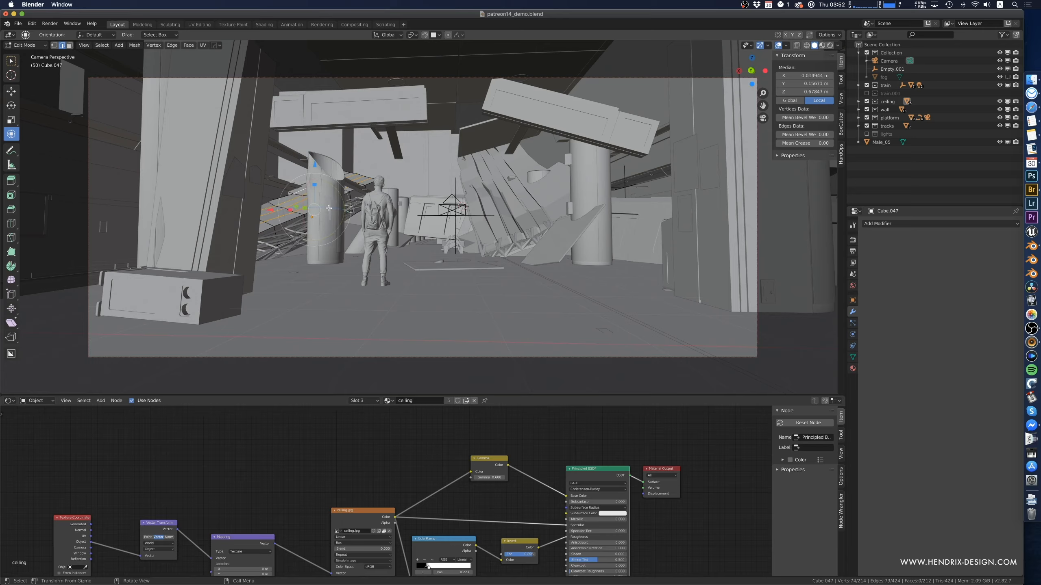
pyautogui.hotkey('ctrl', 'b')
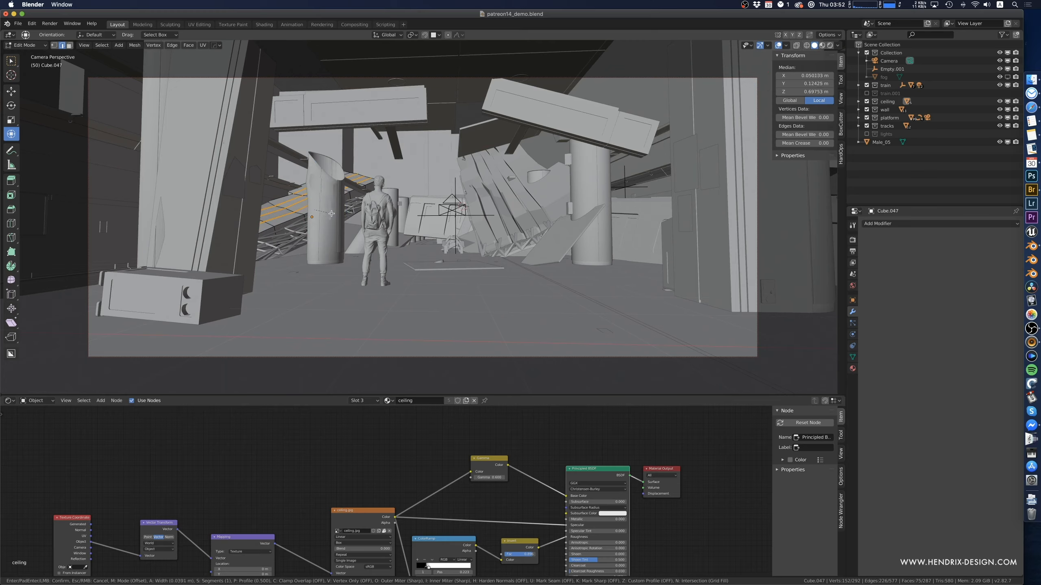
pyautogui.click(330, 213)
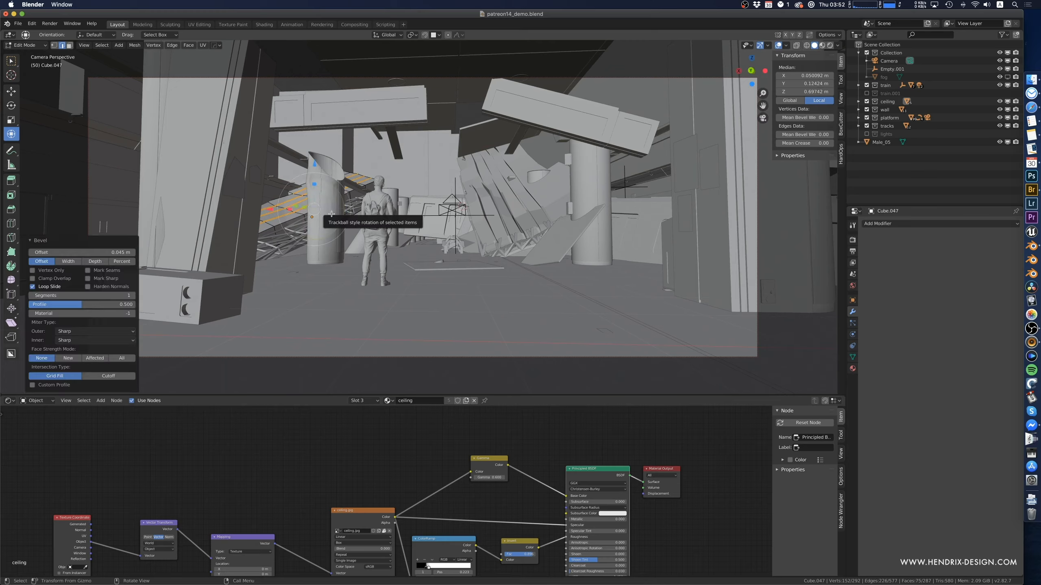
# - Extrude the beveled strips of the left collapsed slab along their normals by about 0.25 m
pyautogui.hotkey('ctrl', 's')
pyautogui.press('alt')
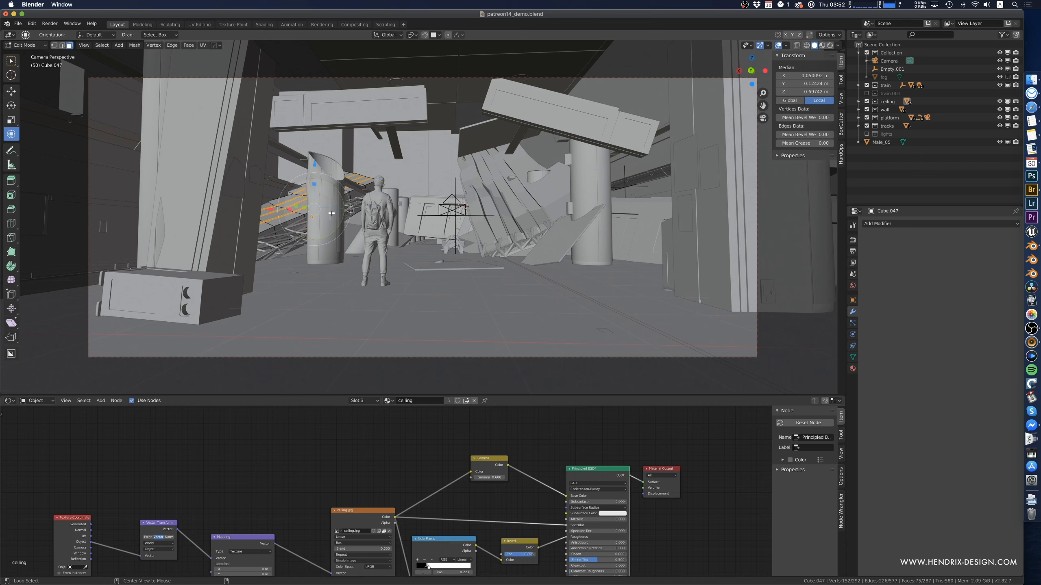
pyautogui.hotkey('alt', 'e')
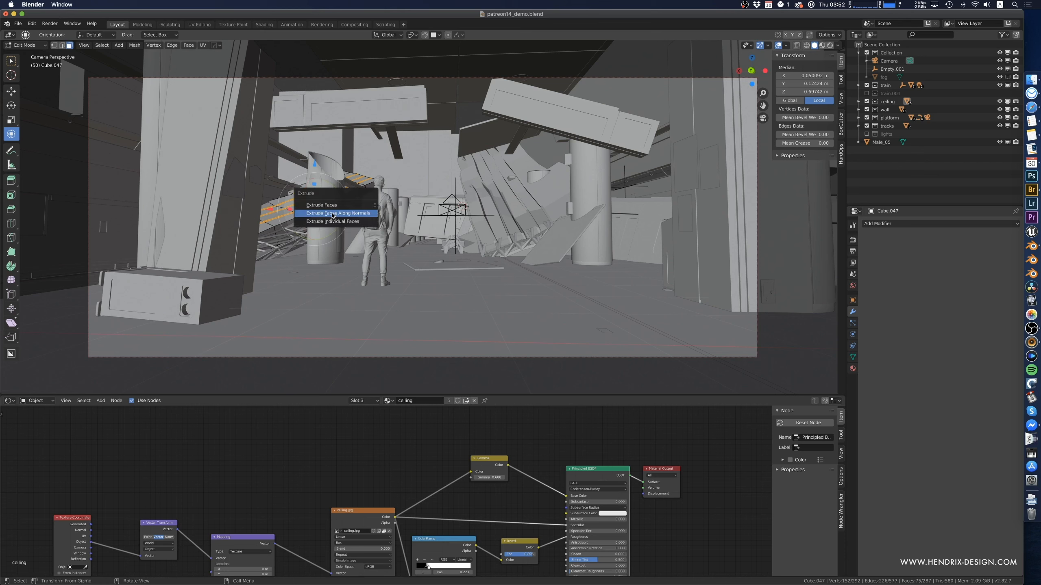
pyautogui.click(332, 213)
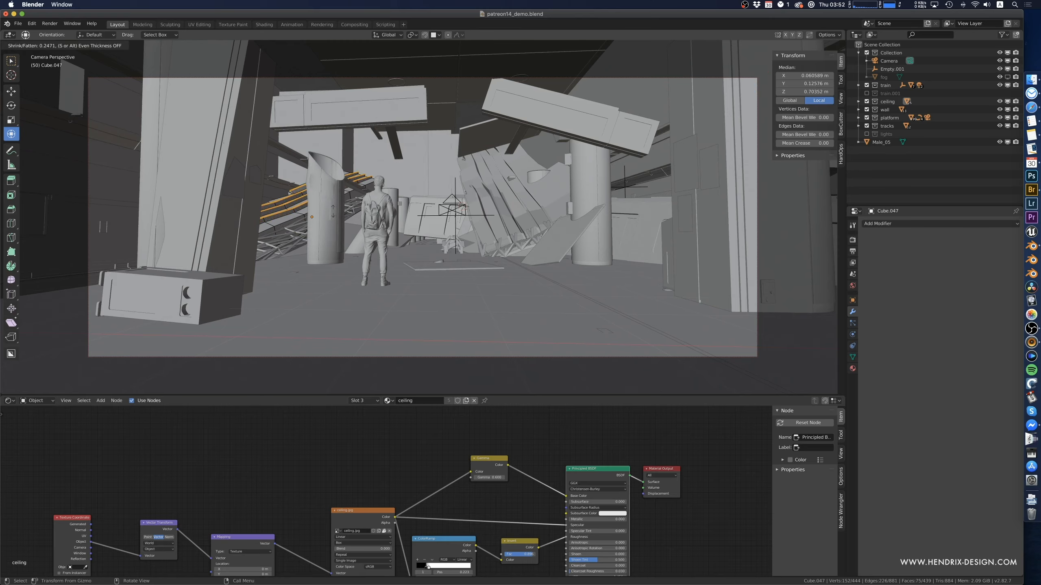
pyautogui.click(333, 212)
pyautogui.hotkey('alt', 'a')
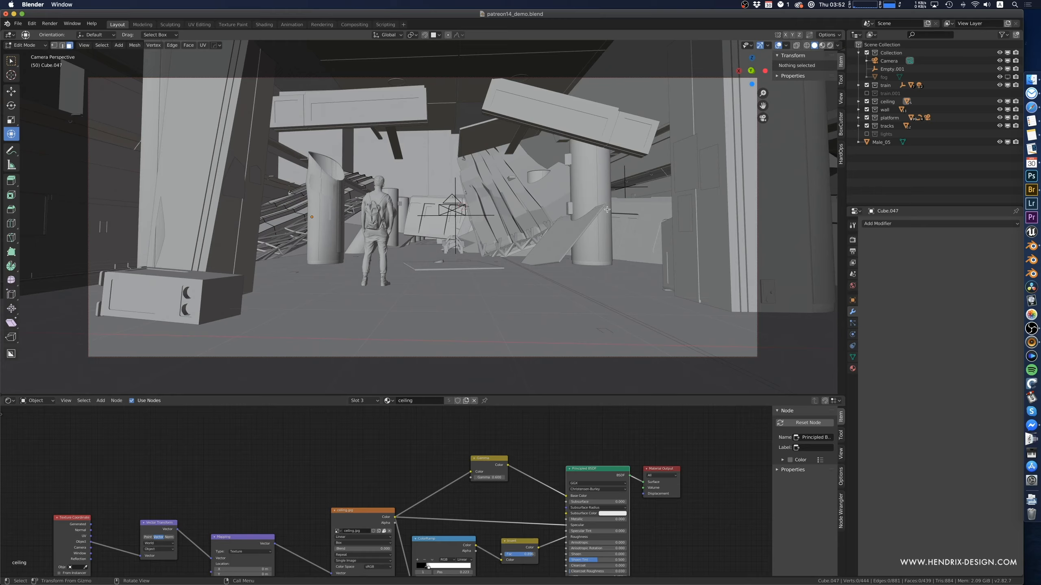
# - Tilt the round pillar beneath the right hanging ceiling block and lower it 0.336 m along Z
pyautogui.click(590, 190)
pyautogui.click(589, 189)
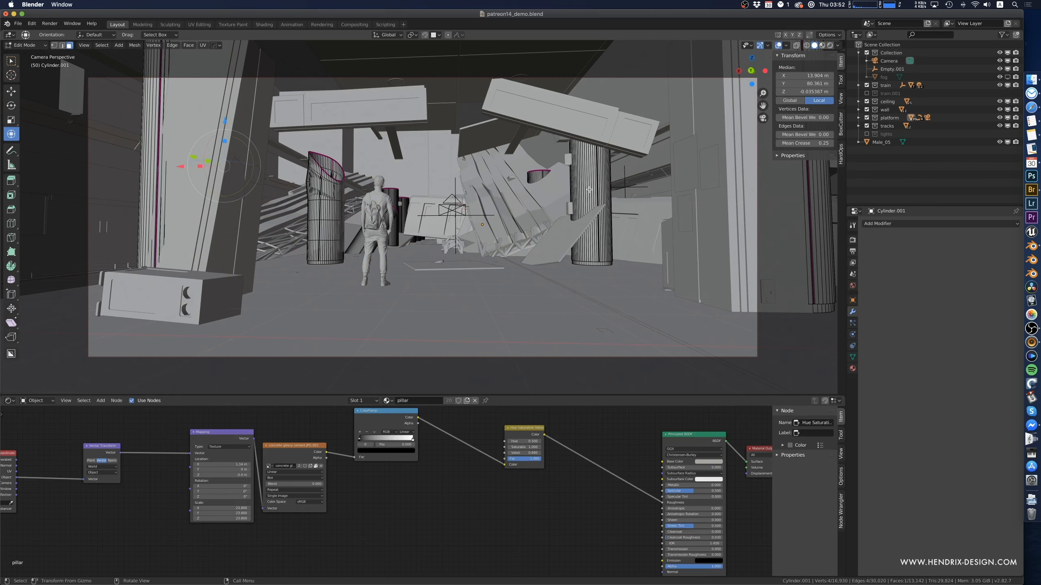
pyautogui.hotkey('ctrl', 'l')
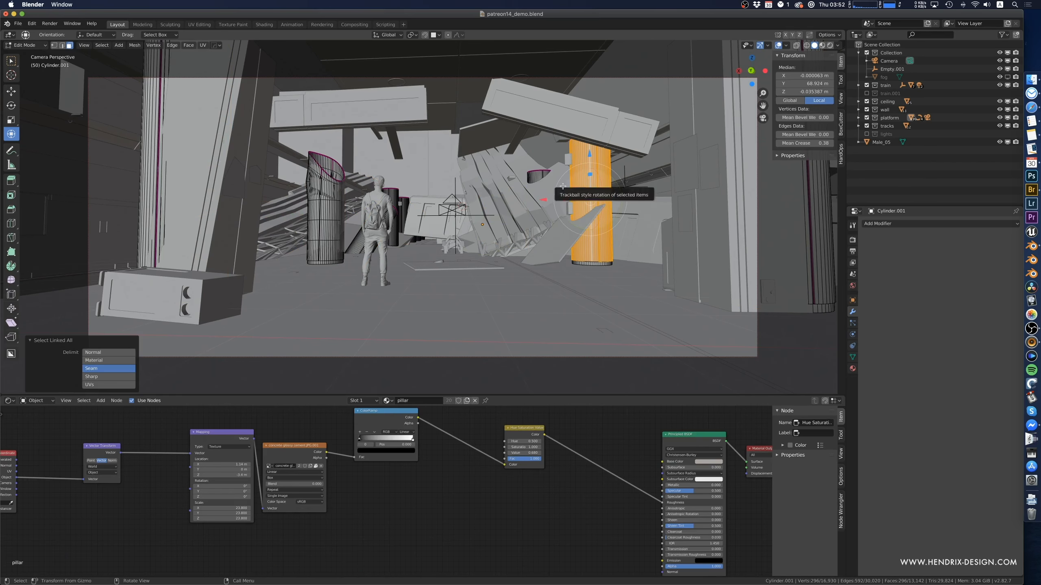
pyautogui.moveTo(563, 186)
pyautogui.mouseDown()
pyautogui.moveTo(552, 192)
pyautogui.moveTo(554, 179)
pyautogui.mouseUp()
pyautogui.moveTo(618, 185); pyautogui.dragTo(620, 198)
pyautogui.moveTo(587, 152); pyautogui.dragTo(588, 165)
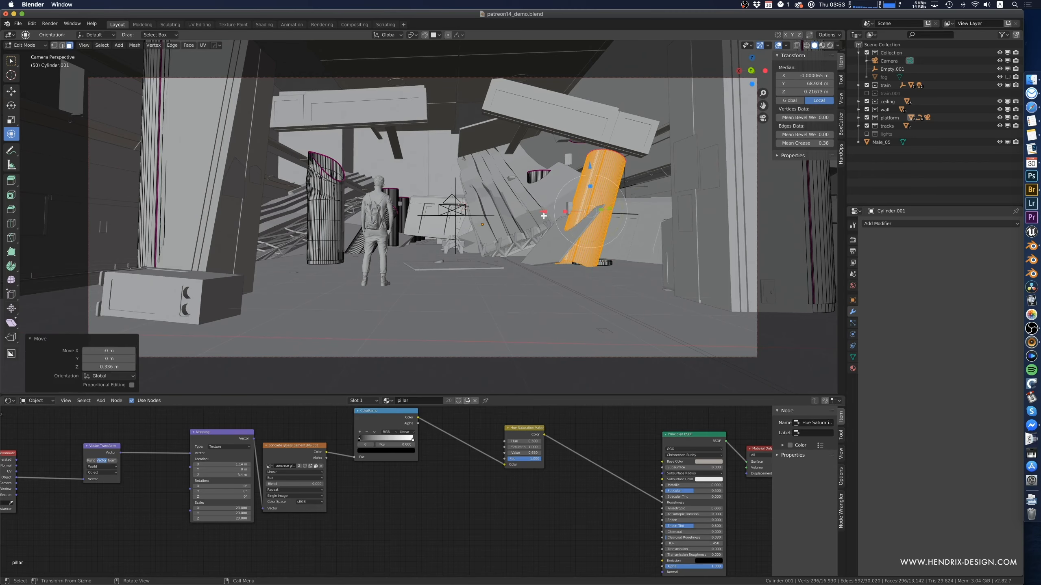
pyautogui.press('Tab')
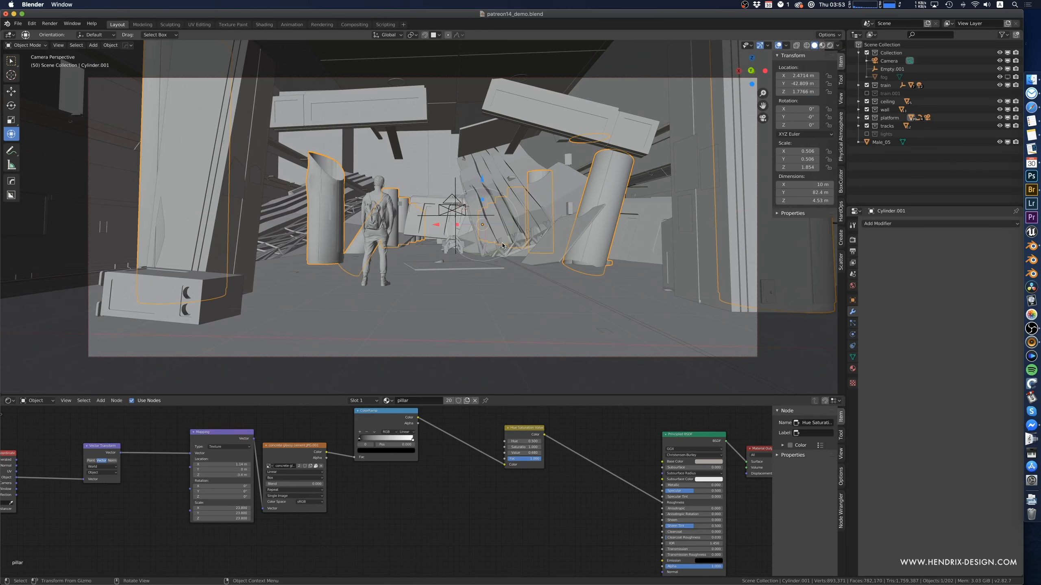
# - Save the scene file
pyautogui.click(508, 312)
pyautogui.press('super+s')
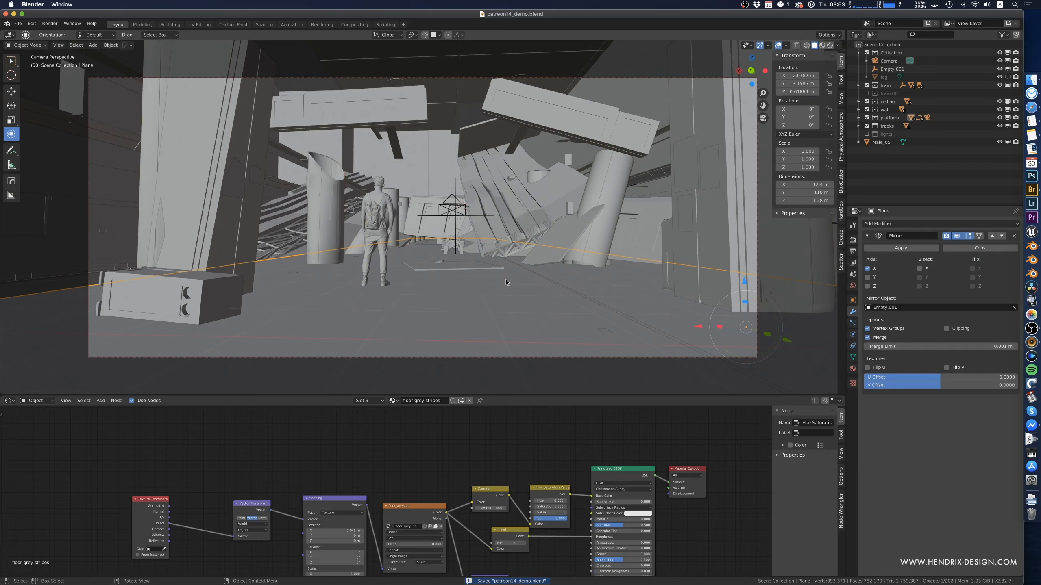
pyautogui.keyDown('shift'); pyautogui.moveTo(507, 277); pyautogui.dragTo(509, 279, button='middle'); pyautogui.keyUp('shift')
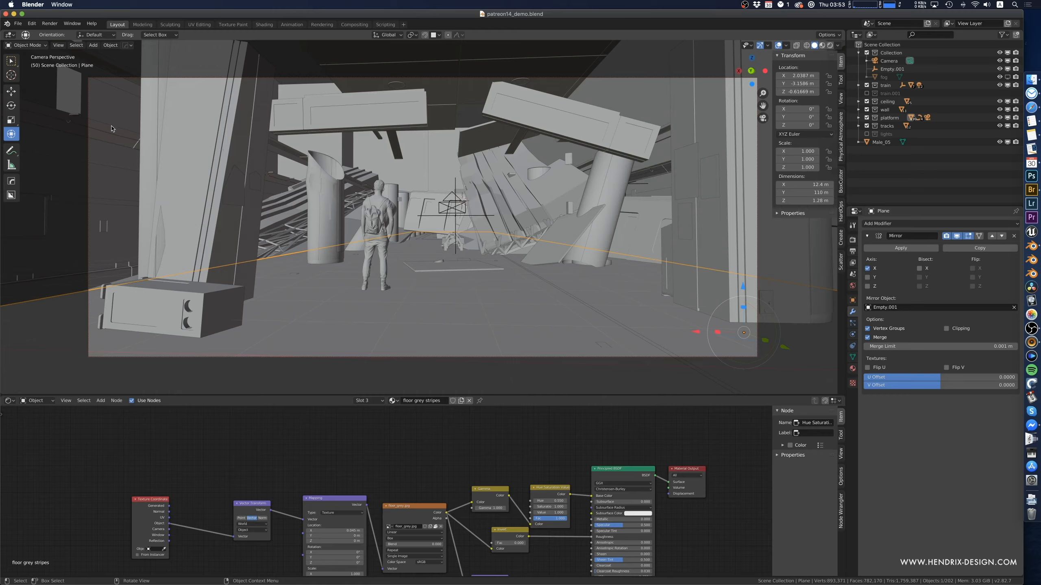
# - Start appending from another blend file and browse to the workfiles folder of project 14
pyautogui.click(17, 23)
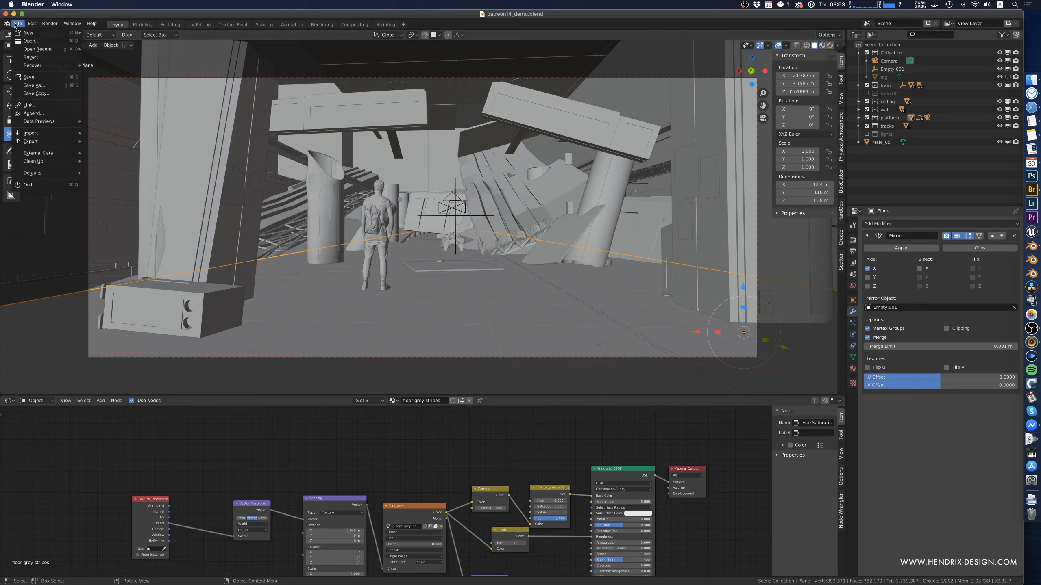
pyautogui.click(34, 113)
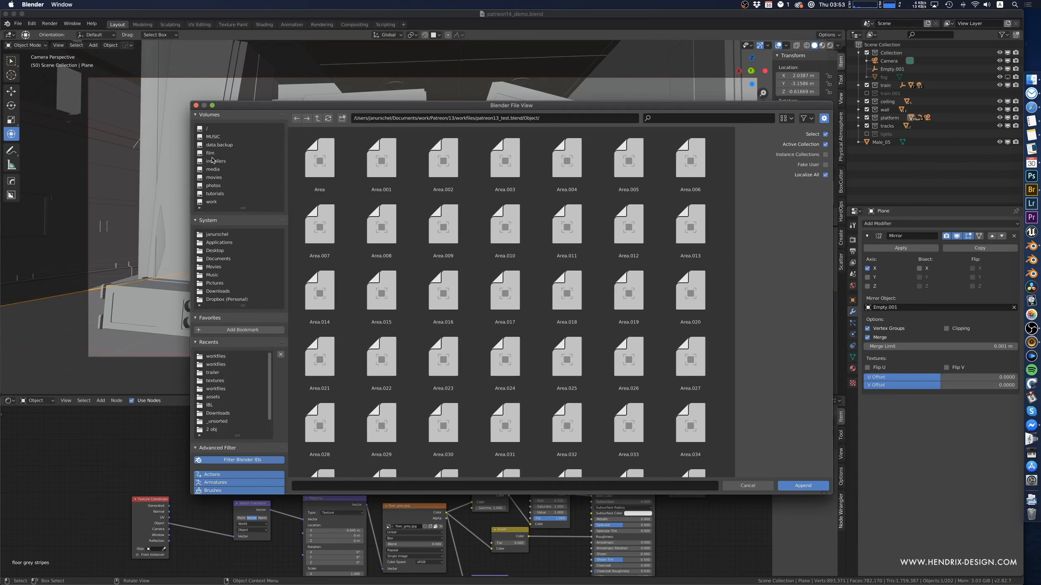
pyautogui.click(317, 121)
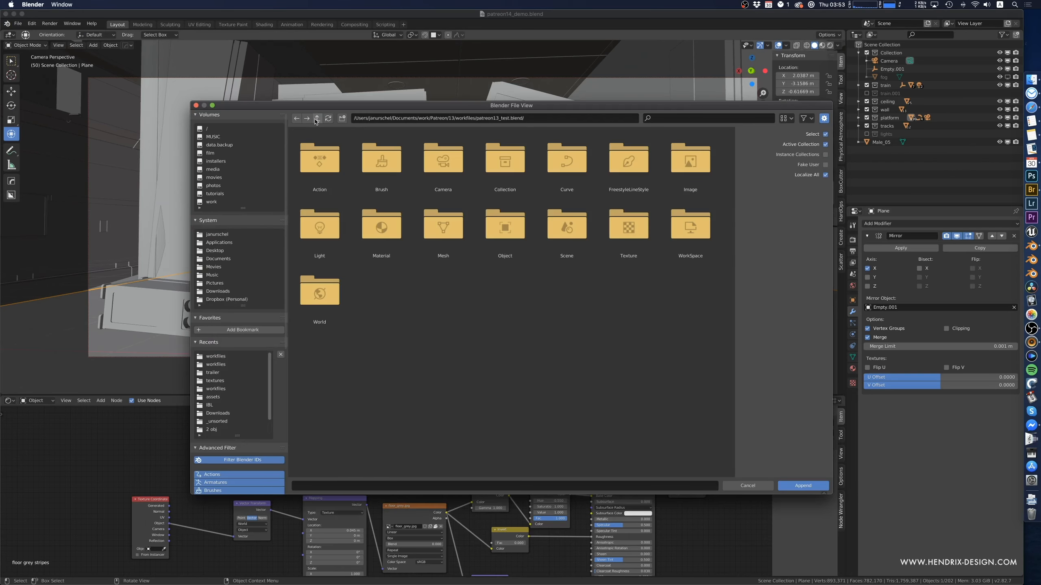
pyautogui.click(317, 119)
pyautogui.click(317, 119)
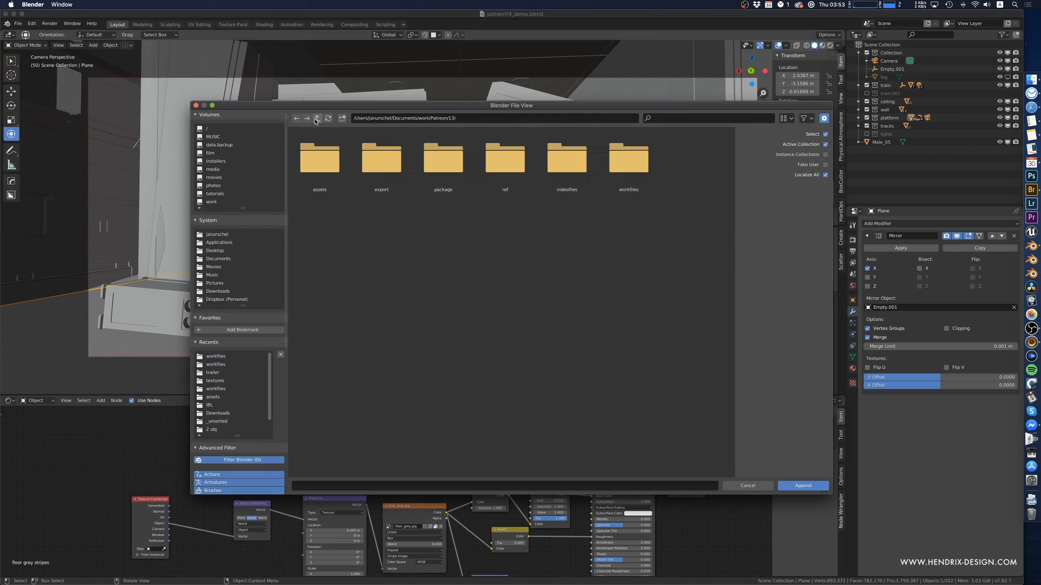
pyautogui.click(317, 119)
pyautogui.click(484, 158)
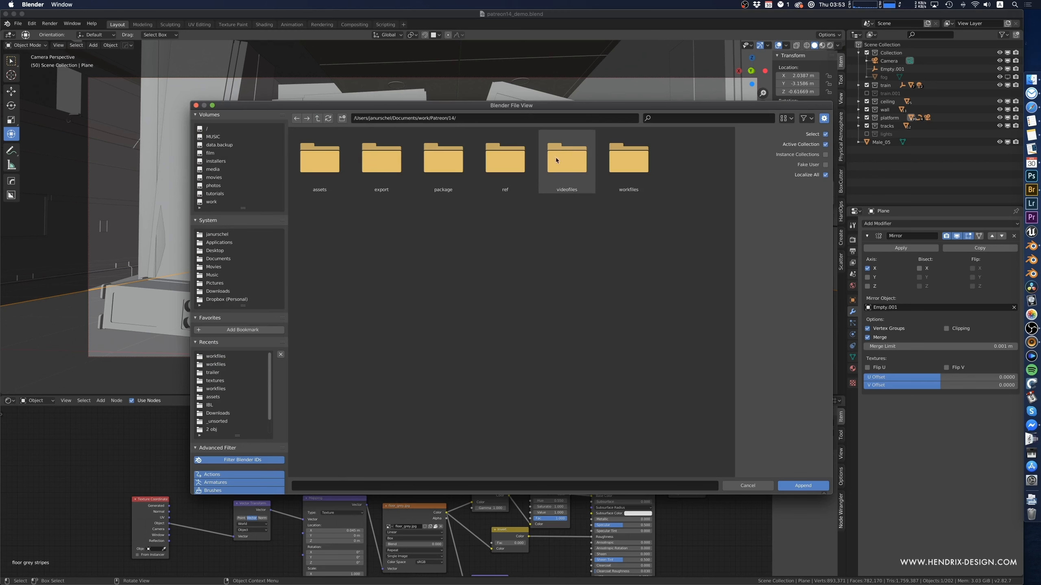
pyautogui.click(629, 165)
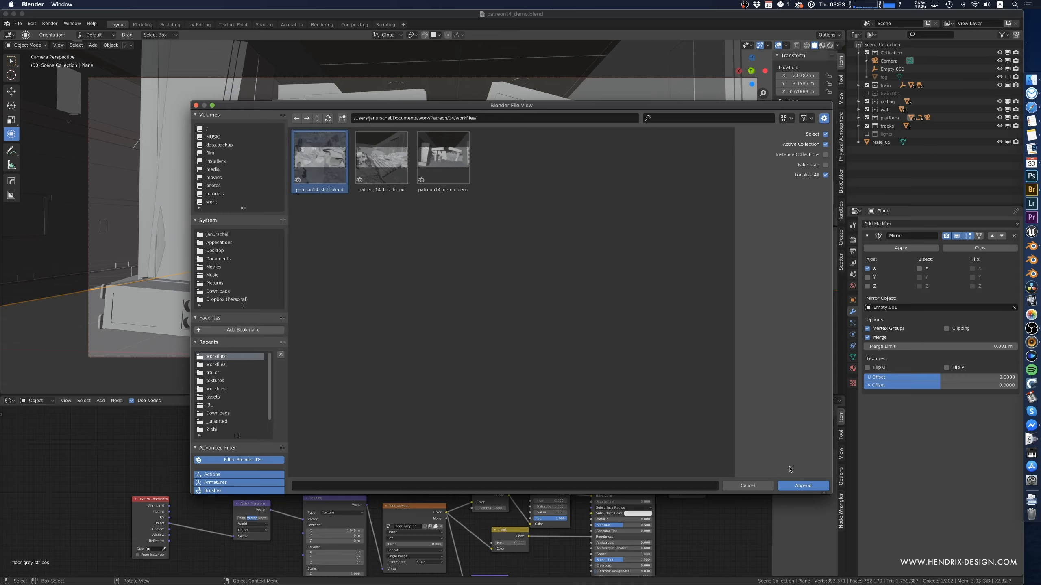
# - Append the debrispilelowres.001 object from patreon14_stuff.blend into the scene
pyautogui.click(808, 486)
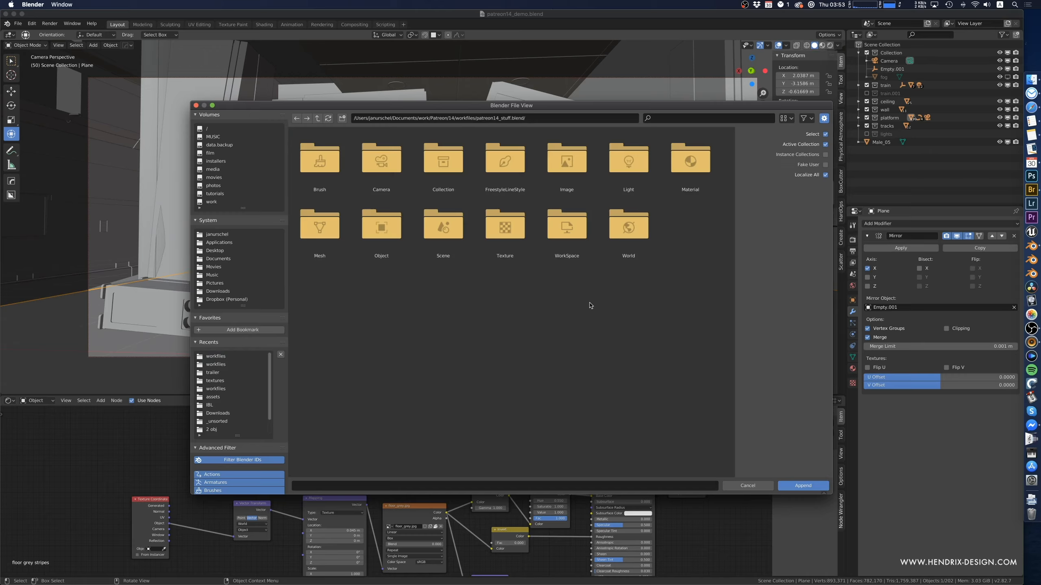
pyautogui.doubleClick(381, 226)
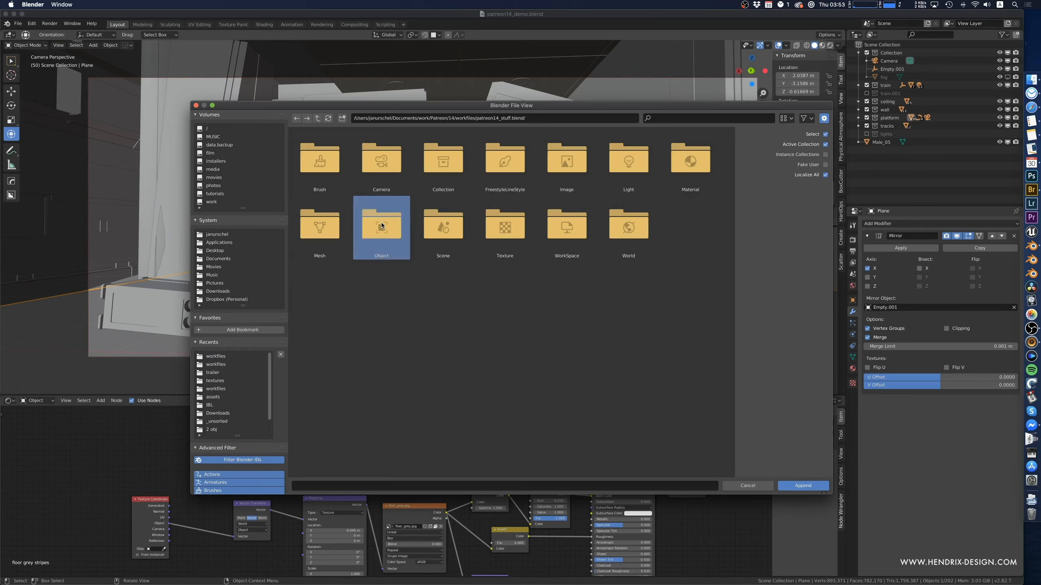
pyautogui.click(628, 168)
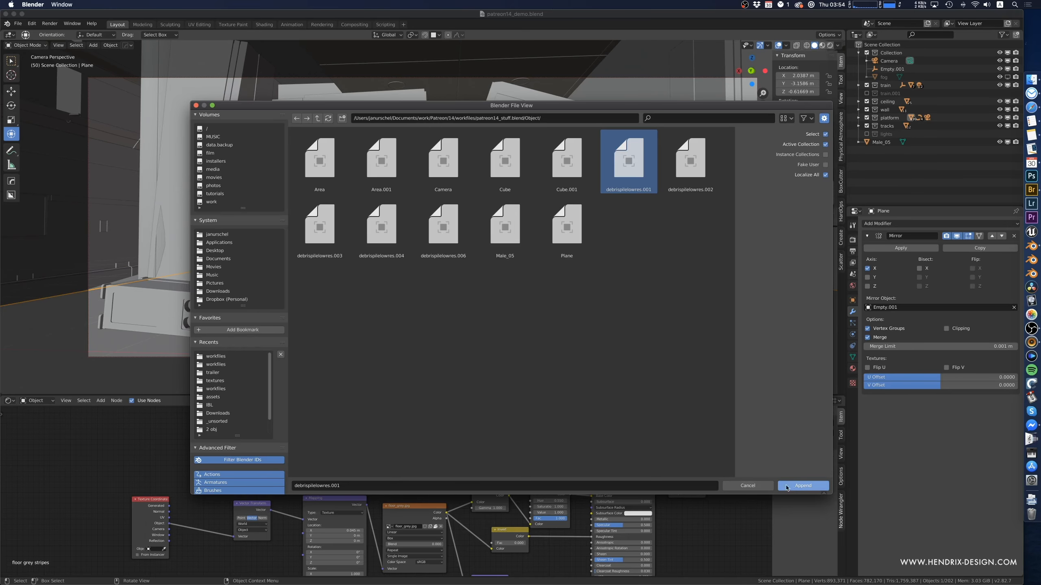
pyautogui.click(793, 486)
pyautogui.press('F12')
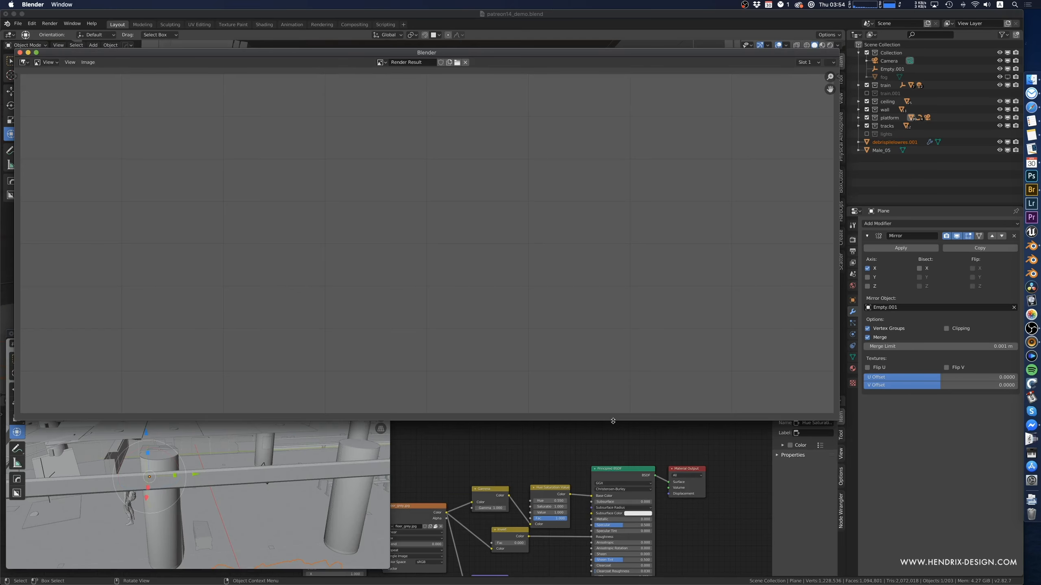
pyautogui.press('Escape')
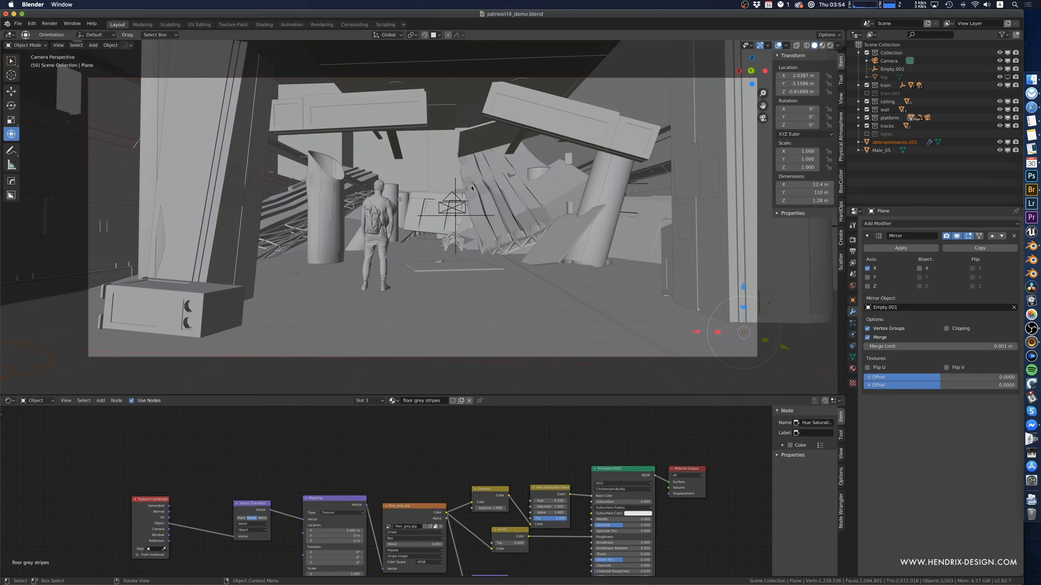
# - Move the appended debris pile -15 m in X and -1.28 m in Y onto the platform and scale it to 0.47
pyautogui.moveTo(576, 235); pyautogui.dragTo(475, 285, button='middle')
pyautogui.scroll(-7, 521, 265)
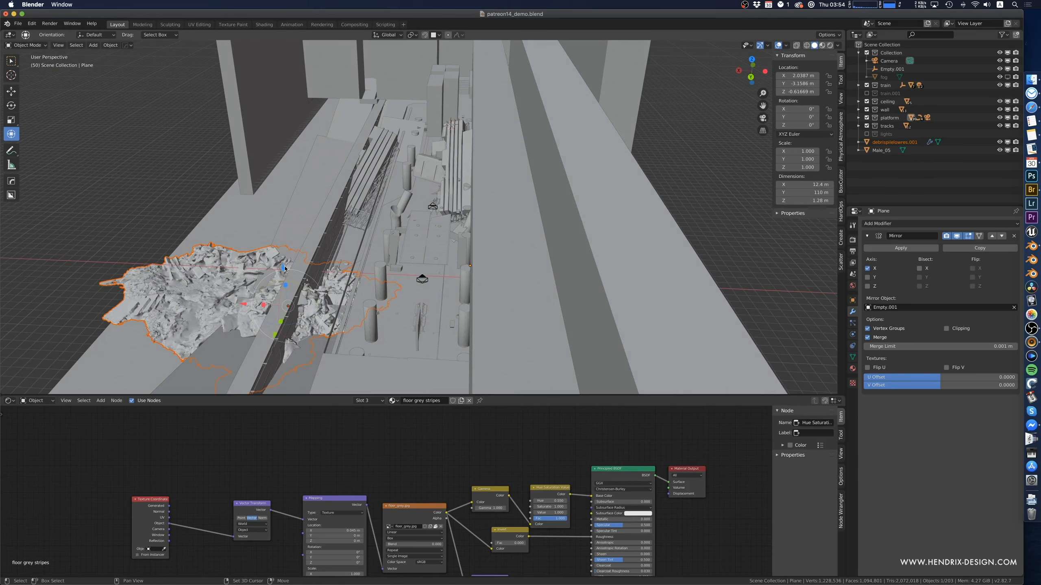
pyautogui.press('g')
pyautogui.click(430, 275)
pyautogui.press('s')
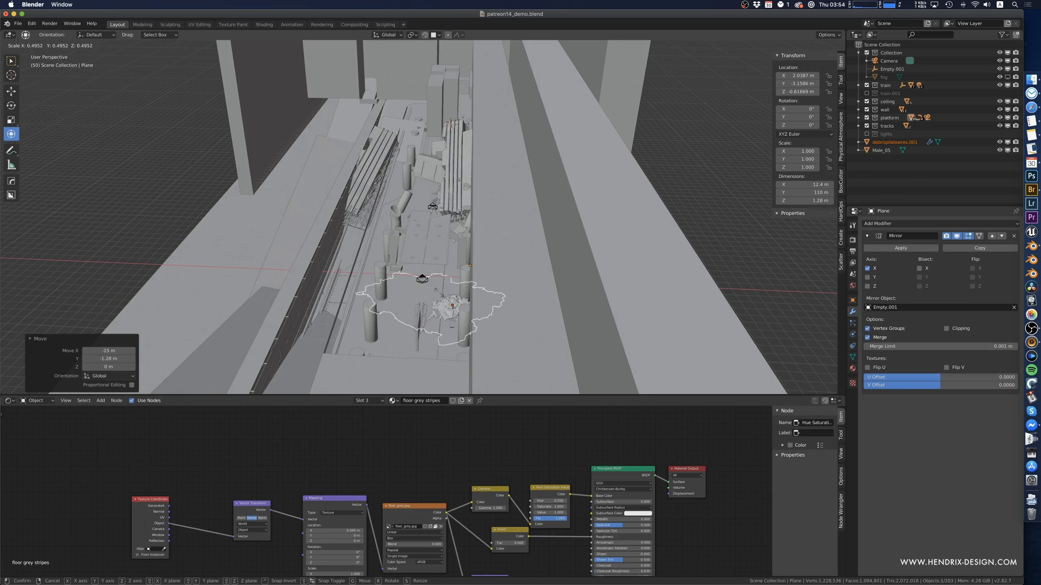
pyautogui.rightClick(443, 292)
# - Raise the debris pile 0.64 m along Z and nudge it horizontally about -0.008 m in X within the camera view
pyautogui.press('g')
pyautogui.press('z')
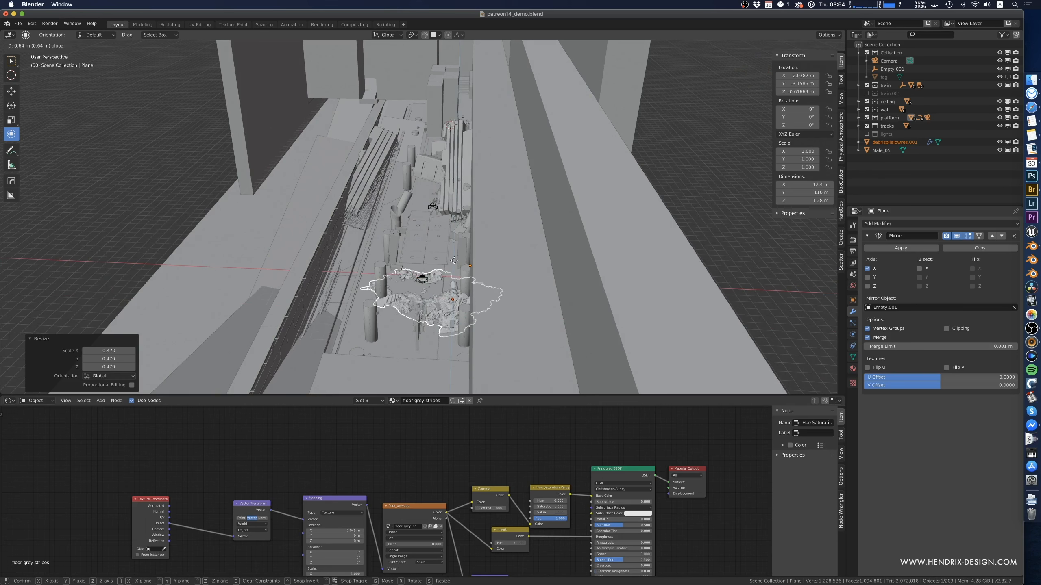
pyautogui.click(455, 262)
pyautogui.press('KP_0')
pyautogui.press('KP_0')
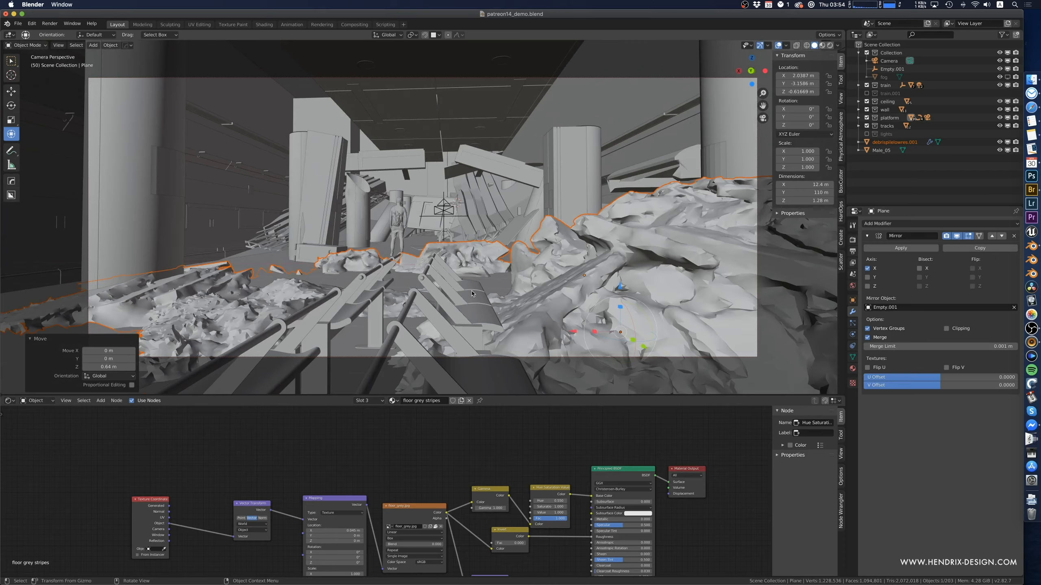
pyautogui.press('KP_0')
pyautogui.press('g')
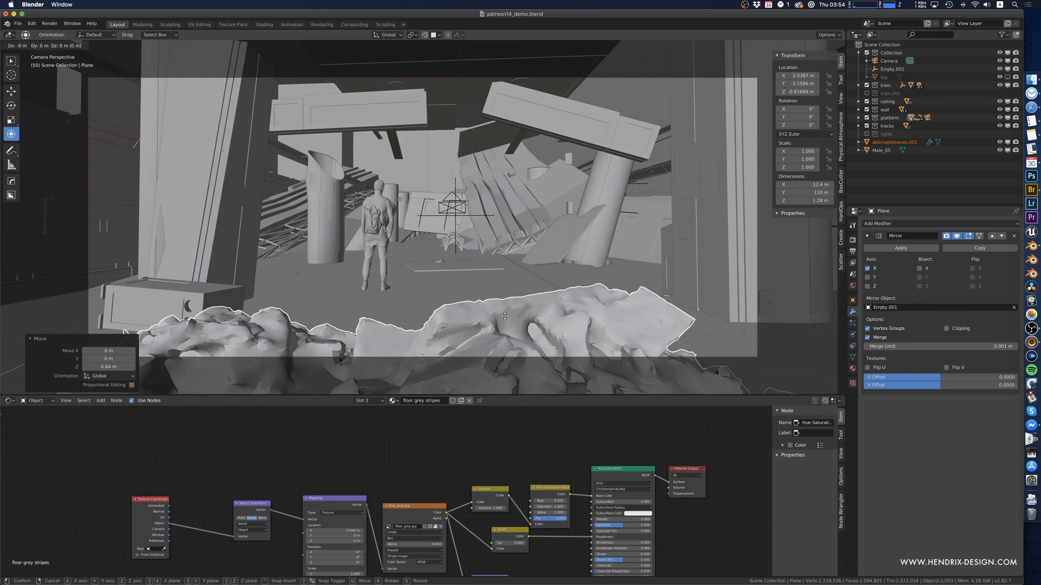
pyautogui.press('z')
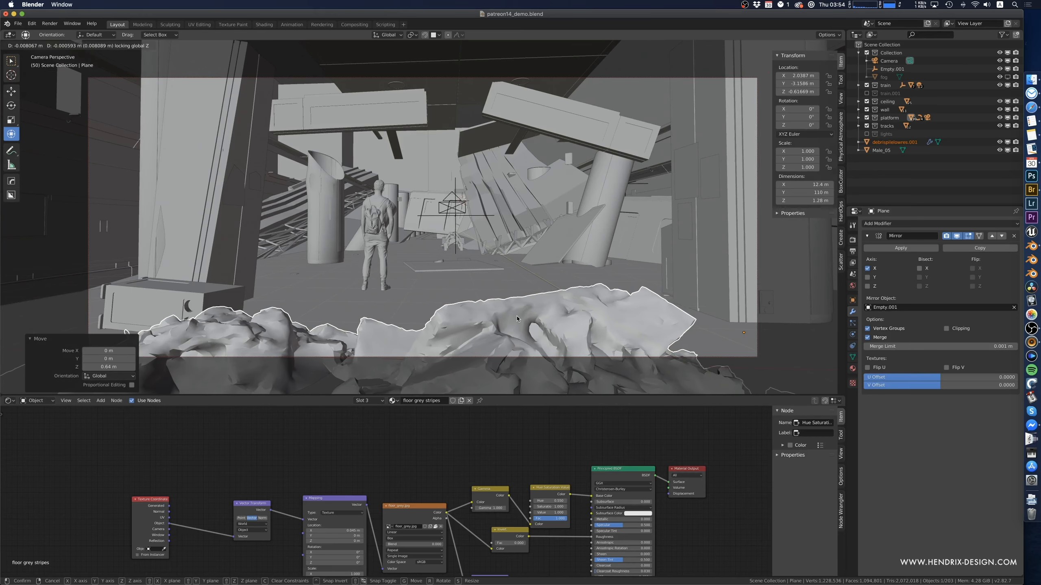
pyautogui.click(517, 319)
# - Make the debris pile the active object and apply its rotation and scale
pyautogui.rightClick(517, 319)
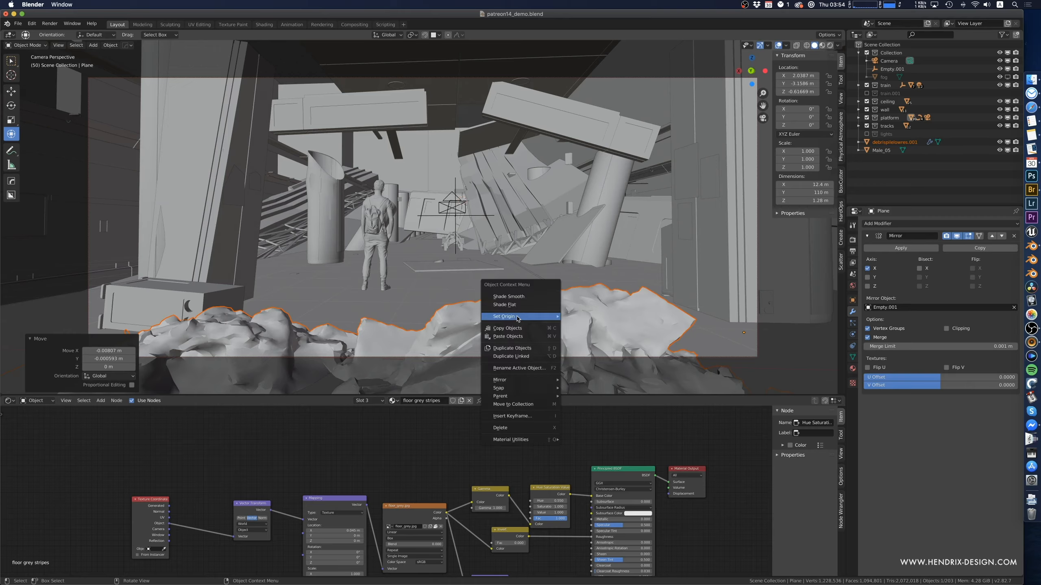
pyautogui.click(526, 337)
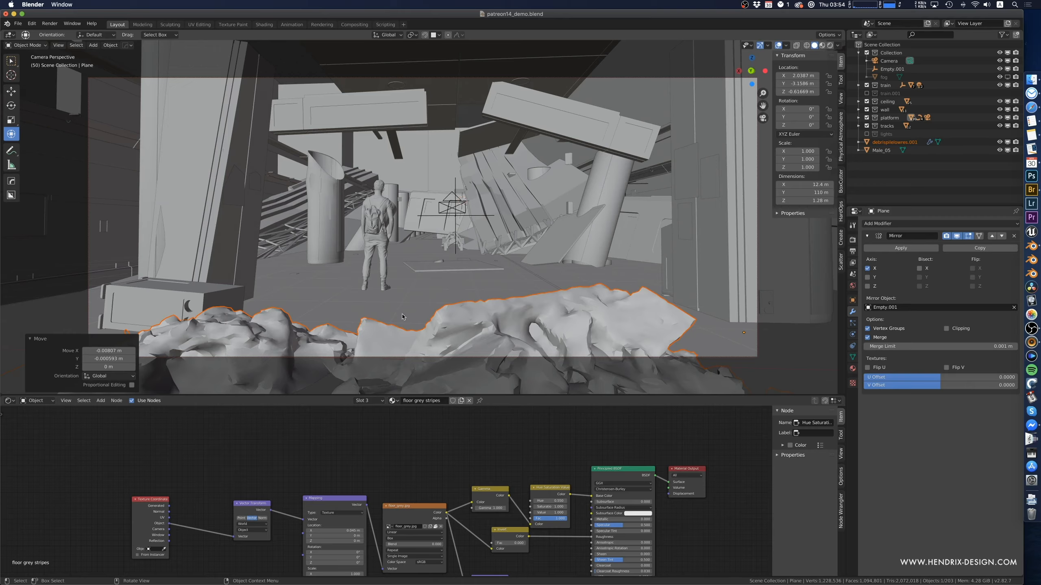
pyautogui.click(461, 327)
pyautogui.hotkey('ctrl', 'a')
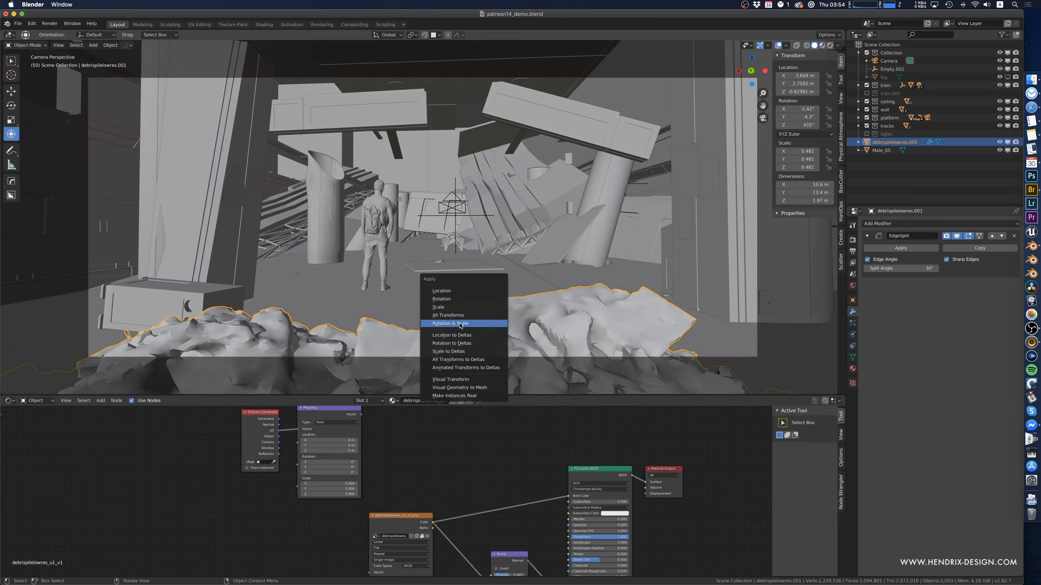
pyautogui.click(474, 324)
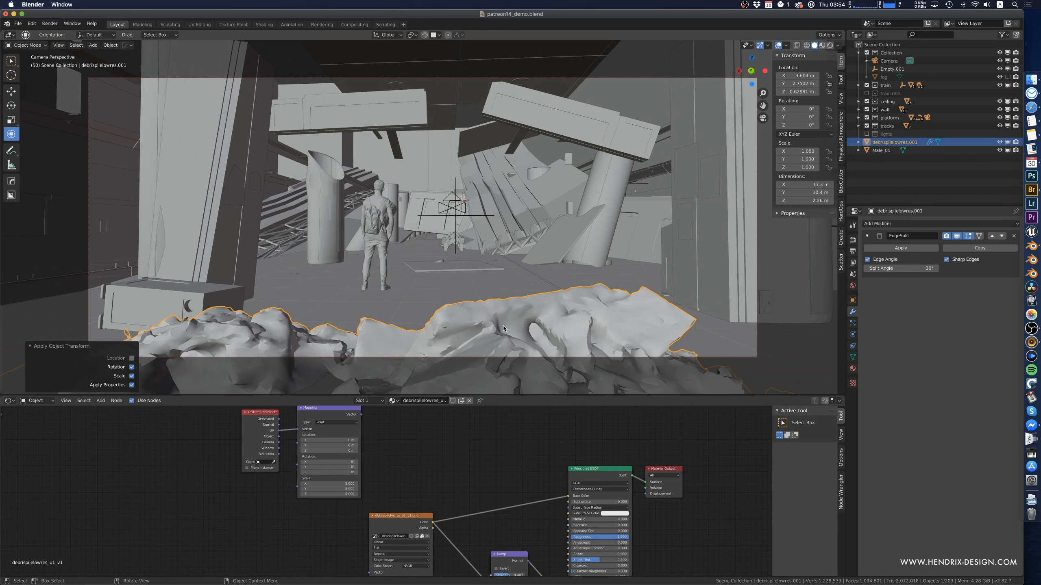
# - Move the debris pile horizontally beyond the standing figure, to about X 1.95 m and Y -8.04 m
pyautogui.press('g')
pyautogui.click(550, 286)
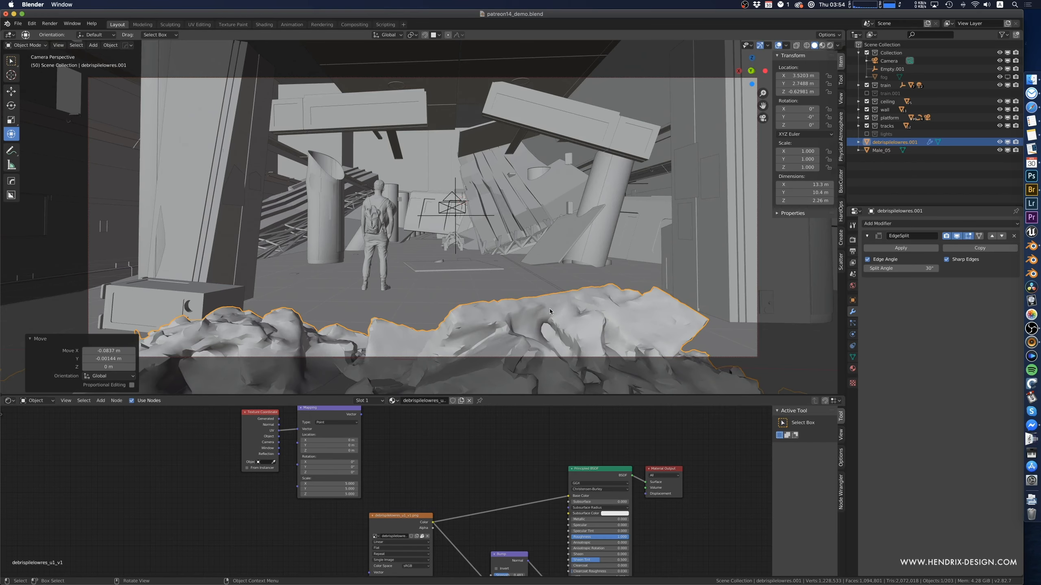
pyautogui.moveTo(550, 311); pyautogui.dragTo(656, 341, button='middle')
pyautogui.press('g')
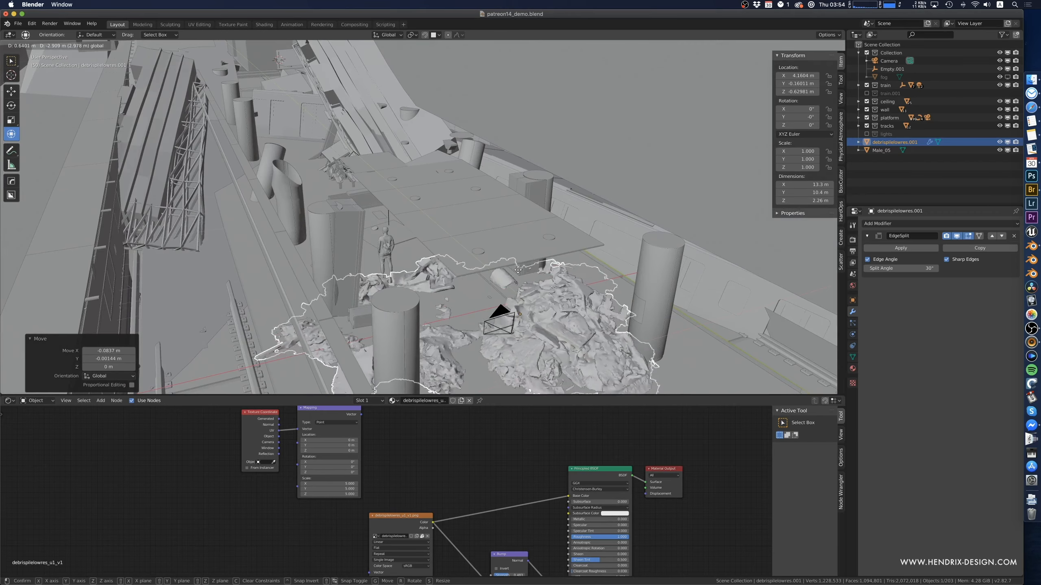
pyautogui.click(498, 202)
pyautogui.press('KP_0')
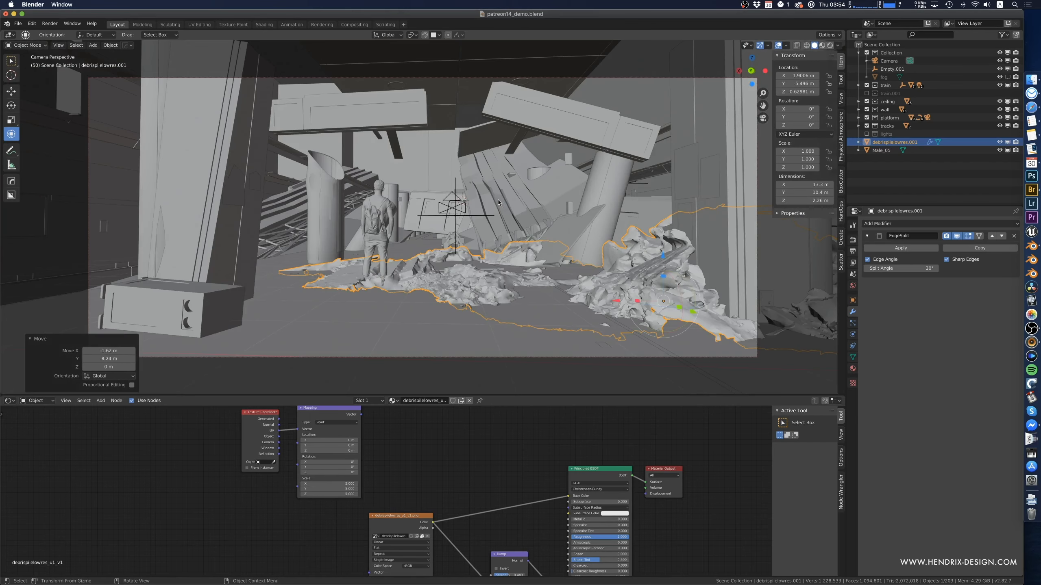
pyautogui.press('g')
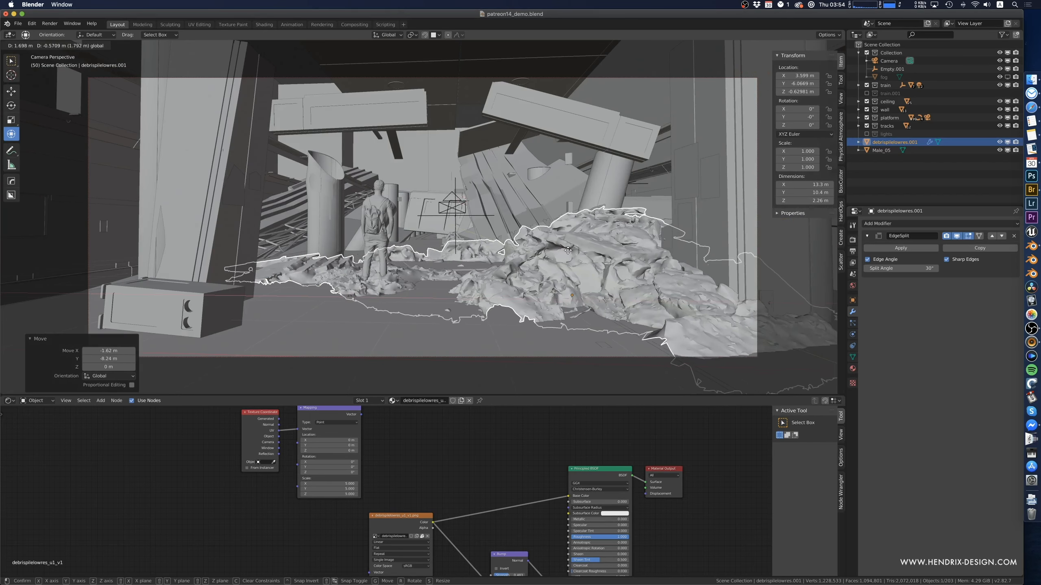
pyautogui.click(605, 240)
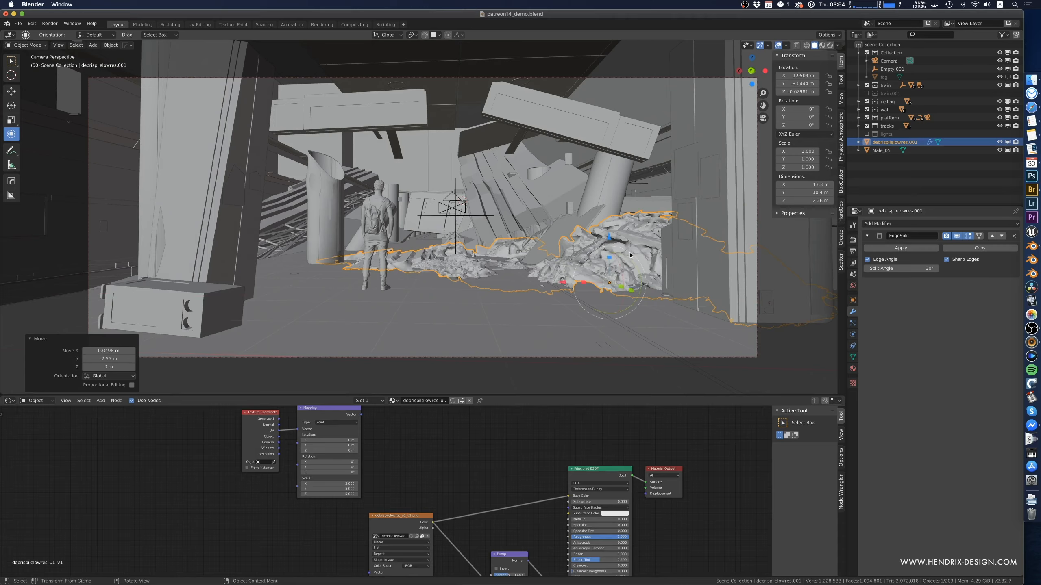
# - Duplicate the debris pile 6.11 m along X and rotate the copy 170° about Z
pyautogui.hotkey('shift', 'd')
pyautogui.press('x')
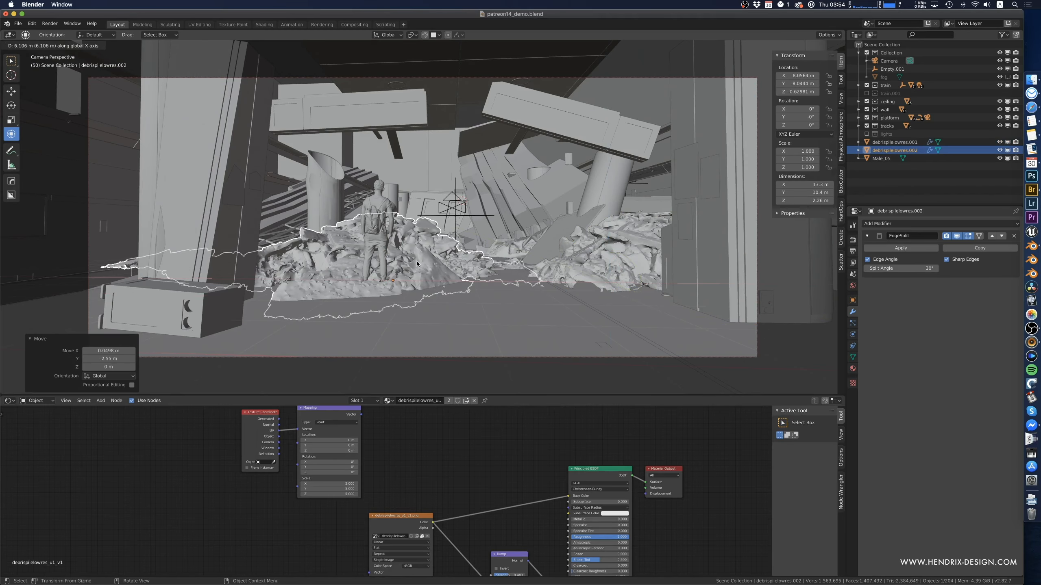
pyautogui.click(417, 263)
pyautogui.press('r')
pyautogui.press('z')
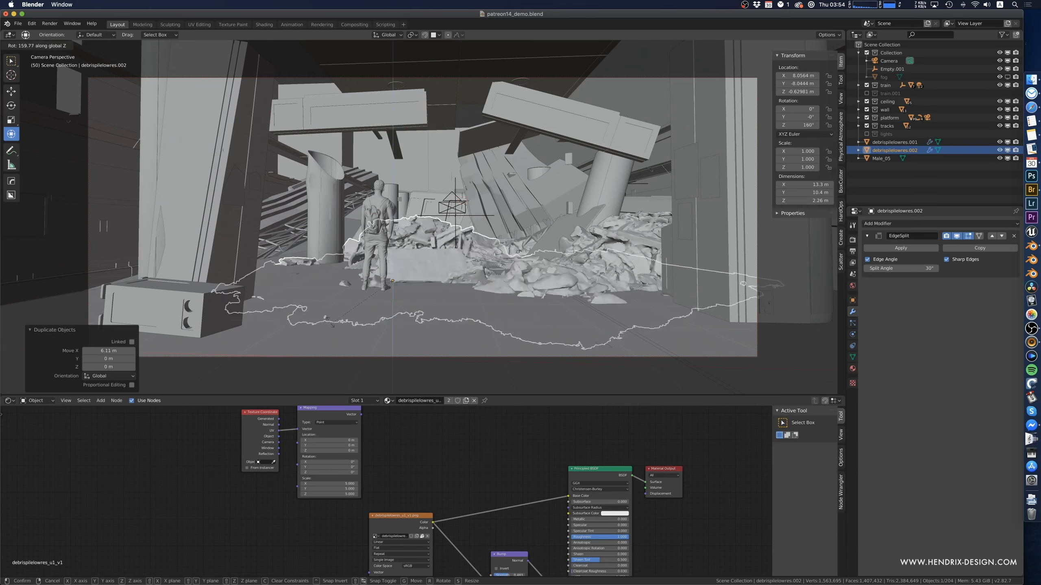
pyautogui.click(328, 324)
# - Move the debris copy 3.29 m in X and 4.14 m in Y, around the toppled bin in the foreground
pyautogui.press('g')
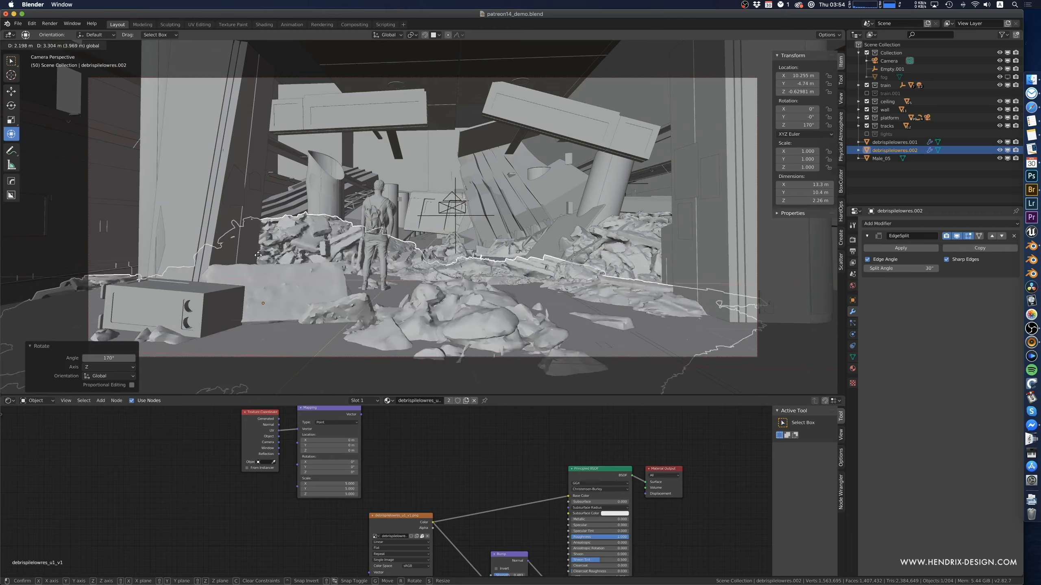
pyautogui.click(224, 239)
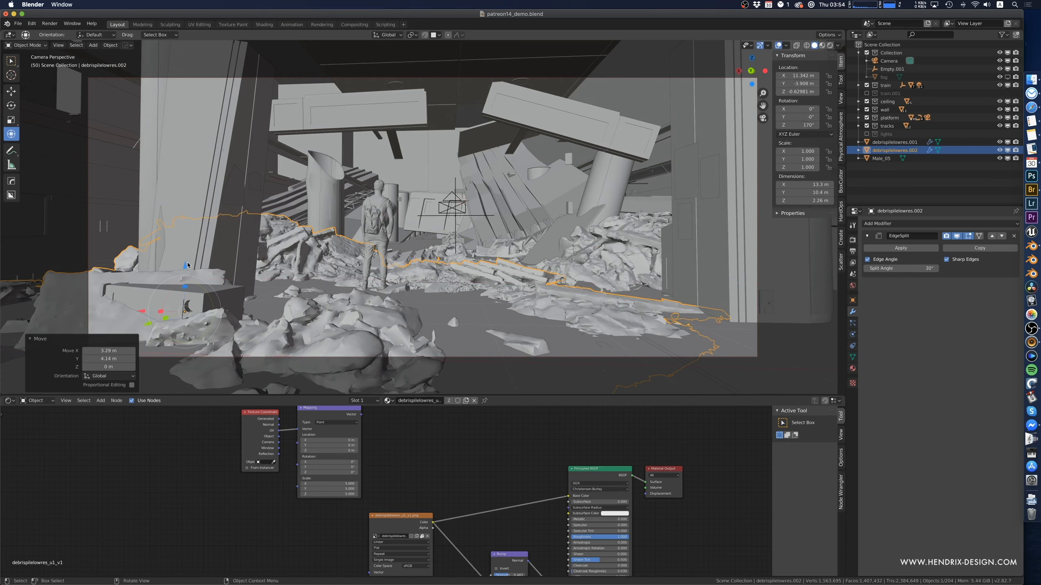
pyautogui.click(470, 294)
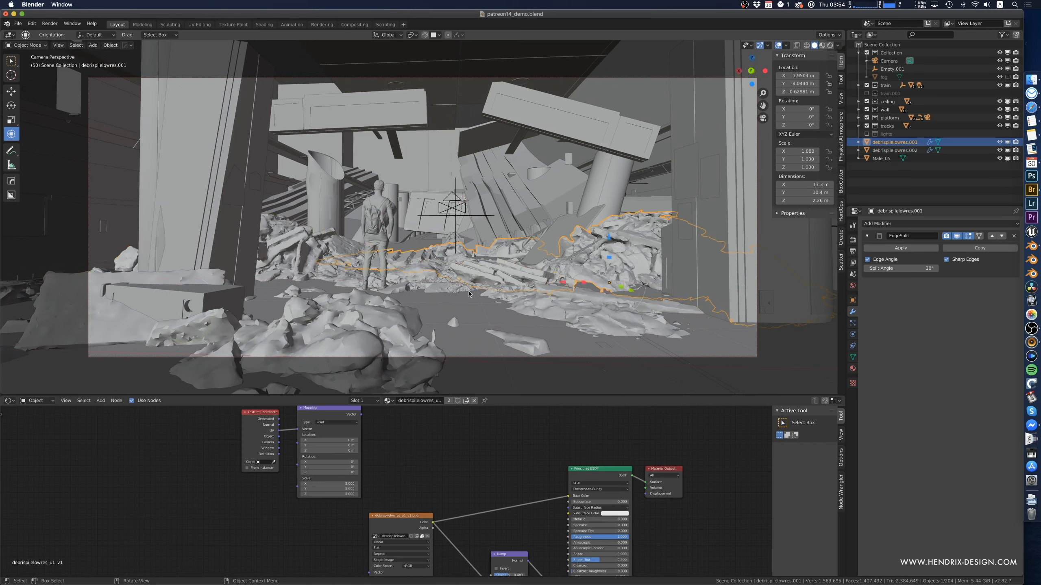
# - Raise the toppled recycling bin 0.391 m along Z and tilt it -35.1° about the global X axis
pyautogui.click(198, 292)
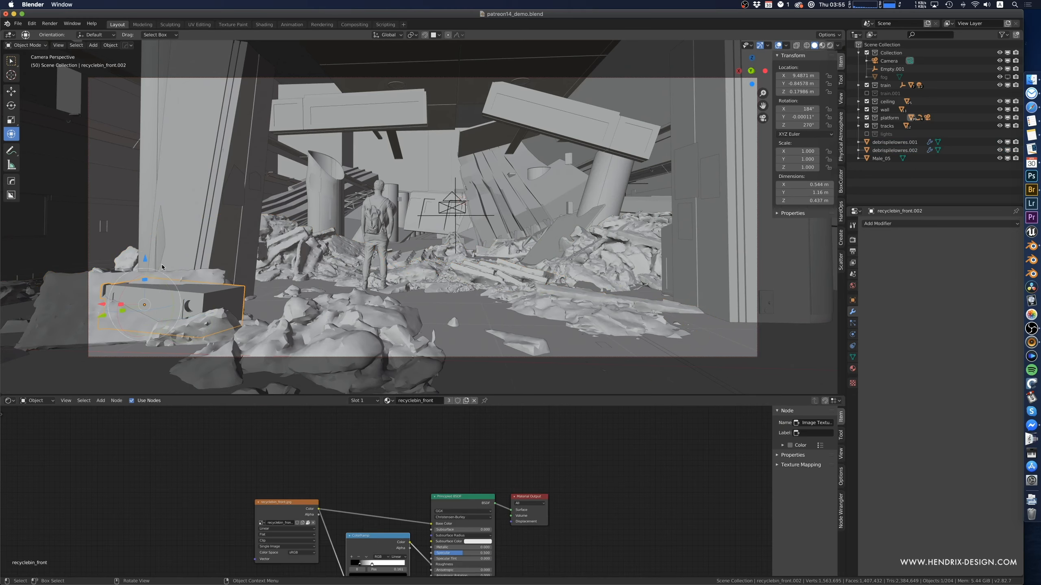
pyautogui.moveTo(145, 260); pyautogui.dragTo(145, 245)
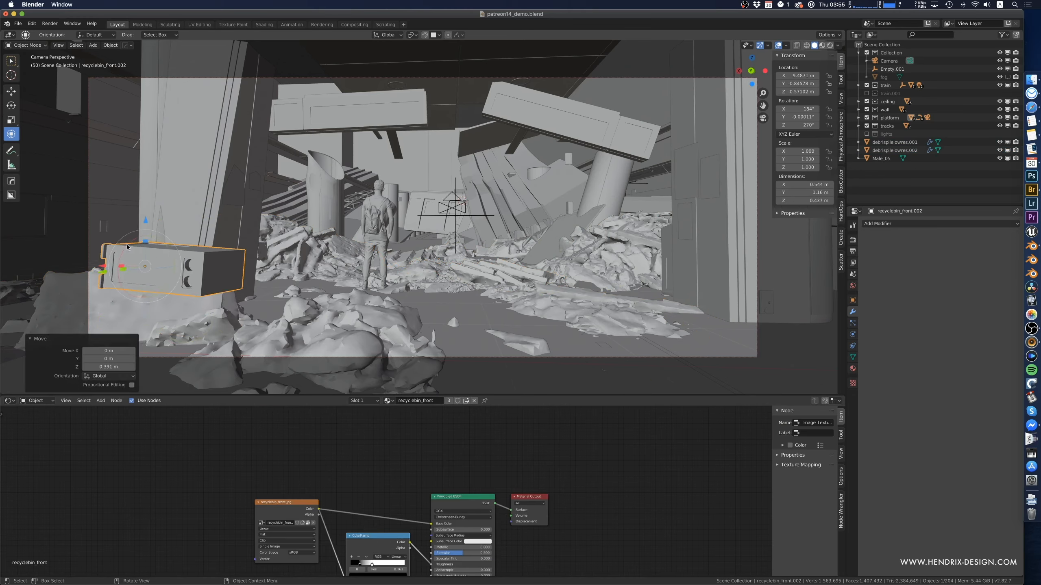
pyautogui.press('r')
pyautogui.press('y')
pyautogui.click(121, 262)
# - Rotate the toppled recycling bin 73.3° about global Z and move it -1.2 m in X, 0.414 m in Y and about -0.32 m in Z
pyautogui.press('r')
pyautogui.press('z')
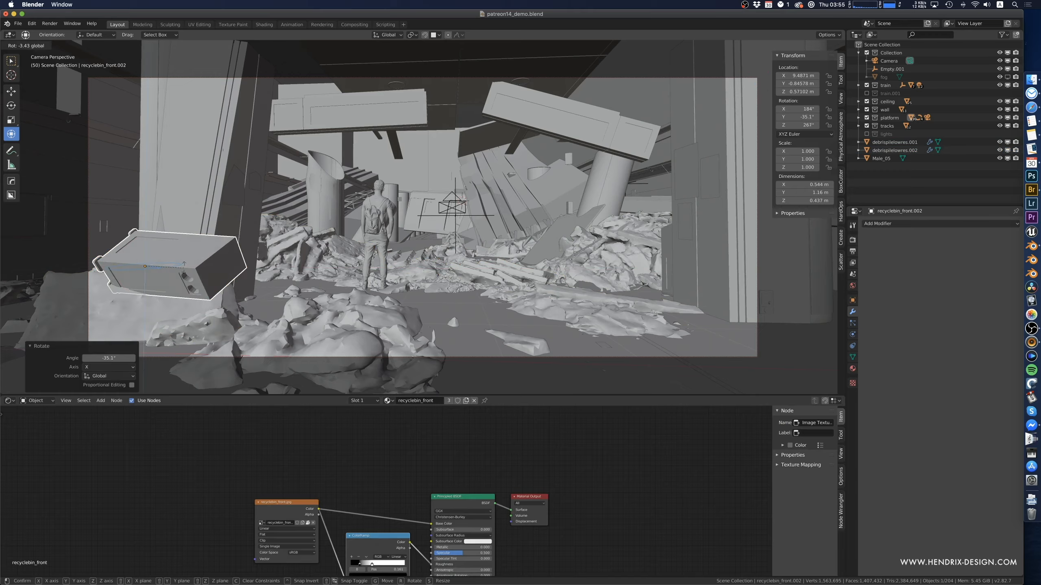
pyautogui.click(146, 275)
pyautogui.press('g')
pyautogui.hotkey('shift', 'z')
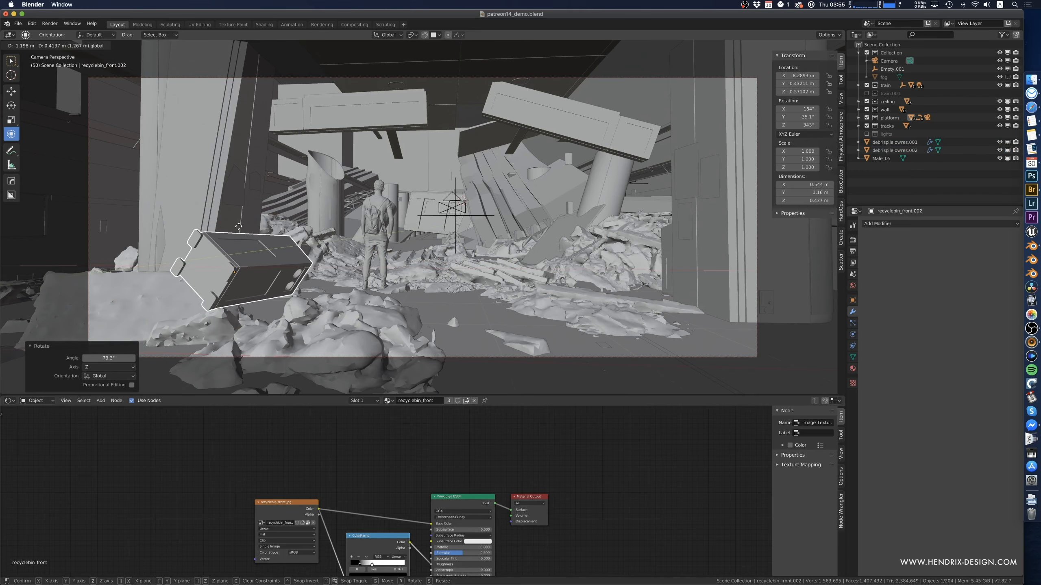
pyautogui.click(240, 229)
pyautogui.press('g')
pyautogui.press('z')
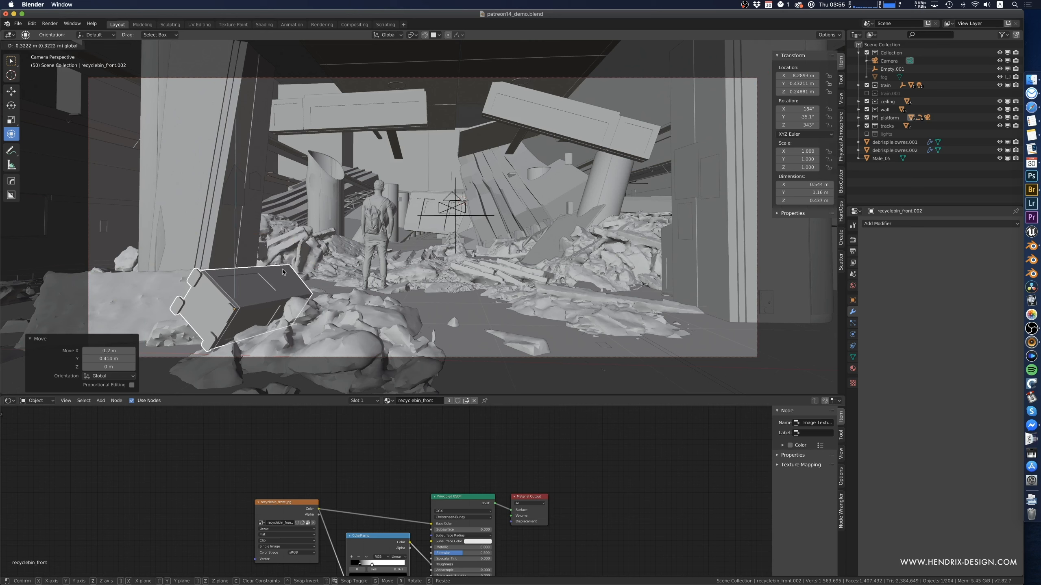
pyautogui.click(244, 267)
# - Duplicate the debris pile beside the tilted pillar 2.6 m along X, and move the copy -1.31 m in X and -6.98 m in Y
pyautogui.click(504, 327)
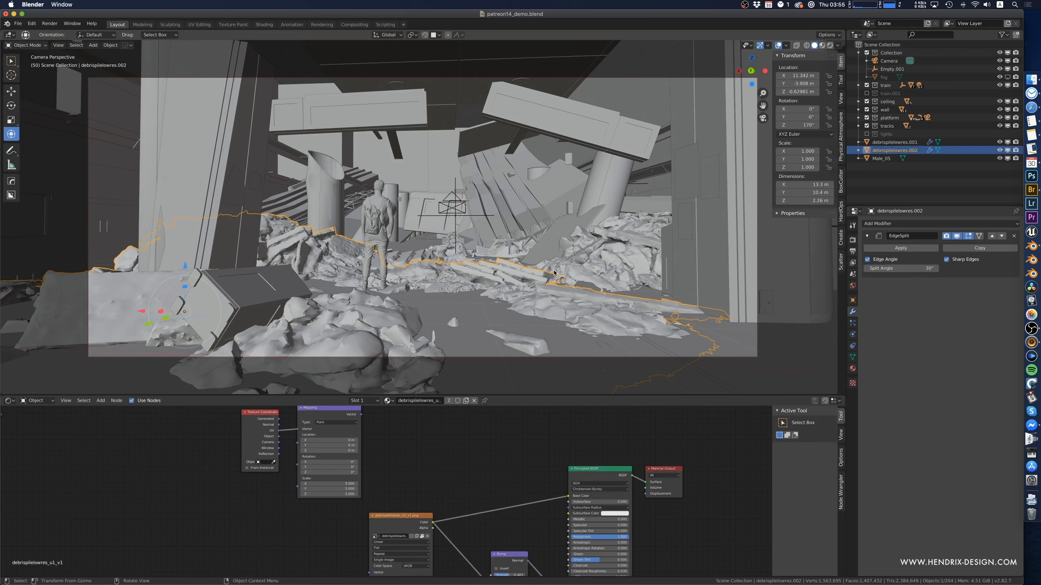
pyautogui.click(591, 260)
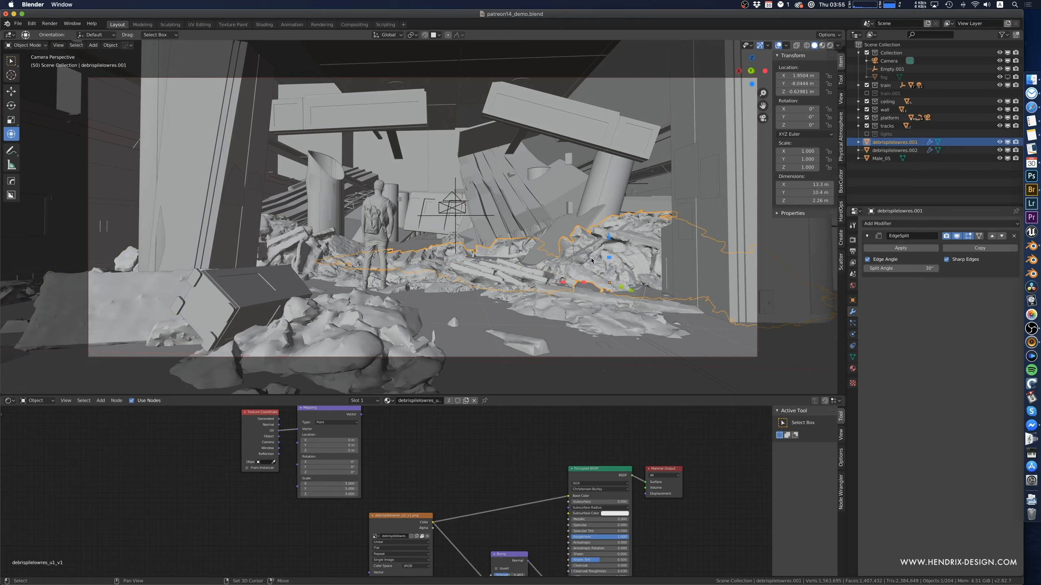
pyautogui.hotkey('shift', 'd')
pyautogui.press('x')
pyautogui.click(516, 237)
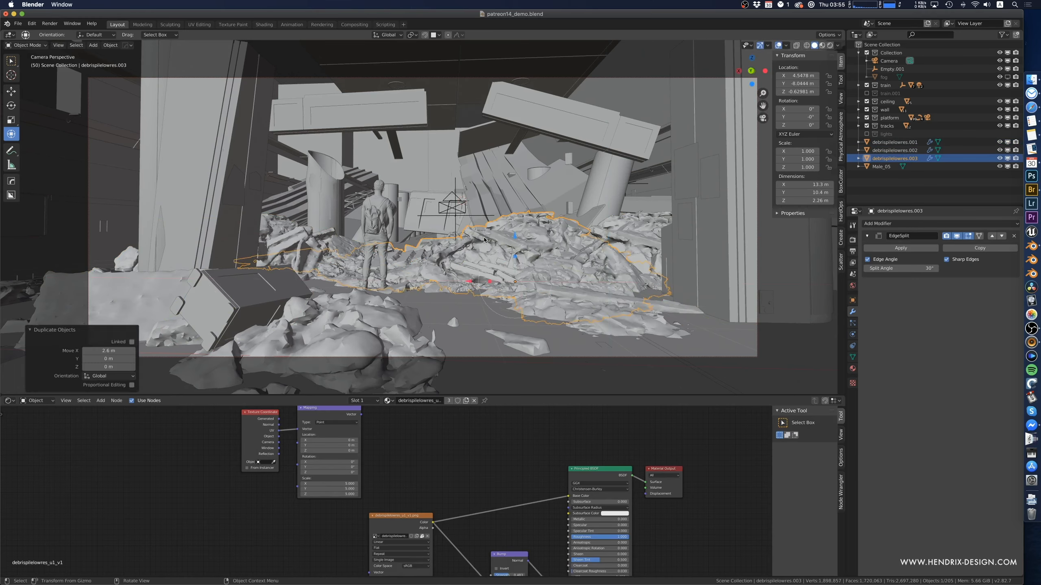
pyautogui.press('g')
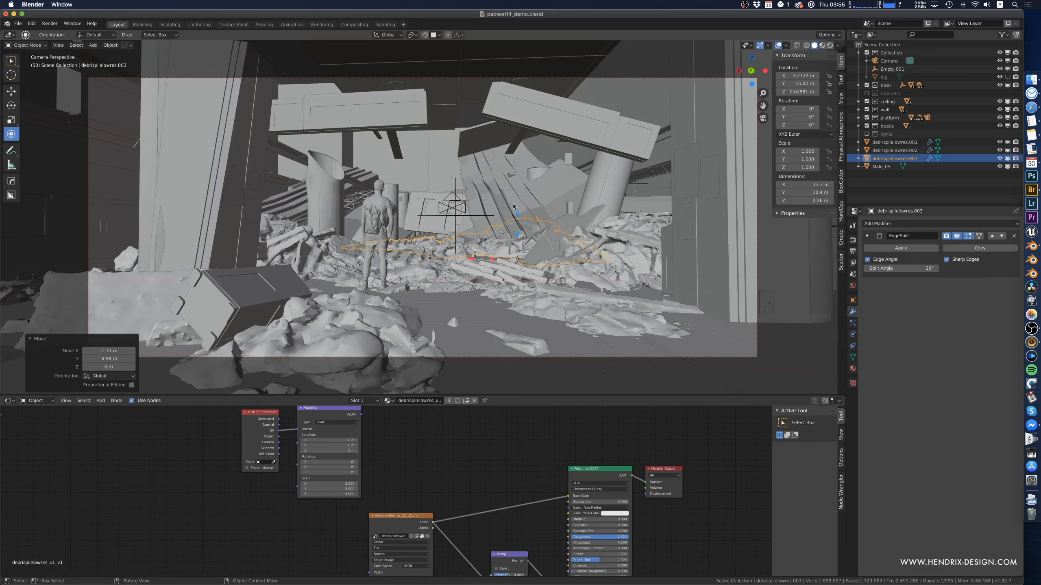
# - Raise the new debris copy 3.62 m along Z and tilt it -15.5° about the global X axis
pyautogui.press('z')
pyautogui.click(520, 164)
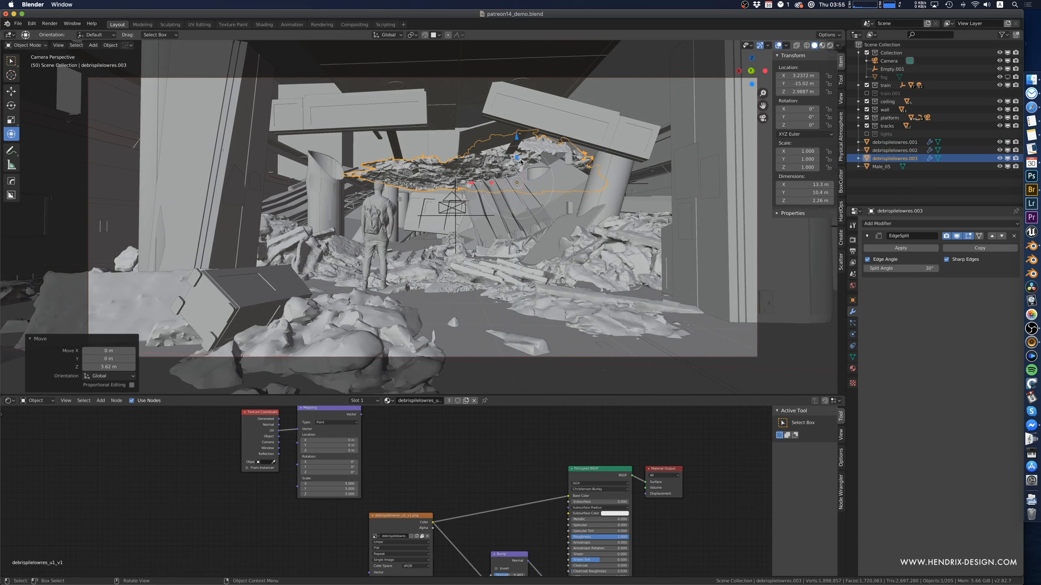
pyautogui.press('r')
pyautogui.press('x')
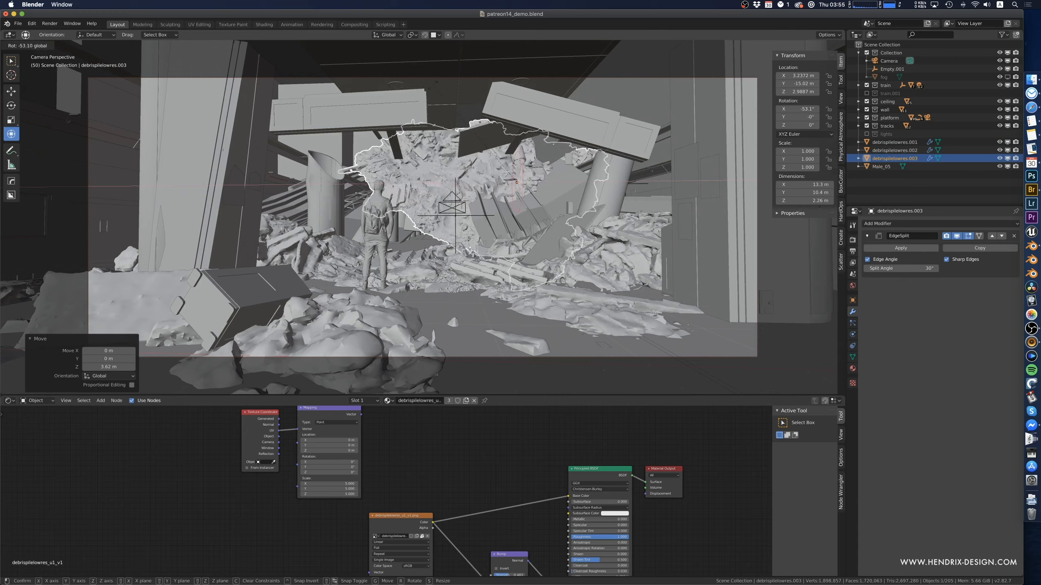
pyautogui.click(501, 91)
# - Move the tilted debris copy to the far background behind the standing figure, at about X 8.36 m, Y -23.2 m and Z -0.41 m
pyautogui.press('g')
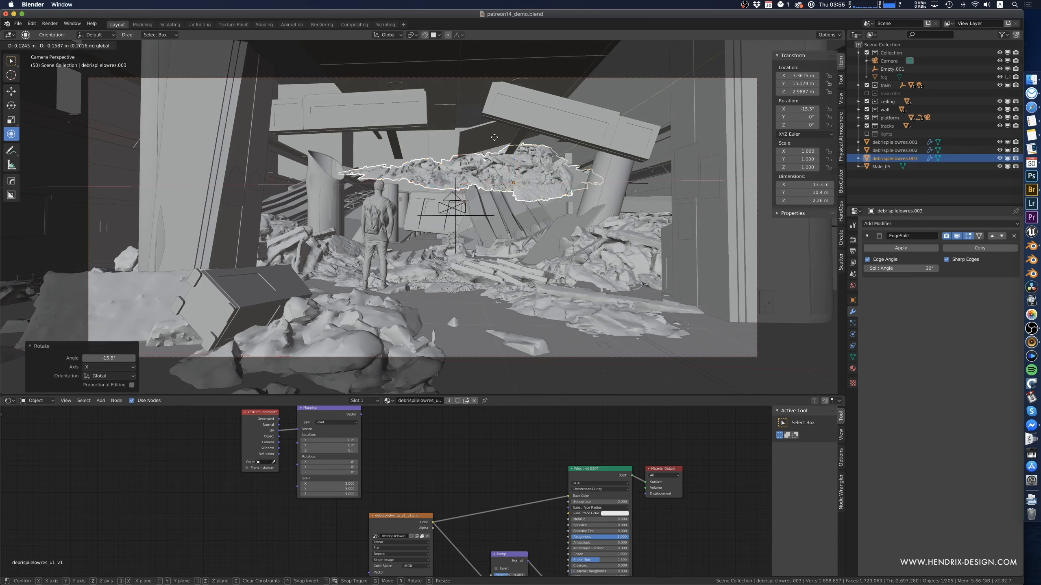
pyautogui.click(395, 146)
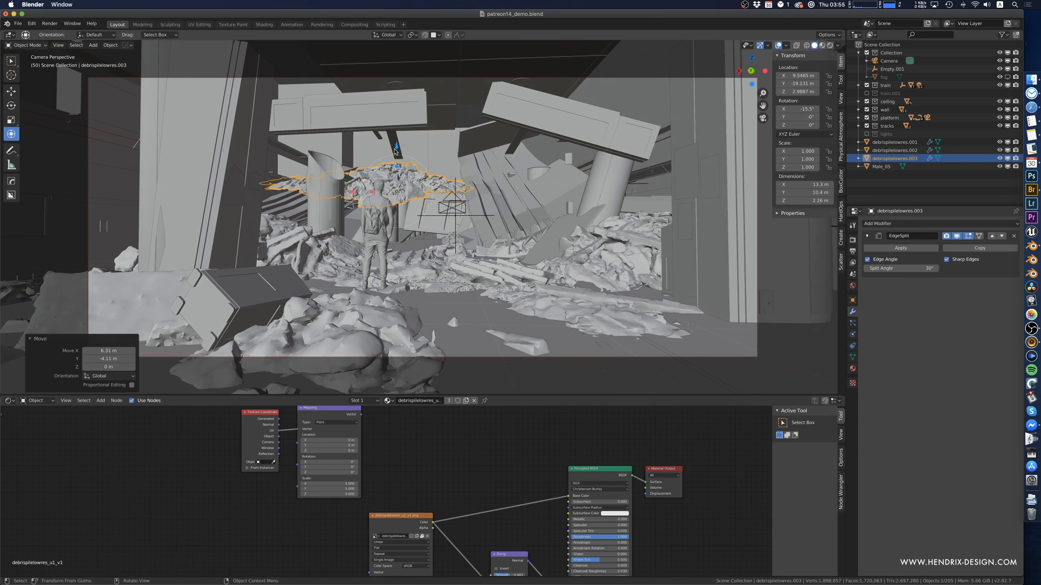
pyautogui.press('g')
pyautogui.press('z')
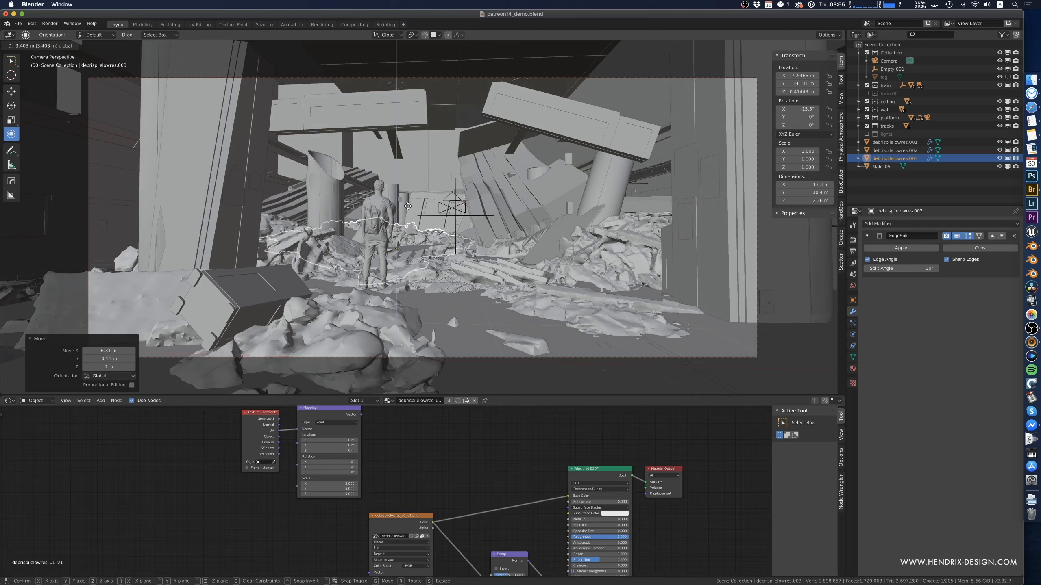
pyautogui.click(413, 214)
pyautogui.press('g')
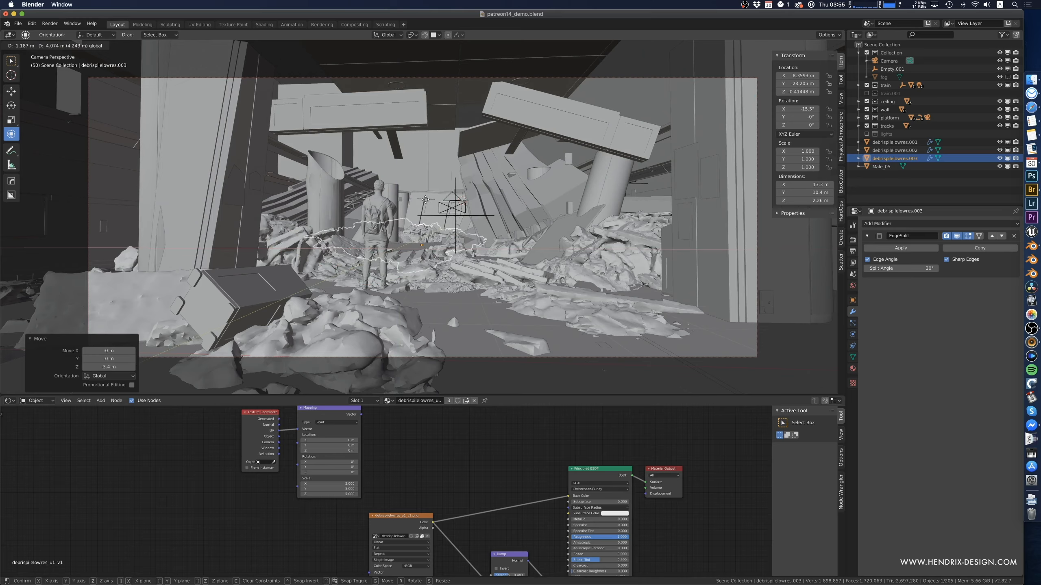
pyautogui.click(425, 202)
pyautogui.click(446, 308)
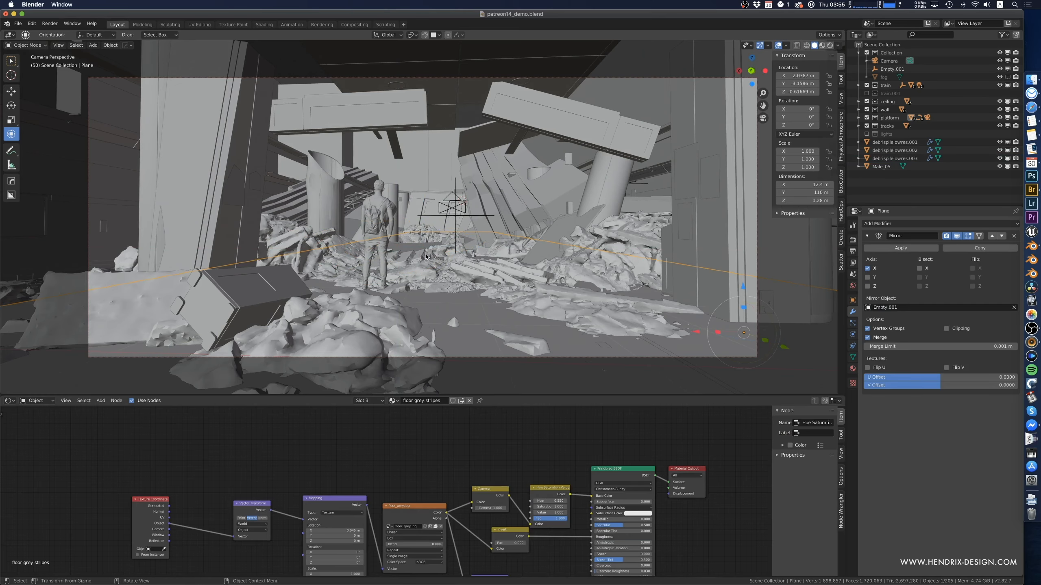
# - Move the debris pile beside the tilted pillar -0.397 m in X and -1.08 m in Y, and rotate it -14.8° about Z
pyautogui.click(488, 263)
pyautogui.press('g')
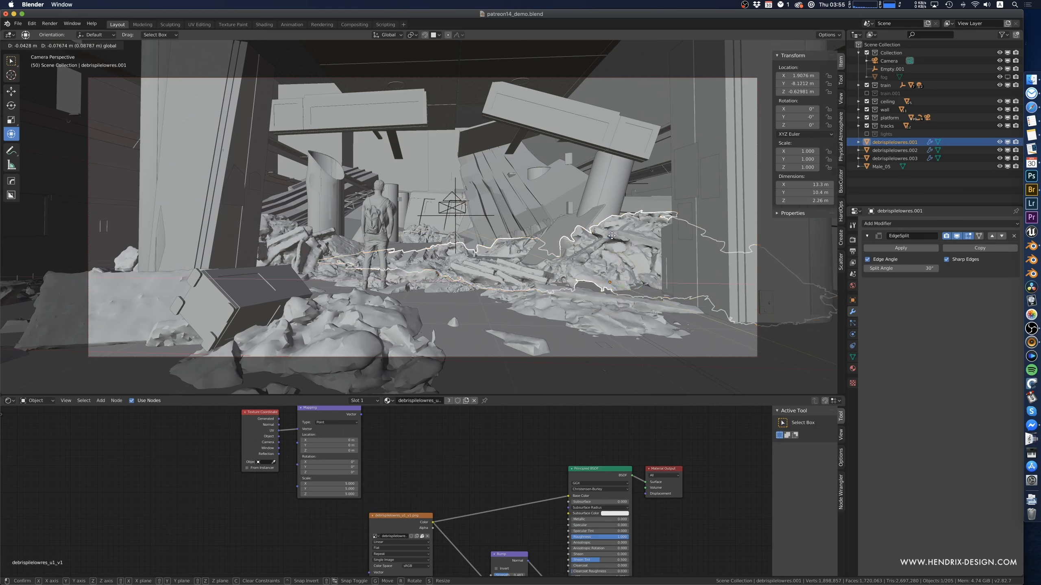
pyautogui.click(612, 234)
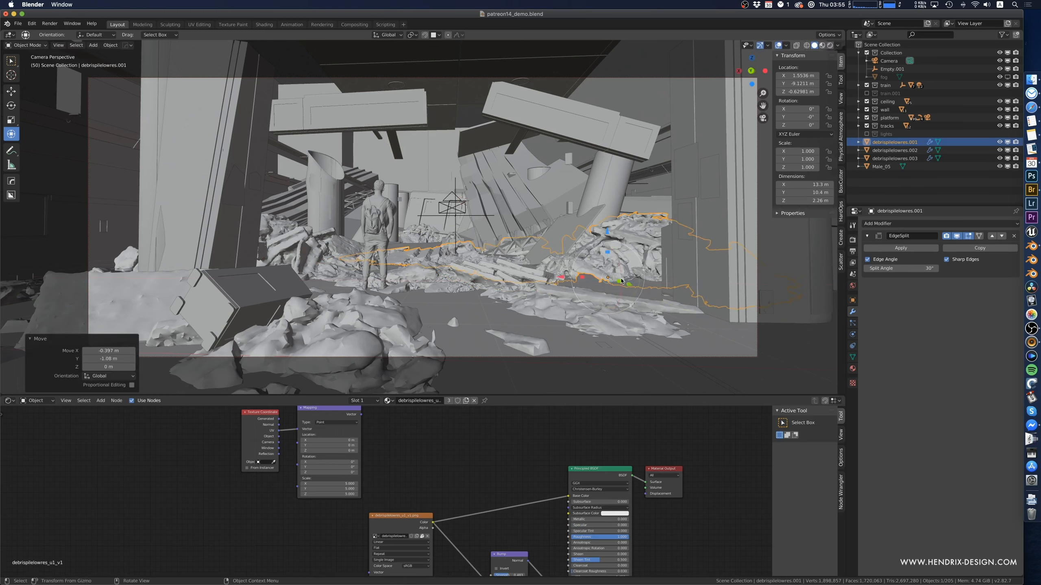
pyautogui.press('r')
pyautogui.press('z')
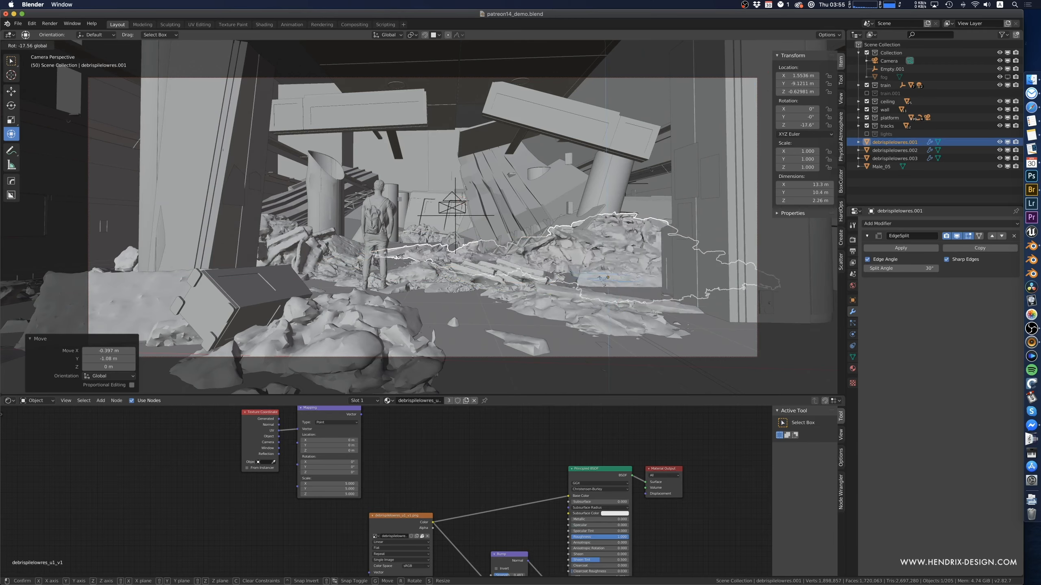
pyautogui.click(601, 282)
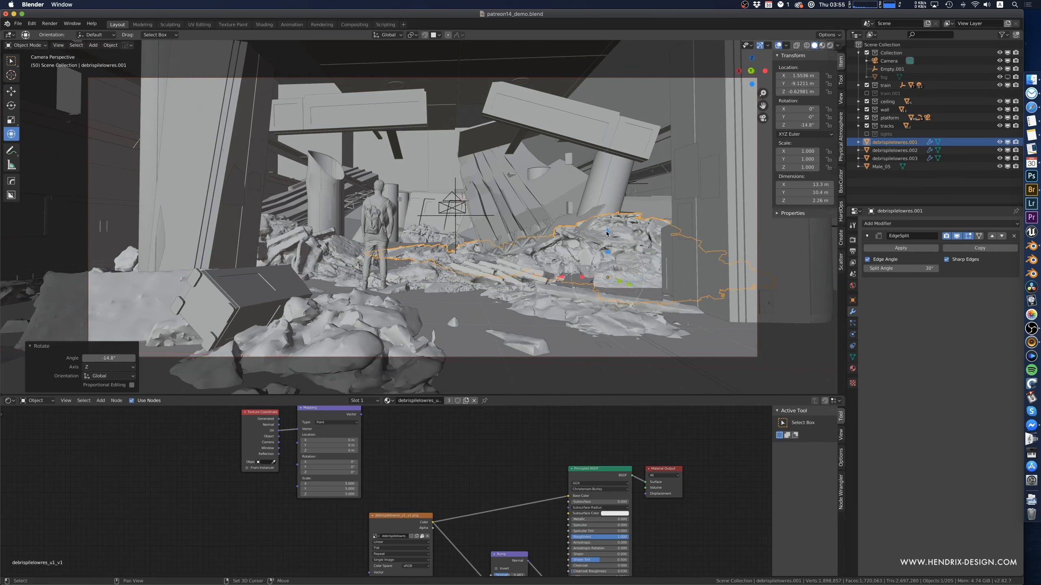
# - Shift the pillar-side debris pile -0.955 m in X and 0.368 m in Y, and rotate it 19° about Z
pyautogui.press('g')
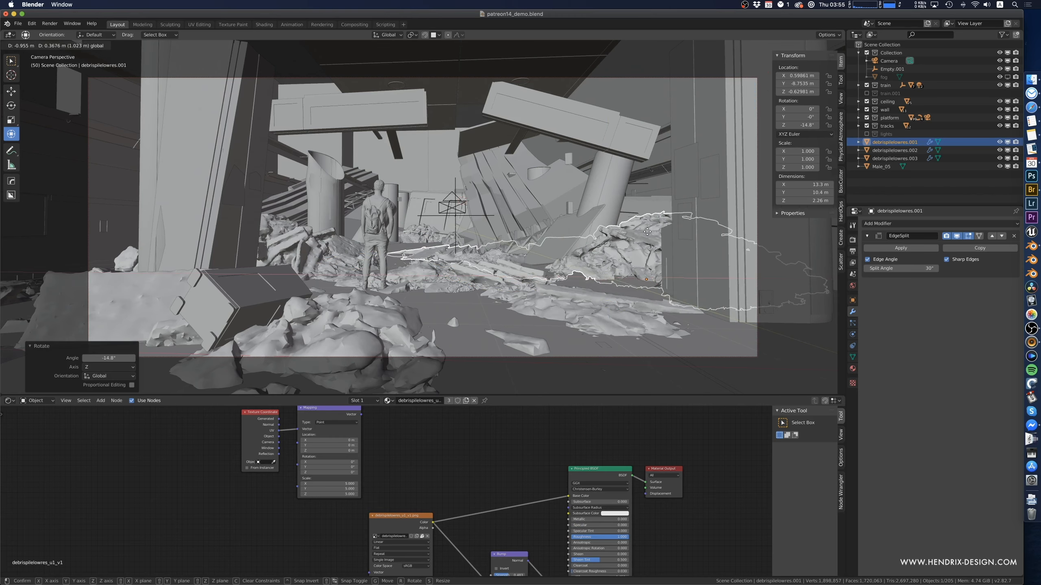
pyautogui.click(647, 233)
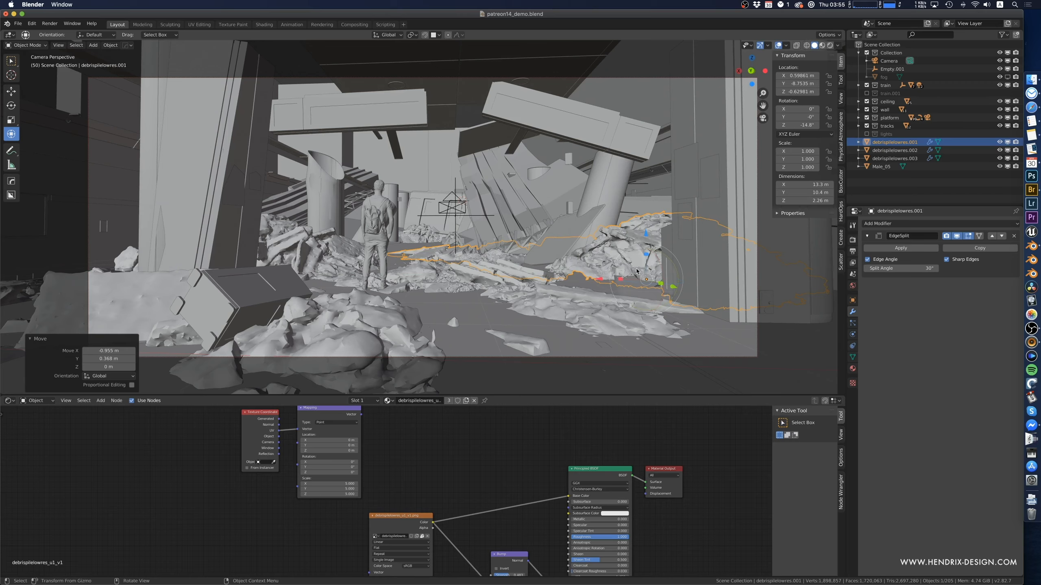
pyautogui.moveTo(635, 285); pyautogui.dragTo(574, 287)
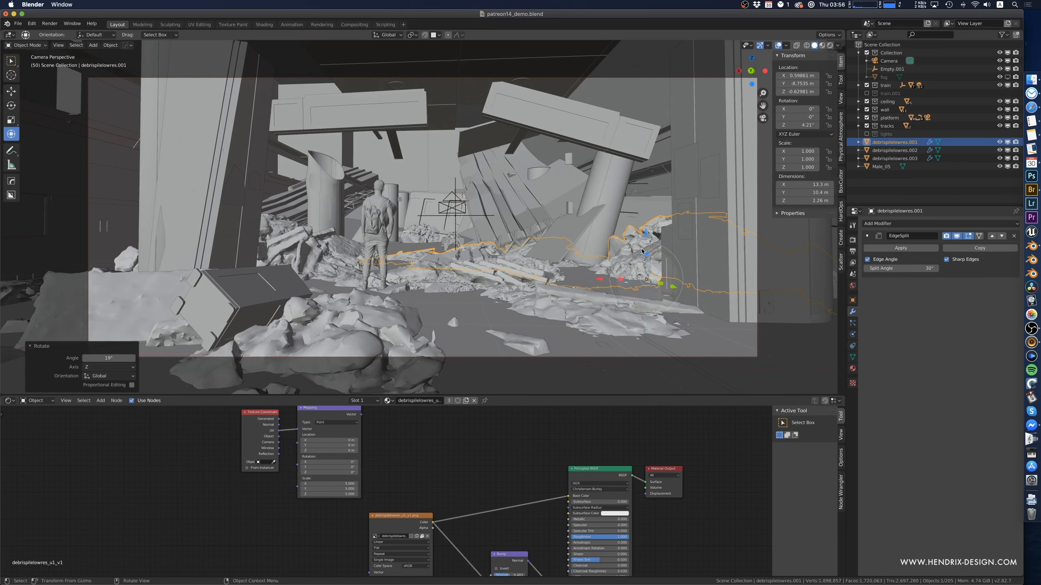
# - Move the pillar-side debris pile farther back around the tilted pillar, to about X 1.03 m and Y -12.63 m
pyautogui.moveTo(644, 233)
pyautogui.keyDown('shift'); pyautogui.mouseDown()
pyautogui.moveTo(497, 220)
pyautogui.moveTo(635, 226)
pyautogui.mouseUp(); pyautogui.keyUp('shift')
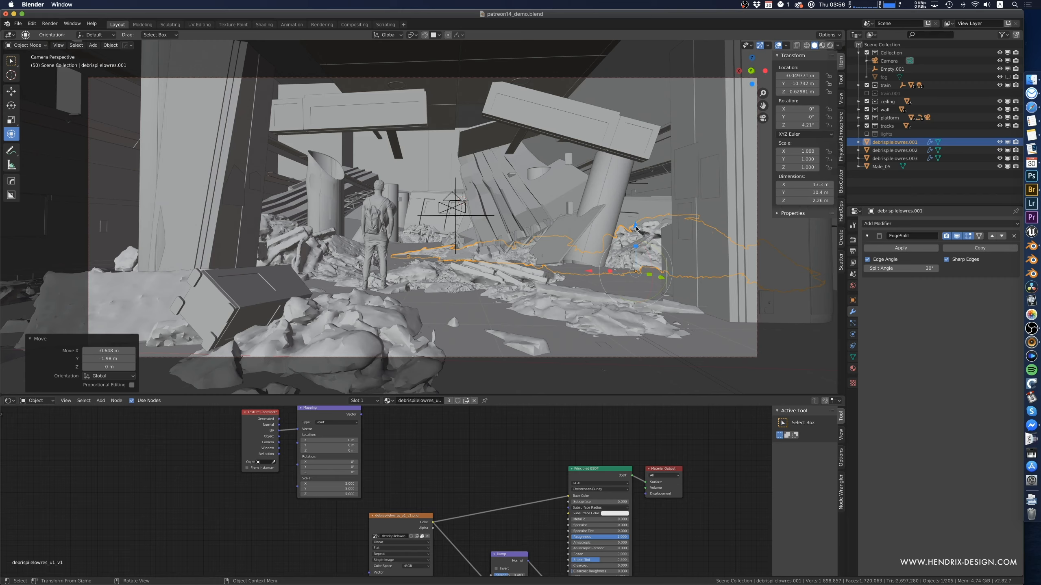
pyautogui.press('g')
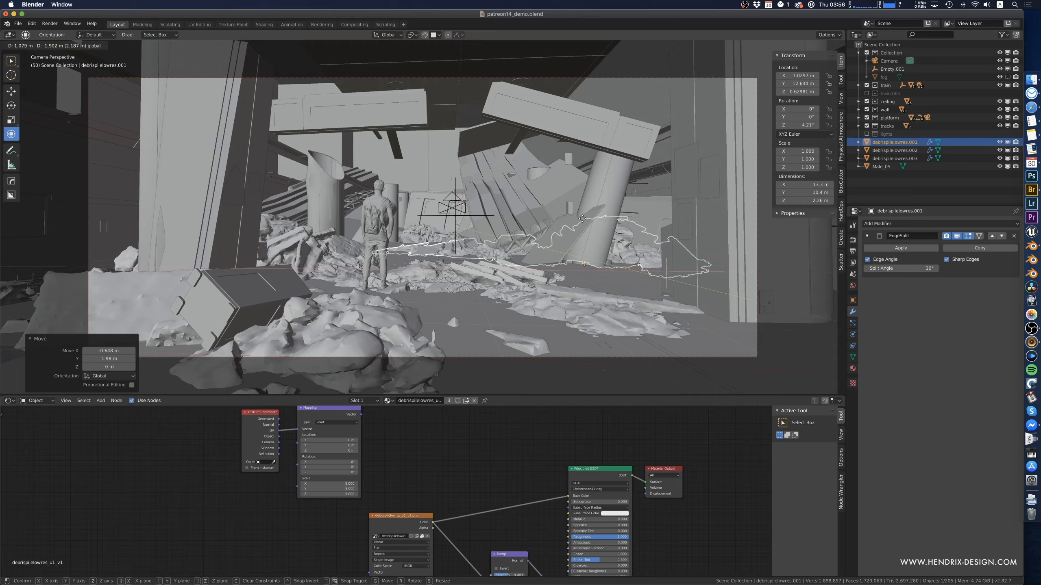
pyautogui.click(584, 222)
pyautogui.click(631, 293)
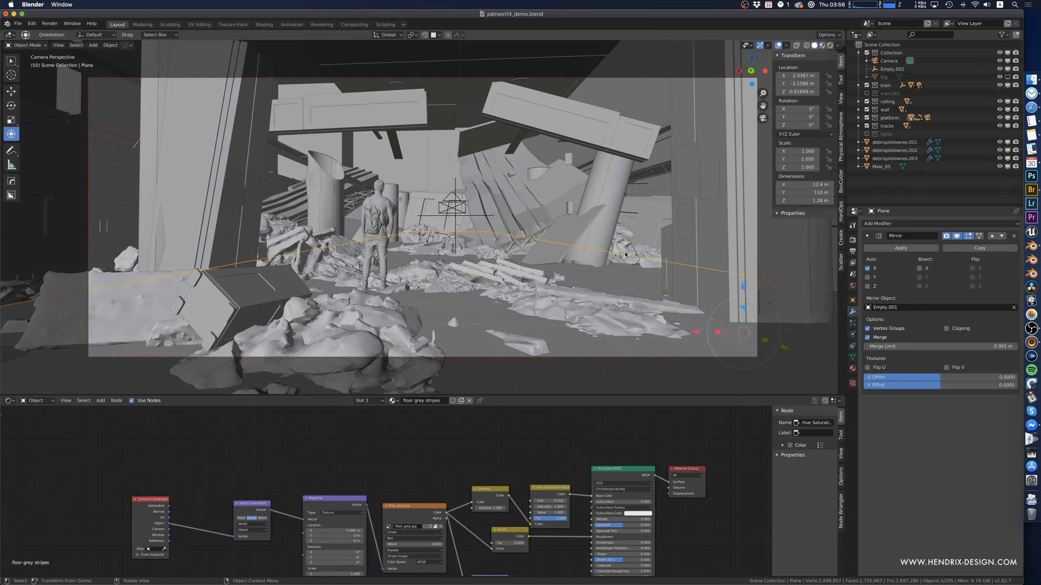
# - Bring the pillar-side debris pile forward by -0.863 m in X and 2.46 m in Y, and rotate it -16.8° about Z
pyautogui.click(581, 219)
pyautogui.press('g')
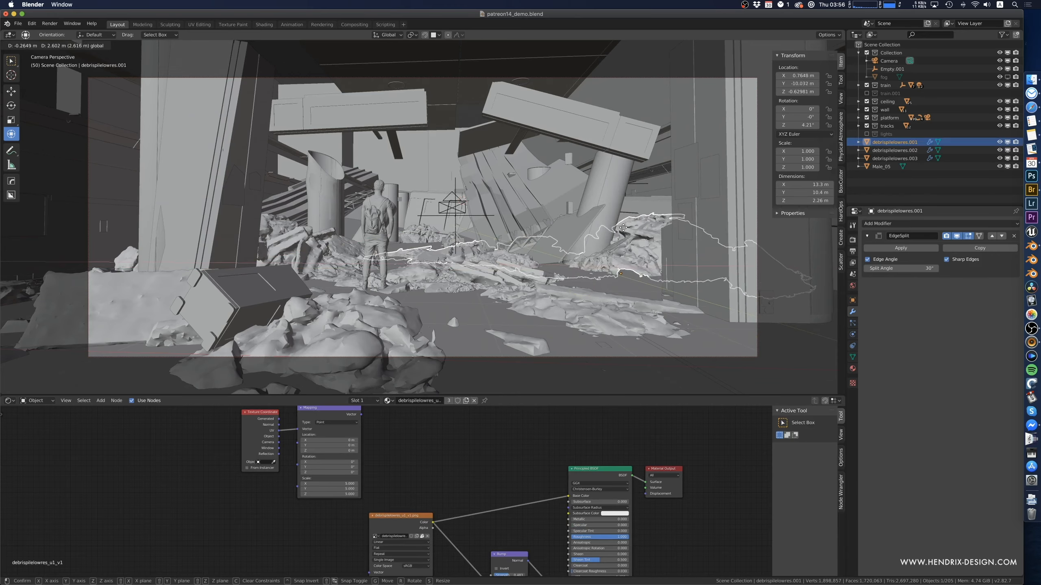
pyautogui.click(639, 228)
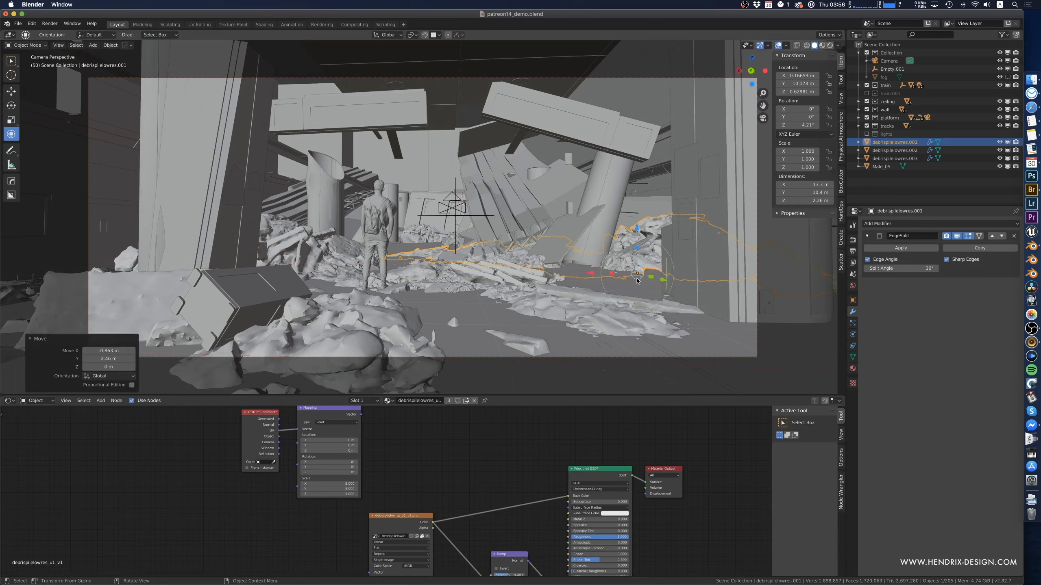
pyautogui.press('r')
pyautogui.press('z')
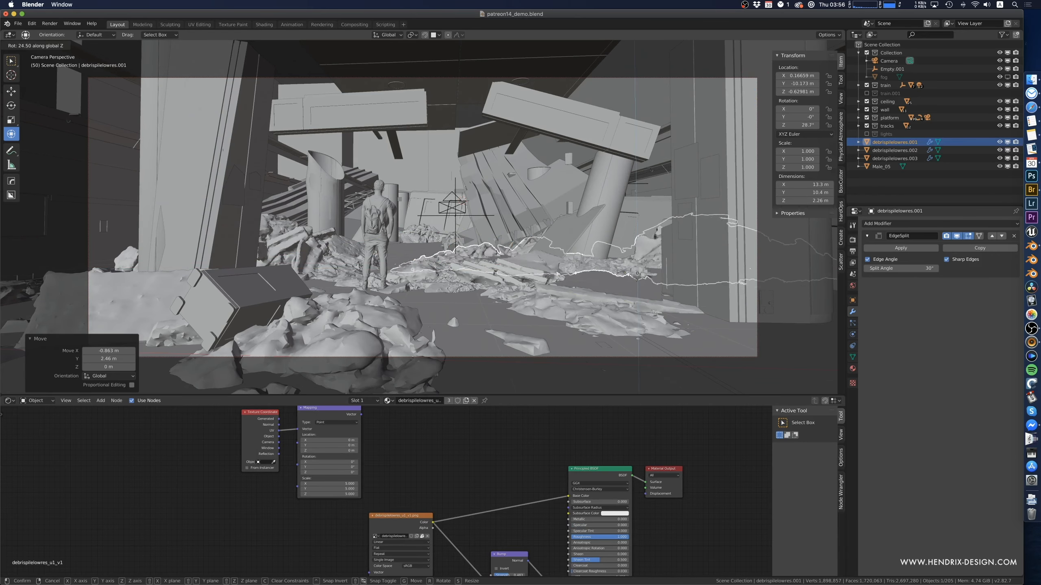
pyautogui.click(637, 232)
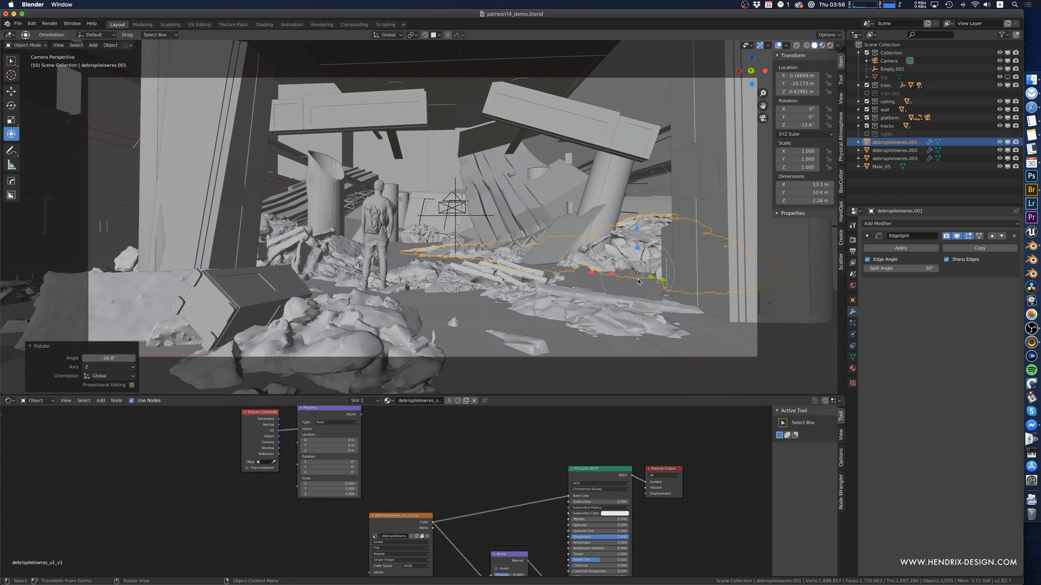
# - Fine-position the pillar-side debris pile in front of the tilted pillar, at about X 1.28 m and Y -9.05 m
pyautogui.keyDown('shift'); pyautogui.moveTo(637, 230); pyautogui.dragTo(626, 233); pyautogui.keyUp('shift')
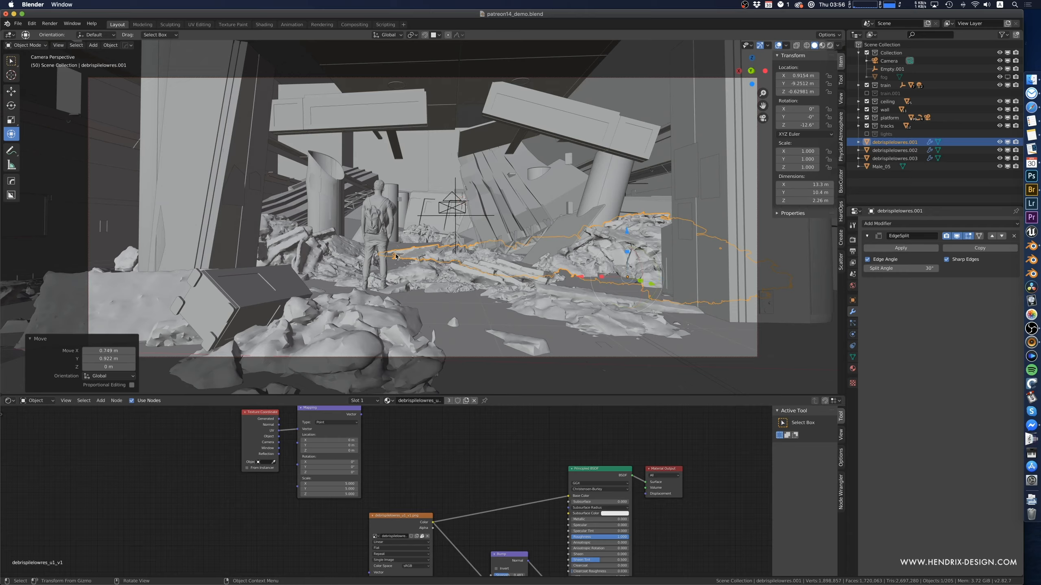
pyautogui.moveTo(627, 231); pyautogui.dragTo(617, 233)
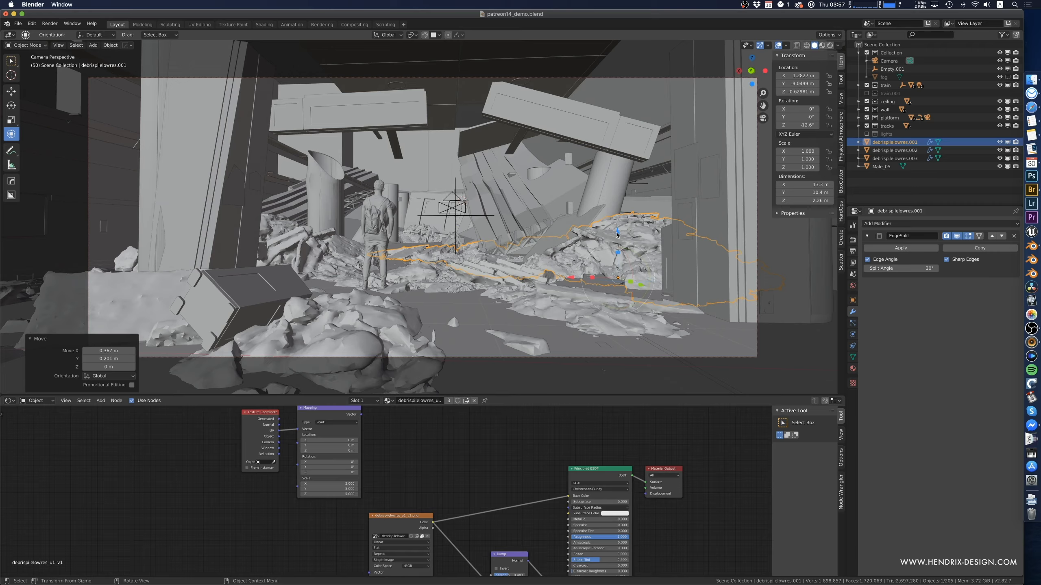
# - Reframe the camera to a wider shot covering both foreground columns, the toppled bin and the debris piles
pyautogui.click(371, 315)
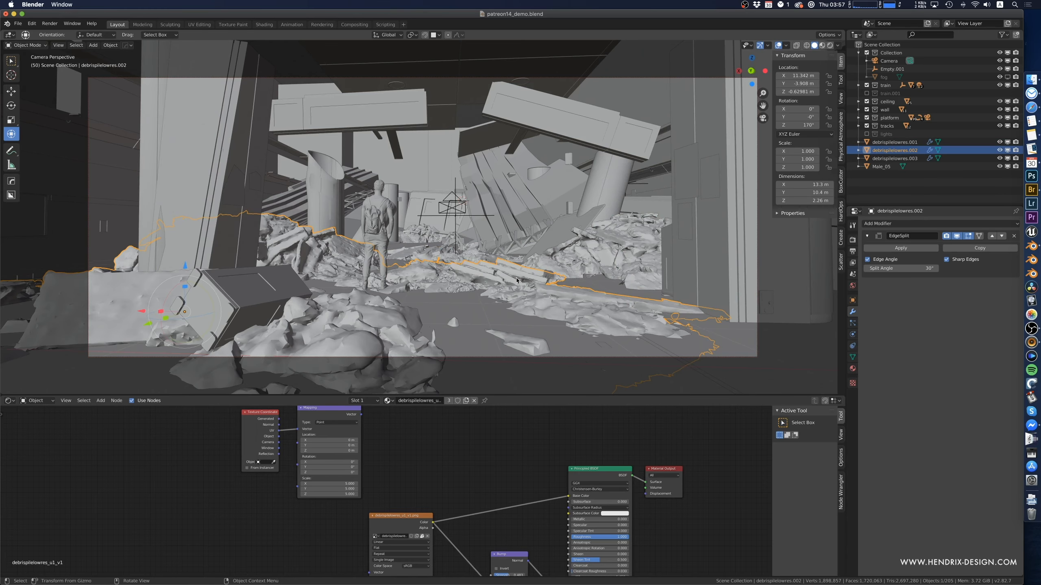
pyautogui.moveTo(517, 281); pyautogui.dragTo(404, 313, button='middle')
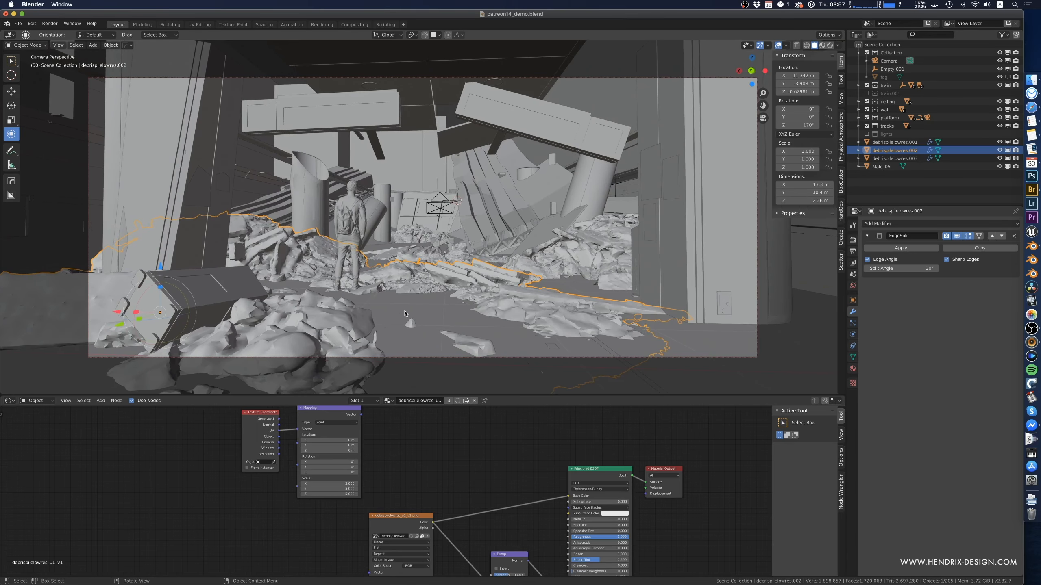
pyautogui.click(431, 315)
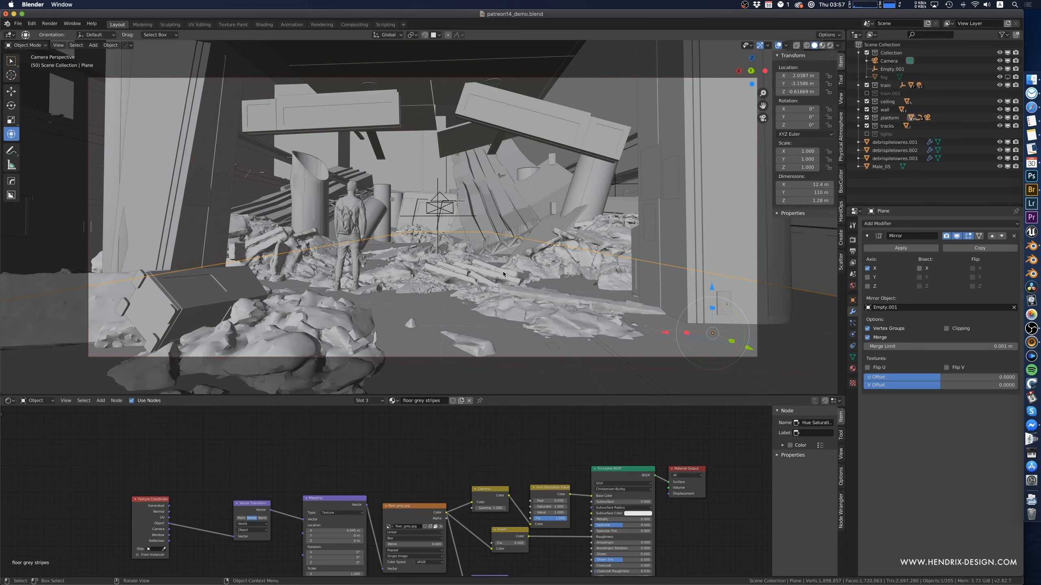
pyautogui.keyDown('shift'); pyautogui.moveTo(461, 274); pyautogui.dragTo(487, 301, button='middle'); pyautogui.keyUp('shift')
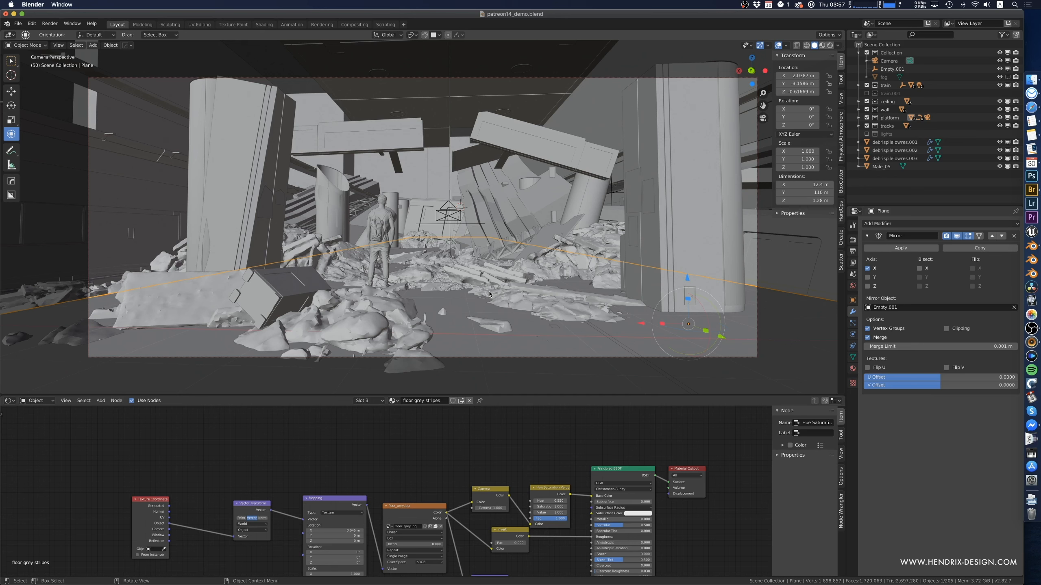
pyautogui.keyDown('shift'); pyautogui.moveTo(490, 294); pyautogui.dragTo(489, 294, button='middle'); pyautogui.keyUp('shift')
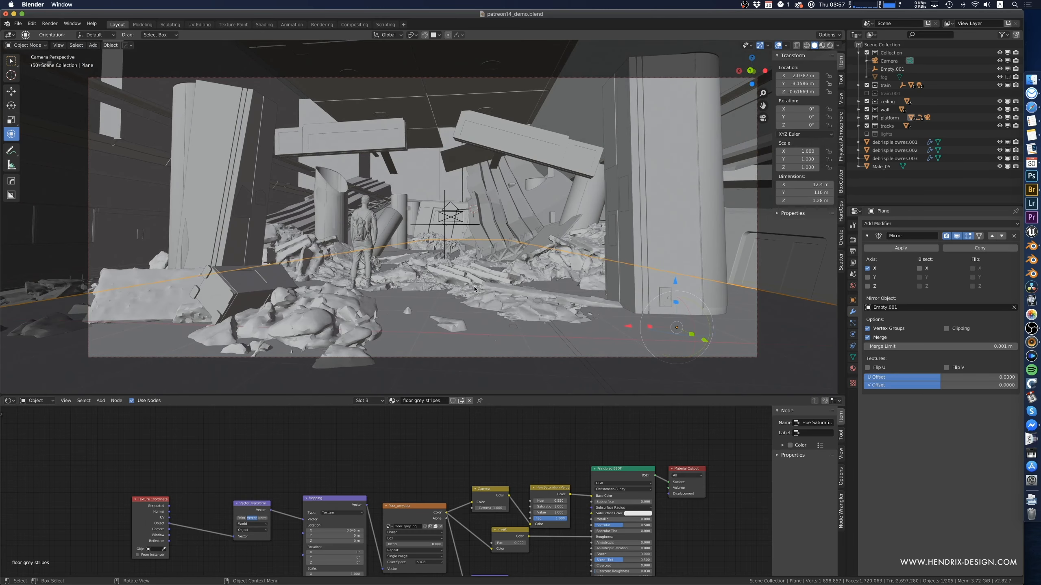
pyautogui.click(203, 125)
pyautogui.press('Tab')
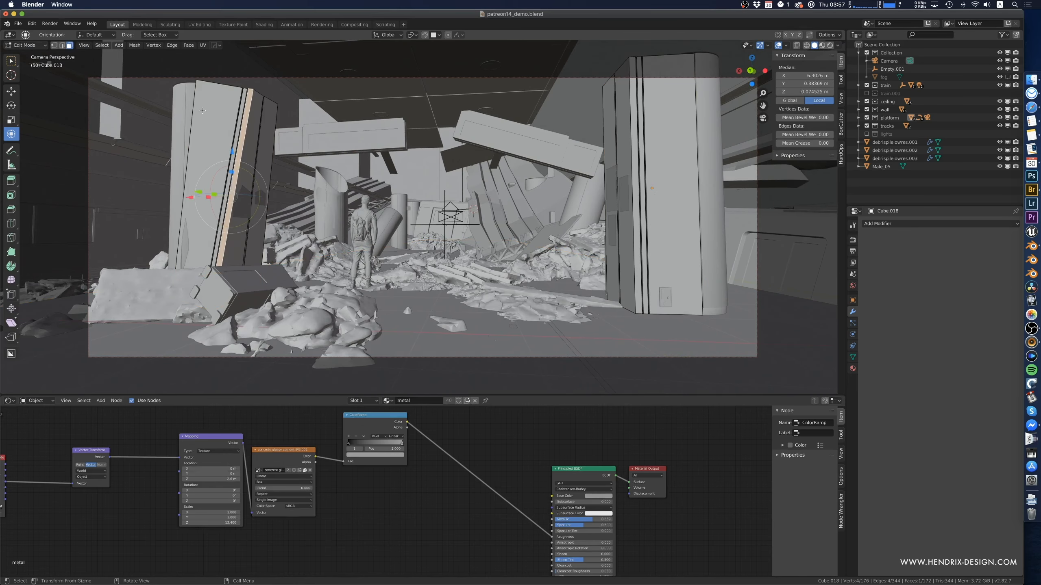
pyautogui.press('2')
pyautogui.click(193, 110)
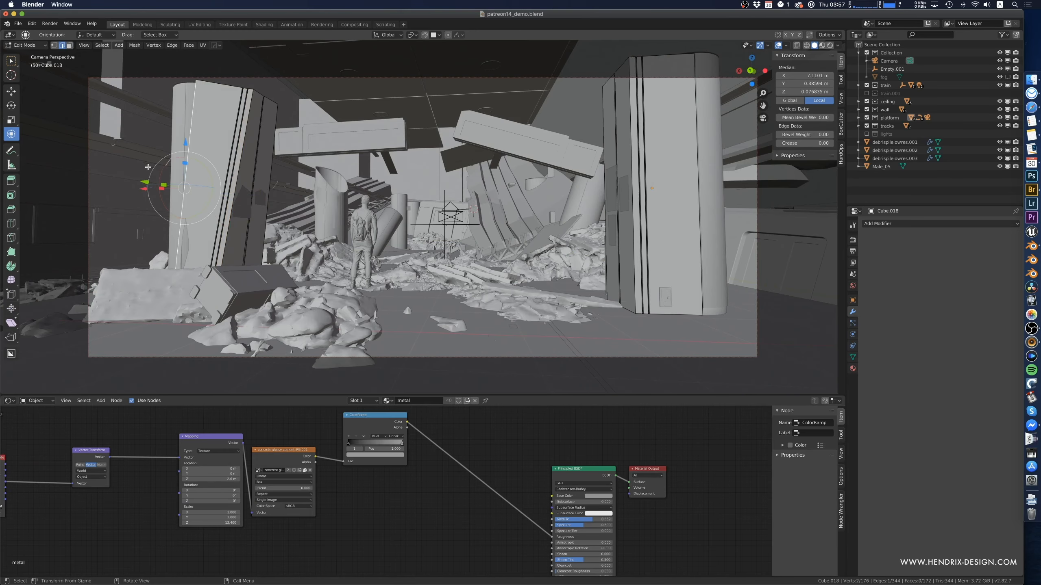
pyautogui.moveTo(148, 167); pyautogui.dragTo(160, 169)
pyautogui.press('Tab')
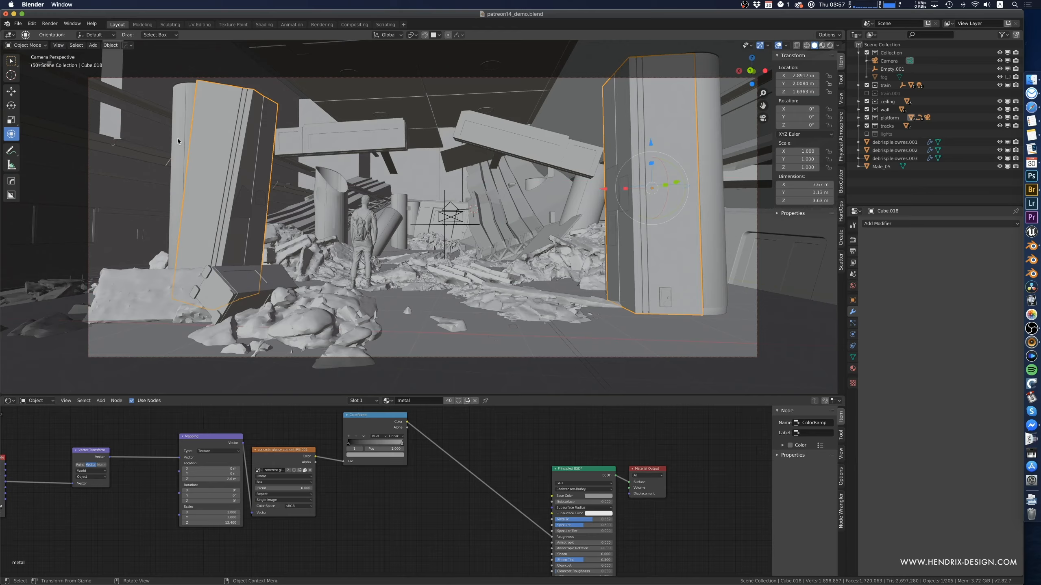
# - Add four evenly spaced loop cuts around the rounded foreground pillar behind the tilted cladding, in the cylinder mesh
pyautogui.click(177, 141)
pyautogui.press('Tab')
pyautogui.hotkey('ctrl', 'r')
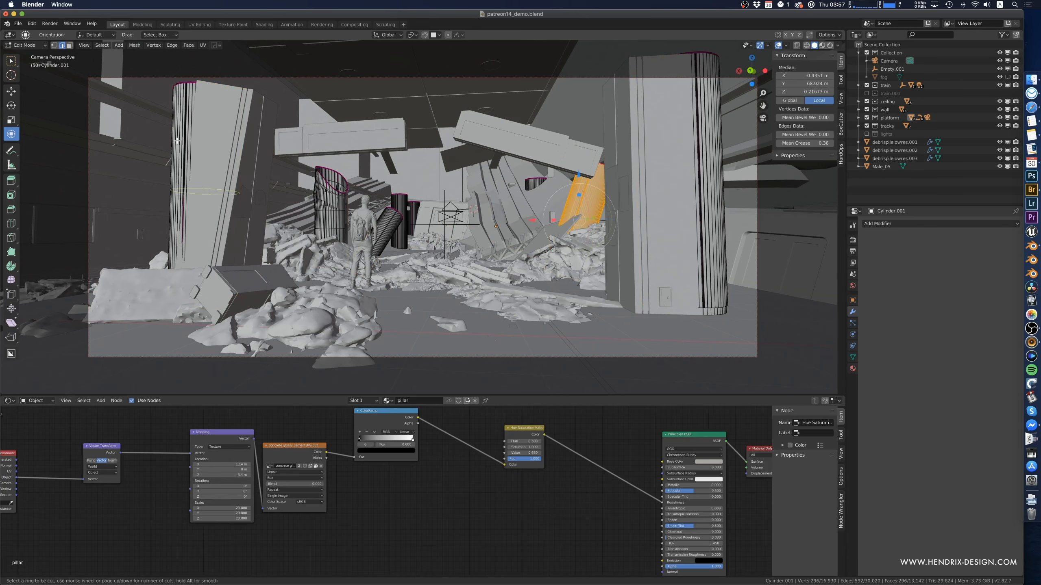
pyautogui.scroll(3, 177, 141)
pyautogui.click(176, 140)
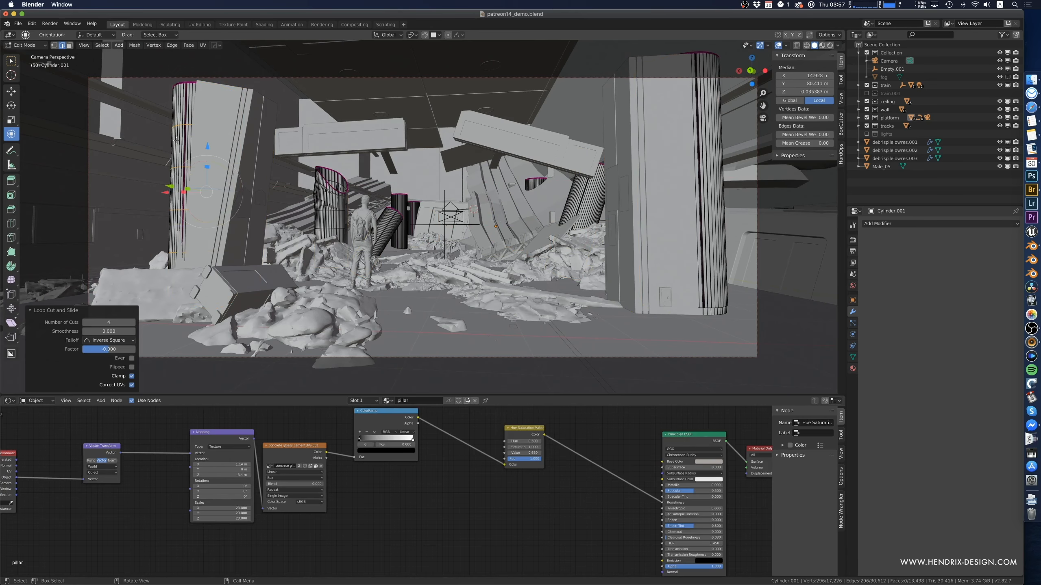
# - Delete the ring of faces just above the middle of that cut pillar to open a gap in it
pyautogui.press('3')
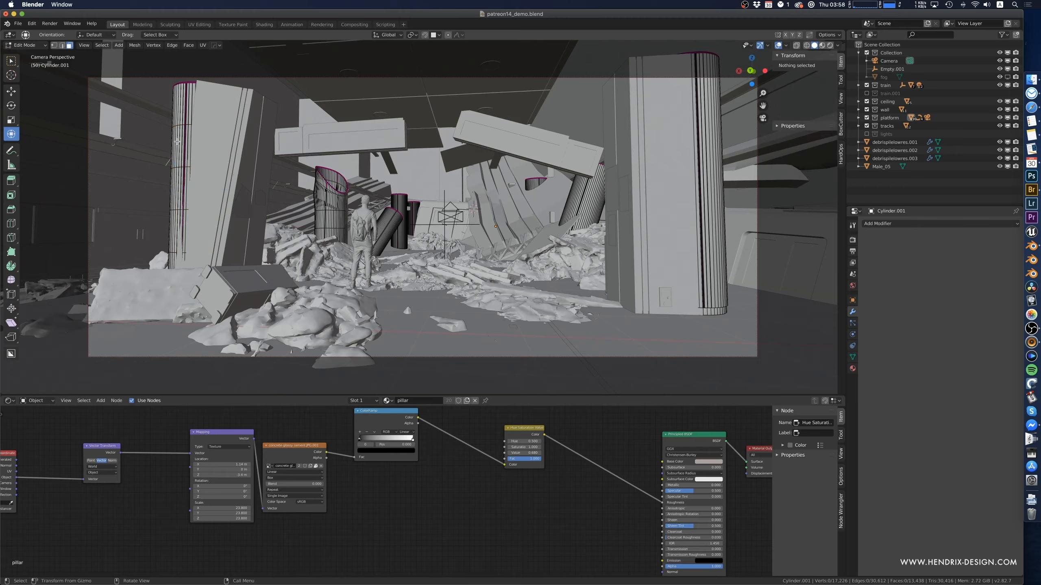
pyautogui.keyDown('alt'); pyautogui.click(176, 142); pyautogui.keyUp('alt')
pyautogui.press('x')
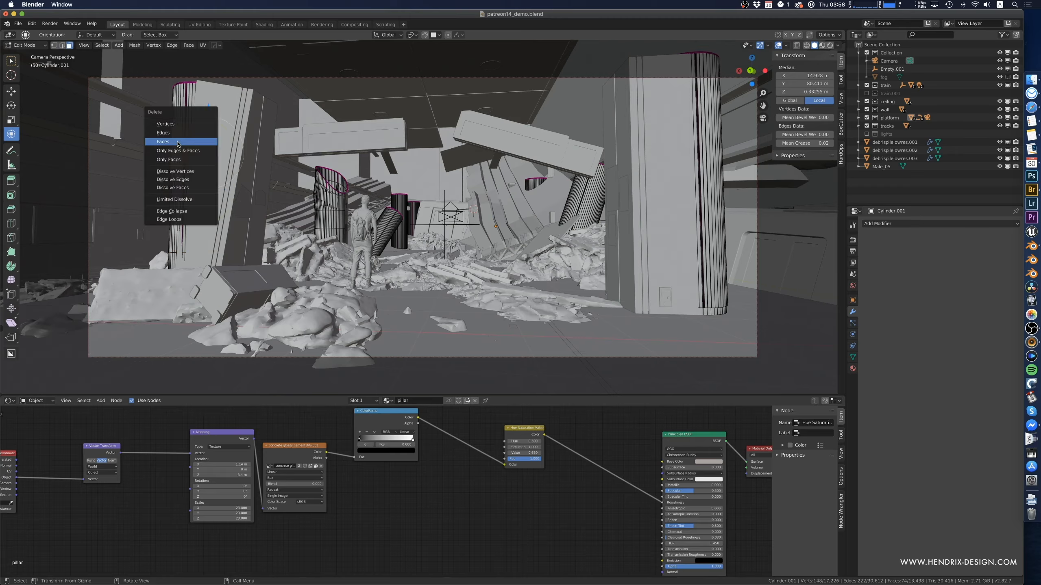
pyautogui.click(178, 142)
# - Try scaling the pillar's inner face ring to 0.788 along Z, and undo the scaling
pyautogui.keyDown('alt'); pyautogui.click(179, 146); pyautogui.keyUp('alt')
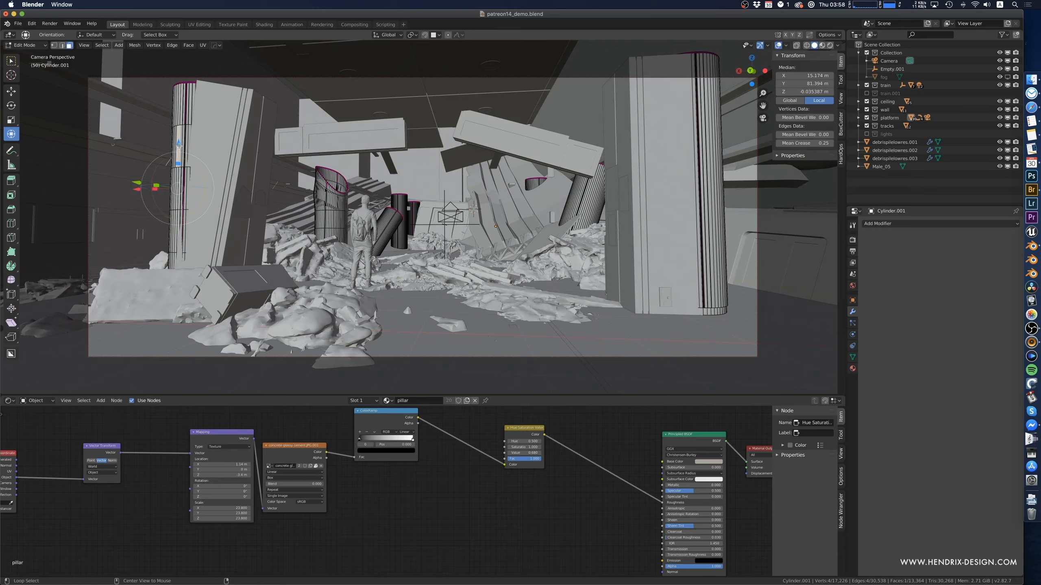
pyautogui.moveTo(207, 165); pyautogui.dragTo(207, 173)
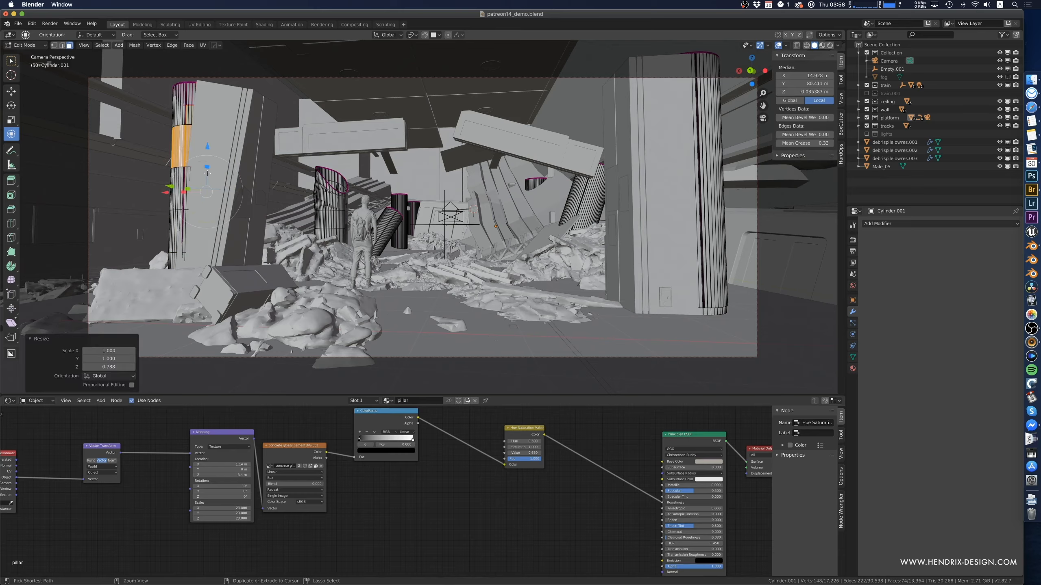
pyautogui.hotkey('ctrl', 'z')
# - Add three loop cuts around the inner surface exposed in the pillar's gap
pyautogui.hotkey('ctrl', 'r')
pyautogui.scroll(2, 183, 158)
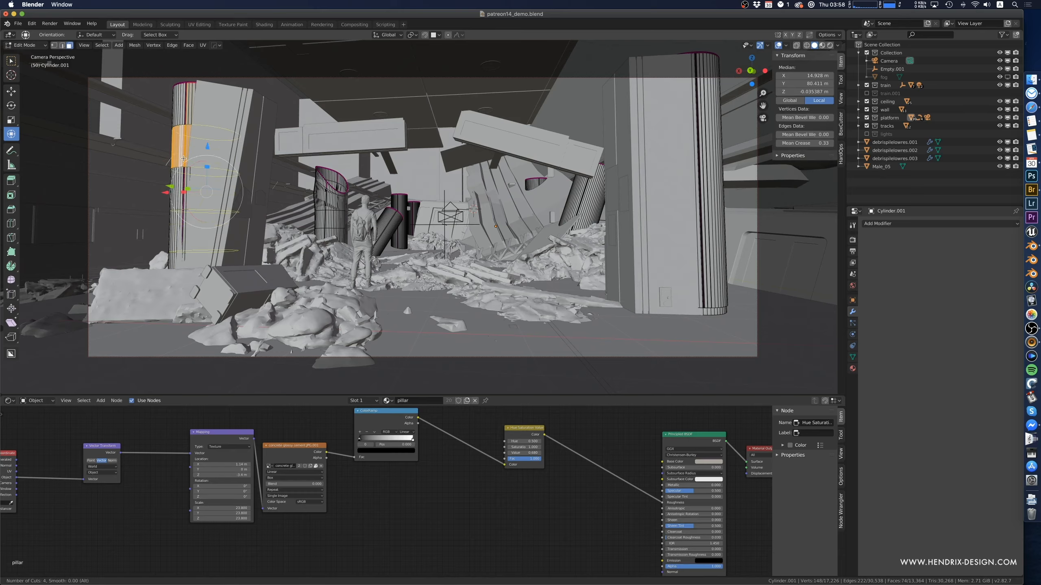
pyautogui.click(184, 158)
pyautogui.click(184, 153)
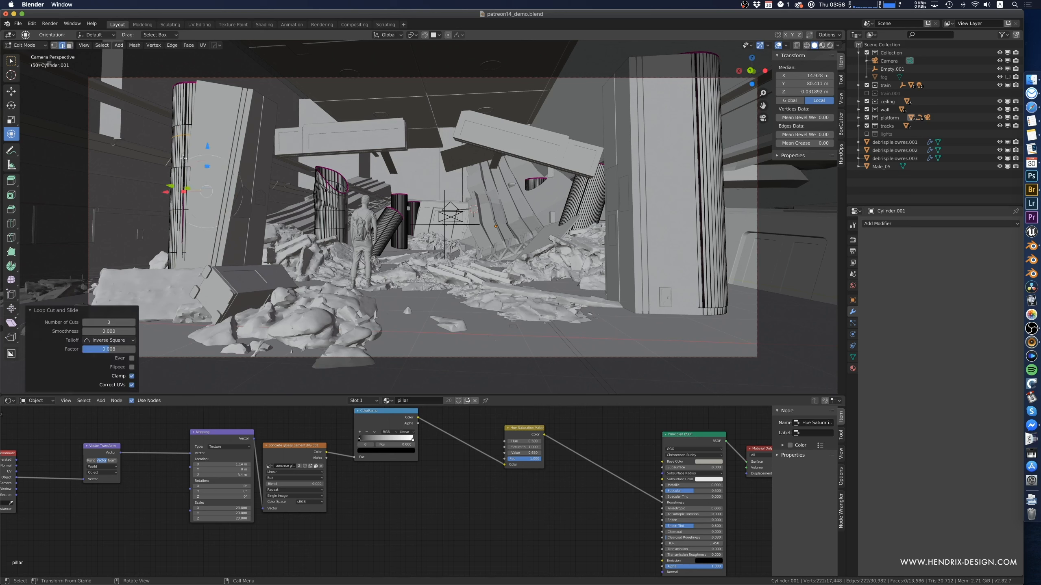
# - Delete the inner ring of faces just above mid-height so the foreground pillar is broken right through
pyautogui.hotkey('alt', 'a')
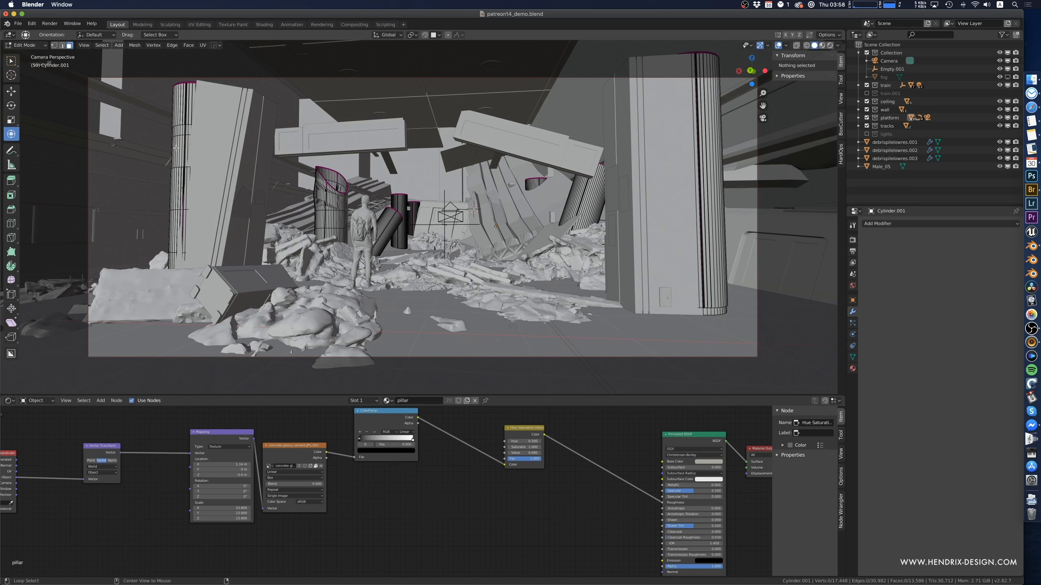
pyautogui.keyDown('alt'); pyautogui.click(193, 152); pyautogui.keyUp('alt')
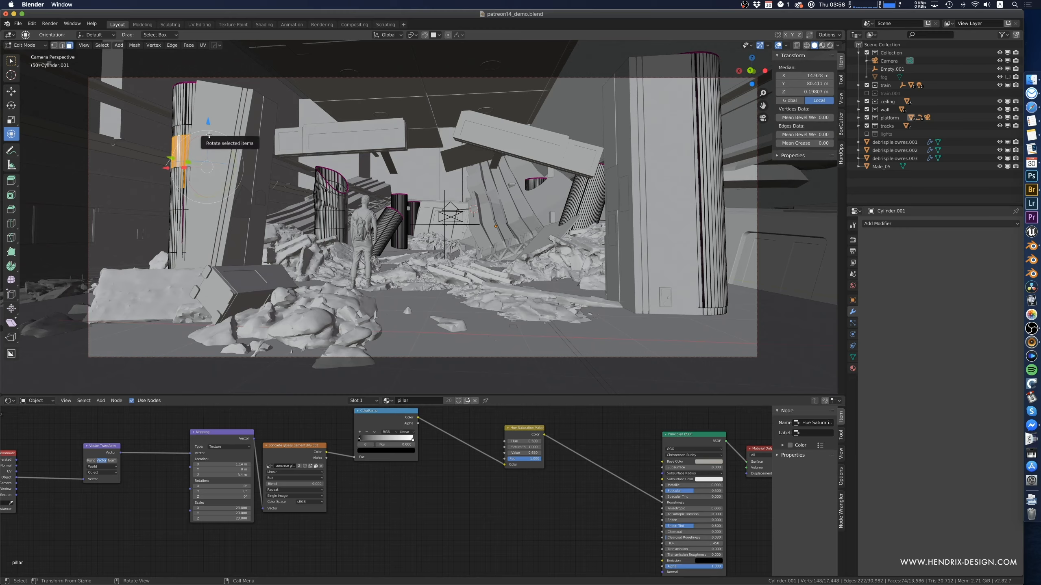
pyautogui.press('x')
pyautogui.click(214, 140)
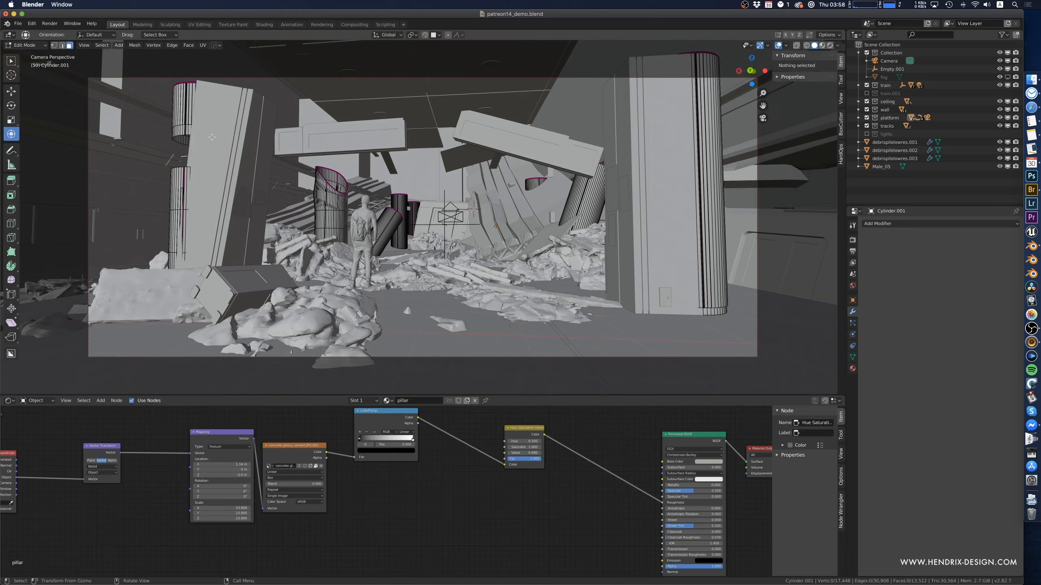
# - Move the upper edge loop of the pillar's gap -0.0405 m in Z, and try rotating the gap's lower edge loop
pyautogui.keyDown('alt'); pyautogui.click(183, 138); pyautogui.keyUp('alt')
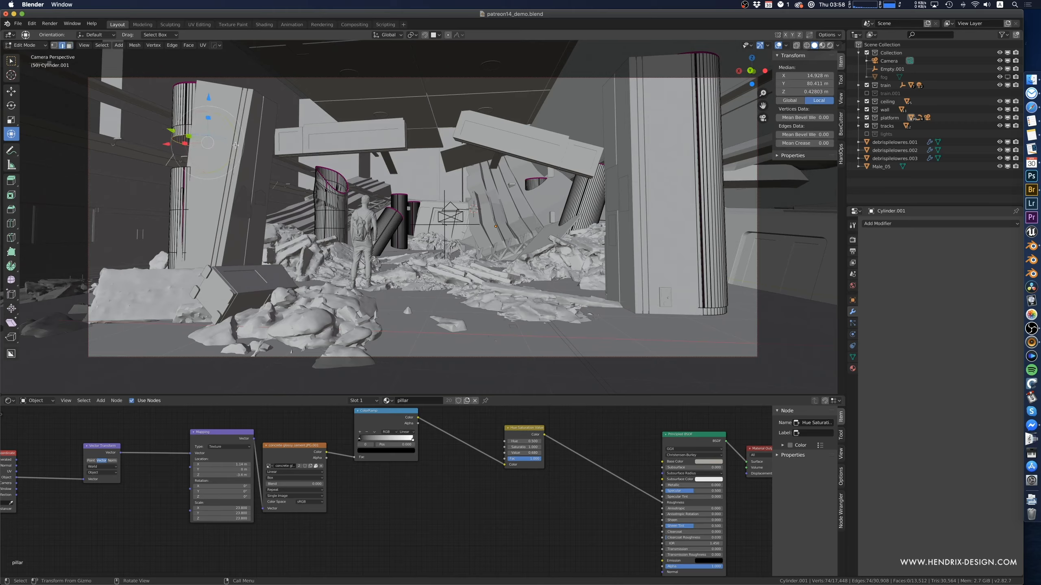
pyautogui.moveTo(236, 145); pyautogui.dragTo(208, 104)
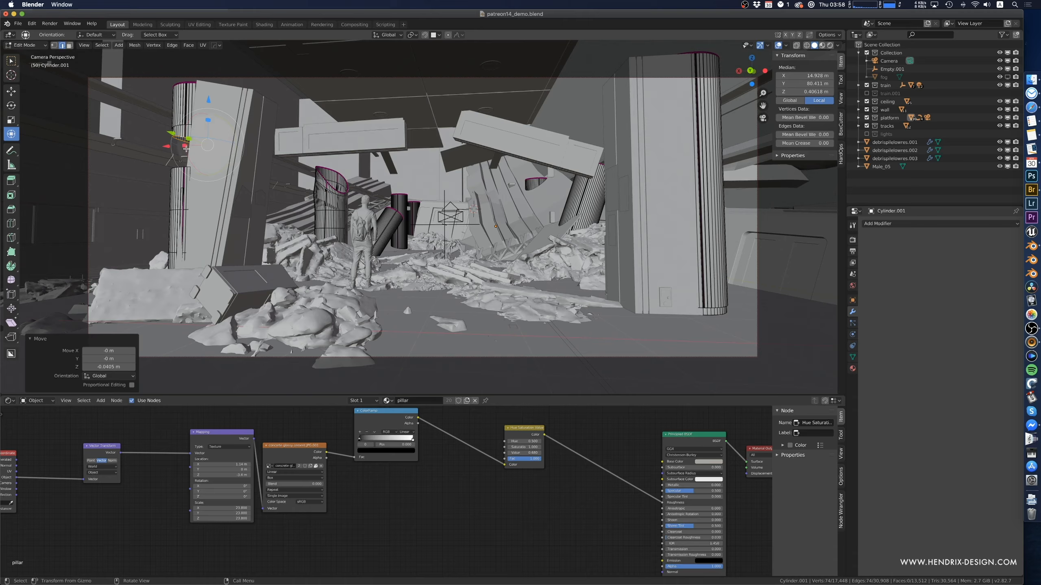
pyautogui.moveTo(186, 166); pyautogui.dragTo(220, 171)
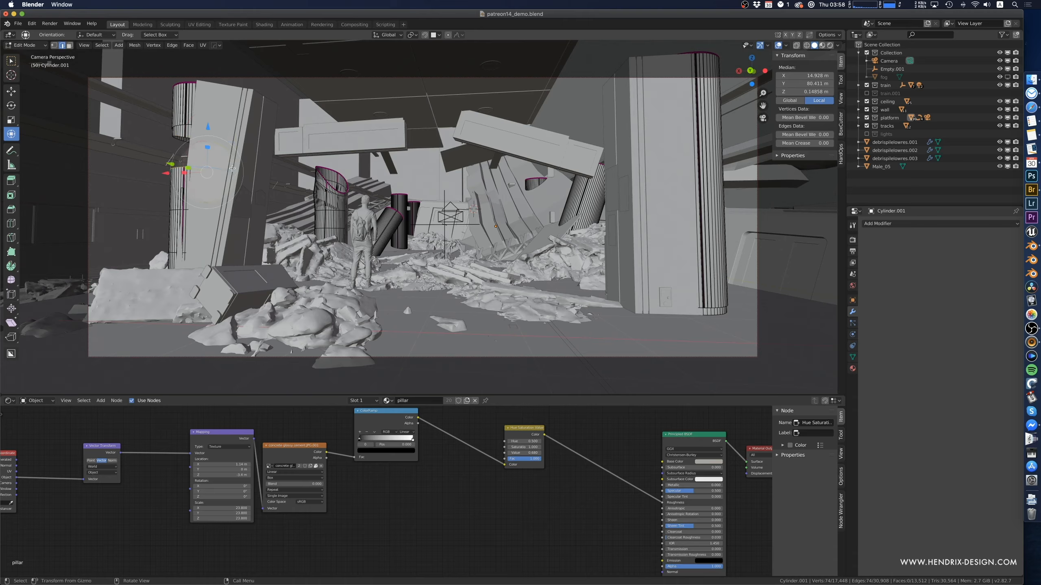
pyautogui.press('r')
pyautogui.click(278, 159)
pyautogui.press('Tab')
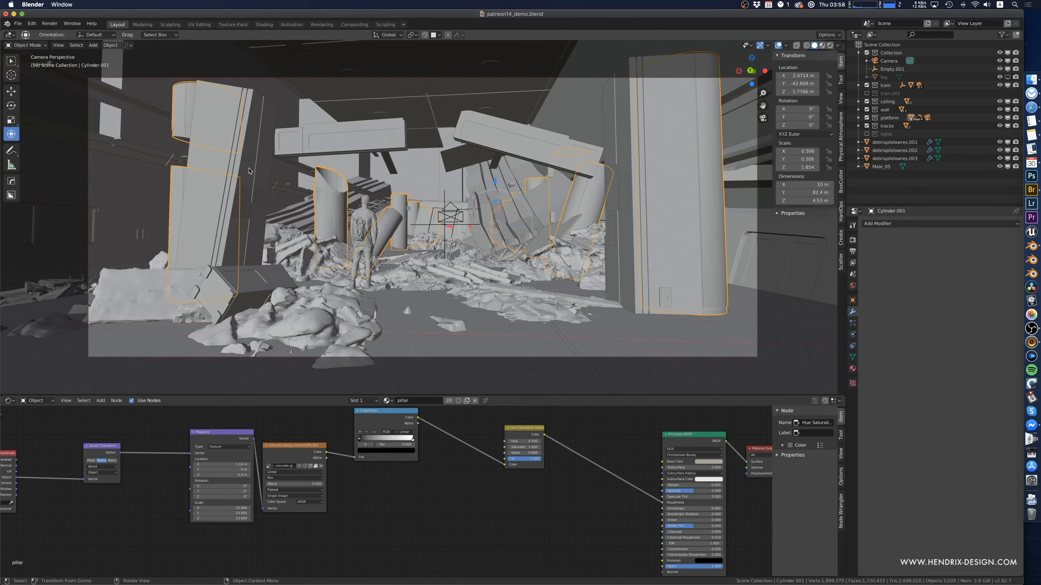
# - Widen the pillar's gap by moving its lower edge loop -0.197 m in Z
pyautogui.click(255, 165)
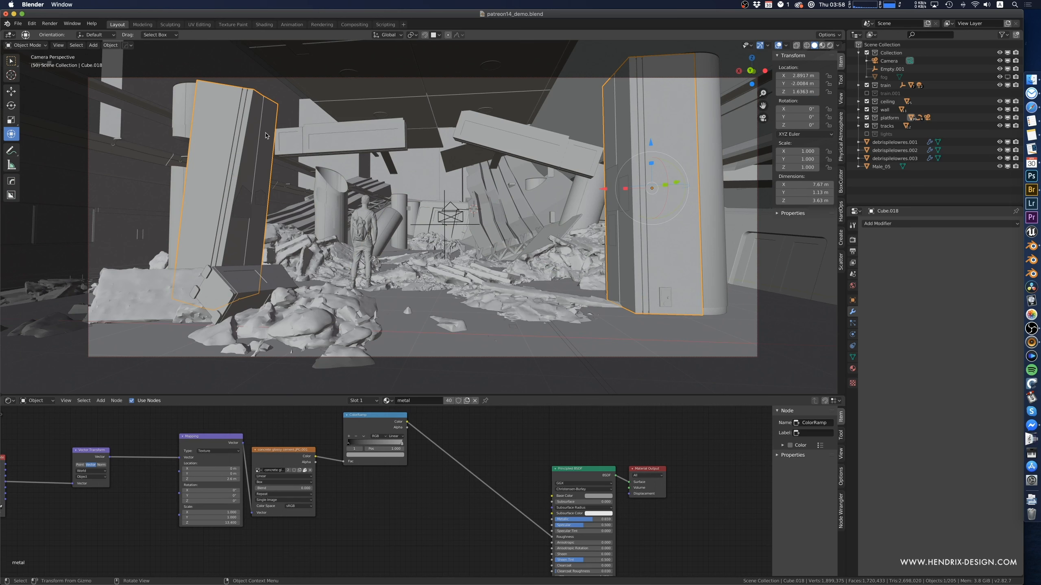
pyautogui.click(179, 166)
pyautogui.press('Tab')
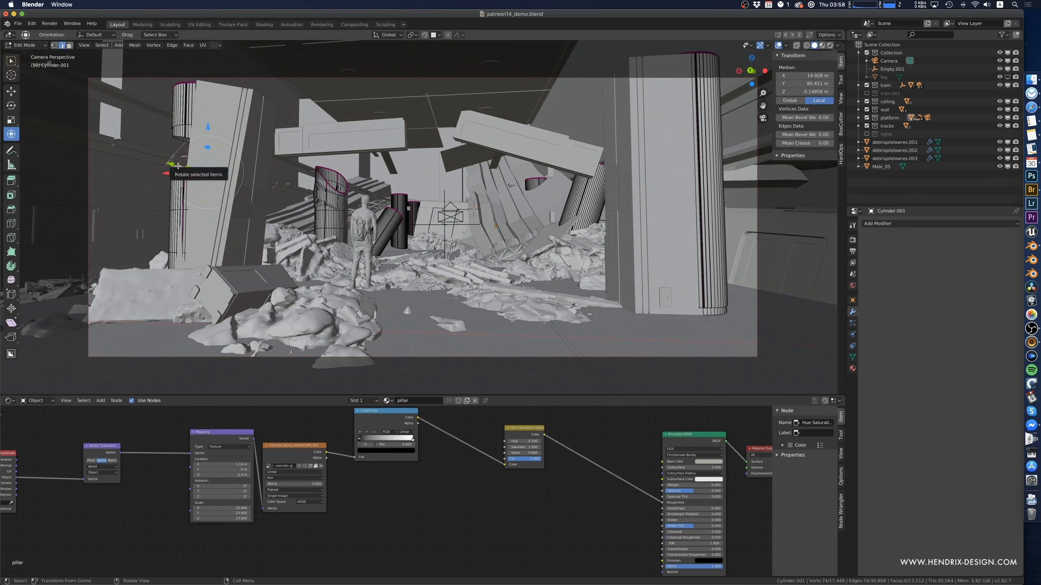
pyautogui.moveTo(229, 163)
pyautogui.mouseDown()
pyautogui.moveTo(210, 146)
pyautogui.moveTo(208, 157)
pyautogui.mouseUp()
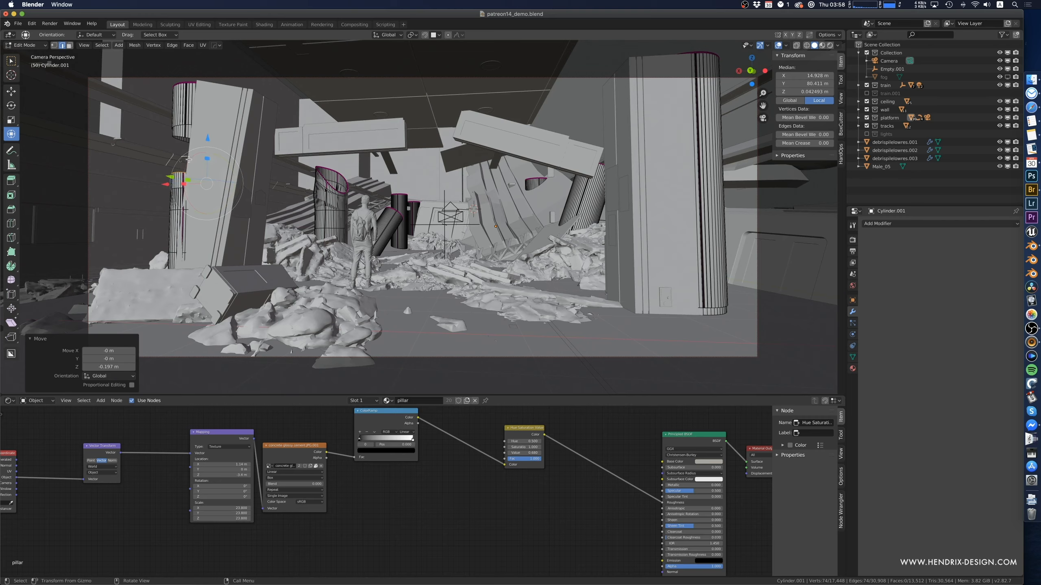
pyautogui.press('Tab')
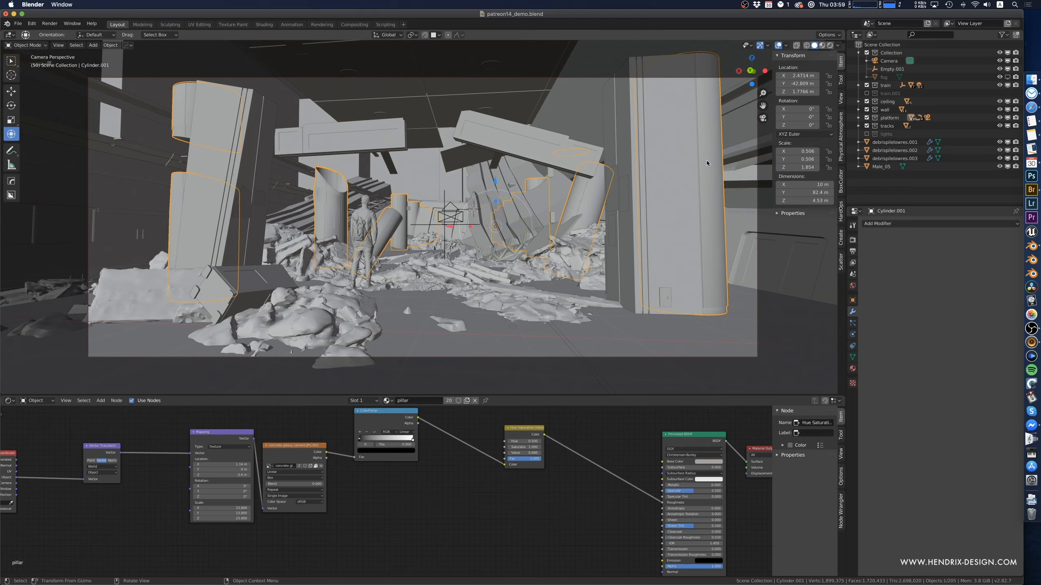
# - Select the whole rounded pillar at the opposite foreground column and tilt it freely by 2.29° and 6.88°
pyautogui.press('Tab')
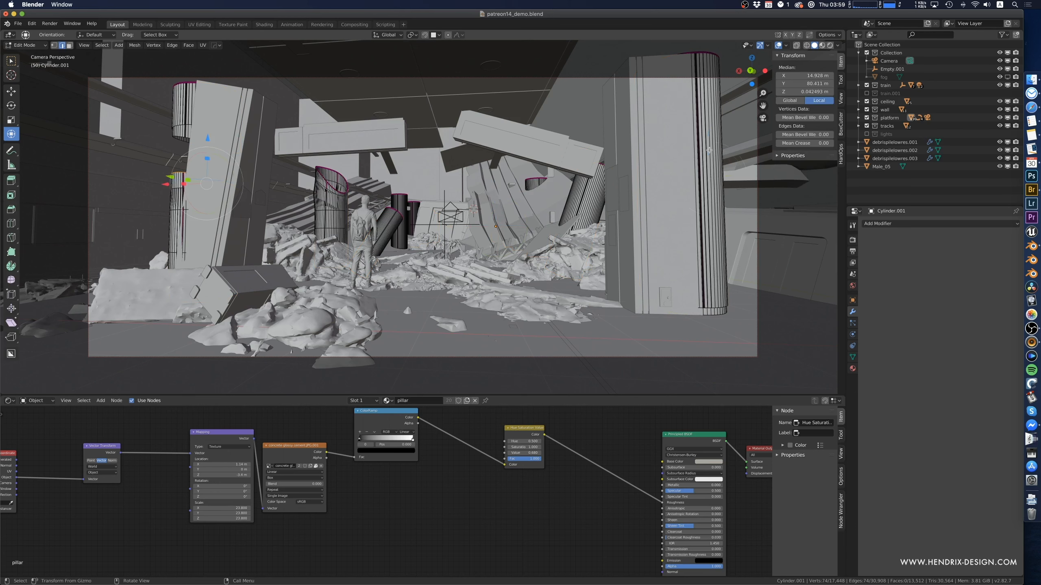
pyautogui.click(709, 151)
pyautogui.keyDown('shift'); pyautogui.click(715, 155); pyautogui.keyUp('shift')
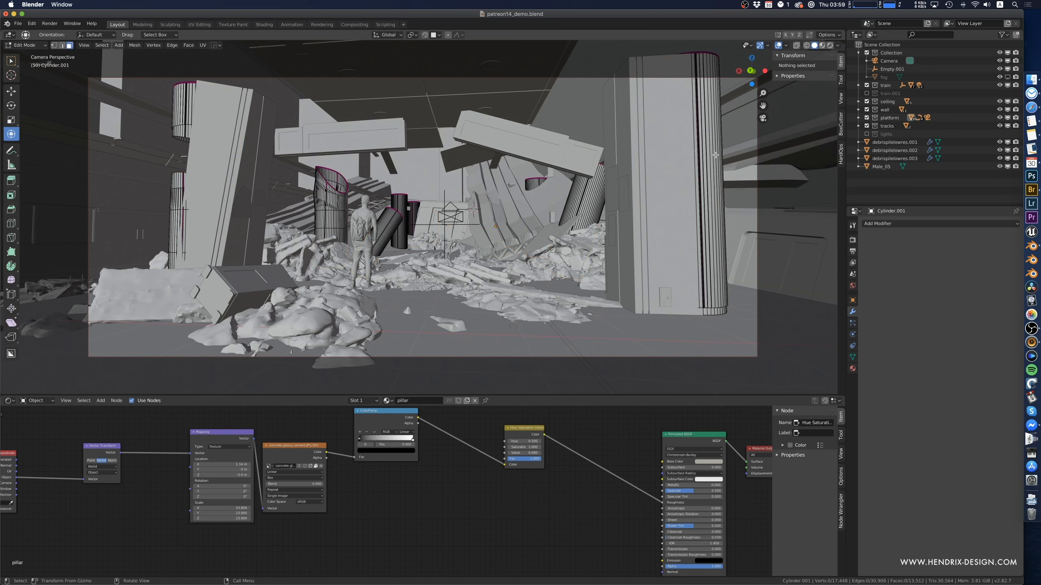
pyautogui.hotkey('ctrl', 'l')
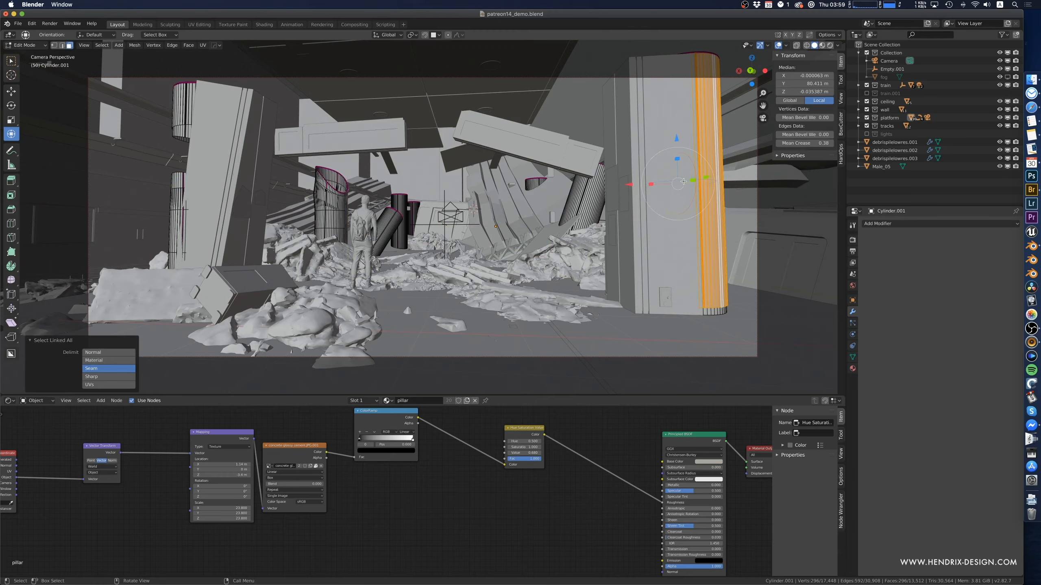
pyautogui.press('r')
pyautogui.press('r')
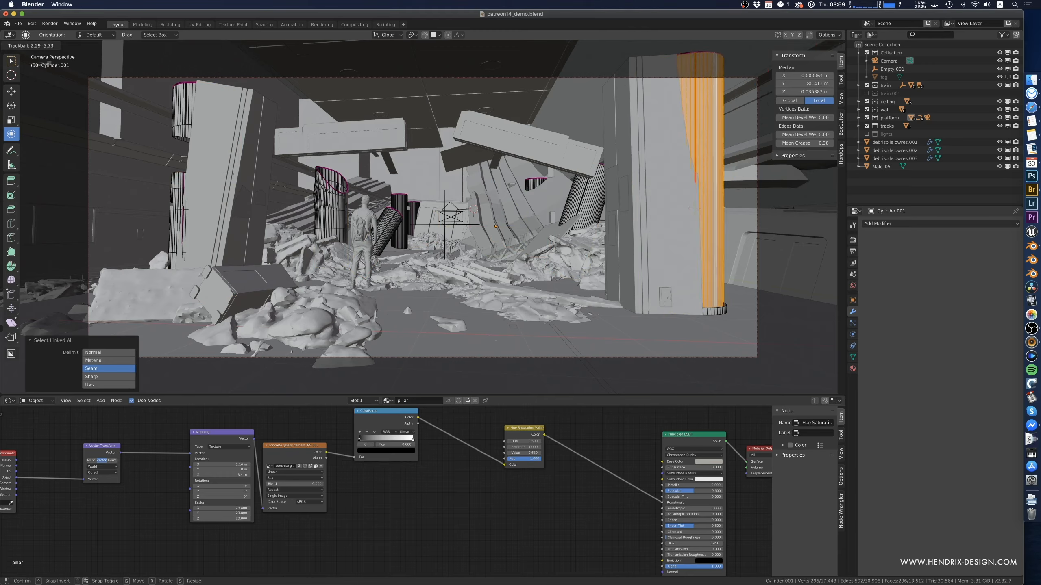
pyautogui.click(693, 208)
# - Sink the tilted rounded pillar by -1.16 m in Z so its top ends well below the ceiling
pyautogui.press('g')
pyautogui.press('z')
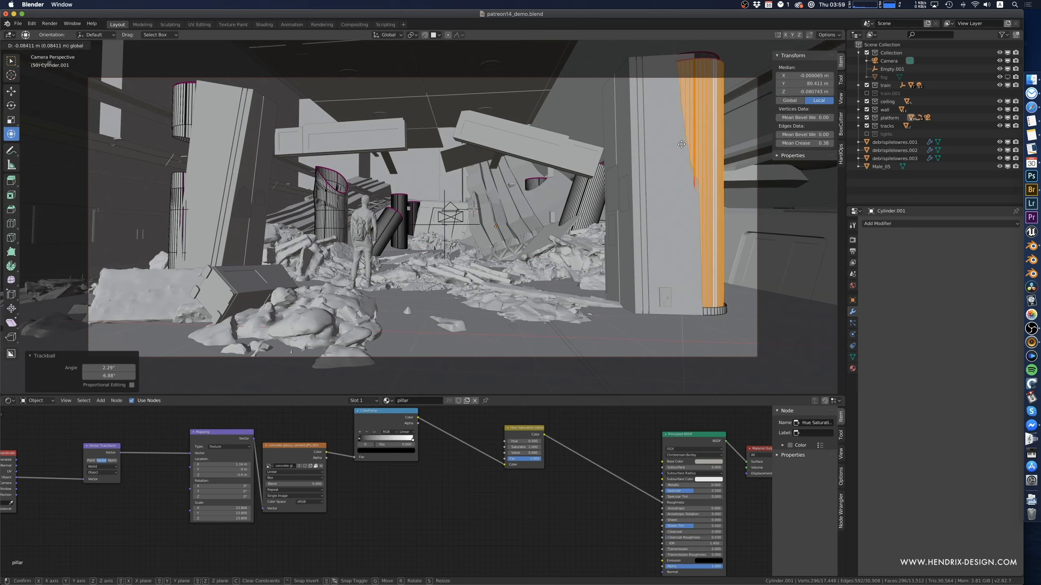
pyautogui.click(686, 218)
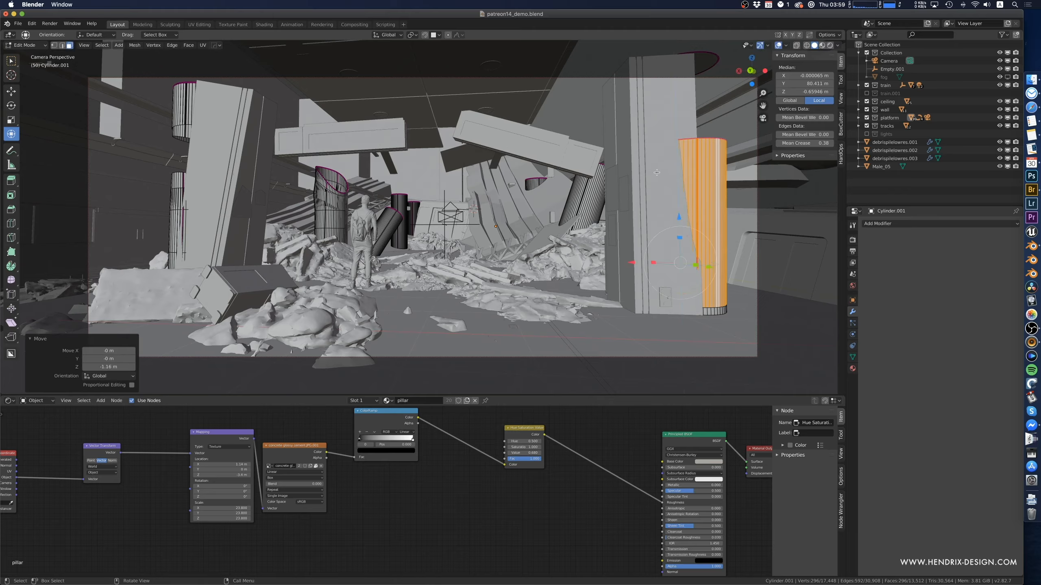
pyautogui.press('Tab')
pyautogui.click(658, 174)
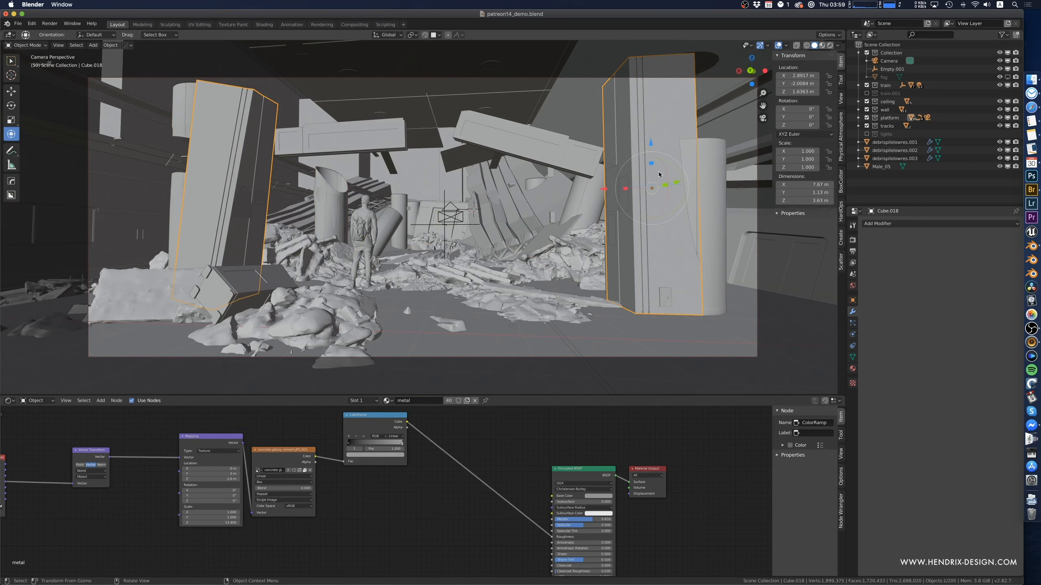
# - Select the entire slim background pillar just behind the standing figure and tilt it about 9° around Y
pyautogui.click(711, 195)
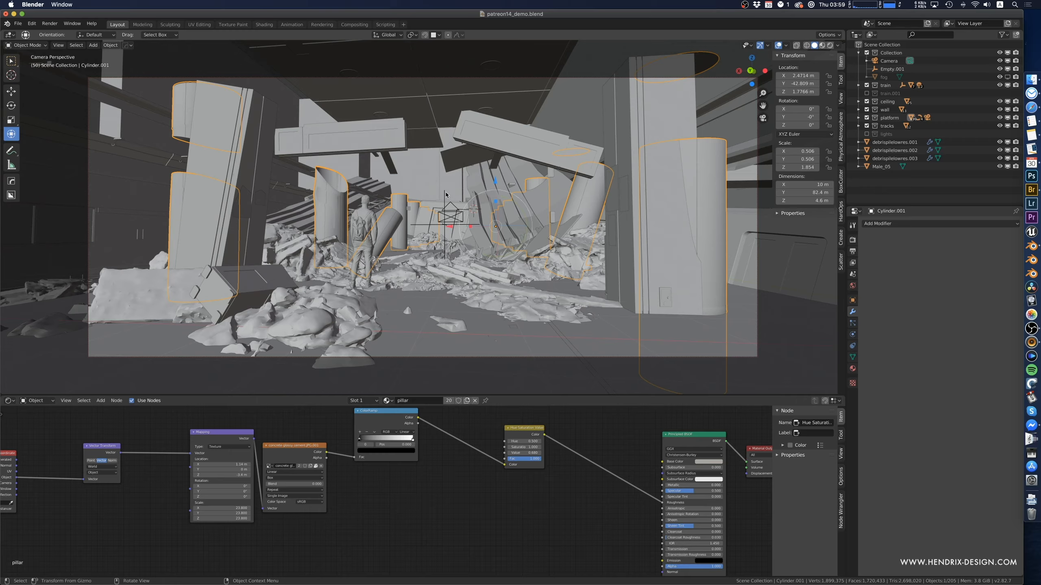
pyautogui.press('Tab')
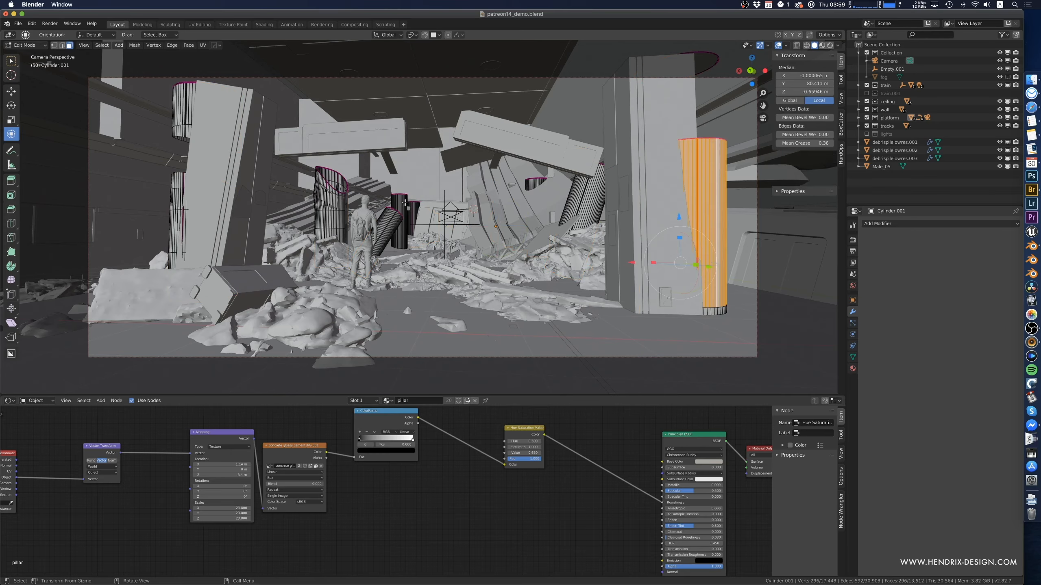
pyautogui.click(413, 208)
pyautogui.hotkey('ctrl', 'l')
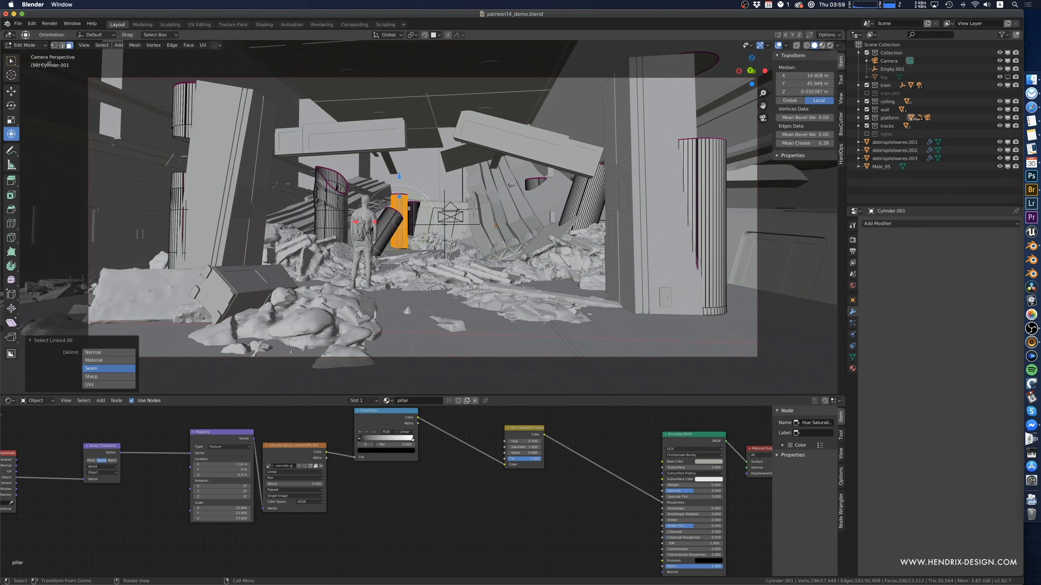
pyautogui.press('r')
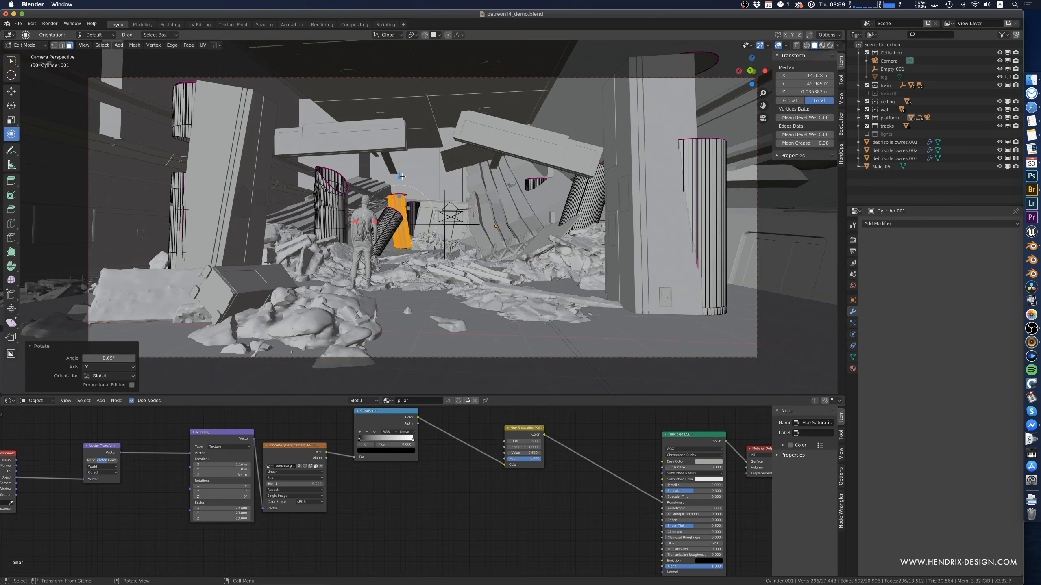
pyautogui.click(415, 197)
pyautogui.hotkey('alt', 'a')
pyautogui.press('Tab')
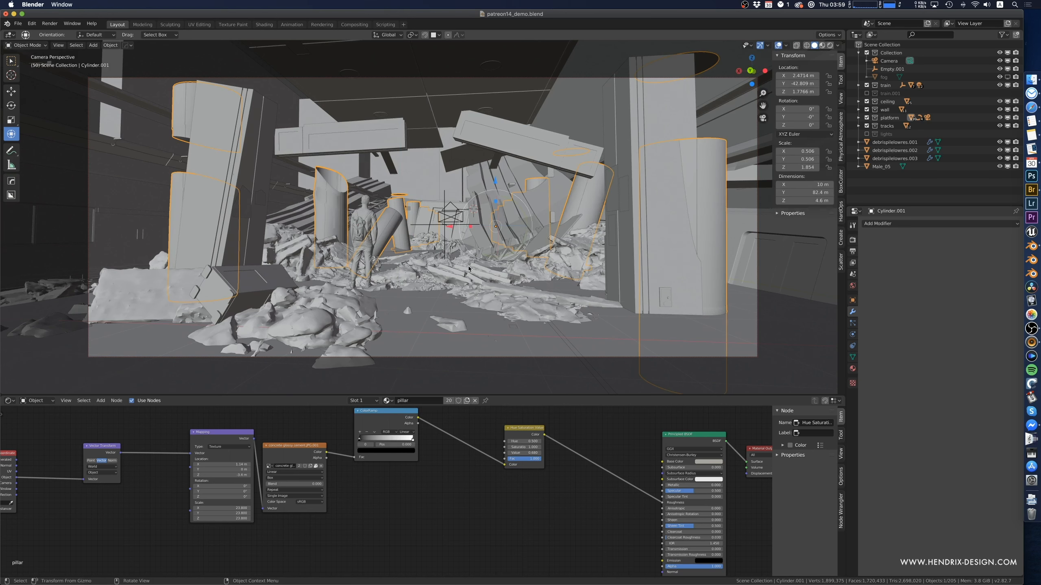
pyautogui.click(450, 218)
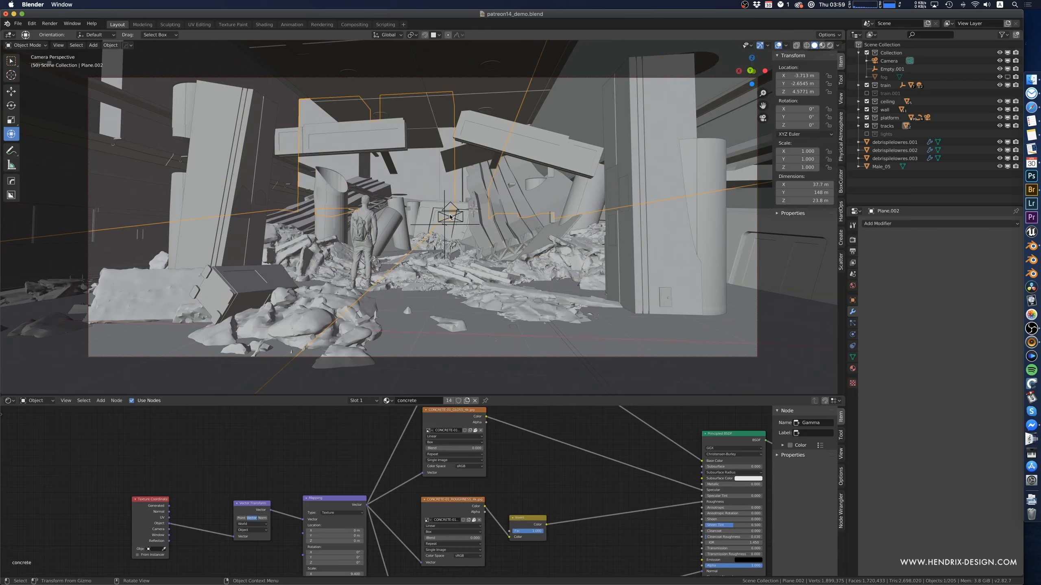
# - Save the file and add a Bezier curve at the 3D cursor on the floor near the standing figure
pyautogui.press('super+s')
pyautogui.hotkey('shift', 'a')
pyautogui.moveTo(412, 299)
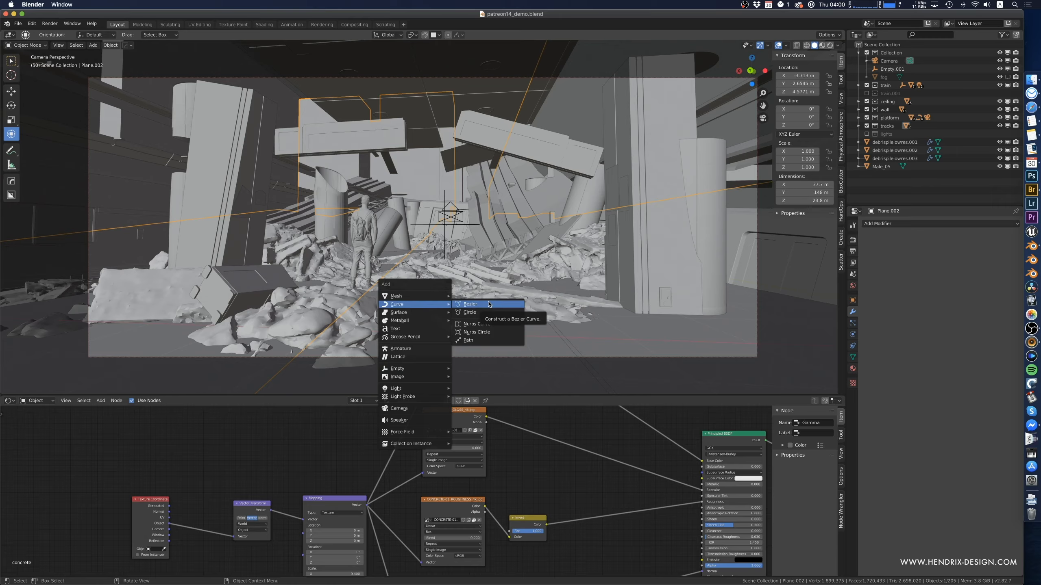
pyautogui.click(489, 304)
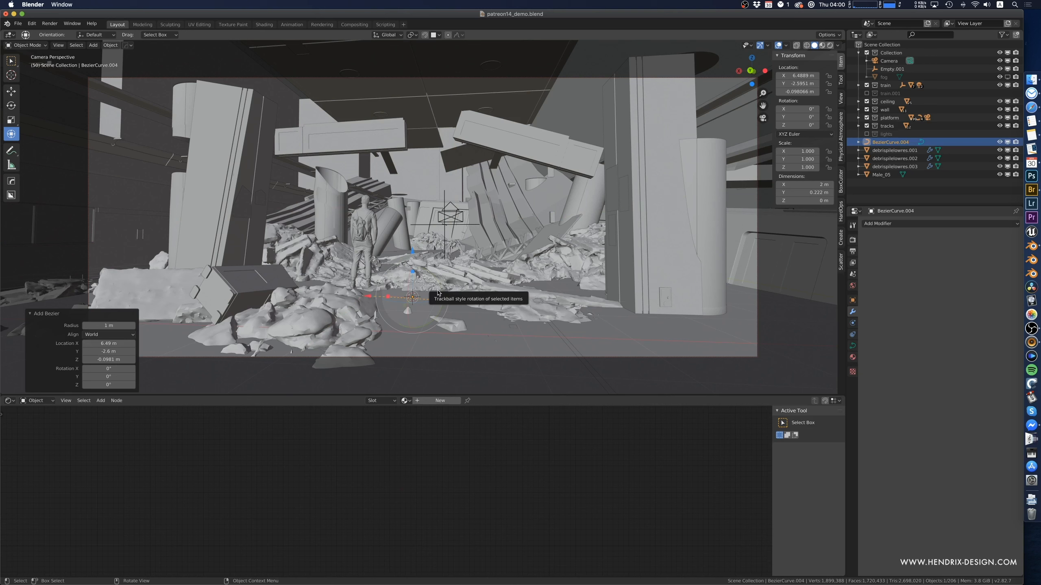
# - Delete all vertices of the new Bezier curve in Edit Mode, keeping the empty curve object
pyautogui.press('Tab')
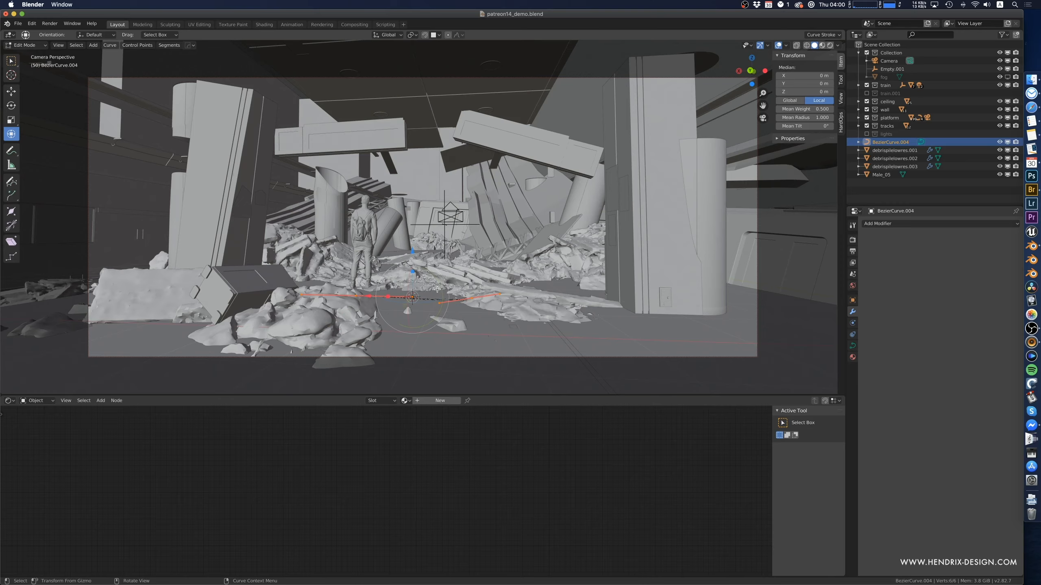
pyautogui.press('x')
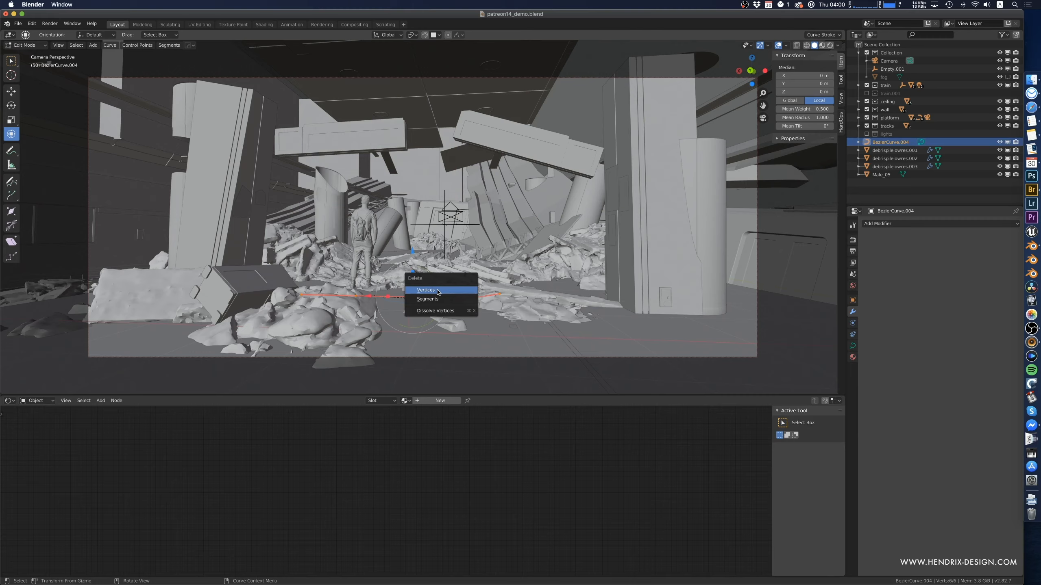
pyautogui.click(436, 291)
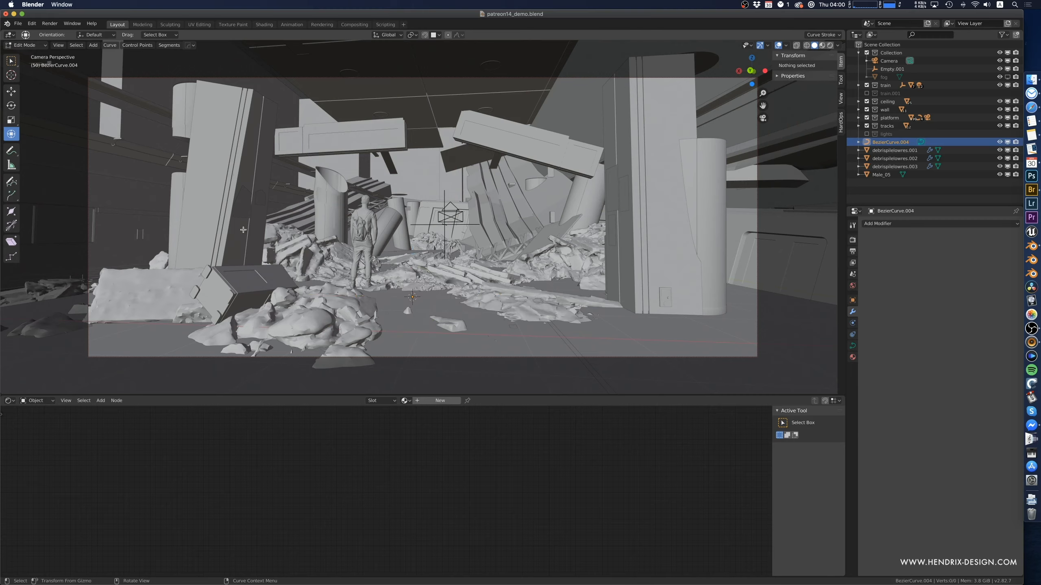
# - Draw a freehand curve across the floor from the foreground rubble to the flat debris, with the Draw tool's projection depth set to Surface
pyautogui.click(11, 181)
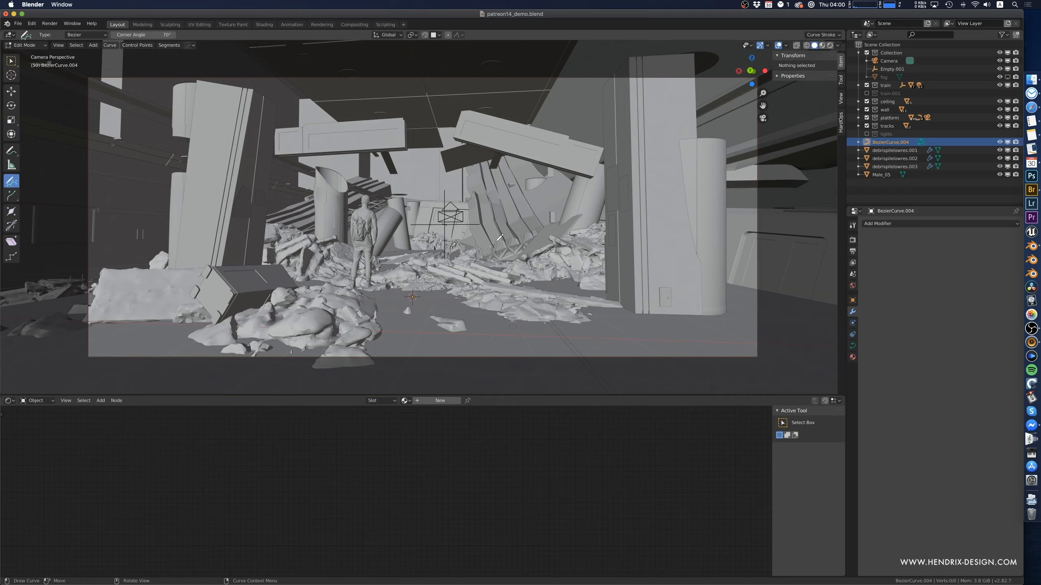
pyautogui.click(840, 80)
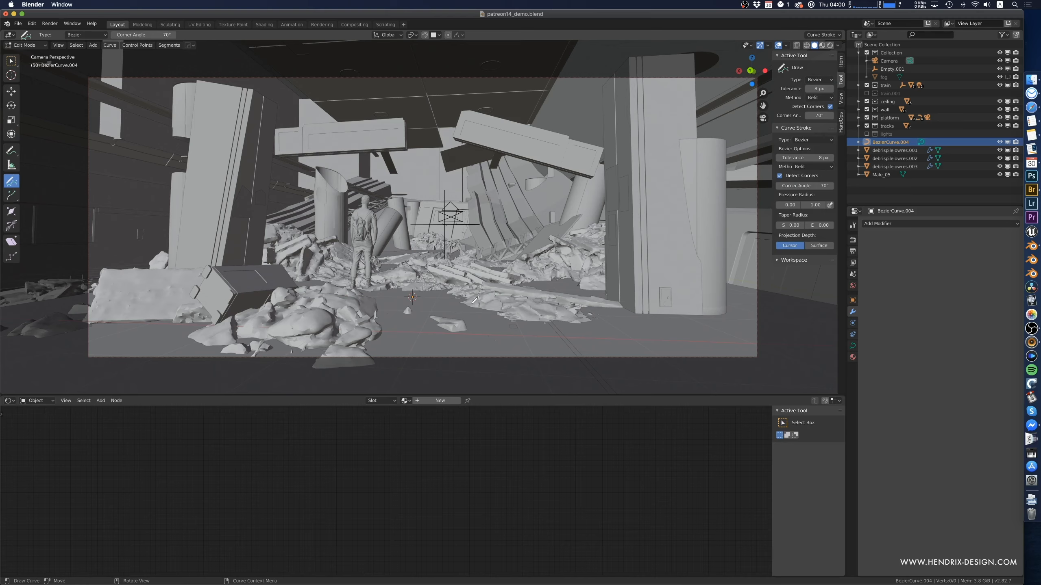
pyautogui.click(808, 245)
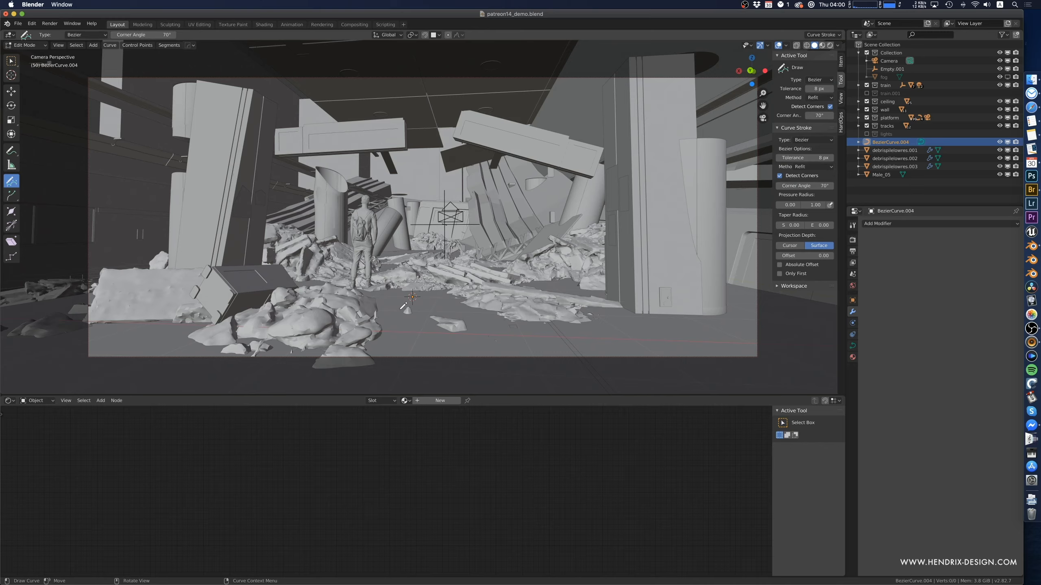
pyautogui.moveTo(353, 302)
pyautogui.mouseDown()
pyautogui.moveTo(423, 311)
pyautogui.moveTo(534, 288)
pyautogui.mouseUp()
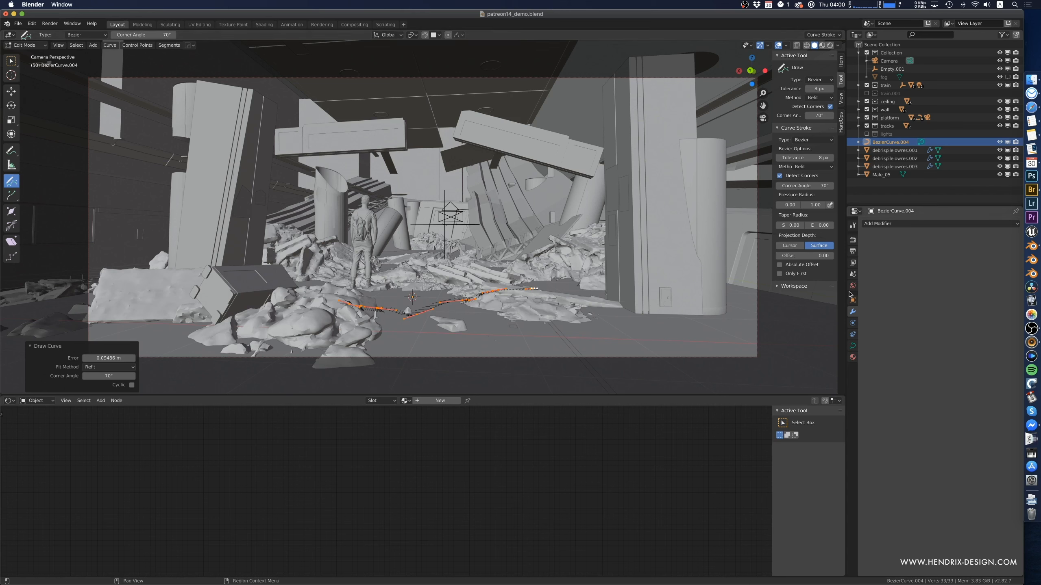
# - Thicken the drawn curve into a cable with a bevel depth of 0.04 m and return to Object Mode
pyautogui.click(851, 347)
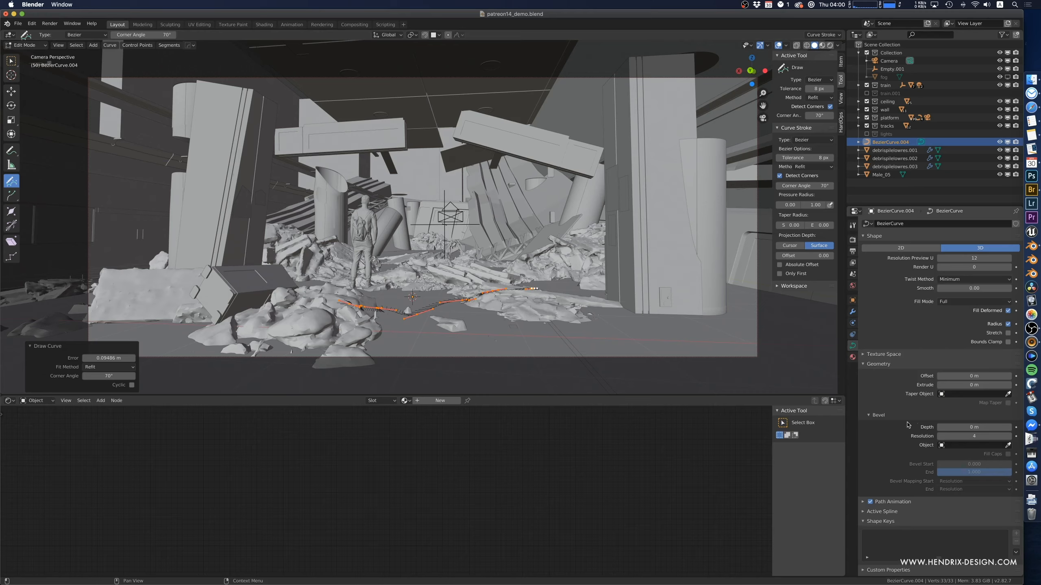
pyautogui.moveTo(938, 428); pyautogui.dragTo(970, 429)
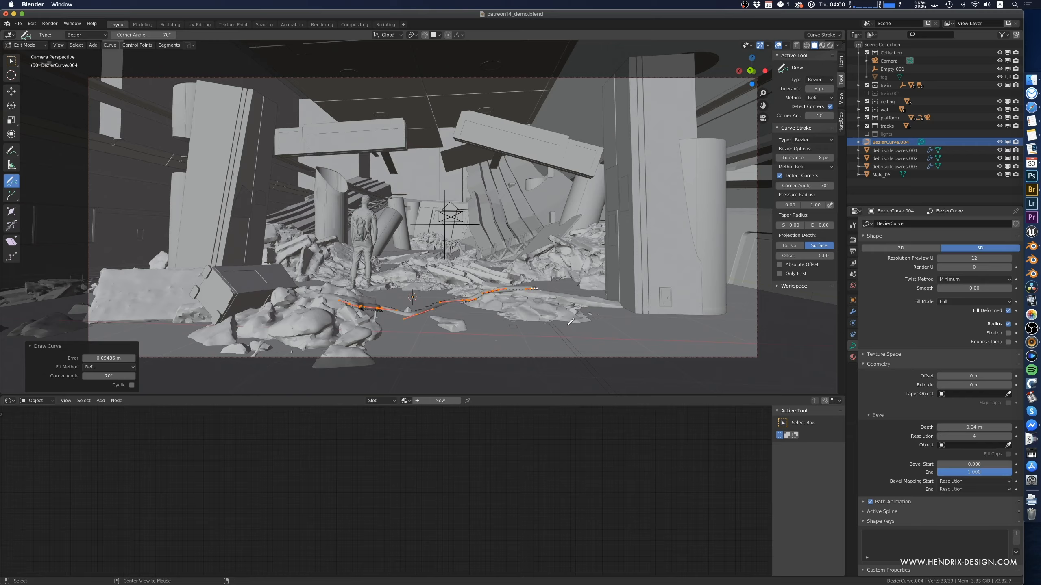
pyautogui.hotkey('alt', 'a')
pyautogui.press('Tab')
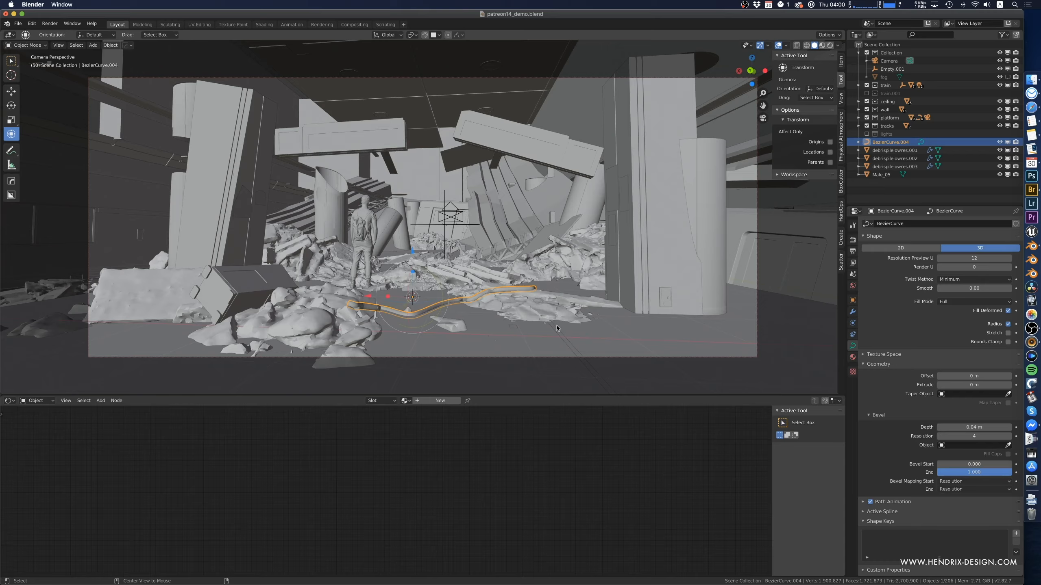
# - Add a second cable stroke over the floor rubble to the existing floor cable curve, and set the bevel depth to 0.012 m
pyautogui.hotkey('alt', 'a')
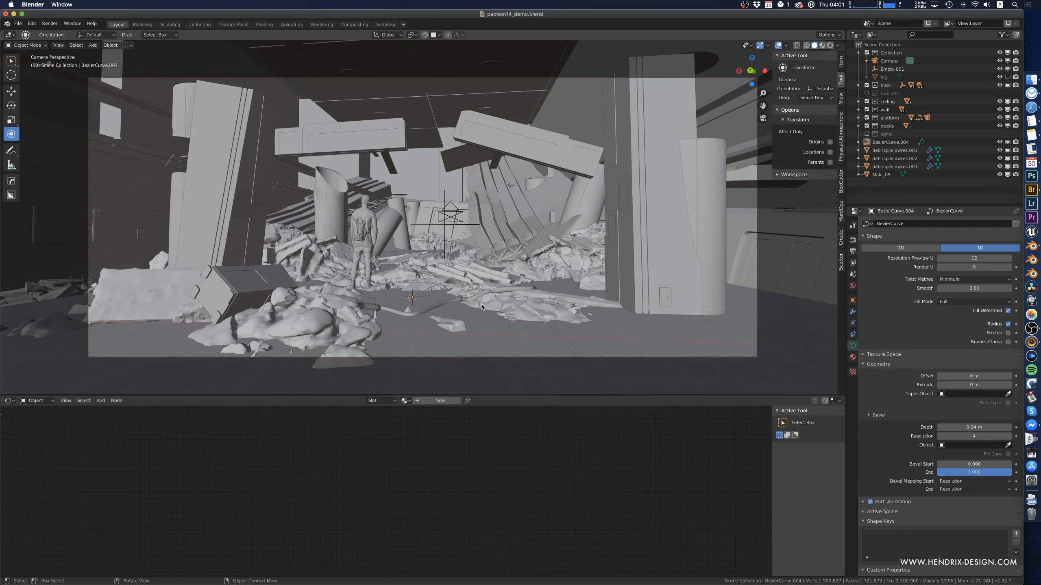
pyautogui.click(403, 316)
pyautogui.press('Tab')
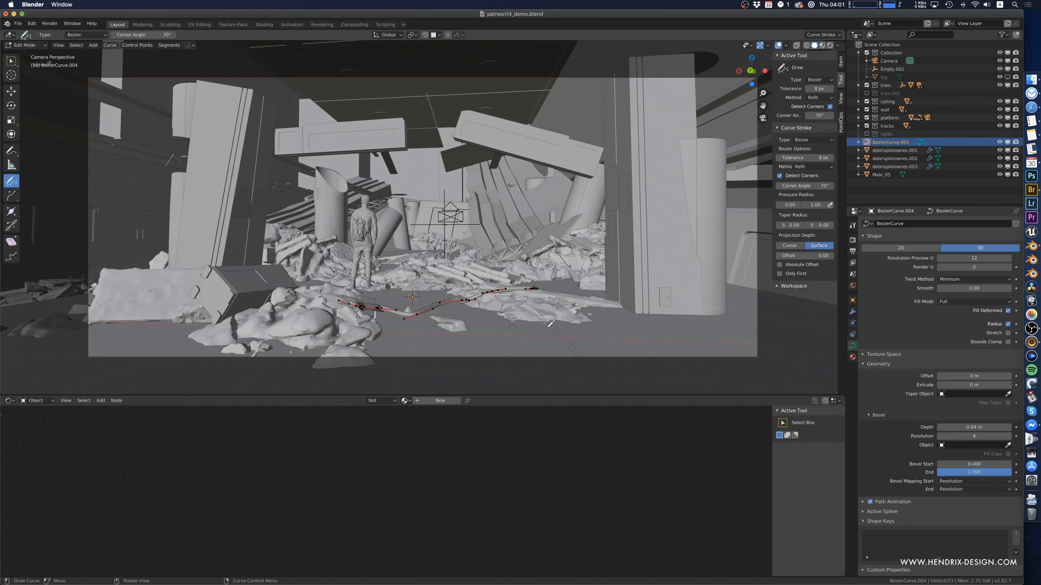
pyautogui.moveTo(548, 333); pyautogui.dragTo(598, 279)
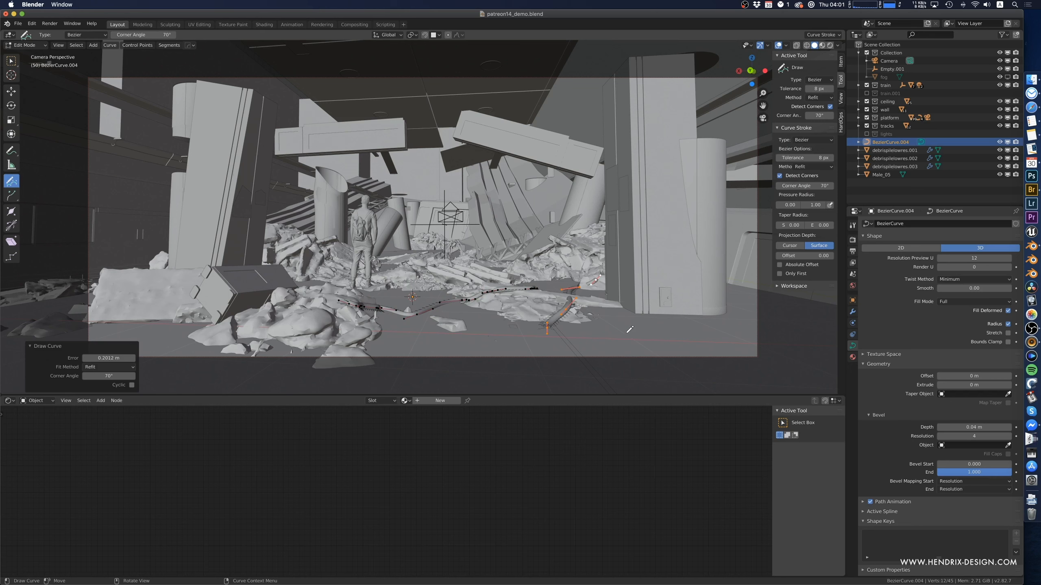
pyautogui.moveTo(973, 427); pyautogui.dragTo(949, 427)
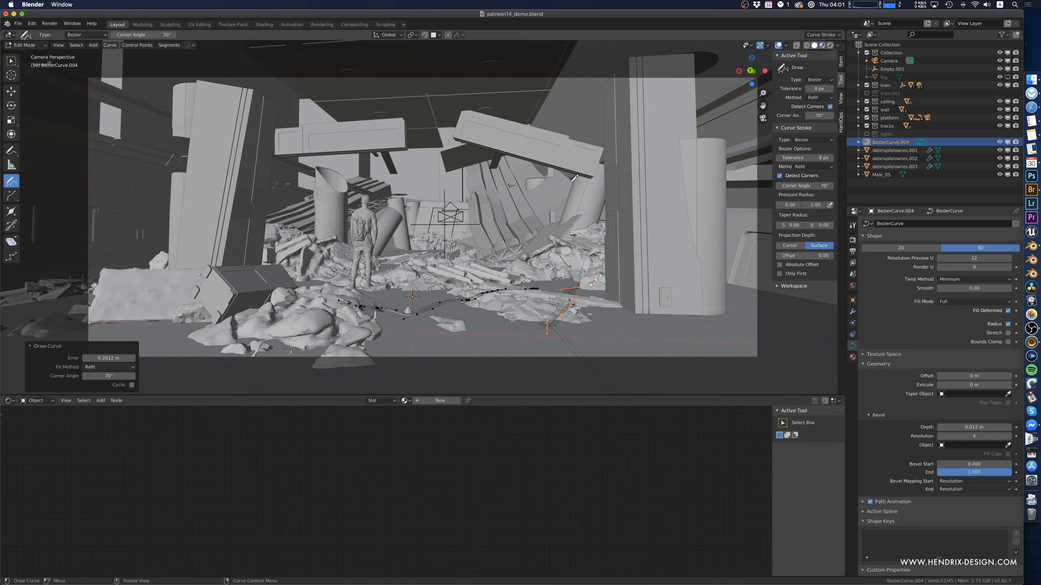
# - Enable Only First for the stroke's surface projection, and draw two thin cables hanging down beside the tilted overhead sign
pyautogui.click(781, 274)
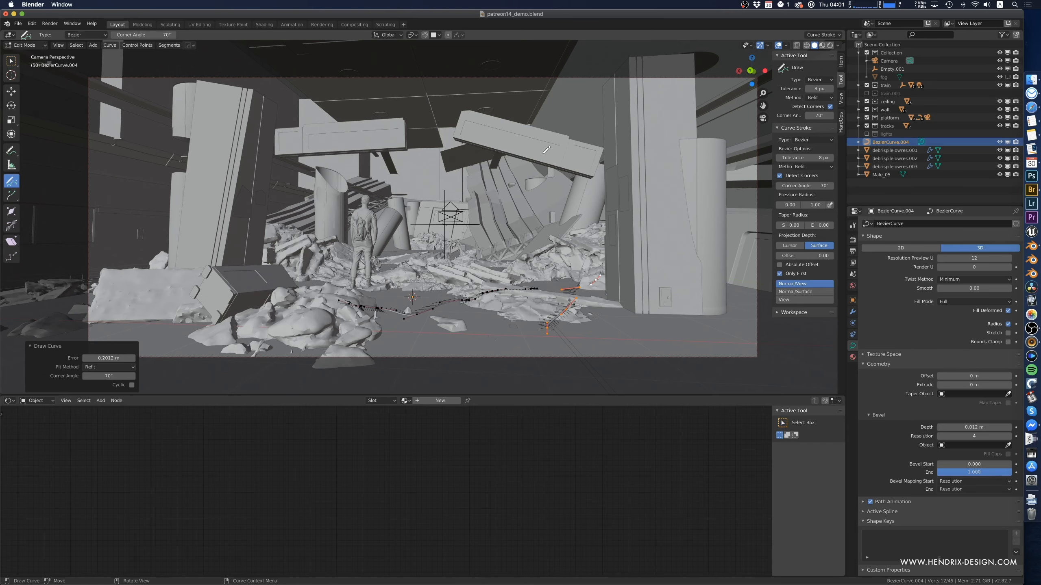
pyautogui.moveTo(516, 123); pyautogui.dragTo(519, 203)
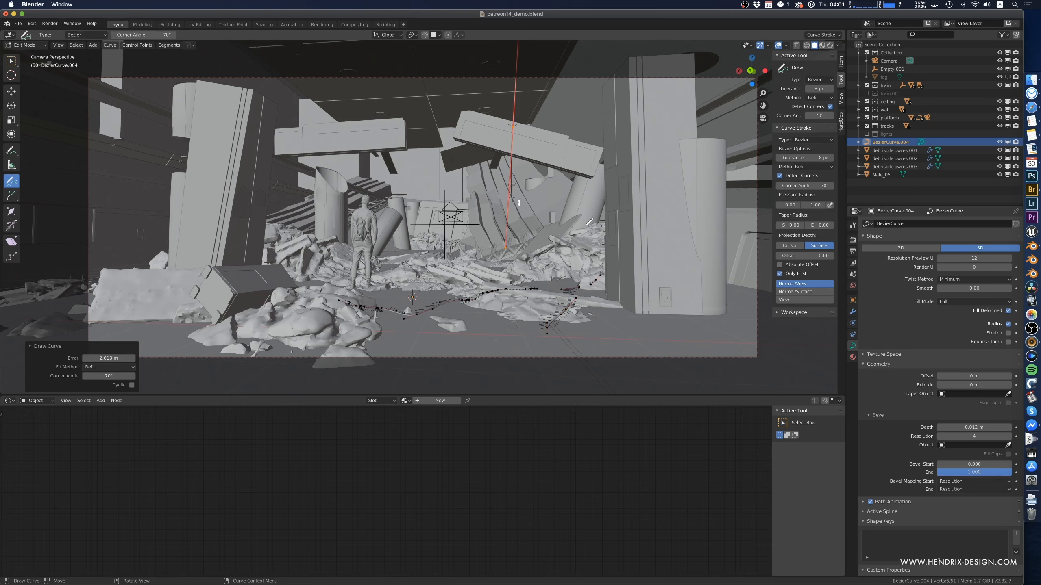
pyautogui.hotkey('ctrl', 'z')
pyautogui.moveTo(473, 208); pyautogui.dragTo(360, 172, button='middle')
pyautogui.moveTo(326, 127); pyautogui.dragTo(327, 264)
pyautogui.moveTo(328, 264)
pyautogui.mouseDown(button='middle')
pyautogui.moveTo(416, 232)
pyautogui.moveTo(401, 236)
pyautogui.mouseUp(button='middle')
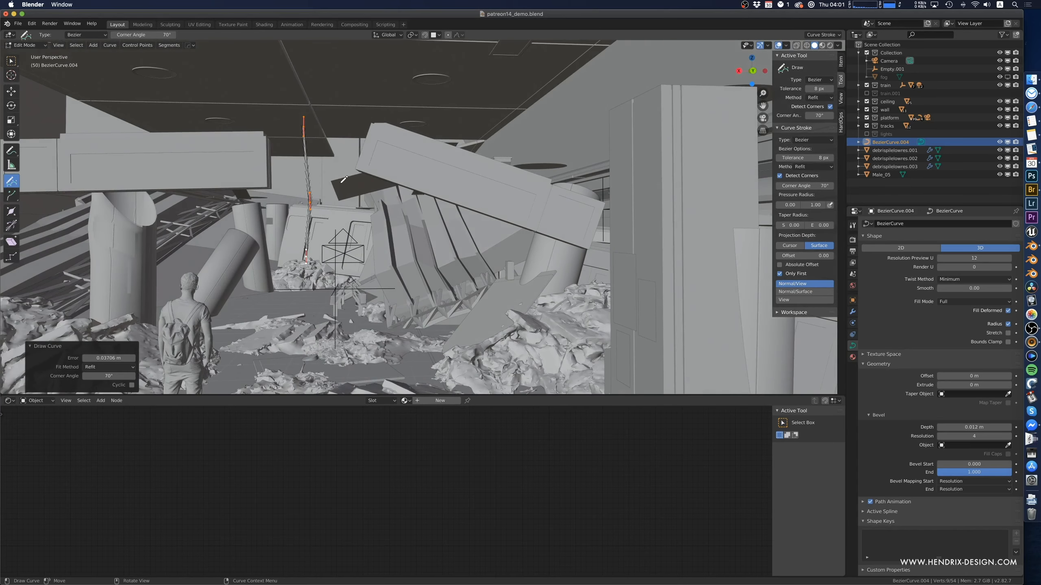
pyautogui.moveTo(333, 183); pyautogui.dragTo(343, 253)
pyautogui.moveTo(396, 228); pyautogui.dragTo(359, 178, button='middle')
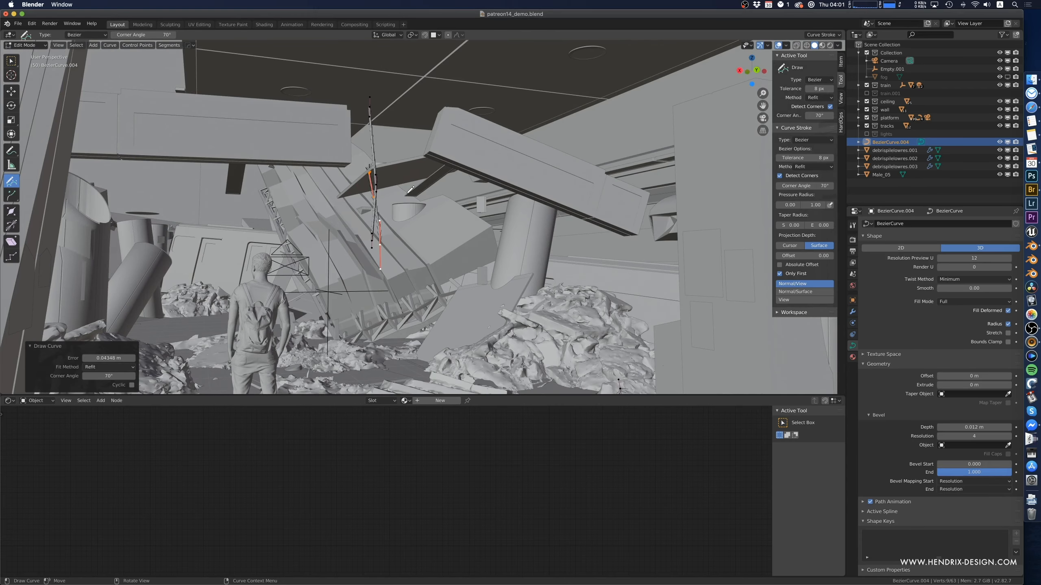
# - Draw a short additional cable dangling from the broken beam end between the two overhead signs
pyautogui.moveTo(410, 190); pyautogui.dragTo(418, 191, button='middle')
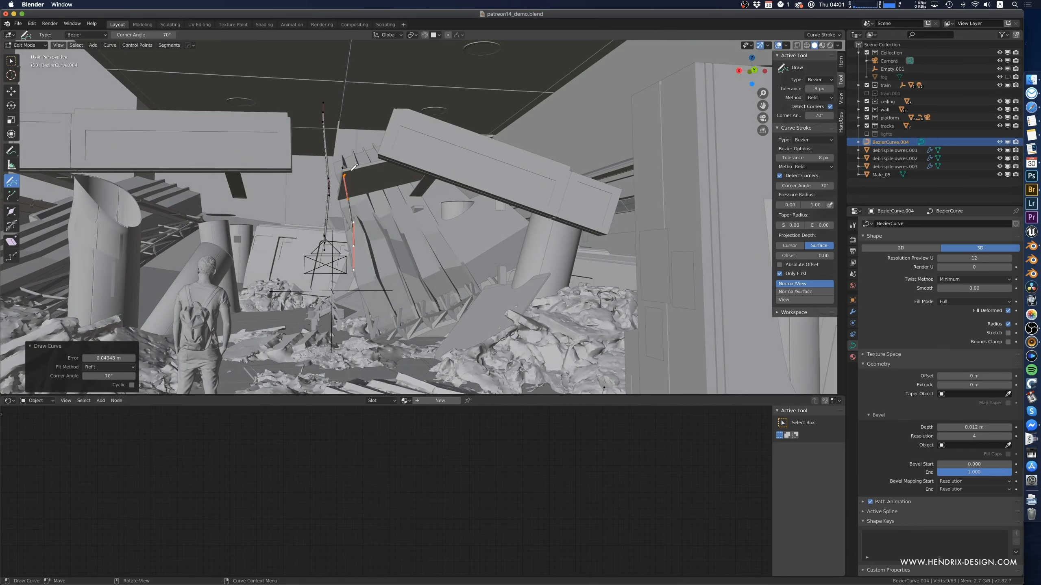
pyautogui.moveTo(353, 167); pyautogui.dragTo(364, 213)
pyautogui.moveTo(369, 215)
pyautogui.mouseDown(button='middle')
pyautogui.moveTo(383, 220)
pyautogui.moveTo(369, 177)
pyautogui.mouseUp(button='middle')
pyautogui.press('super+z')
pyautogui.moveTo(377, 184); pyautogui.dragTo(369, 204)
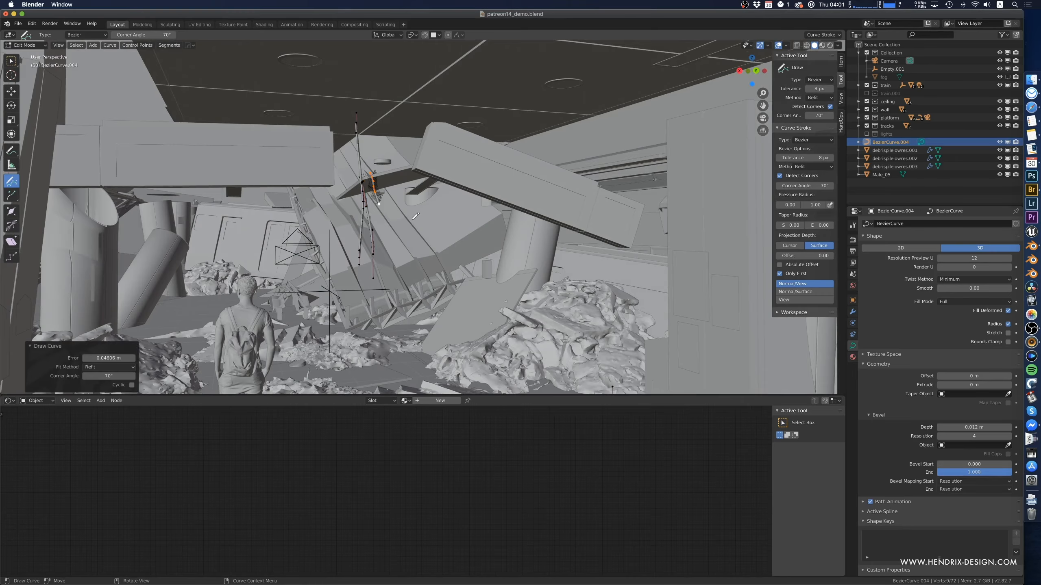
pyautogui.moveTo(369, 205); pyautogui.dragTo(430, 217, button='middle')
pyautogui.press('KP_0')
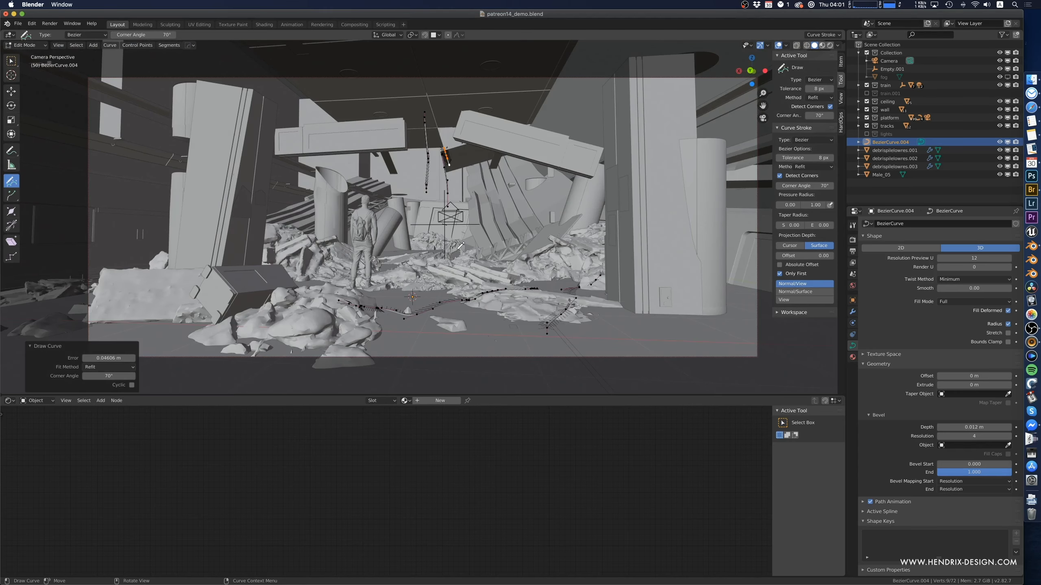
# - Try to draw another hanging cable from the end of the level overhead sign in camera view
pyautogui.press('Tab')
pyautogui.press('Tab')
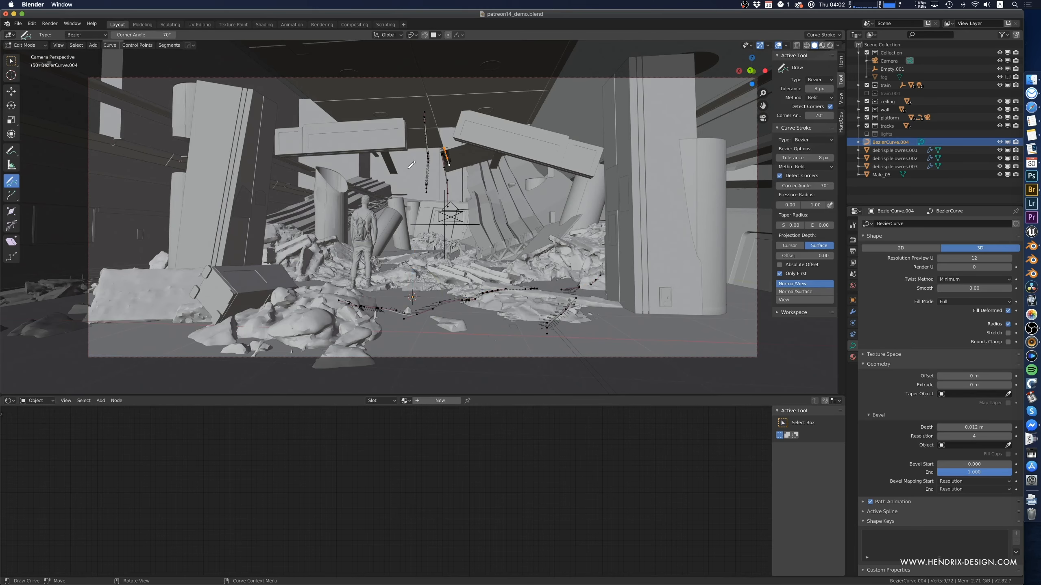
pyautogui.moveTo(402, 137); pyautogui.dragTo(428, 205)
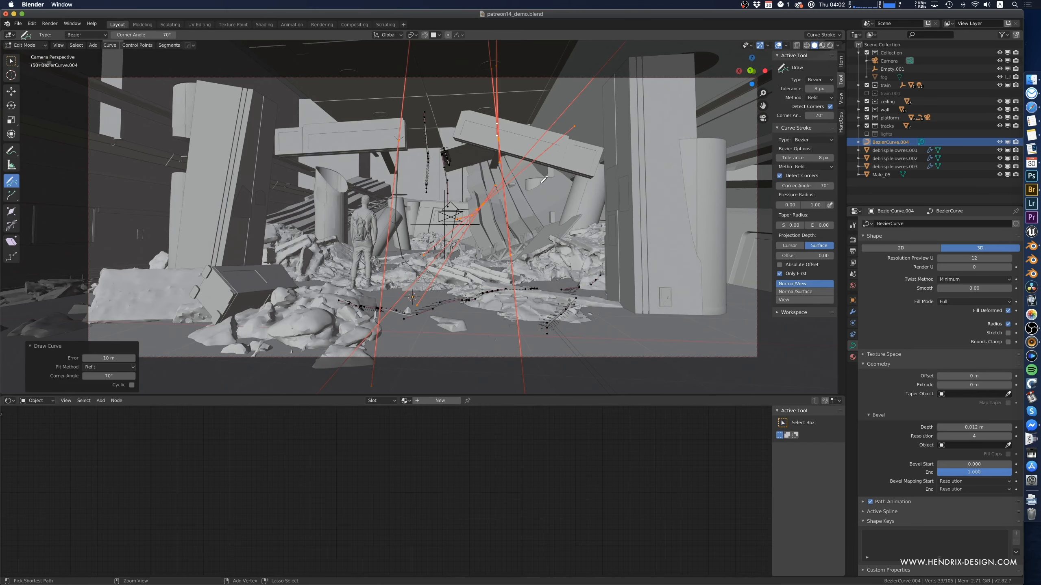
pyautogui.hotkey('ctrl', 'z')
# - Draw two sagging cables that loop down from the ceiling and back up to the tilted overhead sign
pyautogui.press('KP_Decimal')
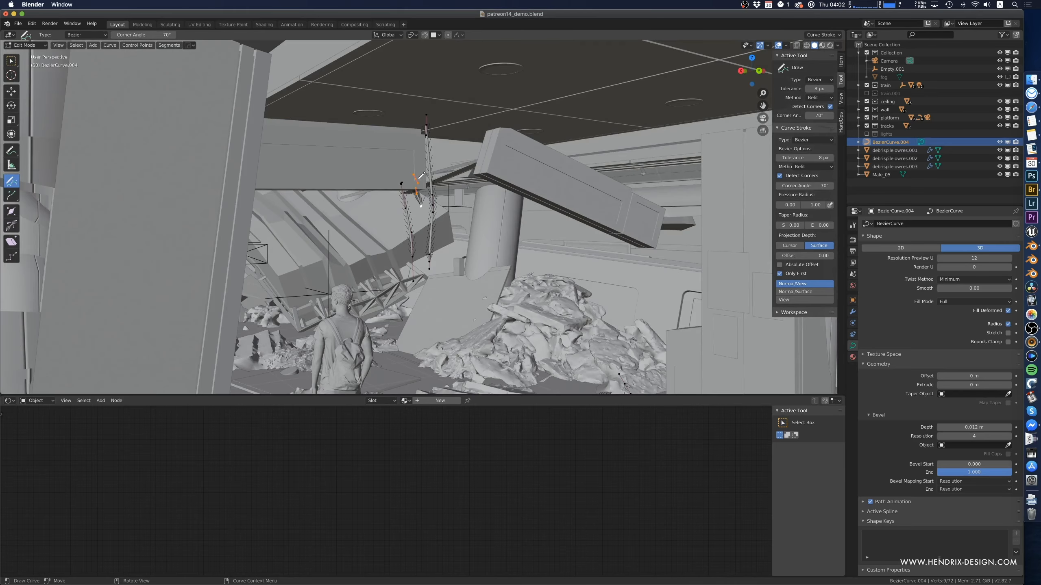
pyautogui.moveTo(463, 165); pyautogui.dragTo(410, 164, button='middle')
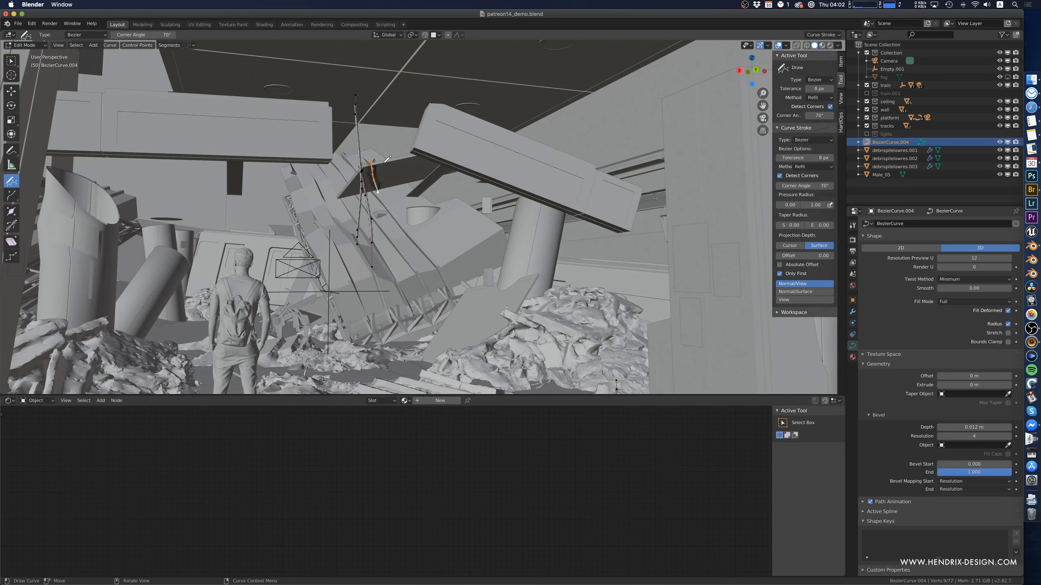
pyautogui.moveTo(333, 95)
pyautogui.mouseDown()
pyautogui.moveTo(350, 181)
pyautogui.moveTo(397, 152)
pyautogui.mouseUp()
pyautogui.moveTo(405, 166)
pyautogui.mouseDown(button='middle')
pyautogui.moveTo(426, 164)
pyautogui.moveTo(392, 158)
pyautogui.mouseUp(button='middle')
pyautogui.moveTo(393, 157)
pyautogui.mouseDown()
pyautogui.moveTo(399, 217)
pyautogui.moveTo(389, 251)
pyautogui.mouseUp()
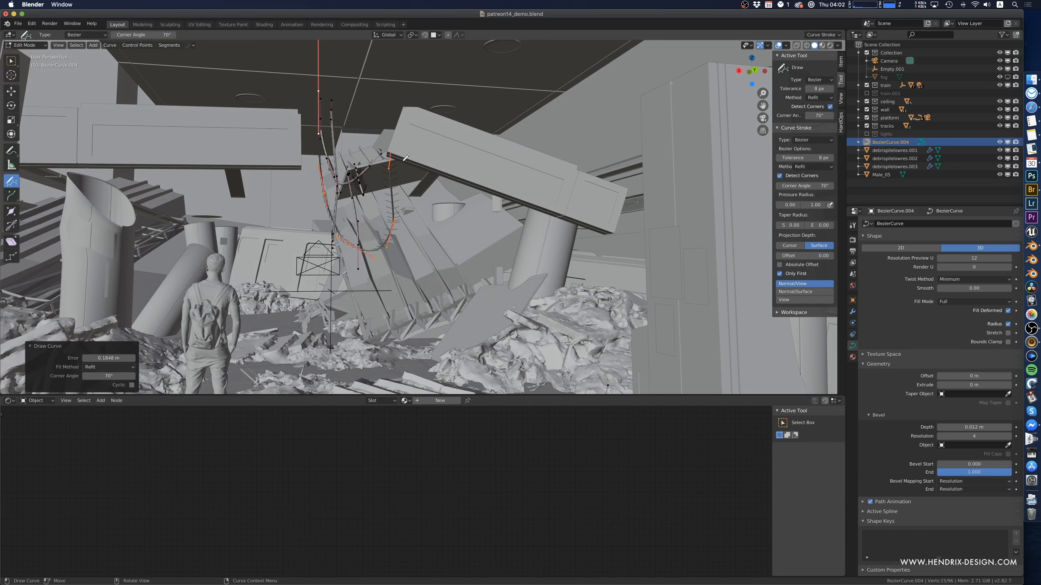
pyautogui.moveTo(410, 164)
pyautogui.mouseDown(button='middle')
pyautogui.moveTo(425, 166)
pyautogui.moveTo(342, 168)
pyautogui.mouseUp(button='middle')
pyautogui.hotkey('ctrl', 'z')
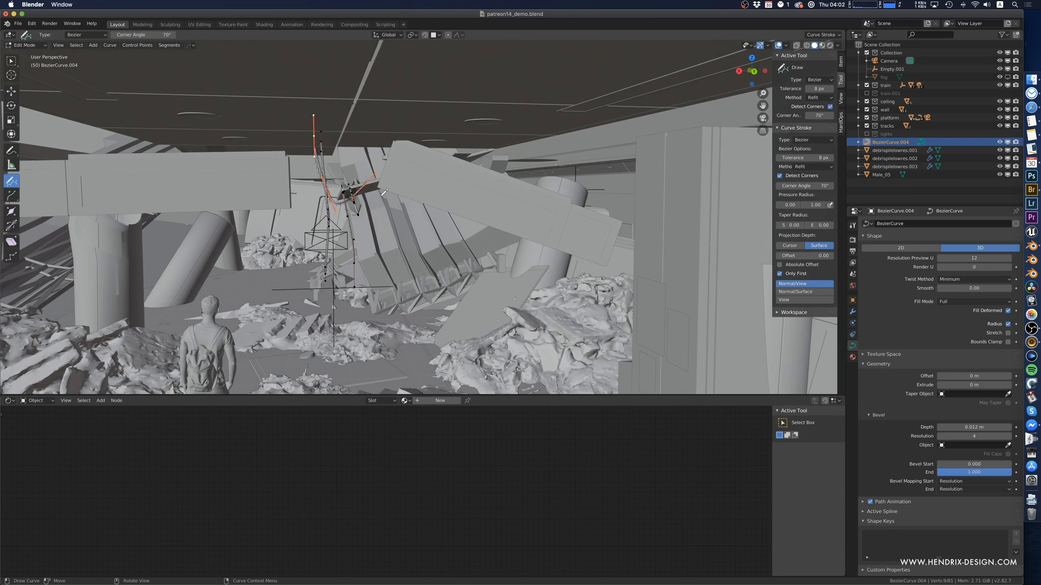
pyautogui.moveTo(341, 168); pyautogui.dragTo(344, 172)
pyautogui.moveTo(344, 172); pyautogui.dragTo(379, 169, button='middle')
pyautogui.press('KP_0')
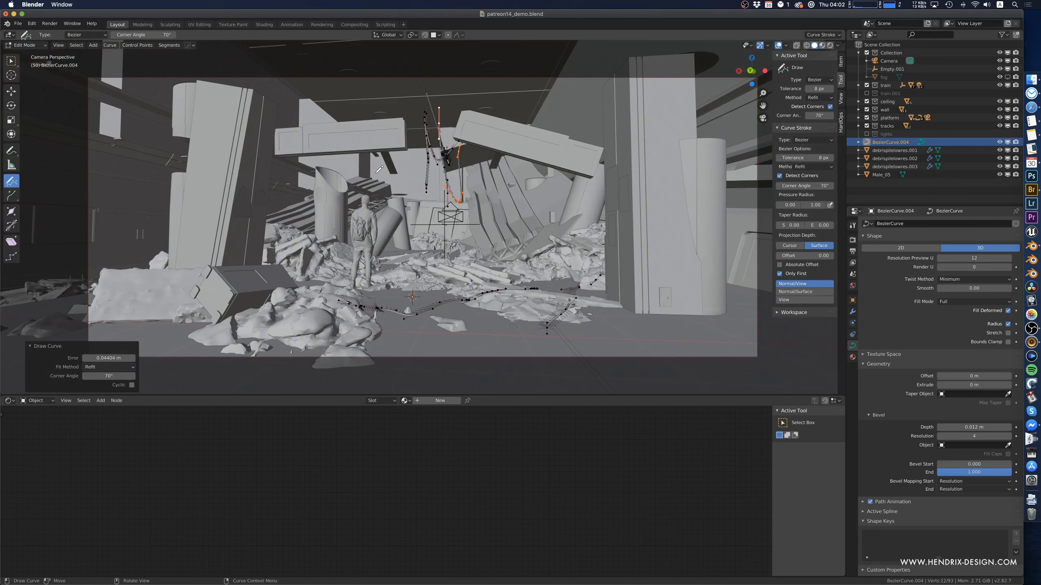
# - Leave Edit Mode and duplicate the whole cable curve object, offsetting the copy 1.19 m along the X axis
pyautogui.press('Tab')
pyautogui.click(450, 210)
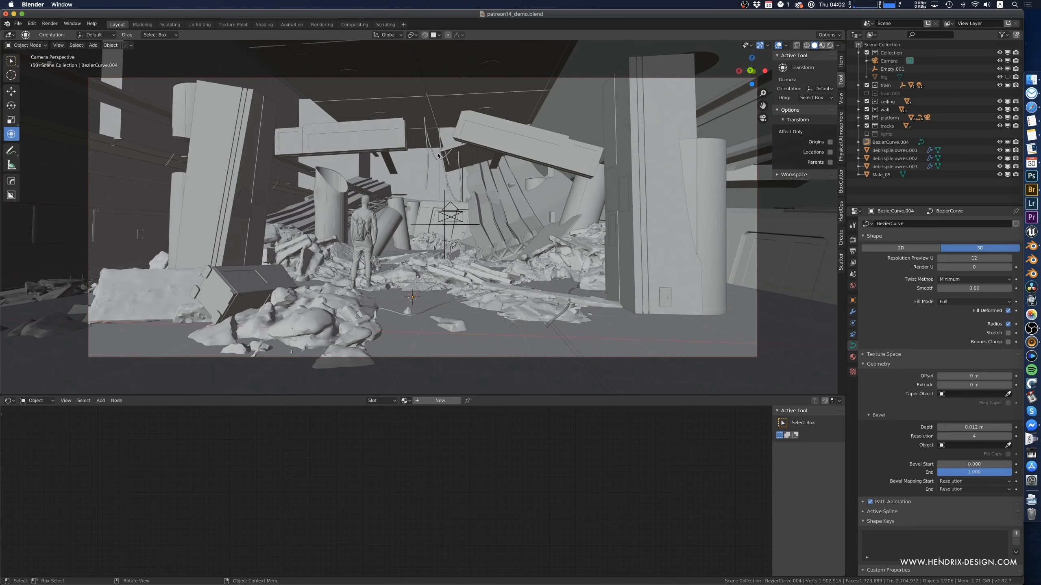
pyautogui.moveTo(354, 195); pyautogui.dragTo(458, 158, button='middle')
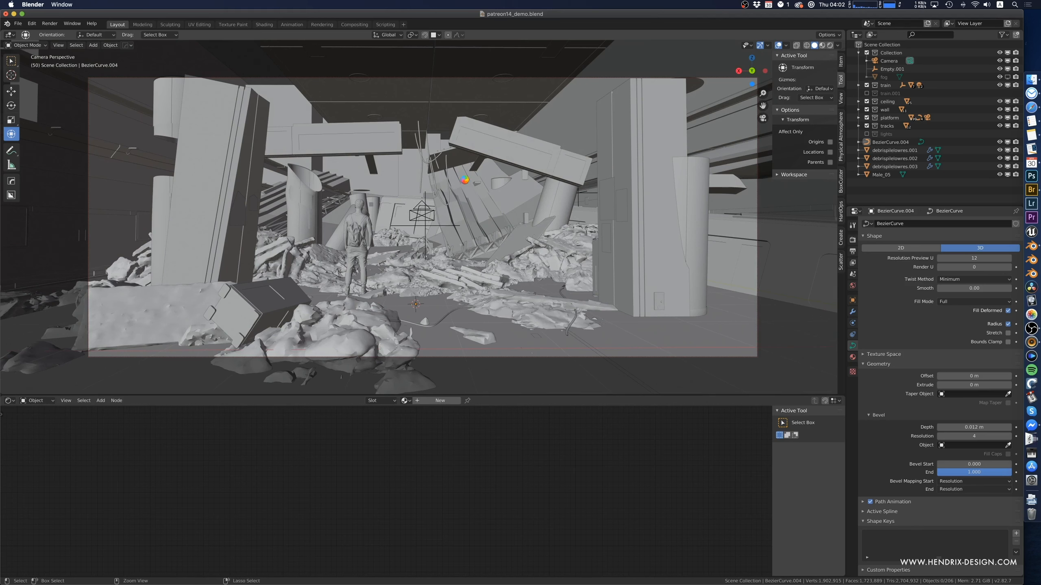
pyautogui.hotkey('ctrl', 'z')
pyautogui.moveTo(468, 178); pyautogui.dragTo(463, 185, button='middle')
pyautogui.press('Tab')
pyautogui.press('Tab')
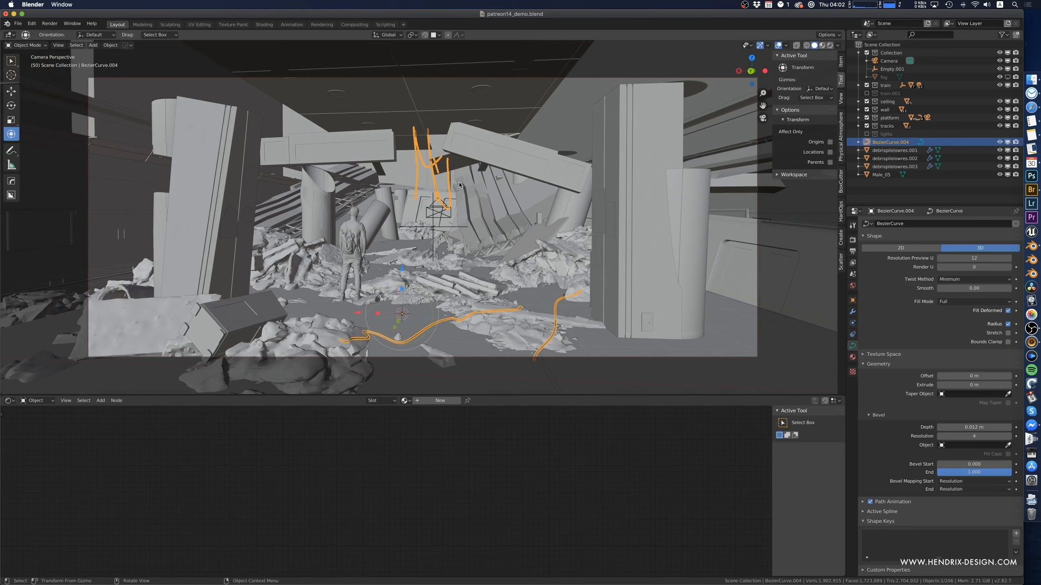
pyautogui.hotkey('shift', 'd')
pyautogui.press('x')
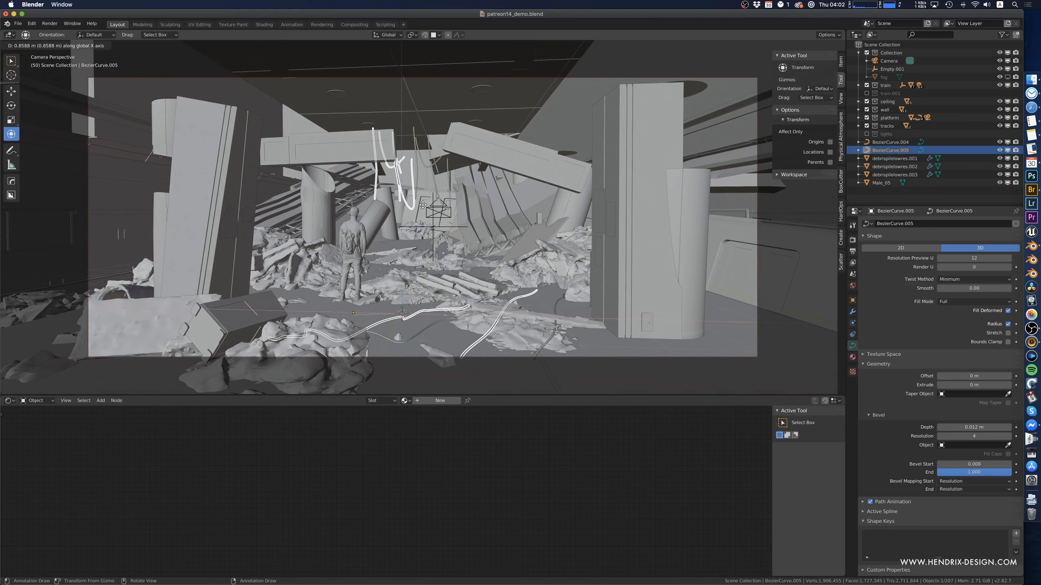
pyautogui.click(460, 229)
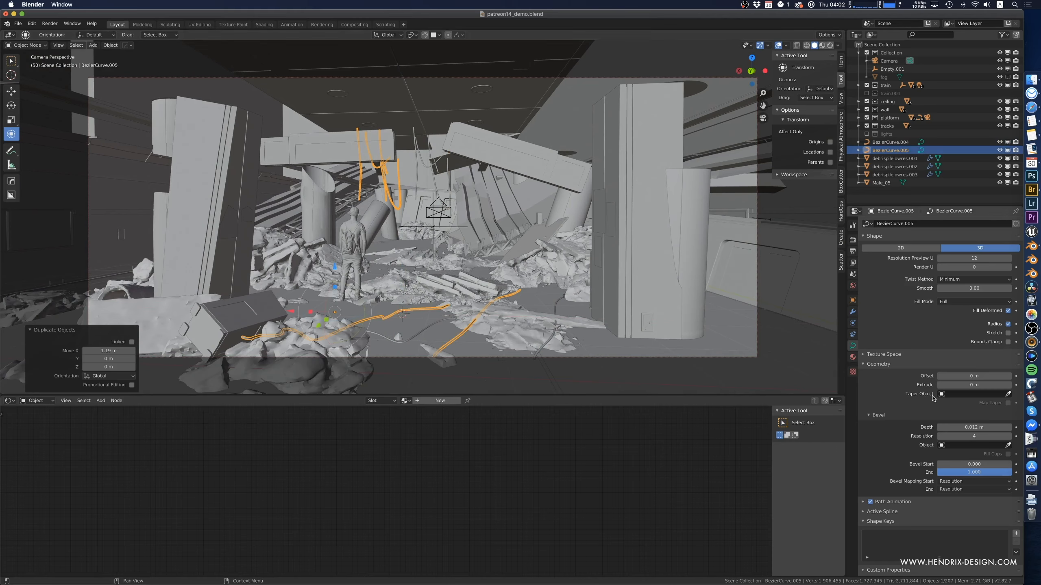
# - Set the duplicated cables' bevel depth to 0.072 m, move them back near the standing figure and lower them 1.19 m along Z
pyautogui.moveTo(975, 428); pyautogui.dragTo(979, 429)
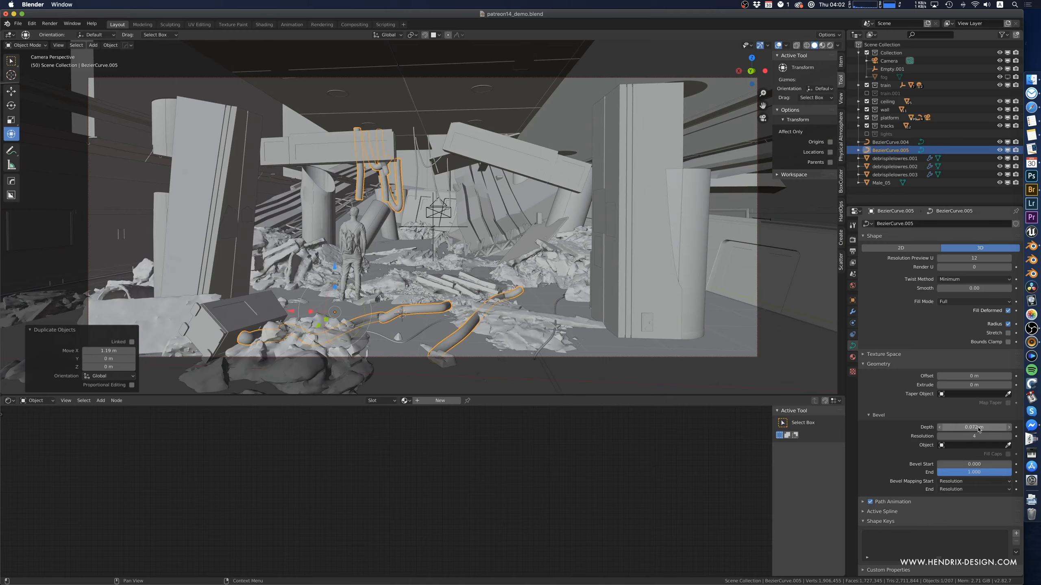
pyautogui.press('g')
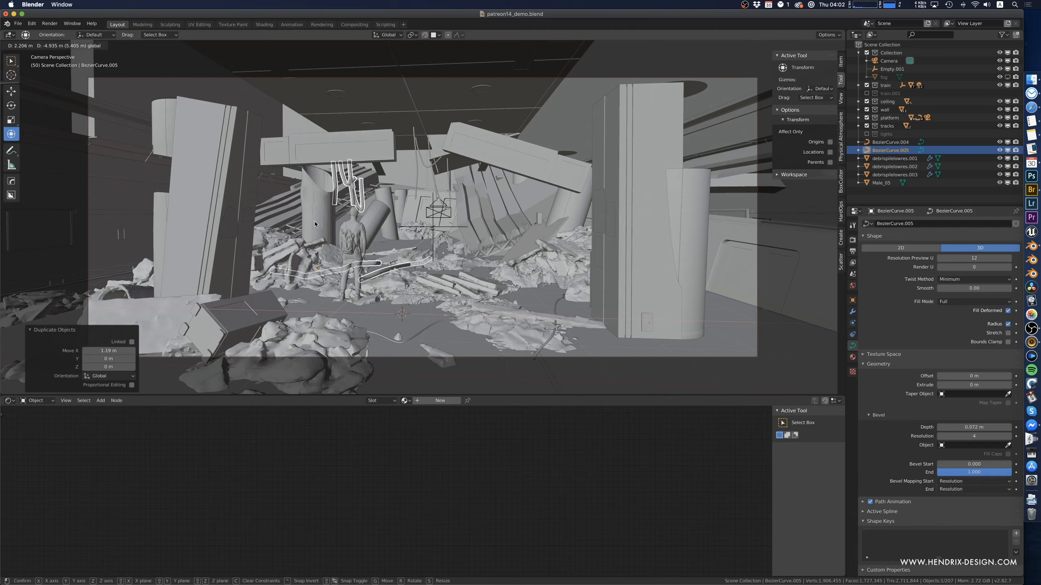
pyautogui.click(340, 202)
pyautogui.moveTo(317, 221); pyautogui.dragTo(323, 260)
pyautogui.moveTo(322, 260); pyautogui.dragTo(324, 260, button='middle')
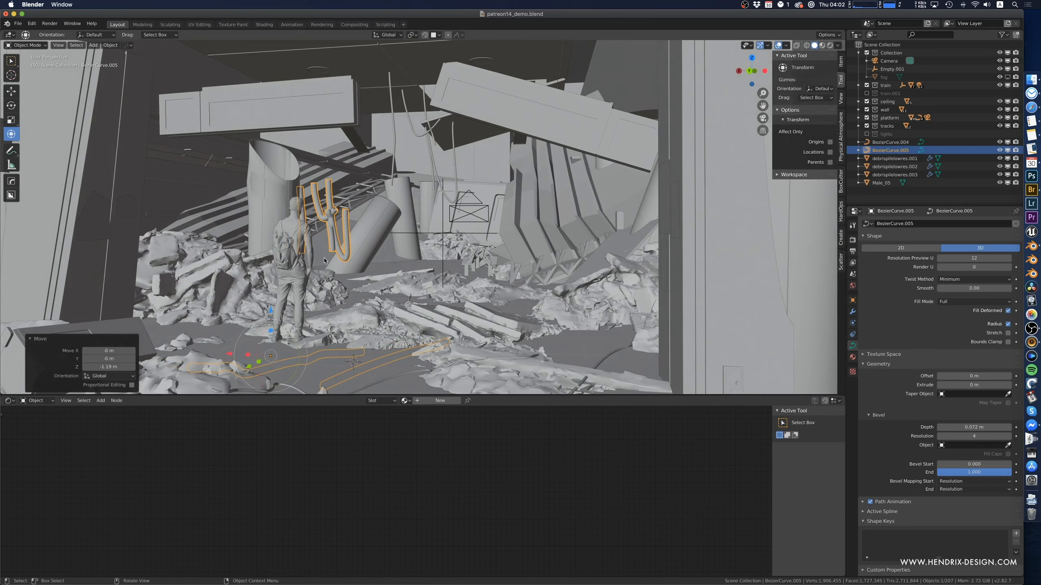
pyautogui.press('KP_0')
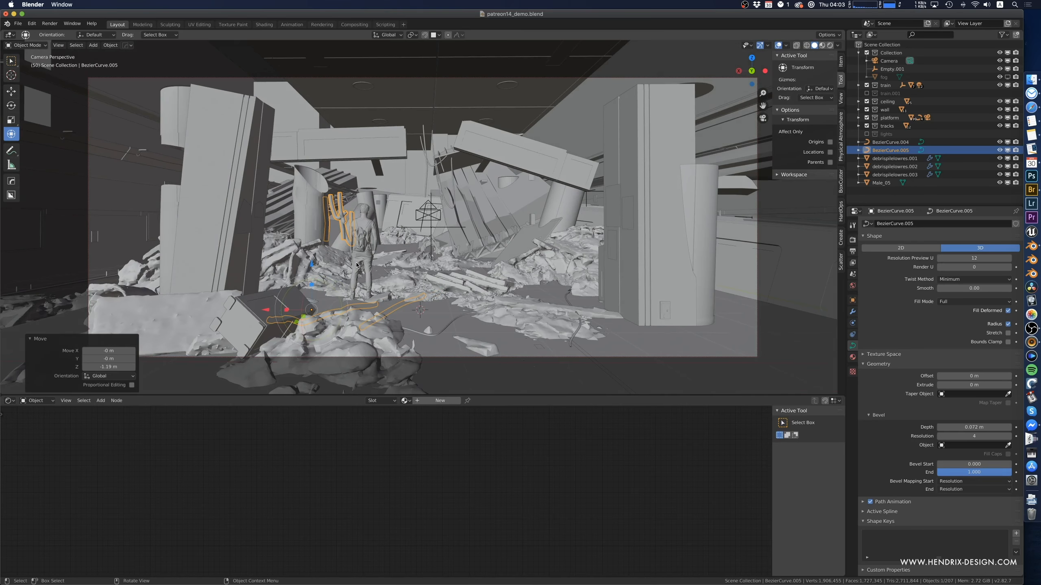
# - Lower the thick duplicated cables 0.425 m along Z, and shift them 0.775 m in X and -1.85 m in Y
pyautogui.hotkey('alt', 'a')
pyautogui.moveTo(357, 265); pyautogui.dragTo(387, 271, button='middle')
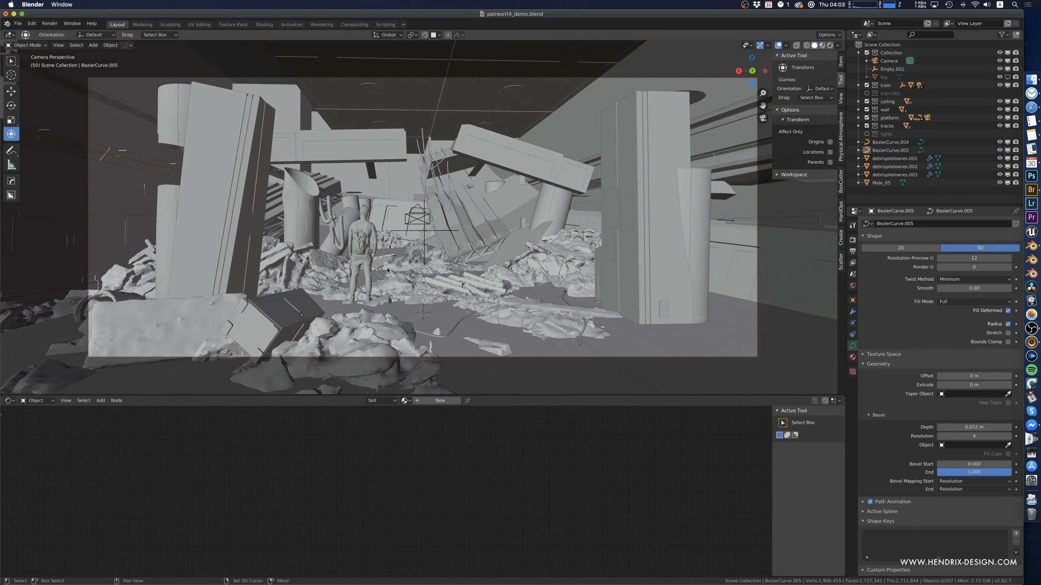
pyautogui.click(332, 224)
pyautogui.moveTo(296, 272); pyautogui.dragTo(369, 296)
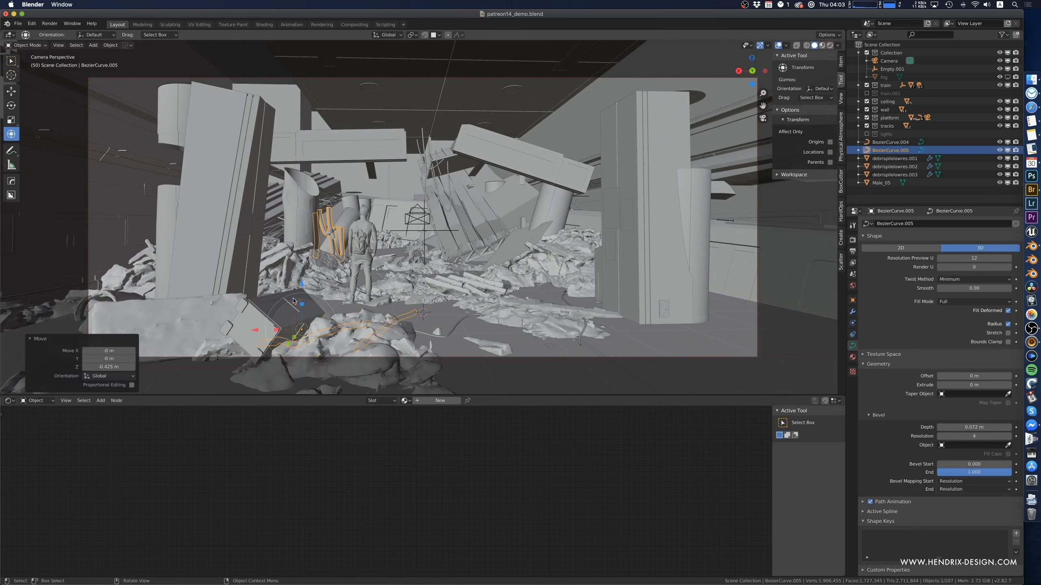
pyautogui.press('g')
pyautogui.click(296, 272)
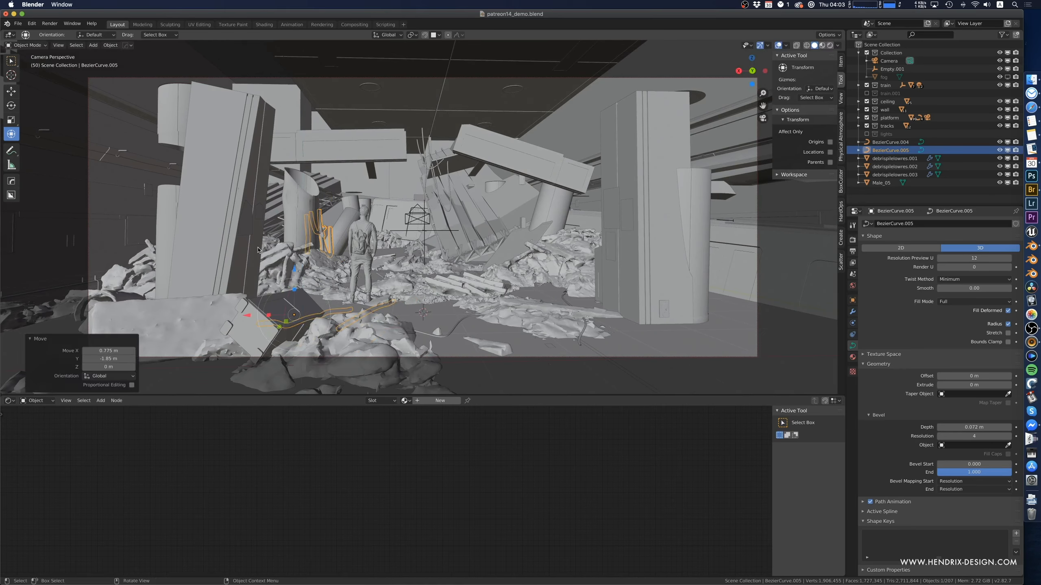
pyautogui.click(258, 244)
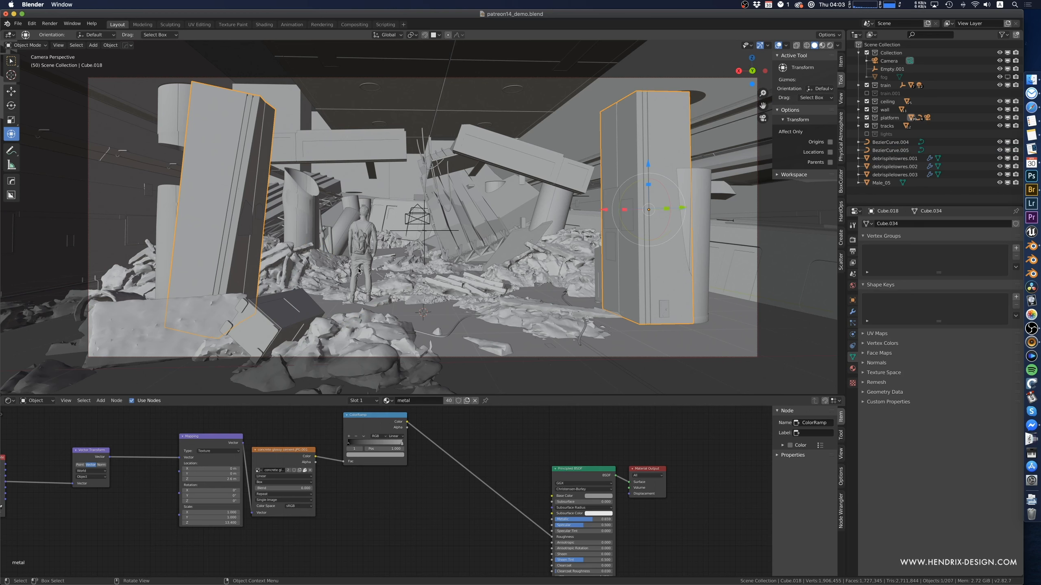
pyautogui.moveTo(574, 306); pyautogui.dragTo(568, 311, button='middle')
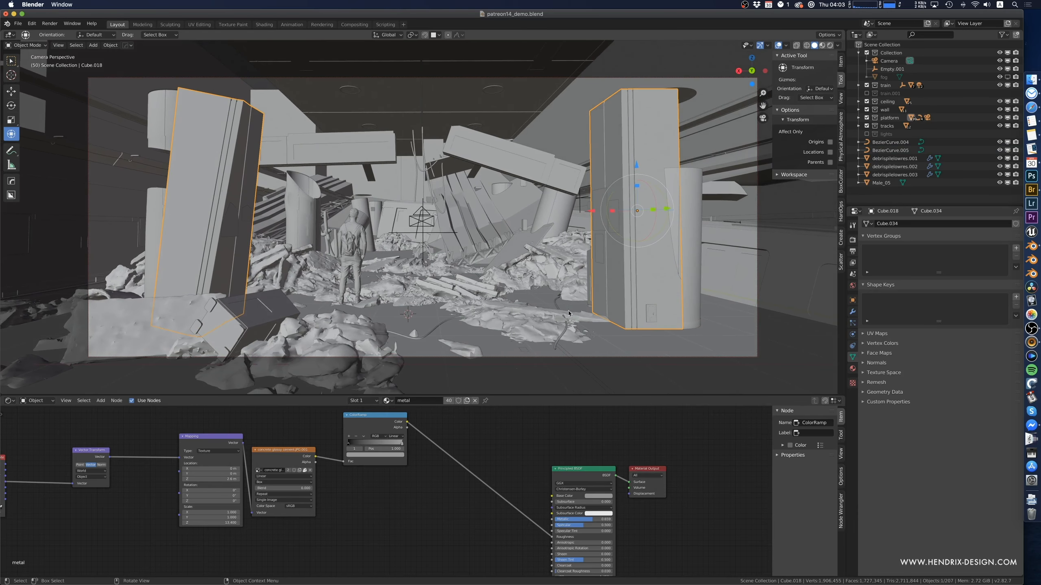
pyautogui.moveTo(470, 304)
pyautogui.keyDown('shift'); pyautogui.mouseDown(button='middle')
pyautogui.moveTo(454, 296)
pyautogui.moveTo(447, 314)
pyautogui.moveTo(459, 316)
pyautogui.mouseUp(button='middle'); pyautogui.keyUp('shift')
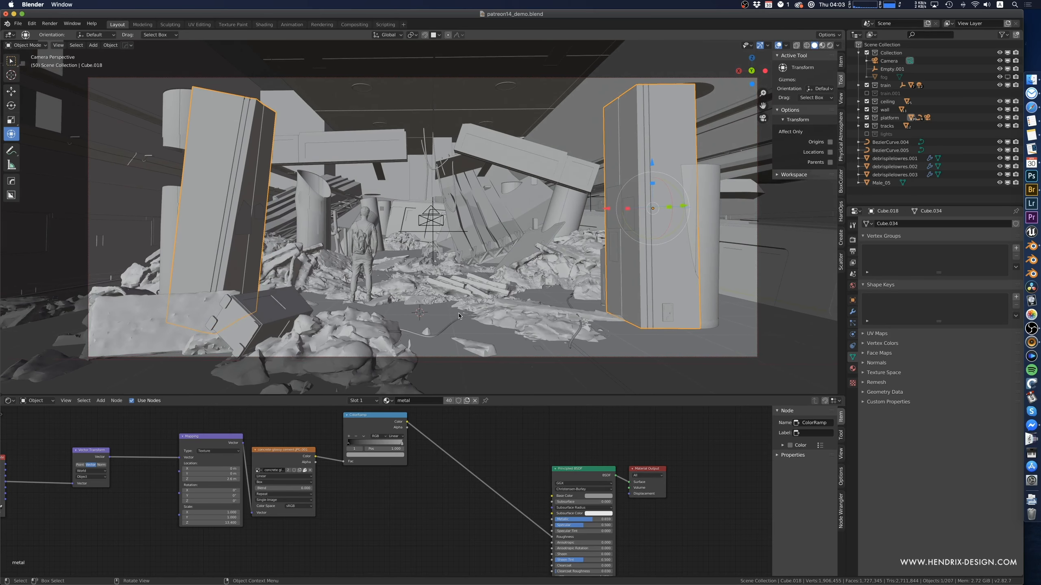
# - Save the scene file and switch the camera view to rendered shading
pyautogui.press('super+s')
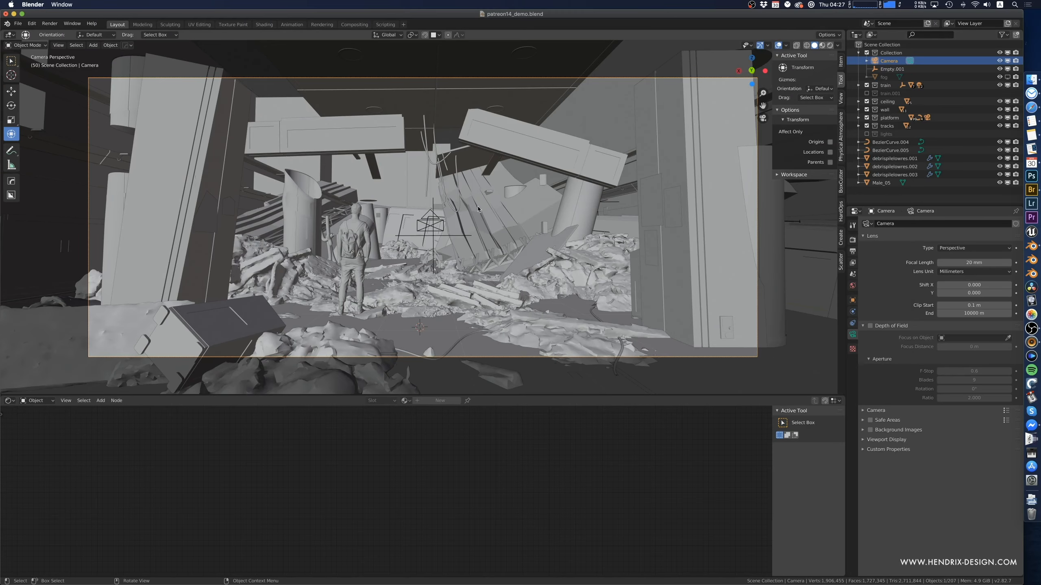
pyautogui.click(830, 45)
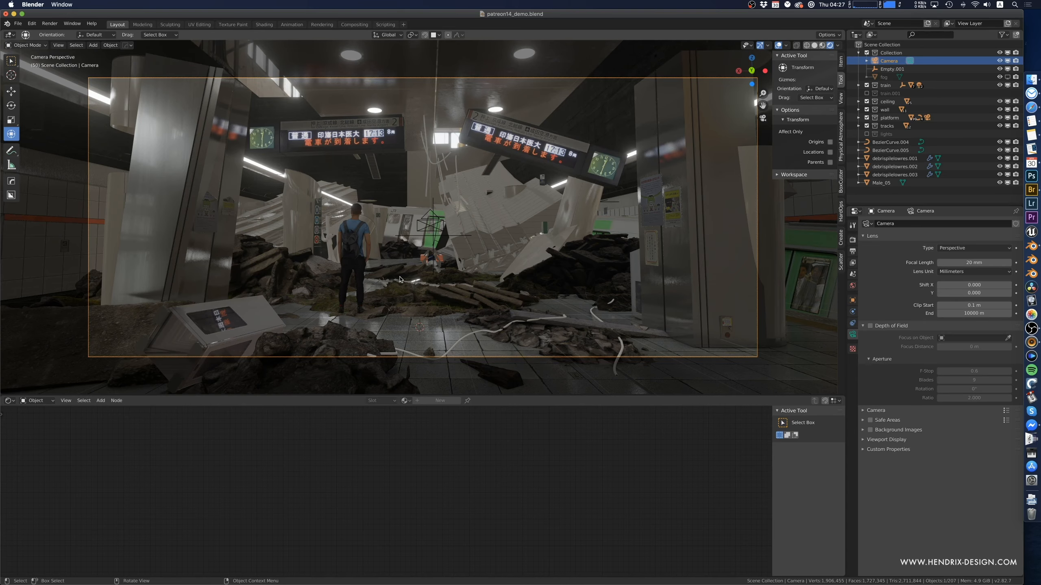
# - Show the World shader nodes, move the environment texture node up, and set the Background strength to 0.1
pyautogui.click(36, 400)
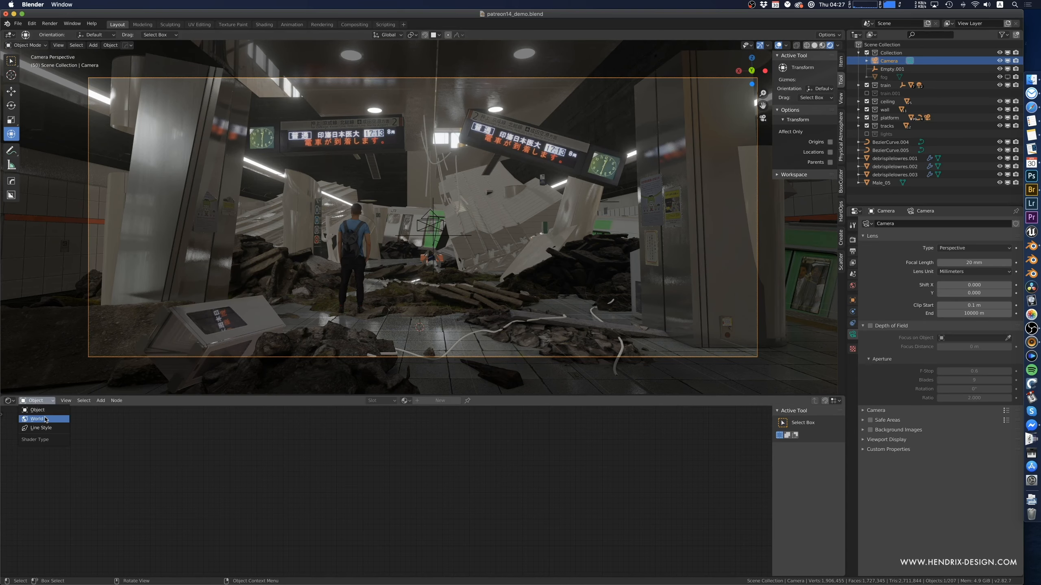
pyautogui.click(45, 419)
pyautogui.moveTo(365, 492); pyautogui.dragTo(374, 459, button='middle')
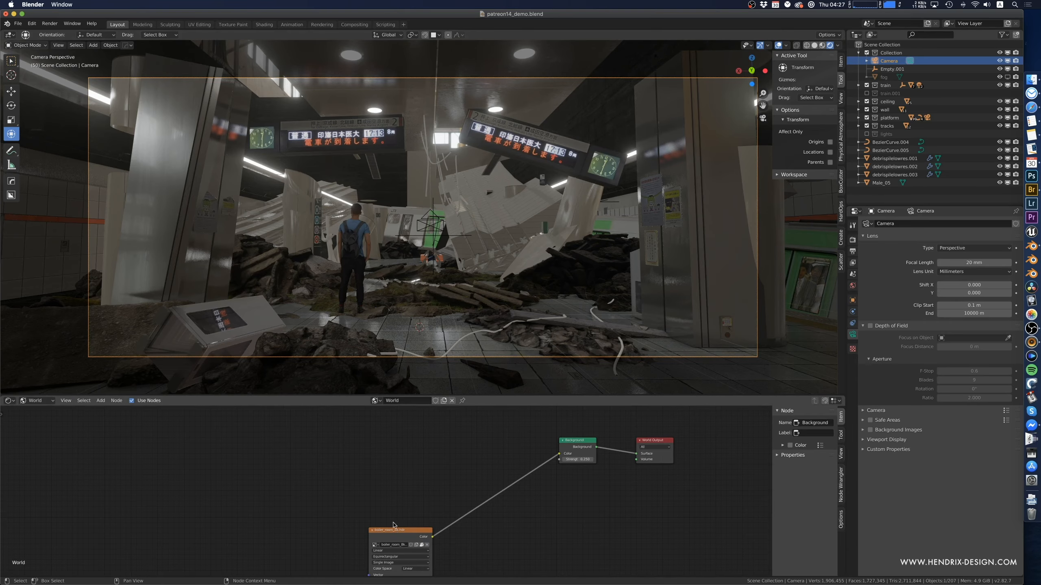
pyautogui.moveTo(409, 533); pyautogui.dragTo(407, 482)
pyautogui.click(585, 460)
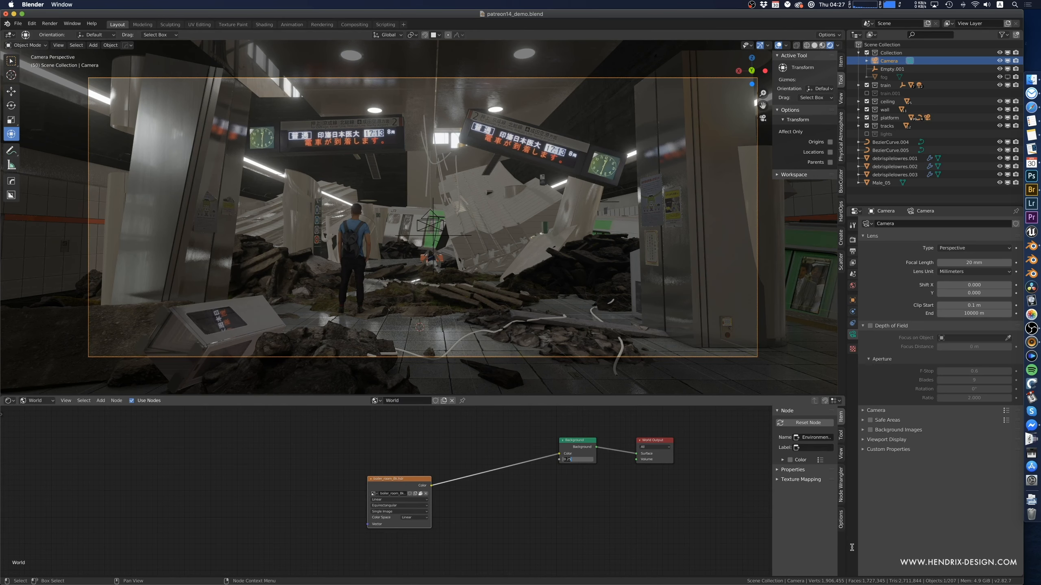
pyautogui.write('0.1')
pyautogui.press('Return')
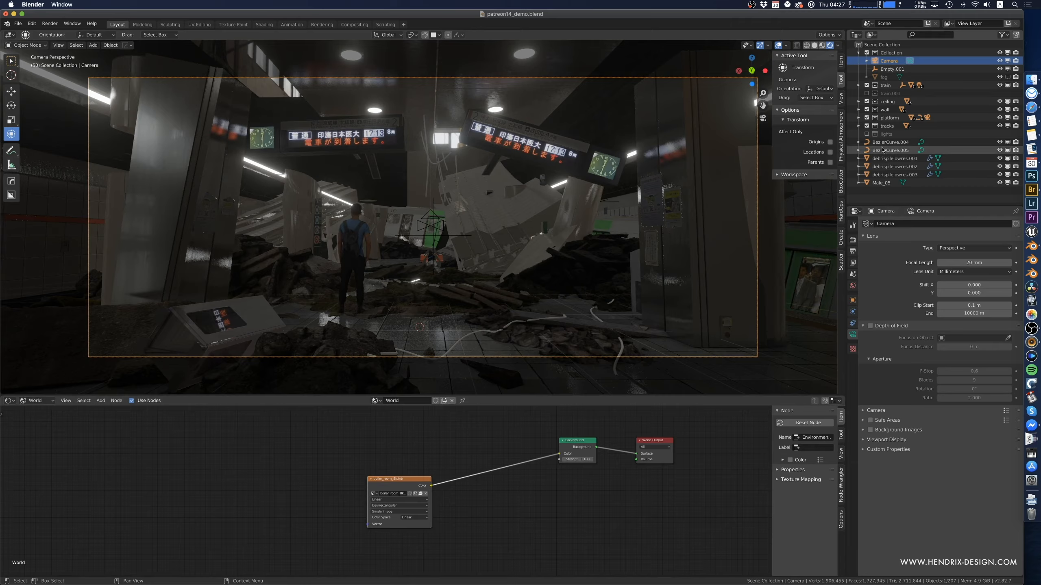
# - Delete the disabled lights and train.001 collections together with their hierarchies
pyautogui.click(888, 134)
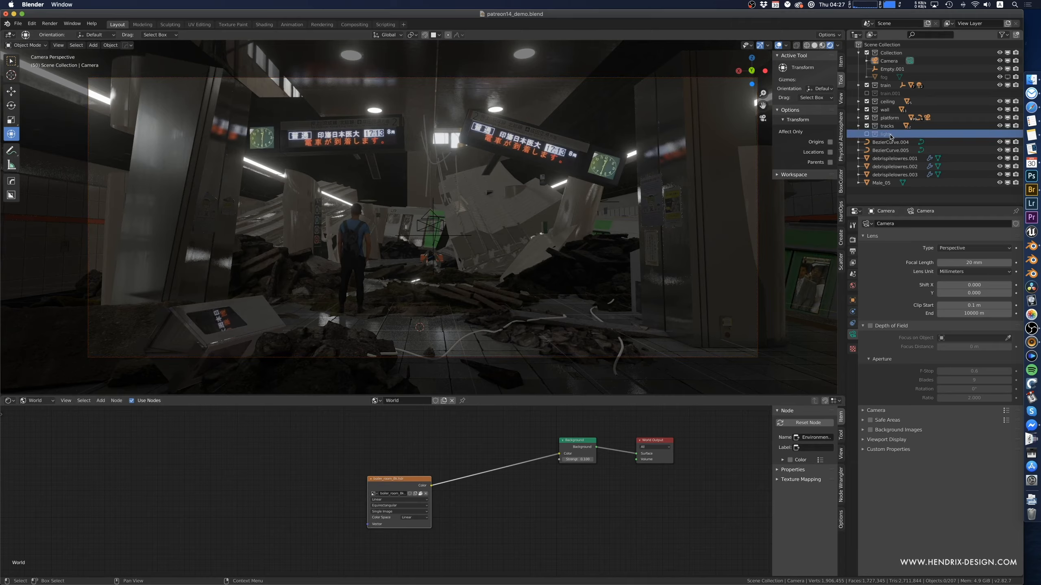
pyautogui.rightClick(892, 137)
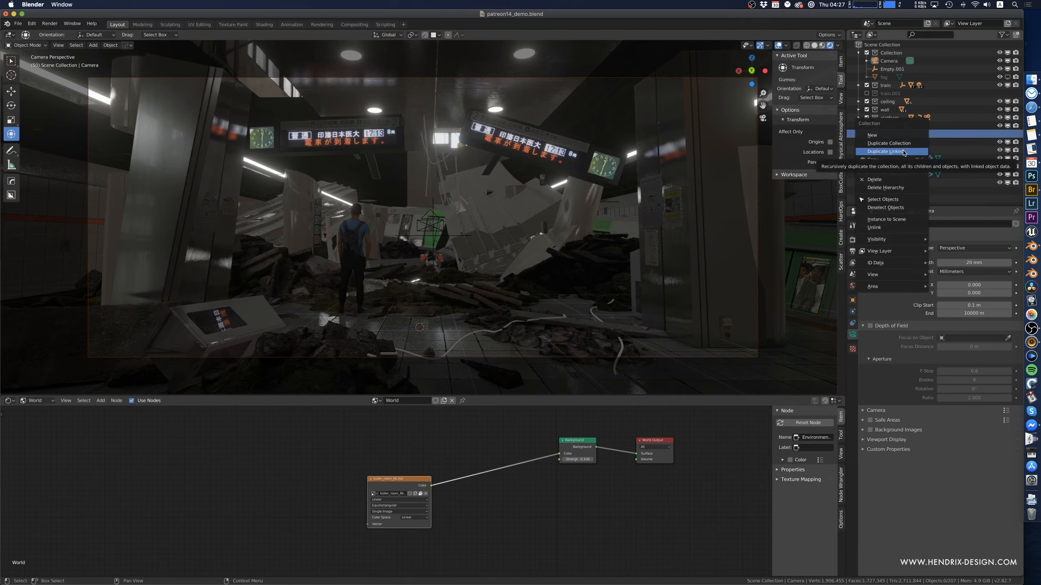
pyautogui.click(896, 188)
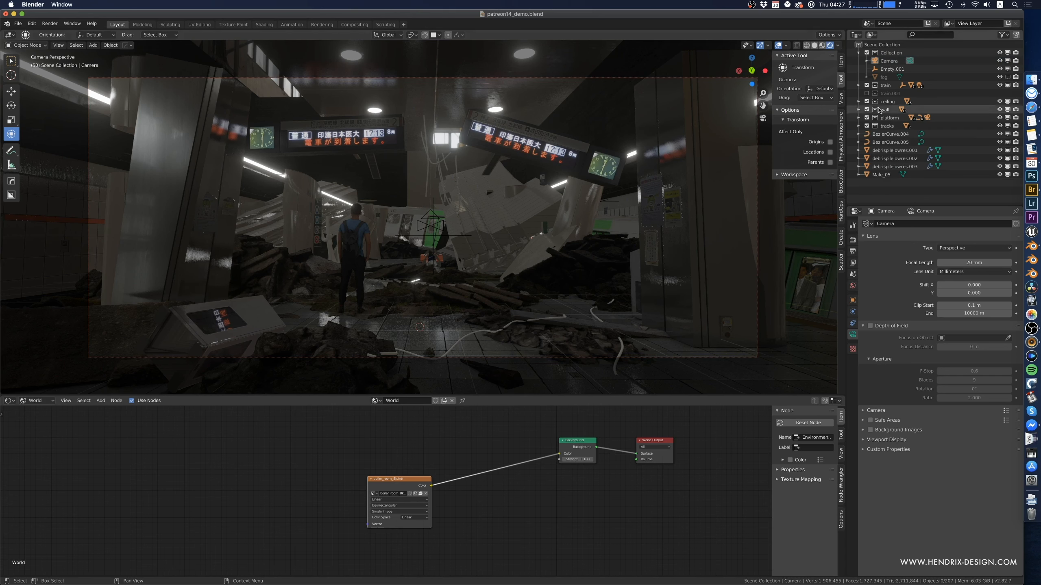
pyautogui.rightClick(908, 94)
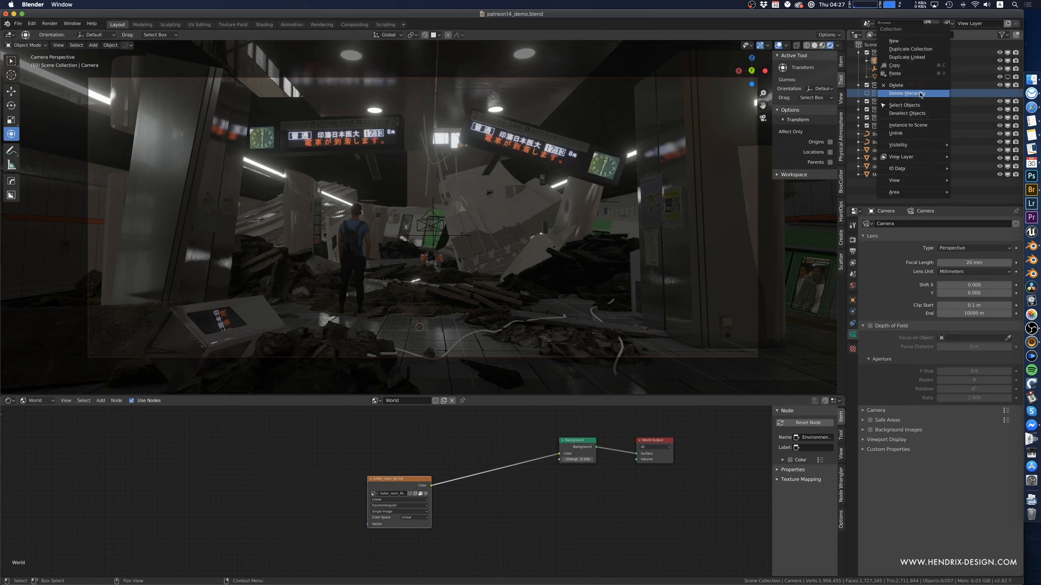
pyautogui.click(909, 94)
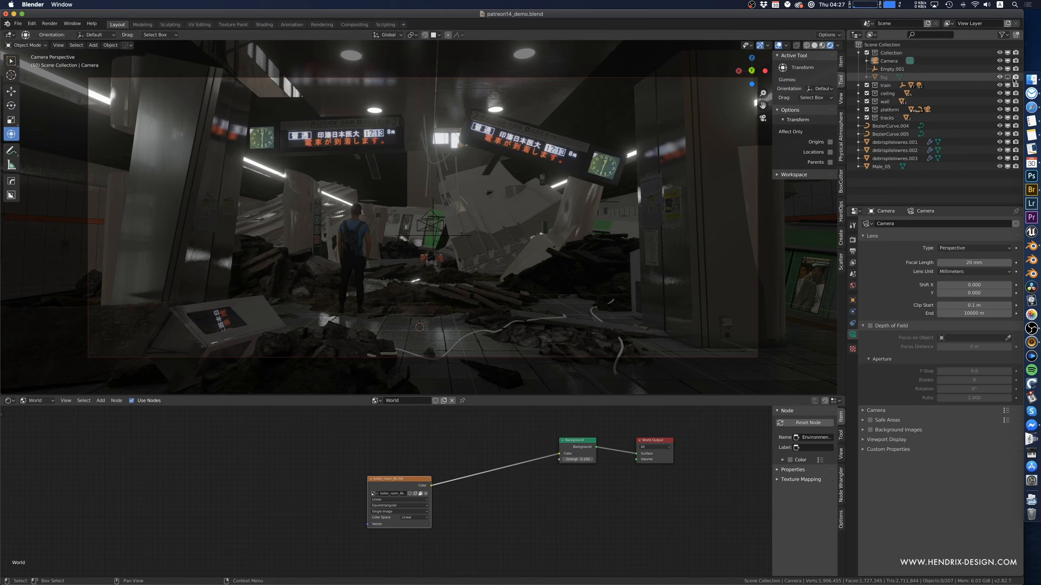
# - Enable the fog object in the viewport and set its Principled Volume density to 0.1
pyautogui.click(961, 78)
pyautogui.click(39, 401)
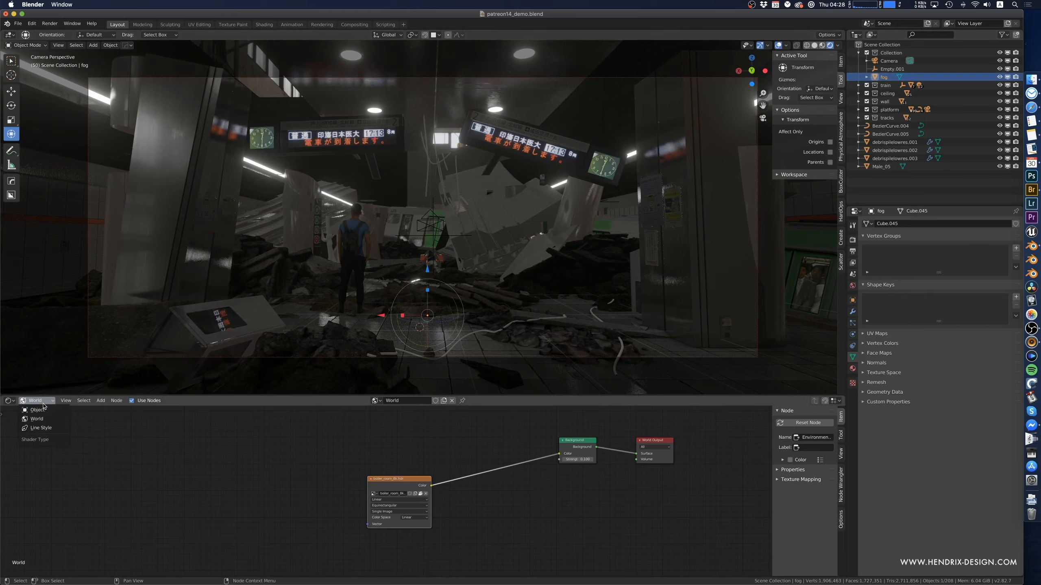
pyautogui.click(46, 412)
pyautogui.press('Home')
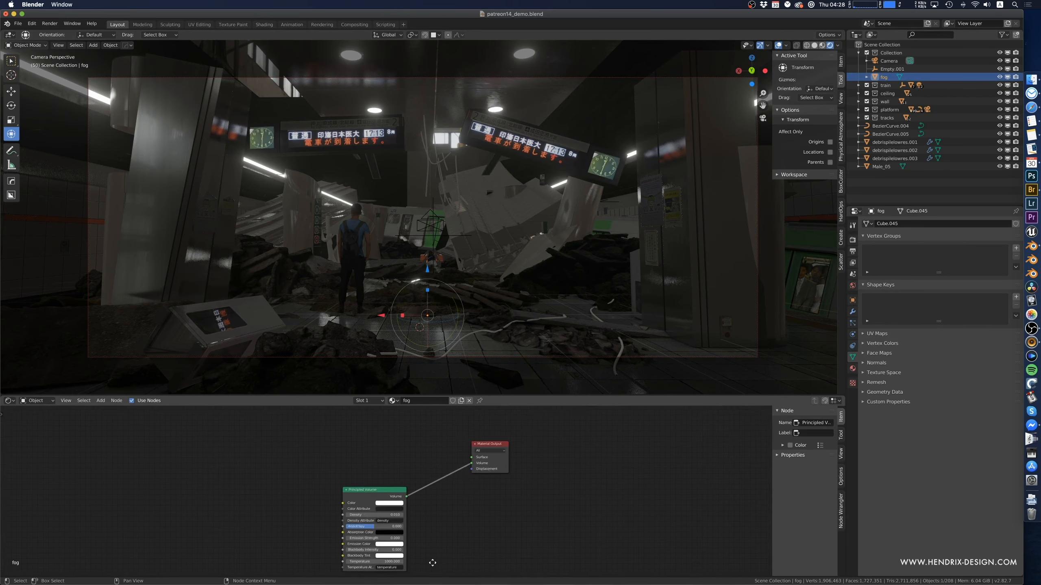
pyautogui.click(297, 526)
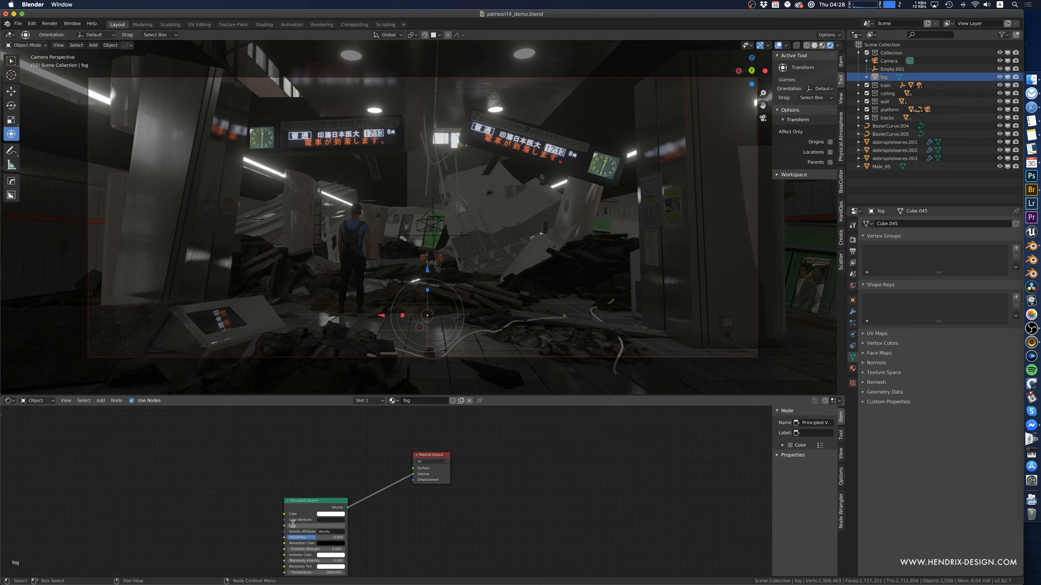
pyautogui.press('BackSpace')
pyautogui.press('BackSpace')
pyautogui.write('1')
pyautogui.press('Return')
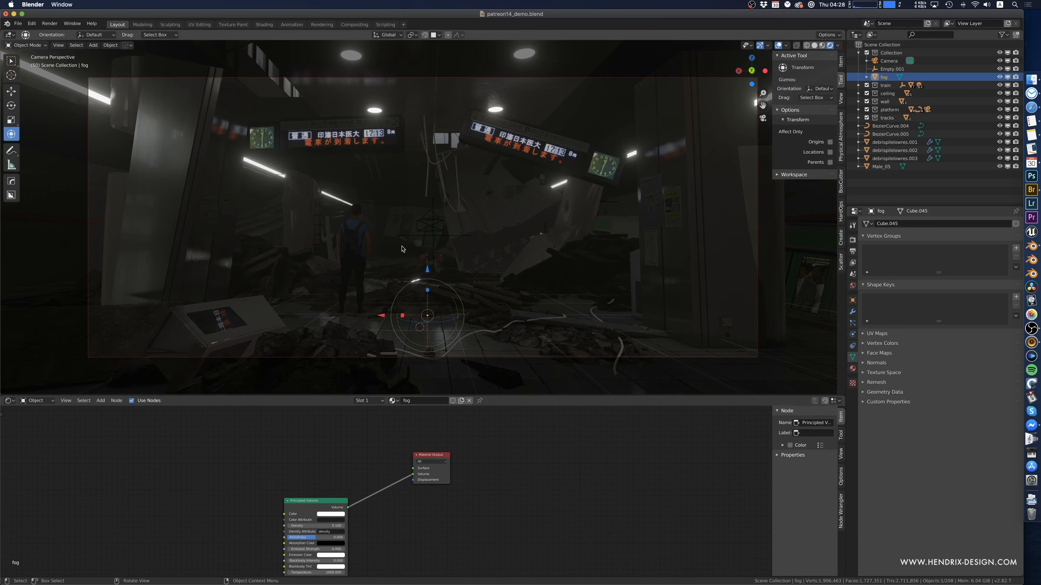
# - Cut the link from Emission to Material Output in the round ceiling lamps' light material
pyautogui.click(373, 110)
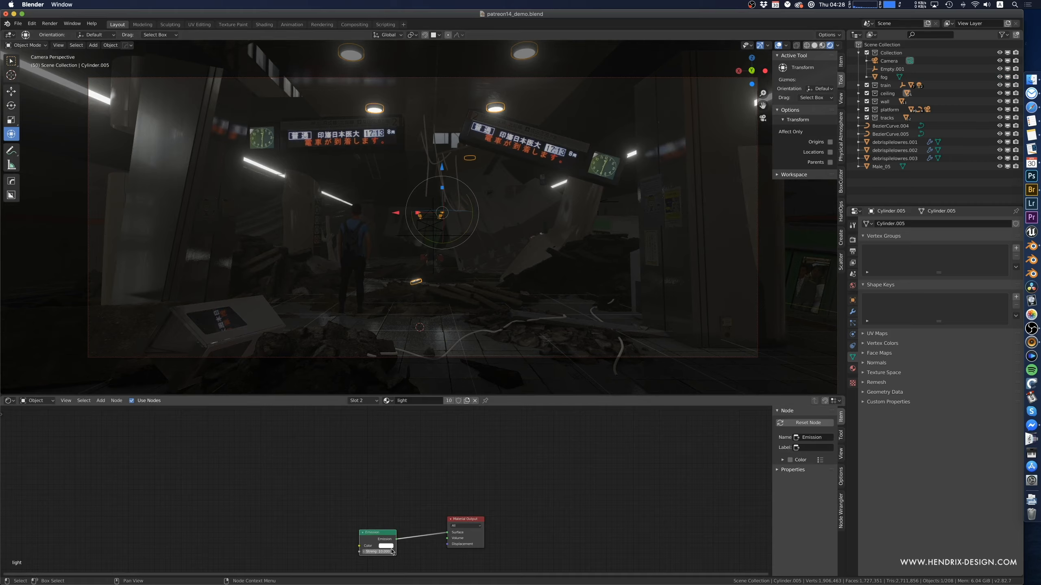
pyautogui.keyDown('ctrl'); pyautogui.moveTo(424, 516); pyautogui.dragTo(427, 559, button='right'); pyautogui.keyUp('ctrl')
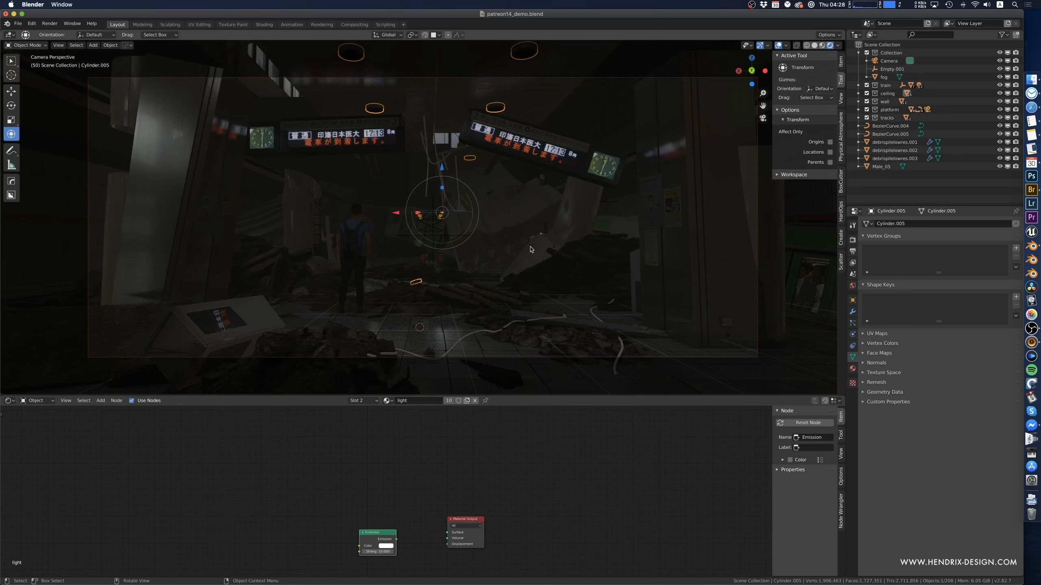
pyautogui.click(512, 230)
# - Disconnect the image texture from the emission input in the hanging arrival displays' display_arrival1.001 material
pyautogui.click(353, 133)
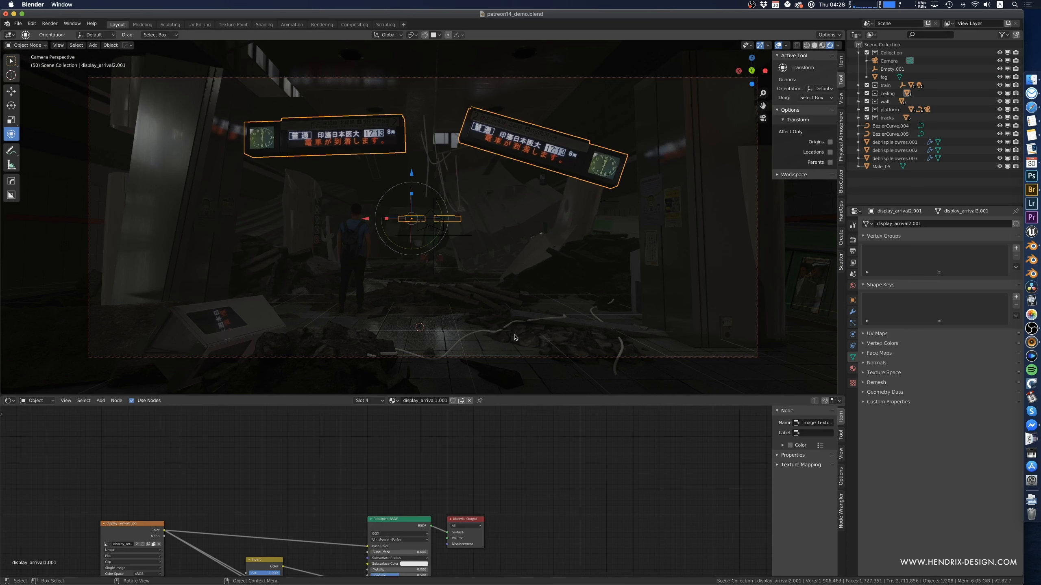
pyautogui.moveTo(448, 473); pyautogui.dragTo(536, 396, button='middle')
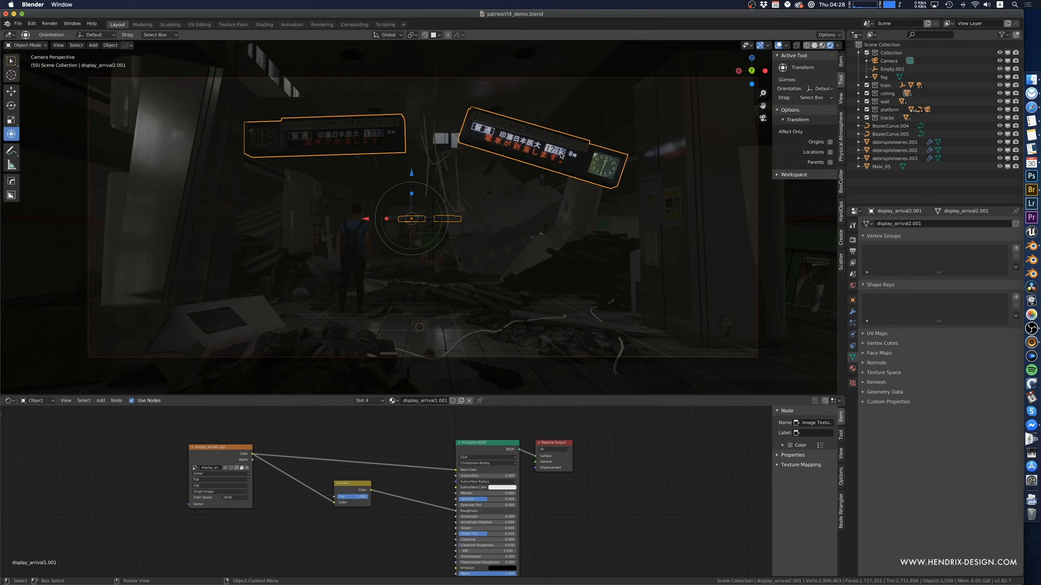
pyautogui.click(514, 264)
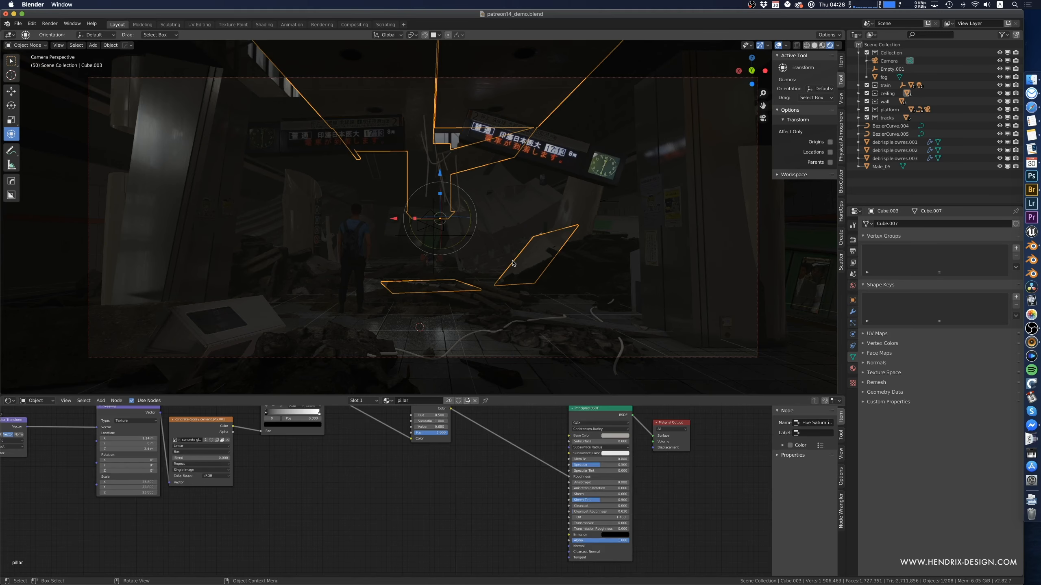
pyautogui.click(548, 158)
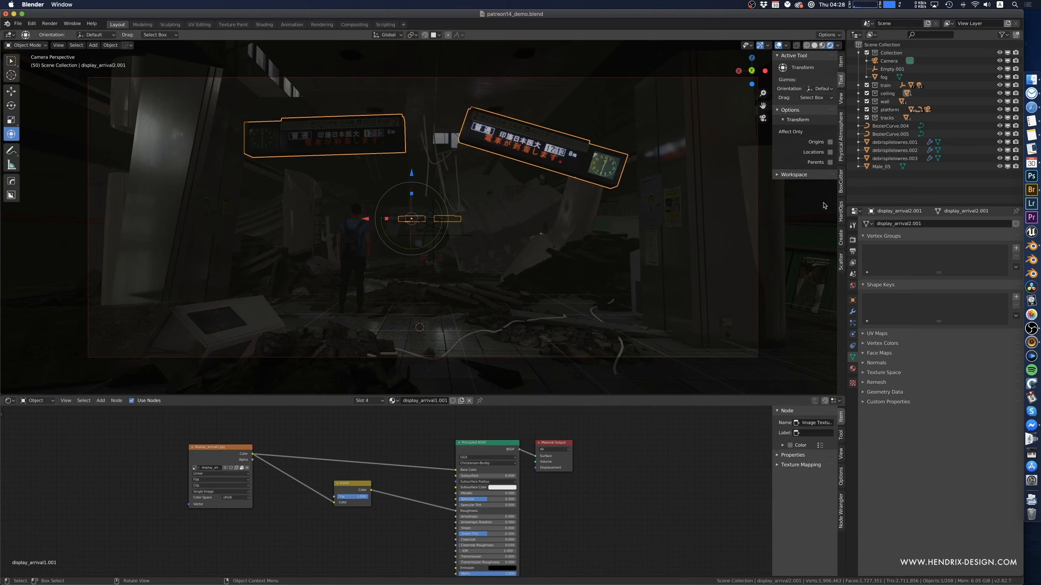
pyautogui.moveTo(572, 496); pyautogui.dragTo(555, 511, button='middle')
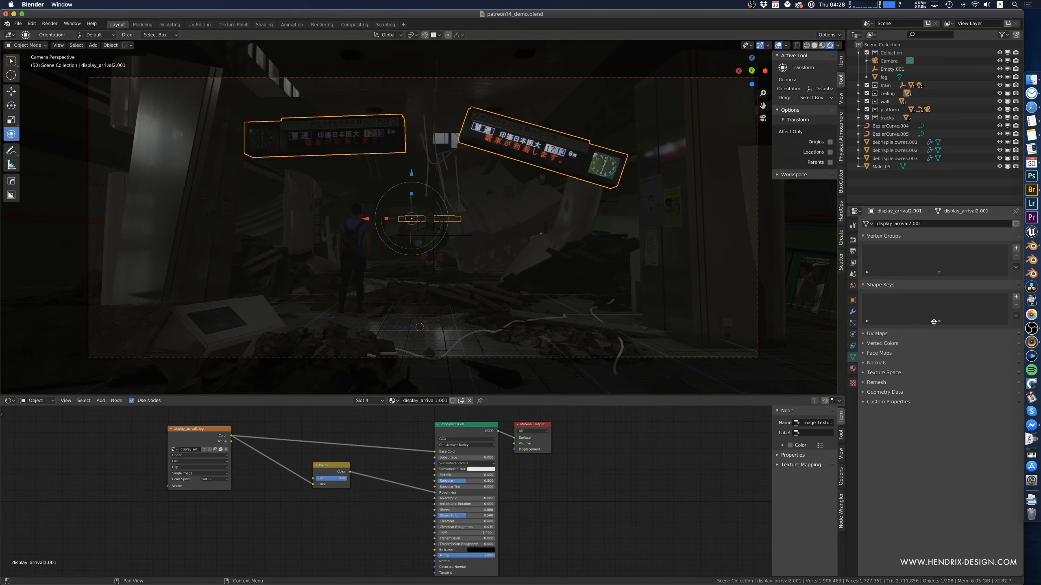
# - Go through the arrival displays' material slots and cut the emission link in display_arrival2.001
pyautogui.click(853, 368)
pyautogui.click(900, 234)
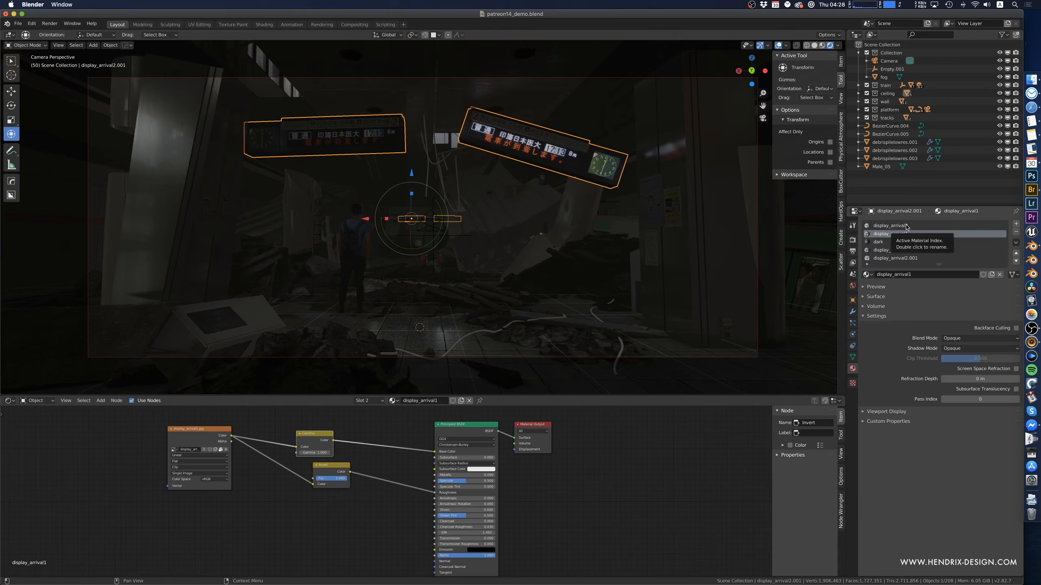
pyautogui.click(907, 226)
pyautogui.click(906, 250)
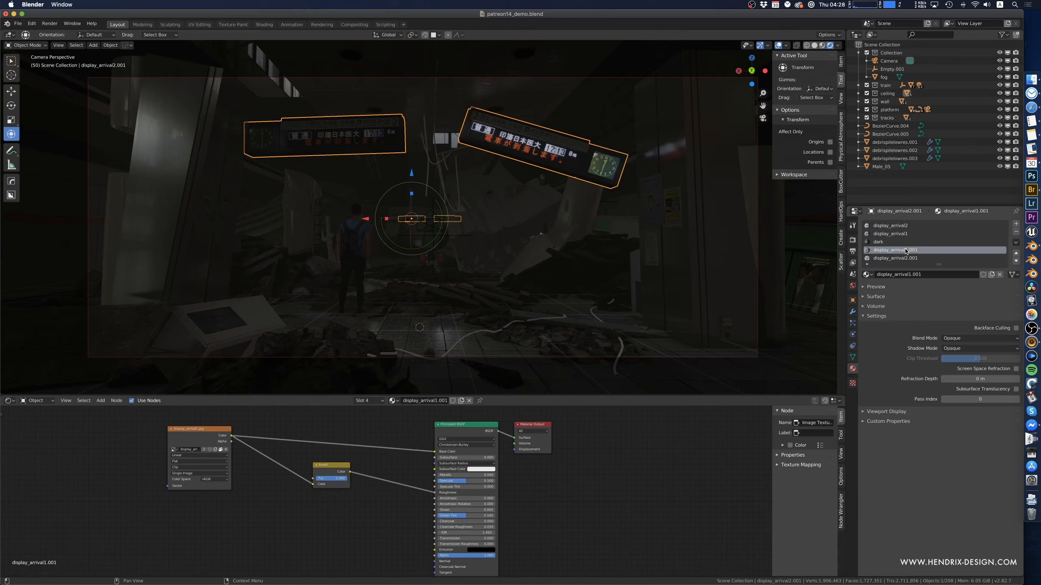
pyautogui.click(904, 258)
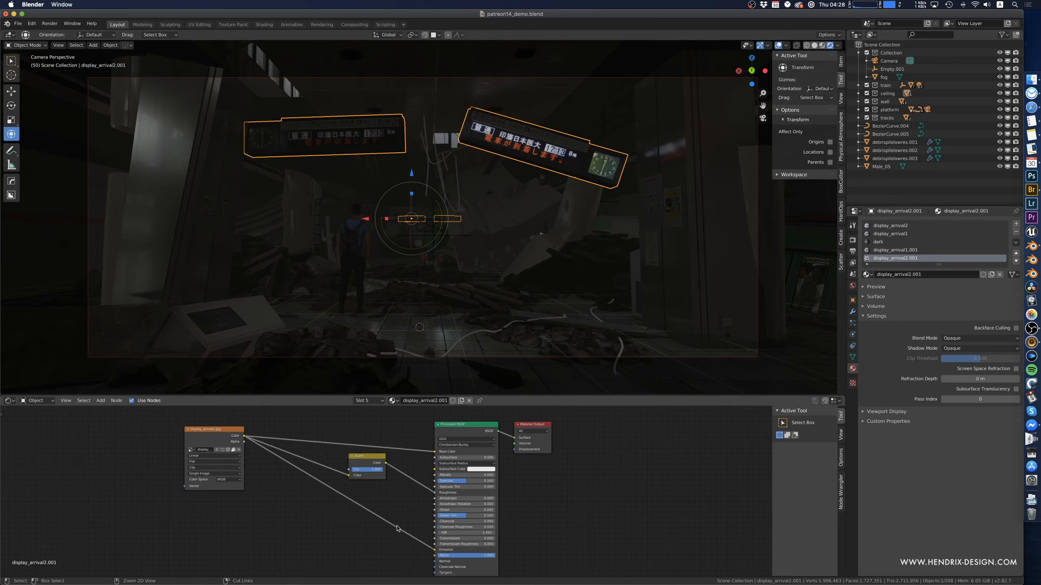
pyautogui.click(487, 299)
pyautogui.press('g')
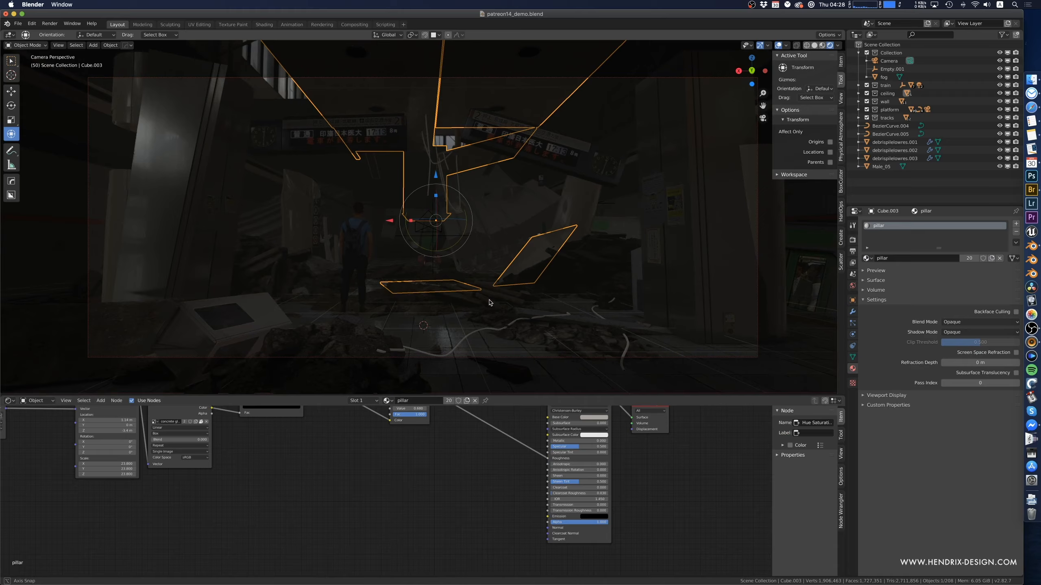
pyautogui.click(492, 303)
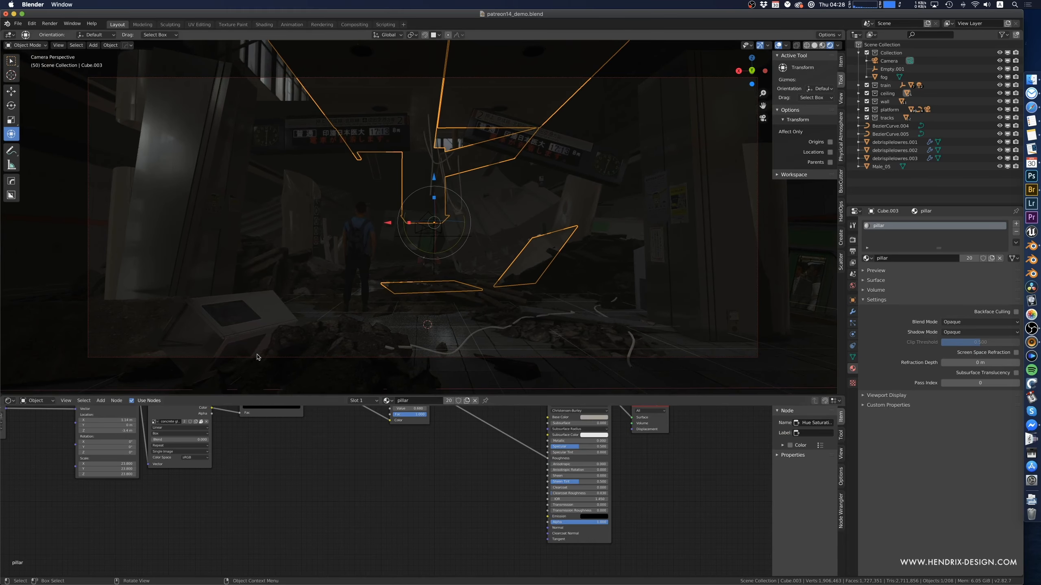
# - Return to the World shader nodes and lower the Background strength to 0.01
pyautogui.click(37, 401)
pyautogui.click(41, 421)
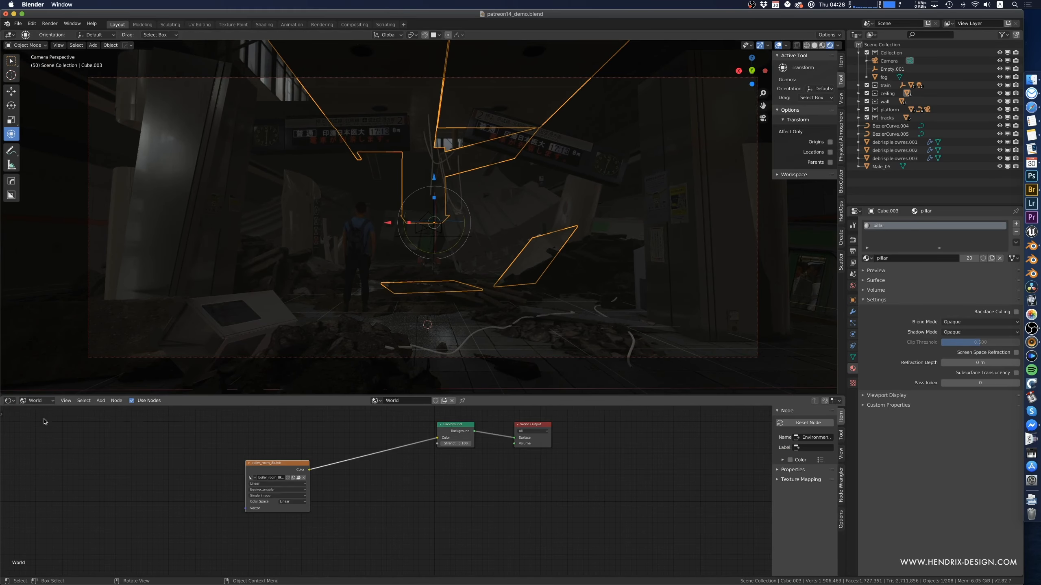
pyautogui.click(463, 444)
pyautogui.press('BackSpace')
pyautogui.press('Return')
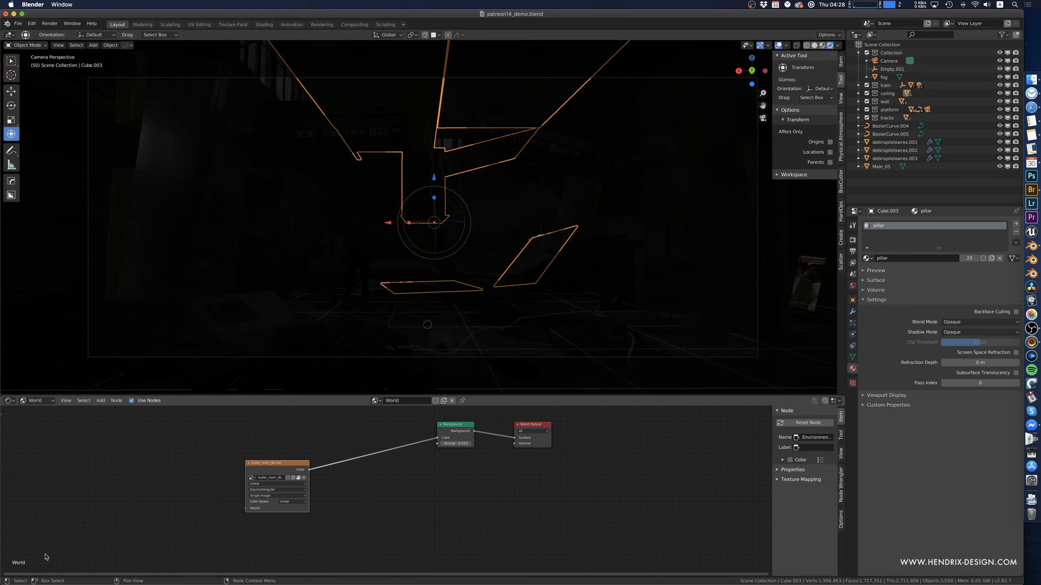
# - Select the train beside the platform and cut the image texture's emission link in its train side windows material
pyautogui.click(376, 333)
pyautogui.moveTo(517, 329); pyautogui.dragTo(518, 329, button='middle')
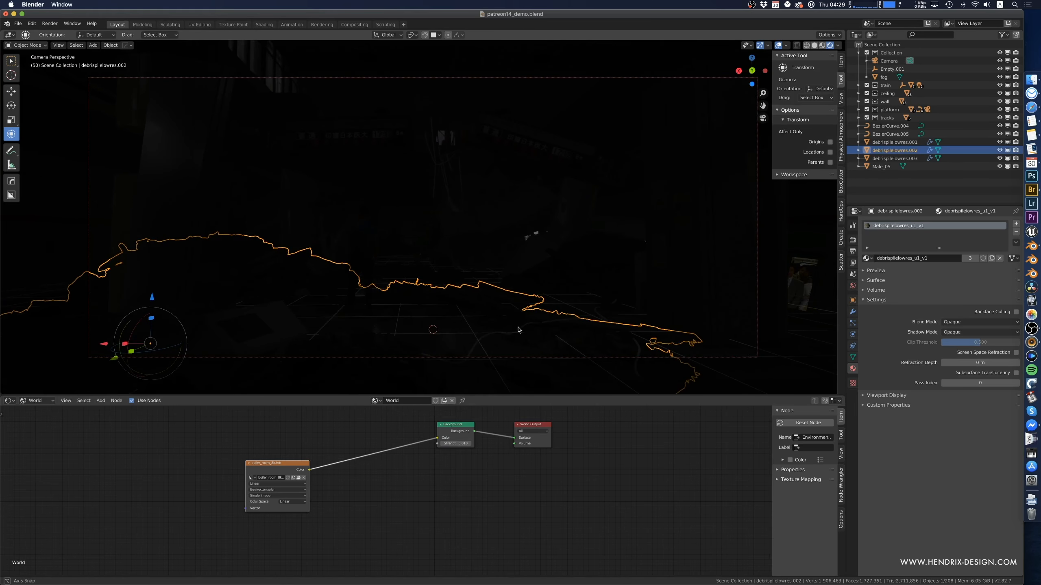
pyautogui.click(802, 283)
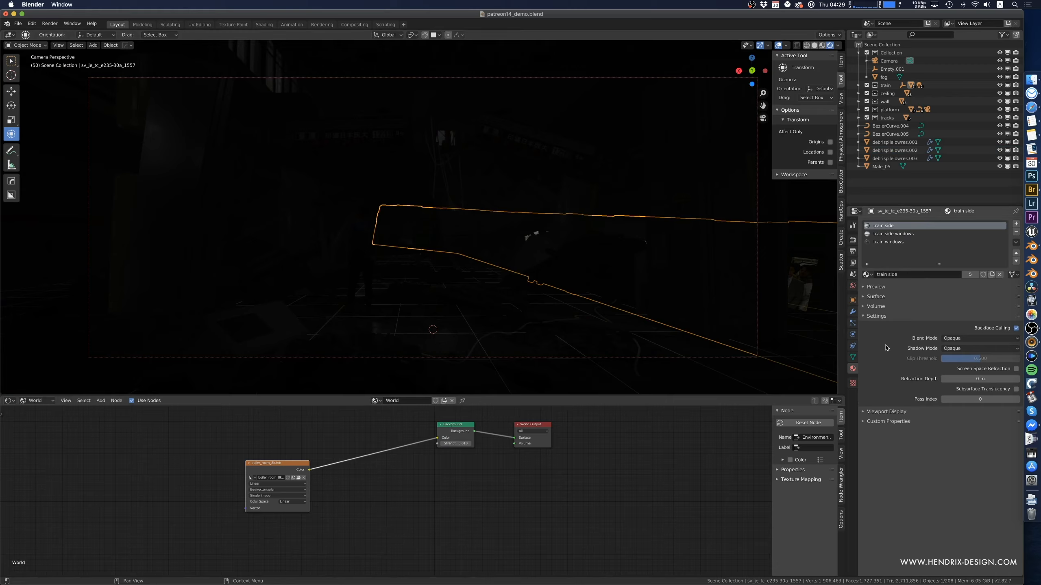
pyautogui.click(901, 234)
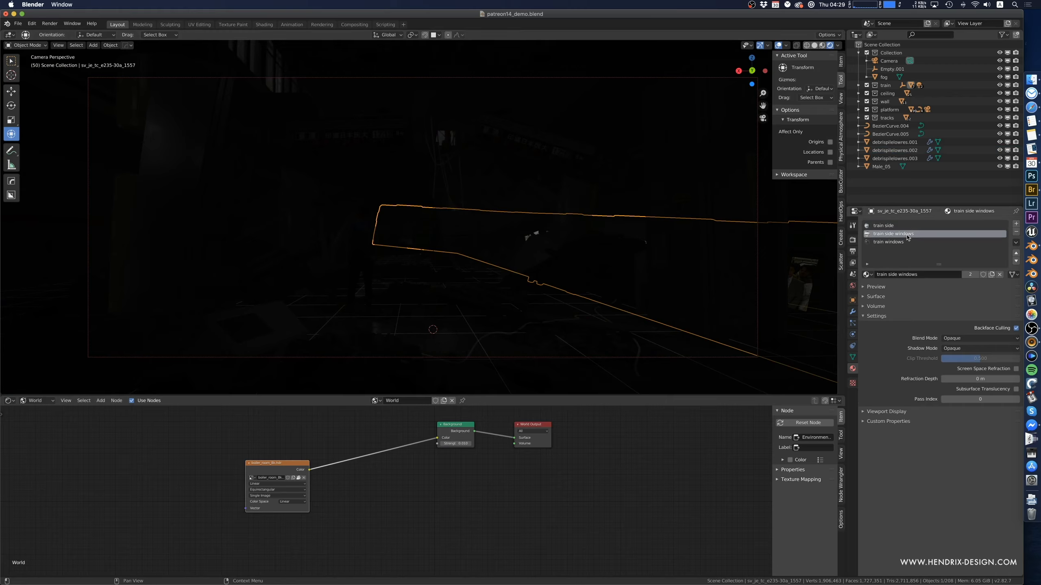
pyautogui.click(37, 400)
pyautogui.click(45, 411)
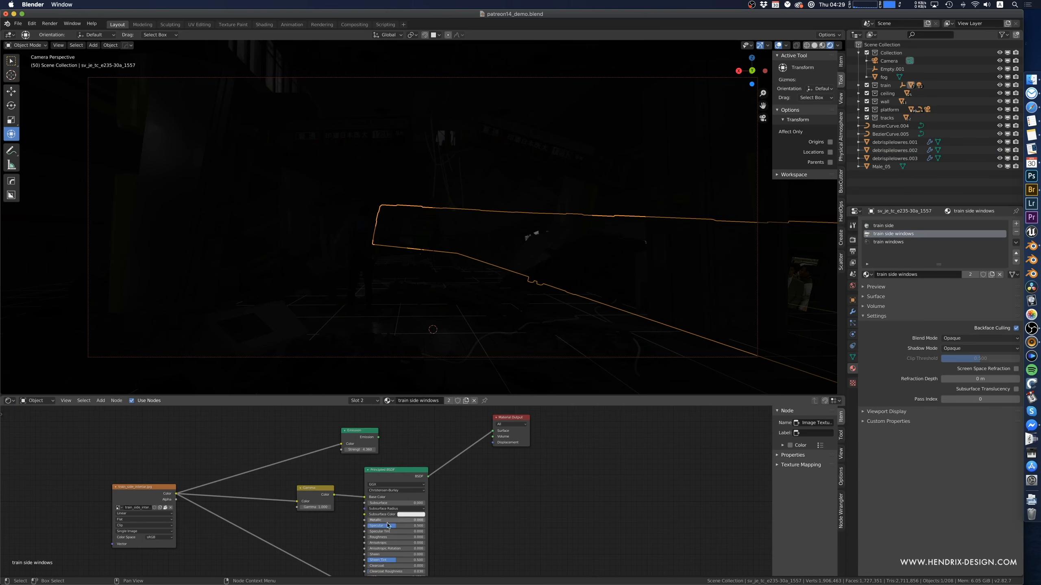
pyautogui.keyDown('ctrl'); pyautogui.moveTo(431, 515); pyautogui.dragTo(431, 515, button='right'); pyautogui.keyUp('ctrl')
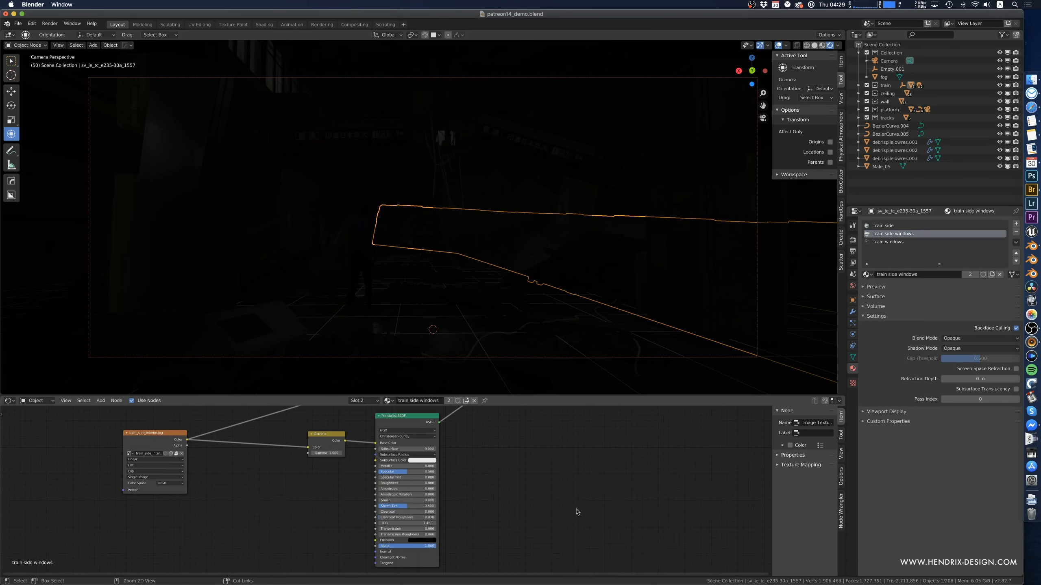
# - Select the still-glowing station sign on the wall and cut the image texture's emission link in its station_higashi-ginza.001 material
pyautogui.click(454, 327)
pyautogui.moveTo(465, 323); pyautogui.dragTo(463, 323, button='middle')
pyautogui.moveTo(381, 306); pyautogui.dragTo(287, 287, button='middle')
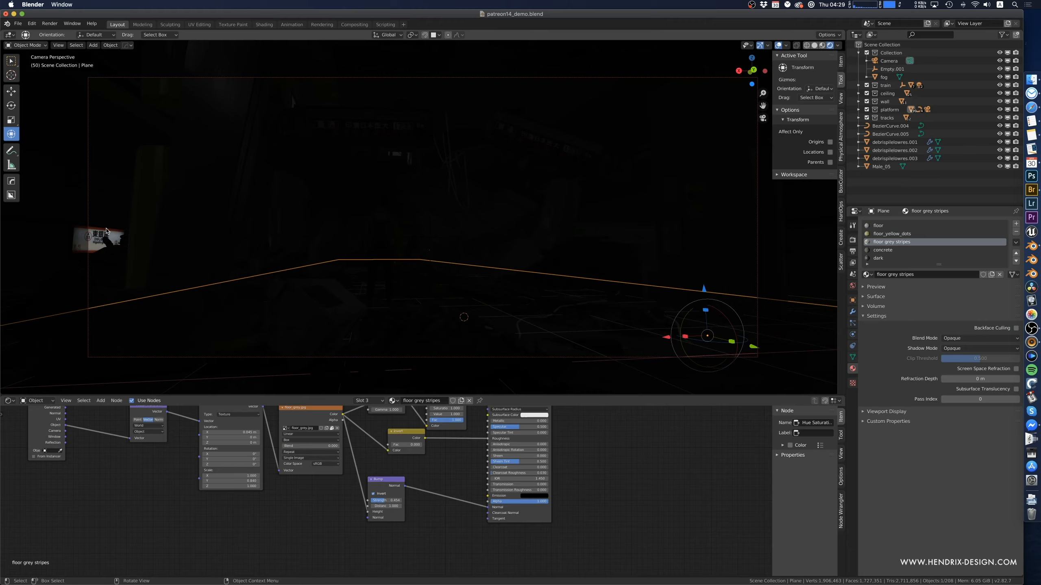
pyautogui.click(108, 232)
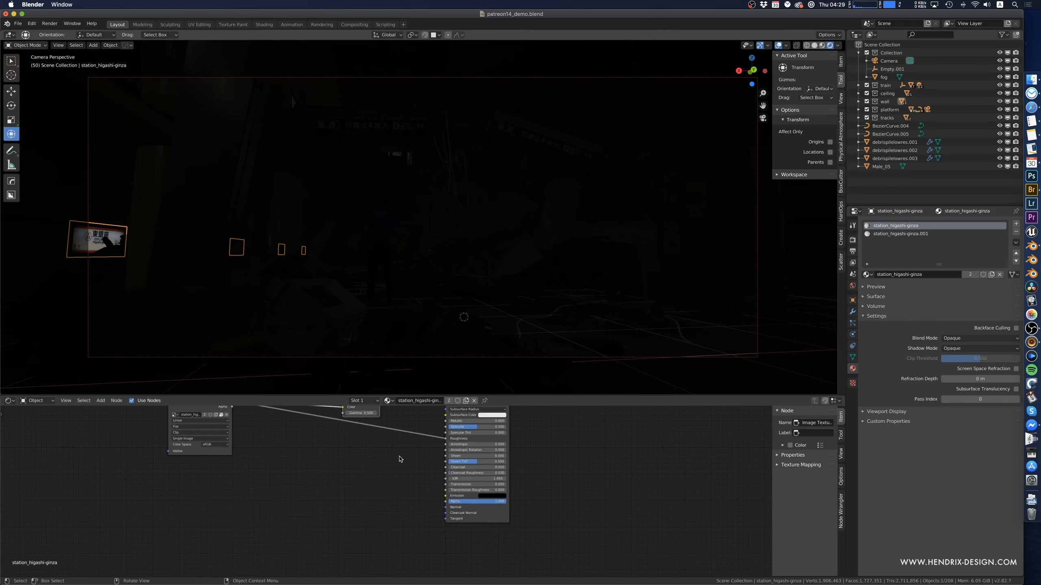
pyautogui.click(910, 234)
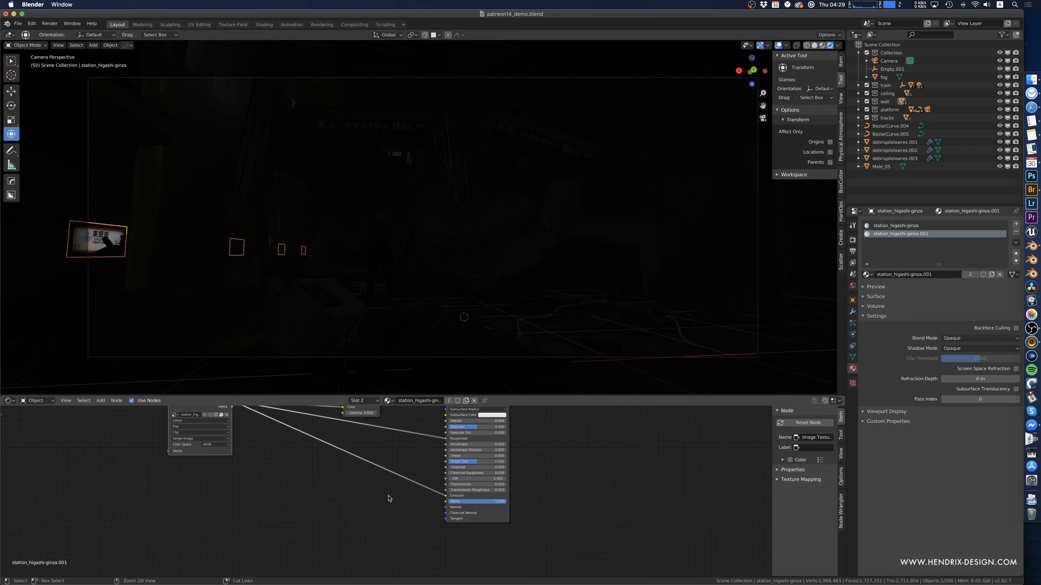
pyautogui.moveTo(561, 315); pyautogui.dragTo(572, 314, button='middle')
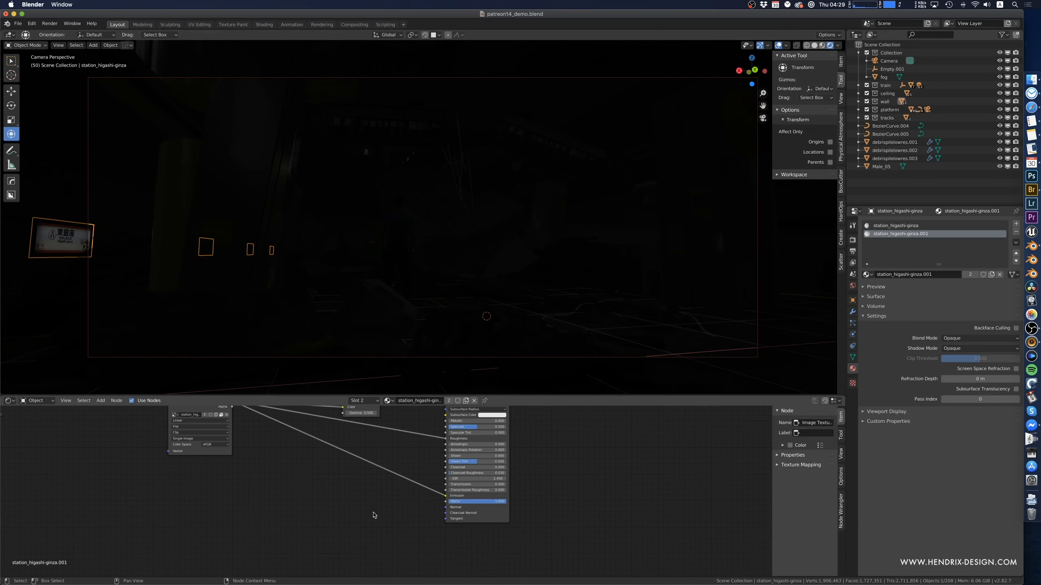
pyautogui.click(814, 45)
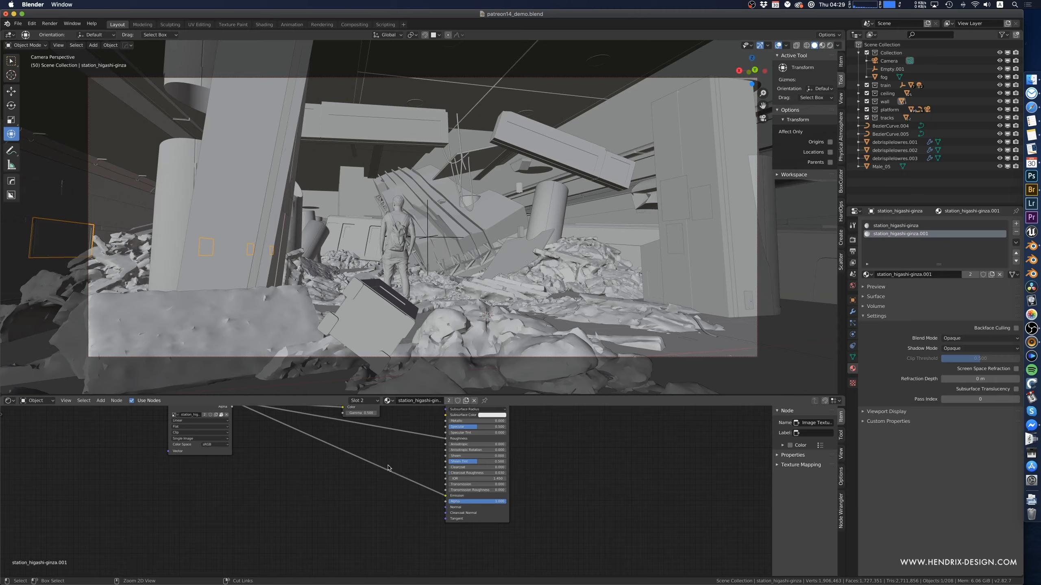
pyautogui.keyDown('ctrl'); pyautogui.moveTo(407, 462); pyautogui.dragTo(375, 501, button='right'); pyautogui.keyUp('ctrl')
pyautogui.moveTo(467, 220)
pyautogui.mouseDown(button='middle')
pyautogui.moveTo(459, 220)
pyautogui.moveTo(490, 223)
pyautogui.mouseUp(button='middle')
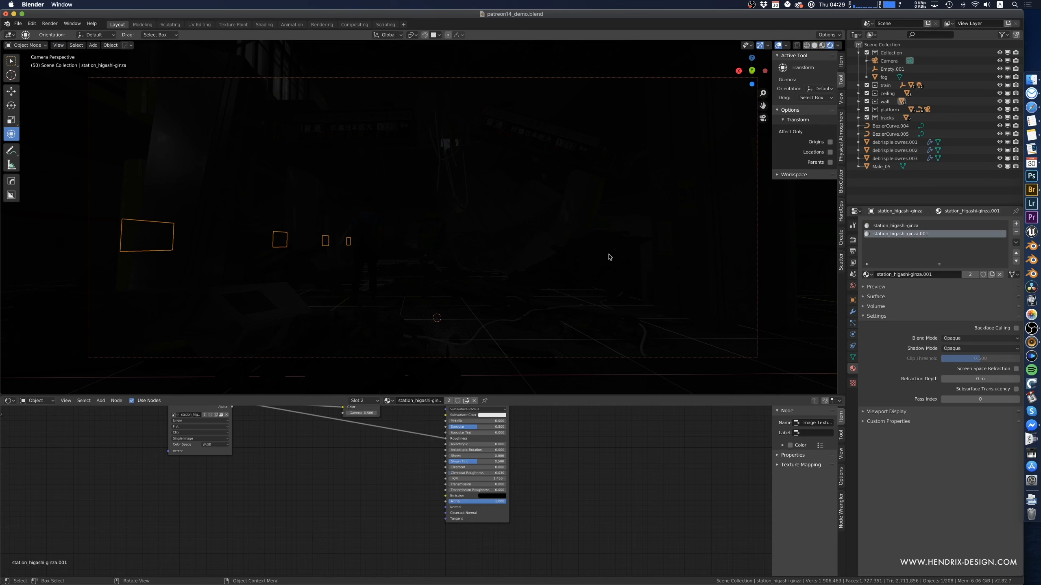
pyautogui.moveTo(614, 257); pyautogui.dragTo(609, 257, button='middle')
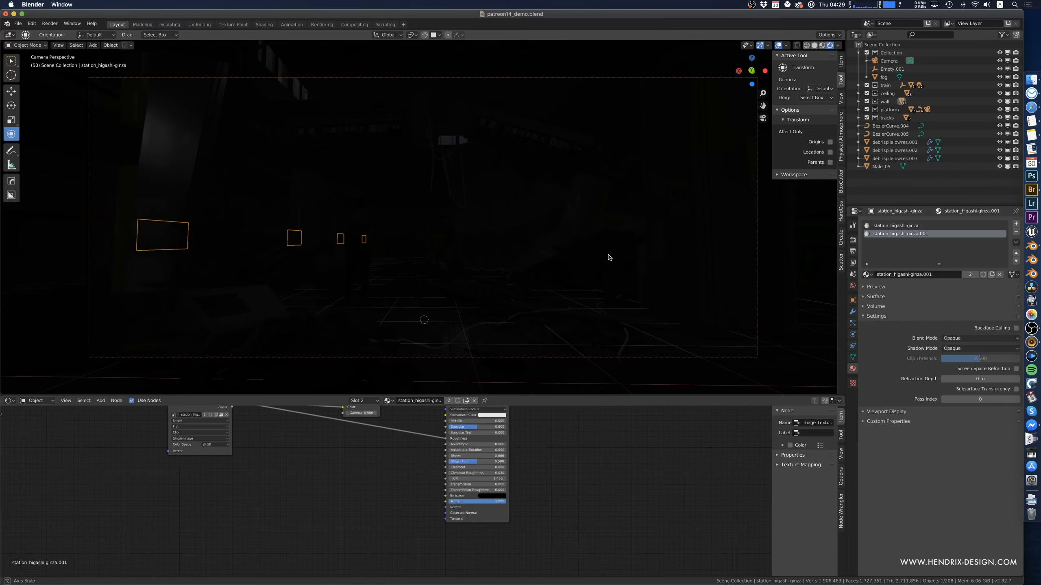
# - In solid shading, add an area light over the rubble beside the standing figure and raise it about 4.8 m
pyautogui.click(815, 45)
pyautogui.scroll(4, 554, 228)
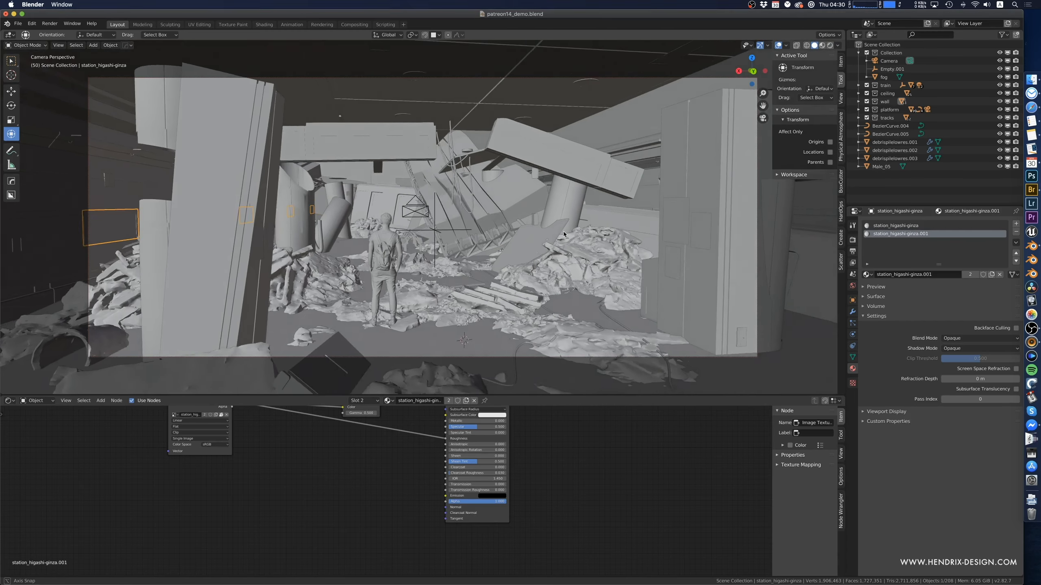
pyautogui.moveTo(445, 268); pyautogui.dragTo(563, 315, button='middle')
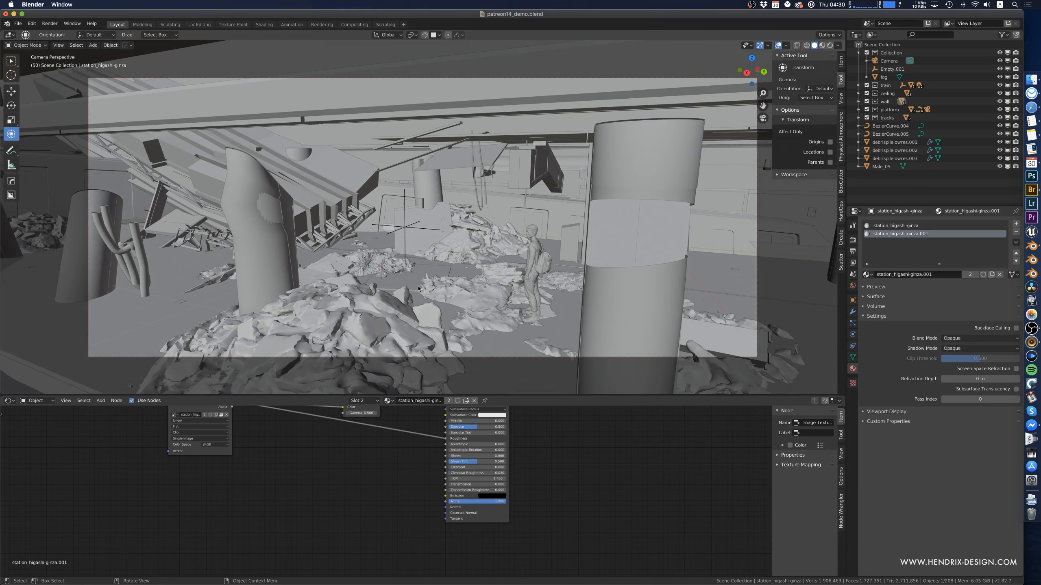
pyautogui.hotkey('shift', 'd')
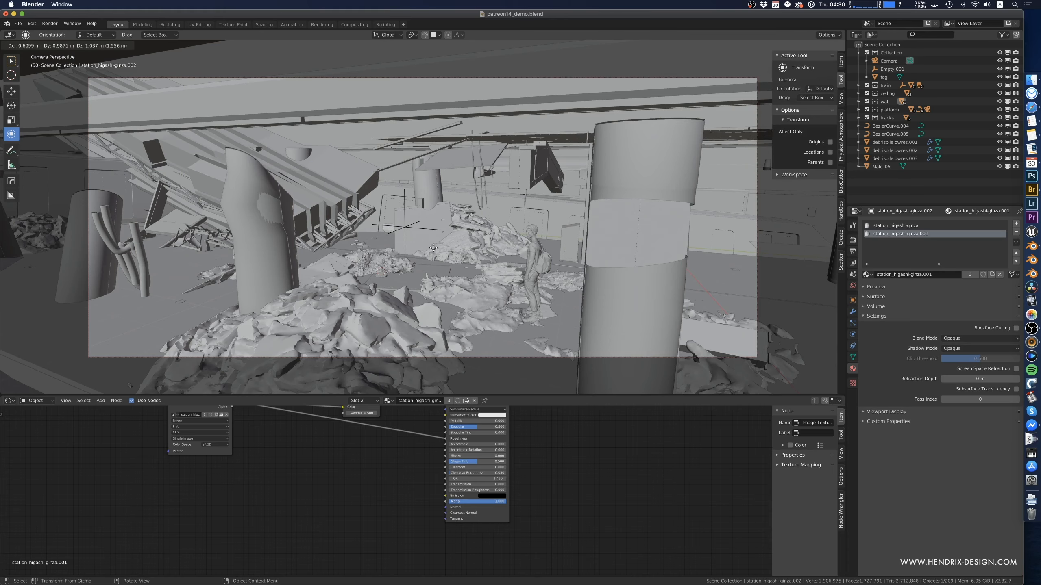
pyautogui.rightClick(420, 253)
pyautogui.click(412, 284)
pyautogui.hotkey('shift', 'a')
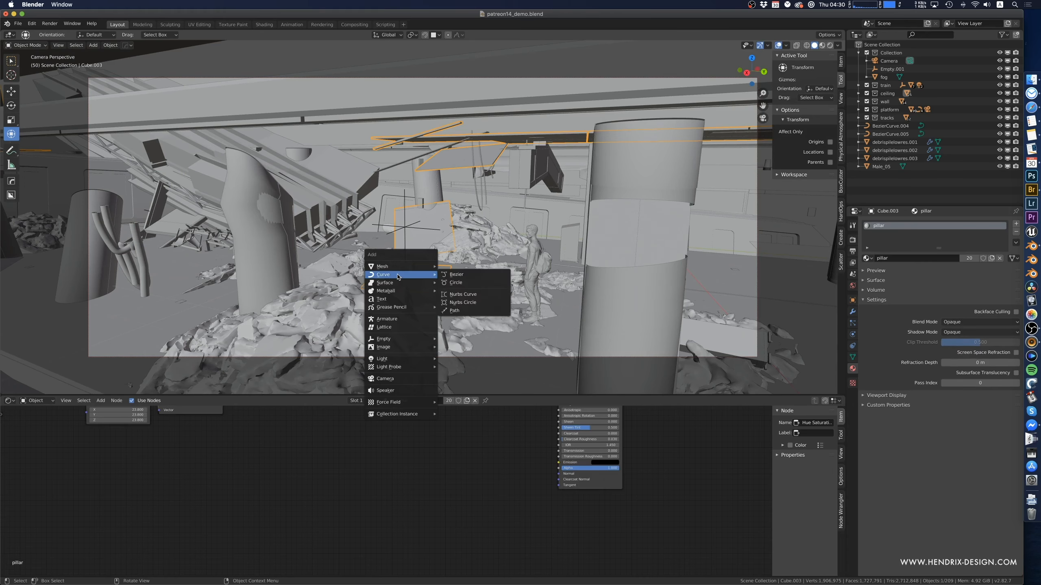
pyautogui.moveTo(401, 359)
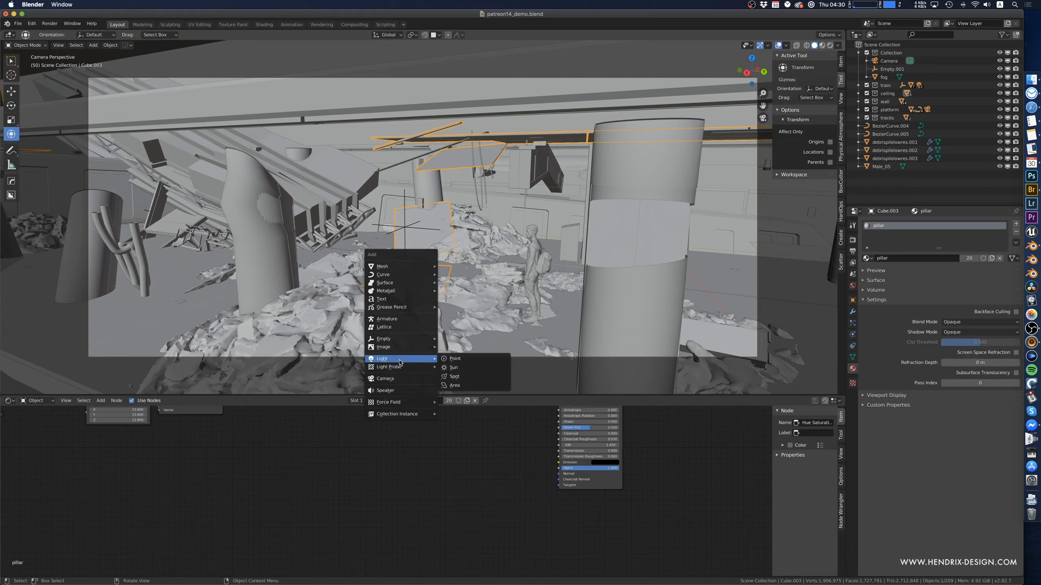
pyautogui.click(484, 386)
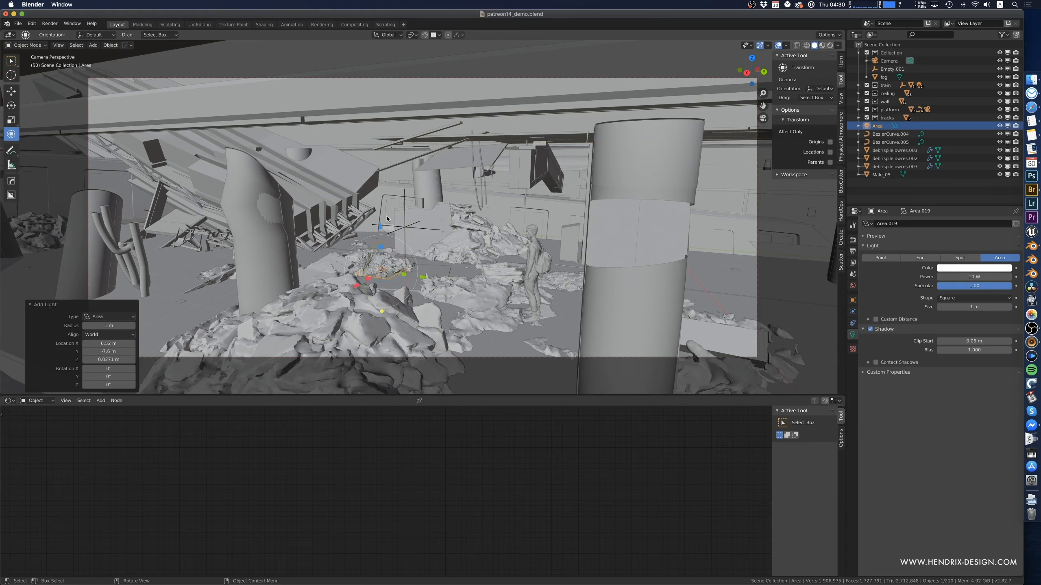
pyautogui.moveTo(380, 226); pyautogui.dragTo(378, 40)
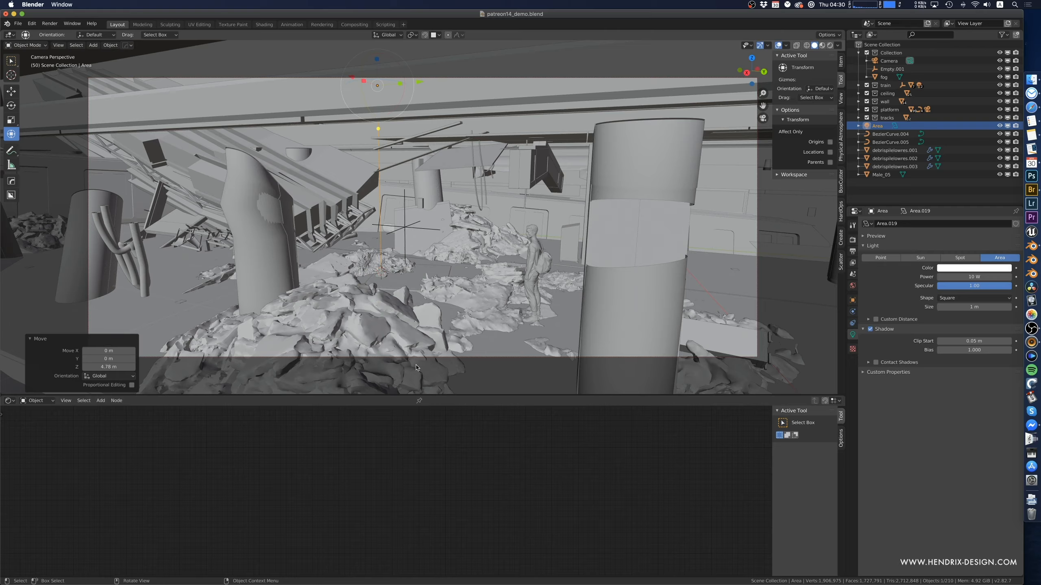
# - Scale the area light up uniformly by a factor of about 9.7
pyautogui.moveTo(427, 363); pyautogui.dragTo(434, 328, button='middle')
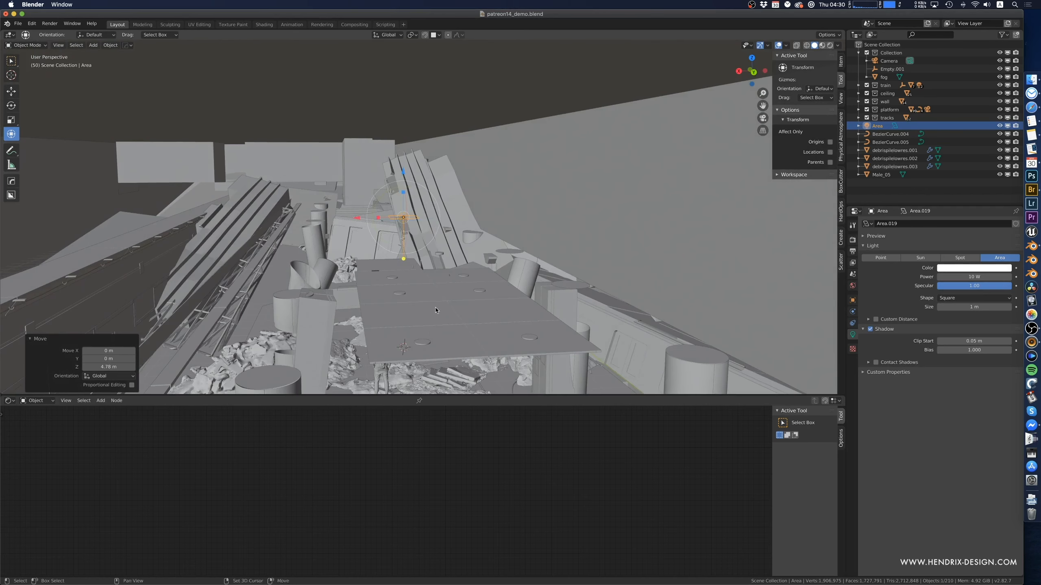
pyautogui.keyDown('shift'); pyautogui.moveTo(372, 232); pyautogui.dragTo(412, 207, button='middle'); pyautogui.keyUp('shift')
pyautogui.press('s')
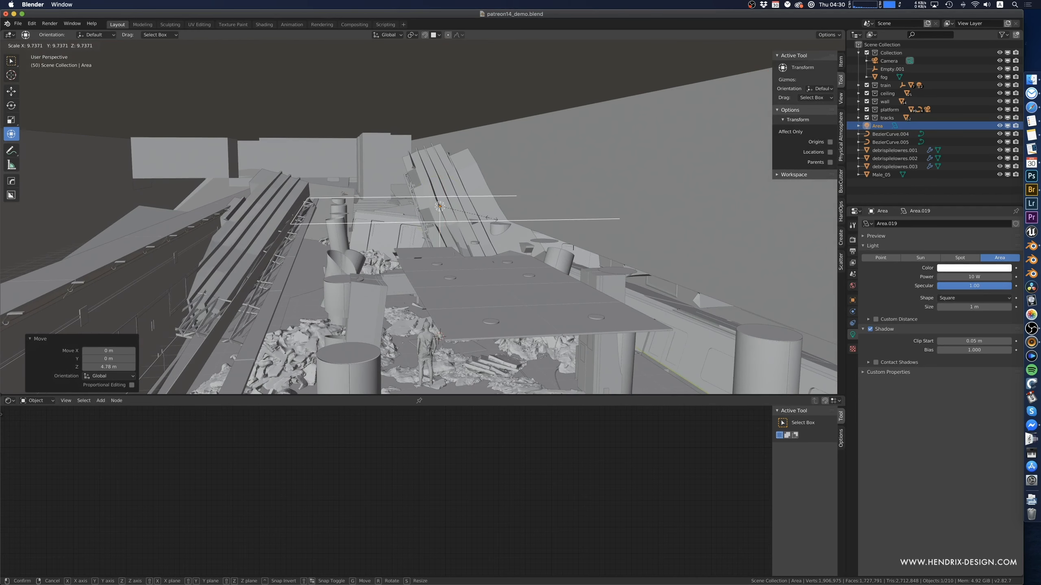
pyautogui.click(457, 173)
# - Shift the area light about 2 m in X and -11.5 m in Y, and raise it about 2.4 m, checking the camera view
pyautogui.press('g')
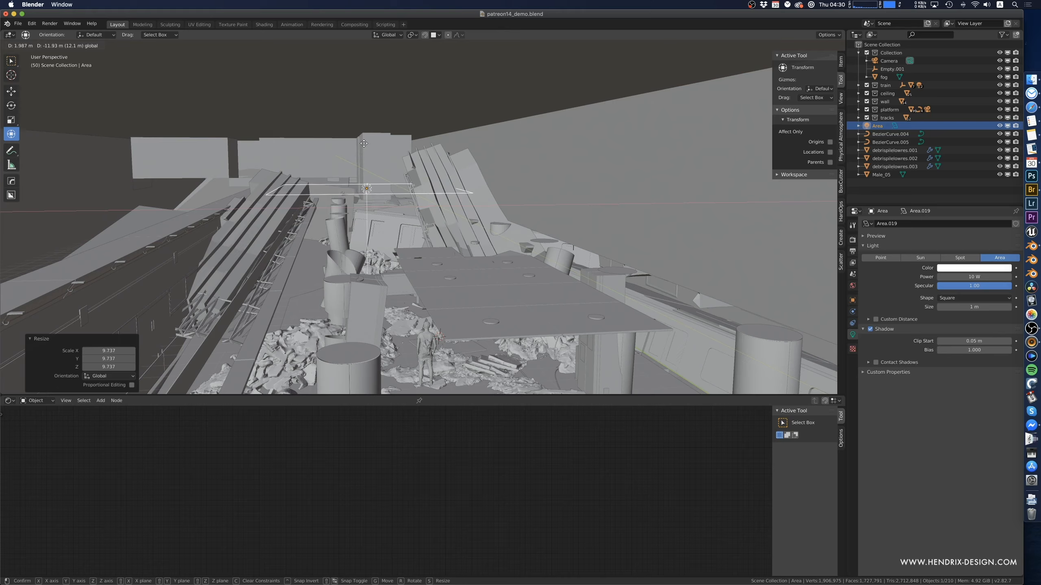
pyautogui.press('z')
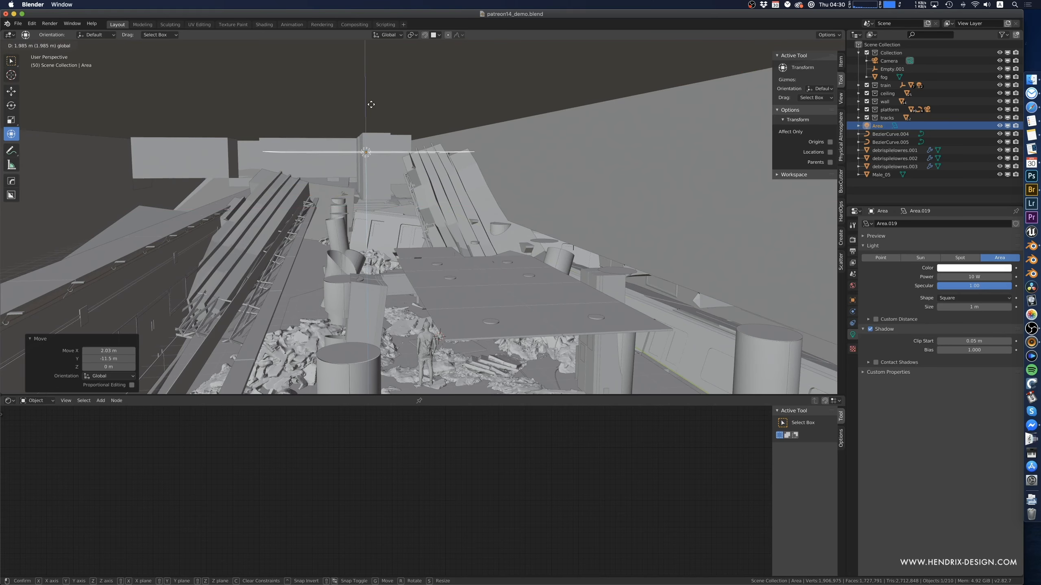
pyautogui.click(406, 186)
pyautogui.moveTo(405, 186); pyautogui.dragTo(390, 180, button='middle')
pyautogui.press('KP_0')
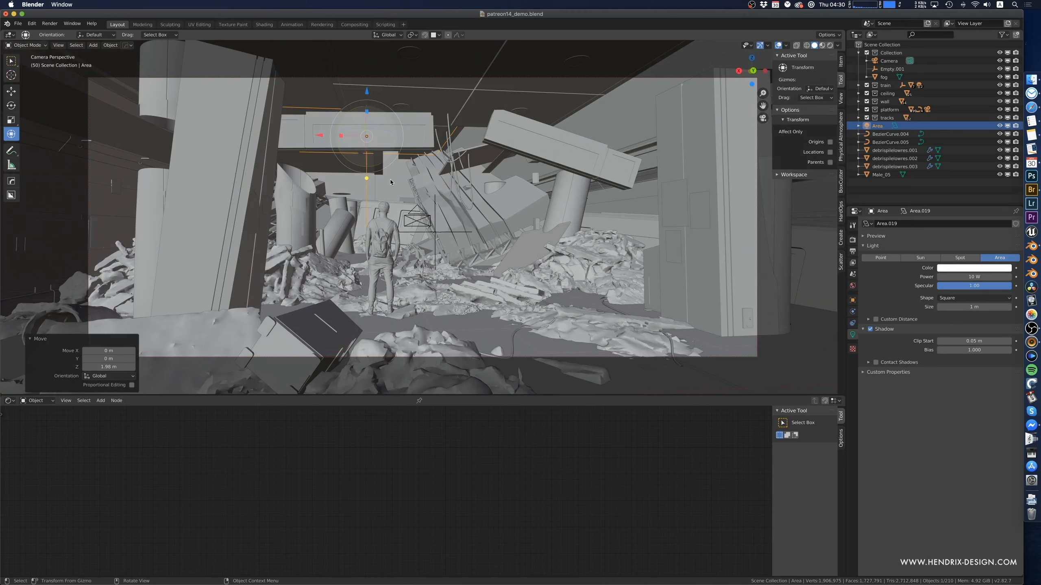
pyautogui.moveTo(368, 93); pyautogui.dragTo(367, 86)
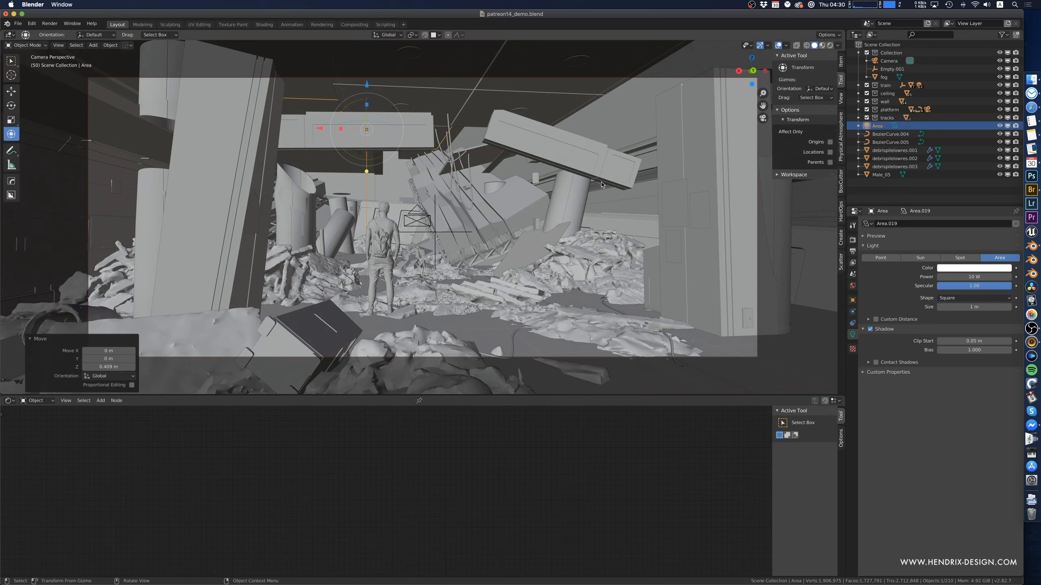
# - Show the viewport in rendered shading and set the area light's power to 1000 W
pyautogui.click(830, 46)
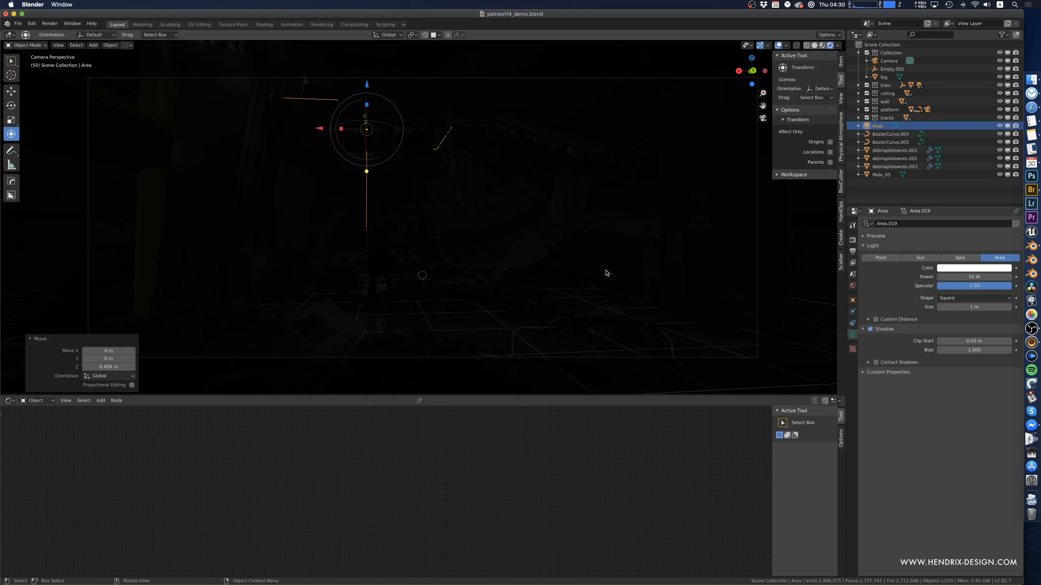
pyautogui.press('g')
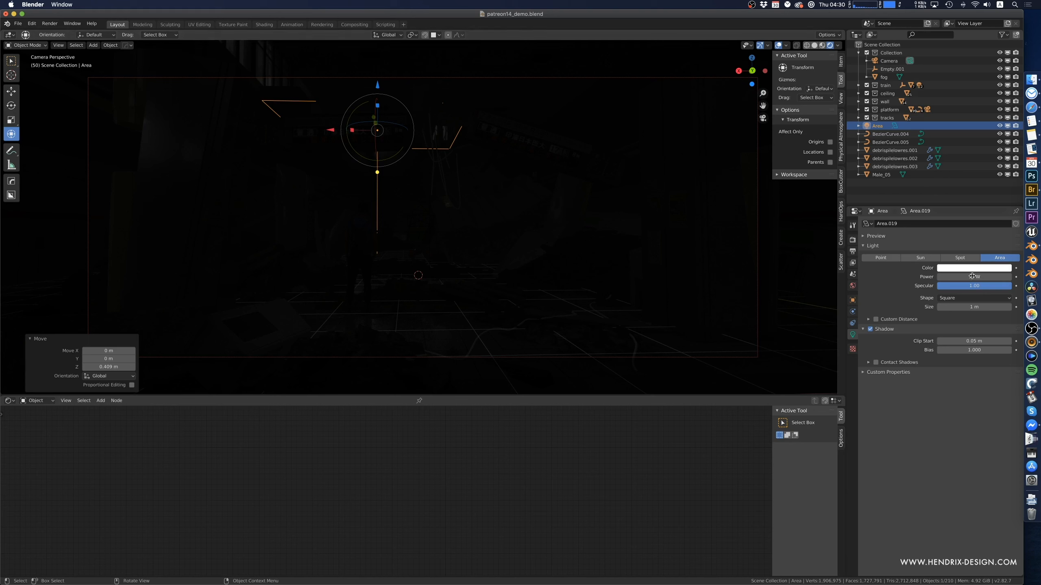
pyautogui.click(951, 278)
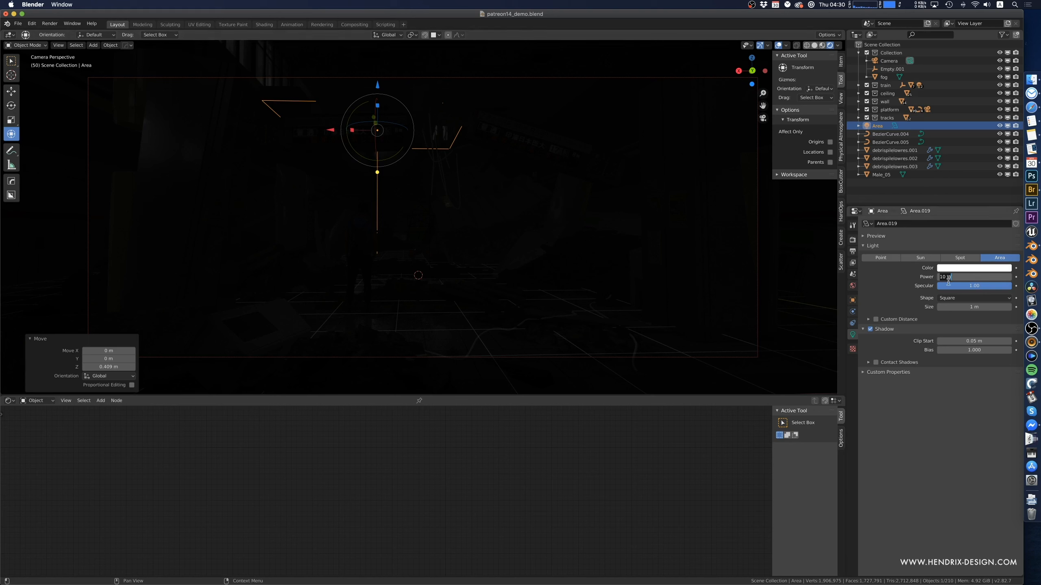
pyautogui.click(969, 316)
pyautogui.click(943, 276)
pyautogui.press('Return')
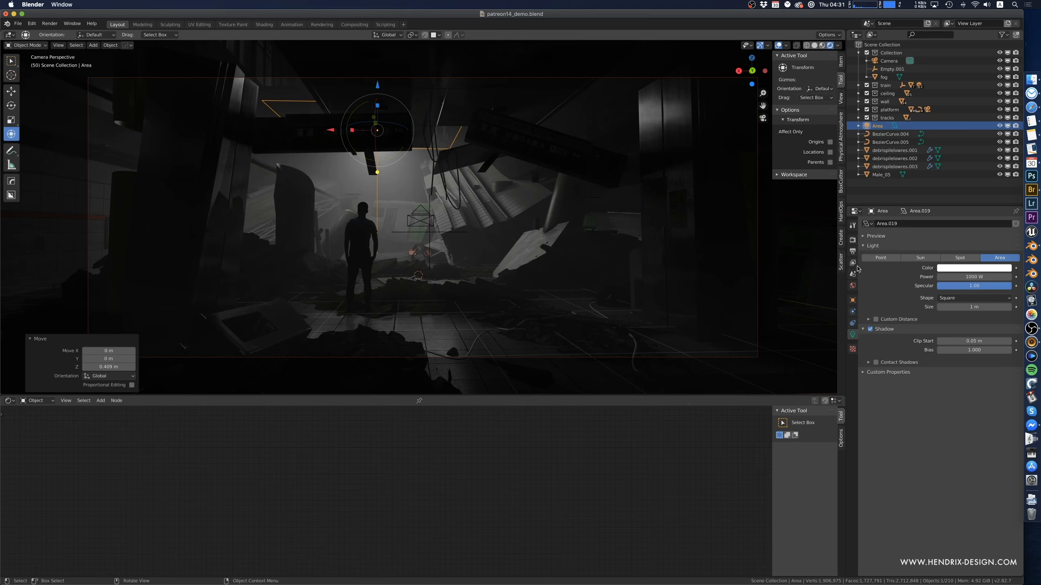
# - Tint the area light's color pale blue
pyautogui.click(969, 269)
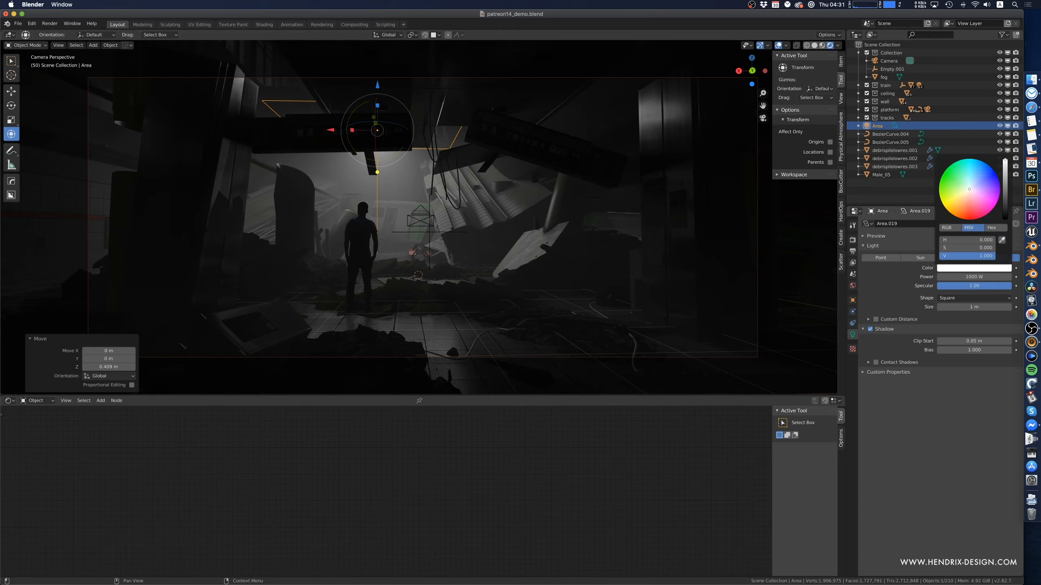
pyautogui.click(974, 183)
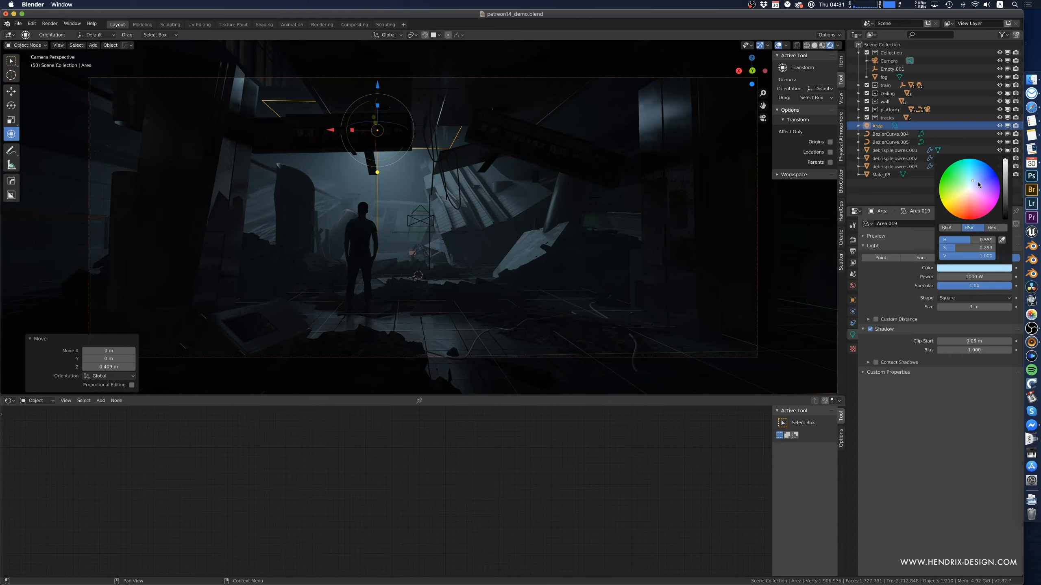
pyautogui.click(976, 183)
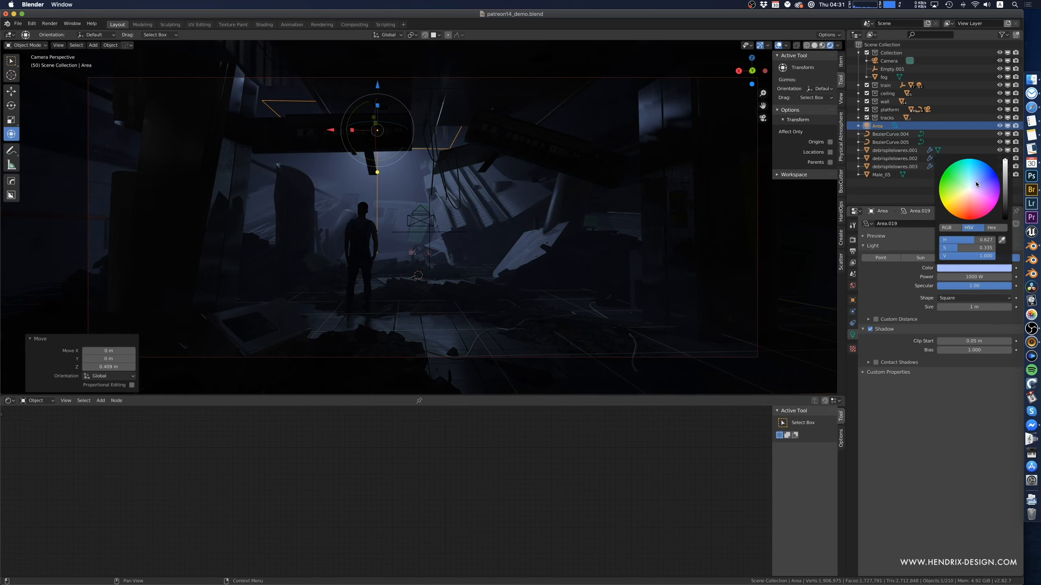
pyautogui.click(973, 184)
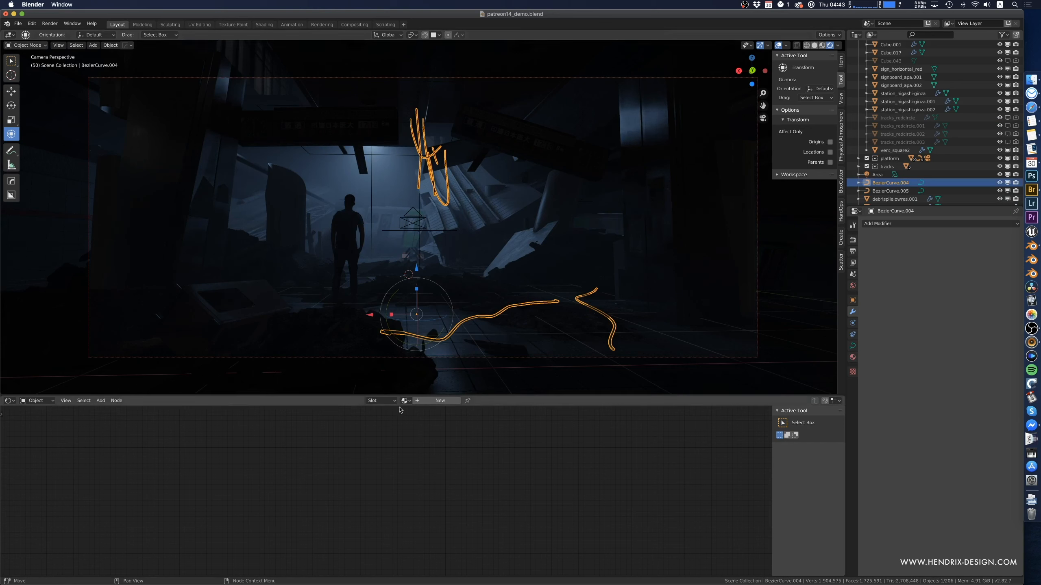
# - Assign the existing metal dark material to the cable curve BezierCurve.004
pyautogui.click(405, 401)
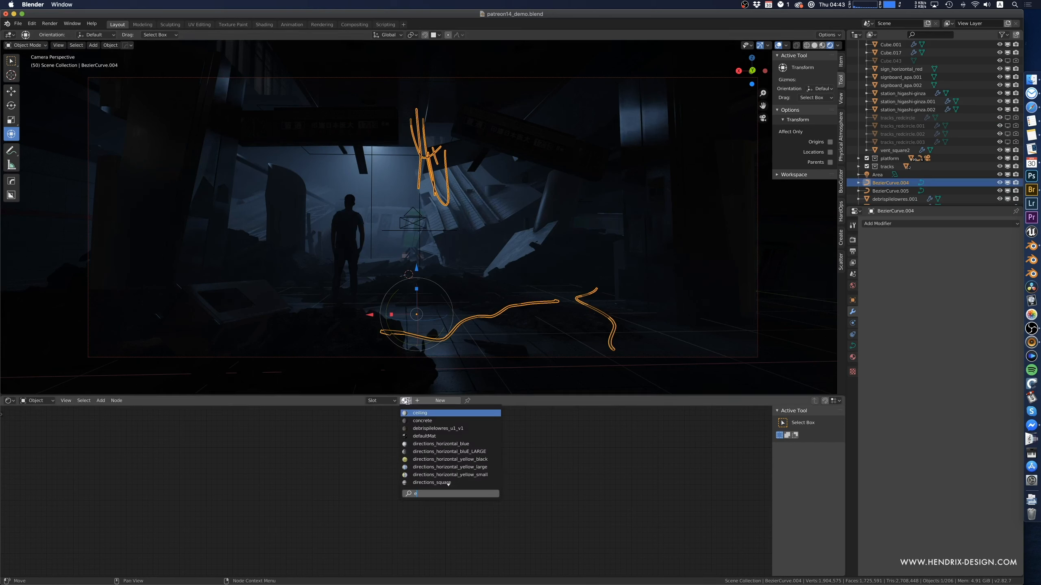
pyautogui.write('meta')
pyautogui.press('Down')
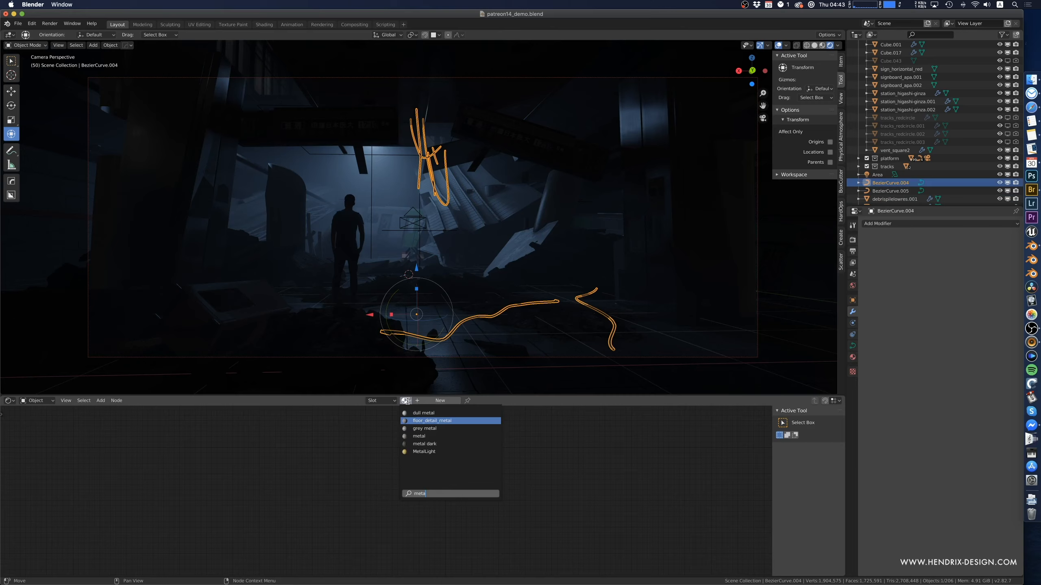
pyautogui.press('Up')
pyautogui.press('Down')
pyautogui.press('Down')
pyautogui.press('Down')
pyautogui.press('Down')
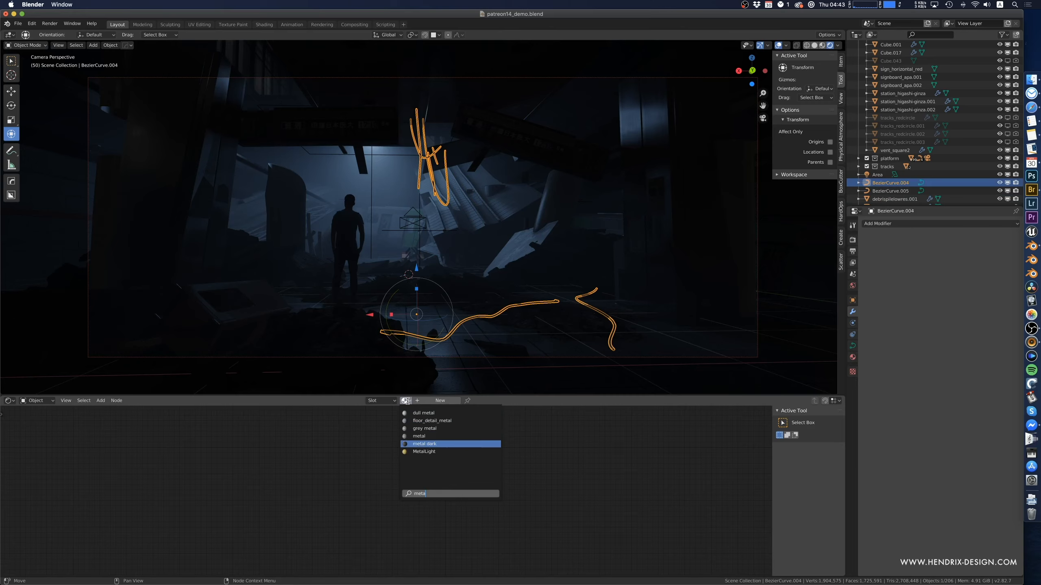
pyautogui.press('Return')
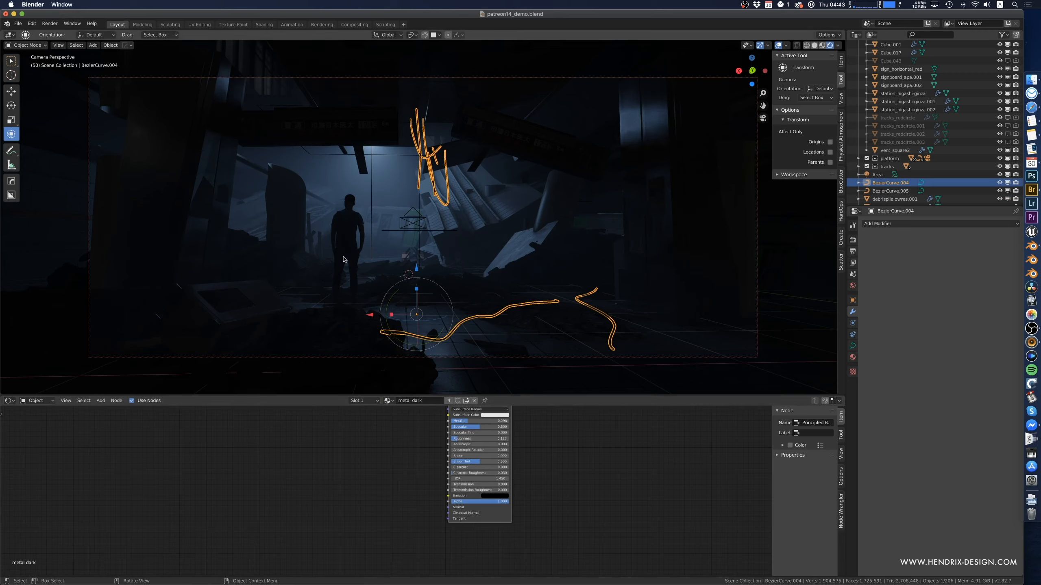
# - Assign the existing metal dark material to the cable curve BezierCurve.005
pyautogui.click(428, 232)
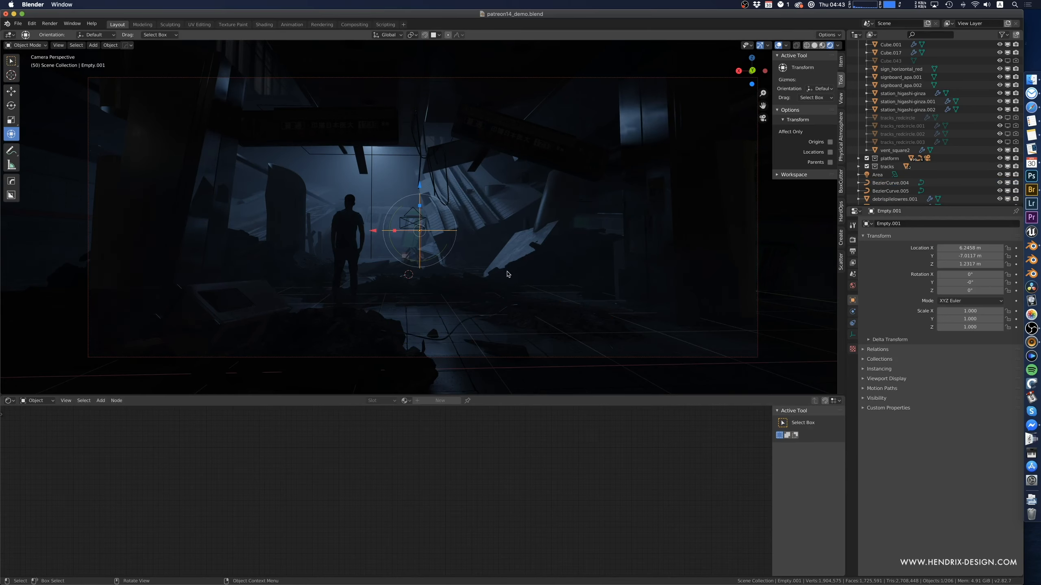
pyautogui.click(312, 241)
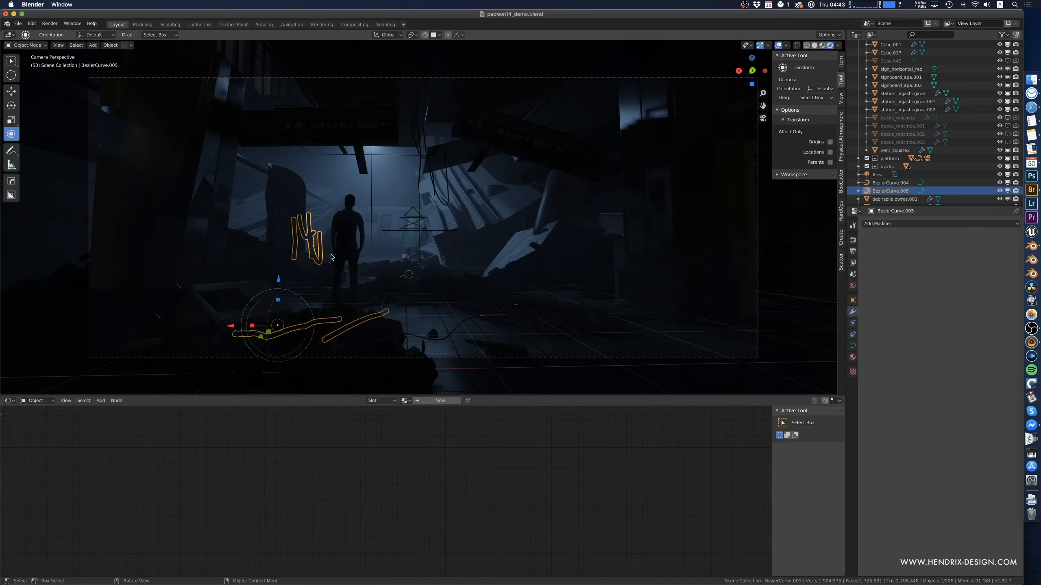
pyautogui.click(410, 400)
pyautogui.write('met')
pyautogui.press('Down')
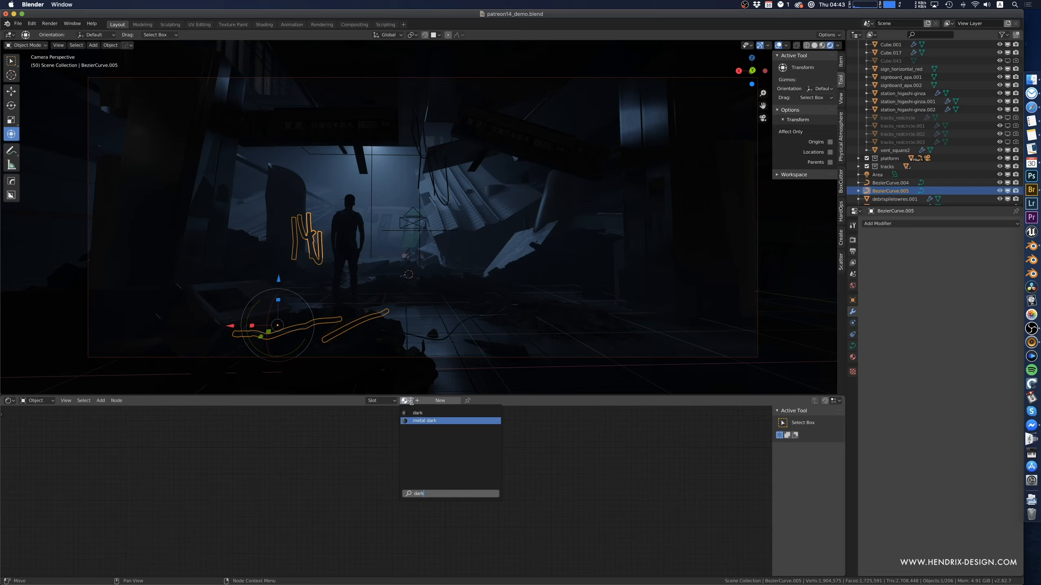
pyautogui.press('Return')
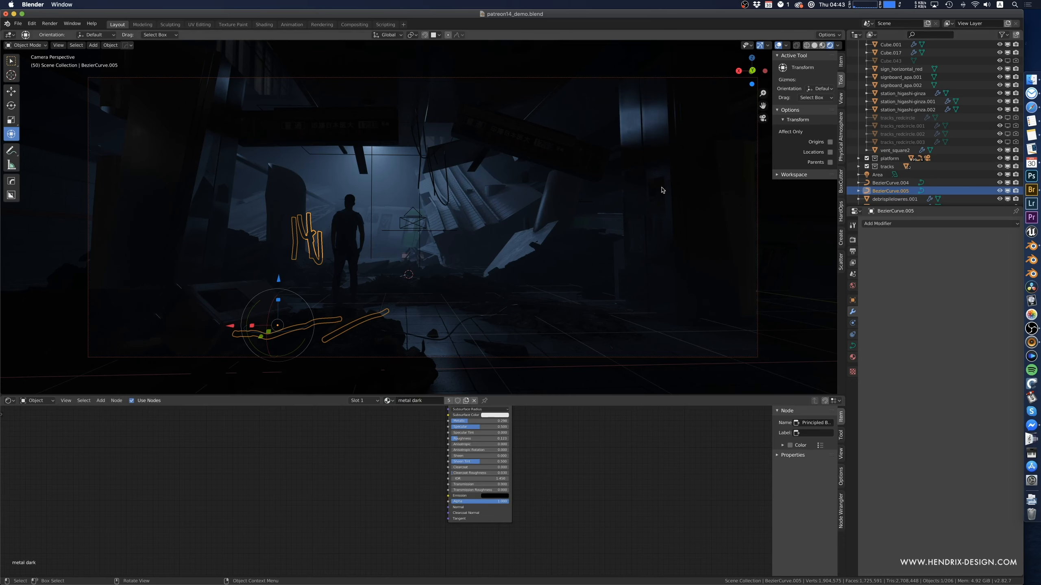
# - Adjust the distance in the scene's Eevee ambient occlusion settings
pyautogui.keyDown('shift'); pyautogui.moveTo(597, 222); pyautogui.dragTo(534, 229, button='middle'); pyautogui.keyUp('shift')
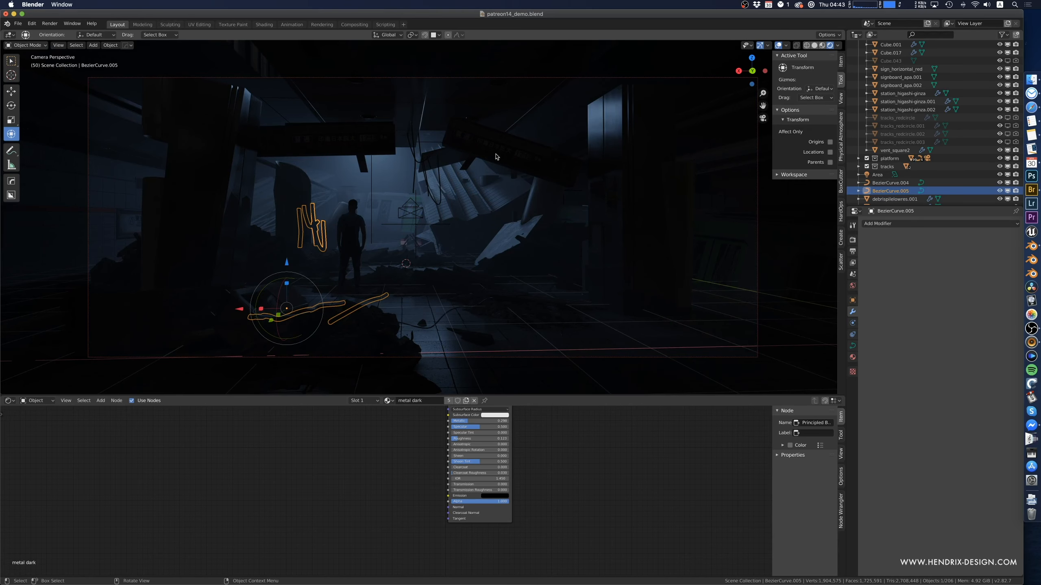
pyautogui.keyDown('shift'); pyautogui.moveTo(493, 271); pyautogui.dragTo(492, 267, button='middle'); pyautogui.keyUp('shift')
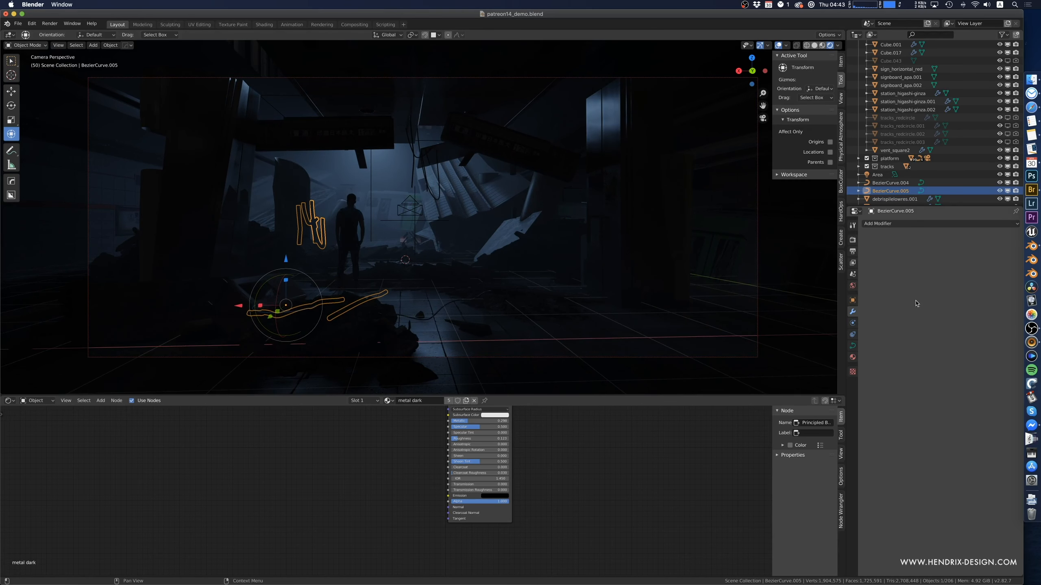
pyautogui.click(852, 240)
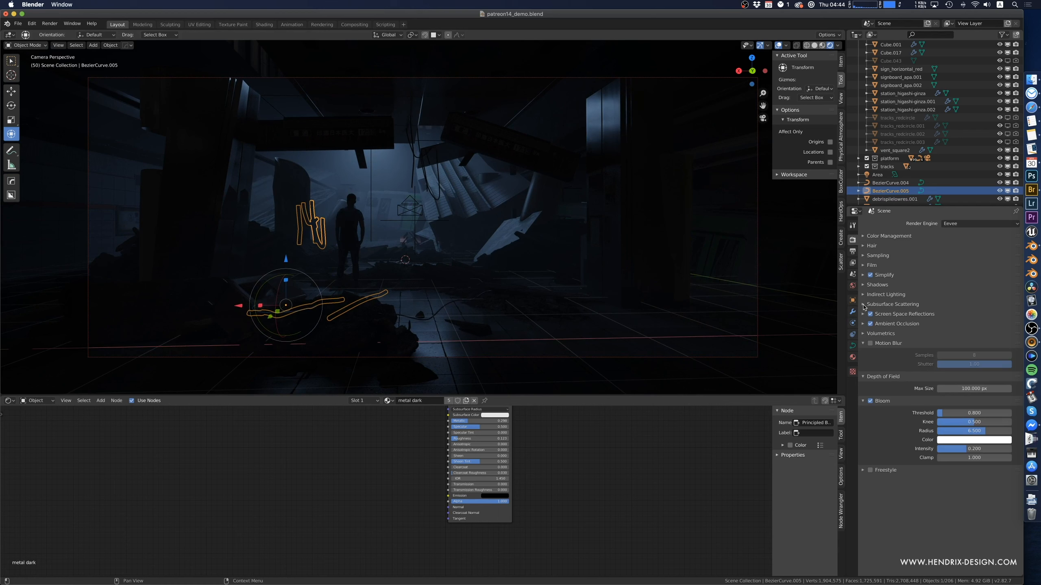
pyautogui.click(864, 323)
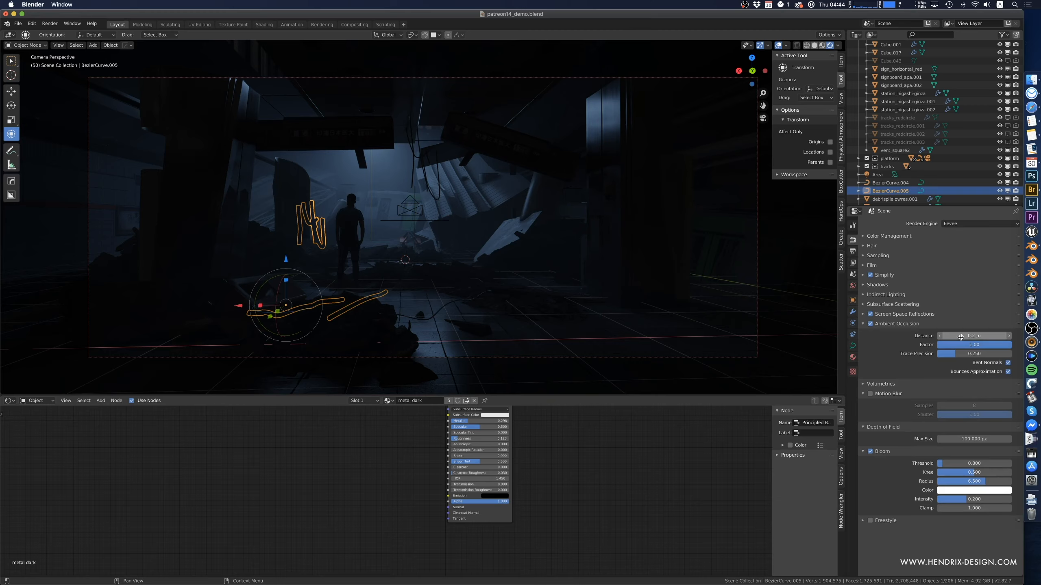
pyautogui.moveTo(974, 336)
pyautogui.mouseDown()
pyautogui.moveTo(1039, 336)
pyautogui.moveTo(974, 336)
pyautogui.mouseUp()
pyautogui.click(864, 324)
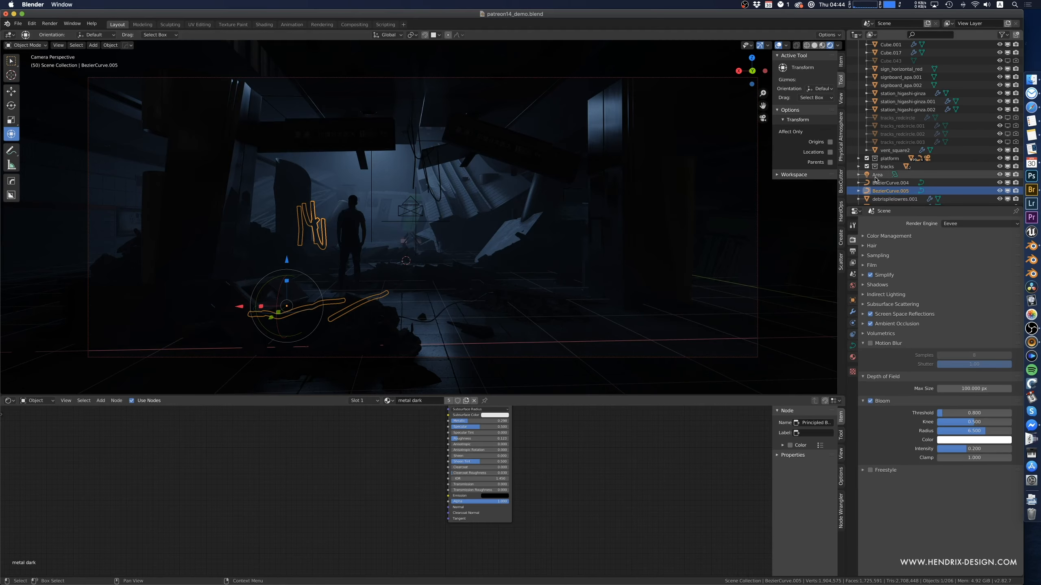
# - Enable contact shadows on the area light
pyautogui.click(876, 177)
pyautogui.click(852, 335)
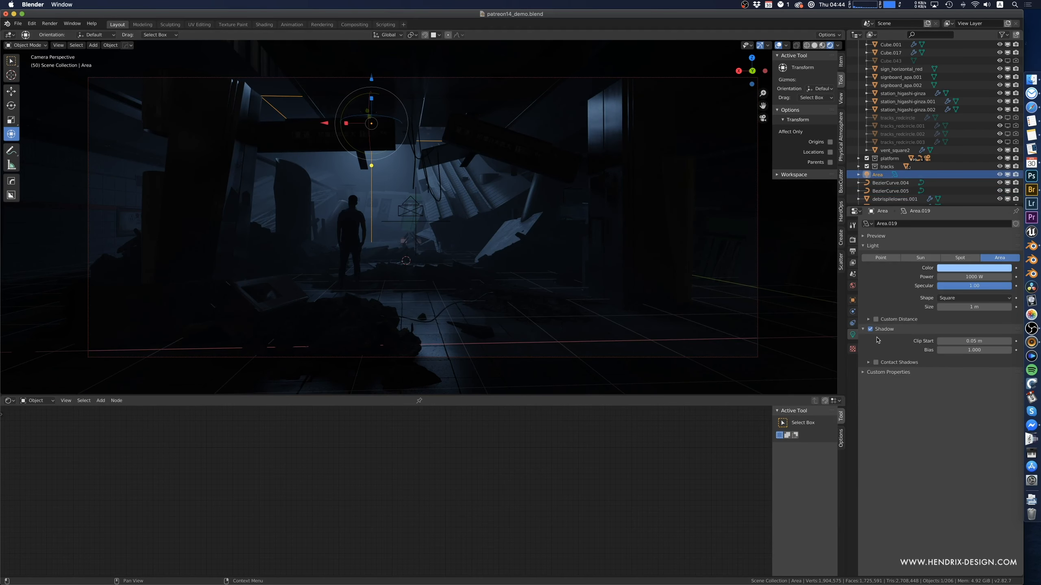
pyautogui.click(876, 363)
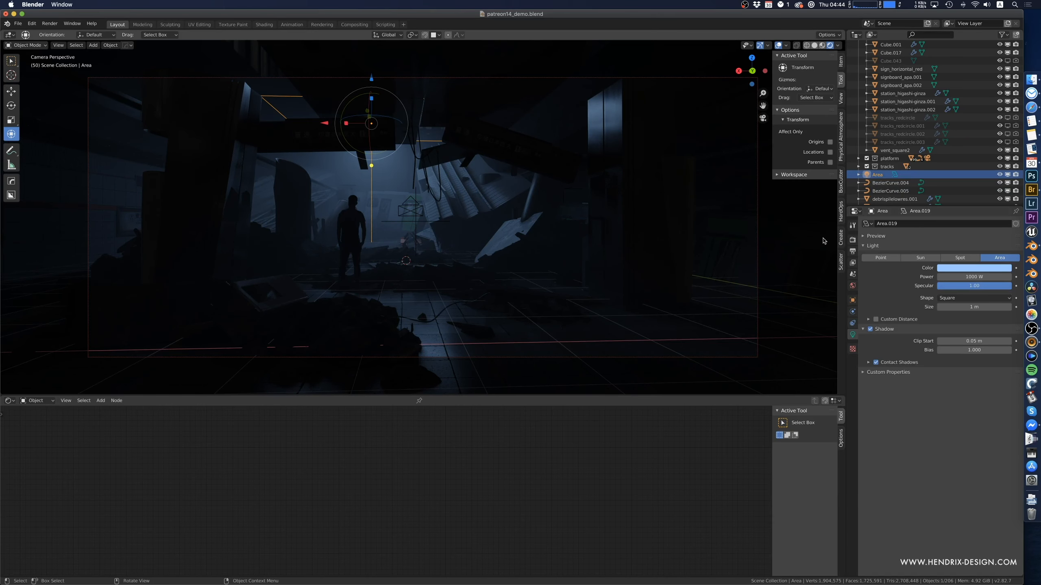
pyautogui.moveTo(471, 203); pyautogui.dragTo(471, 201, button='middle')
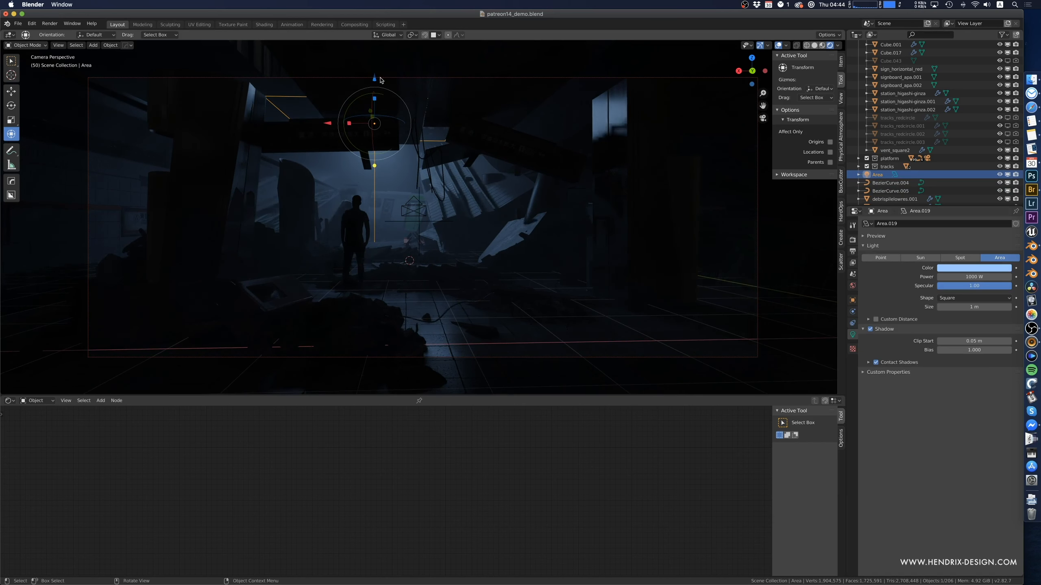
# - Raise the area light about 3.4 m along Z and try its power at 100 W
pyautogui.moveTo(381, 80); pyautogui.dragTo(385, 365)
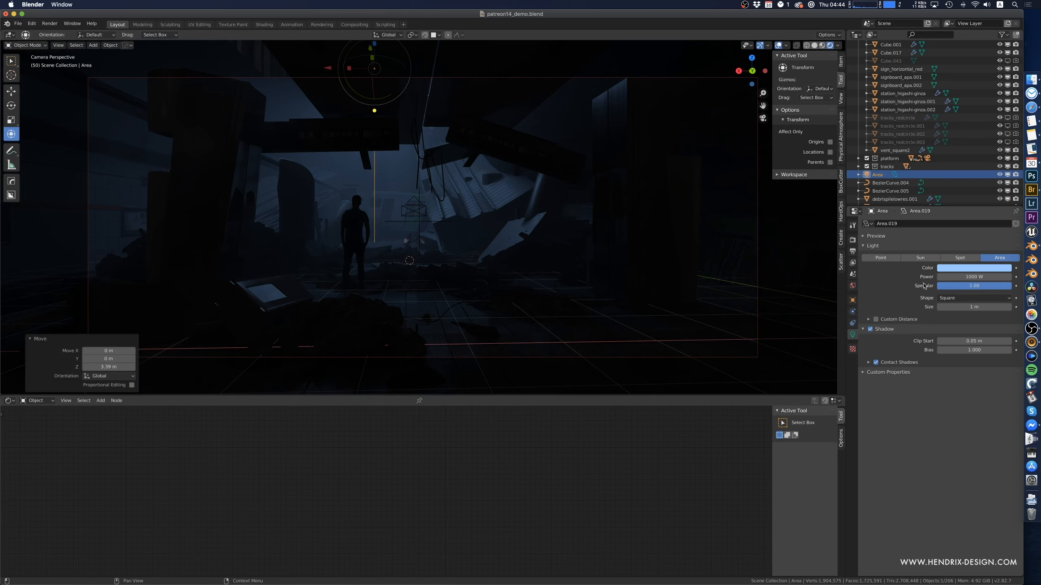
pyautogui.doubleClick(974, 276)
pyautogui.write('1')
pyautogui.press('Return')
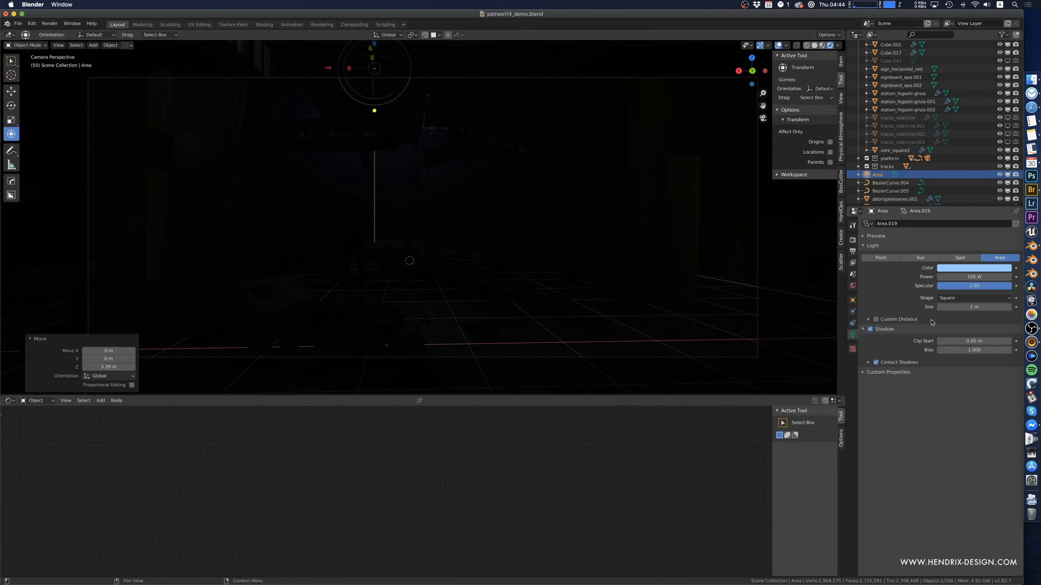
# - Try the area light's power at 200 W and at 500 W
pyautogui.doubleClick(963, 278)
pyautogui.write('200')
pyautogui.press('Return')
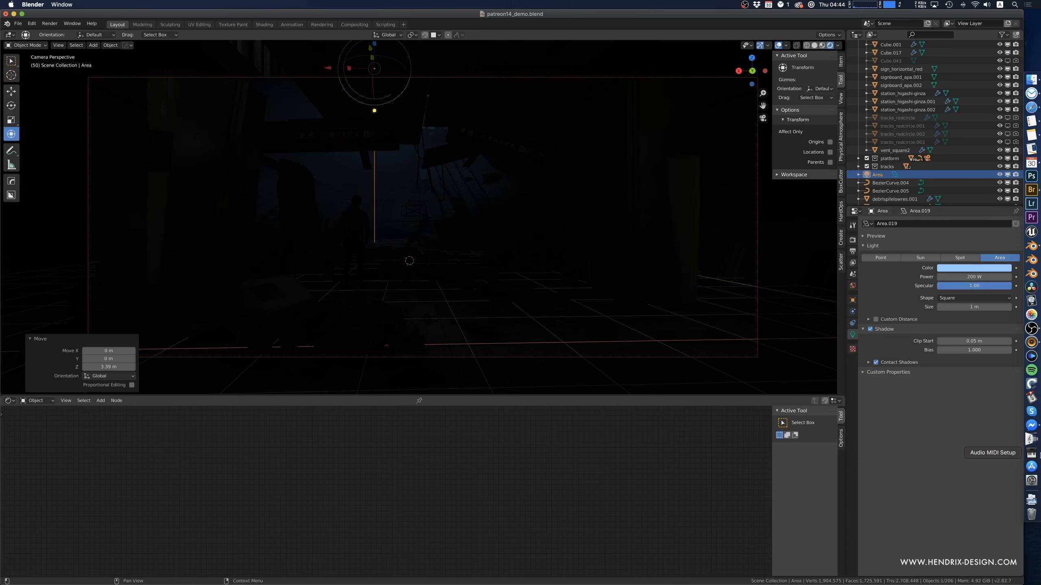
pyautogui.click(974, 277)
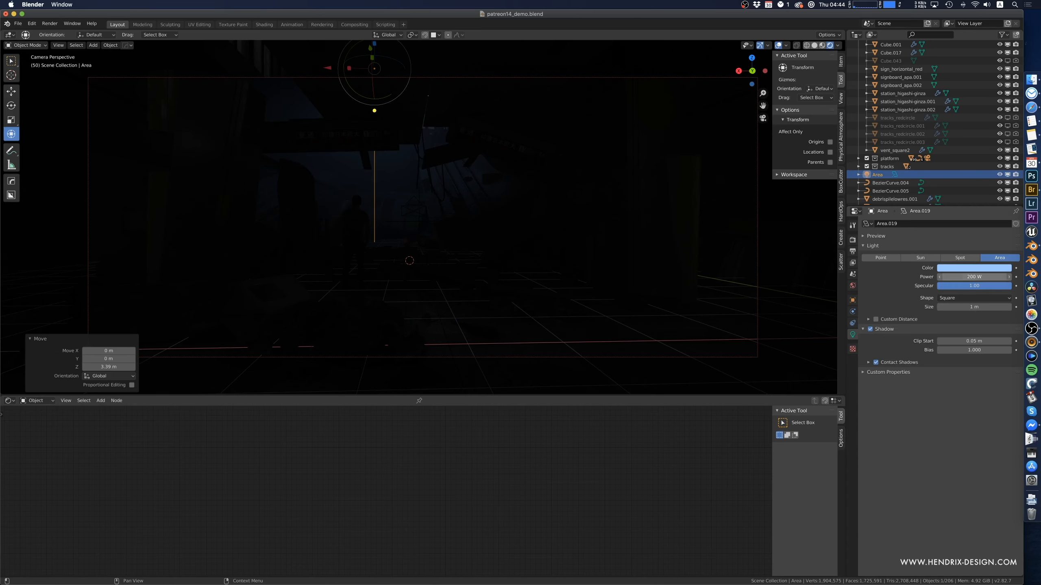
pyautogui.write('500')
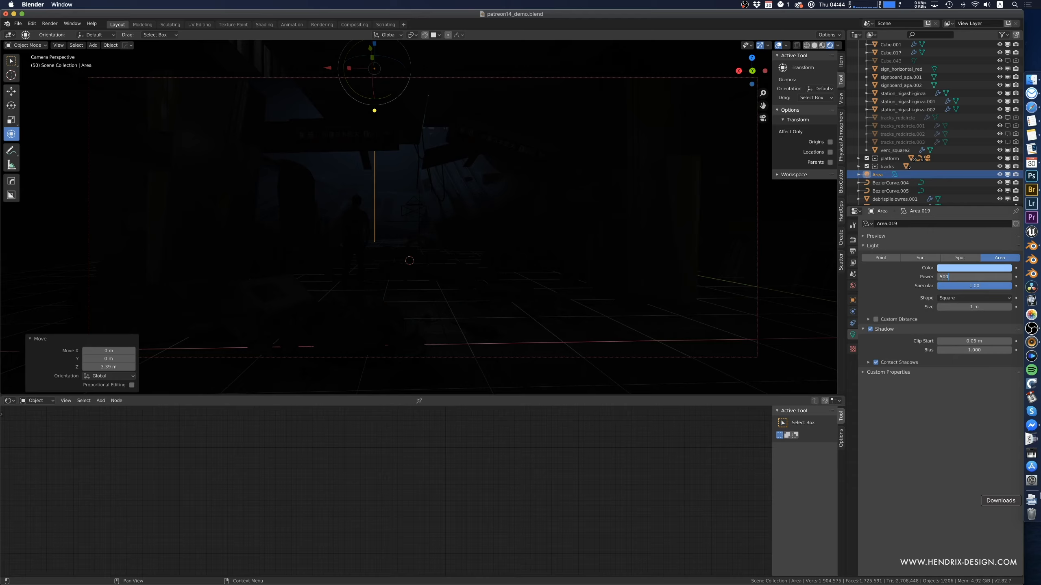
pyautogui.press('Return')
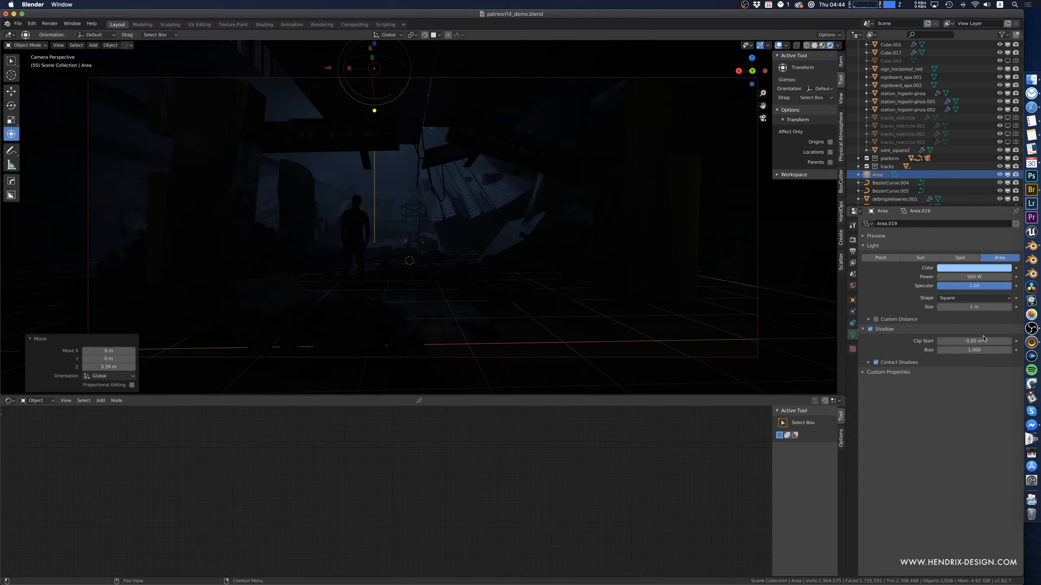
# - Set the area light's power to 300 W
pyautogui.click(975, 277)
pyautogui.write('300')
pyautogui.press('Return')
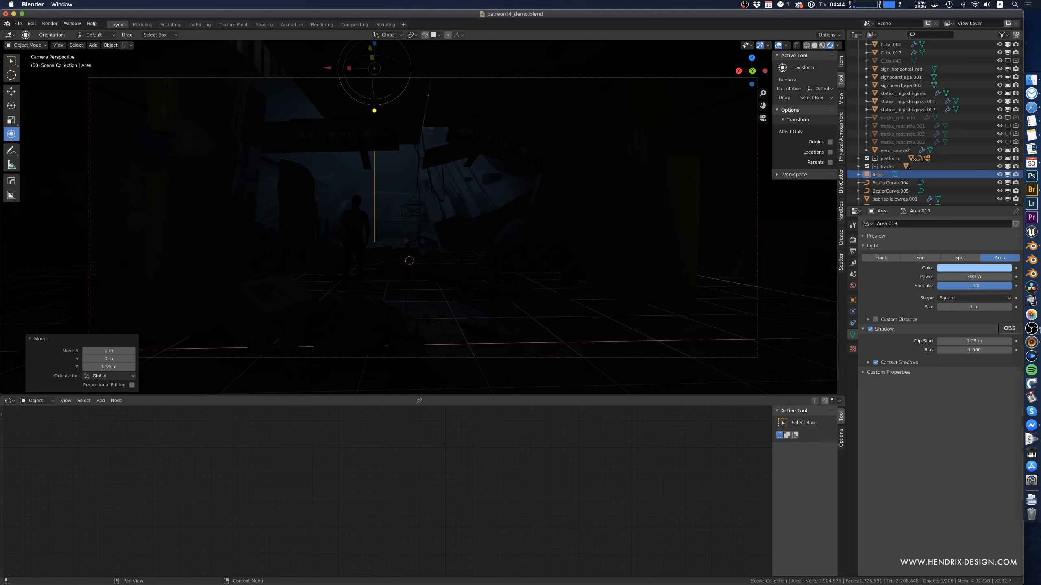
# - Duplicate the area light and place the copy 4.5 m lower along Z
pyautogui.click(535, 308)
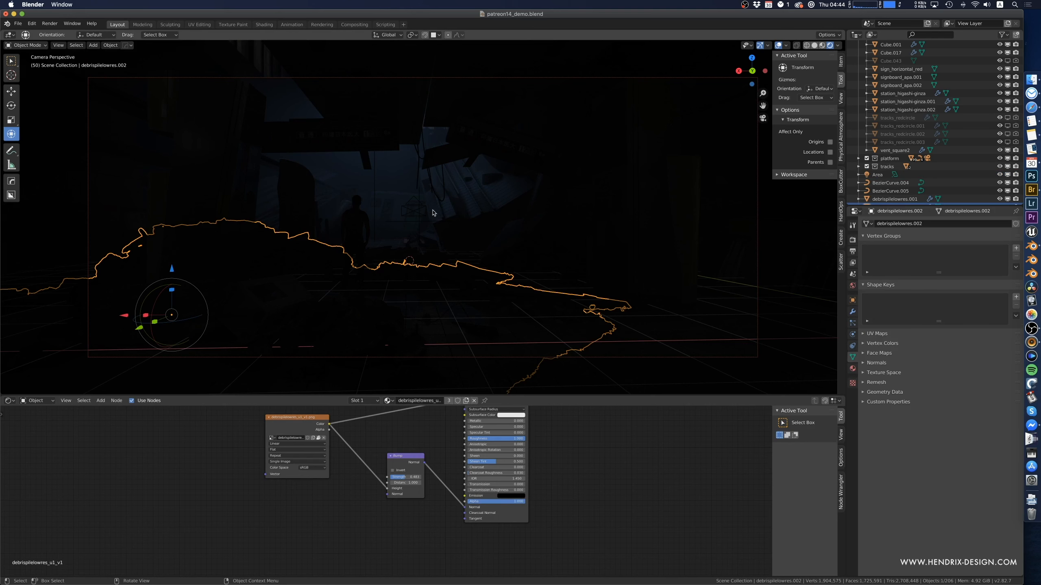
pyautogui.moveTo(464, 226); pyautogui.dragTo(344, 163, button='middle')
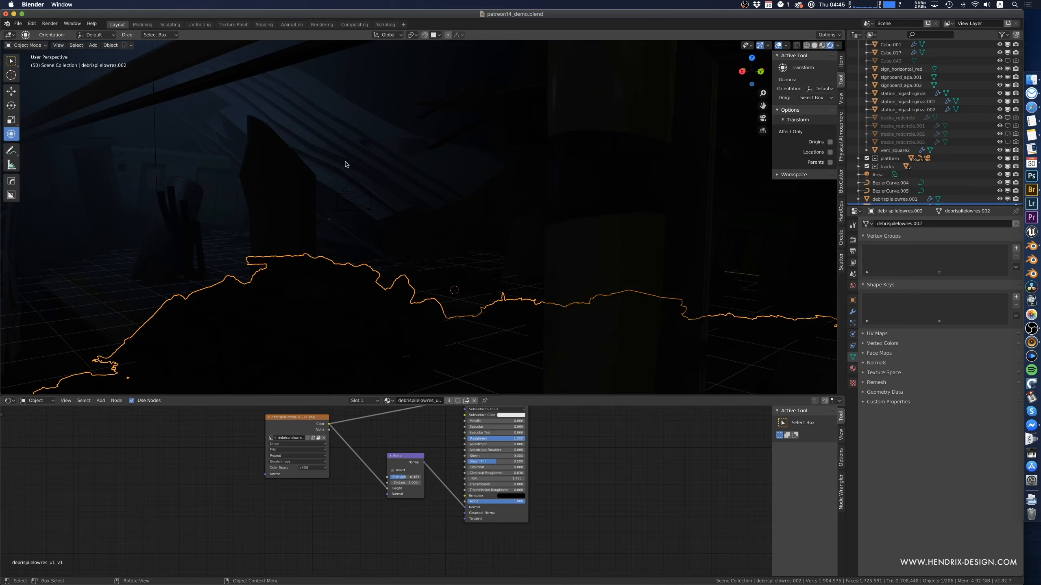
pyautogui.scroll(4, 395, 274)
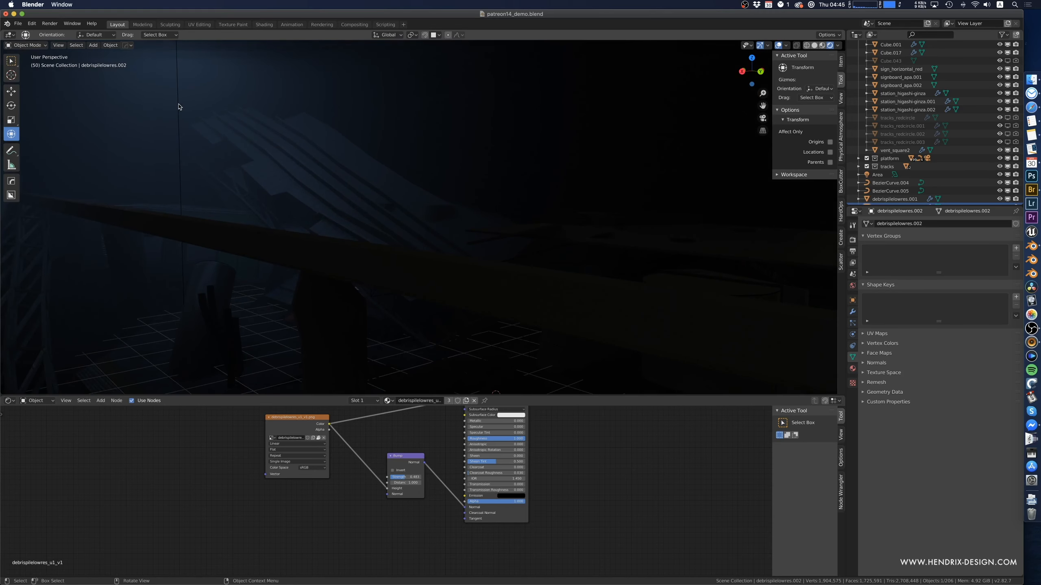
pyautogui.click(247, 139)
pyautogui.moveTo(309, 135); pyautogui.dragTo(250, 155, button='middle')
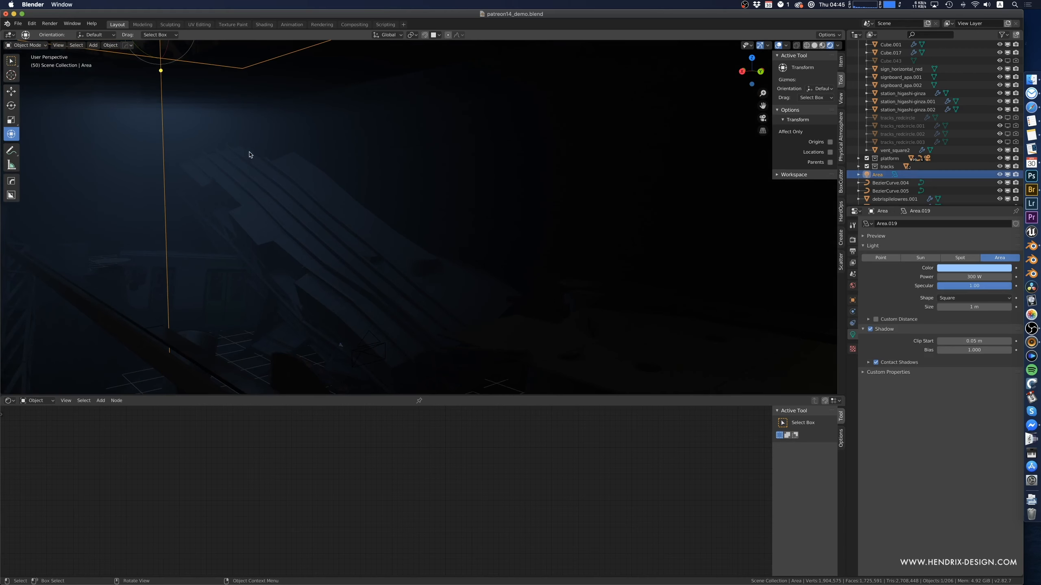
pyautogui.hotkey('shift', 'd')
pyautogui.write('z-4.5')
pyautogui.press('Return')
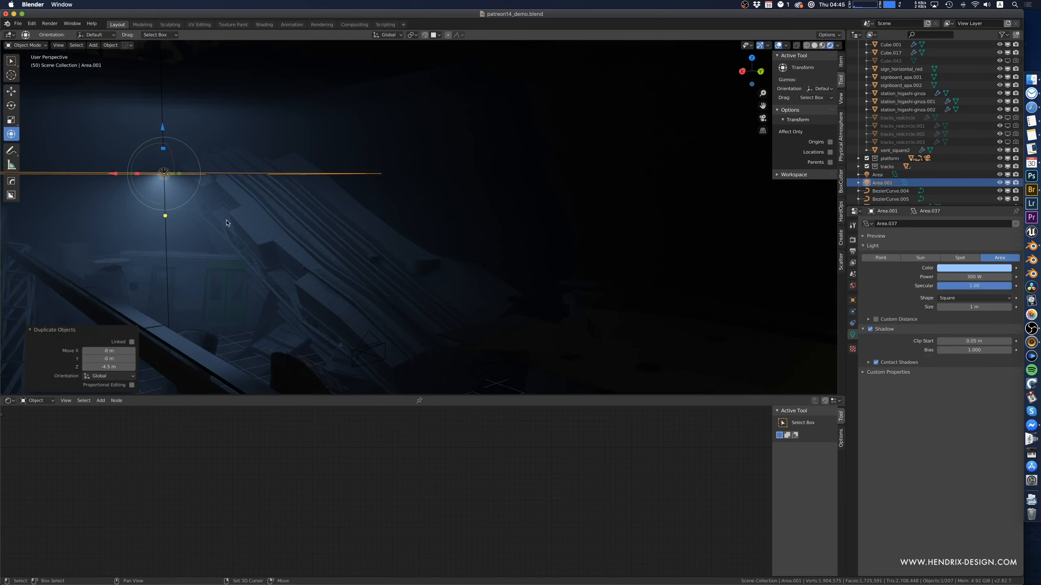
# - Move the duplicated area light about 20.7 m along Y
pyautogui.moveTo(227, 222); pyautogui.dragTo(310, 240, button='middle')
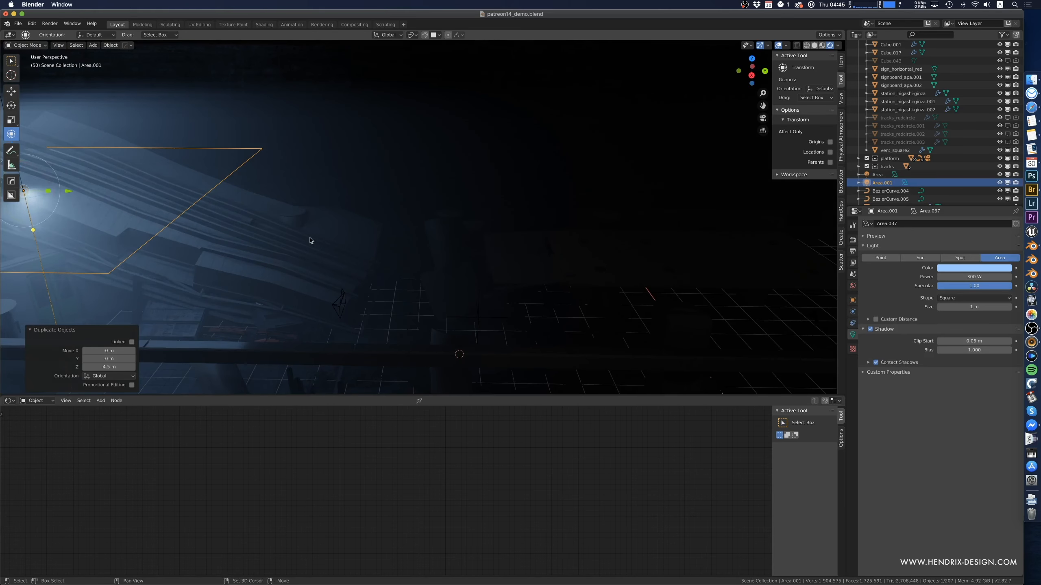
pyautogui.scroll(-3, 304, 236)
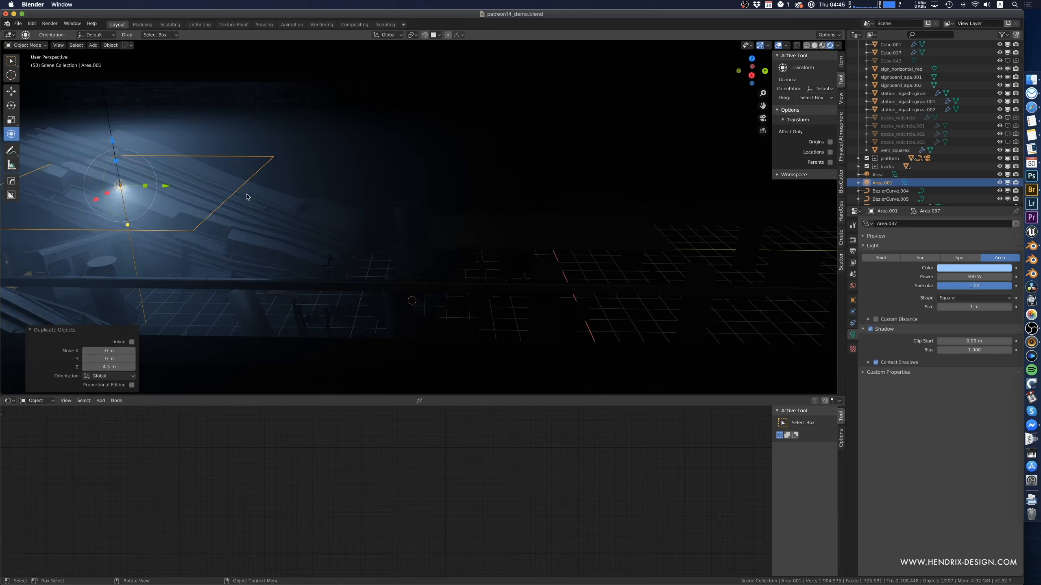
pyautogui.press('g')
pyautogui.press('y')
pyautogui.click(737, 232)
pyautogui.keyDown('shift'); pyautogui.moveTo(676, 225); pyautogui.dragTo(412, 217, button='middle'); pyautogui.keyUp('shift')
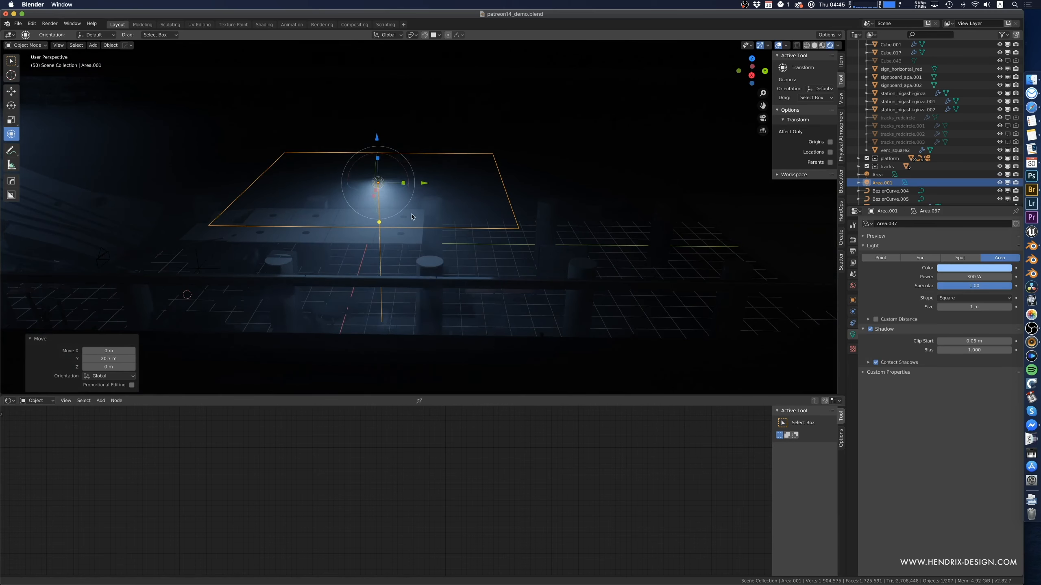
# - Rotate the duplicated light about -79° around X and shift it about 5.4 m further along Y
pyautogui.moveTo(355, 164); pyautogui.dragTo(356, 129)
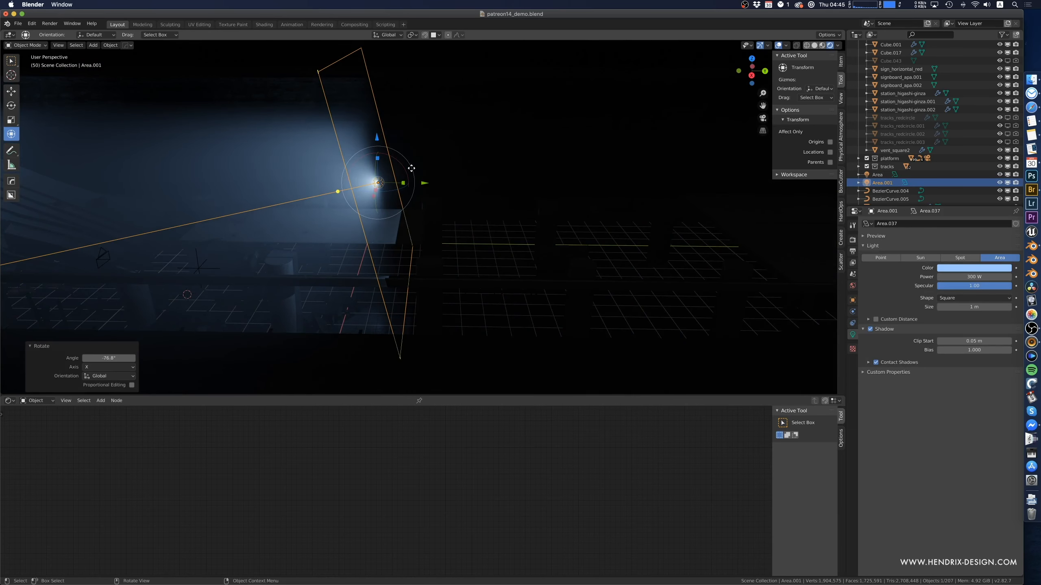
pyautogui.press('g')
pyautogui.click(549, 184)
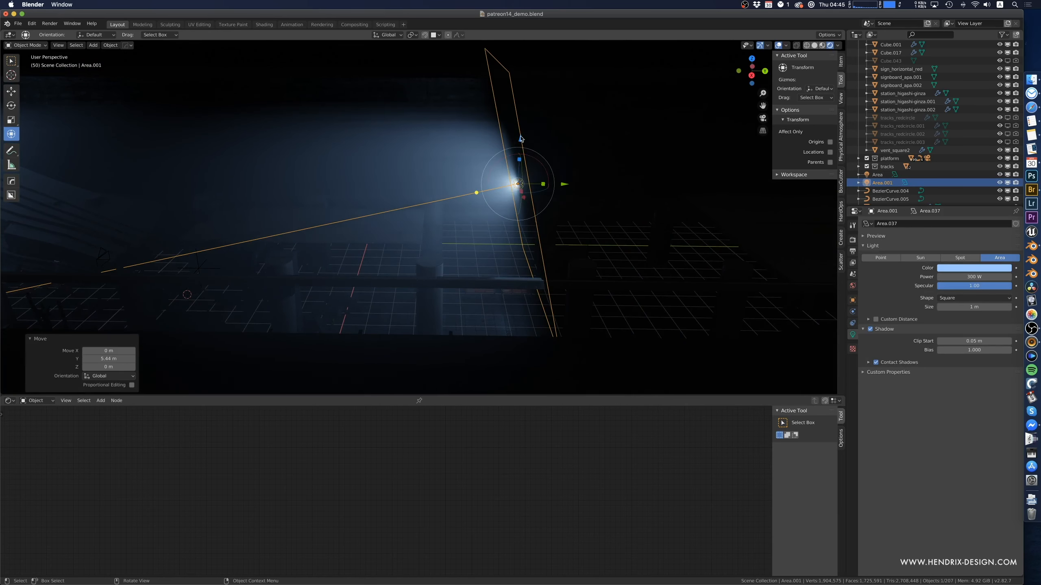
# - Lower the duplicated area light about 3.3 m along Z
pyautogui.press('r')
pyautogui.press('g')
pyautogui.press('z')
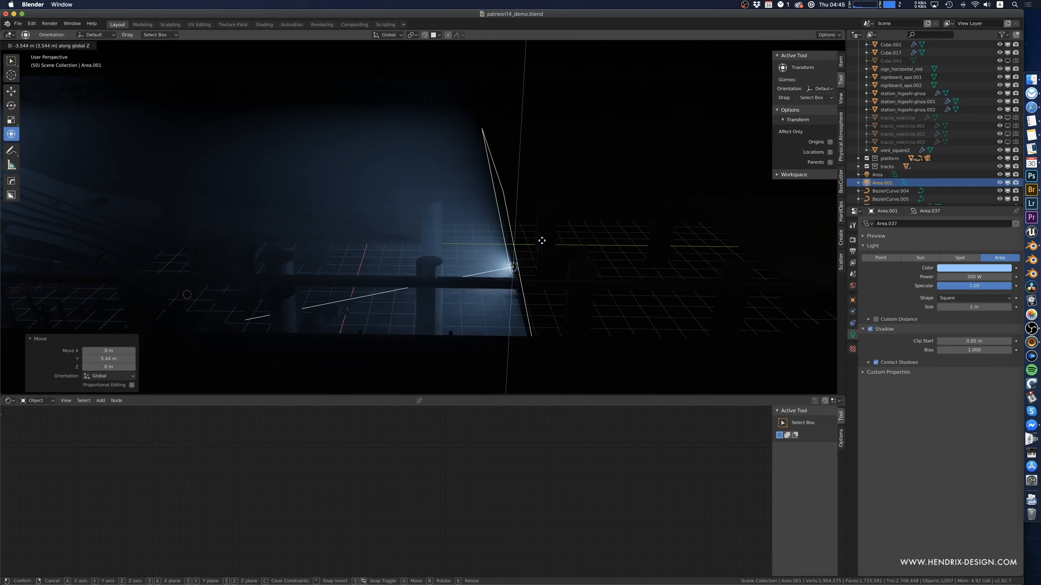
pyautogui.click(525, 233)
# - Fine-tune the duplicated light's tilt with a slight trackball rotation and about -6° around X
pyautogui.press('r')
pyautogui.press('r')
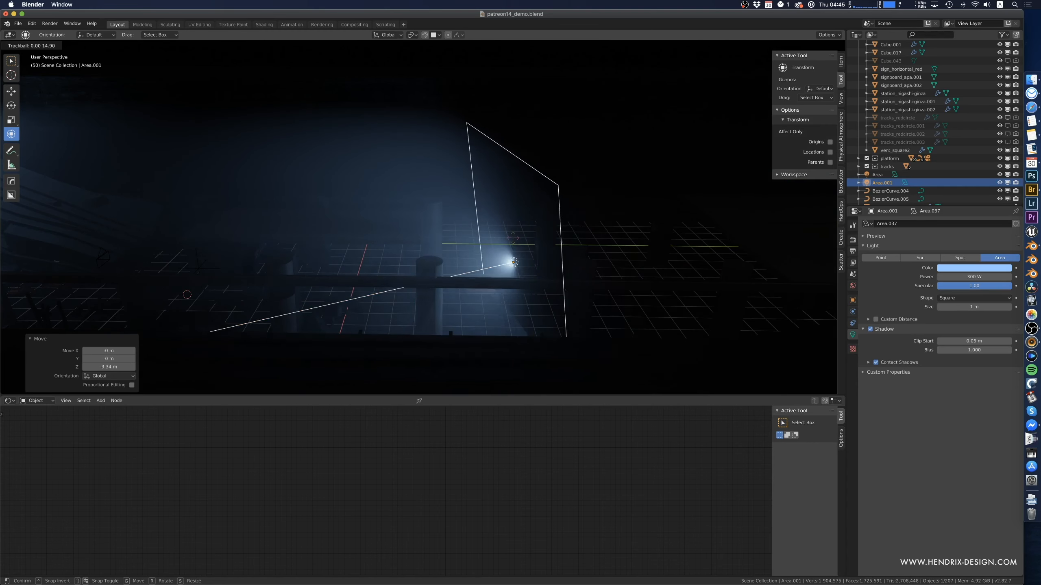
pyautogui.click(505, 238)
pyautogui.press('r')
pyautogui.press('x')
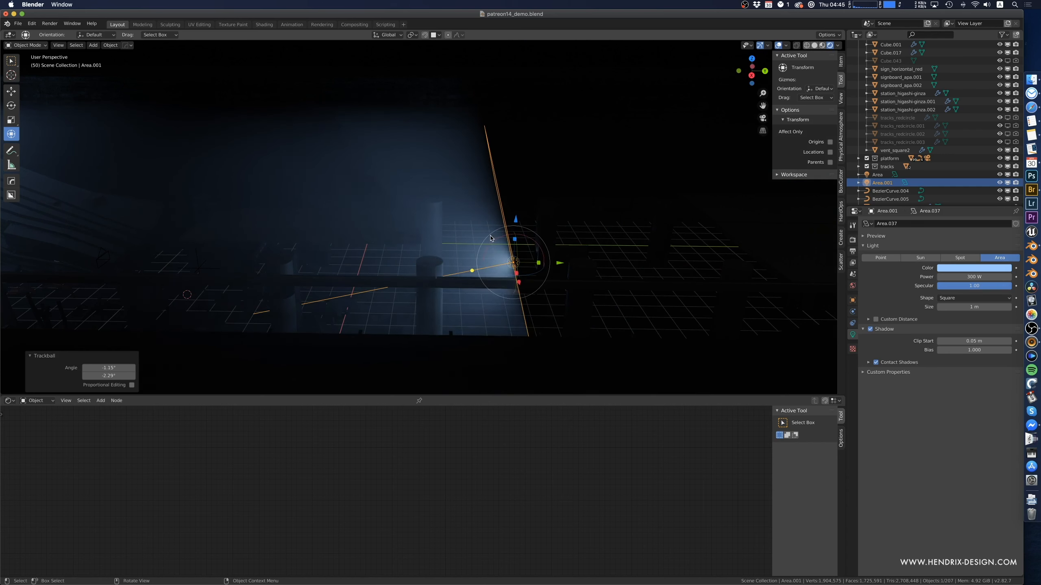
pyautogui.click(504, 240)
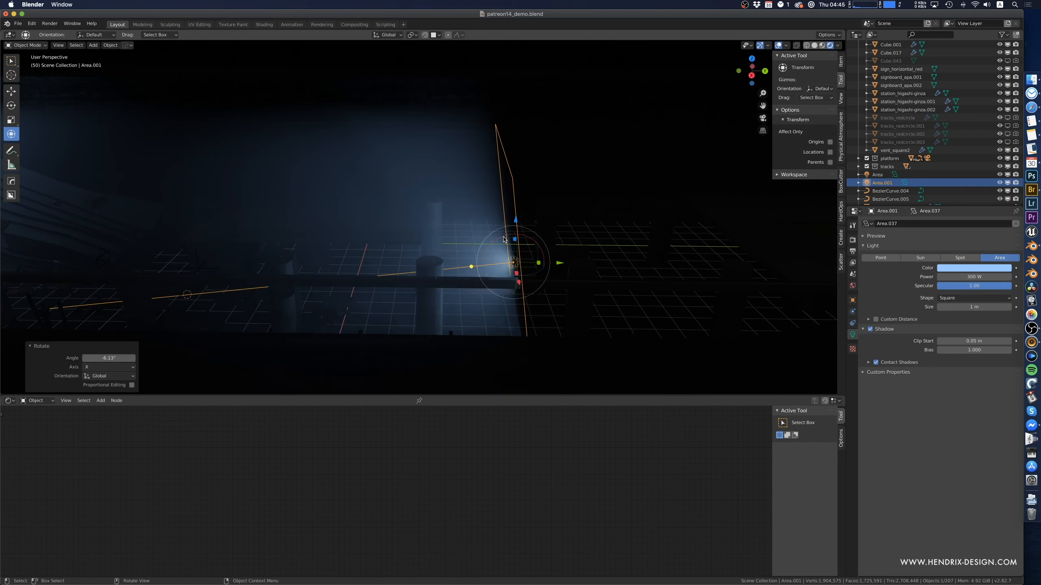
# - Return to the camera view and set the duplicated area light's power to 100 W
pyautogui.press('KP_0')
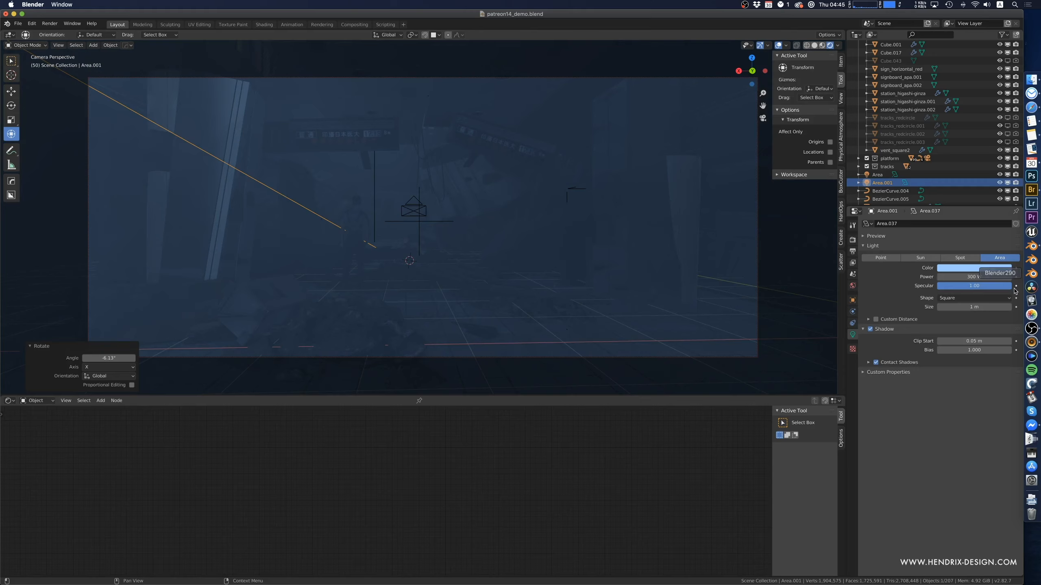
pyautogui.click(977, 277)
pyautogui.write('100')
pyautogui.press('Return')
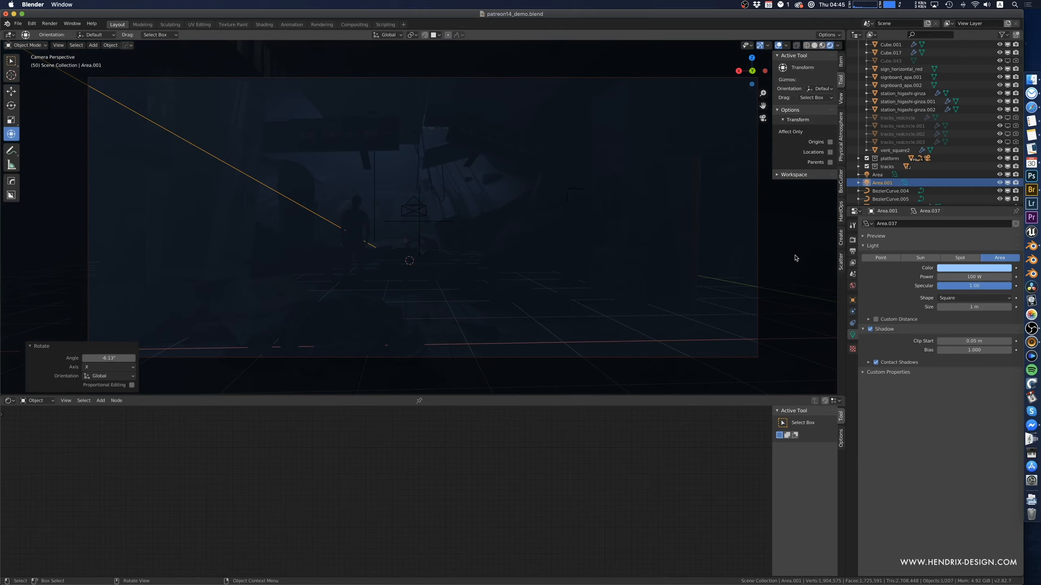
# - Try weaker power values of 10 W and 50 W on the duplicated area light
pyautogui.click(961, 278)
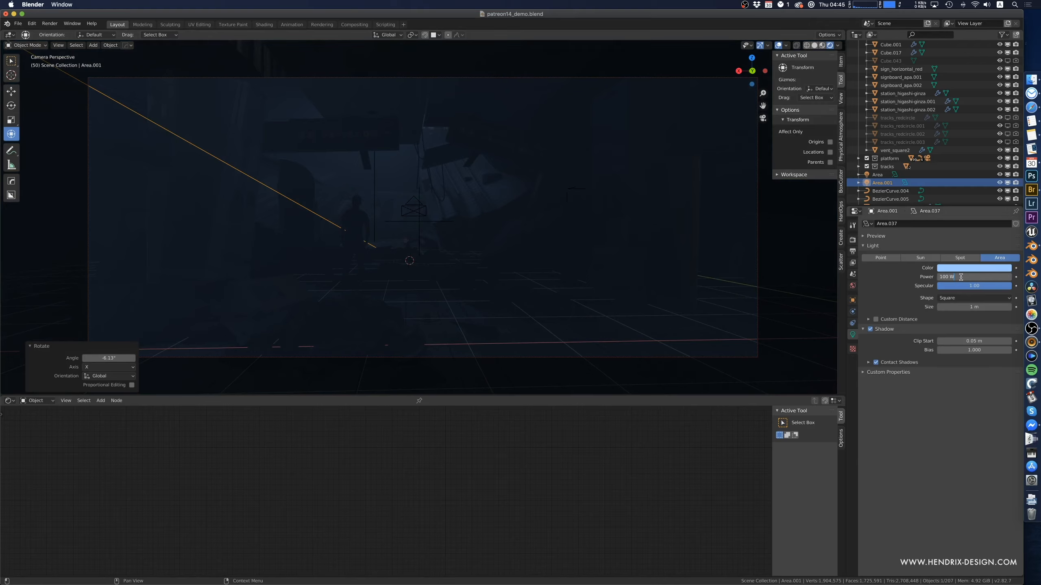
pyautogui.moveTo(946, 277); pyautogui.dragTo(904, 274)
pyautogui.write('10')
pyautogui.press('Return')
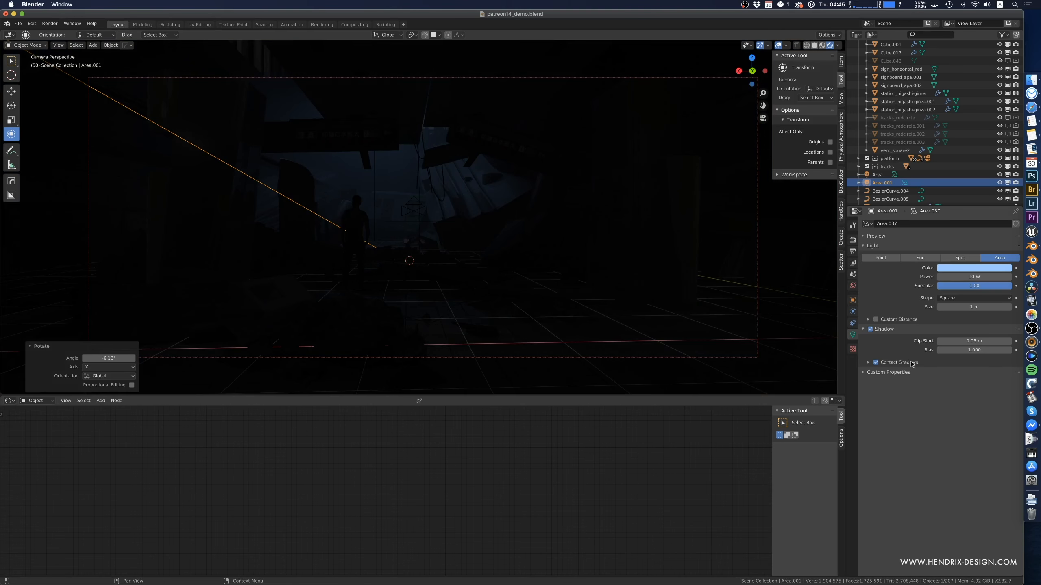
pyautogui.click(983, 277)
pyautogui.write('50')
pyautogui.press('Return')
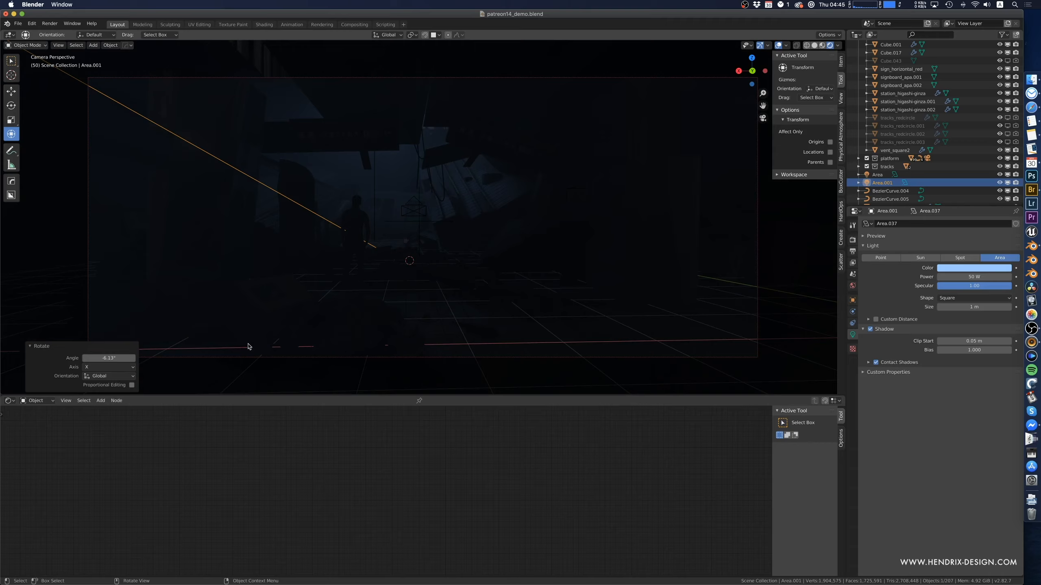
# - Set the start distance of the Eevee volumetrics to about 7.3 m so the fog begins farther from the camera
pyautogui.scroll(3, 927, 90)
pyautogui.scroll(3, 887, 77)
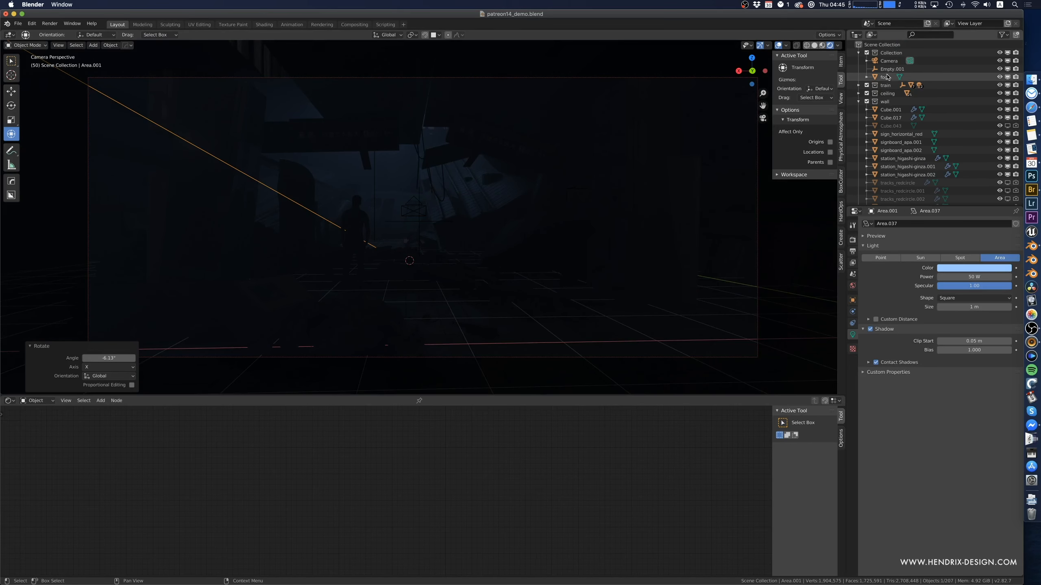
pyautogui.click(945, 78)
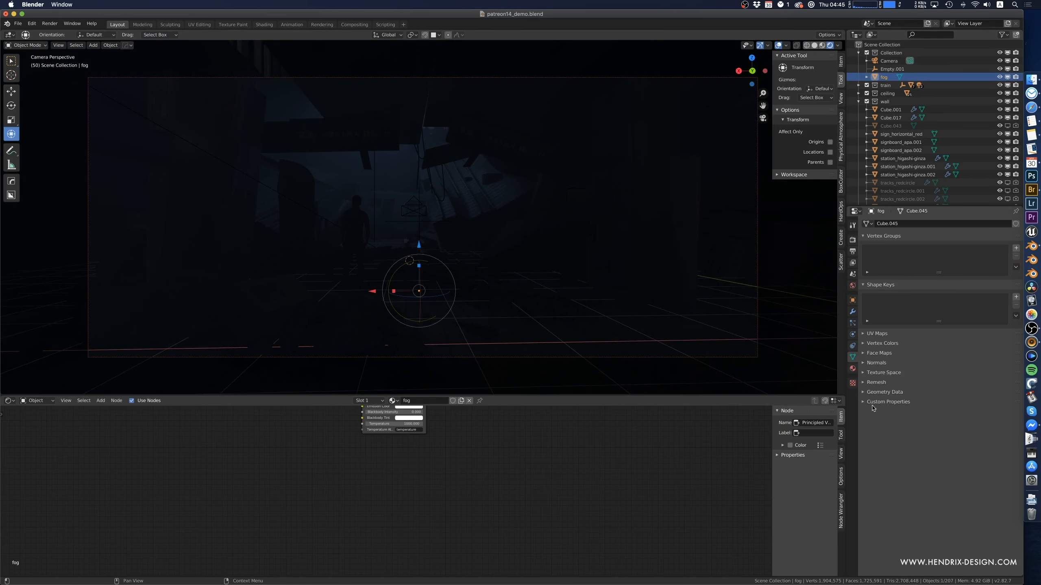
pyautogui.click(852, 311)
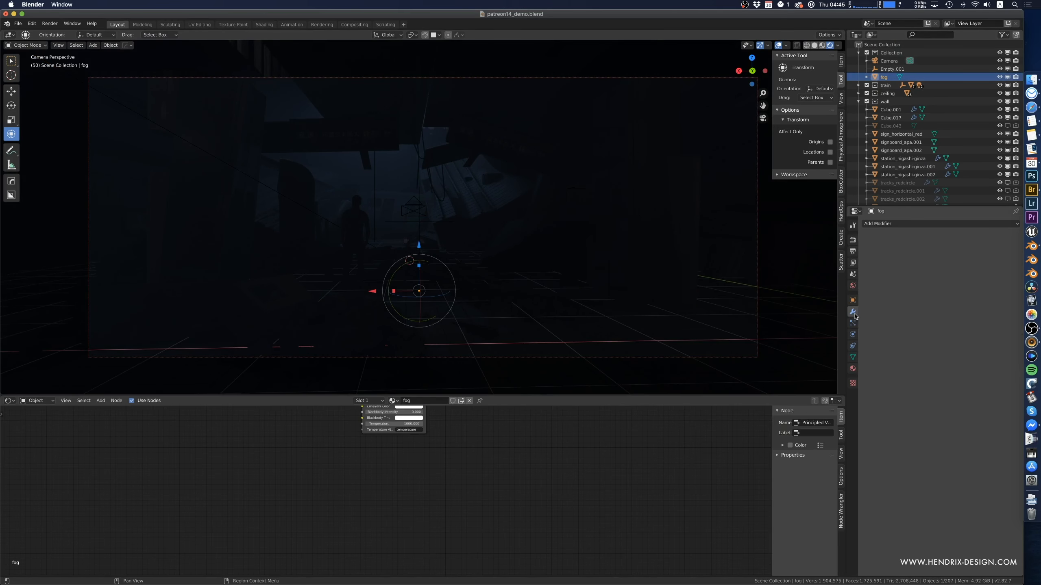
pyautogui.click(852, 240)
pyautogui.click(865, 333)
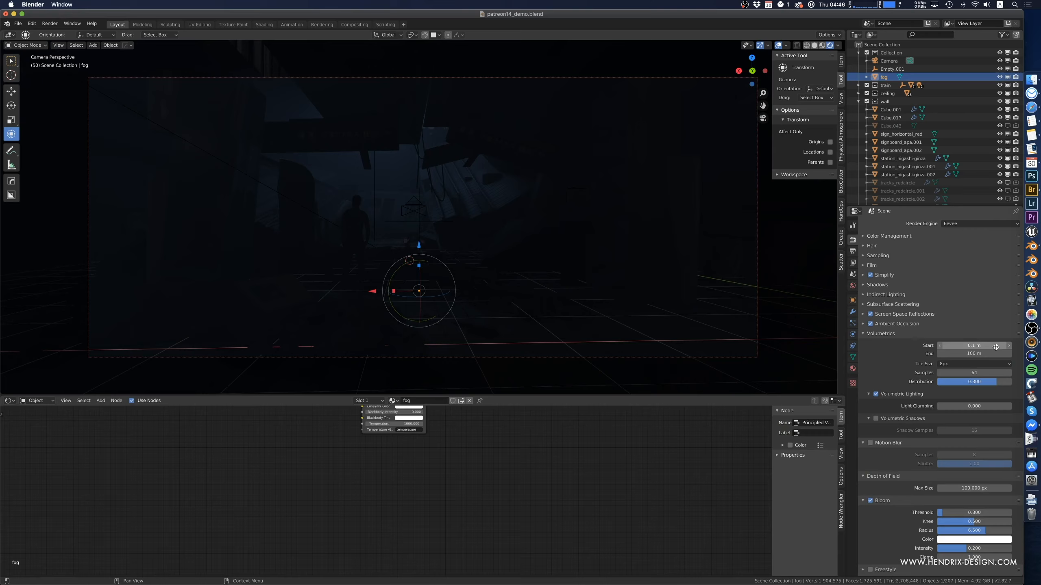
pyautogui.moveTo(972, 345); pyautogui.dragTo(1000, 345)
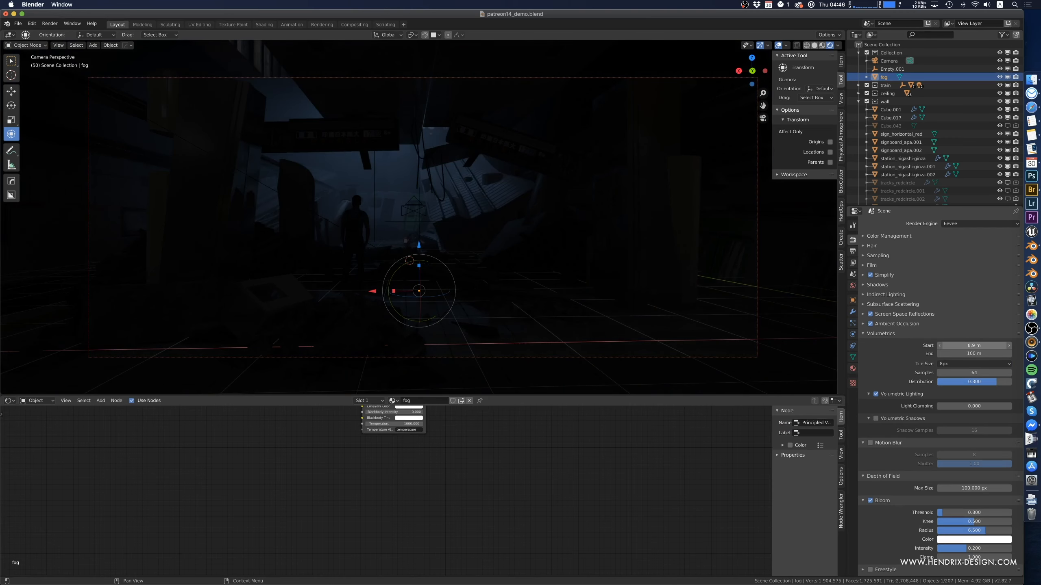
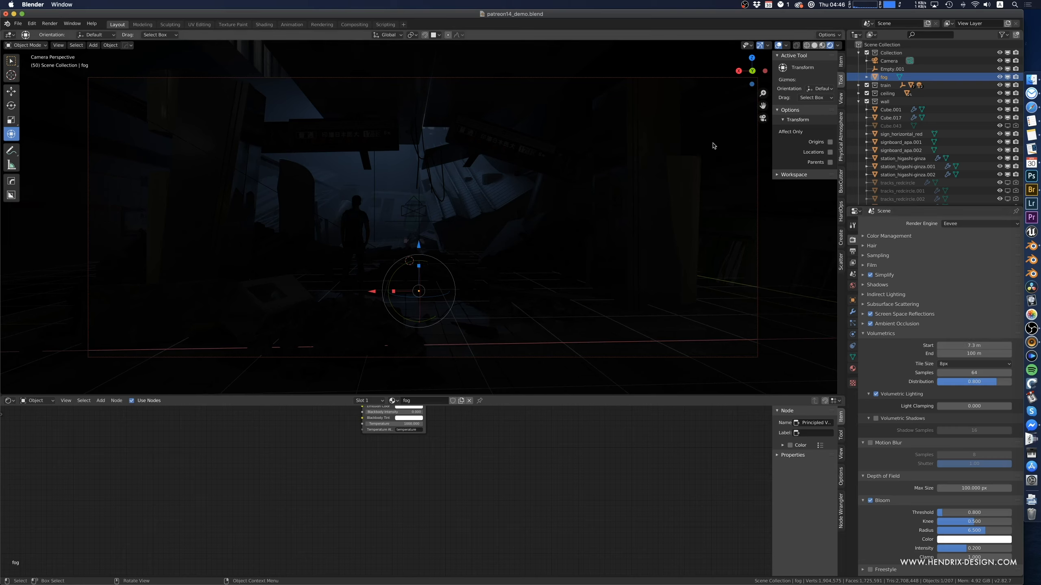
# - Reselect the duplicated area light Area.001 and set its power to 100 W
pyautogui.scroll(-5, 879, 150)
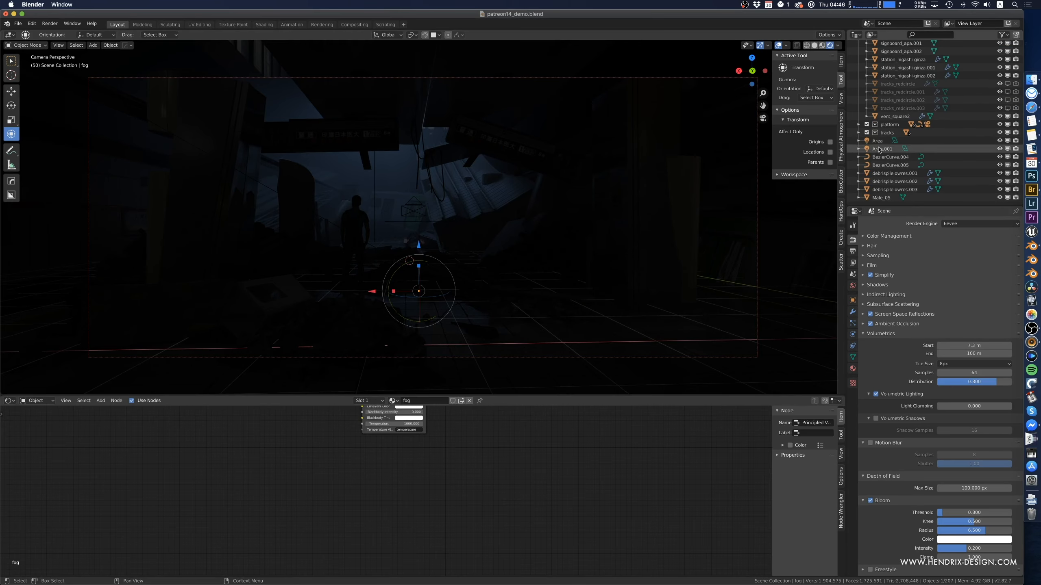
pyautogui.click(879, 150)
pyautogui.click(870, 336)
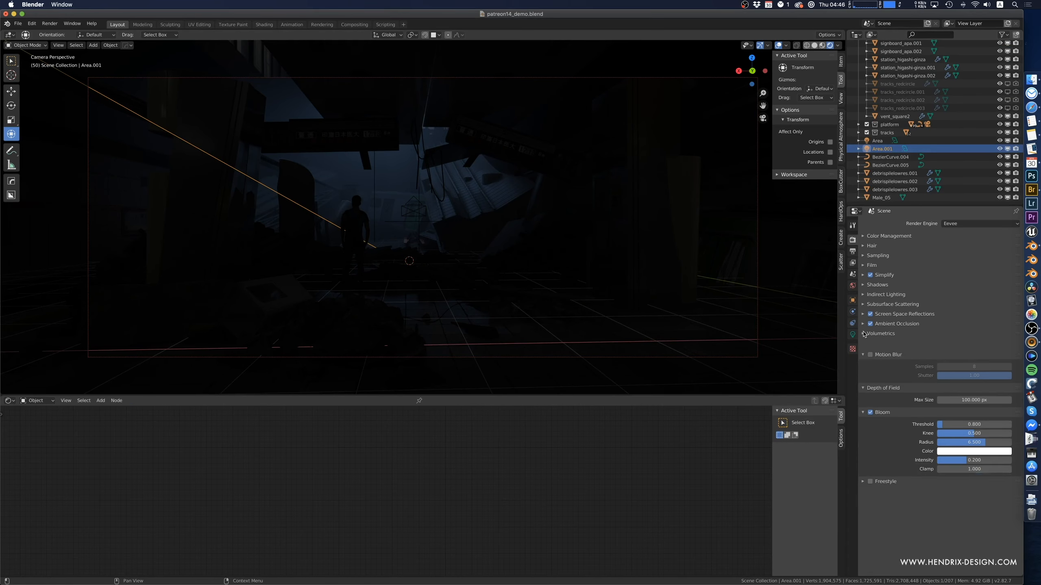
pyautogui.click(854, 335)
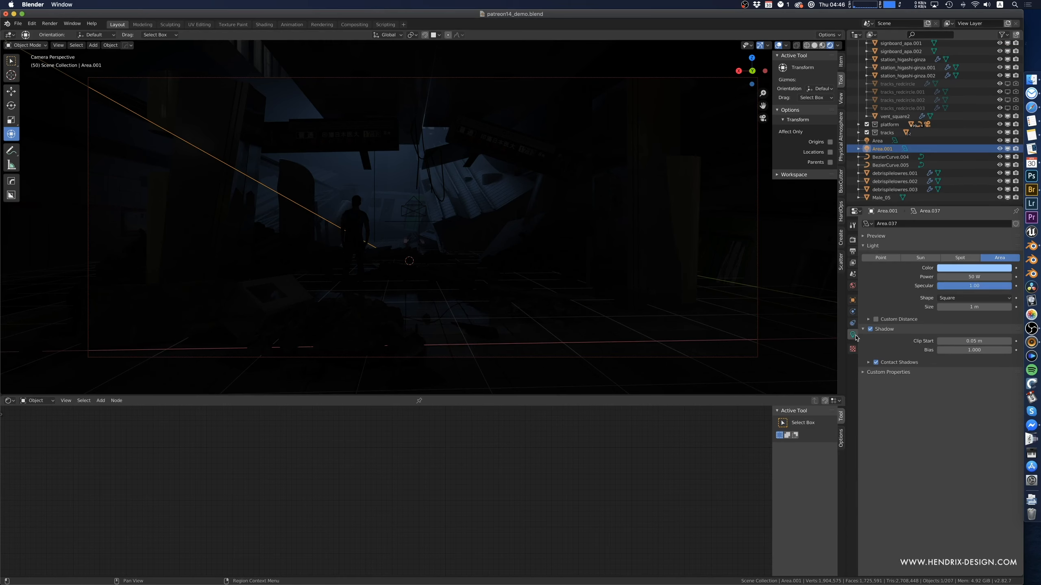
pyautogui.click(961, 275)
pyautogui.write('100')
pyautogui.press('Return')
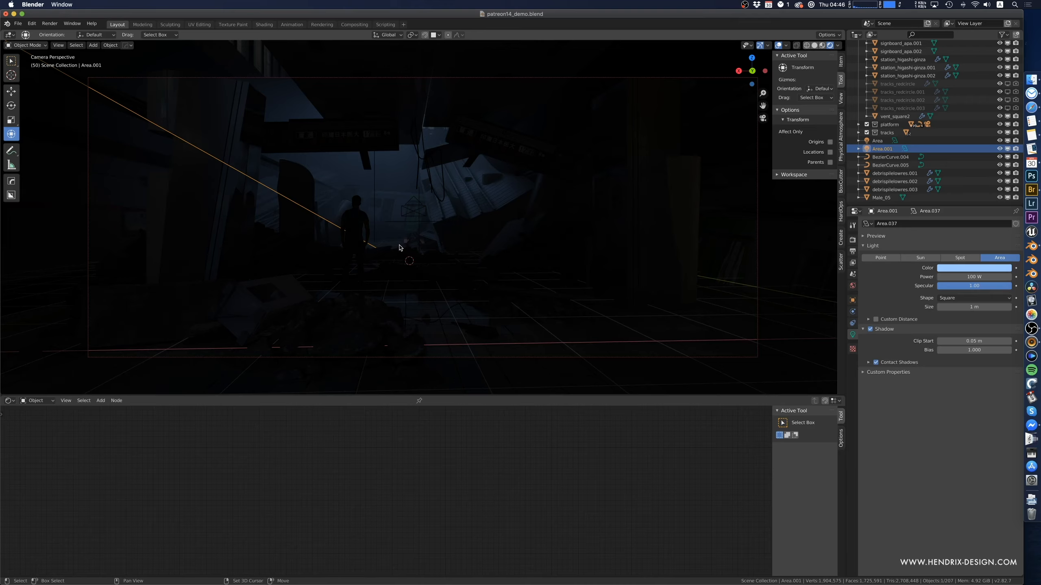
# - Add a spot light at the 3D cursor and raise it about 5.86 m along Z
pyautogui.hotkey('shift', 'a')
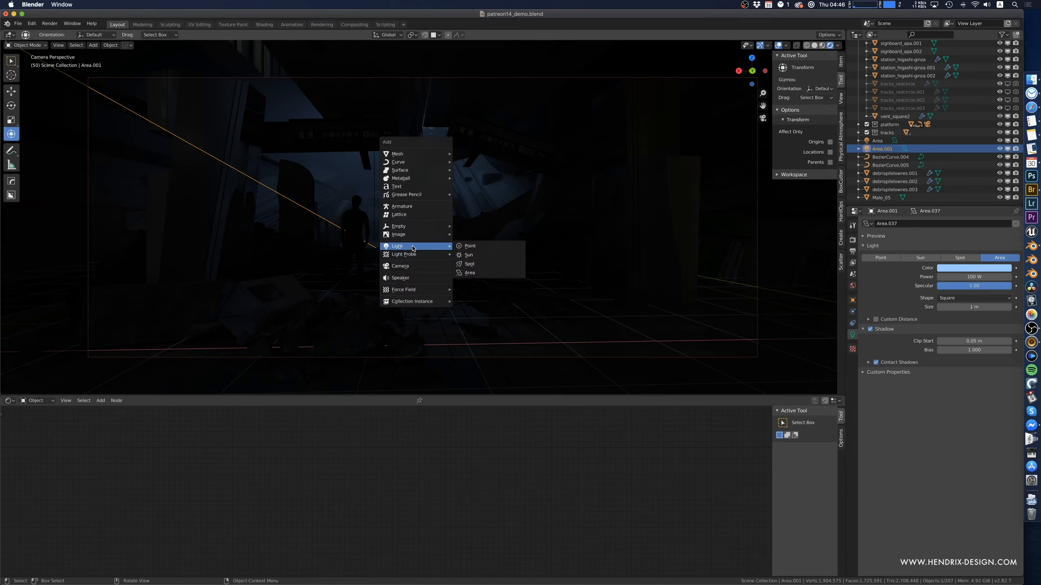
pyautogui.click(495, 264)
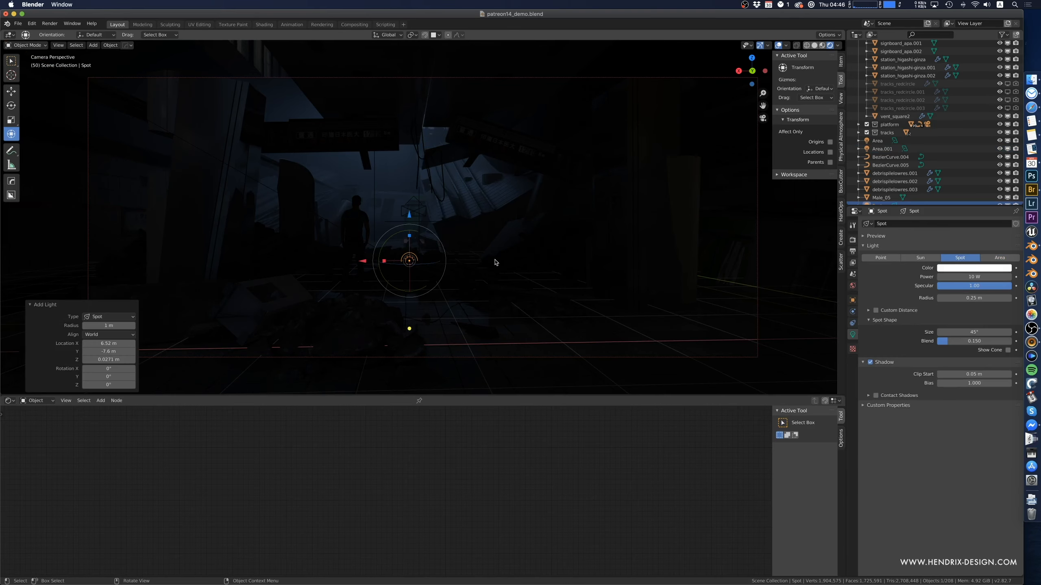
pyautogui.moveTo(409, 215); pyautogui.dragTo(413, 346)
pyautogui.click(413, 347)
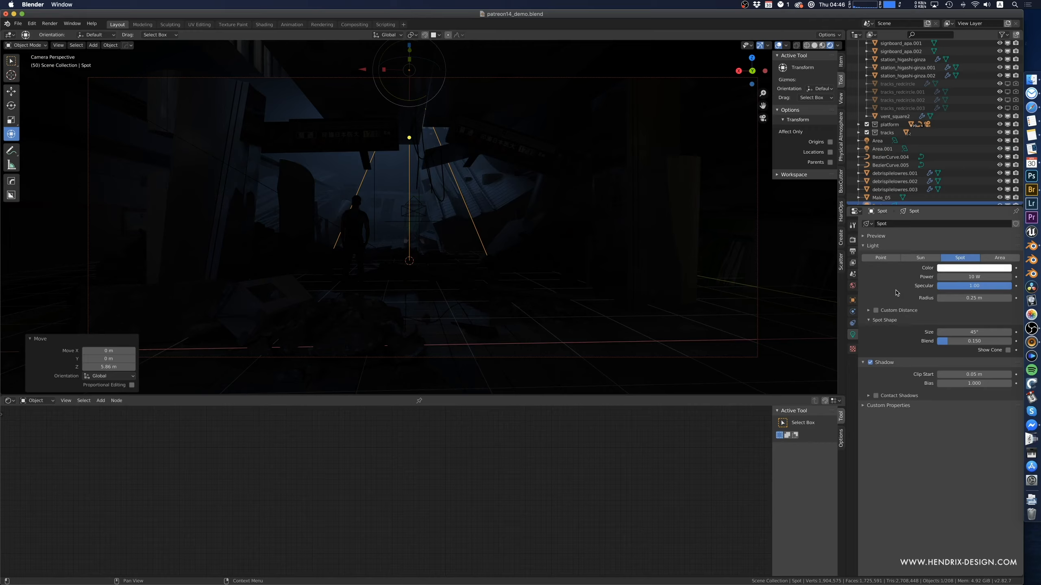
# - Tint the spot light pale blue and set its power to about 353 W
pyautogui.click(957, 277)
pyautogui.write('10')
pyautogui.press('Return')
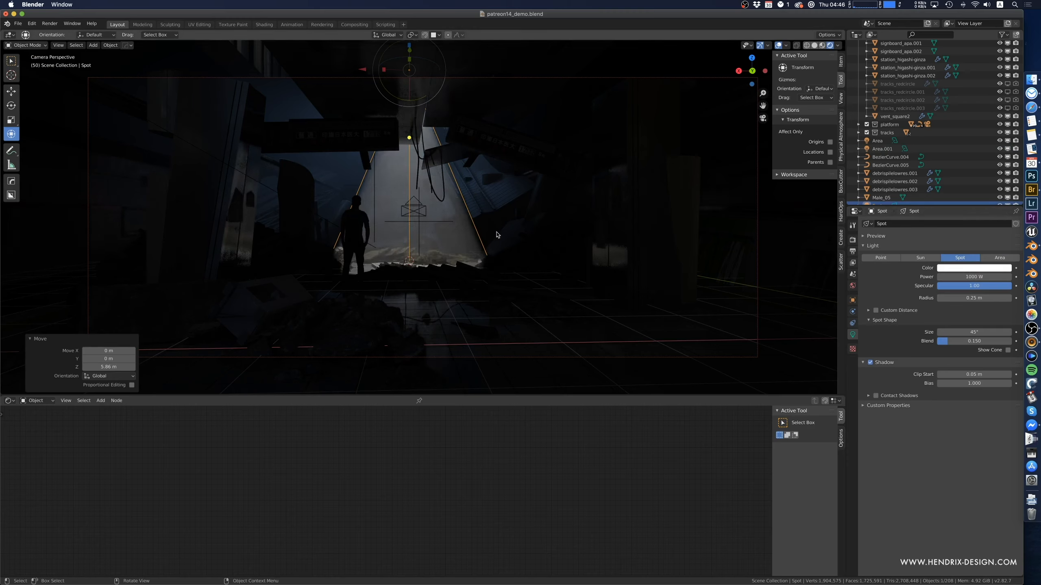
pyautogui.click(972, 269)
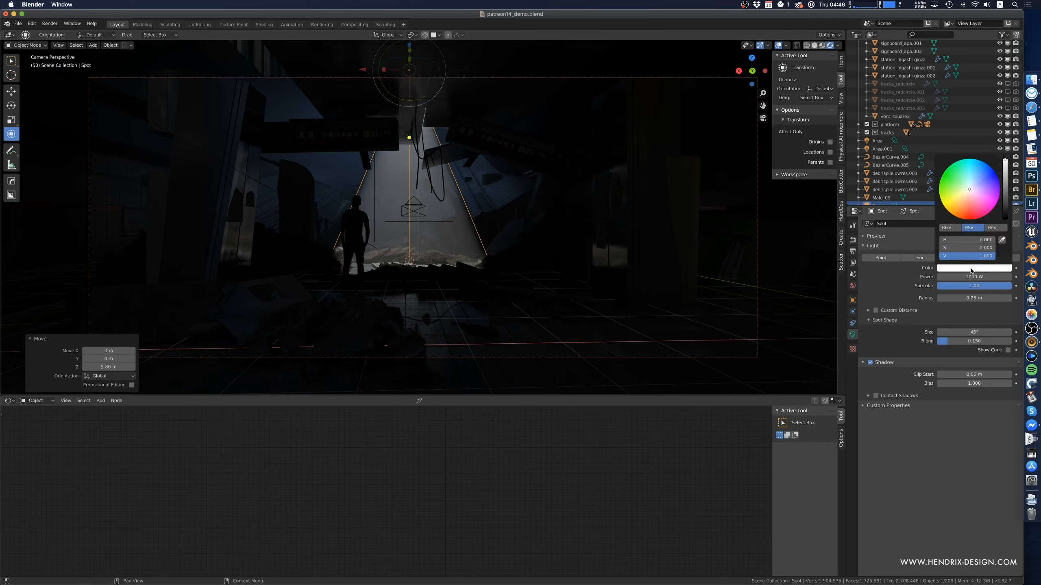
pyautogui.click(972, 183)
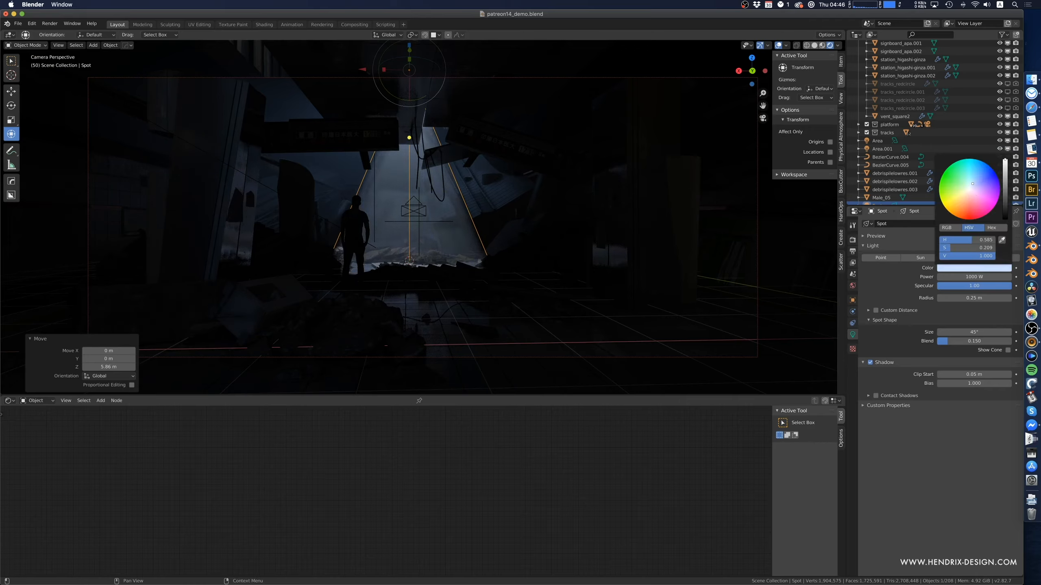
pyautogui.moveTo(973, 183); pyautogui.dragTo(972, 182)
pyautogui.moveTo(974, 277); pyautogui.dragTo(942, 277)
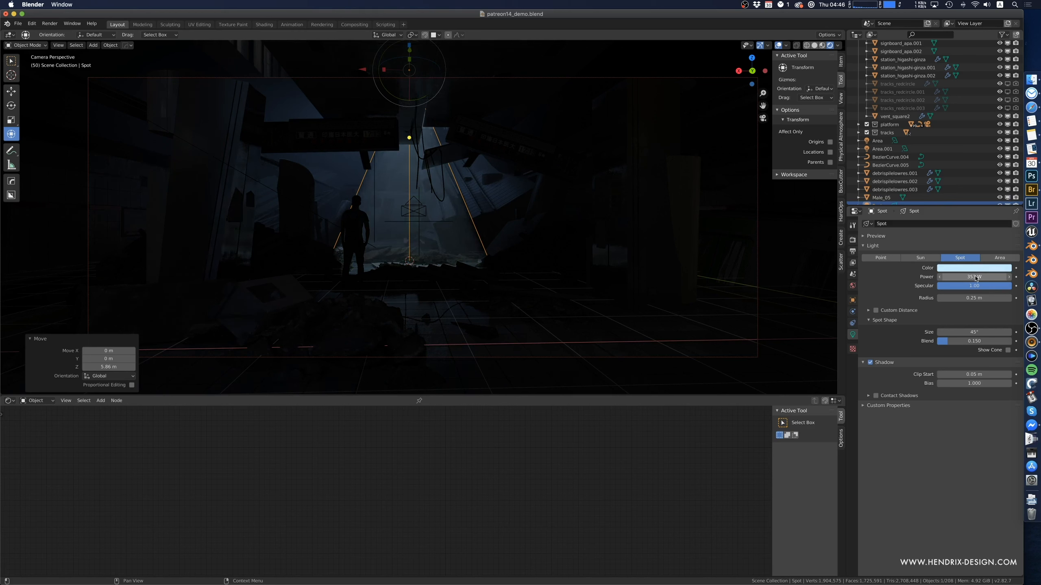
# - Raise the spot light about 1.58 m along Z and move it about -4.42 m along Y
pyautogui.press('g')
pyautogui.press('z')
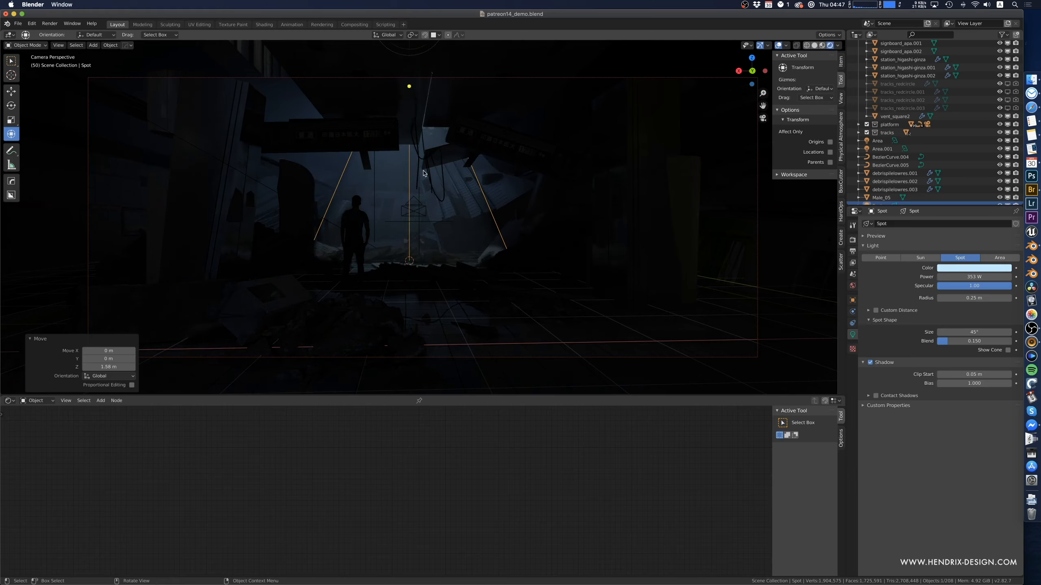
pyautogui.press('g')
pyautogui.press('y')
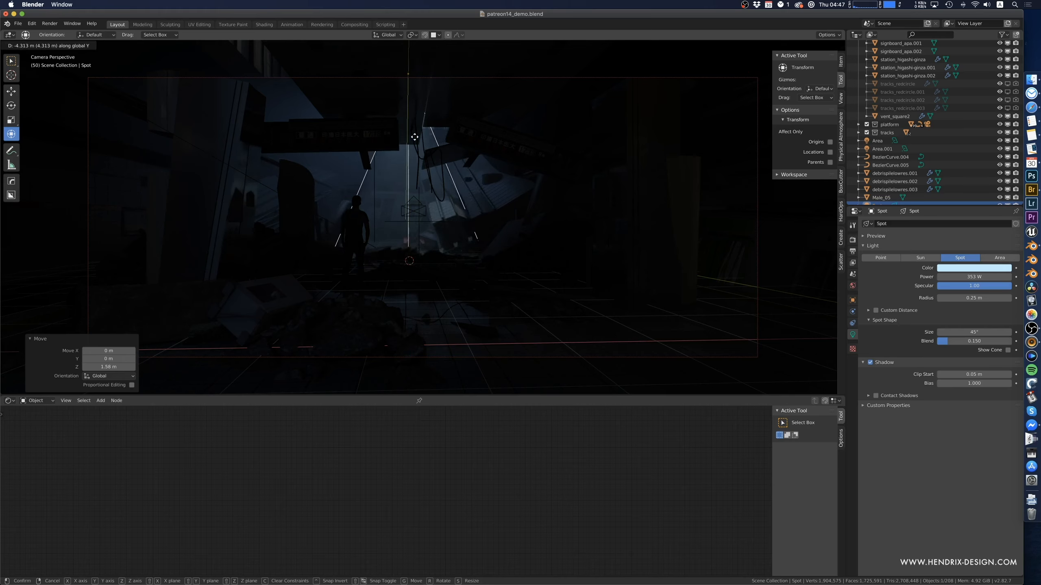
pyautogui.click(415, 137)
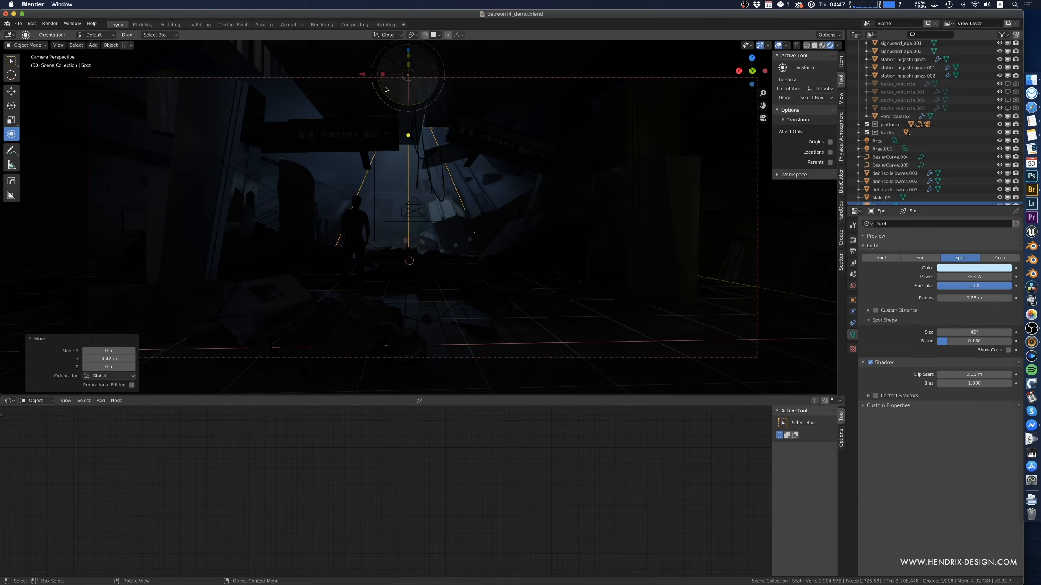
pyautogui.moveTo(351, 74); pyautogui.dragTo(309, 80)
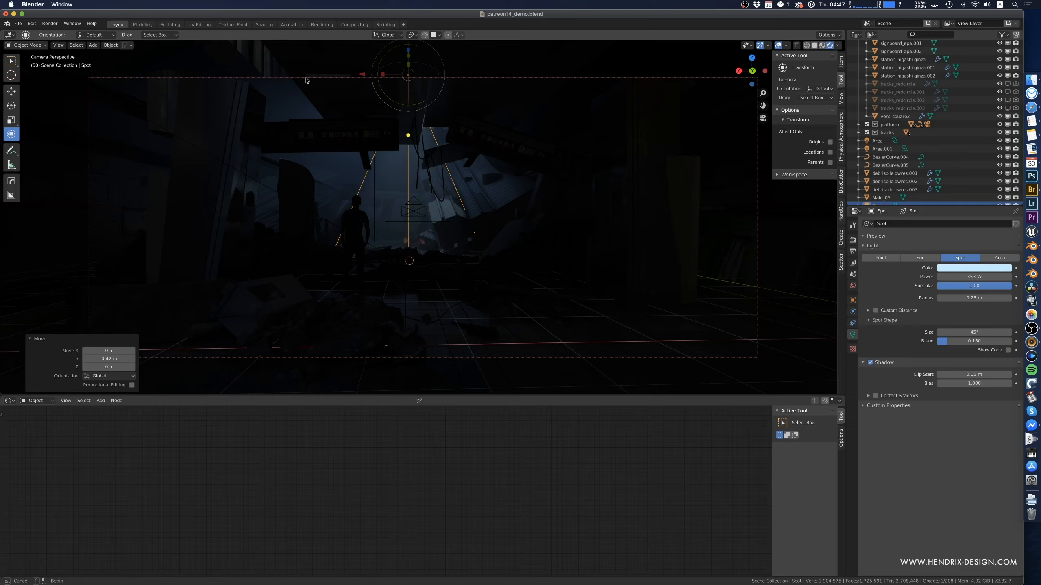
pyautogui.moveTo(367, 99); pyautogui.dragTo(416, 133)
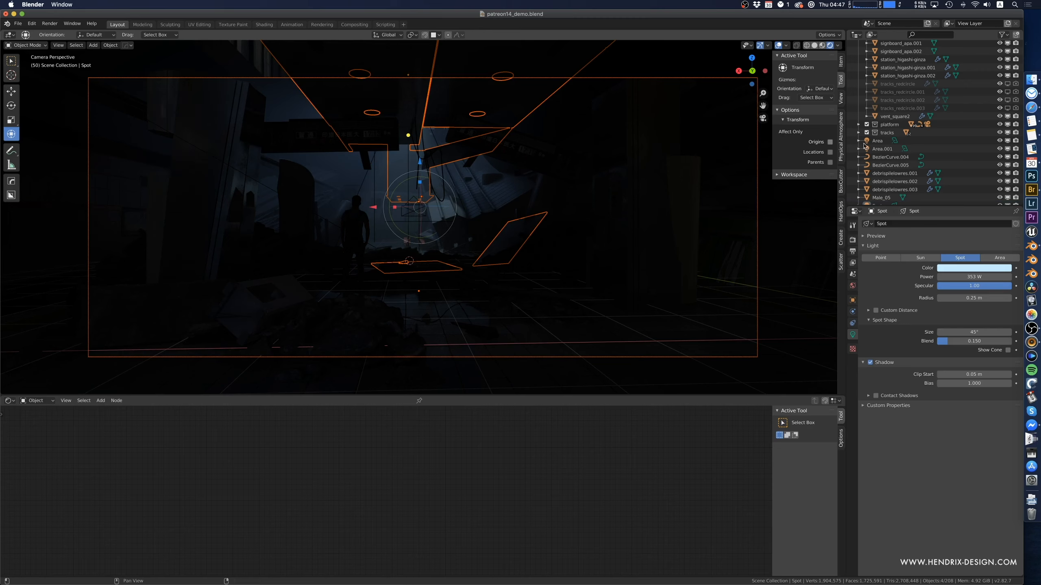
pyautogui.scroll(-1, 886, 192)
pyautogui.click(435, 202)
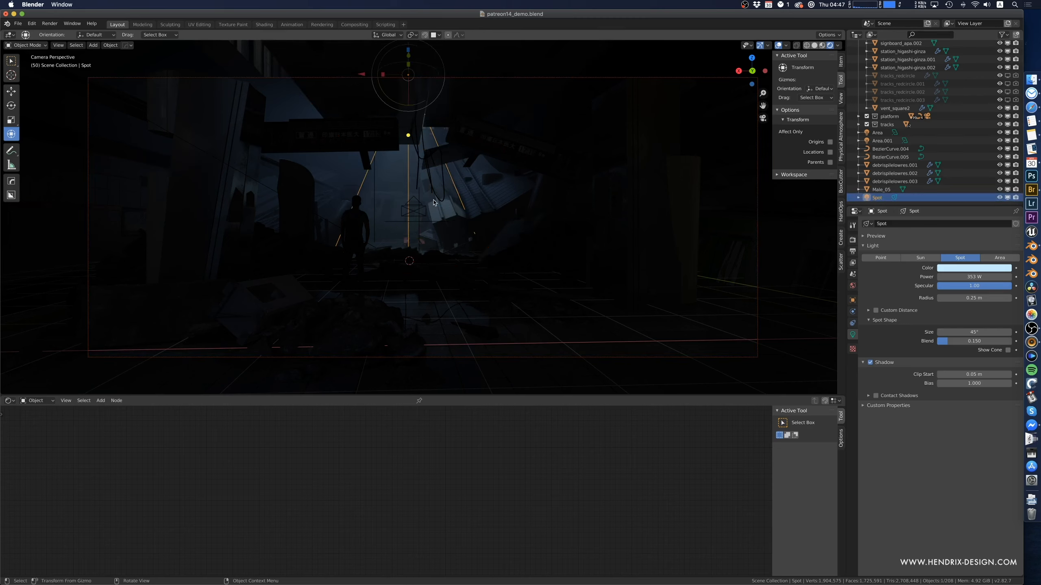
# - Nudge the spot light about 0.07 m along X and set its spot blend to 1.000
pyautogui.press('g')
pyautogui.press('x')
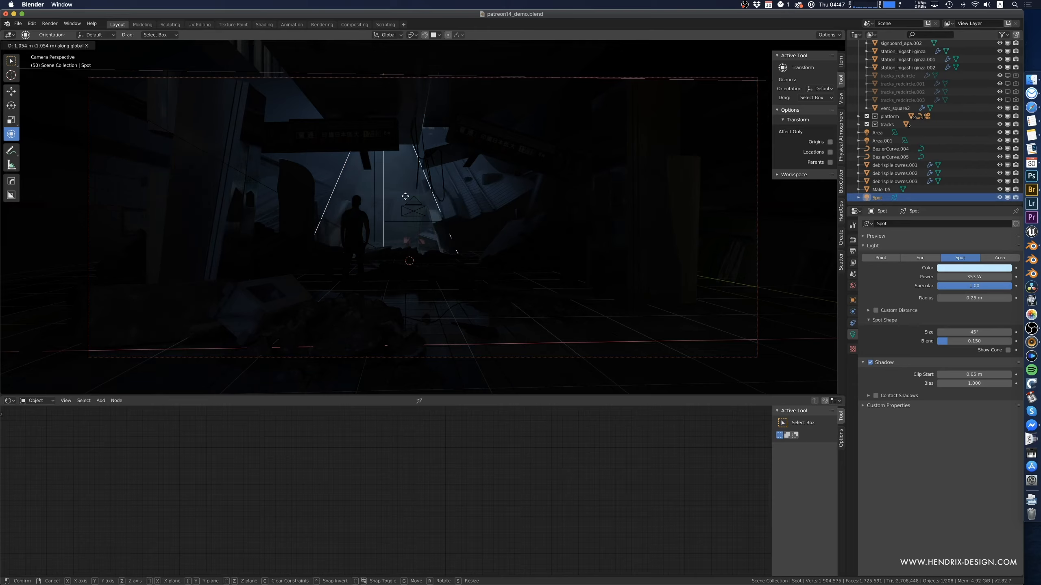
pyautogui.click(431, 209)
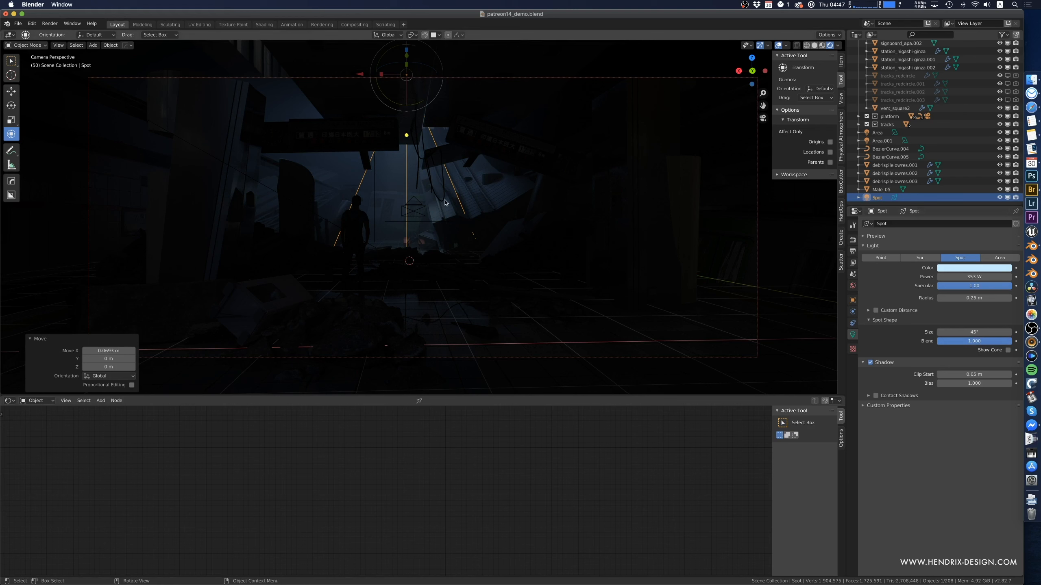
# - Raise the spot light about 1.3 m along Z and rotate it about 12.1° around Y
pyautogui.press('g')
pyautogui.press('z')
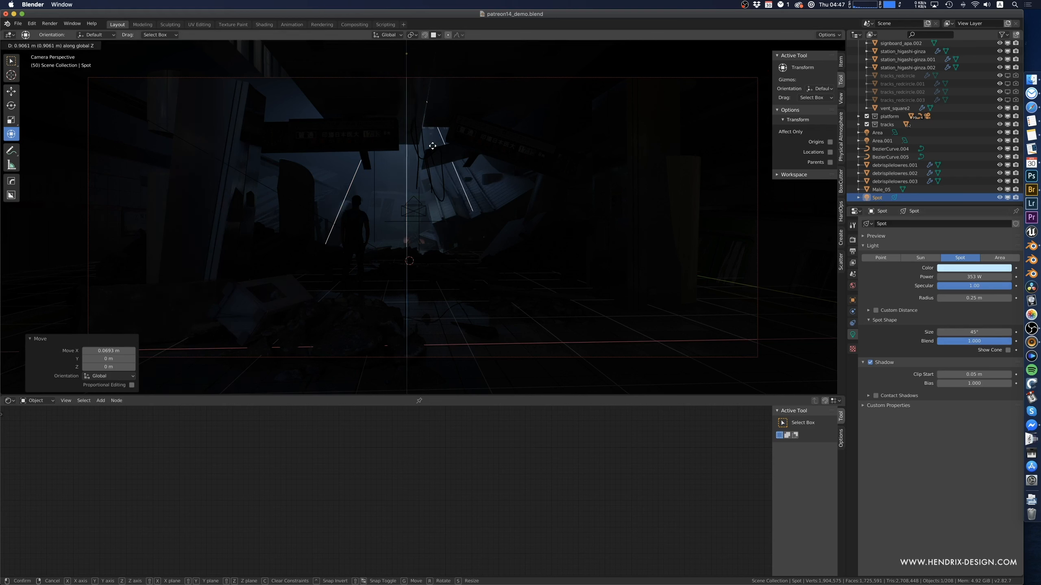
pyautogui.click(431, 141)
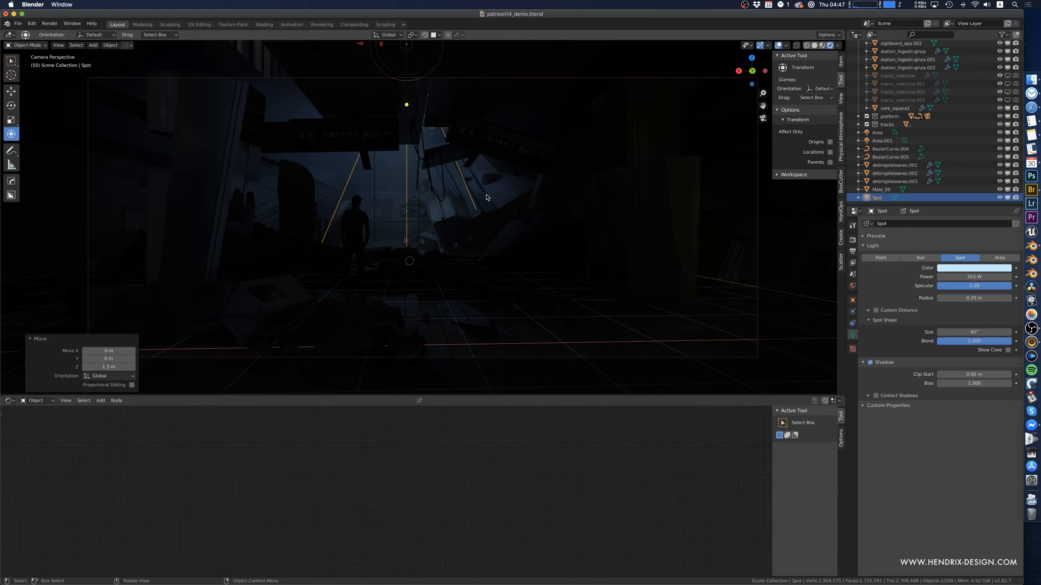
pyautogui.press('r')
pyautogui.press('y')
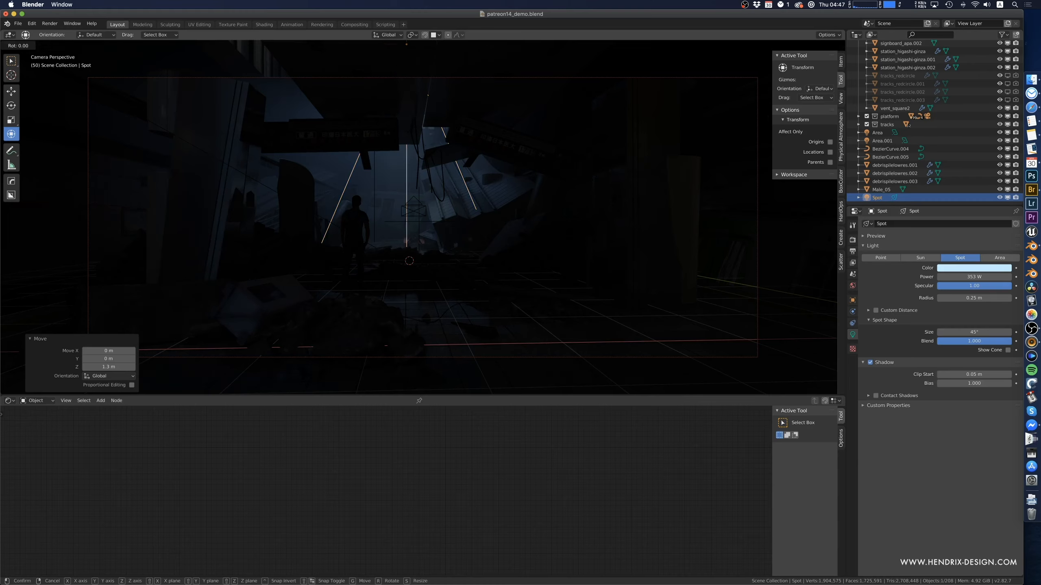
pyautogui.click(457, 156)
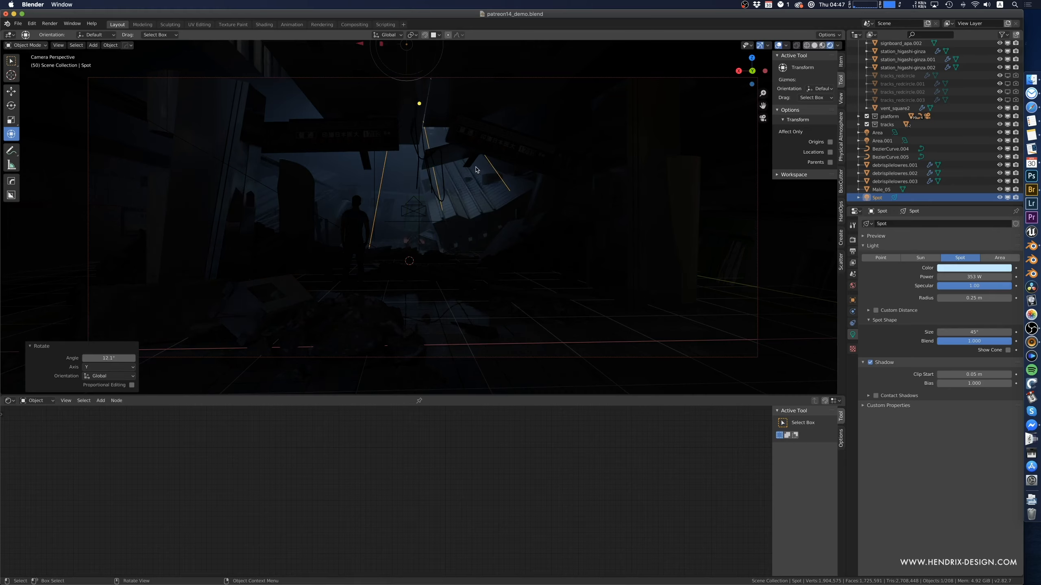
# - Move the spot light about 4.16 m along X and about -7.52 m along Y
pyautogui.press('g')
pyautogui.press('x')
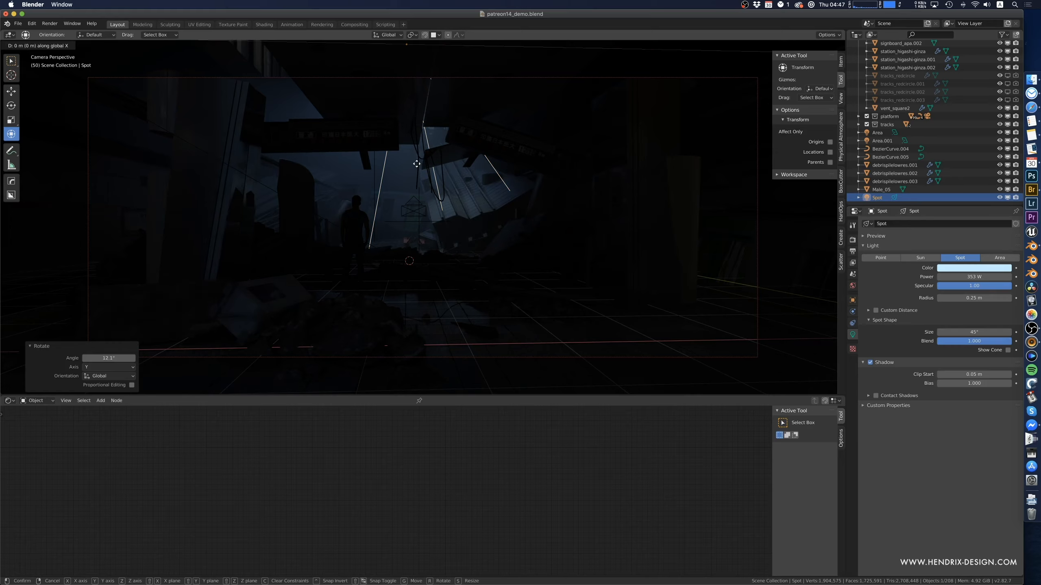
pyautogui.click(377, 163)
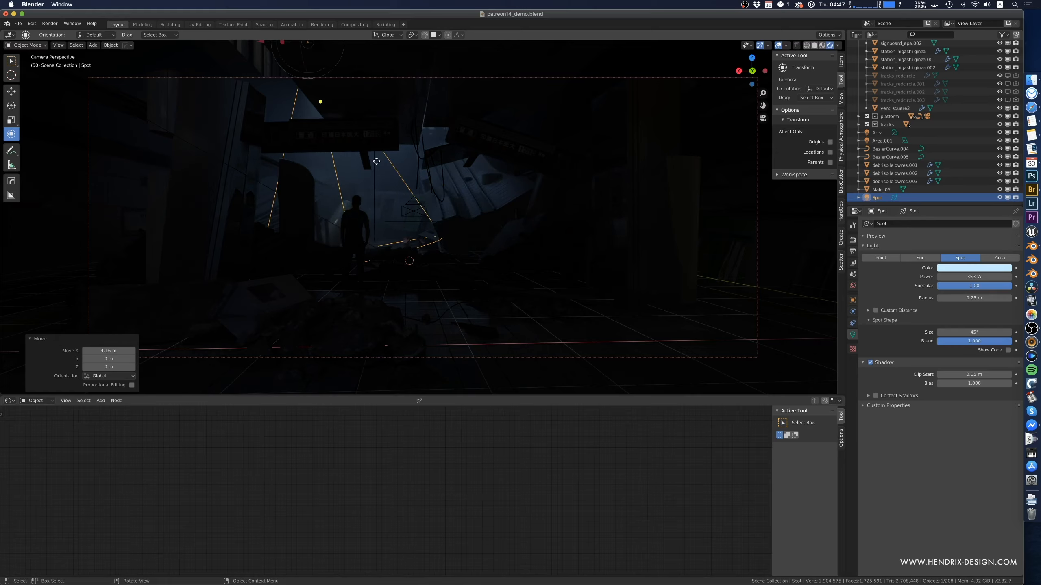
pyautogui.press('g')
pyautogui.press('y')
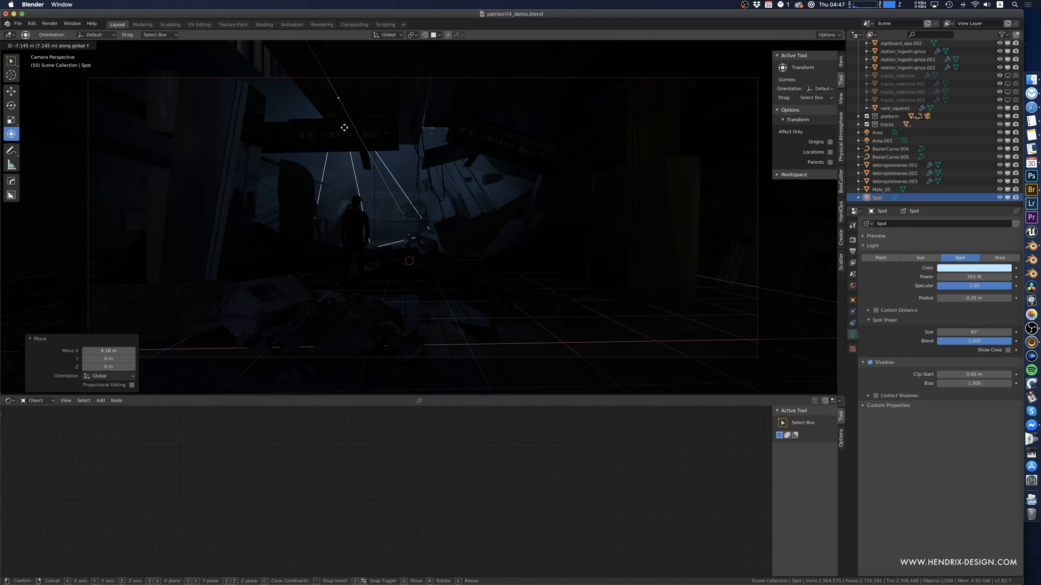
pyautogui.click(345, 130)
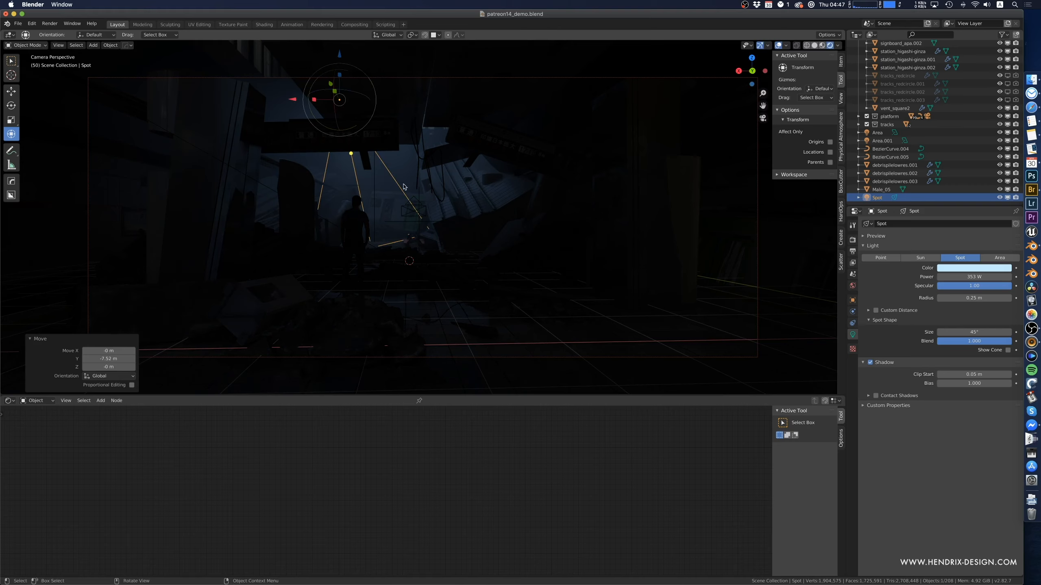
# - Lower the spot light about 0.11 m along Z and shift it about -1.33 m along X
pyautogui.press('g')
pyautogui.press('z')
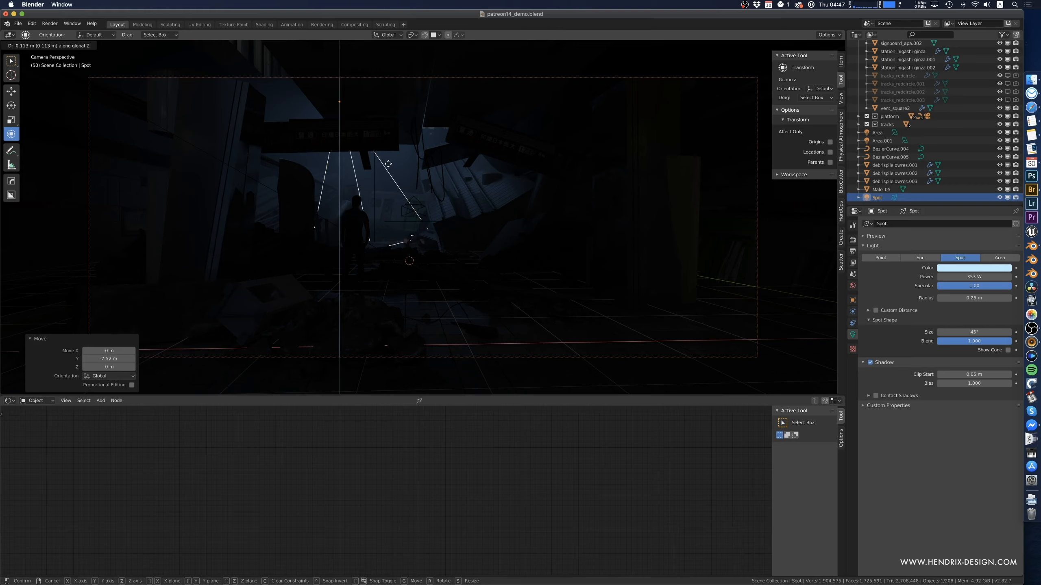
pyautogui.click(388, 166)
pyautogui.press('g')
pyautogui.press('x')
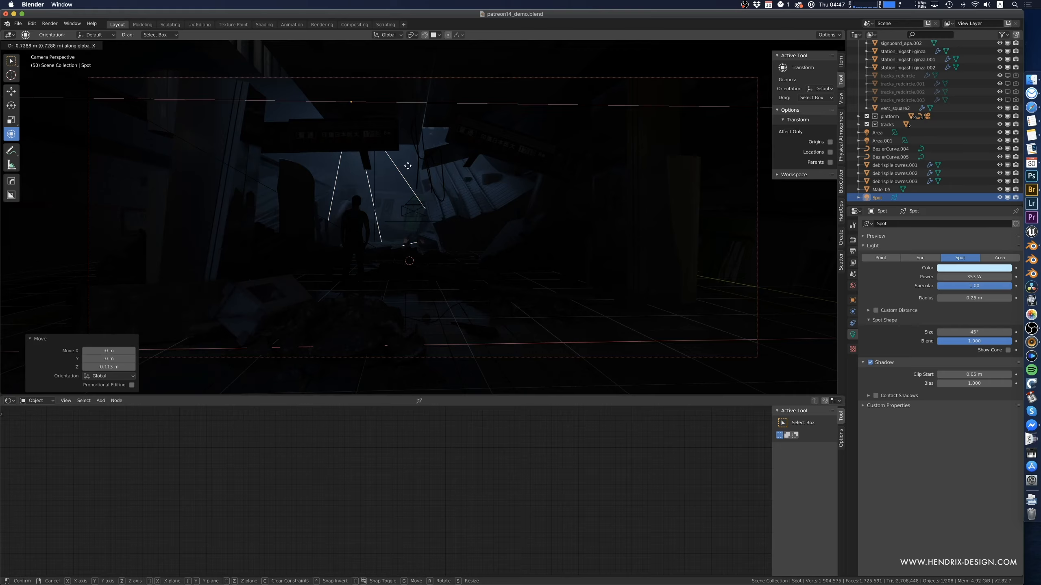
pyautogui.click(410, 169)
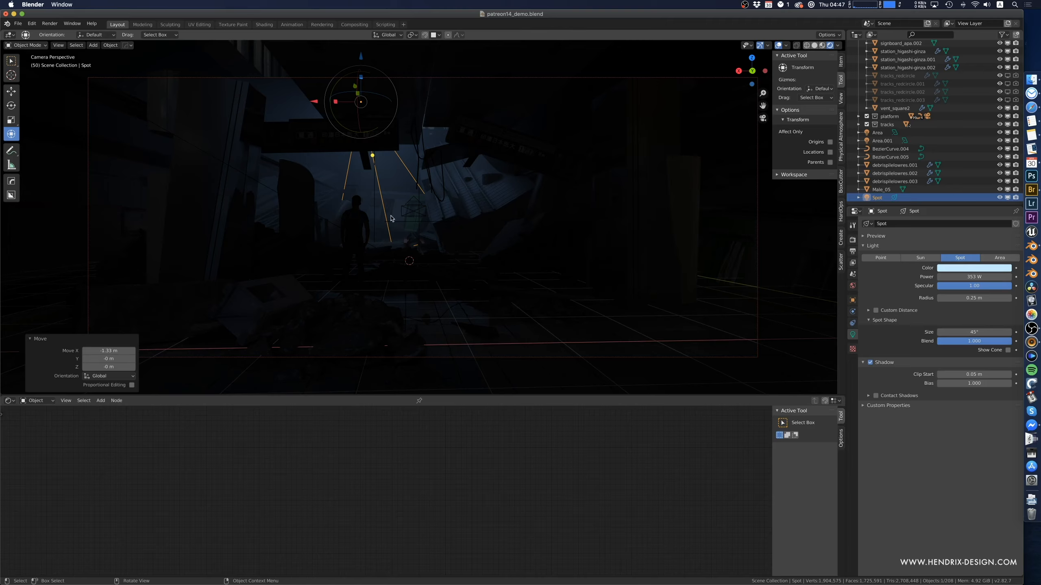
# - Set the spot light's power to 500 W
pyautogui.moveTo(974, 277); pyautogui.dragTo(984, 277)
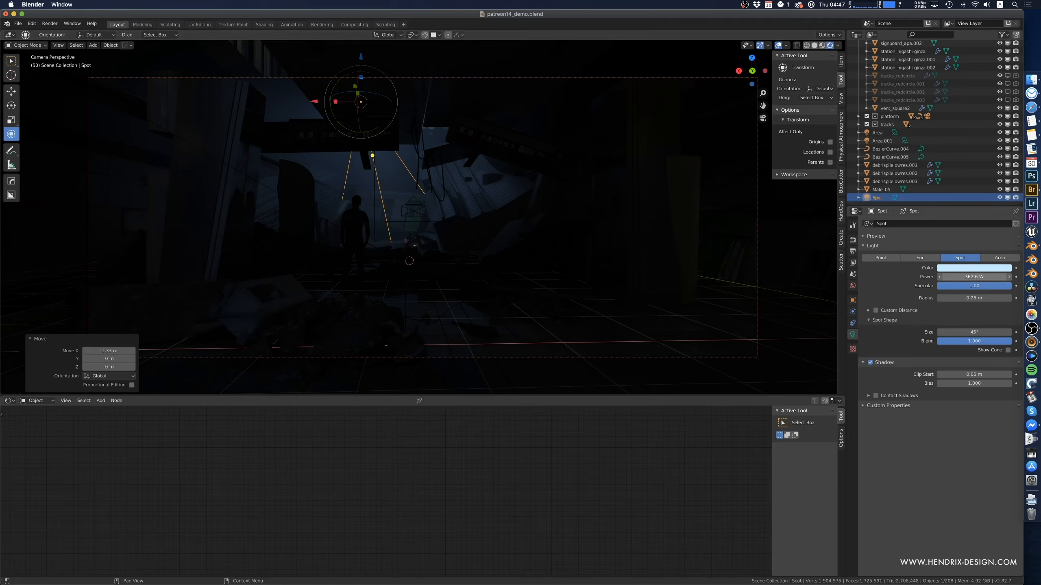
pyautogui.click(958, 277)
pyautogui.press('Return')
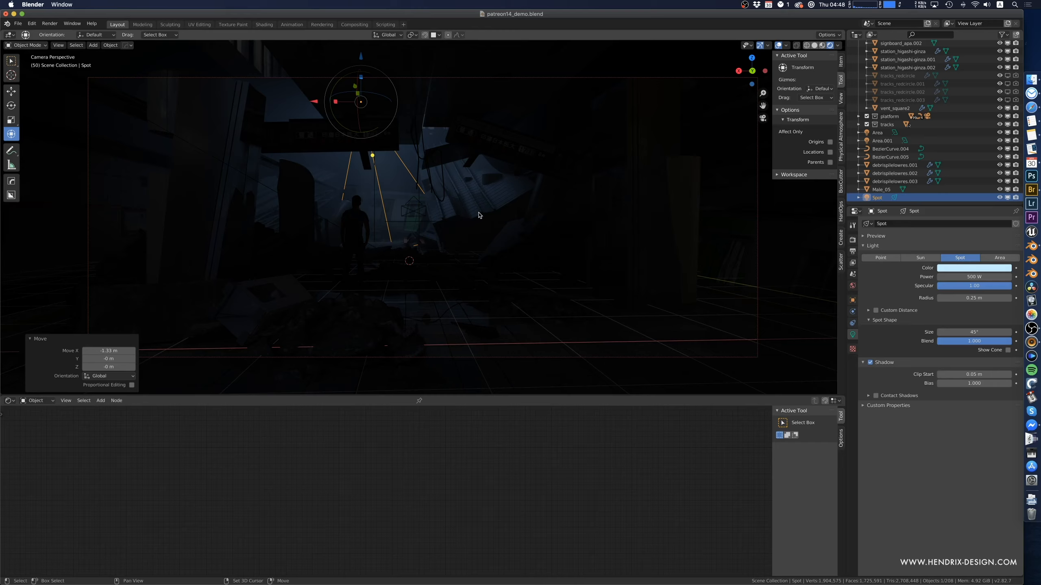
# - Duplicate the spot light about 6.52 m along X and move the copy about 10.6 m along Y
pyautogui.hotkey('shift', 'd')
pyautogui.press('x')
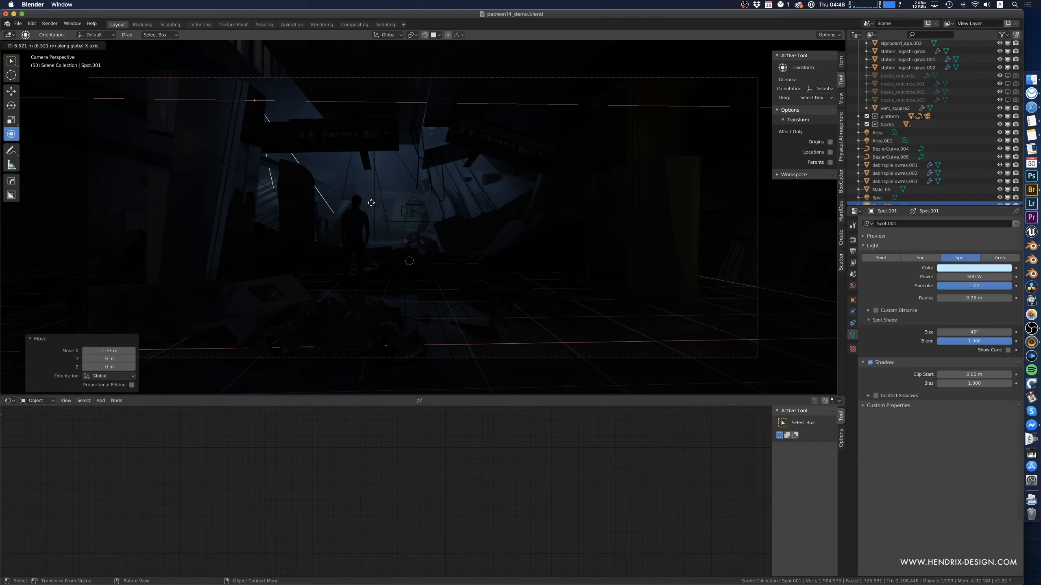
pyautogui.click(366, 202)
pyautogui.press('g')
pyautogui.press('y')
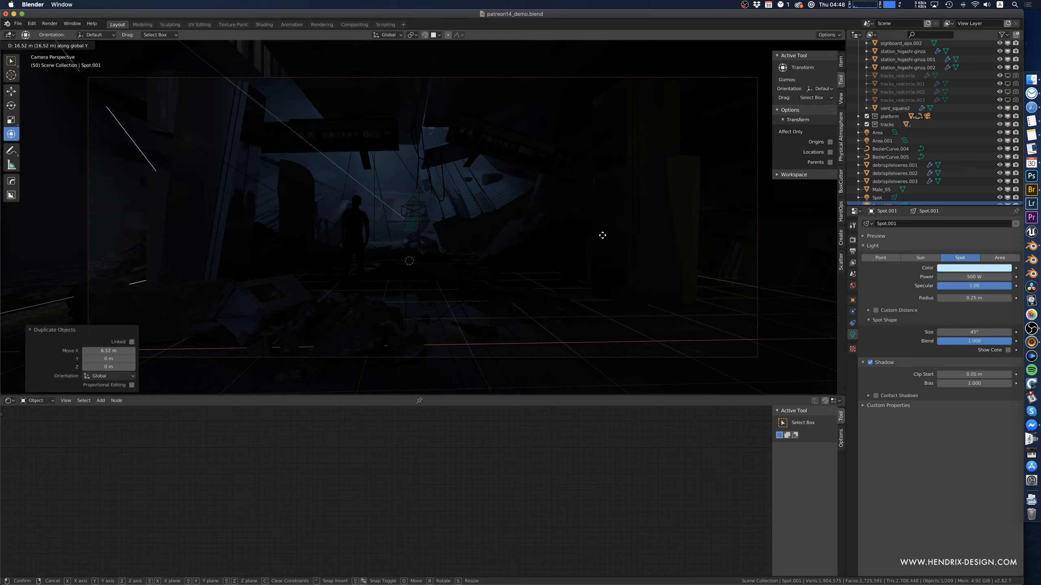
pyautogui.click(556, 229)
# - Lower the duplicated spot light about 5.52 m along Z and rotate it about 47.3° around Y
pyautogui.press('g')
pyautogui.press('z')
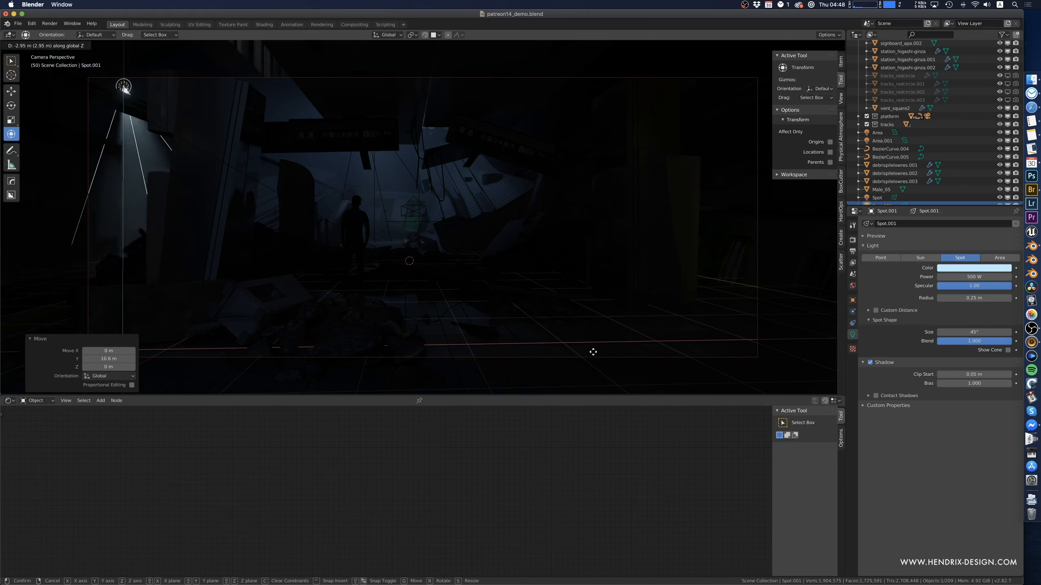
pyautogui.click(607, 380)
pyautogui.press('y')
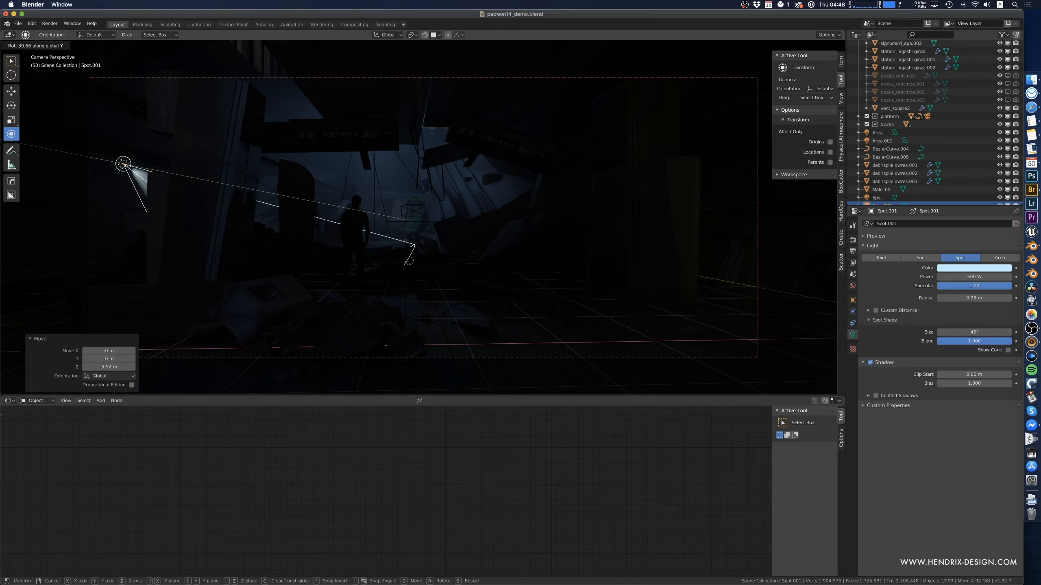
pyautogui.click(562, 83)
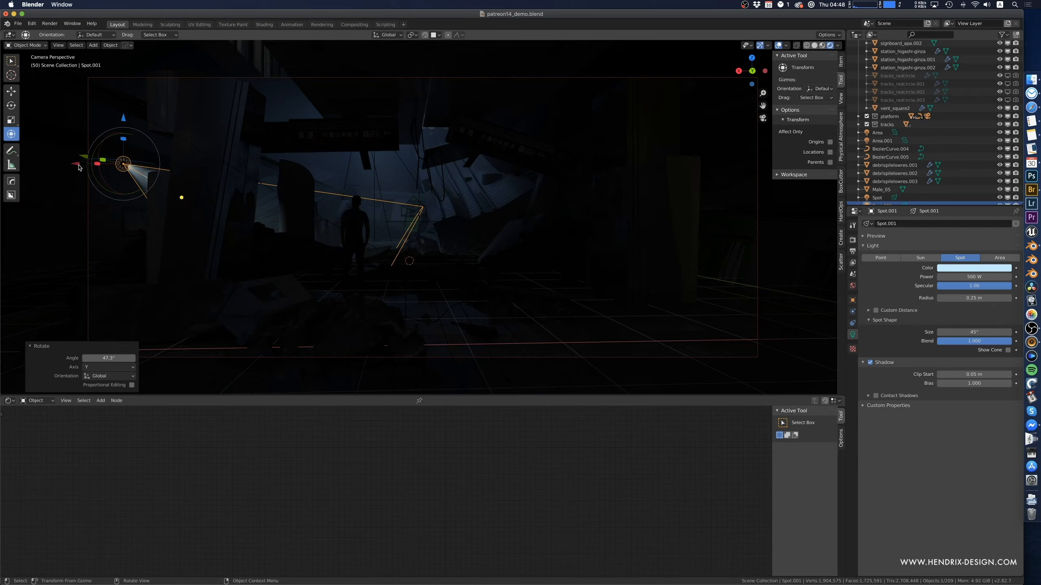
# - Move the duplicated spot light about -2.7 m along X and narrow its spot size to 20°
pyautogui.moveTo(80, 167); pyautogui.dragTo(167, 185)
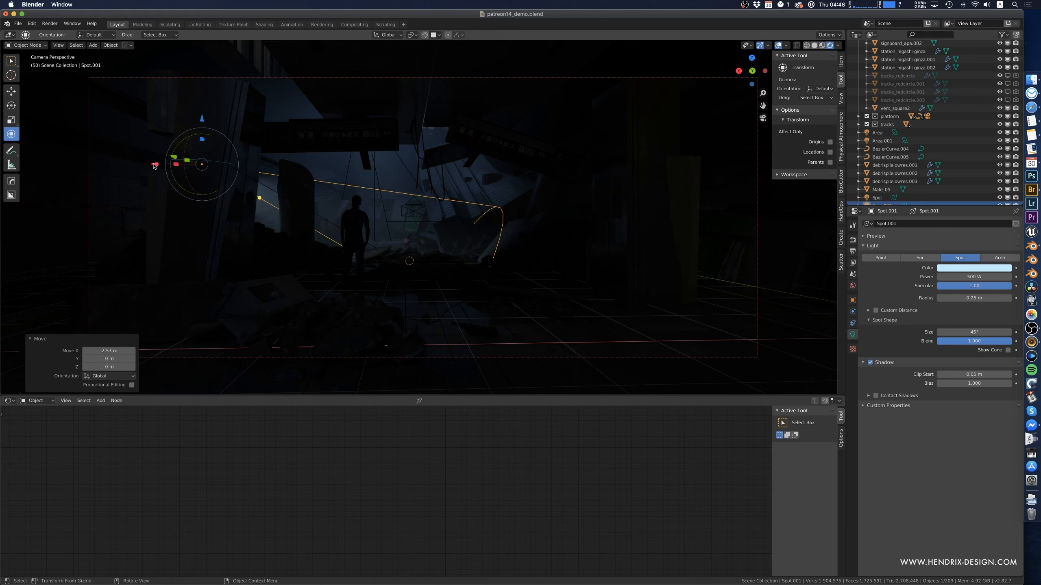
pyautogui.moveTo(156, 165)
pyautogui.mouseDown()
pyautogui.moveTo(24, 164)
pyautogui.moveTo(822, 162)
pyautogui.moveTo(139, 170)
pyautogui.moveTo(150, 175)
pyautogui.mouseUp()
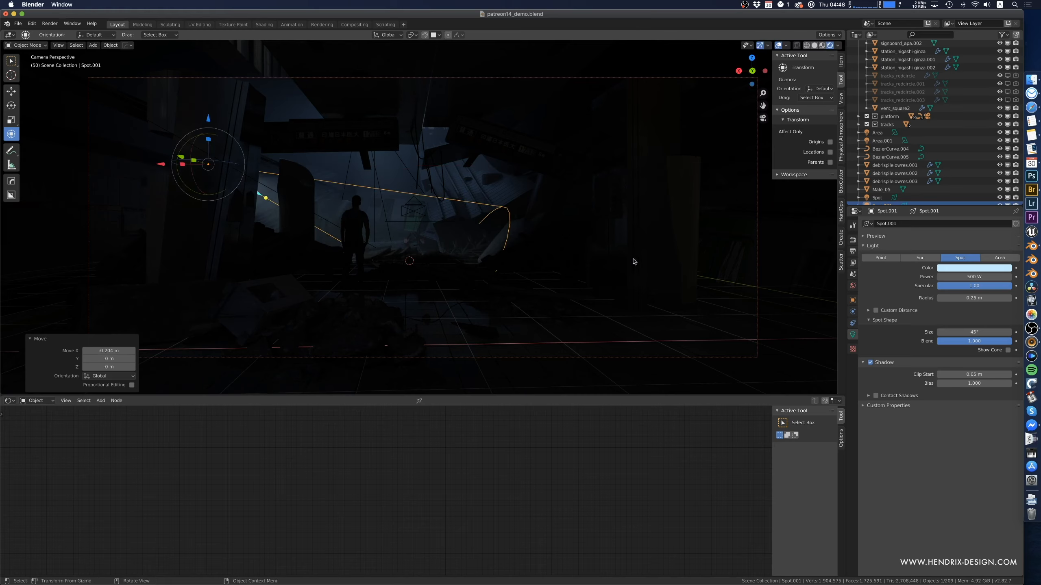
pyautogui.moveTo(975, 332); pyautogui.dragTo(714, 270)
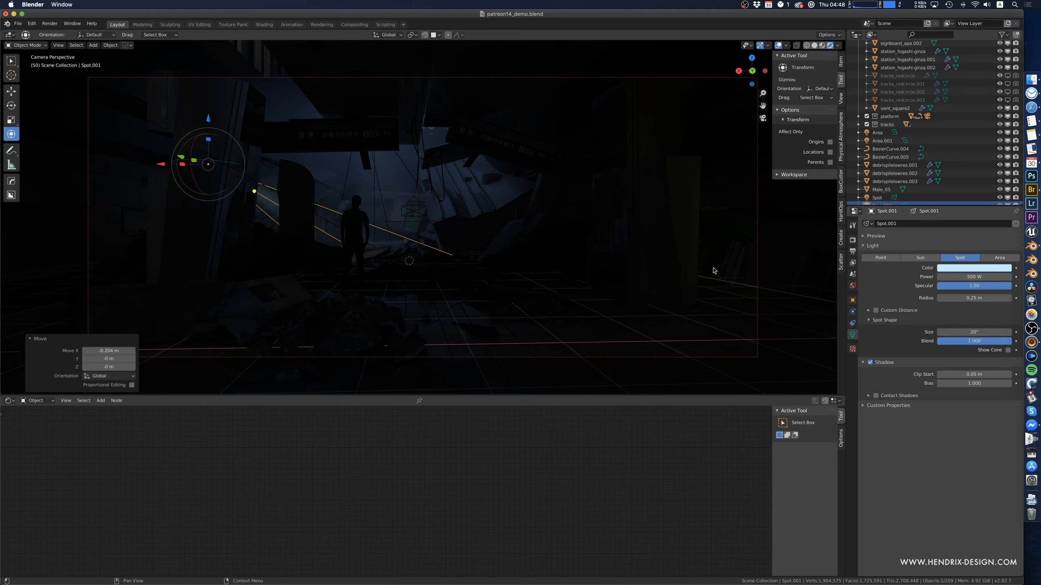
# - Rotate the narrowed spot light about 10.1° around Y
pyautogui.press('r')
pyautogui.press('y')
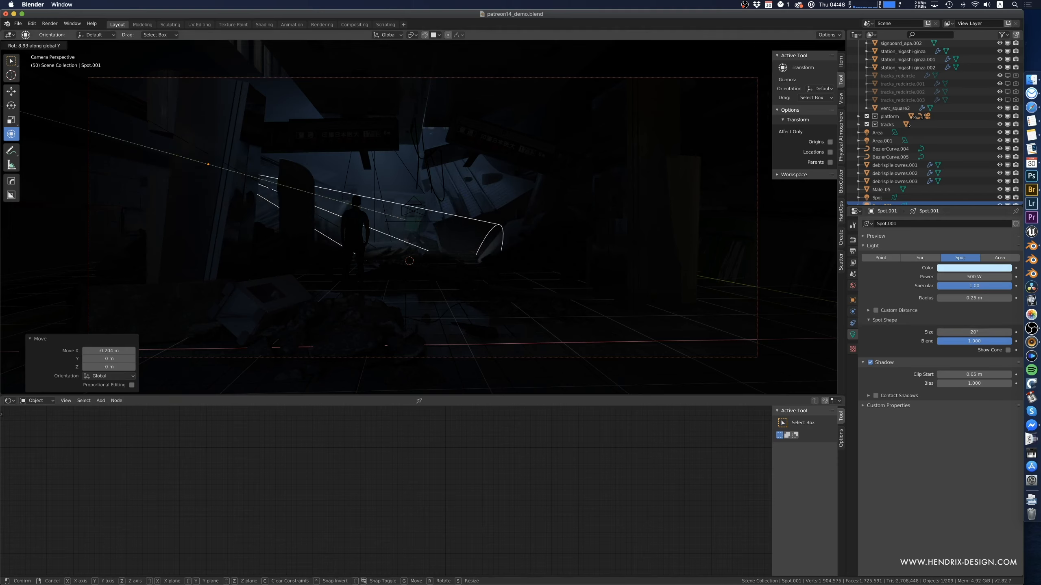
pyautogui.click(630, 248)
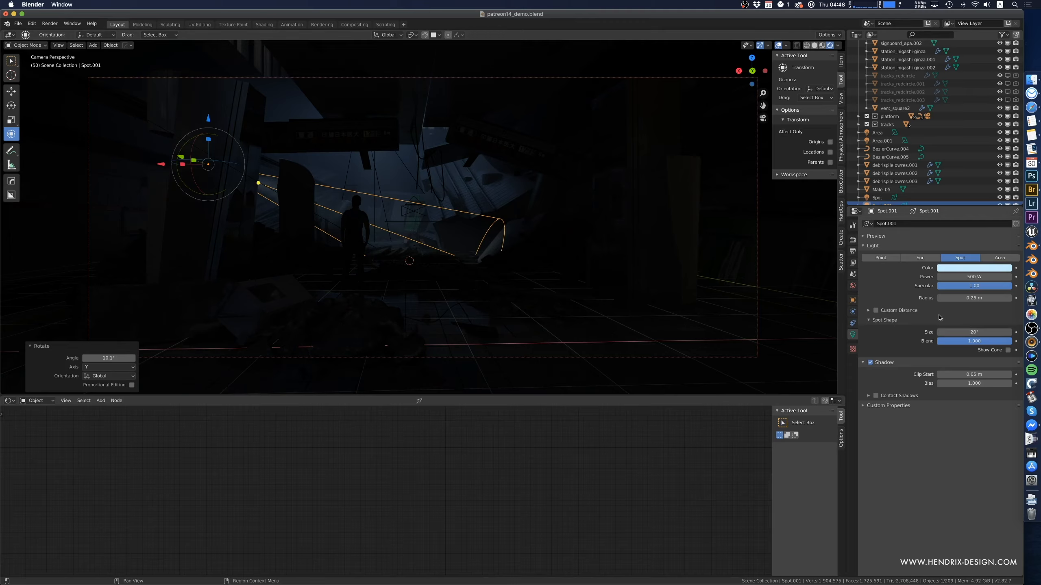
# - Raise the narrowed spot light about 2.85 m along Z and rotate it about -16.9° around Y
pyautogui.click(595, 299)
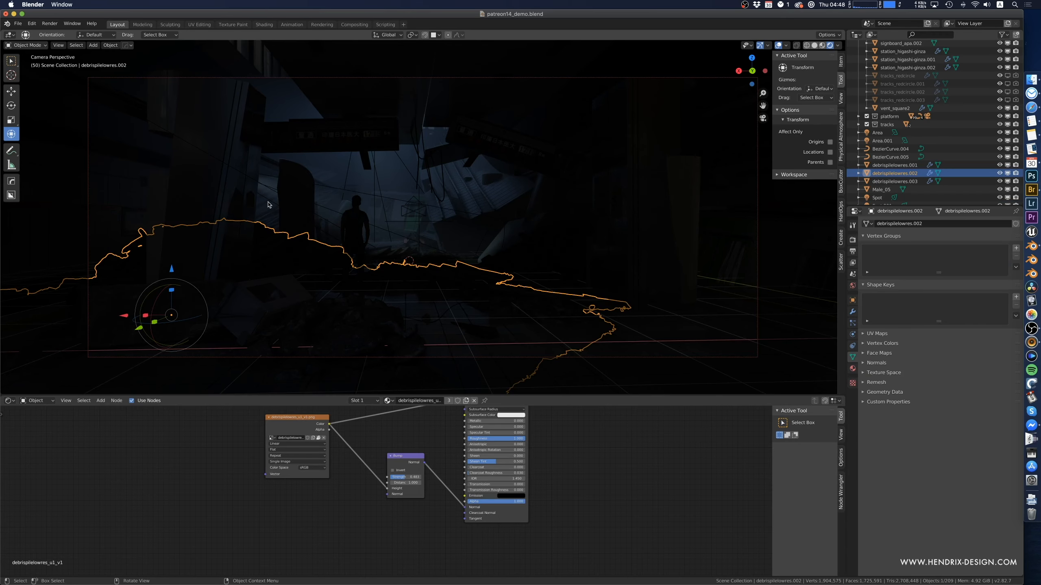
pyautogui.click(279, 206)
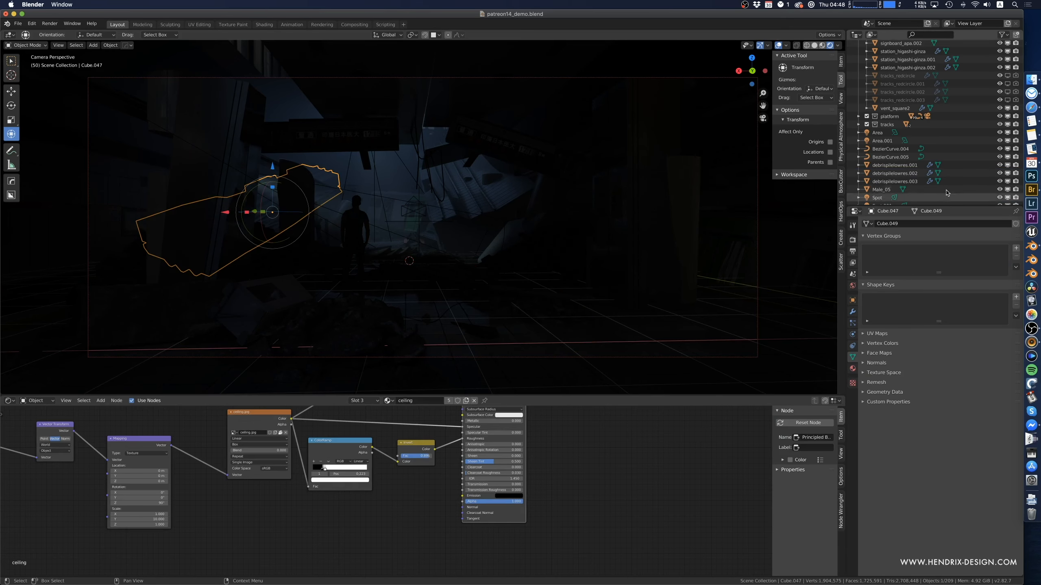
pyautogui.scroll(-1, 930, 202)
pyautogui.click(246, 151)
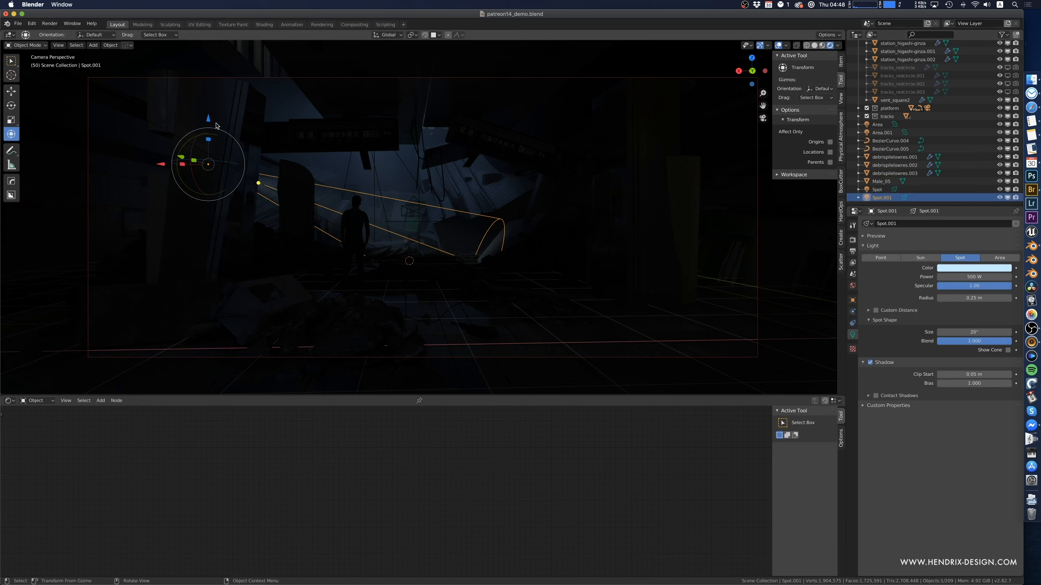
pyautogui.moveTo(208, 120); pyautogui.dragTo(296, 409)
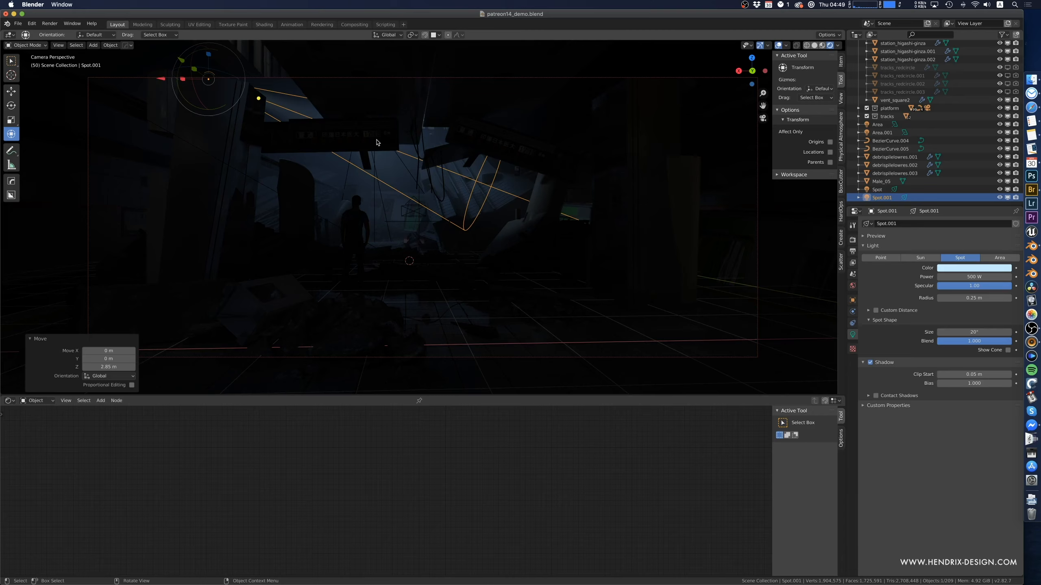
pyautogui.press('r')
pyautogui.press('y')
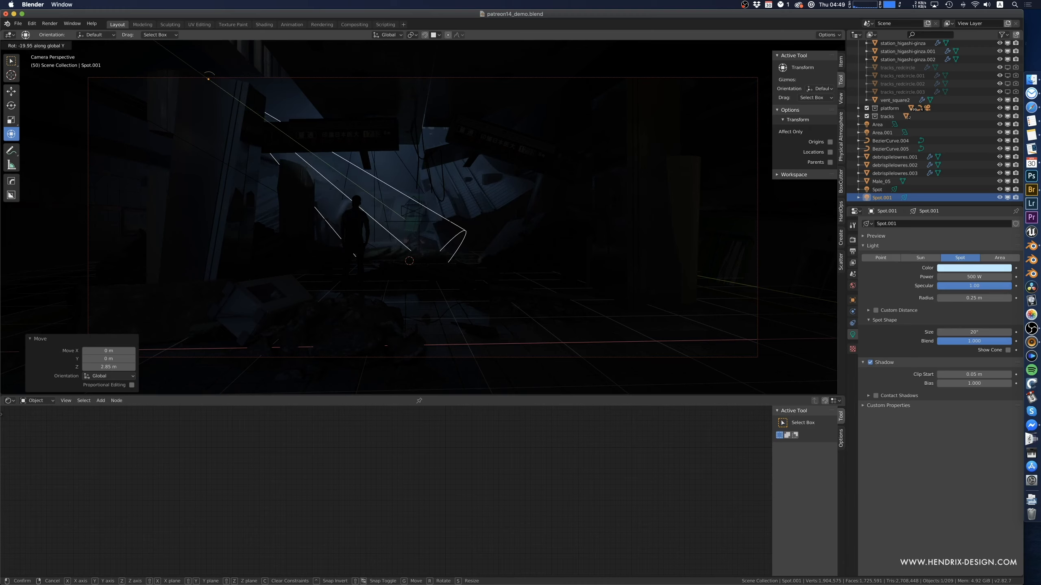
pyautogui.click(367, 246)
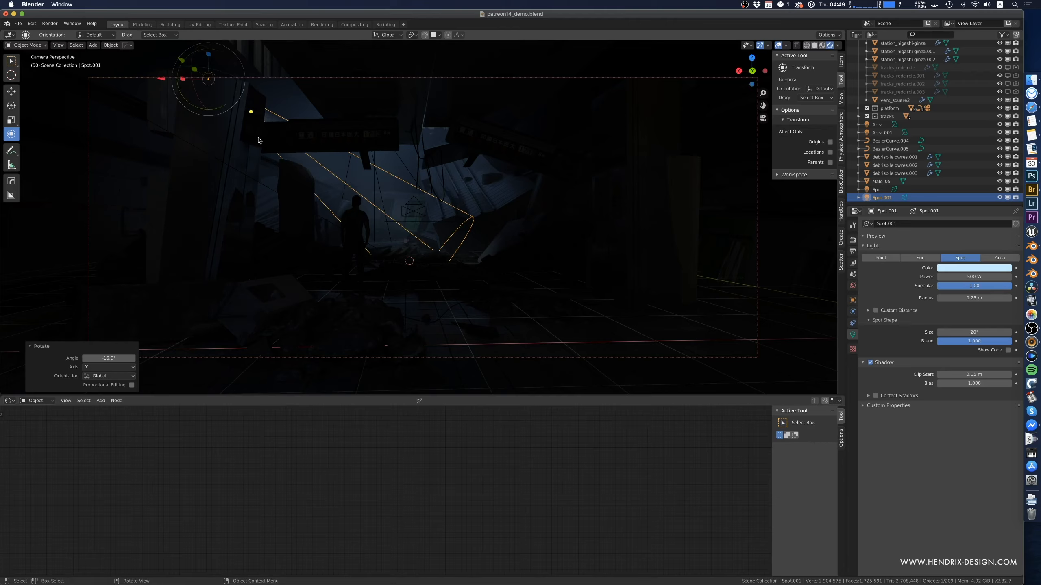
# - Lower the narrowed spot light about 0.79 m along Z and move it about 5.45 m along Y
pyautogui.press('g')
pyautogui.press('z')
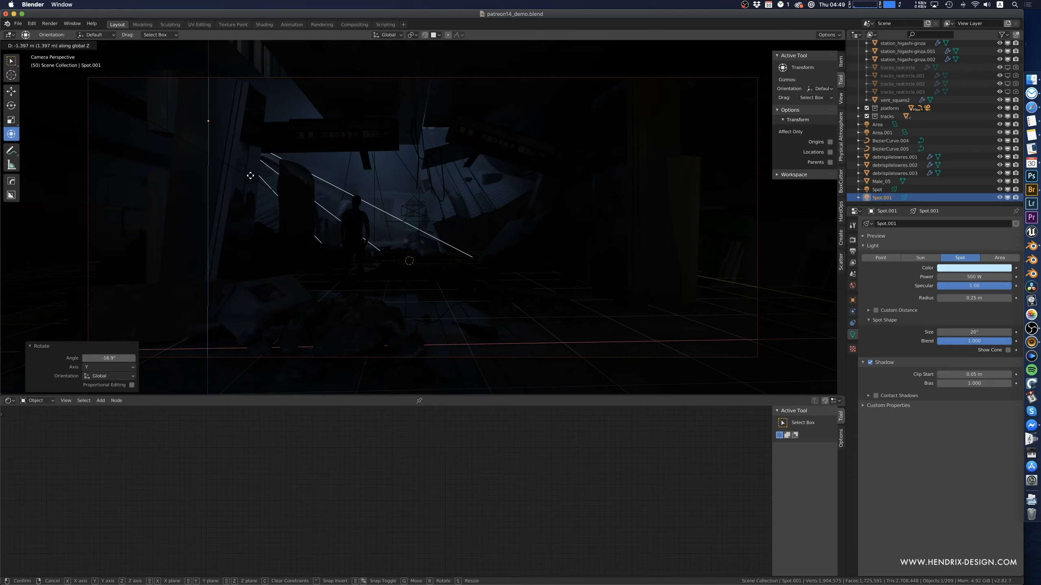
pyautogui.click(257, 163)
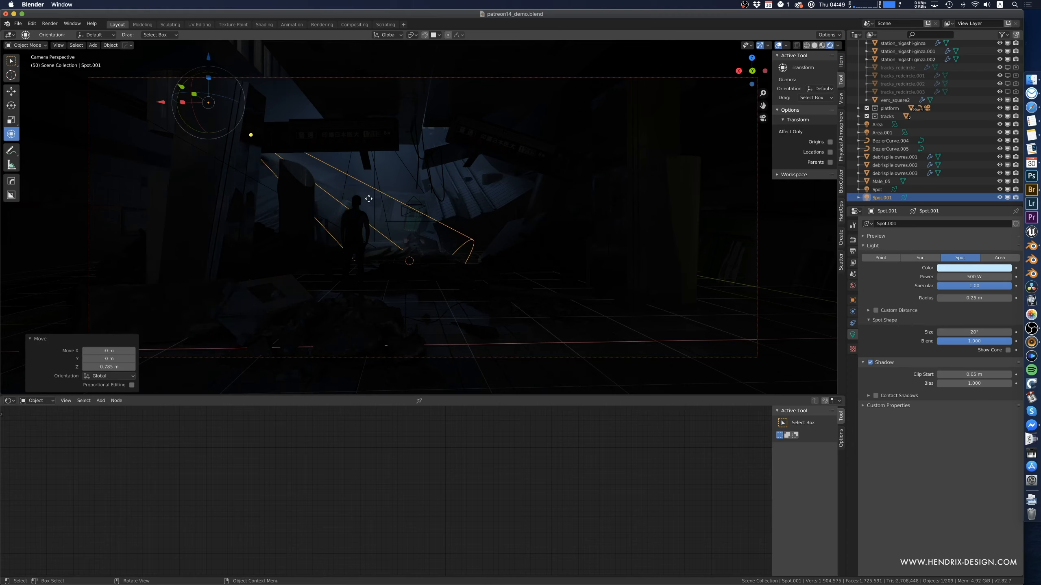
pyautogui.press('g')
pyautogui.press('y')
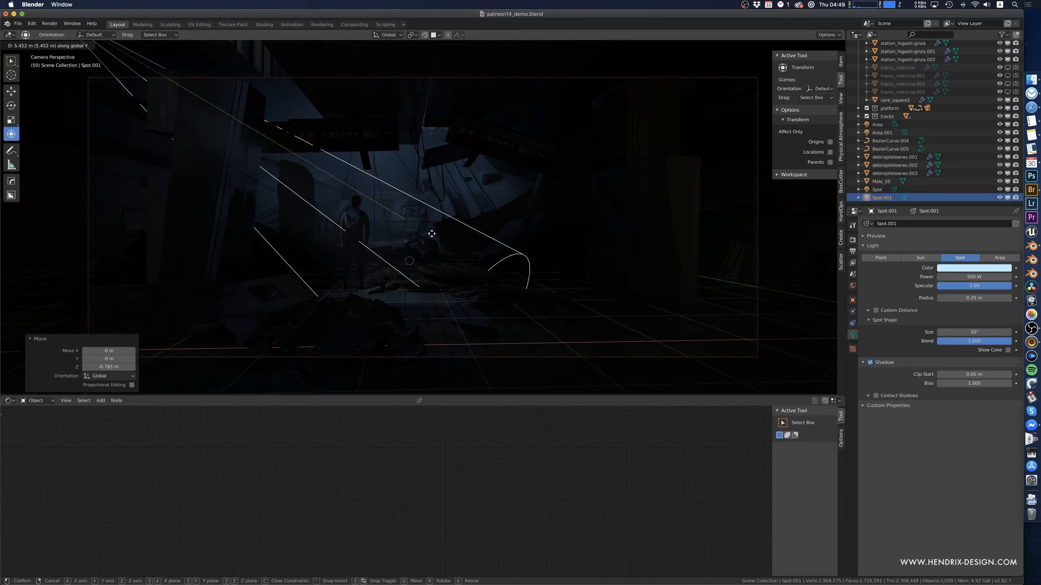
pyautogui.click(431, 234)
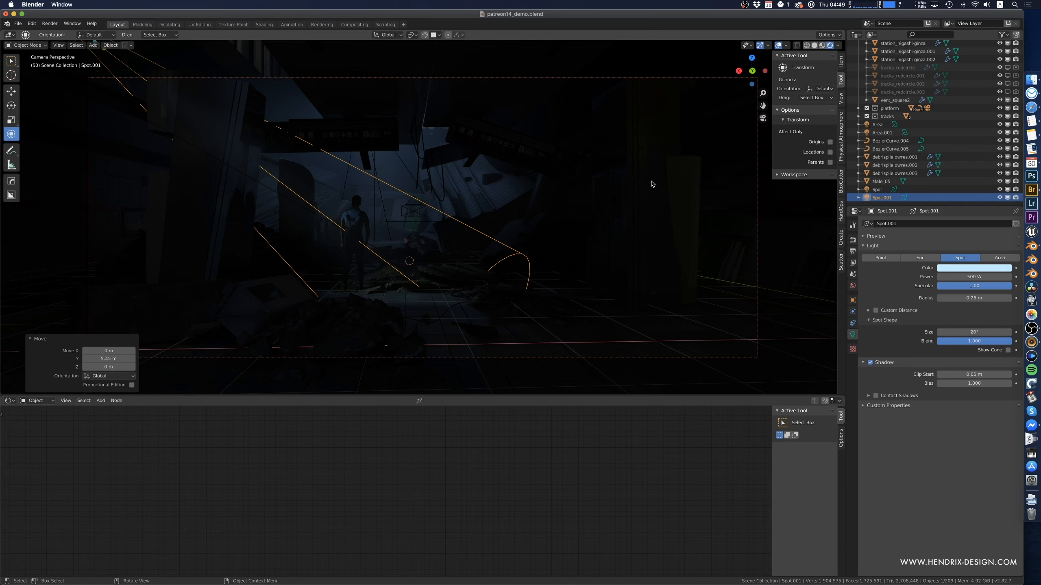
pyautogui.click(581, 212)
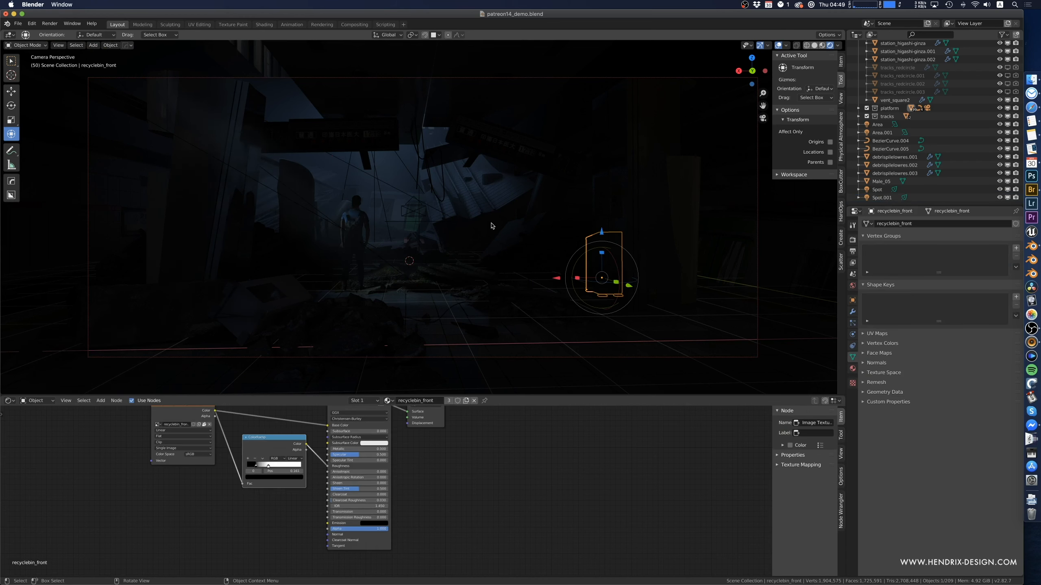
pyautogui.click(263, 186)
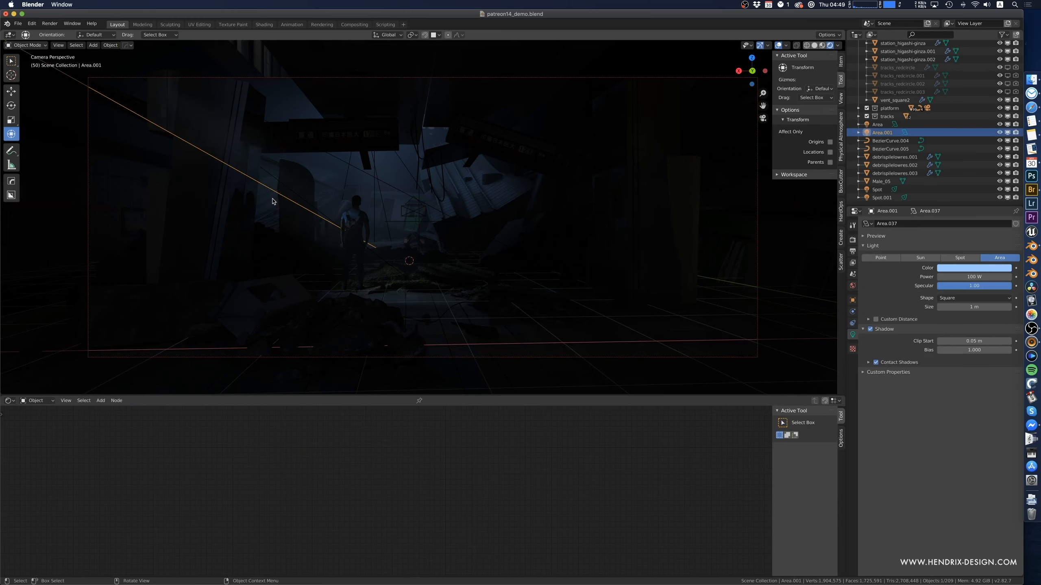
pyautogui.hotkey('shift', 'd')
pyautogui.press('x')
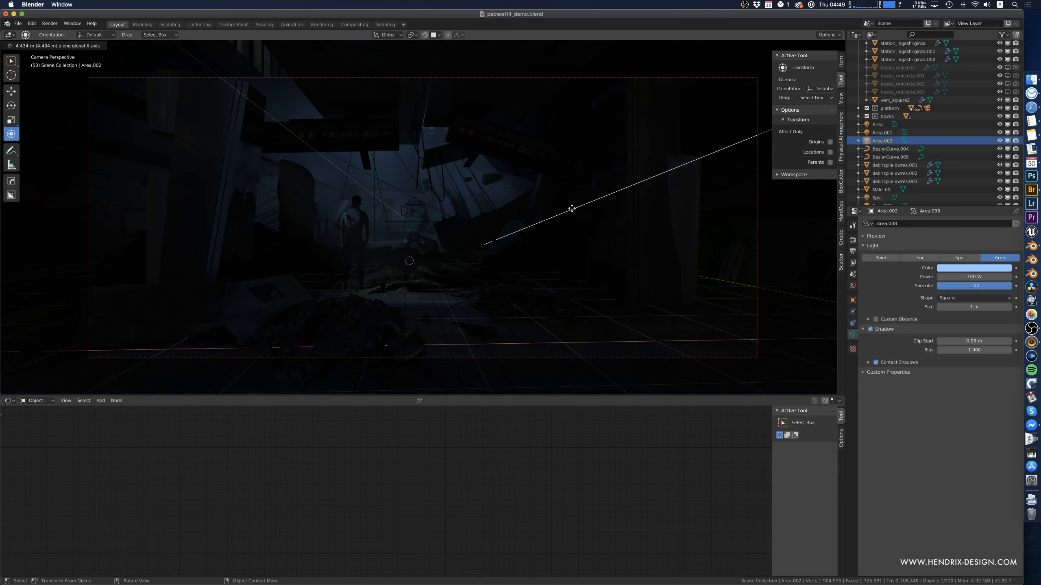
pyautogui.click(487, 207)
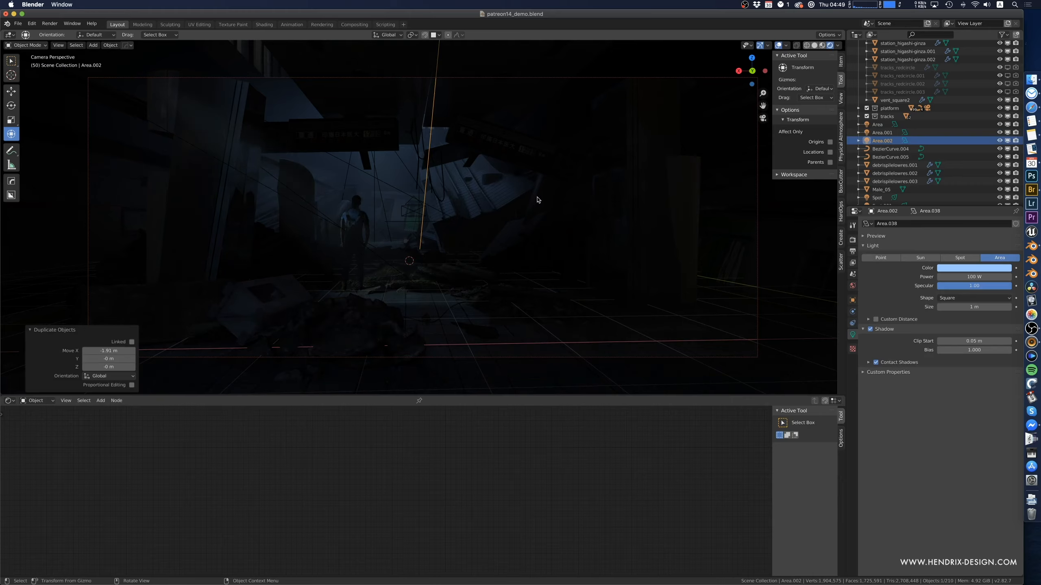
pyautogui.press('x')
pyautogui.click(504, 206)
# - Delete the duplicated area light and duplicate spot light Spot.001, moving the copy about -6.02 m along X
pyautogui.click(885, 197)
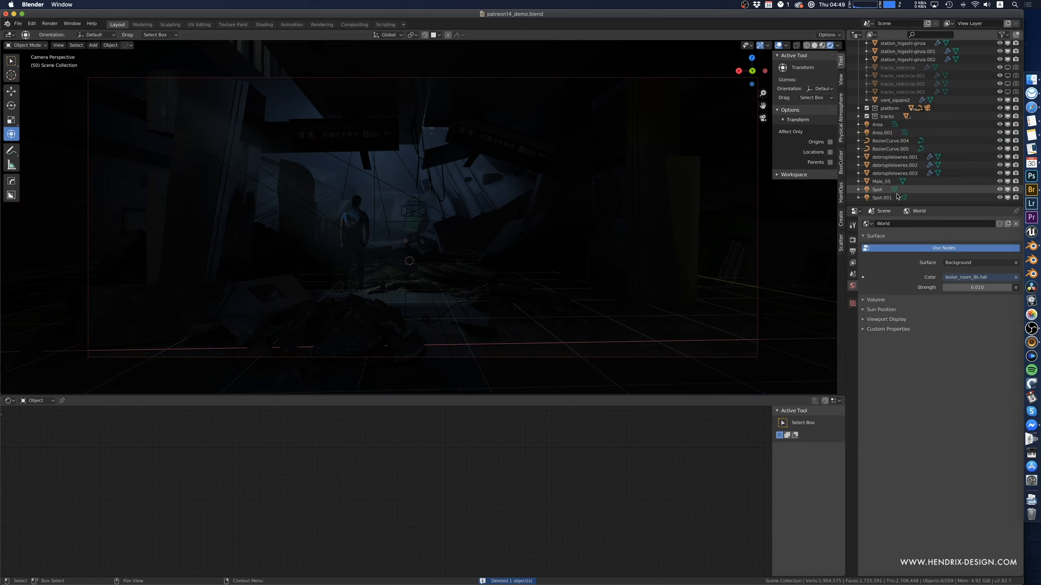
pyautogui.hotkey('shift', 'd')
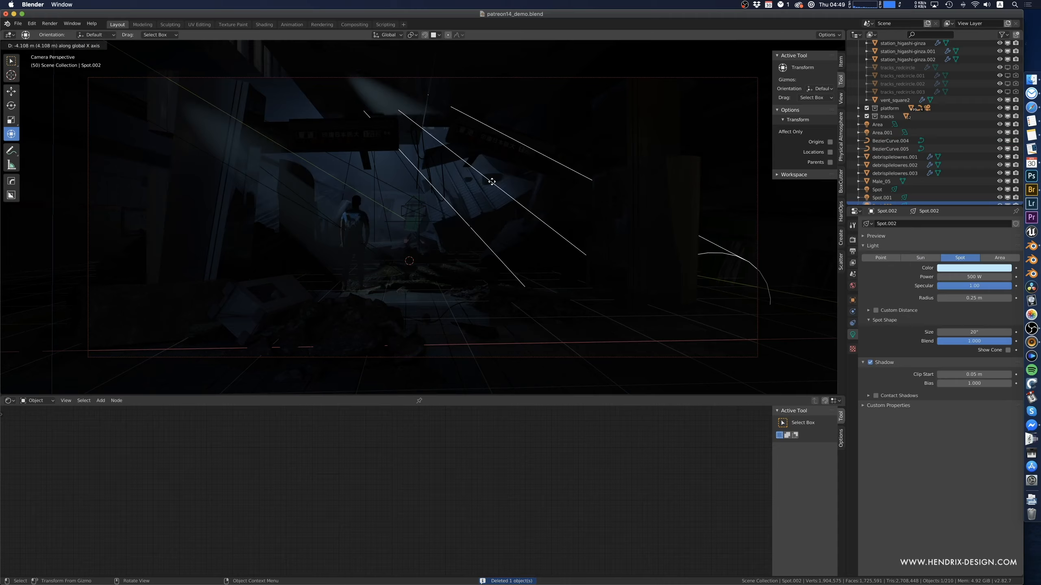
pyautogui.press('x')
pyautogui.click(573, 185)
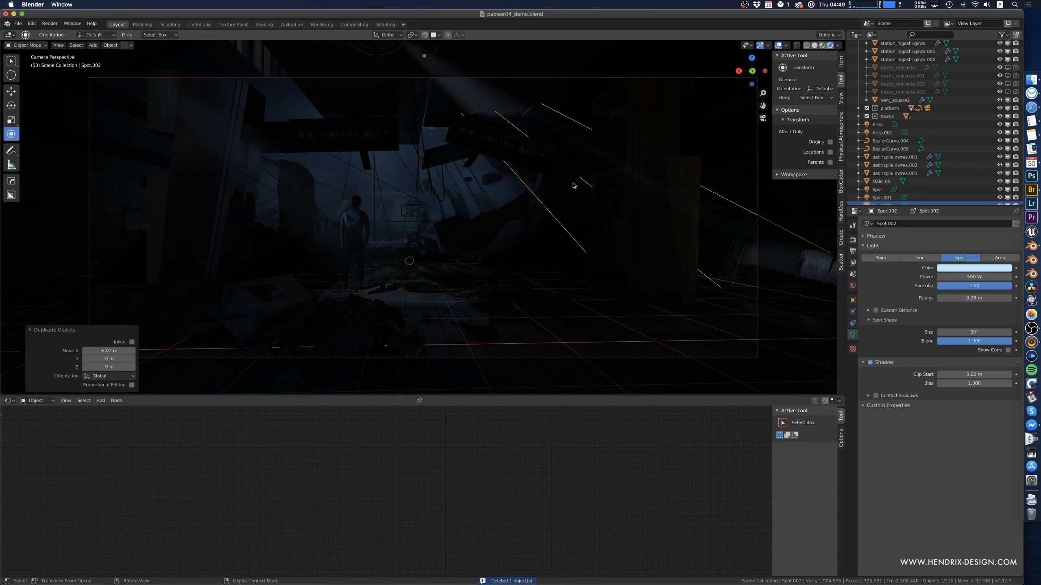
# - Rotate the new spot light copy about -91.7° around Y and lower it about 3.12 m along Z
pyautogui.press('r')
pyautogui.press('y')
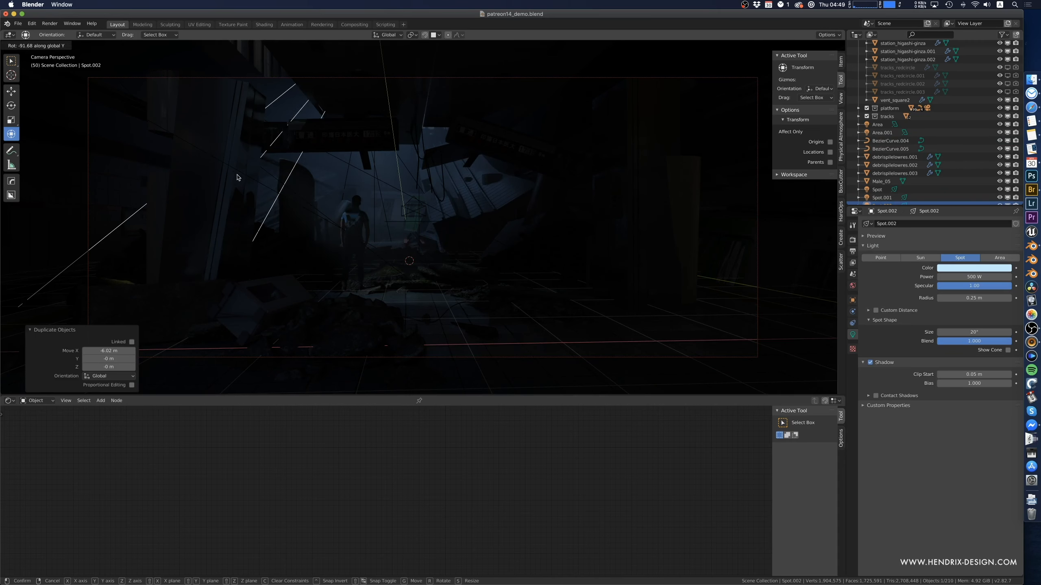
pyautogui.click(334, 48)
pyautogui.press('g')
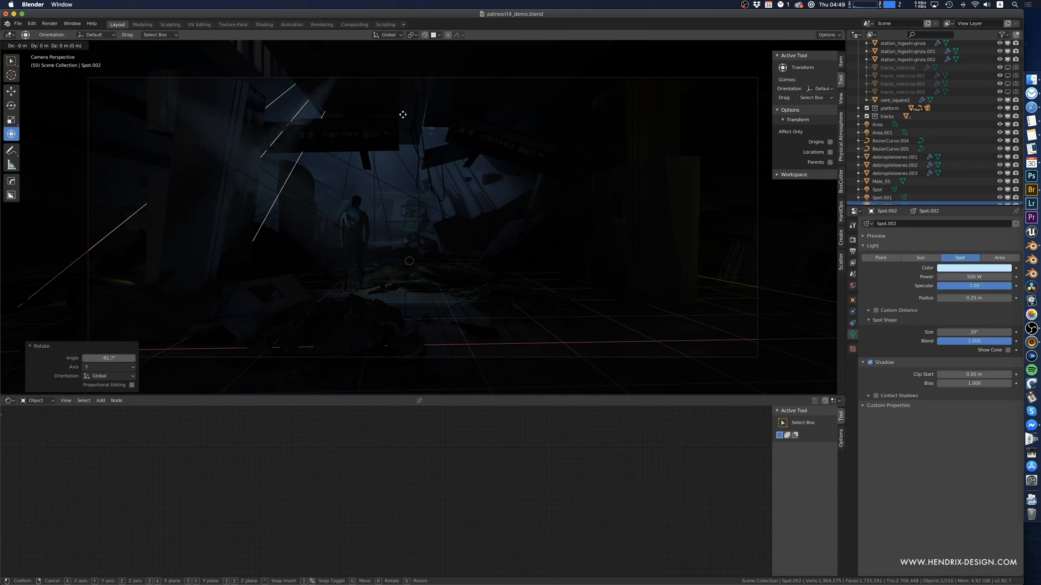
pyautogui.press('z')
pyautogui.click(426, 278)
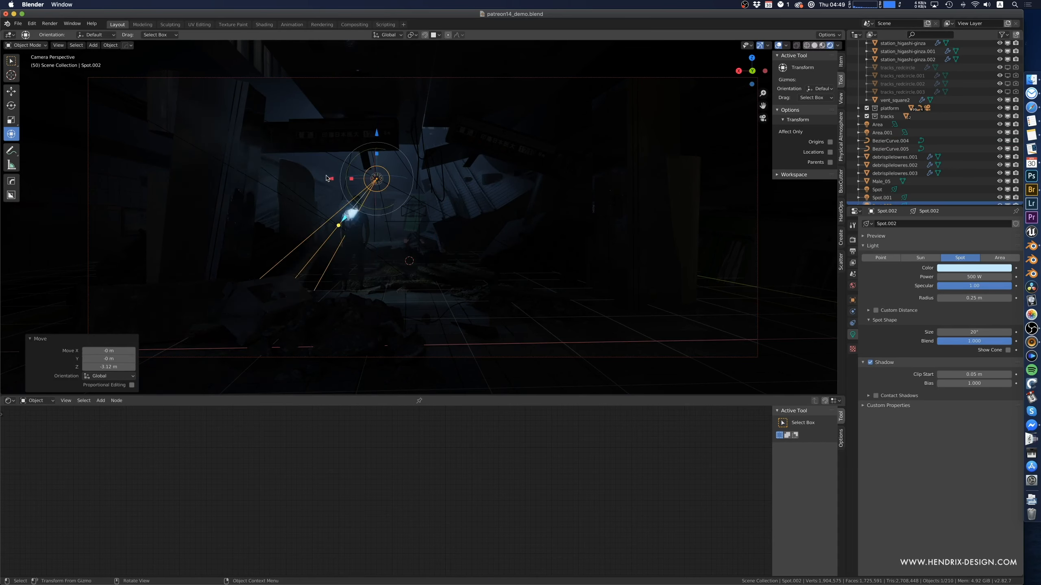
# - Move the new spot light about -6.16 m along X and rotate it about -43° around Y
pyautogui.press('g')
pyautogui.press('x')
pyautogui.click(696, 193)
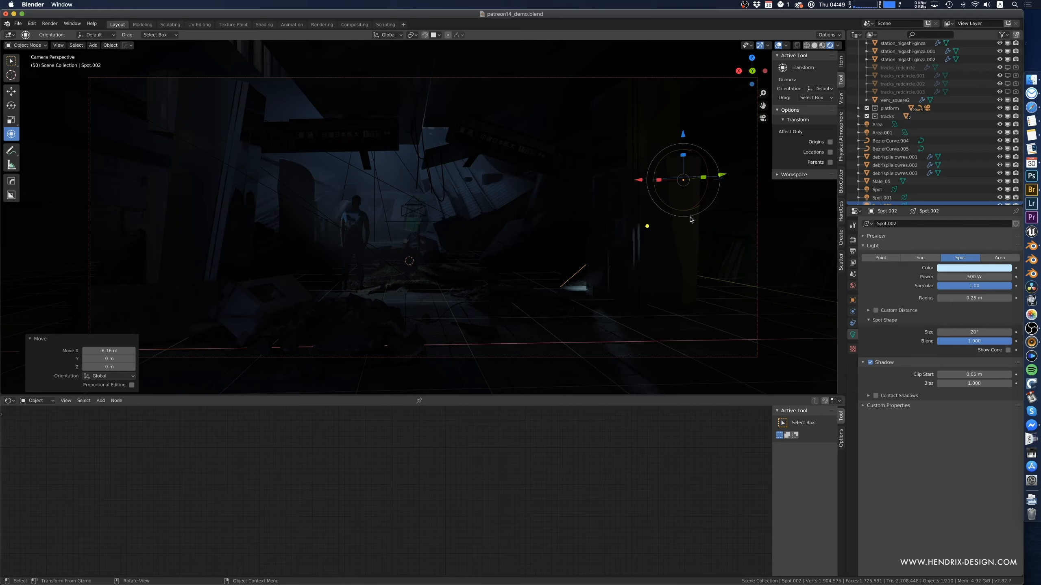
pyautogui.press('r')
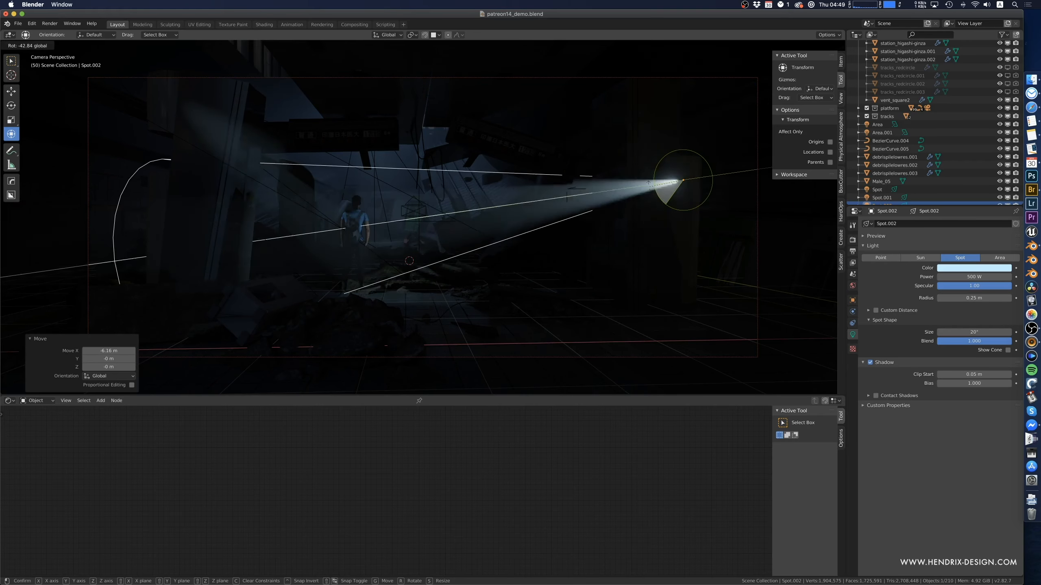
pyautogui.click(713, 199)
# - Move the new spot light about -3.14 m along Y and about -4.21 m along X
pyautogui.press('g')
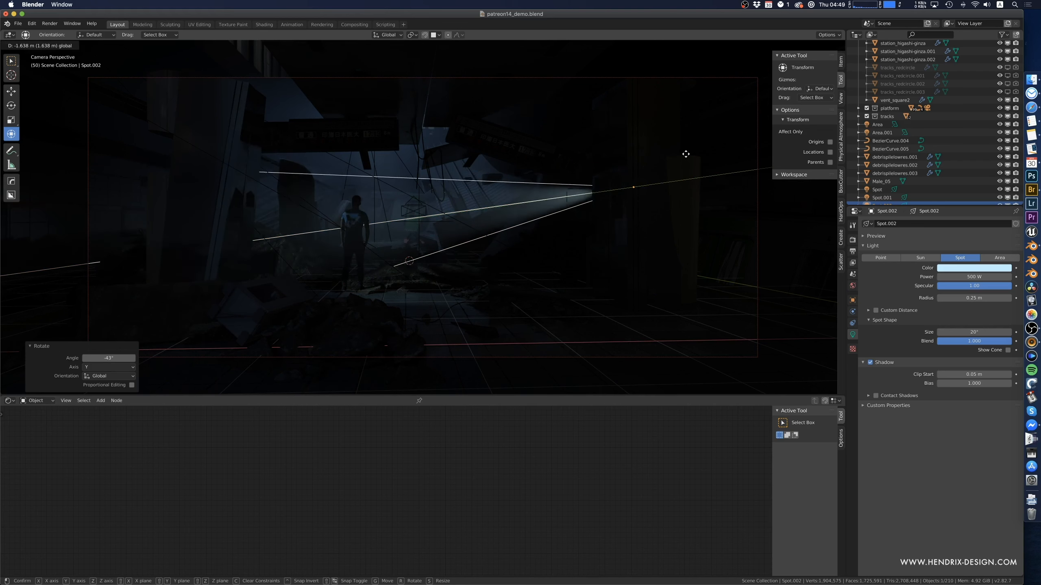
pyautogui.click(678, 174)
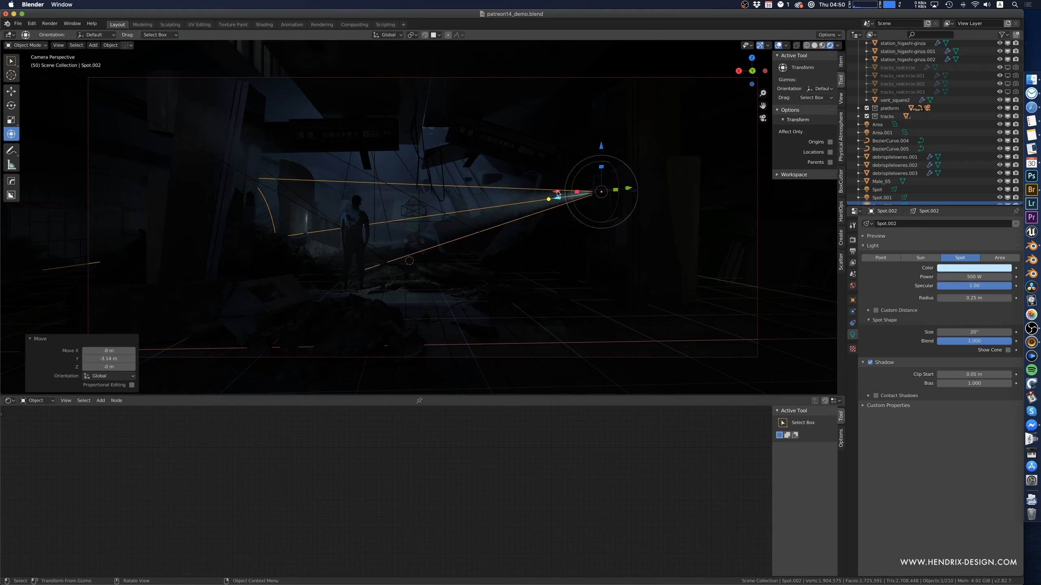
pyautogui.press('g')
pyautogui.press('x')
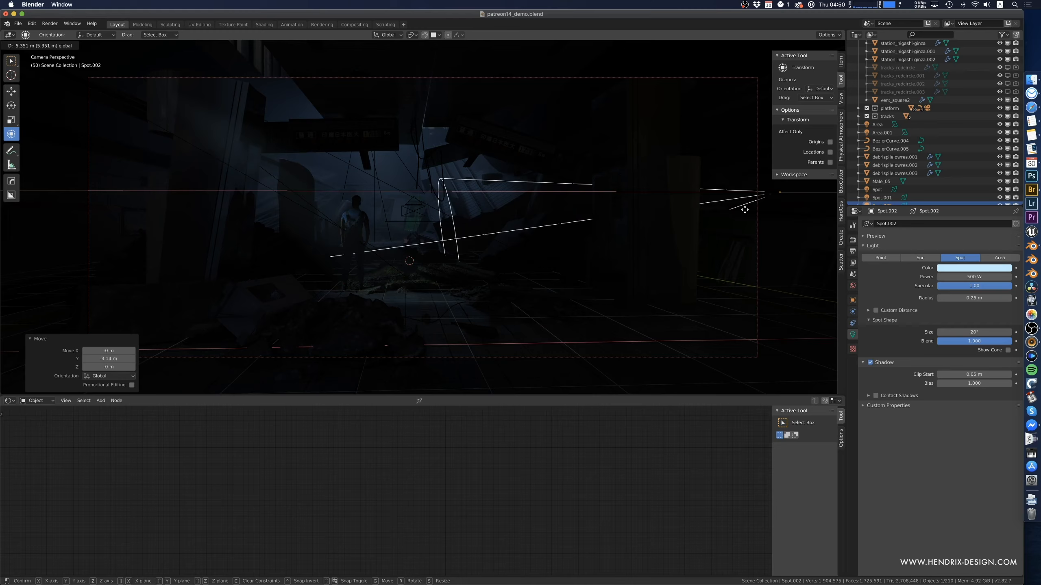
pyautogui.click(709, 212)
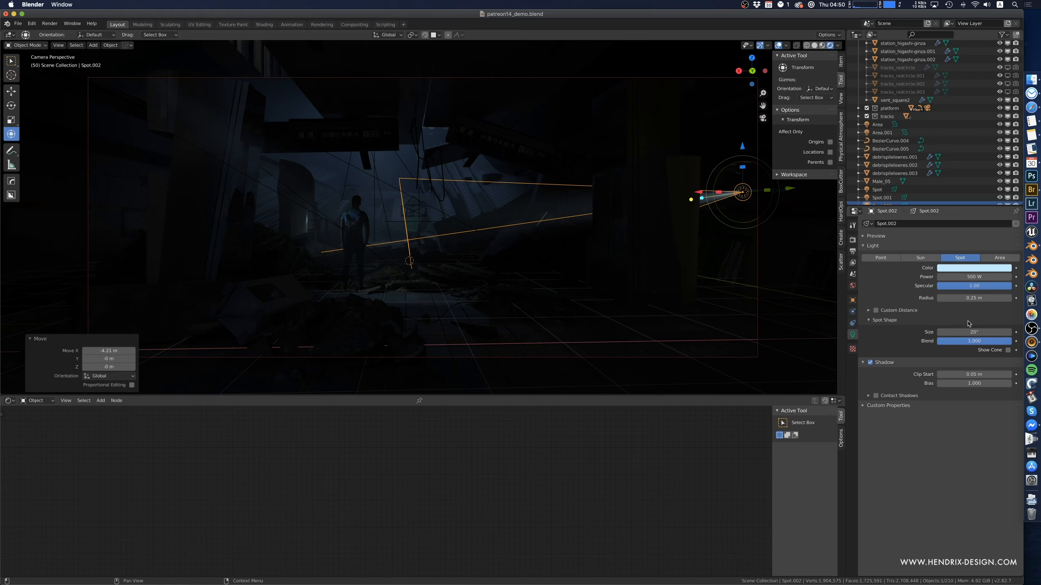
# - Widen the new spot light's spot size to 71.8° and rotate the light about 44° around Y
pyautogui.moveTo(966, 332); pyautogui.dragTo(1012, 332)
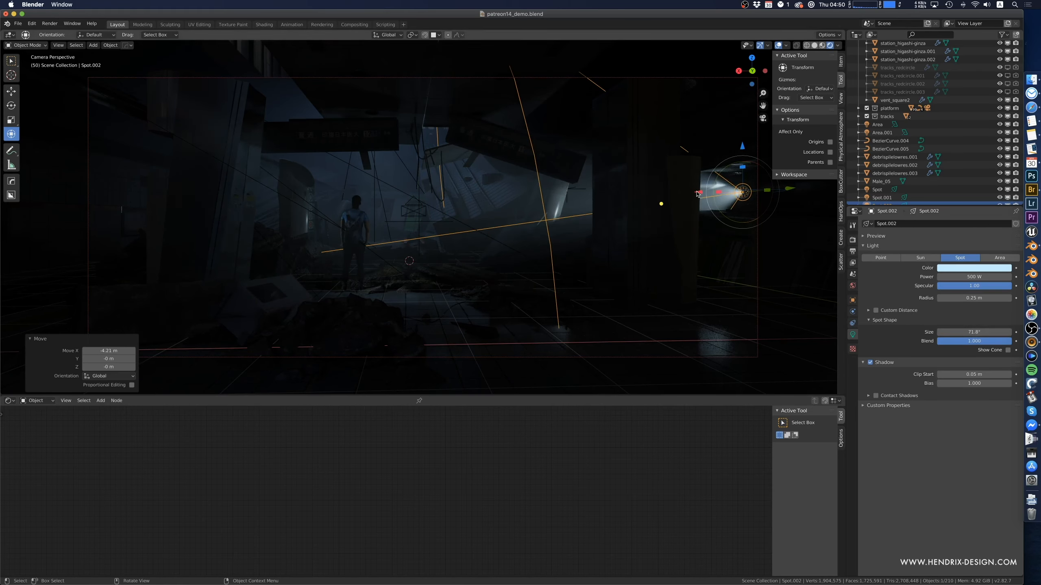
pyautogui.moveTo(736, 225)
pyautogui.mouseDown()
pyautogui.moveTo(722, 199)
pyautogui.moveTo(629, 188)
pyautogui.moveTo(660, 191)
pyautogui.moveTo(718, 158)
pyautogui.mouseUp()
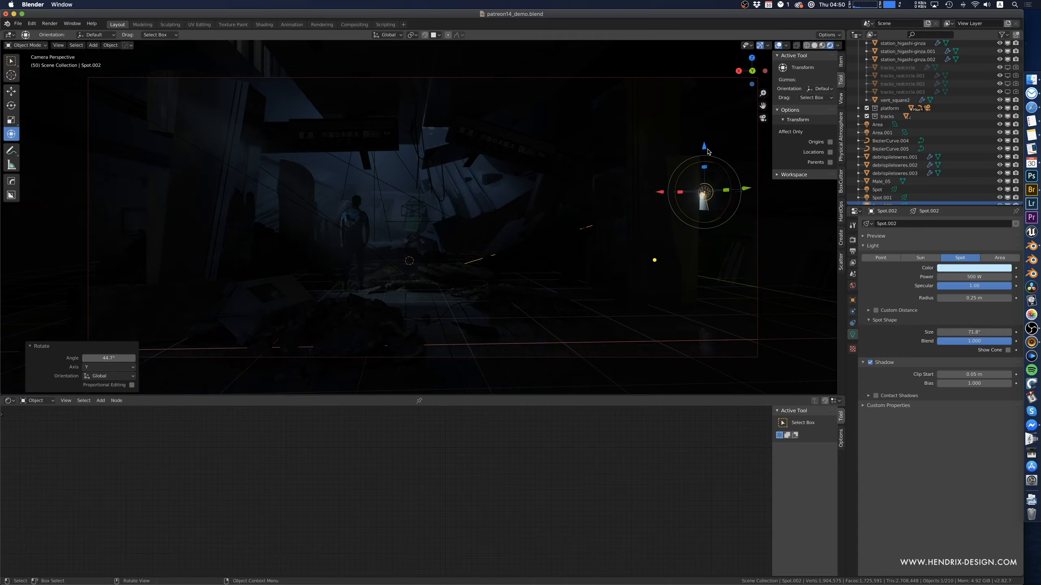
# - Raise the widened spot light about 5.1 m along Z and rotate it about 34.9° around Y
pyautogui.press('g')
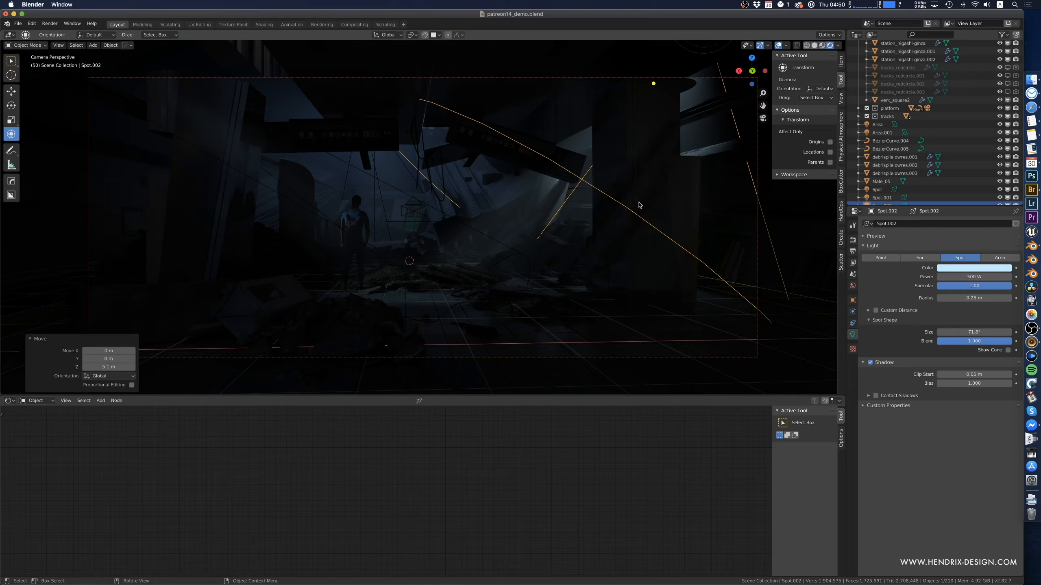
pyautogui.press('r')
pyautogui.press('y')
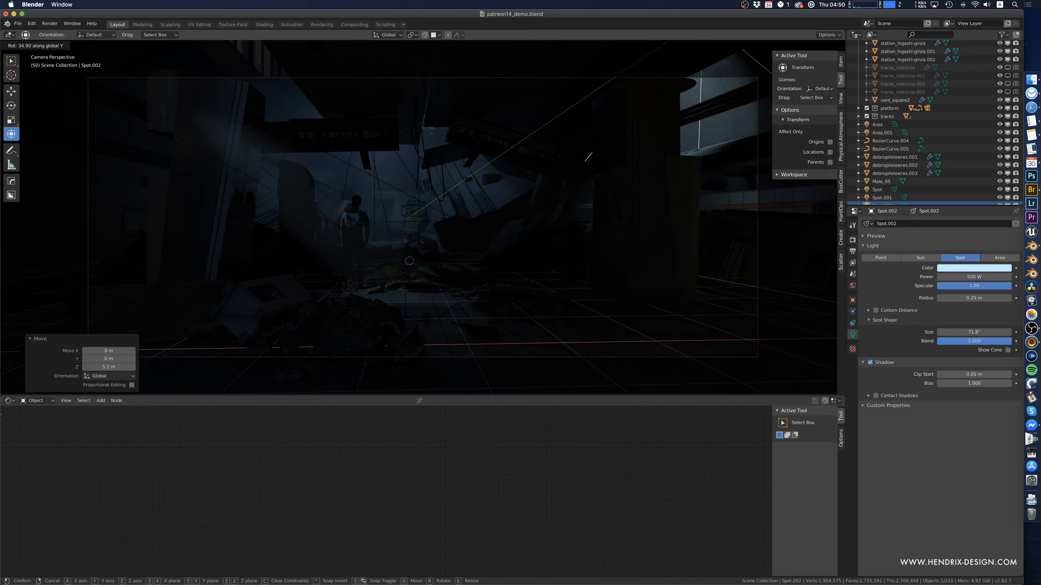
pyautogui.click(739, 215)
# - Move the widened spot light about 6.06 m along X, over the collapsed debris behind the hanging sign
pyautogui.press('g')
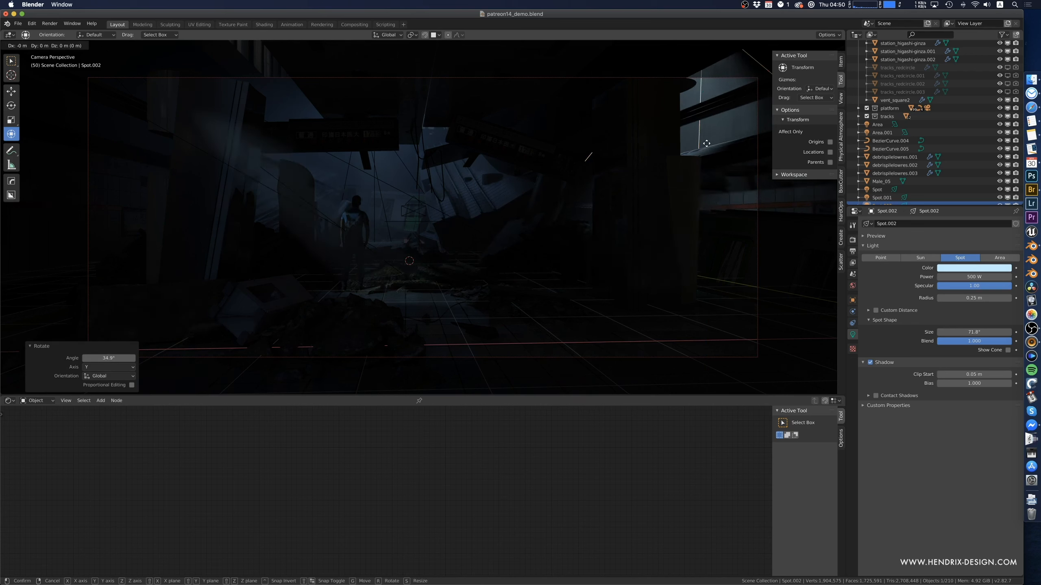
pyautogui.press('x')
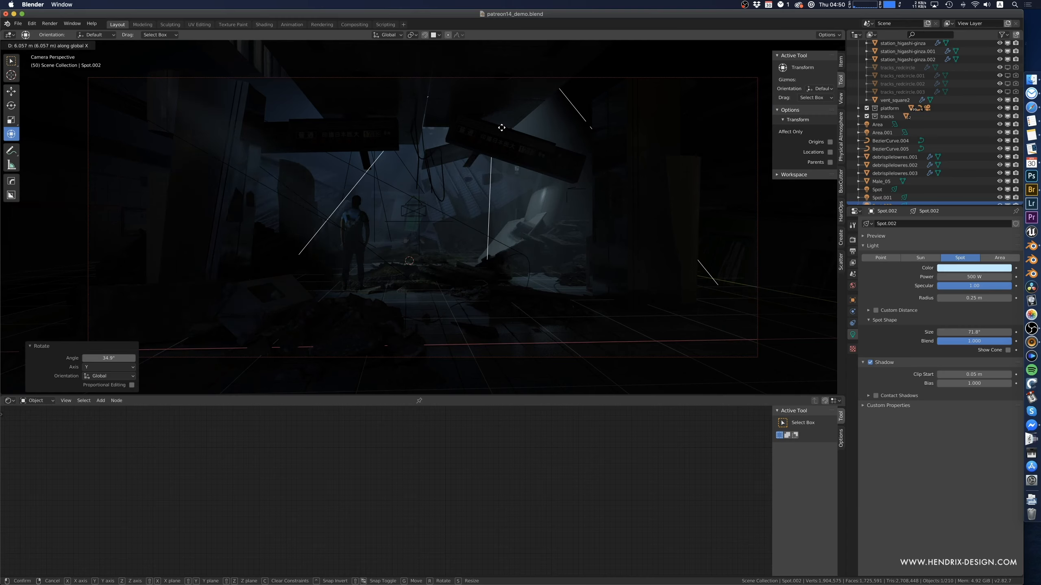
pyautogui.click(518, 140)
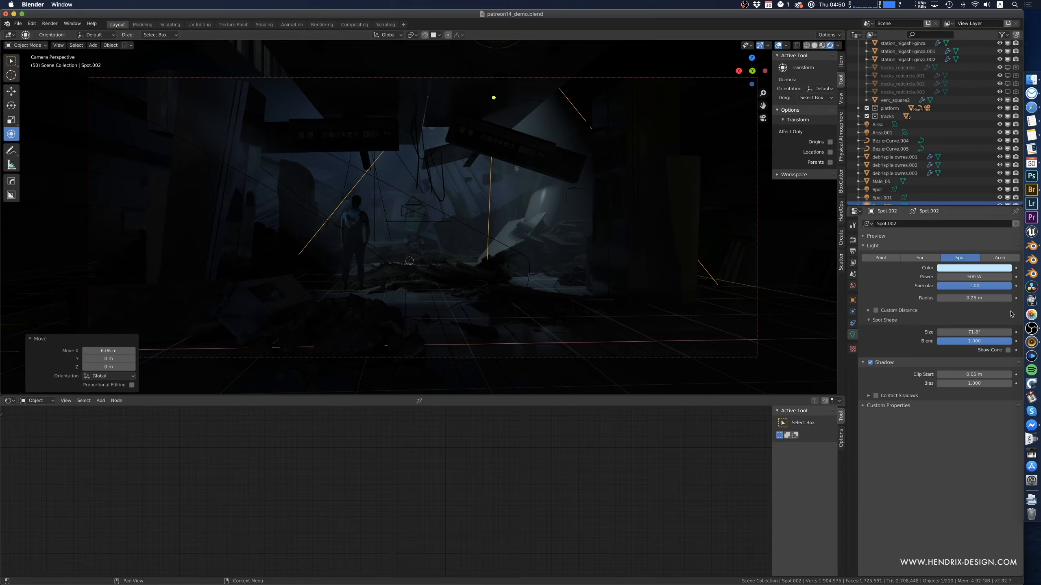
# - Try a power of 20 W on the widened spot light, and settle on 200 W
pyautogui.click(981, 277)
pyautogui.write('20')
pyautogui.press('Return')
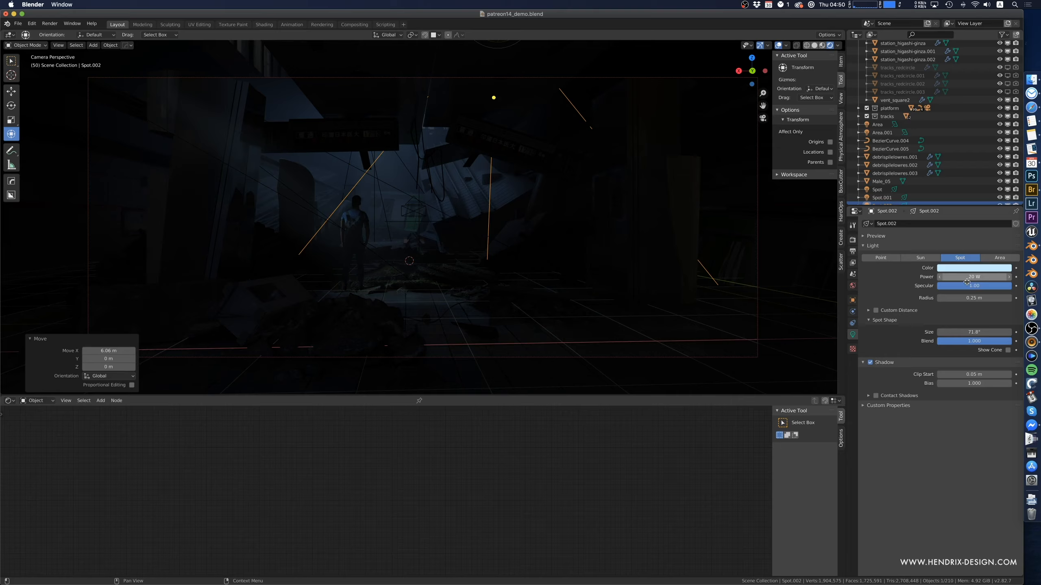
pyautogui.press('Return')
pyautogui.press('Return')
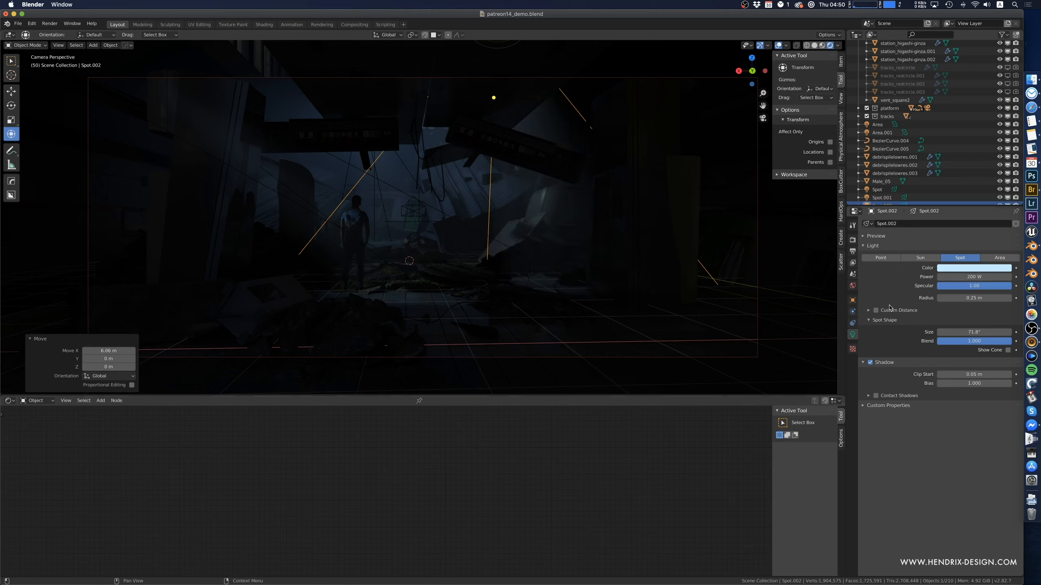
# - Shift the widened spot light's color to a more saturated light blue with a hue of about 0.56
pyautogui.click(981, 269)
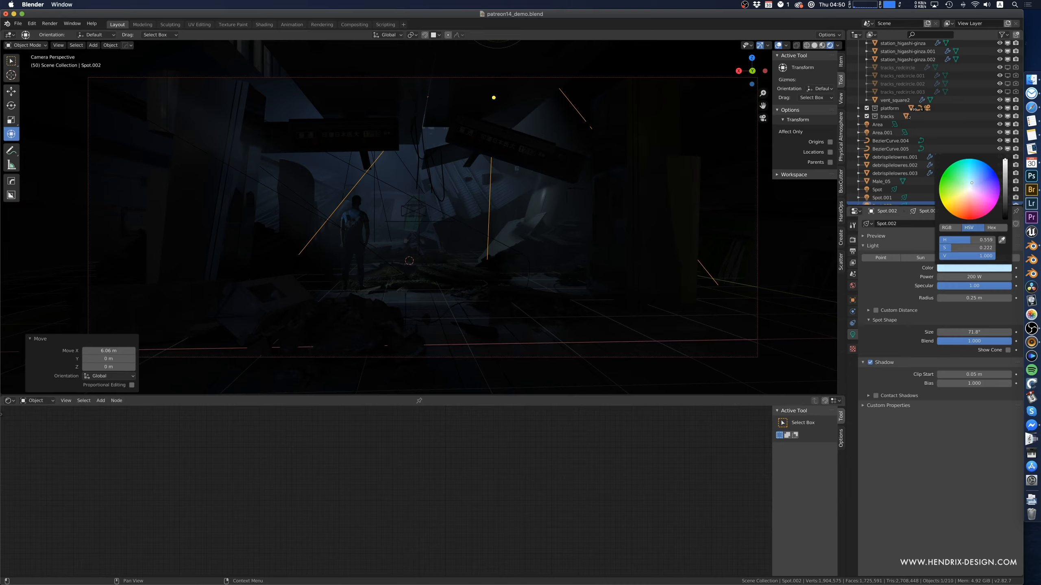
pyautogui.moveTo(972, 183); pyautogui.dragTo(974, 177)
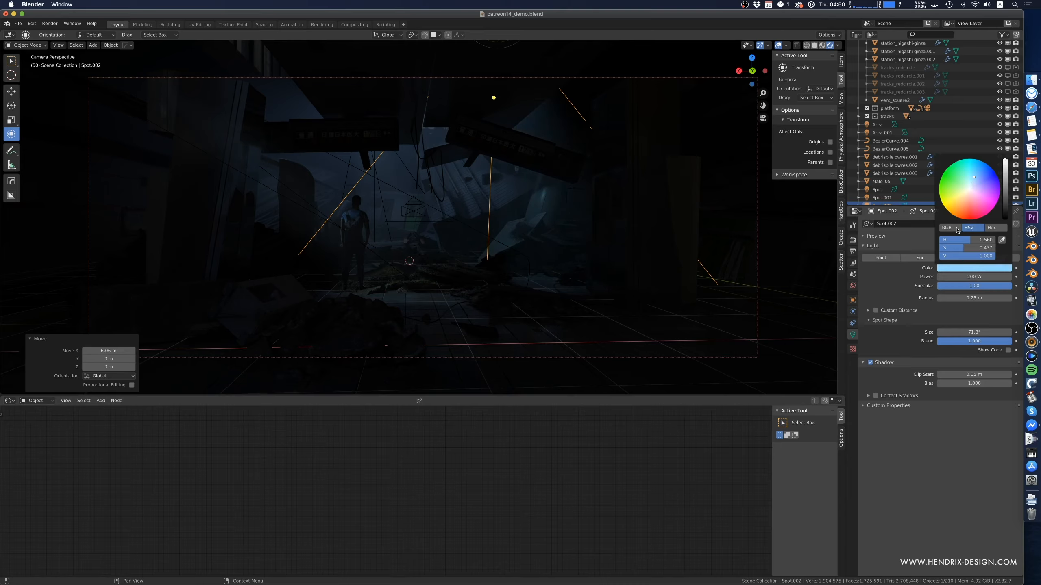
pyautogui.moveTo(974, 177); pyautogui.dragTo(974, 180)
# - Set spot light Spot.001's color to a bluer tint with hue 0.597 and saturation 0.301
pyautogui.scroll(-1, 889, 184)
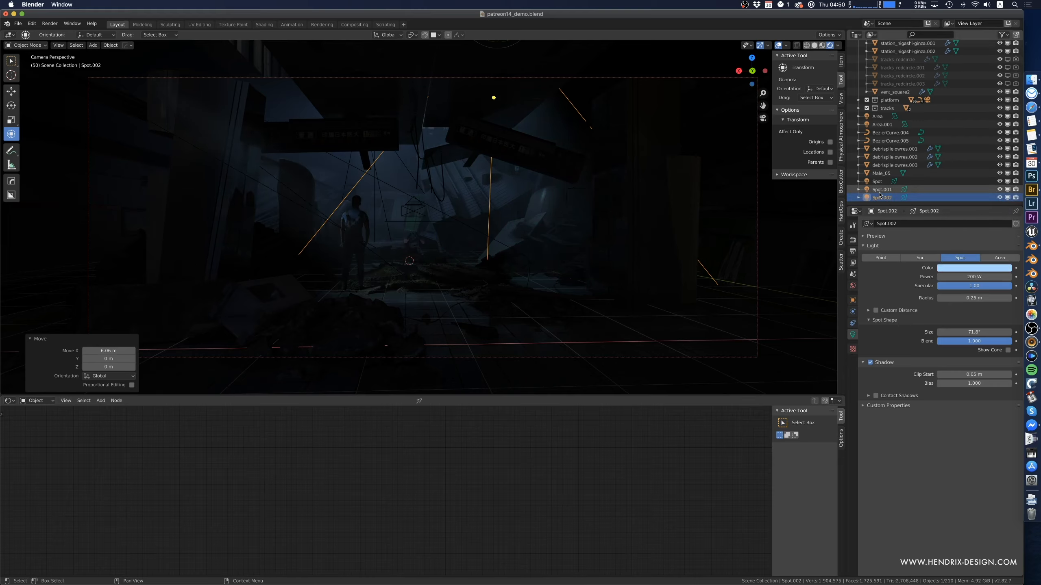
pyautogui.click(881, 189)
pyautogui.click(962, 269)
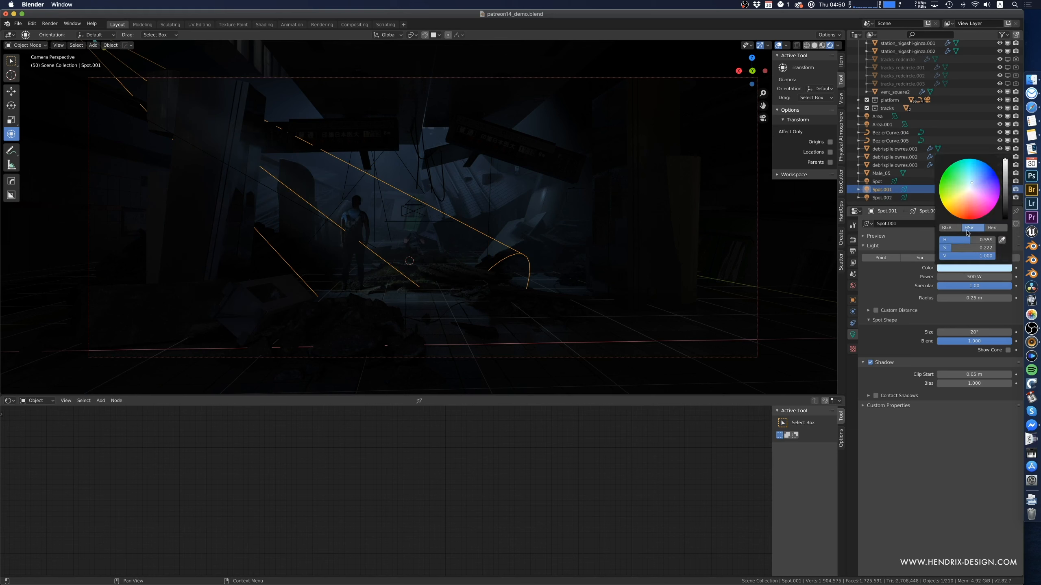
pyautogui.moveTo(972, 186); pyautogui.dragTo(974, 182)
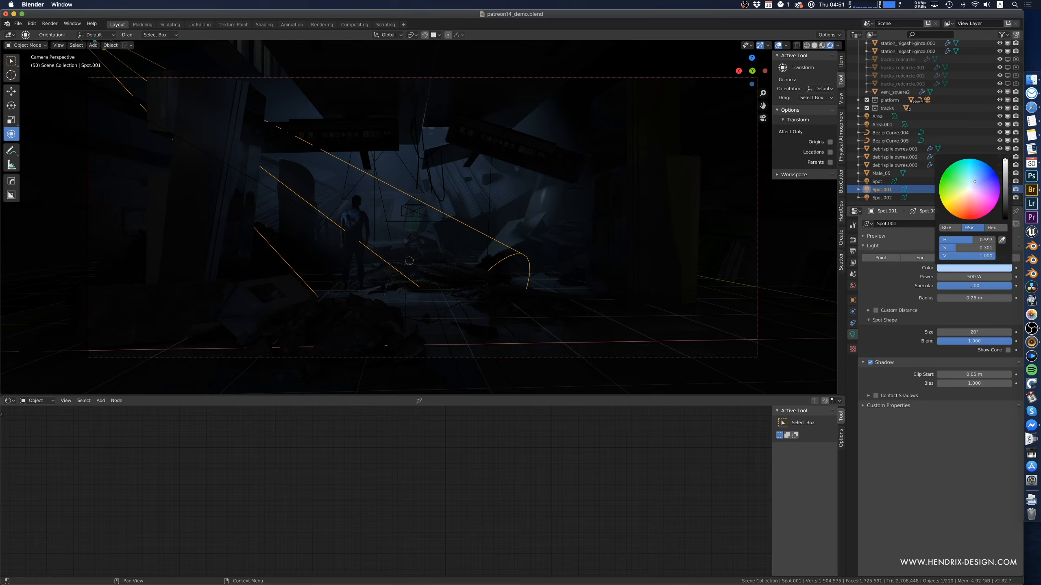
pyautogui.click(573, 332)
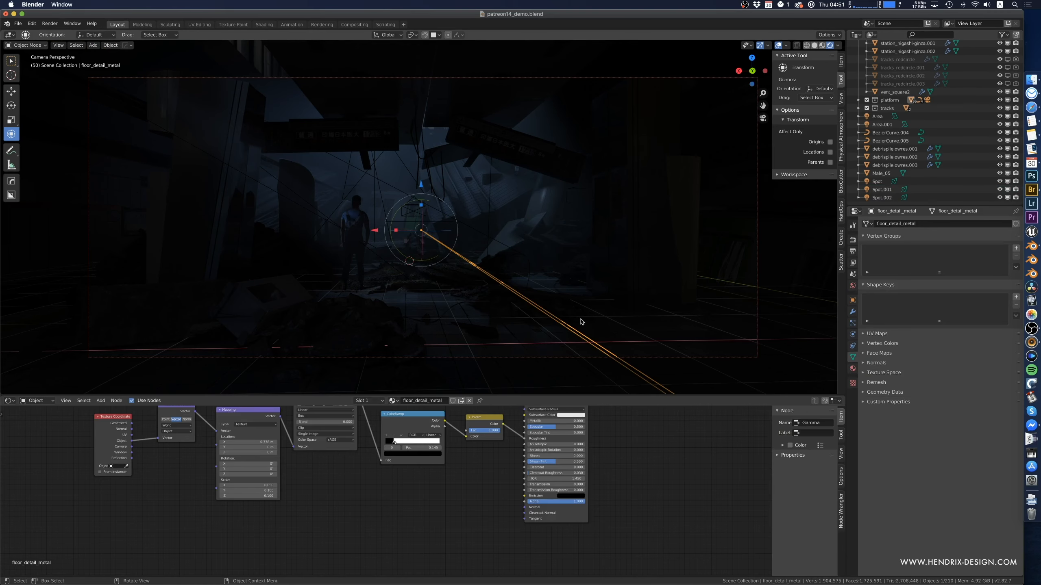
pyautogui.click(49, 401)
pyautogui.click(37, 419)
pyautogui.press('Home')
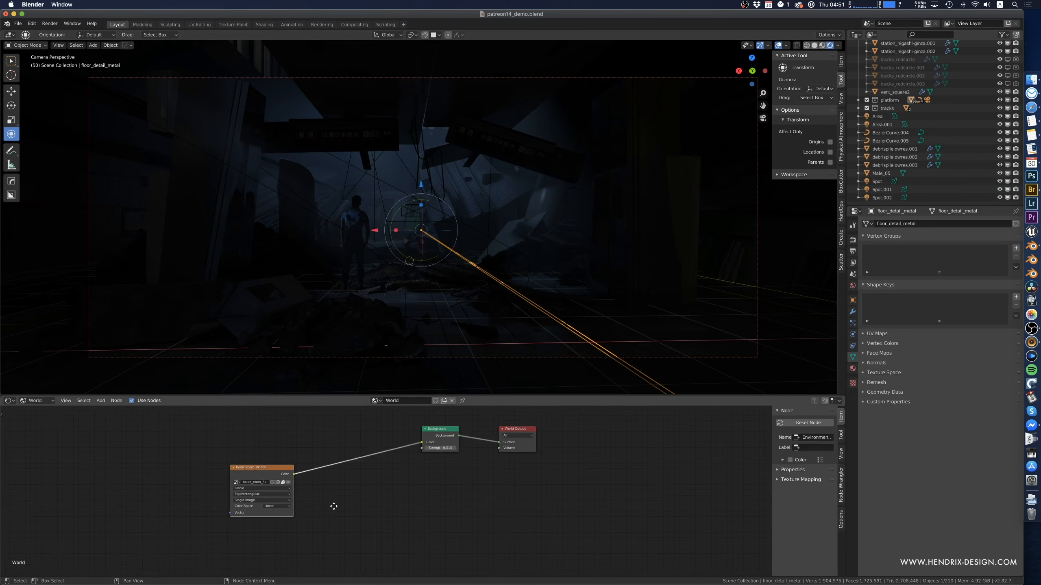
pyautogui.click(37, 401)
pyautogui.click(39, 410)
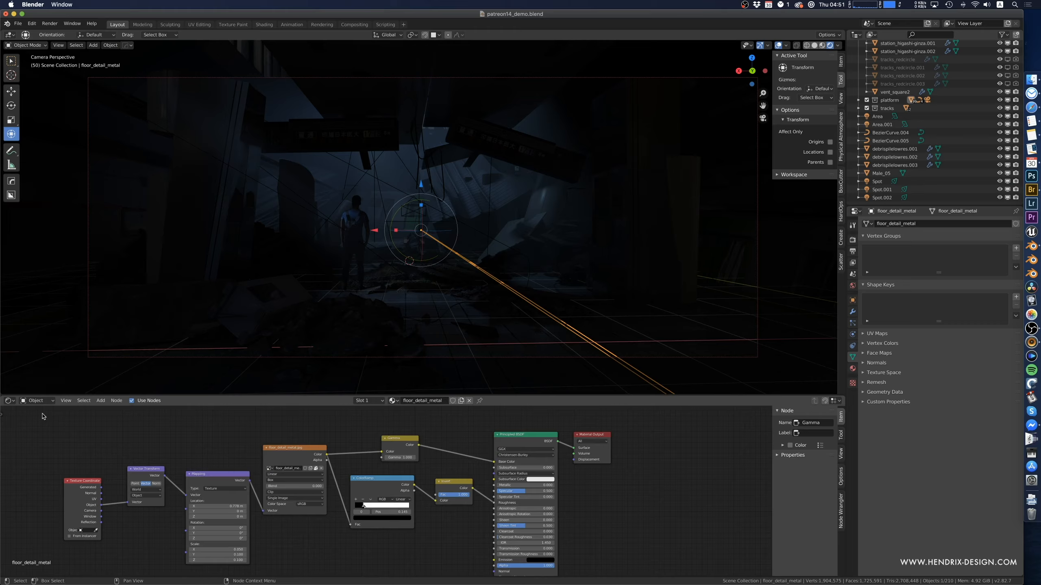
# - Set the Principled Volume density of the fog object's material to 0.2
pyautogui.scroll(10, 856, 132)
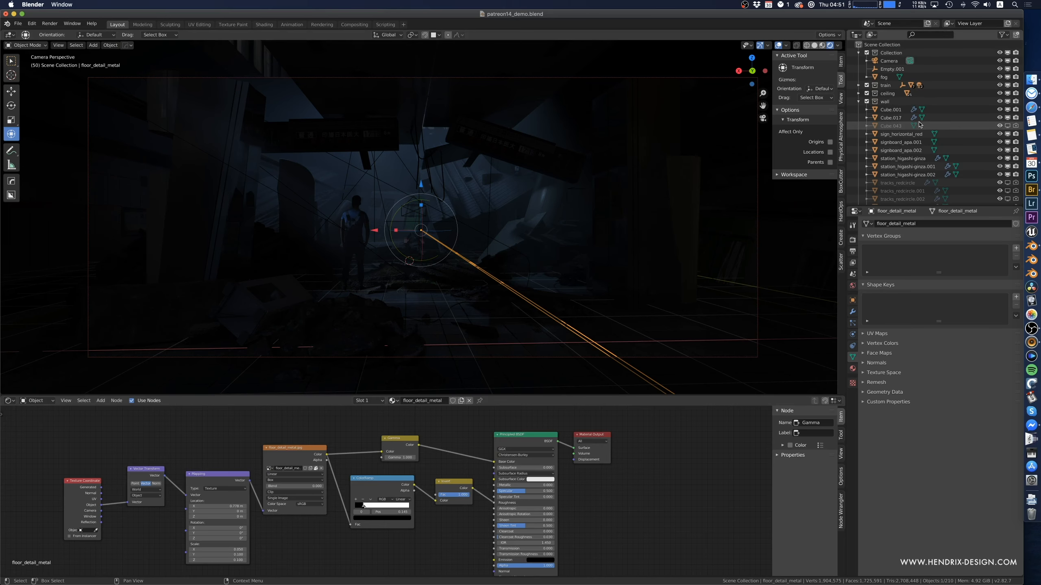
pyautogui.click(897, 77)
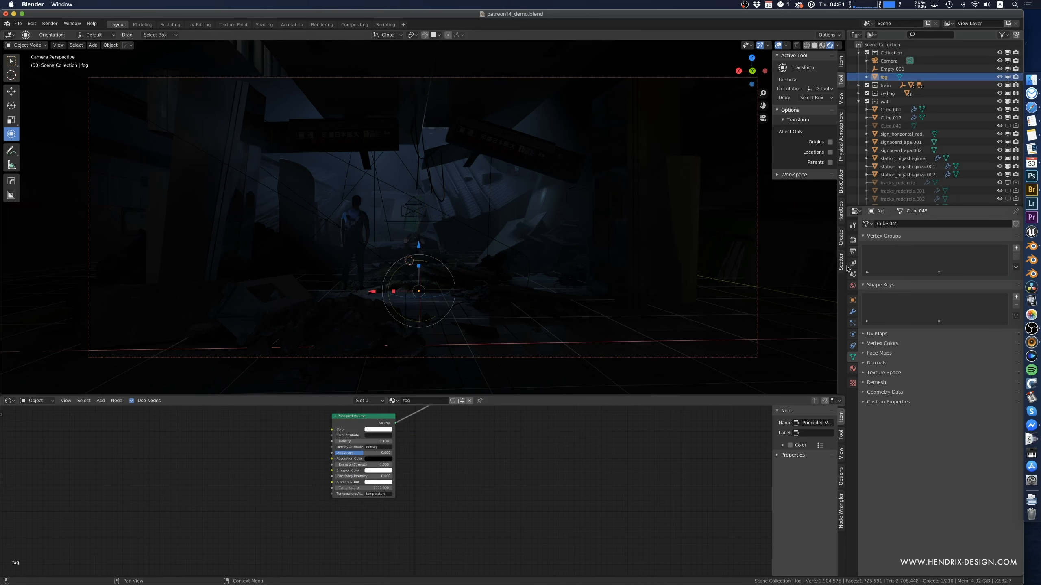
pyautogui.moveTo(412, 445); pyautogui.dragTo(396, 476, button='middle')
pyautogui.click(357, 472)
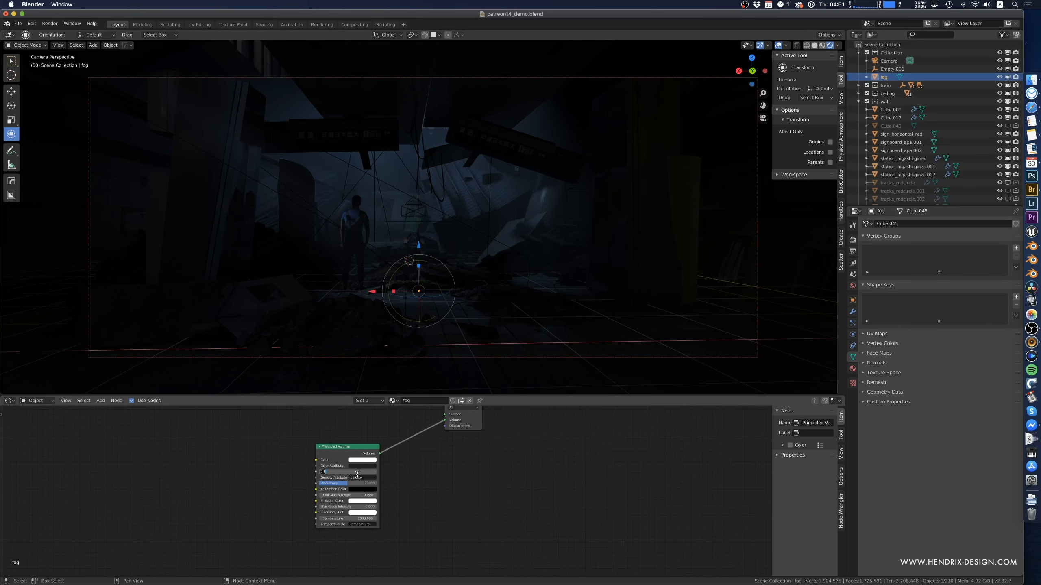
pyautogui.press('BackSpace')
pyautogui.write('2')
pyautogui.press('Return')
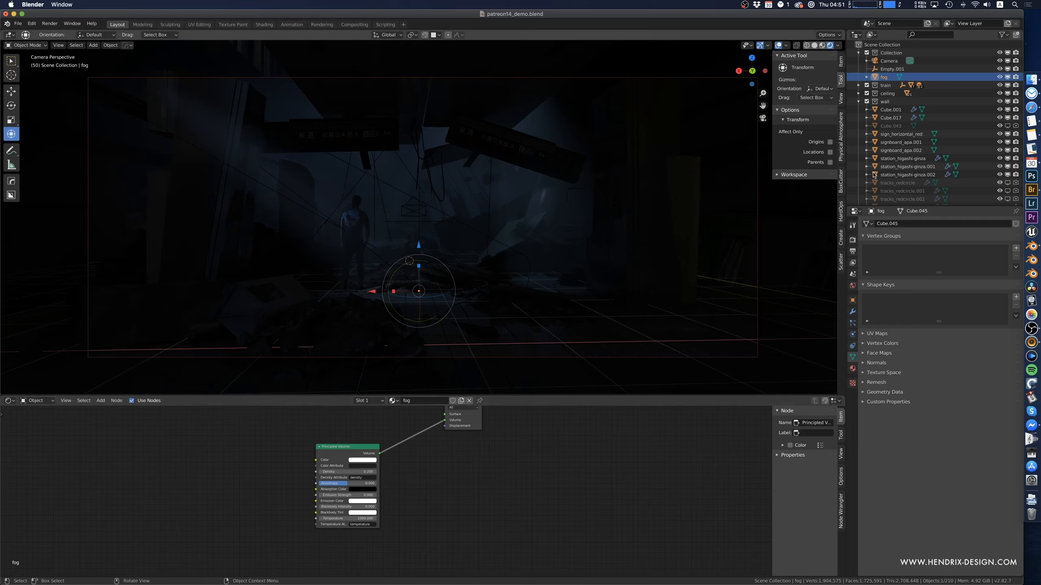
# - Try a power of 1000 W on the area light named Area, and settle on 500 W
pyautogui.scroll(-5, 875, 175)
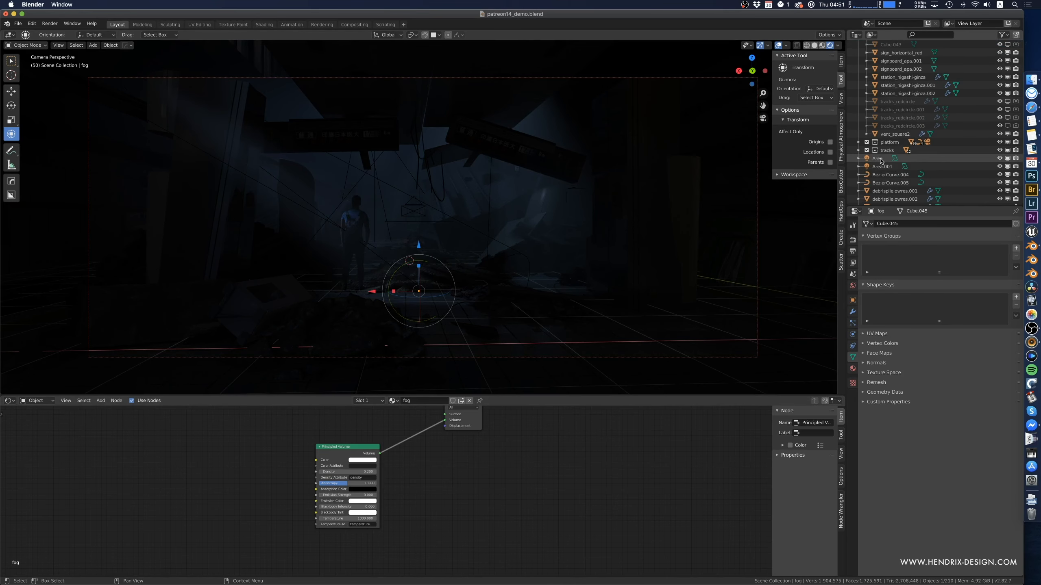
pyautogui.click(881, 158)
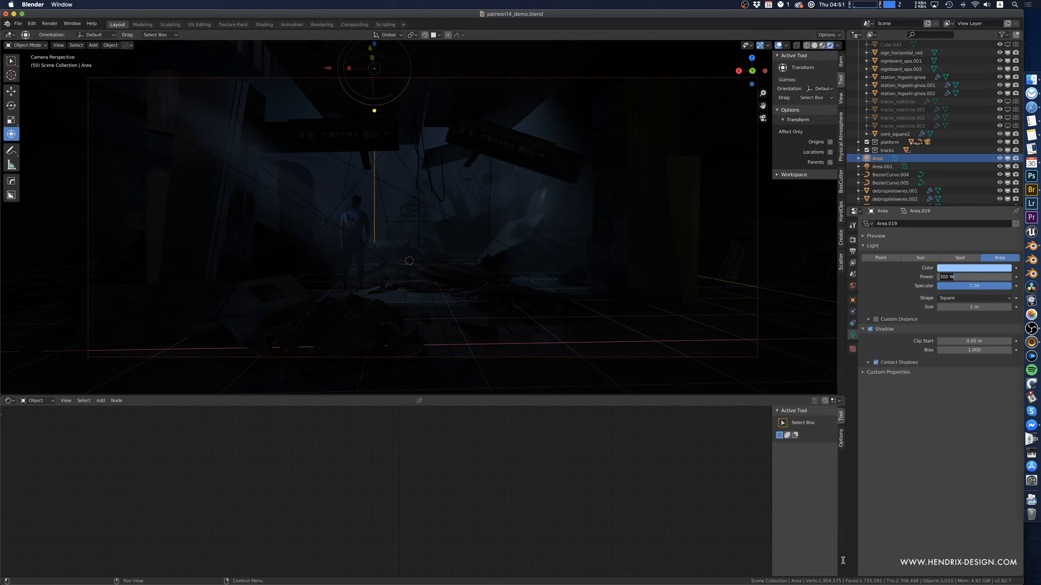
pyautogui.write('1000')
pyautogui.press('Return')
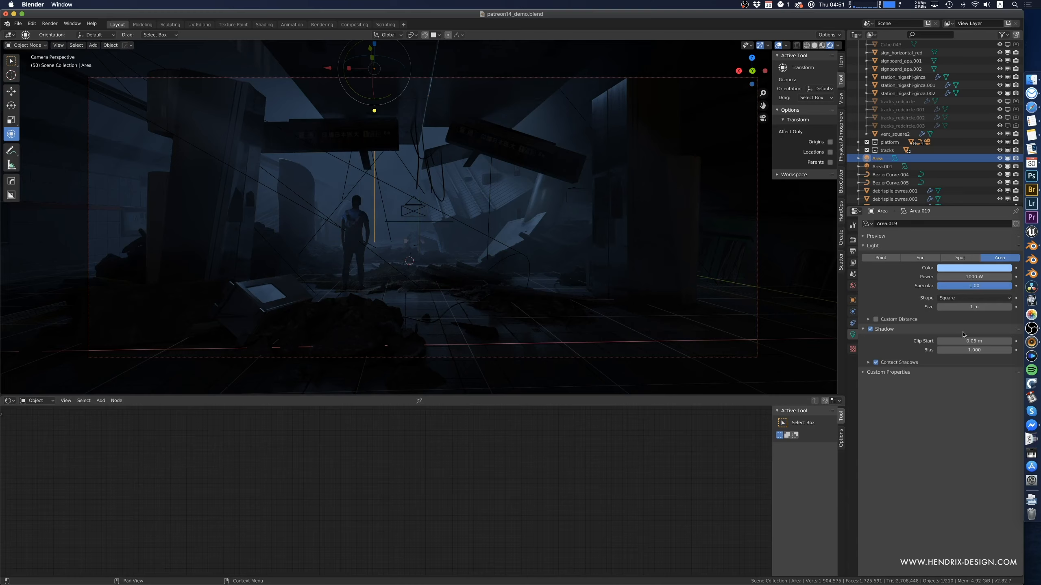
pyautogui.click(973, 276)
pyautogui.write('500')
pyautogui.press('Return')
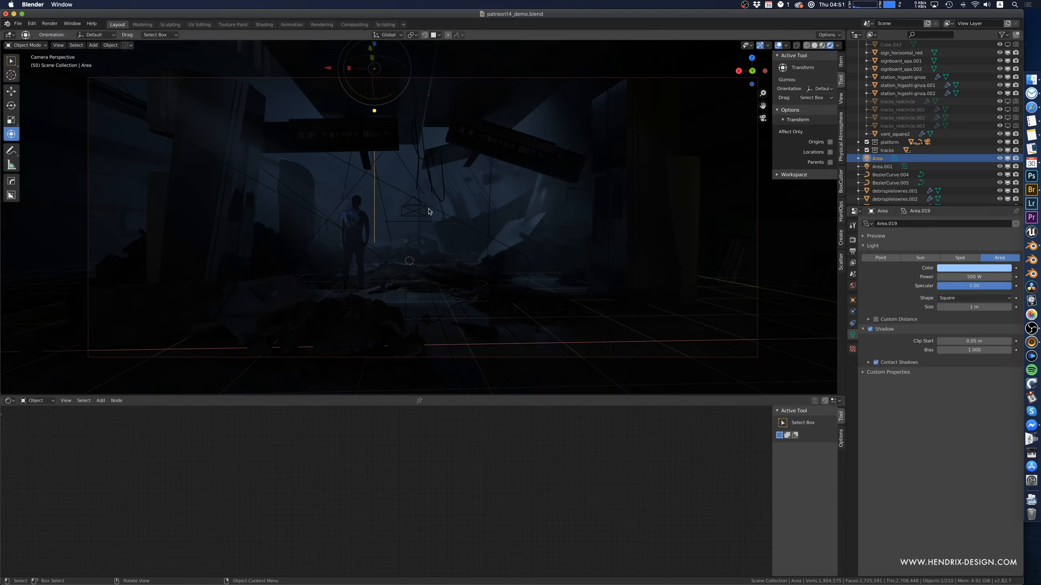
# - Try a power of 1000 W on the spot light named Spot, and settle on 10000 W
pyautogui.scroll(-5, 885, 181)
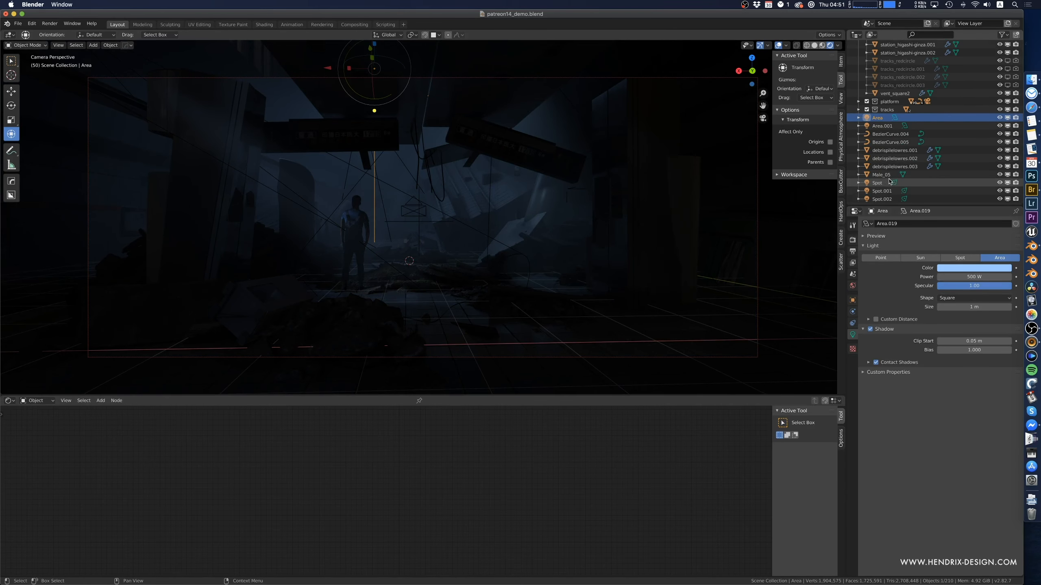
pyautogui.click(883, 182)
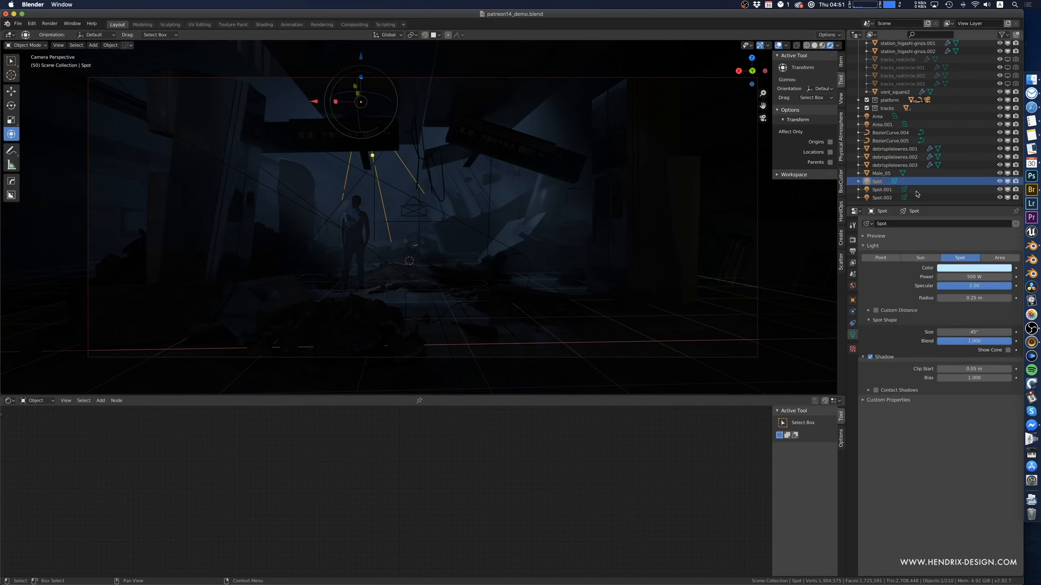
pyautogui.click(971, 277)
pyautogui.write('1000')
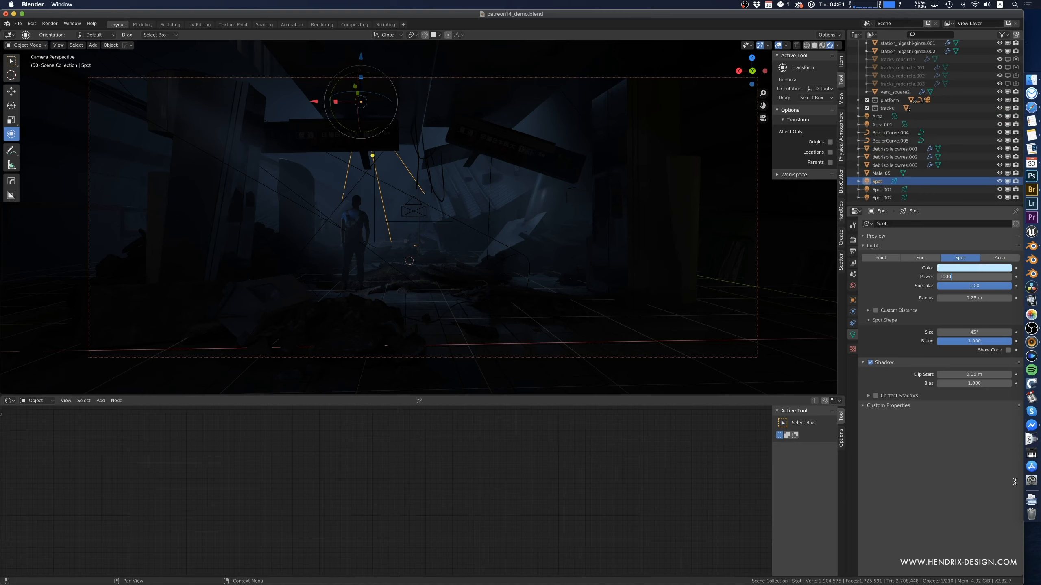
pyautogui.press('Return')
pyautogui.click(977, 277)
pyautogui.write('10')
pyautogui.press('Return')
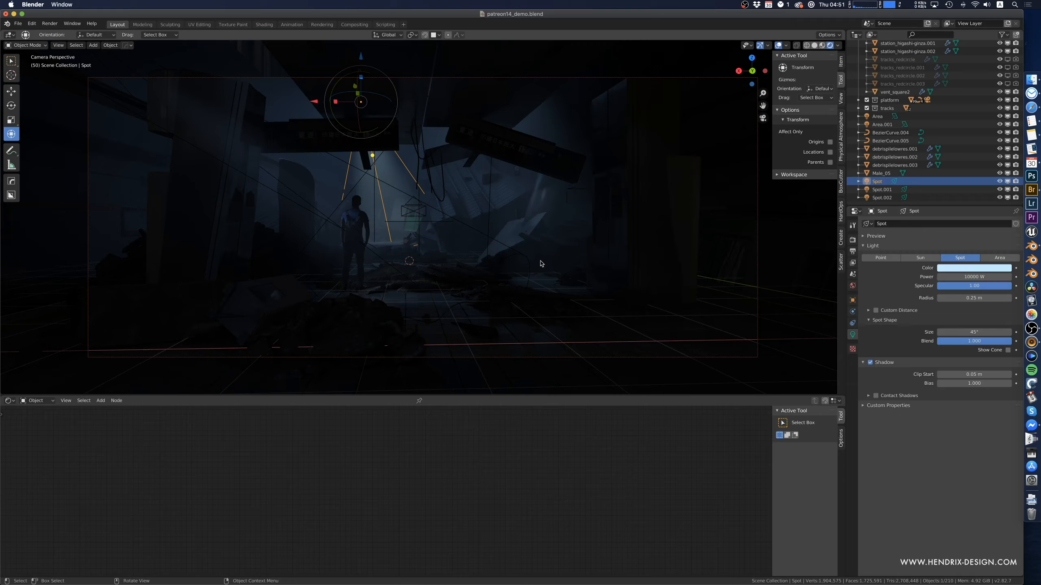
# - Shift the color of the spot light named Spot to a more saturated light blue
pyautogui.click(525, 267)
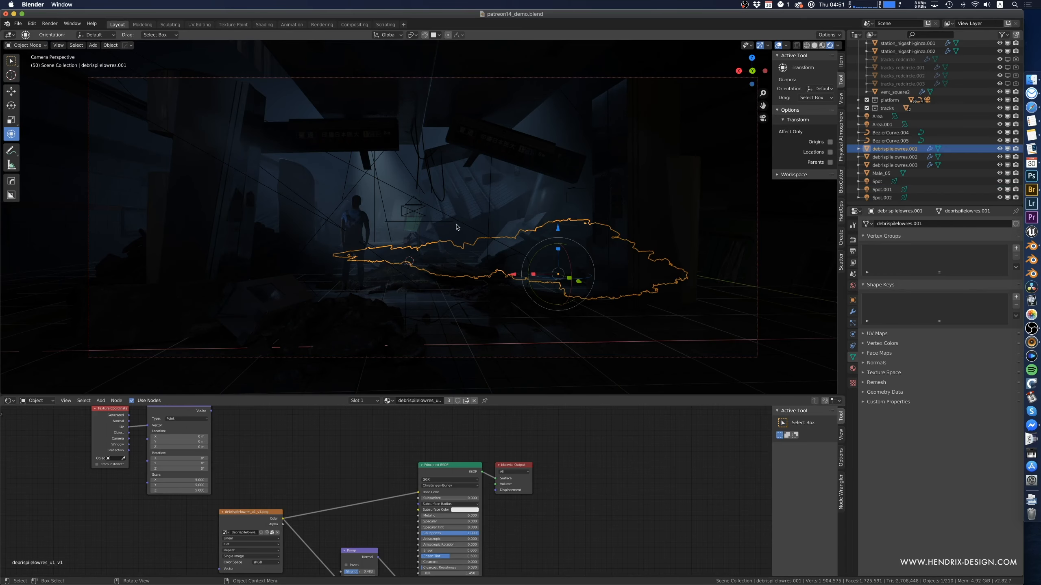
pyautogui.click(400, 166)
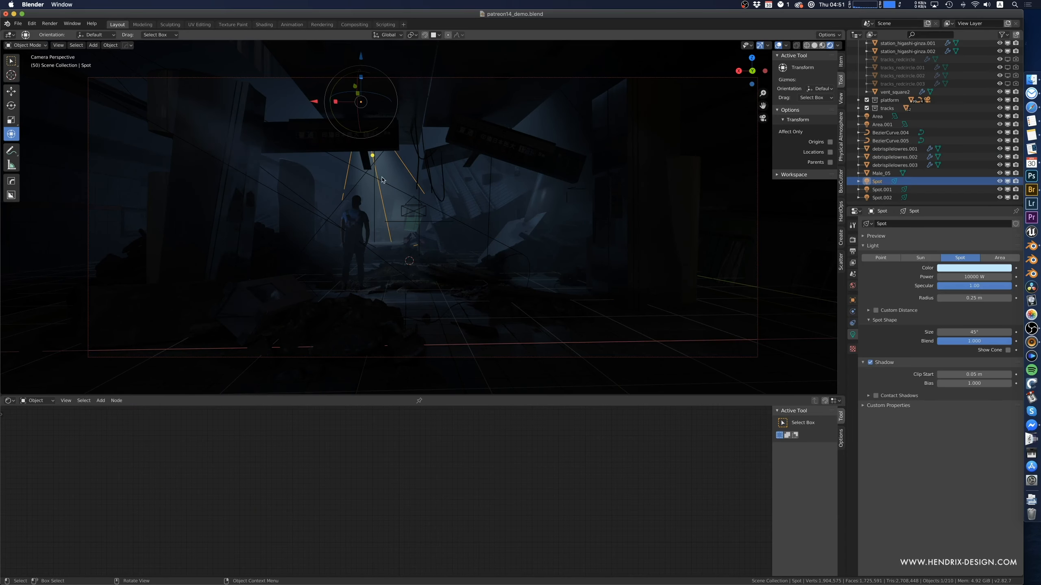
pyautogui.click(961, 269)
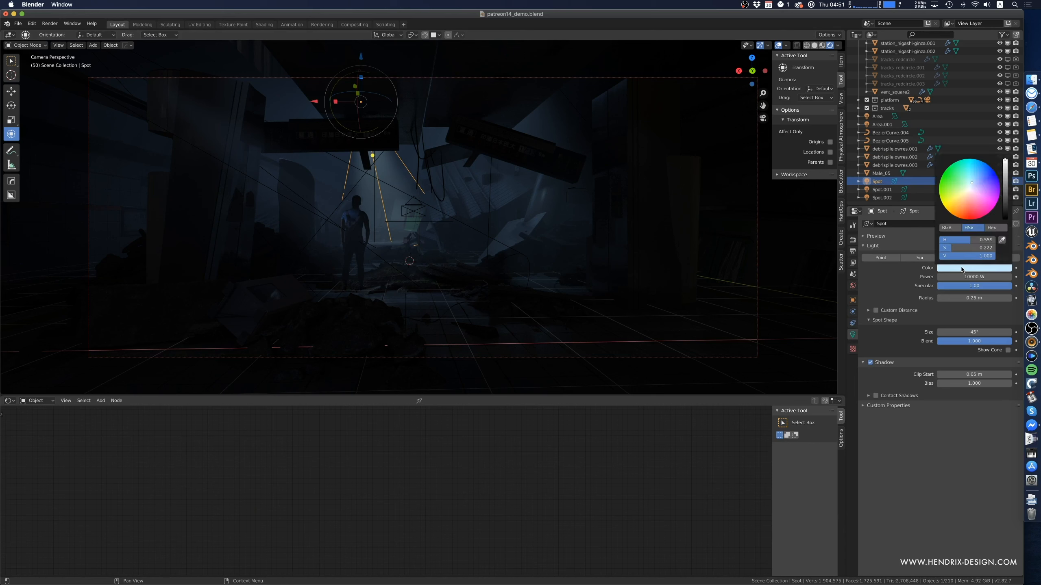
pyautogui.moveTo(975, 182); pyautogui.dragTo(975, 180)
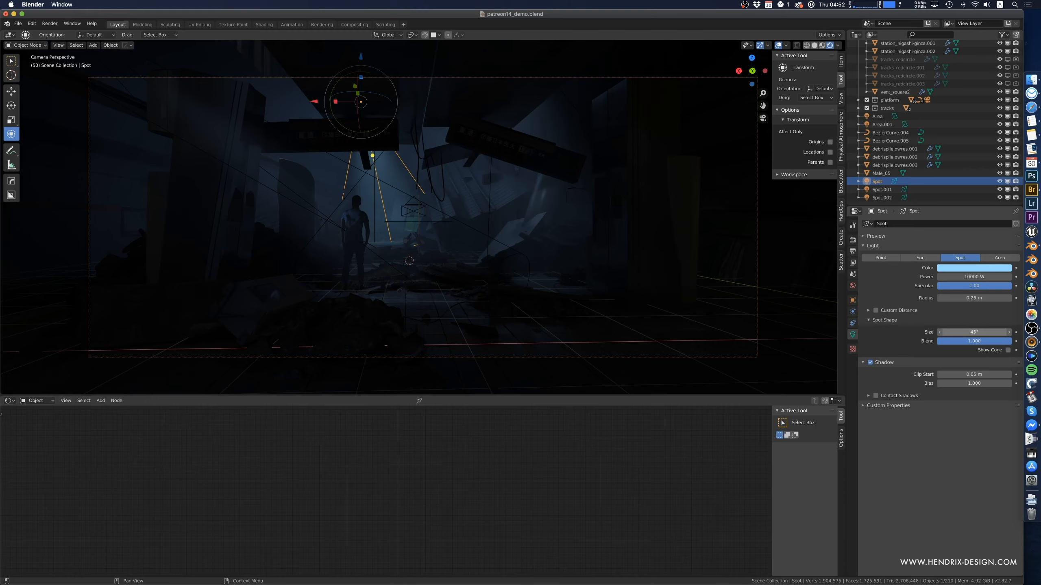
# - Widen the spot light's beam size to about 74.6° and briefly preview its cone
pyautogui.moveTo(967, 332); pyautogui.dragTo(1035, 342)
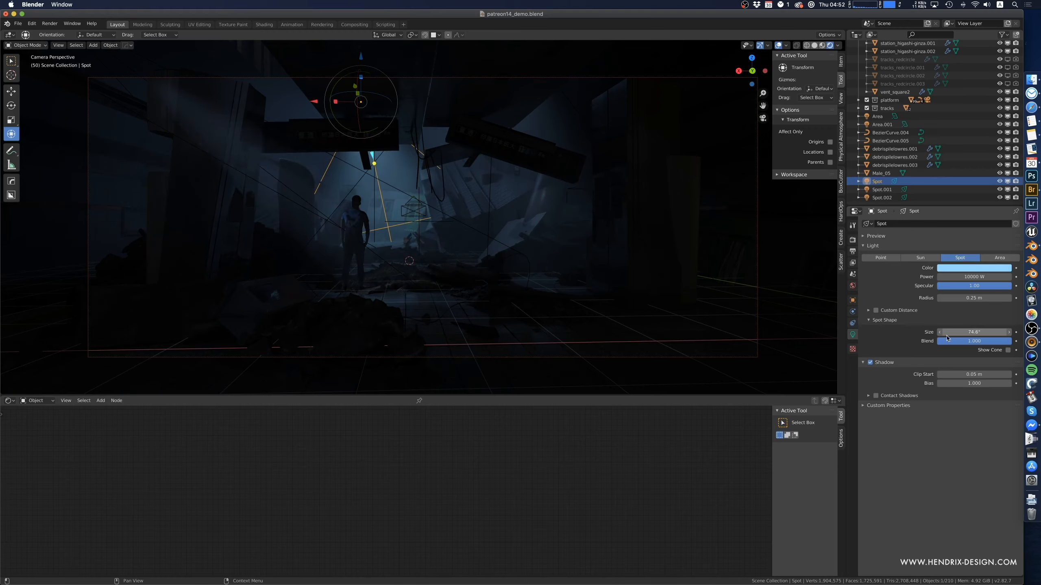
pyautogui.click(1008, 350)
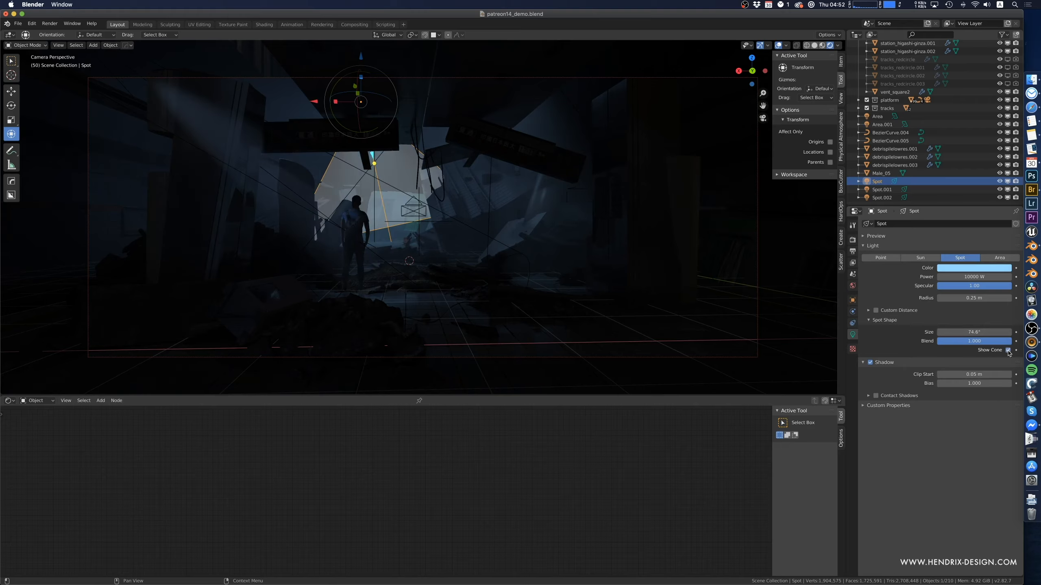
pyautogui.click(1008, 351)
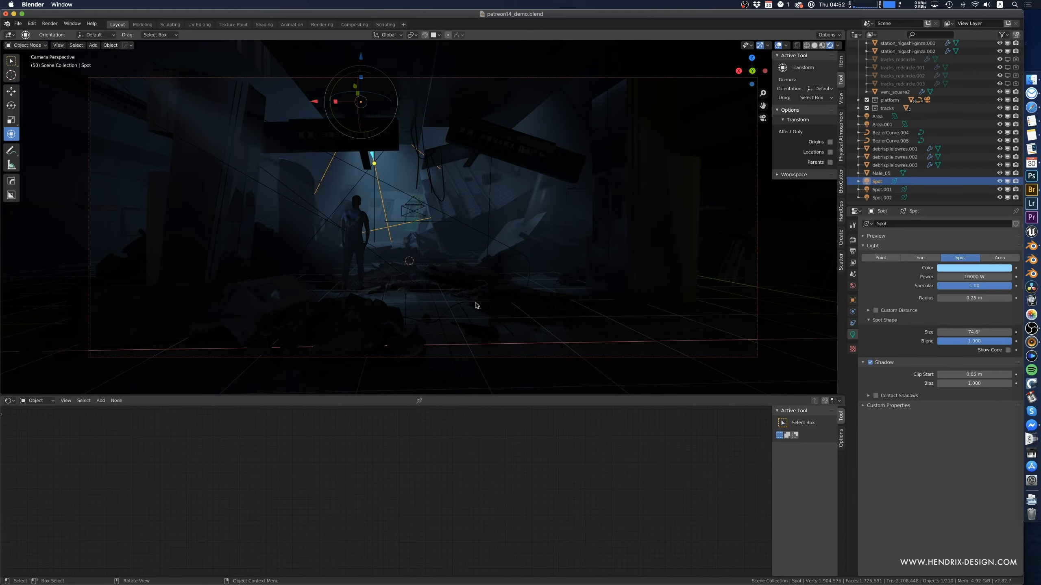
# - Nudge the camera framing slightly and save the blend file
pyautogui.hotkey('ctrl', 'z')
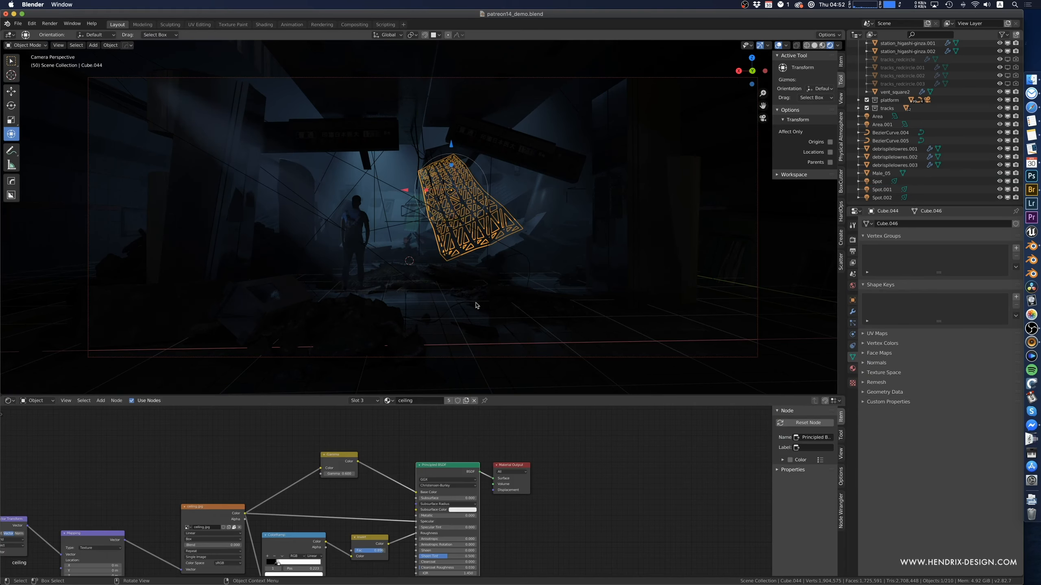
pyautogui.click(516, 307)
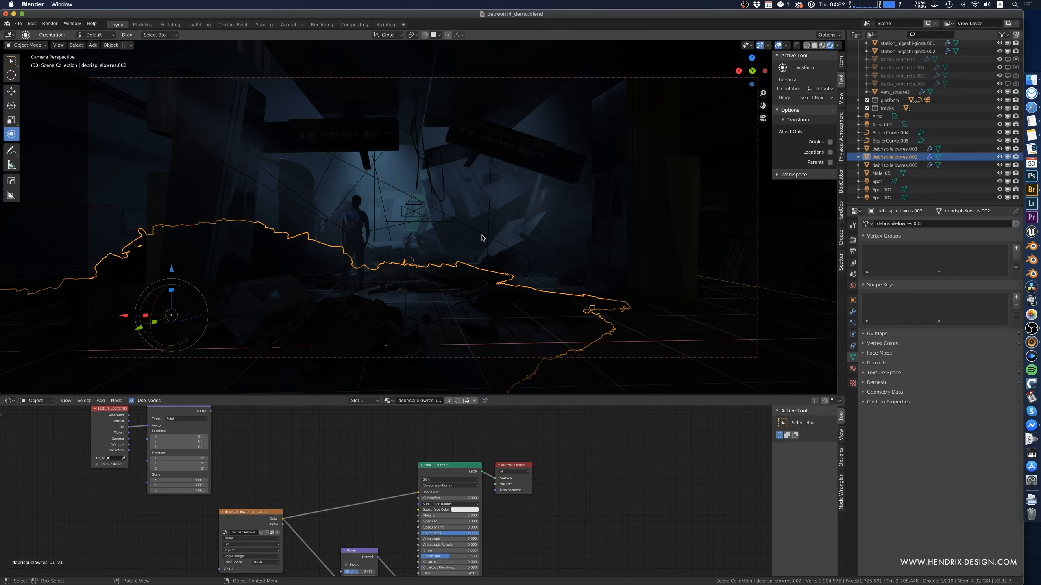
pyautogui.moveTo(482, 238); pyautogui.dragTo(483, 240, button='middle')
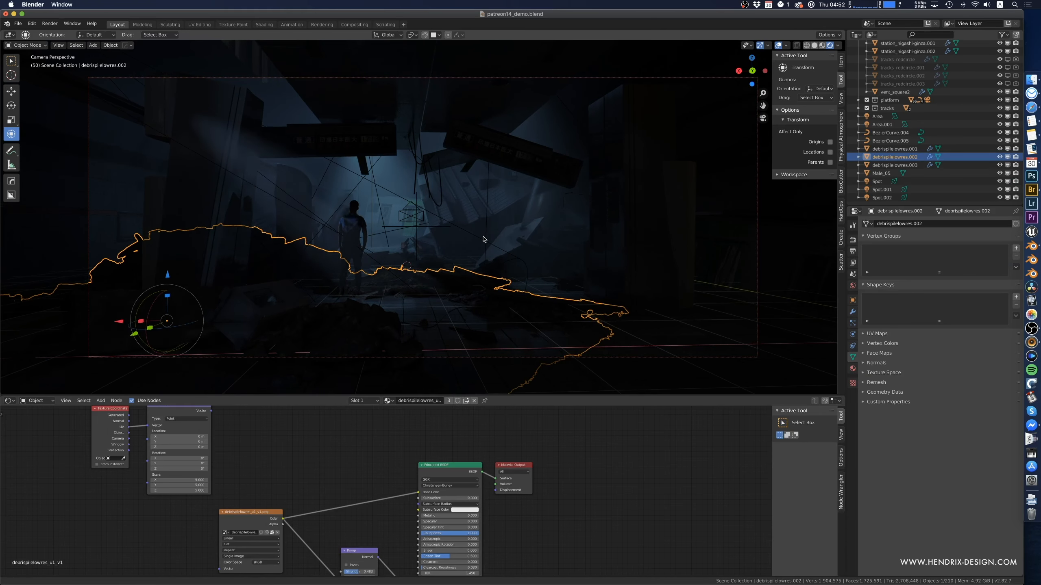
pyautogui.press('super+s')
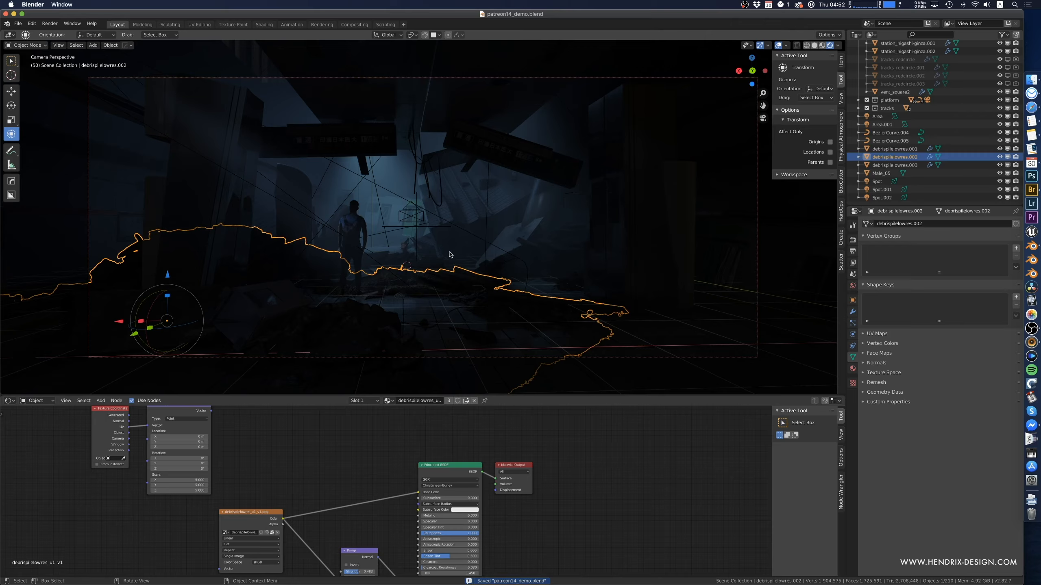
# - Add a cube mesh at the 3D cursor, give it a new material and delete the default Principled BSDF node
pyautogui.hotkey('shift', 'a')
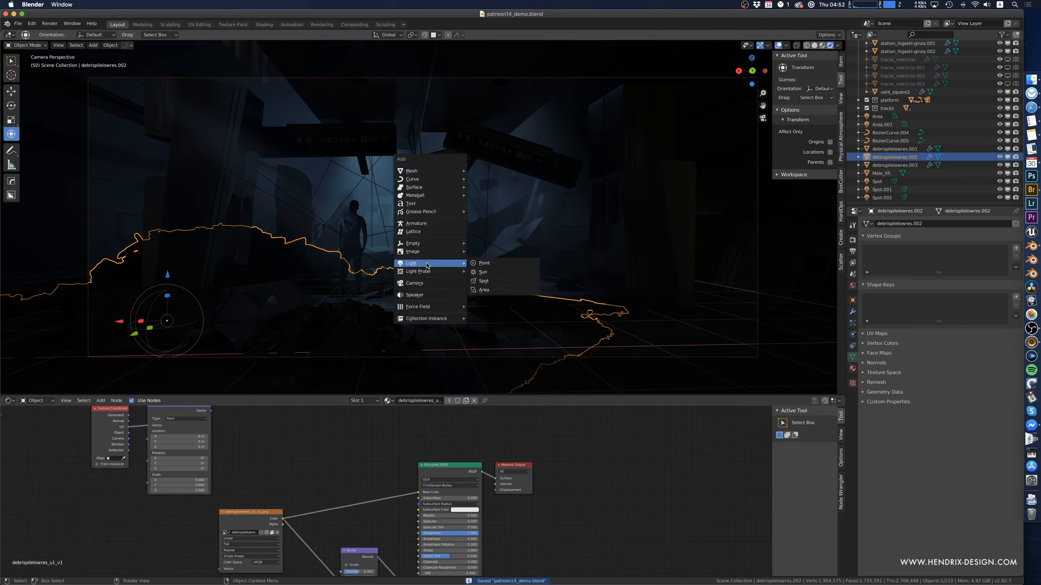
pyautogui.moveTo(427, 171)
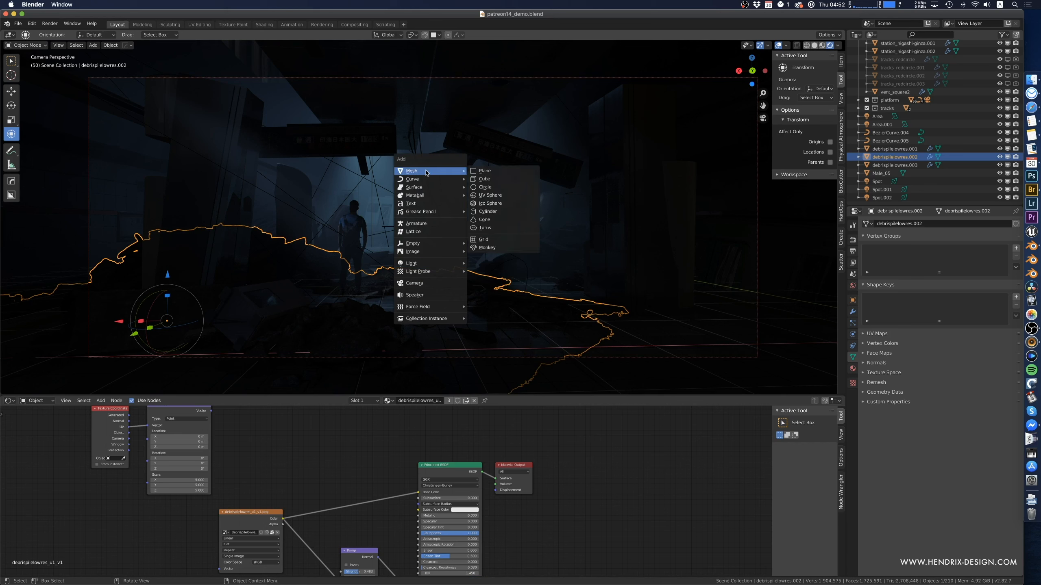
pyautogui.click(497, 180)
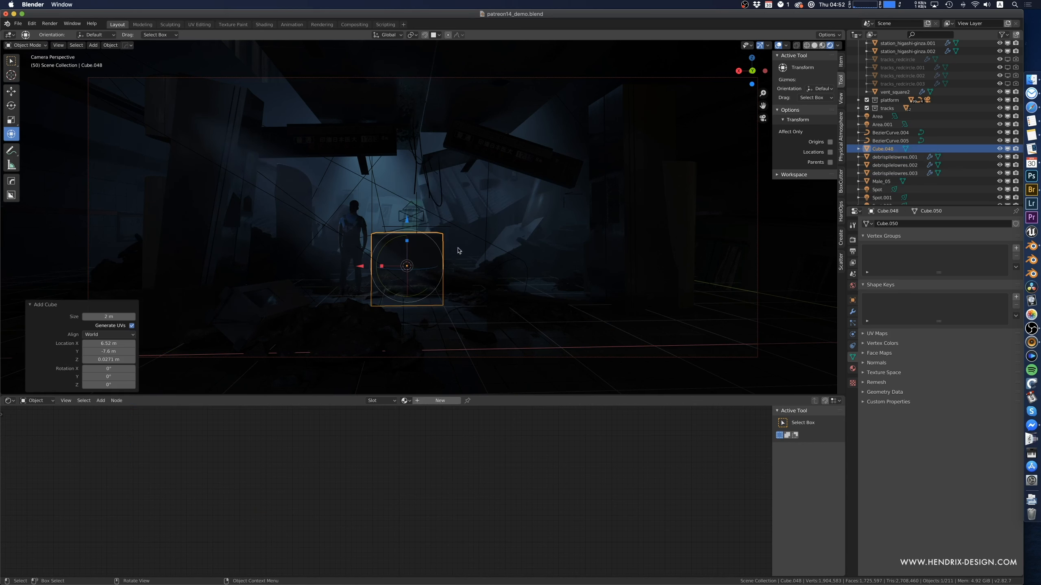
pyautogui.click(428, 401)
pyautogui.press('x')
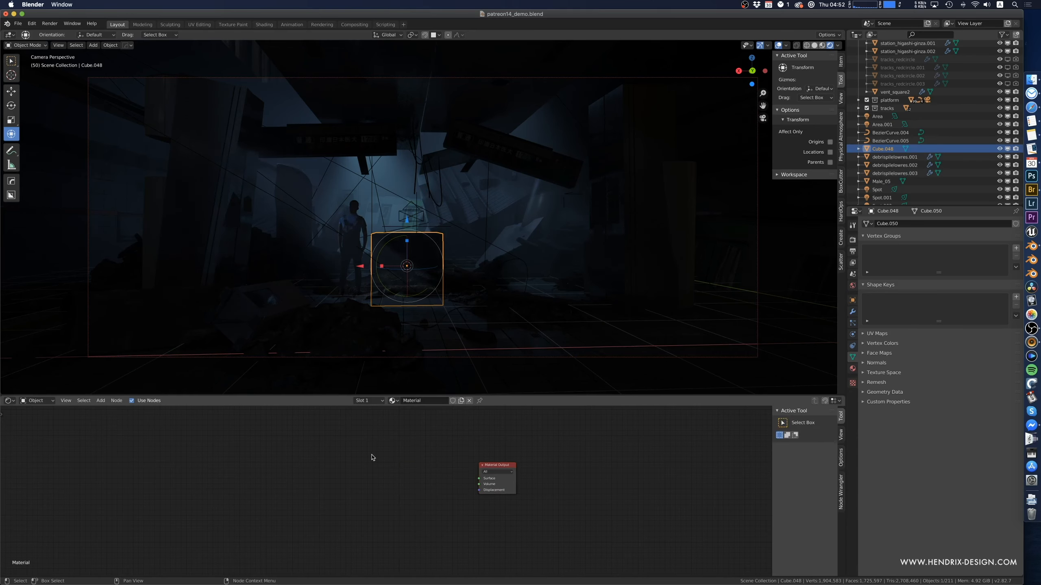
# - Add an Emission shader node to the cube's material and connect it to the Material Output's Volume input
pyautogui.hotkey('shift', 'a')
pyautogui.click(373, 456)
pyautogui.write('e')
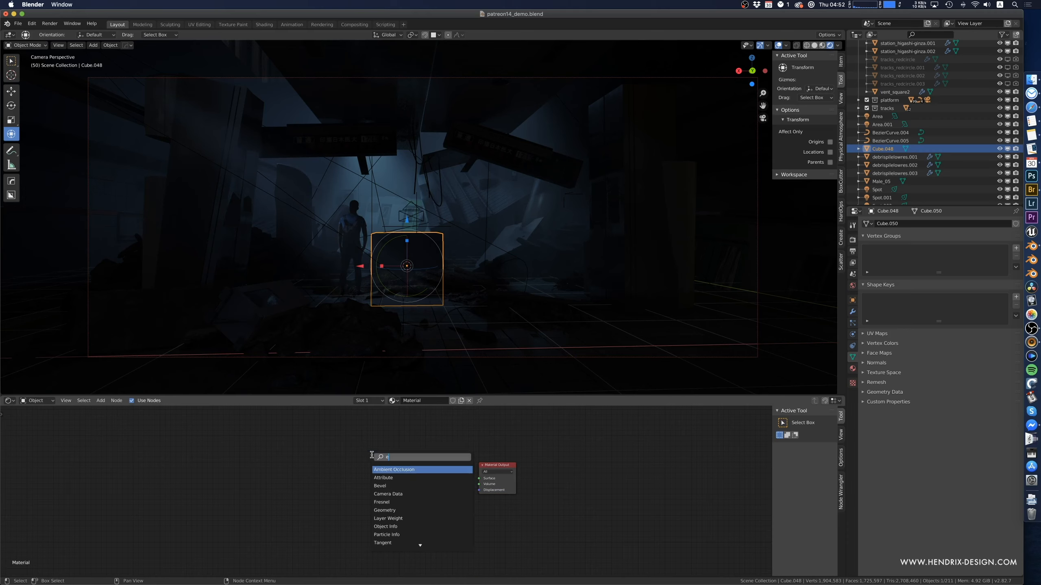
pyautogui.write('mii')
pyautogui.press('BackSpace')
pyautogui.press('Return')
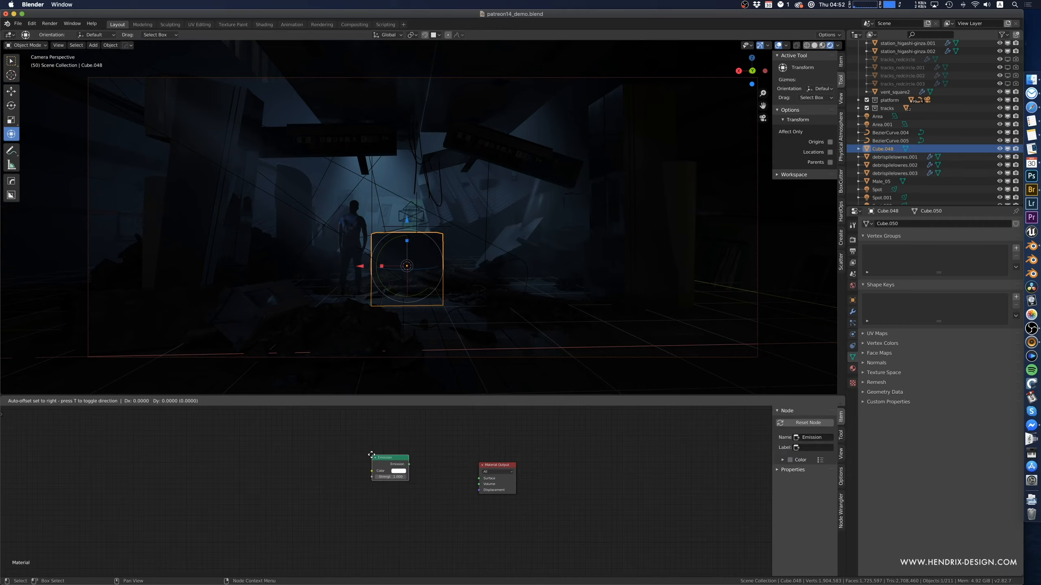
pyautogui.click(373, 457)
pyautogui.moveTo(409, 465); pyautogui.dragTo(481, 488)
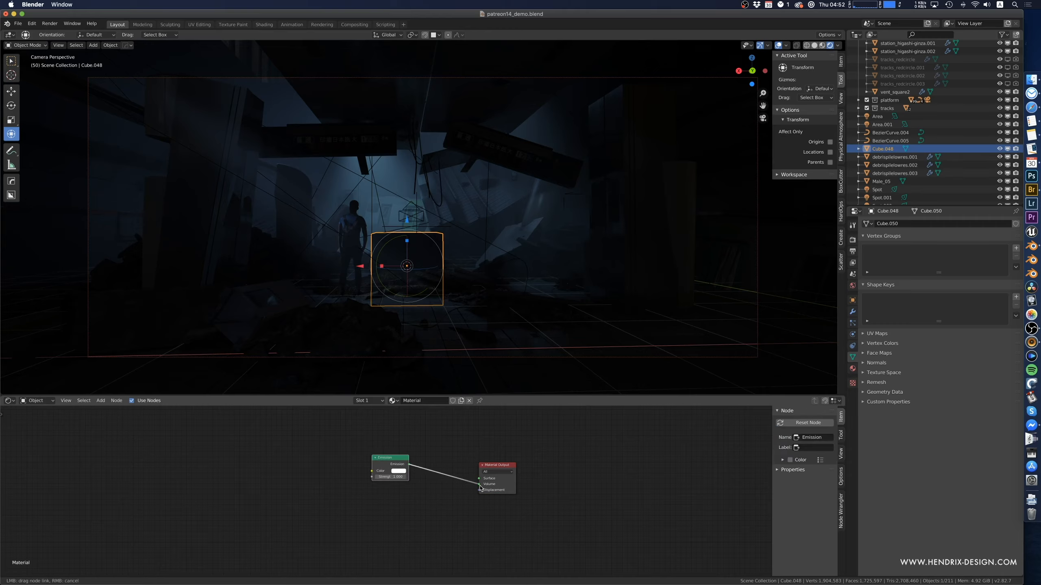
pyautogui.moveTo(416, 480); pyautogui.dragTo(479, 479)
# - Tint the Emission node's color light blue and reduce its strength
pyautogui.click(398, 472)
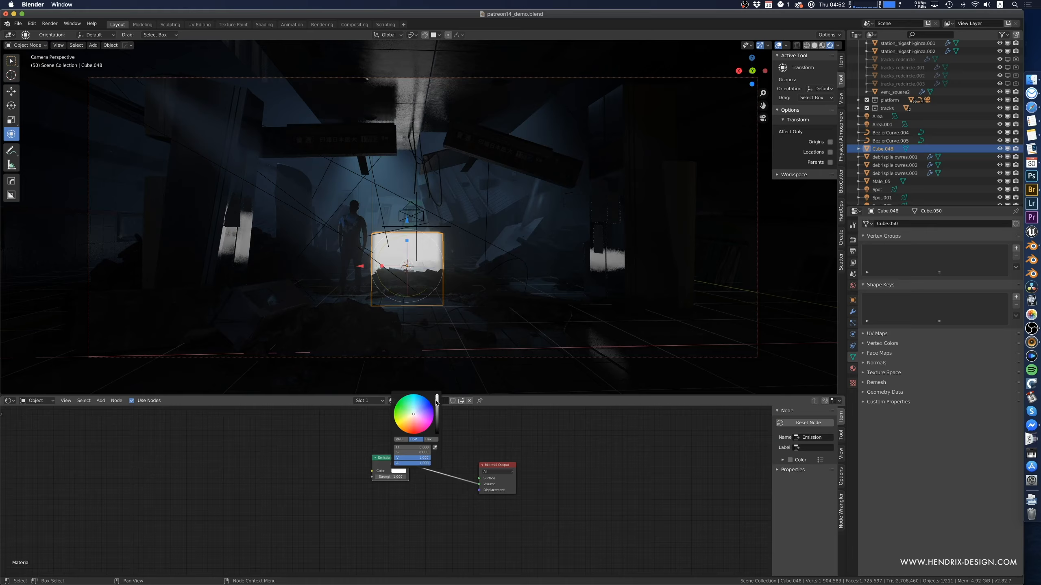
pyautogui.click(419, 410)
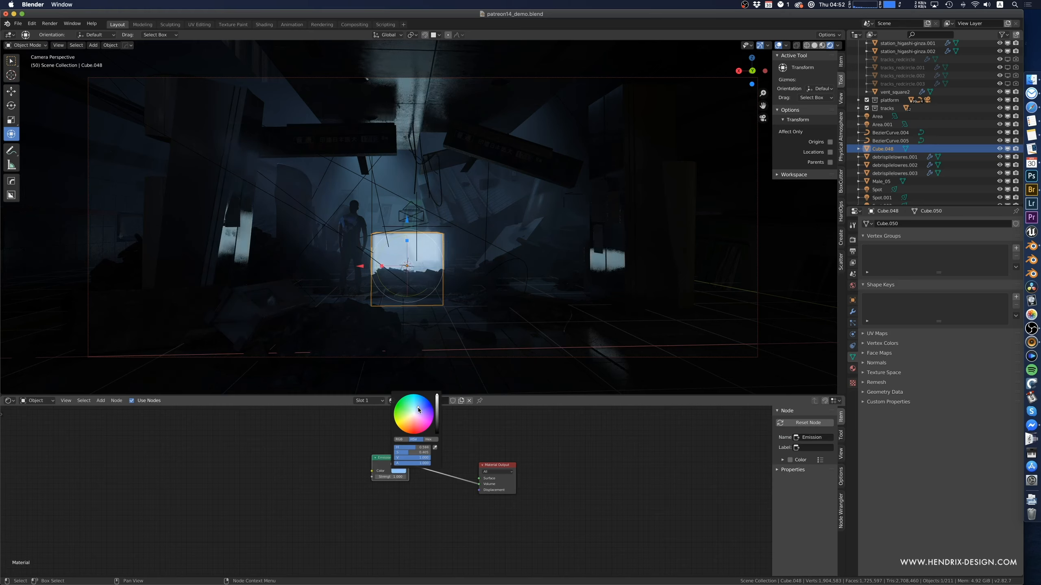
pyautogui.click(395, 477)
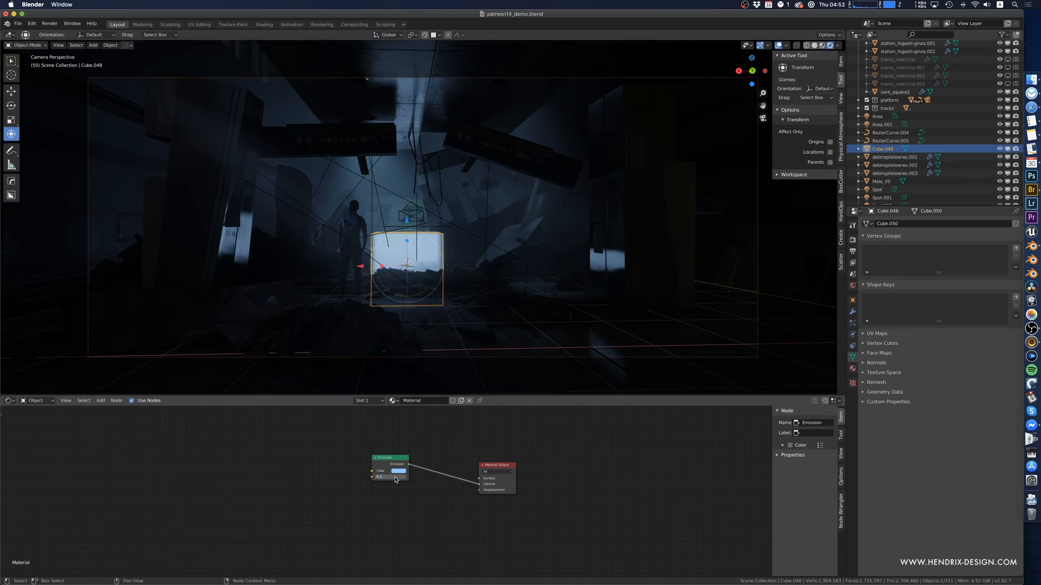
pyautogui.press('Return')
# - Scale the glowing cube up by about 3.58 and move it about -15.4 m along Y, deeper into the station
pyautogui.press('s')
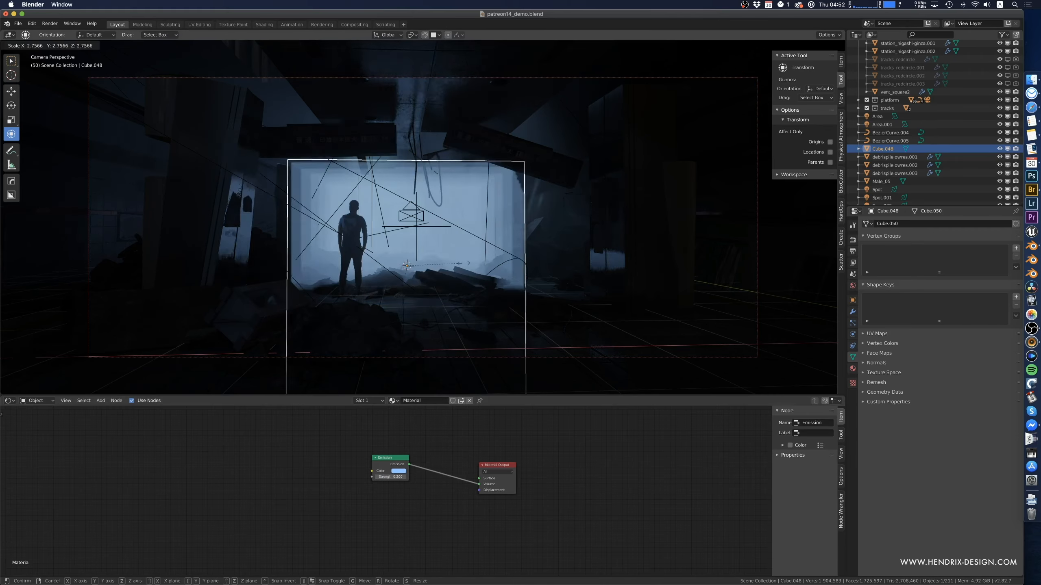
pyautogui.click(461, 287)
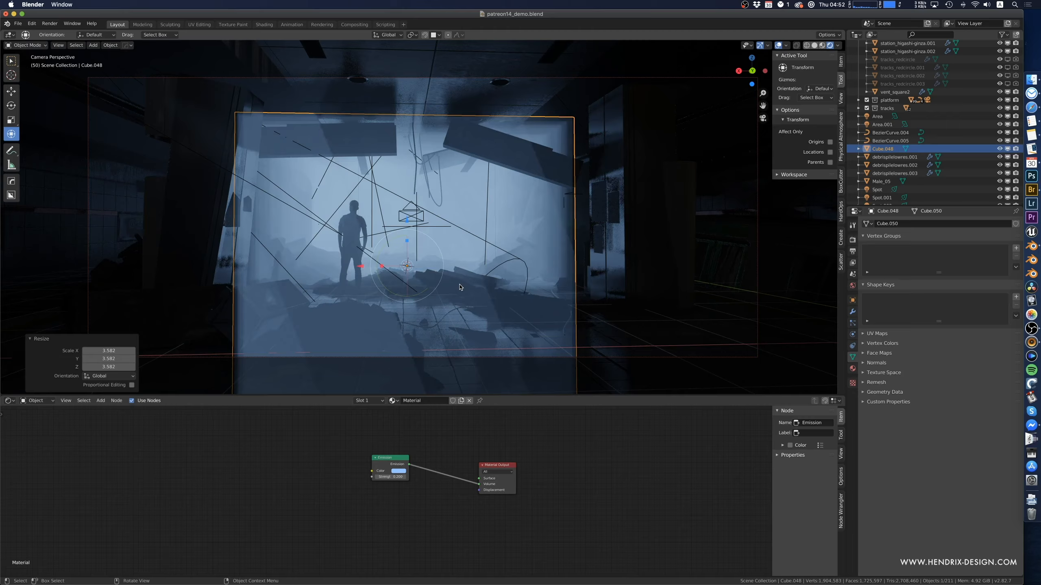
pyautogui.press('g')
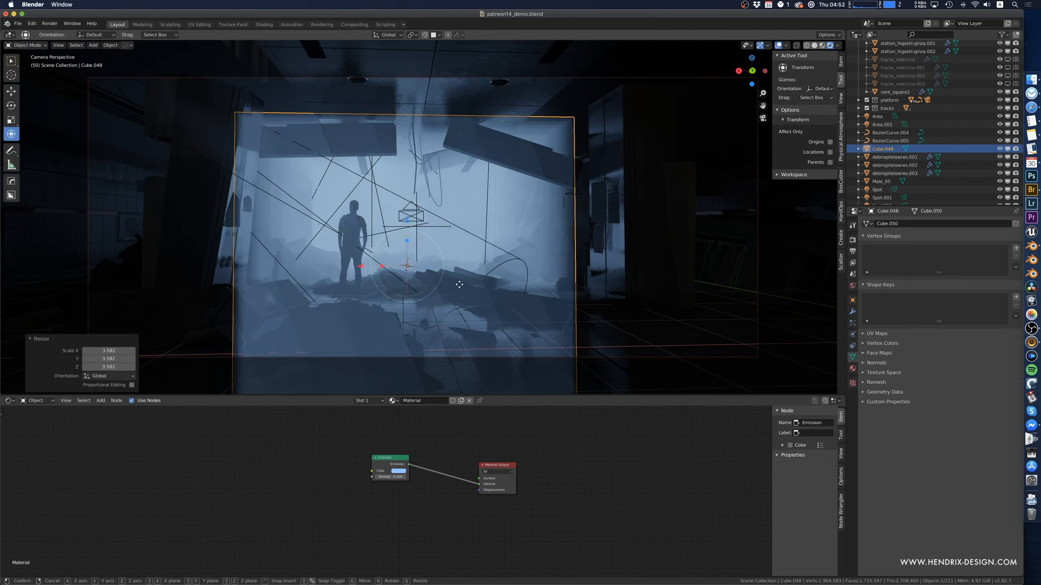
pyautogui.press('y')
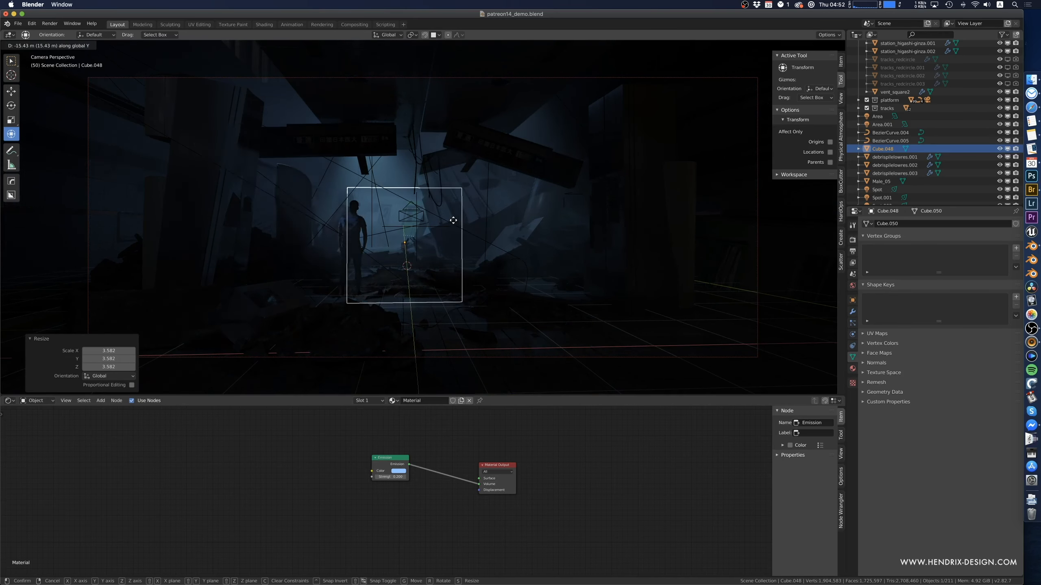
pyautogui.click(452, 223)
# - Scale the glowing cube up by about 1.41 and move it about 3.75 m up and -12.4 m along Y
pyautogui.press('s')
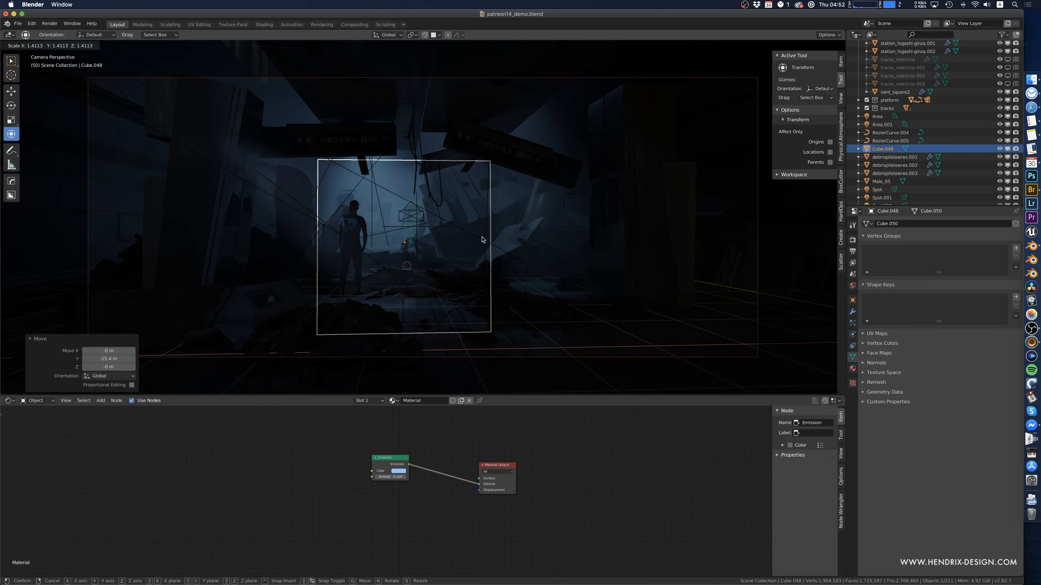
pyautogui.click(413, 212)
pyautogui.press('g')
pyautogui.press('z')
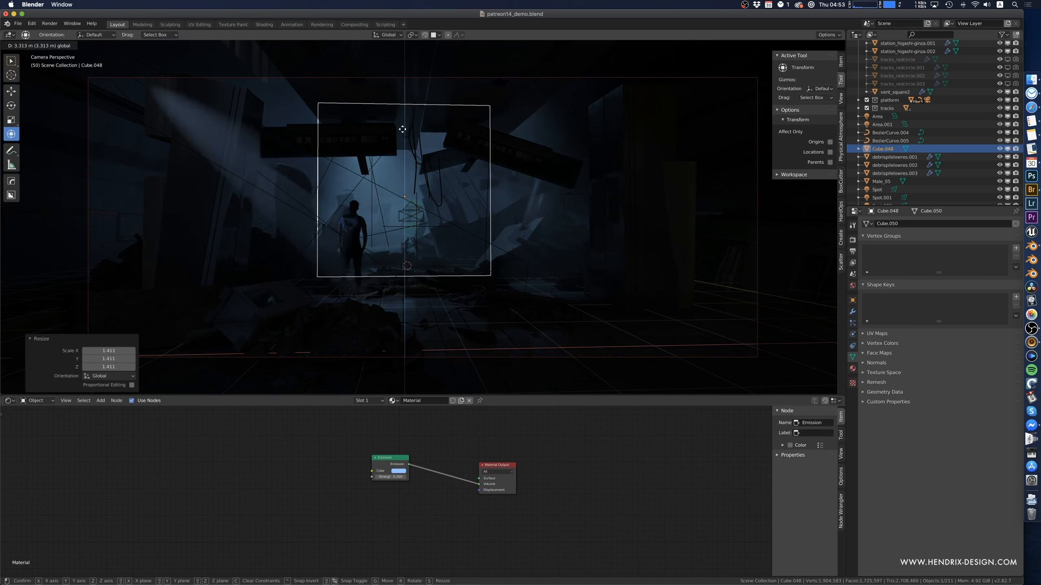
pyautogui.click(403, 126)
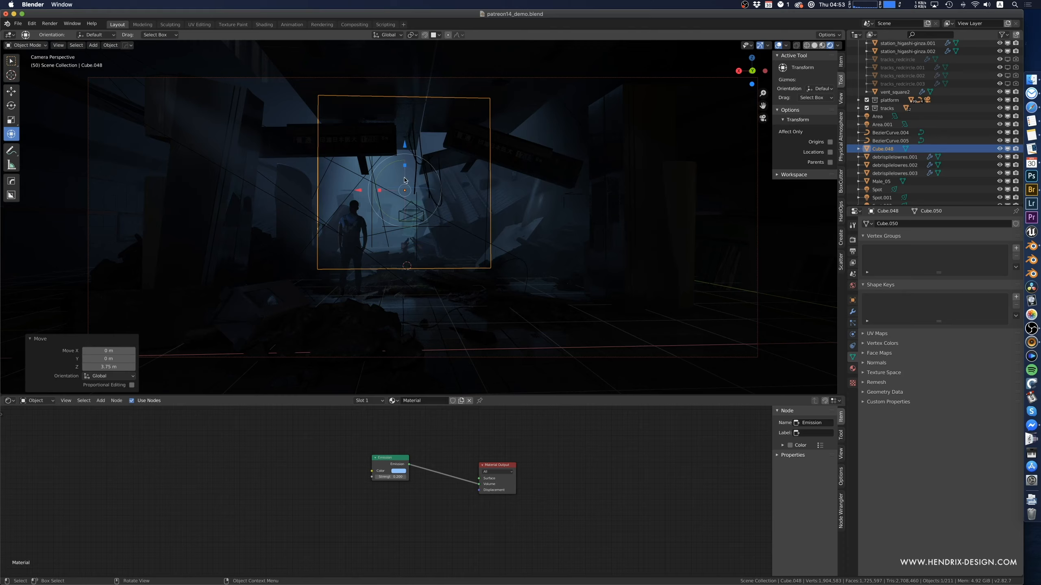
pyautogui.press('g')
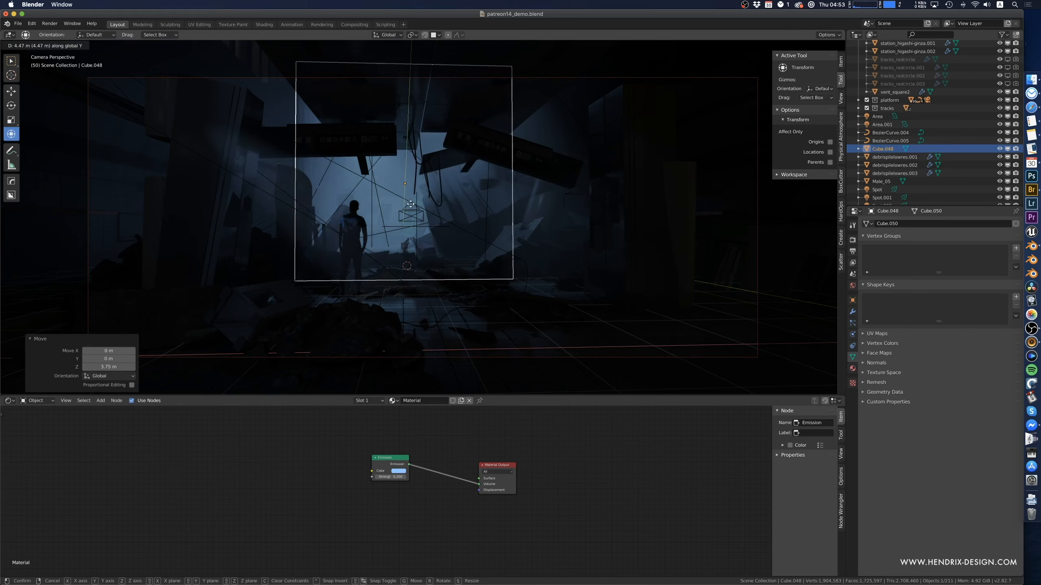
pyautogui.press('y')
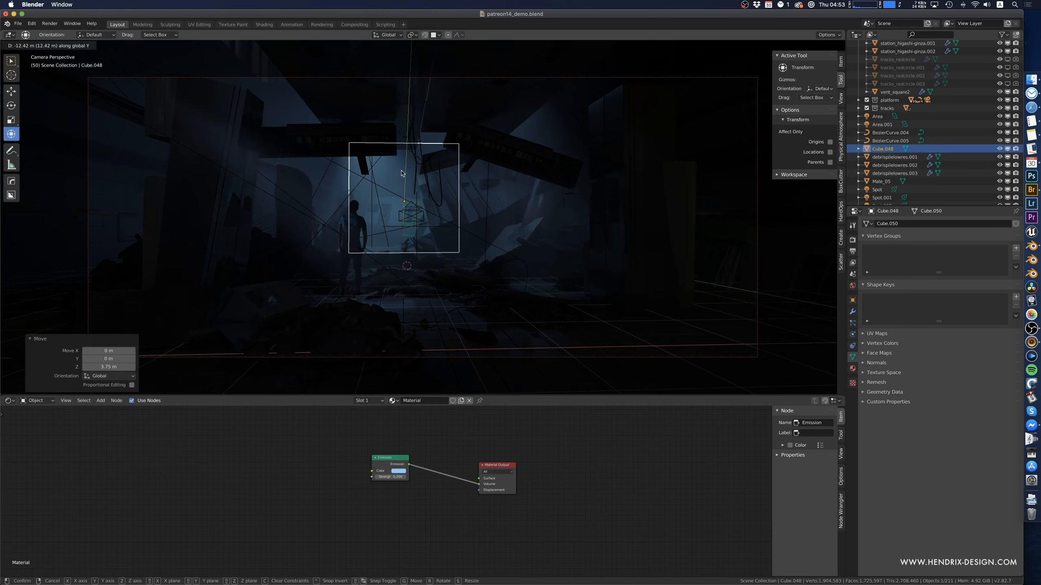
pyautogui.click(401, 173)
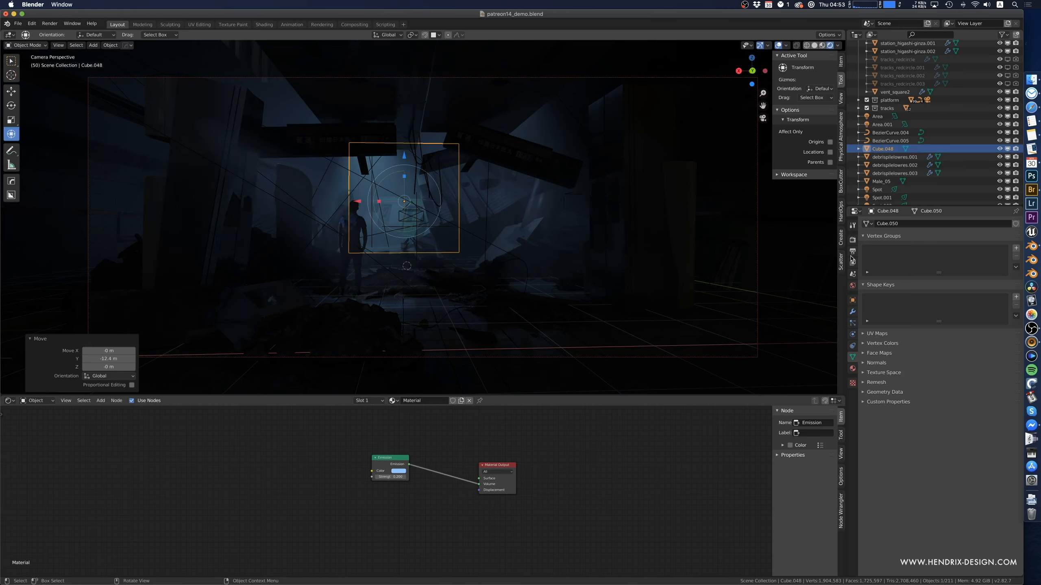
# - Compare the scene with the glowing cube hidden and shown, and set its Emission strength to 1
pyautogui.click(1007, 149)
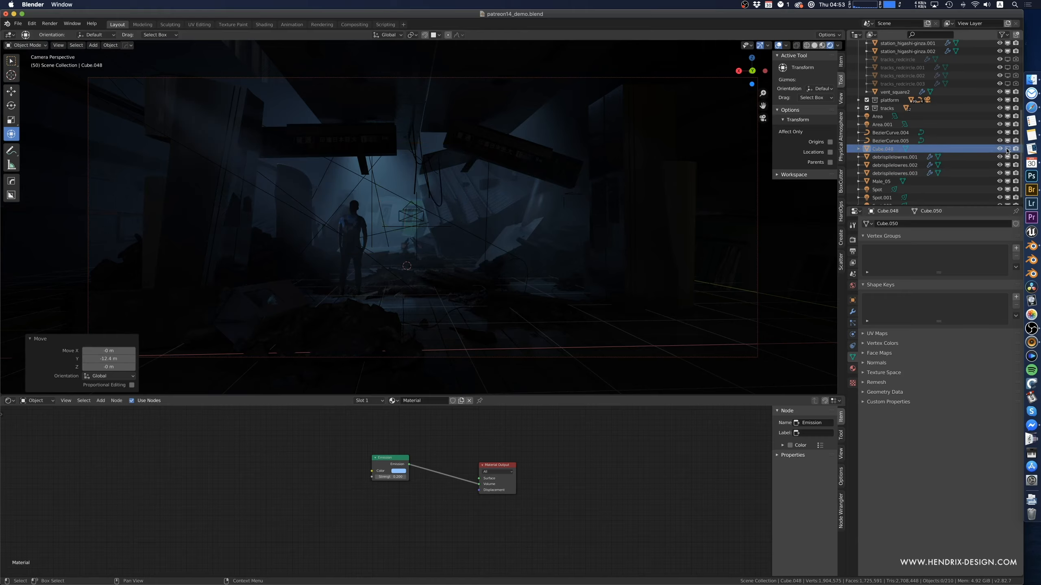
pyautogui.click(1007, 149)
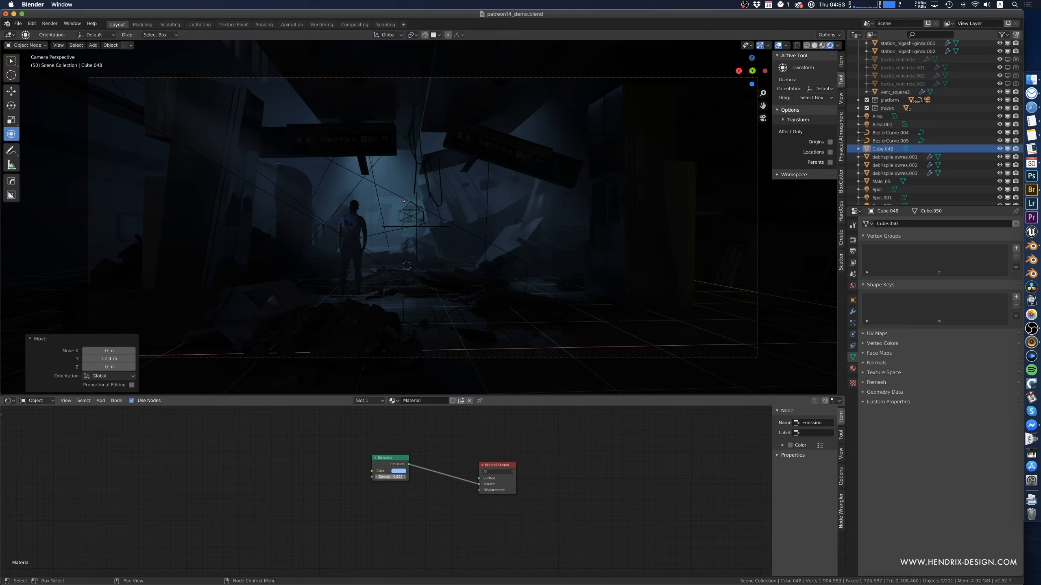
pyautogui.doubleClick(403, 478)
pyautogui.write('1')
pyautogui.press('Return')
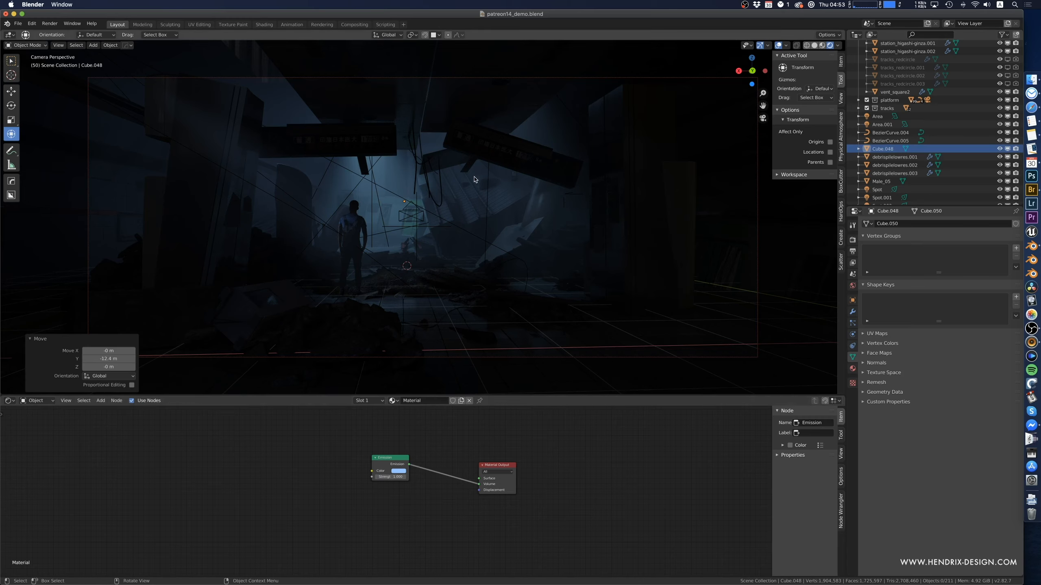
# - Scale the glowing cube by about -1.63 overall, and narrow it to about 0.491 along X
pyautogui.click(871, 150)
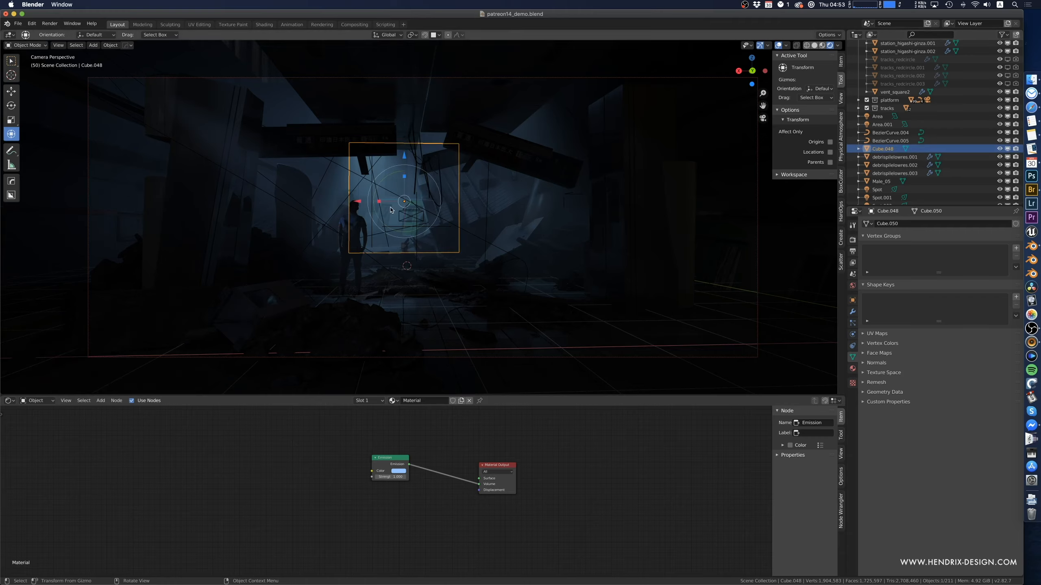
pyautogui.press('s')
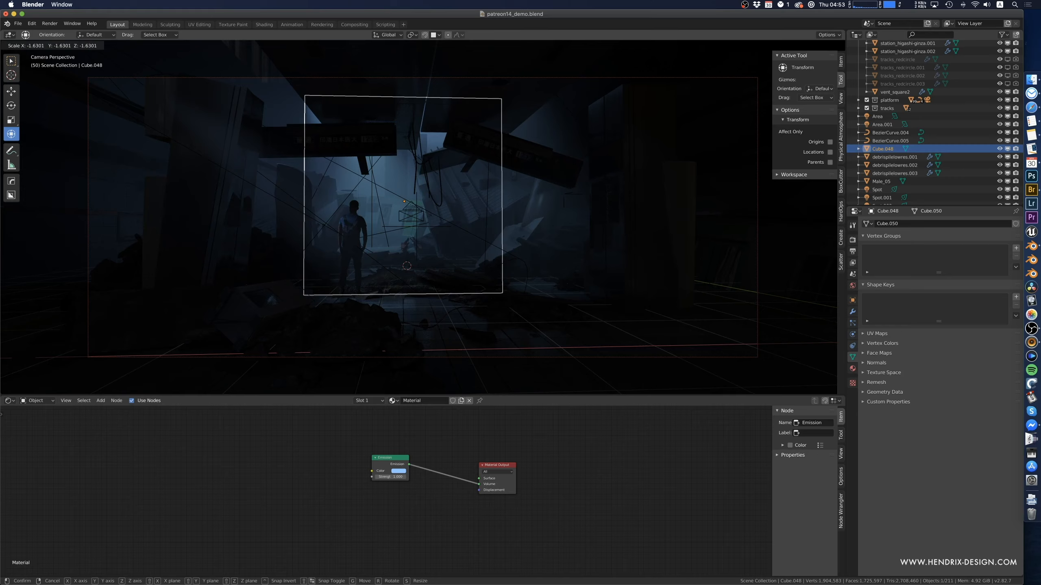
pyautogui.click(481, 209)
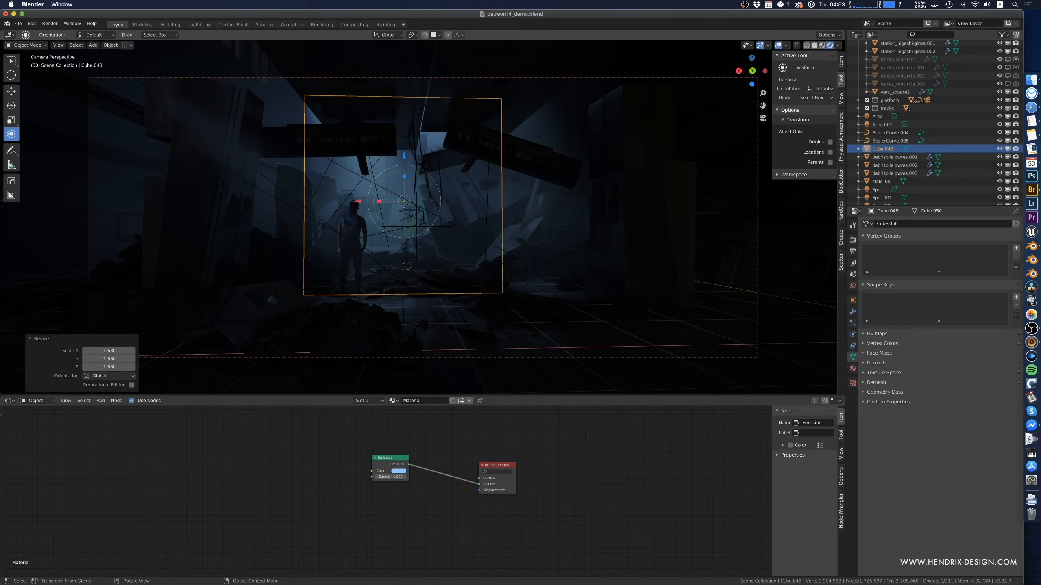
pyautogui.press('s')
pyautogui.press('x')
pyautogui.click(425, 200)
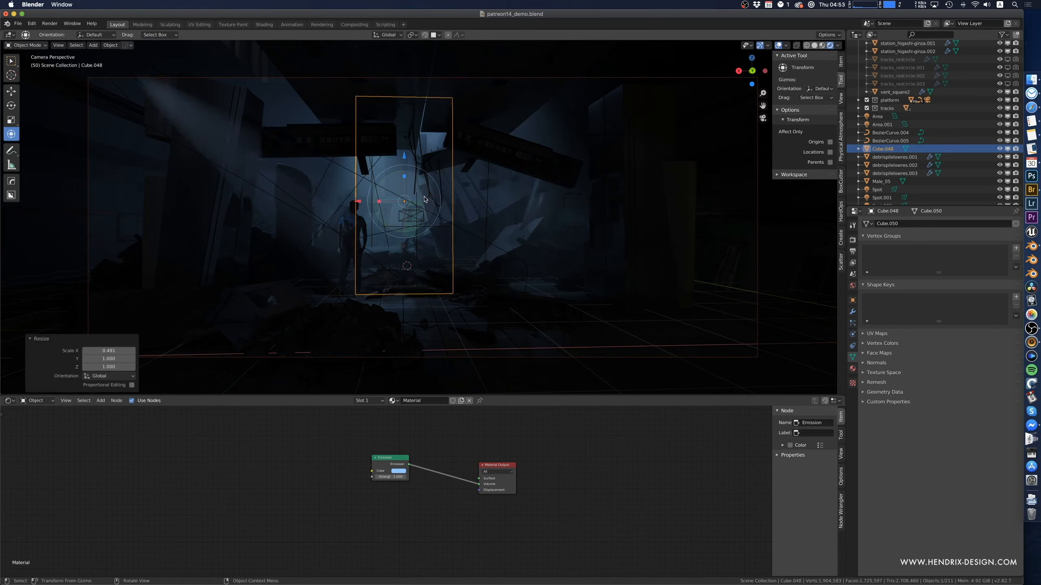
# - Move the narrowed glowing cube about 1.81 m up, -3.91 m along Y and 0.754 m along X
pyautogui.moveTo(402, 131); pyautogui.dragTo(400, 121)
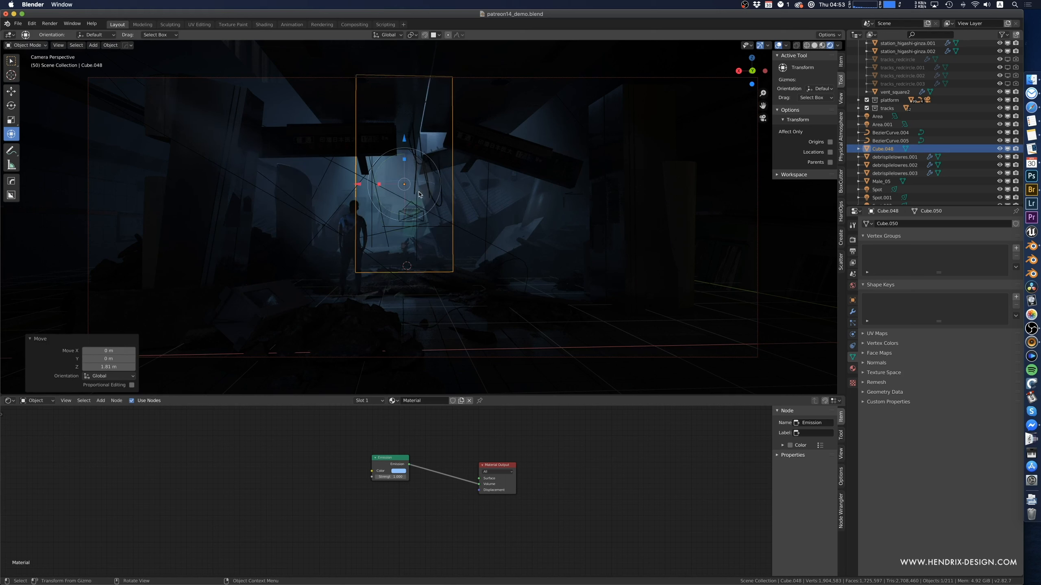
pyautogui.press('g')
pyautogui.press('y')
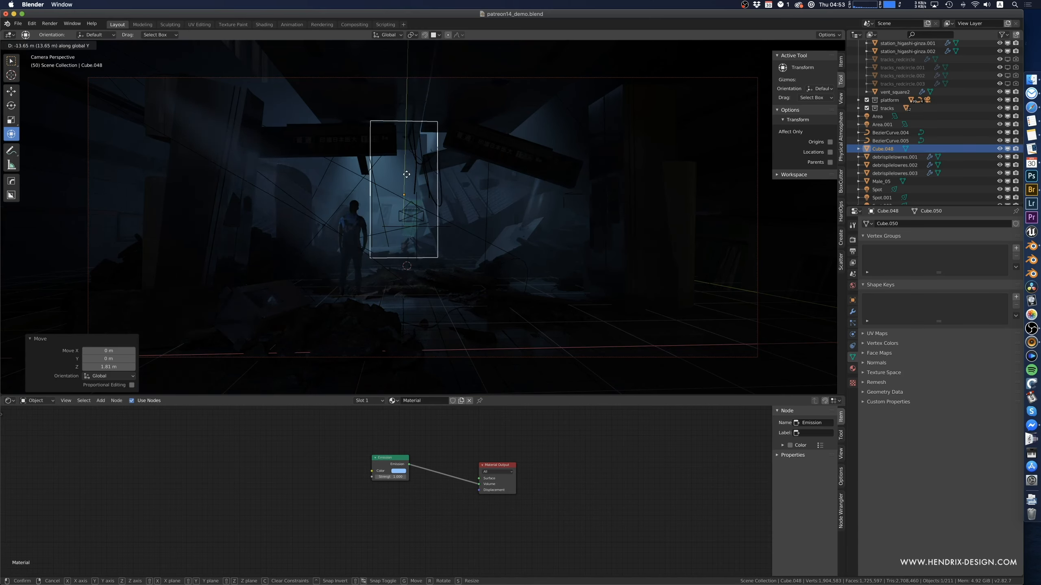
pyautogui.click(366, 210)
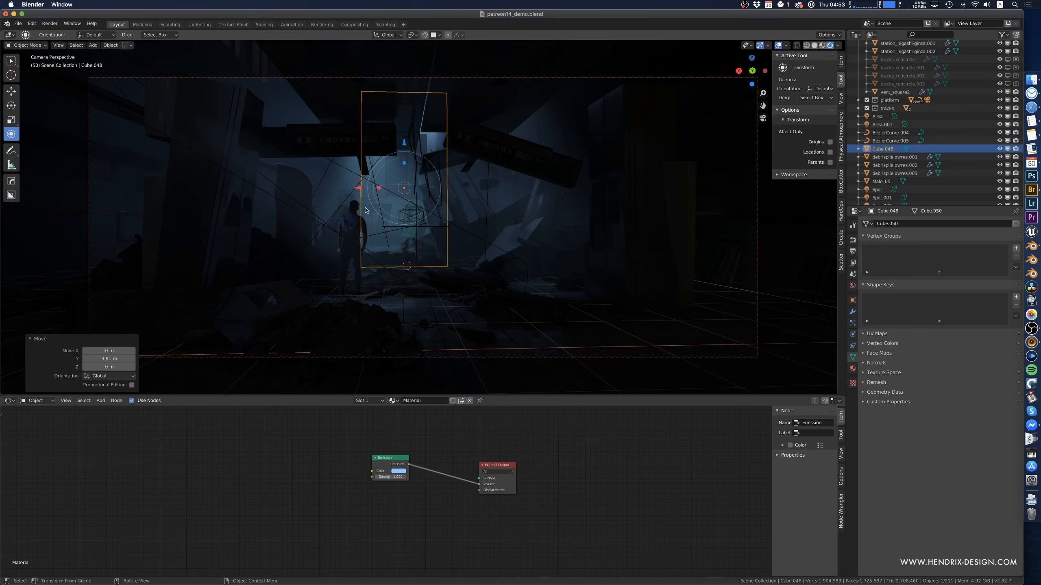
pyautogui.moveTo(347, 189); pyautogui.dragTo(339, 188)
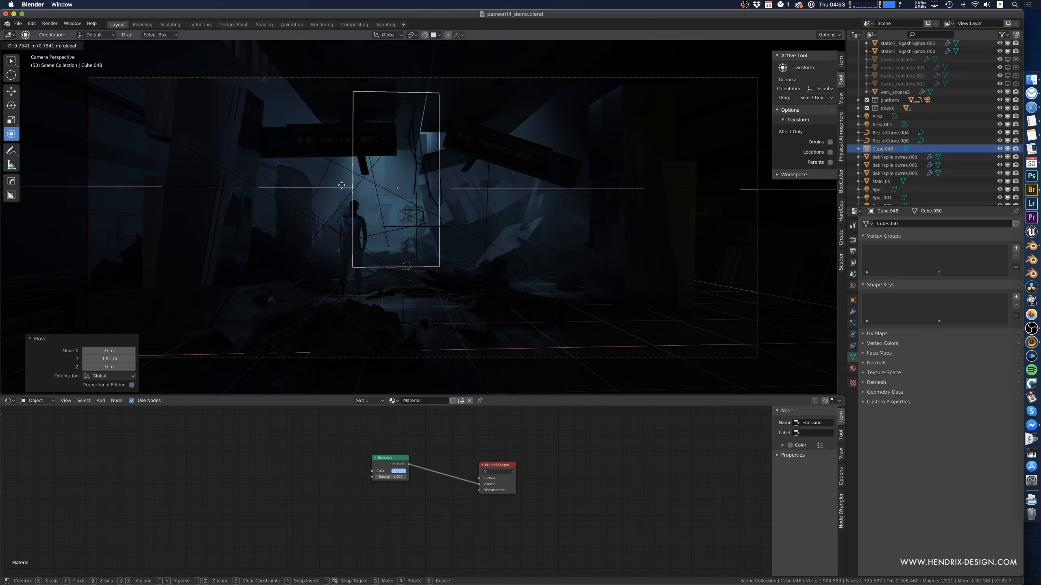
# - Examine the glowing cube's placement from outside the camera and return to the camera view
pyautogui.press('KP_0')
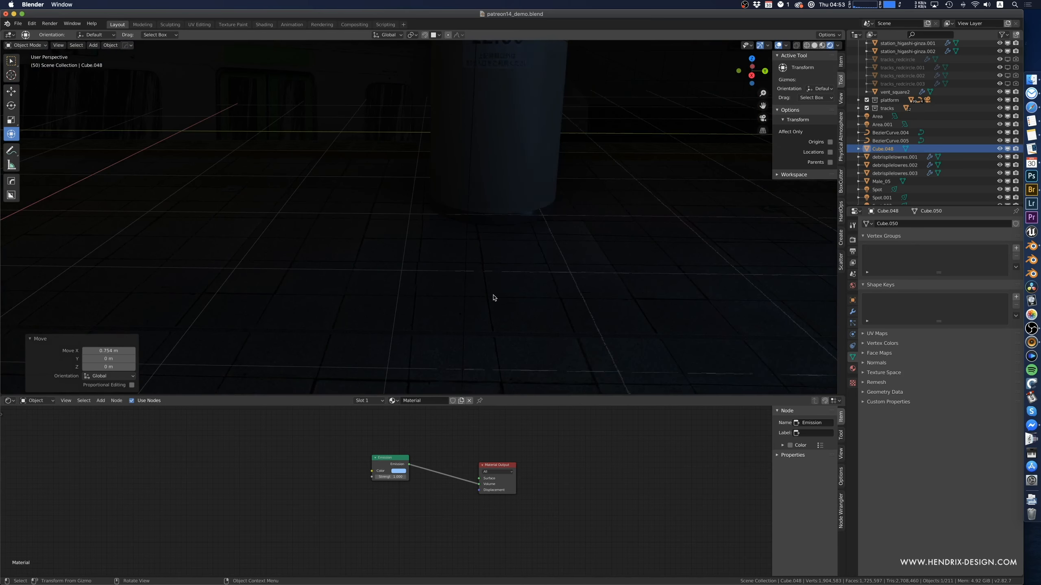
pyautogui.hscroll(-5, 494, 298)
pyautogui.scroll(-5, 496, 298)
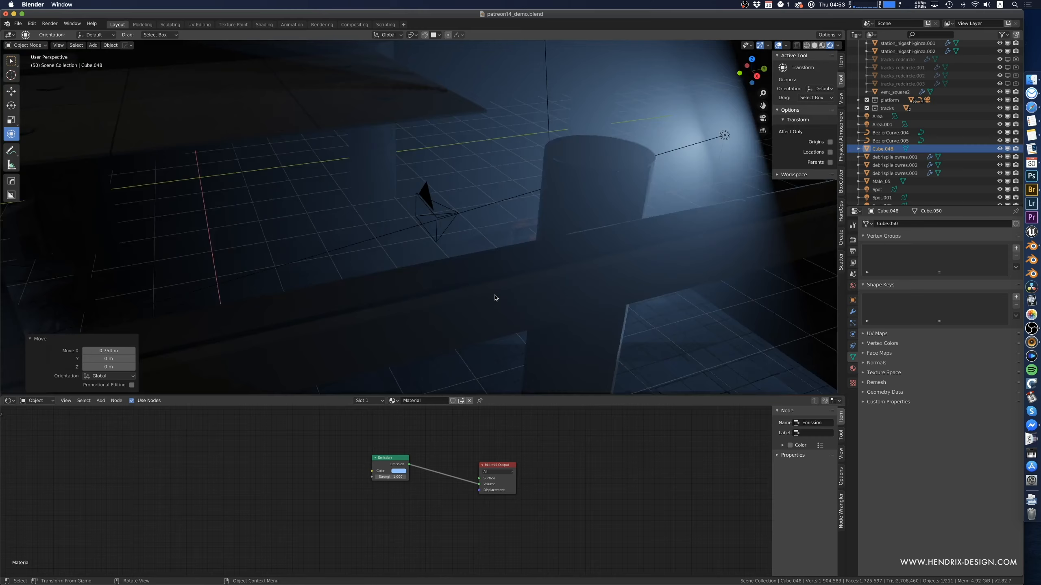
pyautogui.scroll(-5, 495, 298)
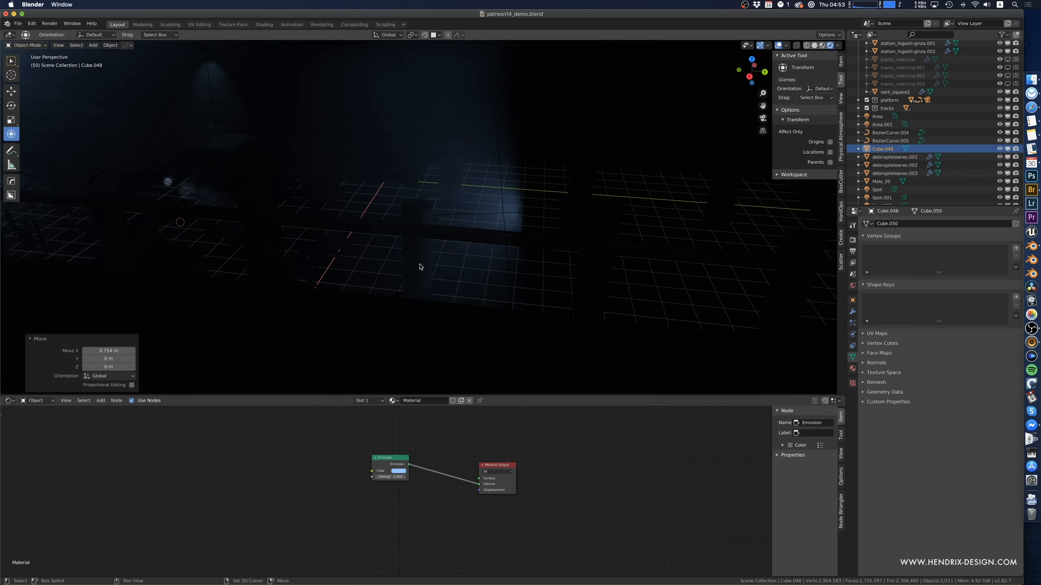
pyautogui.keyDown('shift'); pyautogui.moveTo(464, 298); pyautogui.dragTo(344, 234, button='middle'); pyautogui.keyUp('shift')
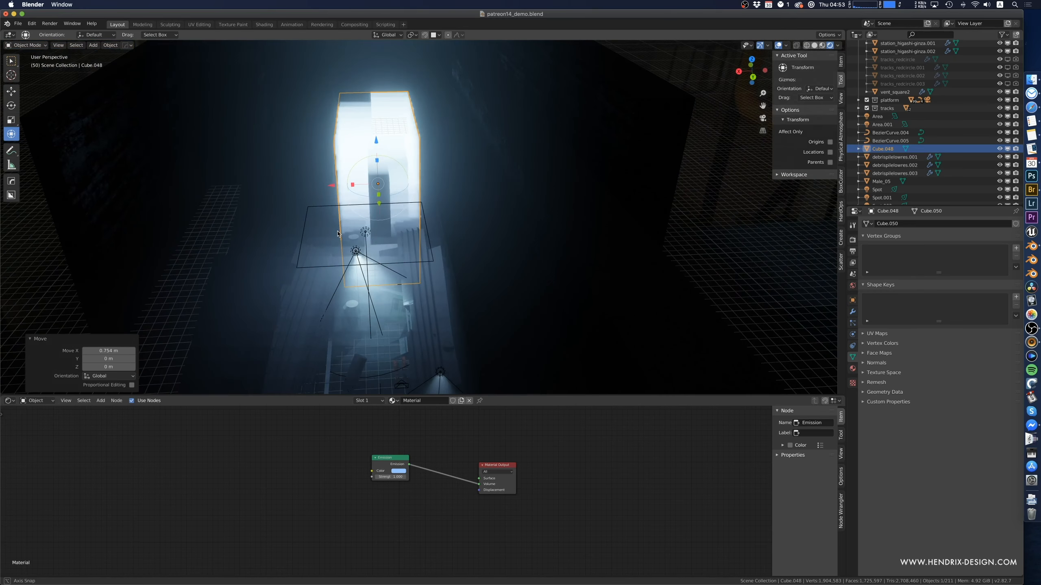
pyautogui.press('KP_0')
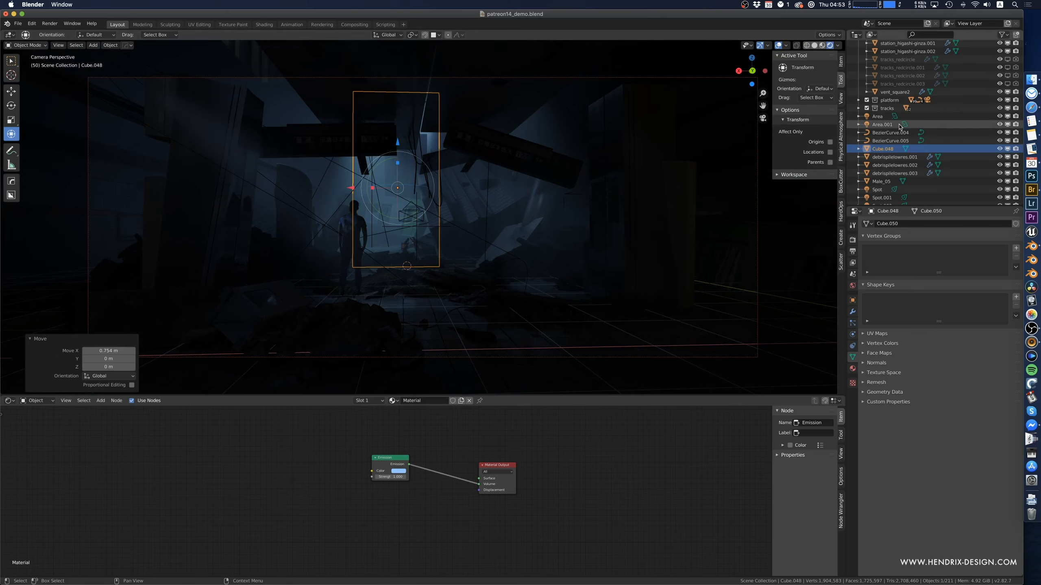
# - Set the Density of the fog object's Principled Volume to 0.15
pyautogui.scroll(8, 902, 127)
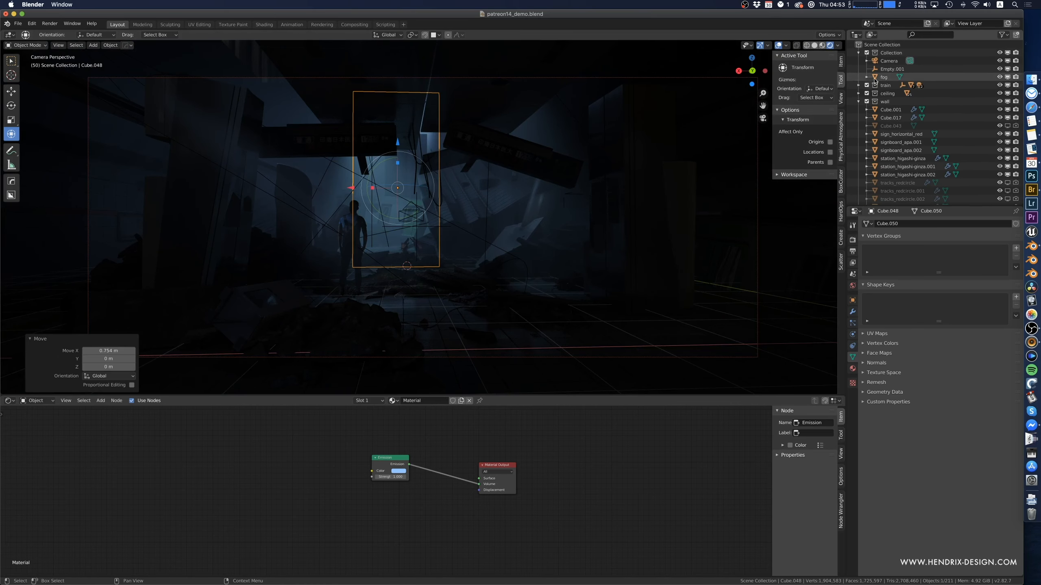
pyautogui.click(875, 78)
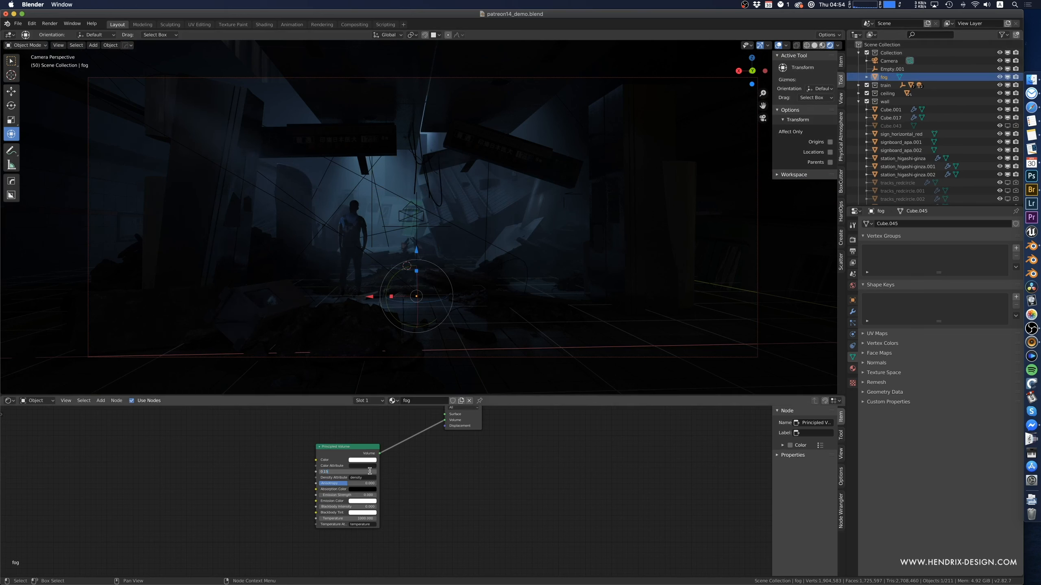
pyautogui.press('Return')
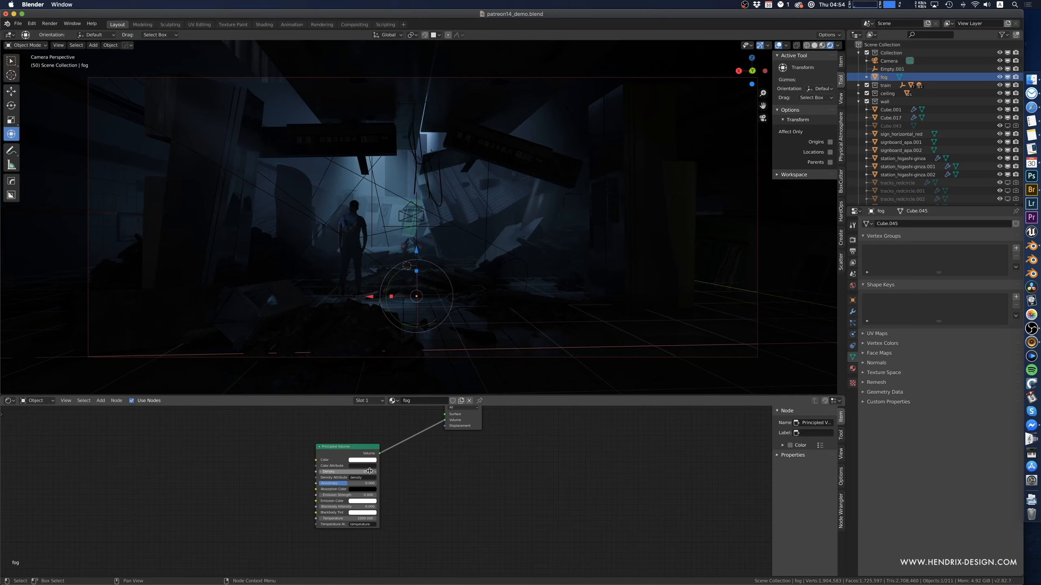
# - Try to move the bright hanging face of the broken ceiling mesh along Y in Edit Mode
pyautogui.click(512, 313)
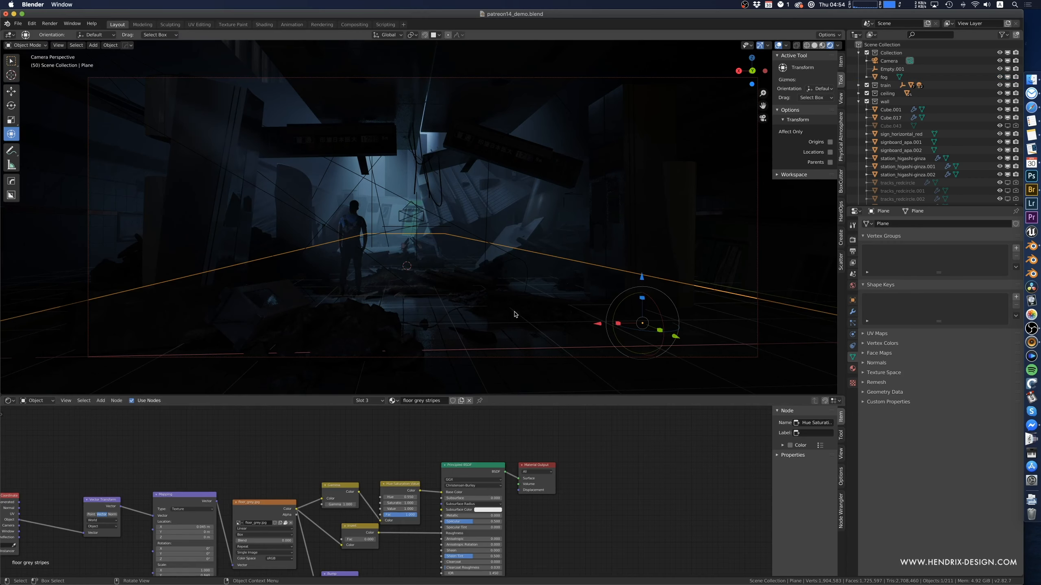
pyautogui.click(395, 188)
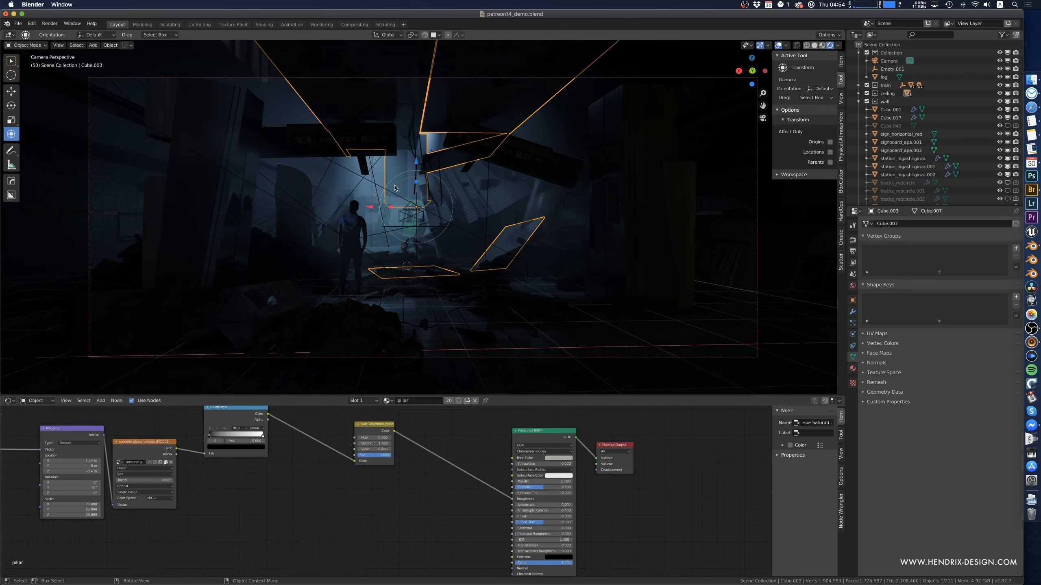
pyautogui.press('Tab')
pyautogui.click(400, 177)
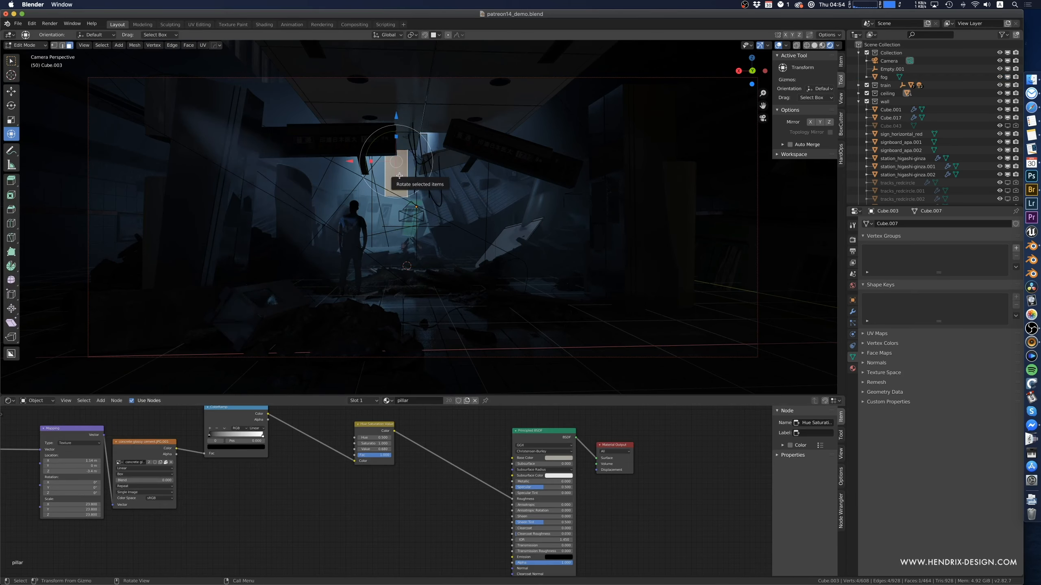
pyautogui.press('g')
pyautogui.press('y')
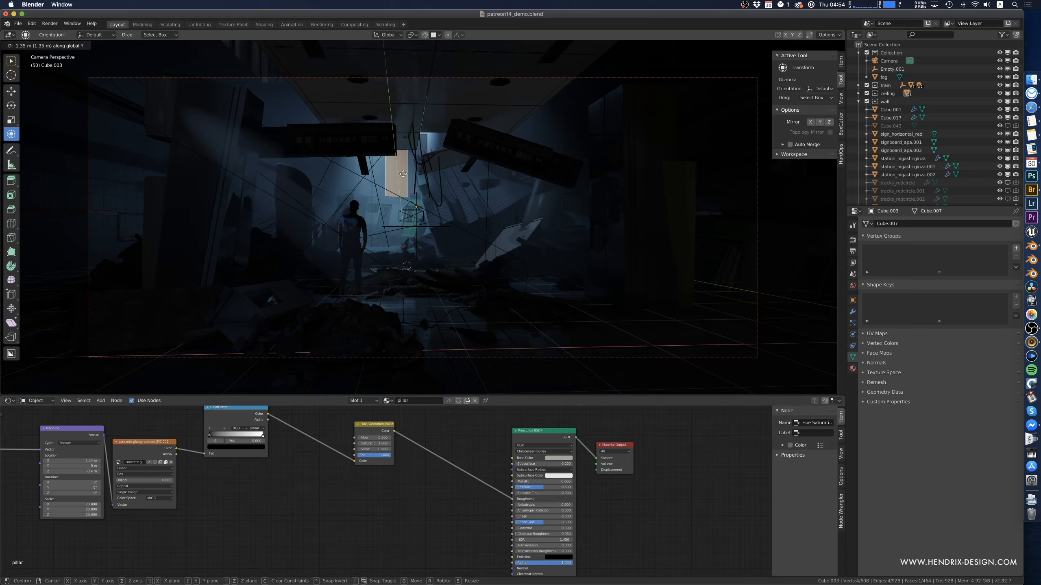
pyautogui.click(444, 243)
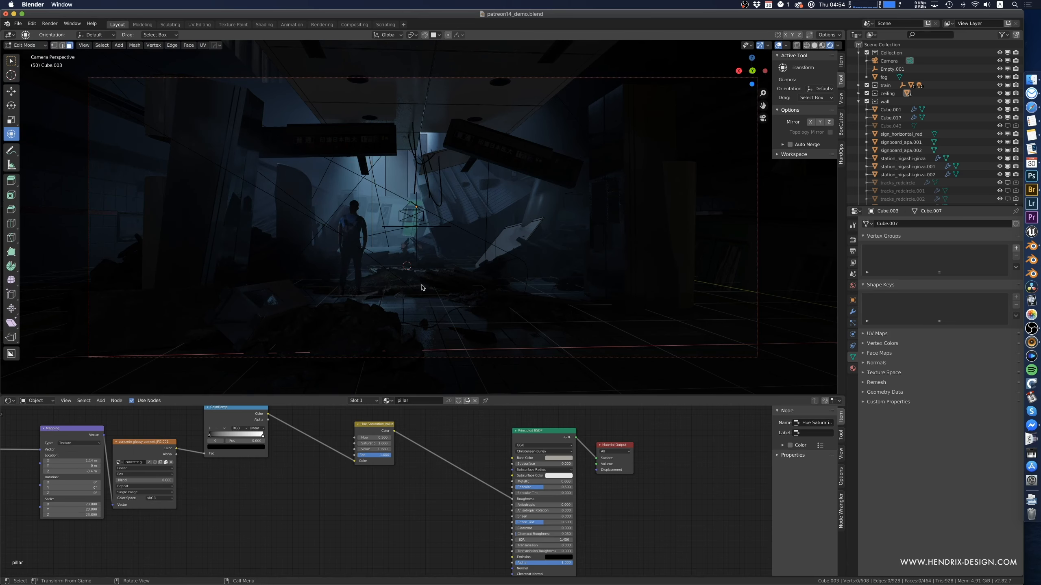
# - Inspect the station from the back, return to the camera view and leave Edit Mode
pyautogui.press('`')
pyautogui.click(457, 243)
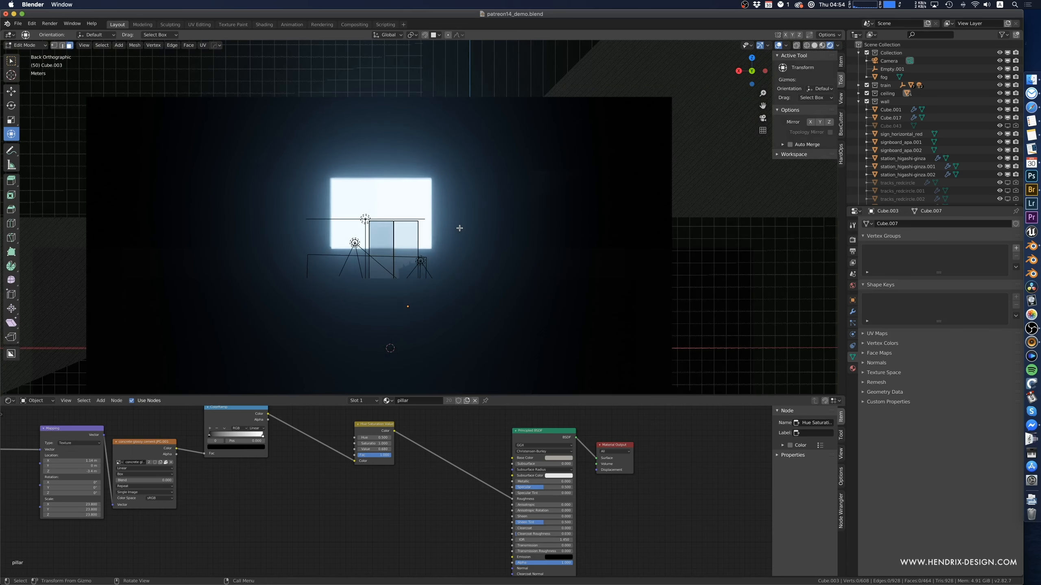
pyautogui.moveTo(441, 259); pyautogui.dragTo(478, 284, button='middle')
pyautogui.press('KP_0')
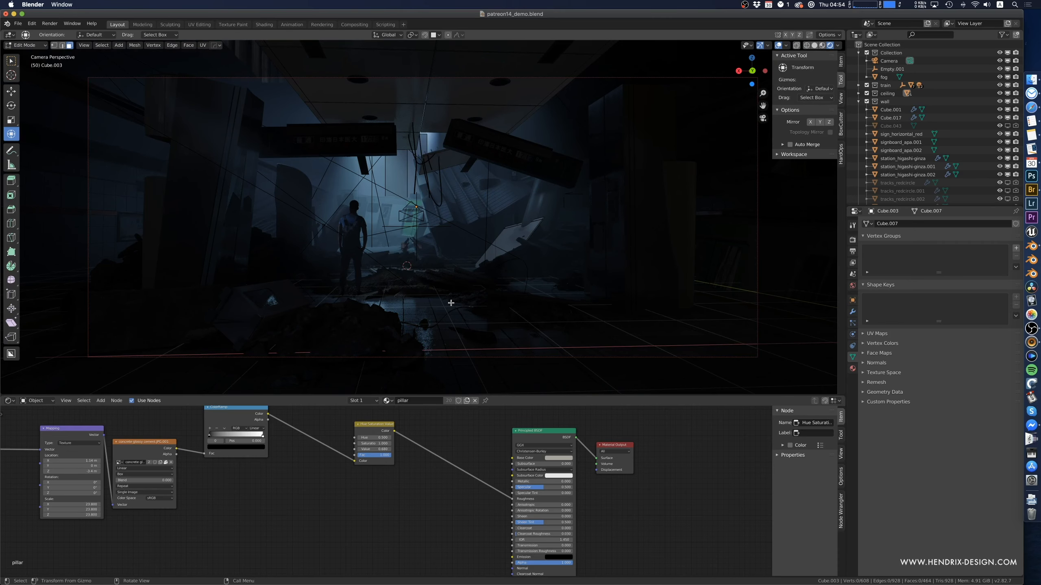
pyautogui.press('Tab')
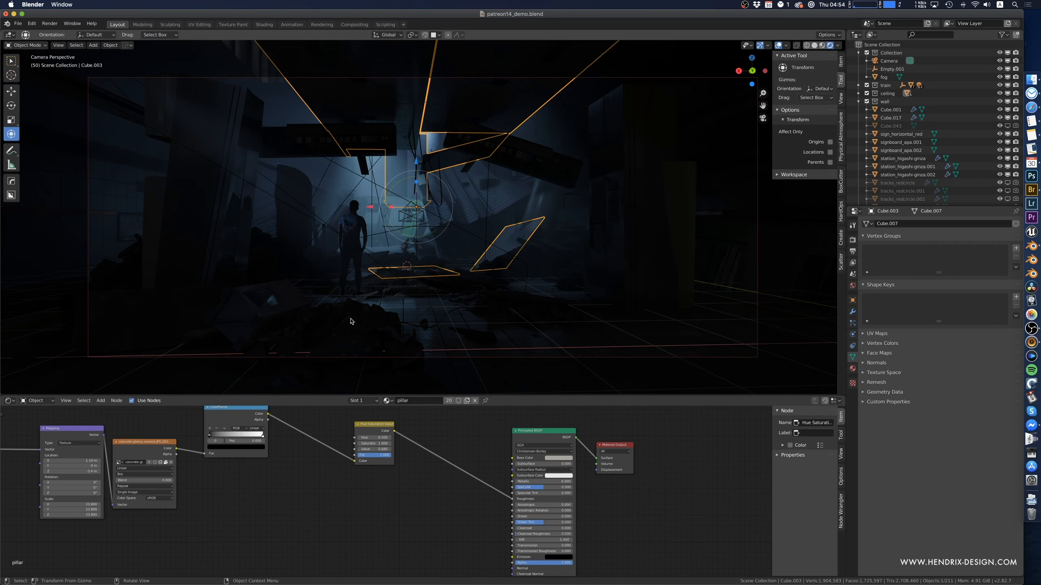
# - Import 8dede1e1.jpg from the ref folder as an image plane with the Emit material setting
pyautogui.click(381, 324)
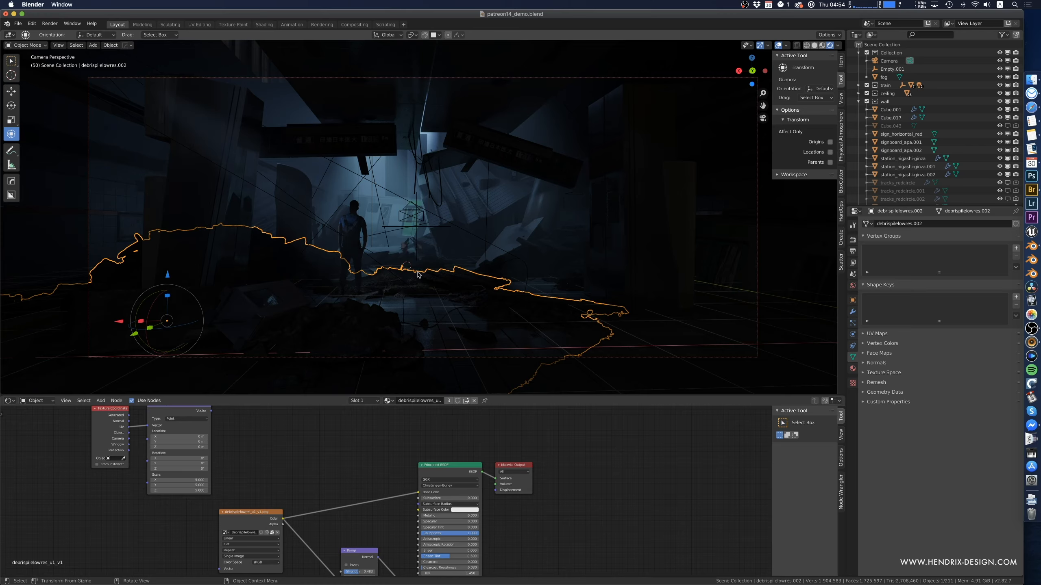
pyautogui.hotkey('shift', 'a')
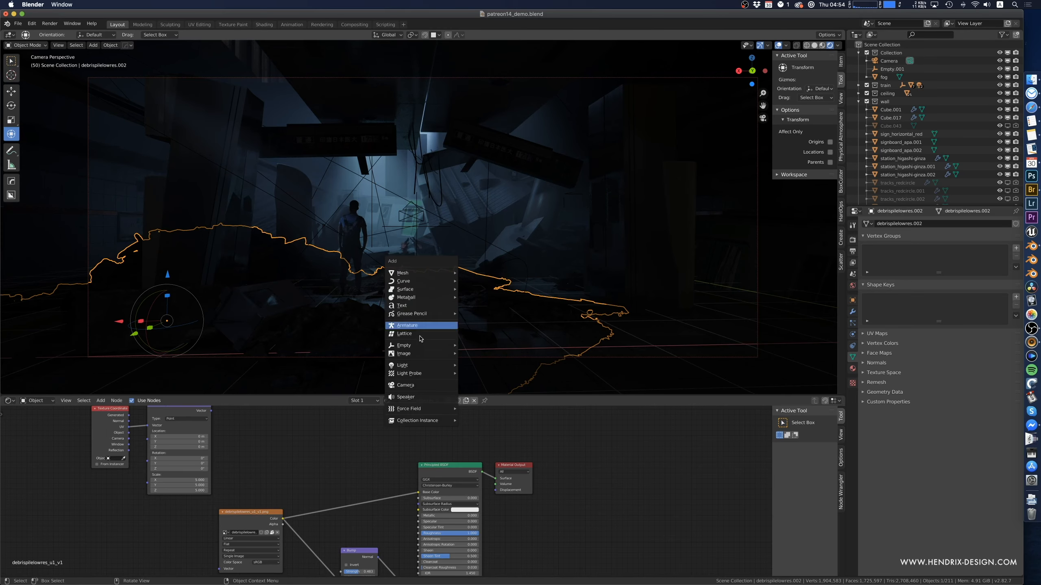
pyautogui.moveTo(419, 361)
pyautogui.click(485, 372)
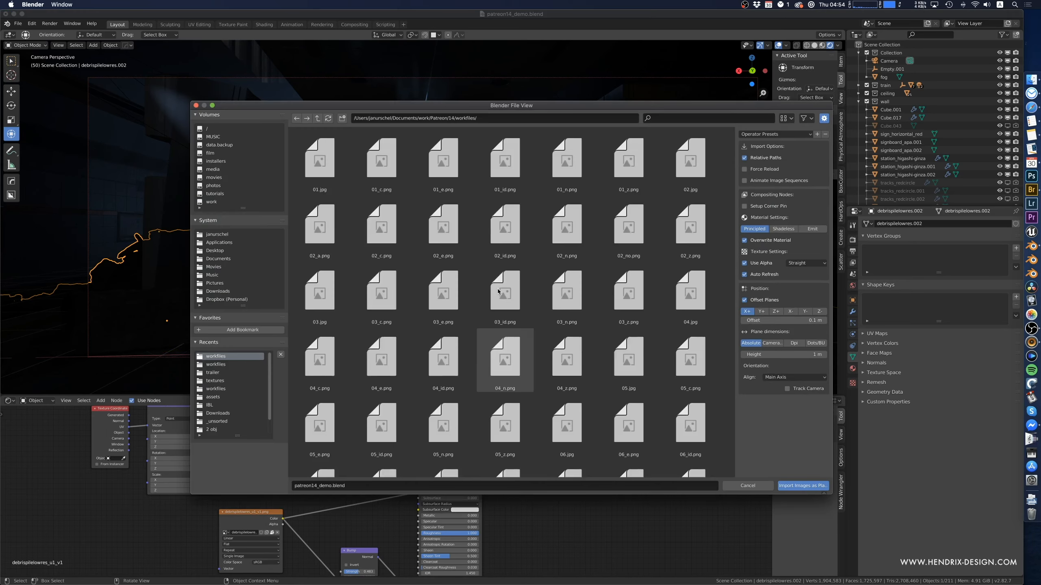
pyautogui.click(316, 118)
pyautogui.doubleClick(496, 160)
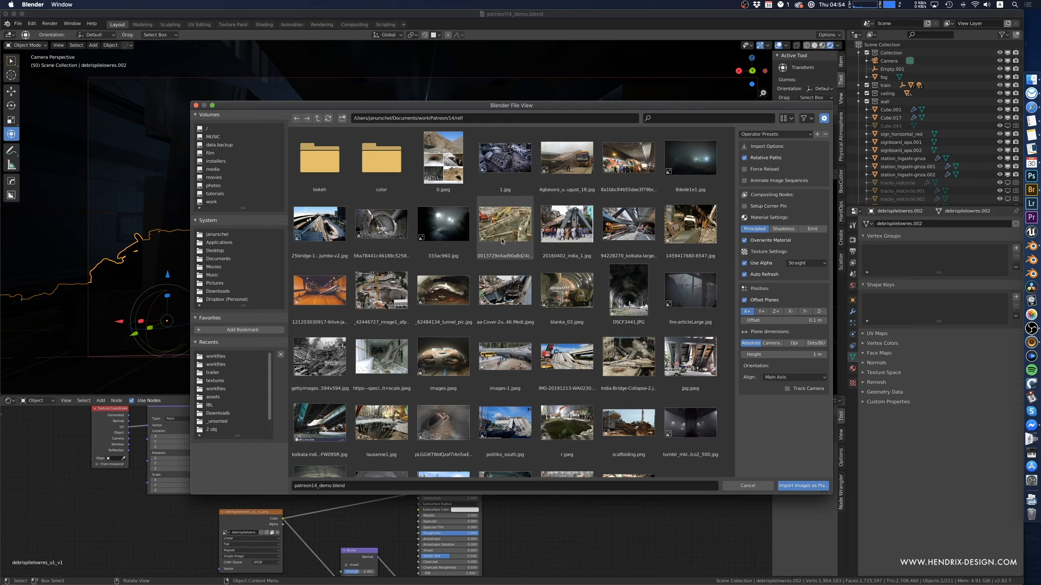
pyautogui.scroll(-2, 527, 335)
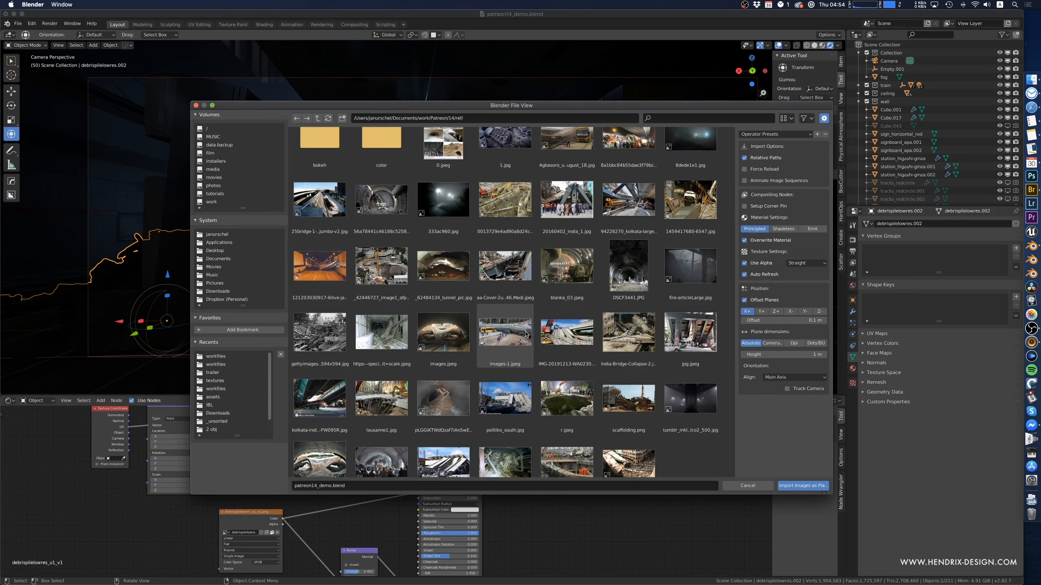
pyautogui.scroll(2, 526, 335)
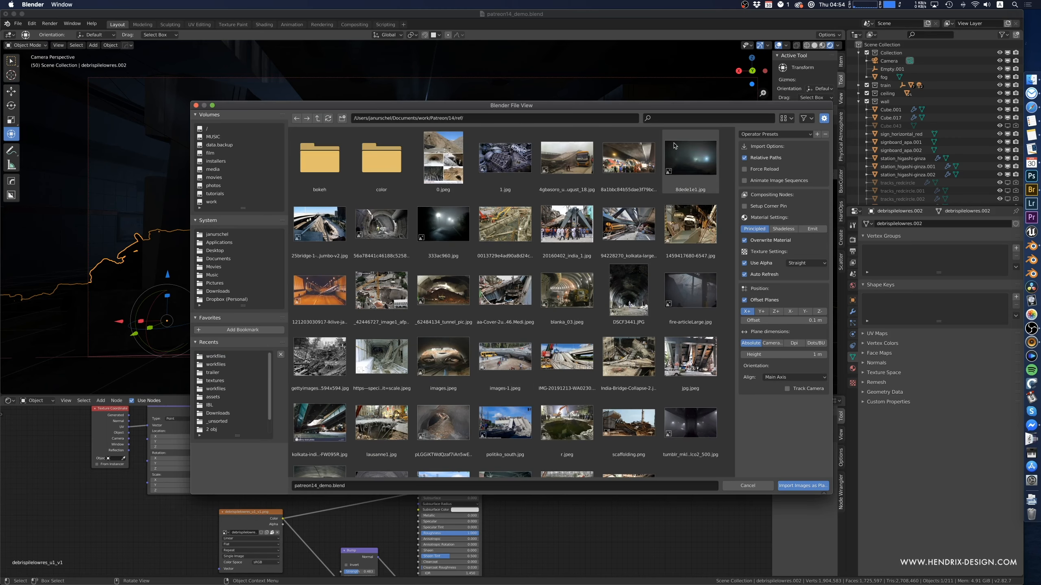
pyautogui.click(690, 160)
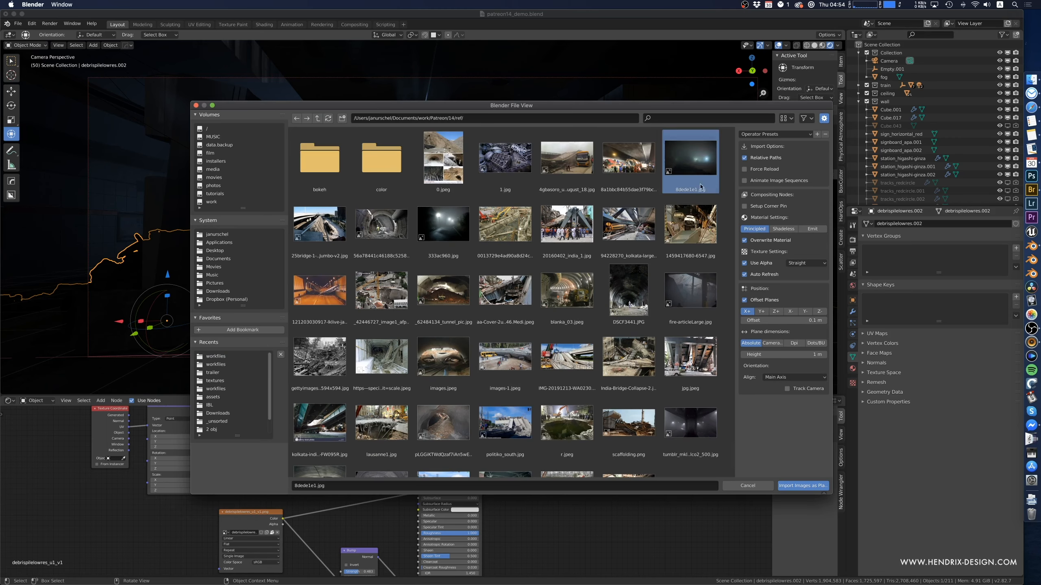
pyautogui.click(749, 264)
pyautogui.click(812, 229)
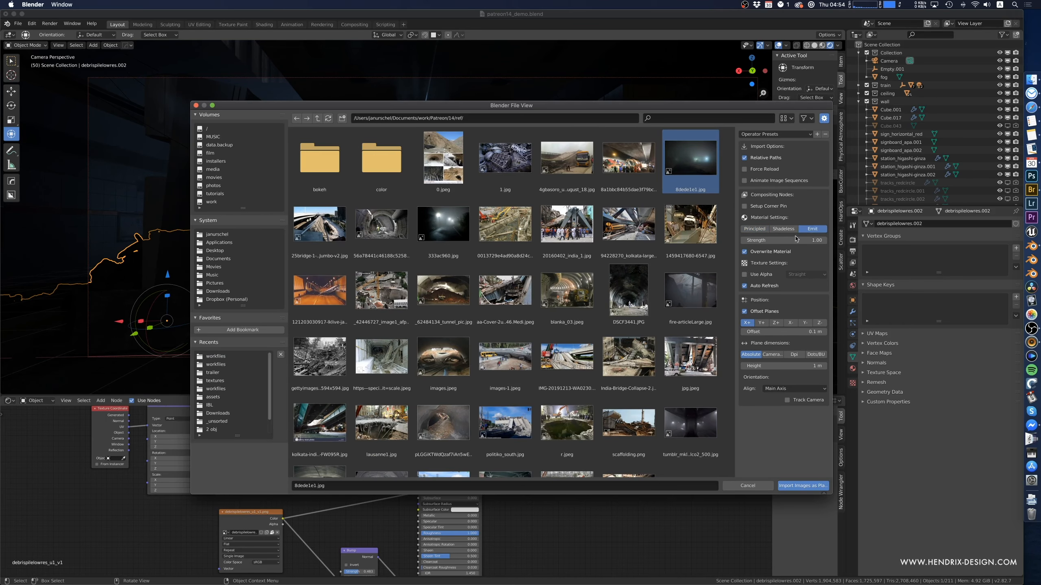
pyautogui.click(803, 486)
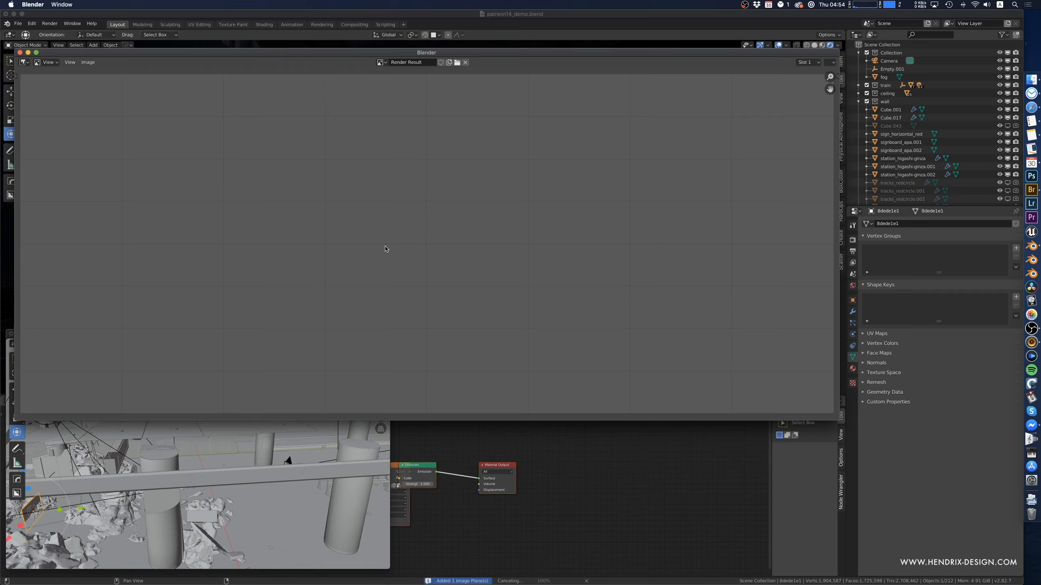
# - Scale the image plane to 5.576, shift it about 1.8 m in X and -13.2 m in Y, and raise it 1.67 m plus 3.82 m
pyautogui.press('s')
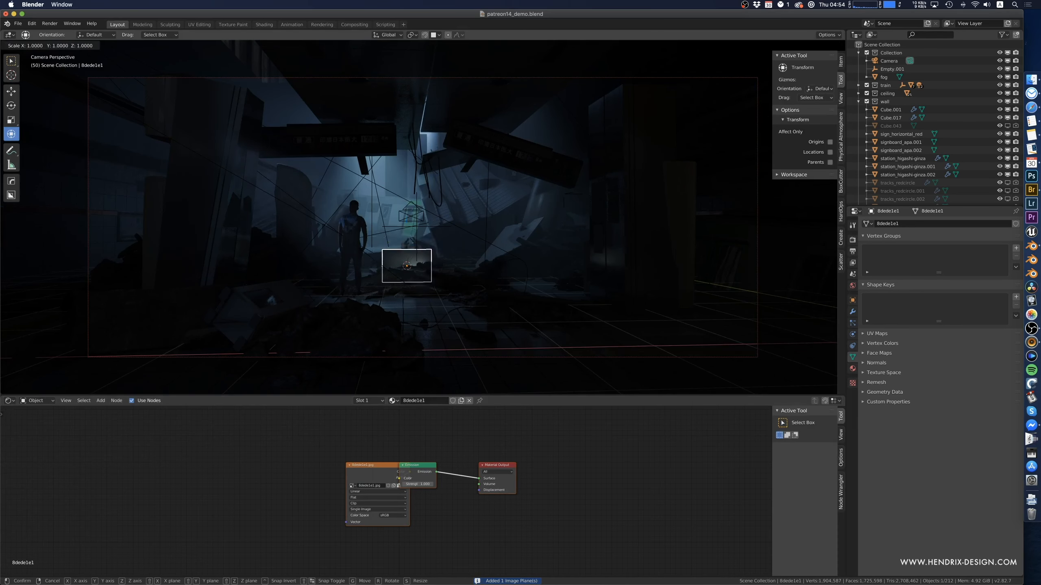
pyautogui.click(510, 256)
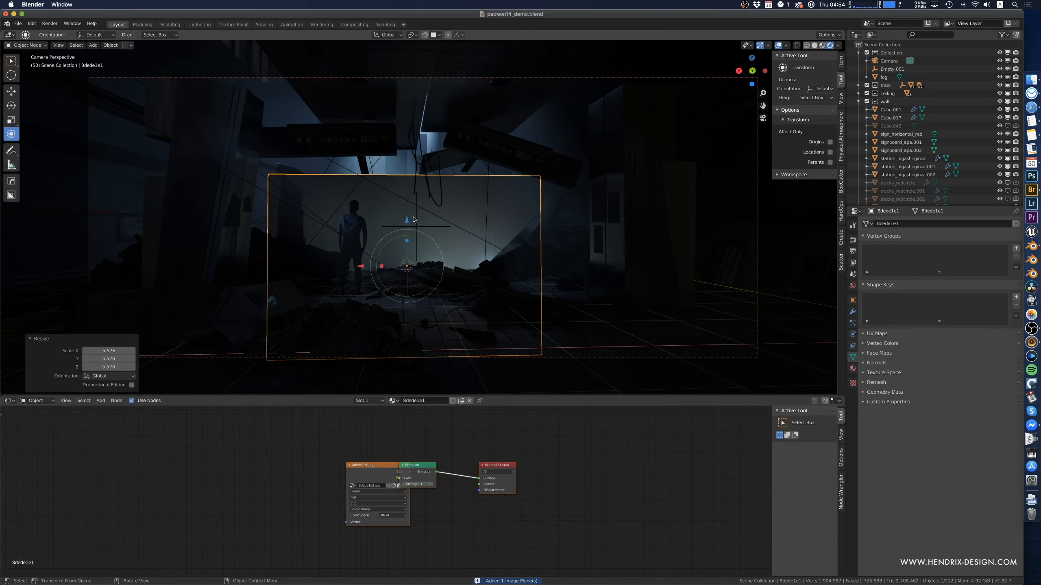
pyautogui.moveTo(407, 214); pyautogui.dragTo(418, 186)
pyautogui.press('g')
pyautogui.hotkey('shift', 'z')
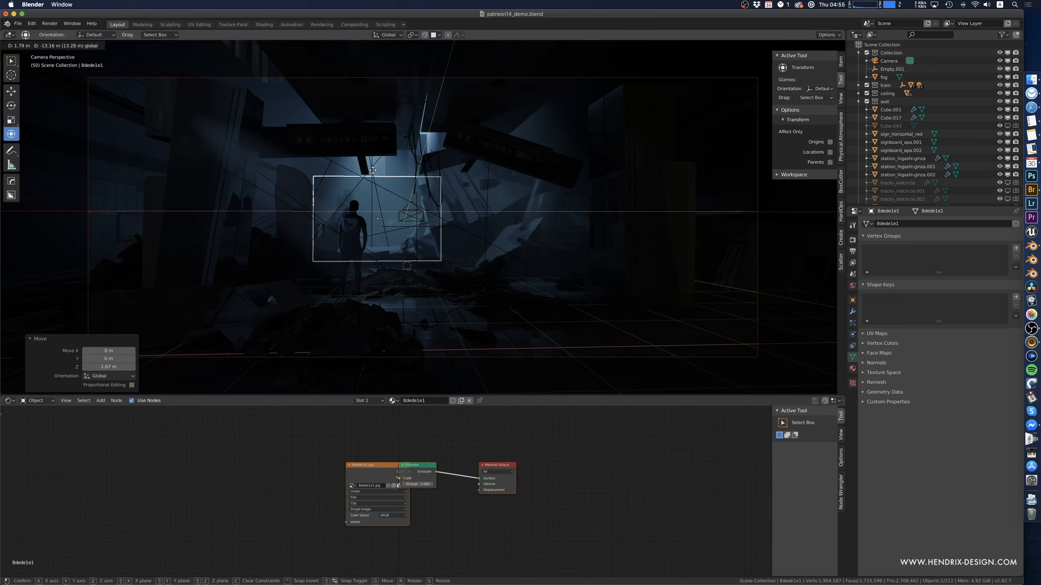
pyautogui.click(368, 168)
pyautogui.moveTo(378, 167); pyautogui.dragTo(383, 96)
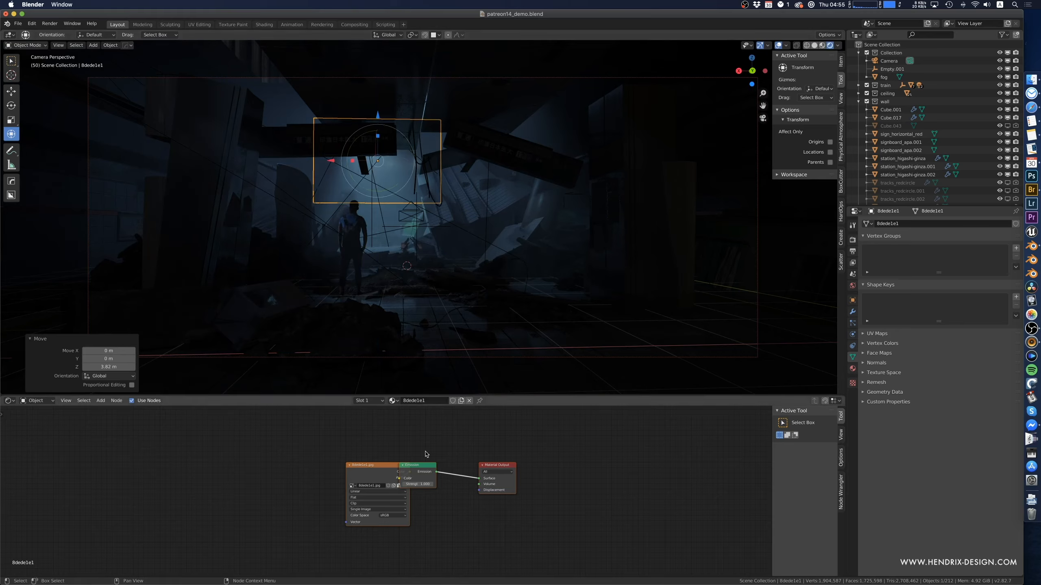
# - Increase the Strength of the image plane's Emission node and scale the plane to 0.604 along X
pyautogui.click(362, 466)
pyautogui.moveTo(420, 483); pyautogui.dragTo(472, 472)
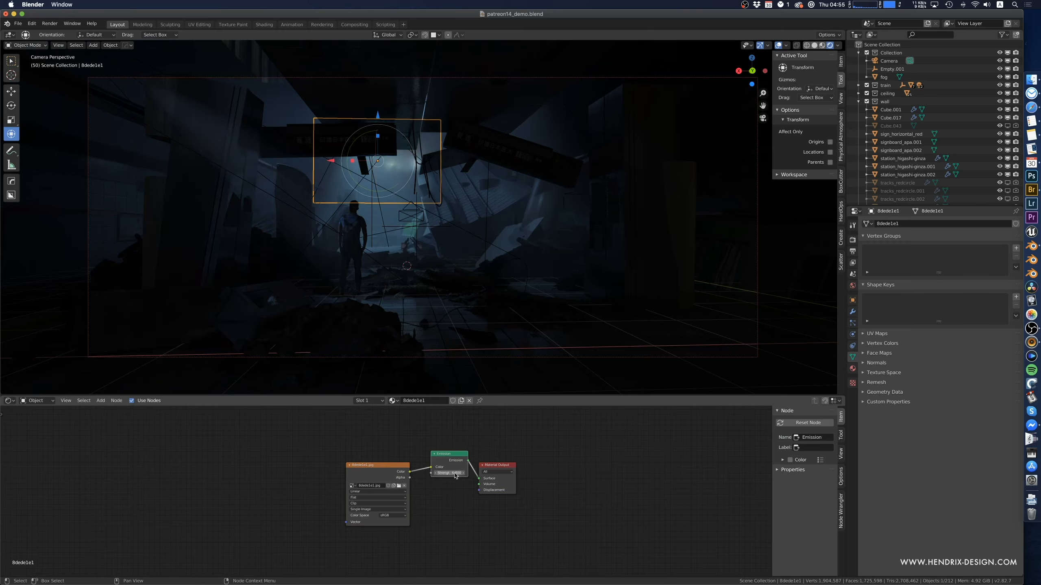
pyautogui.moveTo(353, 160); pyautogui.dragTo(368, 161)
pyautogui.click(367, 161)
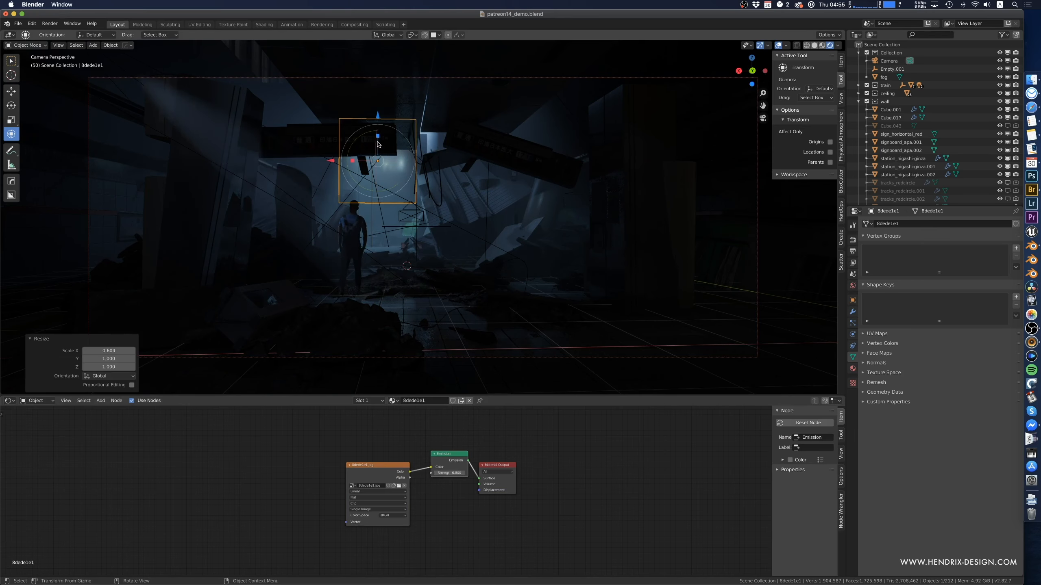
# - Stretch the image plane about 3.4 times along Z and lower it 2.39 m
pyautogui.press('s')
pyautogui.press('z')
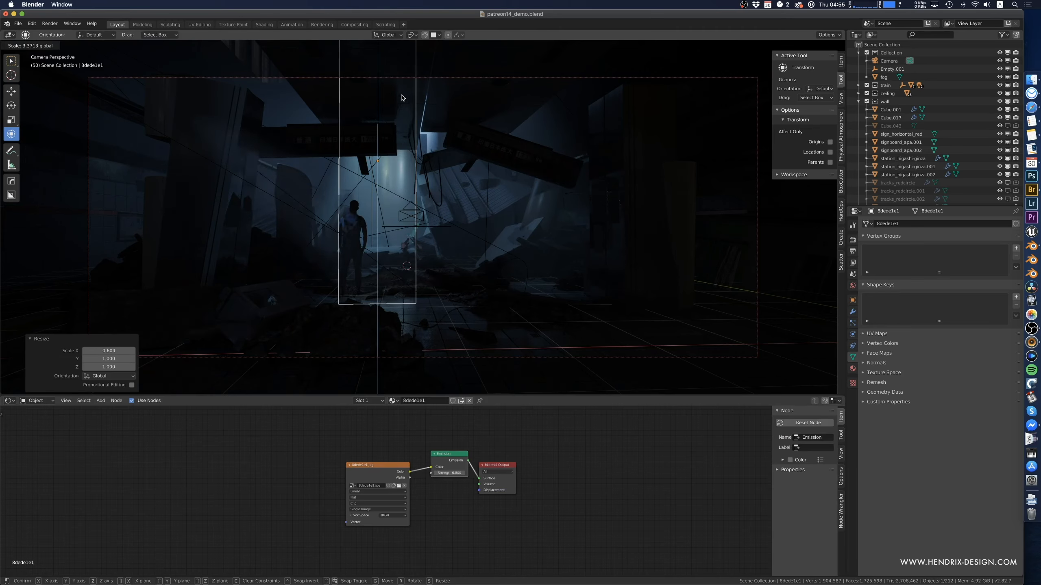
pyautogui.click(389, 118)
pyautogui.moveTo(376, 116); pyautogui.dragTo(377, 152)
# - Shift the image plane -0.733 m in Y and 2.57 m in X, and raise it about 2 m along Z
pyautogui.press('g')
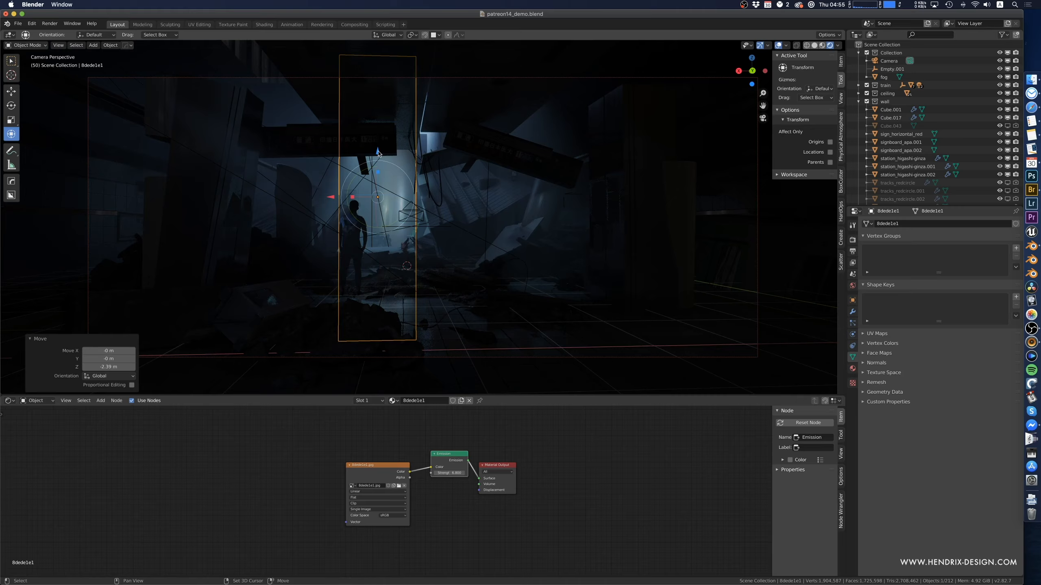
pyautogui.hotkey('shift', 'z')
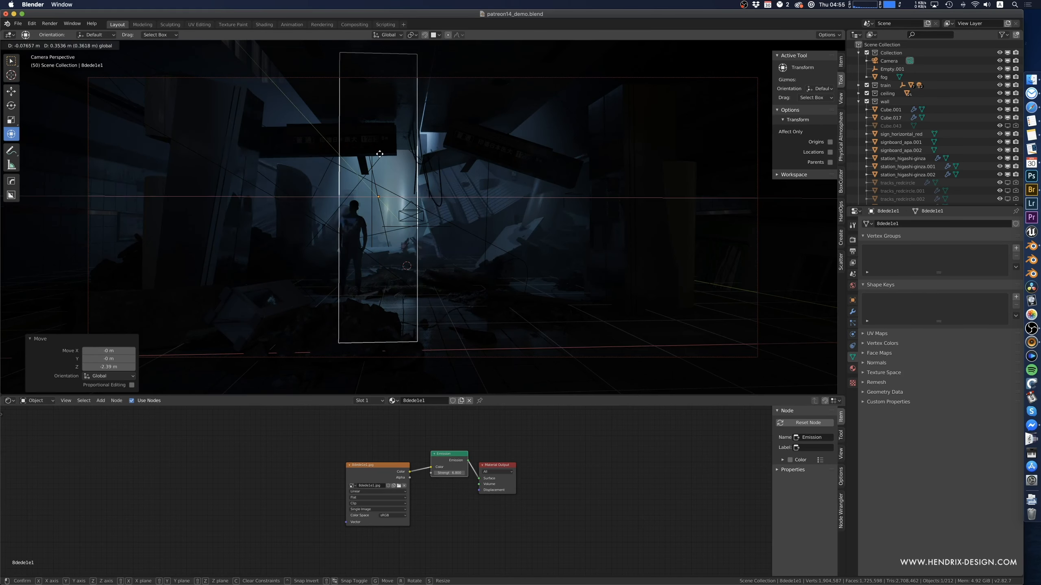
pyautogui.click(379, 156)
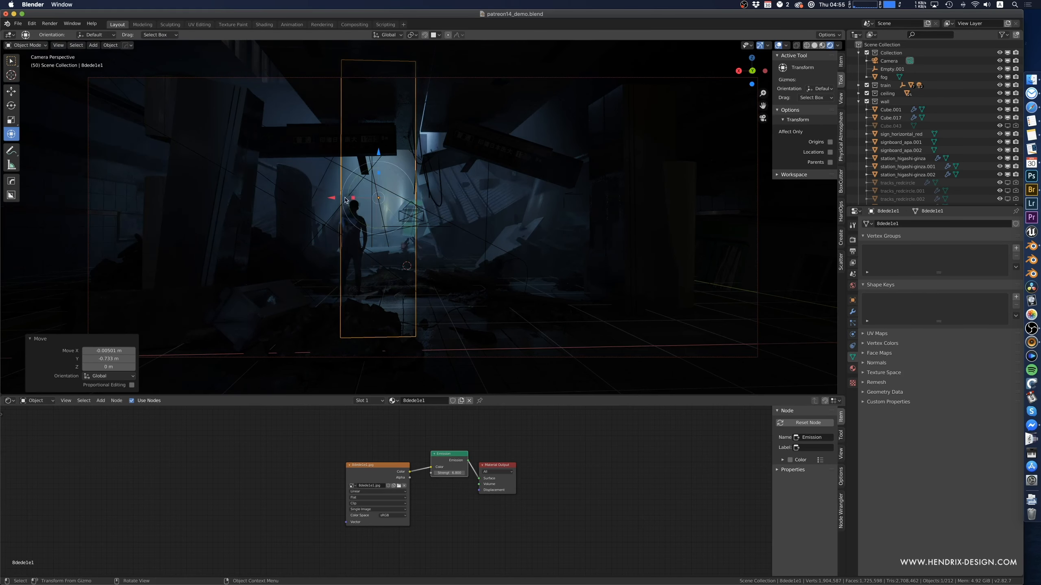
pyautogui.moveTo(331, 198); pyautogui.dragTo(308, 196)
pyautogui.press('g')
pyautogui.press('z')
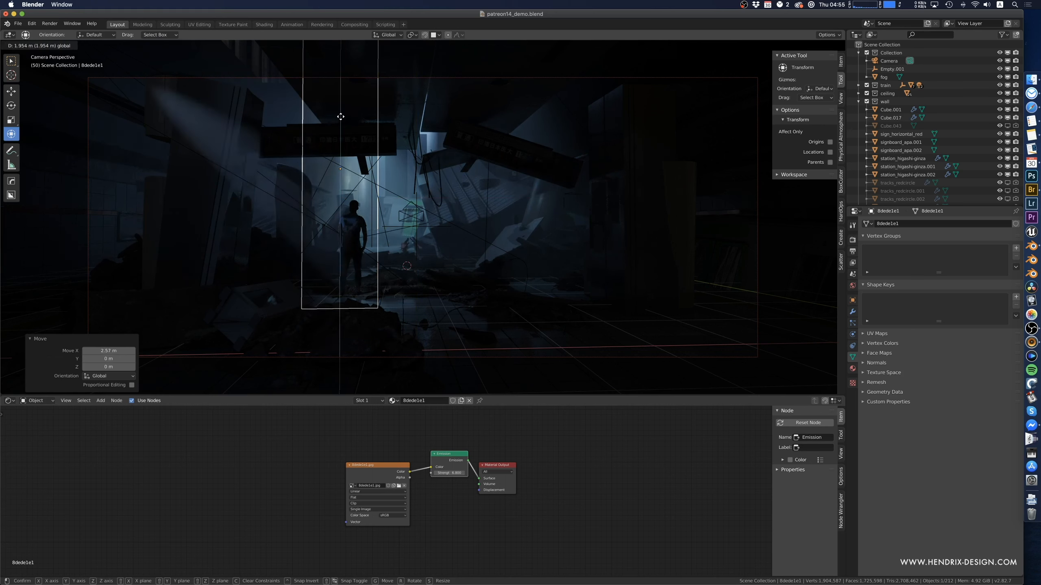
pyautogui.press('Escape')
# - Import 333ac960.jpg from the ref folder as a second emissive image plane
pyautogui.click(500, 252)
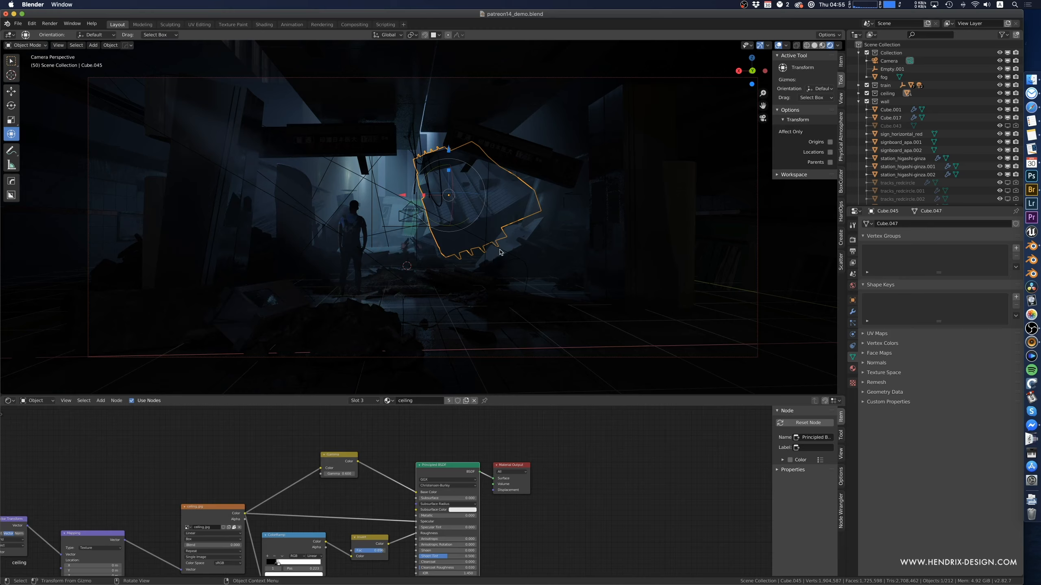
pyautogui.click(362, 196)
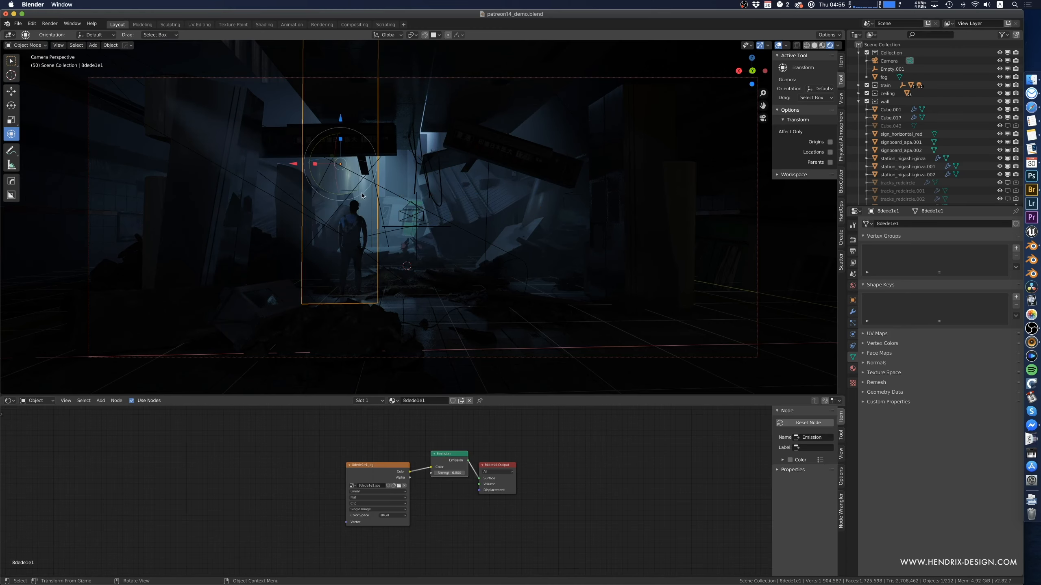
pyautogui.hotkey('shift', 'a')
pyautogui.moveTo(451, 287)
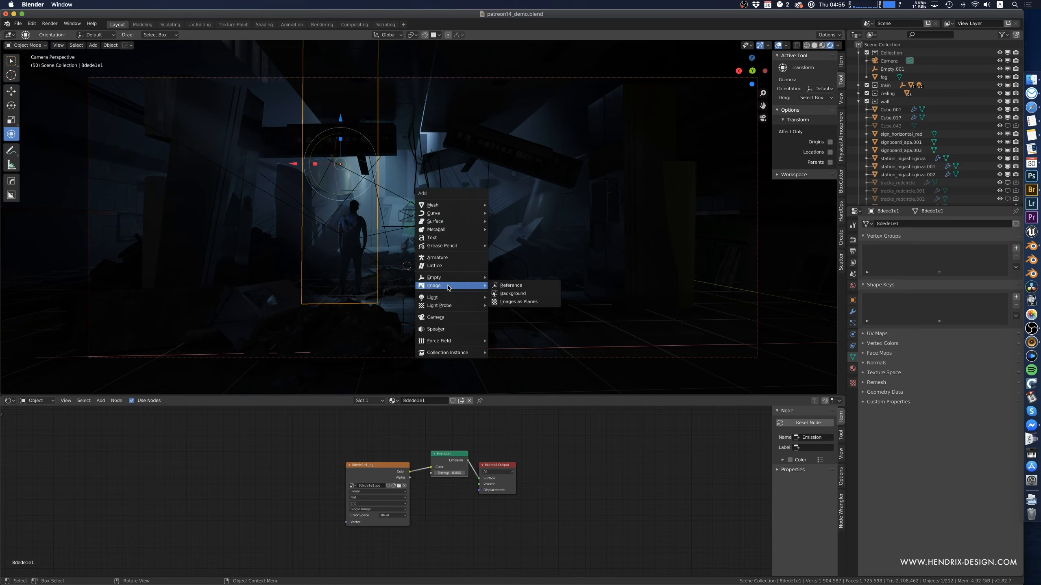
pyautogui.click(521, 301)
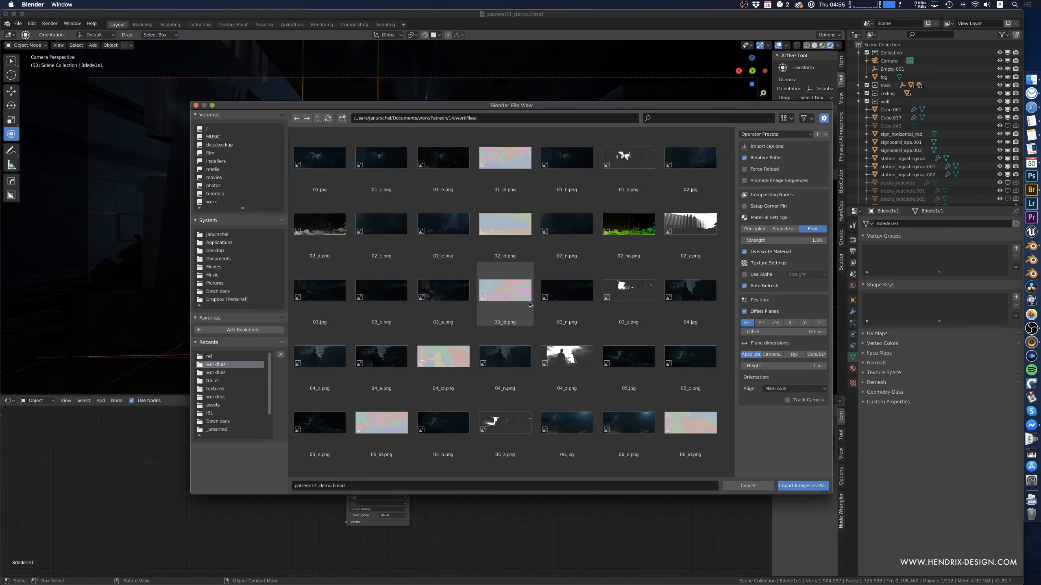
pyautogui.click(211, 356)
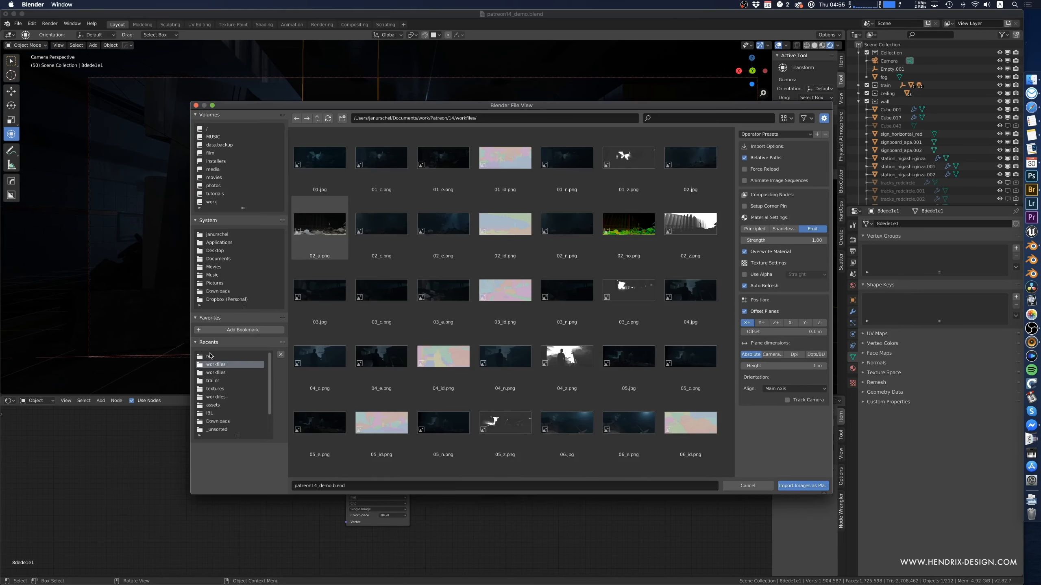
pyautogui.scroll(-2, 482, 313)
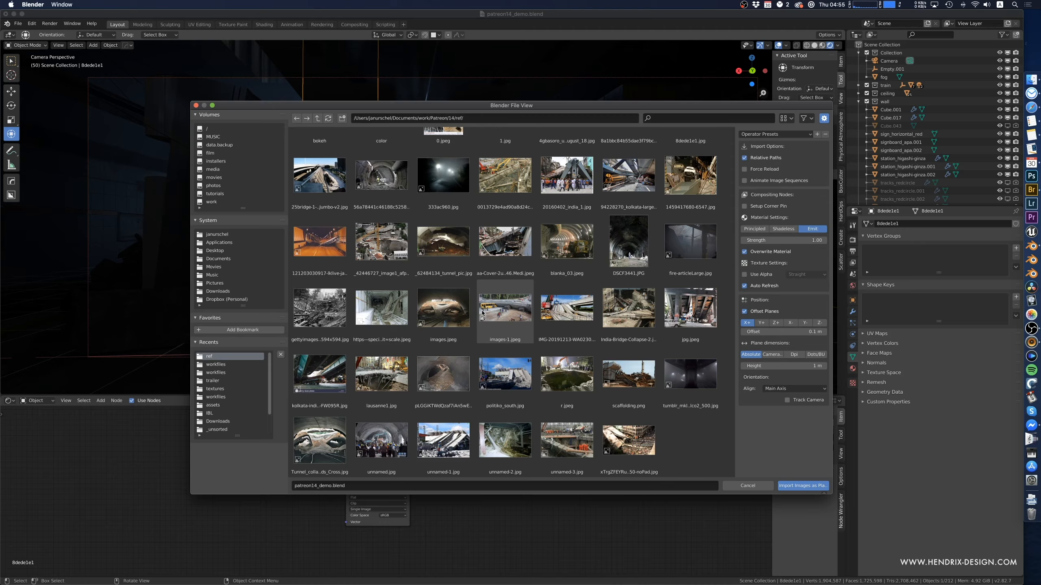
pyautogui.scroll(2, 481, 313)
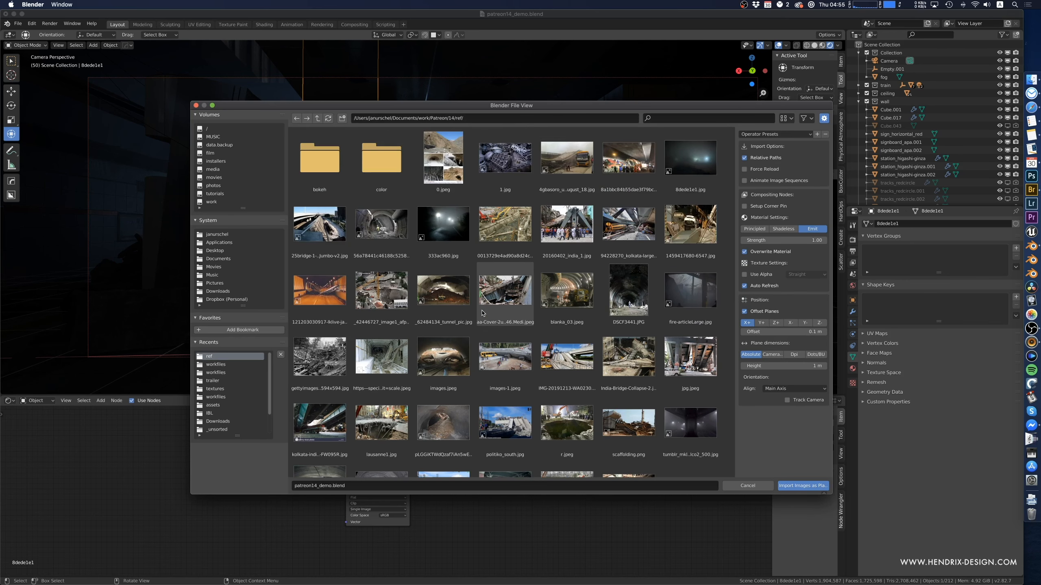
pyautogui.click(446, 233)
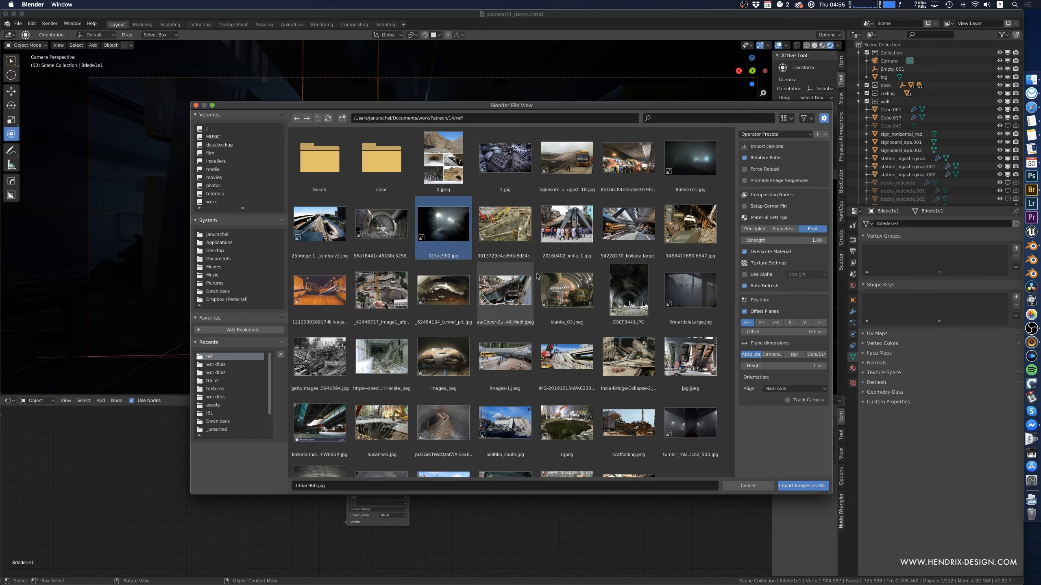
pyautogui.click(803, 486)
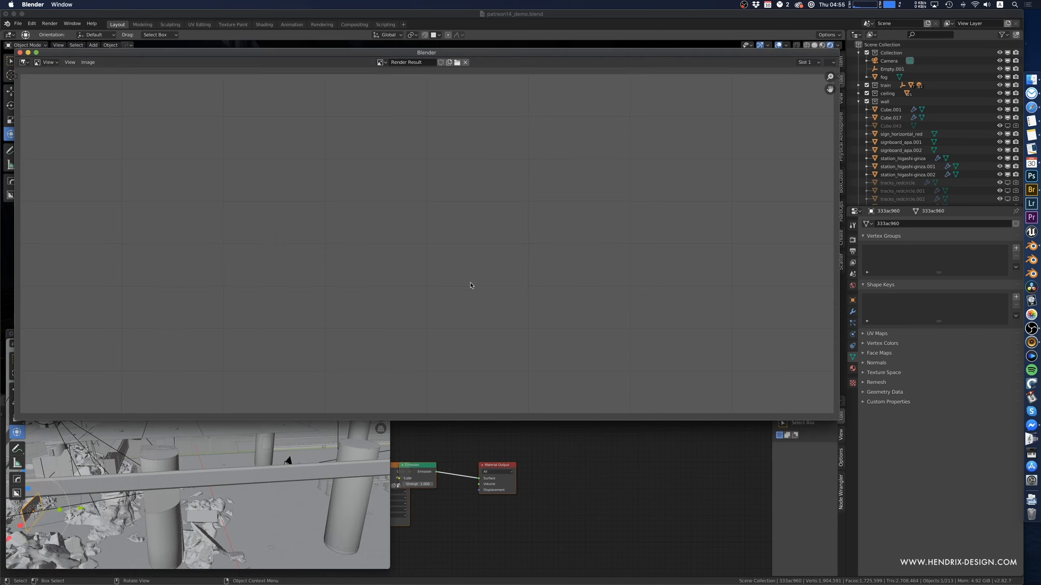
pyautogui.click(529, 20)
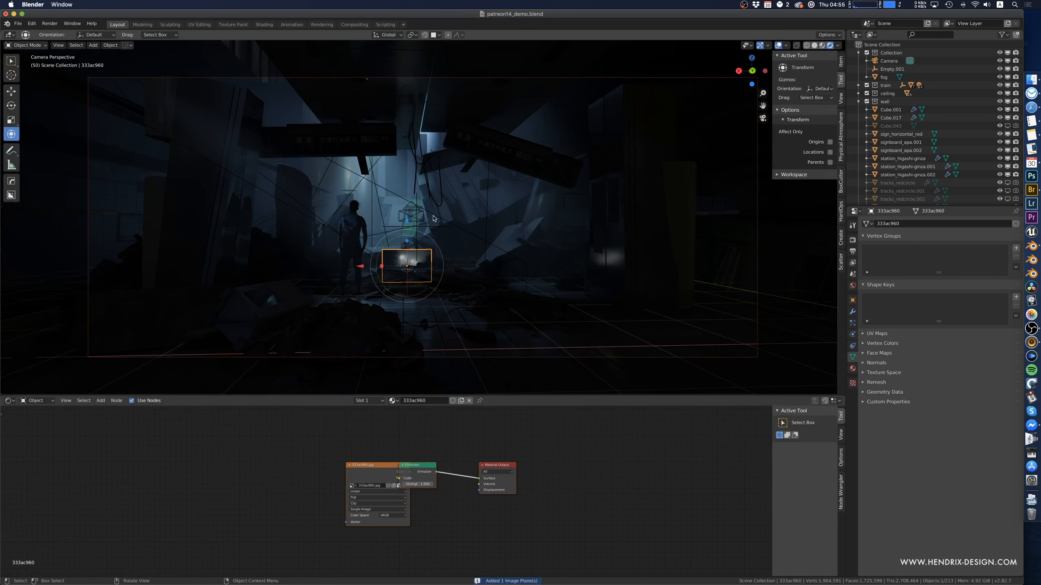
# - Scale the second image plane to 5.268, push it back horizontally into the station, and raise it 3.29 m
pyautogui.press('s')
pyautogui.click(569, 298)
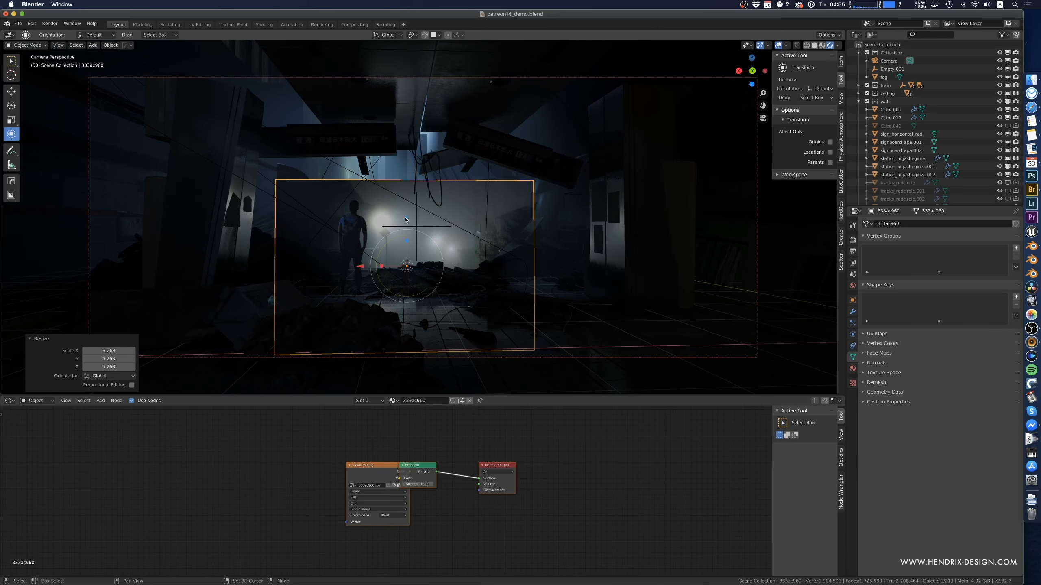
pyautogui.press('g')
pyautogui.hotkey('shift', 'z')
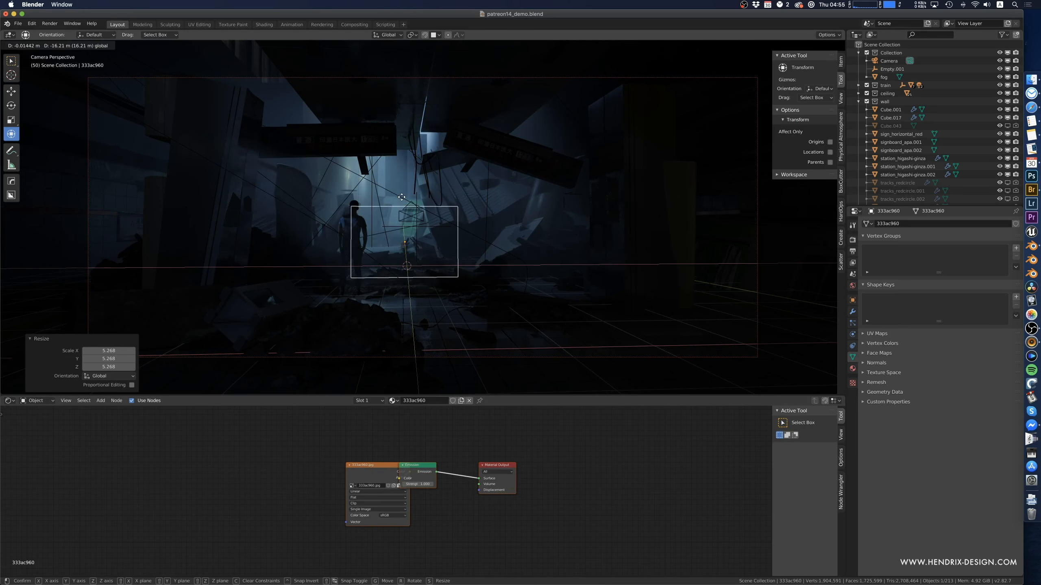
pyautogui.click(404, 211)
pyautogui.moveTo(404, 195); pyautogui.dragTo(403, 140)
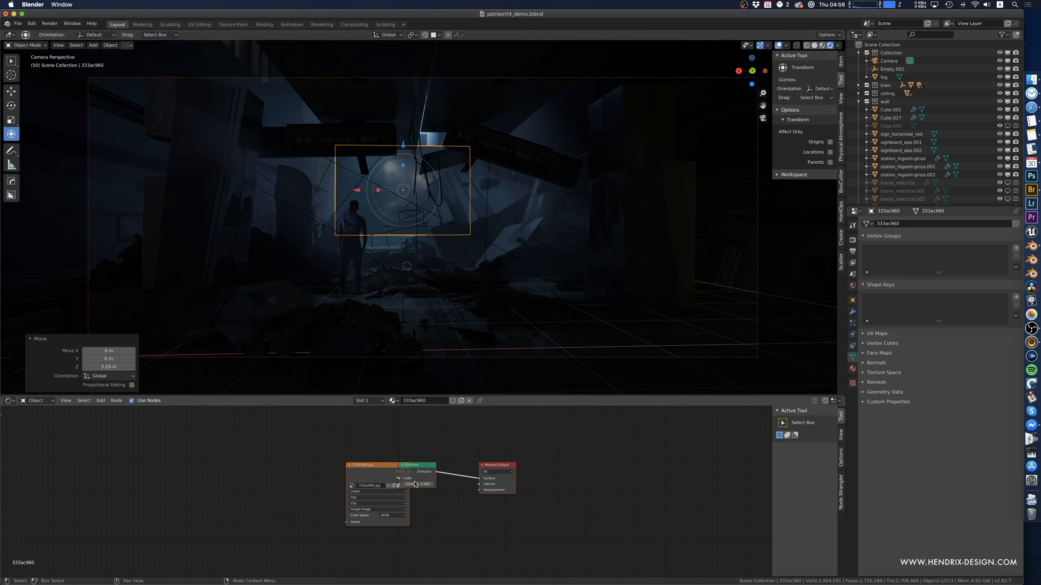
# - Raise the 333ac960 plane's emission strength to about 7.4 and shift it -0.407 m in X and -4.63 m in Y
pyautogui.moveTo(417, 484); pyautogui.dragTo(444, 484)
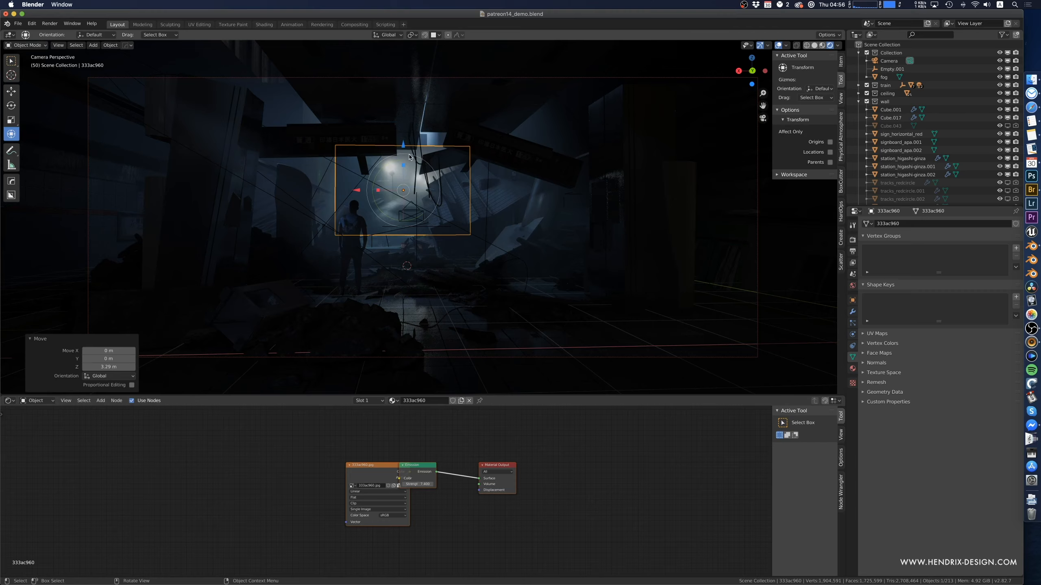
pyautogui.press('g')
pyautogui.hotkey('shift', 'z')
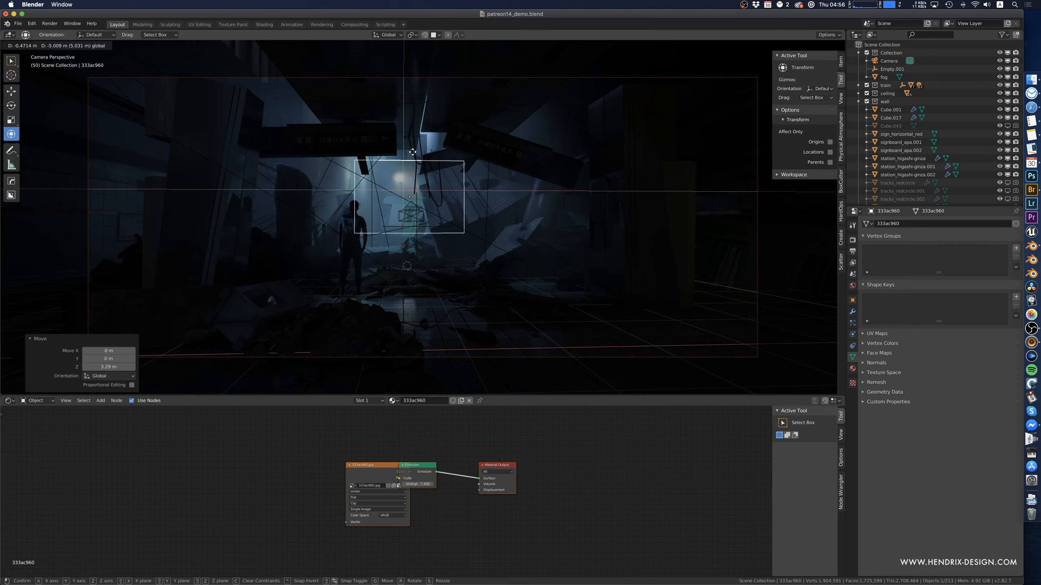
pyautogui.click(410, 173)
# - Stretch the 333ac960 plane by 3.014 along Z and lower it 3.27 m
pyautogui.press('s')
pyautogui.press('z')
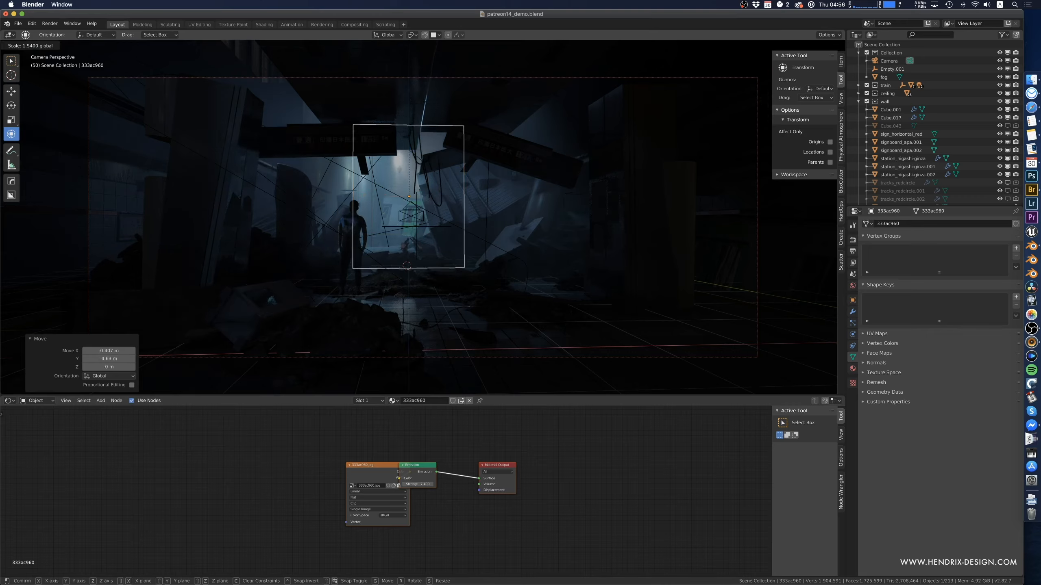
pyautogui.click(422, 102)
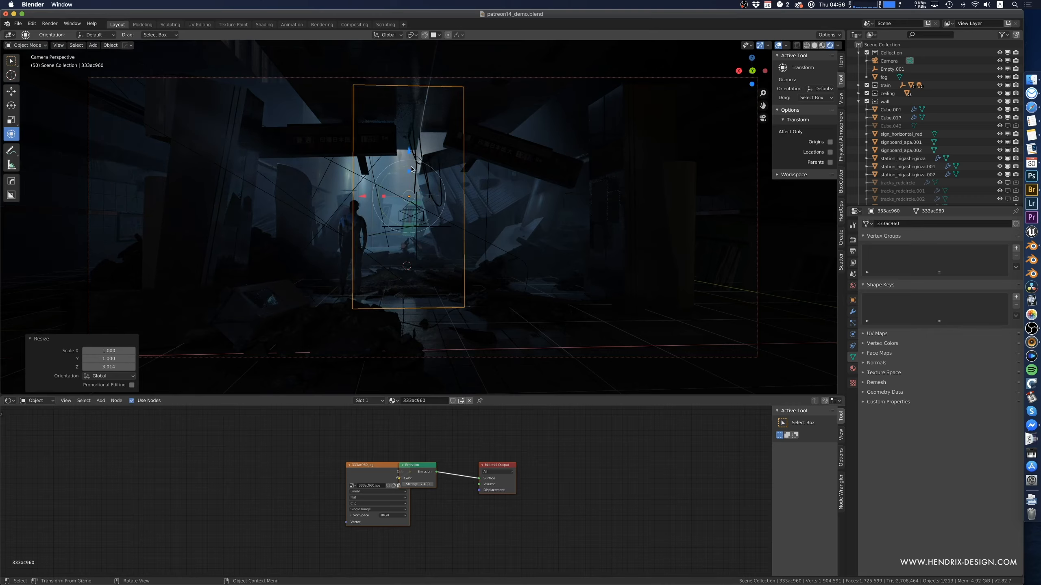
pyautogui.press('g')
pyautogui.press('z')
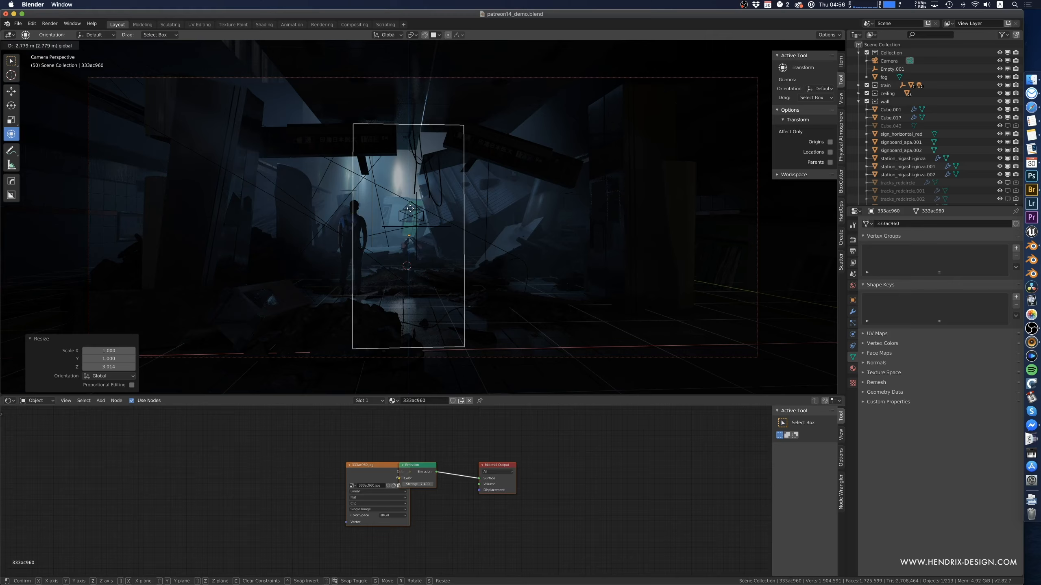
pyautogui.click(411, 213)
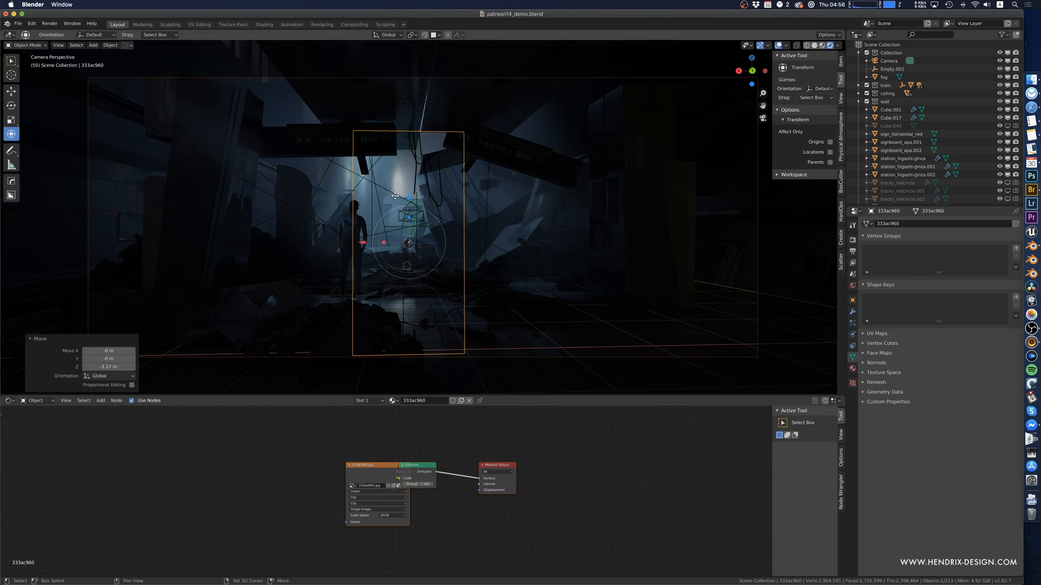
# - Shift the stretched plane horizontally by about -0.69 m in X and -1.25 m in Y overall, and scale it uniformly to 0.538
pyautogui.press('g')
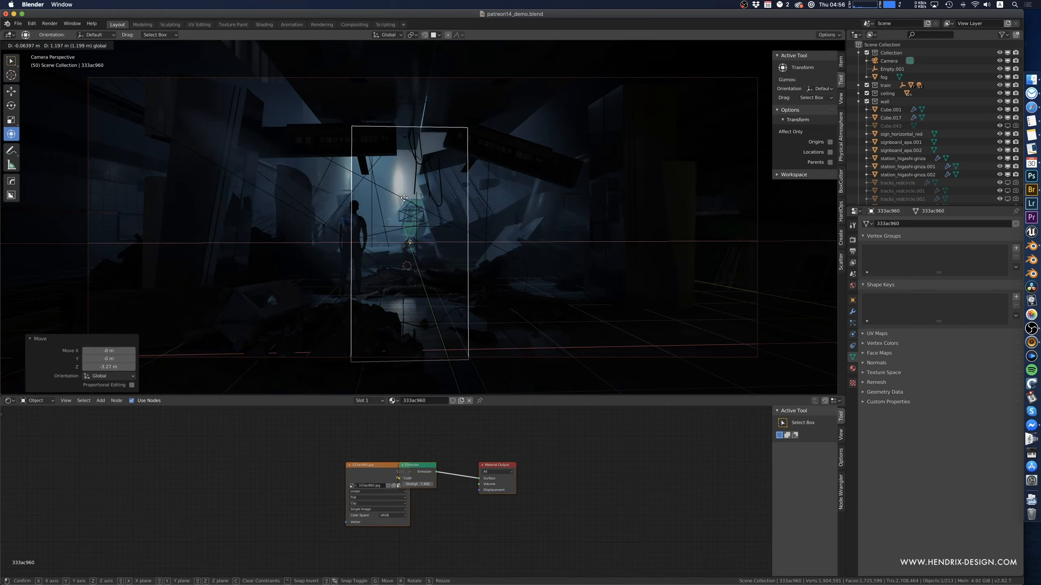
pyautogui.click(404, 198)
pyautogui.press('g')
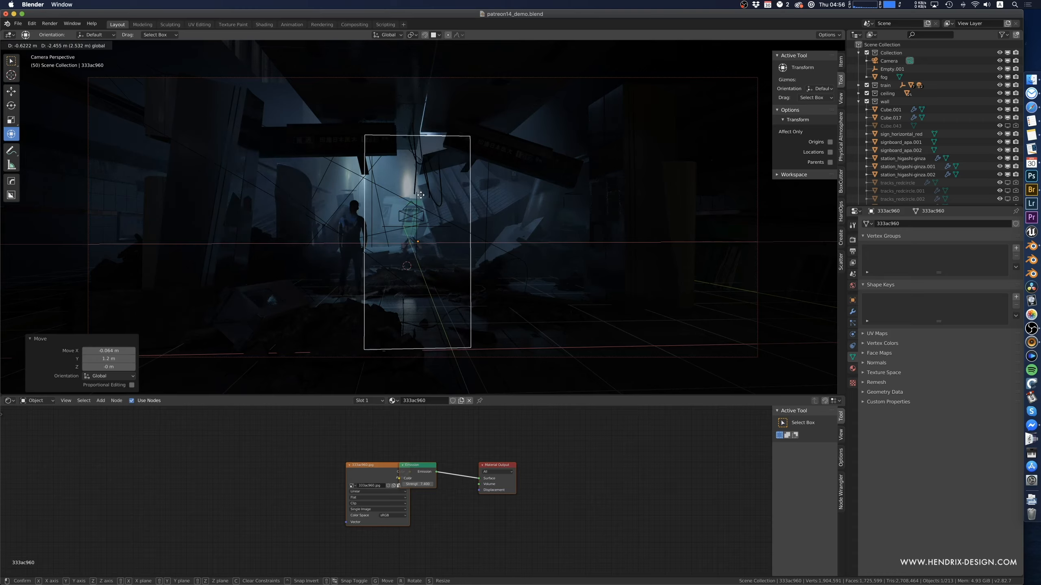
pyautogui.click(418, 194)
pyautogui.press('s')
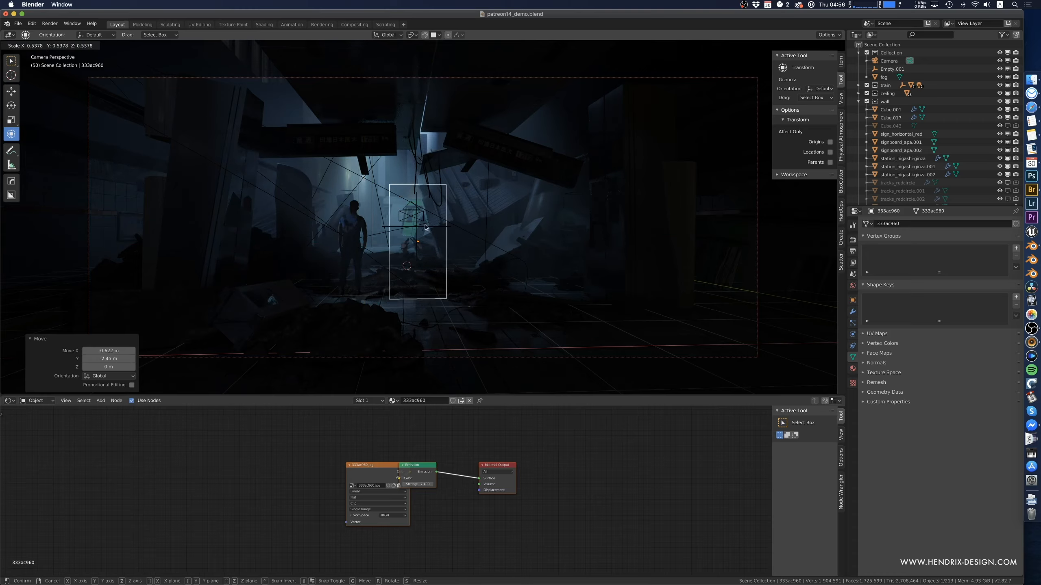
pyautogui.click(421, 200)
# - Raise the 333ac960 plane 4.68 m and shift it 1.55 m along X
pyautogui.press('g')
pyautogui.press('z')
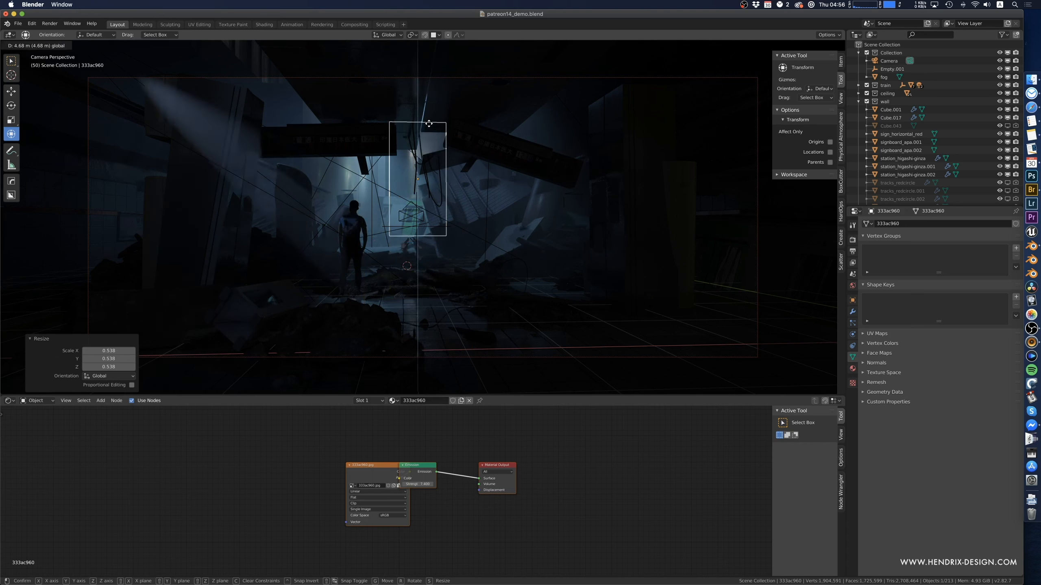
pyautogui.click(427, 124)
pyautogui.press('g')
pyautogui.press('x')
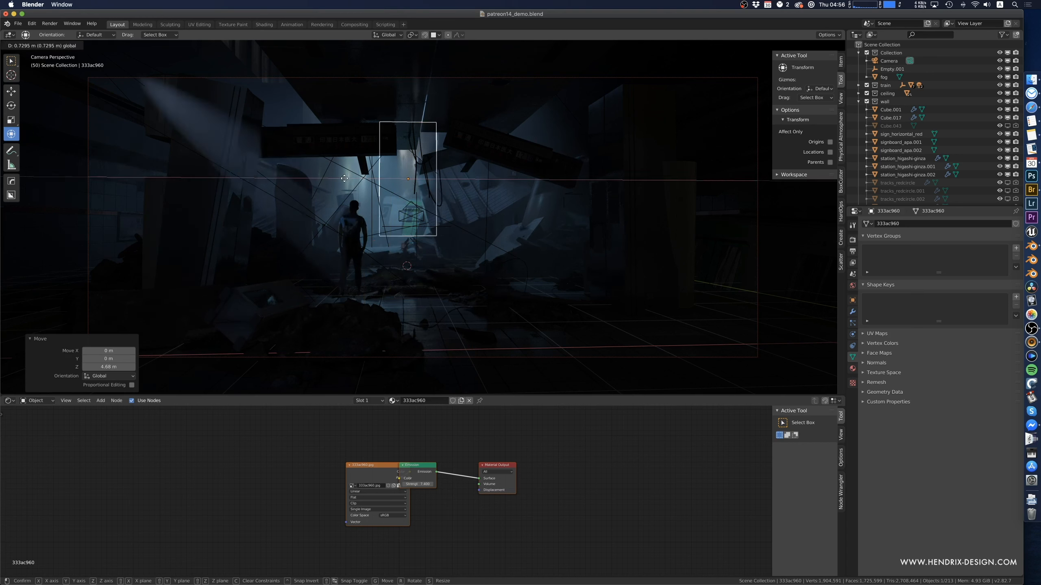
pyautogui.click(335, 180)
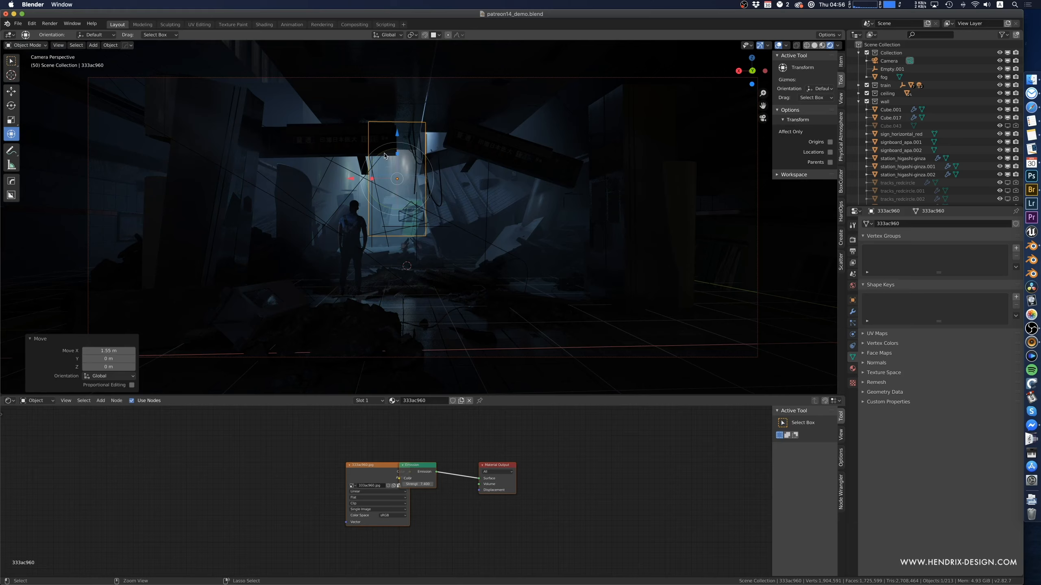
# - Flip the 333ac960 plane -180° about the Y axis, raise it 0.823 m, and deselect it by selecting the foreground debris pile
pyautogui.press('r')
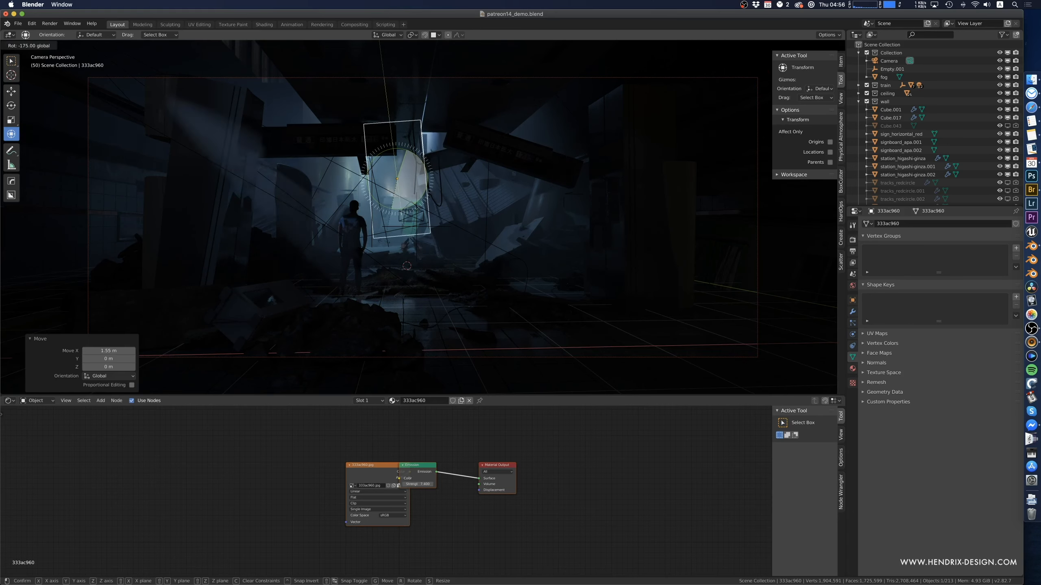
pyautogui.keyDown('ctrl'); pyautogui.moveTo(392, 208); pyautogui.dragTo(388, 208); pyautogui.keyUp('ctrl')
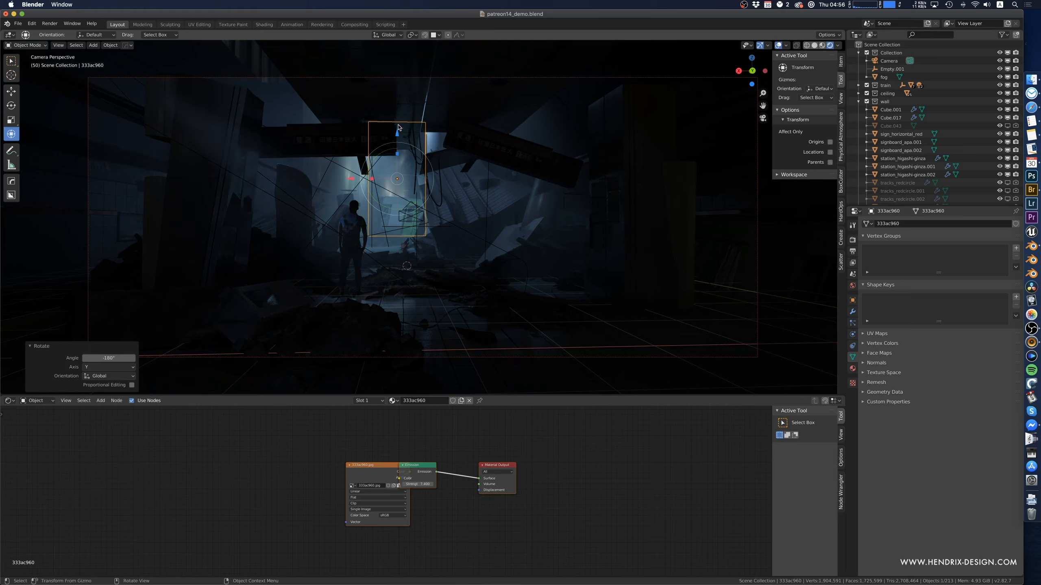
pyautogui.moveTo(399, 128)
pyautogui.mouseDown()
pyautogui.moveTo(400, 107)
pyautogui.moveTo(403, 117)
pyautogui.mouseUp()
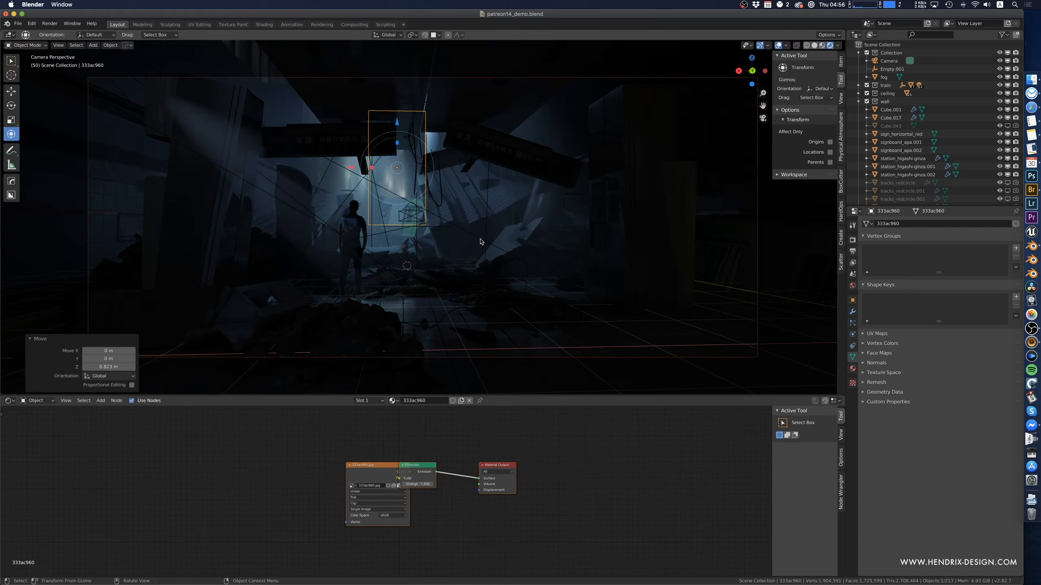
pyautogui.click(497, 308)
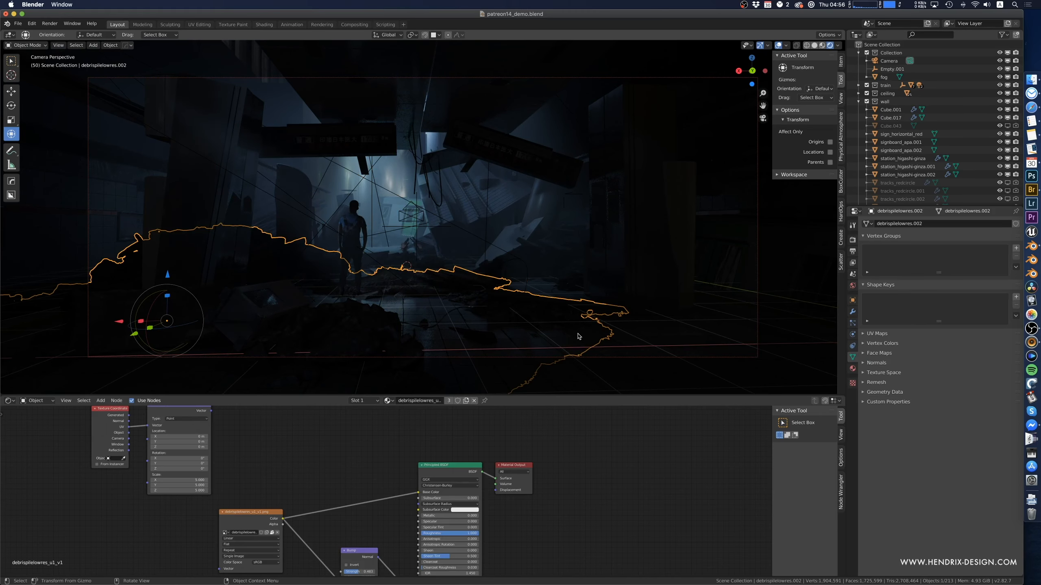
# - Hide the viewport overlays and play the camera animation with nothing selected
pyautogui.hotkey('alt', 'a')
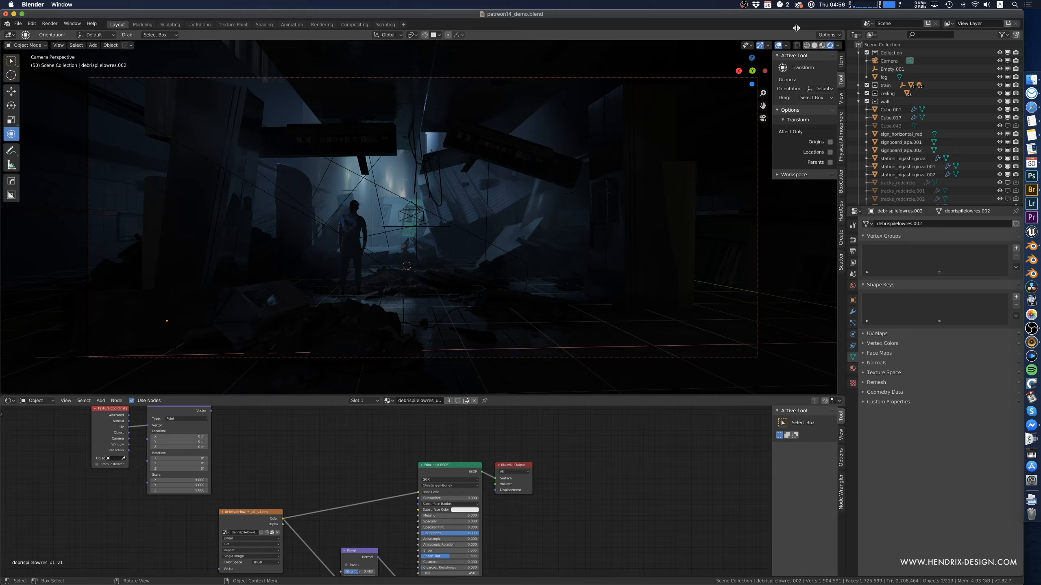
pyautogui.click(778, 45)
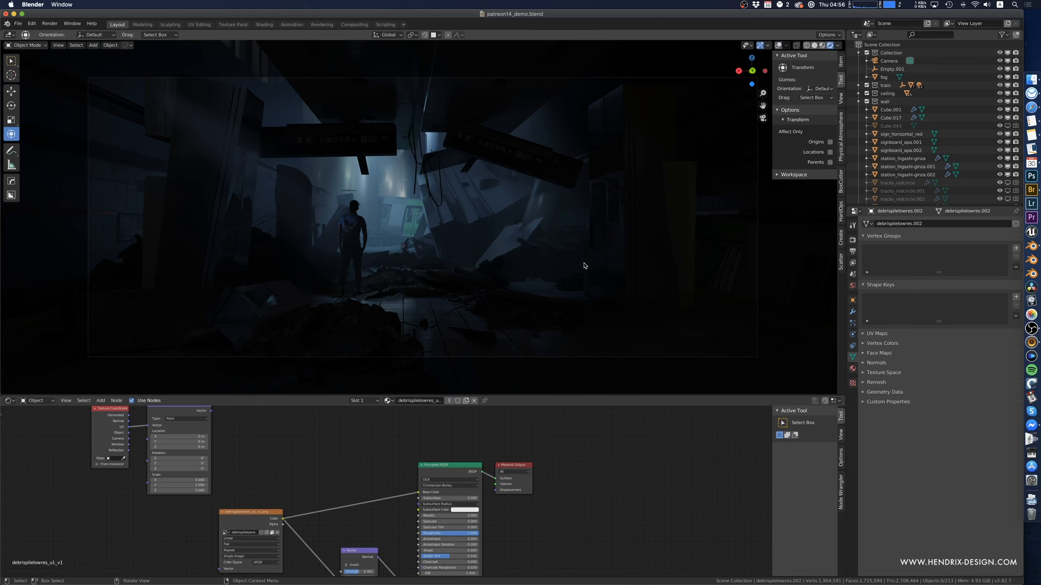
pyautogui.press('space')
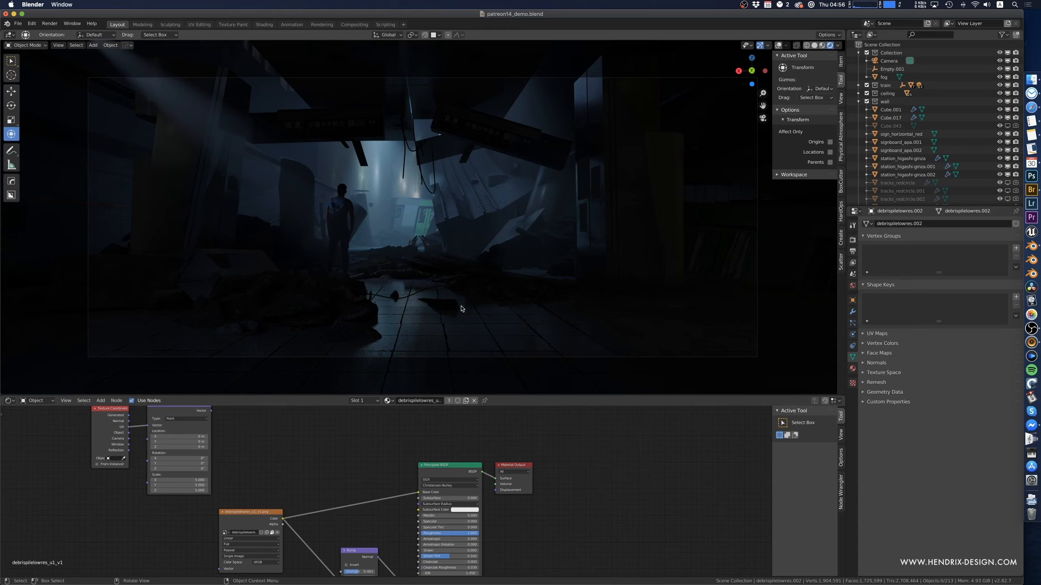
# - Set the density of the fog object's Principled Volume shader to 0.2
pyautogui.click(889, 79)
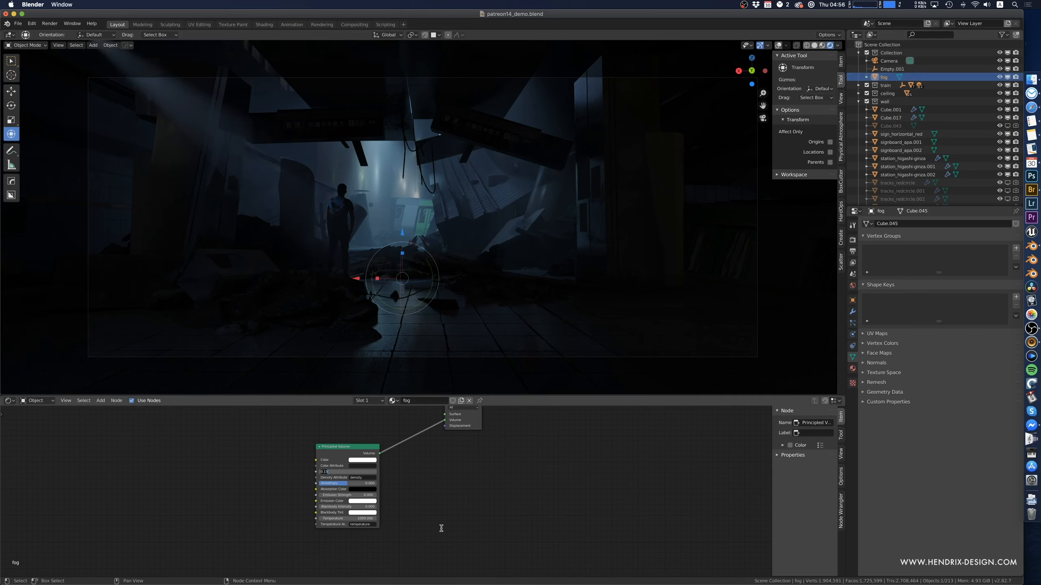
pyautogui.write('.2')
pyautogui.press('Return')
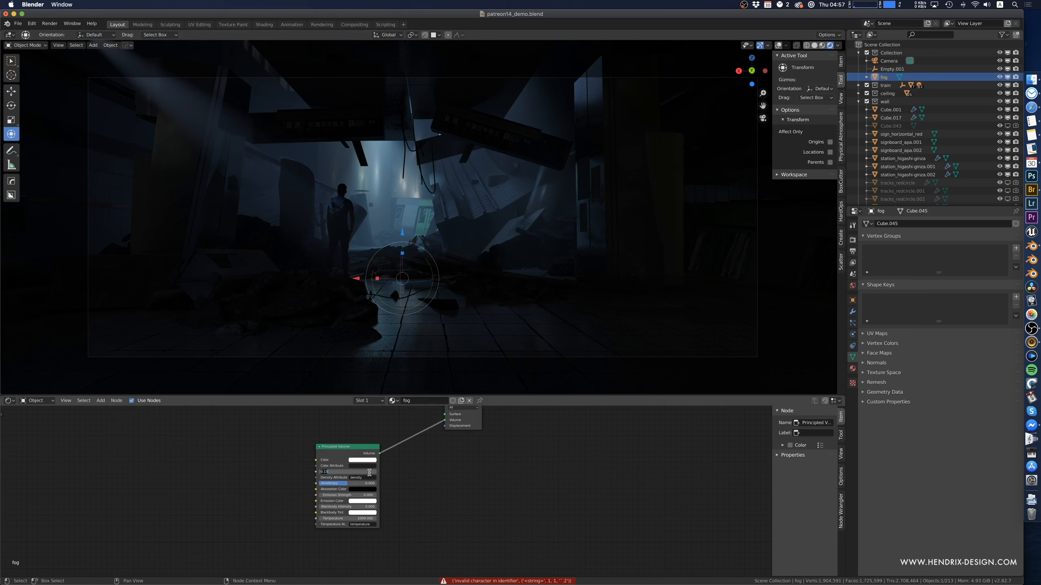
pyautogui.press('Return')
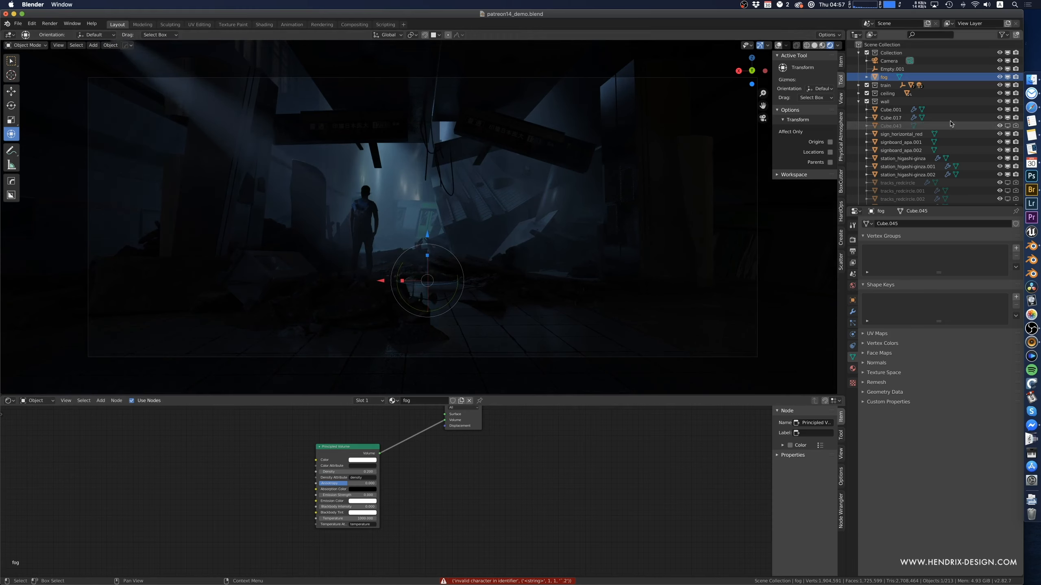
# - Select the light named Spot and set its power to 5000 W
pyautogui.scroll(-8, 950, 126)
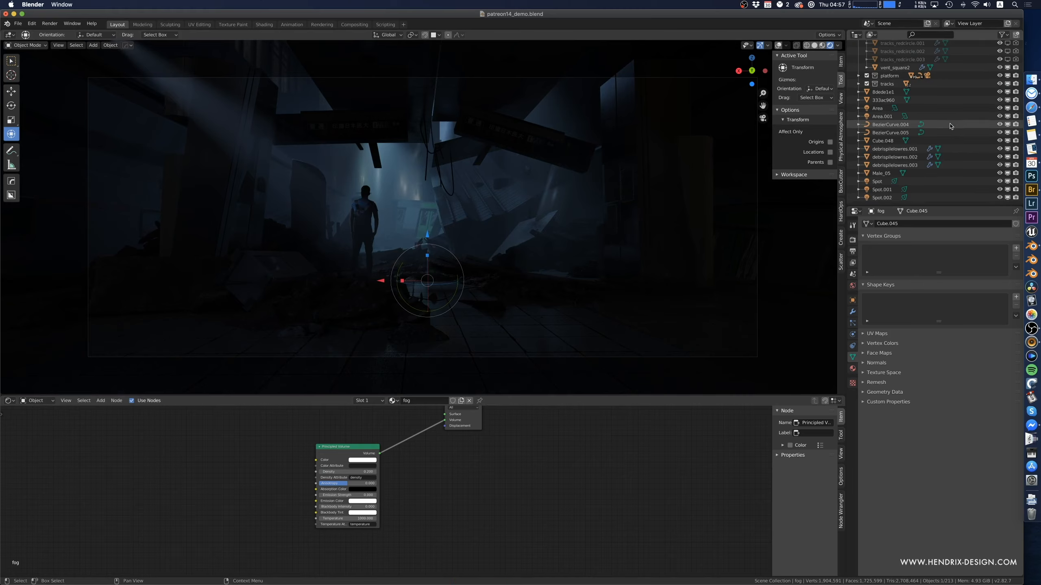
pyautogui.click(887, 183)
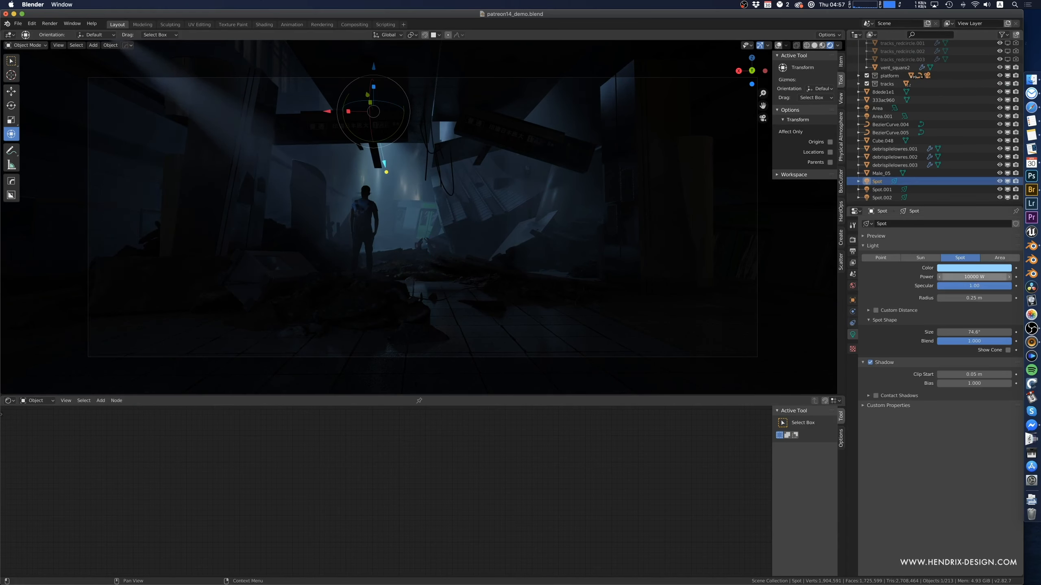
pyautogui.click(981, 277)
pyautogui.write('5000')
pyautogui.press('Return')
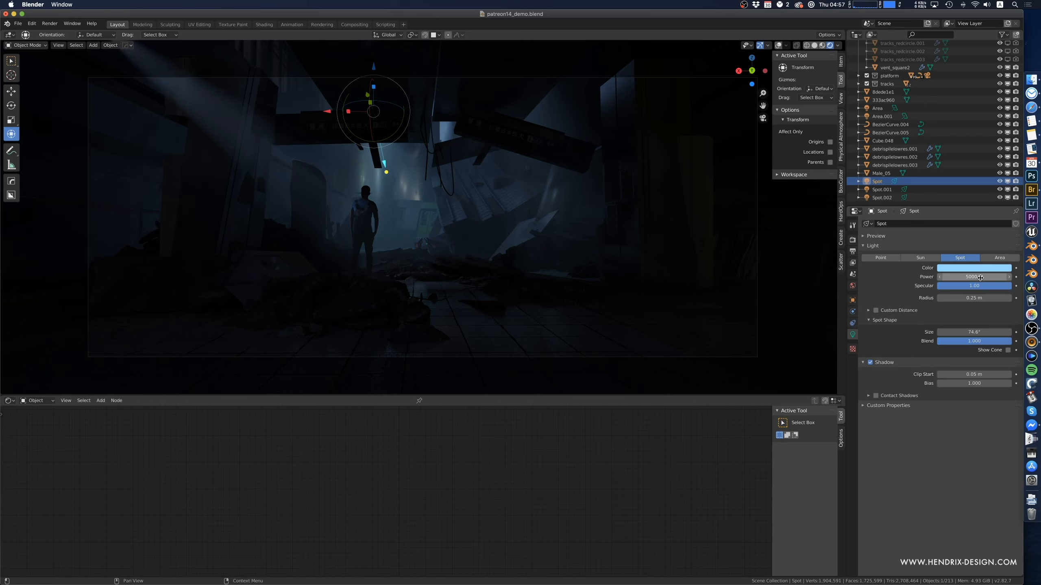
# - Set the Spot light's power to 10000 W and narrow its cone size to about 43.4°
pyautogui.click(969, 277)
pyautogui.write('10000')
pyautogui.press('Return')
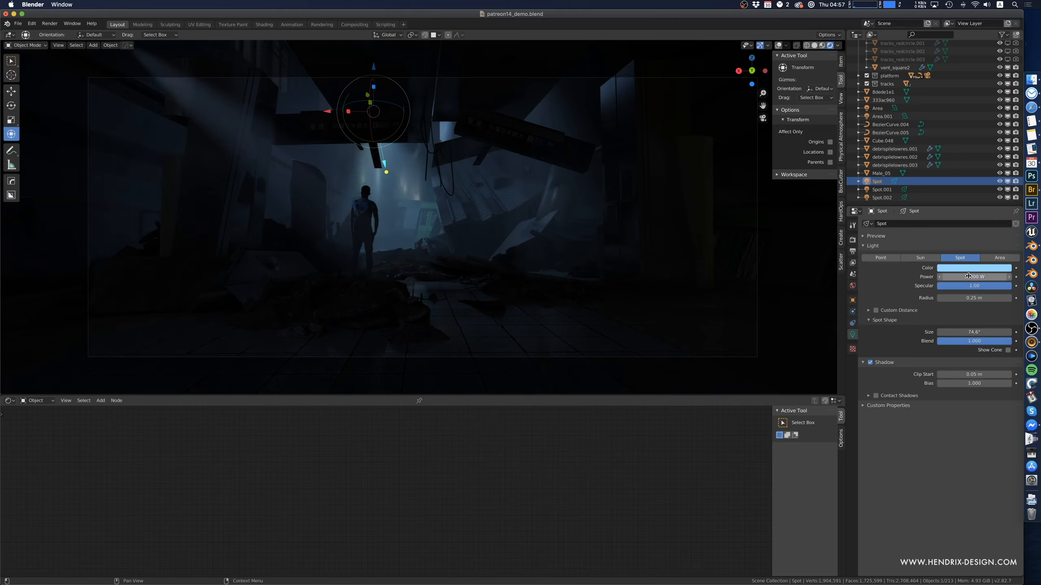
pyautogui.moveTo(979, 332); pyautogui.dragTo(942, 332)
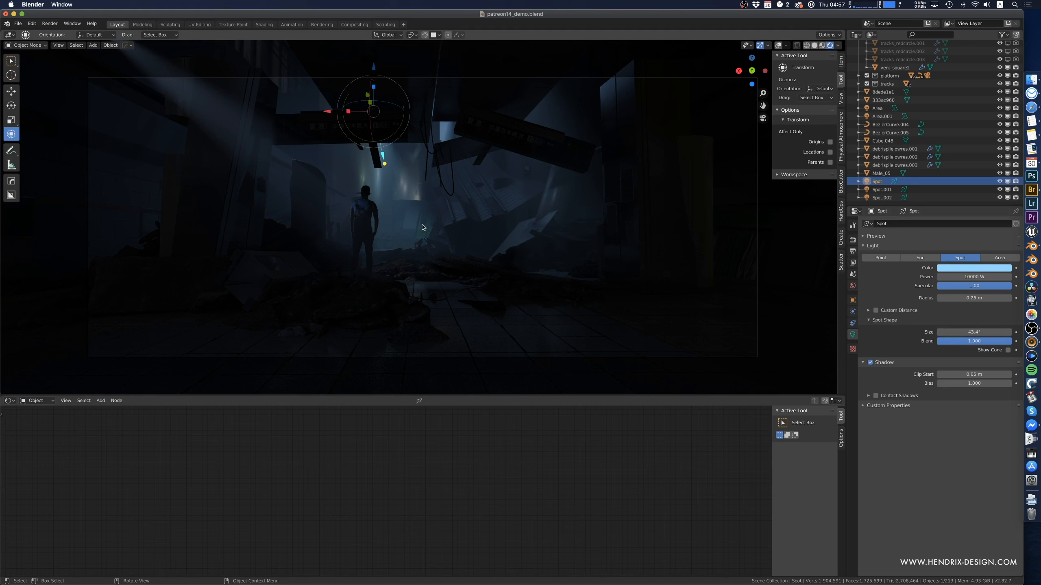
# - Try feeding the image texture's colour into the Principled BSDF emission input of the train side windows material
pyautogui.click(424, 229)
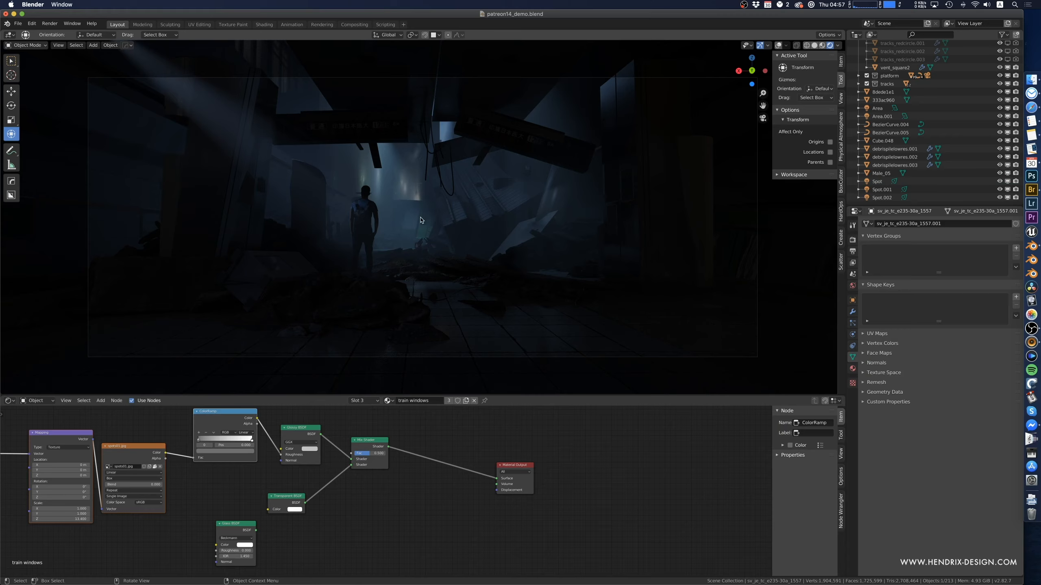
pyautogui.click(854, 370)
pyautogui.click(894, 234)
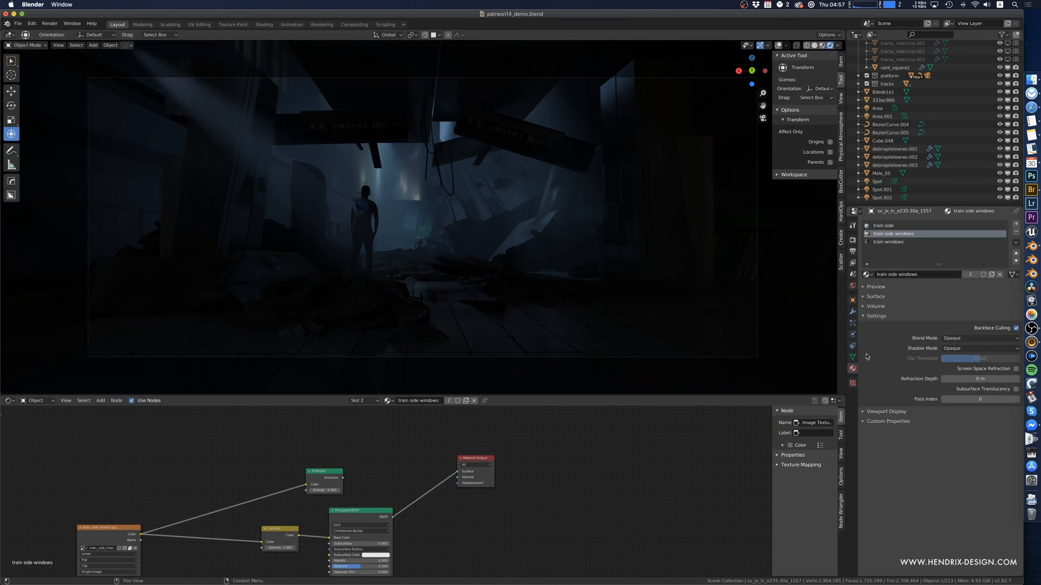
pyautogui.moveTo(496, 515); pyautogui.dragTo(586, 418, button='middle')
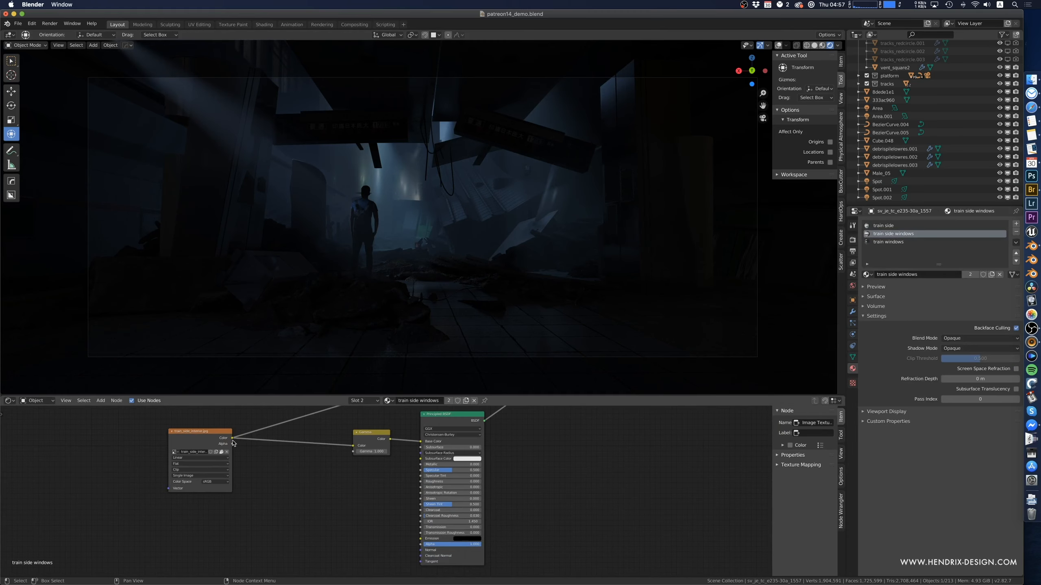
pyautogui.moveTo(232, 439); pyautogui.dragTo(421, 538)
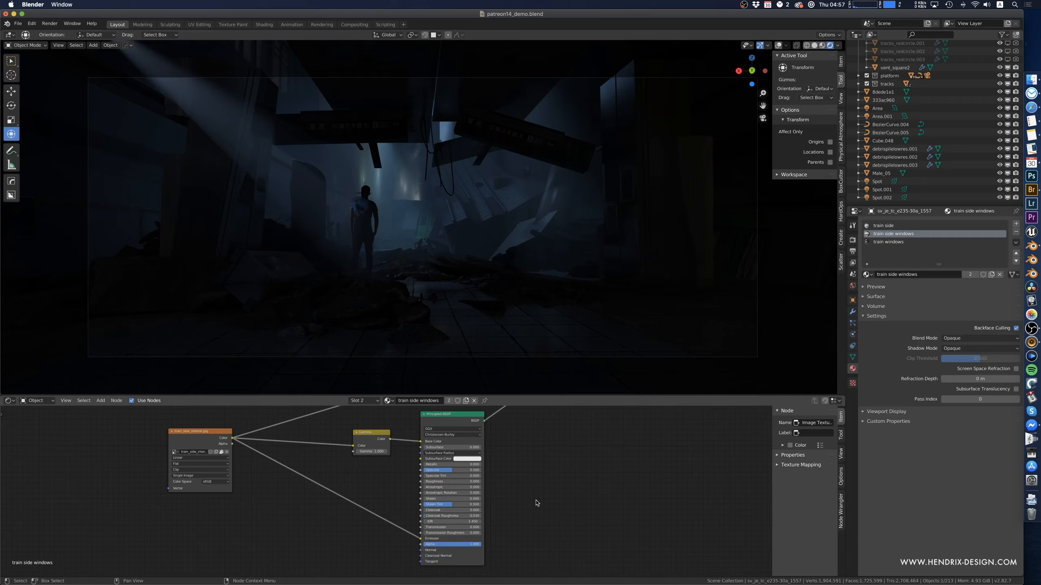
pyautogui.press('super+z')
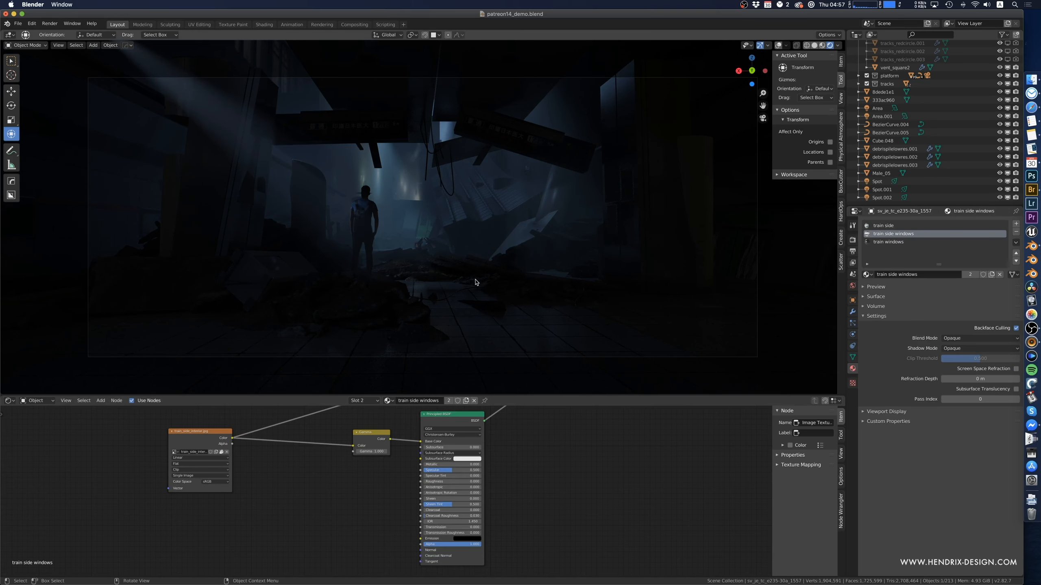
# - Open the collapsed ceiling panel for mesh editing with overlays shown and select all of its geometry
pyautogui.moveTo(475, 279)
pyautogui.mouseDown(button='middle')
pyautogui.moveTo(488, 280)
pyautogui.moveTo(467, 282)
pyautogui.moveTo(482, 284)
pyautogui.mouseUp(button='middle')
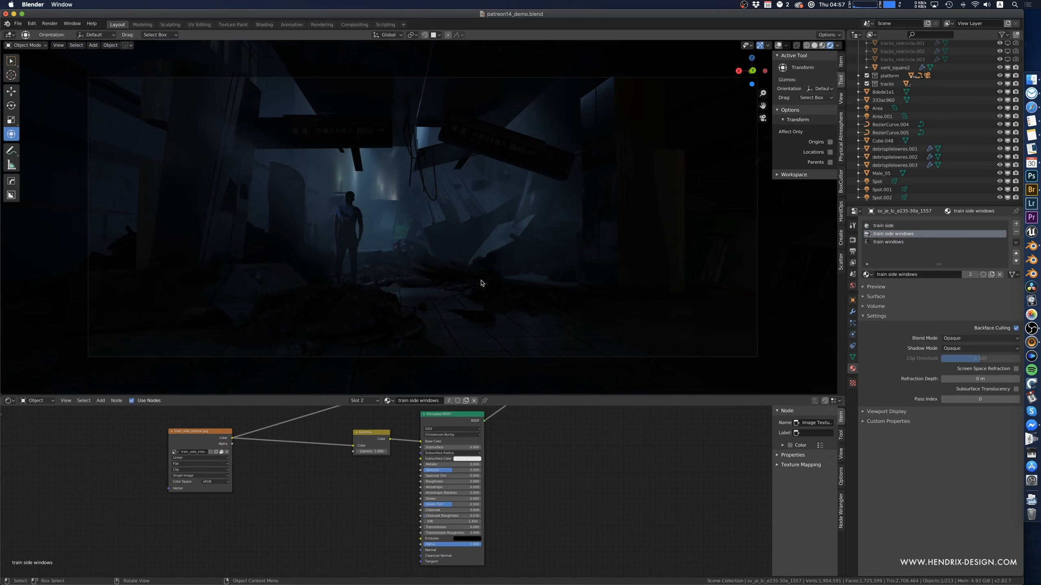
pyautogui.click(482, 222)
pyautogui.press('Tab')
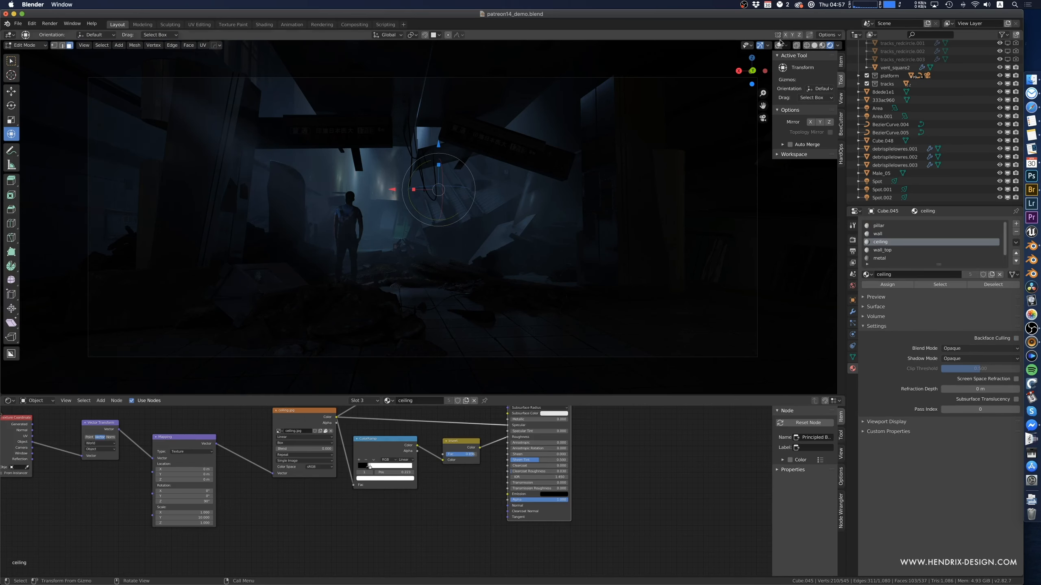
pyautogui.click(778, 45)
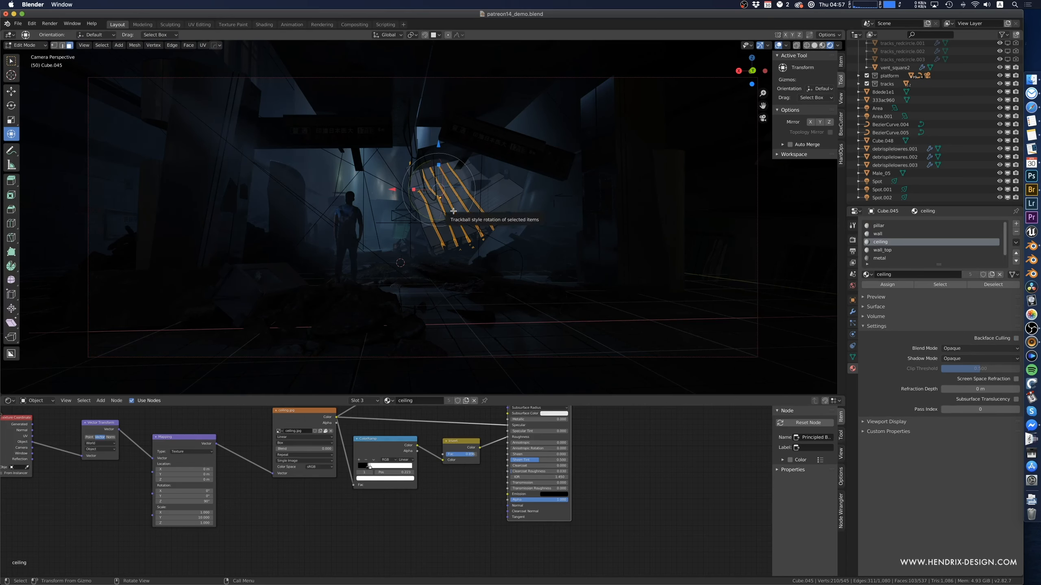
pyautogui.press('a')
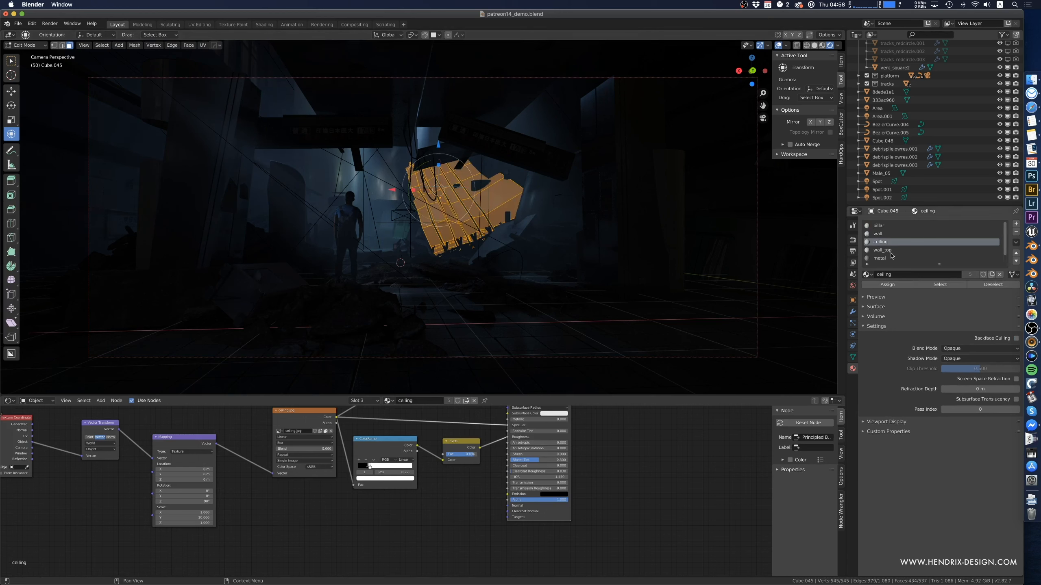
# - Add a new material slot holding the existing concrete material to the collapsed ceiling panel and leave mesh editing
pyautogui.scroll(-1, 887, 258)
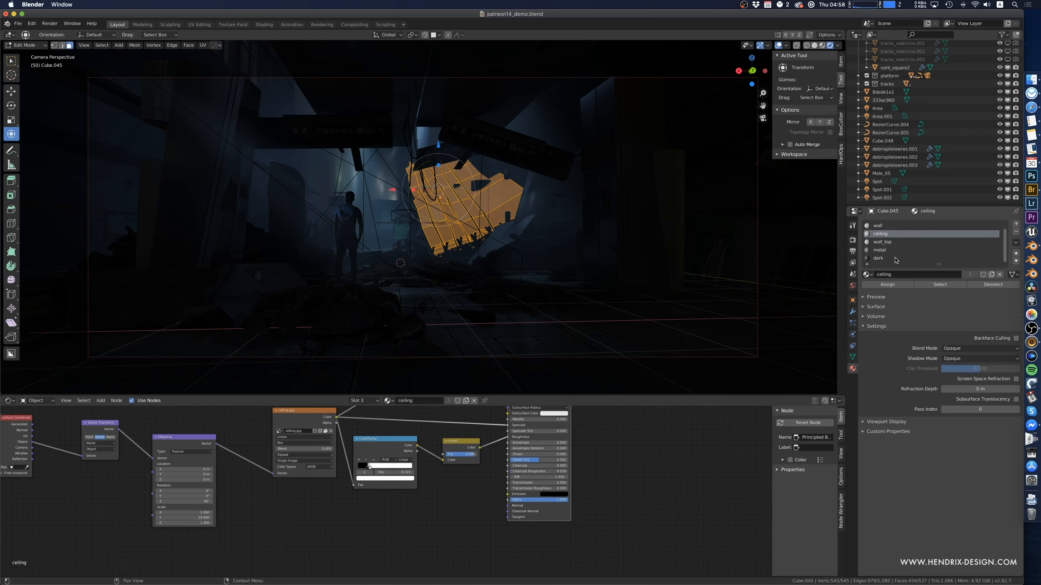
pyautogui.click(1016, 223)
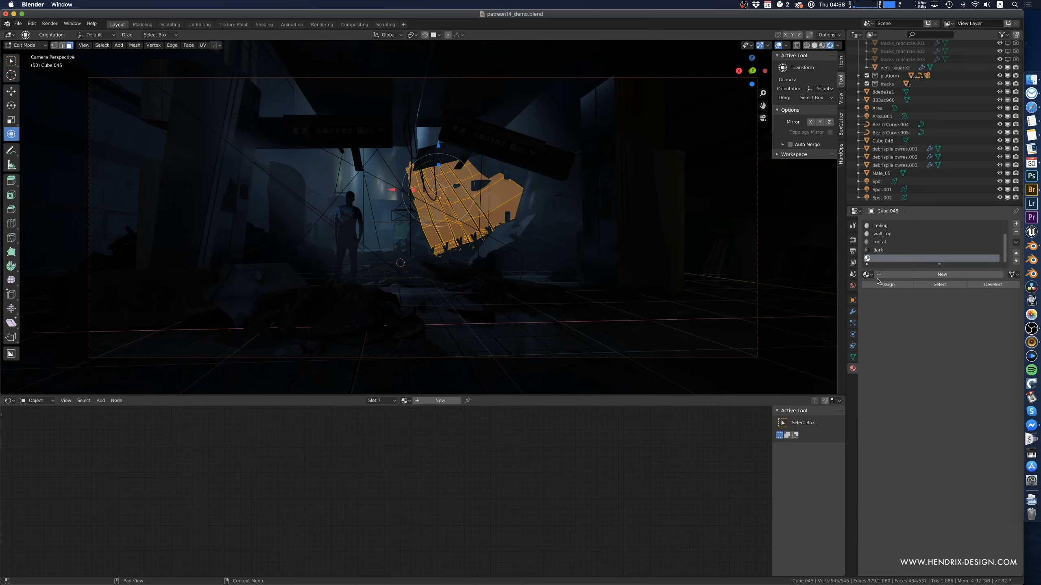
pyautogui.click(870, 275)
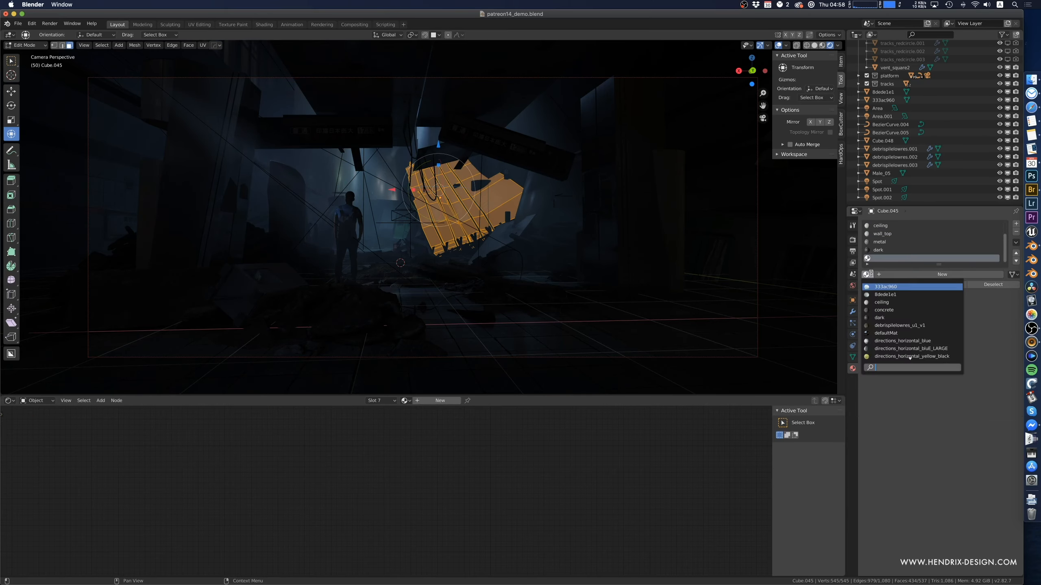
pyautogui.click(881, 310)
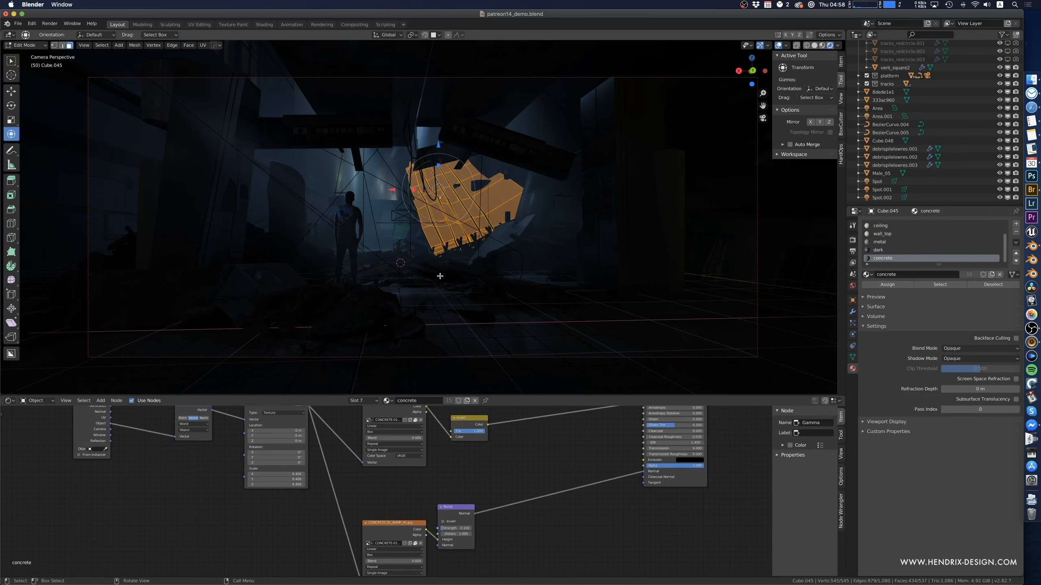
pyautogui.press('Tab')
# - Examine the floor plane, the pillar-material ceiling pieces and the debris piles in the moving shot, and clear the selection
pyautogui.click(454, 312)
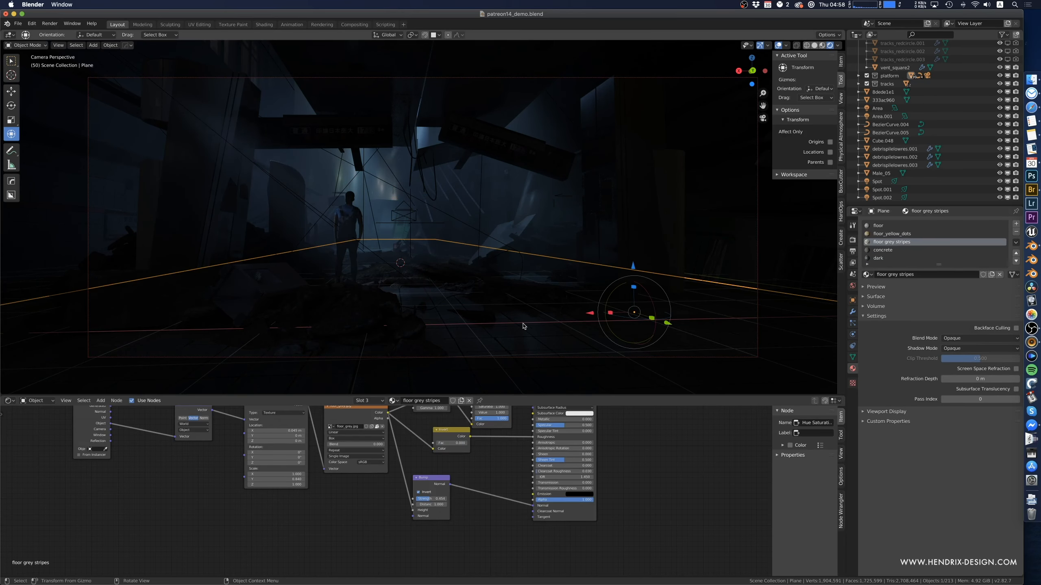
pyautogui.moveTo(507, 296); pyautogui.dragTo(503, 299, button='middle')
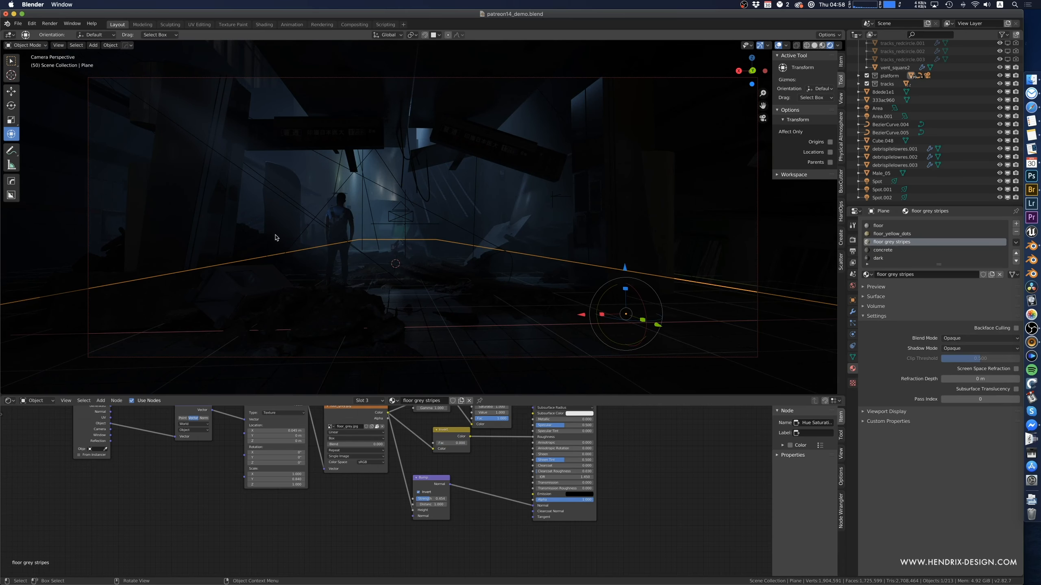
pyautogui.click(312, 97)
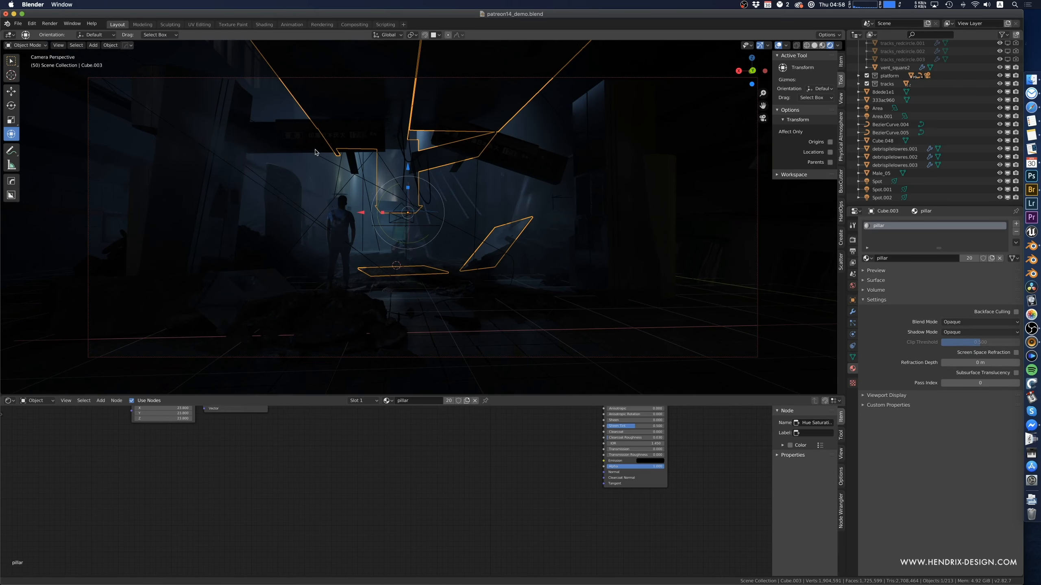
pyautogui.click(537, 302)
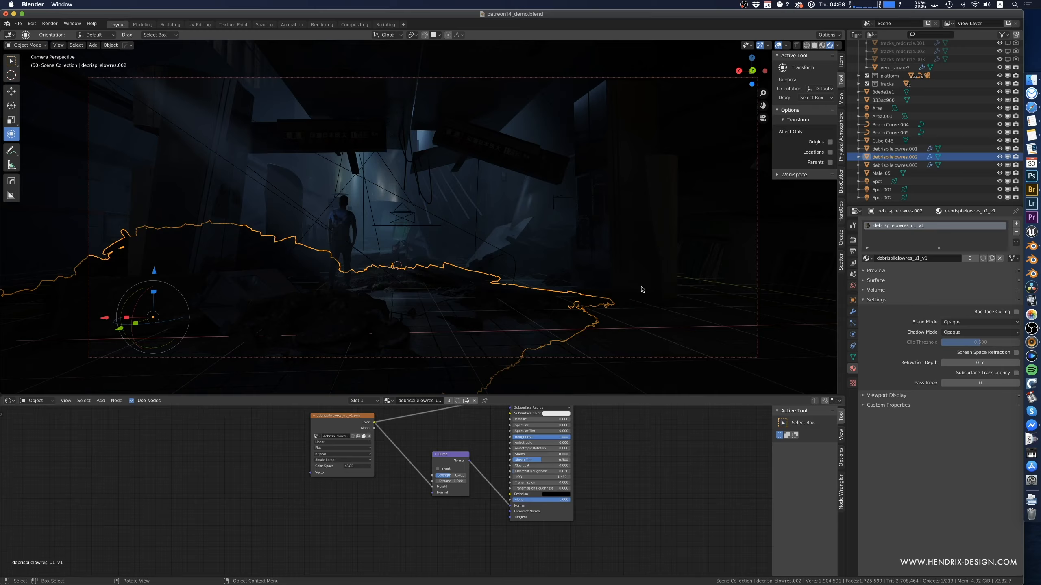
pyautogui.moveTo(487, 269); pyautogui.dragTo(491, 267, button='middle')
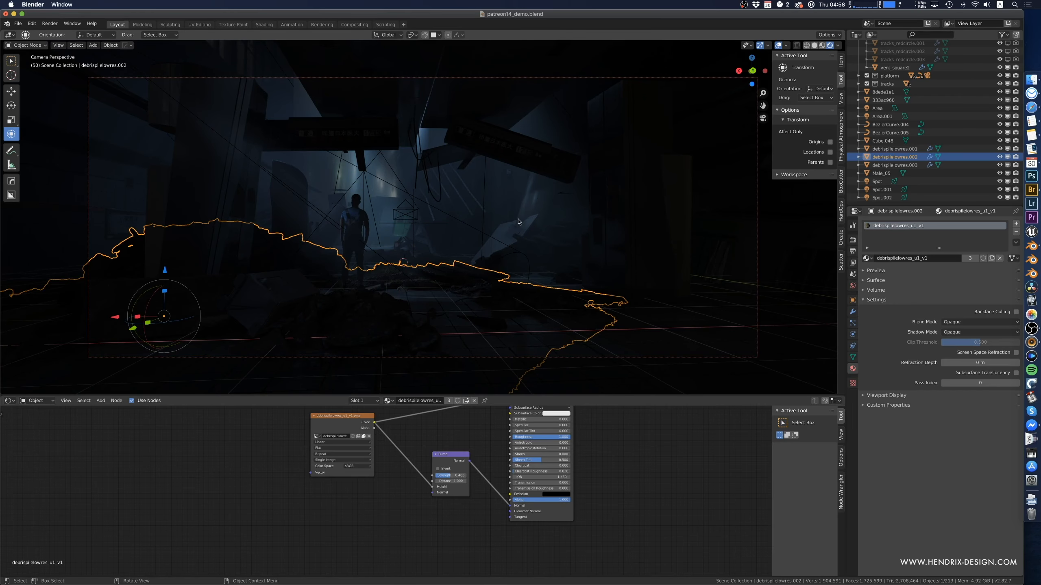
pyautogui.click(557, 261)
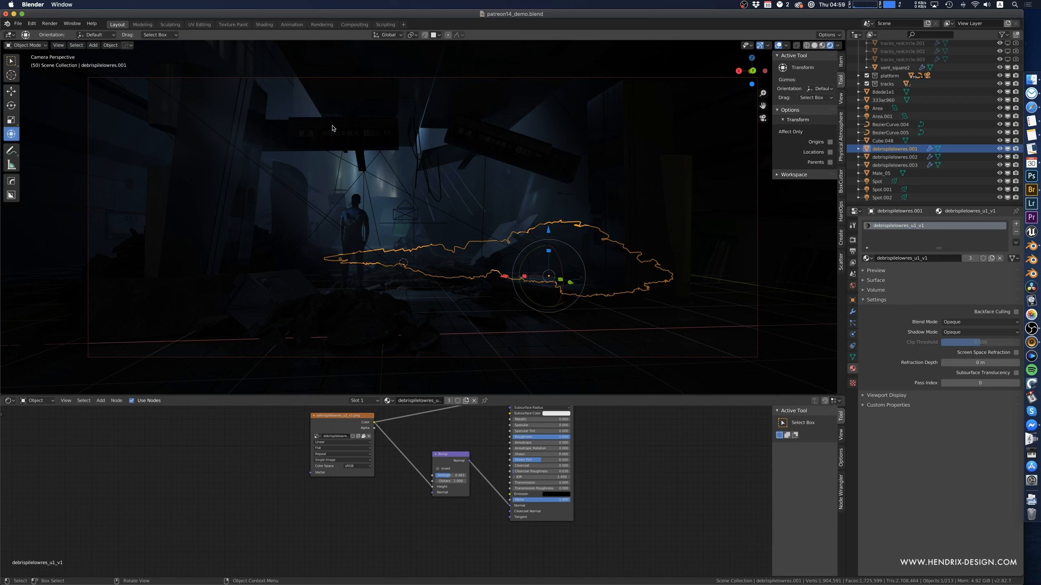
pyautogui.click(483, 310)
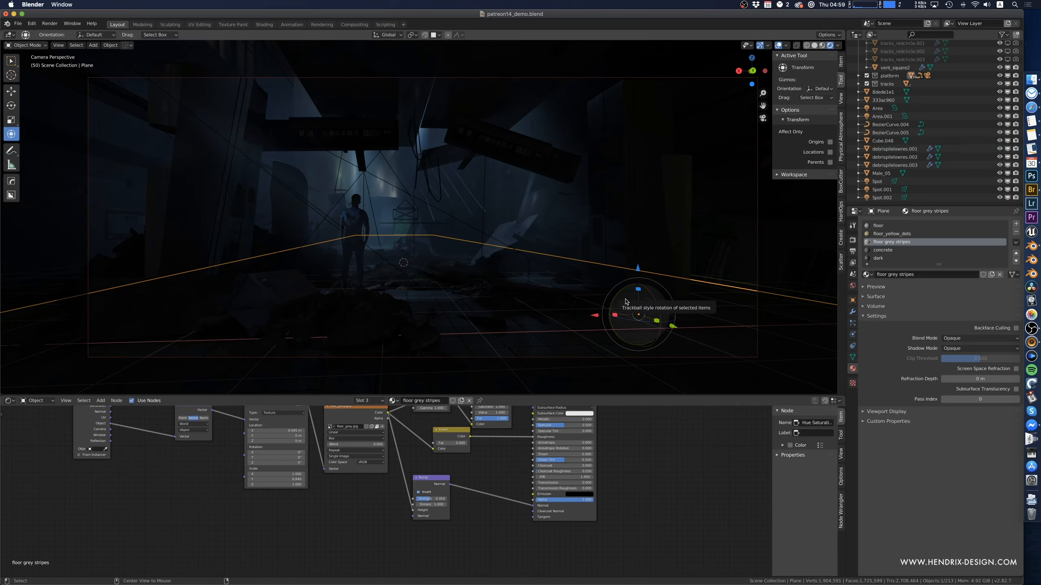
pyautogui.hotkey('alt', 'a')
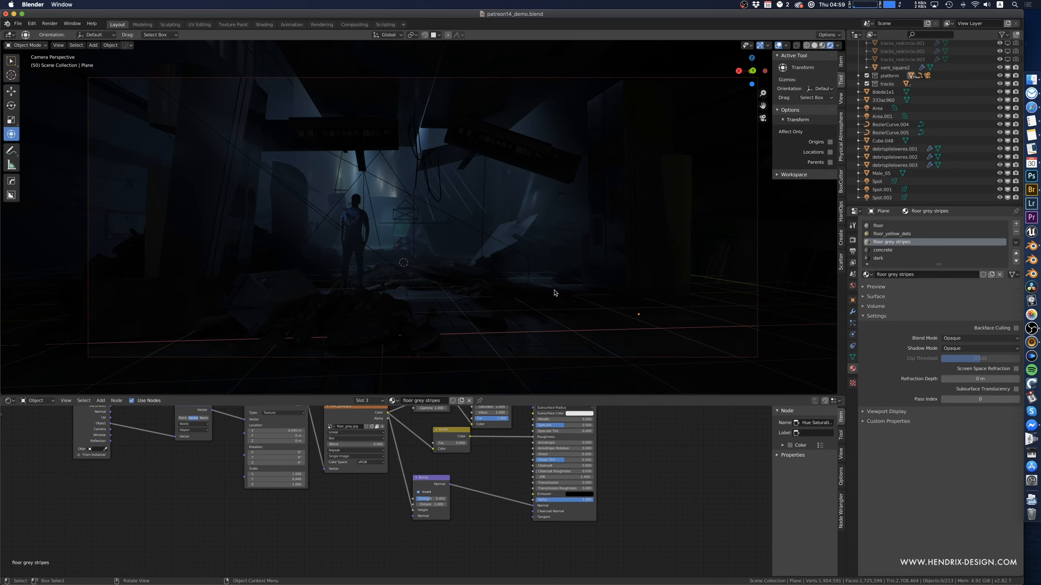
# - Save the file and render the camera view as a still image
pyautogui.keyDown('shift'); pyautogui.moveTo(558, 277); pyautogui.dragTo(563, 280, button='middle'); pyautogui.keyUp('shift')
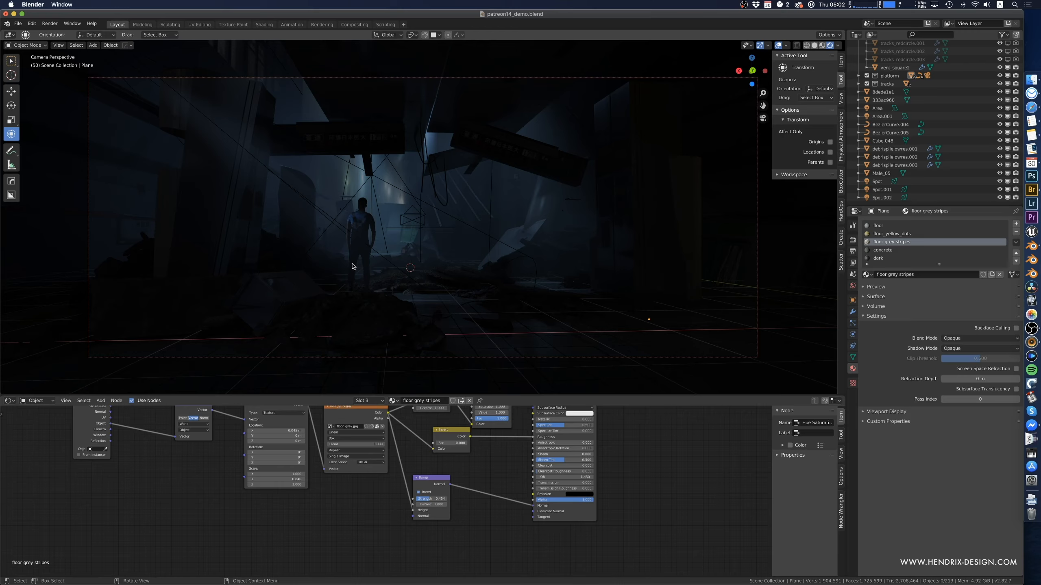
pyautogui.keyDown('shift'); pyautogui.moveTo(409, 253); pyautogui.dragTo(389, 239, button='middle'); pyautogui.keyUp('shift')
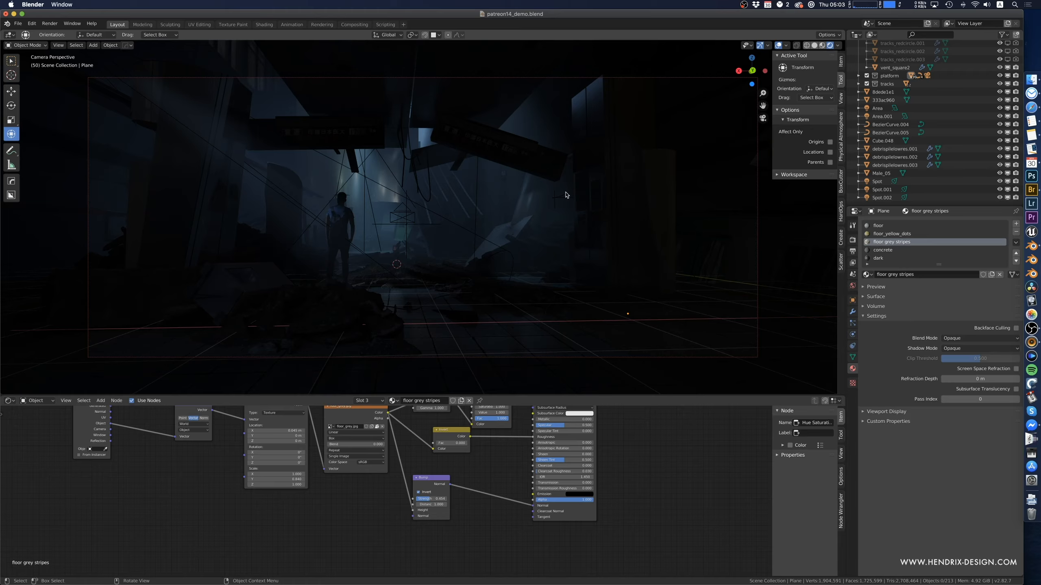
pyautogui.press('super+s')
pyautogui.press('F12')
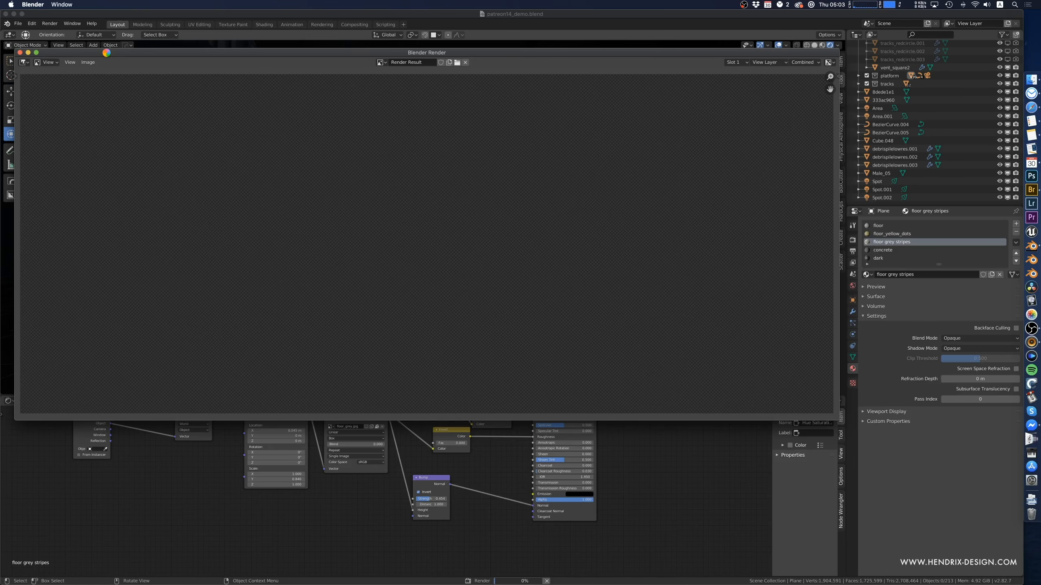
# - Examine the rendered image by viewing the view layer's Depth and Combined passes, and close the render window
pyautogui.moveTo(108, 53); pyautogui.dragTo(122, 66)
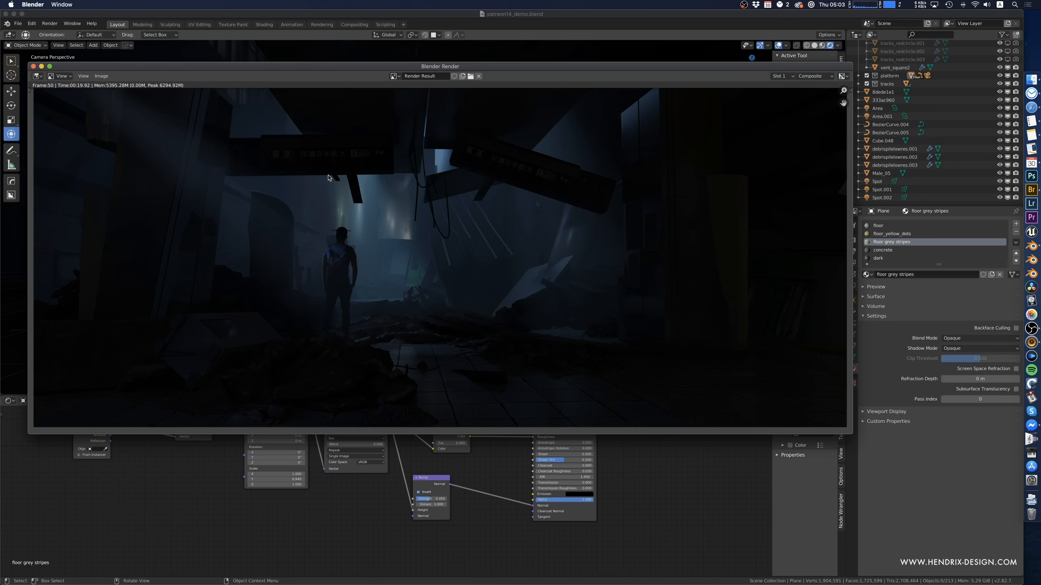
pyautogui.click(101, 77)
pyautogui.click(813, 77)
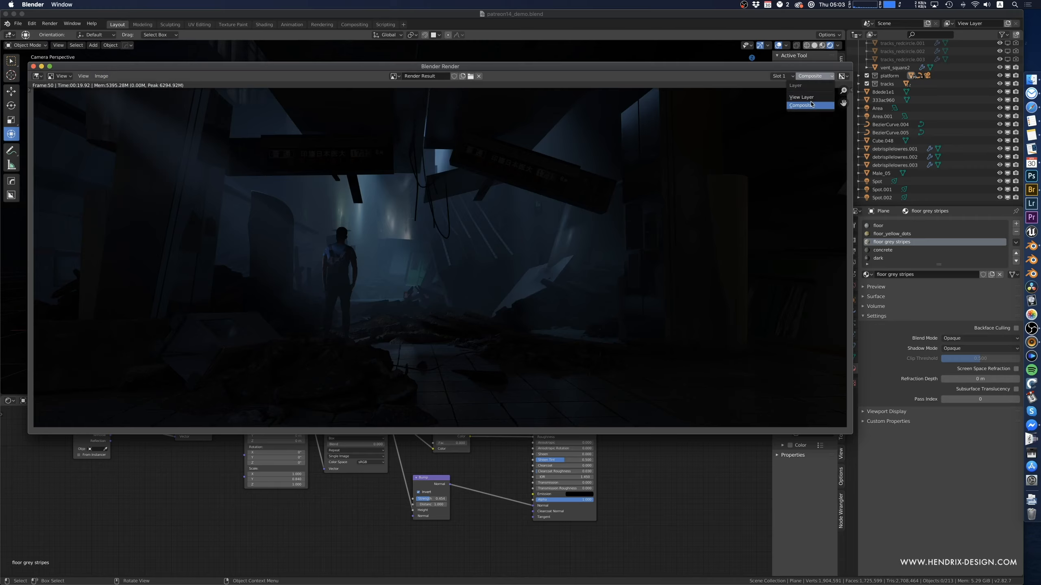
pyautogui.click(816, 97)
pyautogui.click(822, 78)
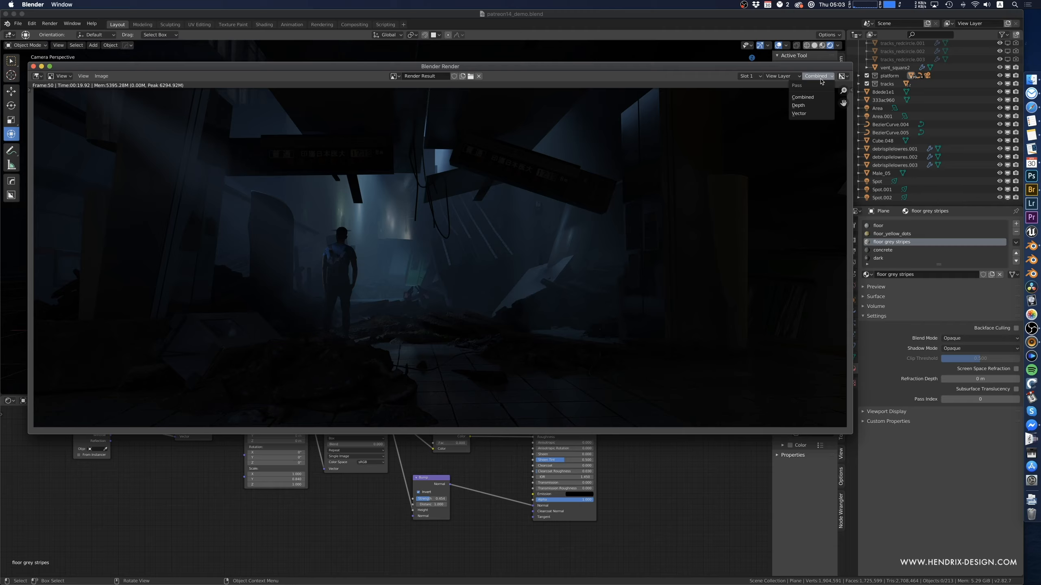
pyautogui.click(805, 109)
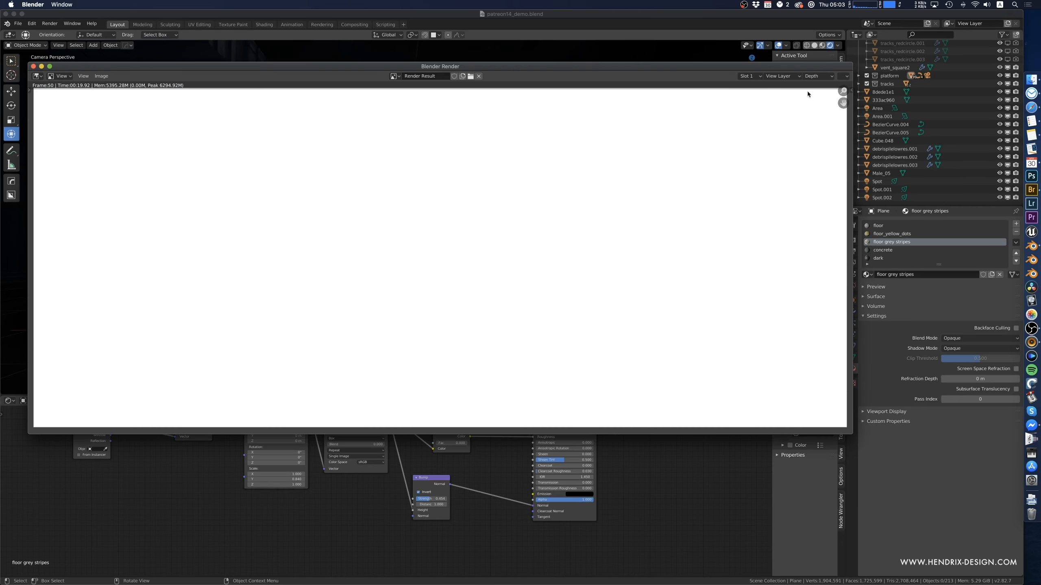
pyautogui.click(819, 79)
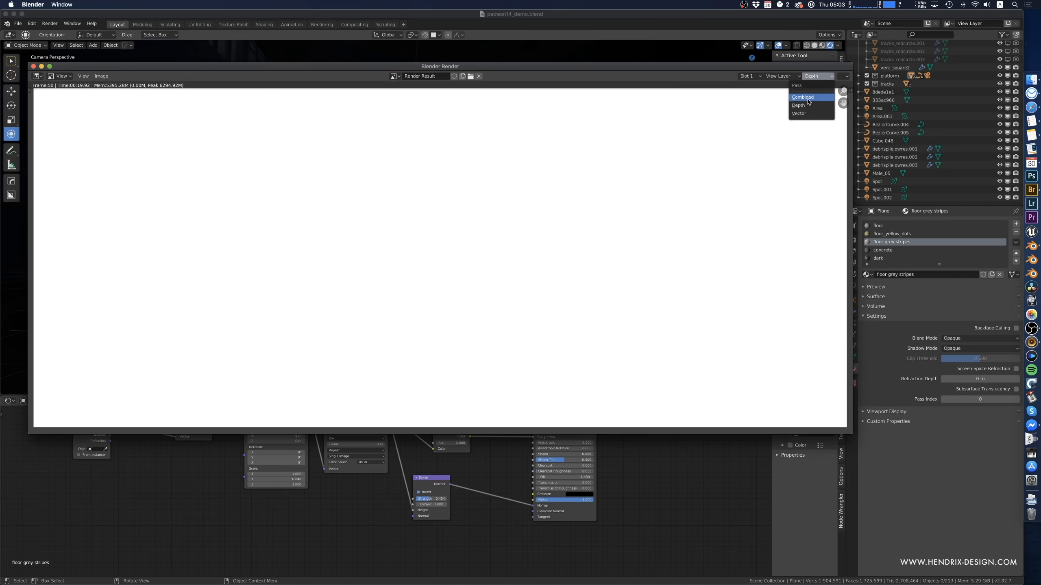
pyautogui.click(805, 97)
pyautogui.click(793, 78)
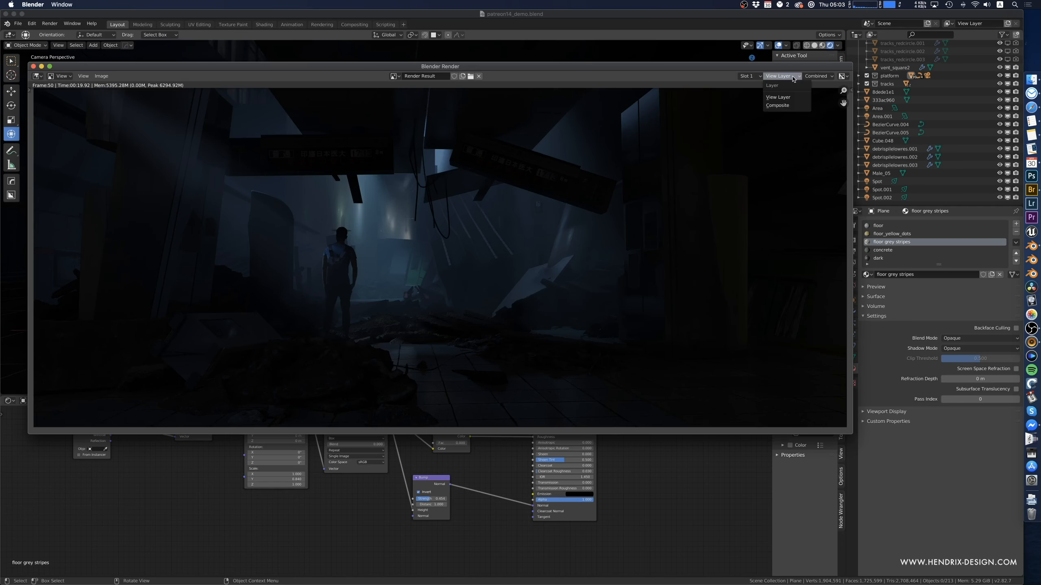
pyautogui.click(781, 98)
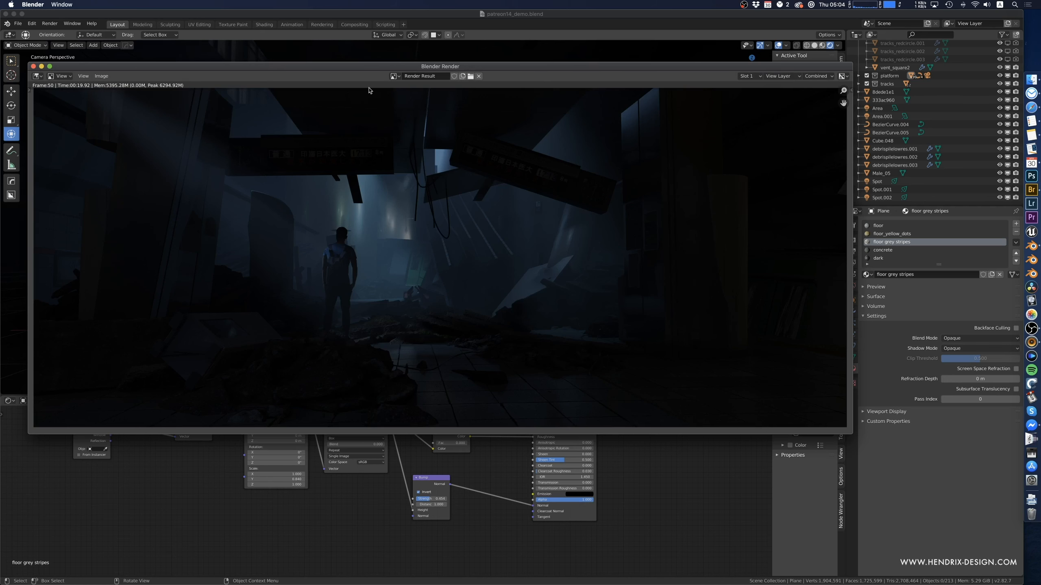
pyautogui.click(34, 66)
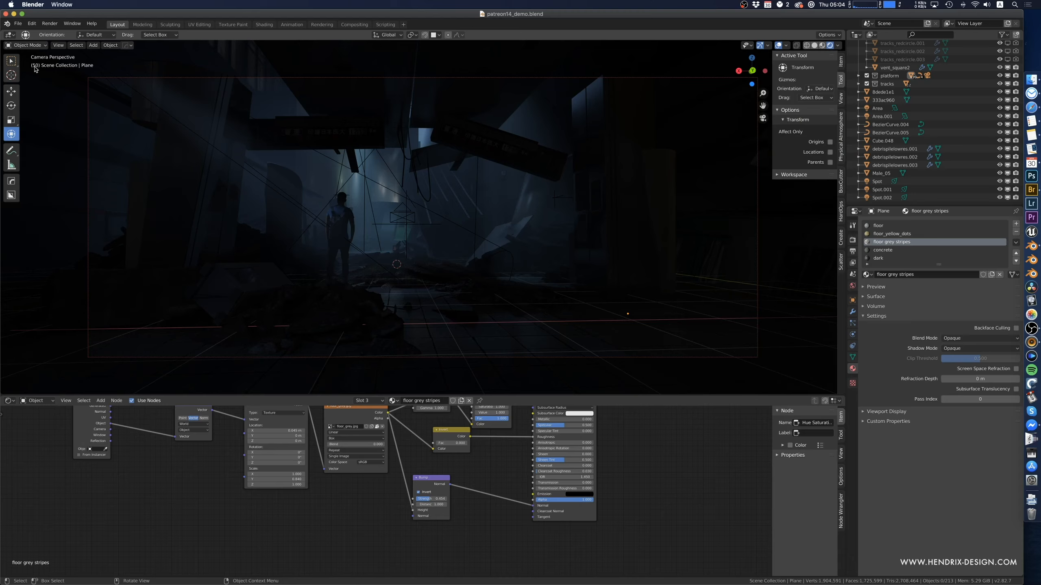
# - Set the viewport to solid shading with flat lighting and random object colors
pyautogui.click(838, 47)
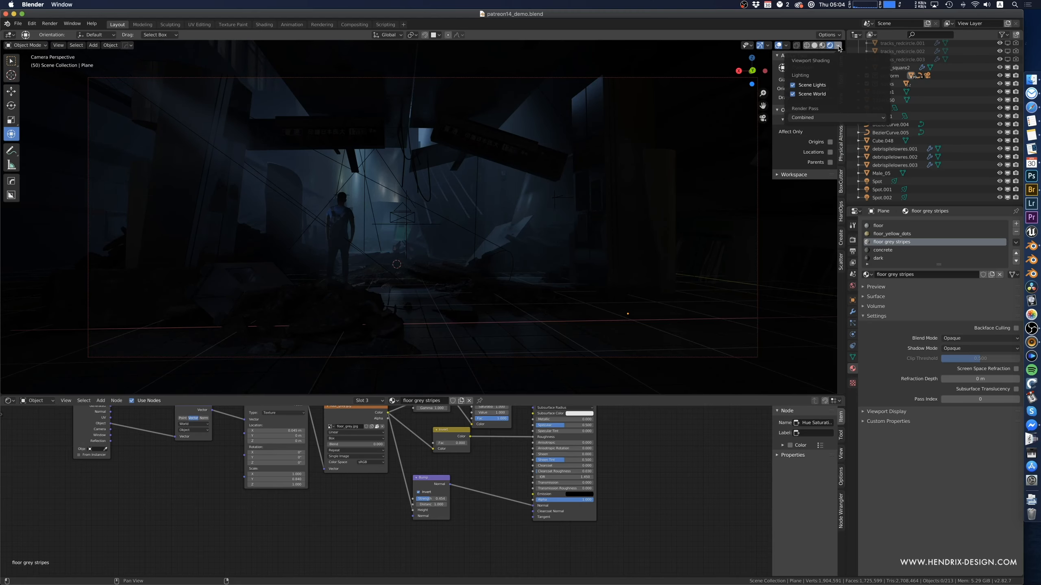
pyautogui.click(838, 47)
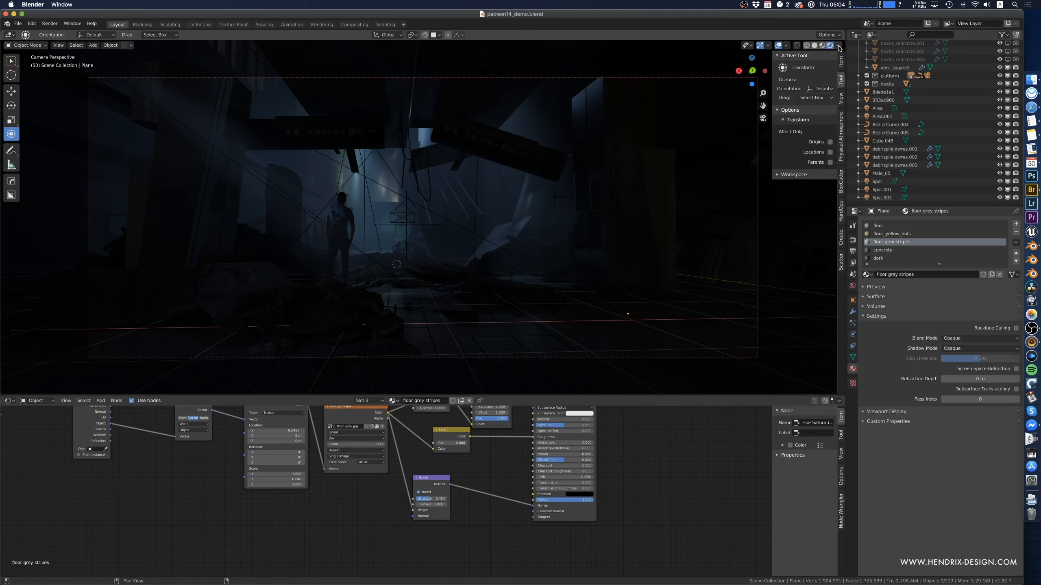
pyautogui.click(814, 46)
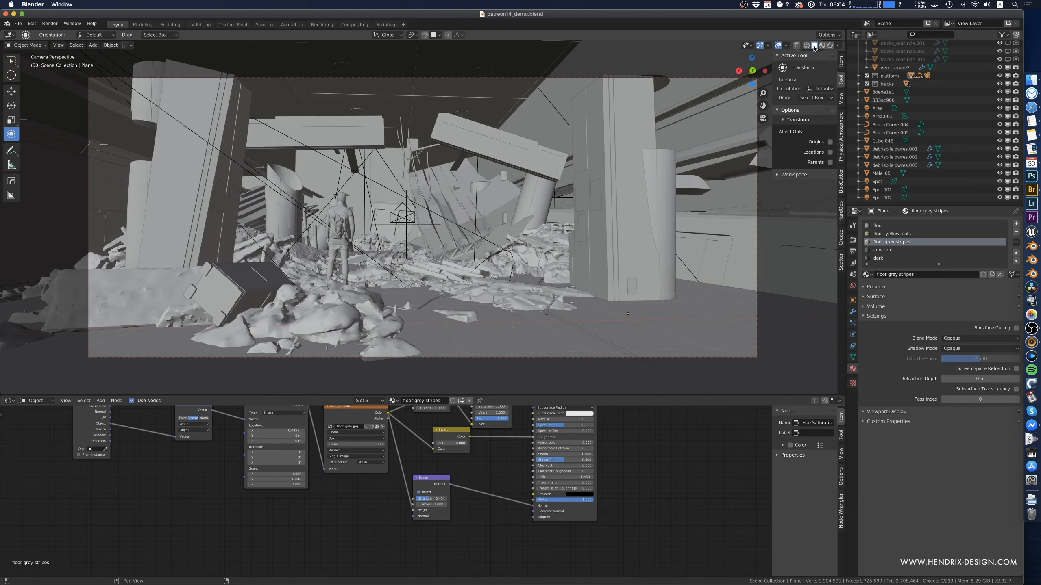
pyautogui.click(838, 46)
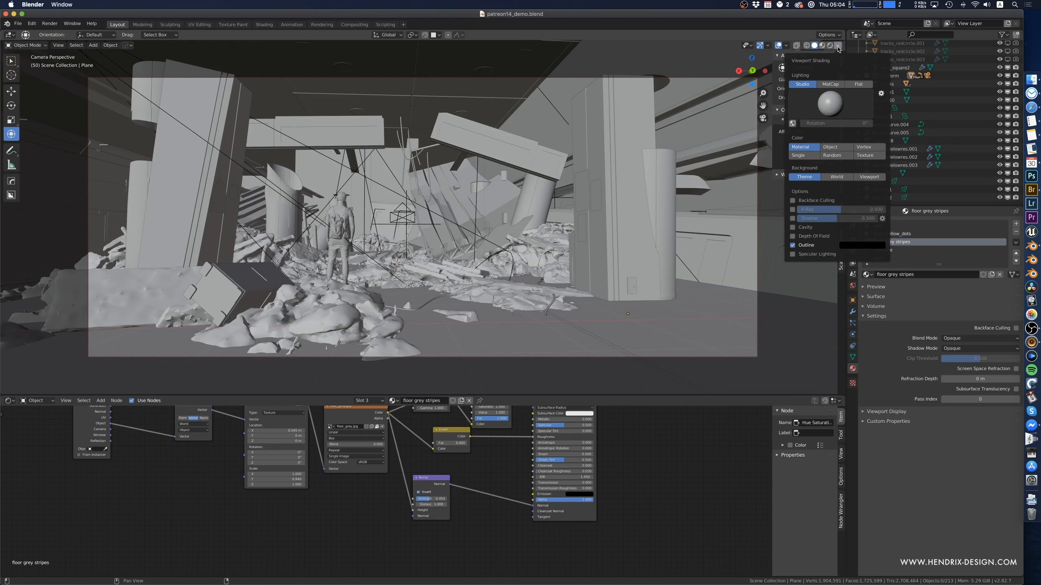
pyautogui.click(858, 85)
pyautogui.click(832, 117)
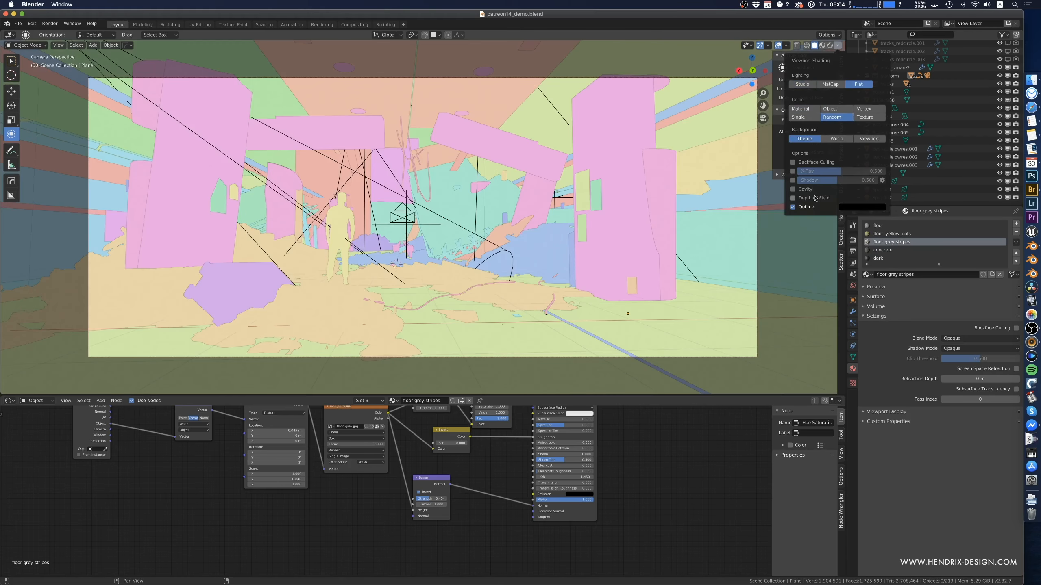
# - Hide the viewport overlays, render the flat random-color view as a viewport image, and close the result
pyautogui.click(778, 48)
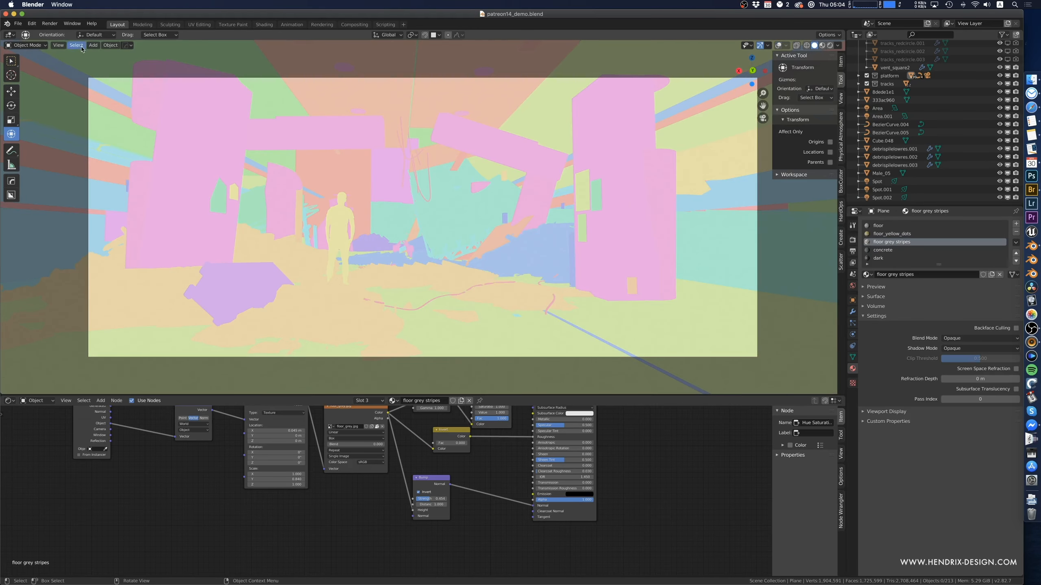
pyautogui.click(64, 47)
pyautogui.click(86, 191)
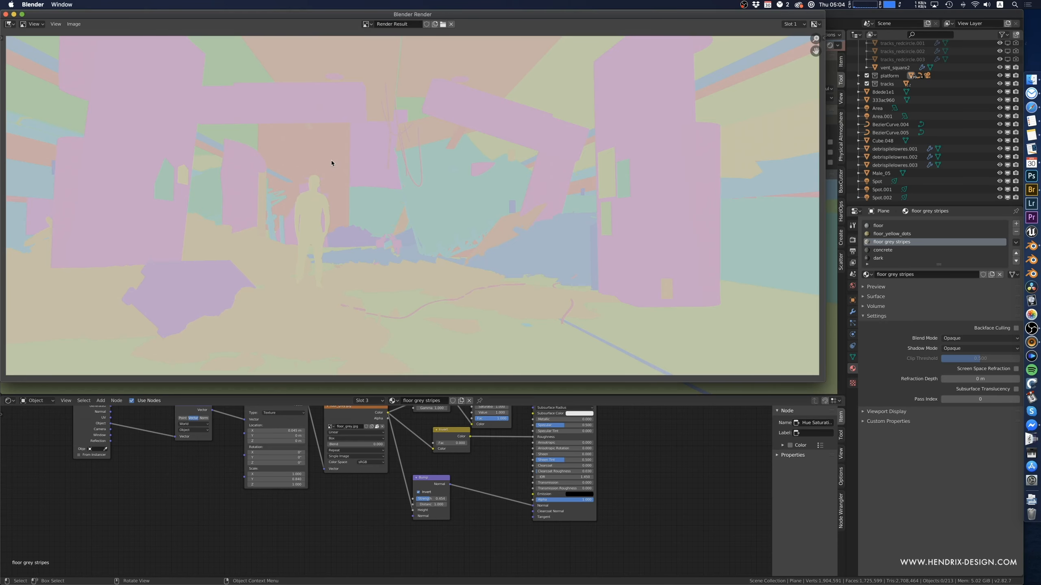
pyautogui.press('Escape')
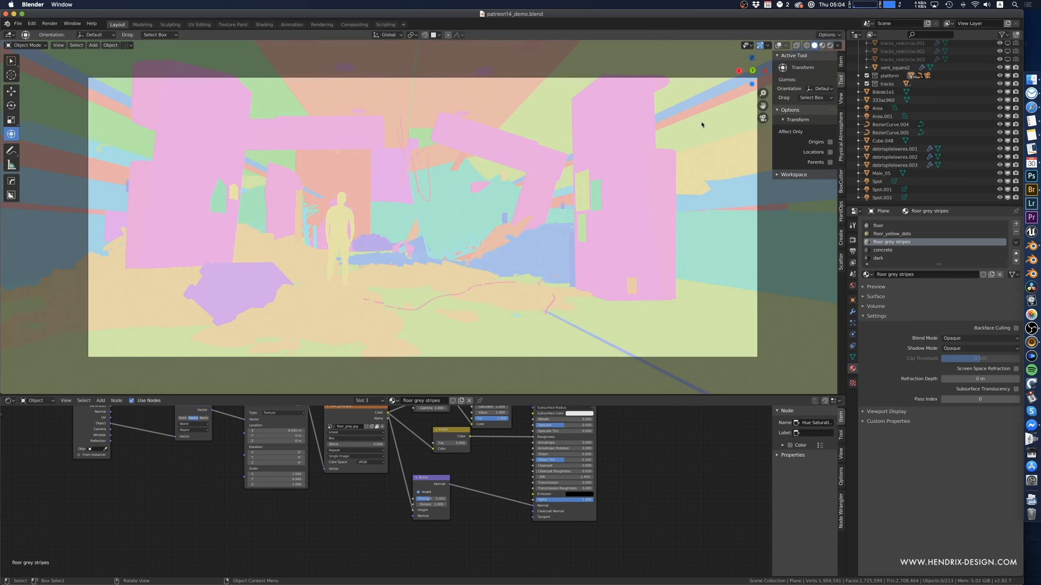
# - Restore studio lighting and material colors in the viewport's solid shading and show the overlays
pyautogui.click(838, 45)
pyautogui.click(802, 84)
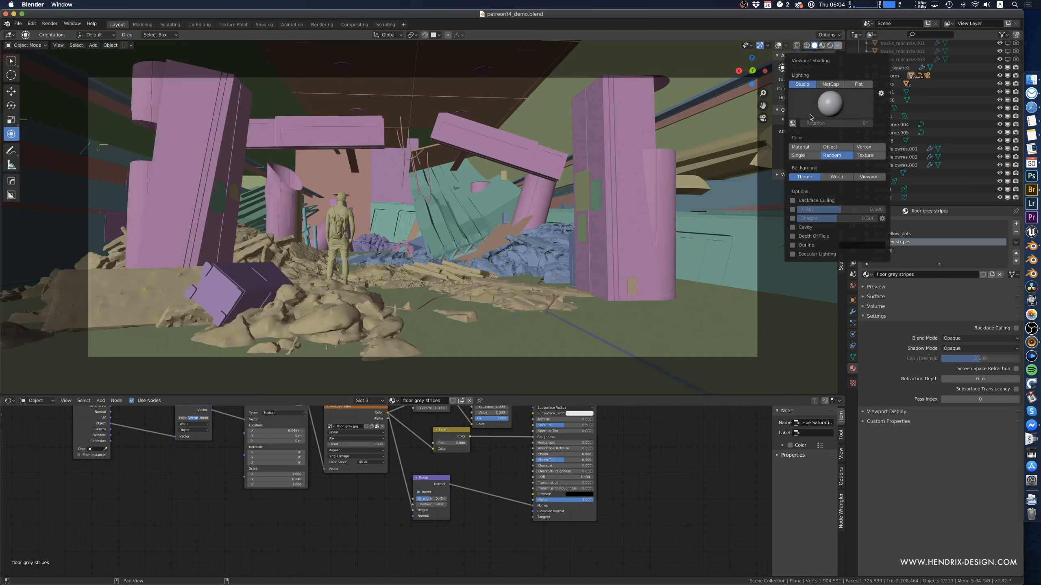
pyautogui.click(803, 147)
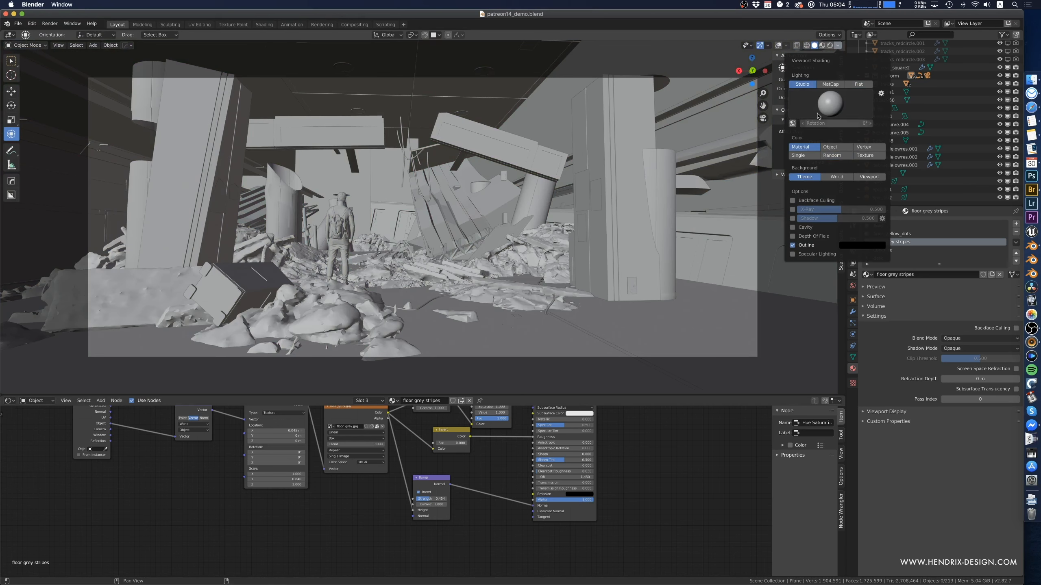
pyautogui.click(779, 45)
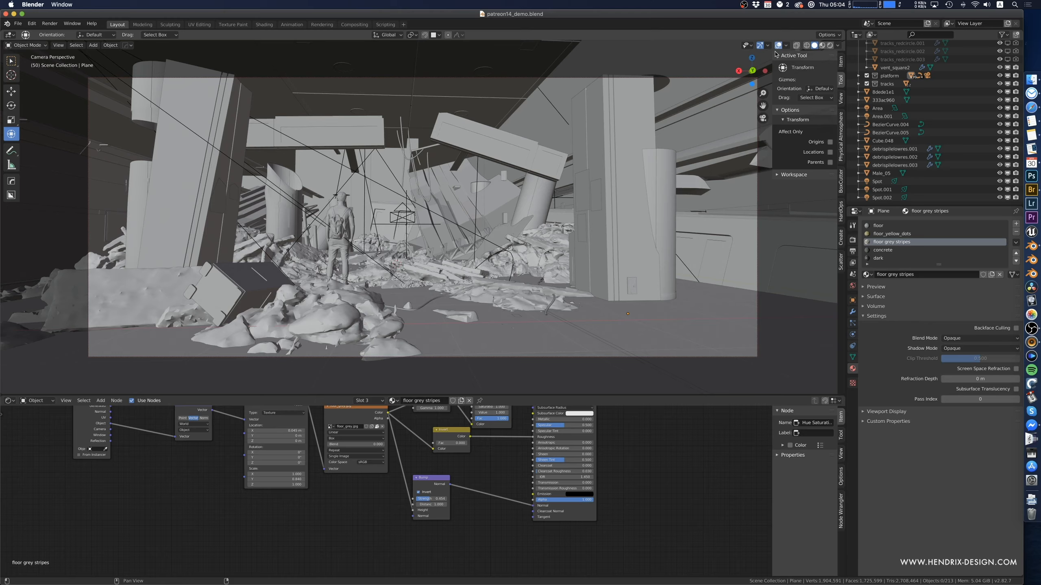
# - Change the scene's render engine to Cycles
pyautogui.click(853, 251)
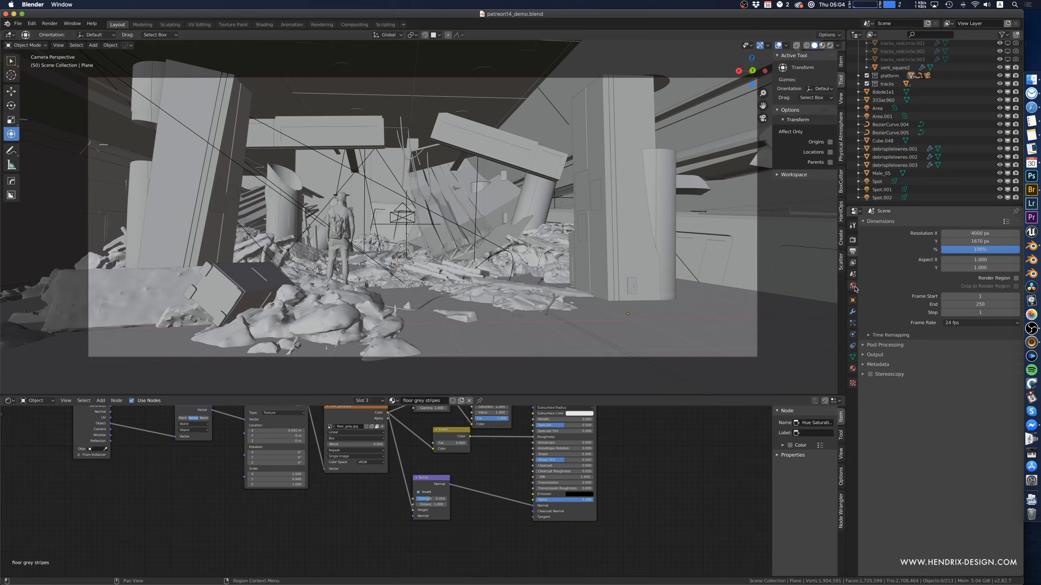
pyautogui.click(853, 240)
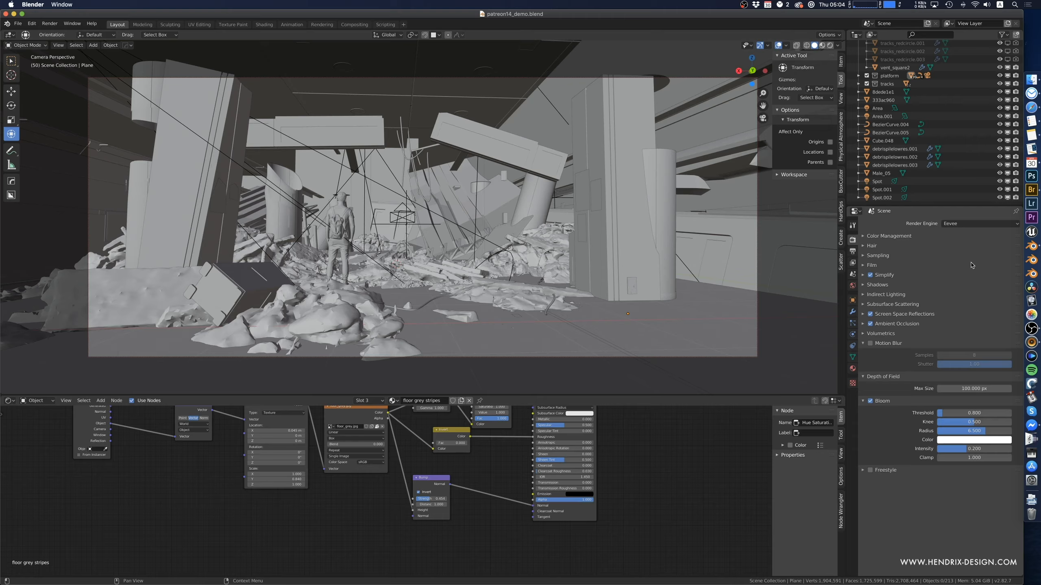
pyautogui.click(971, 224)
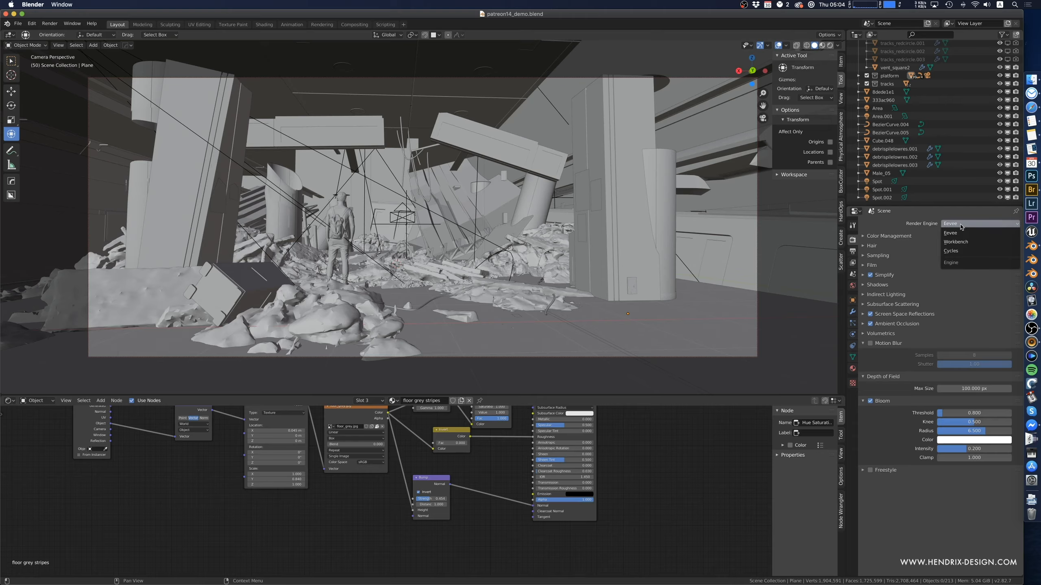
pyautogui.click(962, 252)
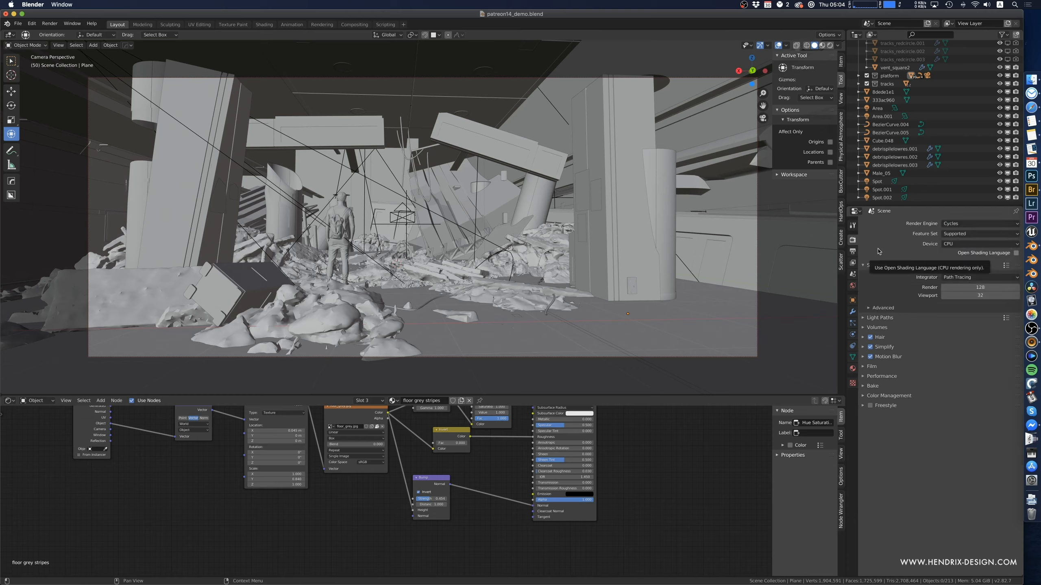
# - Make sure the Mist and Denoising Data passes are enabled for the view layer
pyautogui.click(852, 251)
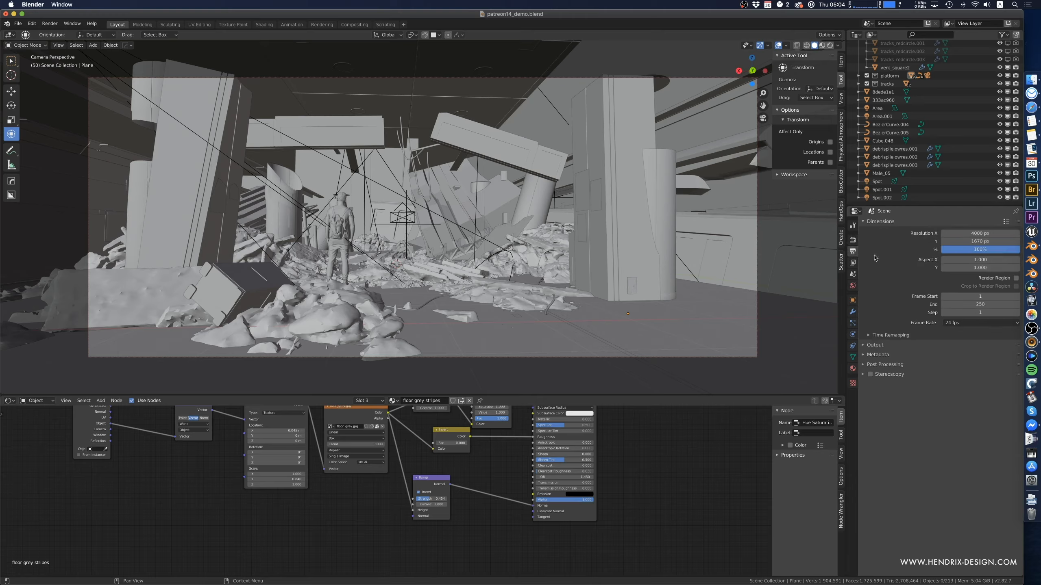
pyautogui.click(852, 262)
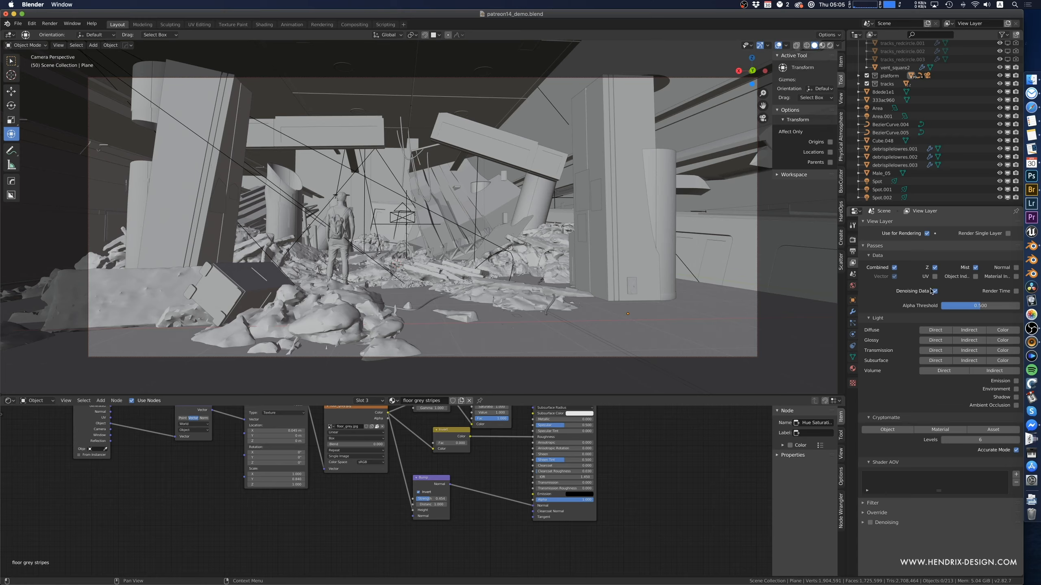
pyautogui.click(976, 267)
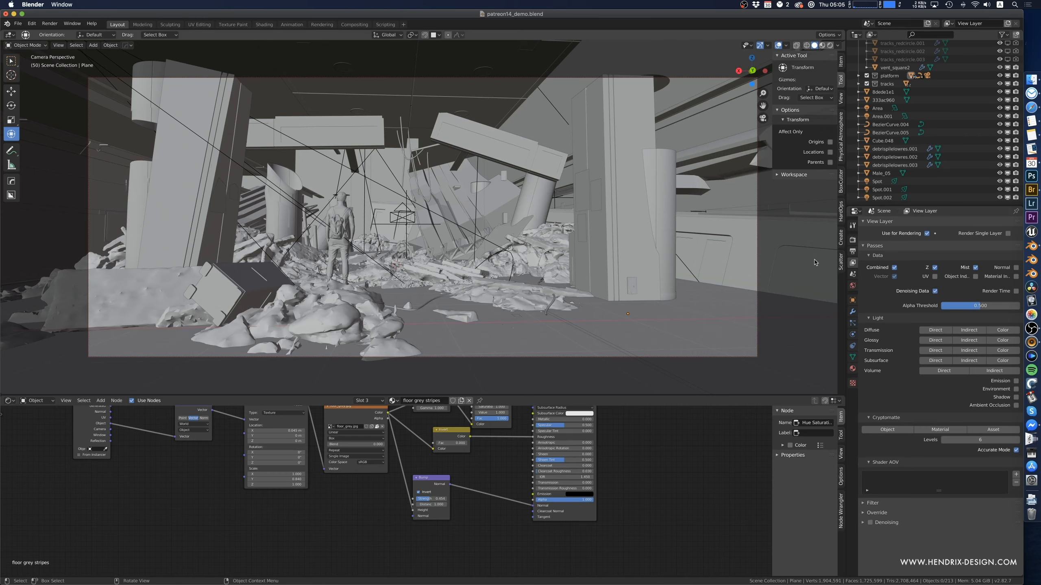
# - Add a Denoise node between the Render Layers and Composite nodes in the compositor
pyautogui.click(357, 27)
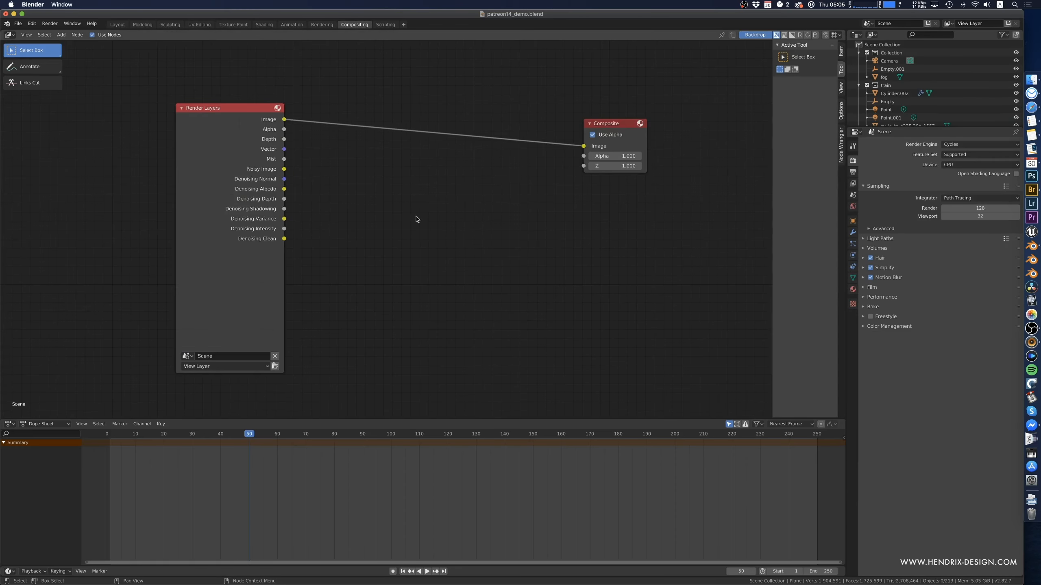
pyautogui.moveTo(416, 221); pyautogui.dragTo(388, 211, button='middle')
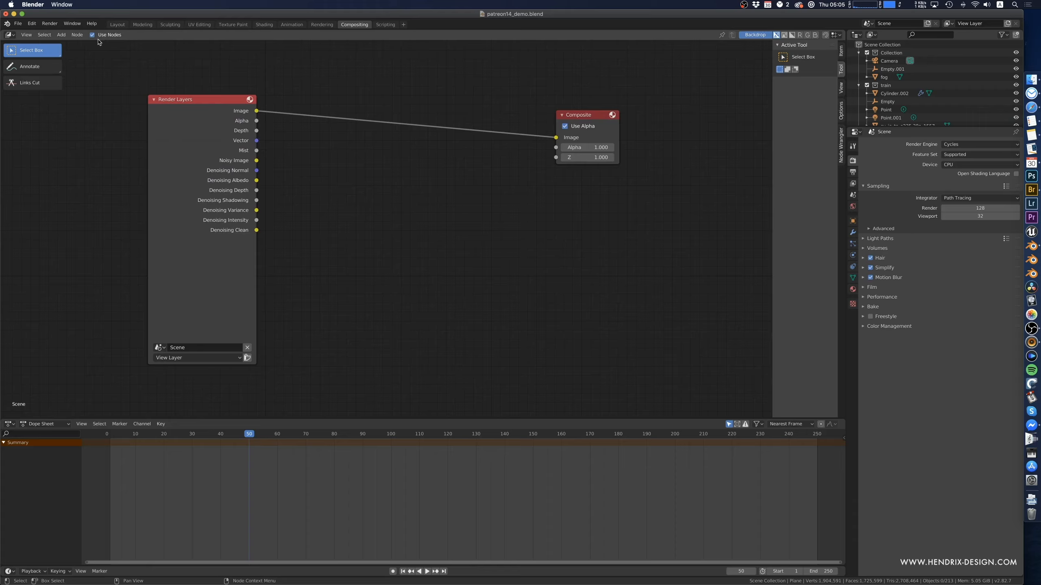
pyautogui.hotkey('shift', 'a')
pyautogui.click(374, 191)
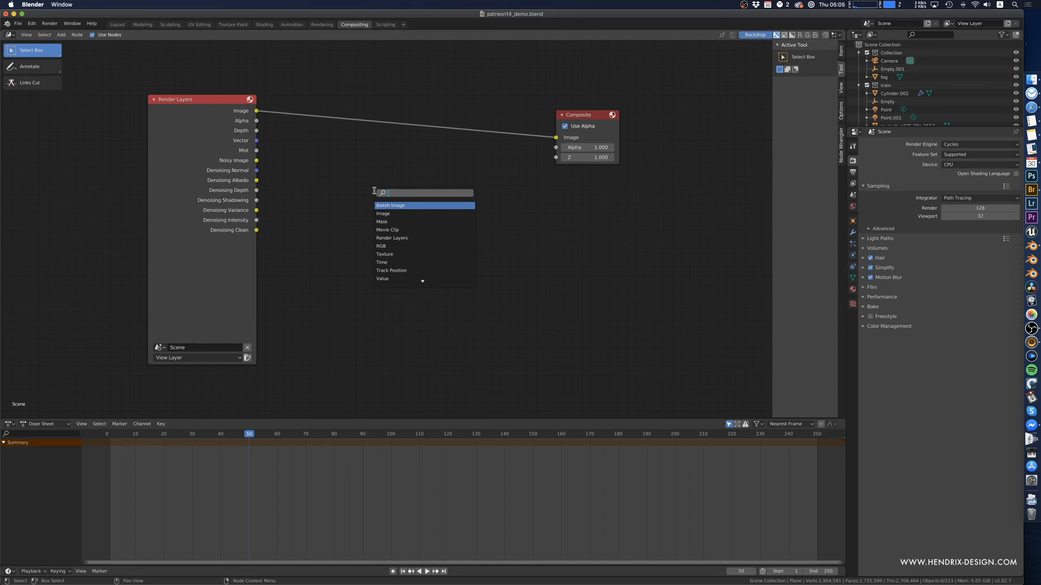
pyautogui.write('deno')
pyautogui.press('Return')
pyautogui.click(375, 192)
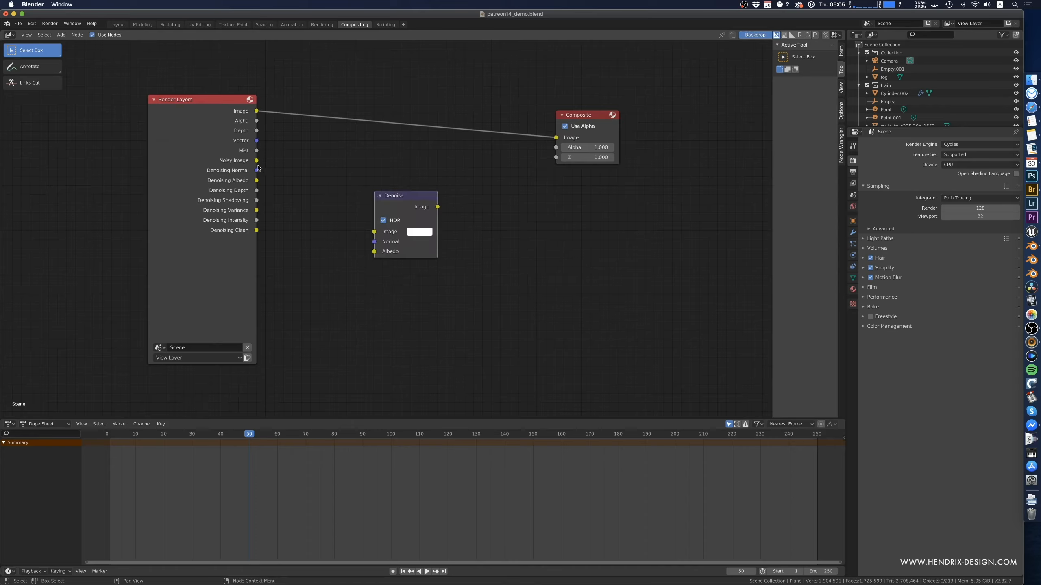
# - Feed Noisy Image, Denoising Normal and Denoising Albedo into the Denoise node and connect its output to the Composite image
pyautogui.moveTo(257, 160); pyautogui.dragTo(380, 233)
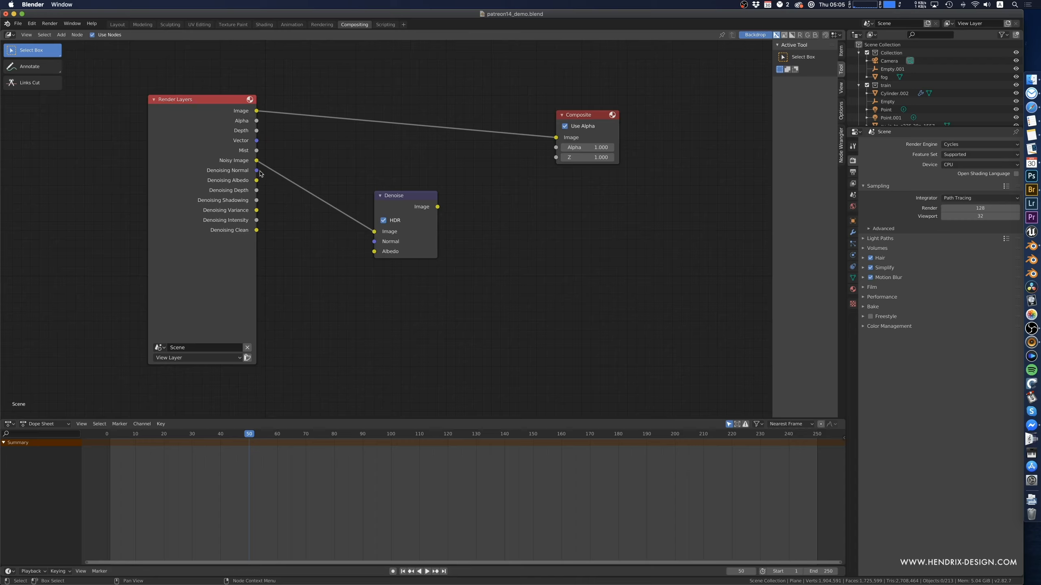
pyautogui.moveTo(257, 170); pyautogui.dragTo(378, 243)
pyautogui.moveTo(257, 180); pyautogui.dragTo(379, 257)
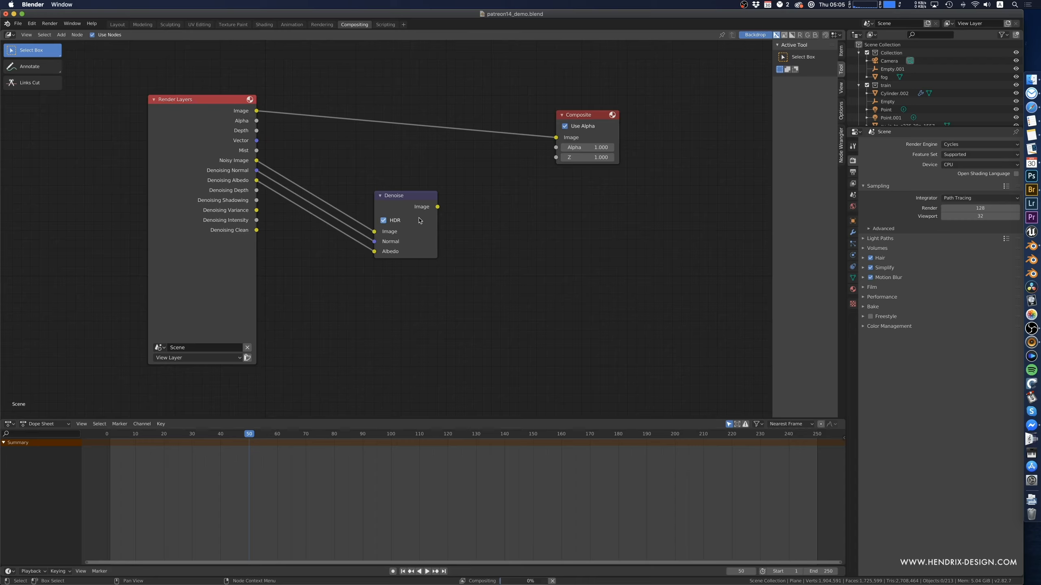
pyautogui.moveTo(437, 207); pyautogui.dragTo(555, 138)
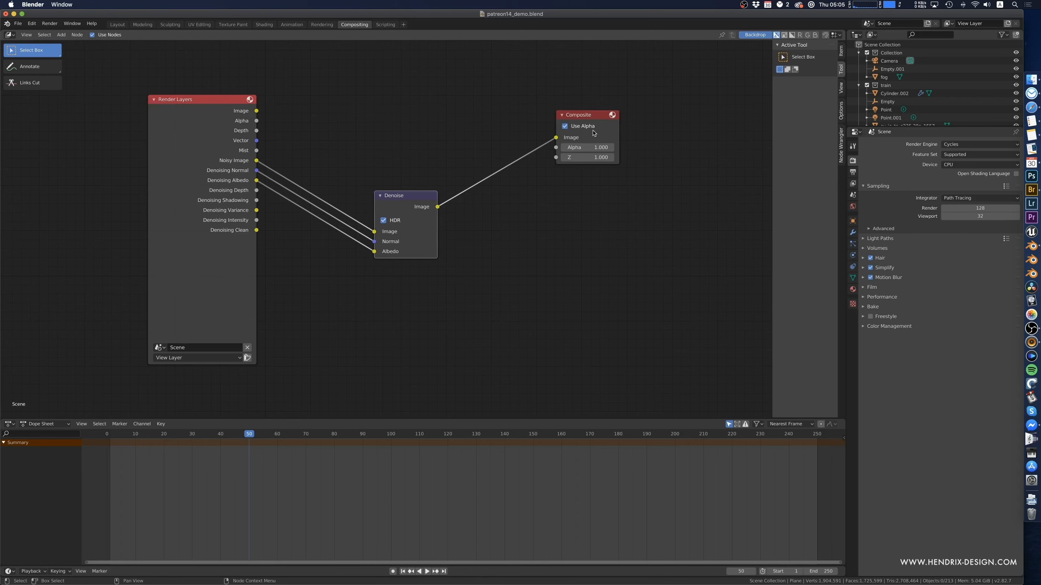
pyautogui.moveTo(414, 200); pyautogui.dragTo(398, 192)
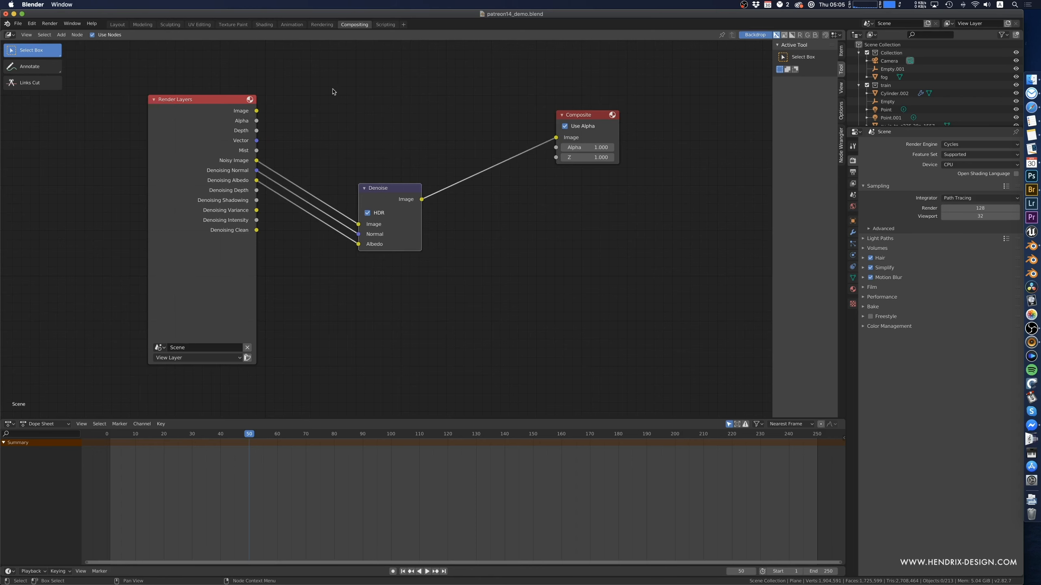
# - Return to the Layout workspace, save the file and render the current frame with Cycles
pyautogui.click(142, 25)
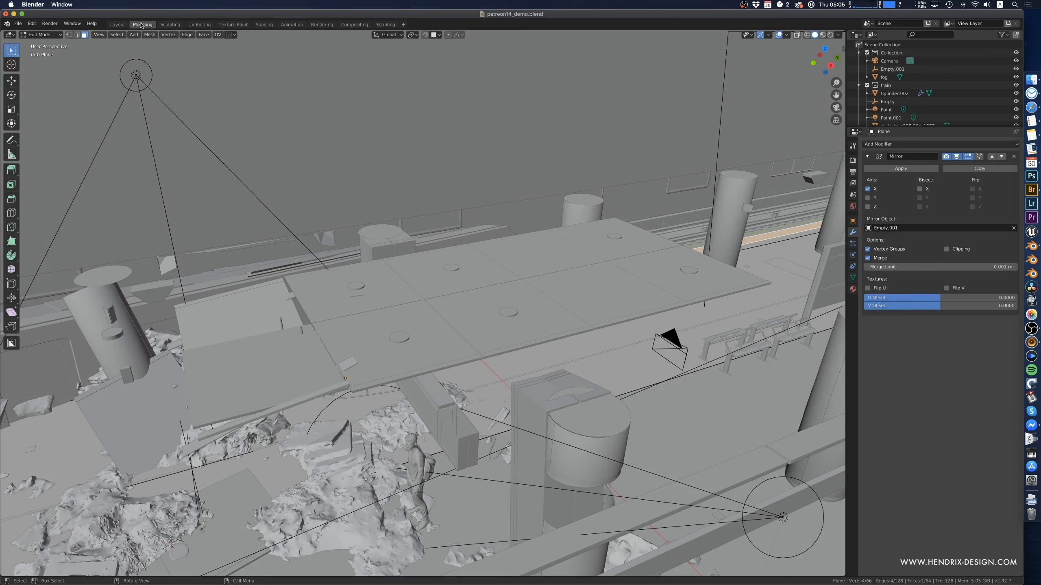
pyautogui.click(119, 25)
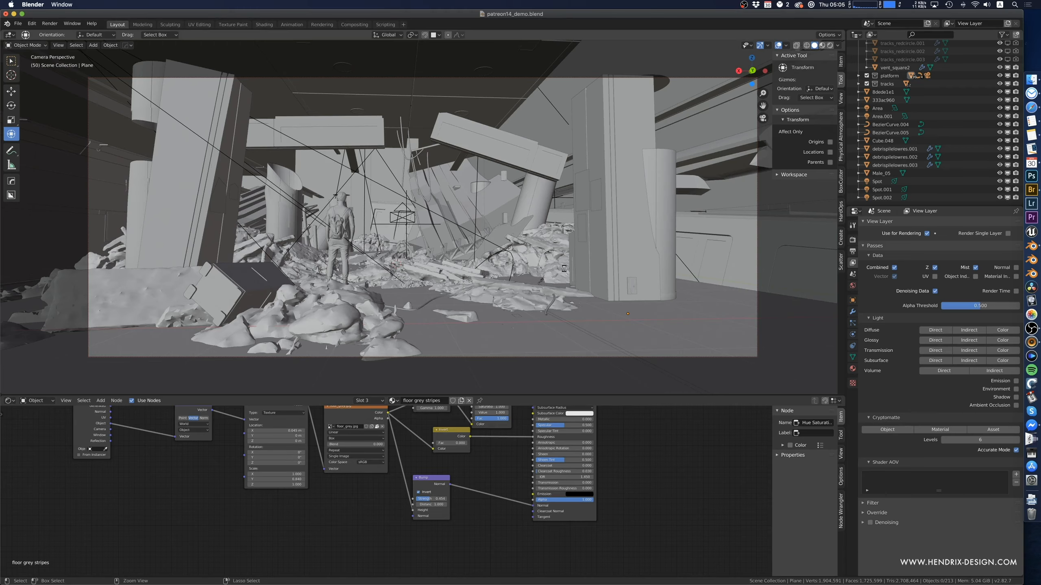
pyautogui.press('super+s')
pyautogui.press('F12')
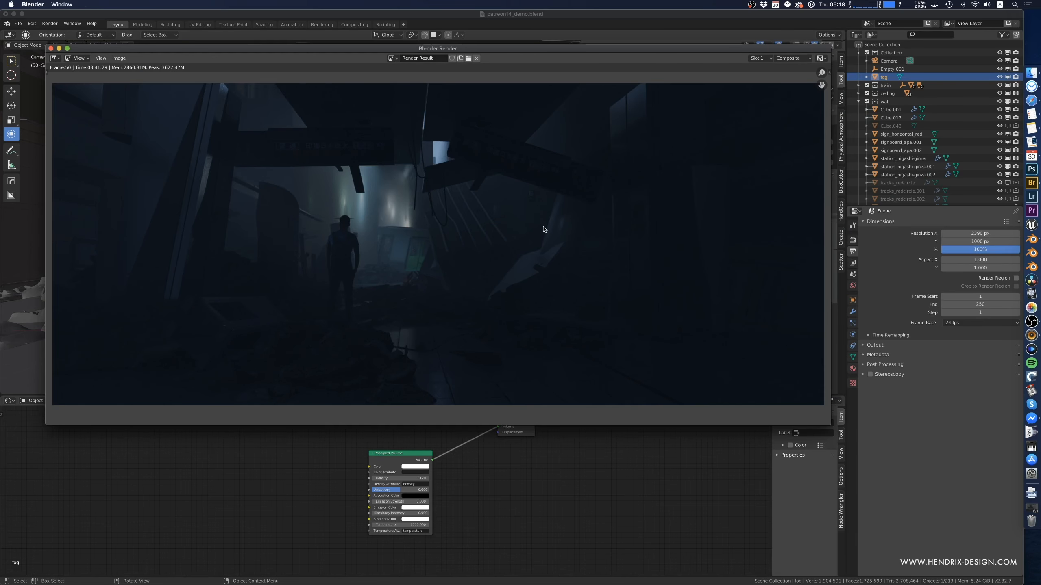
pyautogui.moveTo(383, 49); pyautogui.dragTo(386, 66)
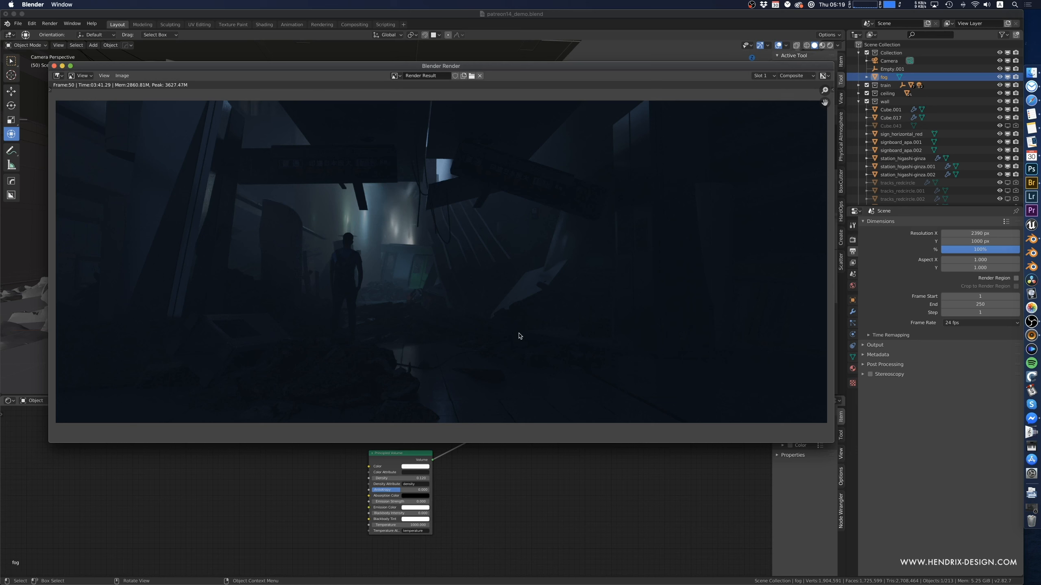
# - Compare the View Layer's Combined render with the denoised Composite in the render result
pyautogui.click(121, 76)
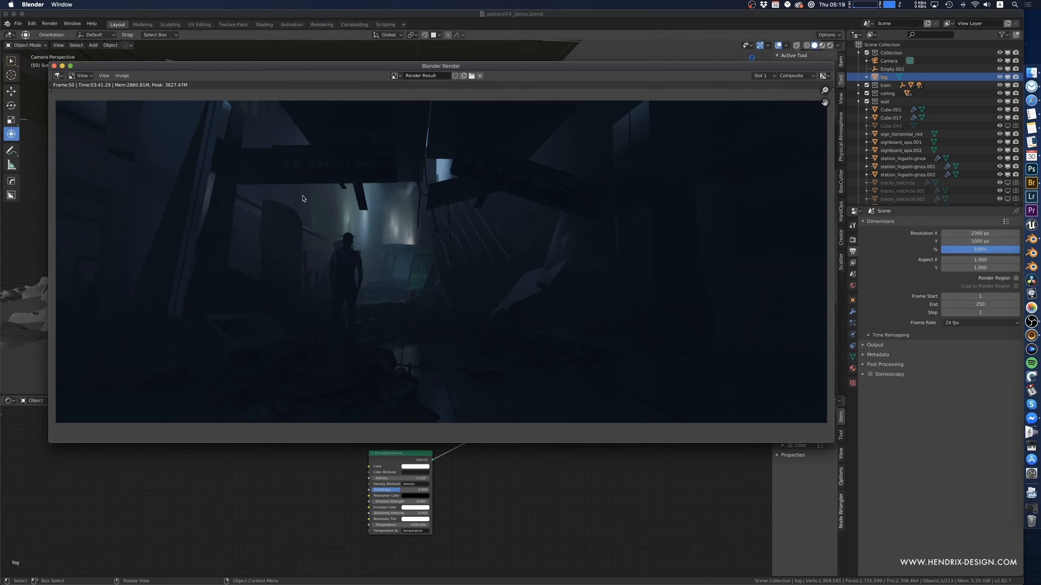
pyautogui.click(797, 76)
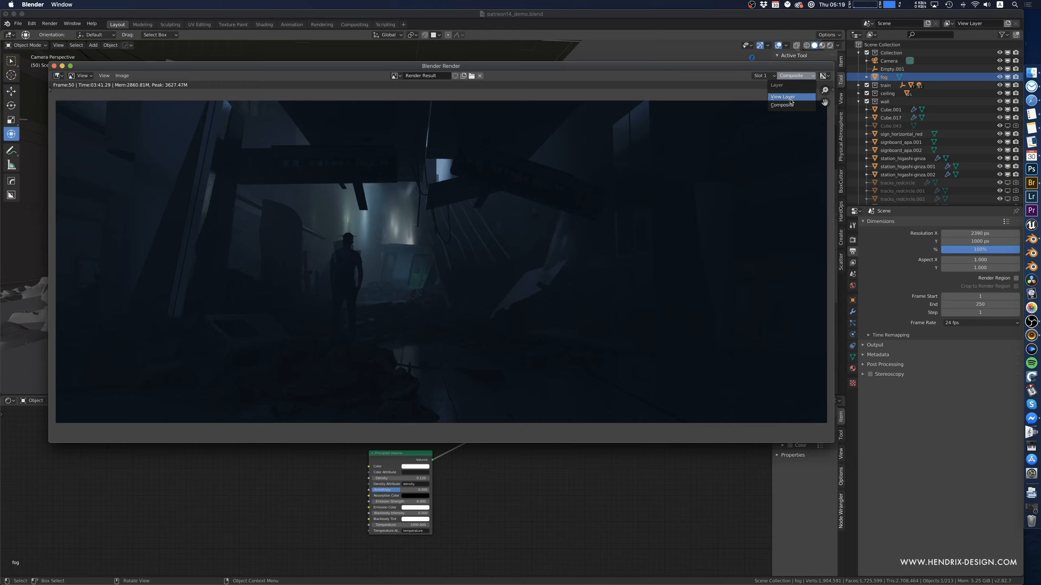
pyautogui.click(791, 97)
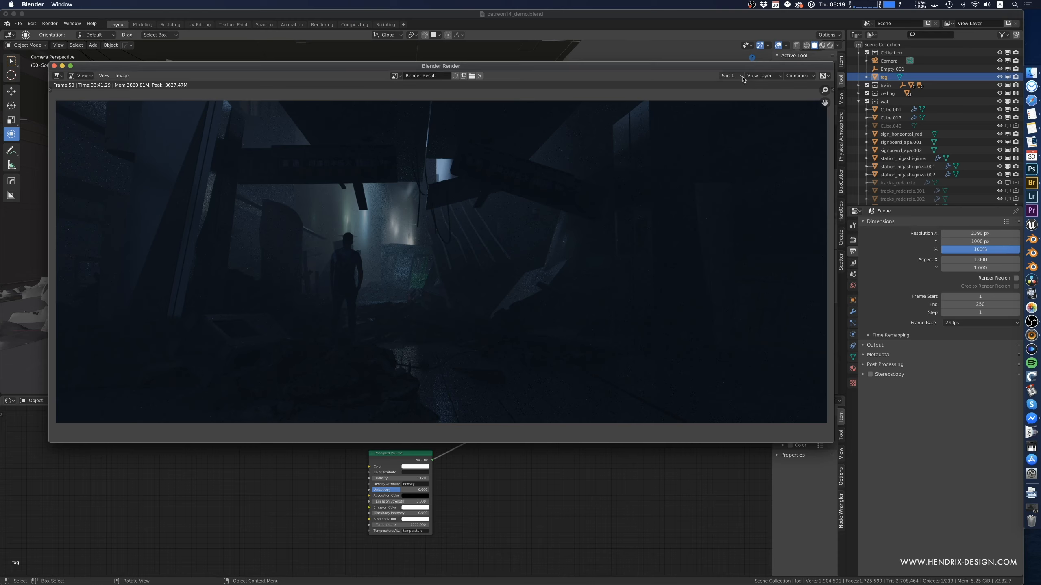
pyautogui.click(792, 75)
pyautogui.click(762, 75)
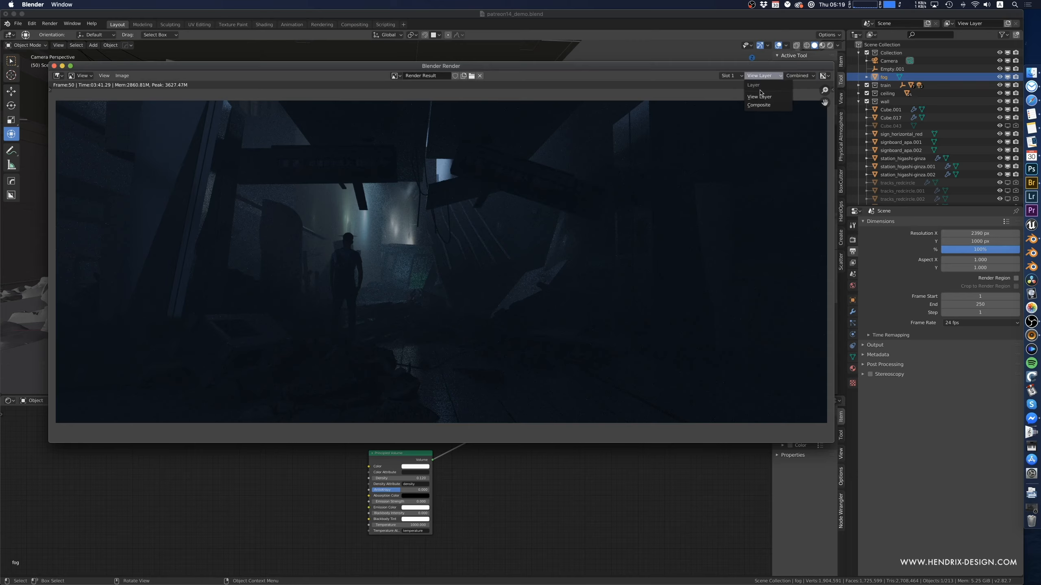
pyautogui.click(761, 106)
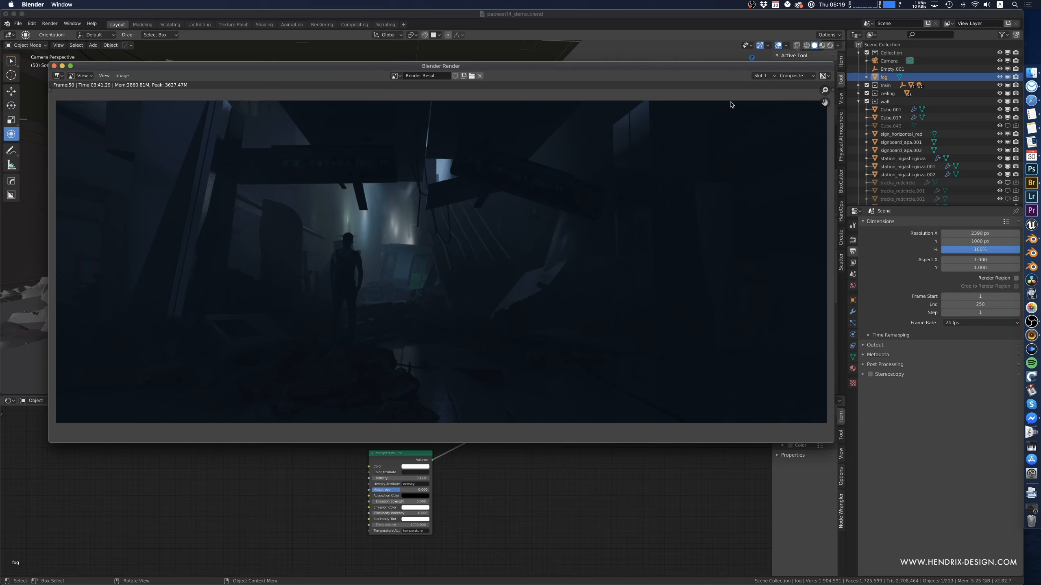
# - Inspect the View Layer's Mist and Combined passes in the render result, ending on the Composite
pyautogui.click(787, 76)
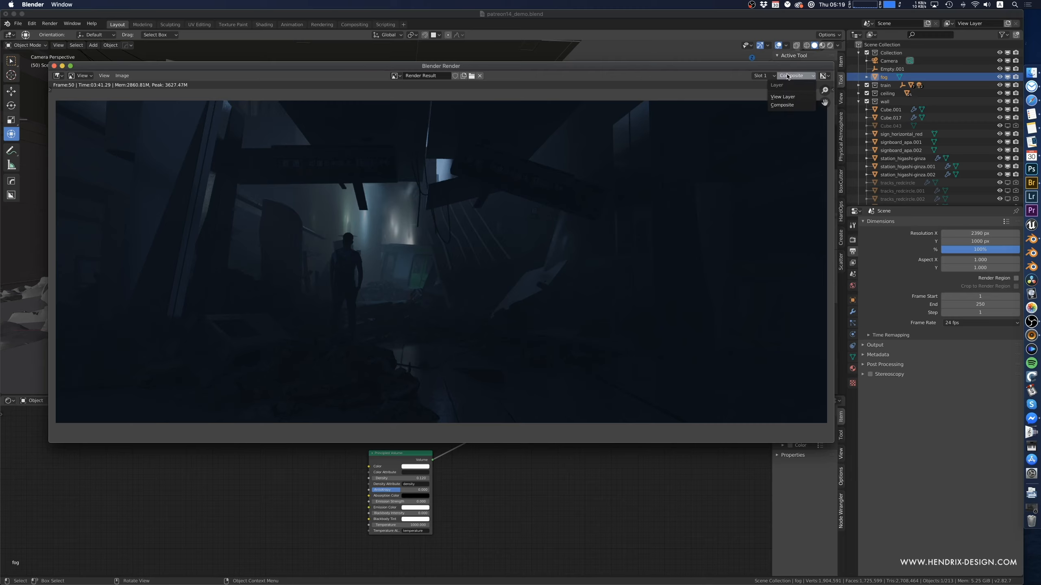
pyautogui.click(783, 97)
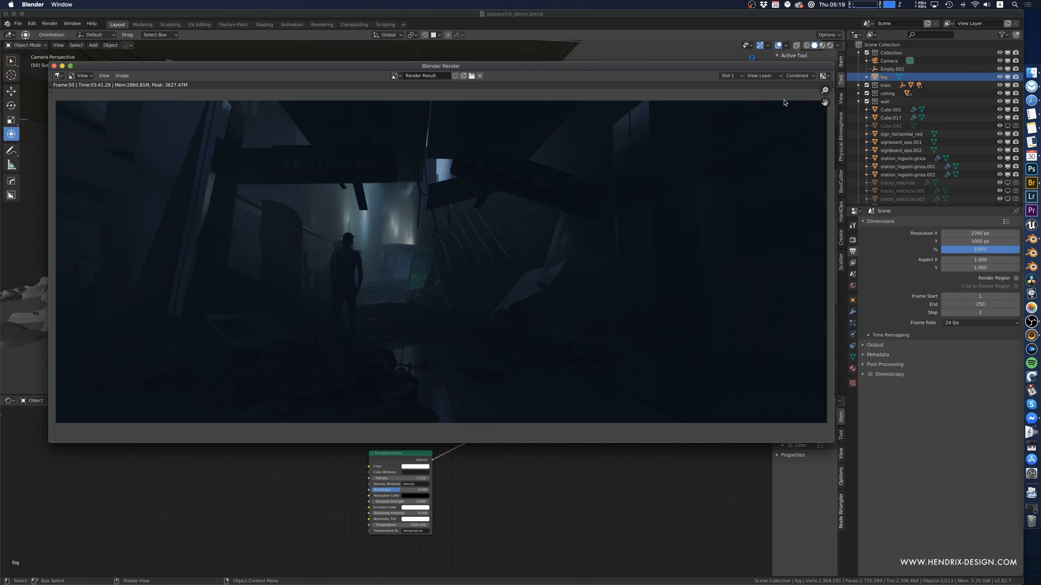
pyautogui.click(801, 76)
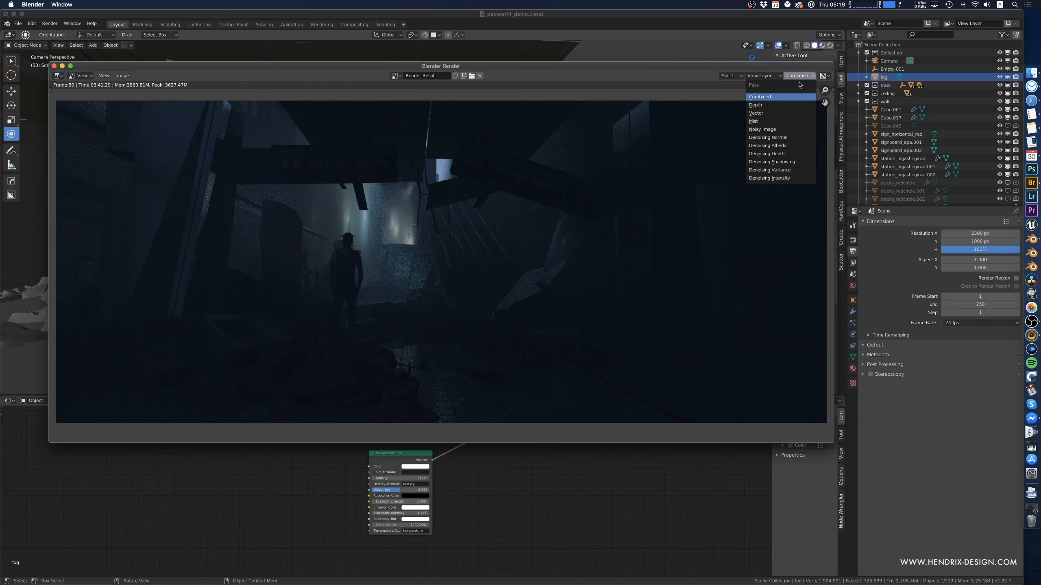
pyautogui.click(765, 121)
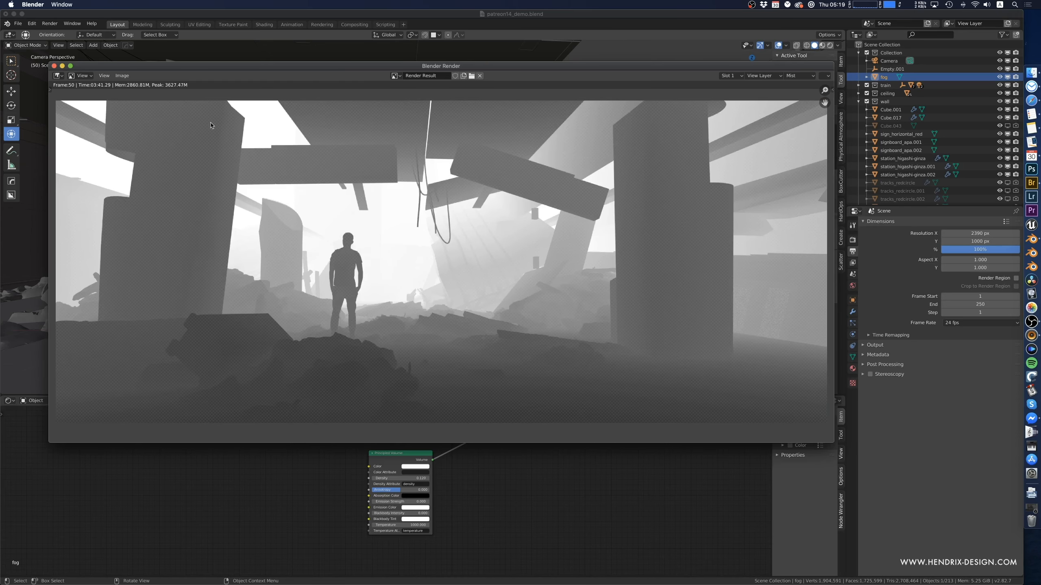
pyautogui.click(800, 76)
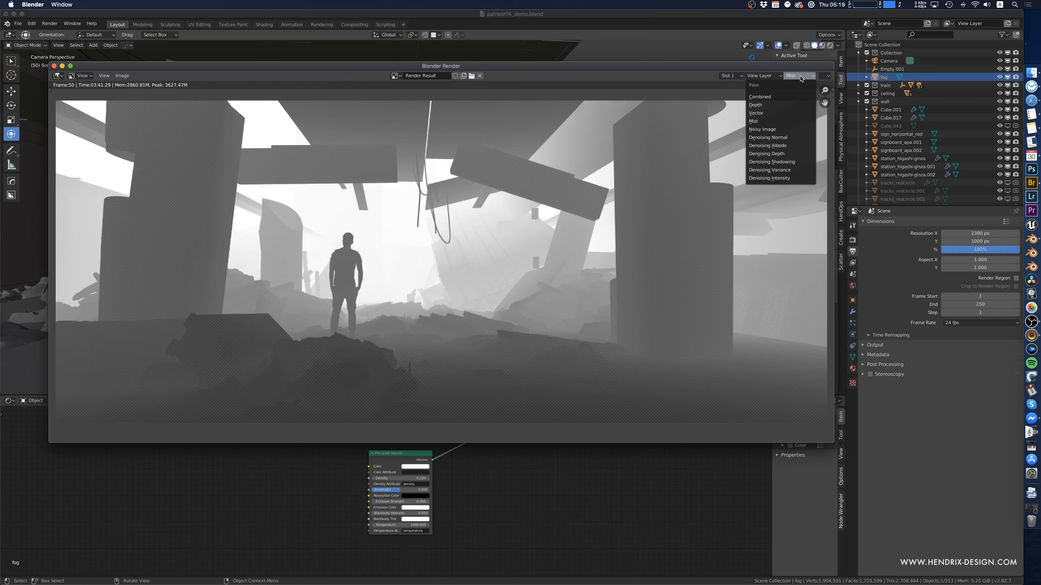
pyautogui.click(780, 96)
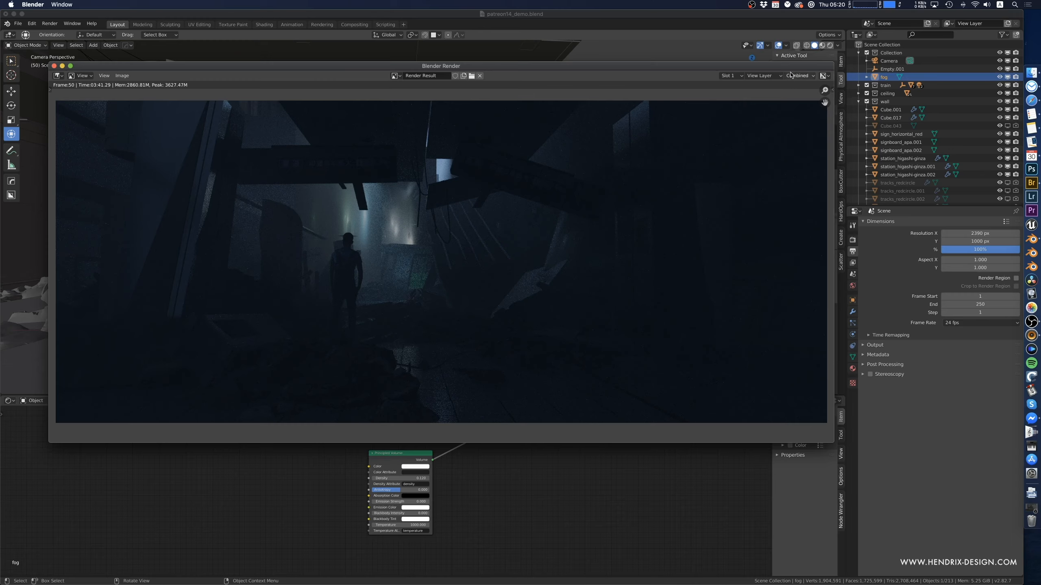
pyautogui.click(762, 76)
pyautogui.click(764, 105)
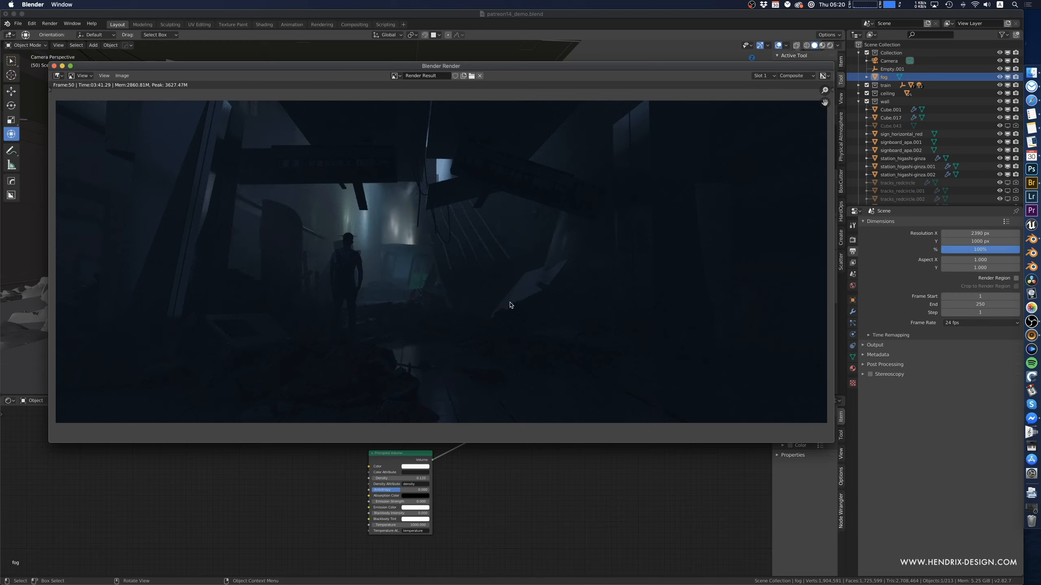
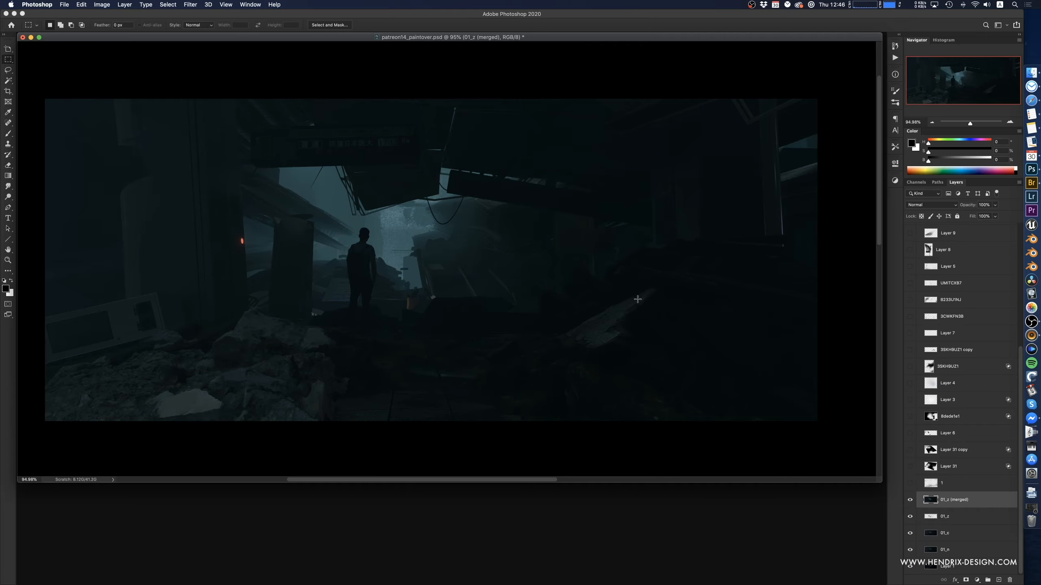
# - Switch to Photoshop and toggle layer 3SKH9UZ1 in patreon14_paintover.psd to examine its contribution, leaving it shown
pyautogui.moveTo(634, 290); pyautogui.dragTo(639, 294)
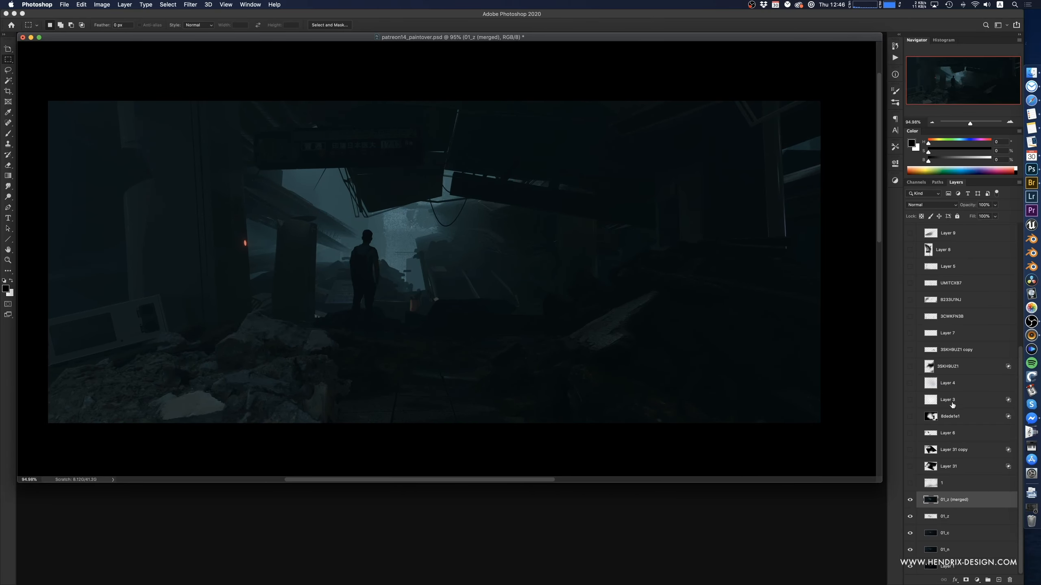
pyautogui.click(910, 420)
pyautogui.click(910, 421)
pyautogui.click(910, 368)
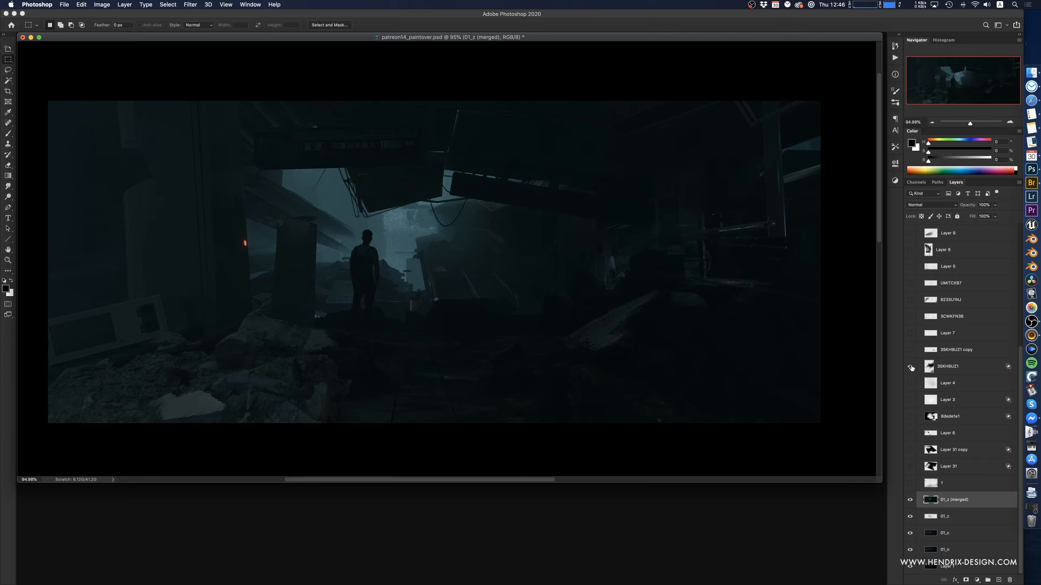
pyautogui.click(910, 367)
pyautogui.click(910, 367)
pyautogui.hscroll(1, 716, 341)
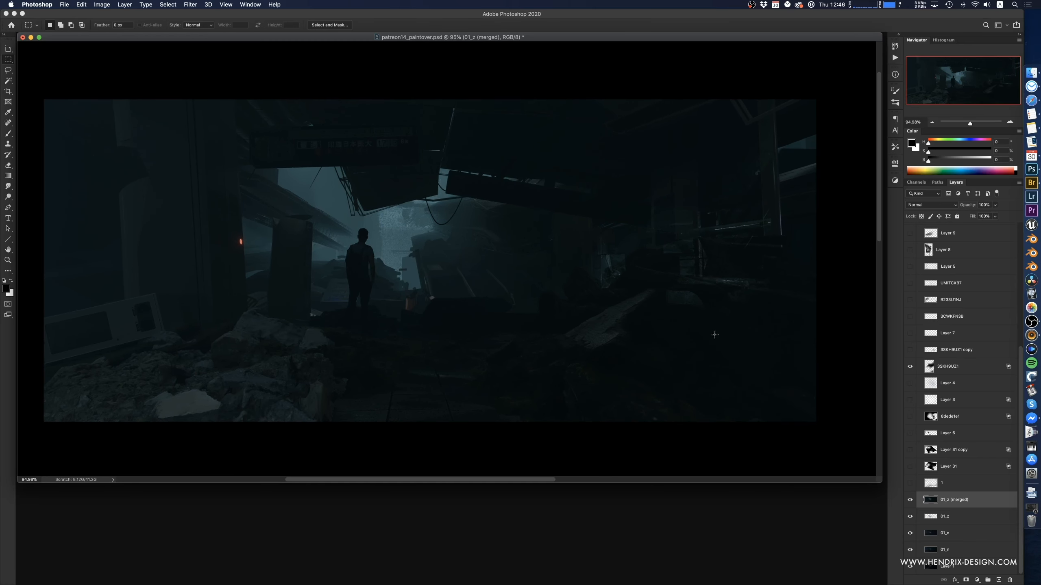
# - Toggle layer 3SKH9UZ1 copy to examine the detail it adds, leaving it shown
pyautogui.click(911, 350)
pyautogui.click(910, 350)
pyautogui.click(910, 350)
pyautogui.moveTo(686, 370); pyautogui.dragTo(700, 372)
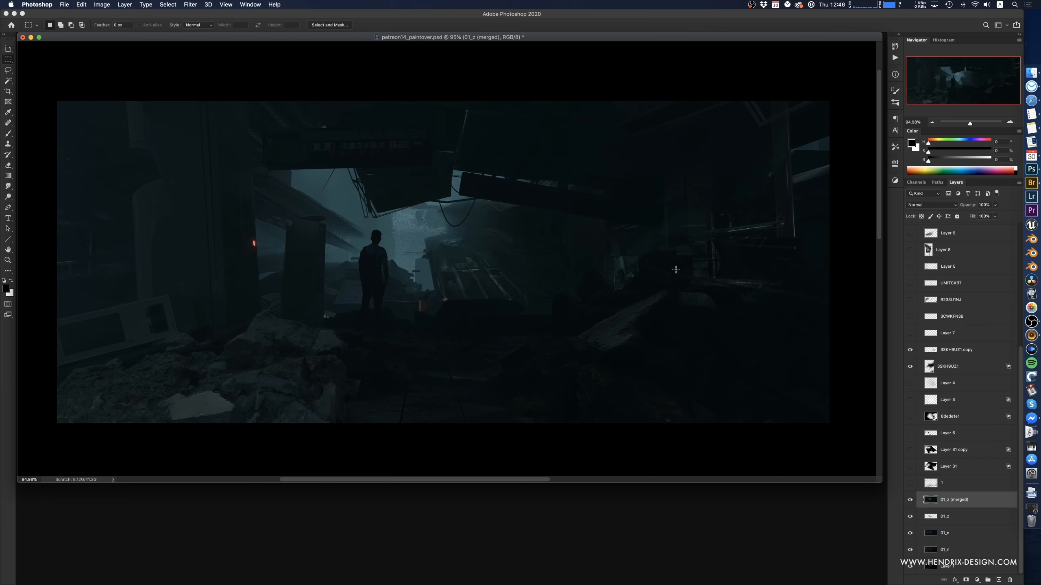
# - Hide 3SKH9UZ1 and its copy, and briefly show Layer 31 to examine the debris it adds
pyautogui.hscroll(-2, 464, 294)
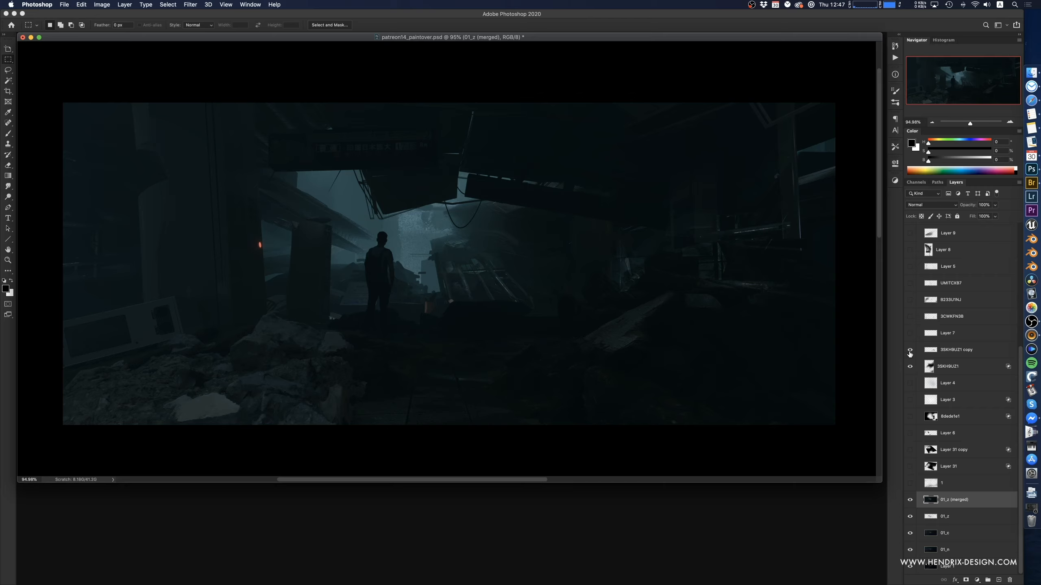
pyautogui.moveTo(909, 351); pyautogui.dragTo(909, 363)
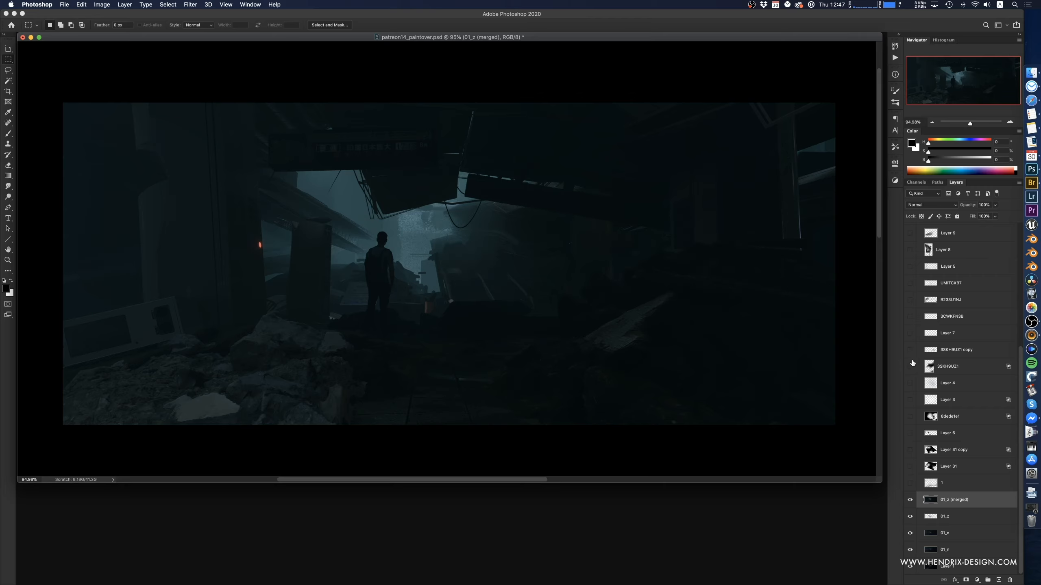
pyautogui.click(910, 468)
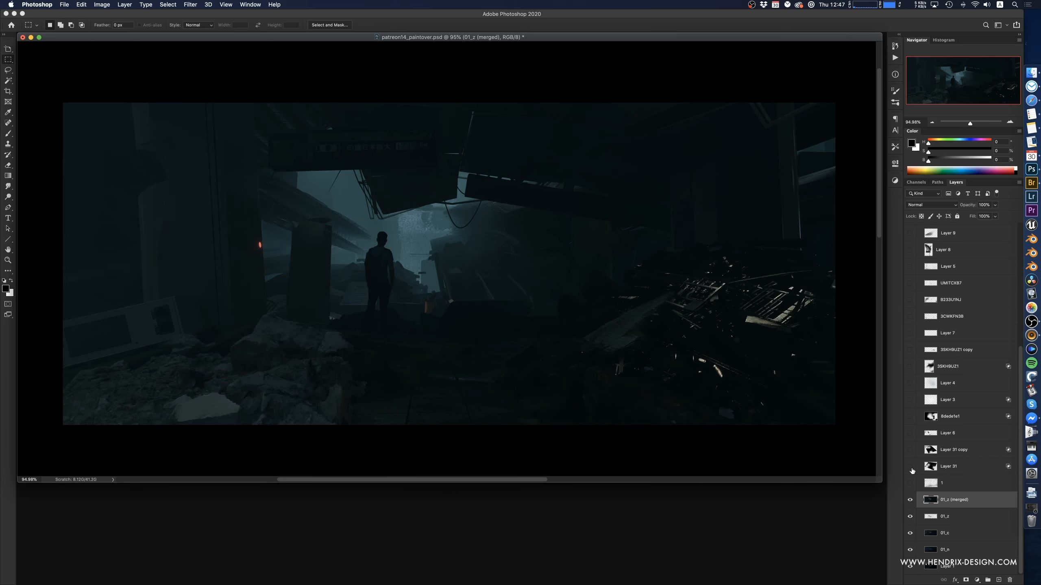
pyautogui.click(910, 467)
# - Select Layer 31 and bring the scrap engine parts photo in as a new layer above it
pyautogui.click(959, 470)
pyautogui.moveTo(616, 360); pyautogui.dragTo(612, 355)
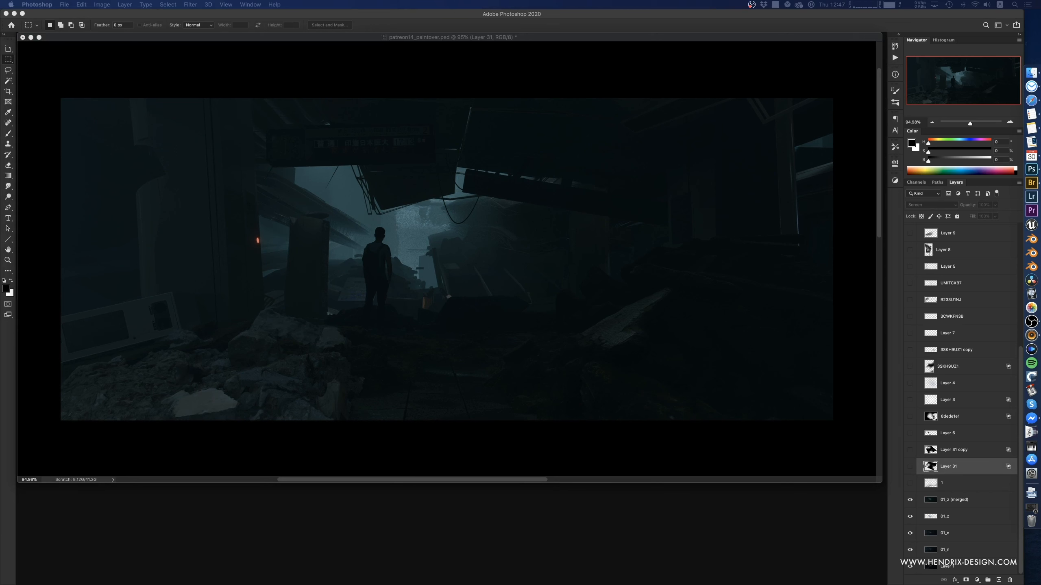
pyautogui.moveTo(41, 276); pyautogui.dragTo(401, 302)
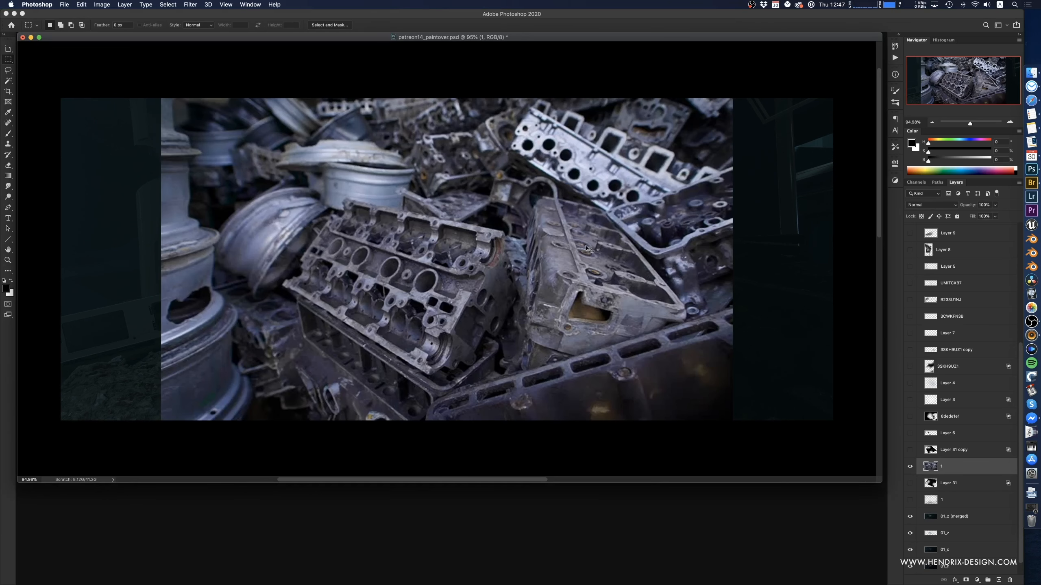
# - Scale the engine parts photo to about 46.71%, move it over the lower-right debris area and rotate it slightly clockwise
pyautogui.press('super+t')
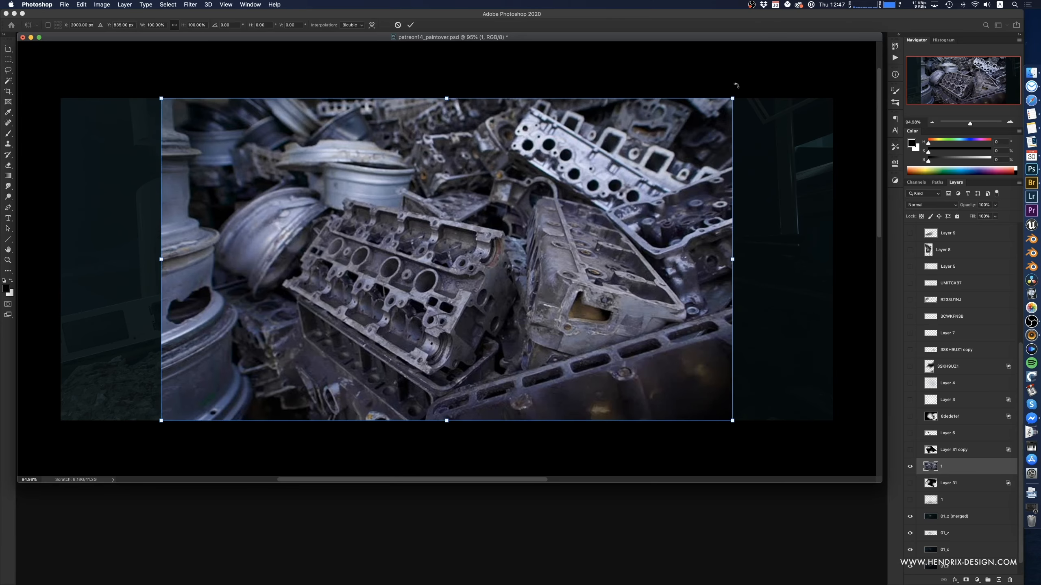
pyautogui.keyDown('alt'); pyautogui.moveTo(733, 97); pyautogui.dragTo(581, 179); pyautogui.keyUp('alt')
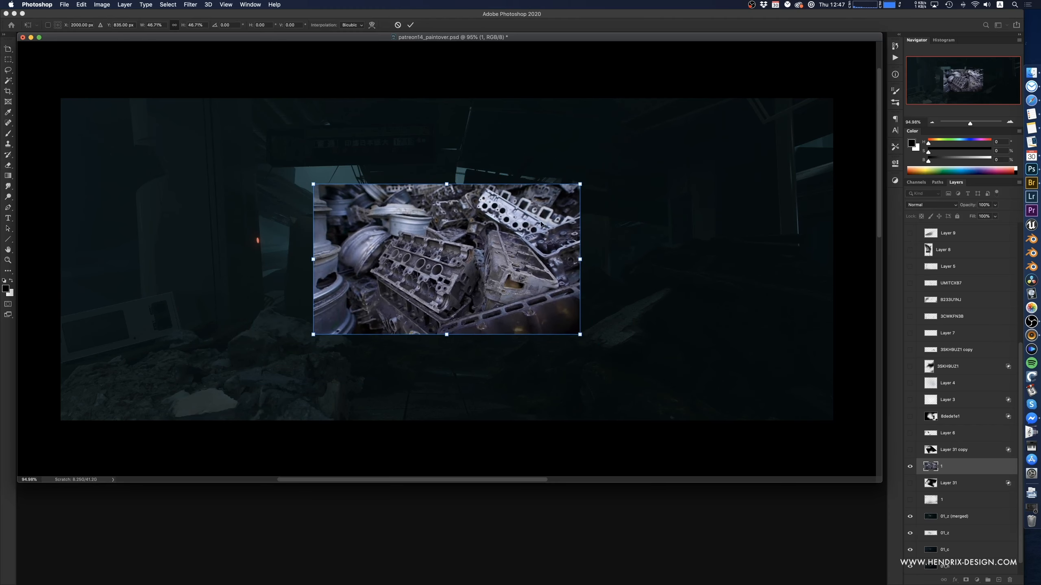
pyautogui.moveTo(554, 262); pyautogui.dragTo(765, 321)
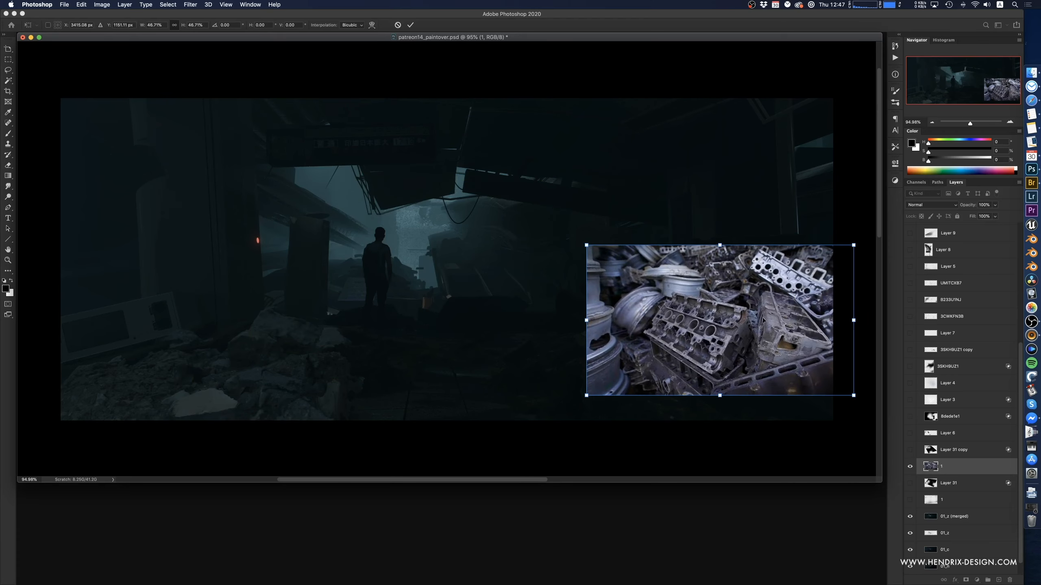
pyautogui.moveTo(868, 421); pyautogui.dragTo(865, 426)
pyautogui.press('Return')
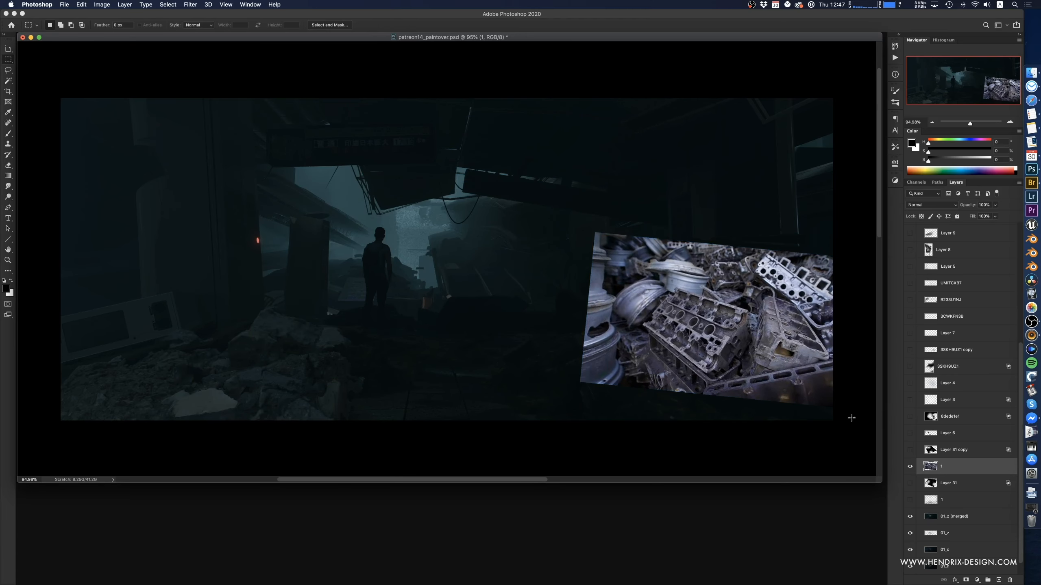
# - Blend the engine parts layer with Screen, darken it using Levels at about 77 black and 0.41 midtone, and nudge it slightly upward
pyautogui.click(931, 205)
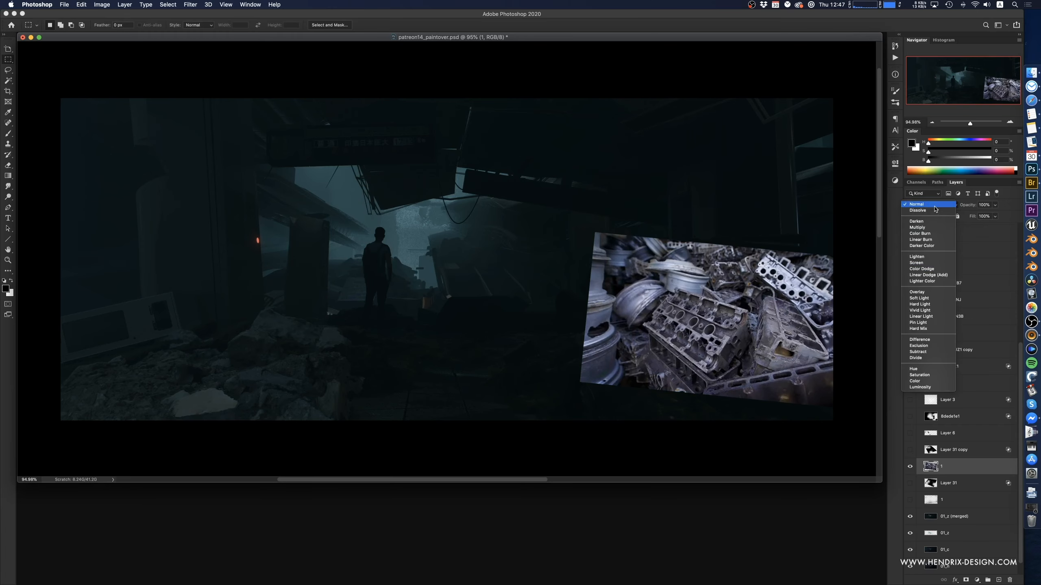
pyautogui.click(904, 264)
pyautogui.hotkey('ctrl', 'l')
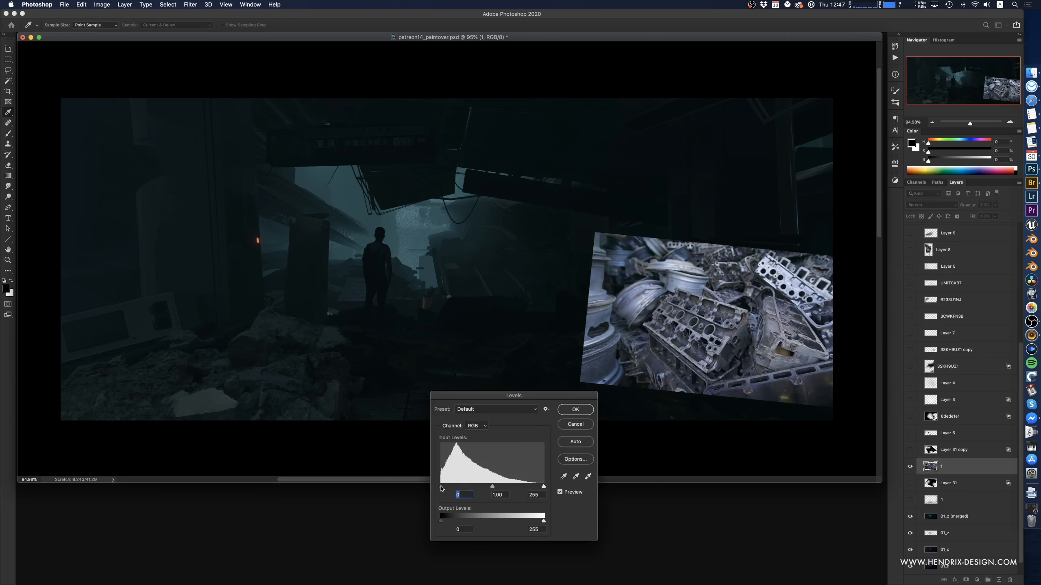
pyautogui.moveTo(441, 486); pyautogui.dragTo(520, 487)
pyautogui.moveTo(453, 488); pyautogui.dragTo(471, 488)
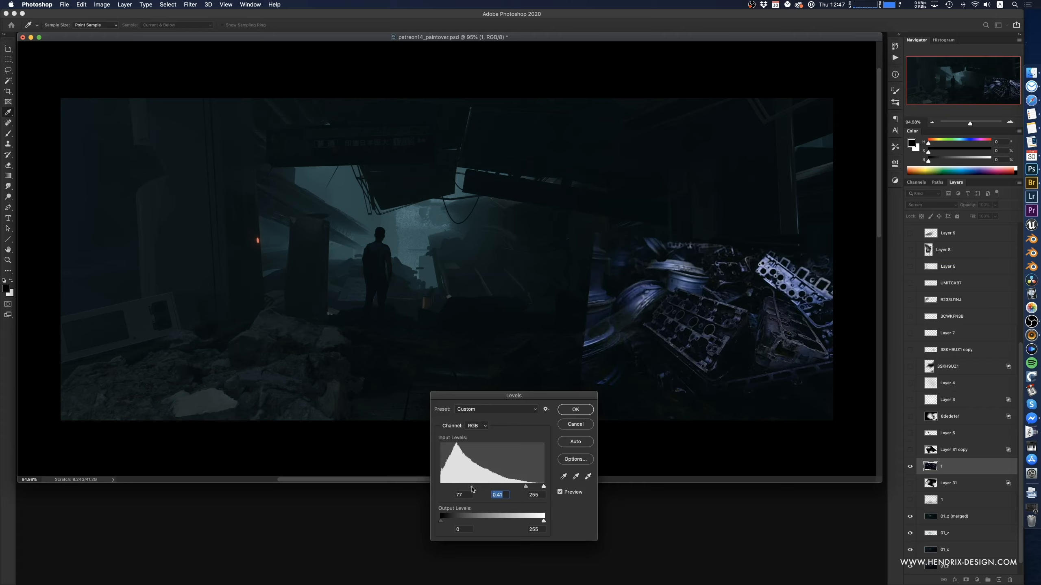
pyautogui.click(575, 409)
pyautogui.press('m')
pyautogui.moveTo(721, 320)
pyautogui.keyDown('super'); pyautogui.mouseDown()
pyautogui.moveTo(746, 382)
pyautogui.moveTo(720, 314)
pyautogui.mouseUp(); pyautogui.keyUp('super')
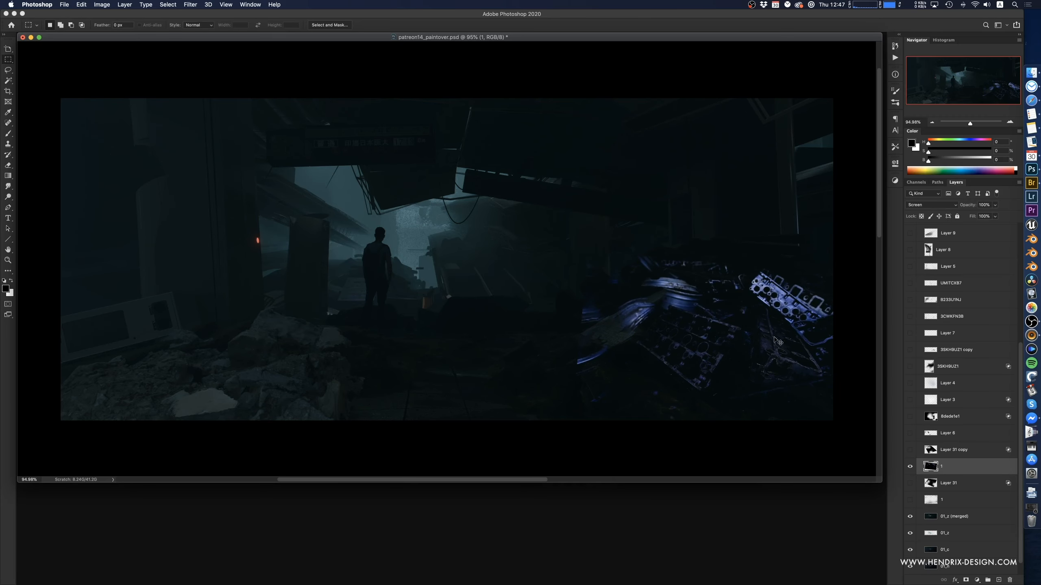
# - Cut the engine parts layer's saturation roughly in half and shift its purple tint toward cyan-blue with Hue/Saturation
pyautogui.press('super+u')
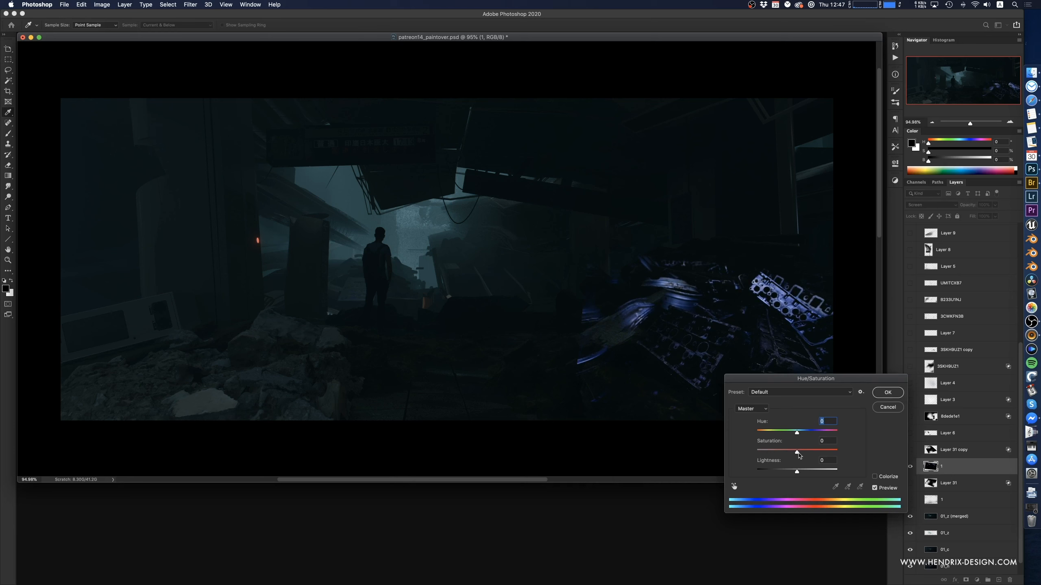
pyautogui.moveTo(797, 452); pyautogui.dragTo(779, 453)
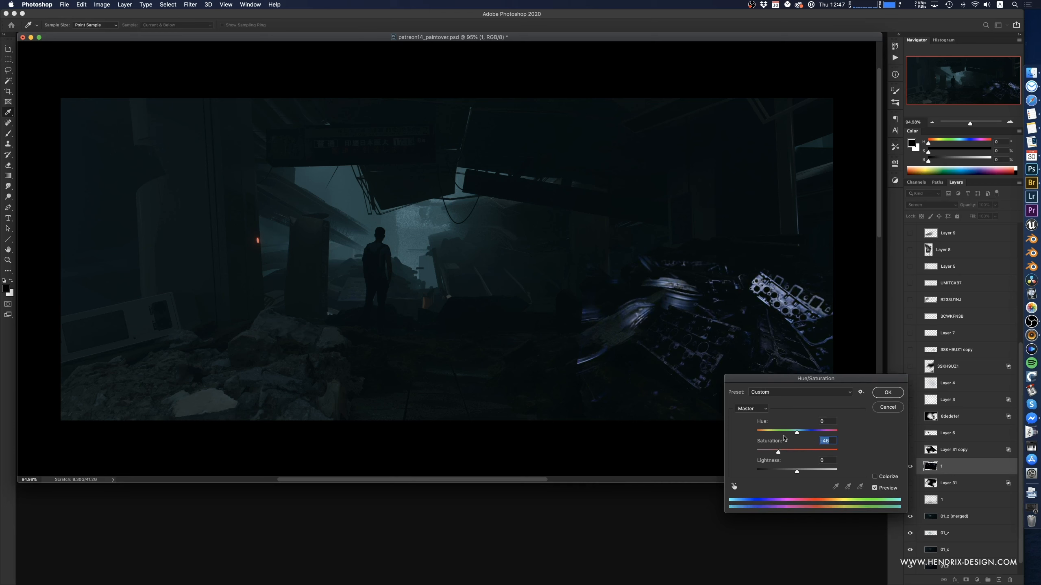
pyautogui.moveTo(778, 452); pyautogui.dragTo(789, 435)
pyautogui.click(882, 393)
# - Darken the engine parts layer's midtones to about 0.81 with Levels and shift the layer slightly right and down
pyautogui.press('super+l')
pyautogui.moveTo(492, 487); pyautogui.dragTo(496, 487)
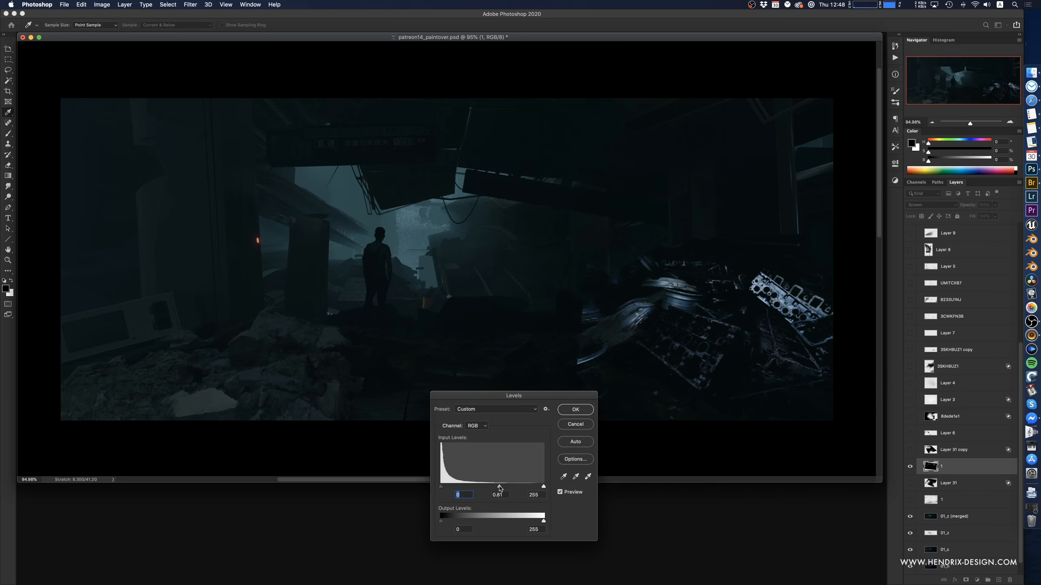
pyautogui.click(585, 411)
pyautogui.press('m')
pyautogui.moveTo(708, 347)
pyautogui.keyDown('super'); pyautogui.mouseDown()
pyautogui.moveTo(697, 353)
pyautogui.moveTo(719, 352)
pyautogui.mouseUp(); pyautogui.keyUp('super')
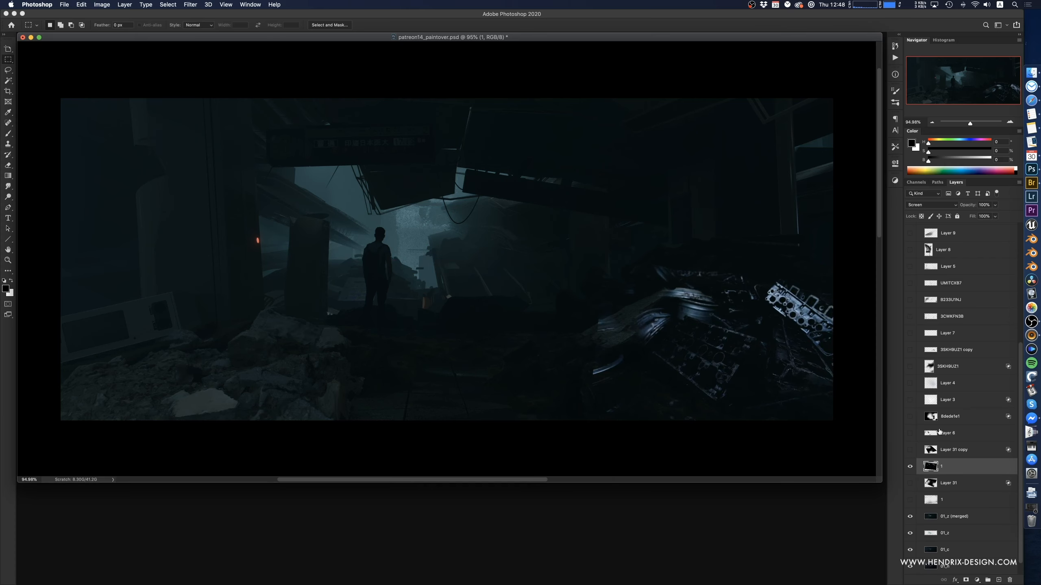
# - Set the engine parts layer's Blend If underlying highlights to a split of about 9/14
pyautogui.doubleClick(973, 469)
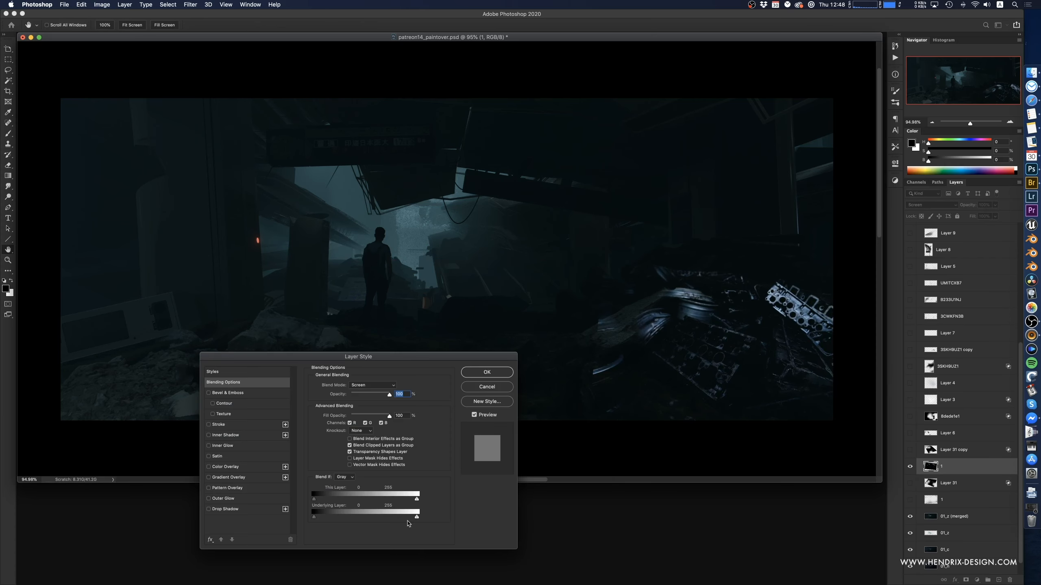
pyautogui.keyDown('alt'); pyautogui.moveTo(417, 518); pyautogui.dragTo(383, 517); pyautogui.keyUp('alt')
pyautogui.moveTo(417, 517); pyautogui.dragTo(323, 520)
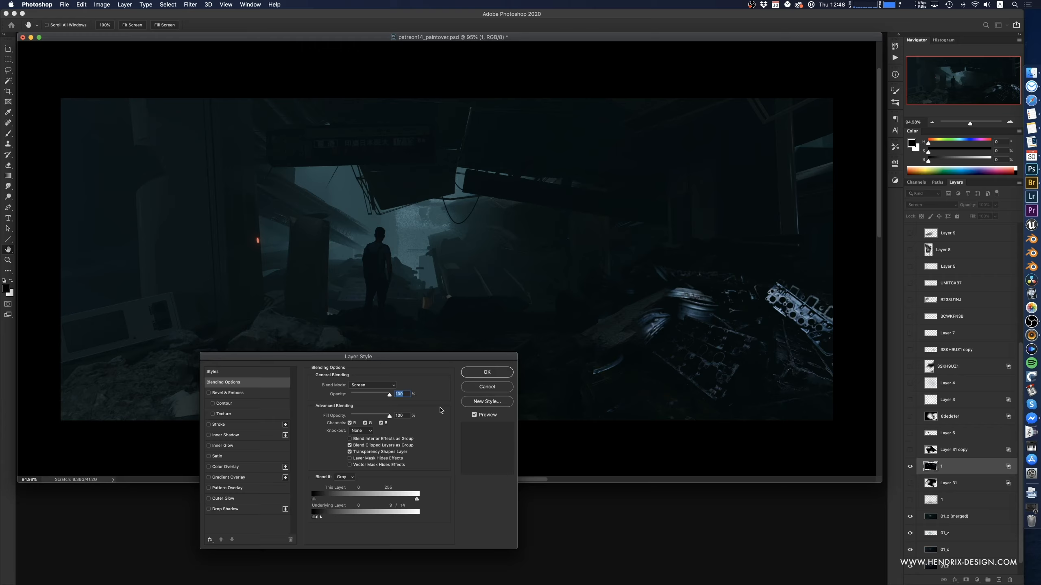
pyautogui.click(487, 373)
# - Erase the engine parts layer's bright, hard-edged areas with a large soft eraser and nudge the remaining texture over the debris pile
pyautogui.press('e')
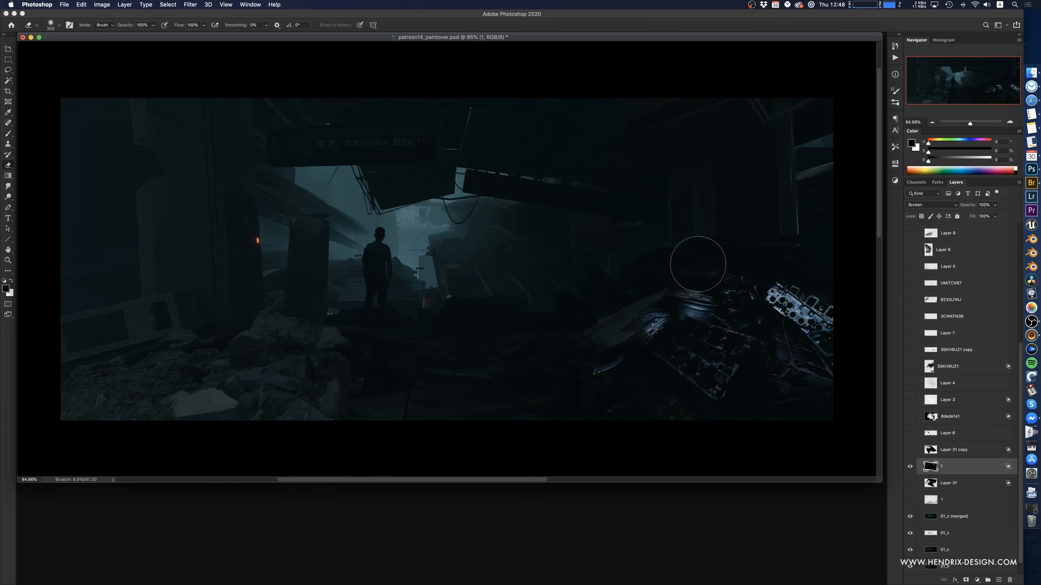
pyautogui.moveTo(698, 264)
pyautogui.mouseDown()
pyautogui.moveTo(672, 298)
pyautogui.moveTo(722, 325)
pyautogui.moveTo(682, 344)
pyautogui.moveTo(593, 331)
pyautogui.mouseUp()
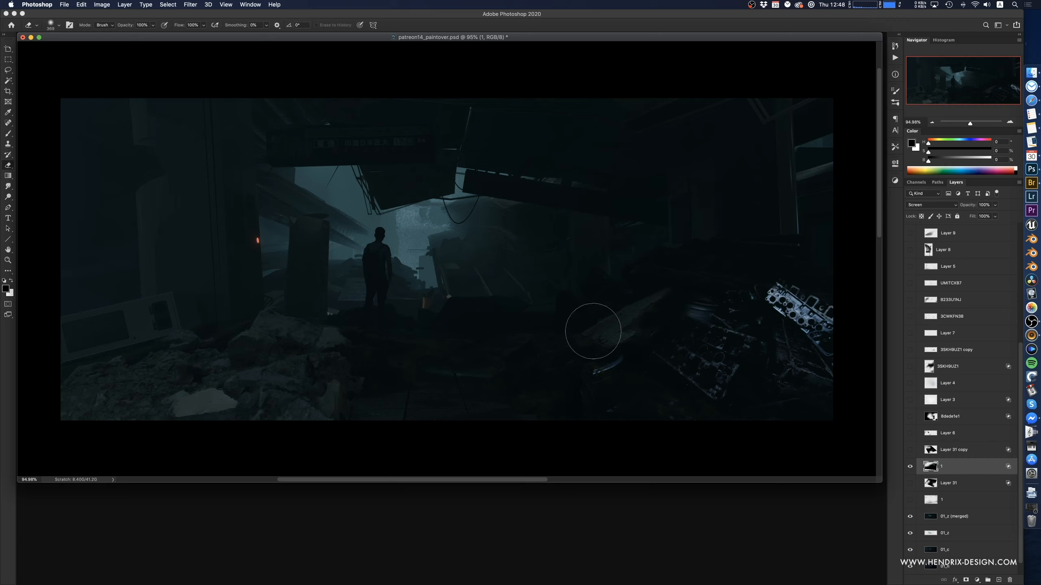
pyautogui.keyDown('ctrl'); pyautogui.keyDown('alt'); pyautogui.moveTo(754, 290); pyautogui.dragTo(786, 295); pyautogui.keyUp('alt'); pyautogui.keyUp('ctrl')
pyautogui.moveTo(737, 414)
pyautogui.mouseDown()
pyautogui.moveTo(699, 372)
pyautogui.moveTo(646, 406)
pyautogui.mouseUp()
pyautogui.moveTo(801, 371)
pyautogui.mouseDown()
pyautogui.moveTo(790, 336)
pyautogui.moveTo(805, 265)
pyautogui.moveTo(783, 288)
pyautogui.mouseUp()
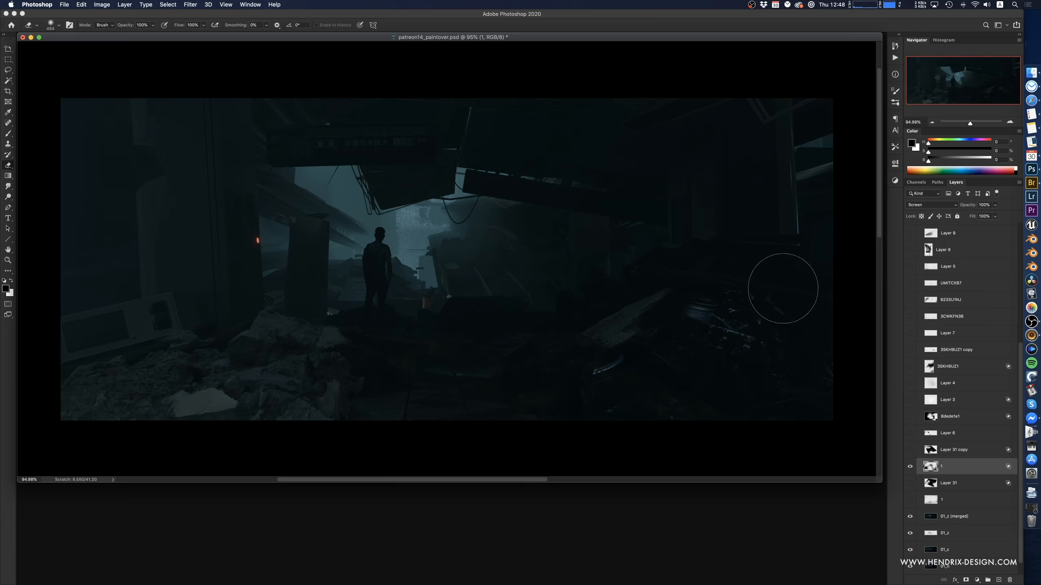
pyautogui.keyDown('super'); pyautogui.moveTo(778, 326); pyautogui.dragTo(783, 333); pyautogui.keyUp('super')
pyautogui.moveTo(715, 293); pyautogui.dragTo(692, 302)
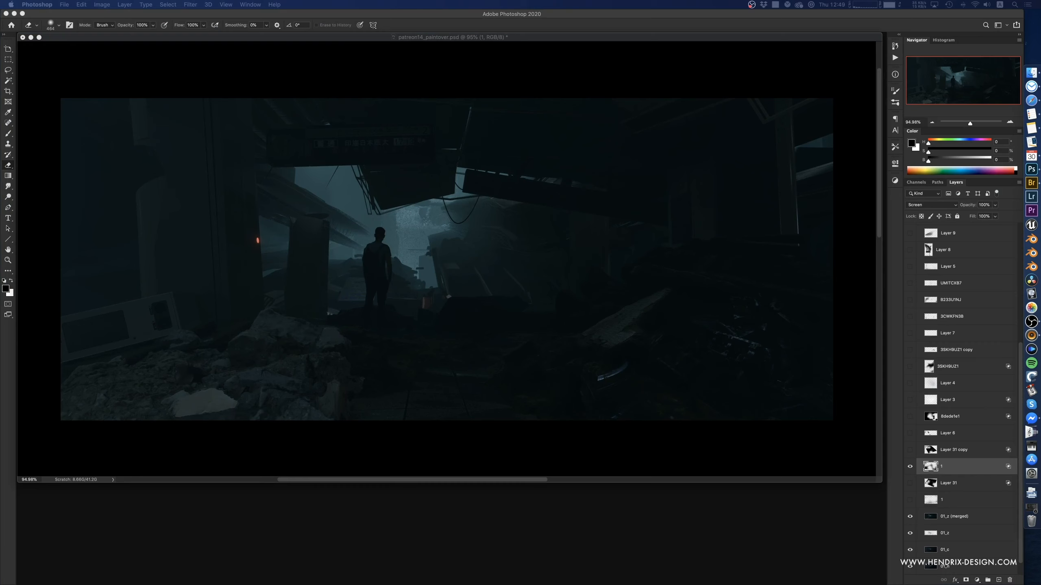
# - Bring the scrap metal photo in over the lower-right debris as a new layer, erase its lower edge and shift it slightly down
pyautogui.moveTo(58, 254)
pyautogui.mouseDown()
pyautogui.moveTo(441, 314)
pyautogui.moveTo(534, 294)
pyautogui.moveTo(688, 330)
pyautogui.mouseUp()
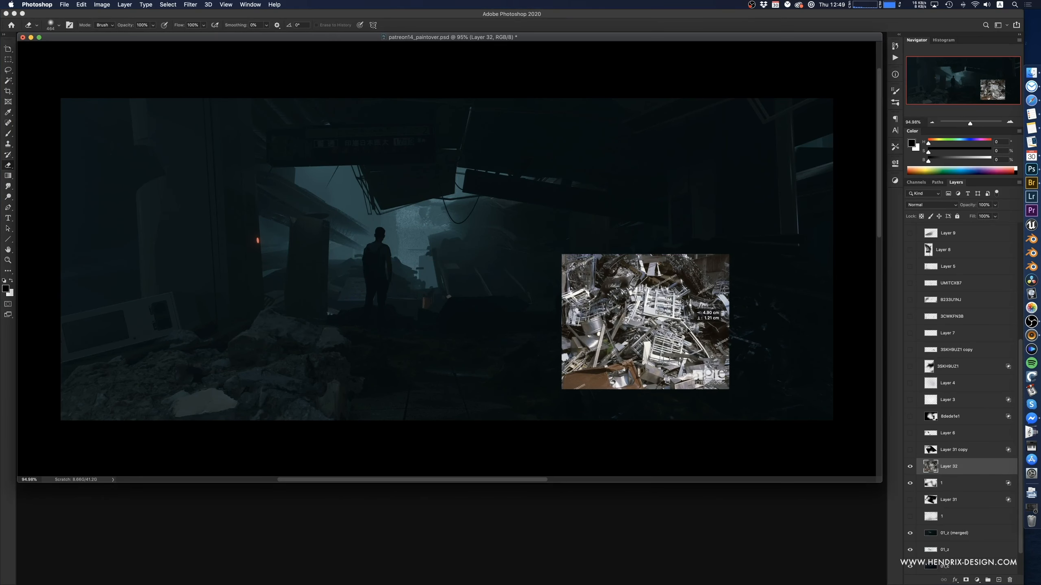
pyautogui.moveTo(743, 406)
pyautogui.mouseDown()
pyautogui.moveTo(726, 381)
pyautogui.moveTo(744, 384)
pyautogui.moveTo(535, 420)
pyautogui.mouseUp()
pyautogui.moveTo(575, 386); pyautogui.dragTo(526, 402)
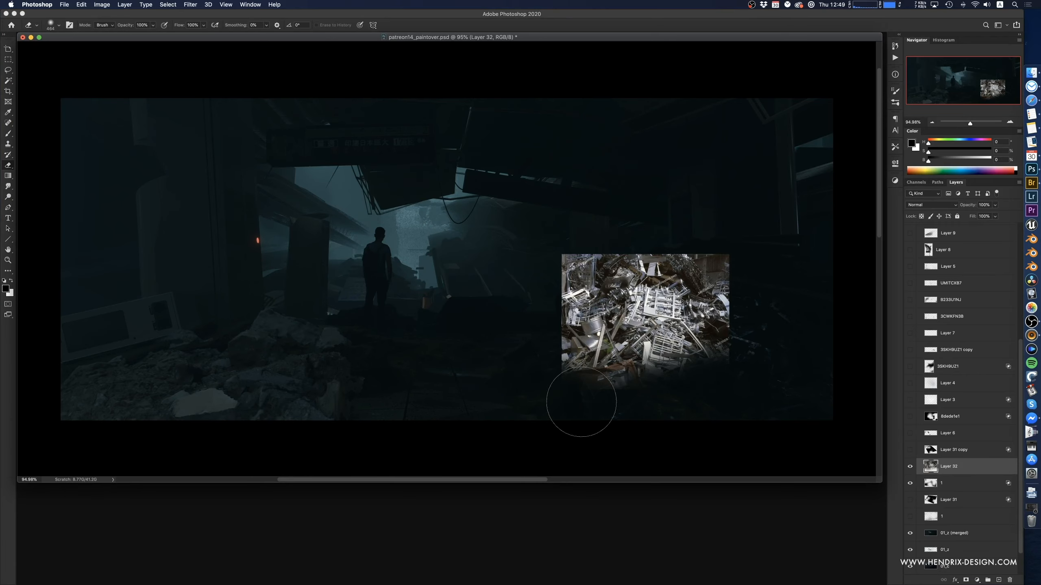
pyautogui.keyDown('super'); pyautogui.moveTo(632, 311); pyautogui.dragTo(632, 324); pyautogui.keyUp('super')
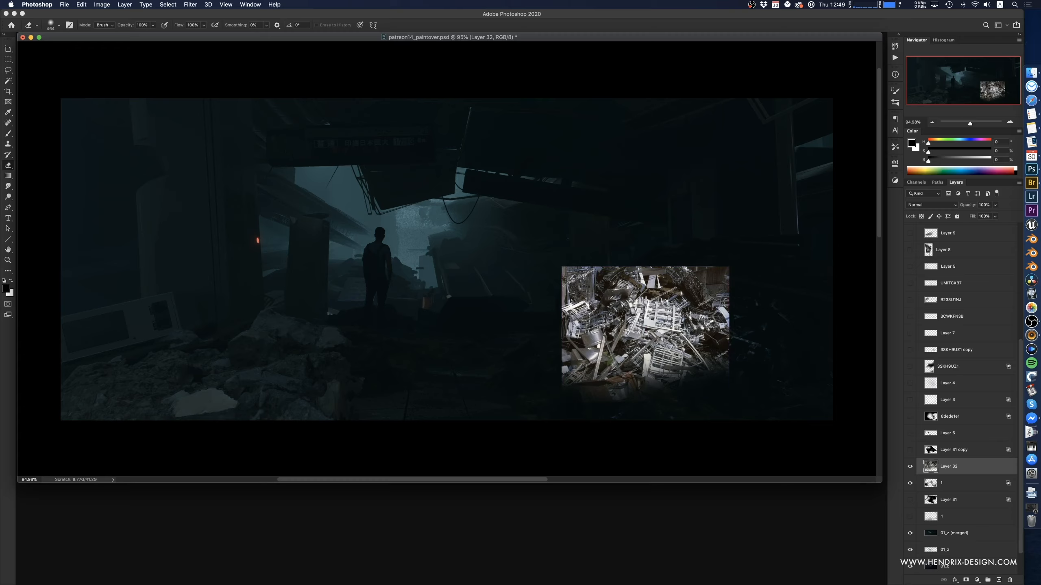
# - Blend the scrap metal layer with Screen and darken its midtones to 0.23 with Levels
pyautogui.click(922, 205)
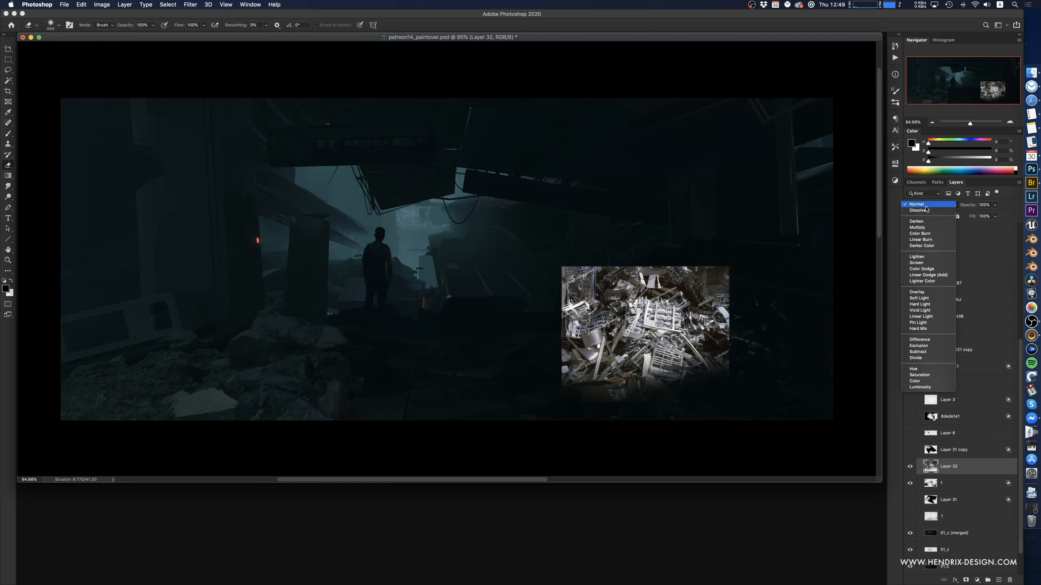
pyautogui.click(937, 264)
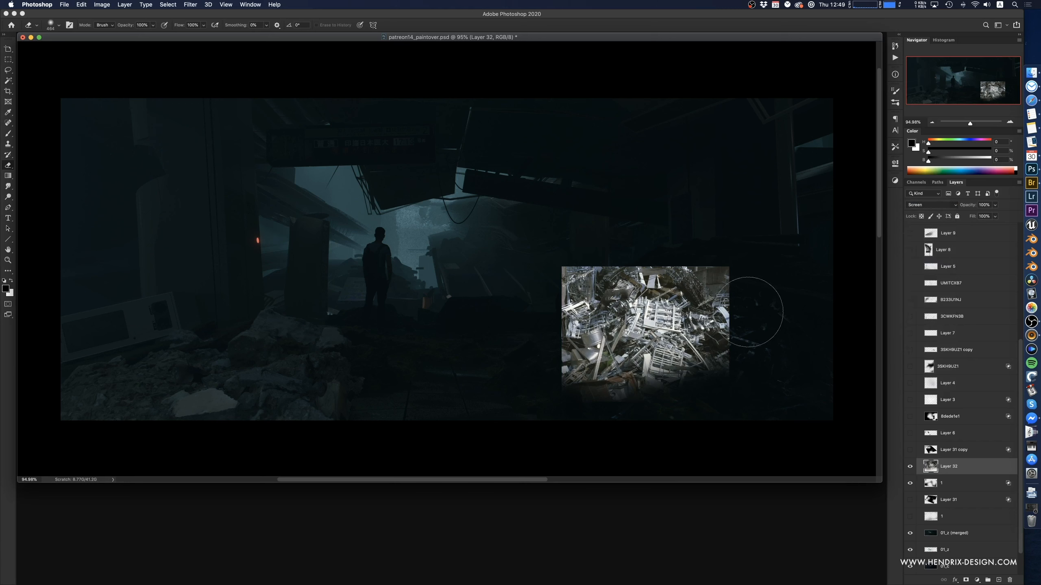
pyautogui.press('super+l')
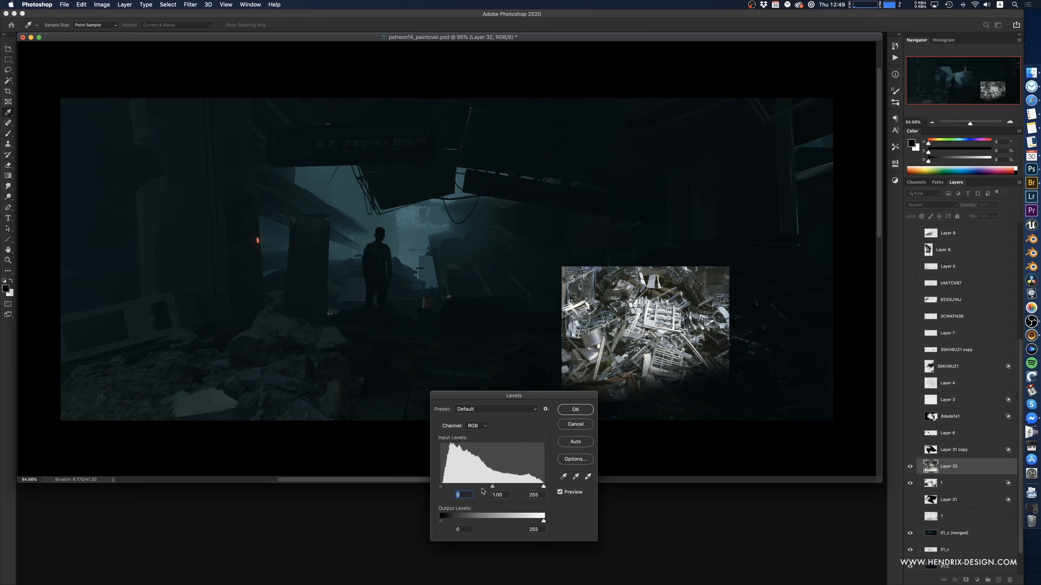
pyautogui.moveTo(491, 486); pyautogui.dragTo(528, 491)
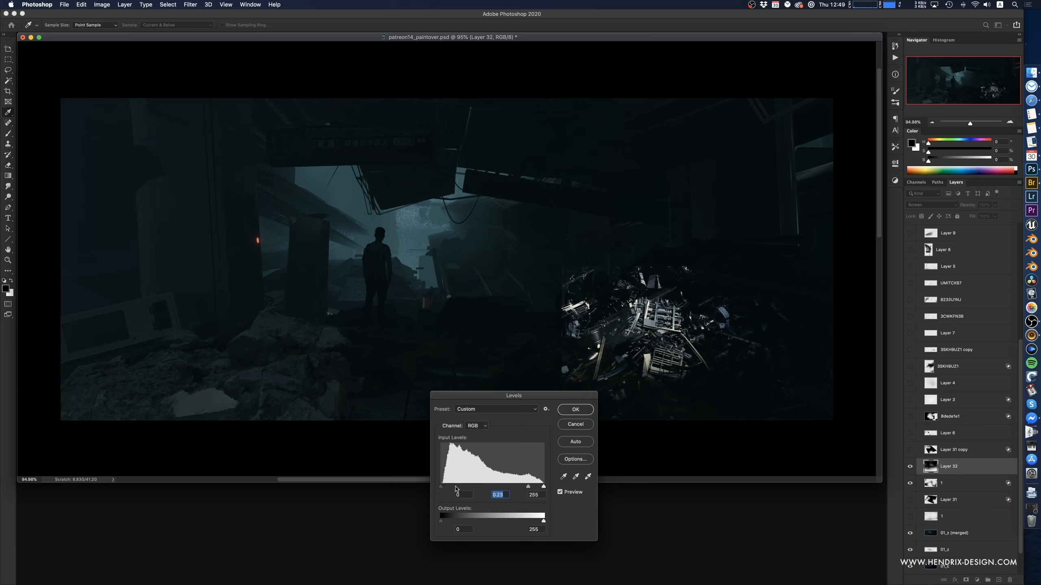
pyautogui.click(575, 410)
pyautogui.press('e')
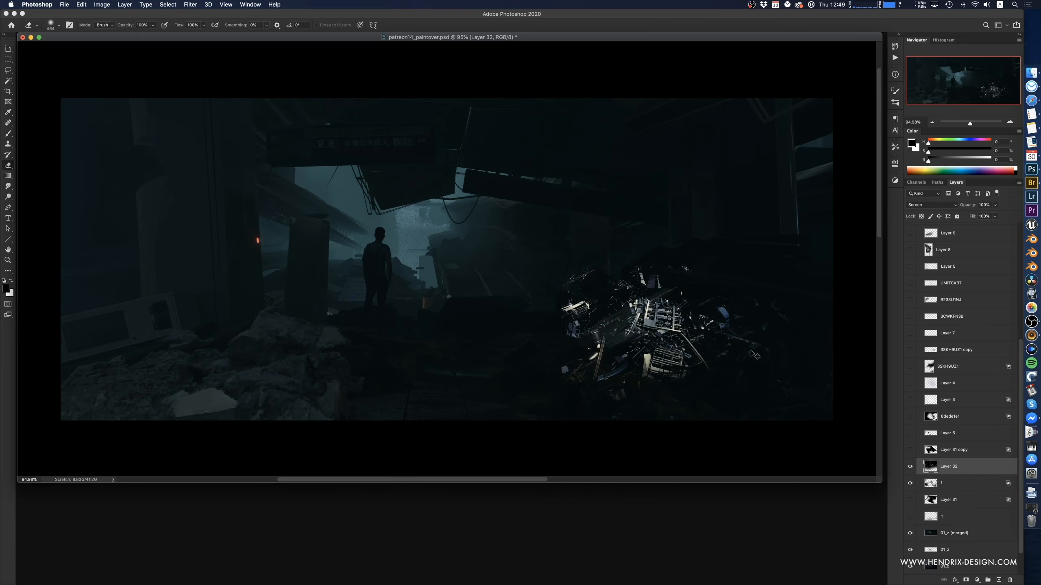
# - Rotate the scrap metal layer counterclockwise over the debris pile and erase its upper and left parts
pyautogui.hotkey('ctrl', 't')
pyautogui.moveTo(754, 355); pyautogui.dragTo(765, 292)
pyautogui.press('Return')
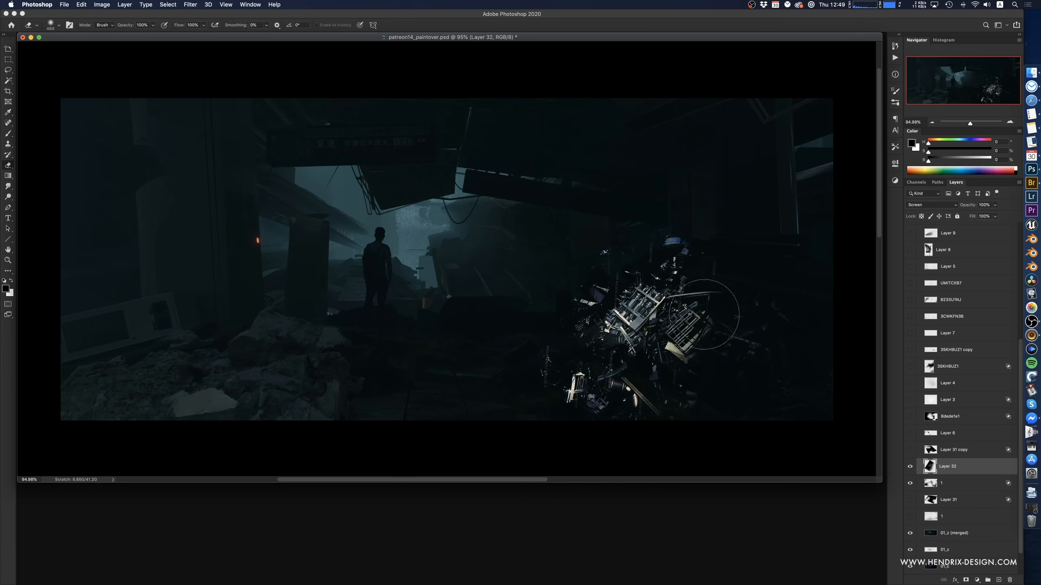
pyautogui.moveTo(634, 251); pyautogui.dragTo(693, 235)
pyautogui.moveTo(586, 283)
pyautogui.mouseDown()
pyautogui.moveTo(590, 318)
pyautogui.moveTo(649, 383)
pyautogui.moveTo(672, 390)
pyautogui.mouseUp()
pyautogui.moveTo(571, 341)
pyautogui.mouseDown()
pyautogui.moveTo(585, 328)
pyautogui.moveTo(639, 324)
pyautogui.moveTo(754, 367)
pyautogui.moveTo(674, 417)
pyautogui.mouseUp()
# - Enlarge the scrap metal layer over the right-hand debris and skew it vertically by about -5°
pyautogui.press('super+t')
pyautogui.moveTo(765, 247); pyautogui.dragTo(824, 199)
pyautogui.moveTo(830, 361); pyautogui.dragTo(827, 337)
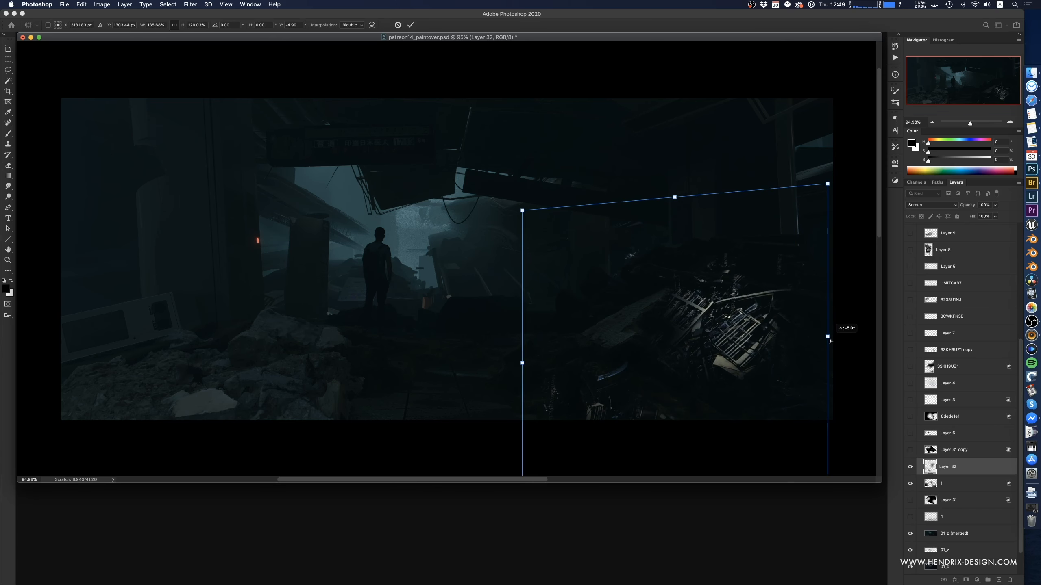
pyautogui.press('Return')
pyautogui.press('e')
# - Lower the scrap metal layer's saturation to about -67 and darken its midtones to 0.44 with Levels
pyautogui.press('super+u')
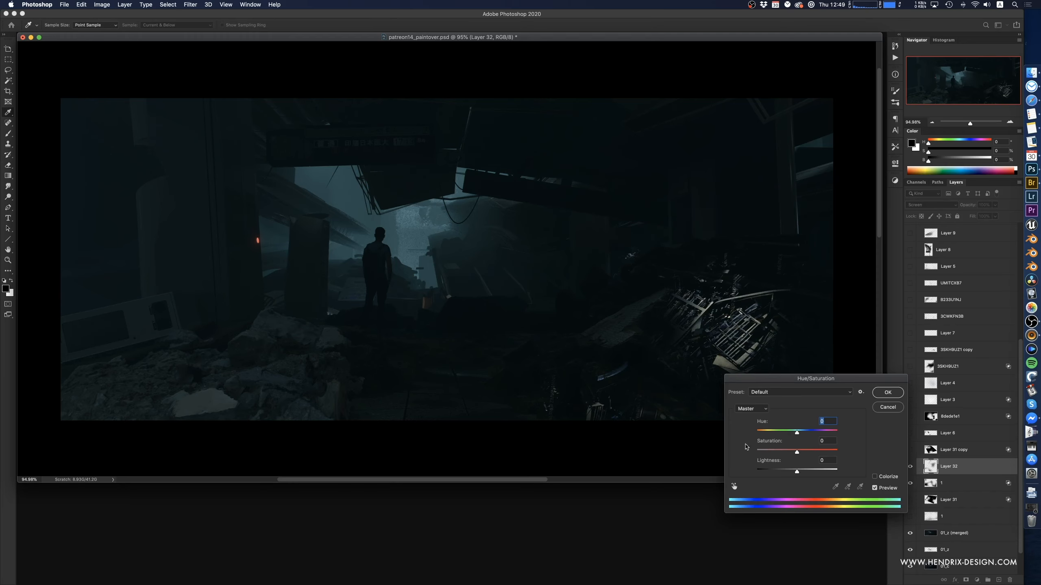
pyautogui.moveTo(792, 452); pyautogui.dragTo(782, 453)
pyautogui.click(772, 453)
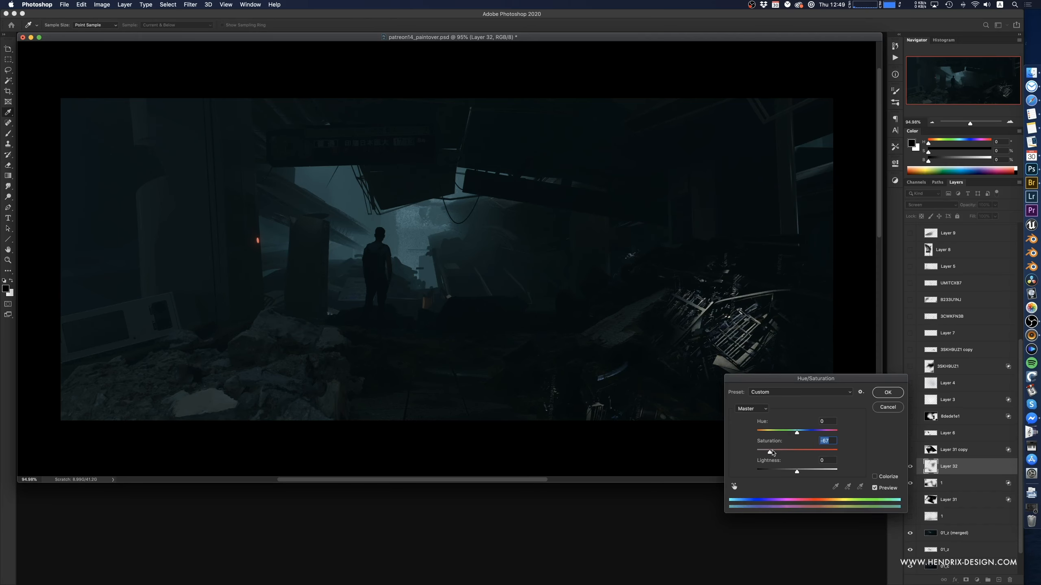
pyautogui.press('super+l')
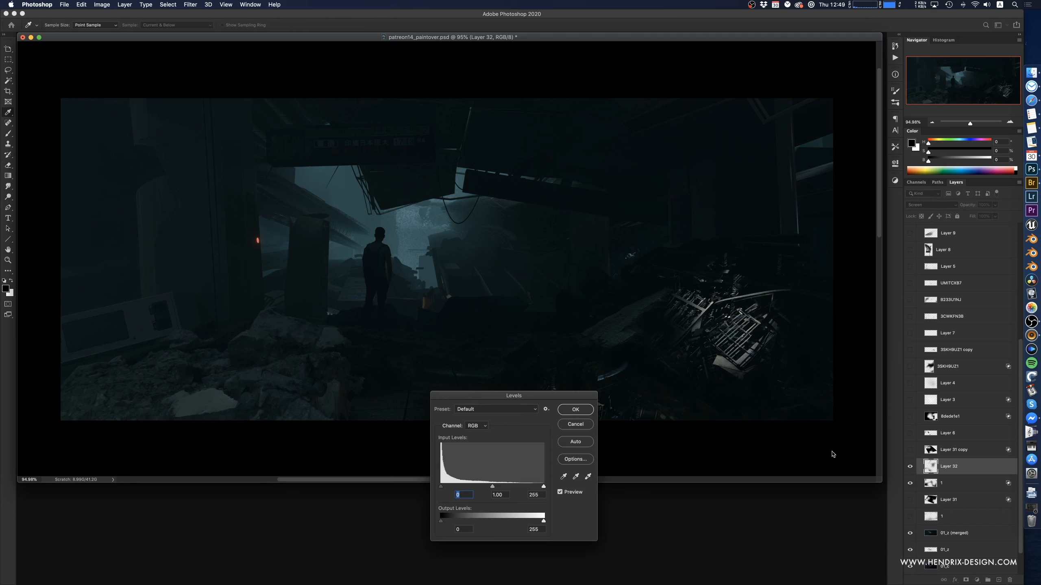
pyautogui.moveTo(499, 488); pyautogui.dragTo(518, 489)
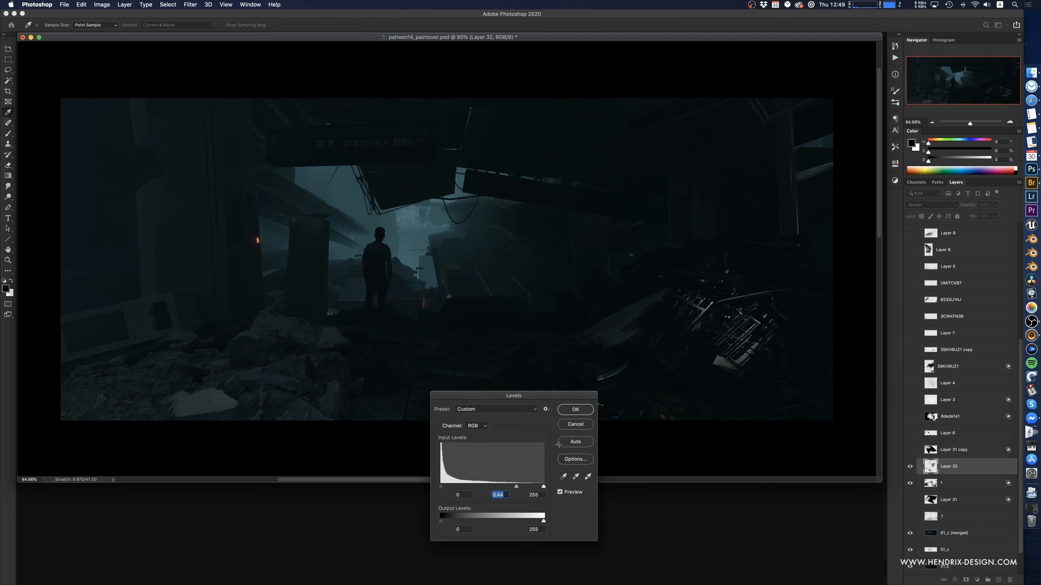
pyautogui.click(570, 411)
pyautogui.press('e')
# - Squash the scrap metal layer vertically, rotate it slightly and reposition it over the right-hand debris pile
pyautogui.keyDown('super'); pyautogui.moveTo(723, 340); pyautogui.dragTo(740, 344); pyautogui.keyUp('super')
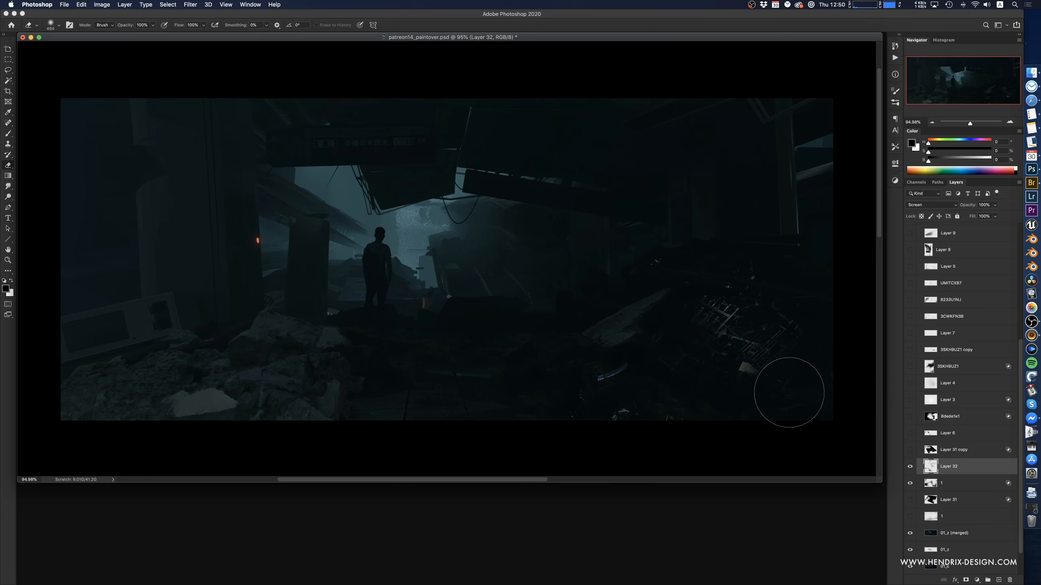
pyautogui.moveTo(795, 389)
pyautogui.keyDown('super'); pyautogui.mouseDown()
pyautogui.moveTo(815, 357)
pyautogui.moveTo(758, 353)
pyautogui.moveTo(818, 378)
pyautogui.moveTo(731, 390)
pyautogui.moveTo(751, 387)
pyautogui.moveTo(764, 447)
pyautogui.moveTo(724, 367)
pyautogui.moveTo(780, 365)
pyautogui.mouseUp(); pyautogui.keyUp('super')
pyautogui.press('super+t')
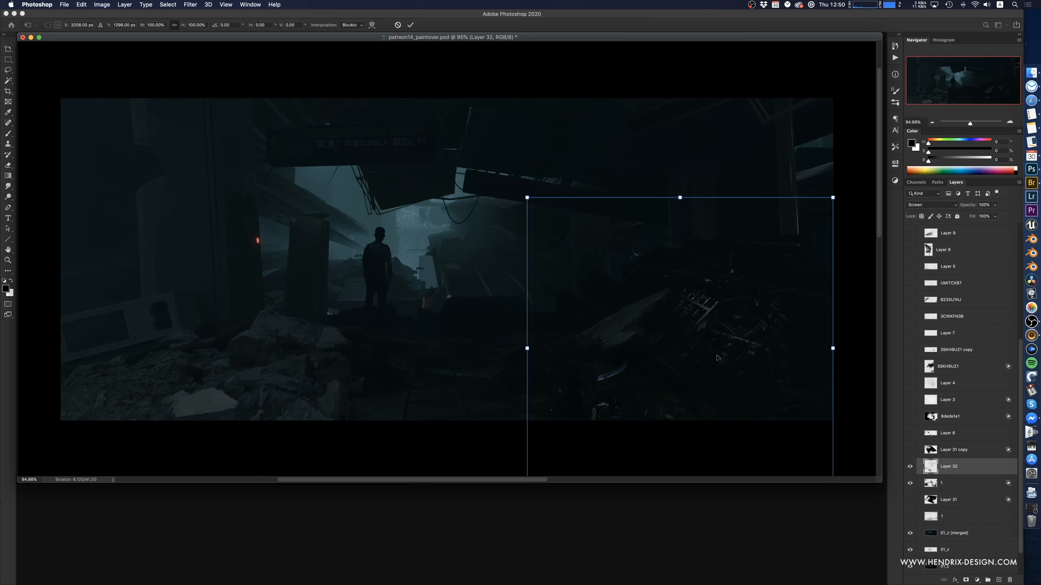
pyautogui.moveTo(708, 361); pyautogui.dragTo(697, 300)
pyautogui.keyDown('super'); pyautogui.moveTo(669, 438); pyautogui.dragTo(703, 323); pyautogui.keyUp('super')
pyautogui.moveTo(842, 262); pyautogui.dragTo(852, 252)
pyautogui.press('Return')
pyautogui.press('e')
pyautogui.scroll(4, 799, 295)
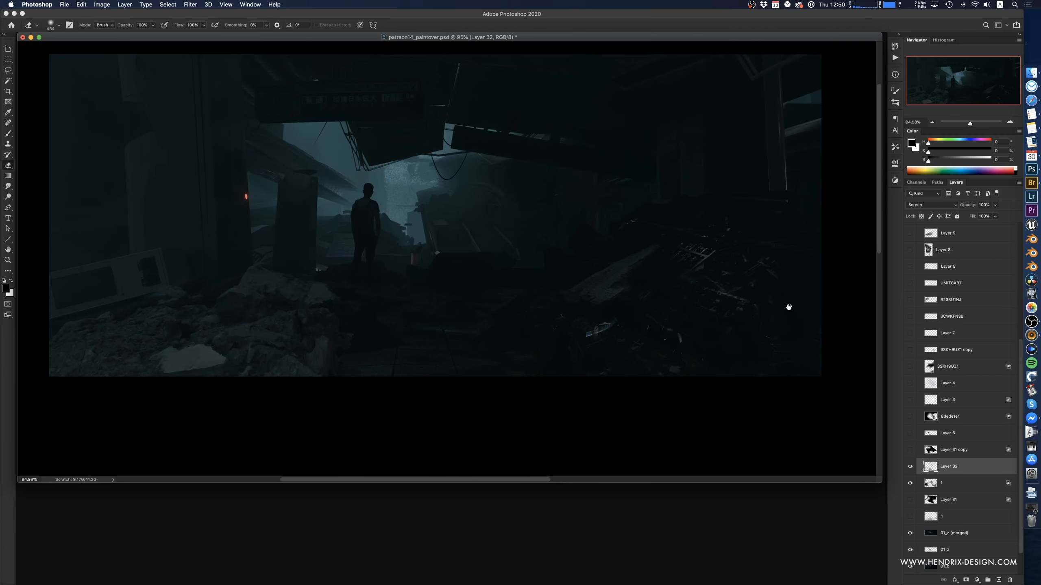
pyautogui.keyDown('super'); pyautogui.moveTo(774, 353); pyautogui.dragTo(781, 356); pyautogui.keyUp('super')
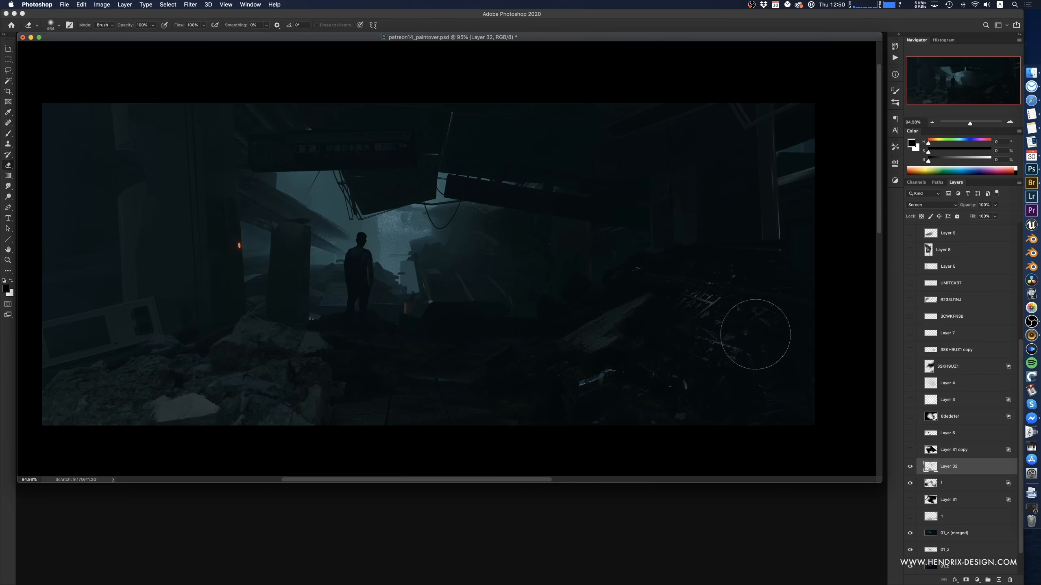
# - Duplicate the scrap metal layer, move the copy over the central wreckage beside the figure and rotate it about 33.69° clockwise
pyautogui.hscroll(-1, 725, 381)
pyautogui.keyDown('super'); pyautogui.moveTo(741, 384); pyautogui.dragTo(596, 335); pyautogui.keyUp('super')
pyautogui.press('super+j')
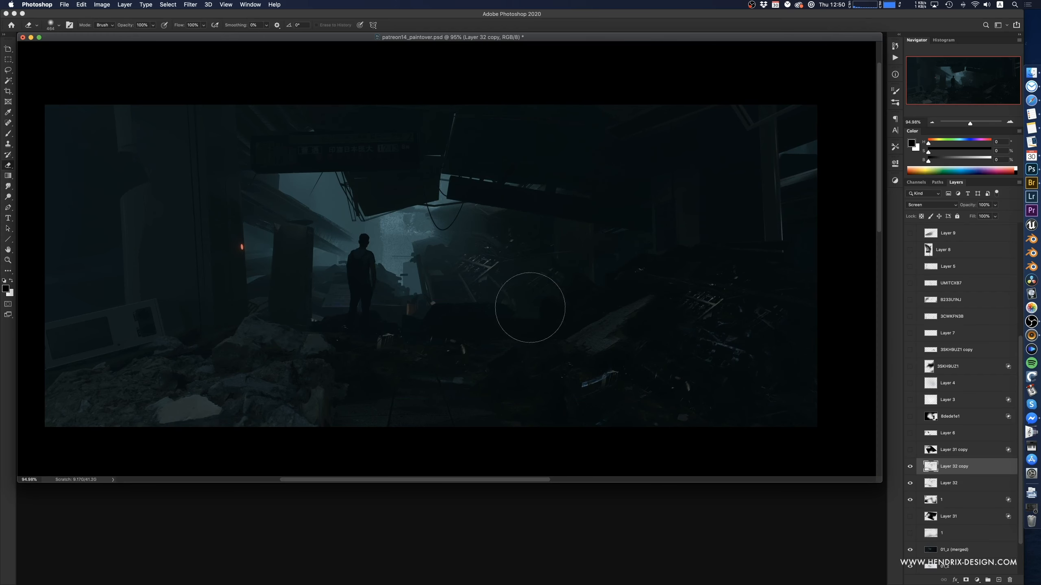
pyautogui.press('super+t')
pyautogui.moveTo(628, 187); pyautogui.dragTo(542, 303)
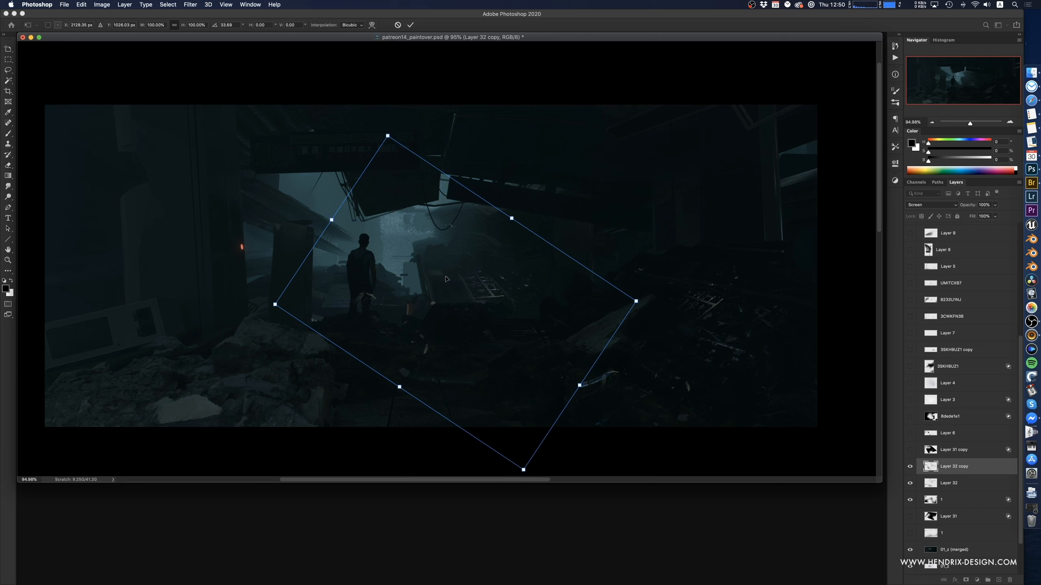
pyautogui.press('Return')
pyautogui.press('e')
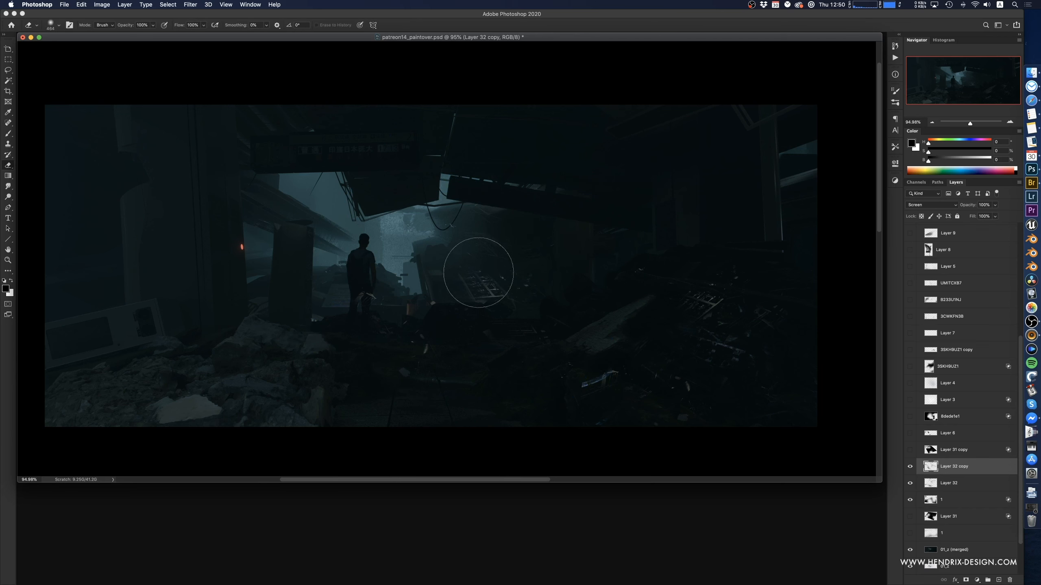
# - Nudge the copied scrap layer and erase its stray pieces around the figure and central wreckage
pyautogui.keyDown('super'); pyautogui.moveTo(511, 294); pyautogui.dragTo(507, 306); pyautogui.keyUp('super')
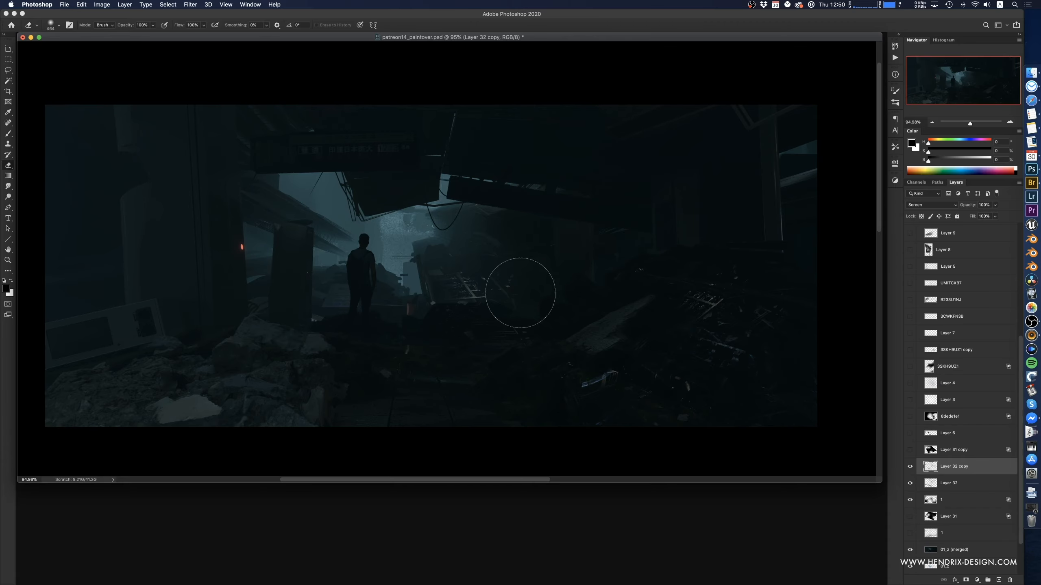
pyautogui.moveTo(540, 332); pyautogui.dragTo(589, 327)
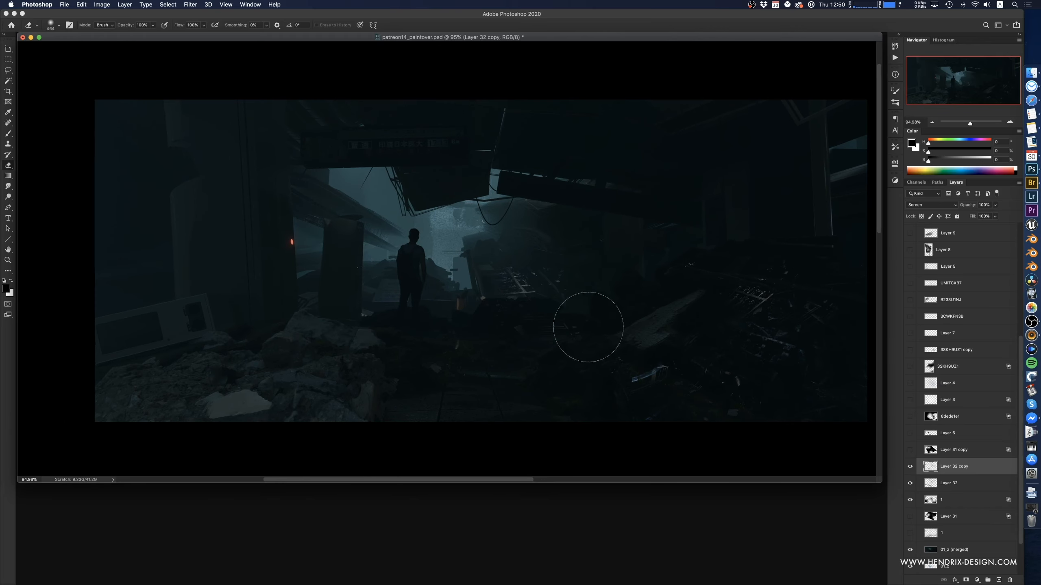
pyautogui.moveTo(538, 274); pyautogui.dragTo(534, 290)
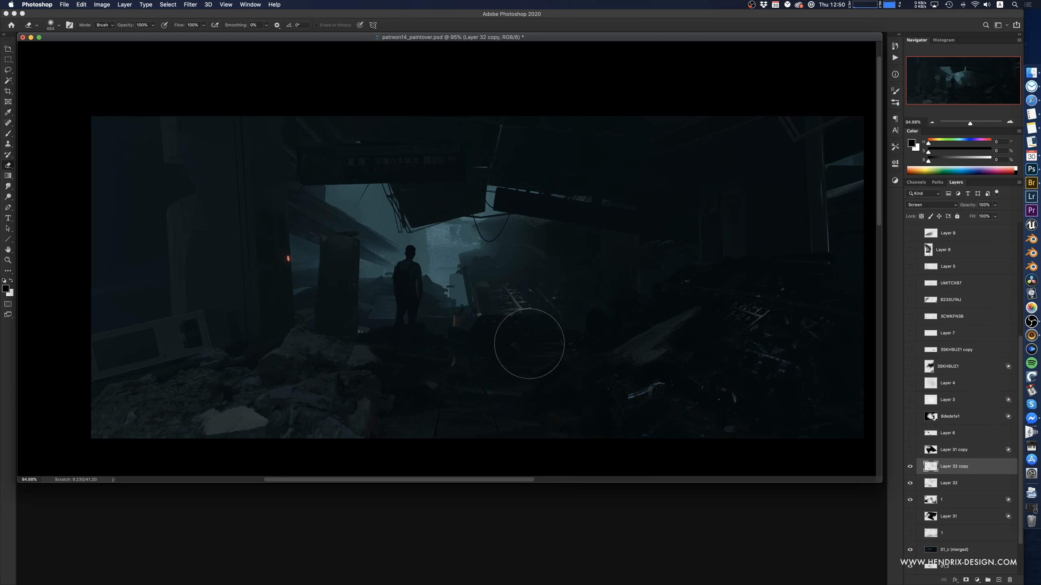
pyautogui.moveTo(574, 344); pyautogui.dragTo(527, 327)
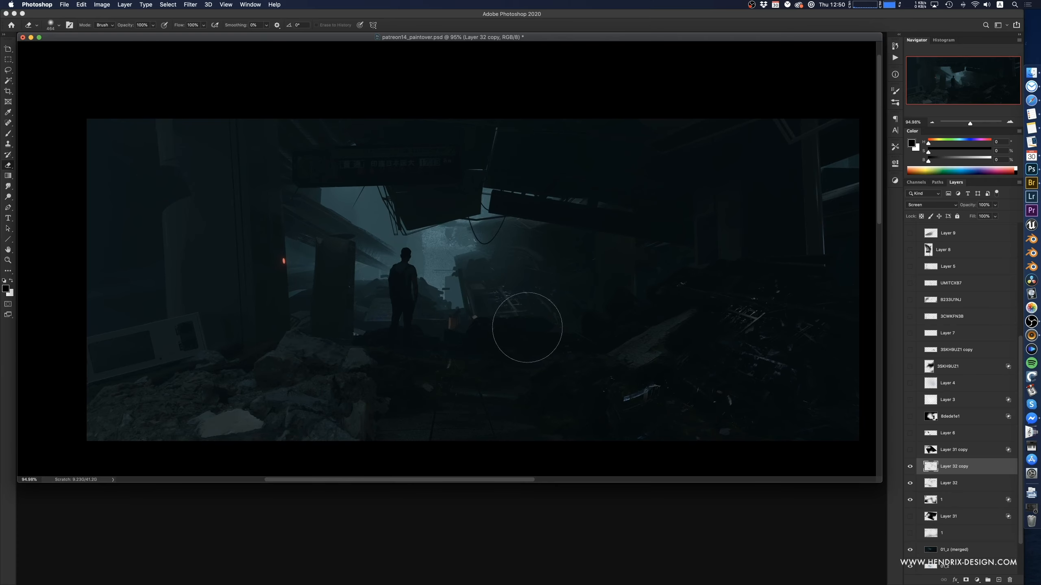
# - Move a selected piece of the copied scrap texture onto the far-left wall, then rotate and stretch it into place with Free Transform
pyautogui.moveTo(668, 342); pyautogui.dragTo(660, 335)
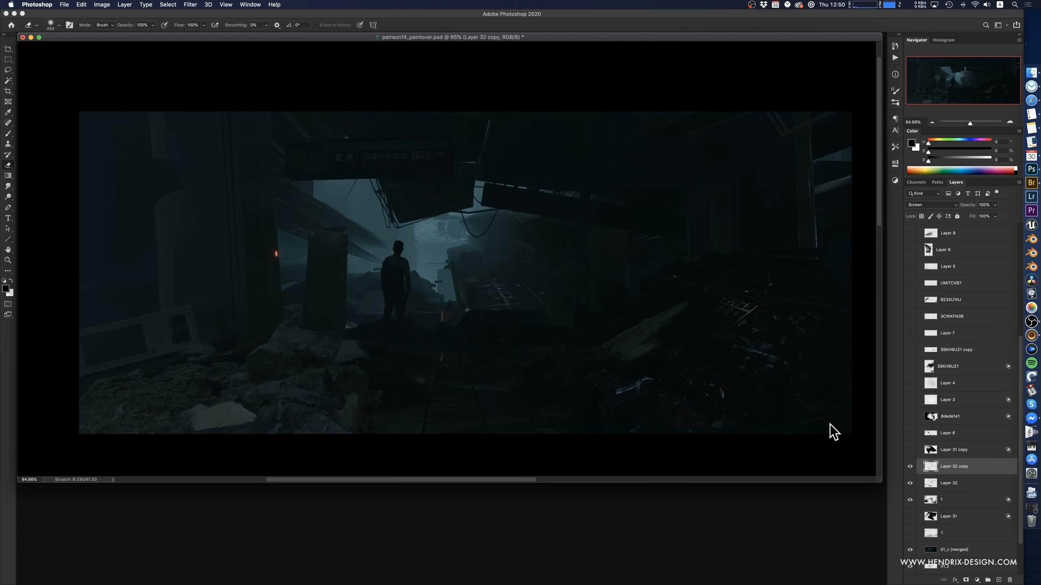
pyautogui.moveTo(542, 318)
pyautogui.mouseDown()
pyautogui.moveTo(569, 323)
pyautogui.moveTo(523, 335)
pyautogui.mouseUp()
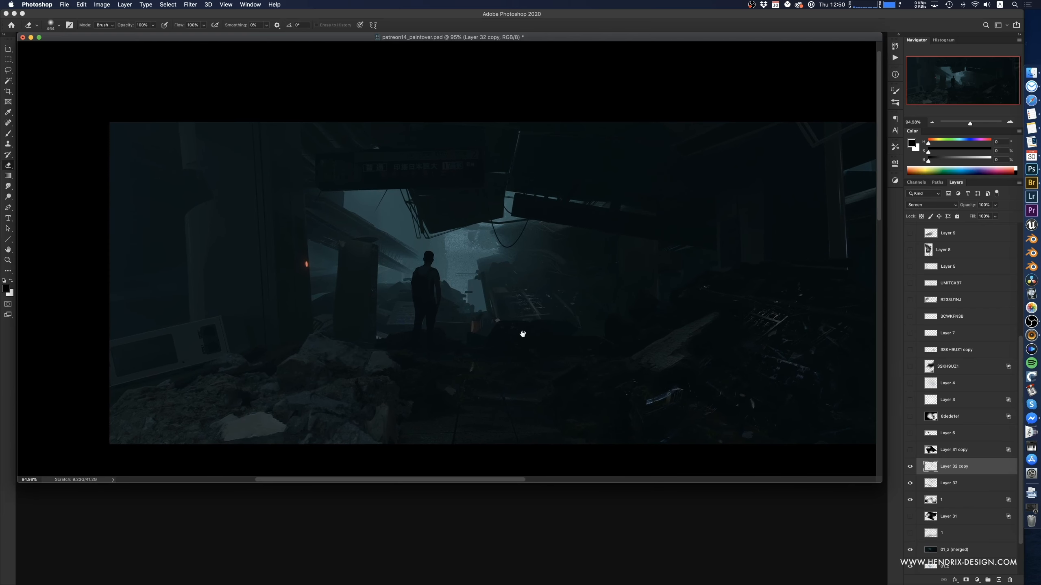
pyautogui.press('m')
pyautogui.moveTo(451, 263)
pyautogui.mouseDown()
pyautogui.moveTo(597, 365)
pyautogui.moveTo(175, 299)
pyautogui.mouseUp()
pyautogui.press('super+t')
pyautogui.moveTo(218, 260); pyautogui.dragTo(153, 364)
pyautogui.moveTo(189, 289); pyautogui.dragTo(167, 262)
pyautogui.moveTo(237, 225); pyautogui.dragTo(197, 301)
pyautogui.moveTo(107, 332)
pyautogui.mouseDown()
pyautogui.moveTo(109, 302)
pyautogui.moveTo(108, 326)
pyautogui.mouseUp()
pyautogui.moveTo(219, 217); pyautogui.dragTo(245, 212)
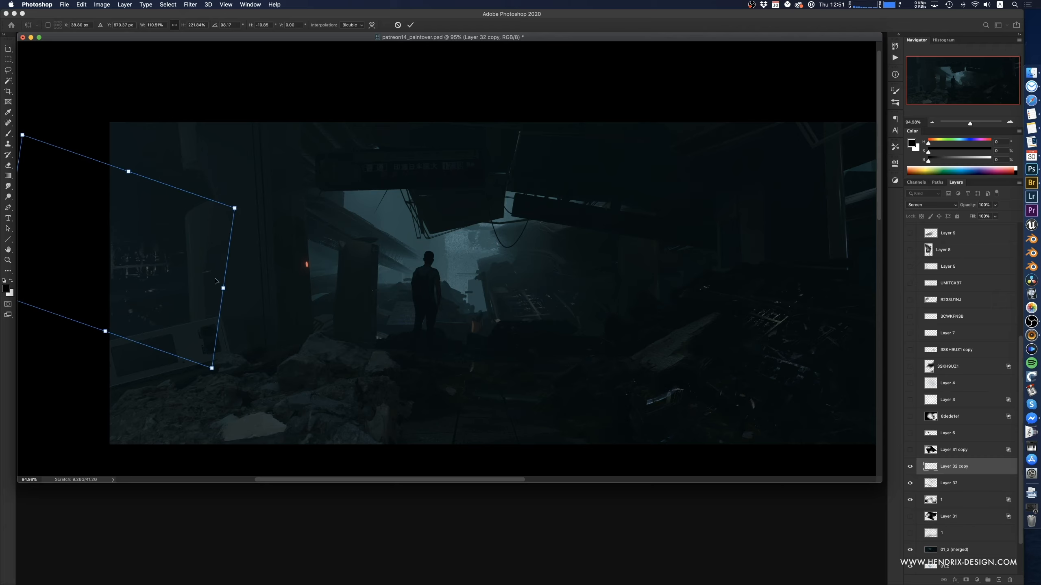
pyautogui.moveTo(220, 296); pyautogui.dragTo(217, 302)
pyautogui.press('Return')
# - Fade the scrap texture's edges on the far-left wall with the Eraser at 60% opacity
pyautogui.press('m')
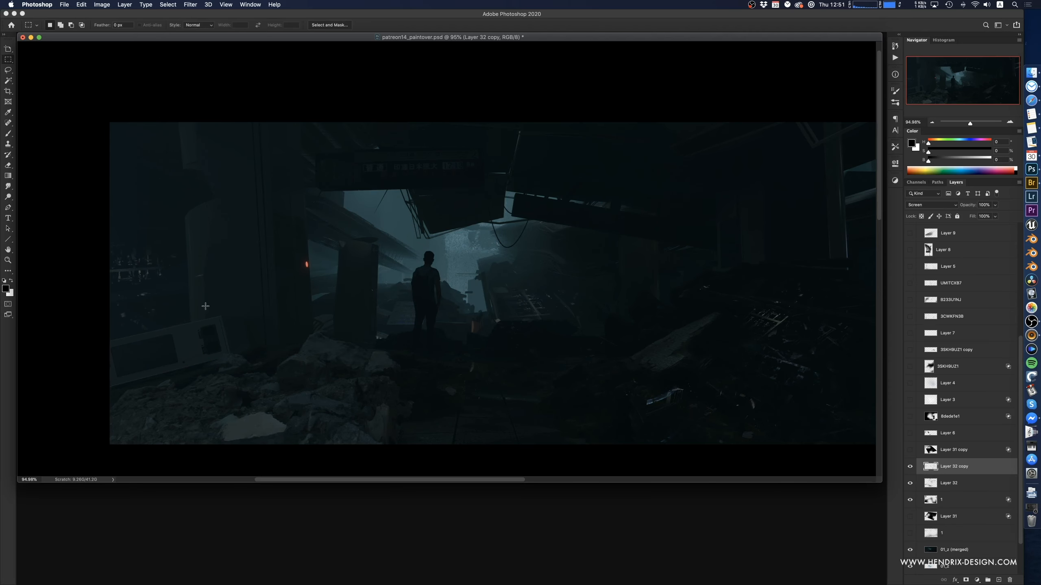
pyautogui.press('0')
pyautogui.press('e')
pyautogui.press('2')
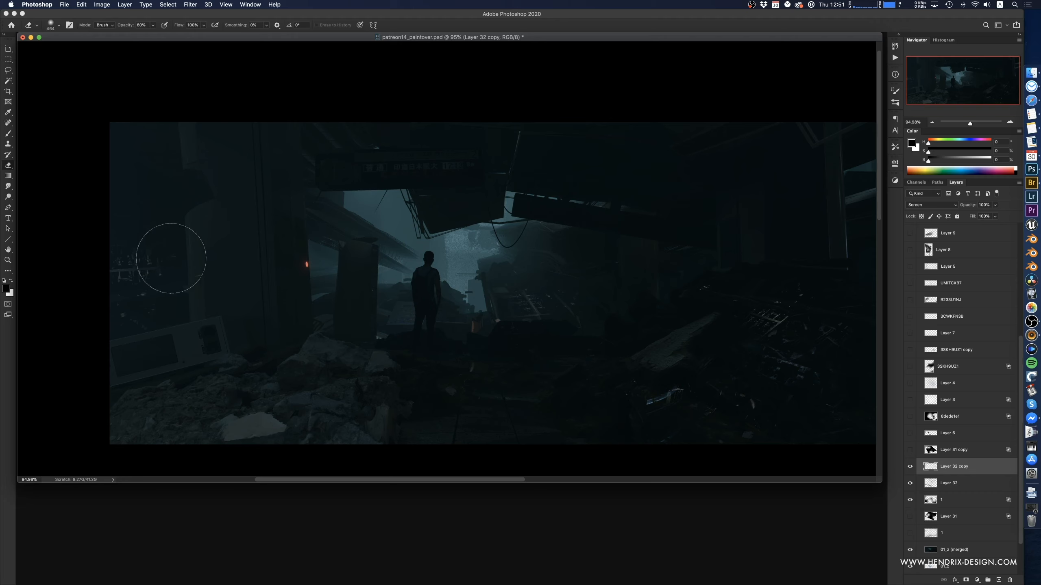
pyautogui.press('6')
pyautogui.press('0')
pyautogui.moveTo(458, 361); pyautogui.dragTo(444, 360)
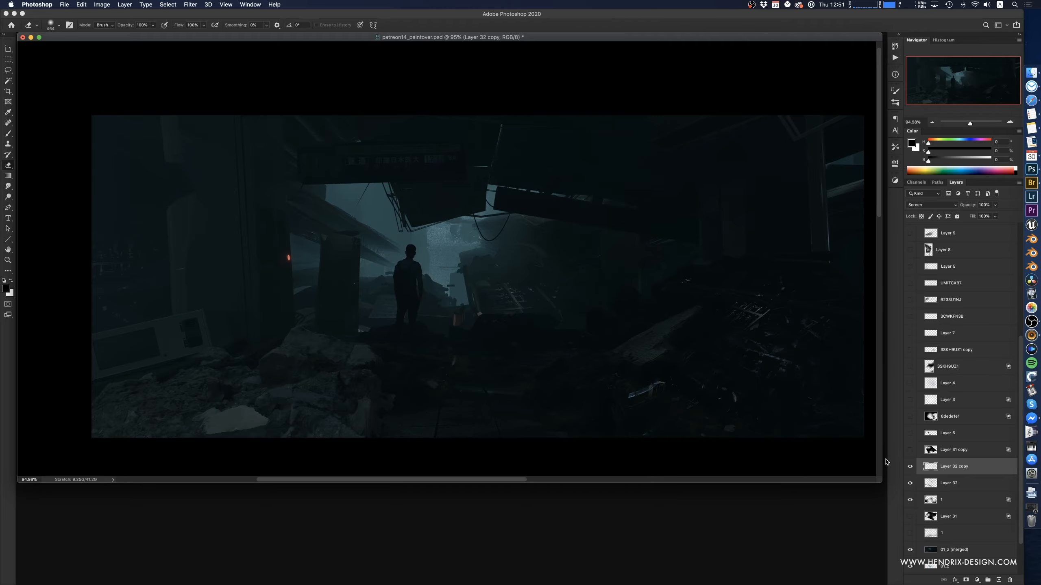
# - Briefly preview Layer 6 and create a new empty layer directly above it
pyautogui.click(910, 435)
pyautogui.click(910, 434)
pyautogui.click(933, 439)
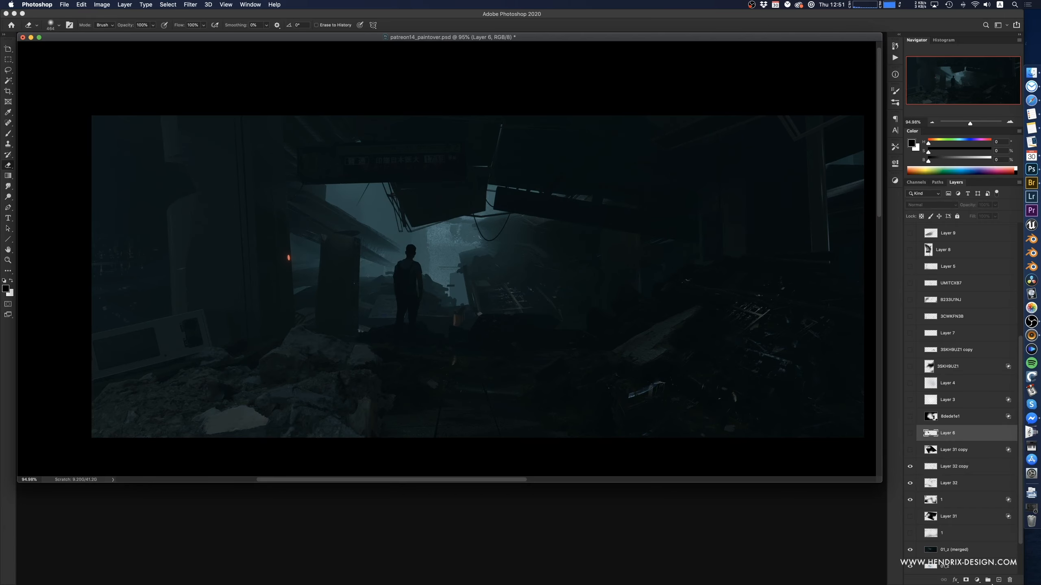
pyautogui.click(999, 580)
# - Sample the dark tone of the hanging ceiling slab and choose the slanted 70 px debris brush, undoing any test strokes
pyautogui.press('super+space')
pyautogui.keyDown('super'); pyautogui.moveTo(412, 181); pyautogui.dragTo(430, 182); pyautogui.keyUp('super')
pyautogui.moveTo(420, 221); pyautogui.dragTo(430, 214)
pyautogui.press('b')
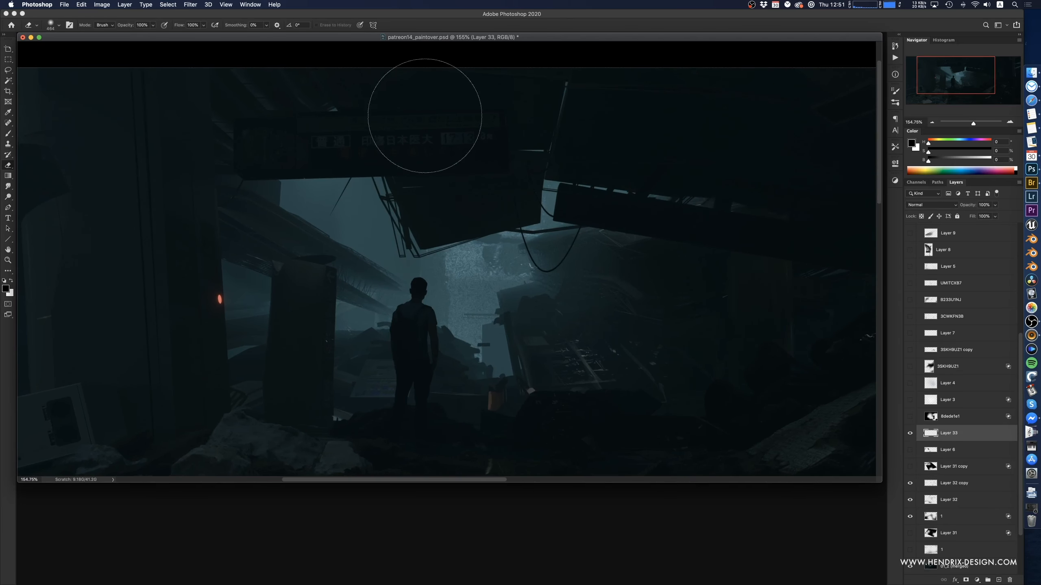
pyautogui.moveTo(409, 214)
pyautogui.keyDown('ctrl'); pyautogui.keyDown('alt'); pyautogui.mouseDown()
pyautogui.moveTo(398, 213)
pyautogui.moveTo(401, 203)
pyautogui.moveTo(402, 212)
pyautogui.mouseUp(); pyautogui.keyUp('alt'); pyautogui.keyUp('ctrl')
pyautogui.keyDown('alt'); pyautogui.click(410, 217); pyautogui.keyUp('alt')
pyautogui.press('super+z')
pyautogui.press('super+z')
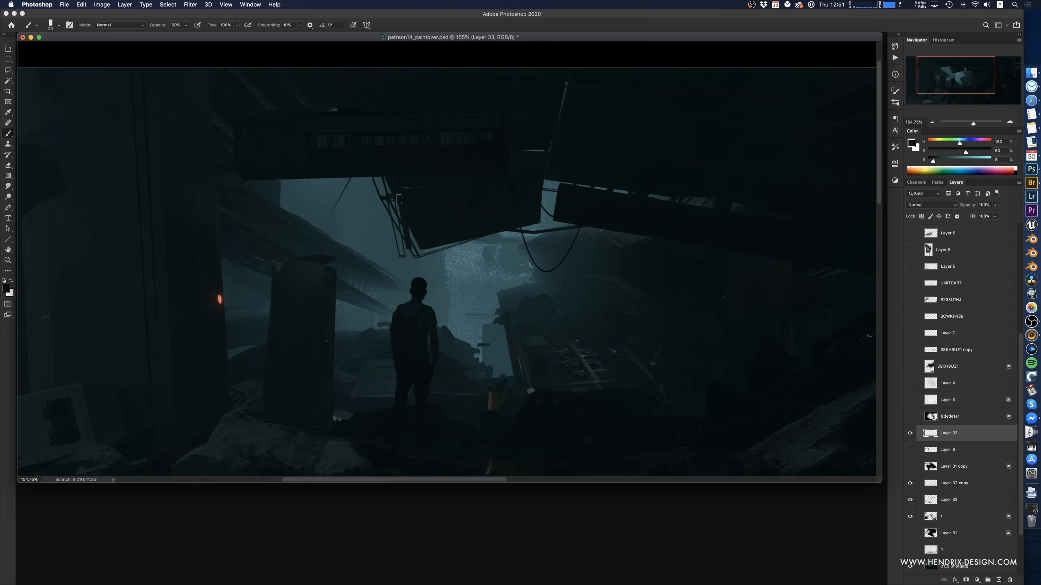
pyautogui.rightClick(403, 223)
pyautogui.click(473, 325)
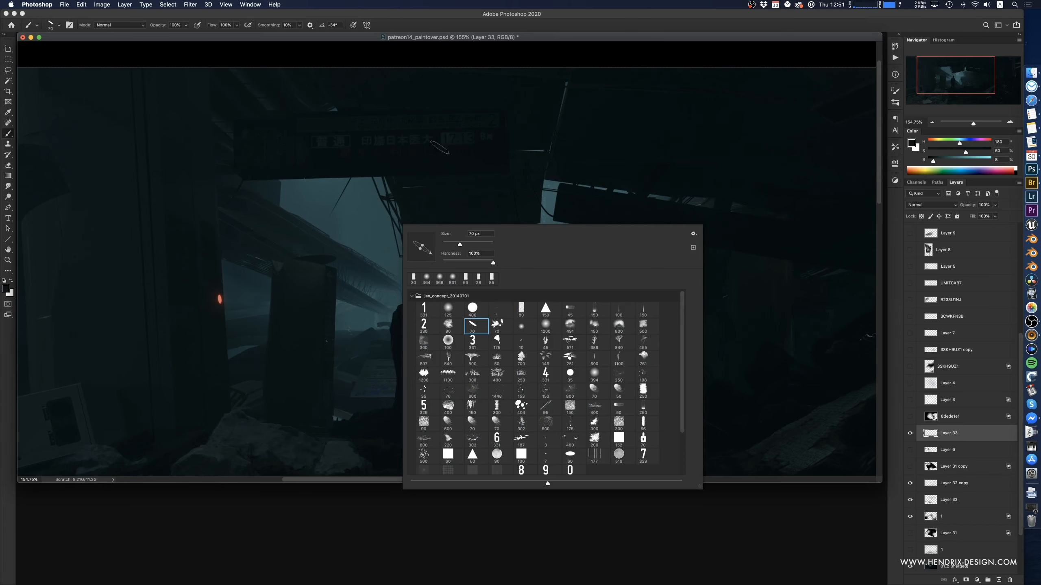
pyautogui.click(397, 201)
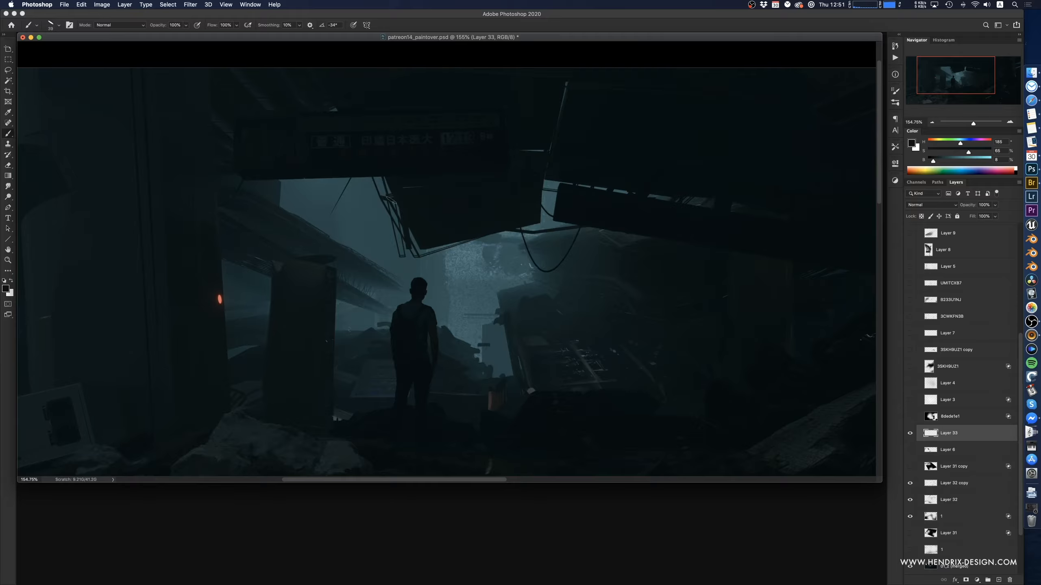
# - Paint jagged broken debris along the hanging slab's left edge, reducing the brush size and undoing unwanted strokes
pyautogui.moveTo(391, 200); pyautogui.dragTo(382, 207)
pyautogui.moveTo(384, 208)
pyautogui.mouseDown()
pyautogui.moveTo(392, 217)
pyautogui.moveTo(398, 209)
pyautogui.moveTo(395, 216)
pyautogui.moveTo(395, 181)
pyautogui.moveTo(375, 187)
pyautogui.moveTo(369, 204)
pyautogui.moveTo(388, 219)
pyautogui.mouseUp()
pyautogui.moveTo(401, 228)
pyautogui.mouseDown()
pyautogui.moveTo(387, 231)
pyautogui.moveTo(415, 240)
pyautogui.moveTo(422, 252)
pyautogui.moveTo(412, 256)
pyautogui.moveTo(460, 241)
pyautogui.mouseUp()
pyautogui.press('super+z')
pyautogui.press('super+z')
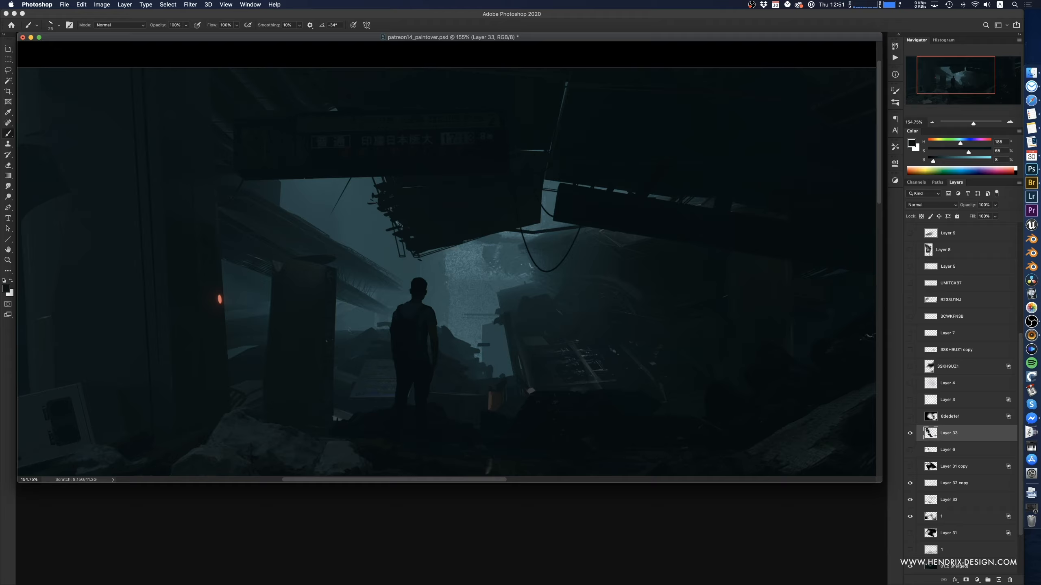
pyautogui.keyDown('ctrl'); pyautogui.keyDown('alt'); pyautogui.moveTo(399, 224); pyautogui.dragTo(389, 225); pyautogui.keyUp('alt'); pyautogui.keyUp('ctrl')
pyautogui.keyDown('ctrl'); pyautogui.keyDown('alt'); pyautogui.moveTo(371, 182); pyautogui.dragTo(368, 186); pyautogui.keyUp('alt'); pyautogui.keyUp('ctrl')
pyautogui.moveTo(502, 191)
pyautogui.mouseDown()
pyautogui.moveTo(477, 196)
pyautogui.moveTo(527, 202)
pyautogui.moveTo(514, 203)
pyautogui.mouseUp()
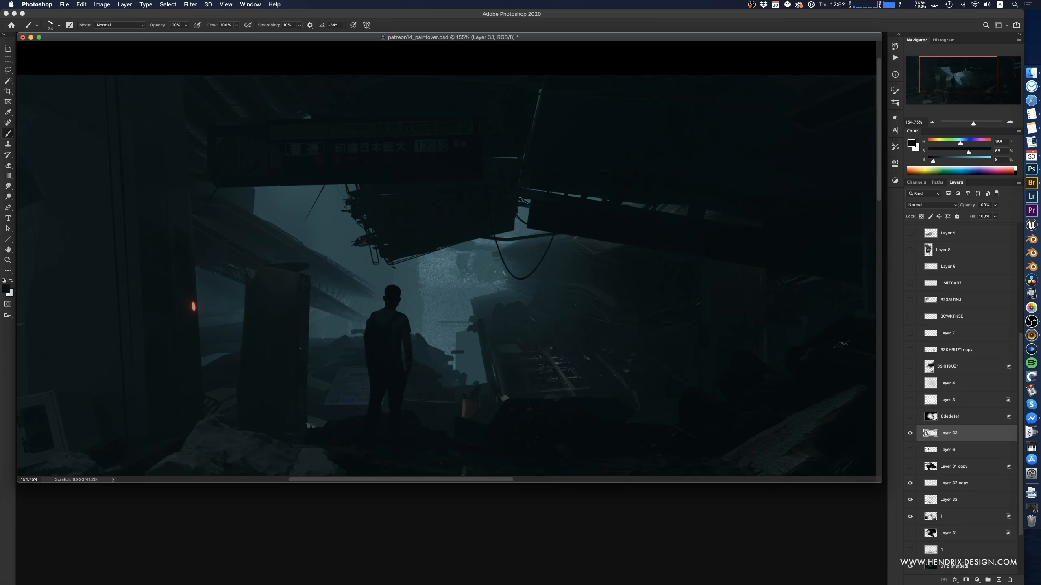
pyautogui.moveTo(528, 227); pyautogui.dragTo(549, 232)
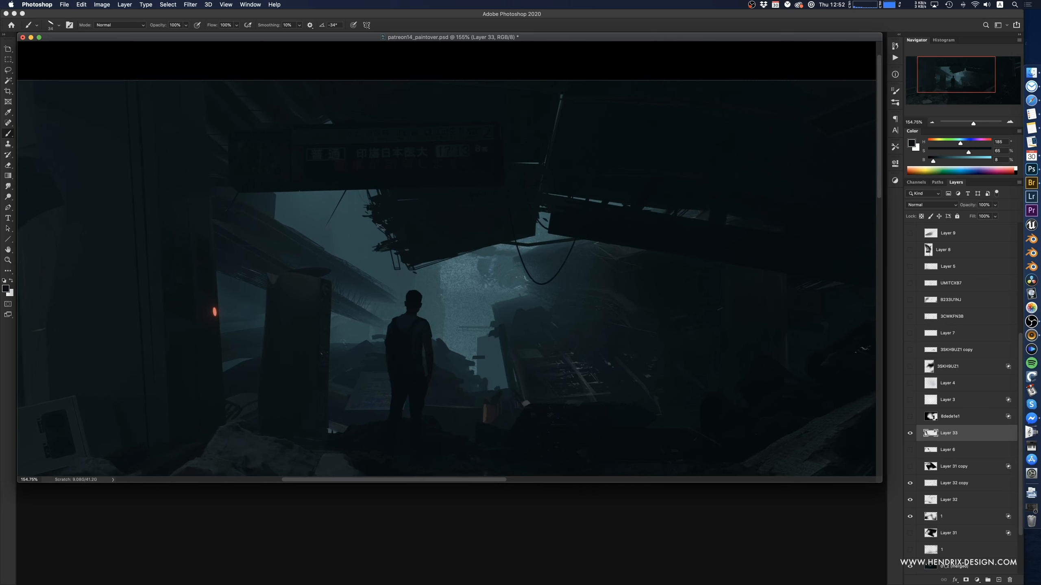
pyautogui.keyDown('ctrl'); pyautogui.keyDown('alt'); pyautogui.moveTo(397, 213); pyautogui.dragTo(392, 213); pyautogui.keyUp('alt'); pyautogui.keyUp('ctrl')
pyautogui.moveTo(314, 216)
pyautogui.mouseDown()
pyautogui.moveTo(349, 234)
pyautogui.moveTo(355, 211)
pyautogui.mouseUp()
# - Erase most of the painted debris from the hanging slab's left edge
pyautogui.moveTo(211, 212); pyautogui.dragTo(242, 221)
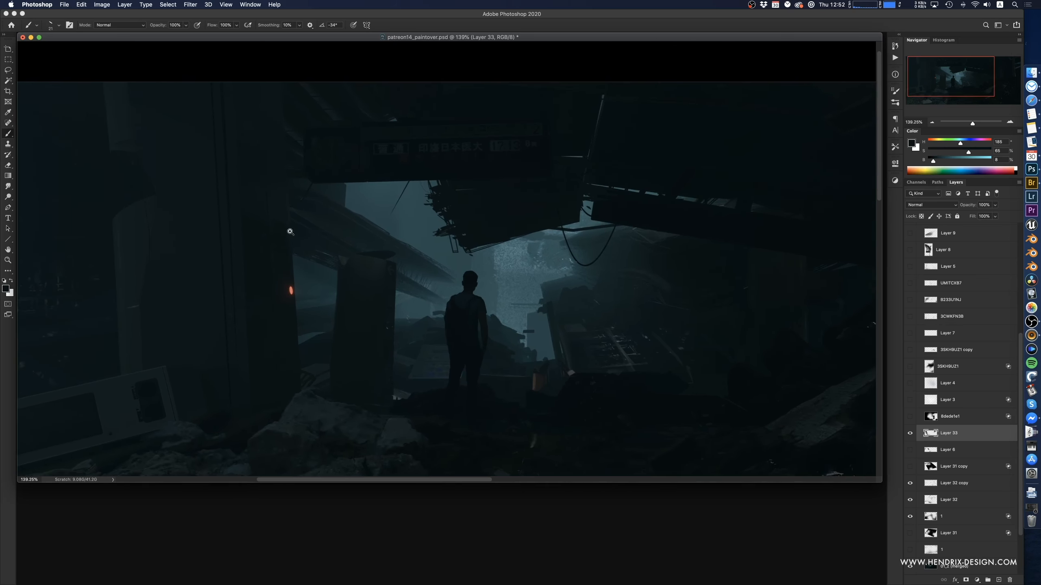
pyautogui.keyDown('super'); pyautogui.moveTo(308, 235); pyautogui.dragTo(305, 236); pyautogui.keyUp('super')
pyautogui.moveTo(305, 237); pyautogui.dragTo(274, 242)
pyautogui.moveTo(386, 292); pyautogui.dragTo(361, 287)
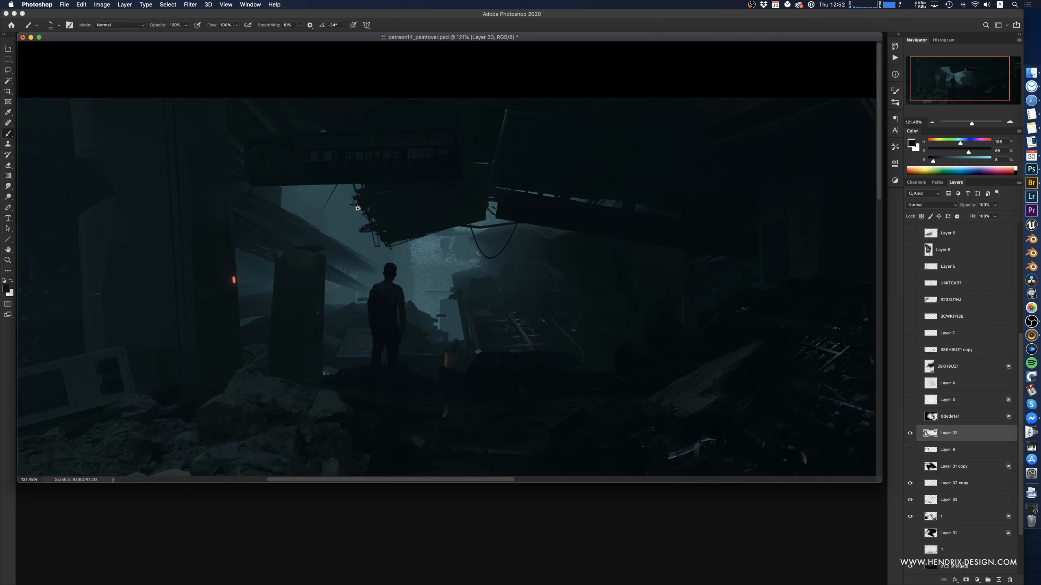
pyautogui.moveTo(358, 209)
pyautogui.keyDown('super'); pyautogui.mouseDown()
pyautogui.moveTo(384, 230)
pyautogui.moveTo(381, 240)
pyautogui.mouseUp(); pyautogui.keyUp('super')
pyautogui.press('e')
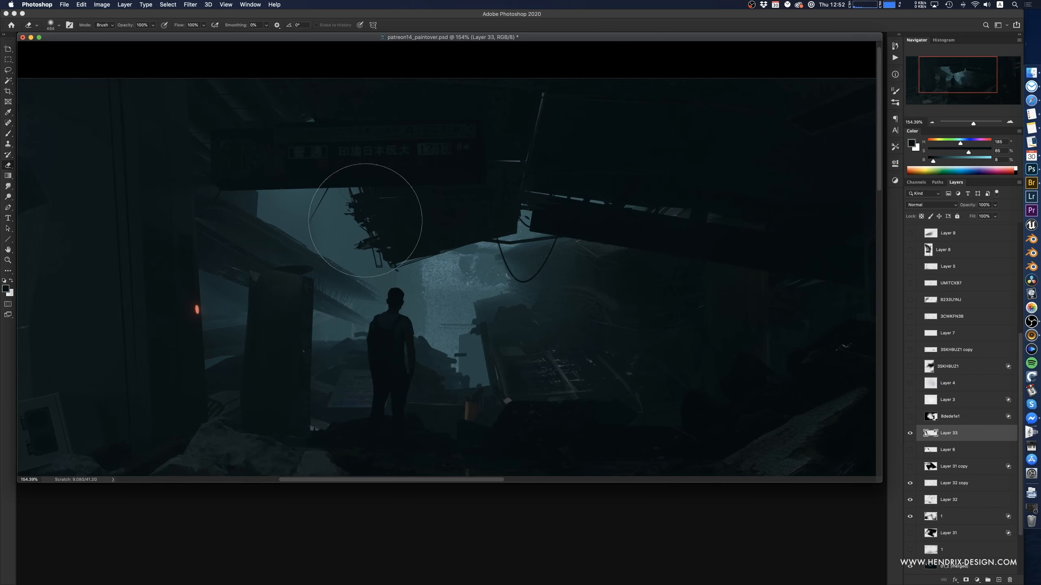
# - Sample the slab's dark tone again and repaint finer jagged debris along its left edge
pyautogui.press('b')
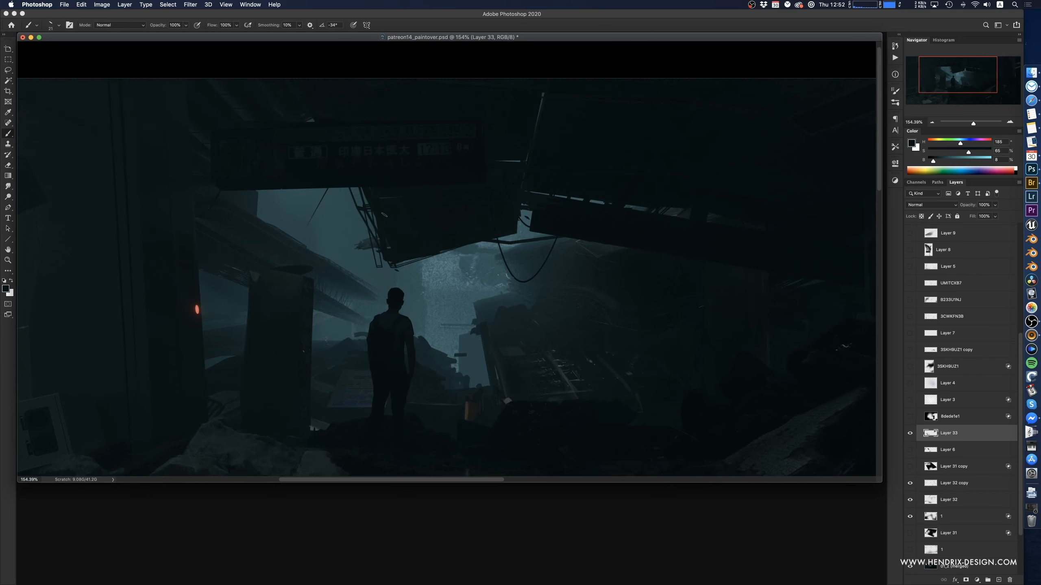
pyautogui.keyDown('alt'); pyautogui.click(395, 213); pyautogui.keyUp('alt')
pyautogui.scroll(-2, 373, 245)
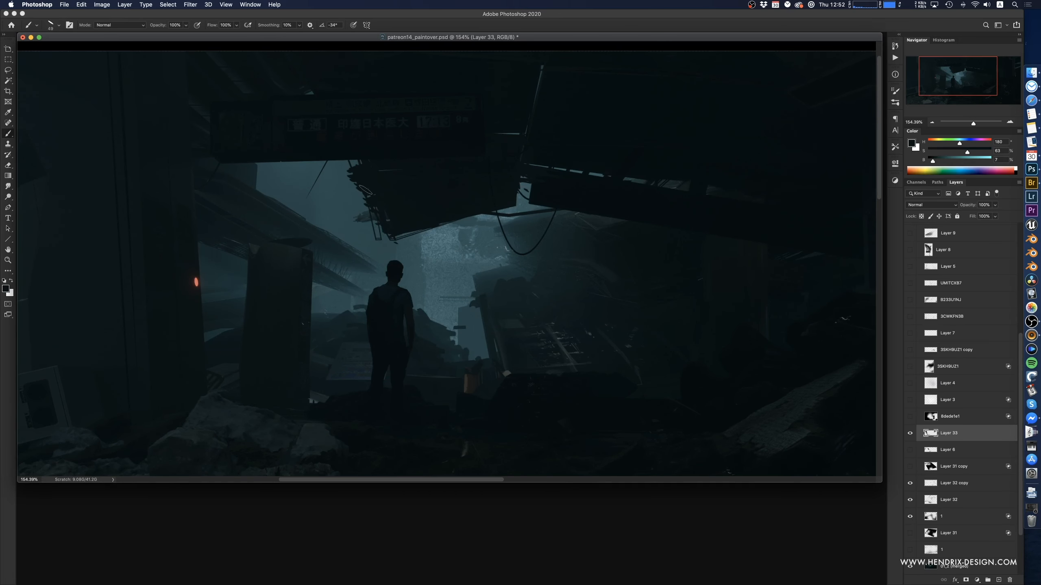
pyautogui.hscroll(2, 413, 205)
pyautogui.keyDown('ctrl'); pyautogui.keyDown('alt'); pyautogui.moveTo(361, 185); pyautogui.dragTo(346, 170); pyautogui.keyUp('alt'); pyautogui.keyUp('ctrl')
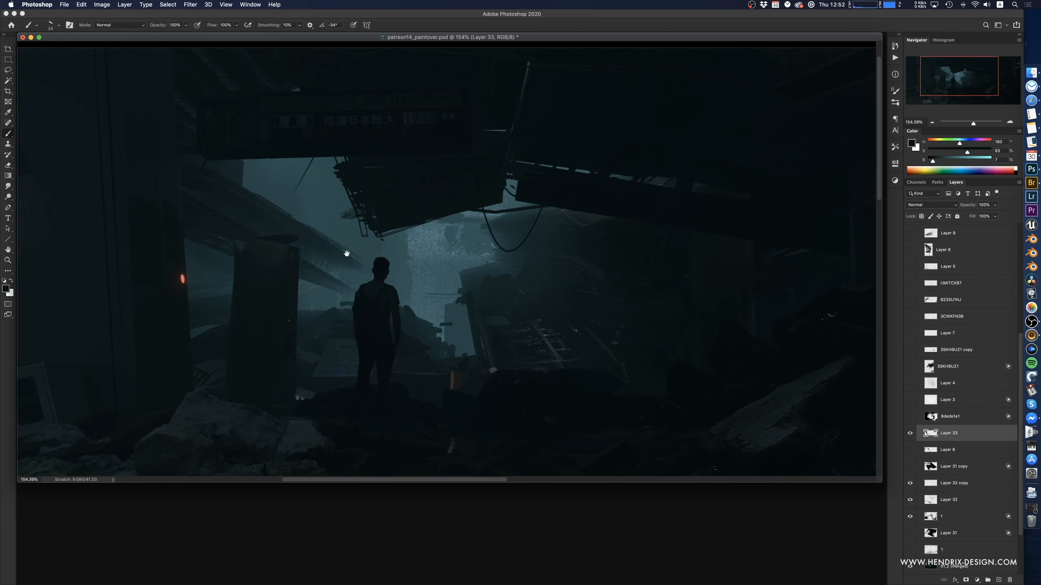
pyautogui.moveTo(380, 251)
pyautogui.mouseDown()
pyautogui.moveTo(393, 267)
pyautogui.moveTo(388, 243)
pyautogui.mouseUp()
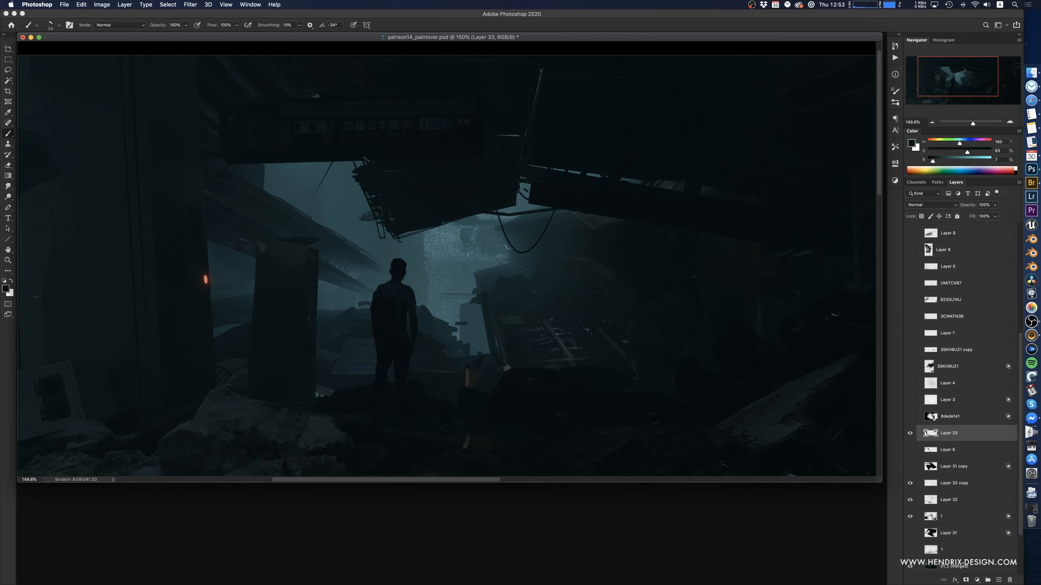
# - Choose another brush at a small size, sample the blue-grey haze and clean up the gap beneath the sign
pyautogui.rightClick(333, 216)
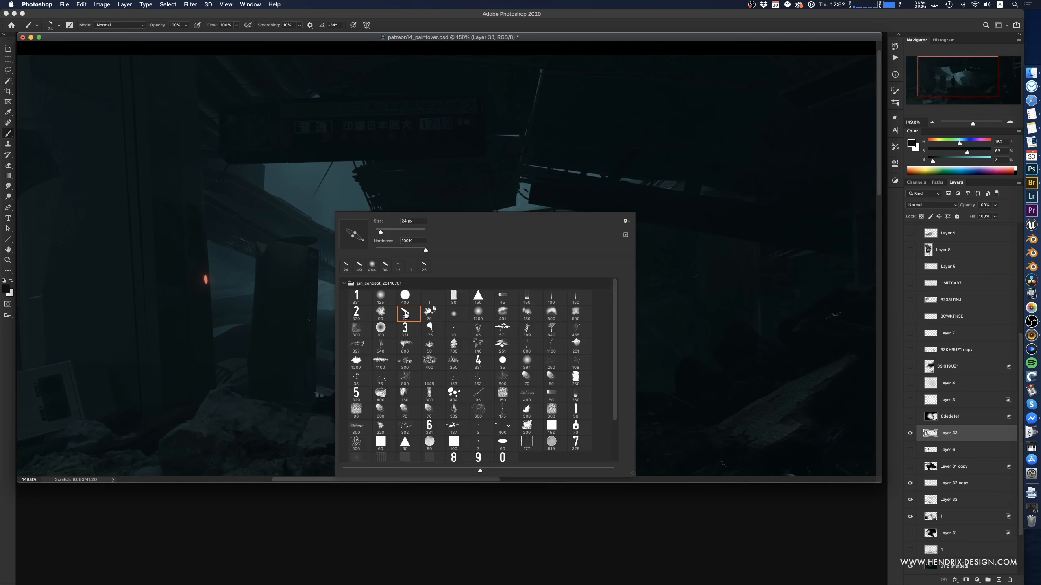
pyautogui.click(380, 311)
pyautogui.keyDown('ctrl'); pyautogui.keyDown('alt'); pyautogui.moveTo(307, 181); pyautogui.dragTo(287, 185); pyautogui.keyUp('alt'); pyautogui.keyUp('ctrl')
pyautogui.keyDown('alt'); pyautogui.click(312, 198); pyautogui.keyUp('alt')
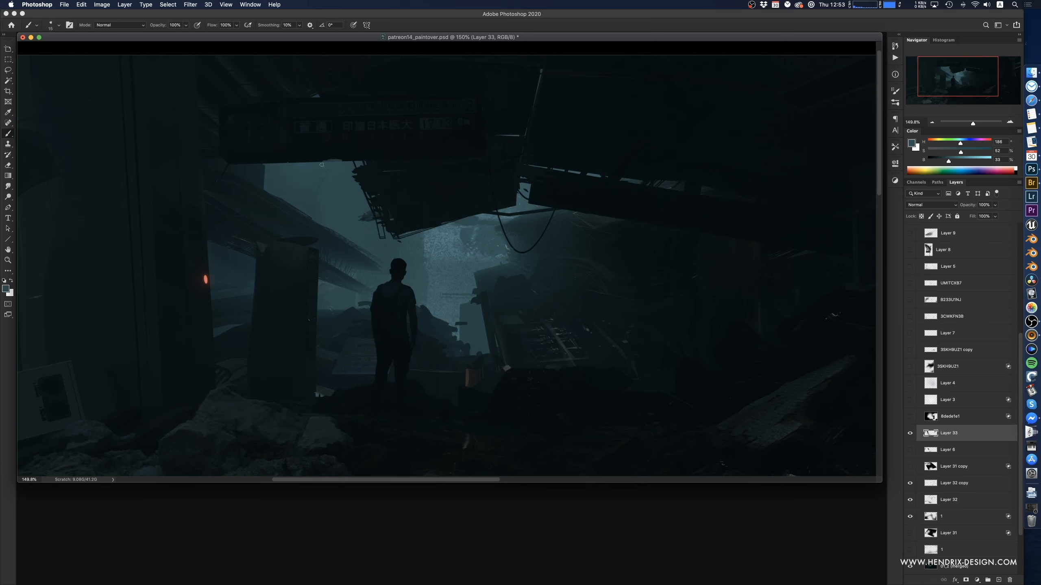
pyautogui.moveTo(357, 217); pyautogui.dragTo(329, 174)
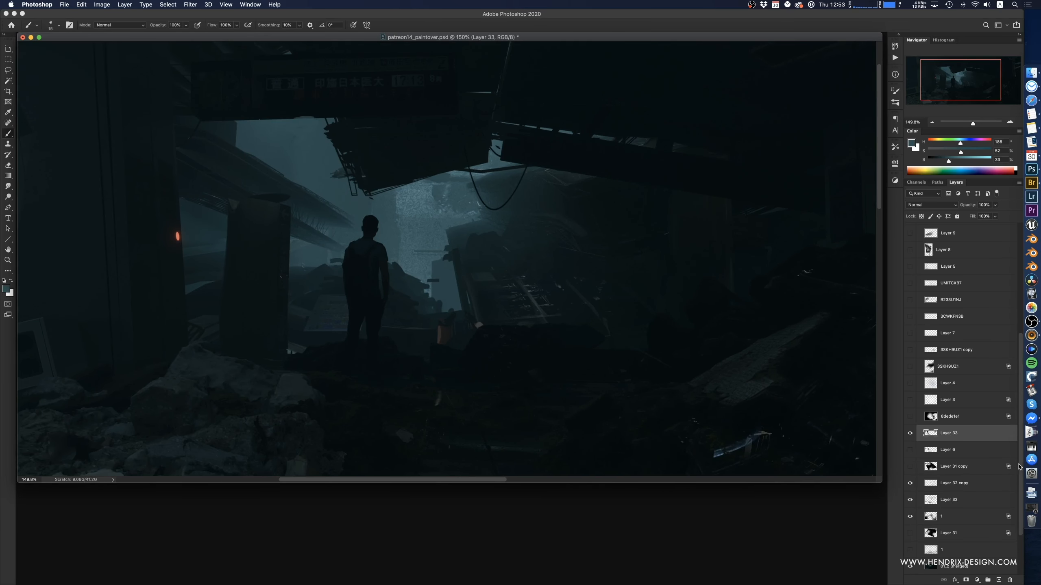
# - On the 01_z (merged) layer, smooth the grainy bright haze behind the figure with an enlarged Smudge brush
pyautogui.scroll(-4, 1010, 528)
pyautogui.click(954, 500)
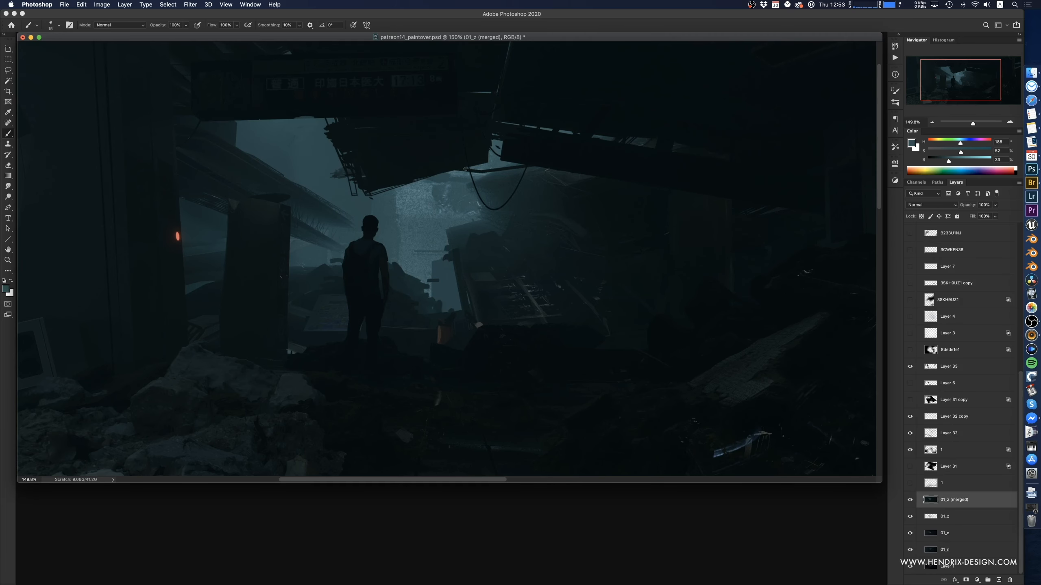
pyautogui.moveTo(412, 224); pyautogui.dragTo(406, 208)
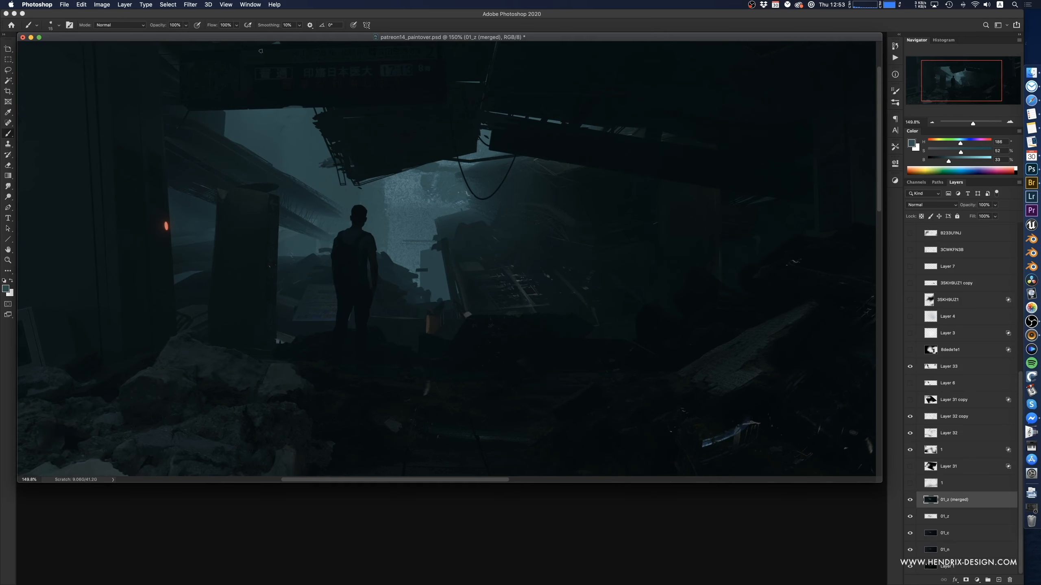
pyautogui.click(8, 186)
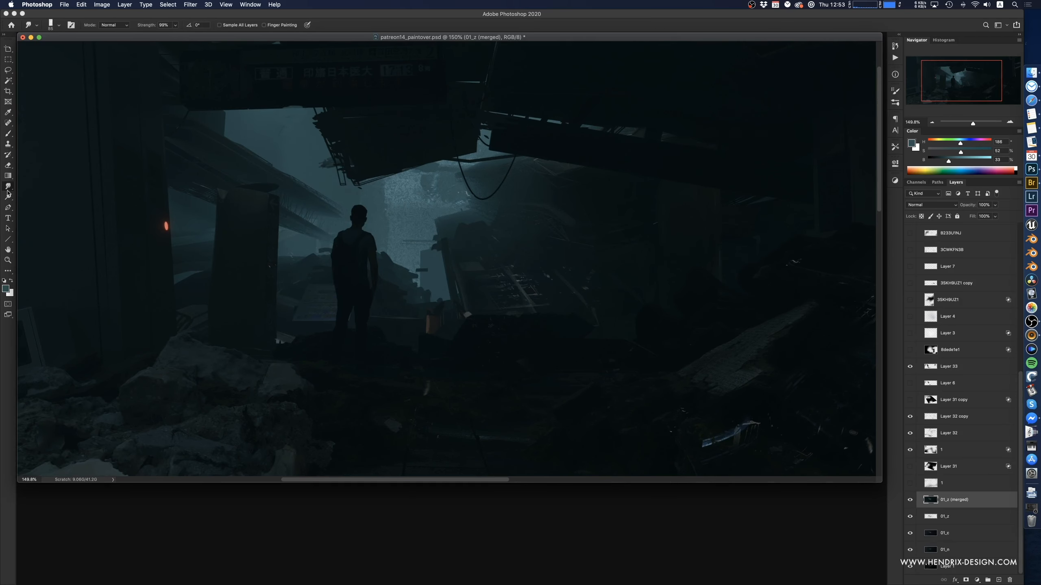
pyautogui.moveTo(384, 221); pyautogui.dragTo(409, 203)
pyautogui.press(']')
pyautogui.press(']')
pyautogui.press(']')
pyautogui.press(']')
pyautogui.moveTo(397, 185)
pyautogui.mouseDown()
pyautogui.moveTo(435, 190)
pyautogui.moveTo(396, 221)
pyautogui.moveTo(412, 228)
pyautogui.mouseUp()
pyautogui.moveTo(413, 197)
pyautogui.mouseDown()
pyautogui.moveTo(436, 200)
pyautogui.moveTo(399, 203)
pyautogui.mouseUp()
pyautogui.moveTo(455, 259)
pyautogui.mouseDown()
pyautogui.moveTo(446, 231)
pyautogui.moveTo(421, 265)
pyautogui.mouseUp()
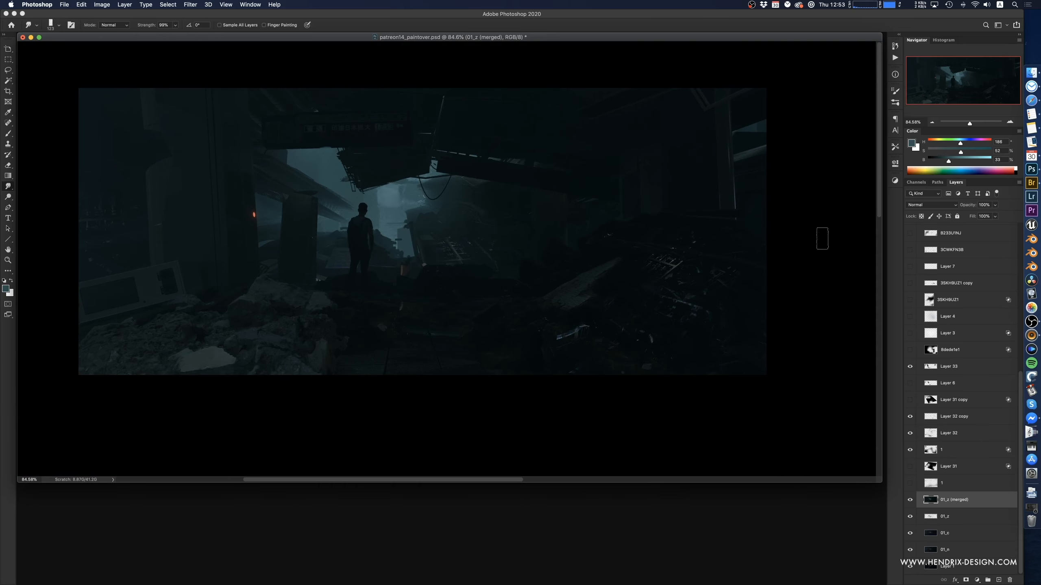
# - Compare the scene with the Layer 31 copy, Layer 31 and 8dede1e1 layers switched on and off
pyautogui.click(909, 400)
pyautogui.click(909, 401)
pyautogui.click(909, 400)
pyautogui.keyDown('alt'); pyautogui.scroll(4, 483, 286); pyautogui.keyUp('alt')
pyautogui.moveTo(435, 274); pyautogui.dragTo(458, 287)
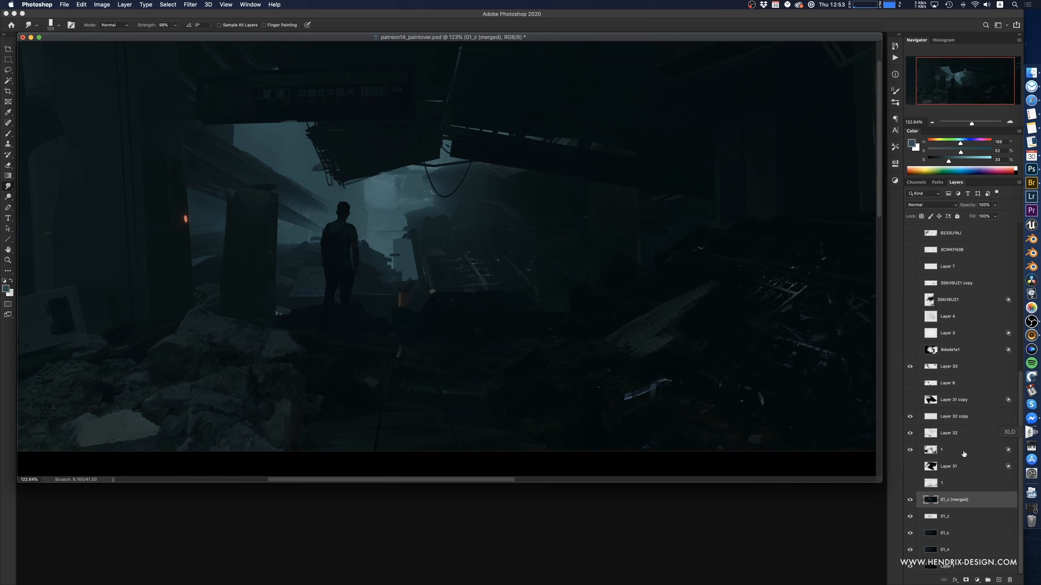
pyautogui.click(909, 467)
pyautogui.click(910, 468)
pyautogui.click(910, 352)
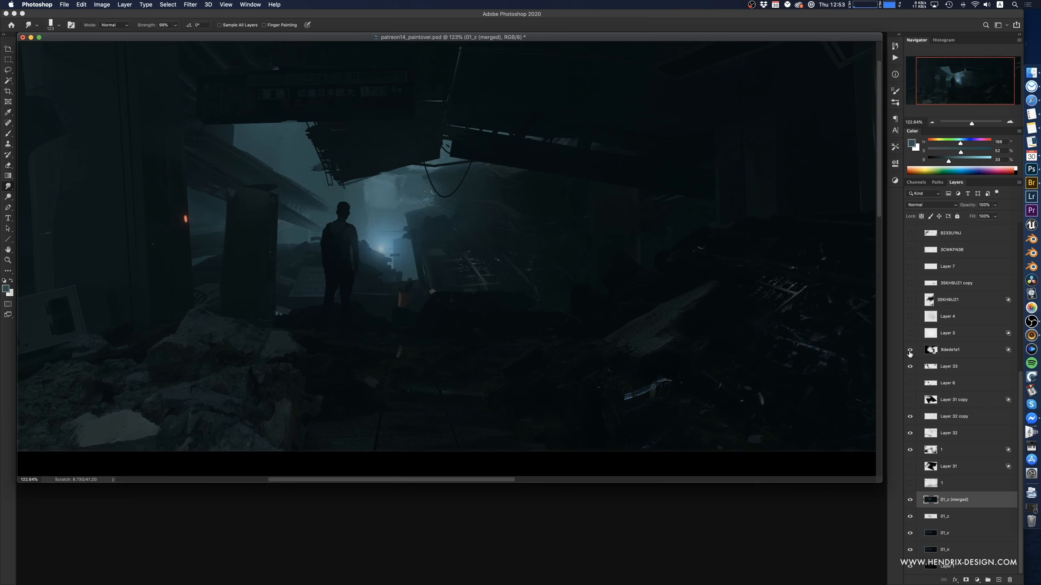
pyautogui.click(910, 352)
pyautogui.click(909, 352)
pyautogui.click(909, 352)
# - Paste the foggy night road photo above the hidden 8dede1e1 layer and set its blend mode to Screen
pyautogui.click(950, 349)
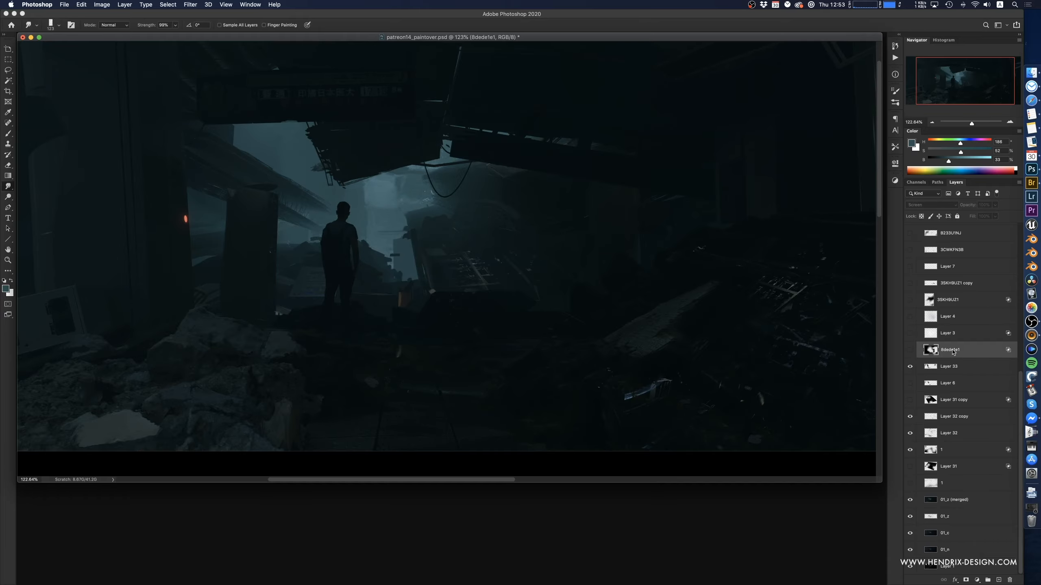
pyautogui.scroll(1, 459, 287)
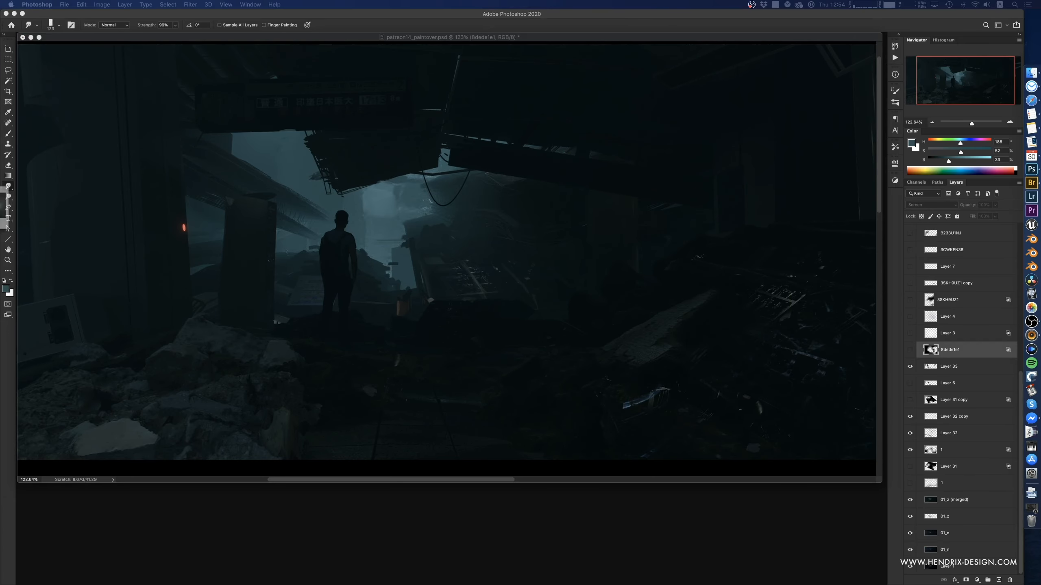
pyautogui.press('super+v')
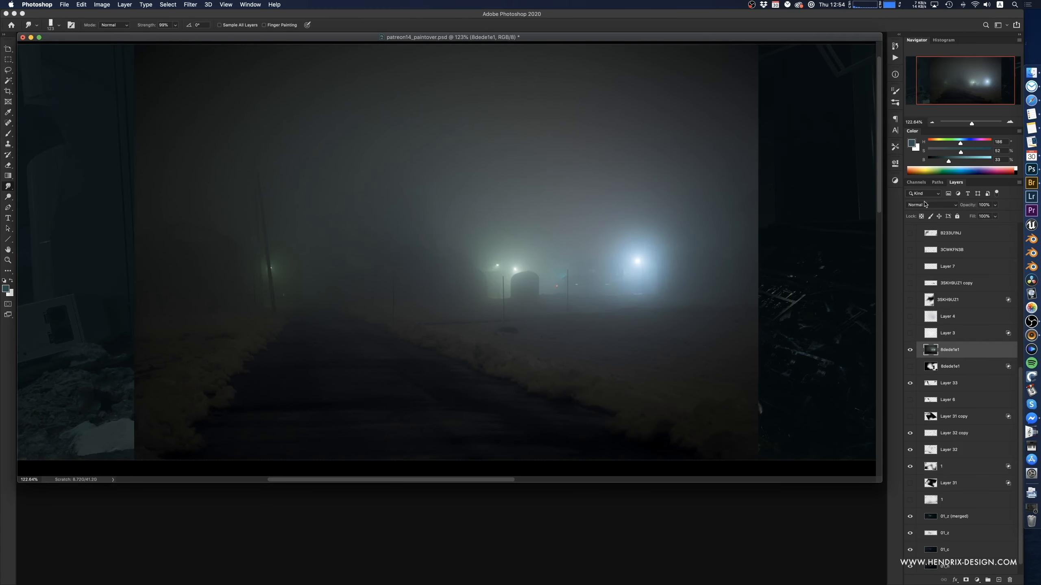
pyautogui.click(930, 205)
pyautogui.click(939, 267)
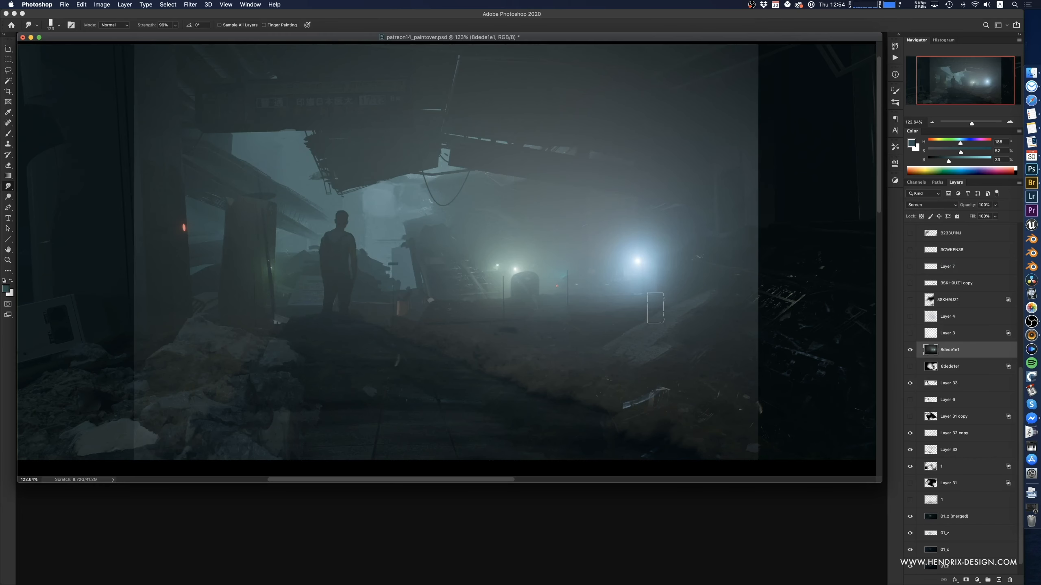
# - Crush the foggy road photo's blacks with a Levels black input of 78 and move its lights behind the standing figure
pyautogui.press('super+l')
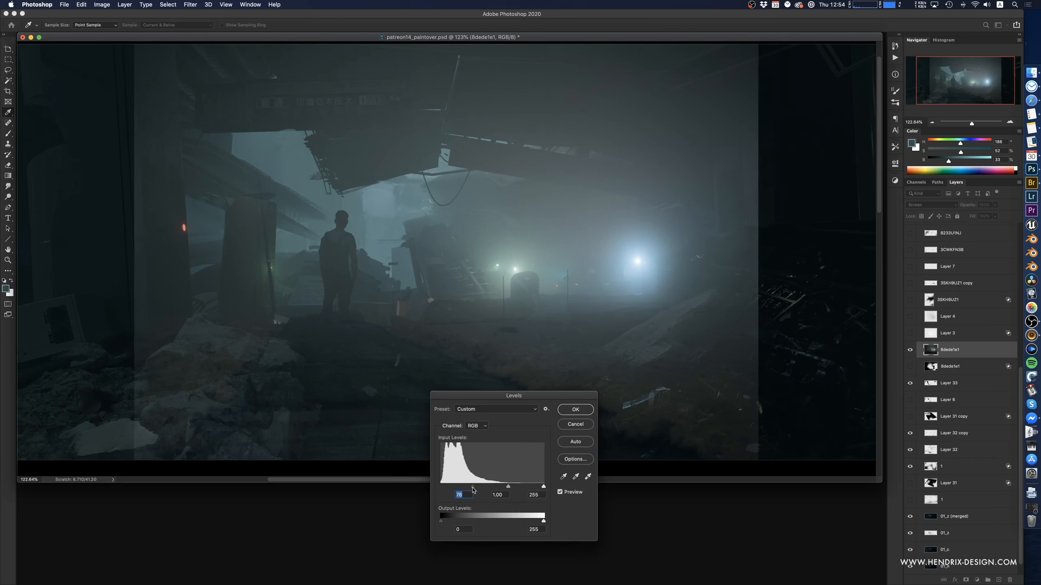
pyautogui.moveTo(472, 487); pyautogui.dragTo(473, 487)
pyautogui.click(573, 411)
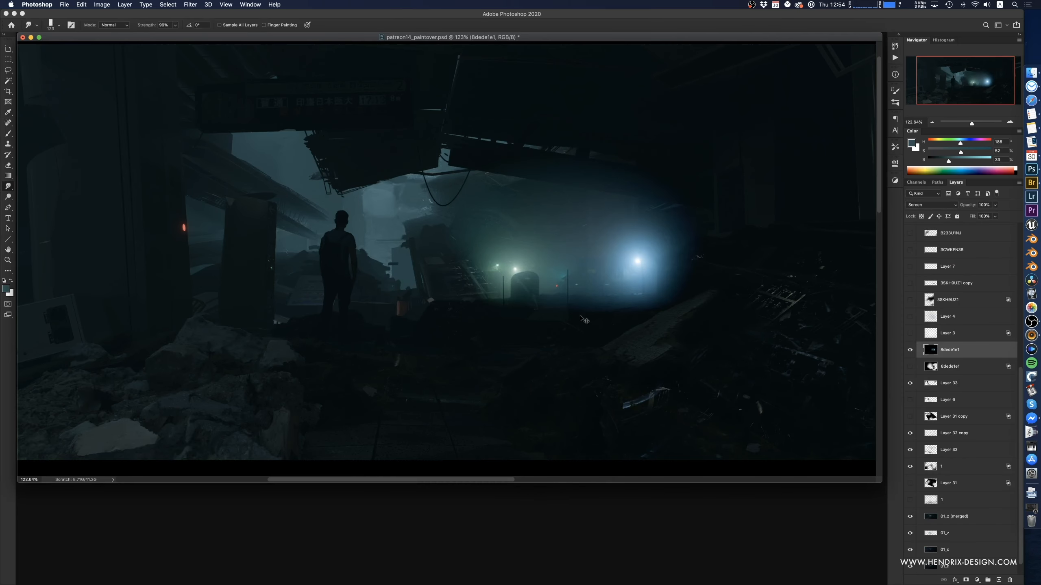
pyautogui.moveTo(635, 303)
pyautogui.keyDown('super'); pyautogui.mouseDown()
pyautogui.moveTo(430, 280)
pyautogui.moveTo(495, 285)
pyautogui.moveTo(364, 289)
pyautogui.moveTo(310, 304)
pyautogui.moveTo(339, 304)
pyautogui.mouseUp(); pyautogui.keyUp('super')
pyautogui.press('Return')
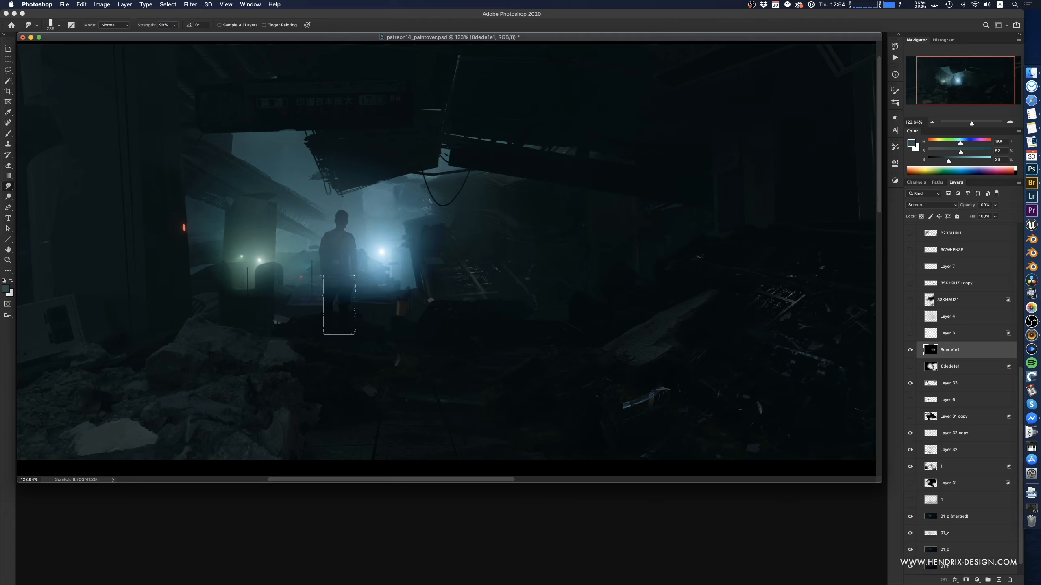
# - Try to smear away the greenish headlights beside the left pillar with a large soft Smudge brush
pyautogui.rightClick(442, 163)
pyautogui.click(498, 241)
pyautogui.keyDown('ctrl'); pyautogui.keyDown('alt'); pyautogui.moveTo(268, 185); pyautogui.dragTo(391, 193); pyautogui.keyUp('alt'); pyautogui.keyUp('ctrl')
pyautogui.moveTo(302, 312)
pyautogui.mouseDown()
pyautogui.moveTo(278, 280)
pyautogui.moveTo(305, 297)
pyautogui.moveTo(279, 324)
pyautogui.mouseUp()
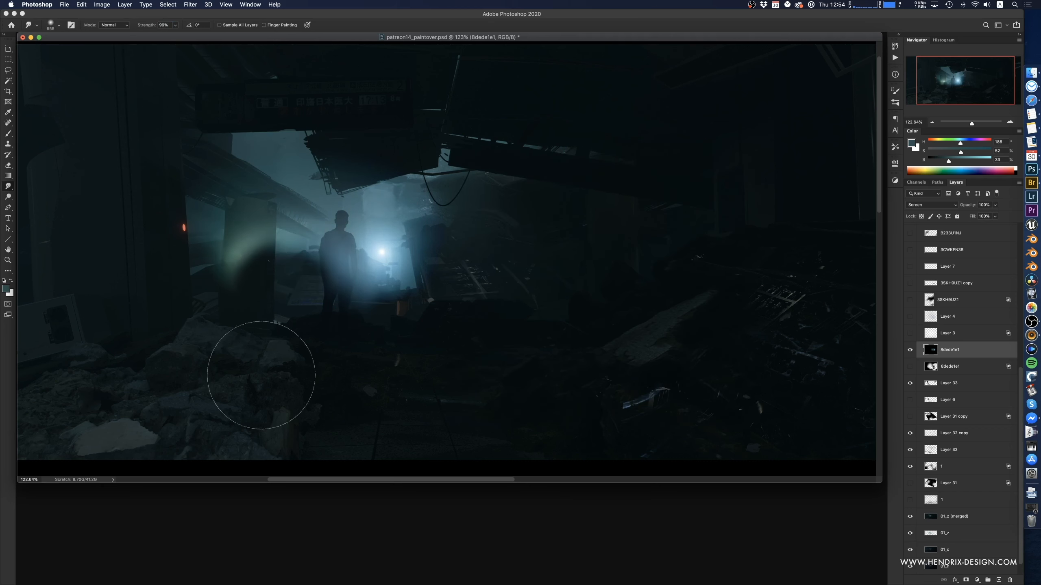
pyautogui.moveTo(337, 266); pyautogui.dragTo(209, 236)
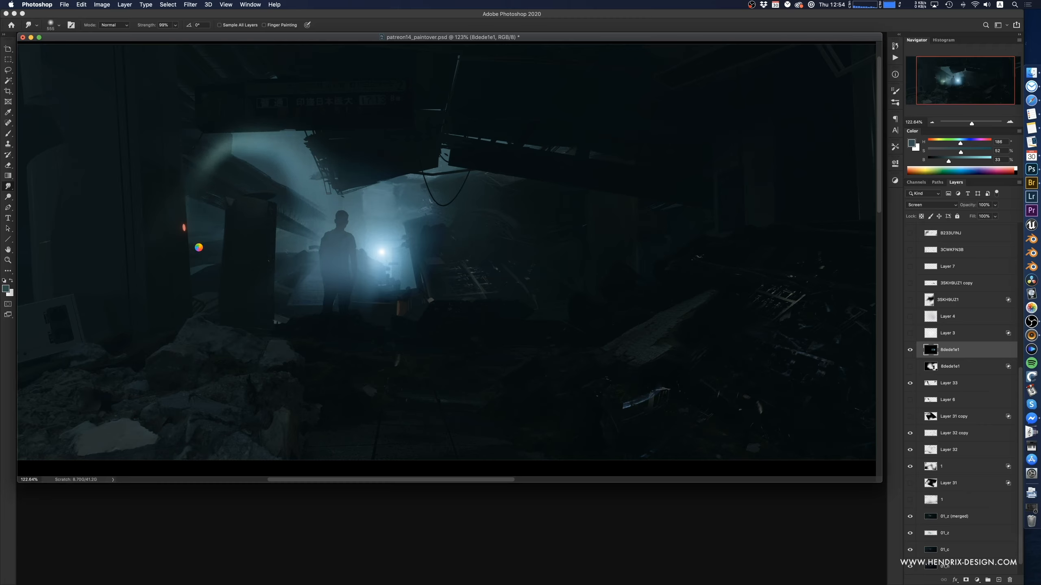
pyautogui.press('super+z')
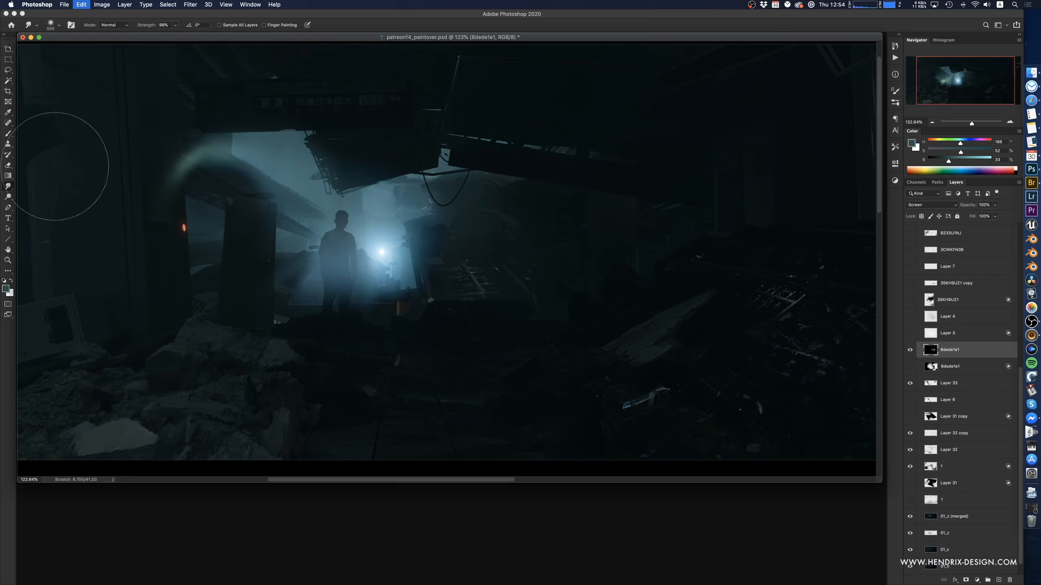
# - Erase the greenish headlights and excess glow near the left pillar with a large soft Eraser
pyautogui.press('e')
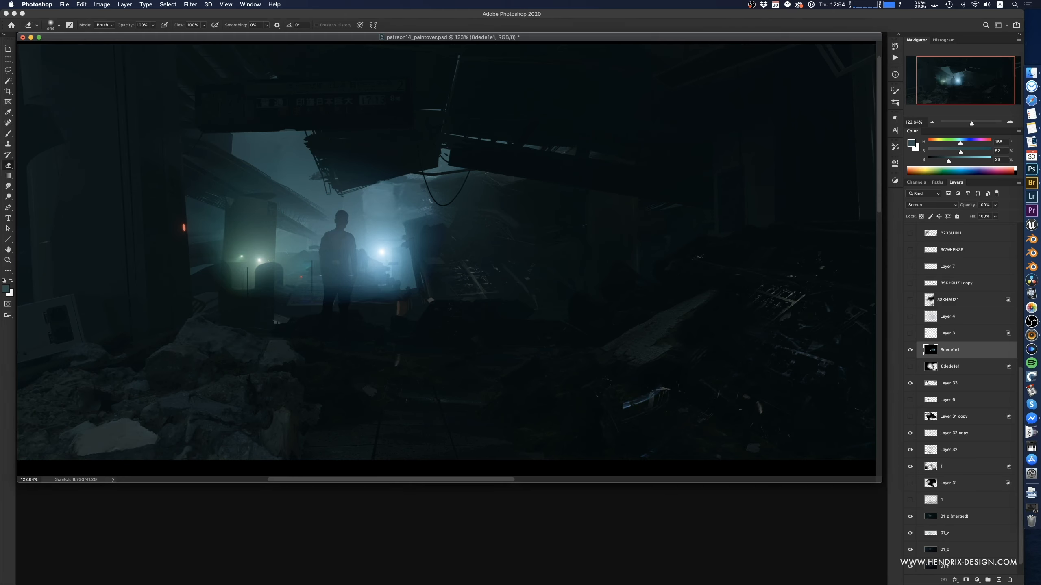
pyautogui.click(198, 42)
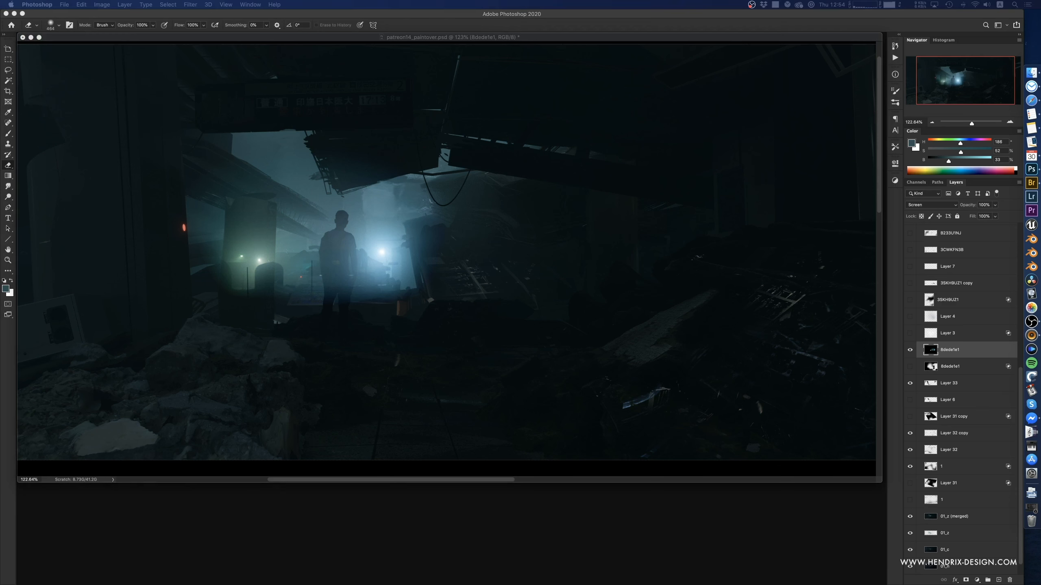
pyautogui.click(158, 39)
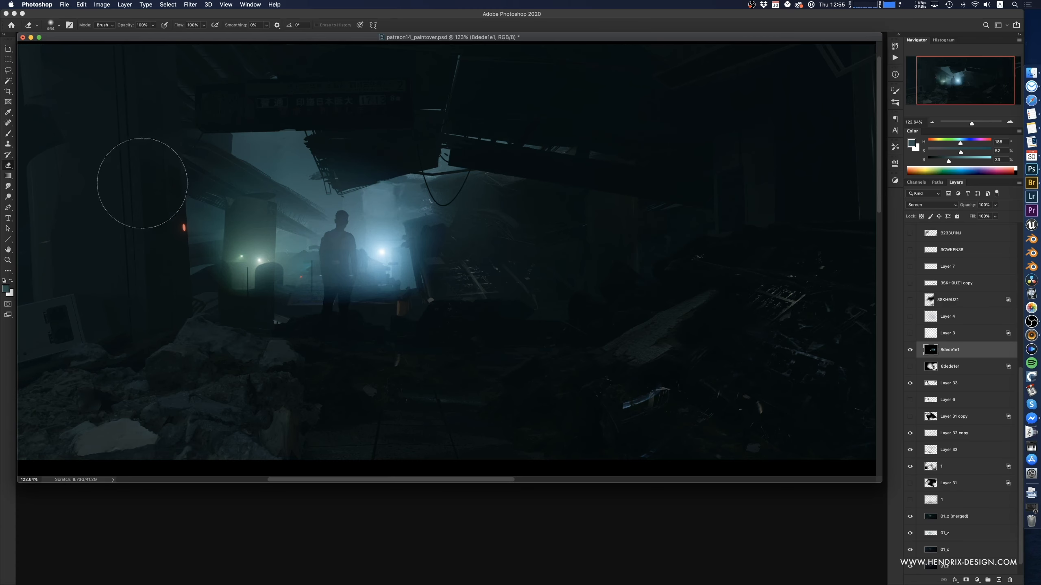
pyautogui.press('d')
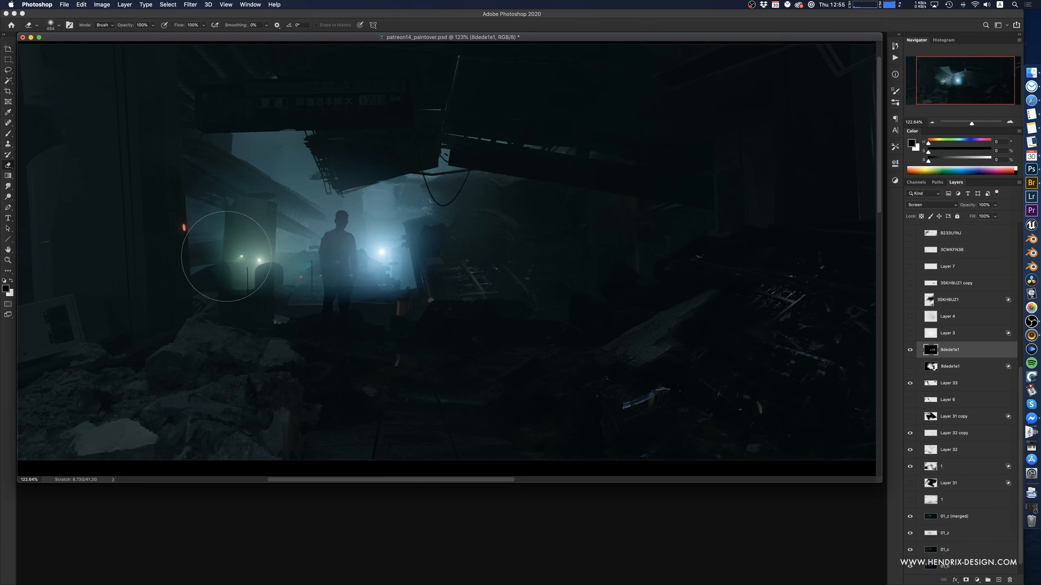
pyautogui.moveTo(266, 283)
pyautogui.mouseDown()
pyautogui.moveTo(233, 246)
pyautogui.moveTo(261, 286)
pyautogui.mouseUp()
pyautogui.moveTo(295, 324)
pyautogui.keyDown('ctrl'); pyautogui.keyDown('alt'); pyautogui.mouseDown()
pyautogui.moveTo(321, 323)
pyautogui.moveTo(279, 273)
pyautogui.moveTo(314, 309)
pyautogui.moveTo(232, 279)
pyautogui.moveTo(256, 186)
pyautogui.mouseUp(); pyautogui.keyUp('alt'); pyautogui.keyUp('ctrl')
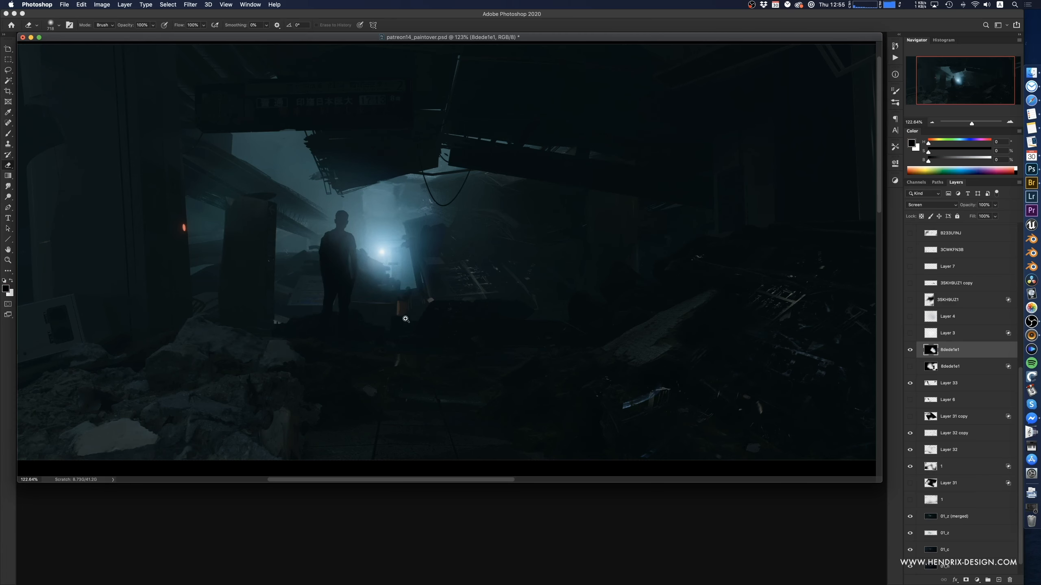
# - Slightly reduce the fill of the visible 8dede1e1 light photo layer
pyautogui.keyDown('super'); pyautogui.moveTo(406, 319); pyautogui.dragTo(380, 303); pyautogui.keyUp('super')
pyautogui.moveTo(433, 281)
pyautogui.keyDown('super'); pyautogui.mouseDown()
pyautogui.moveTo(437, 291)
pyautogui.moveTo(430, 284)
pyautogui.mouseUp(); pyautogui.keyUp('super')
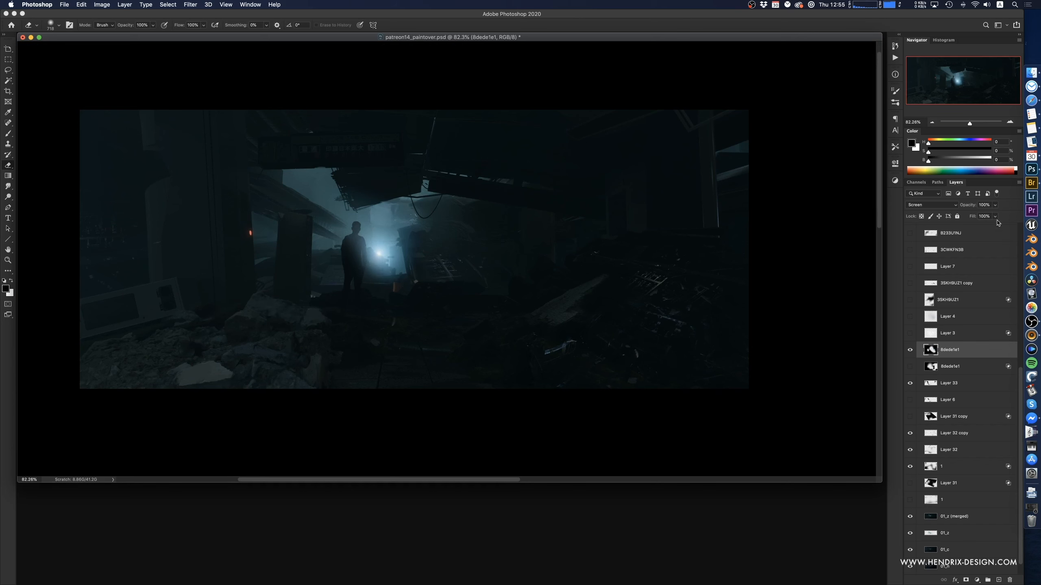
pyautogui.moveTo(993, 229)
pyautogui.mouseDown()
pyautogui.moveTo(985, 225)
pyautogui.moveTo(993, 228)
pyautogui.mouseUp()
pyautogui.keyDown('alt'); pyautogui.scroll(3, 373, 264); pyautogui.keyUp('alt')
pyautogui.keyDown('super'); pyautogui.moveTo(420, 294); pyautogui.dragTo(433, 291); pyautogui.keyUp('super')
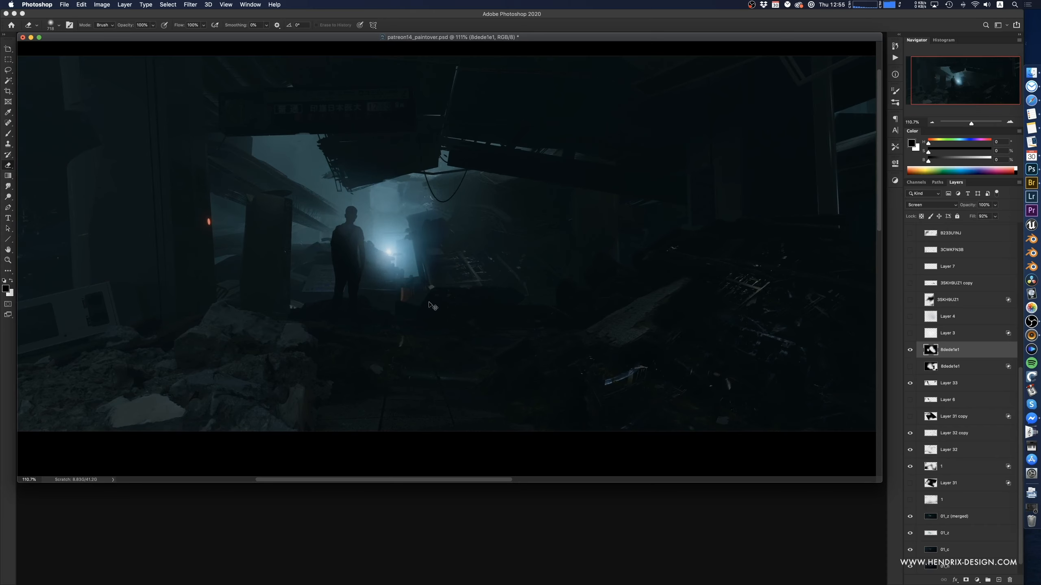
# - Add a new layer above the light photo, set it to Color Dodge and turn off Transparency Shapes Layer
pyautogui.click(1000, 580)
pyautogui.doubleClick(981, 348)
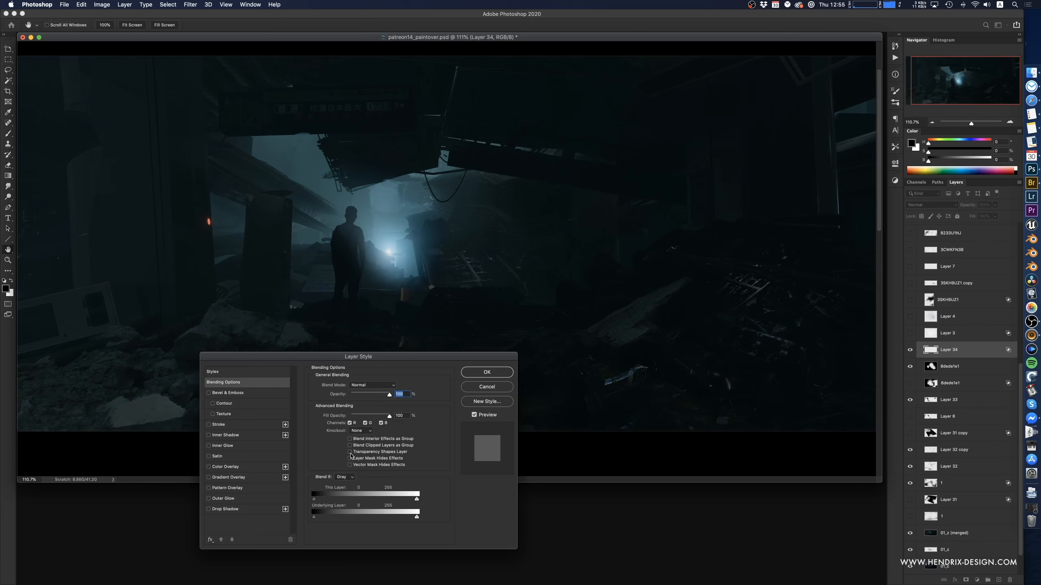
pyautogui.click(363, 387)
pyautogui.click(382, 449)
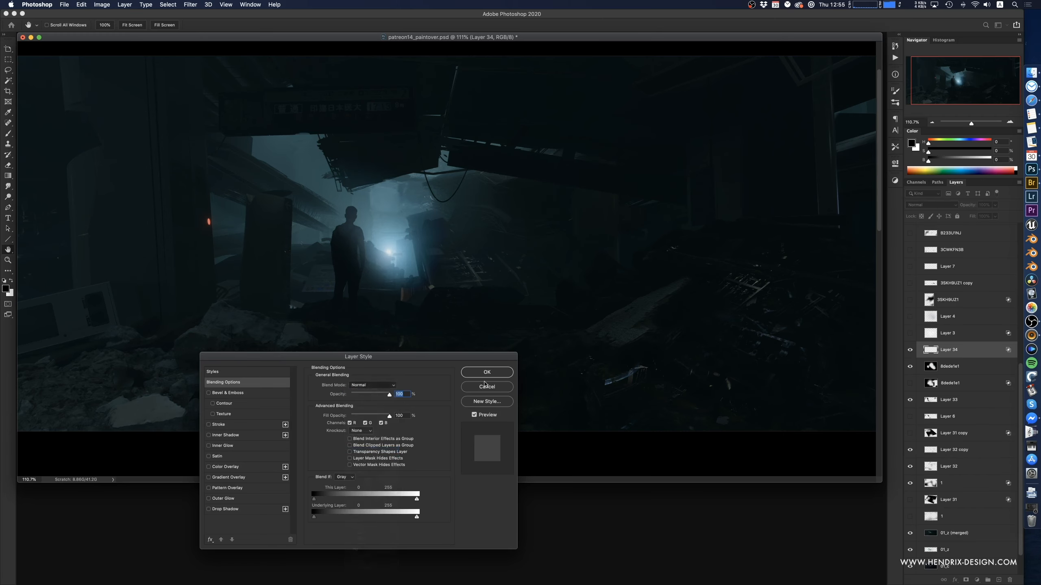
pyautogui.click(480, 377)
# - With a soft round white brush at 30% opacity, dab small glowing lights beside the figure on the Color Dodge layer
pyautogui.moveTo(422, 267)
pyautogui.keyDown('ctrl'); pyautogui.keyDown('alt'); pyautogui.mouseDown()
pyautogui.moveTo(425, 256)
pyautogui.moveTo(368, 253)
pyautogui.mouseUp(); pyautogui.keyUp('alt'); pyautogui.keyUp('ctrl')
pyautogui.rightClick(385, 242)
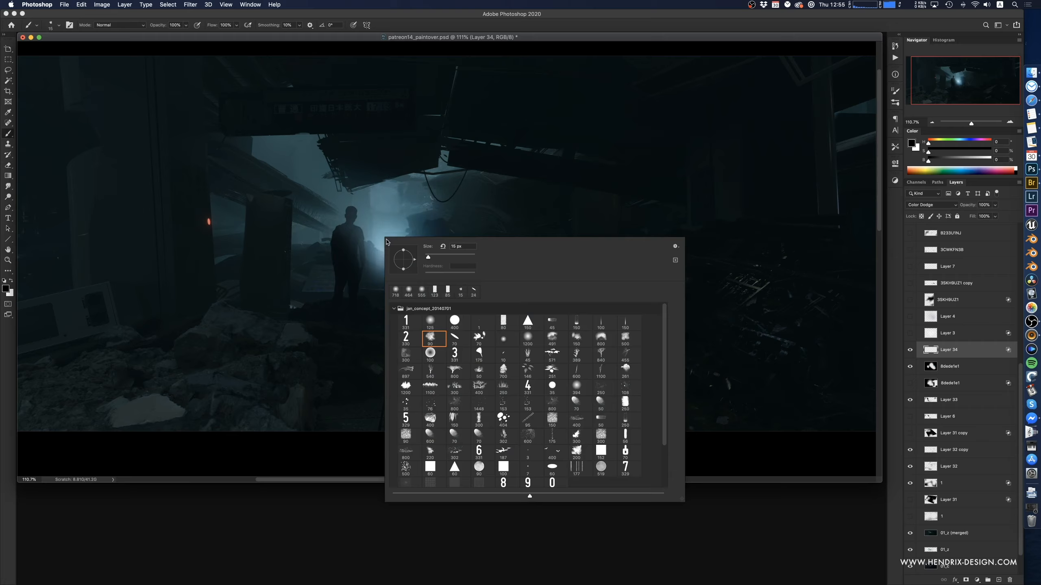
pyautogui.click(427, 324)
pyautogui.keyDown('ctrl'); pyautogui.keyDown('alt'); pyautogui.moveTo(378, 211); pyautogui.dragTo(390, 222); pyautogui.keyUp('alt'); pyautogui.keyUp('ctrl')
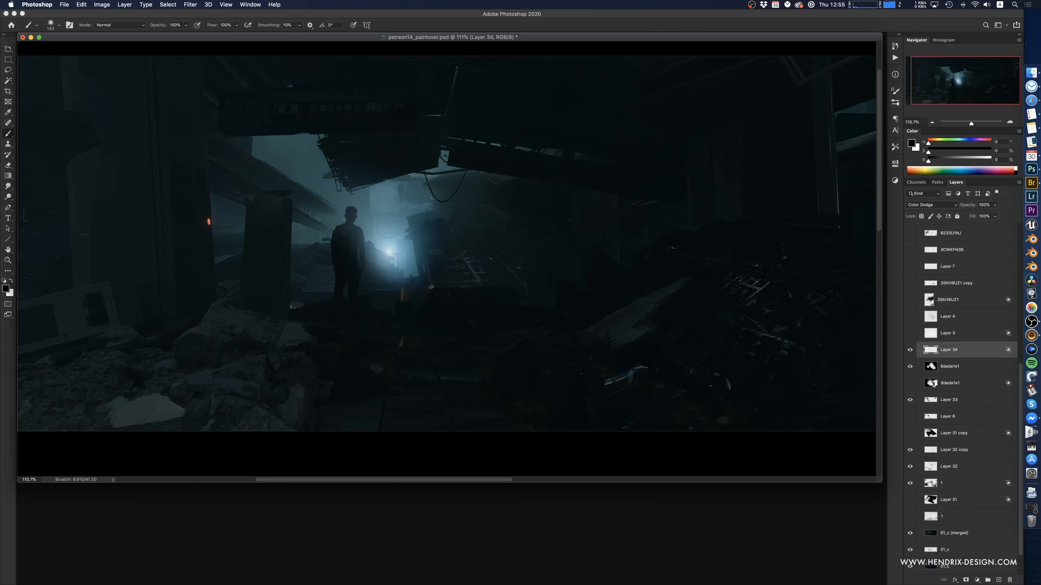
pyautogui.press('x')
pyautogui.click(393, 242)
pyautogui.press('super+z')
pyautogui.click(386, 246)
pyautogui.press('super+z')
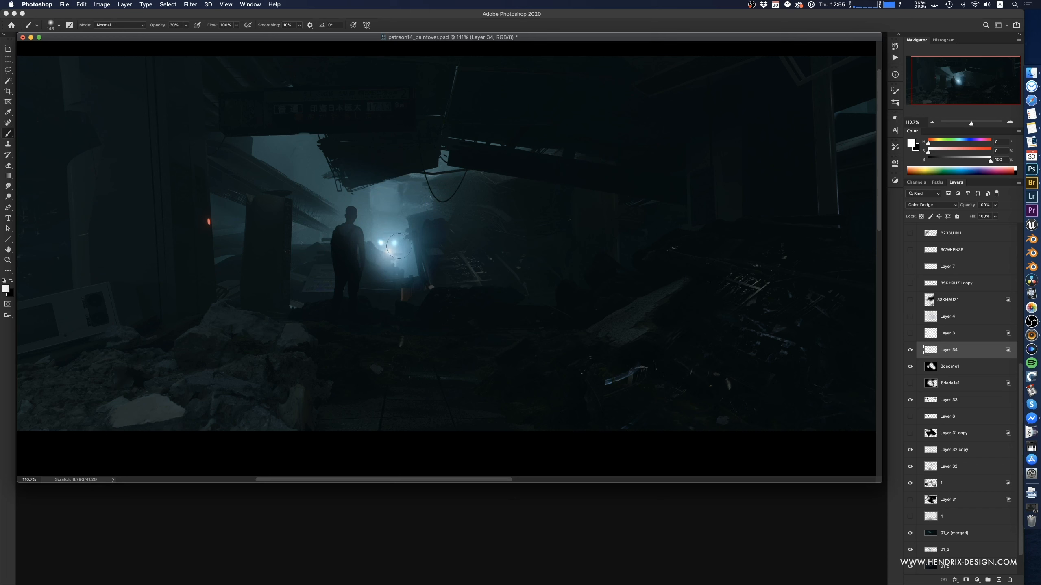
pyautogui.click(396, 262)
# - Make Layer 4 visible, select it and check its blending options
pyautogui.click(910, 333)
pyautogui.click(911, 319)
pyautogui.click(911, 320)
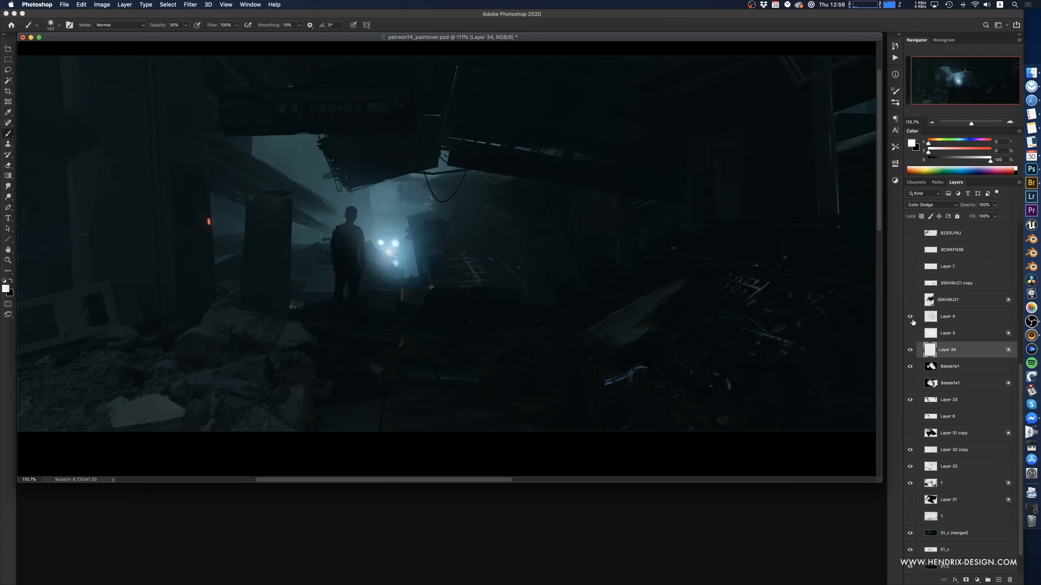
pyautogui.click(911, 320)
pyautogui.click(939, 332)
pyautogui.doubleClick(931, 322)
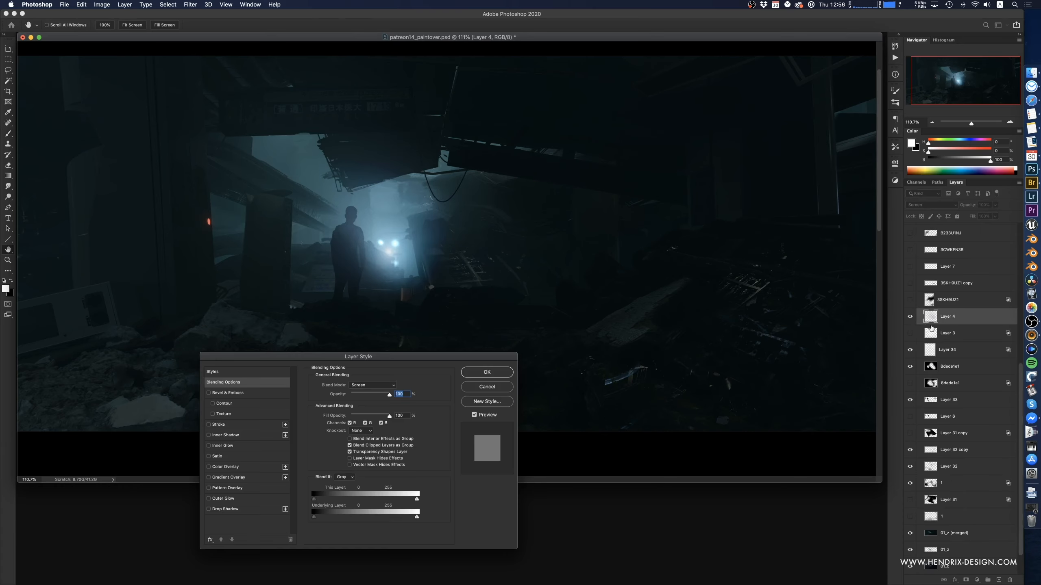
pyautogui.click(488, 389)
# - Clear the contents of Layer 4 and switch to a radial Gradient
pyautogui.keyDown('alt'); pyautogui.scroll(-3, 498, 286); pyautogui.keyUp('alt')
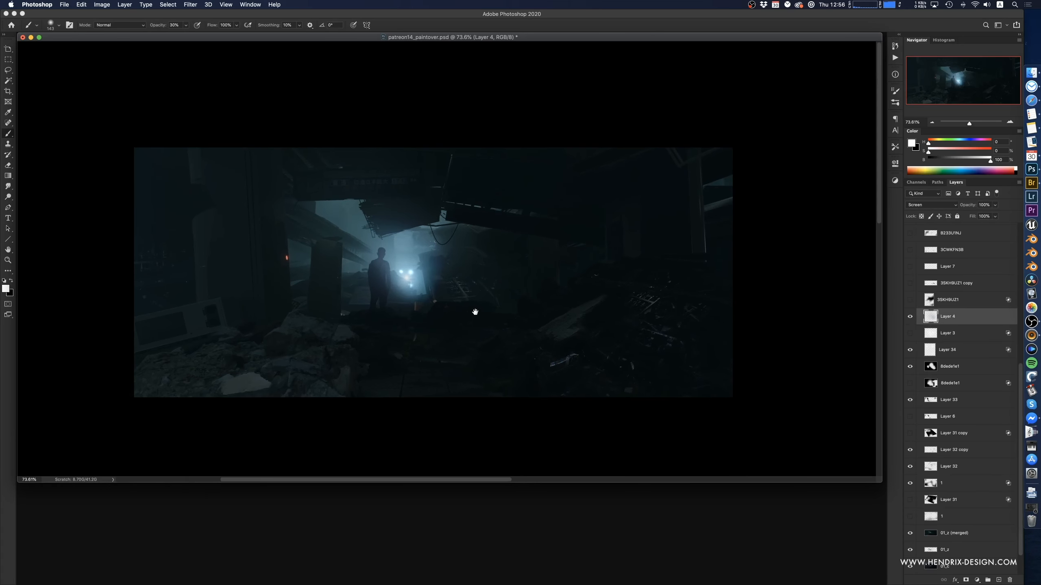
pyautogui.press('super+a')
pyautogui.press('g')
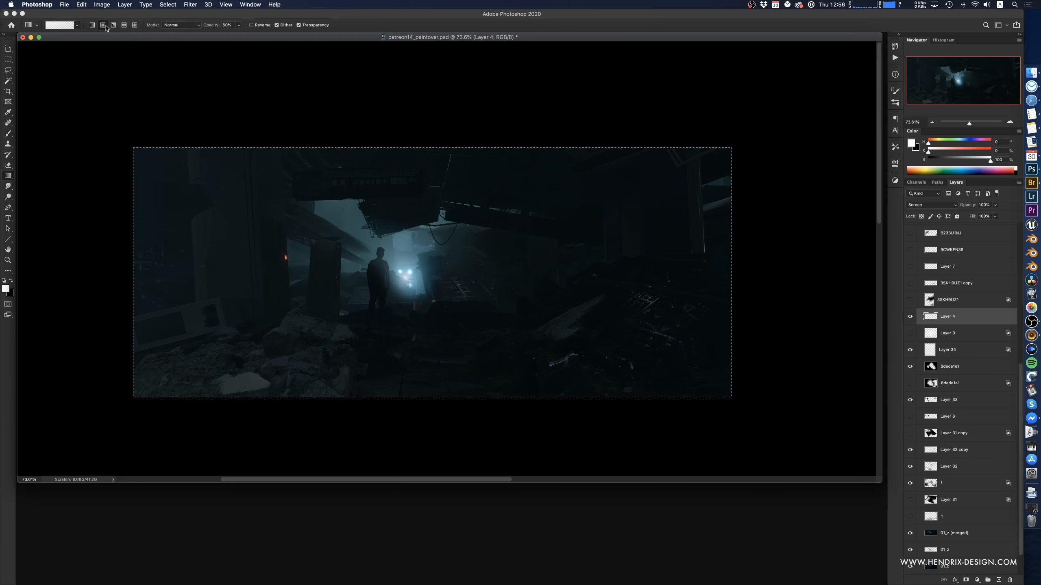
pyautogui.press('super+d')
# - Sample the blue haze colour and add 20% opacity radial gradients of fog around the bright opening on Layer 4
pyautogui.keyDown('alt'); pyautogui.click(396, 267); pyautogui.keyUp('alt')
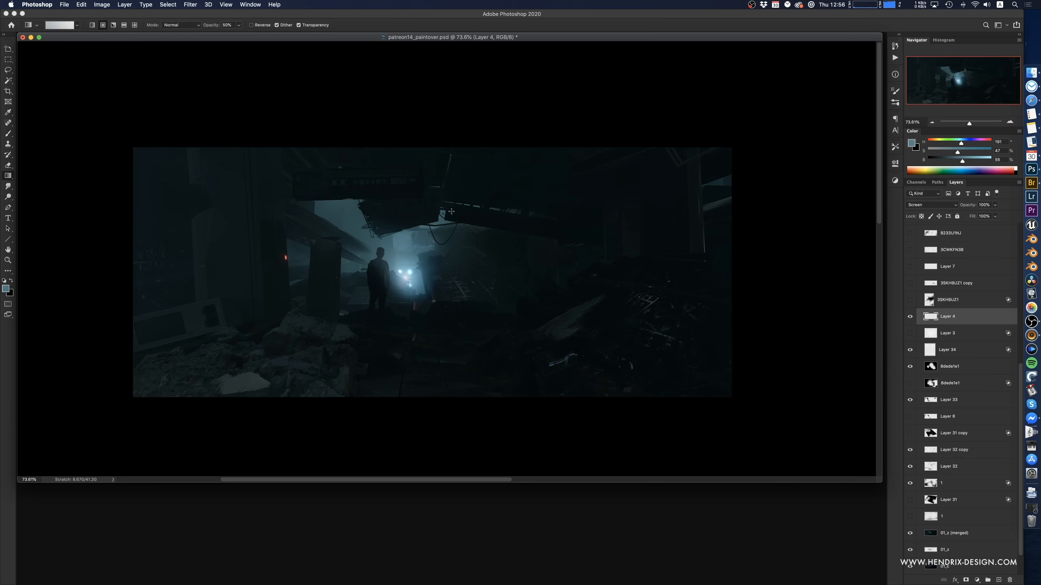
pyautogui.press('super+z')
pyautogui.moveTo(391, 251); pyautogui.dragTo(434, 193)
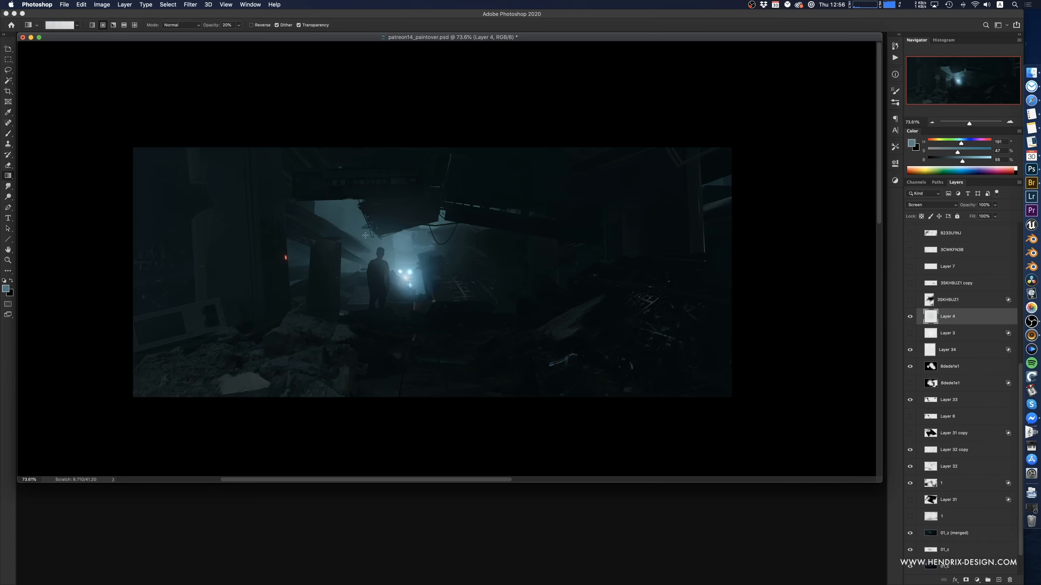
pyautogui.moveTo(354, 231); pyautogui.dragTo(394, 175)
pyautogui.moveTo(444, 241); pyautogui.dragTo(469, 220)
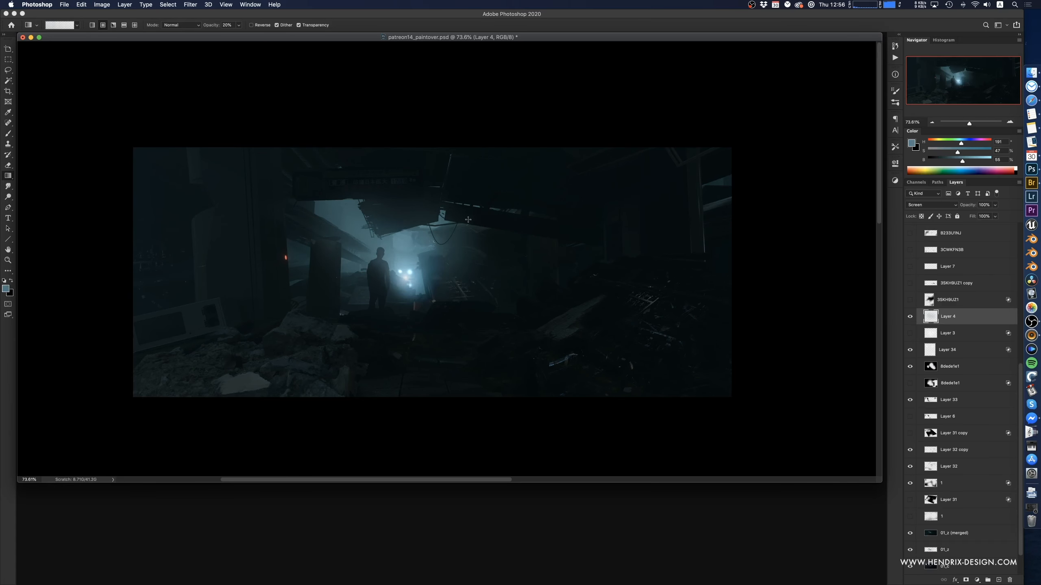
# - Add more faint radial fog gradients around the left pillar and the gap beside the figure
pyautogui.keyDown('super'); pyautogui.moveTo(406, 279); pyautogui.dragTo(423, 280); pyautogui.keyUp('super')
pyautogui.moveTo(422, 280); pyautogui.dragTo(413, 283)
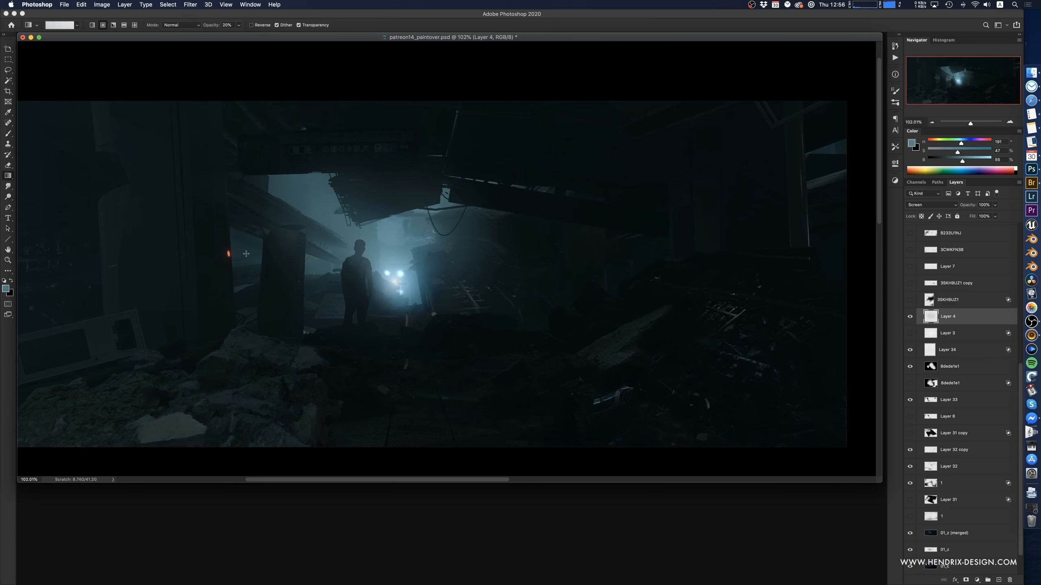
pyautogui.moveTo(246, 254); pyautogui.dragTo(306, 187)
pyautogui.keyDown('super'); pyautogui.moveTo(319, 281); pyautogui.dragTo(312, 289); pyautogui.keyUp('super')
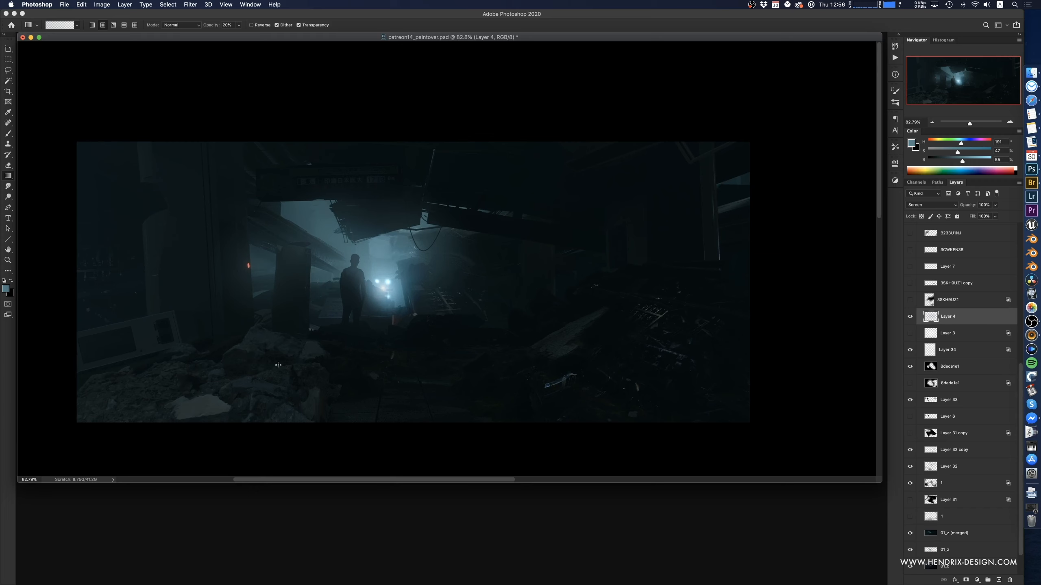
pyautogui.moveTo(357, 257); pyautogui.dragTo(375, 248)
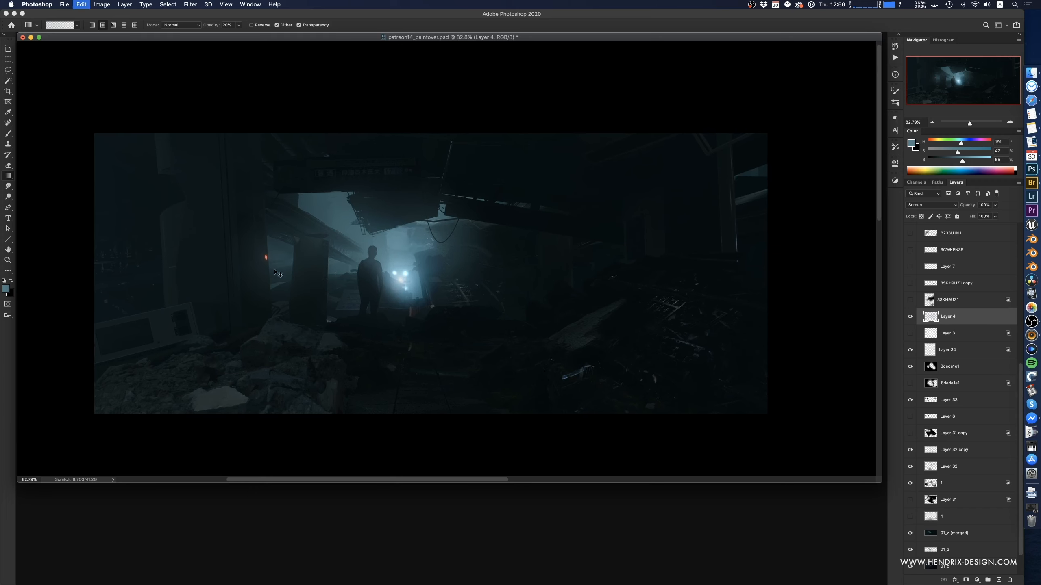
pyautogui.moveTo(287, 257); pyautogui.dragTo(374, 217)
pyautogui.moveTo(473, 289); pyautogui.dragTo(485, 314)
pyautogui.moveTo(485, 313); pyautogui.dragTo(507, 314)
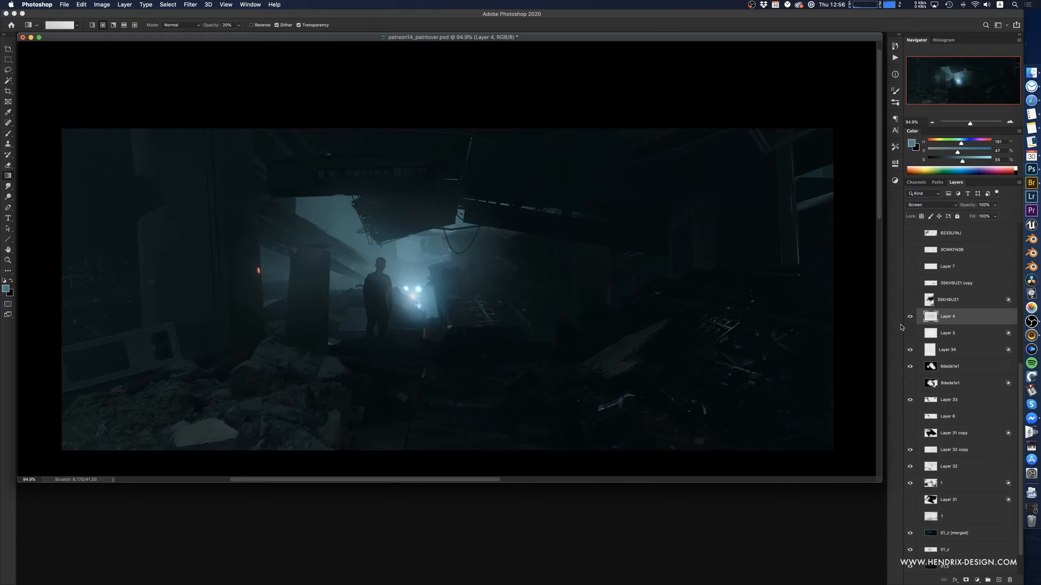
# - Show the photo layer directly above Layer 4 and make the 01_id layer active
pyautogui.click(910, 301)
pyautogui.click(911, 301)
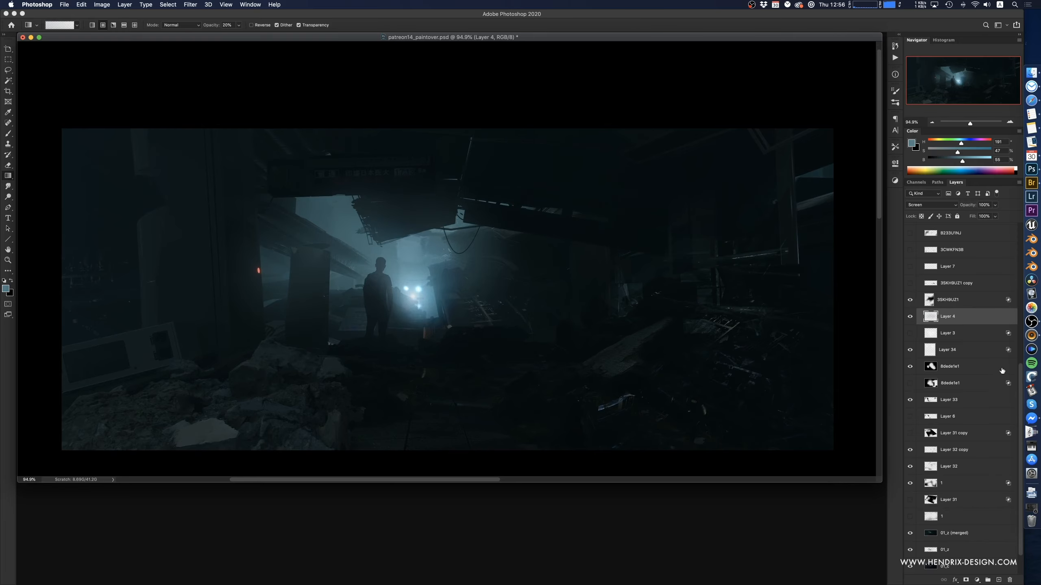
pyautogui.moveTo(1019, 389); pyautogui.dragTo(1022, 344)
pyautogui.scroll(3, 983, 303)
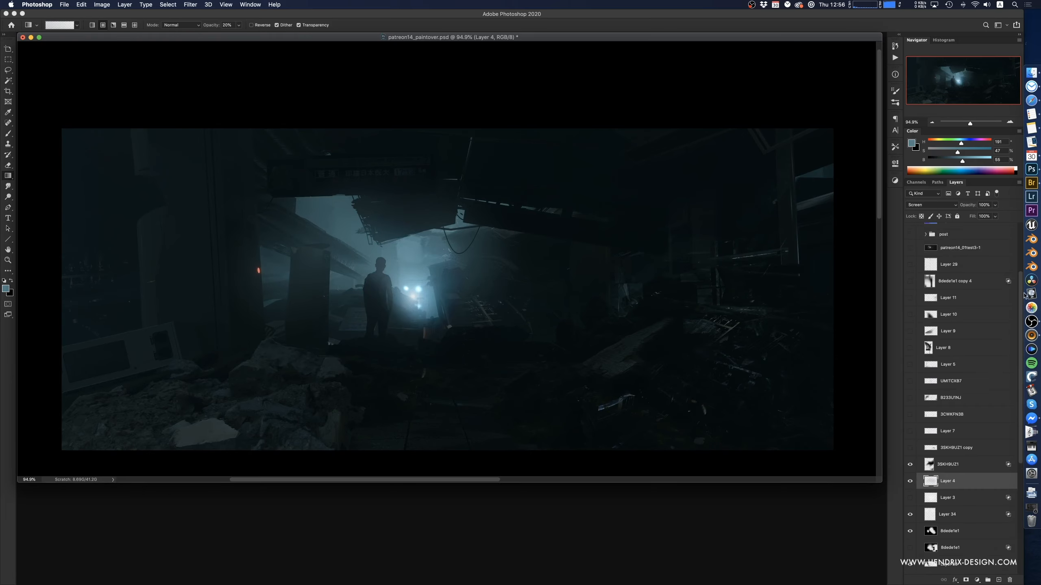
pyautogui.moveTo(435, 258); pyautogui.dragTo(450, 244)
pyautogui.click(969, 241)
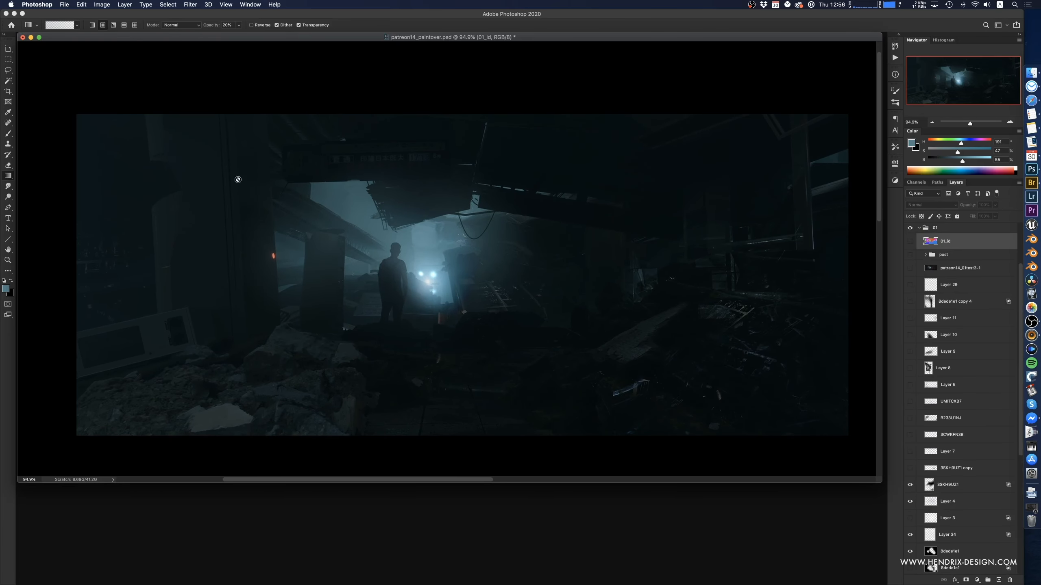
# - Select the large left pillar from the 01_id colour map with a contiguous Magic Wand, keeping the map hidden otherwise
pyautogui.press('w')
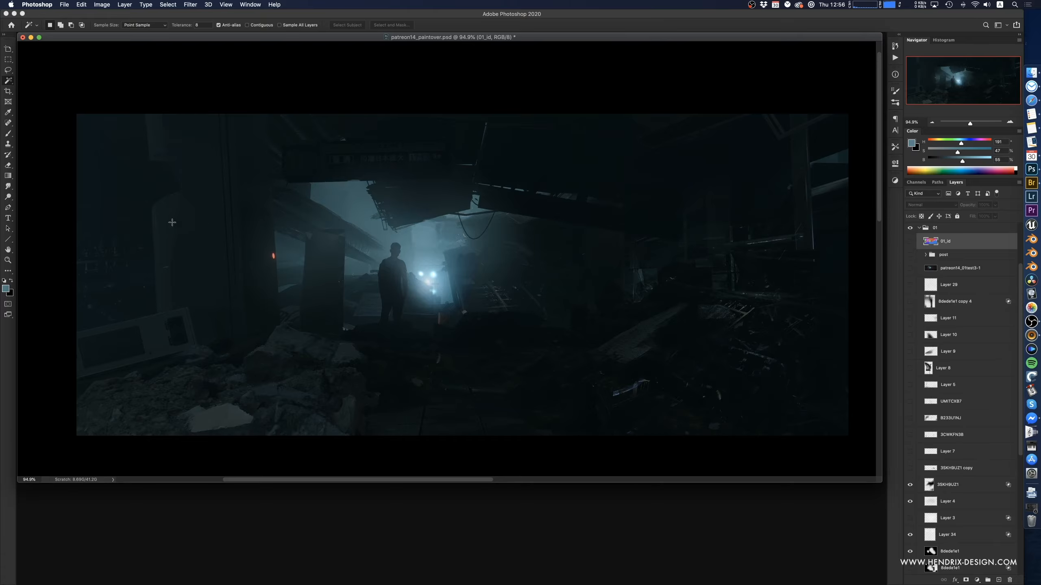
pyautogui.click(175, 227)
pyautogui.press('super+d')
pyautogui.click(910, 241)
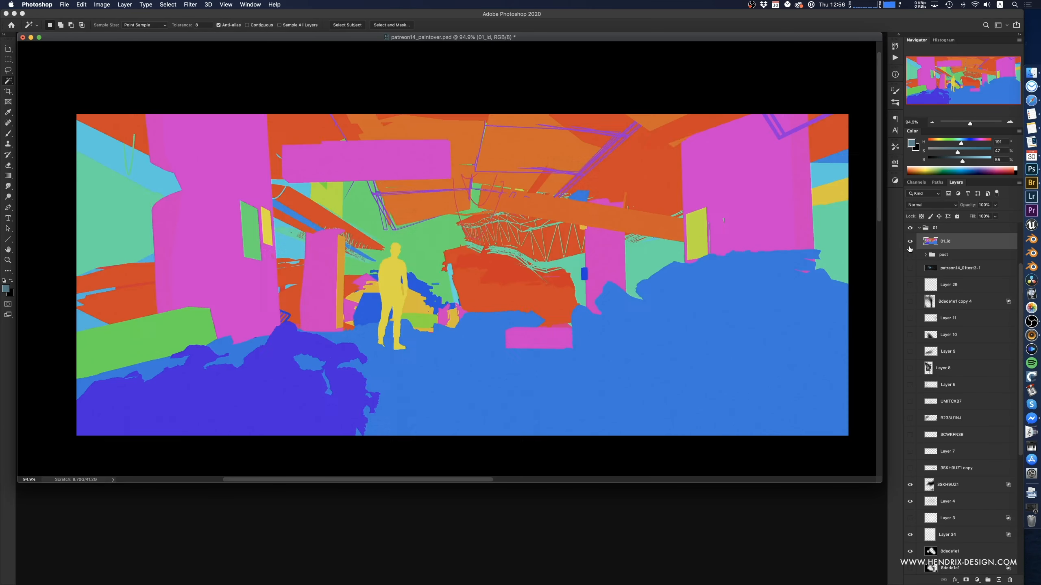
pyautogui.click(224, 246)
pyautogui.click(186, 257)
pyautogui.click(910, 241)
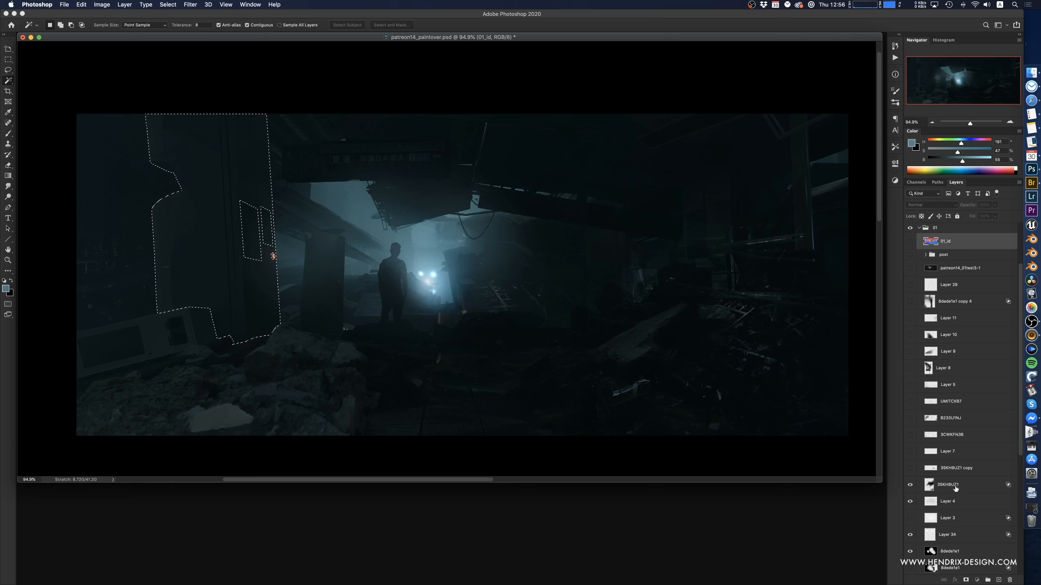
# - Try a sampled blue haze gradient at 20% opacity on the 3SKH9UZ1 layer, outside the left pillar selection
pyautogui.click(954, 487)
pyautogui.moveTo(449, 249); pyautogui.dragTo(462, 240)
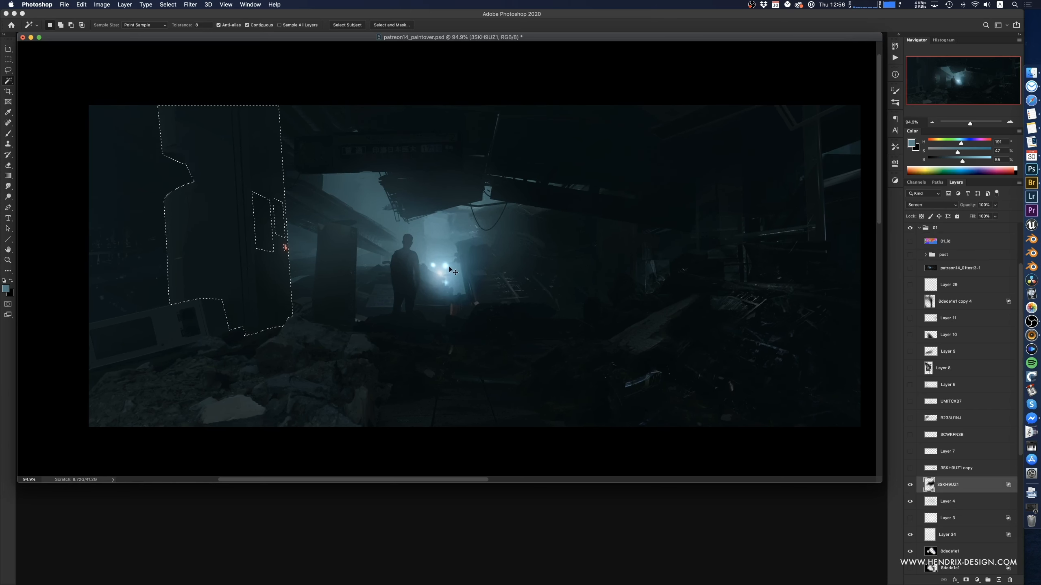
pyautogui.press('super+shift+i')
pyautogui.press('super+h')
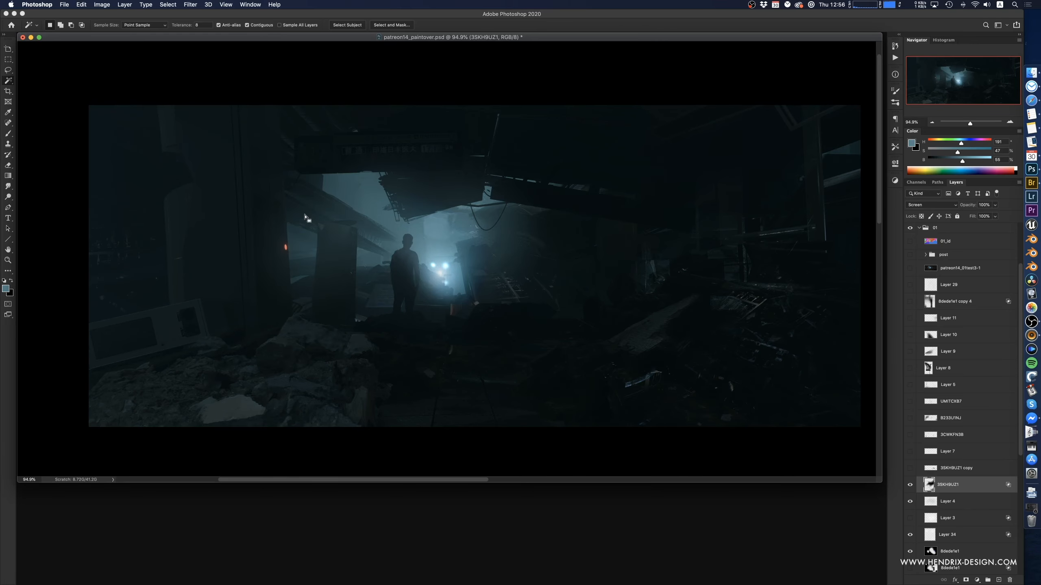
pyautogui.press('g')
pyautogui.keyDown('alt'); pyautogui.click(309, 215); pyautogui.keyUp('alt')
pyautogui.moveTo(308, 216); pyautogui.dragTo(321, 215)
pyautogui.press('super+z')
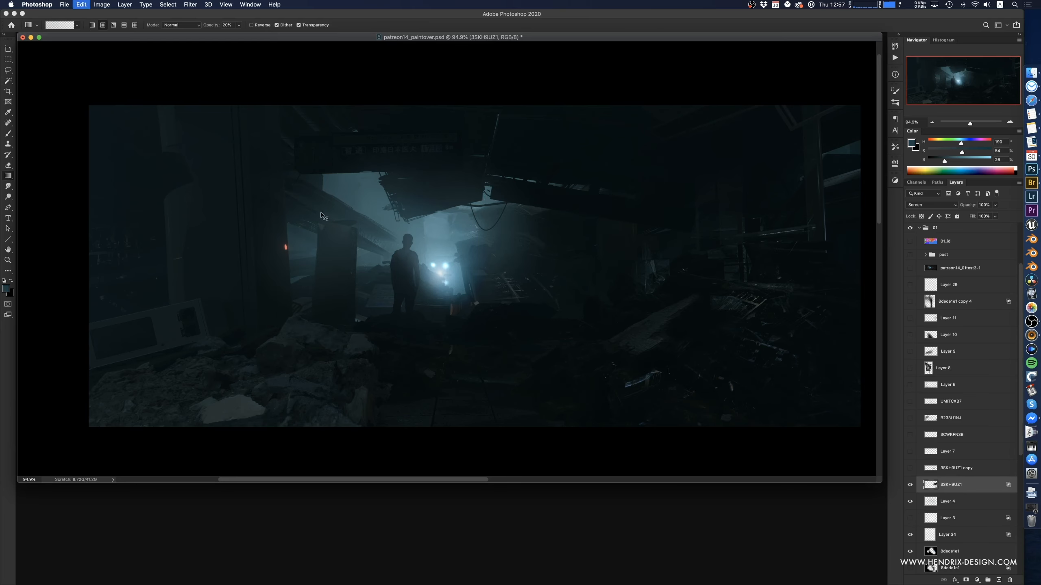
# - Reselect the left pillar from the 01_id colour map and add its missing inner patches to the selection with the Lasso
pyautogui.press('super+shift+d')
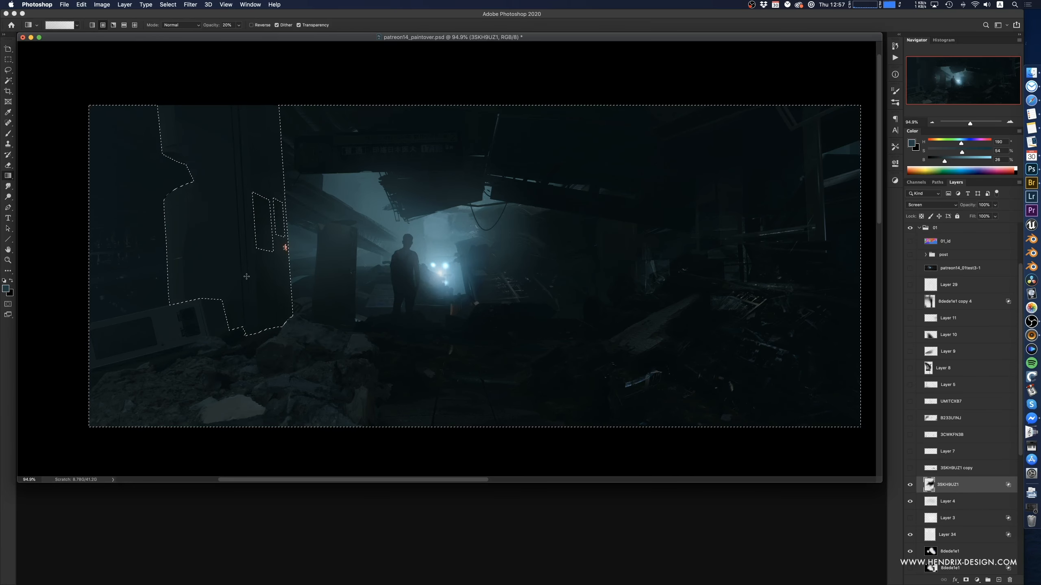
pyautogui.press('w')
pyautogui.click(932, 243)
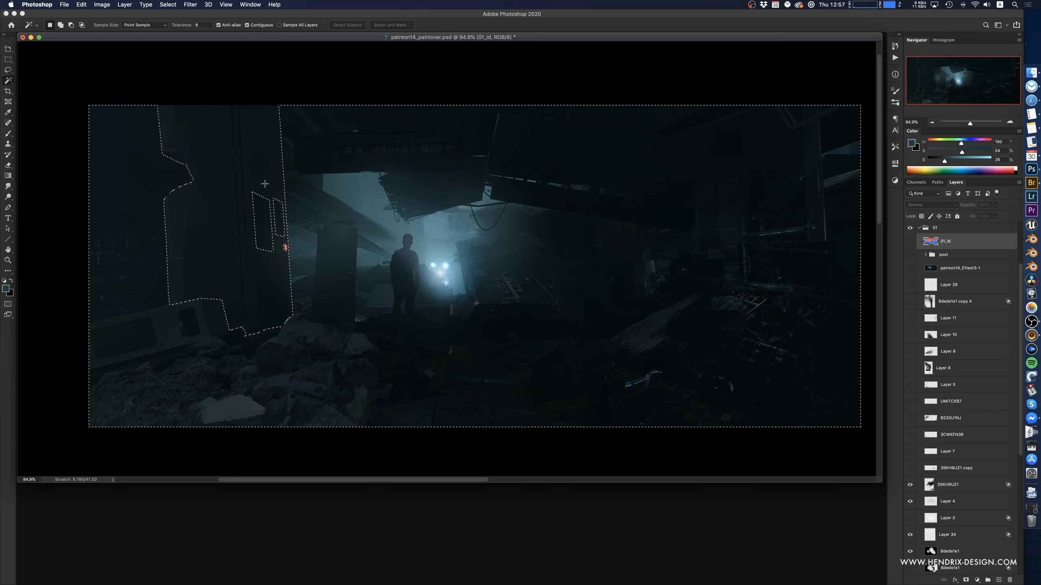
pyautogui.click(269, 229)
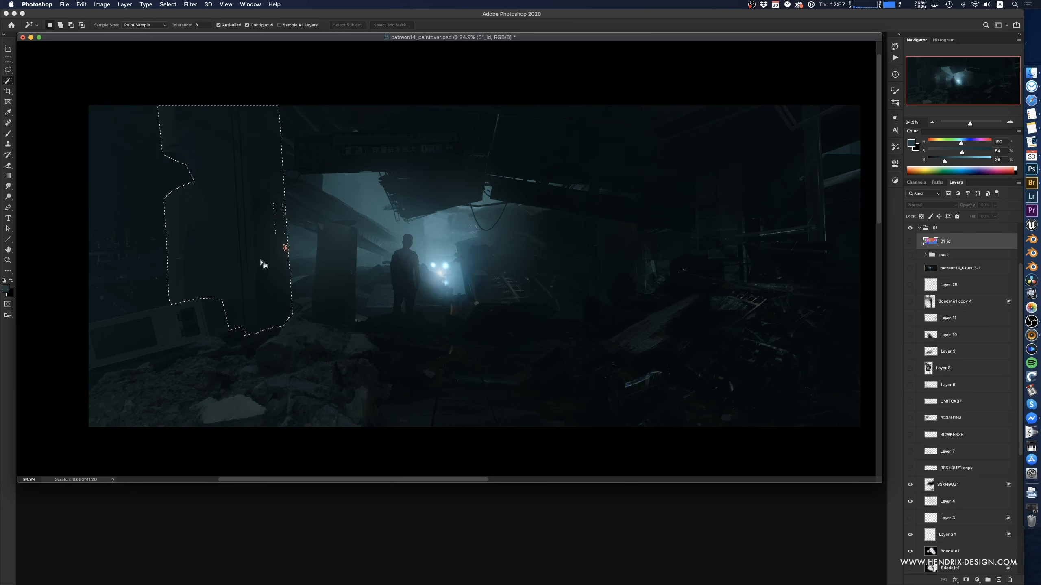
pyautogui.press('l')
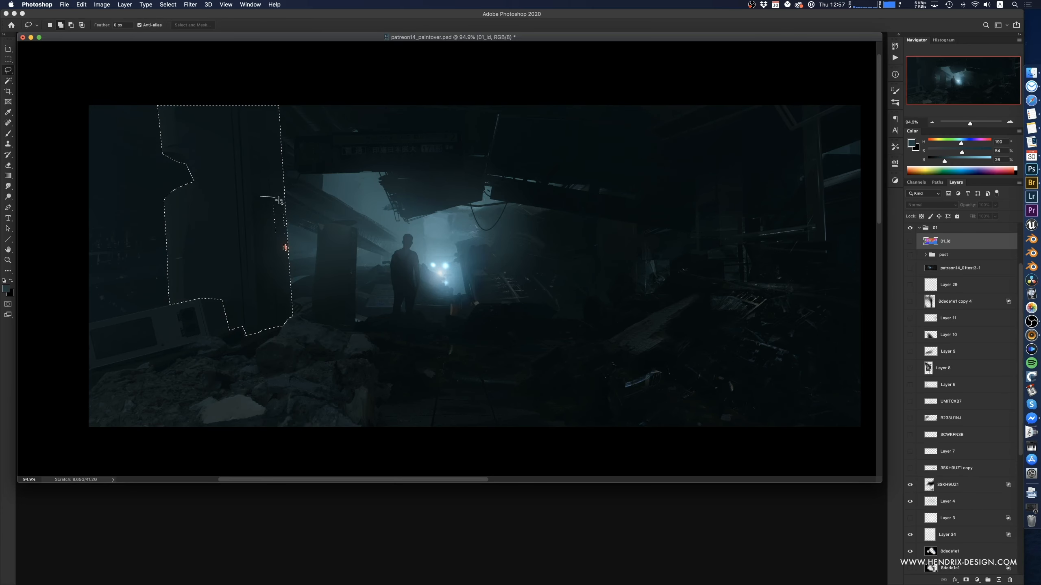
pyautogui.moveTo(285, 246); pyautogui.dragTo(277, 265)
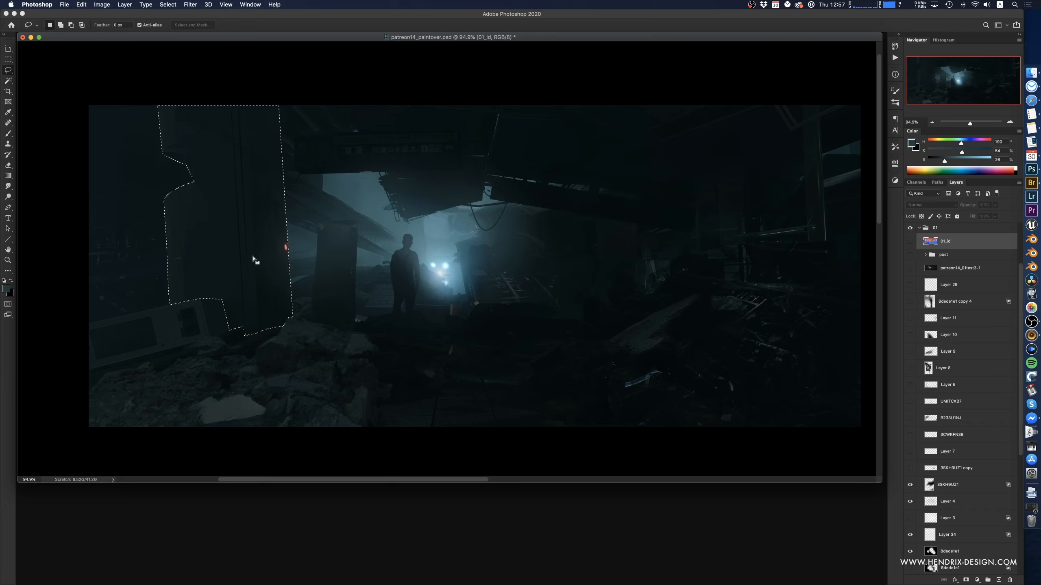
# - Add a new layer in Screen mode above 3SKH9UZ1 and invert the pillar selection, hiding the selection outline
pyautogui.click(948, 488)
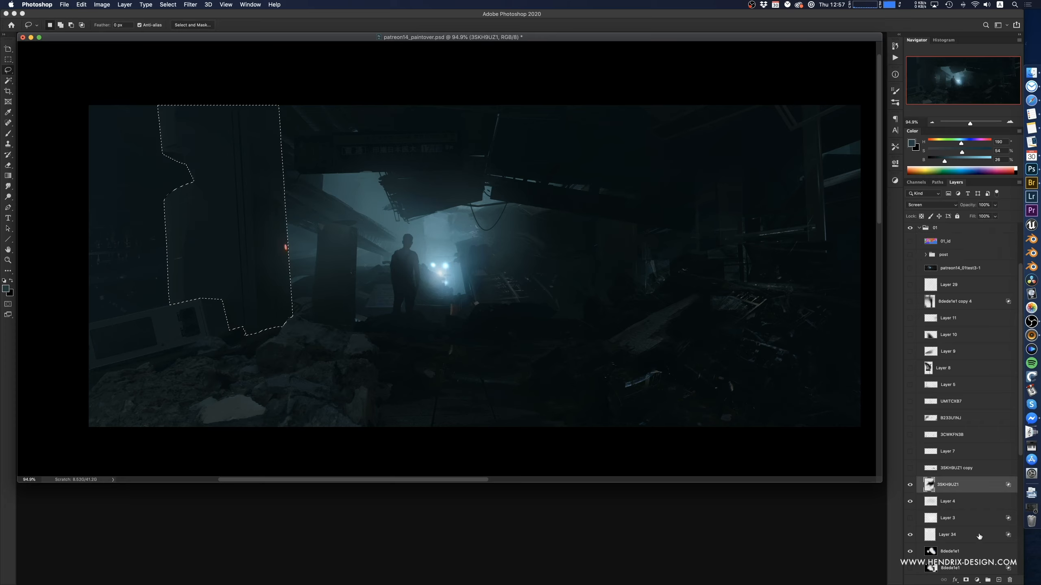
pyautogui.click(999, 580)
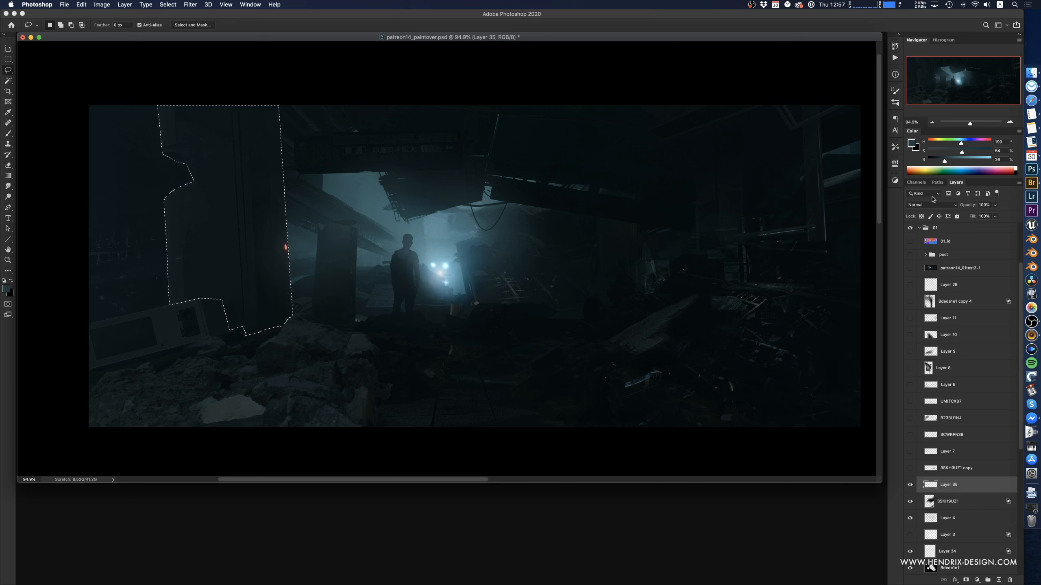
pyautogui.click(931, 205)
pyautogui.click(931, 263)
pyautogui.press('super+shift+i')
pyautogui.press('super+d')
# - Add 20% opacity haze gradients behind both sides of the left pillar on the new Screen layer
pyautogui.press('g')
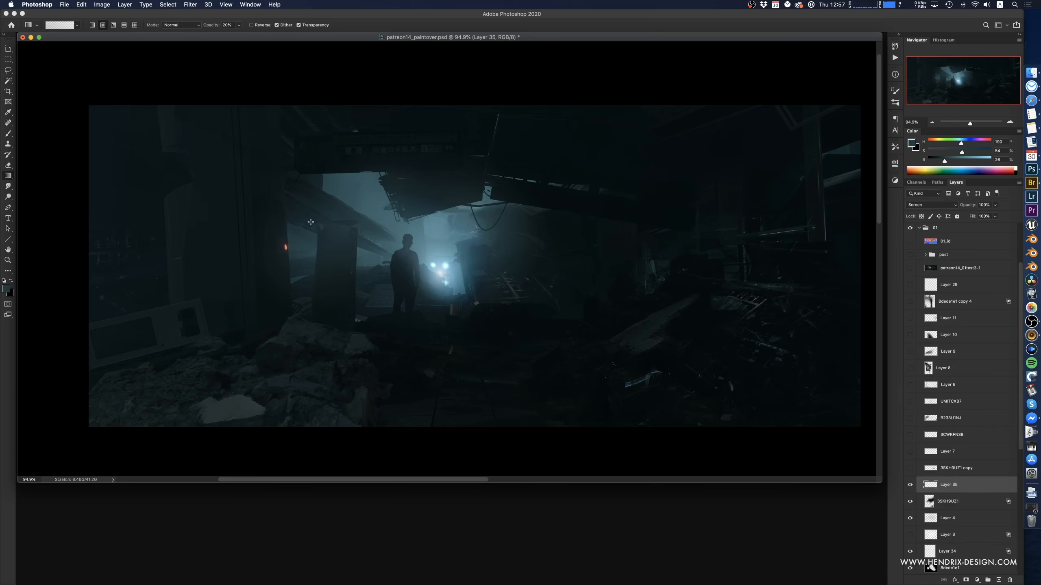
pyautogui.moveTo(294, 220); pyautogui.dragTo(359, 171)
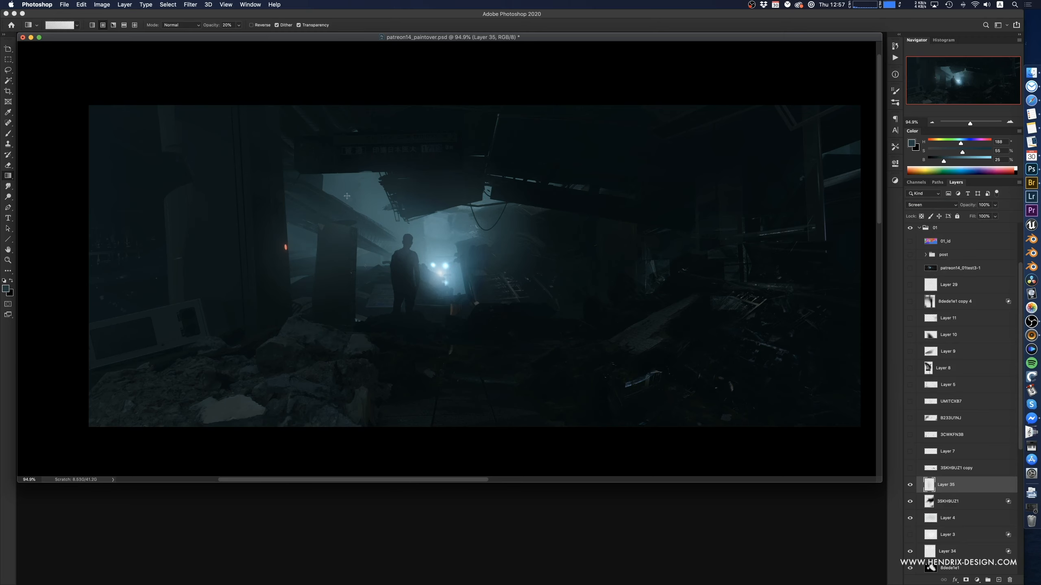
pyautogui.moveTo(291, 244); pyautogui.dragTo(328, 213)
pyautogui.moveTo(368, 248)
pyautogui.mouseDown()
pyautogui.moveTo(380, 246)
pyautogui.moveTo(360, 259)
pyautogui.mouseUp()
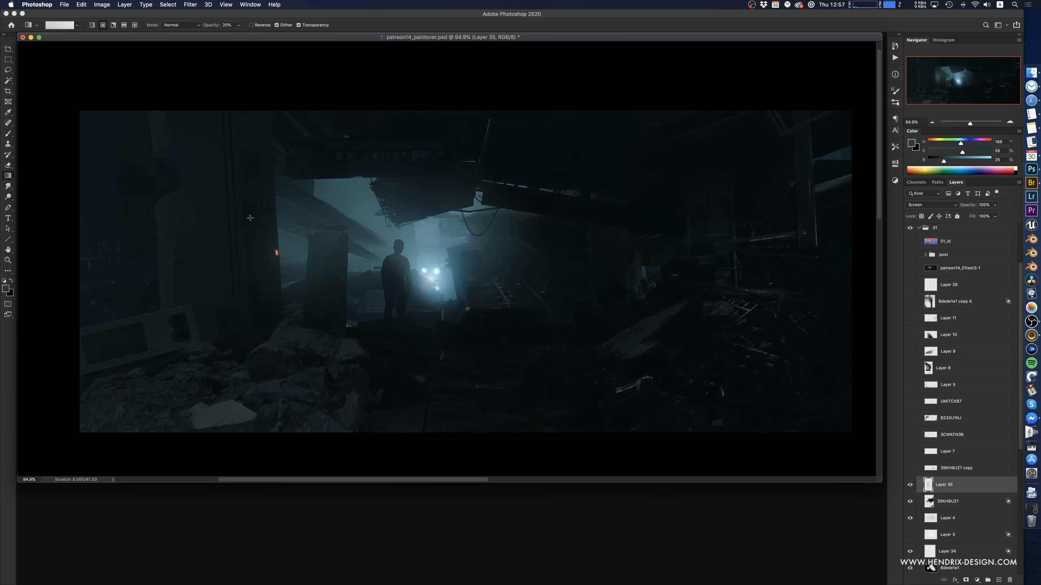
pyautogui.moveTo(250, 218)
pyautogui.mouseDown()
pyautogui.moveTo(174, 203)
pyautogui.moveTo(104, 164)
pyautogui.mouseUp()
pyautogui.moveTo(188, 249); pyautogui.dragTo(61, 164)
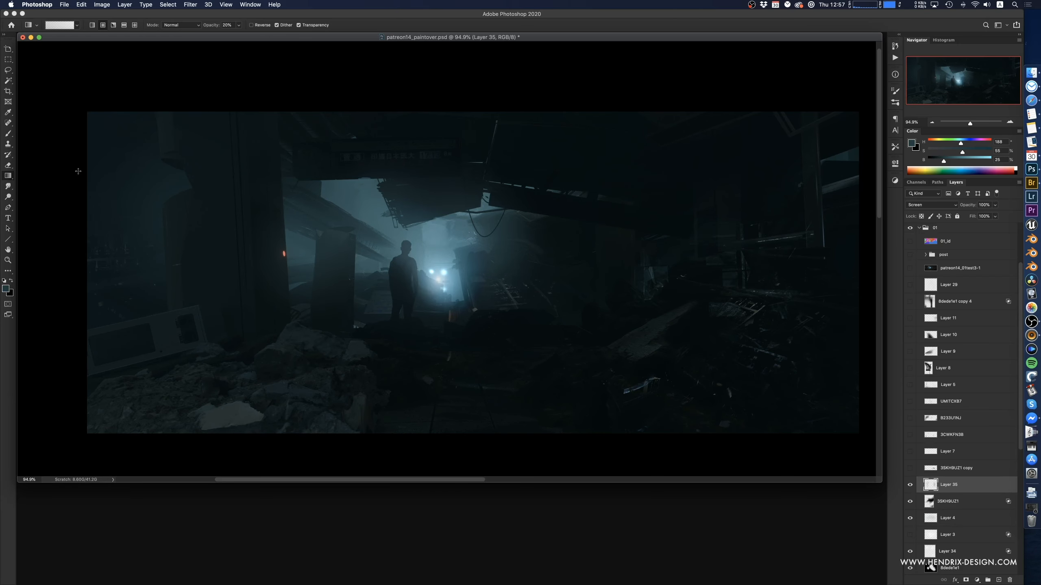
# - Select the pillar right of the opening from the 01_id map and add the debris beneath it with the Lasso
pyautogui.hscroll(2, 287, 273)
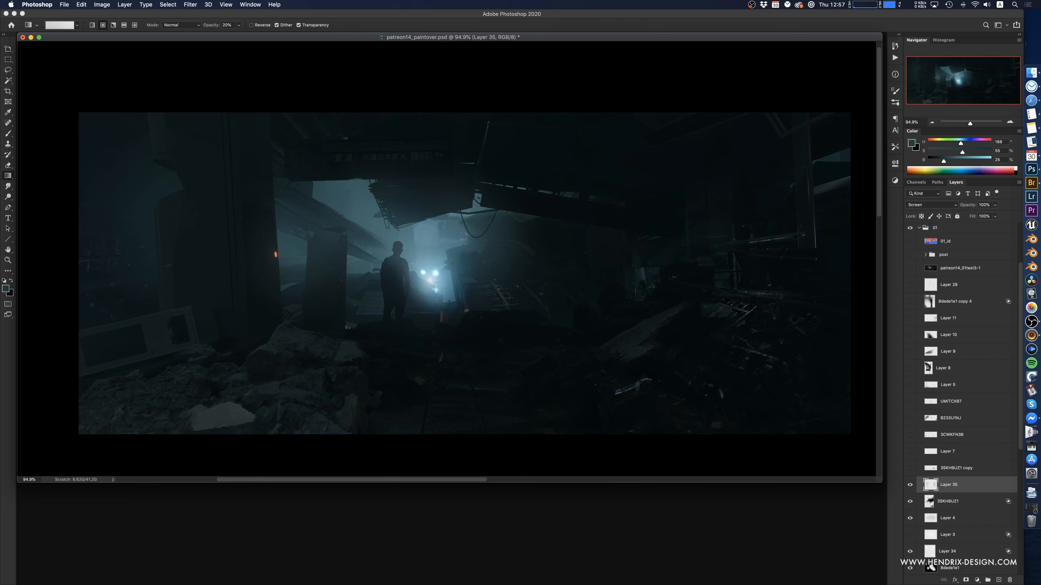
pyautogui.hscroll(5, 464, 251)
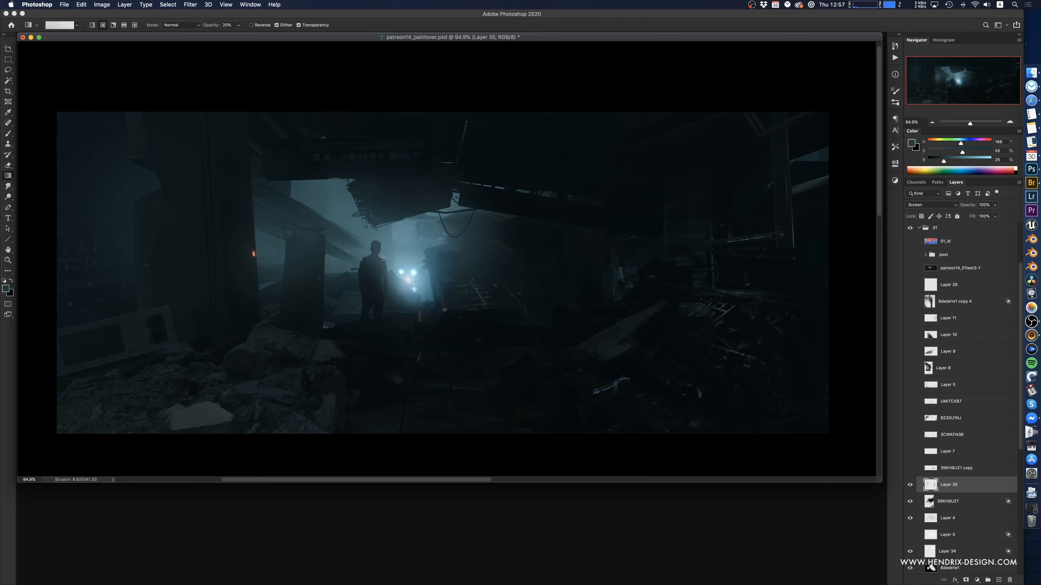
pyautogui.moveTo(403, 258); pyautogui.dragTo(411, 262)
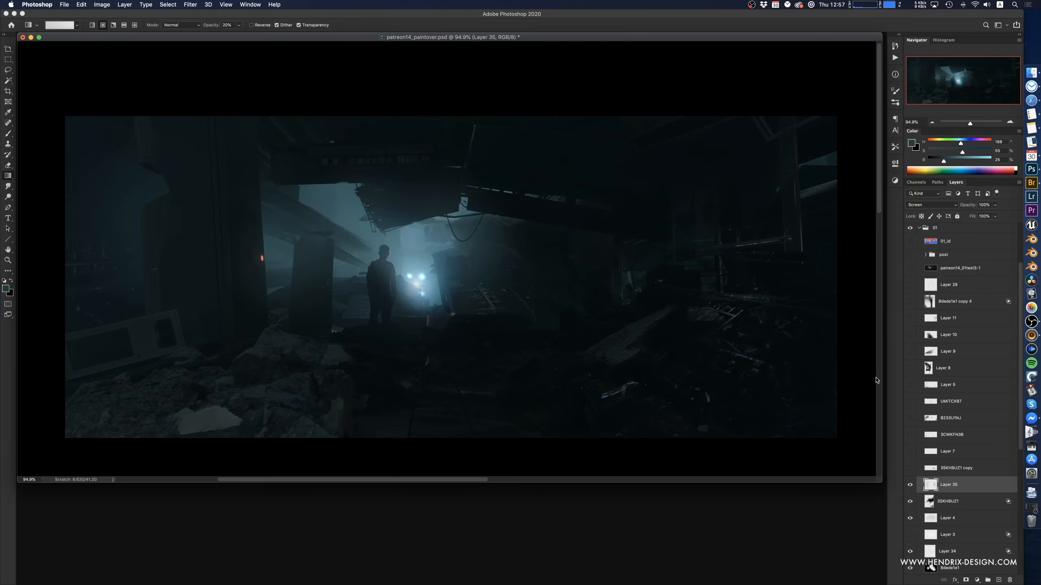
pyautogui.press('w')
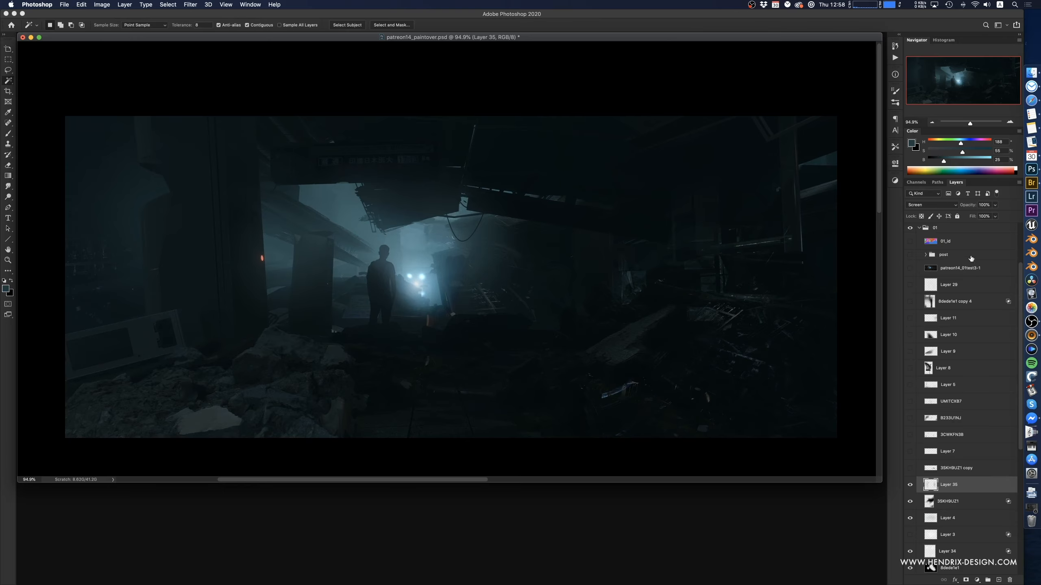
pyautogui.click(955, 246)
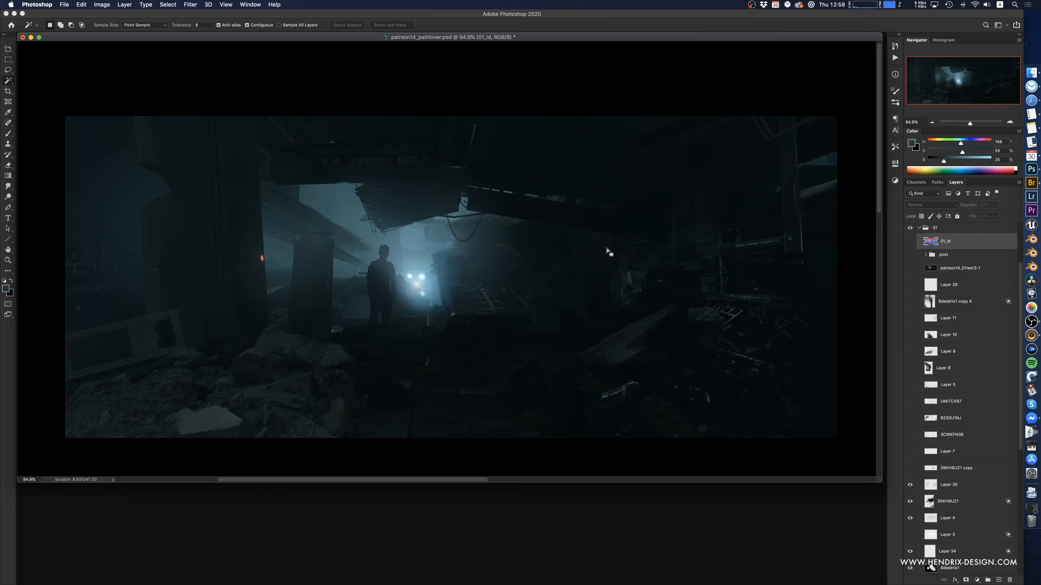
pyautogui.click(593, 273)
pyautogui.press('l')
pyautogui.moveTo(576, 305)
pyautogui.keyDown('shift'); pyautogui.mouseDown()
pyautogui.moveTo(553, 325)
pyautogui.moveTo(652, 313)
pyautogui.moveTo(596, 271)
pyautogui.mouseUp(); pyautogui.keyUp('shift')
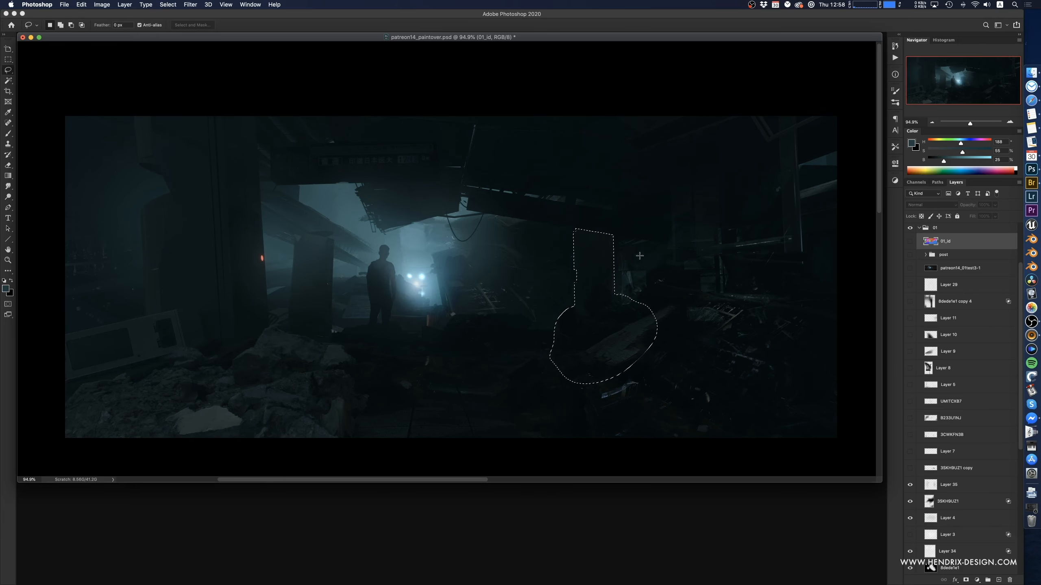
# - Invert the selection, hide its outline, and add a 20% haze gradient behind the right pillar on Layer 35
pyautogui.press('super+shift+i')
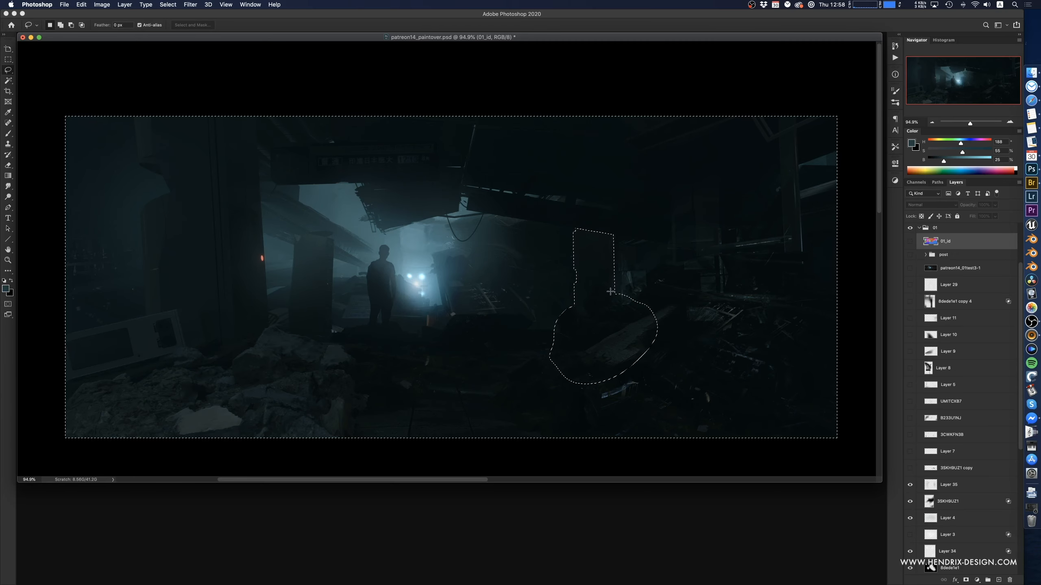
pyautogui.press('super+h')
pyautogui.press('g')
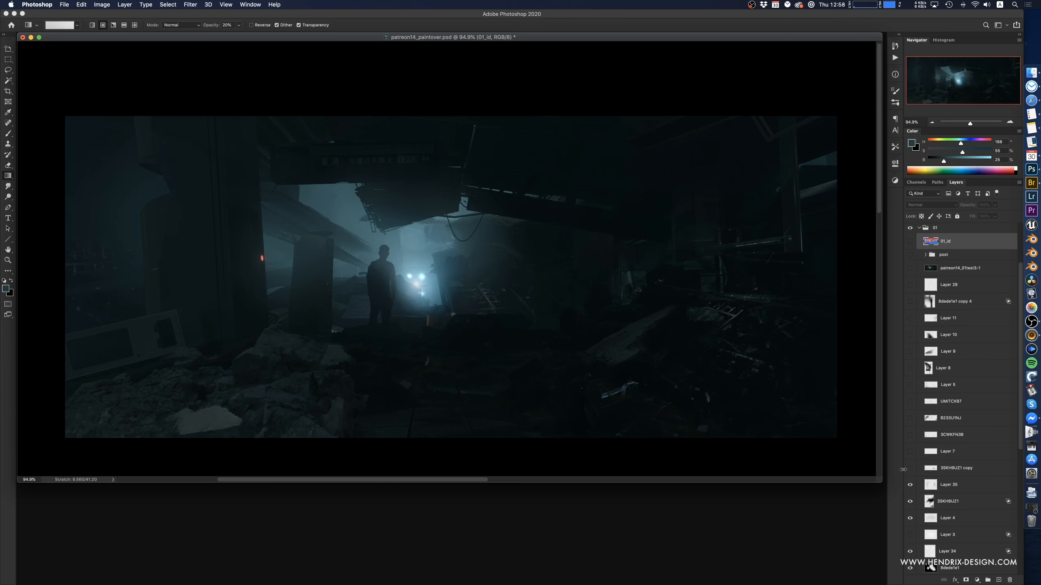
pyautogui.click(961, 490)
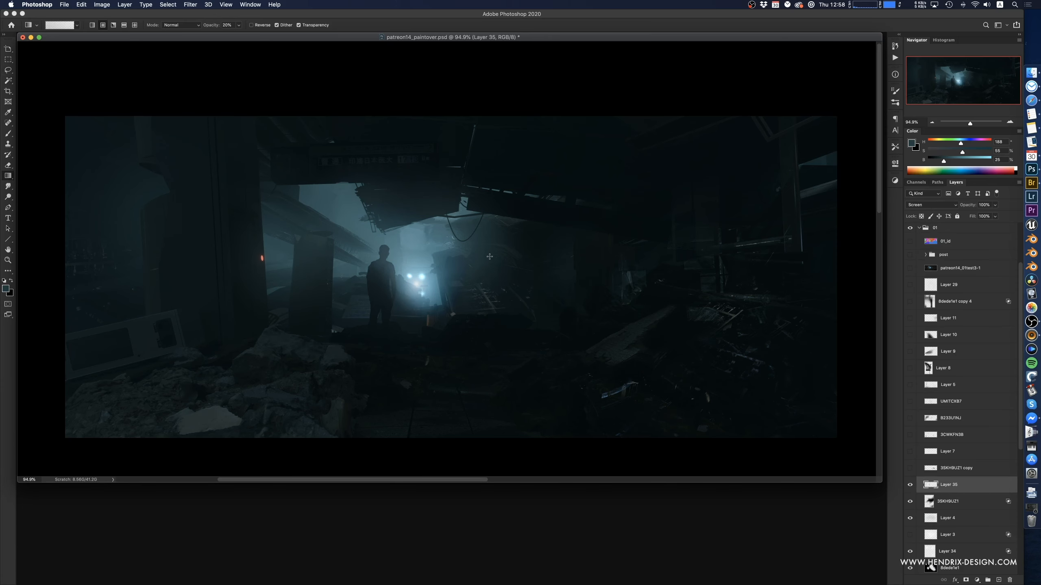
pyautogui.moveTo(551, 293); pyautogui.dragTo(453, 263)
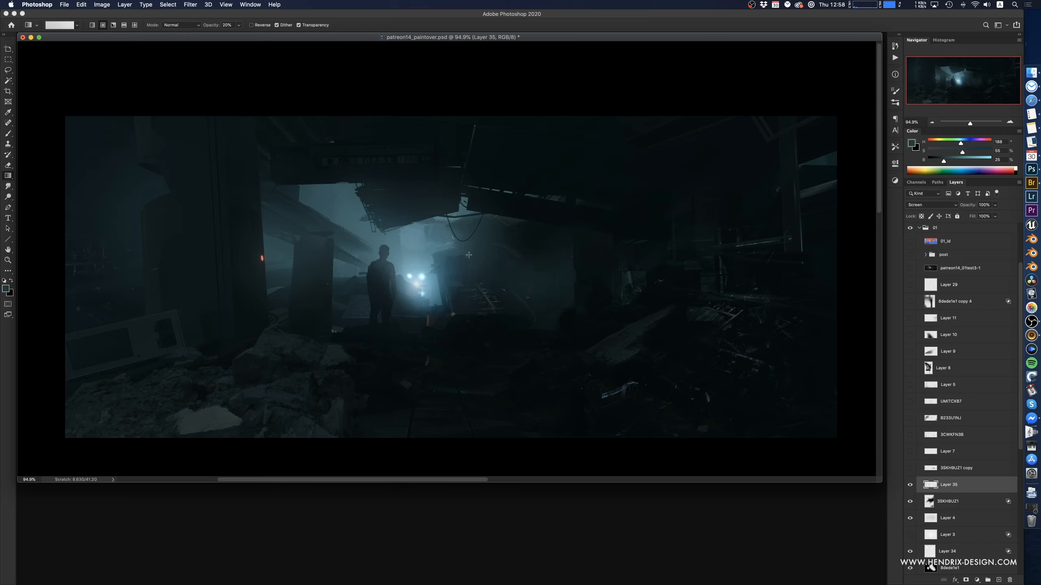
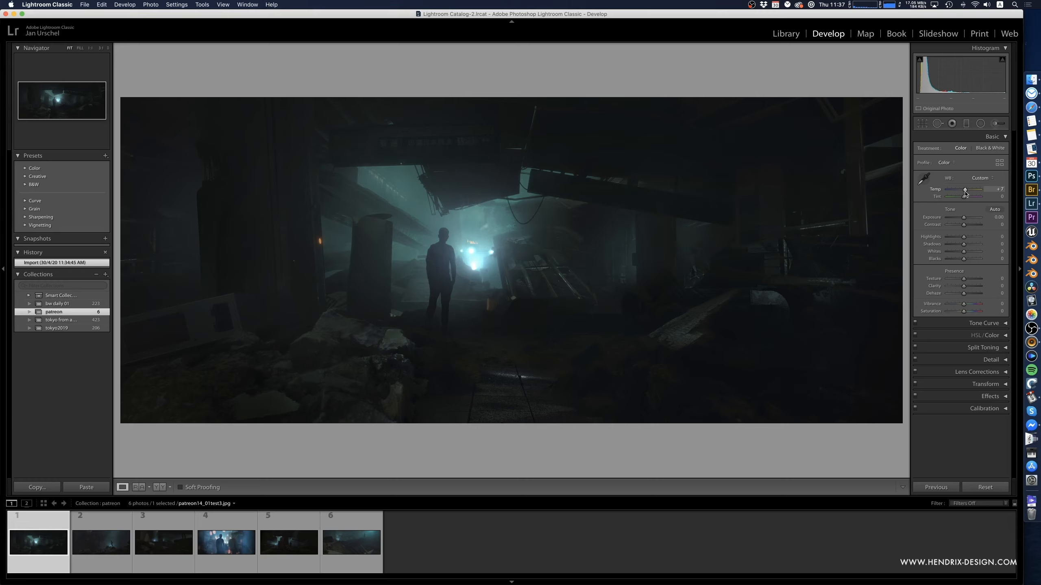
# - In Lightroom, try shifting the temperature and tint and raising Exposure to +0.65, undoing each adjustment
pyautogui.moveTo(966, 192); pyautogui.dragTo(959, 193)
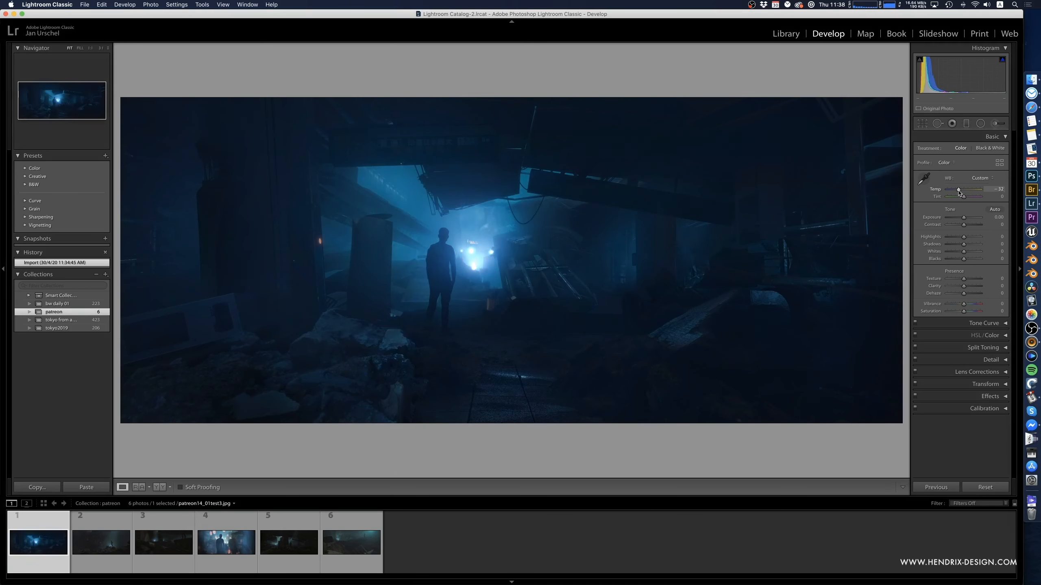
pyautogui.moveTo(959, 193); pyautogui.dragTo(961, 194)
pyautogui.press('super+z')
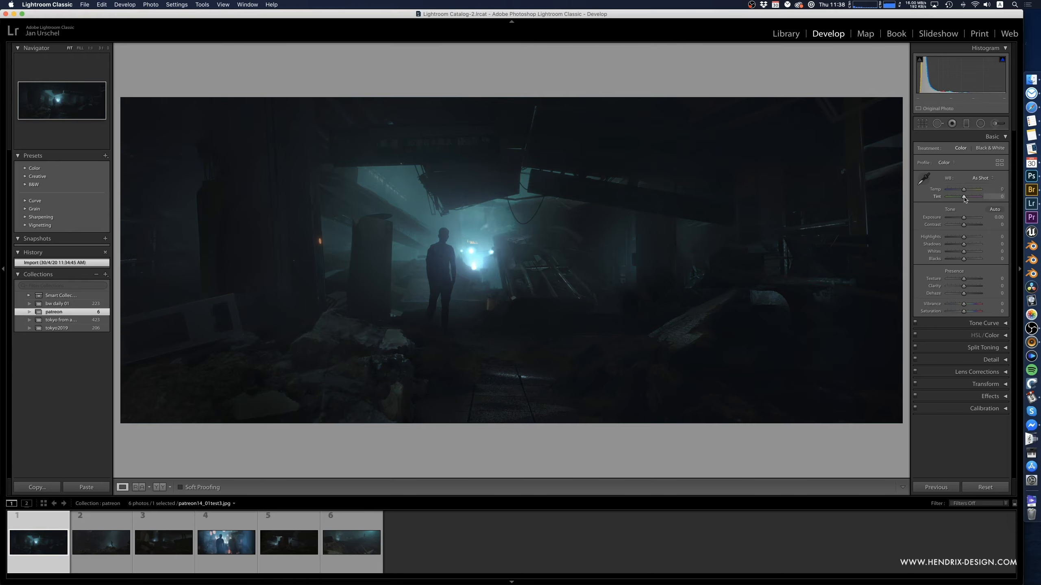
pyautogui.moveTo(962, 199)
pyautogui.mouseDown()
pyautogui.moveTo(952, 199)
pyautogui.moveTo(967, 201)
pyautogui.mouseUp()
pyautogui.press('super+z')
pyautogui.moveTo(964, 217); pyautogui.dragTo(968, 222)
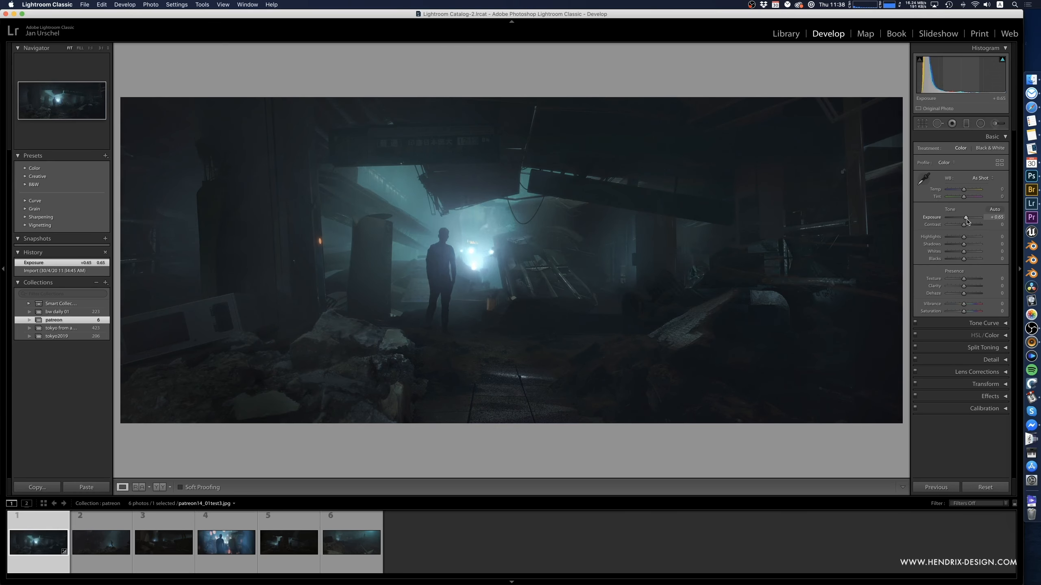
pyautogui.press('super+z')
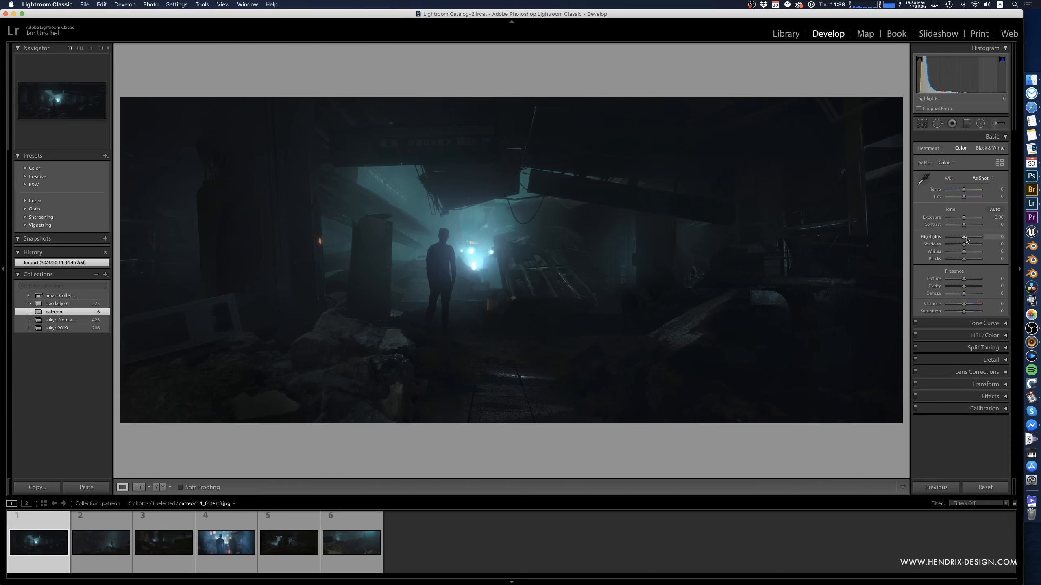
# - Try Highlights at +15 with Shadows raised to +35, and reset Highlights to 0
pyautogui.moveTo(966, 240); pyautogui.dragTo(968, 241)
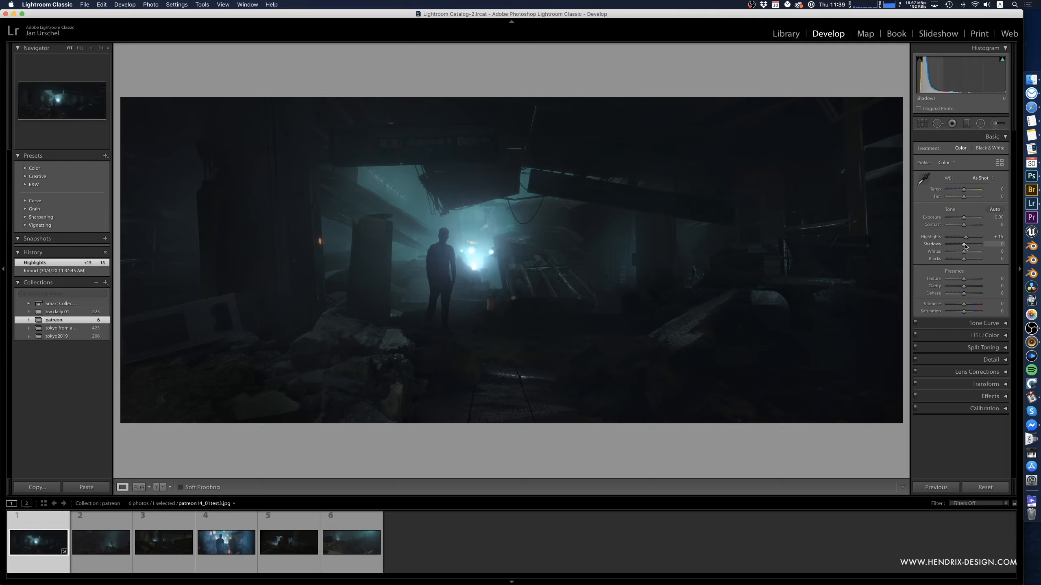
pyautogui.moveTo(964, 246)
pyautogui.mouseDown()
pyautogui.moveTo(950, 246)
pyautogui.moveTo(980, 250)
pyautogui.moveTo(966, 247)
pyautogui.mouseUp()
pyautogui.moveTo(967, 248); pyautogui.dragTo(978, 238)
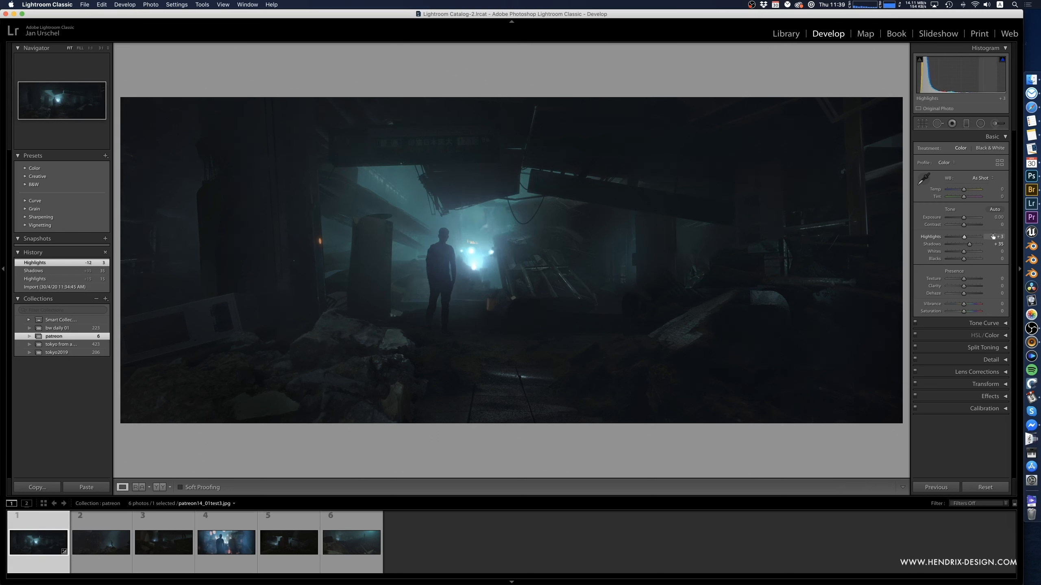
pyautogui.click(993, 236)
pyautogui.write('0')
pyautogui.press('Tab')
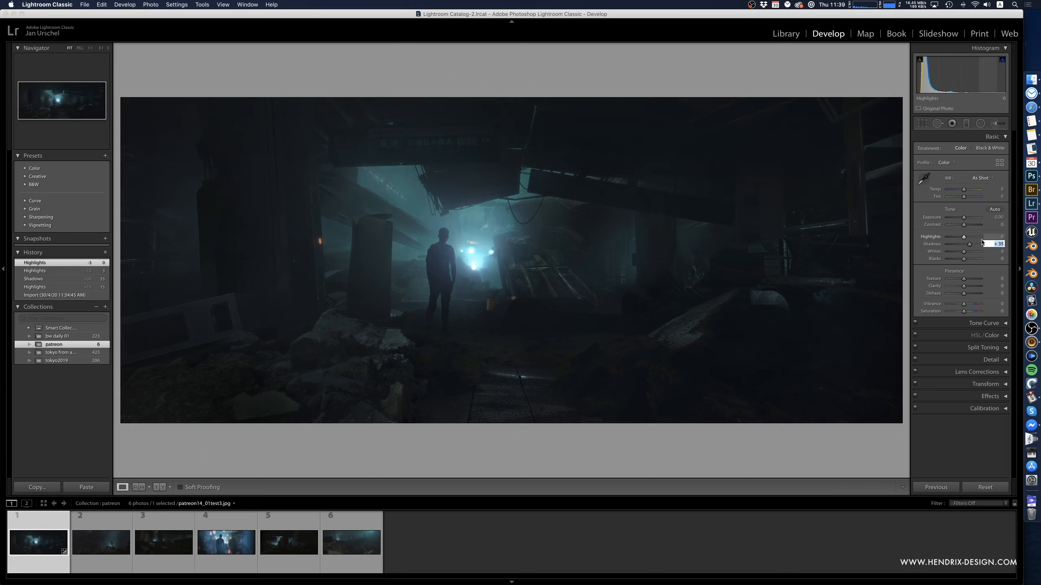
# - Set Shadows to +27 and Whites to +44
pyautogui.moveTo(970, 246); pyautogui.dragTo(965, 254)
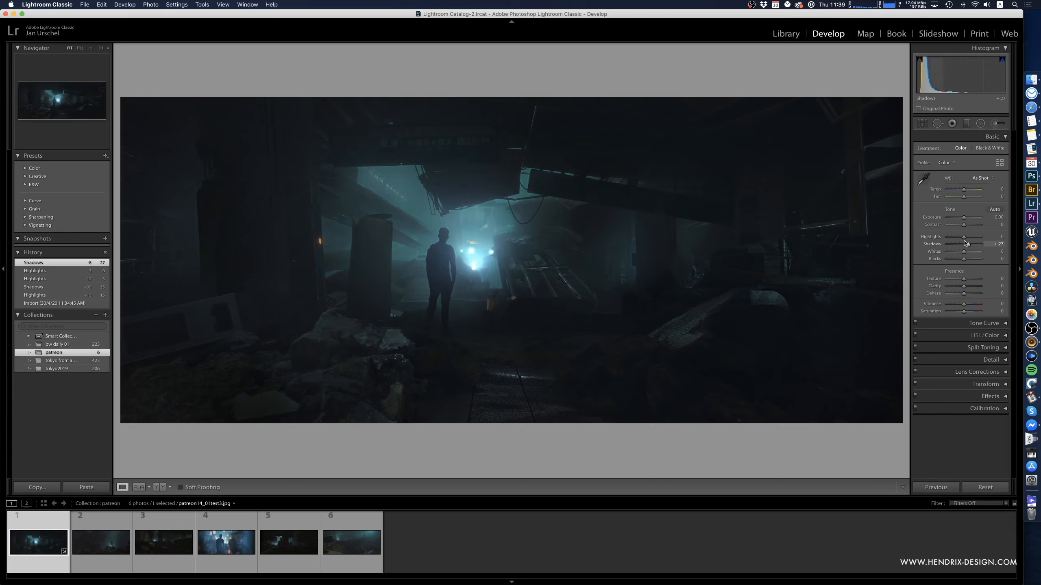
pyautogui.moveTo(964, 240); pyautogui.dragTo(964, 260)
pyautogui.press('cmd+z')
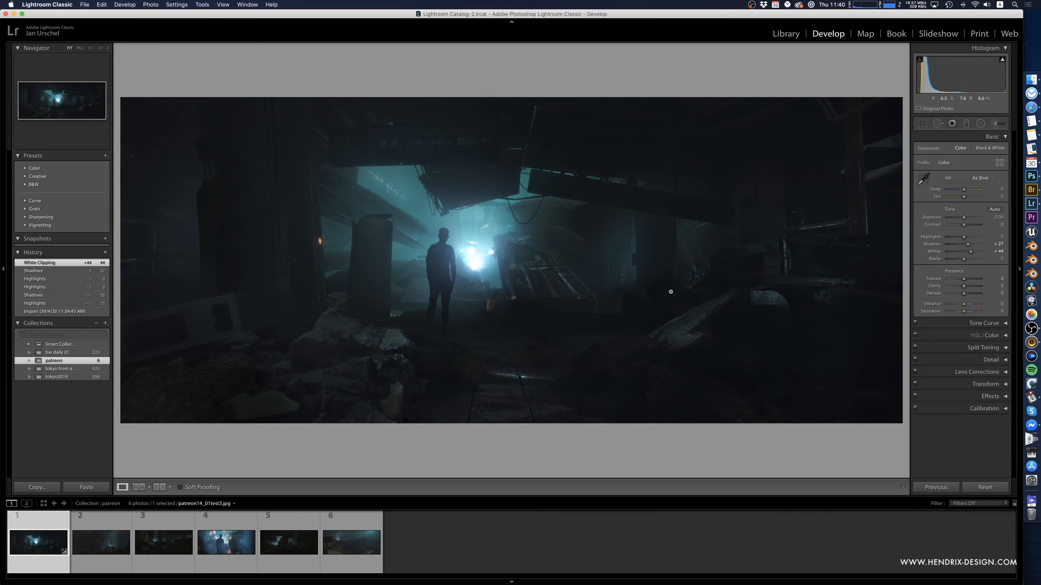
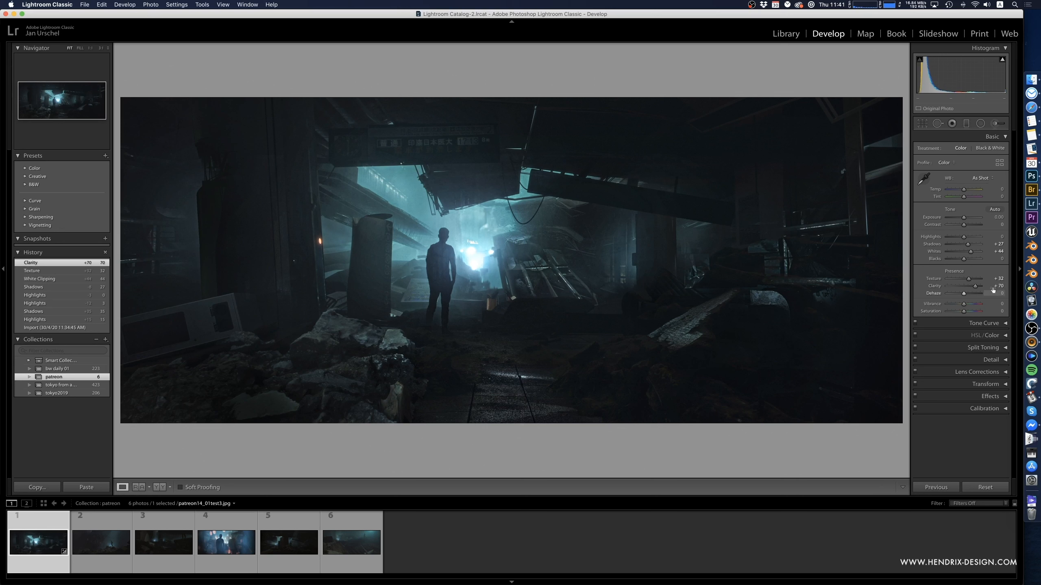
# - Raise the image's Texture to +44 and settle its Clarity at +61
pyautogui.moveTo(975, 287); pyautogui.dragTo(976, 289)
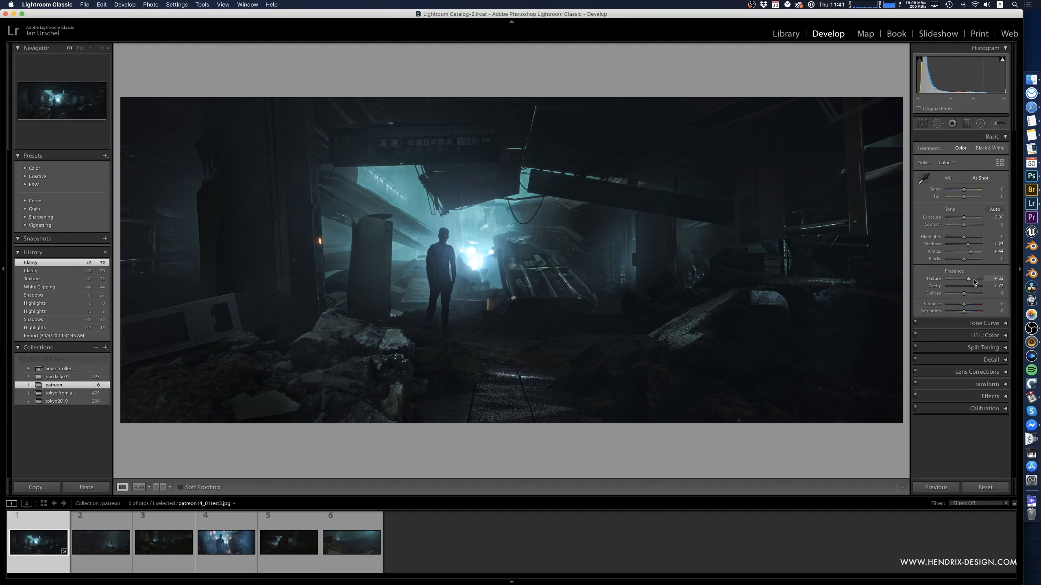
pyautogui.moveTo(969, 279); pyautogui.dragTo(974, 292)
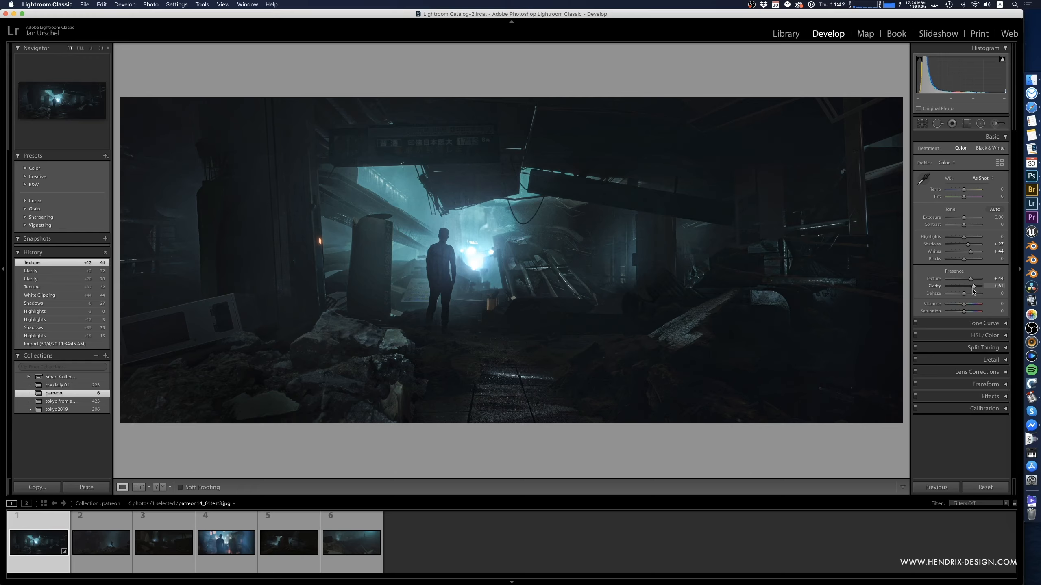
pyautogui.moveTo(974, 292); pyautogui.dragTo(974, 292)
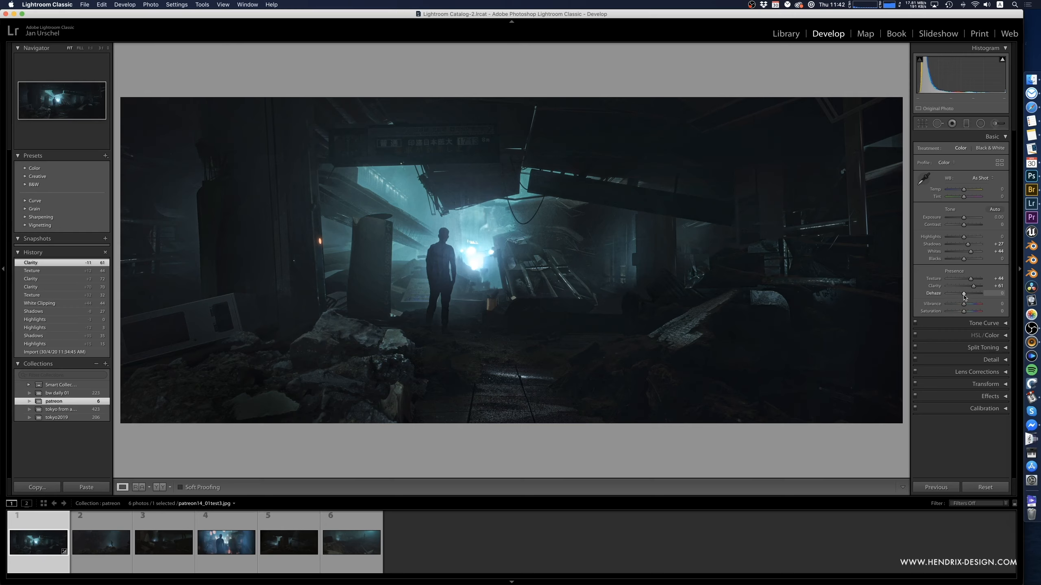
# - Set Dehaze to -10, Vibrance to +14 and Saturation to +6
pyautogui.moveTo(964, 297); pyautogui.dragTo(957, 295)
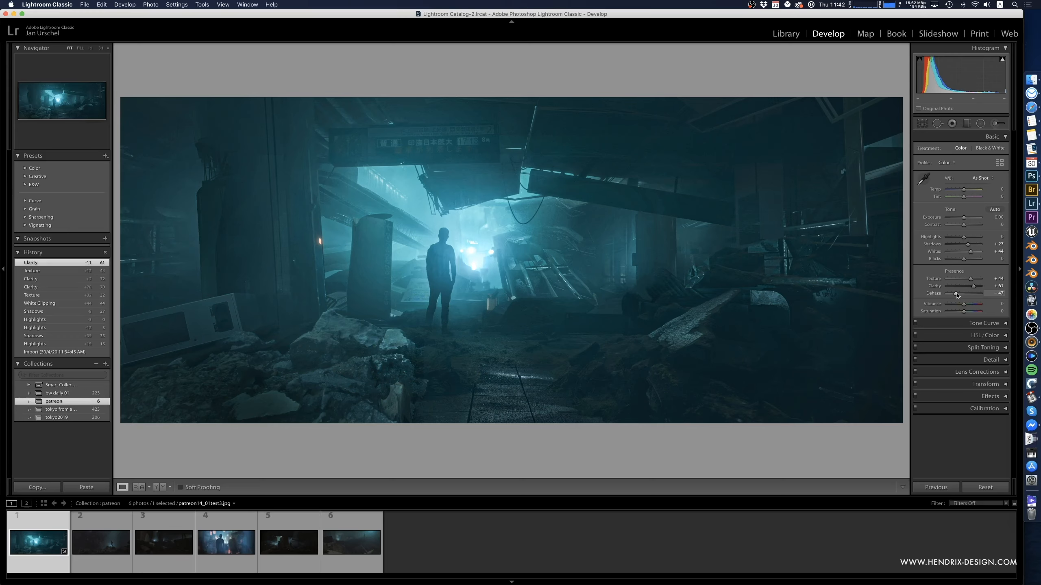
pyautogui.moveTo(957, 296); pyautogui.dragTo(963, 299)
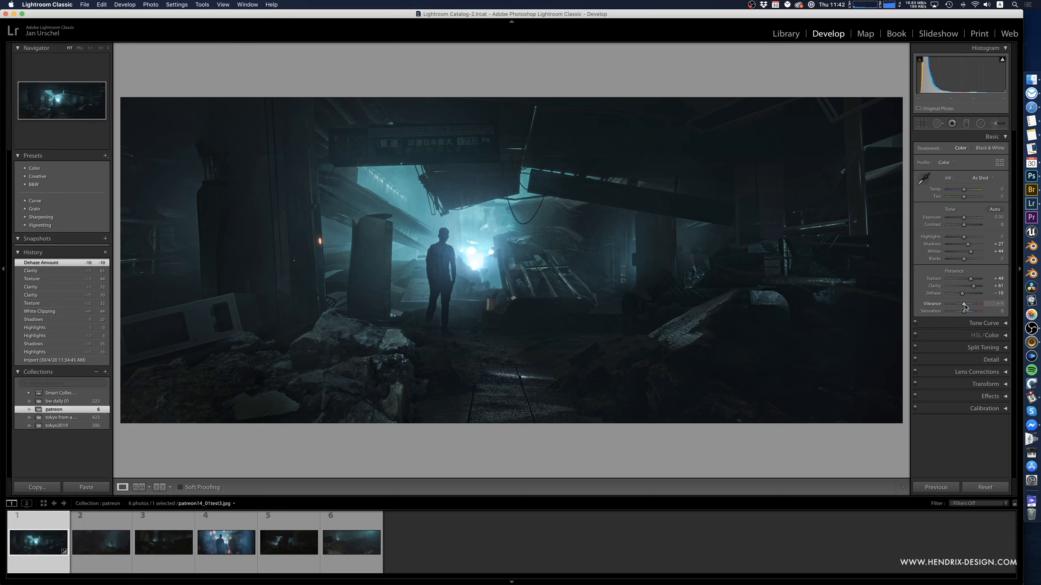
pyautogui.moveTo(965, 307)
pyautogui.mouseDown()
pyautogui.moveTo(975, 313)
pyautogui.moveTo(965, 312)
pyautogui.mouseUp()
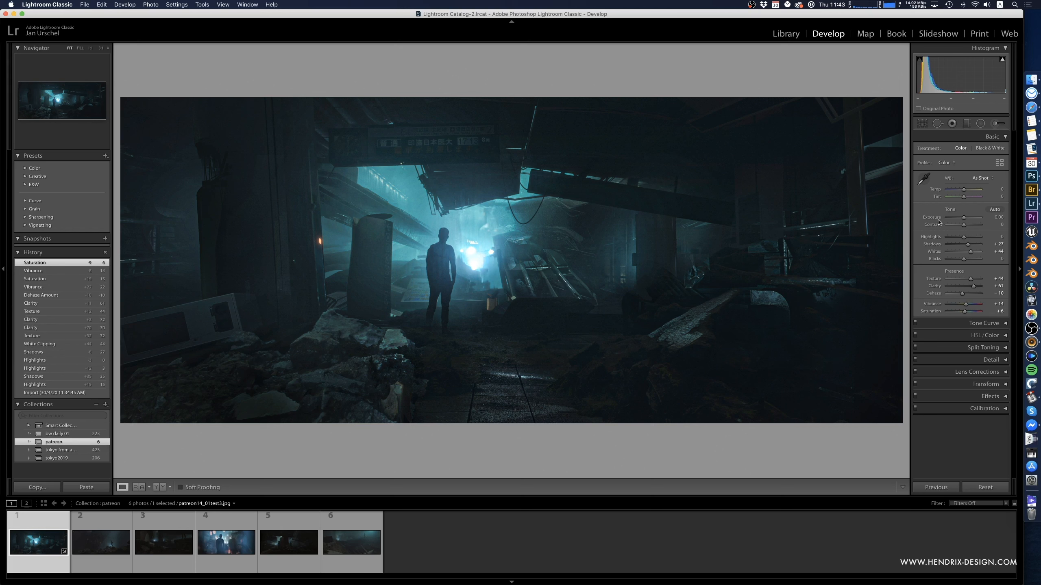
pyautogui.click(955, 323)
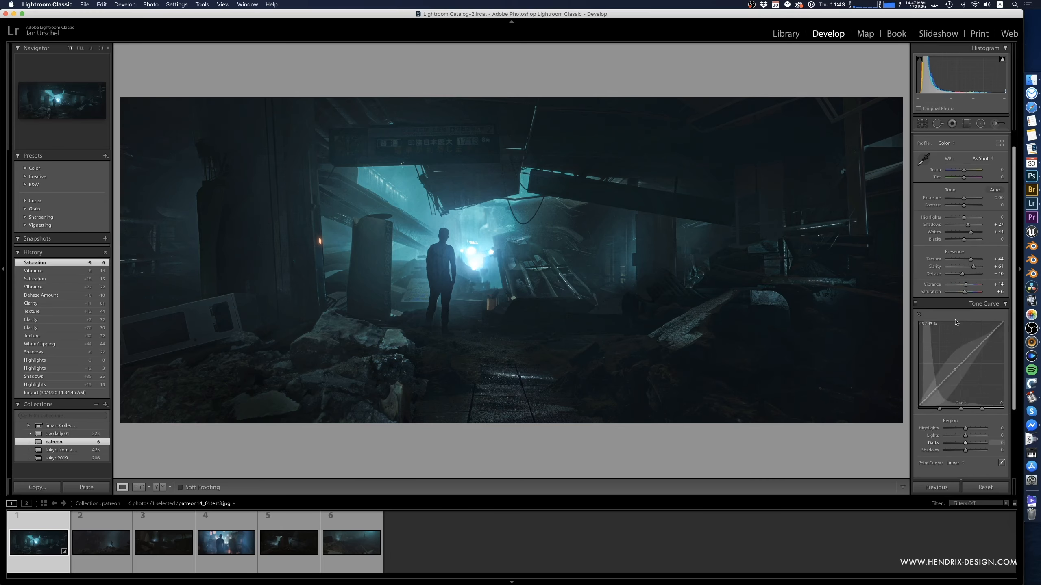
pyautogui.scroll(-2, 957, 316)
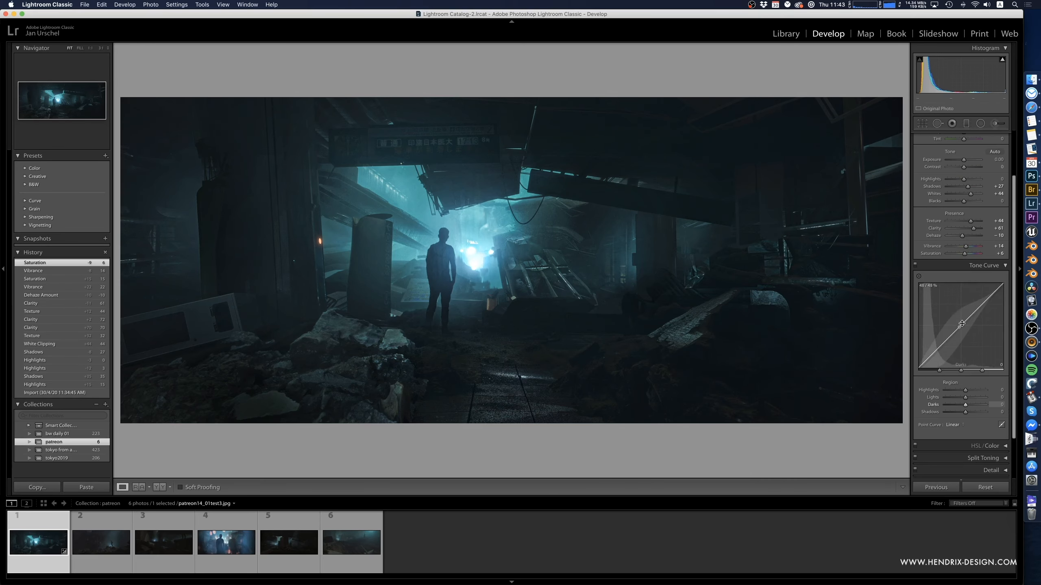
pyautogui.click(954, 267)
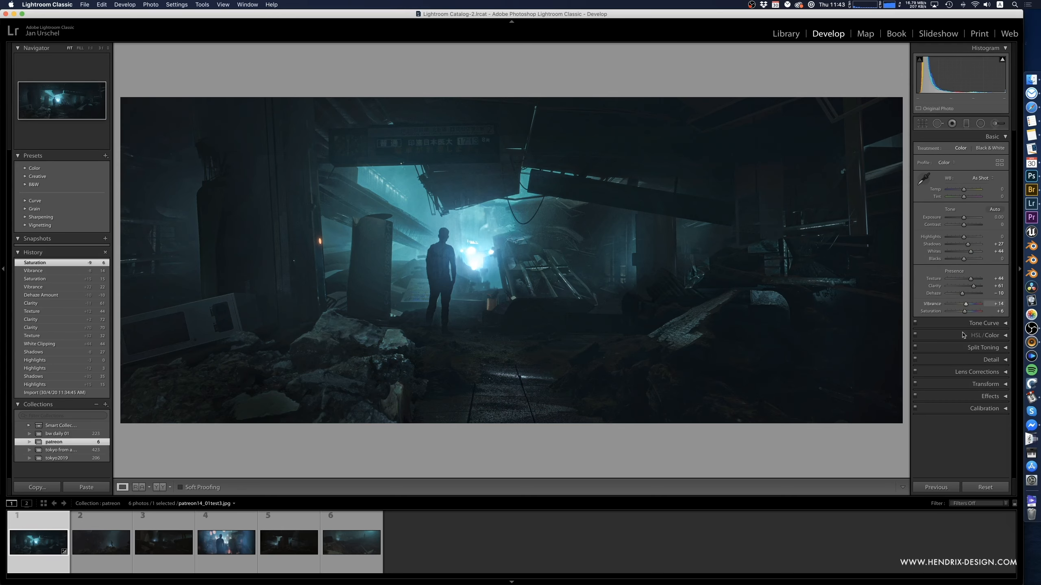
pyautogui.click(959, 338)
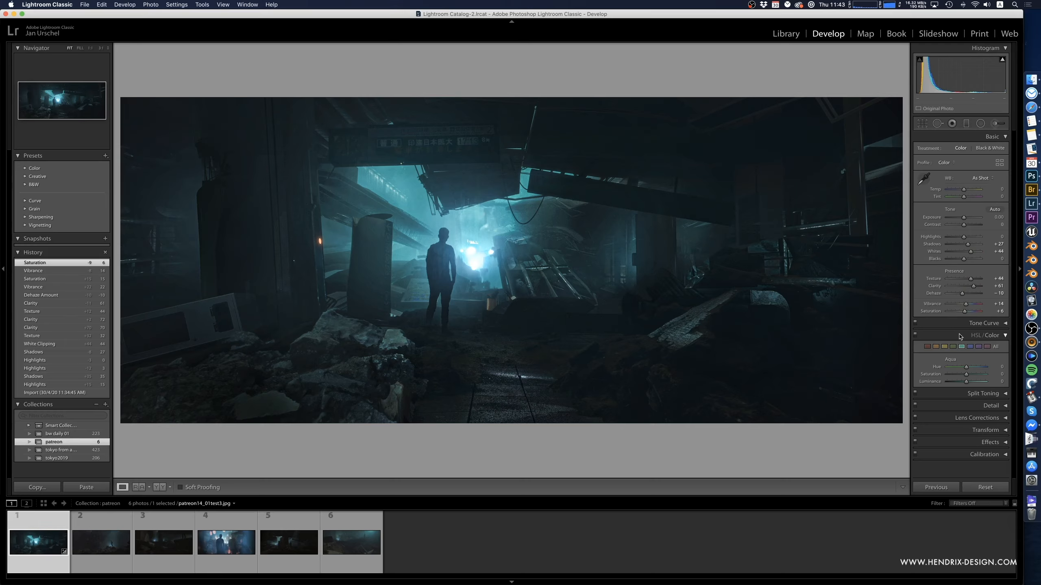
pyautogui.click(959, 337)
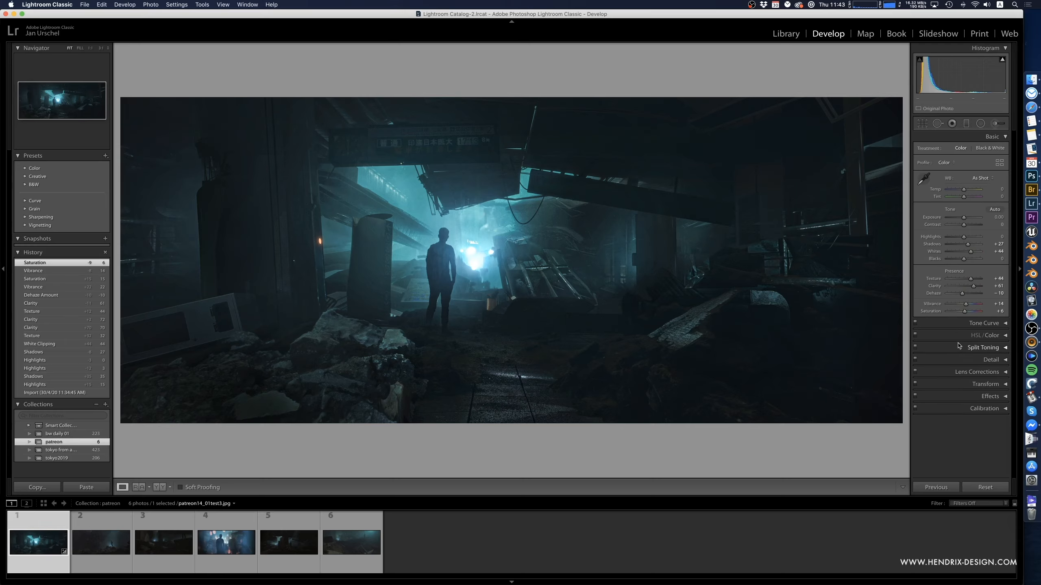
# - Split-tone the highlights with a hue of 76 and a saturation of 21
pyautogui.click(957, 348)
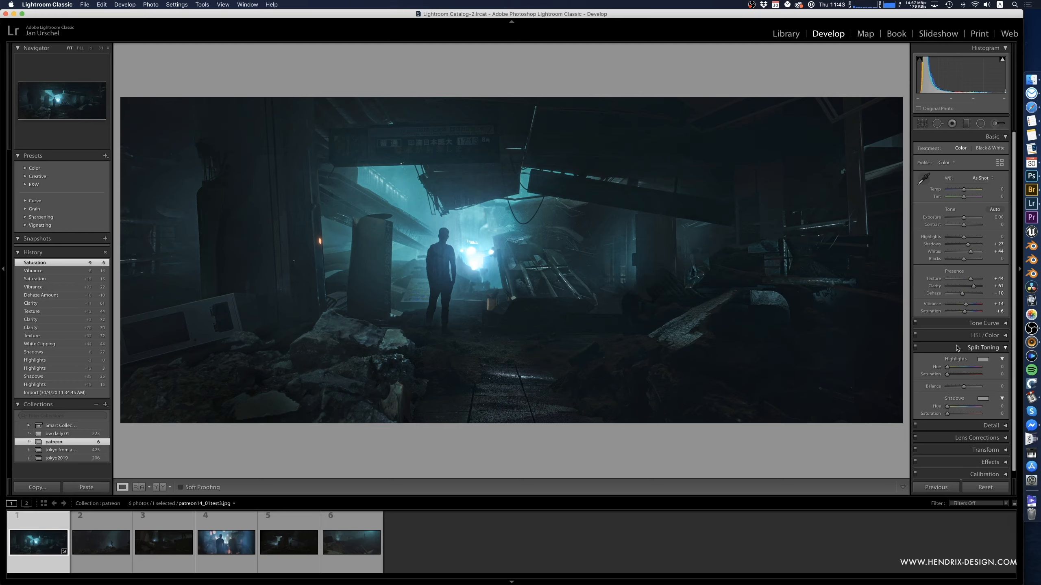
pyautogui.scroll(-1, 927, 348)
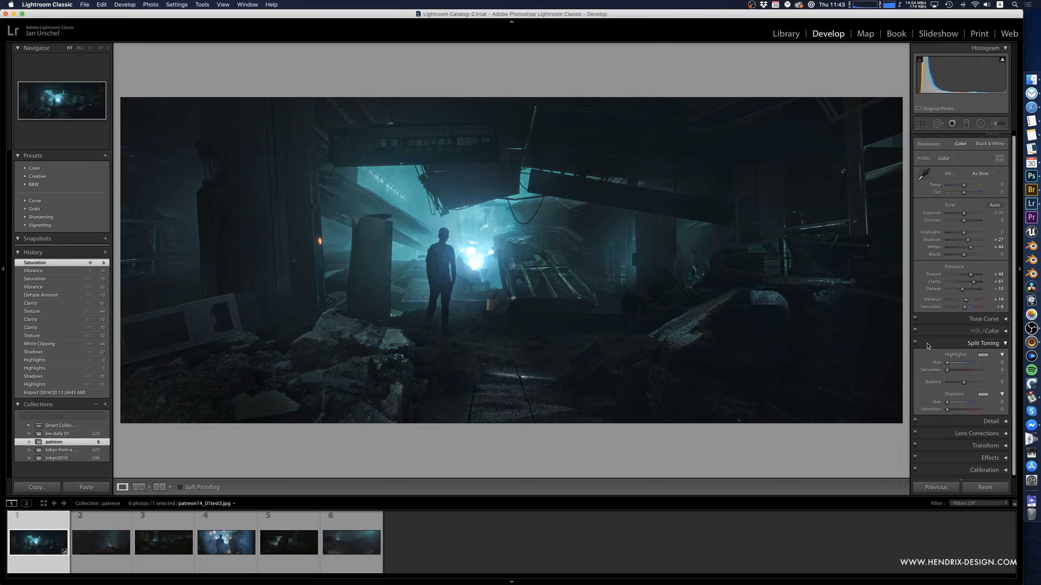
pyautogui.scroll(-1, 927, 346)
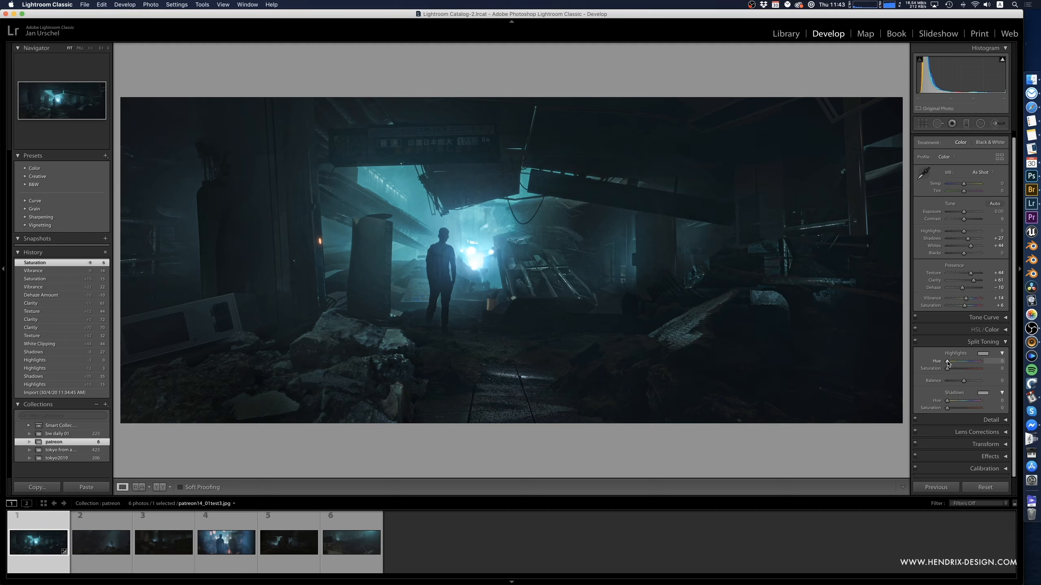
pyautogui.moveTo(948, 363); pyautogui.dragTo(961, 368)
pyautogui.moveTo(957, 370)
pyautogui.mouseDown()
pyautogui.moveTo(948, 370)
pyautogui.moveTo(958, 373)
pyautogui.mouseUp()
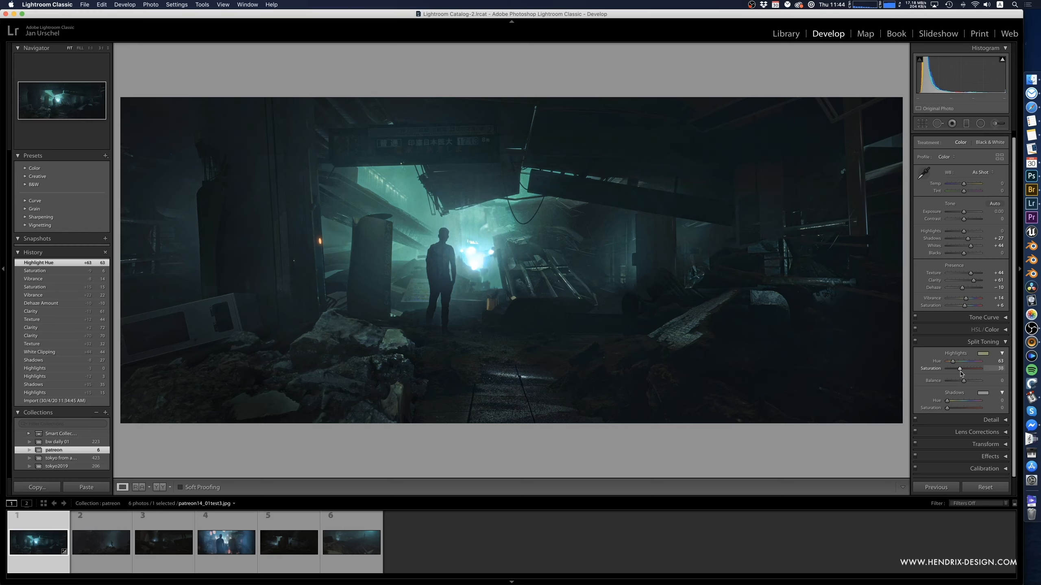
pyautogui.moveTo(961, 374); pyautogui.dragTo(948, 364)
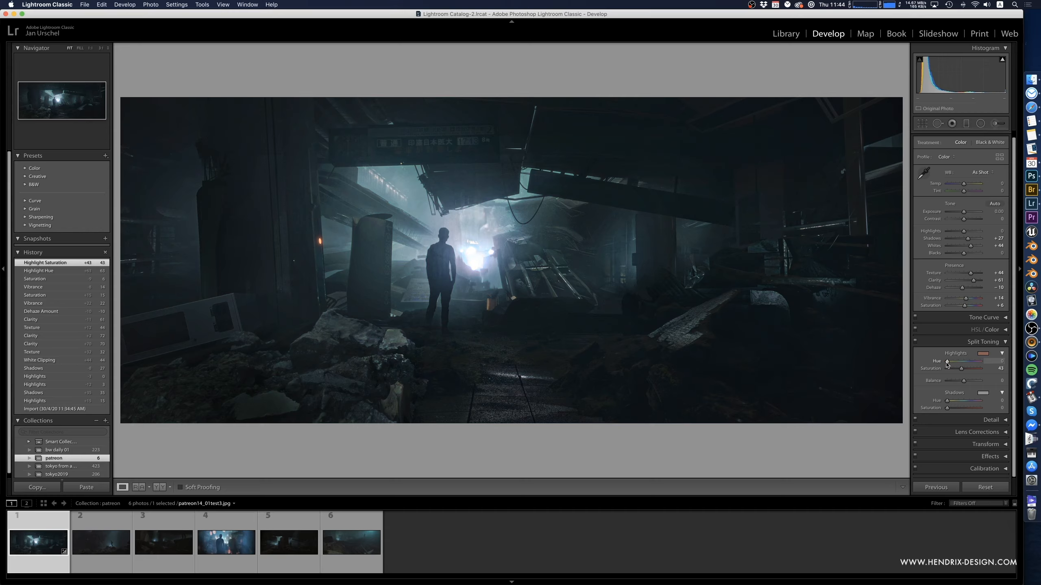
pyautogui.moveTo(957, 366)
pyautogui.mouseDown()
pyautogui.moveTo(977, 372)
pyautogui.moveTo(921, 374)
pyautogui.moveTo(976, 363)
pyautogui.moveTo(955, 363)
pyautogui.mouseUp()
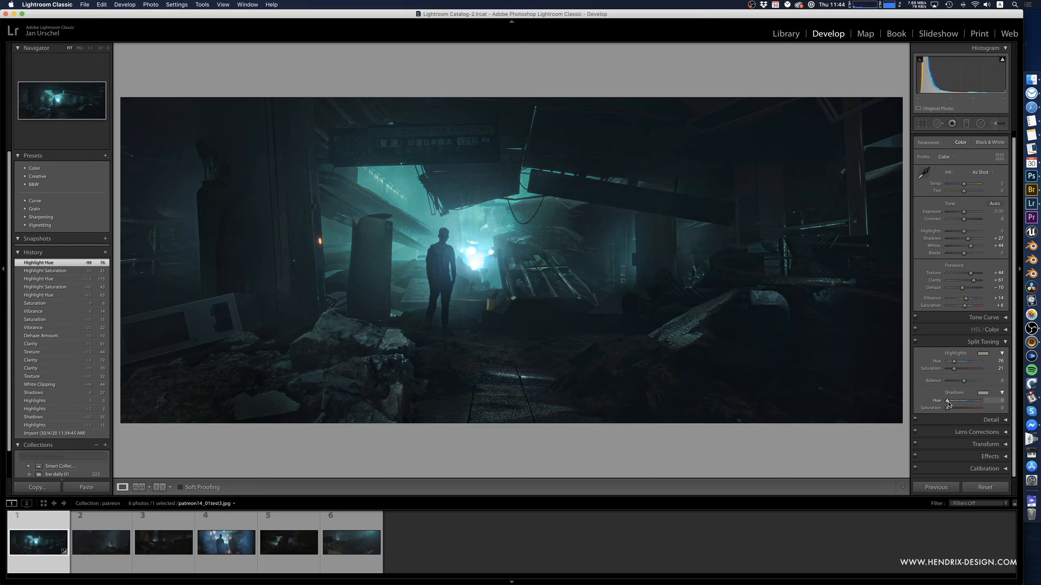
# - Split-tone the shadows with hue 18 and saturation 28, and set the split toning Balance to +13
pyautogui.moveTo(948, 402); pyautogui.dragTo(959, 410)
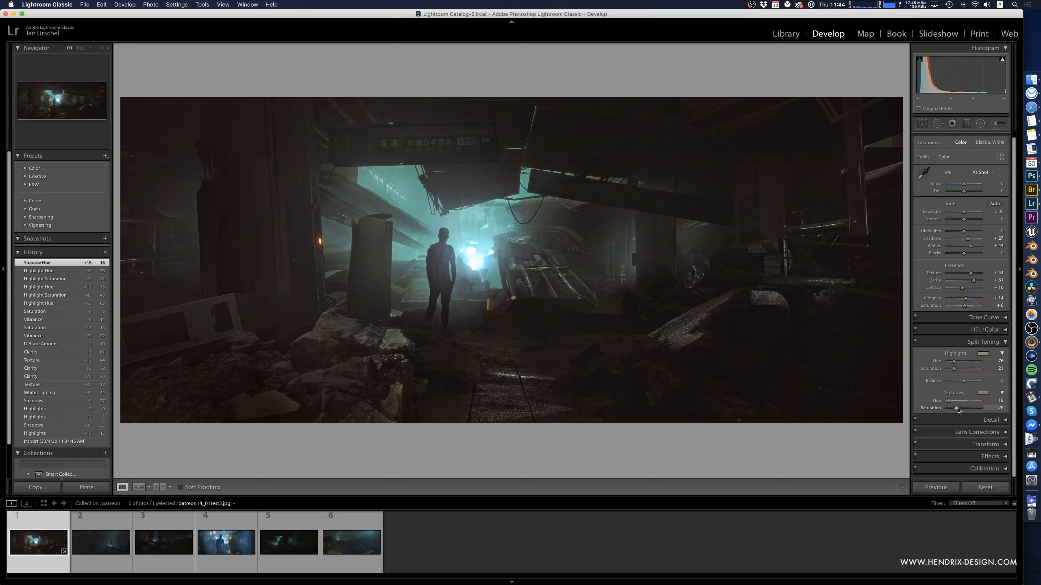
pyautogui.moveTo(958, 411); pyautogui.dragTo(957, 410)
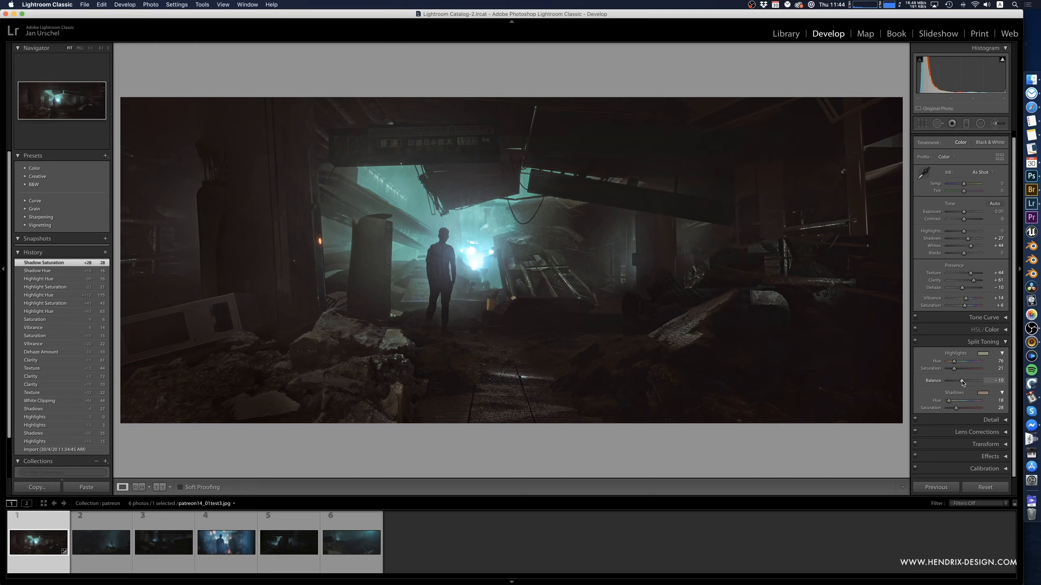
pyautogui.moveTo(952, 382); pyautogui.dragTo(976, 383)
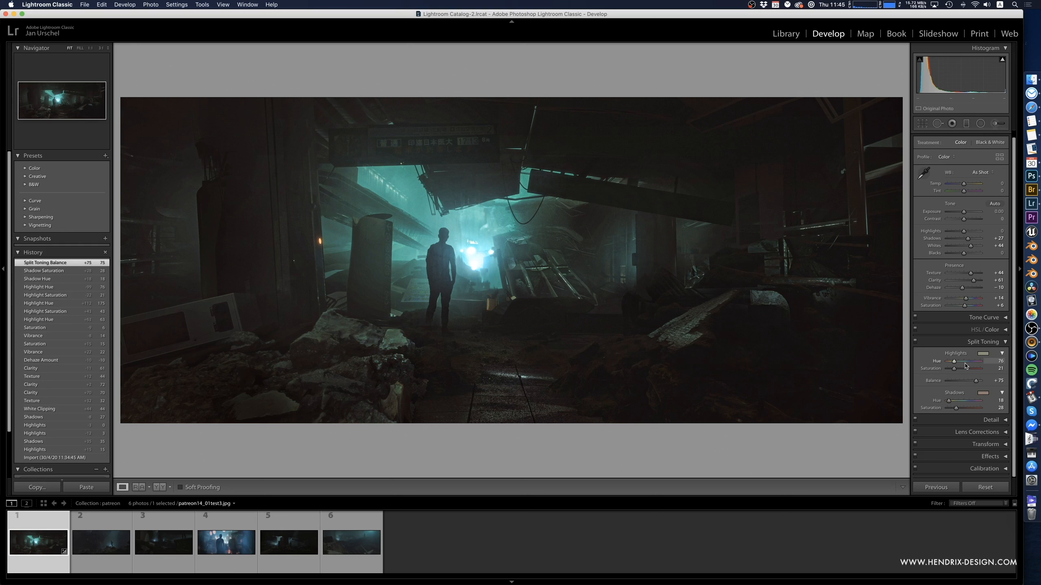
pyautogui.moveTo(975, 383)
pyautogui.mouseDown()
pyautogui.moveTo(962, 381)
pyautogui.moveTo(971, 382)
pyautogui.mouseUp()
pyautogui.moveTo(976, 383)
pyautogui.mouseDown()
pyautogui.moveTo(938, 384)
pyautogui.moveTo(967, 384)
pyautogui.mouseUp()
pyautogui.moveTo(966, 384); pyautogui.dragTo(966, 385)
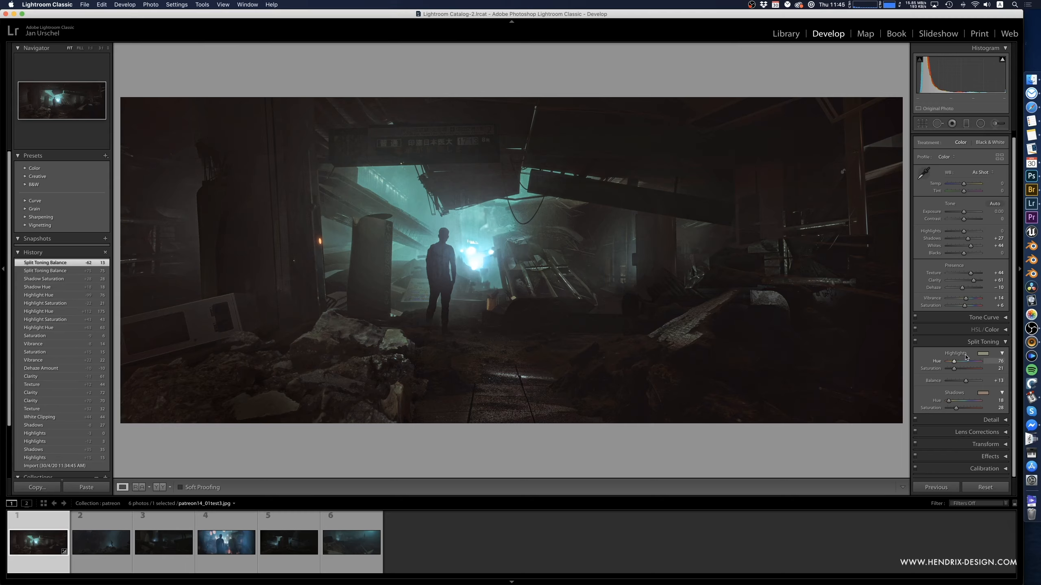
# - Cool the white balance to a temperature of -6 and set the tint to +4
pyautogui.scroll(1, 955, 382)
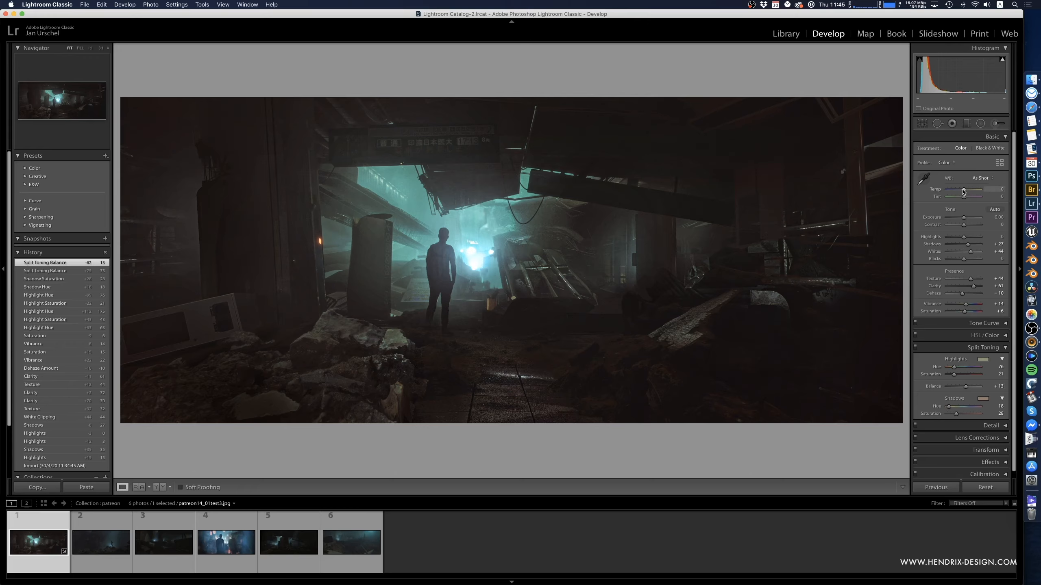
pyautogui.moveTo(961, 190); pyautogui.dragTo(965, 198)
pyautogui.scroll(-1, 926, 279)
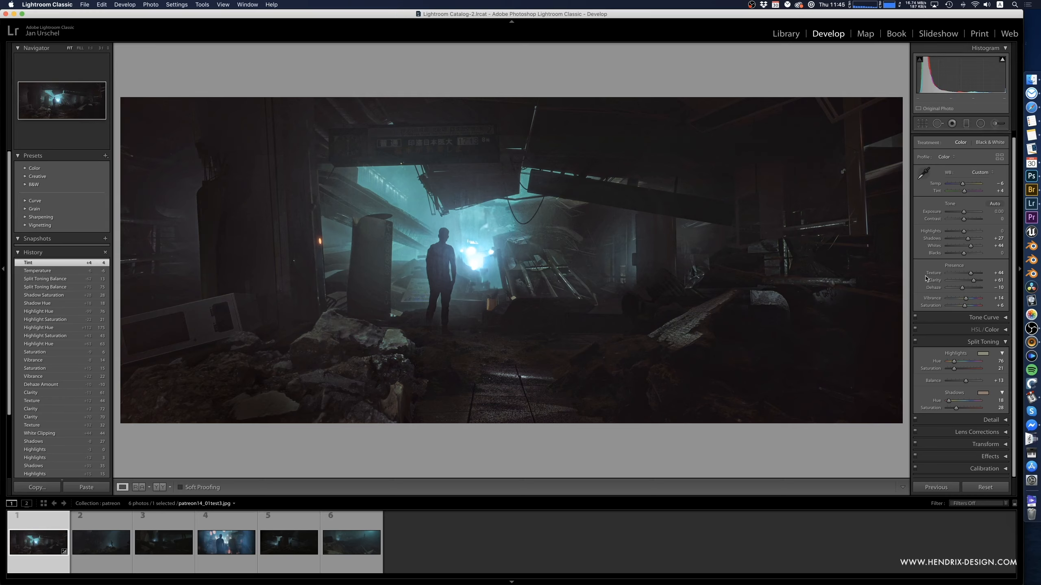
# - Set the Sharpening amount to 13, and try luminance noise reduction, leaving it at 0
pyautogui.click(937, 422)
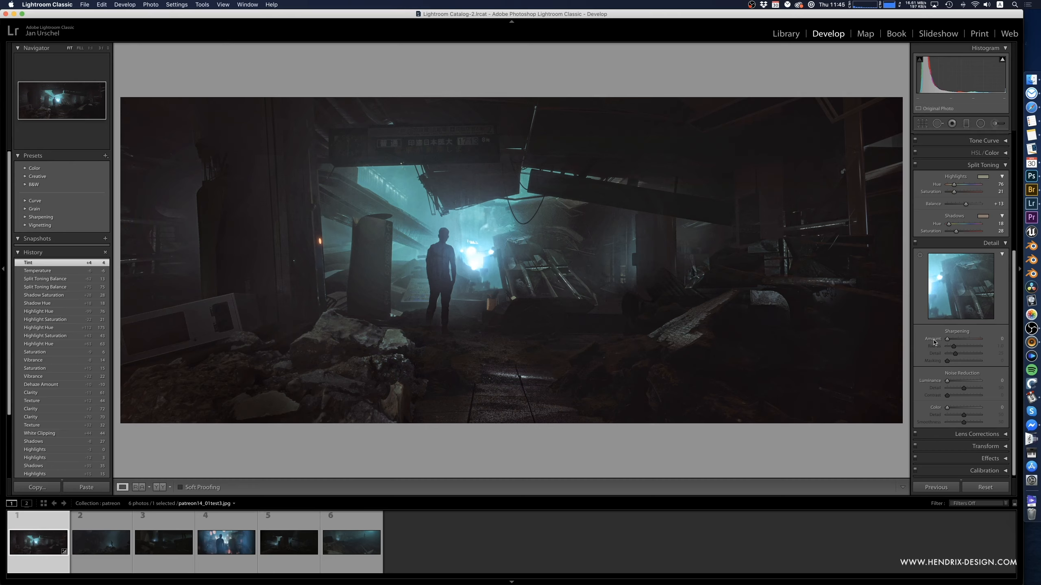
pyautogui.scroll(5, 943, 254)
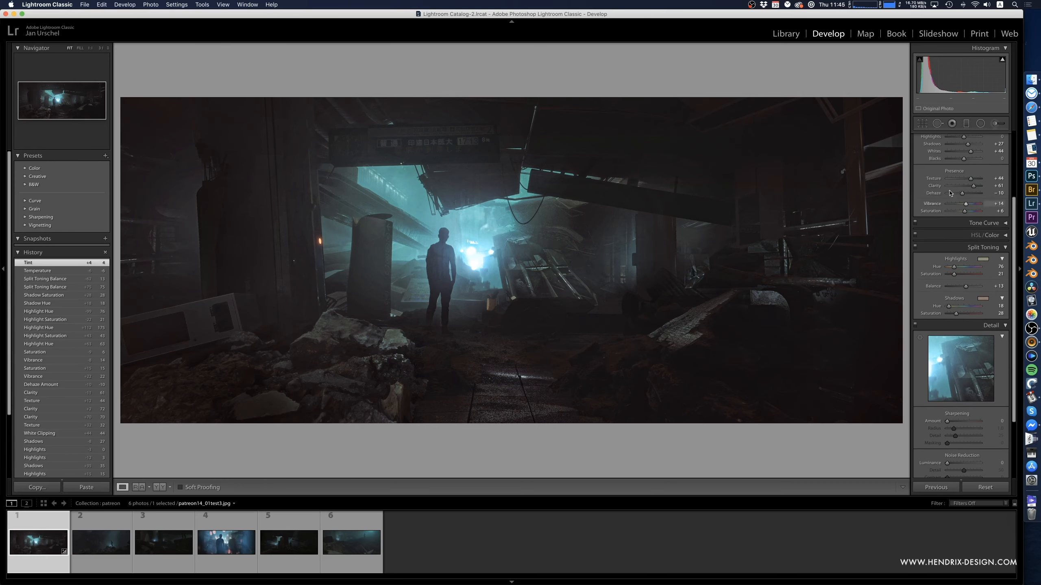
pyautogui.scroll(-4, 947, 299)
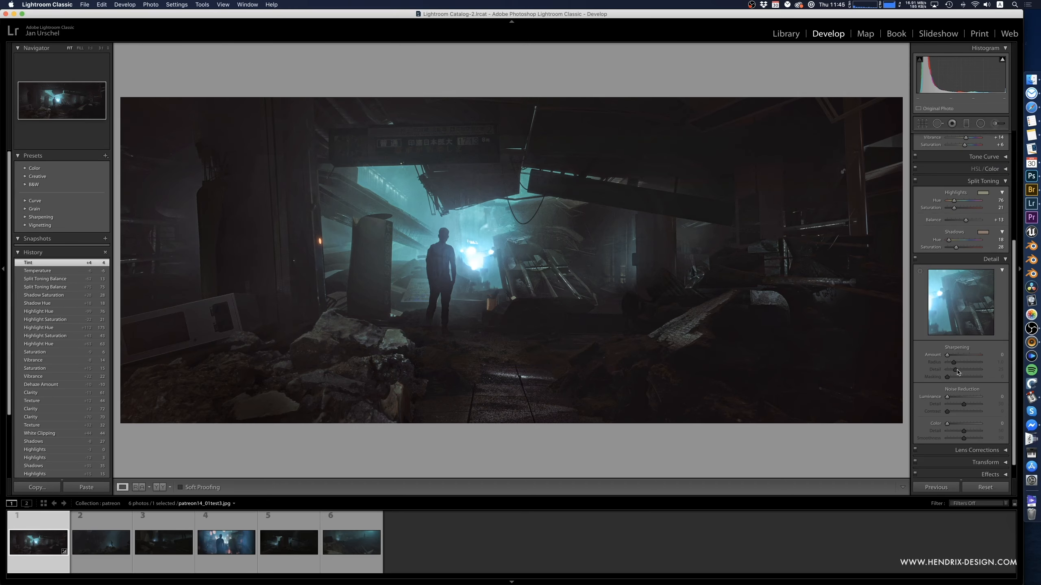
pyautogui.moveTo(948, 355)
pyautogui.mouseDown()
pyautogui.moveTo(968, 359)
pyautogui.moveTo(949, 356)
pyautogui.mouseUp()
pyautogui.moveTo(947, 397); pyautogui.dragTo(921, 379)
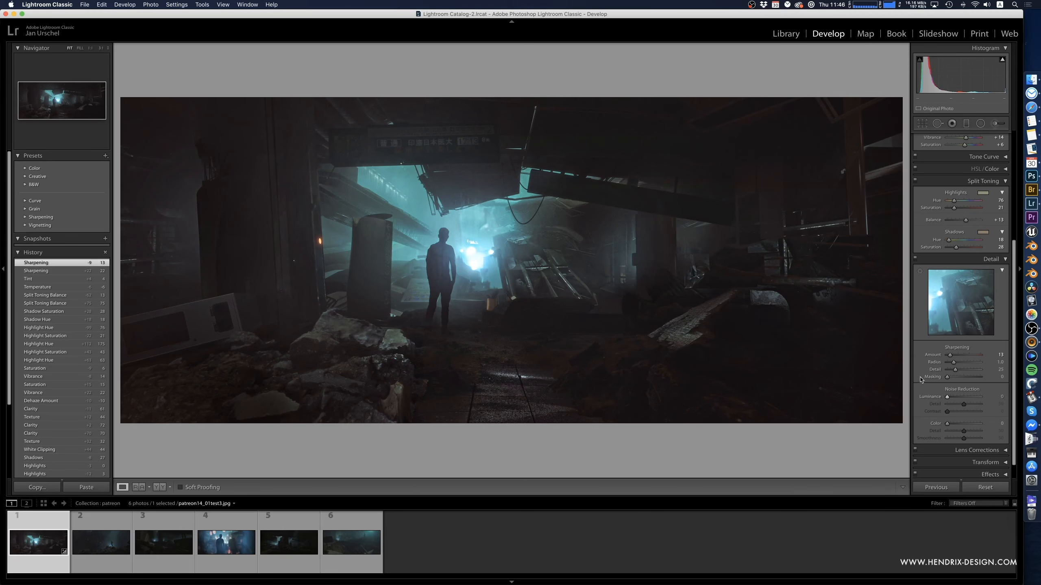
# - In the manual lens corrections, try a distortion of -2 and undo it, and set the Vignetting amount to -21
pyautogui.scroll(-2, 920, 379)
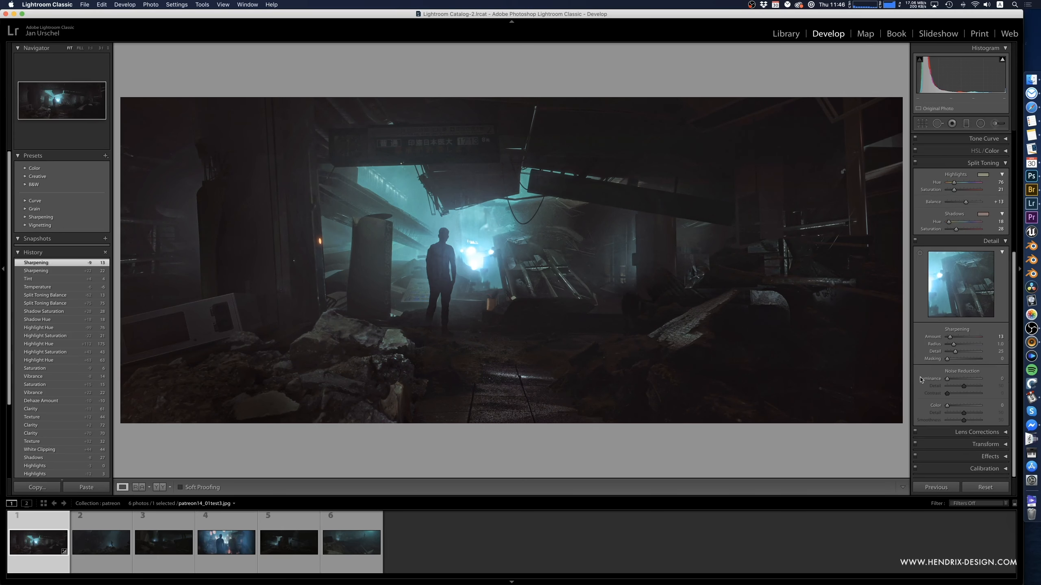
pyautogui.click(956, 432)
pyautogui.click(971, 356)
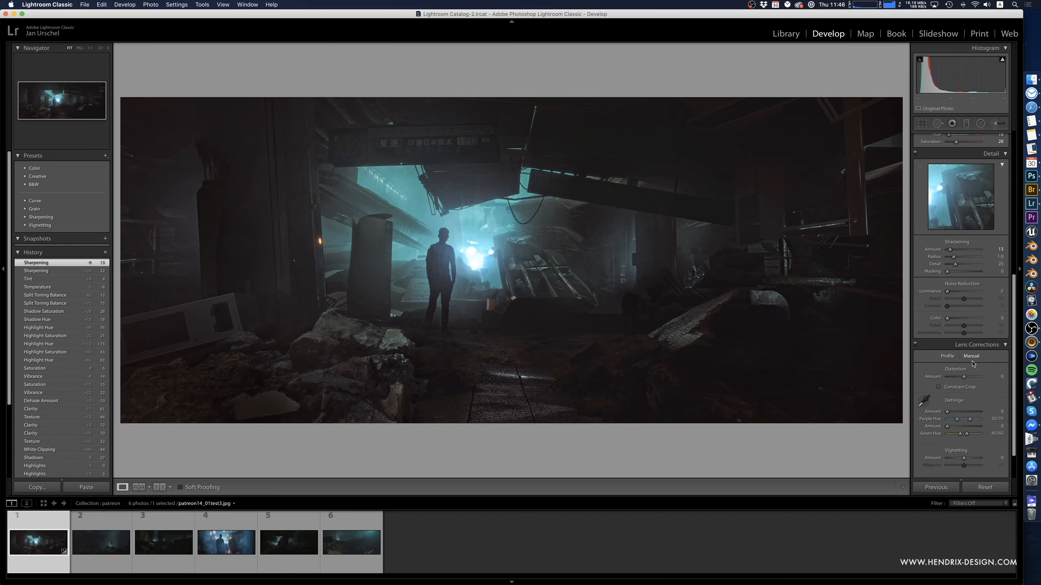
pyautogui.scroll(-3, 996, 369)
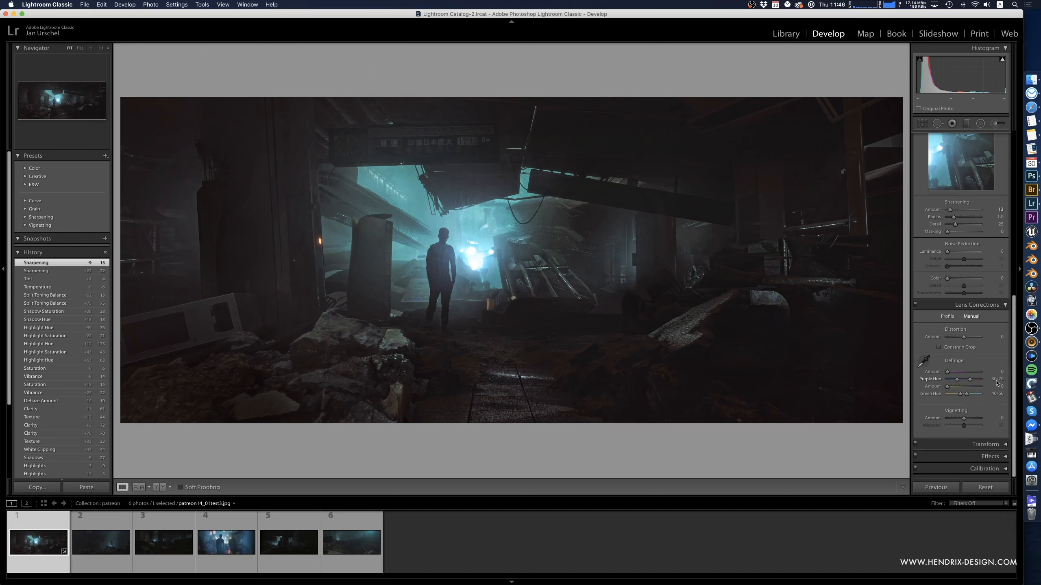
pyautogui.moveTo(963, 336); pyautogui.dragTo(960, 342)
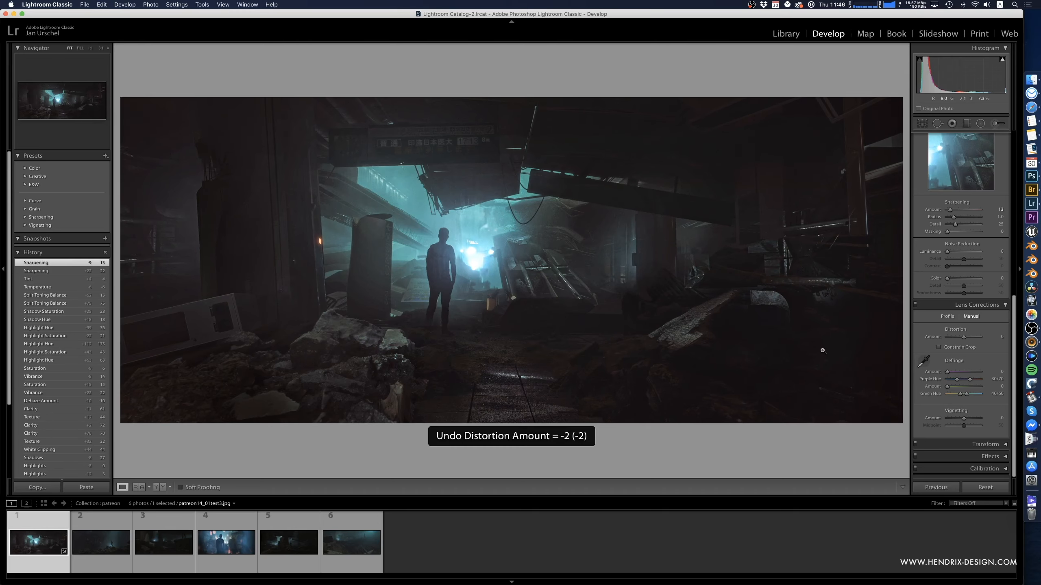
pyautogui.press('super+z')
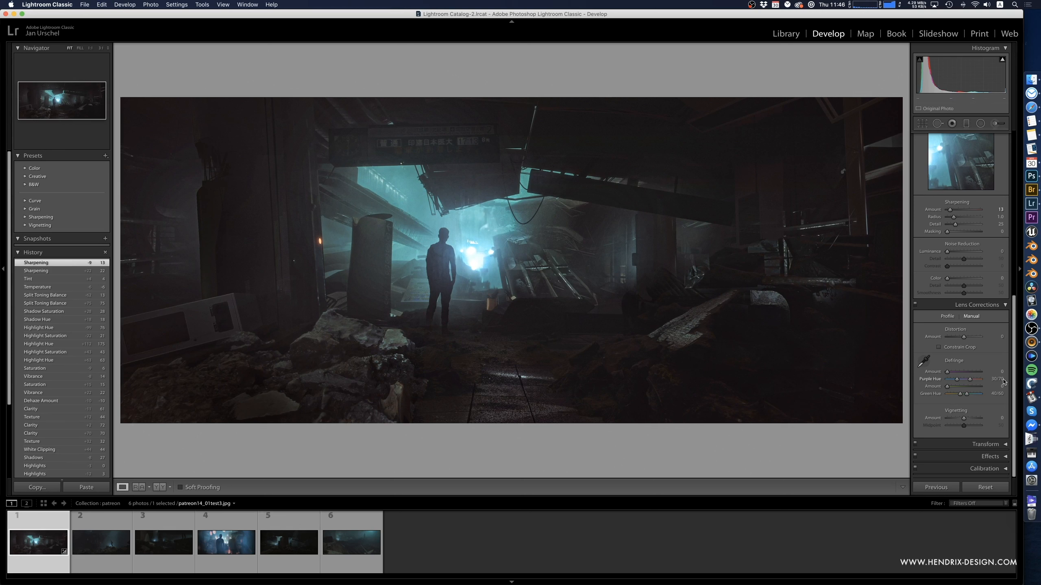
pyautogui.moveTo(947, 372); pyautogui.dragTo(977, 377)
pyautogui.moveTo(964, 418)
pyautogui.mouseDown()
pyautogui.moveTo(981, 422)
pyautogui.moveTo(961, 422)
pyautogui.mouseUp()
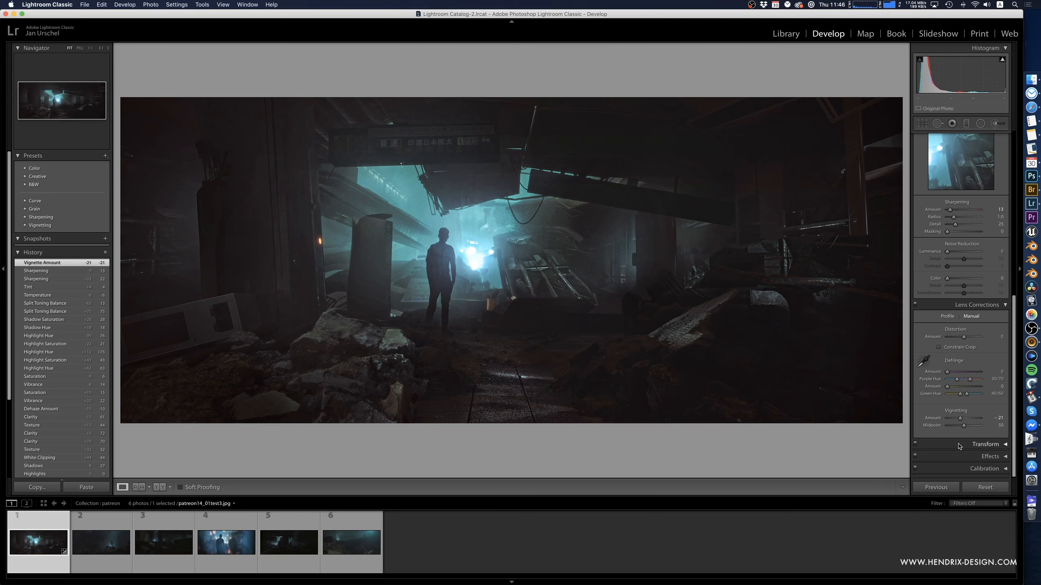
pyautogui.click(961, 444)
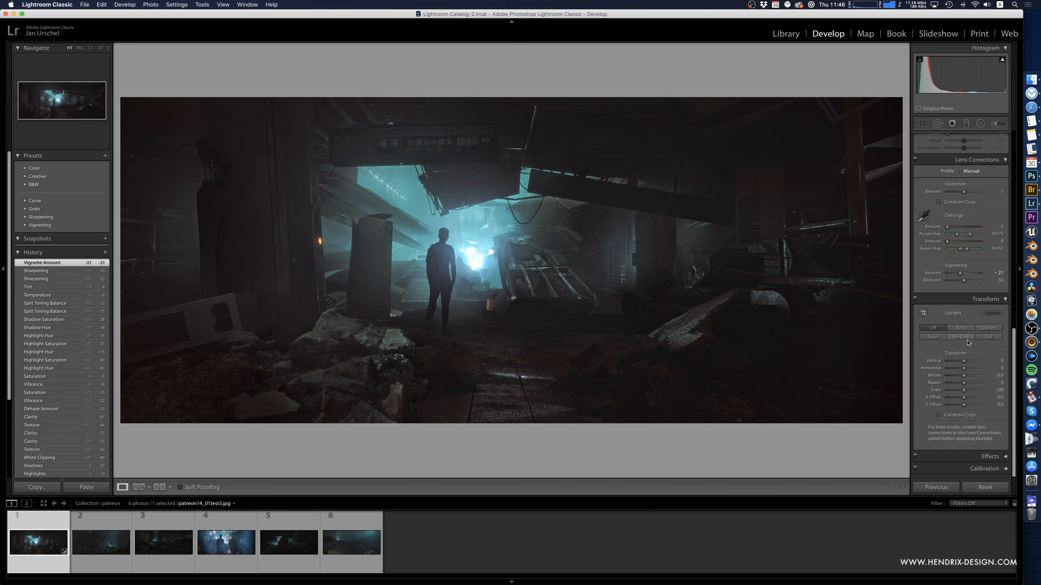
pyautogui.click(962, 301)
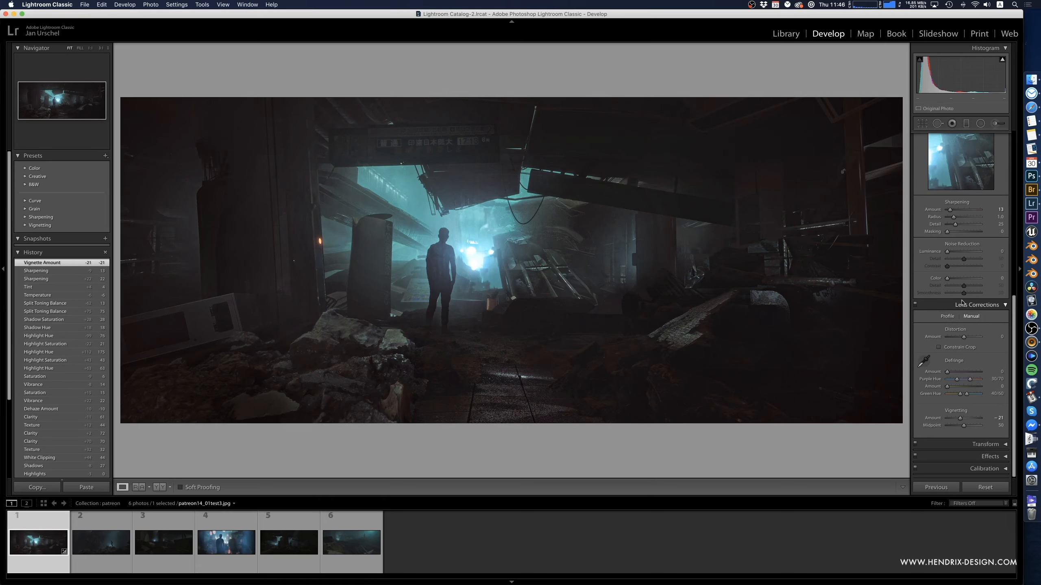
# - Try a post-crop vignette amount of -1 in the Effects settings, and reset the Lens Corrections vignetting amount to 0
pyautogui.click(961, 456)
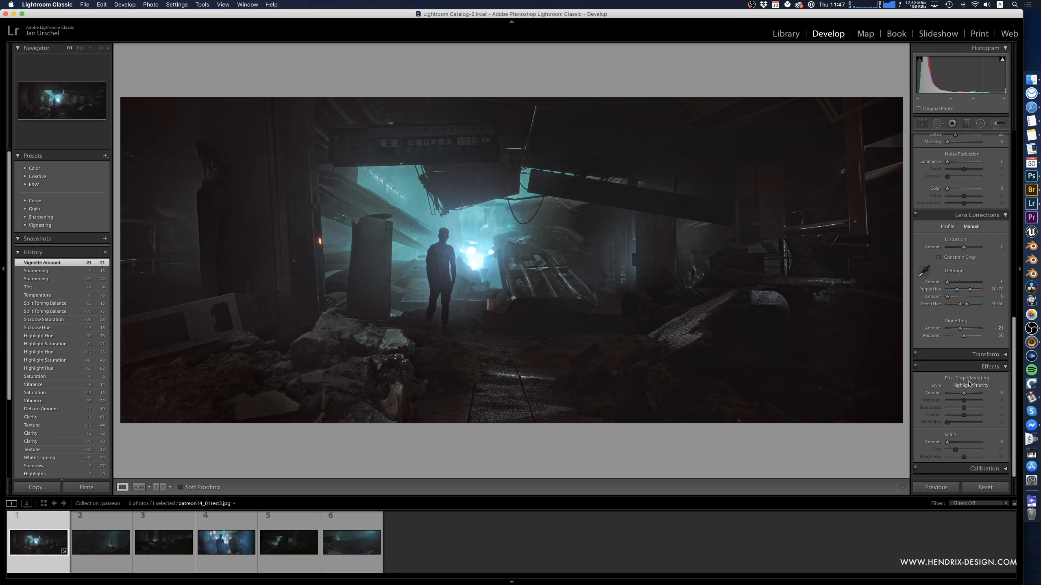
pyautogui.moveTo(966, 396)
pyautogui.mouseDown()
pyautogui.moveTo(980, 395)
pyautogui.moveTo(966, 396)
pyautogui.mouseUp()
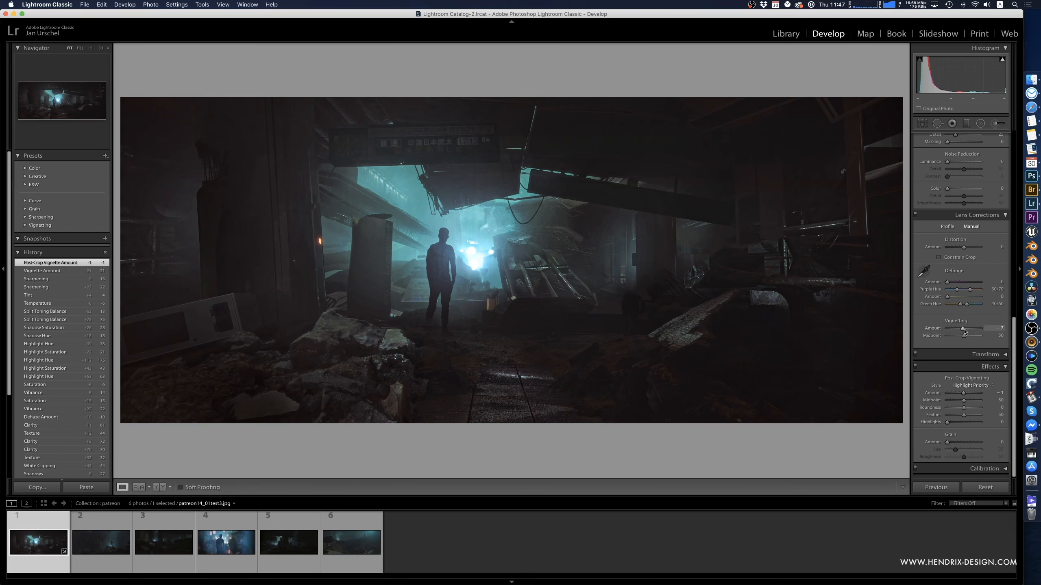
pyautogui.moveTo(965, 331); pyautogui.dragTo(965, 331)
pyautogui.click(995, 329)
pyautogui.write('0')
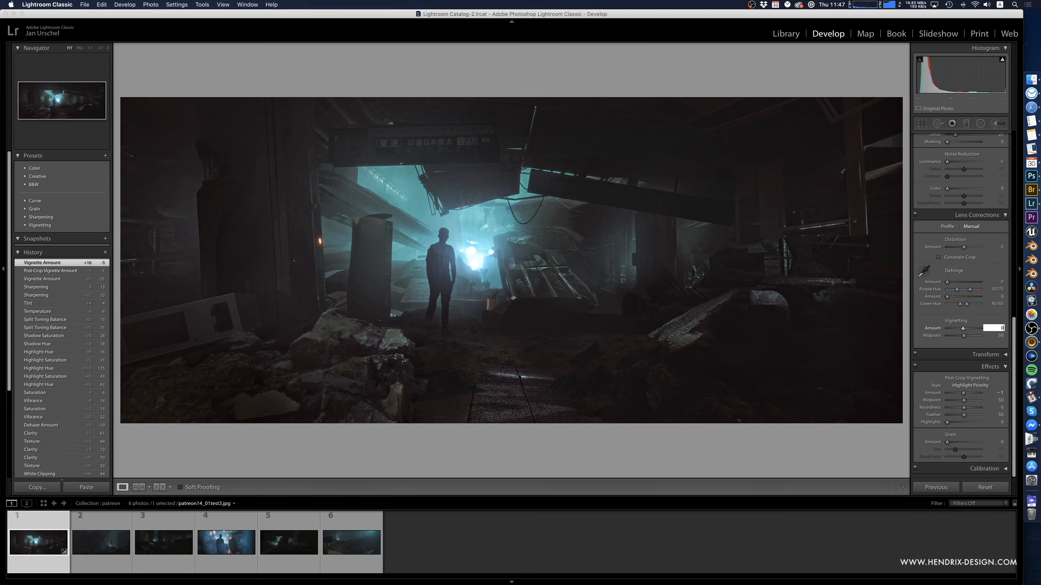
pyautogui.press('Return')
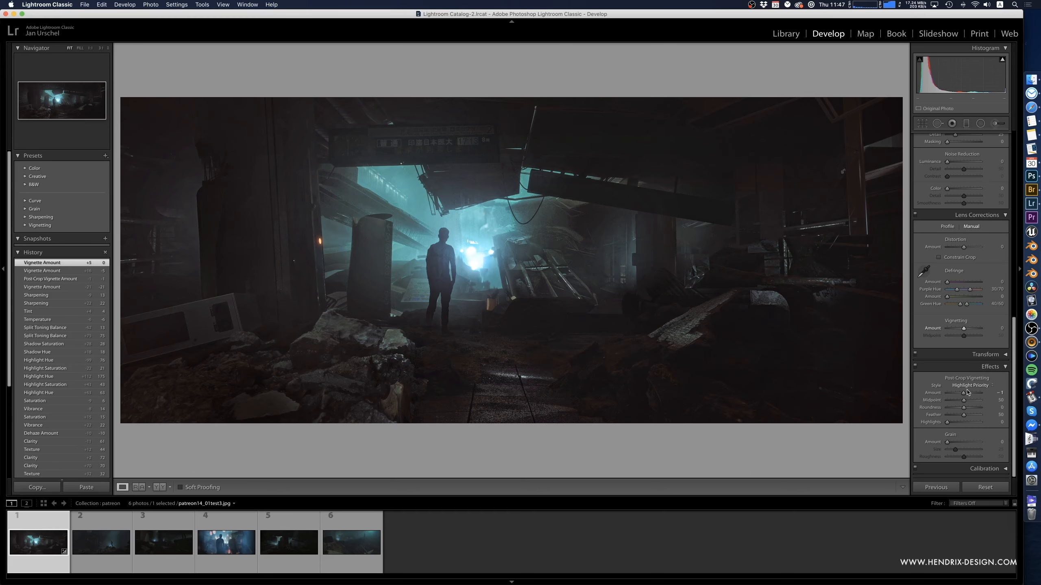
# - Set the post-crop vignette amount to -19, and try a roundness of -63 and a feather of 57, undoing both
pyautogui.moveTo(968, 393); pyautogui.dragTo(966, 417)
pyautogui.press('super+z')
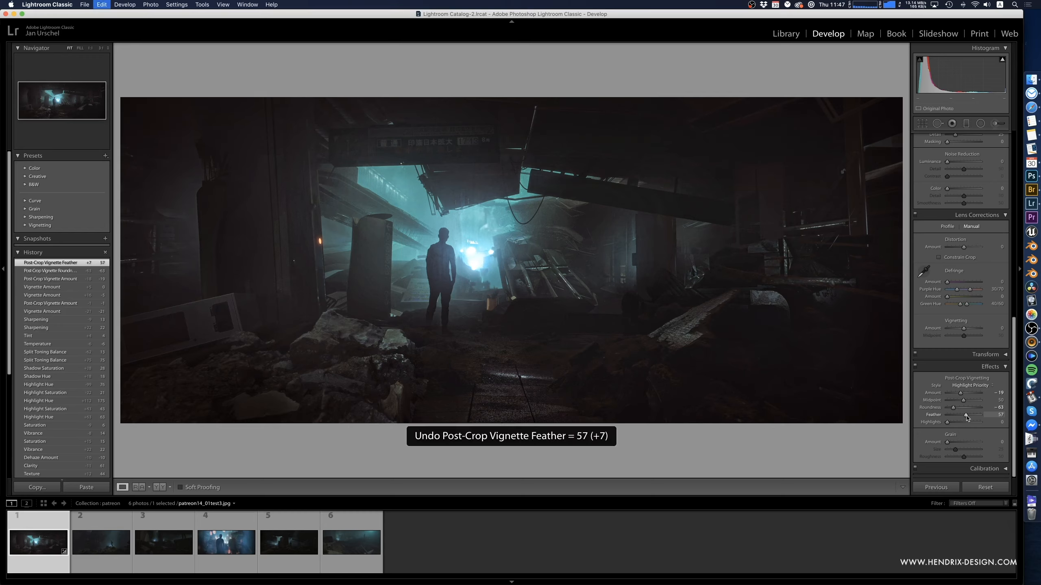
pyautogui.press('super+z')
pyautogui.press('super+z')
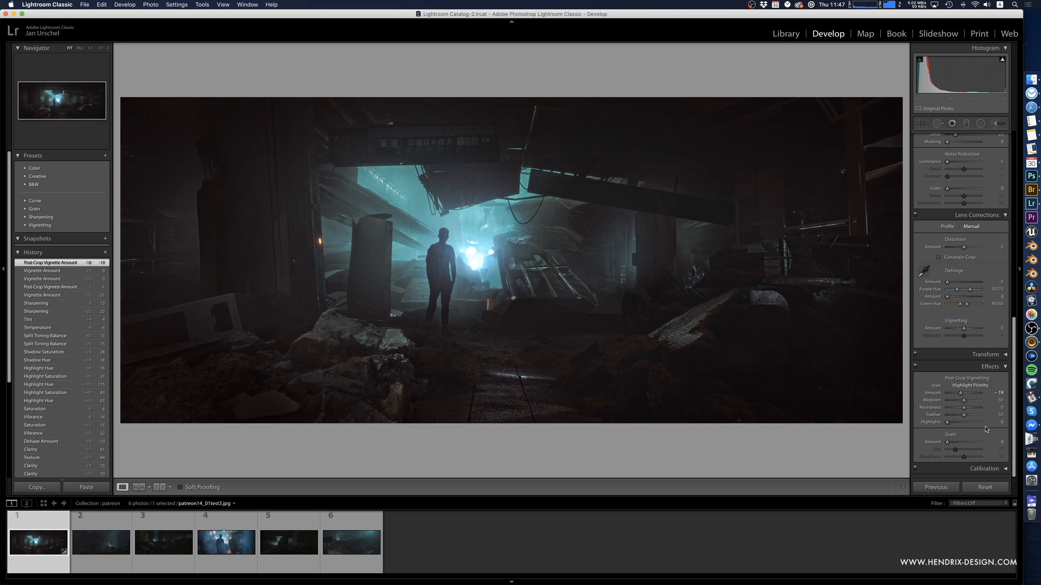
# - Add subtle film grain with an amount of 8, a size of 22 and a roughness of 36
pyautogui.moveTo(948, 442); pyautogui.dragTo(958, 443)
pyautogui.moveTo(956, 443); pyautogui.dragTo(1020, 457)
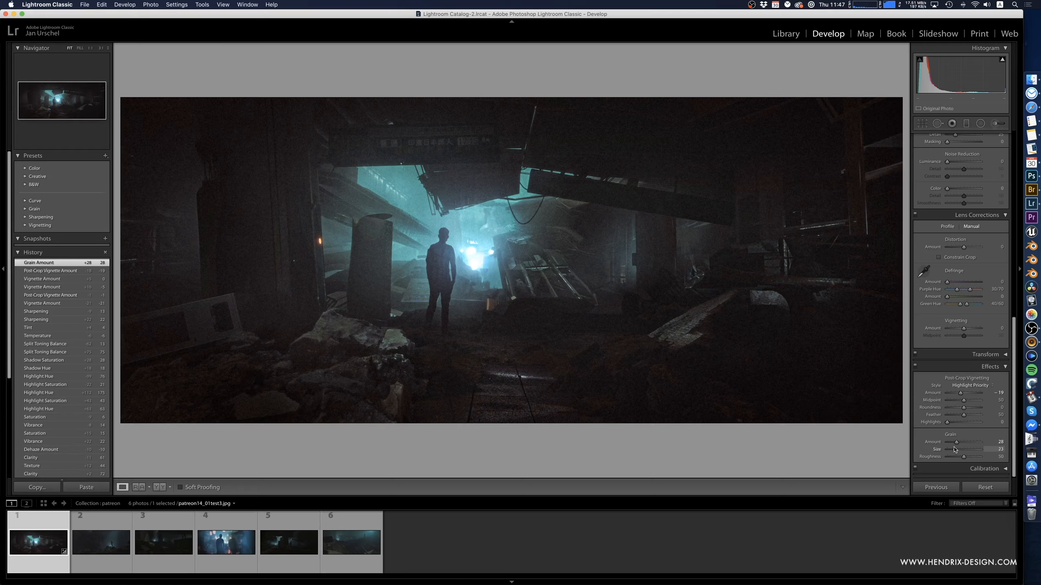
pyautogui.moveTo(955, 450)
pyautogui.mouseDown()
pyautogui.moveTo(1031, 456)
pyautogui.moveTo(953, 449)
pyautogui.mouseUp()
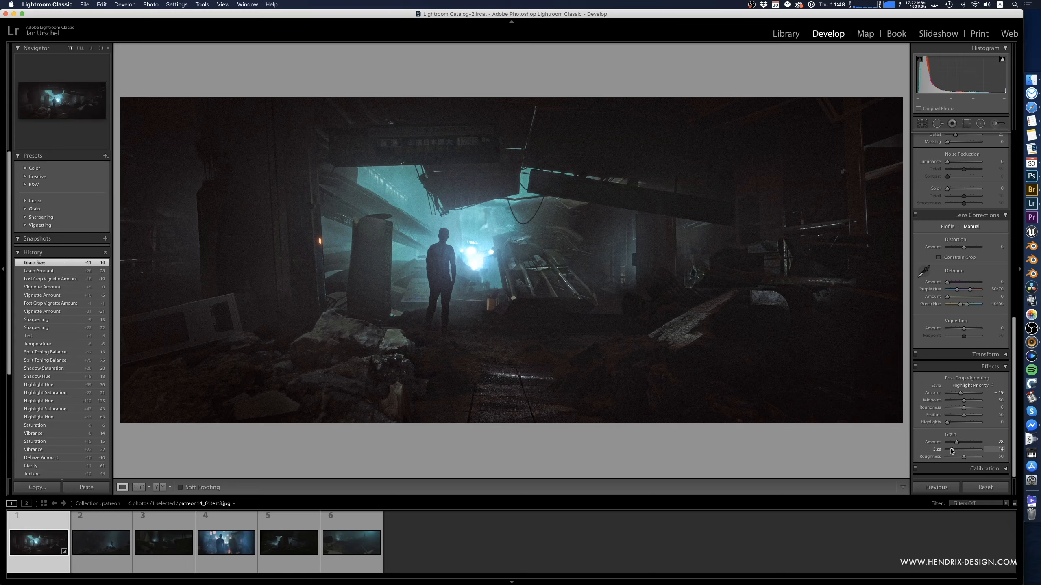
pyautogui.moveTo(951, 450); pyautogui.dragTo(968, 452)
pyautogui.moveTo(959, 452); pyautogui.dragTo(959, 450)
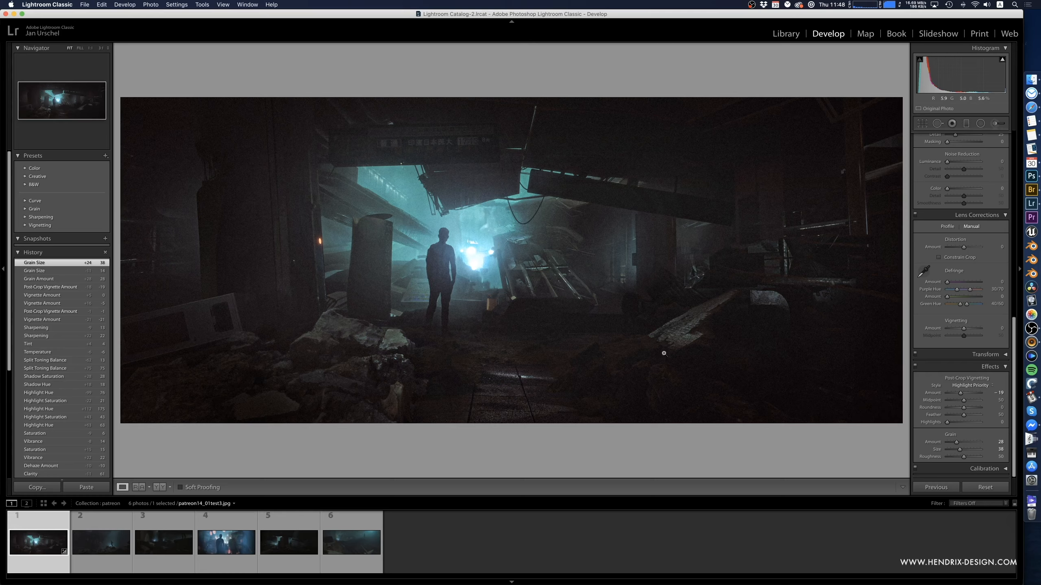
pyautogui.moveTo(959, 451)
pyautogui.mouseDown()
pyautogui.moveTo(948, 450)
pyautogui.moveTo(981, 456)
pyautogui.moveTo(946, 455)
pyautogui.moveTo(989, 456)
pyautogui.moveTo(959, 459)
pyautogui.moveTo(950, 446)
pyautogui.mouseUp()
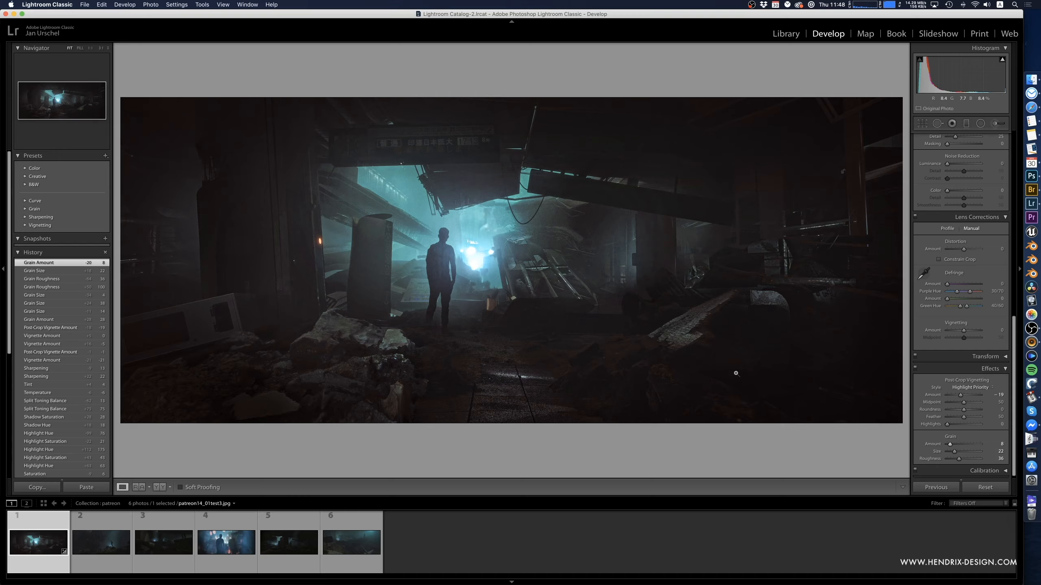
# - Try a calibration shadow tint of -20 and undo it
pyautogui.click(988, 472)
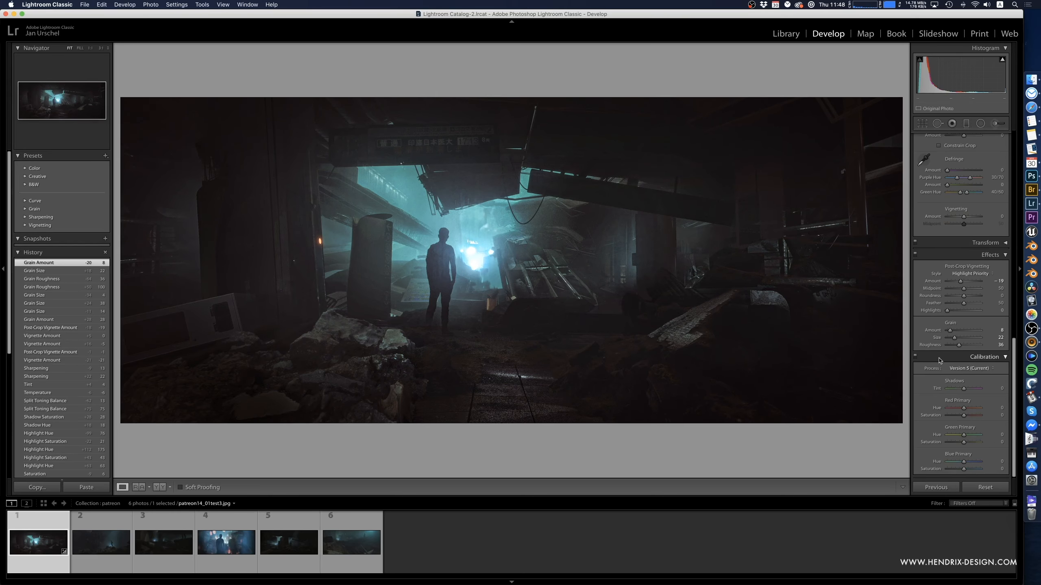
pyautogui.moveTo(964, 390); pyautogui.dragTo(950, 391)
pyautogui.press('super+z')
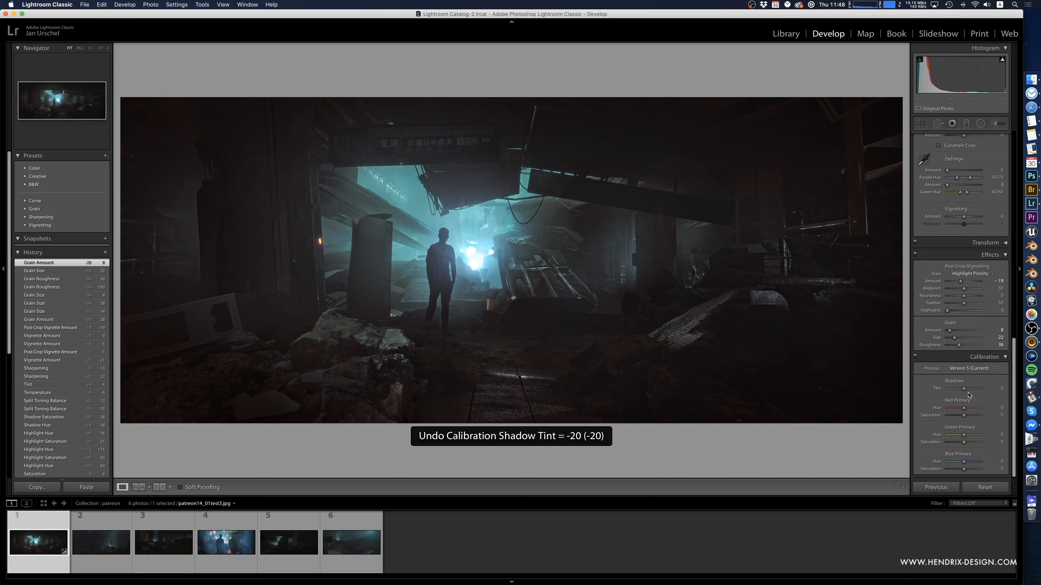
# - Apply the develop settings of patreon14_01test3.jpg to the second photo, patreon14_02test.jpg, by pasting them from the previous photo
pyautogui.scroll(10, 954, 370)
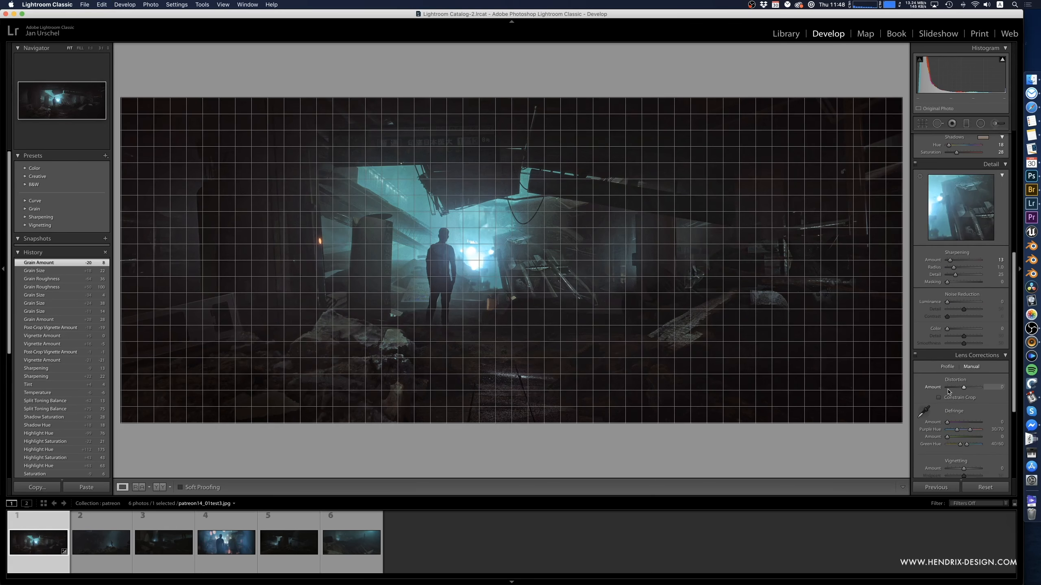
pyautogui.scroll(8, 949, 392)
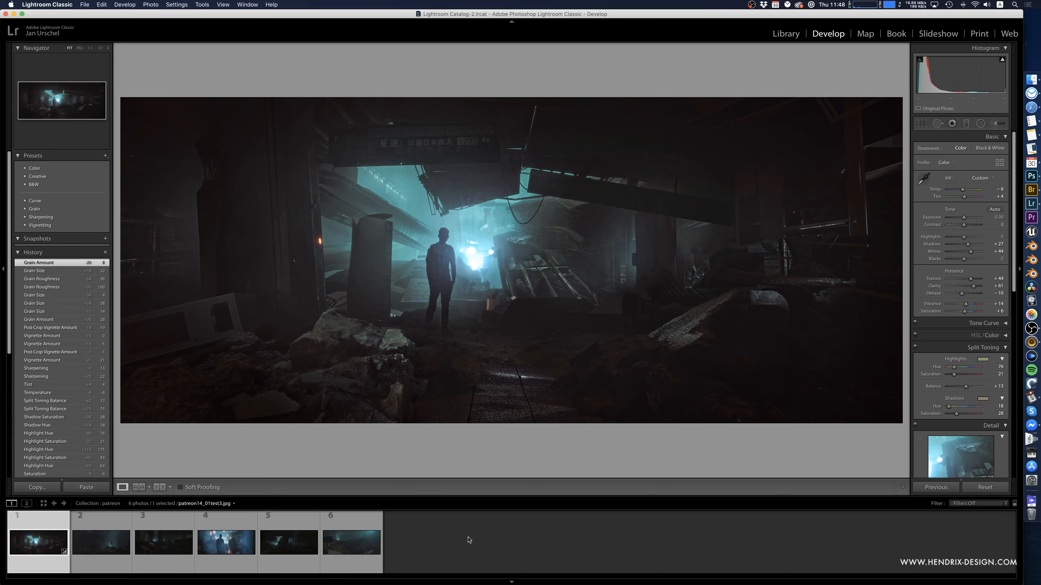
pyautogui.click(101, 542)
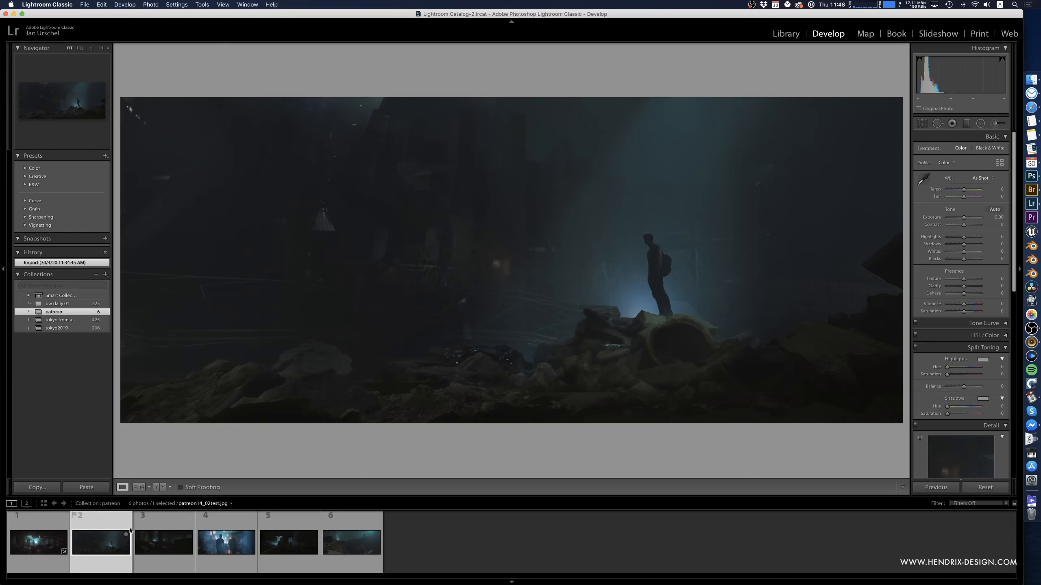
pyautogui.click(65, 562)
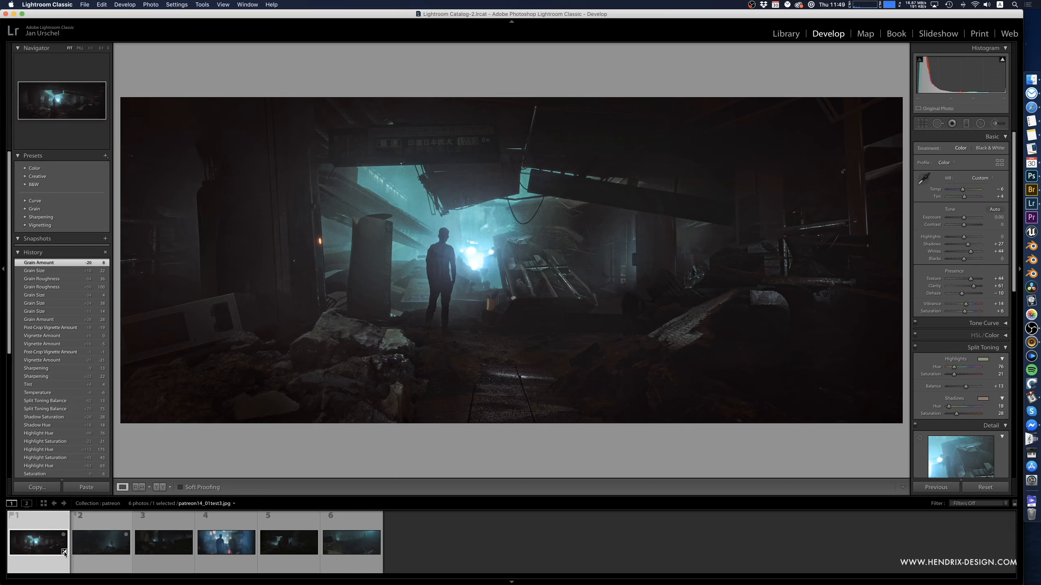
pyautogui.click(98, 545)
pyautogui.rightClick(102, 544)
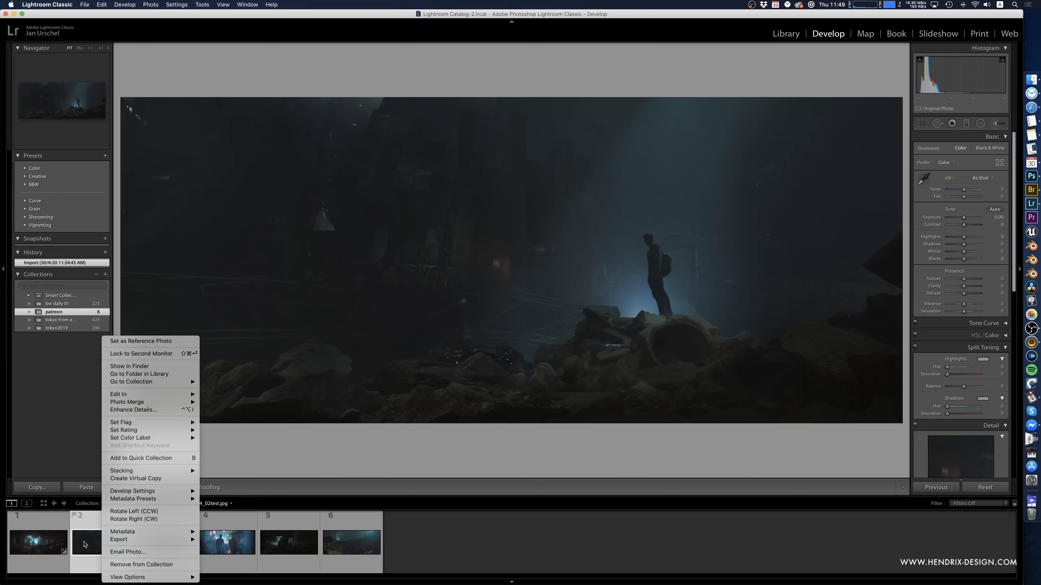
pyautogui.moveTo(144, 497)
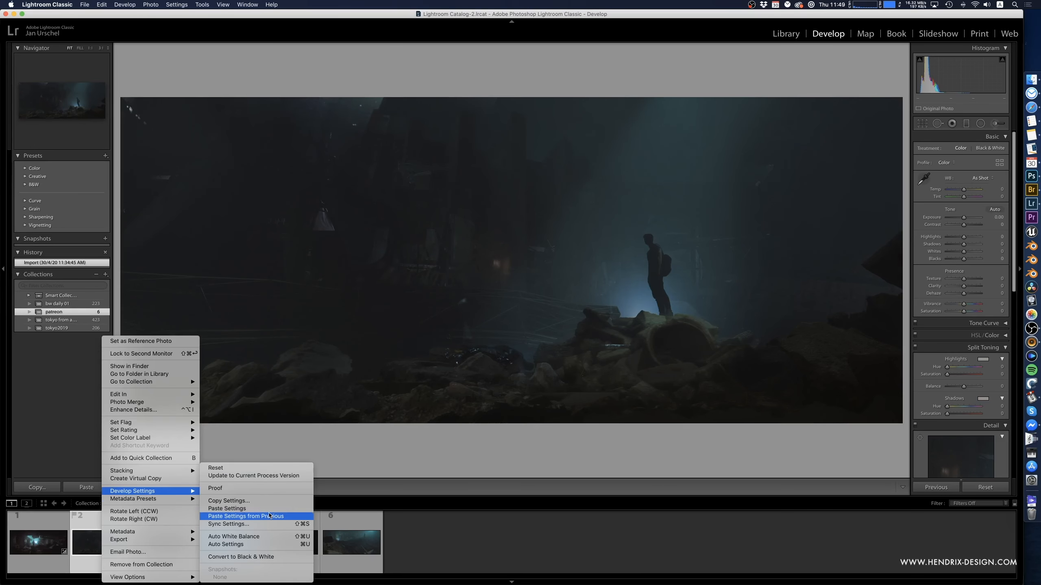
pyautogui.click(268, 517)
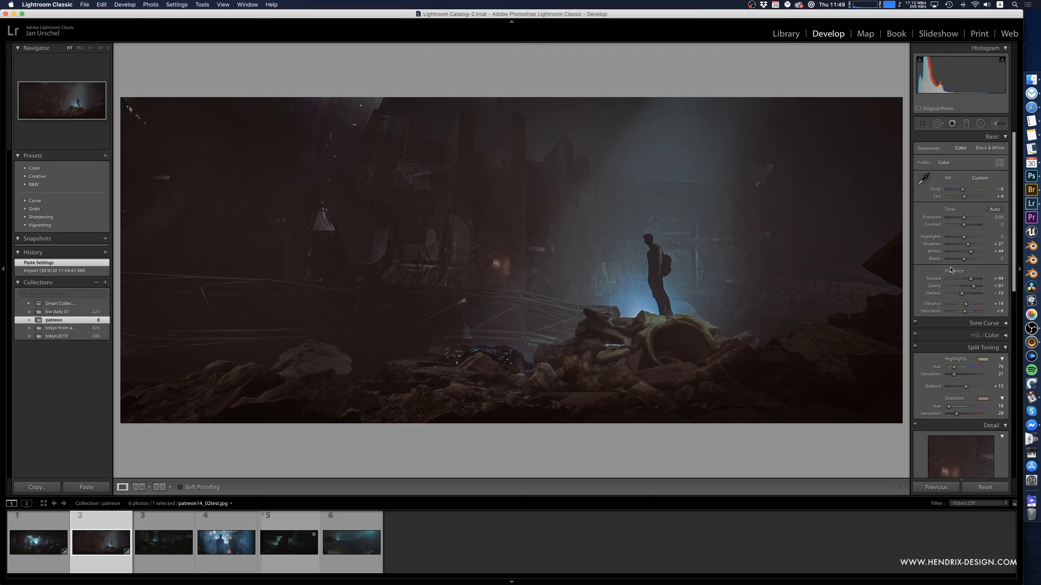
# - Cool the second photo to a temperature of -10, and split-tone its shadows with hue 69 and saturation 9
pyautogui.moveTo(962, 189); pyautogui.dragTo(963, 192)
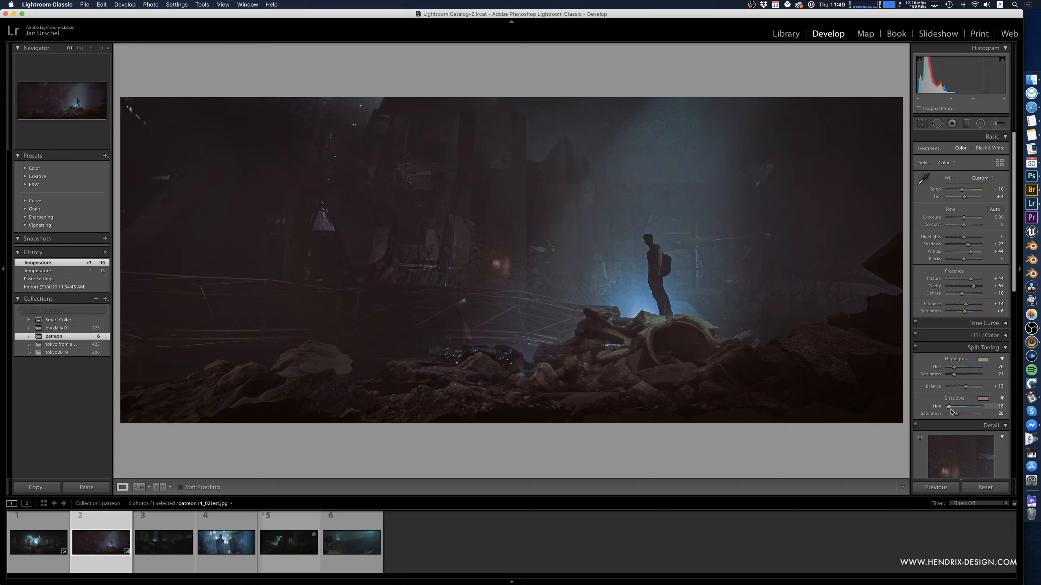
pyautogui.moveTo(950, 408); pyautogui.dragTo(951, 417)
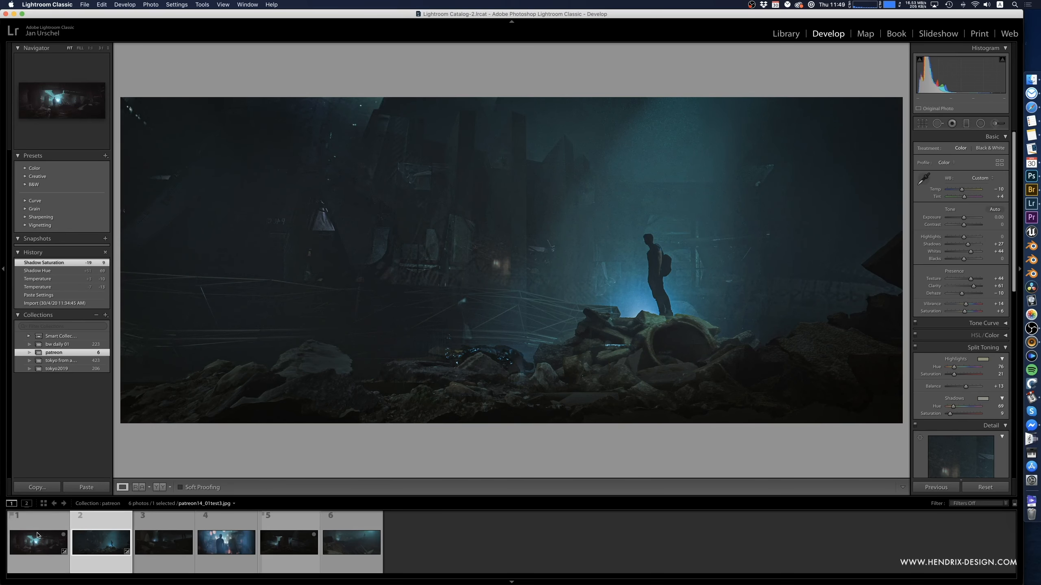
# - Copy the develop settings of the first photo, patreon14_01test3.jpg, keeping the preselected setting groups
pyautogui.click(41, 545)
pyautogui.rightClick(43, 547)
pyautogui.moveTo(95, 491)
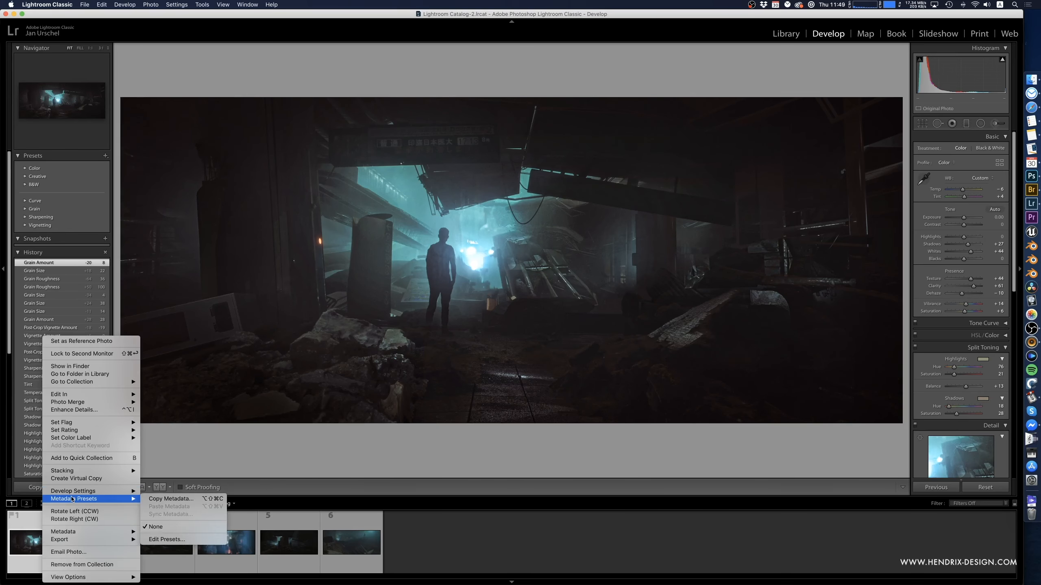
pyautogui.click(193, 500)
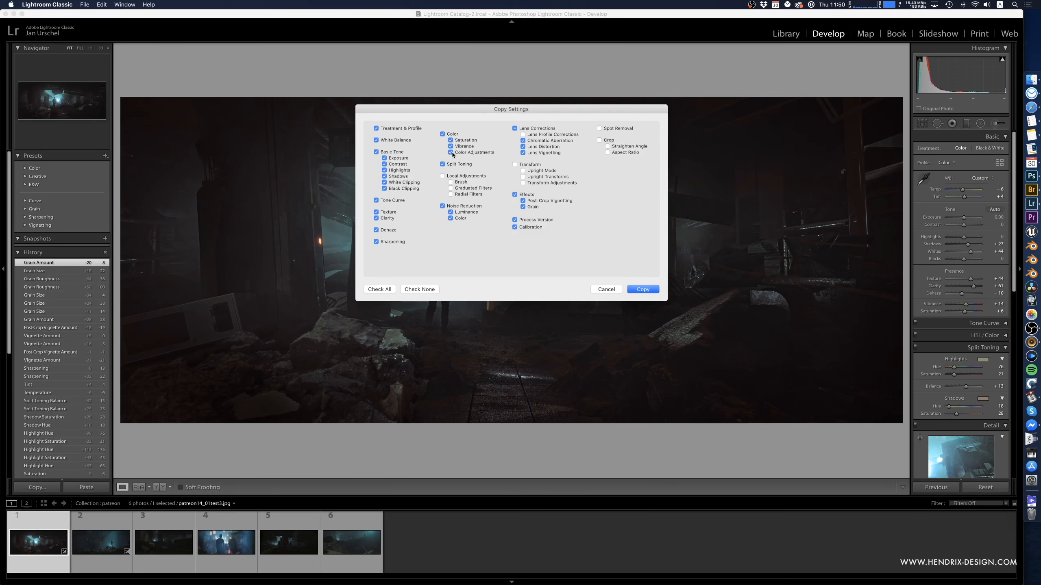
pyautogui.click(640, 292)
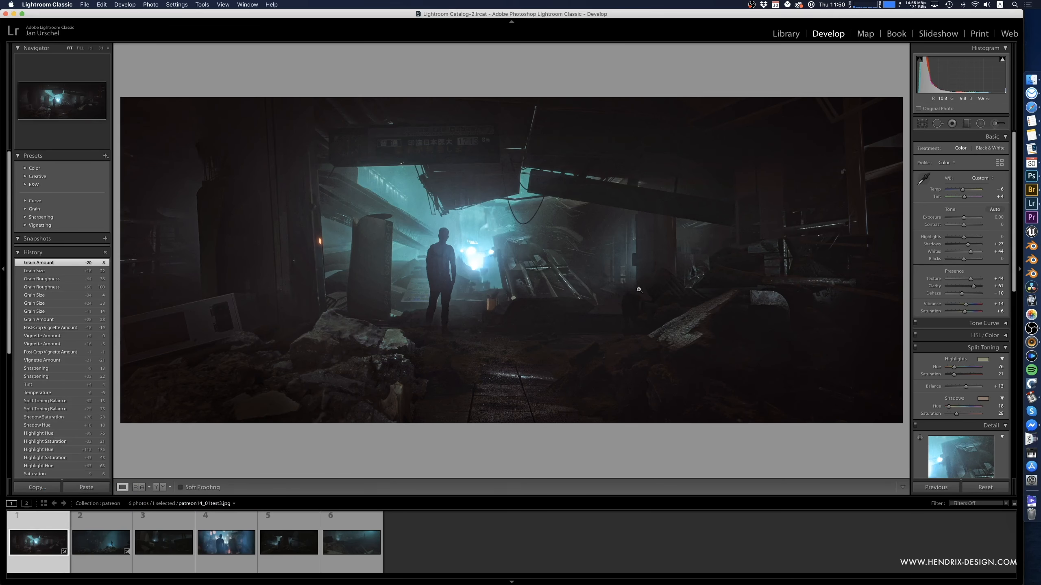
# - Select photos 3 to 6 together and paste the copied develop settings onto them
pyautogui.click(135, 545)
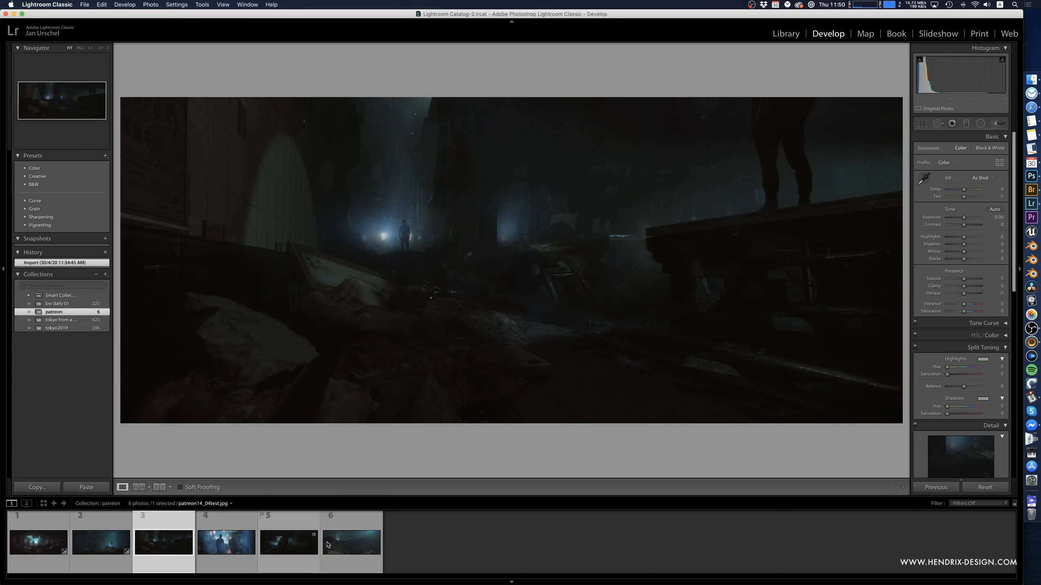
pyautogui.keyDown('shift'); pyautogui.click(347, 542); pyautogui.keyUp('shift')
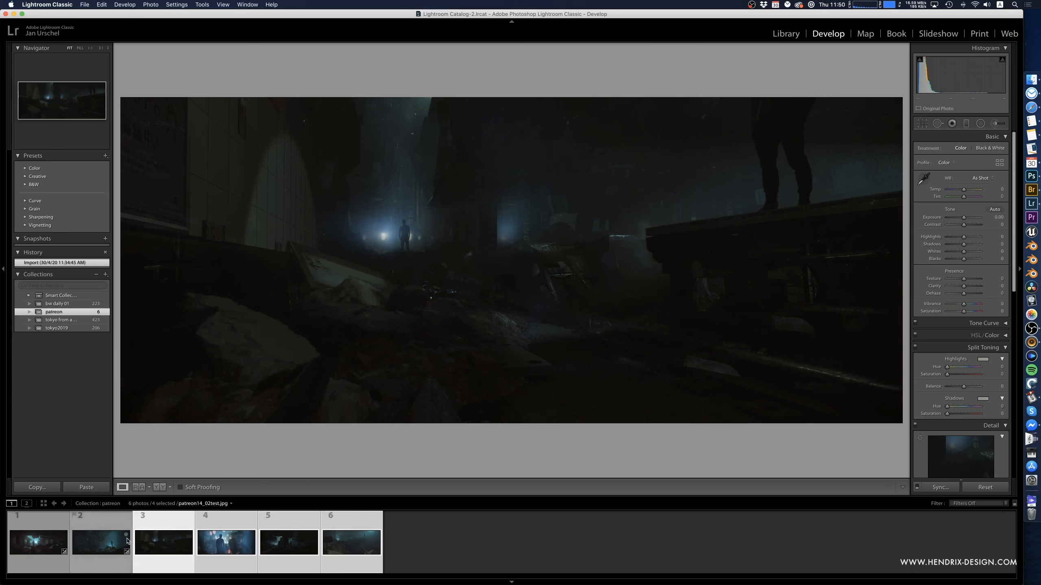
pyautogui.rightClick(158, 540)
pyautogui.moveTo(188, 493)
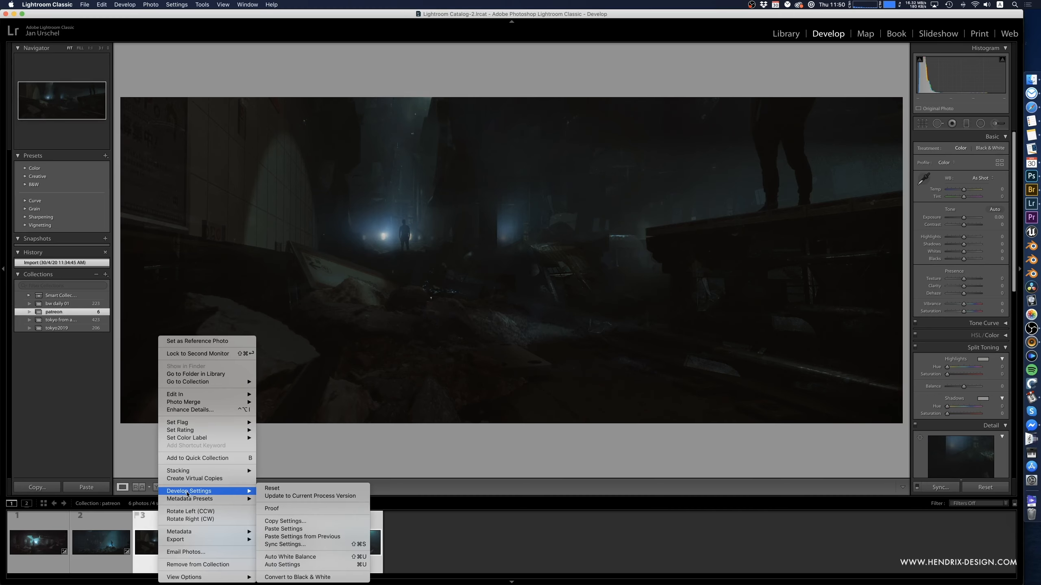
pyautogui.click(284, 529)
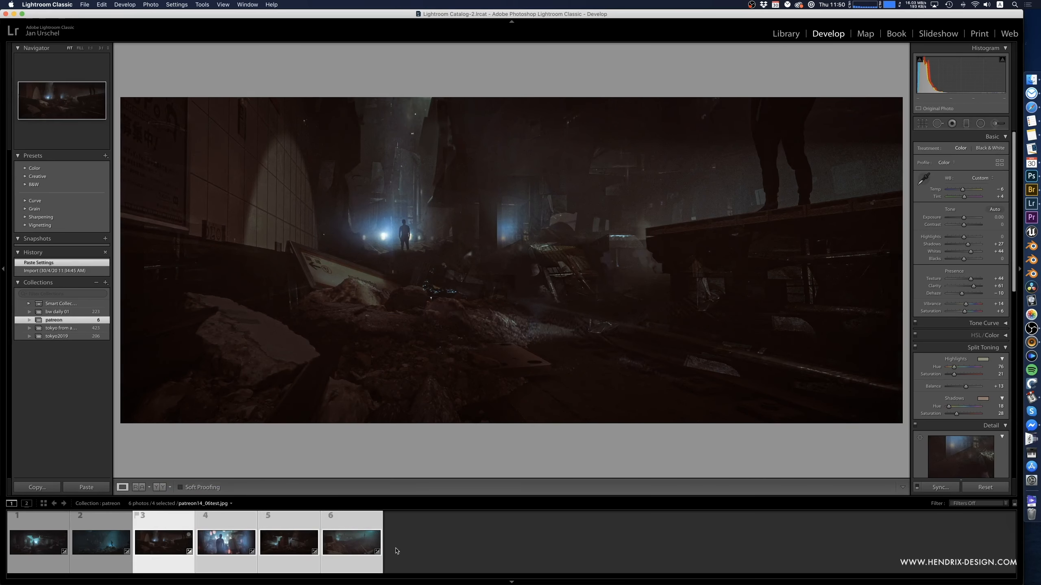
# - Compare the pasted grade on photos 4, 5 and 6 with the look of the first photo
pyautogui.click(282, 544)
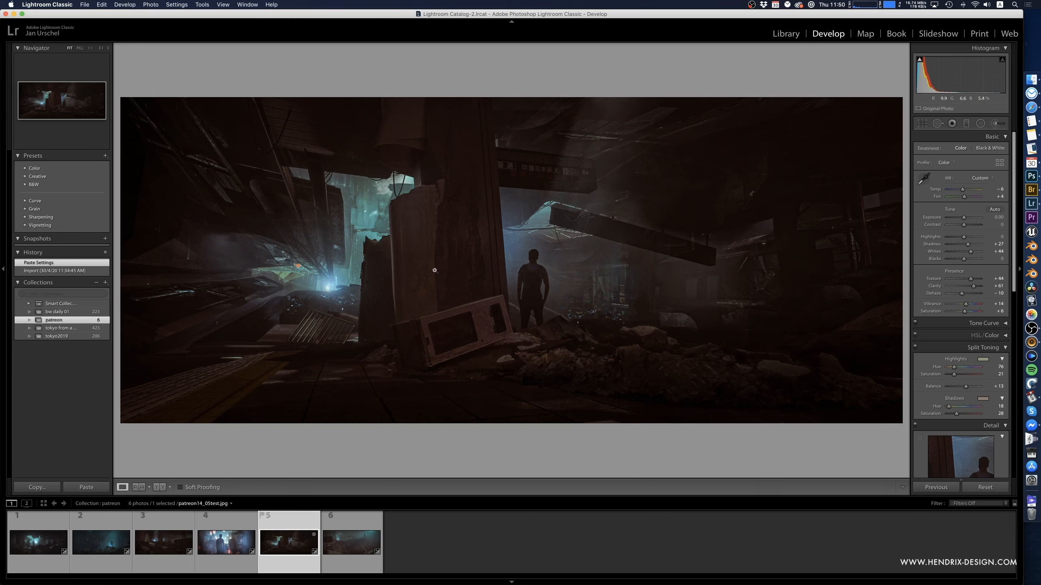
pyautogui.click(39, 545)
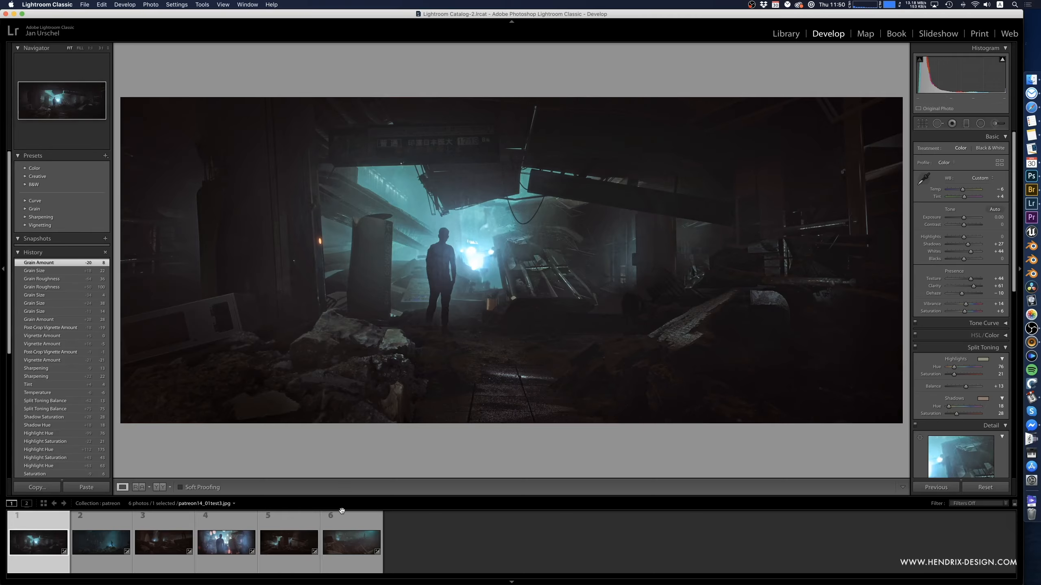
pyautogui.click(289, 547)
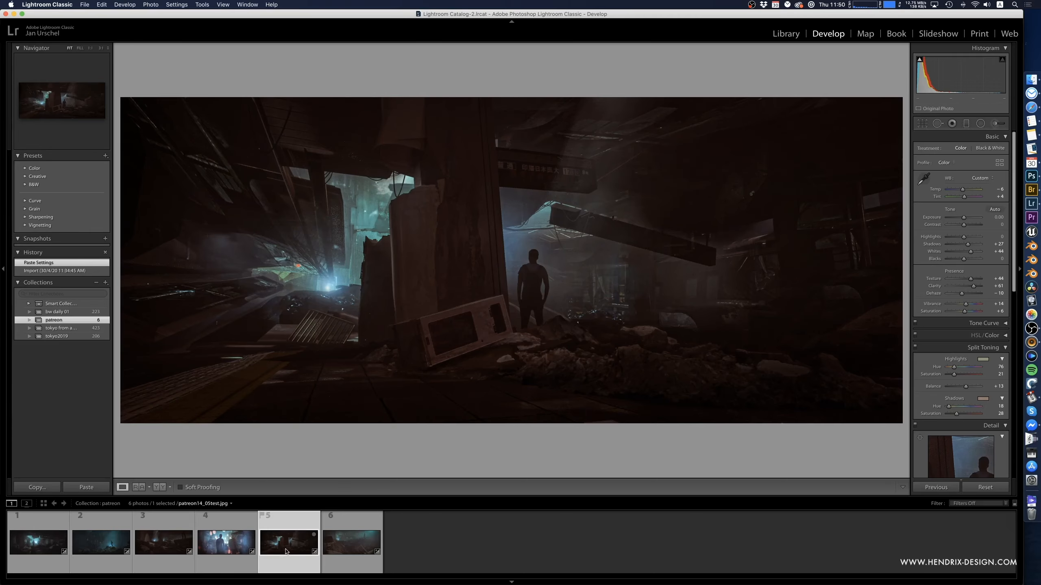
pyautogui.click(343, 543)
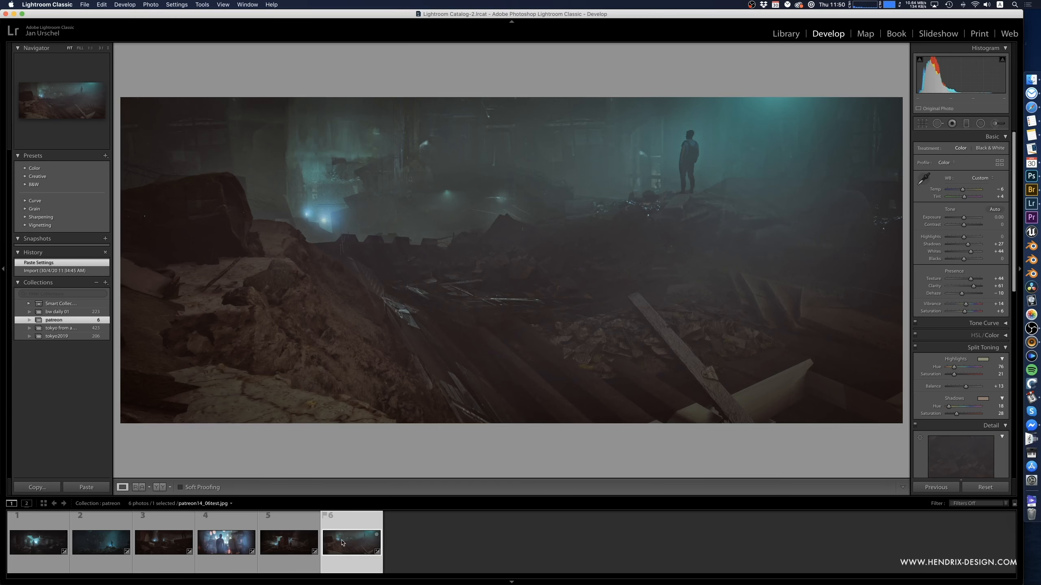
pyautogui.click(272, 542)
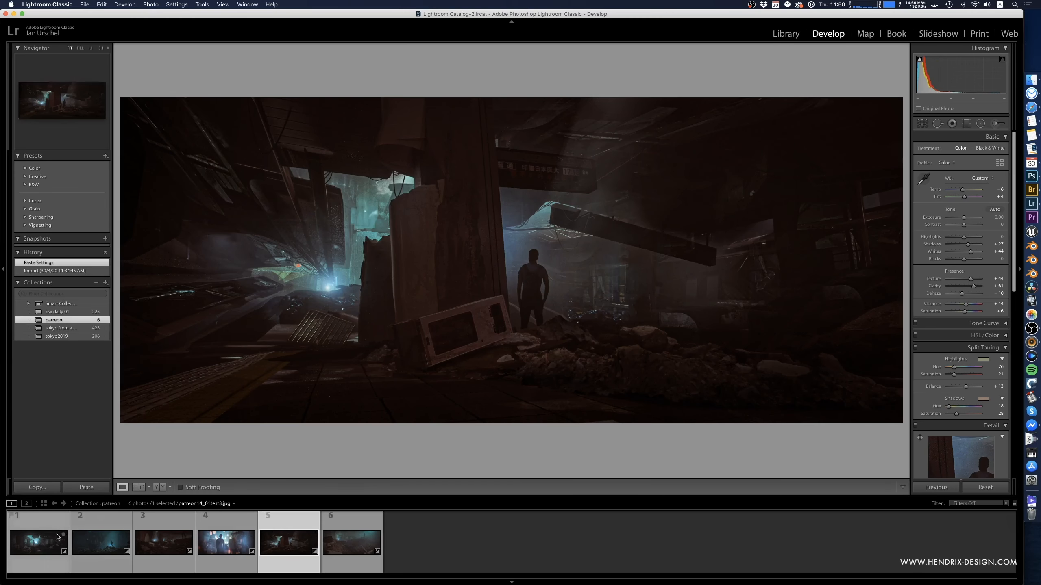
pyautogui.click(211, 549)
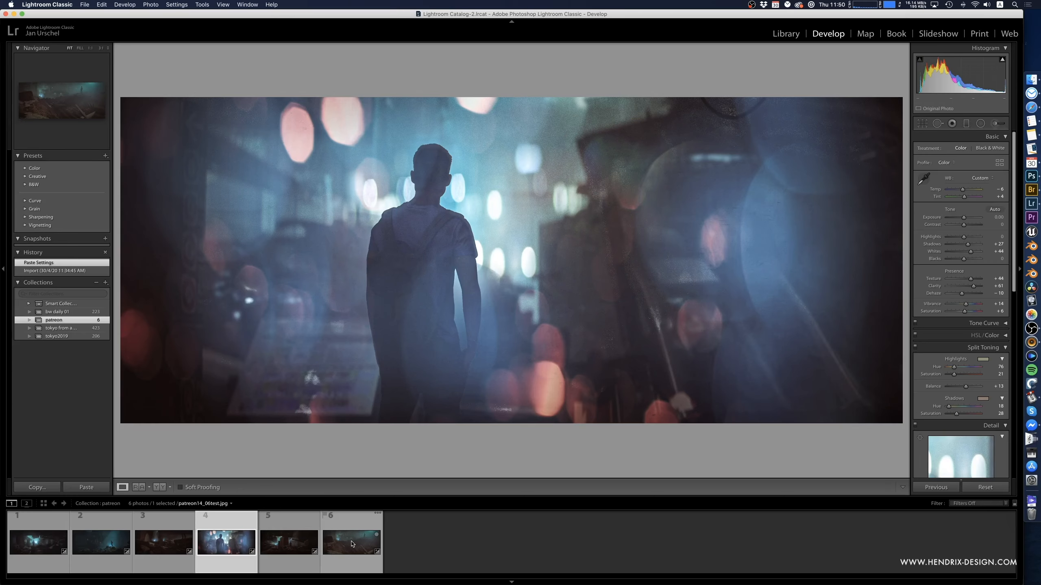
pyautogui.click(352, 544)
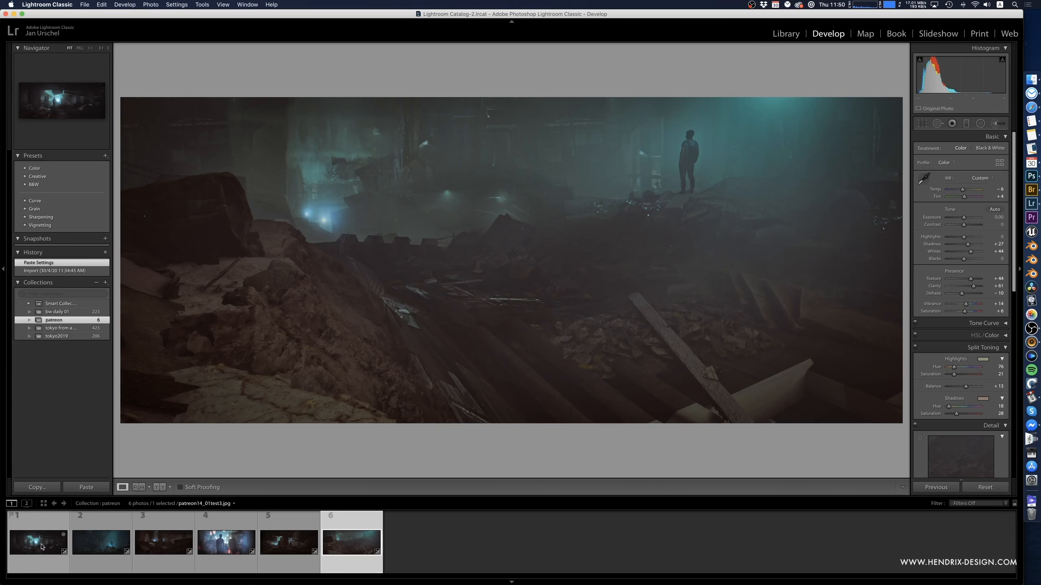
# - Select all six photos of the patreon collection together in the filmstrip
pyautogui.press('super+a')
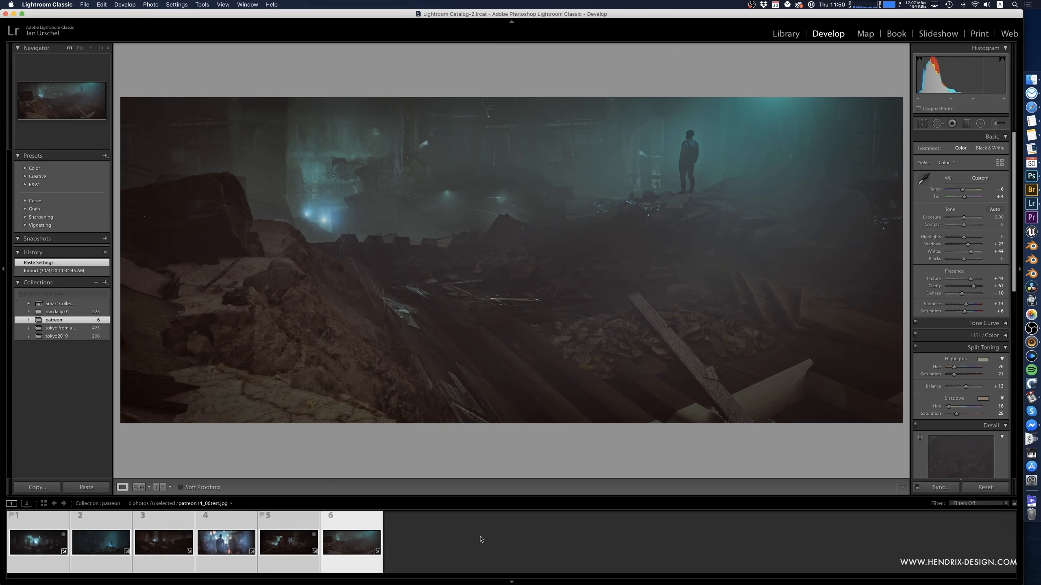
pyautogui.click(40, 550)
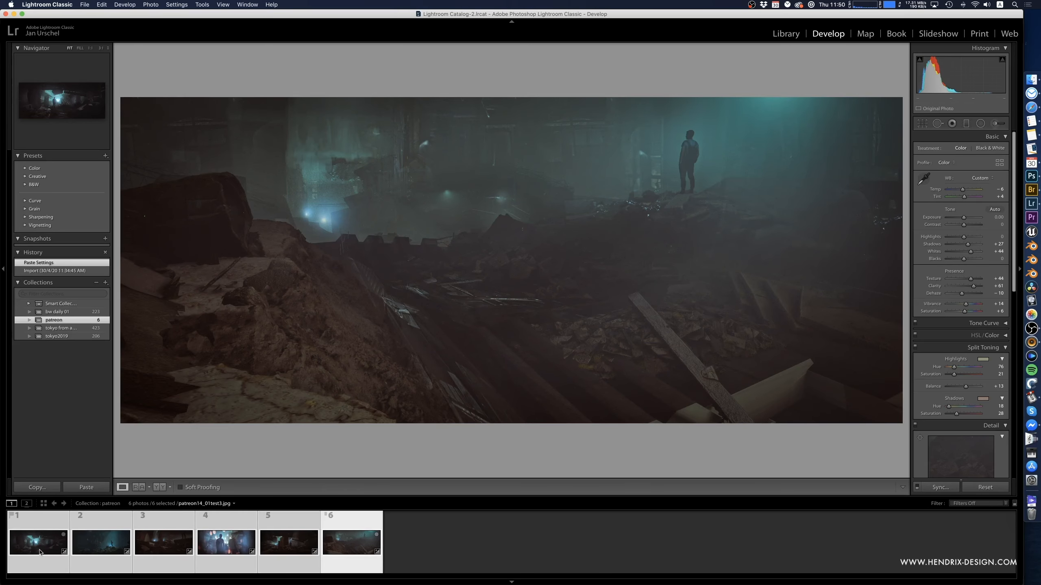
pyautogui.click(369, 541)
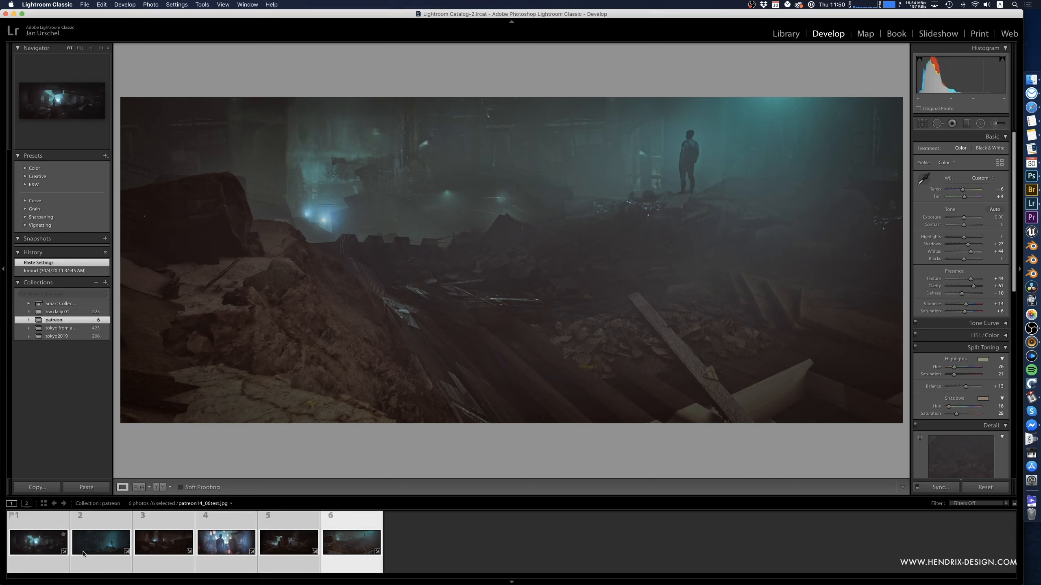
pyautogui.click(84, 552)
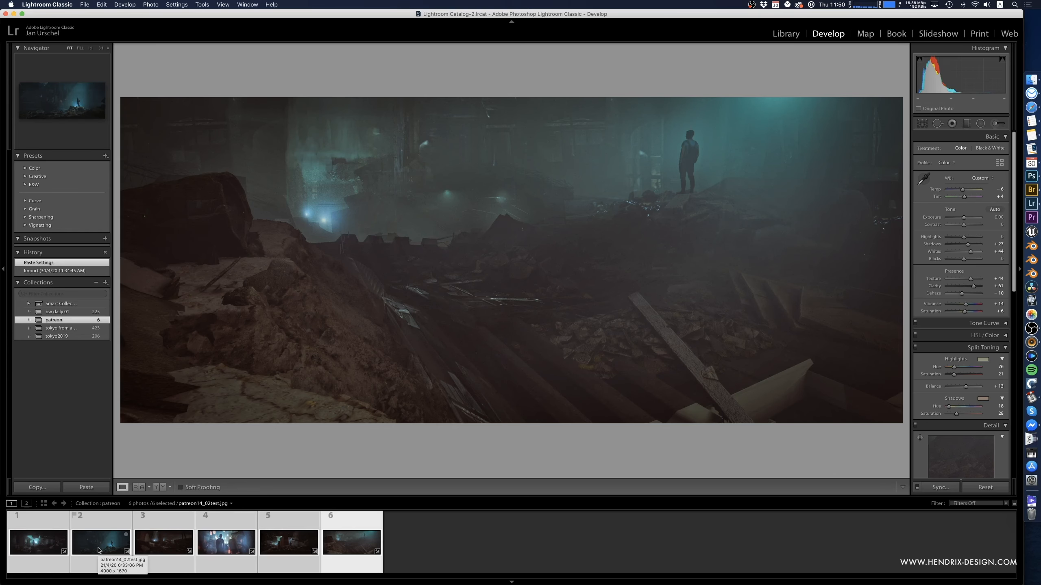
# - Export the six selected photos as sRGB JPEGs at quality 100 to their original folder, named Filename - Sequence
pyautogui.click(85, 5)
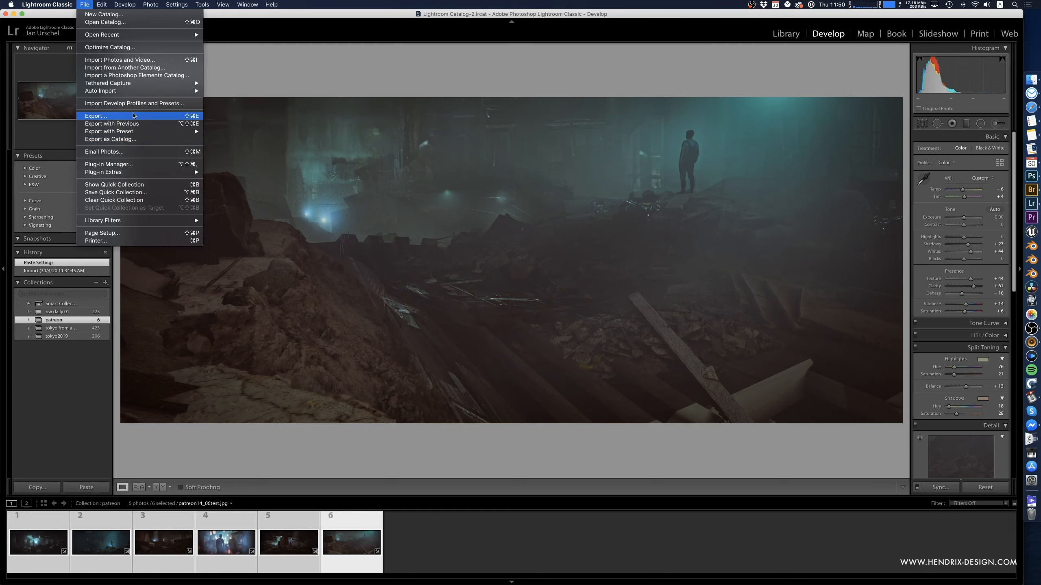
pyautogui.click(90, 3)
pyautogui.press('super')
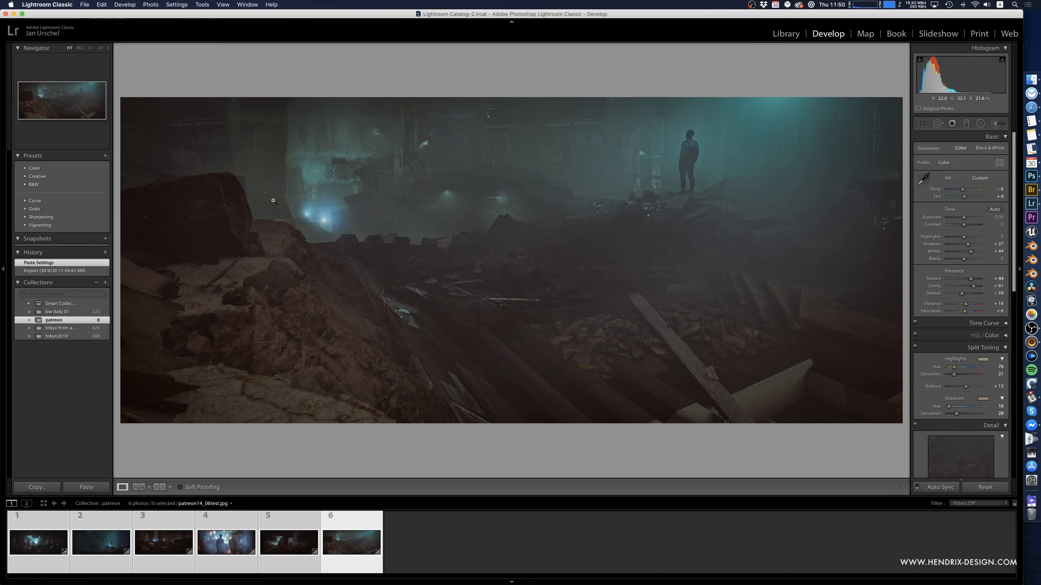
pyautogui.press('super+shift+e')
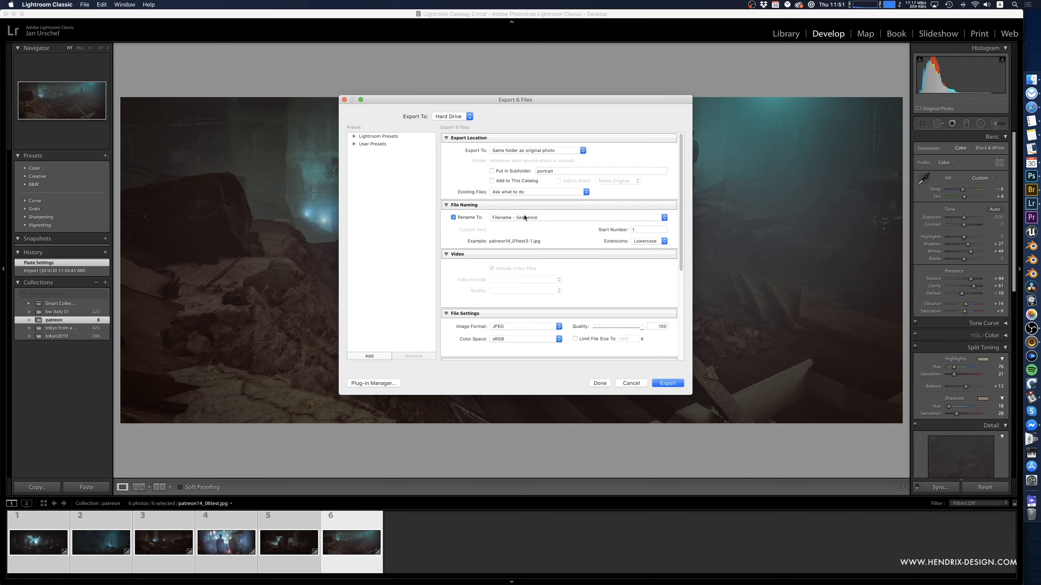
pyautogui.scroll(-5, 517, 228)
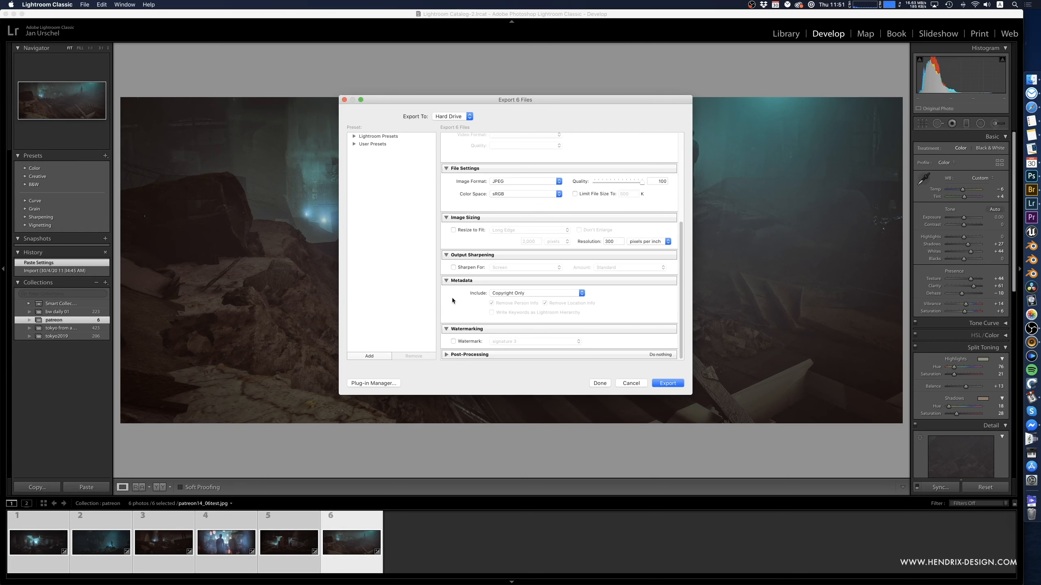
pyautogui.scroll(5, 484, 236)
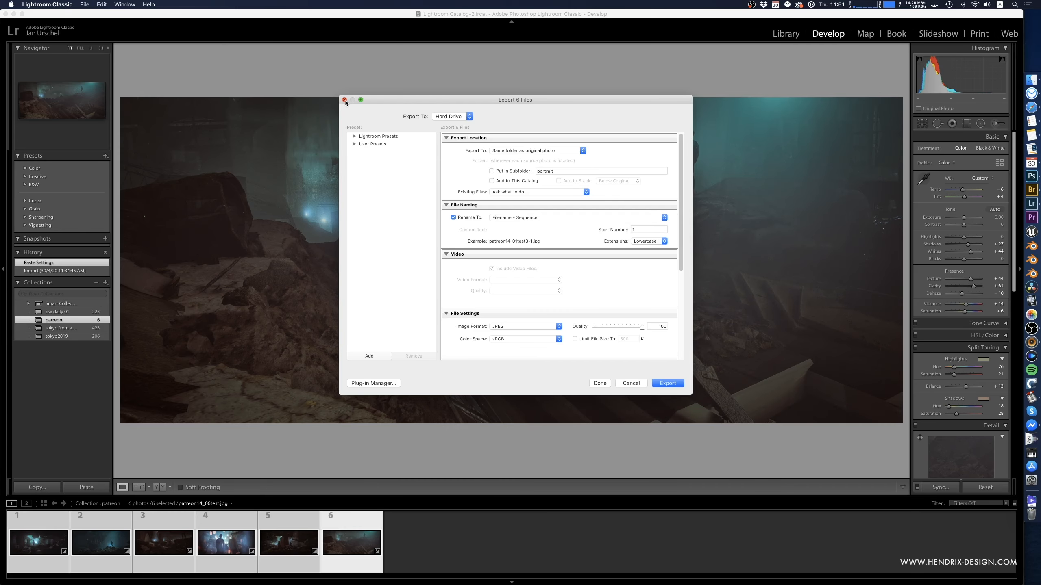
pyautogui.click(656, 385)
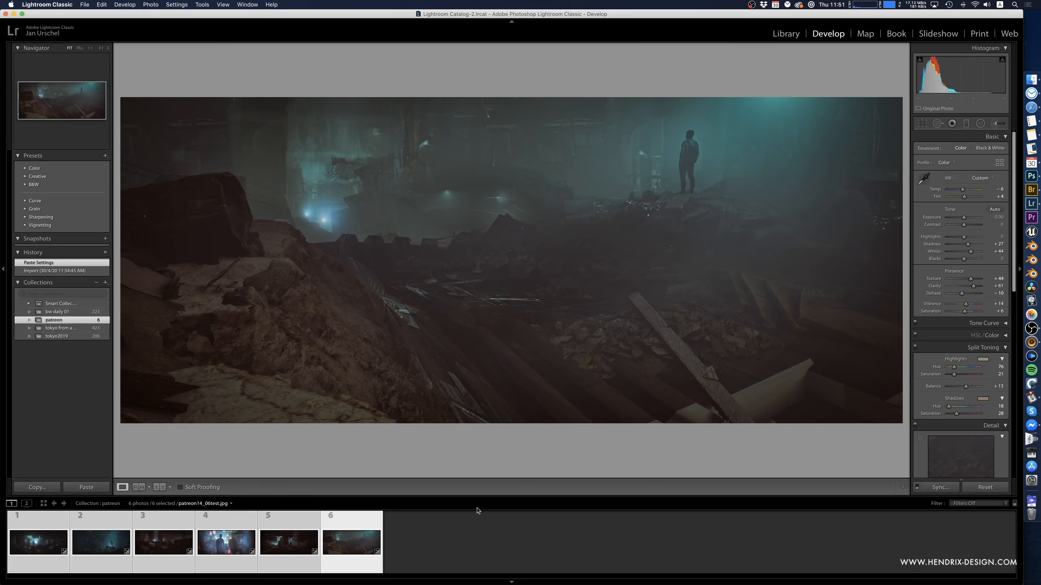
pyautogui.click(488, 547)
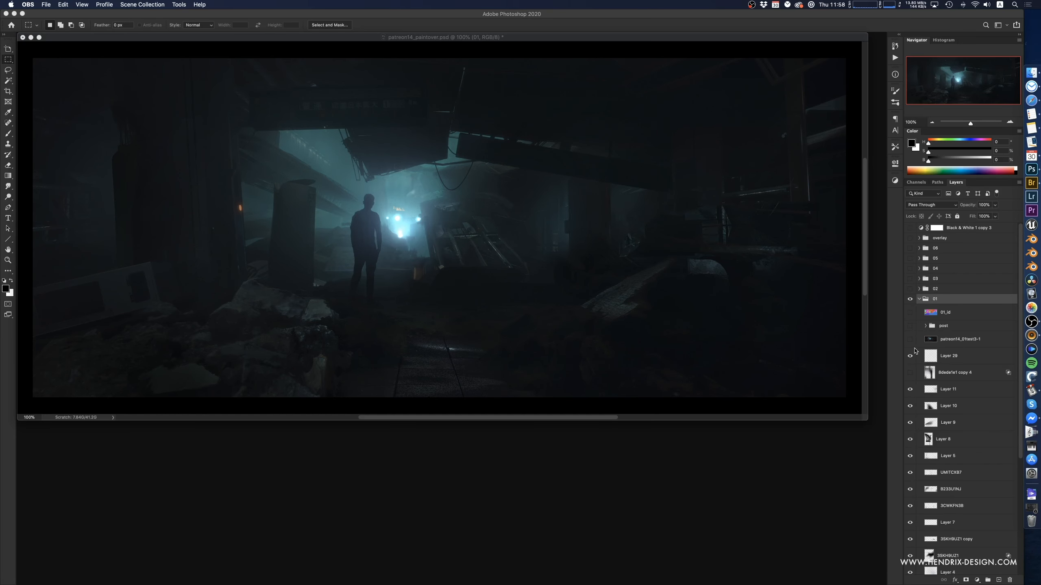
# - In Photoshop, make the graded image layer patreon14_01test3-1 in group 01 visible and select it
pyautogui.click(910, 340)
pyautogui.click(909, 341)
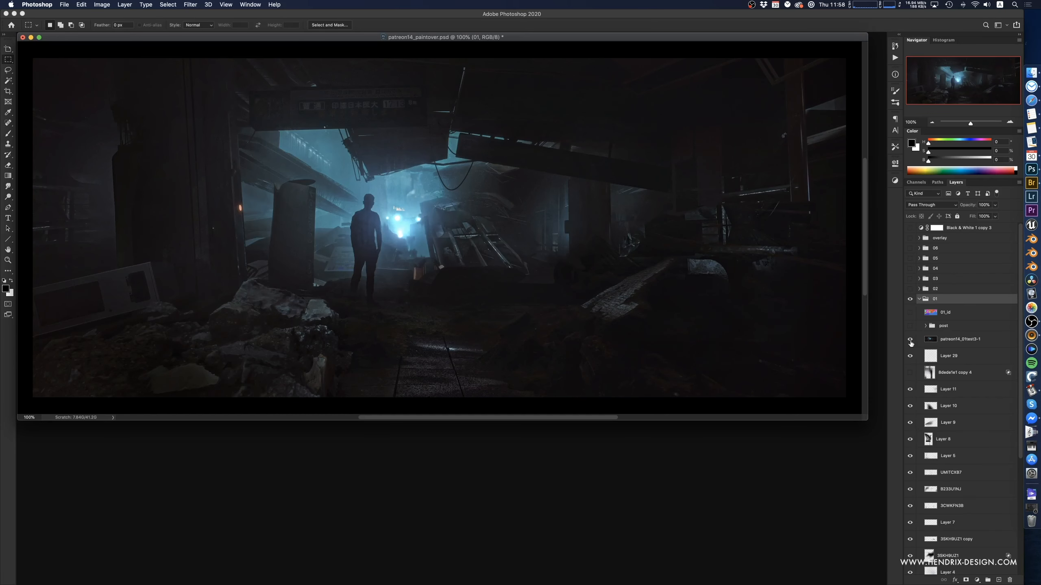
pyautogui.click(910, 341)
pyautogui.click(909, 340)
pyautogui.click(950, 345)
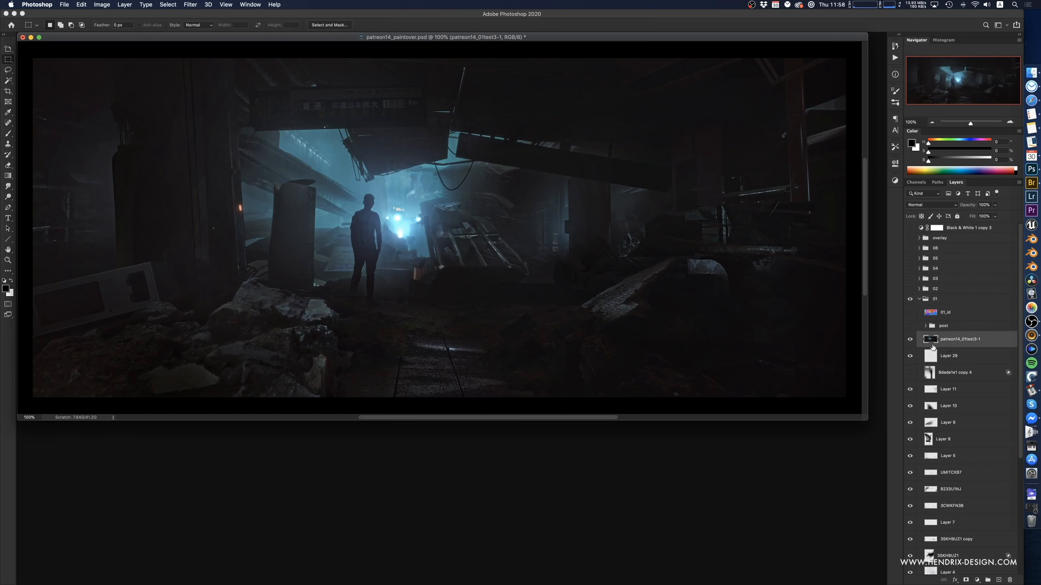
# - Compare the paintover with and without the graded layer patreon14_01test3-1, examining the rubble, beams and figure
pyautogui.click(909, 341)
pyautogui.click(909, 341)
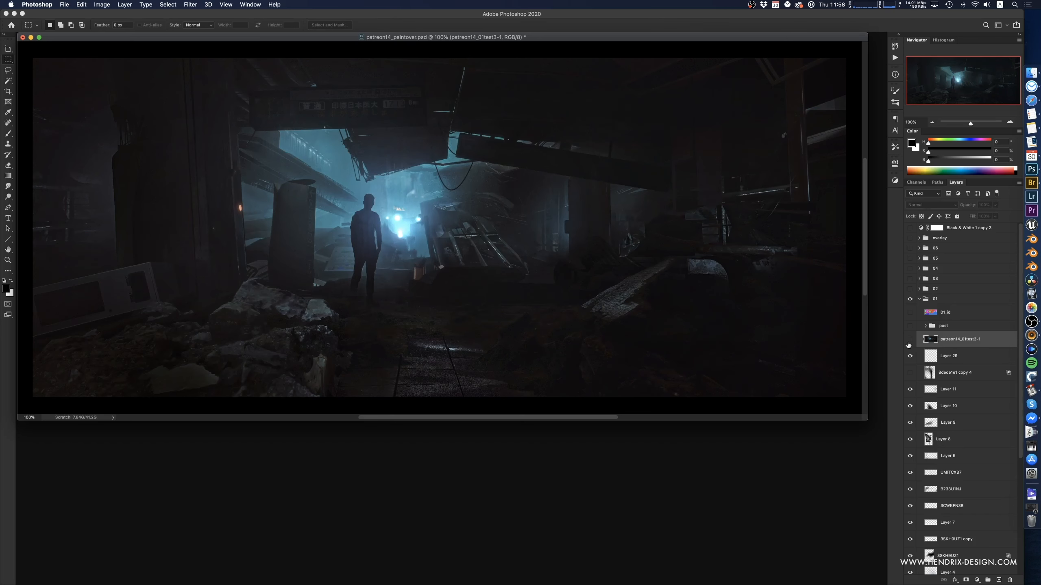
pyautogui.click(909, 341)
pyautogui.click(909, 341)
pyautogui.click(909, 341)
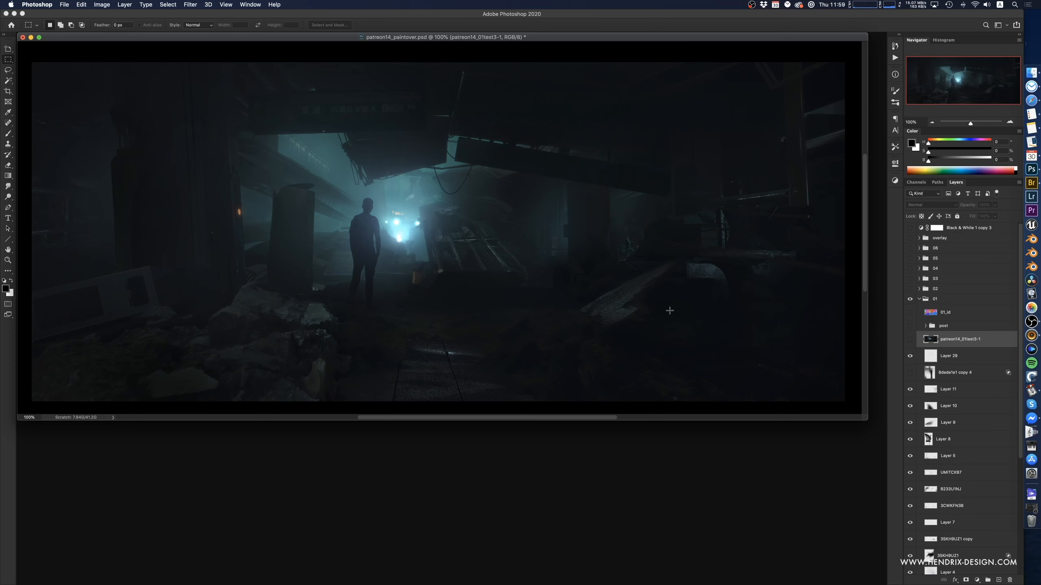
pyautogui.click(910, 339)
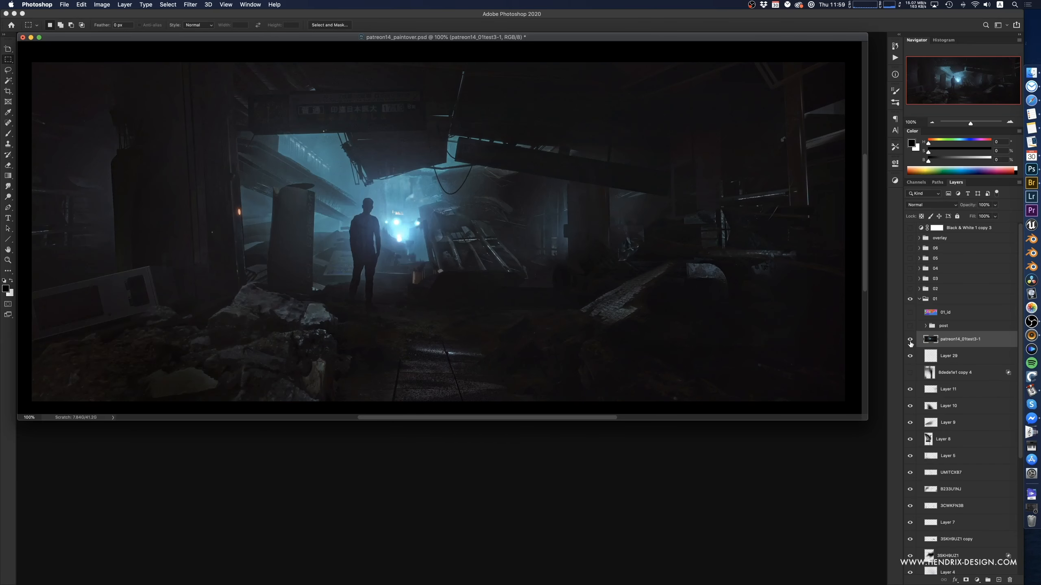
pyautogui.moveTo(603, 289); pyautogui.dragTo(606, 290)
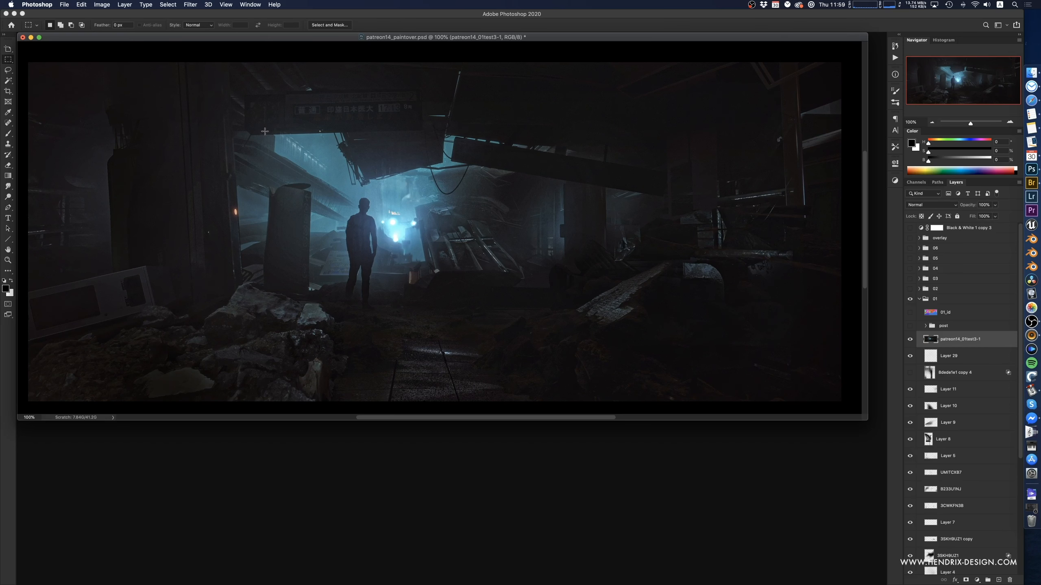
pyautogui.click(910, 340)
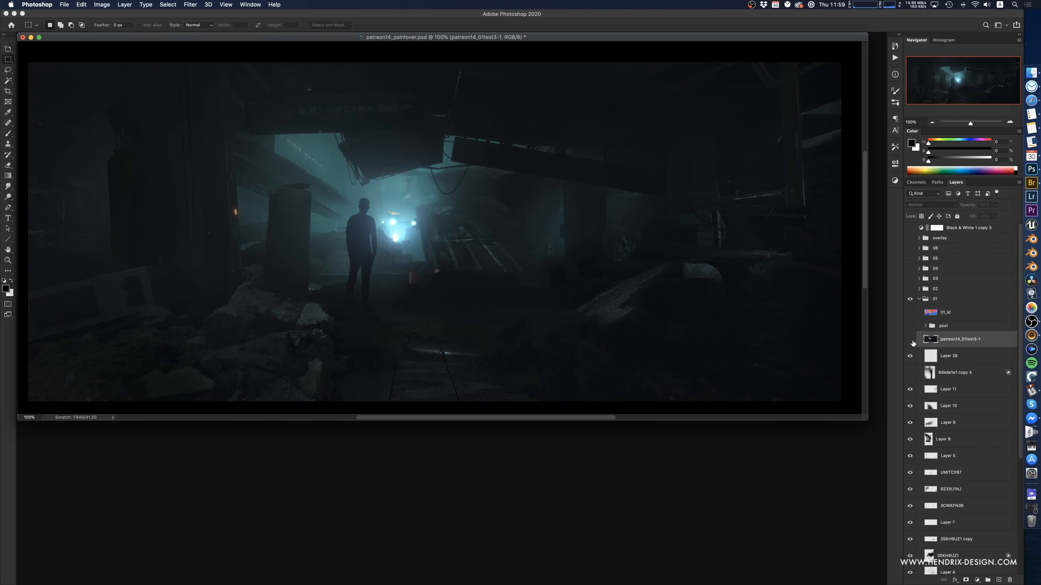
pyautogui.click(910, 340)
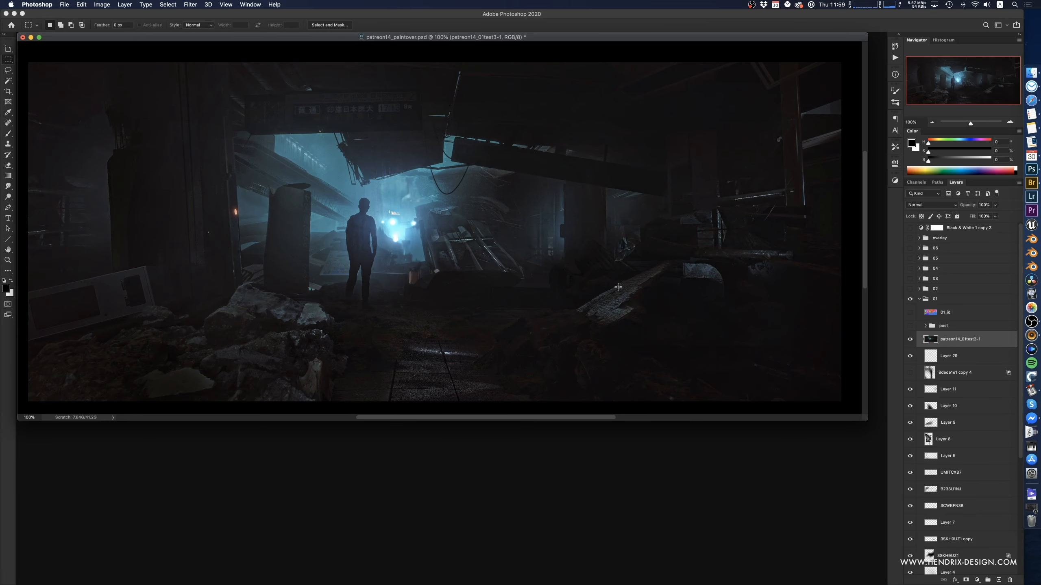
pyautogui.moveTo(617, 287); pyautogui.dragTo(614, 288)
pyautogui.moveTo(523, 278); pyautogui.dragTo(560, 288)
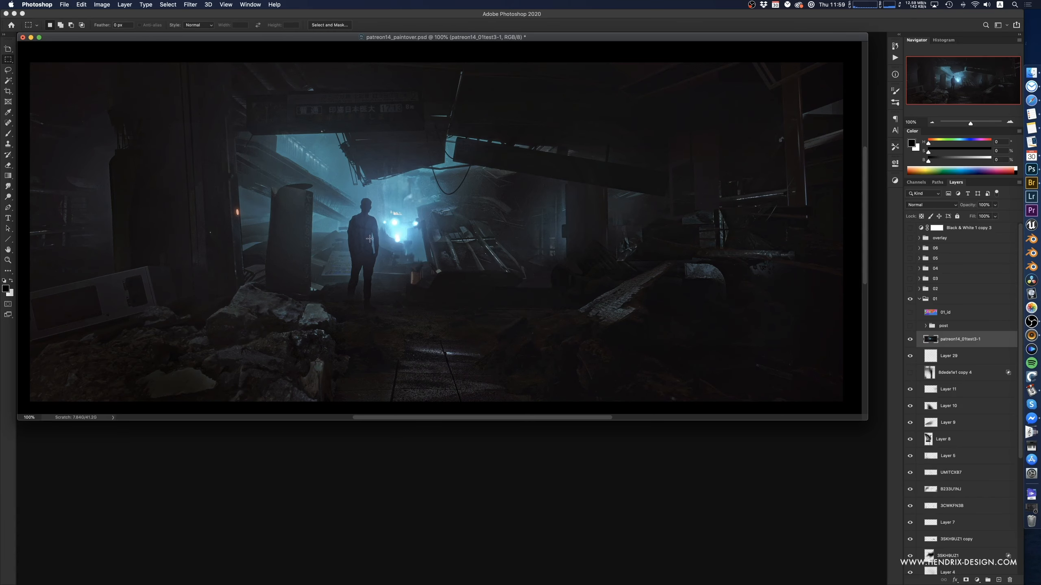
pyautogui.moveTo(418, 244); pyautogui.dragTo(422, 238)
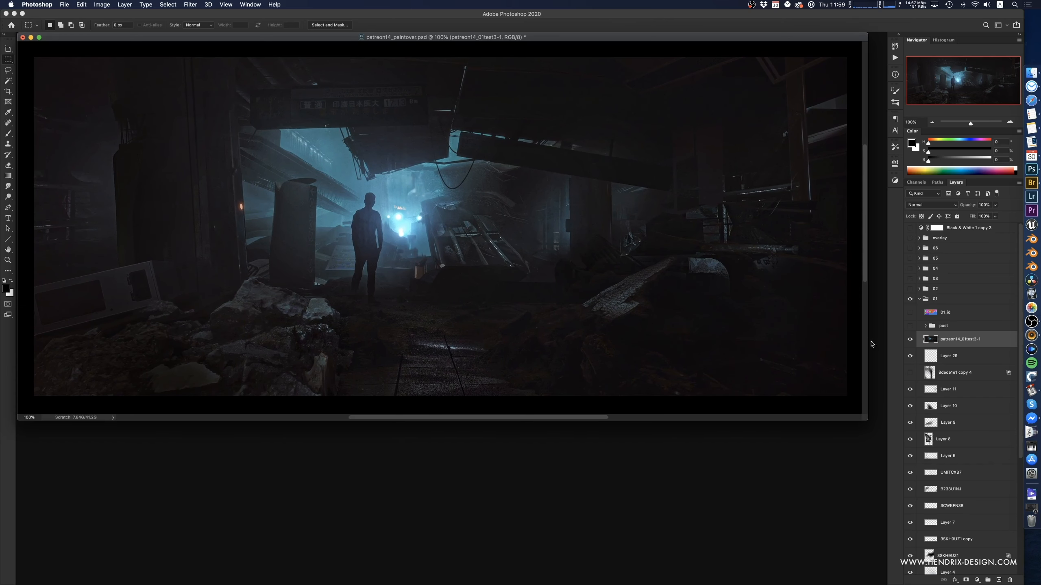
# - Make the post group above the graded image visible and expand it
pyautogui.click(909, 326)
pyautogui.click(943, 327)
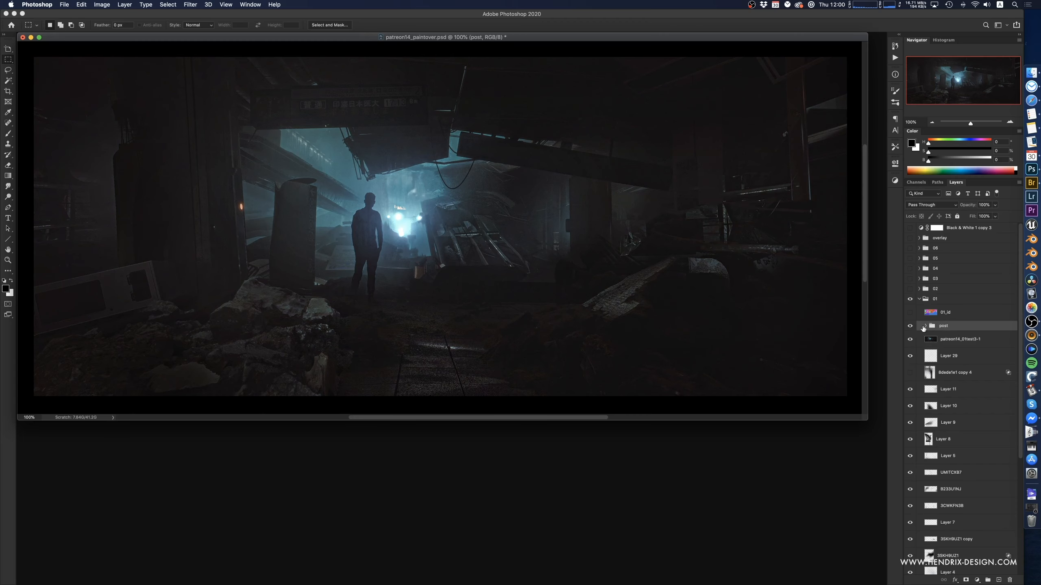
pyautogui.click(926, 327)
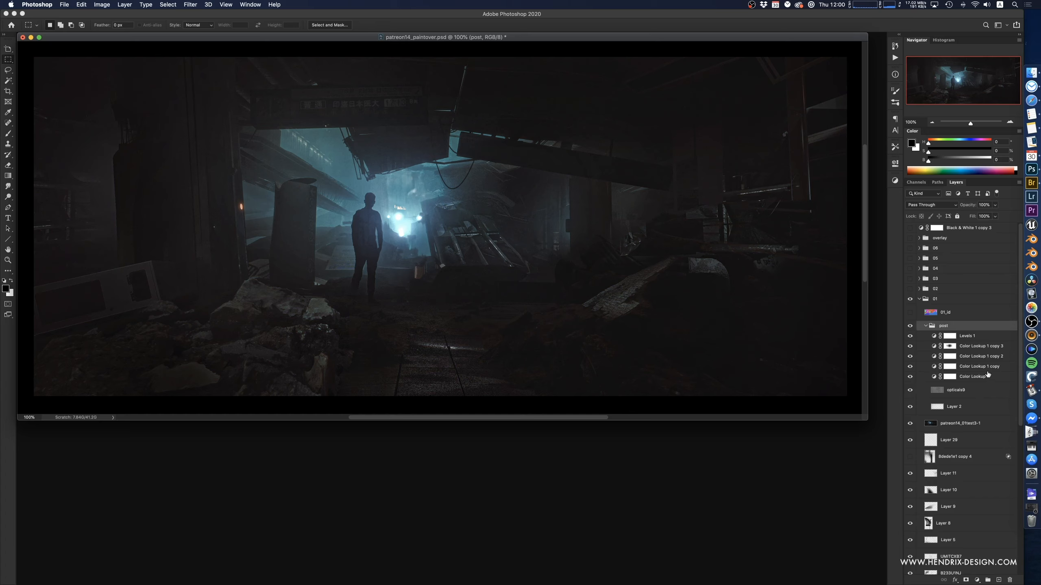
# - Hide the Levels and Color Lookup adjustments to examine the effect and blend modes of Layer 2 and the opticals layer
pyautogui.click(910, 337)
pyautogui.click(910, 337)
pyautogui.moveTo(910, 337); pyautogui.dragTo(909, 371)
pyautogui.click(909, 391)
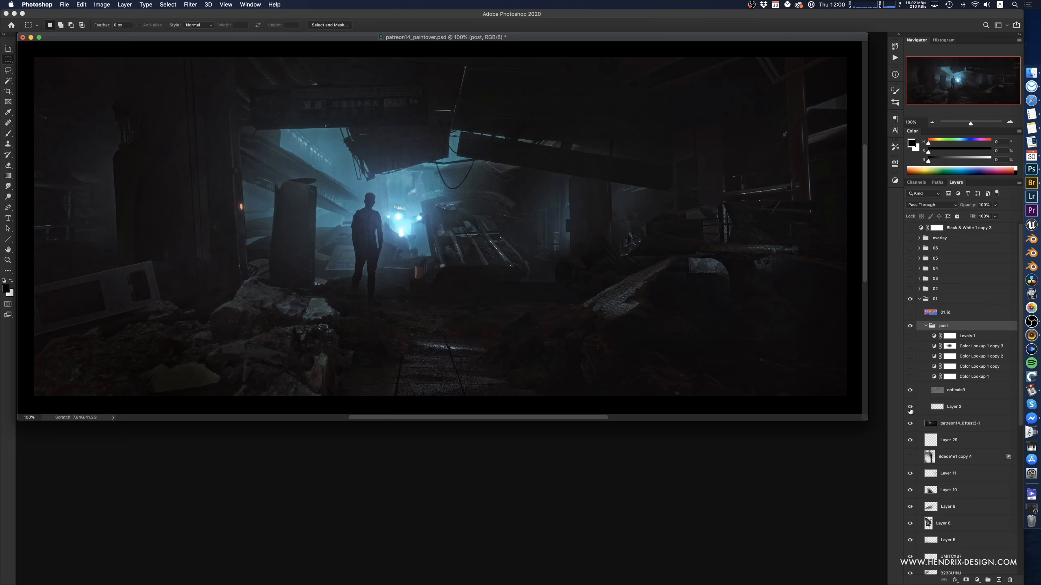
pyautogui.click(909, 407)
pyautogui.click(973, 406)
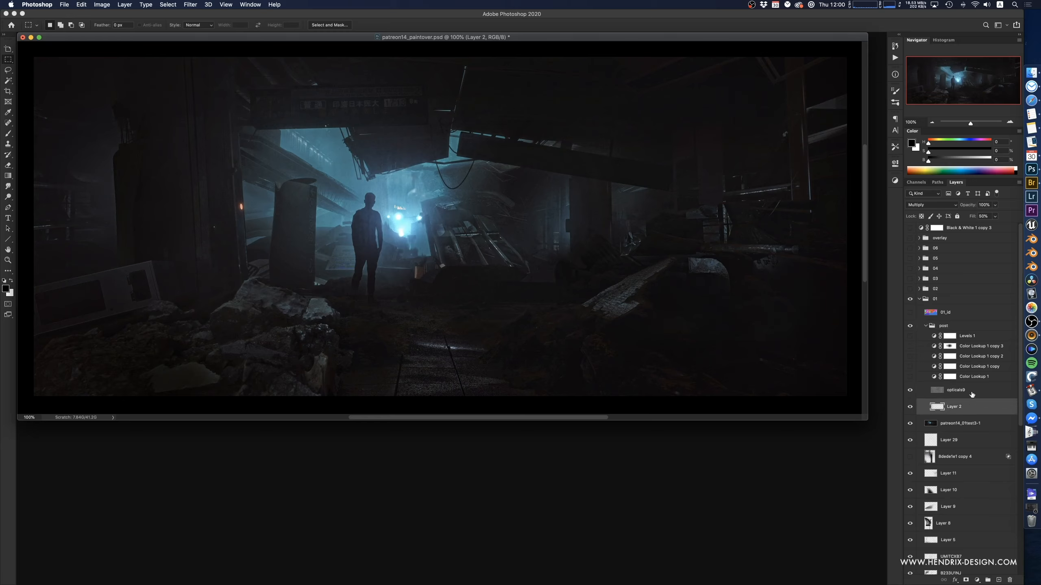
pyautogui.click(971, 395)
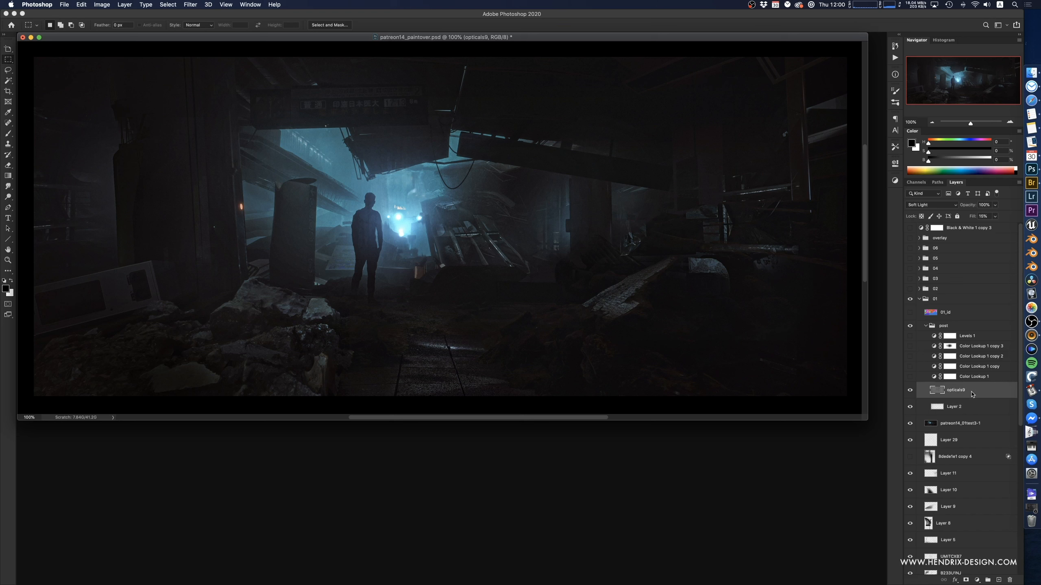
pyautogui.click(970, 408)
pyautogui.click(970, 392)
# - Turn the four Color Lookup layers and Levels 1 back on from the lowest upward to examine each one's effect
pyautogui.click(909, 406)
pyautogui.click(910, 390)
pyautogui.click(910, 377)
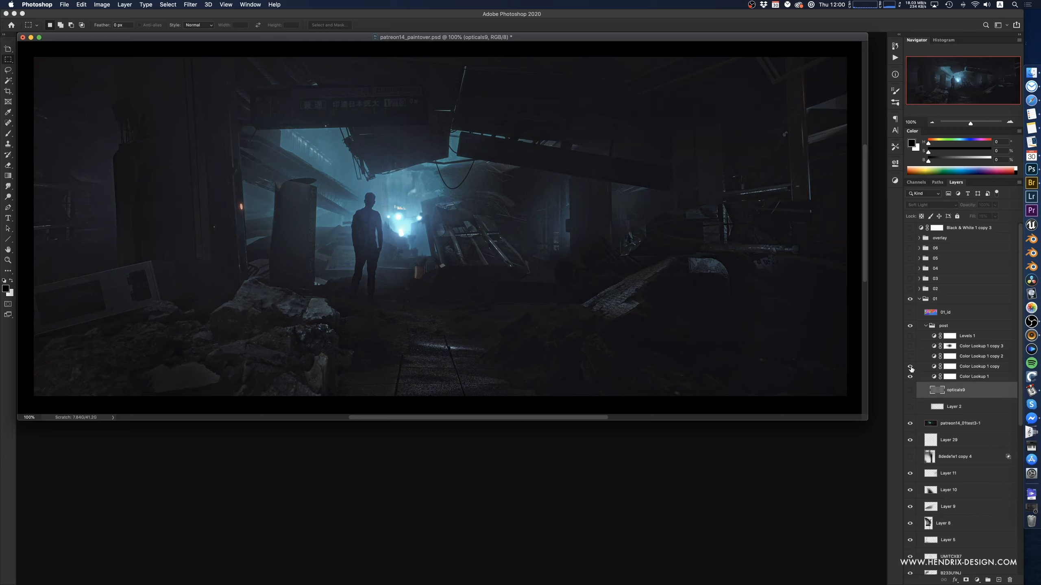
pyautogui.click(910, 367)
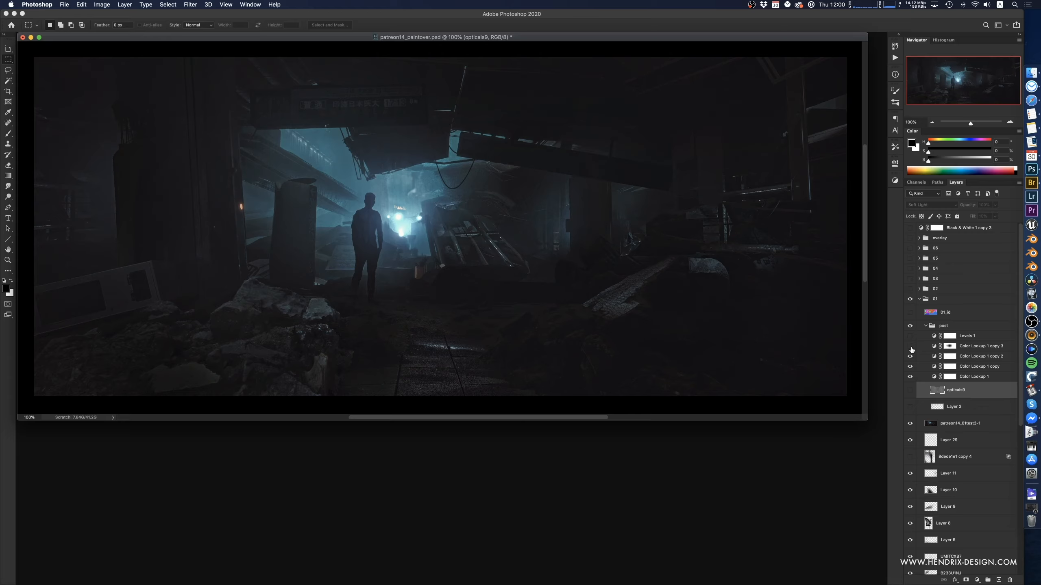
pyautogui.click(910, 347)
pyautogui.click(910, 336)
pyautogui.click(926, 326)
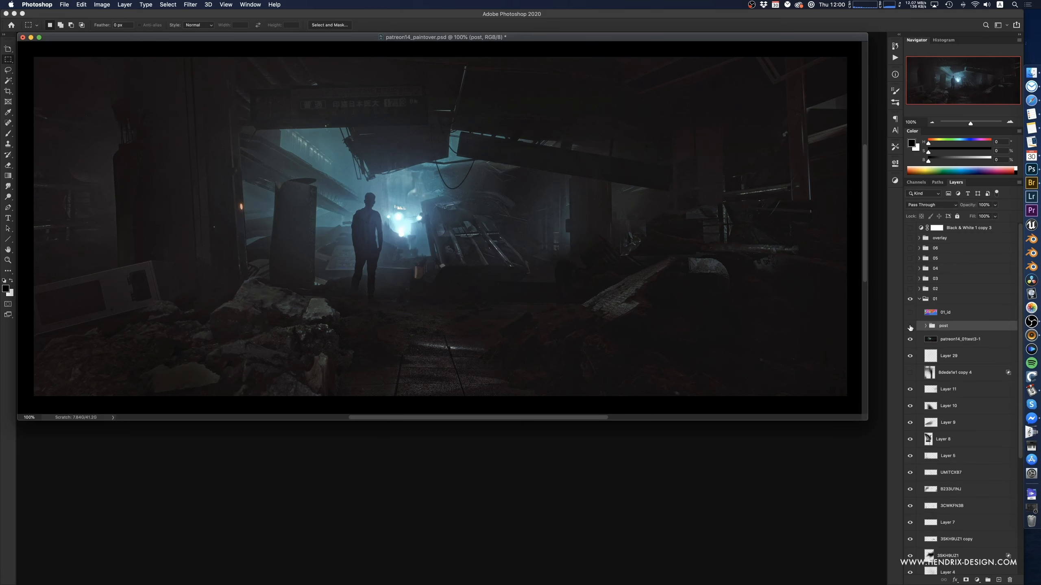
# - Compare the image with and without the post group, leave the group visible and inspect the whole frame
pyautogui.click(910, 327)
pyautogui.click(910, 327)
pyautogui.click(910, 327)
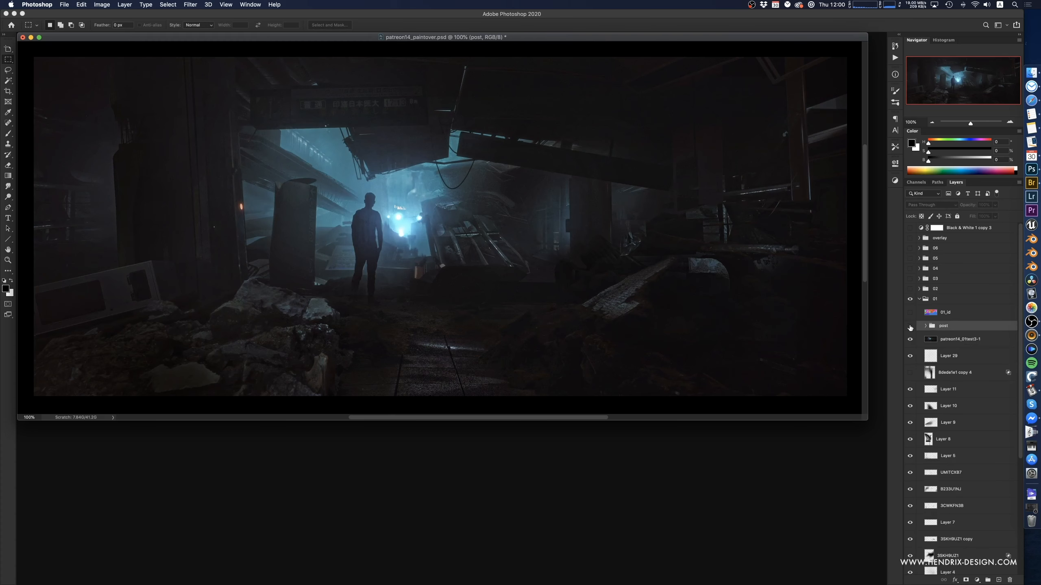
pyautogui.click(910, 327)
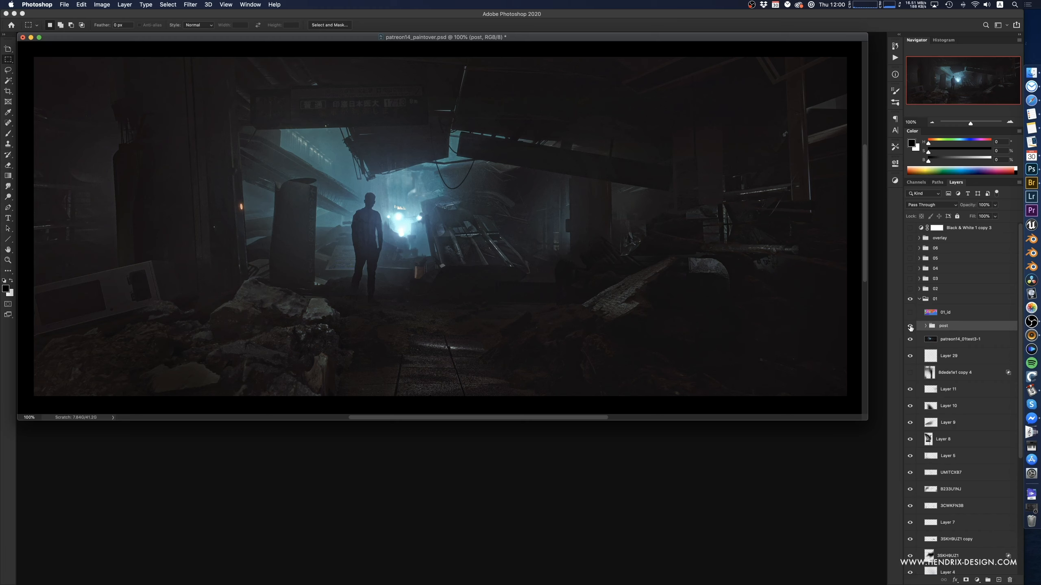
pyautogui.click(926, 326)
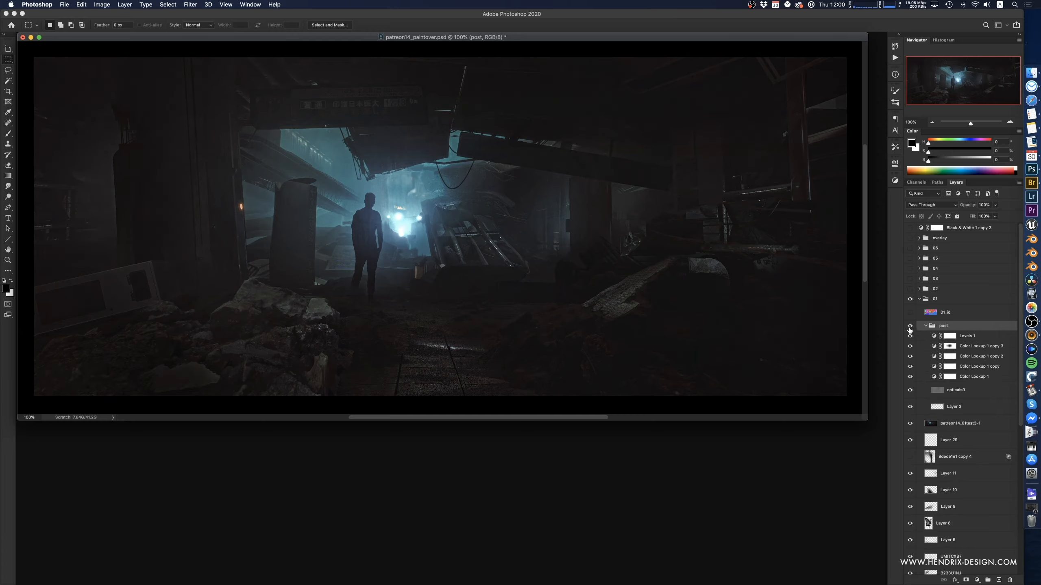
pyautogui.click(925, 326)
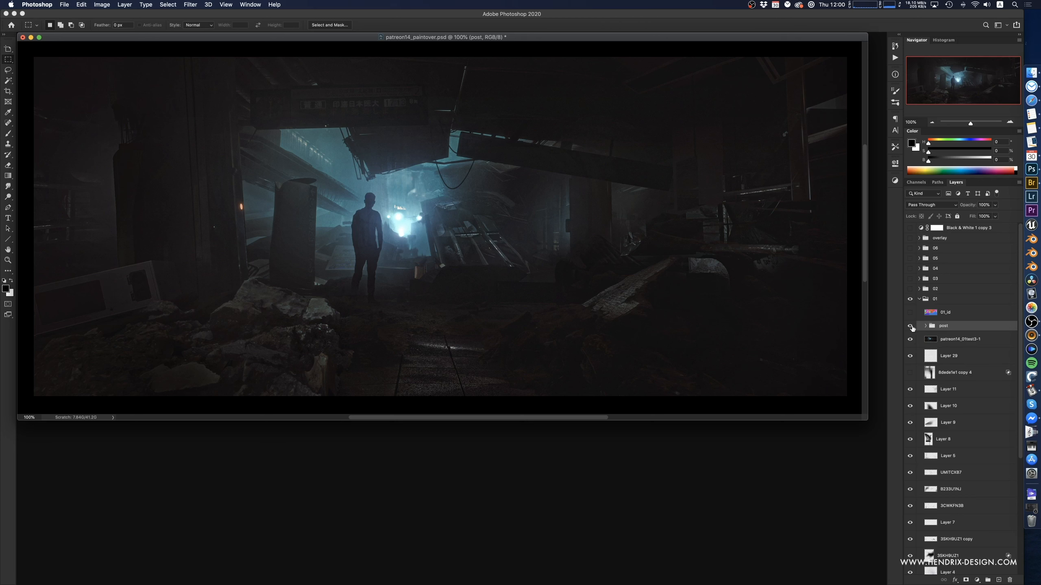
pyautogui.click(910, 326)
pyautogui.click(910, 326)
pyautogui.click(910, 326)
pyautogui.moveTo(726, 310); pyautogui.dragTo(736, 308)
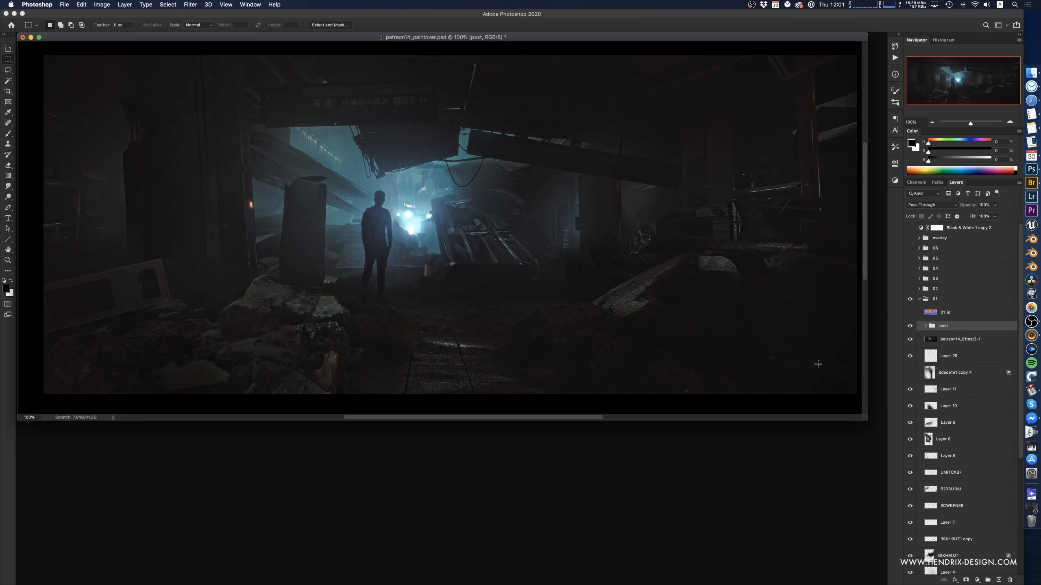
pyautogui.moveTo(866, 422); pyautogui.dragTo(874, 427)
pyautogui.moveTo(763, 363); pyautogui.dragTo(758, 361)
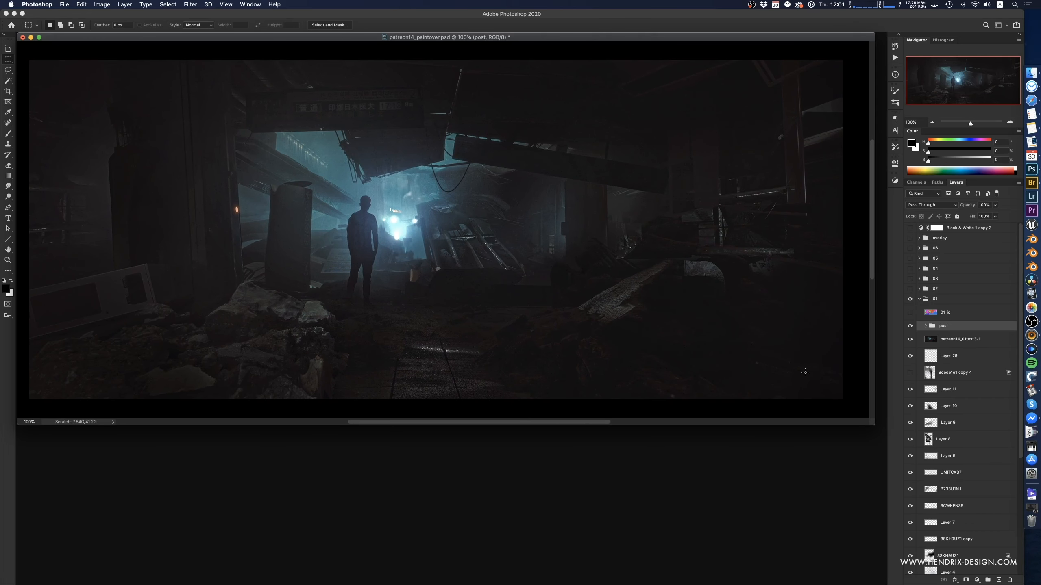